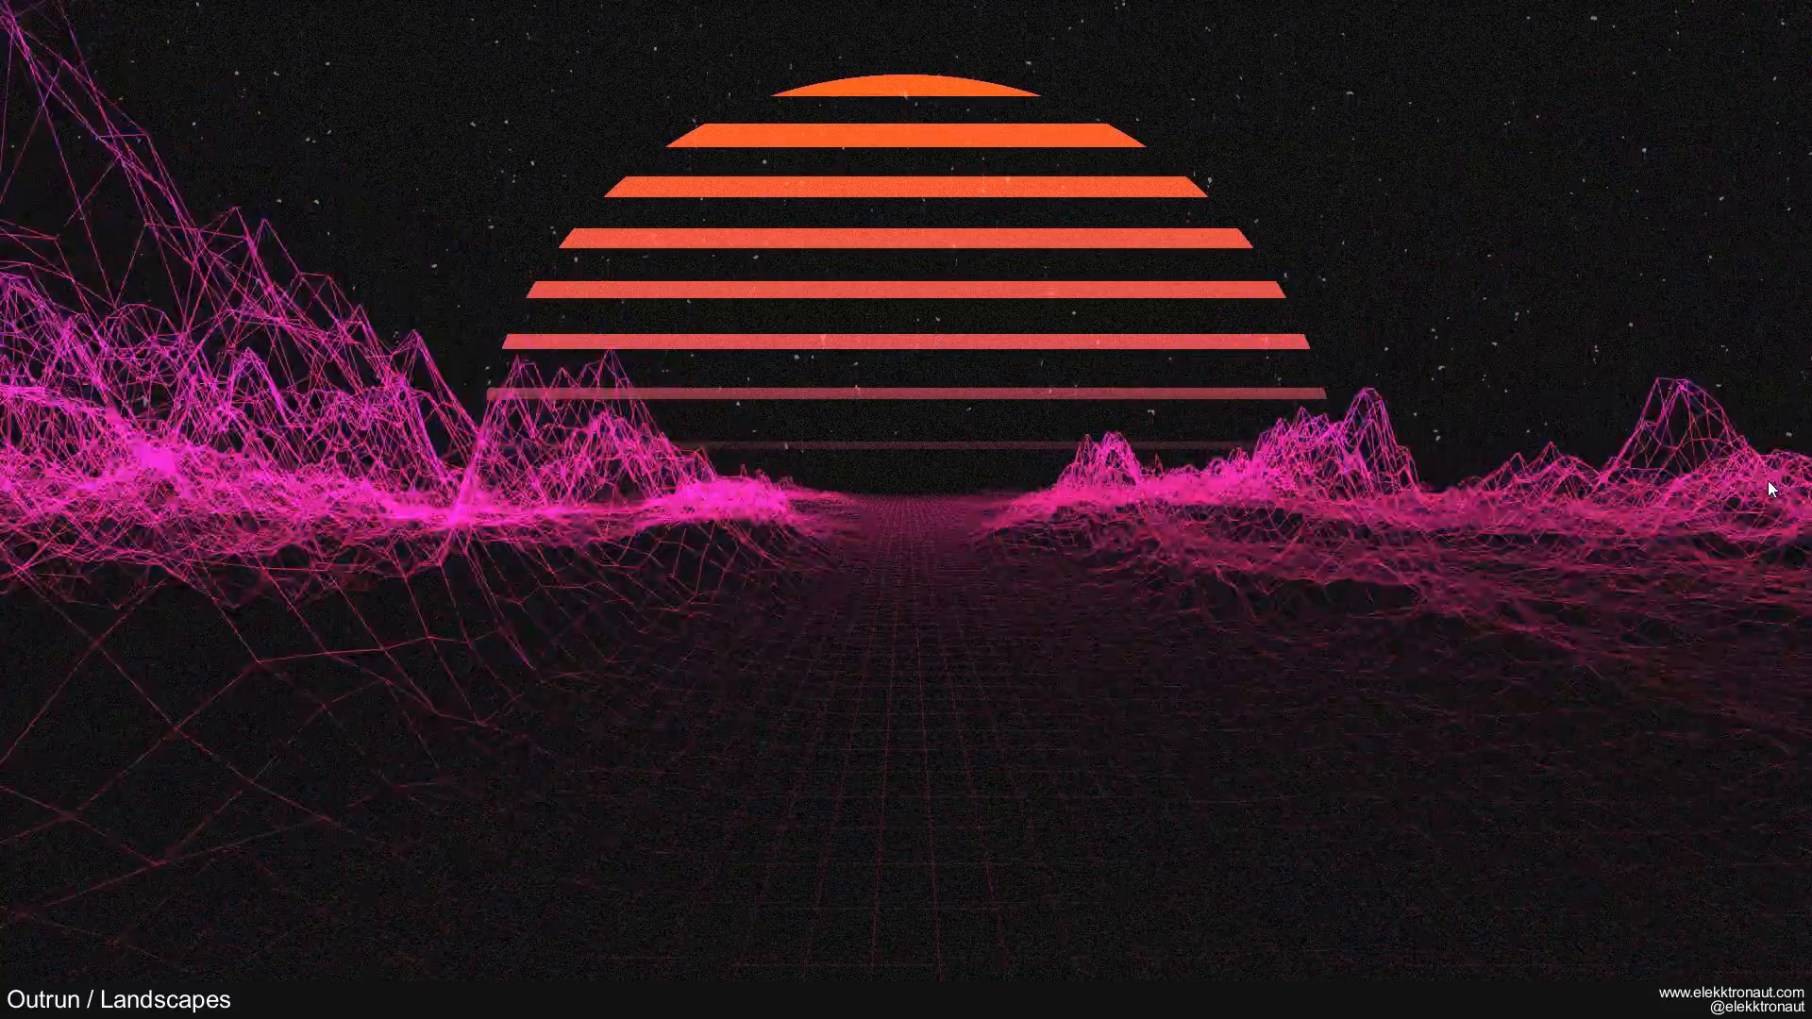
# Step: Leave the full-screen performance view and compare the previews of the project1 and project2 containers
pyautogui.press('Escape')
pyautogui.scroll(5, 859, 387)
pyautogui.scroll(-3, 933, 411)
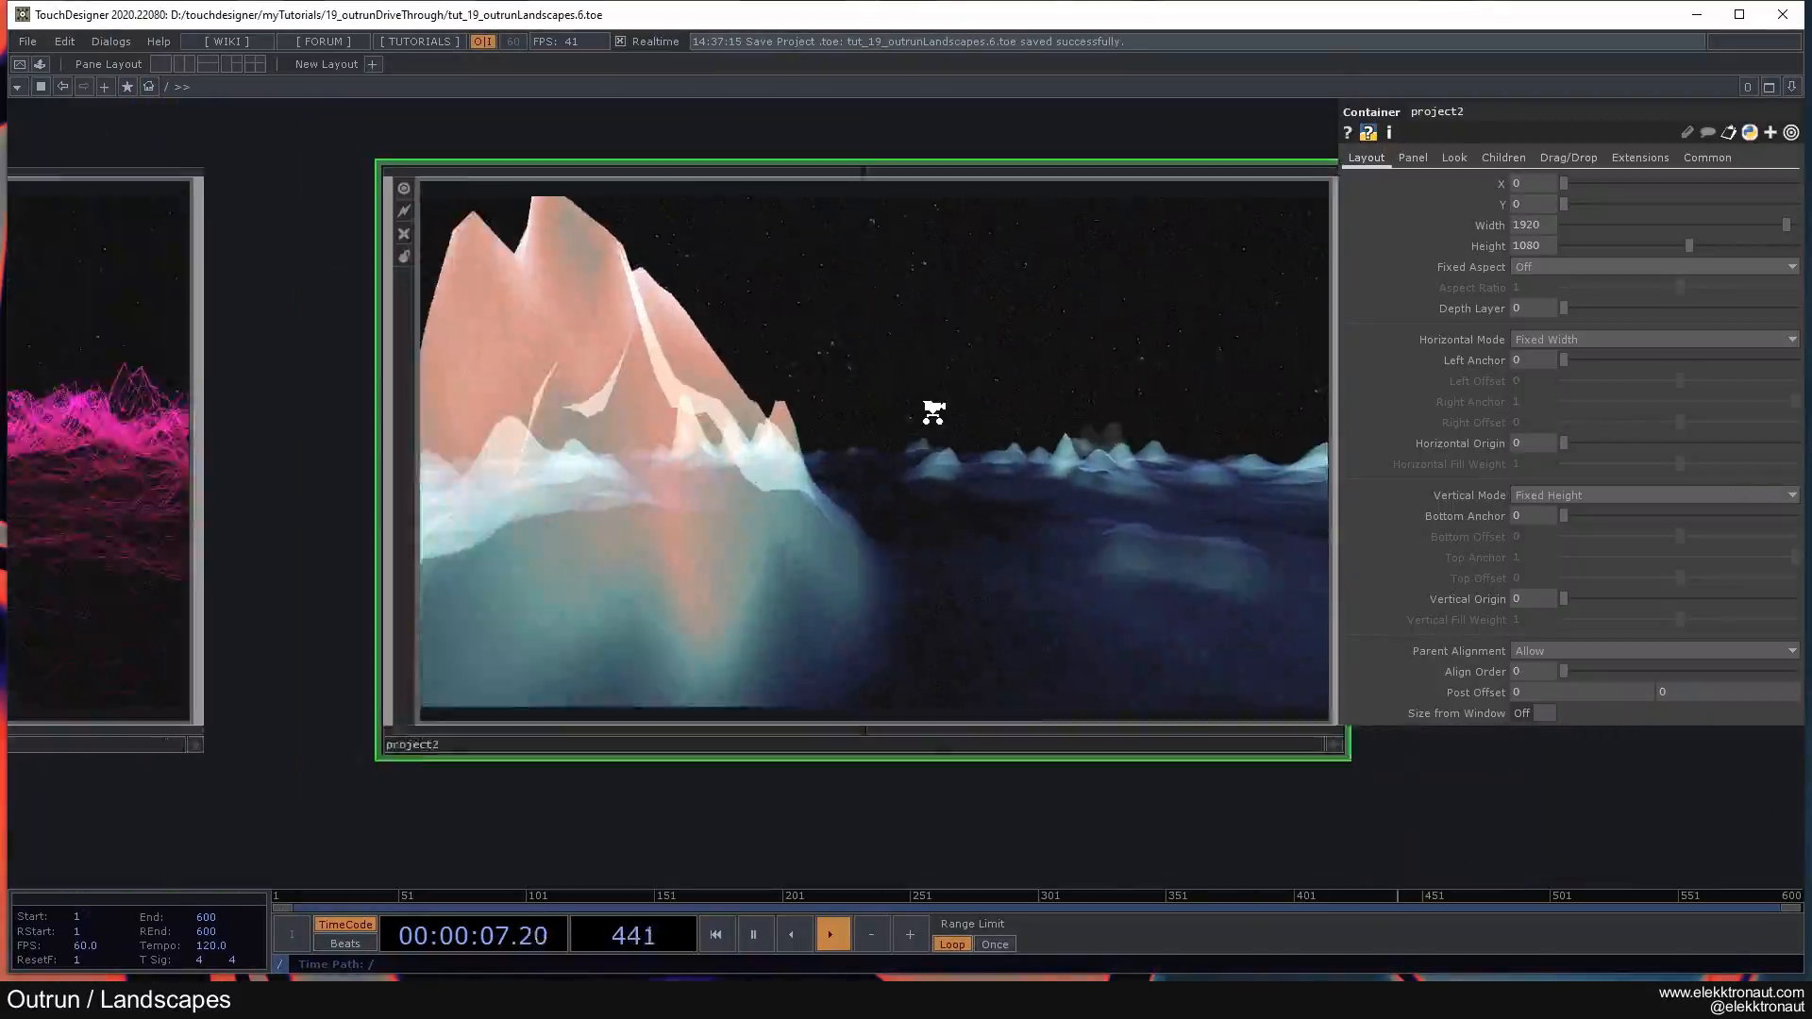
pyautogui.scroll(2, 914, 419)
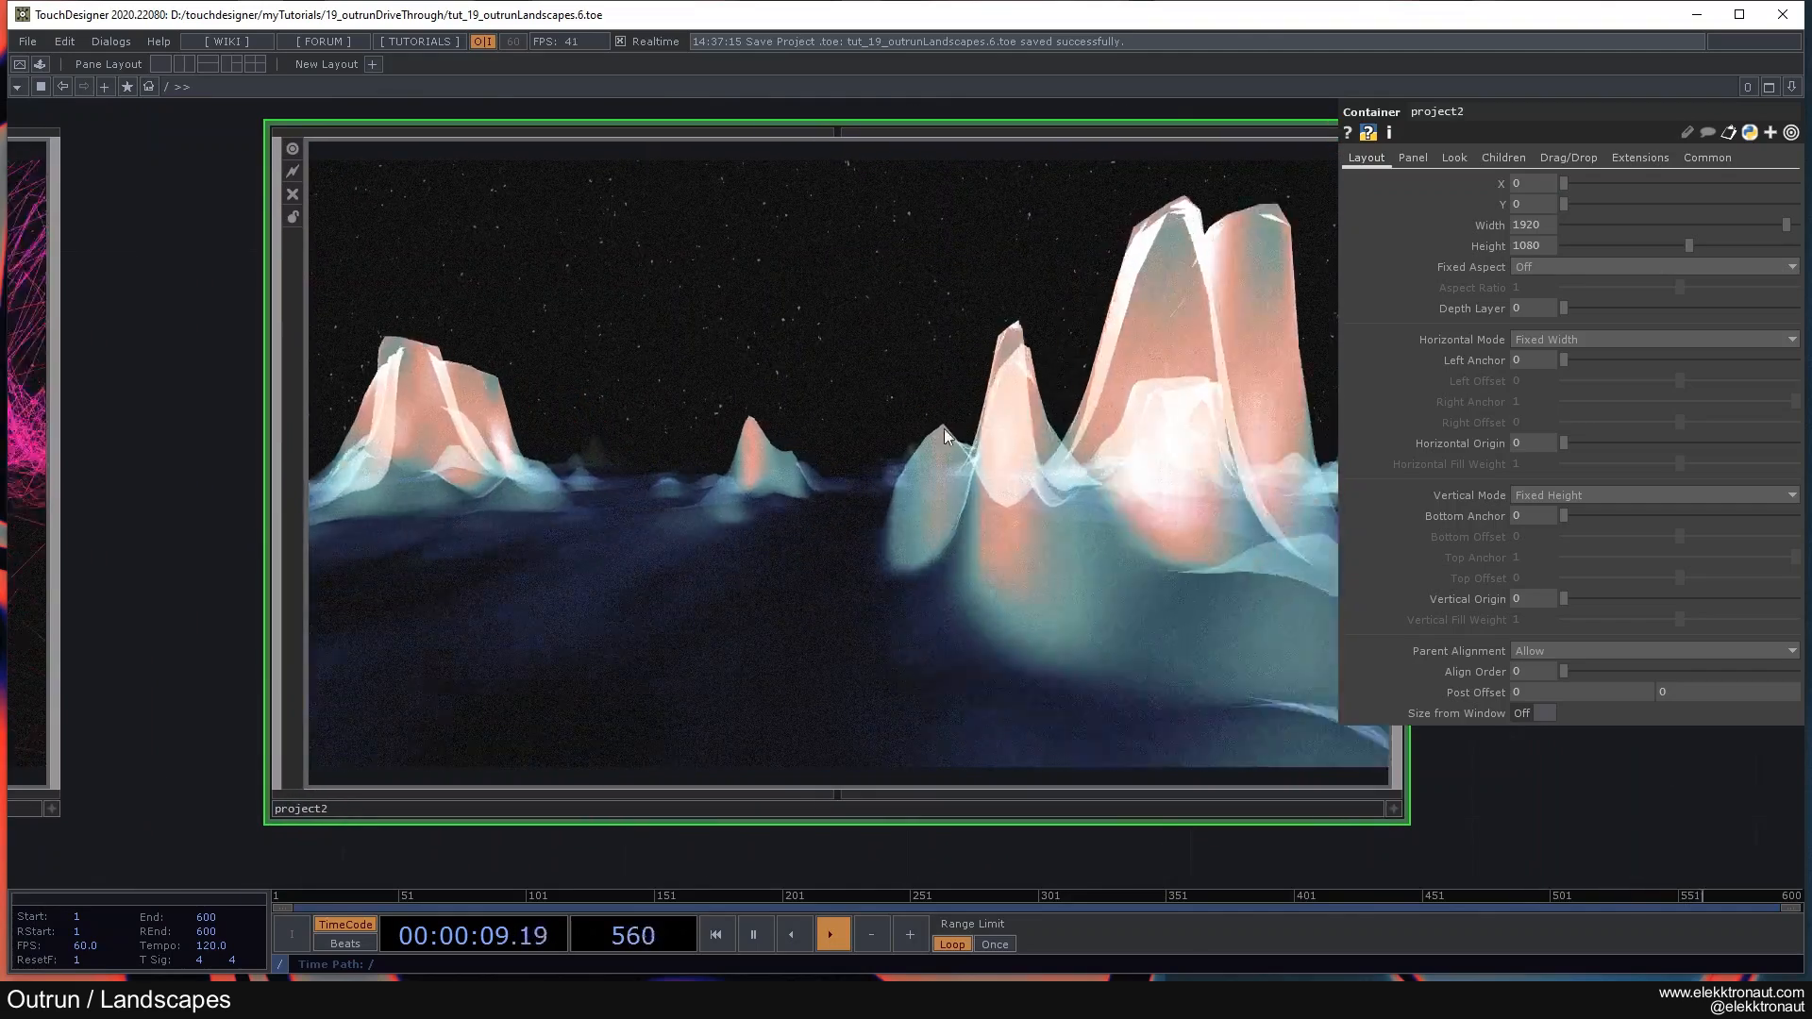
pyautogui.scroll(-2, 928, 432)
pyautogui.scroll(-4, 929, 432)
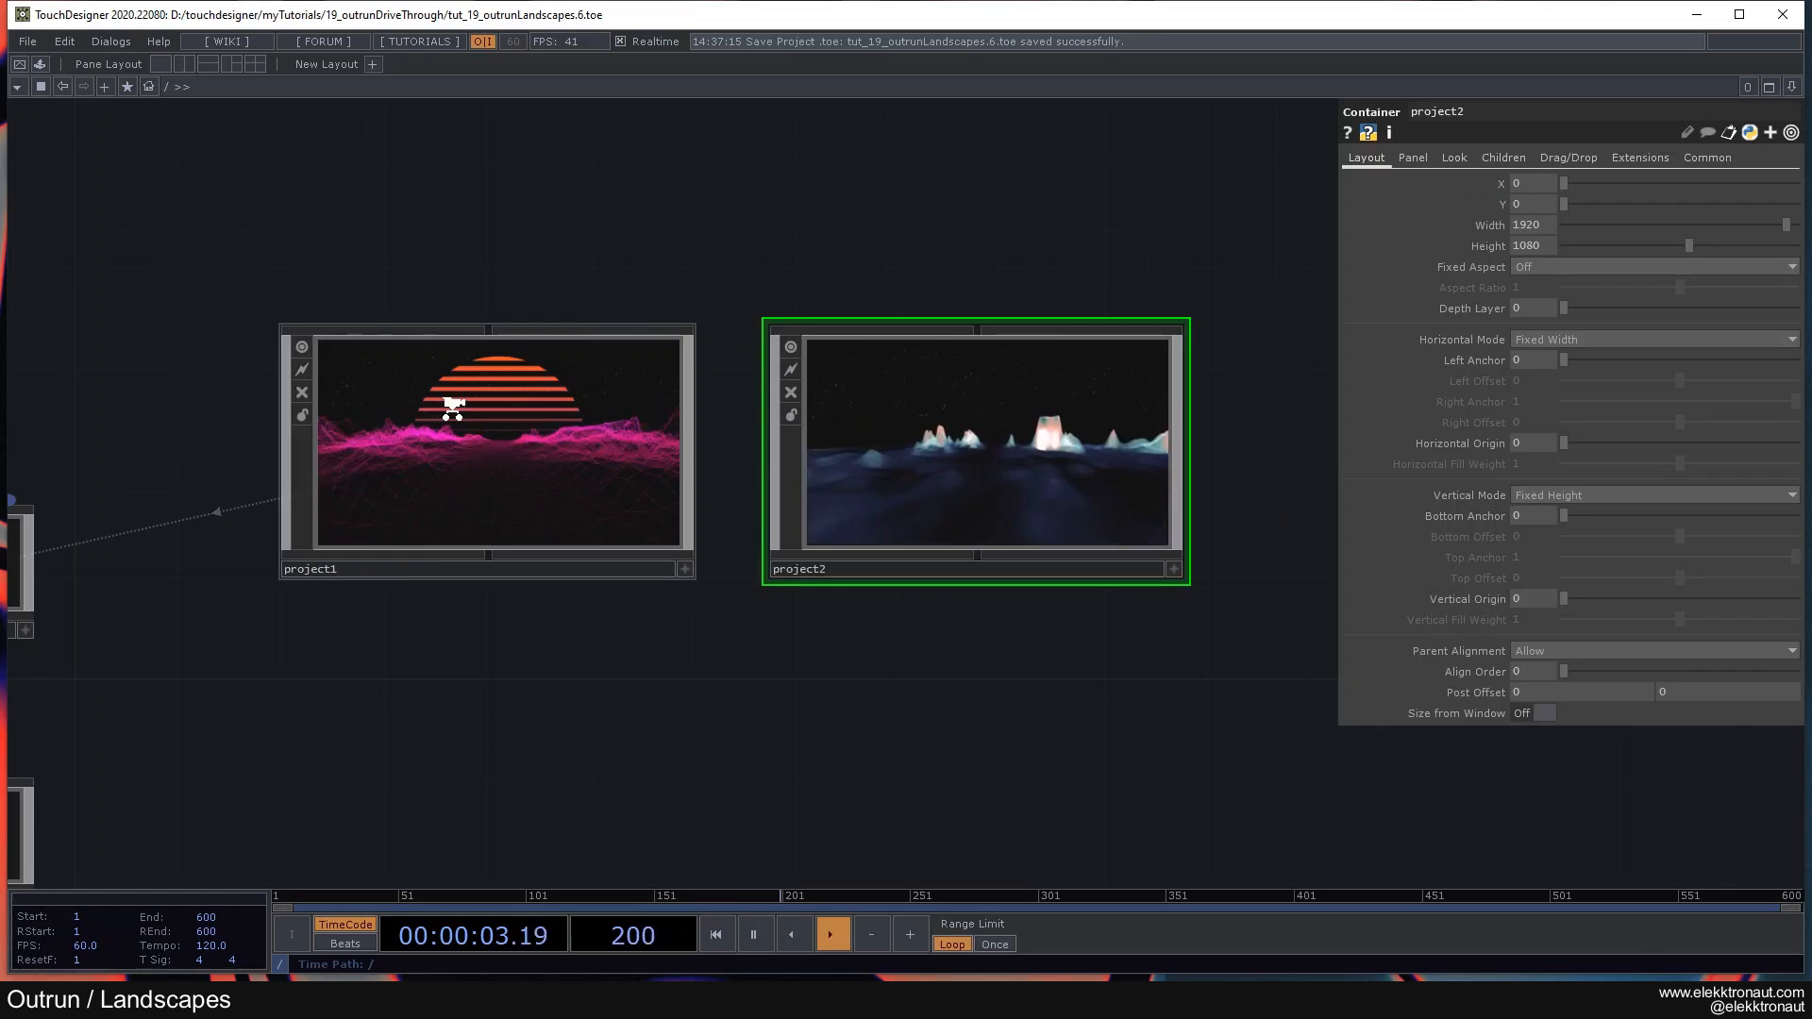
pyautogui.scroll(2, 453, 401)
pyautogui.scroll(-2, 378, 413)
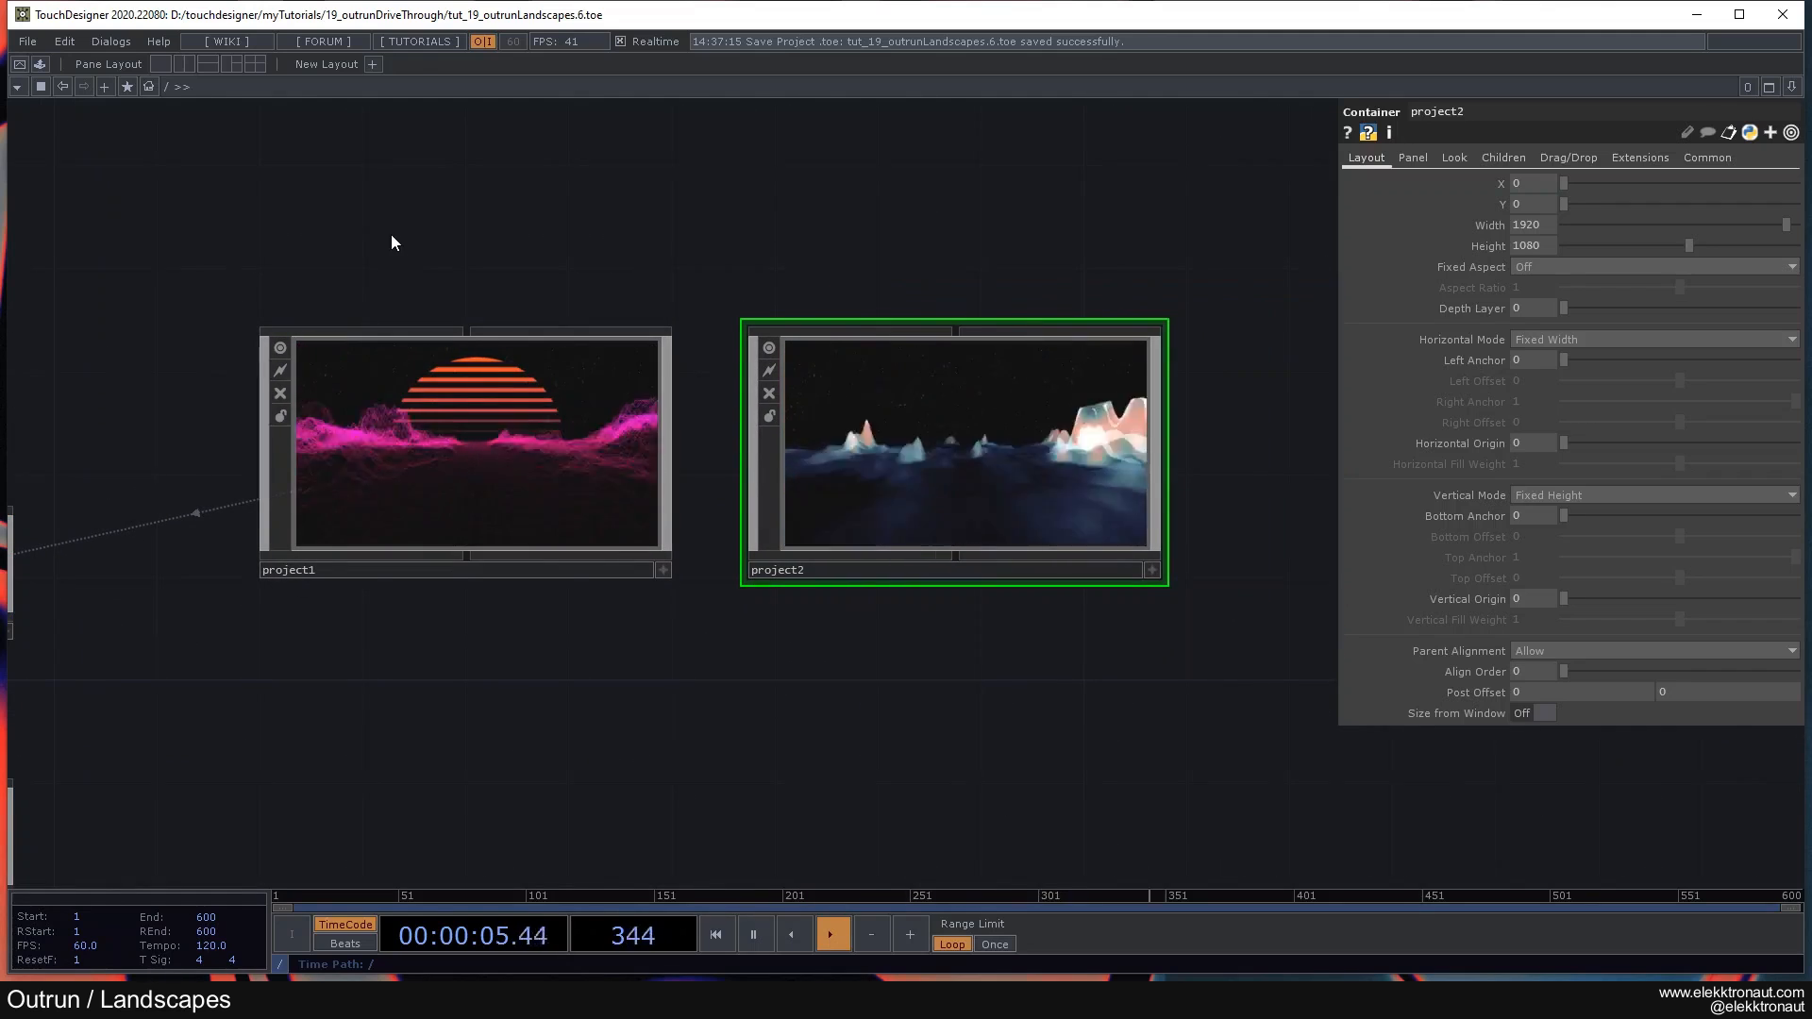
# Step: Turn off the viewer of the project2 container and enter the project1 network
pyautogui.click(769, 347)
pyautogui.moveTo(549, 349); pyautogui.dragTo(829, 361)
pyautogui.moveTo(800, 434); pyautogui.dragTo(720, 364)
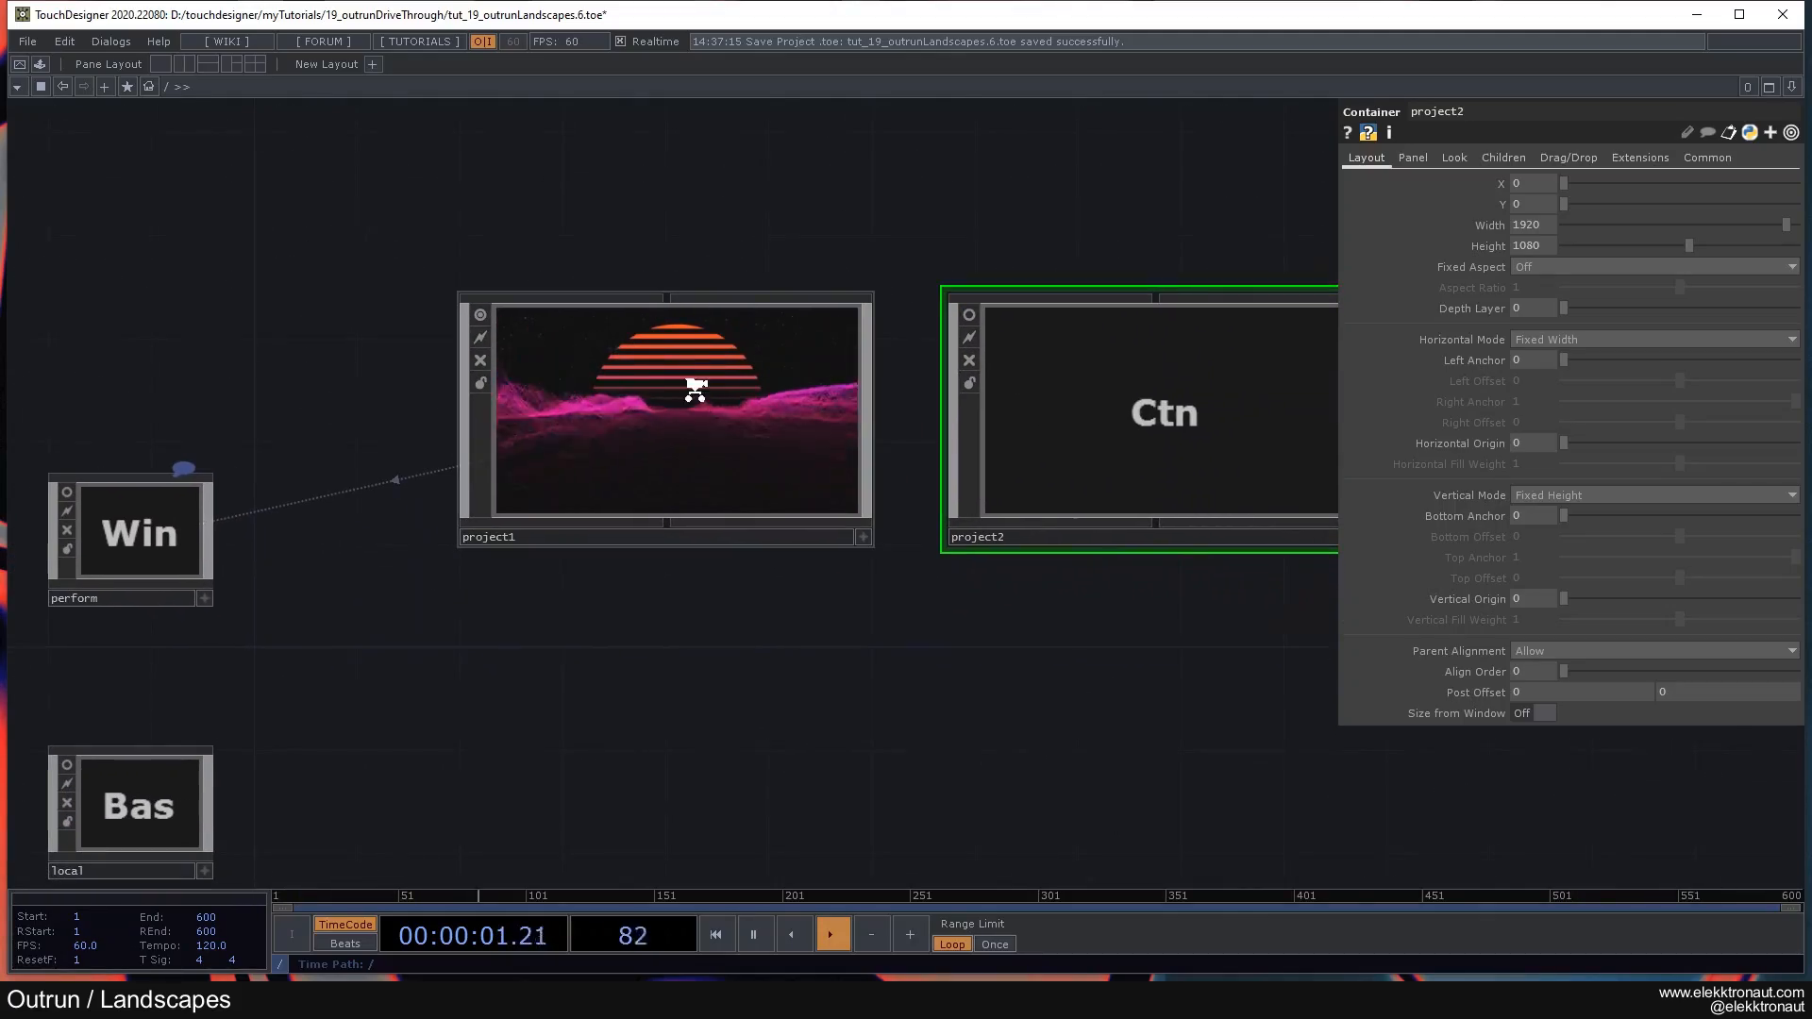
pyautogui.scroll(10, 696, 389)
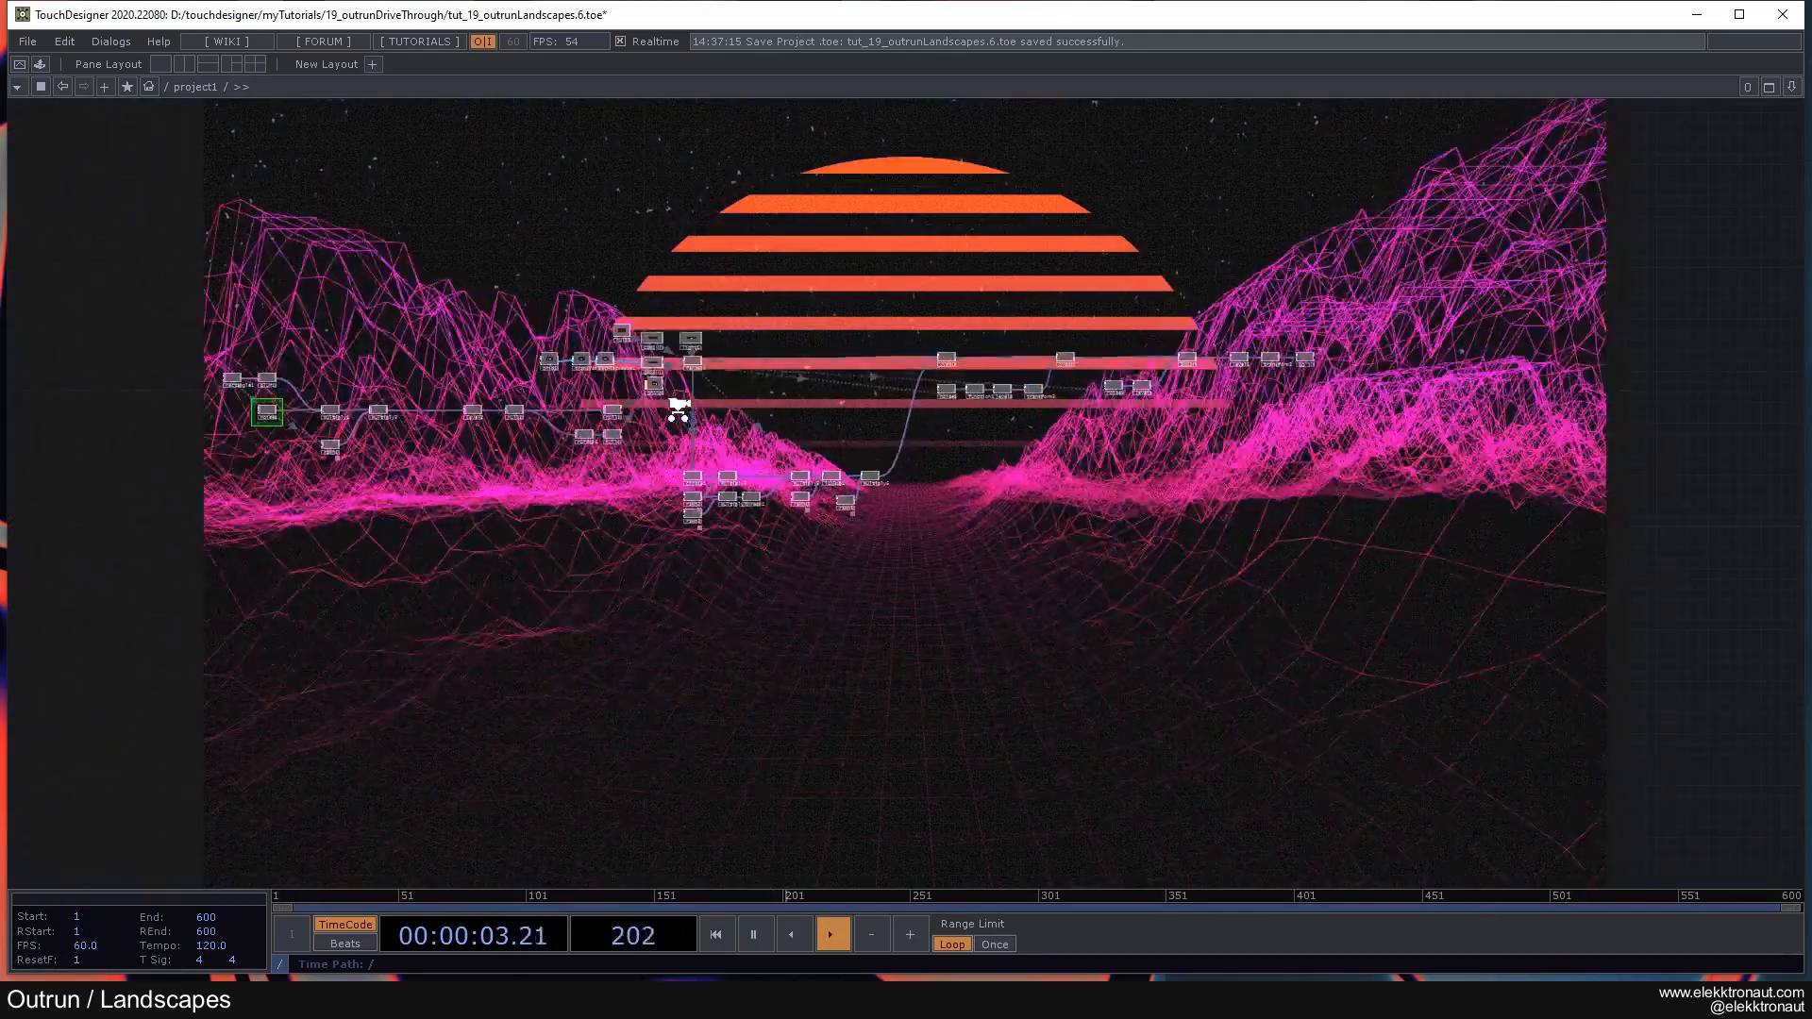
pyautogui.scroll(3, 478, 568)
# Step: Examine the project1 network, from the noise and rectangle sources through the geometry and render operators to the sun and compositing chains
pyautogui.moveTo(478, 568); pyautogui.dragTo(766, 608)
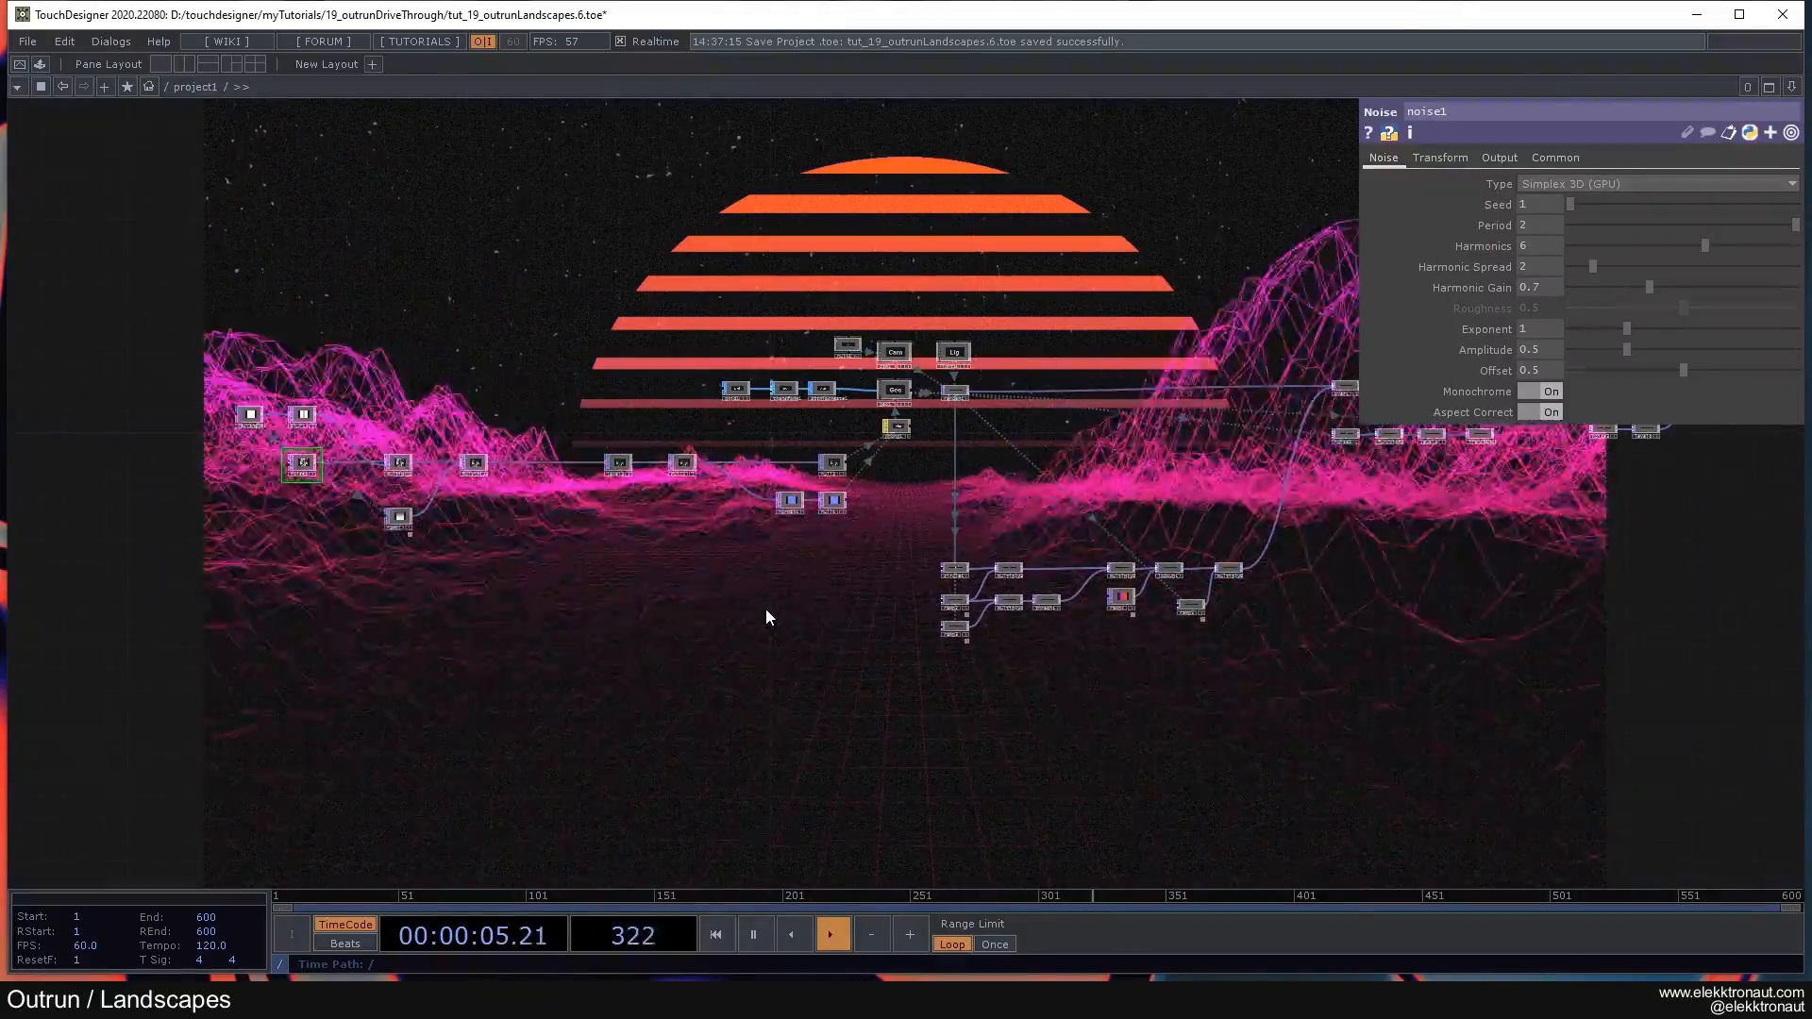
pyautogui.scroll(2, 546, 524)
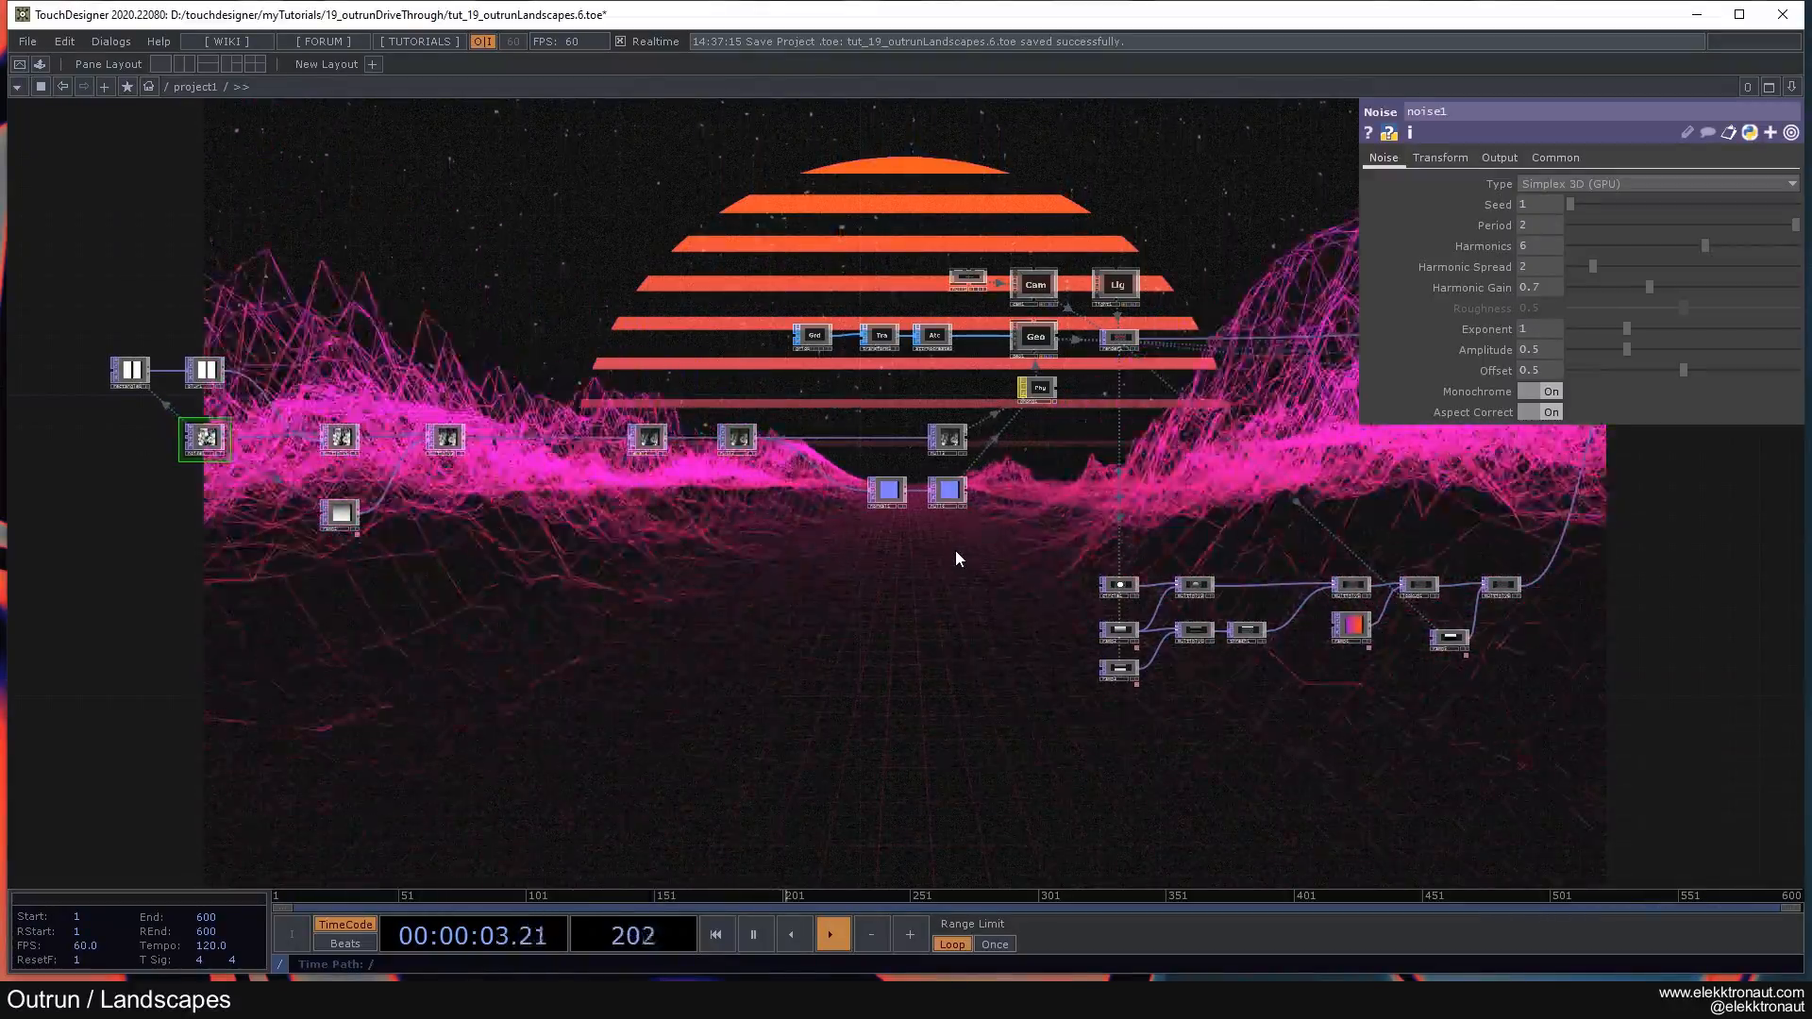
pyautogui.scroll(-5, 886, 494)
pyautogui.moveTo(788, 478); pyautogui.dragTo(915, 515)
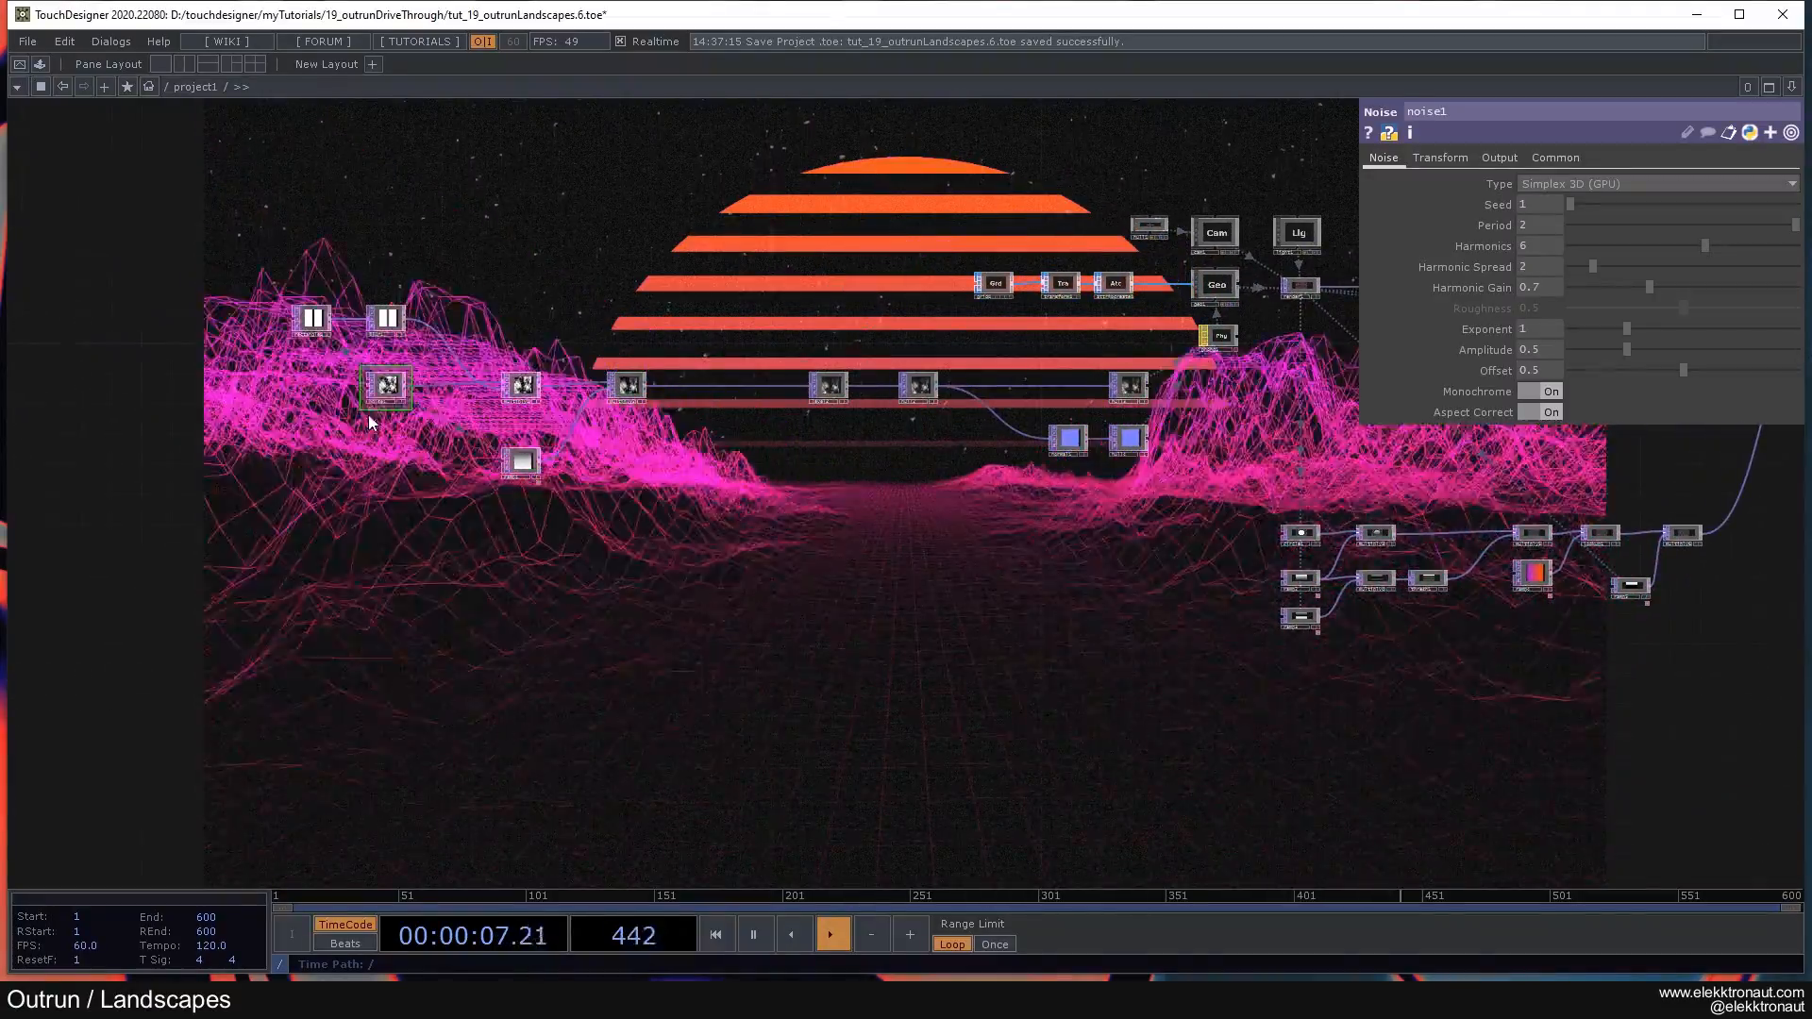
pyautogui.moveTo(856, 496); pyautogui.dragTo(698, 422)
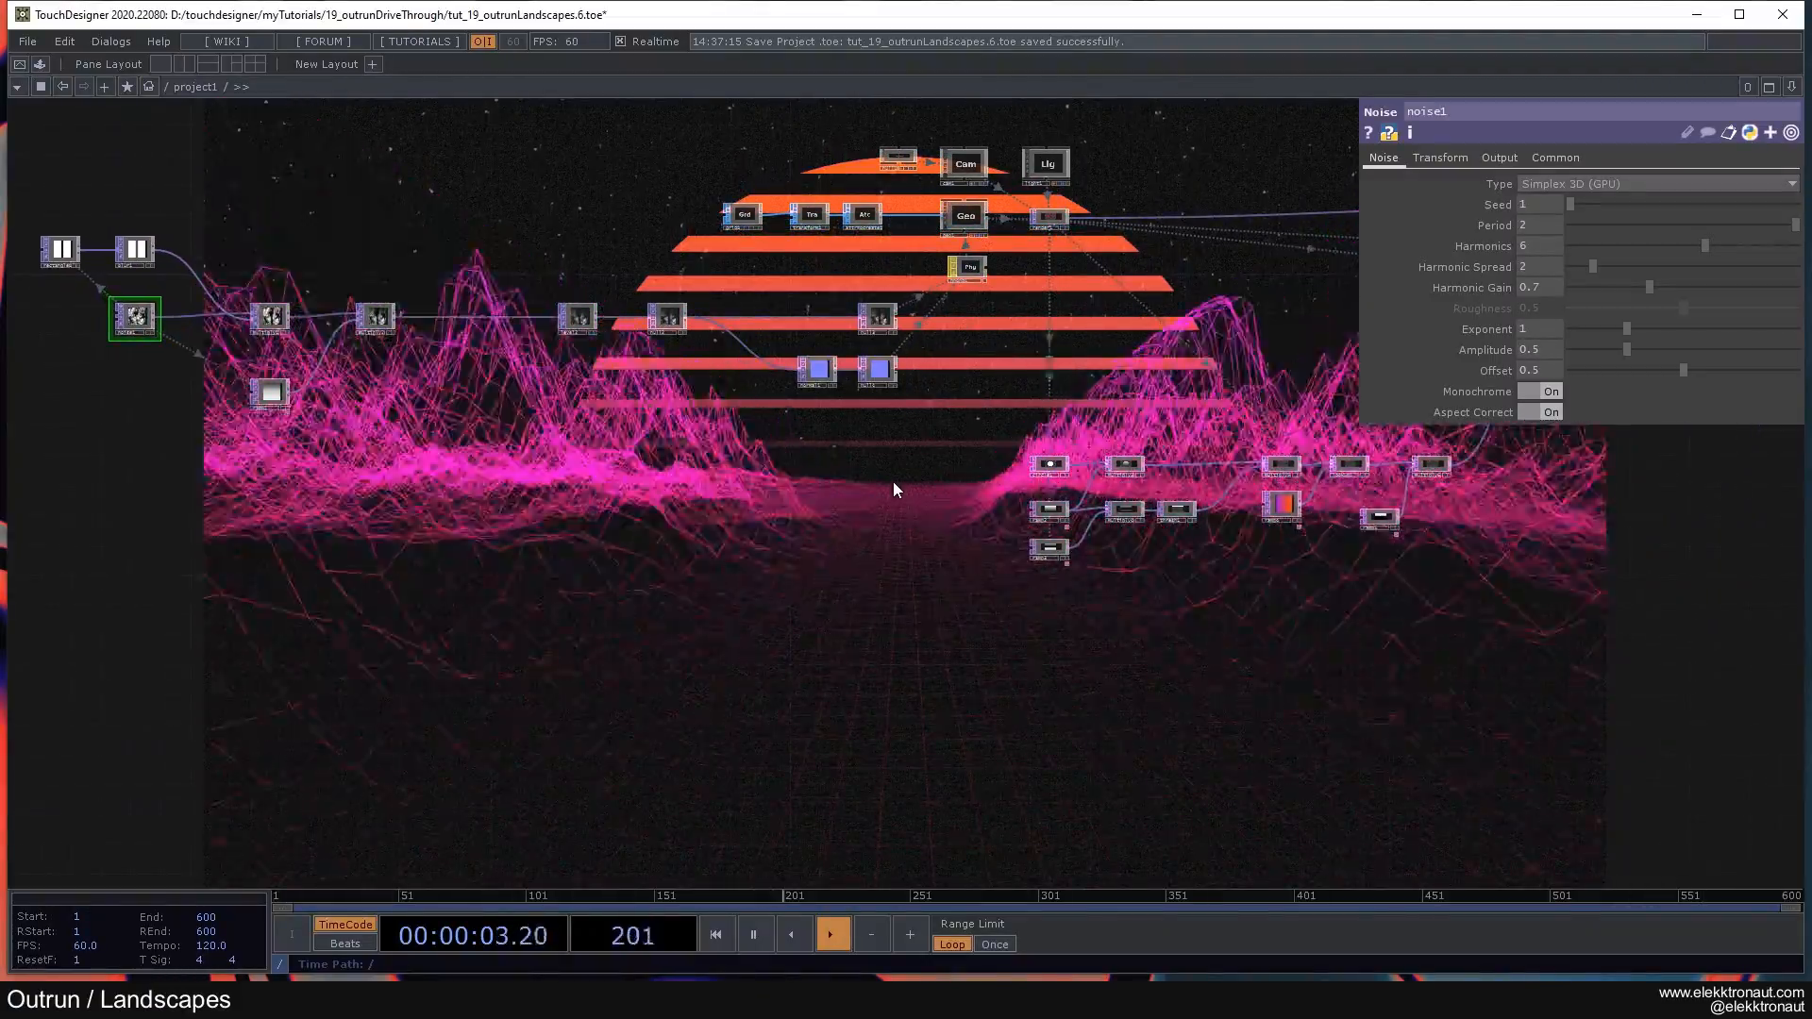
pyautogui.moveTo(891, 457); pyautogui.dragTo(538, 481)
pyautogui.moveTo(653, 440); pyautogui.dragTo(505, 489)
pyautogui.moveTo(795, 429); pyautogui.dragTo(671, 449)
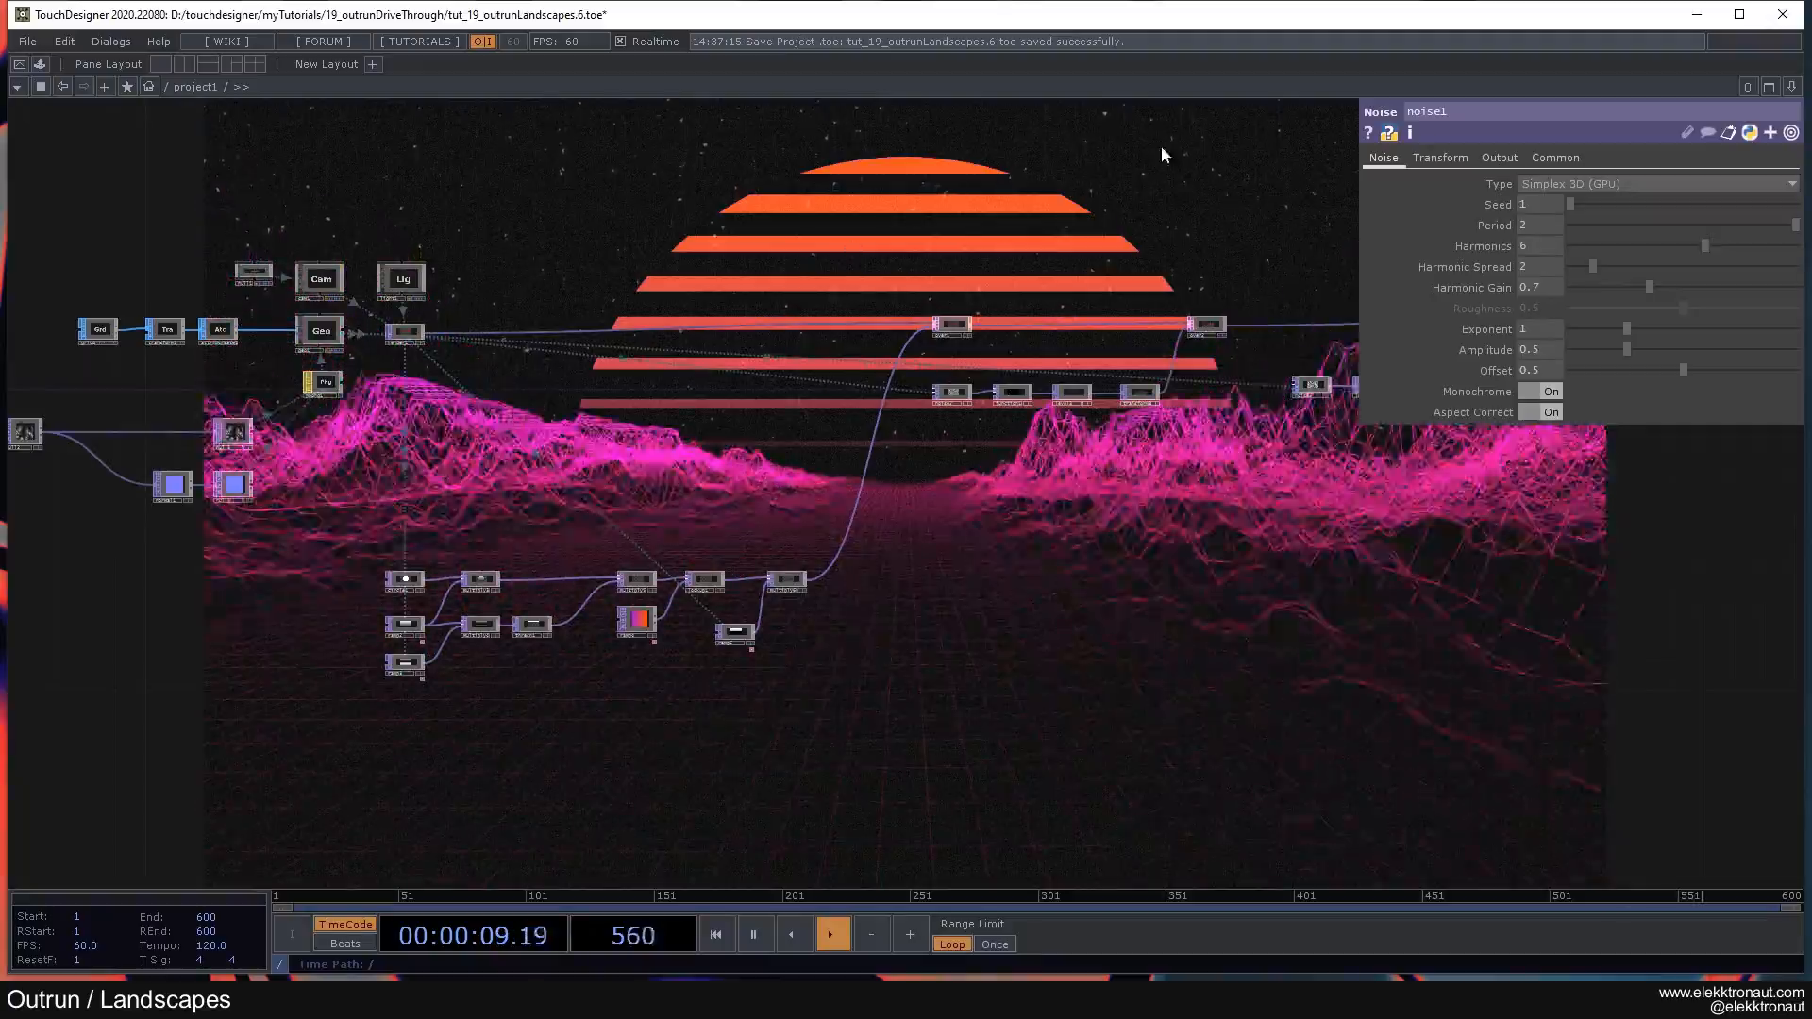
pyautogui.moveTo(571, 229); pyautogui.dragTo(709, 193)
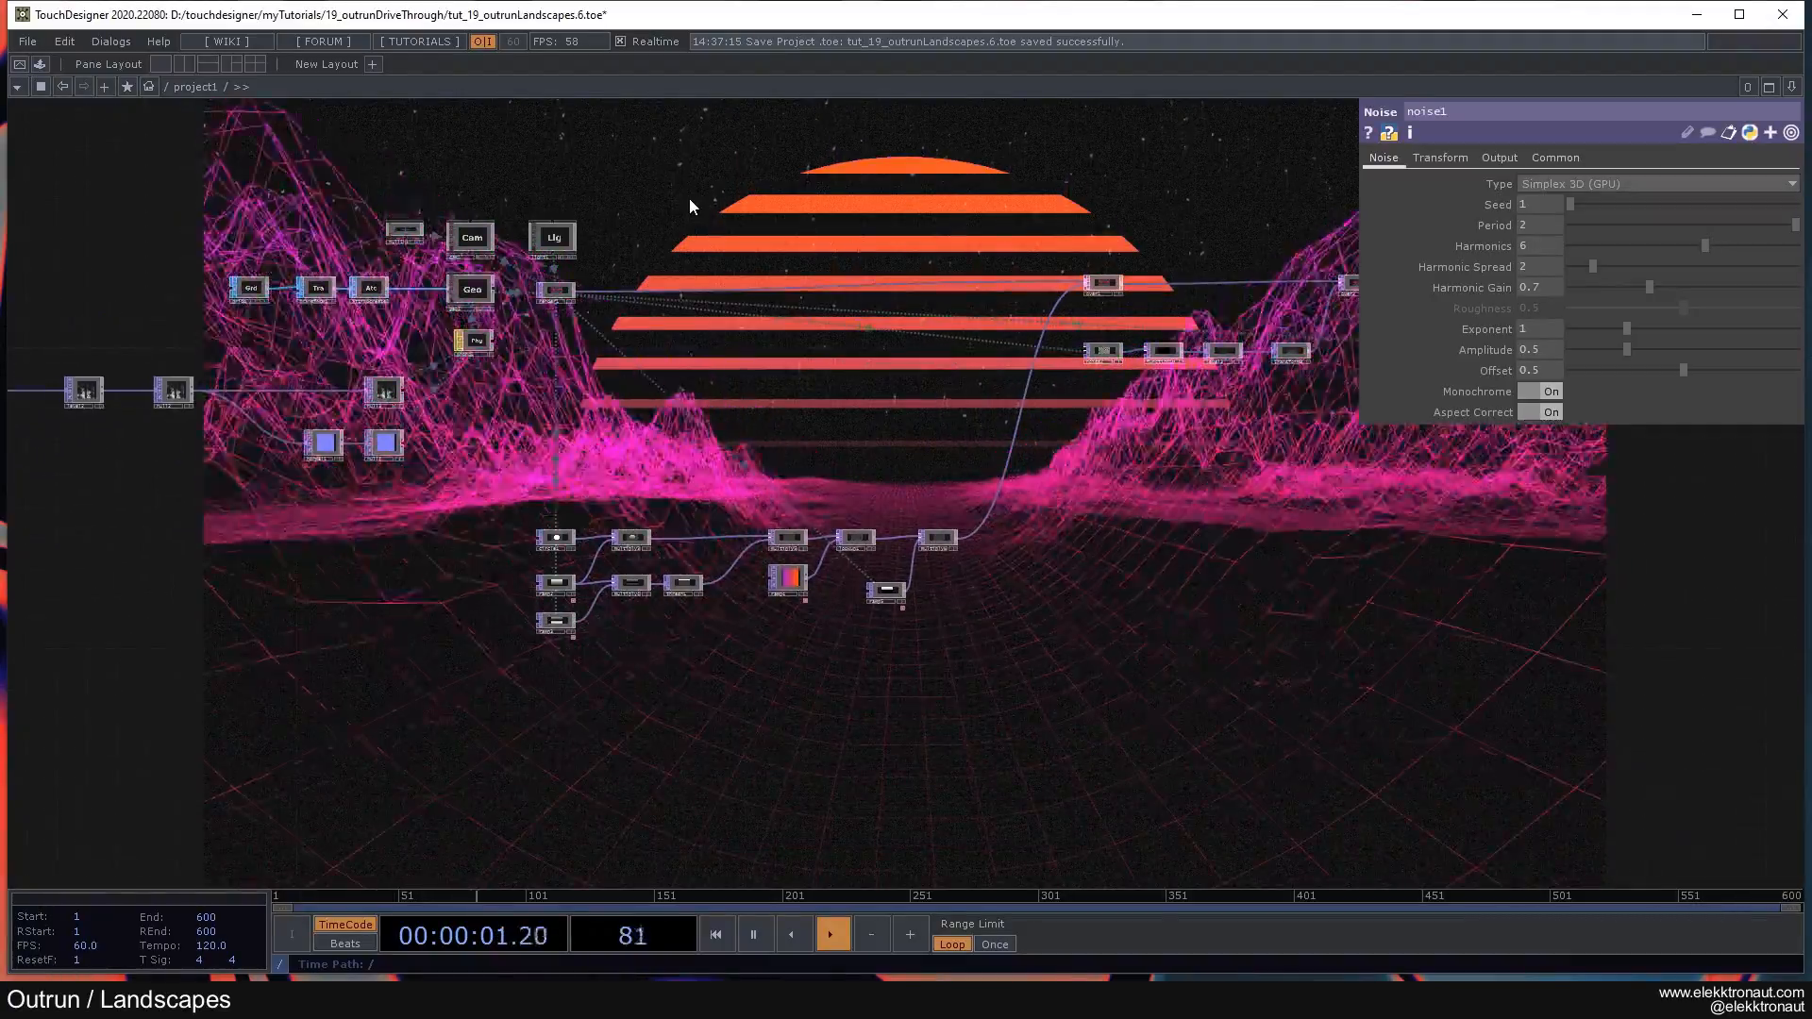
pyautogui.moveTo(540, 462); pyautogui.dragTo(1108, 468)
pyautogui.scroll(5, 911, 530)
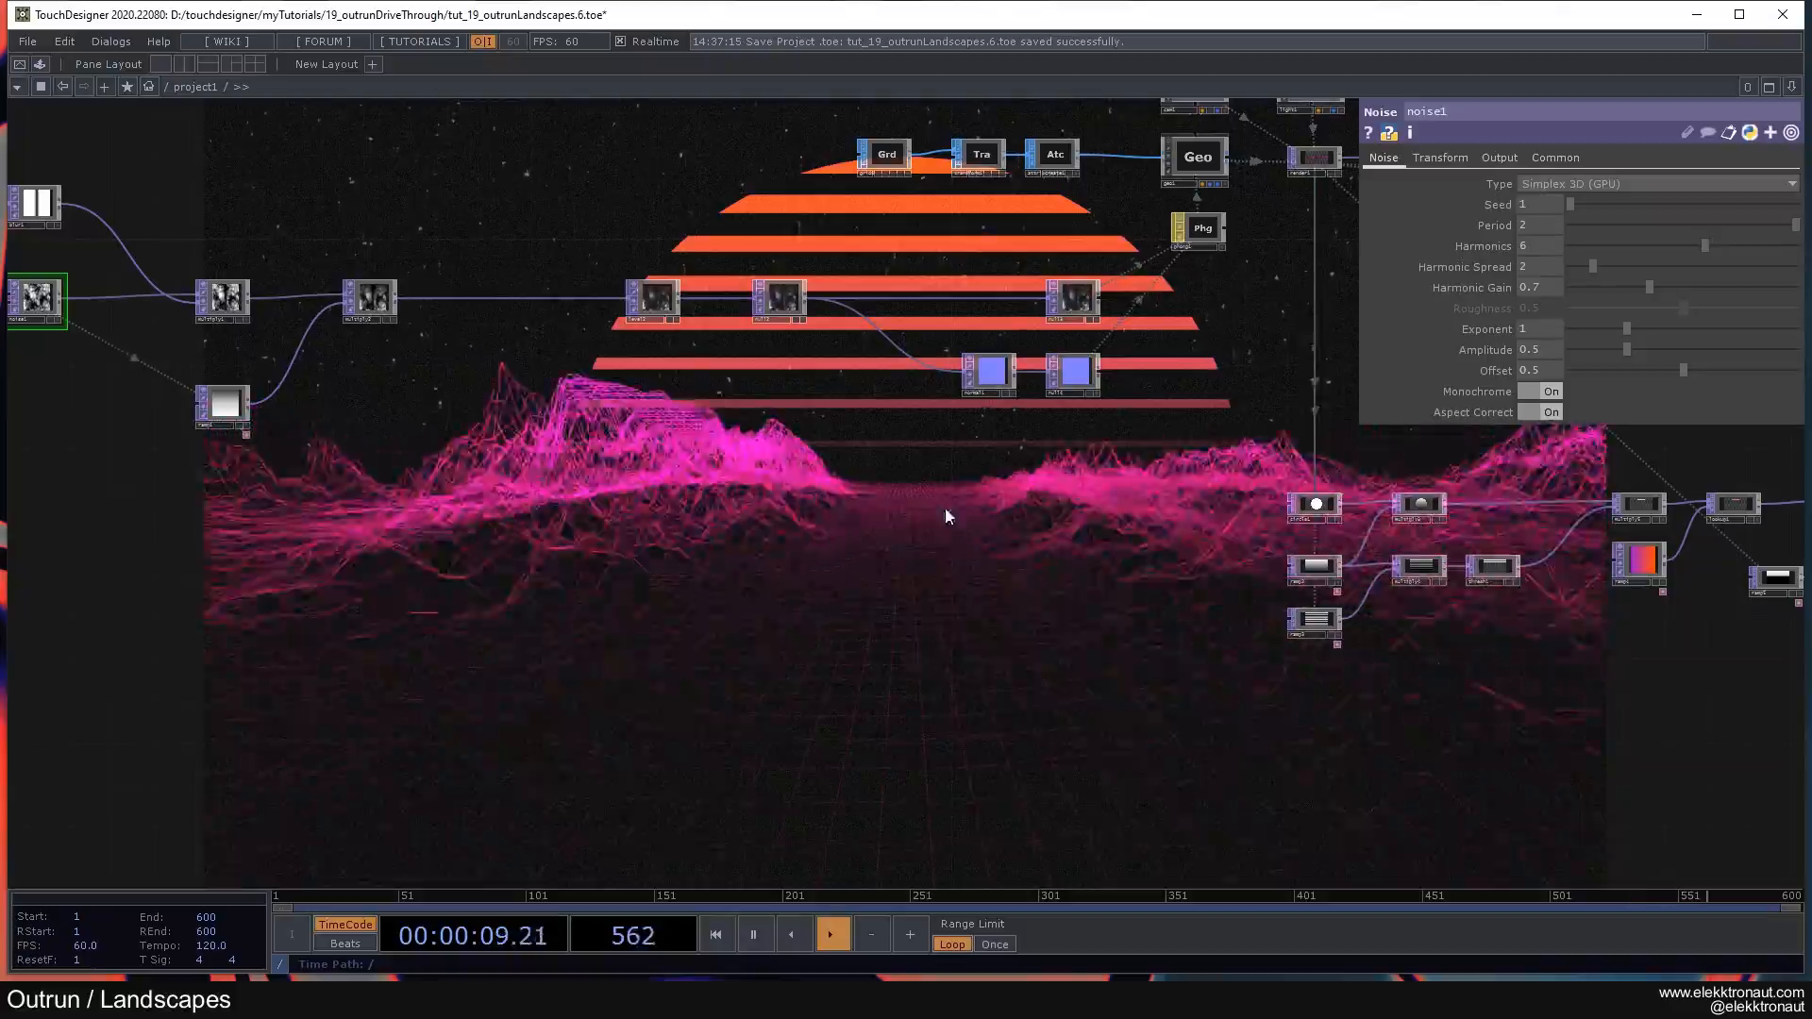
pyautogui.moveTo(863, 530); pyautogui.dragTo(807, 503)
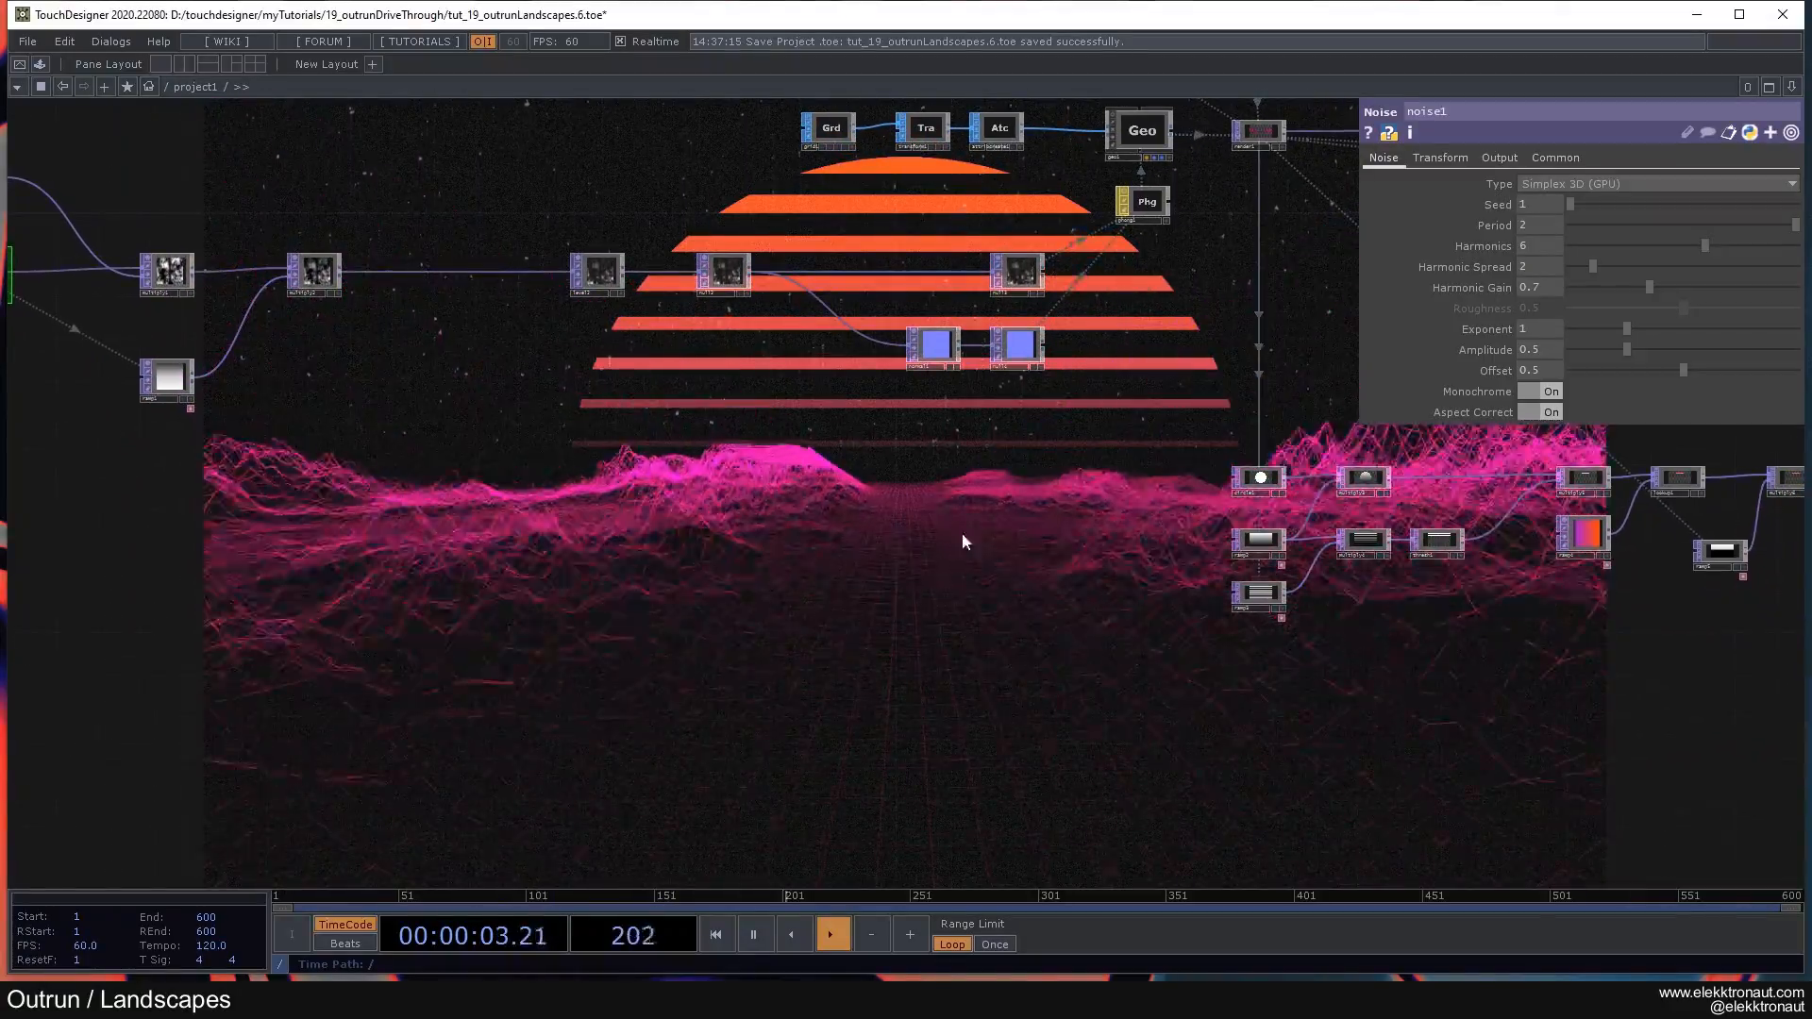
pyautogui.moveTo(878, 687); pyautogui.dragTo(992, 572)
pyautogui.moveTo(559, 292); pyautogui.dragTo(656, 347)
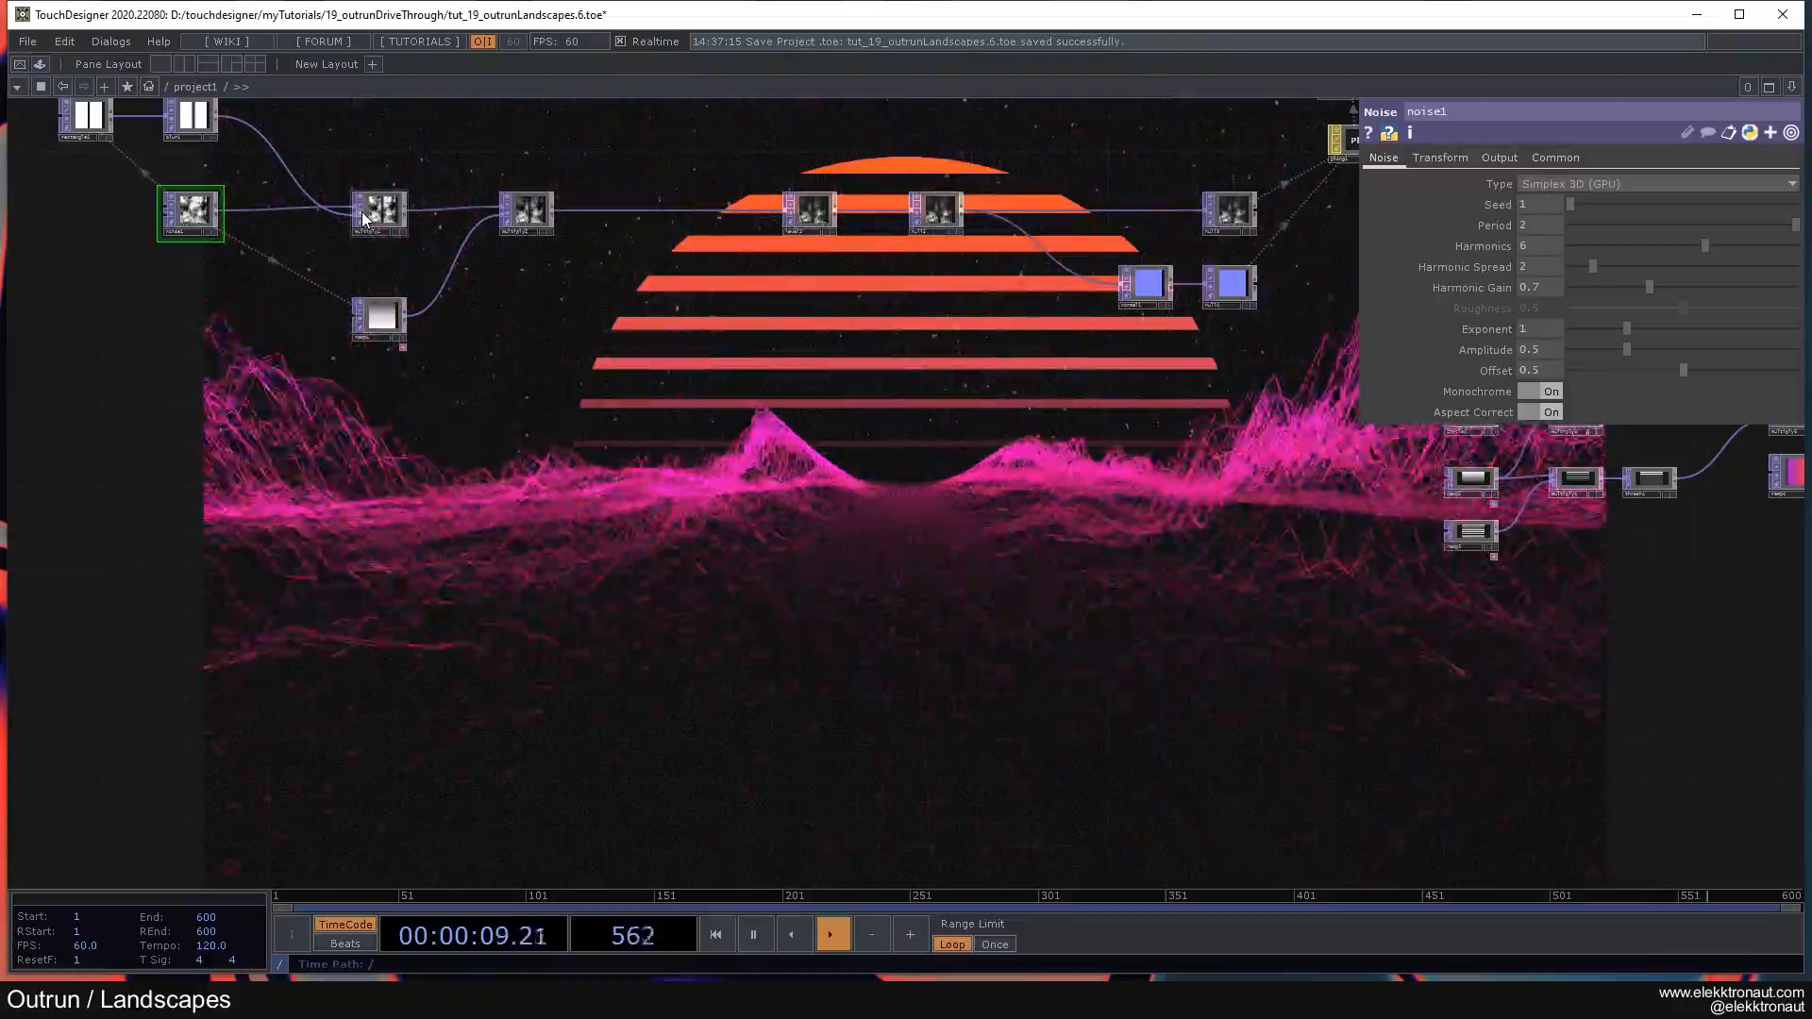
# Step: Try a width of 0.23 for the rectangle1 operator and preview the landscape in the full-screen performance view
pyautogui.click(87, 115)
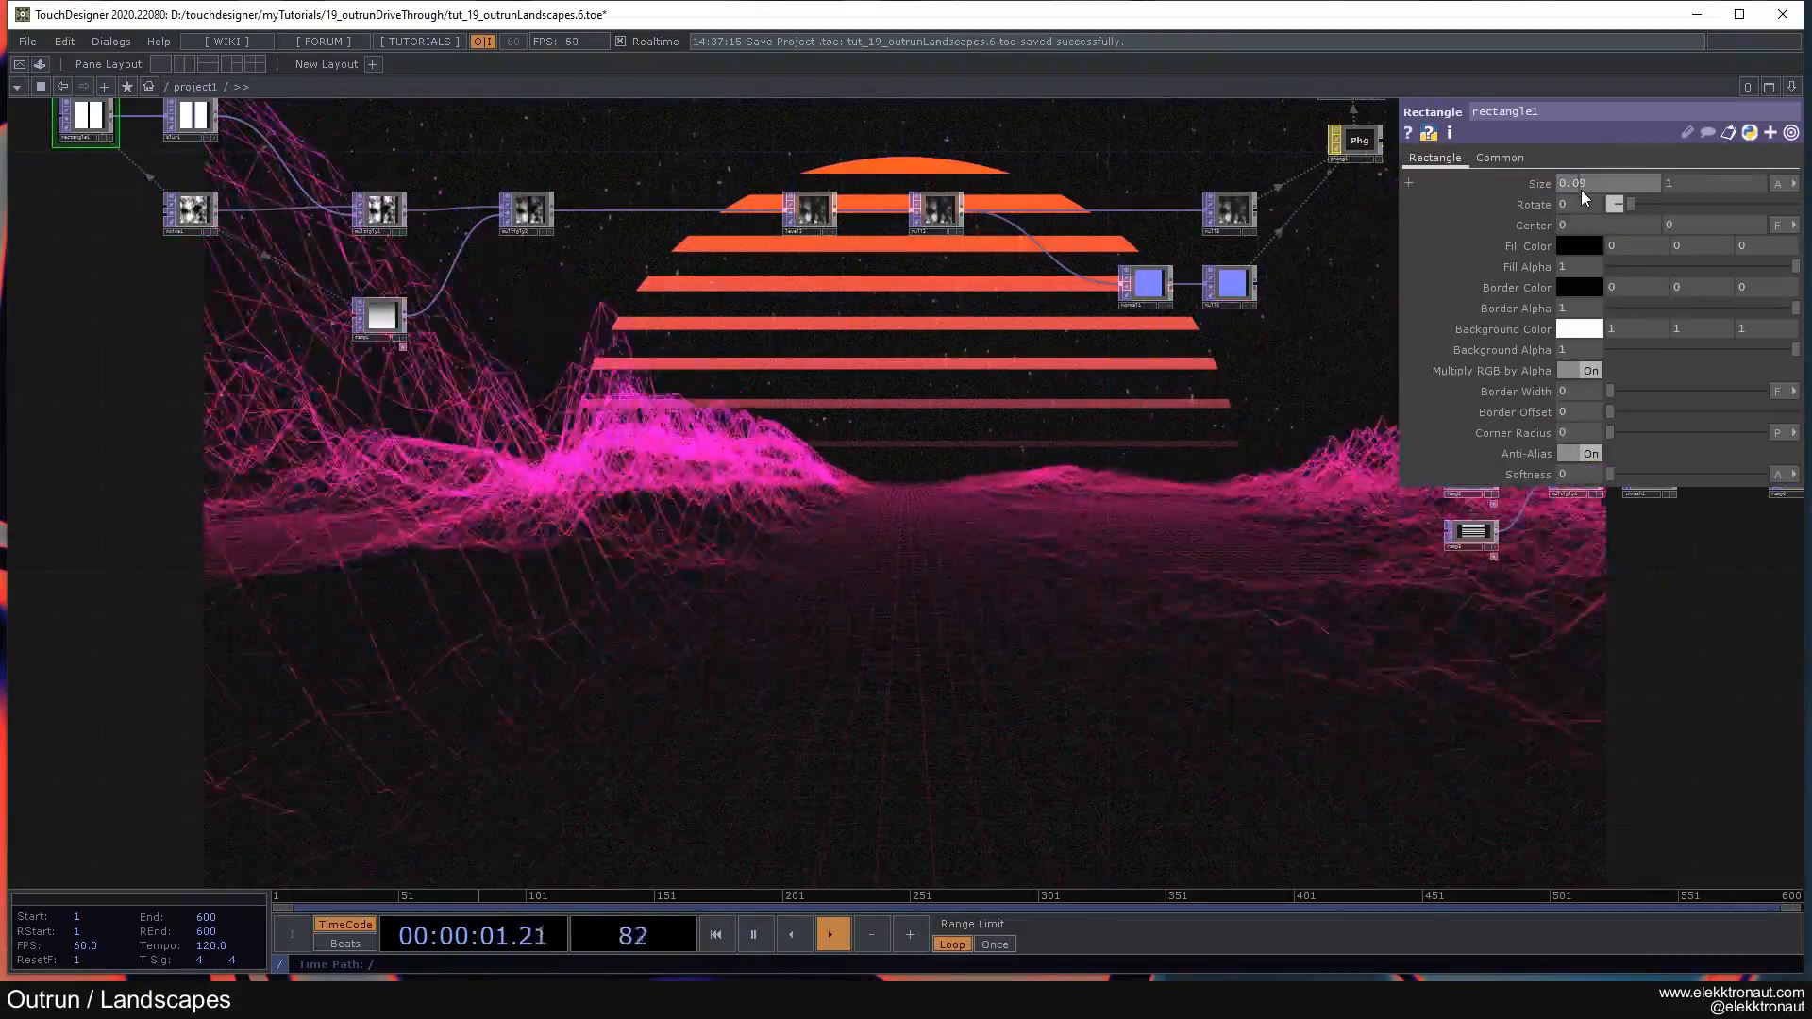
pyautogui.moveTo(1582, 190); pyautogui.dragTo(1584, 159, button='middle')
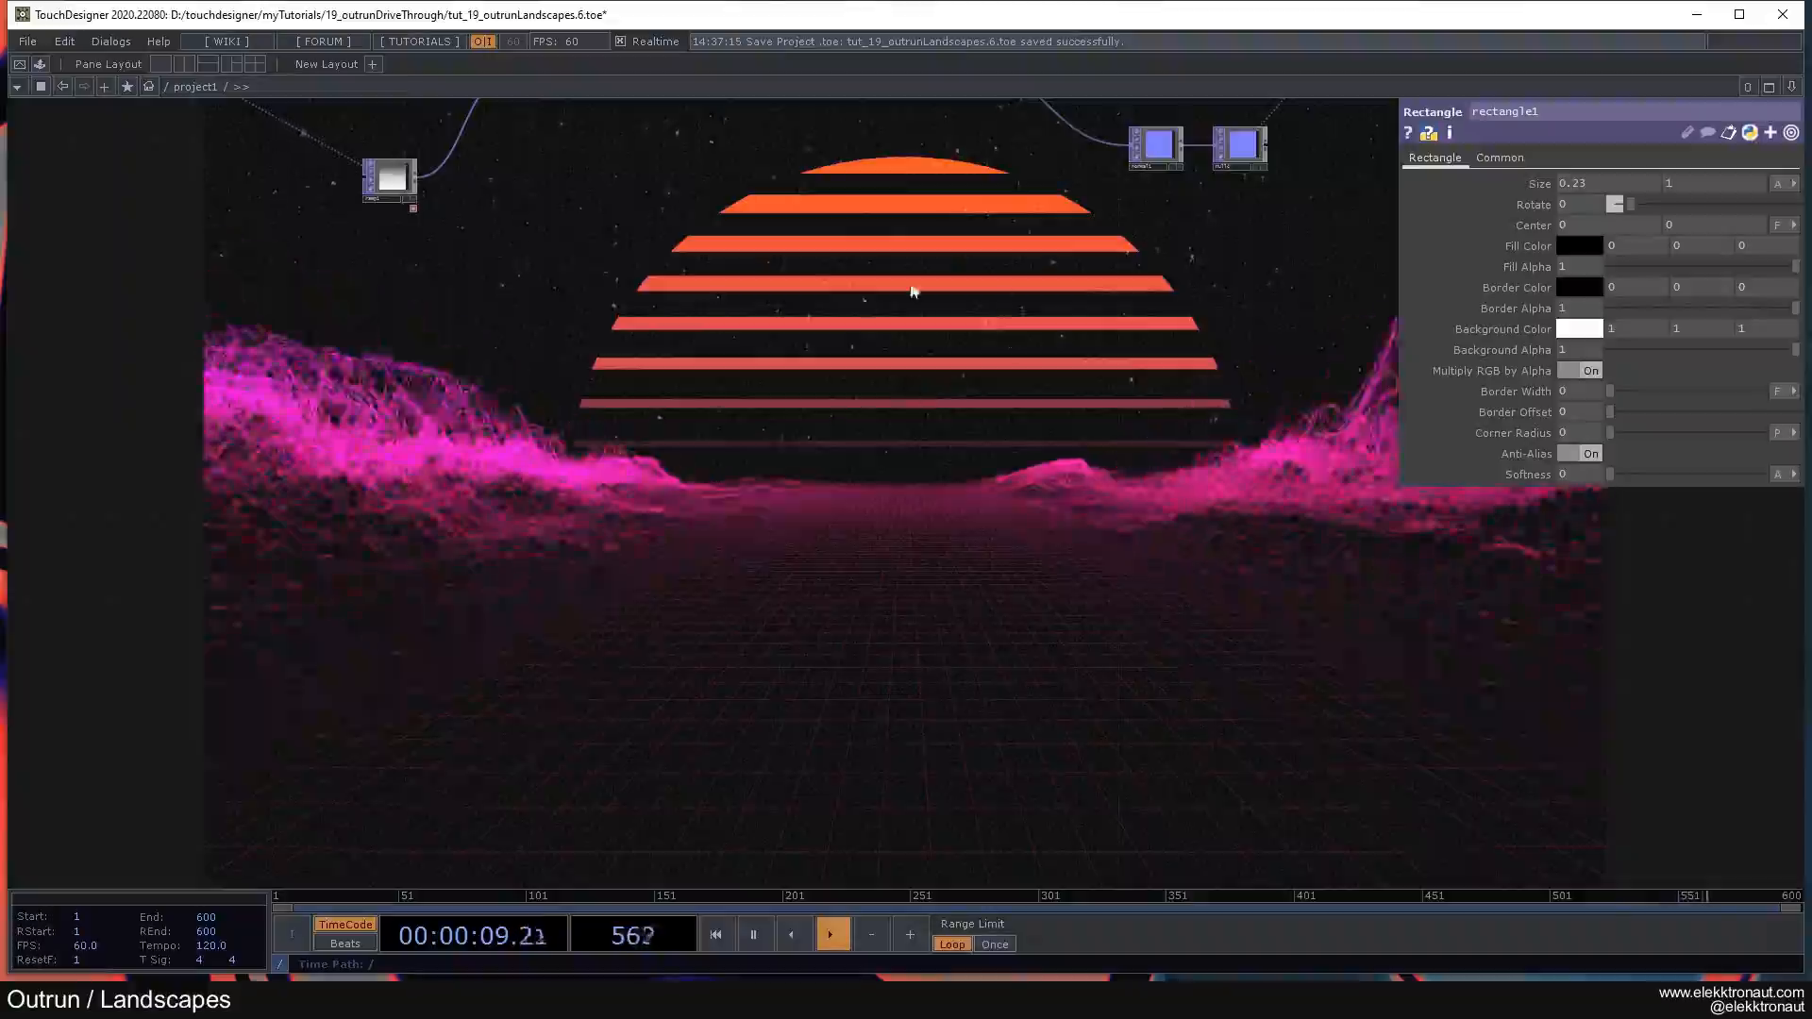
pyautogui.press('F1')
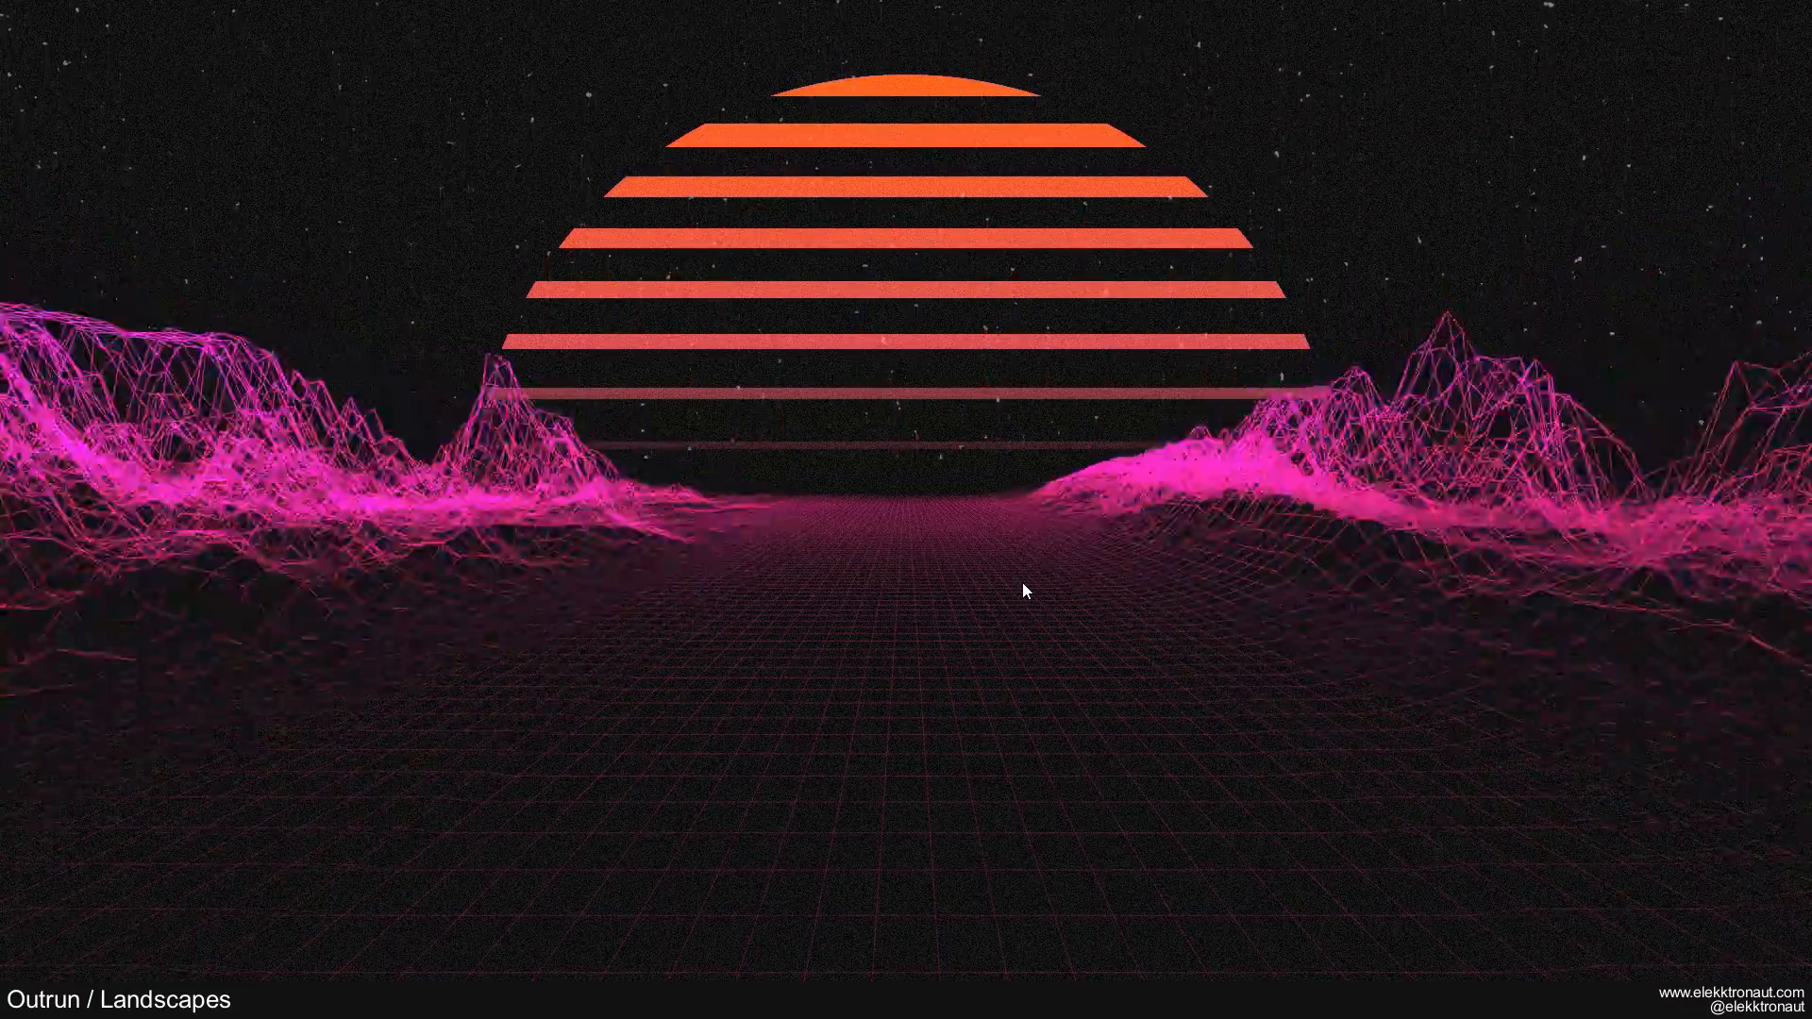
pyautogui.press('Escape')
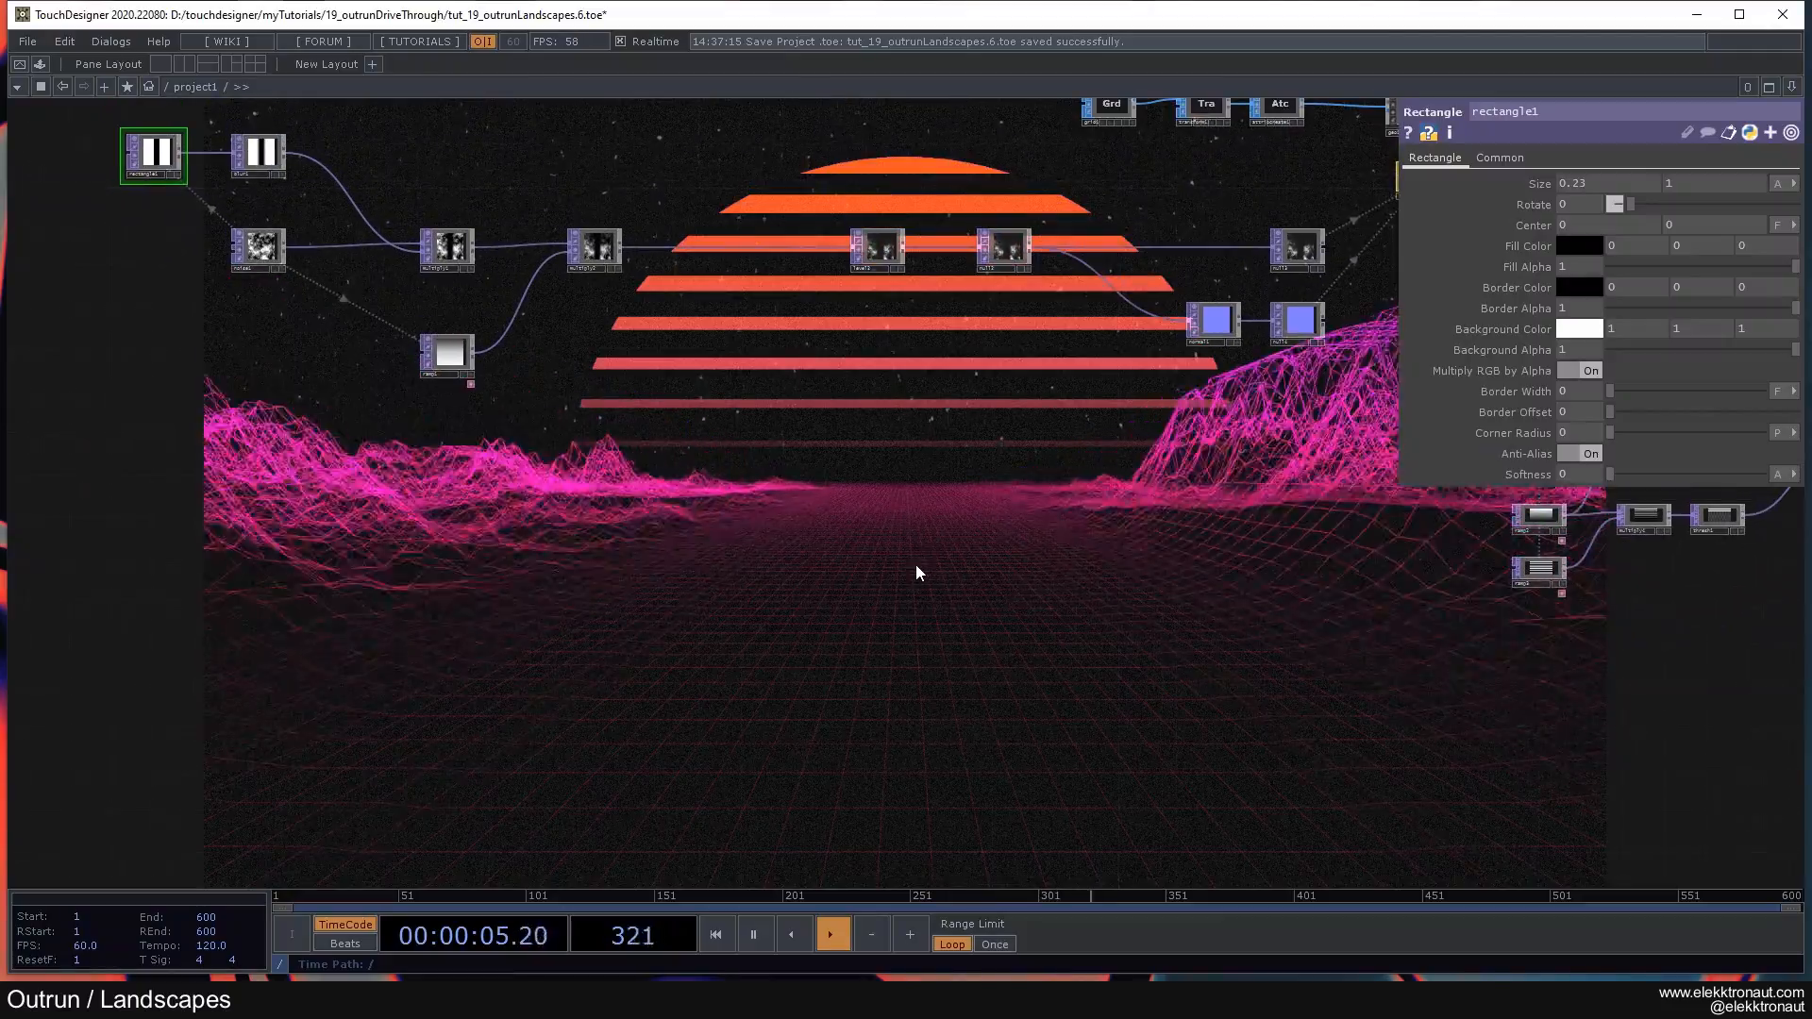
# Step: Undo the size change on the rectangle1 operator
pyautogui.moveTo(918, 518); pyautogui.dragTo(793, 482)
pyautogui.moveTo(890, 425); pyautogui.dragTo(773, 394)
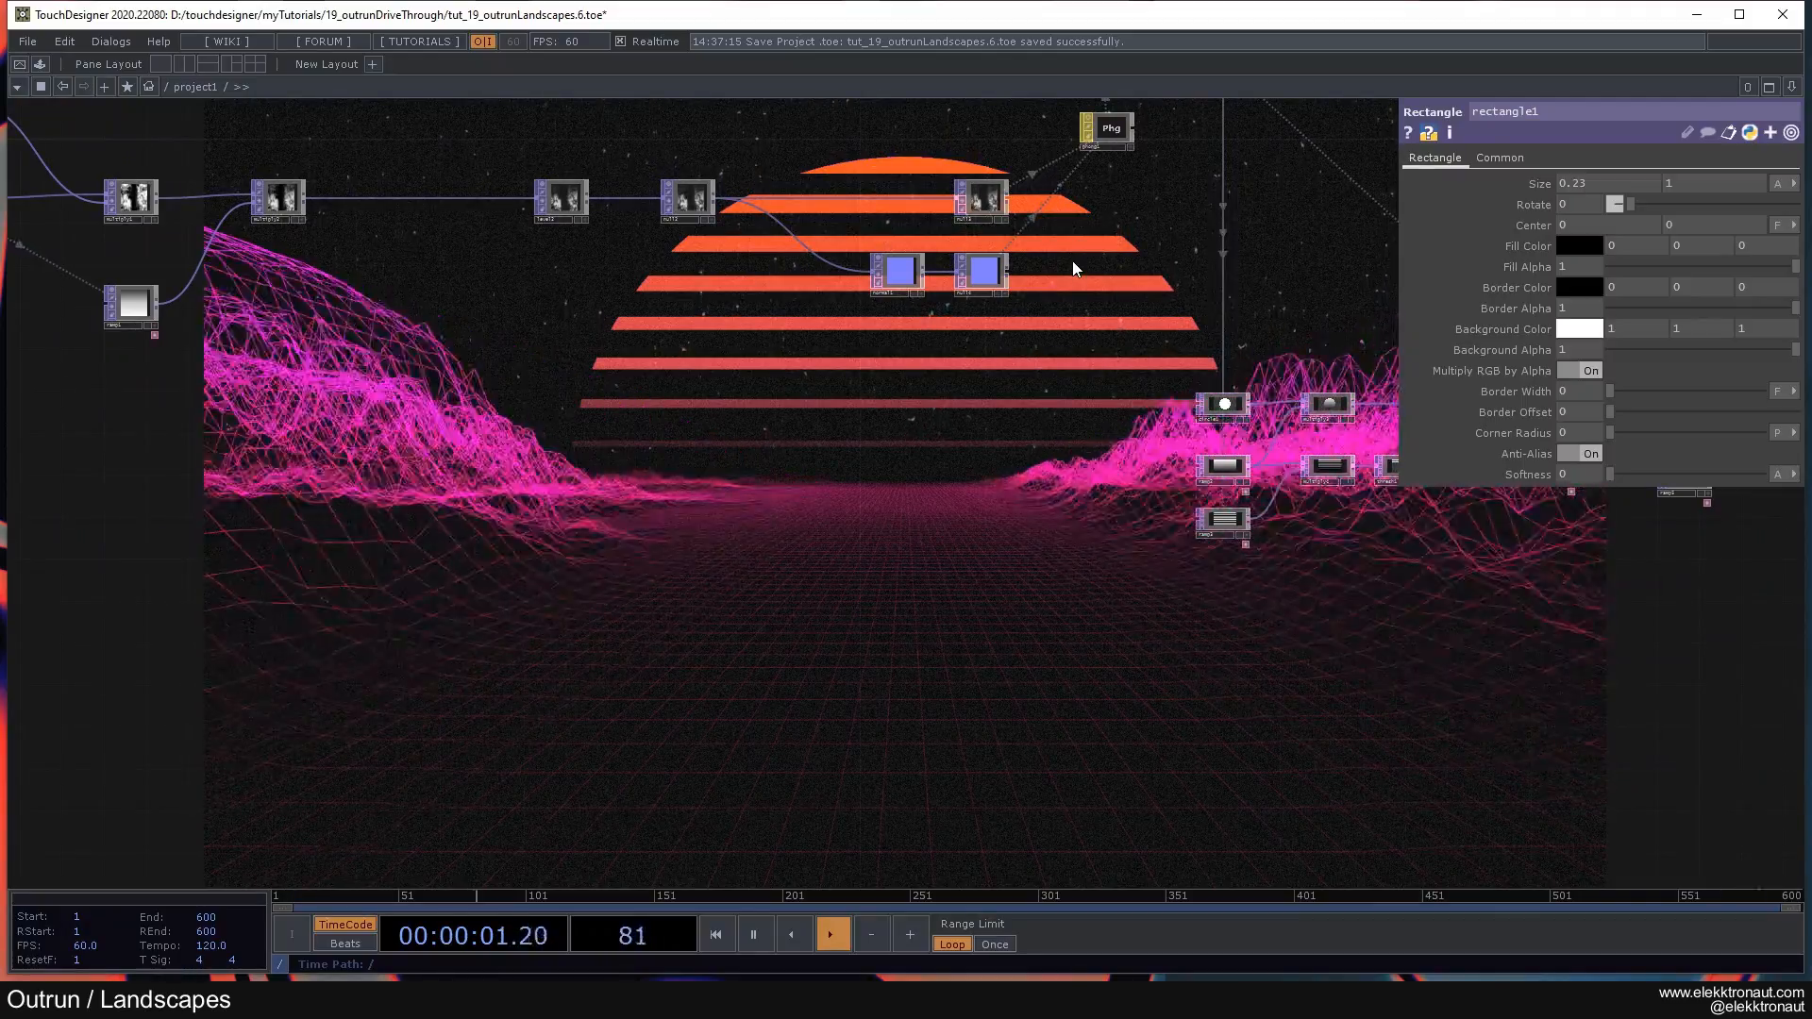
pyautogui.moveTo(950, 344); pyautogui.dragTo(1107, 445)
pyautogui.hotkey('ctrl', 'z')
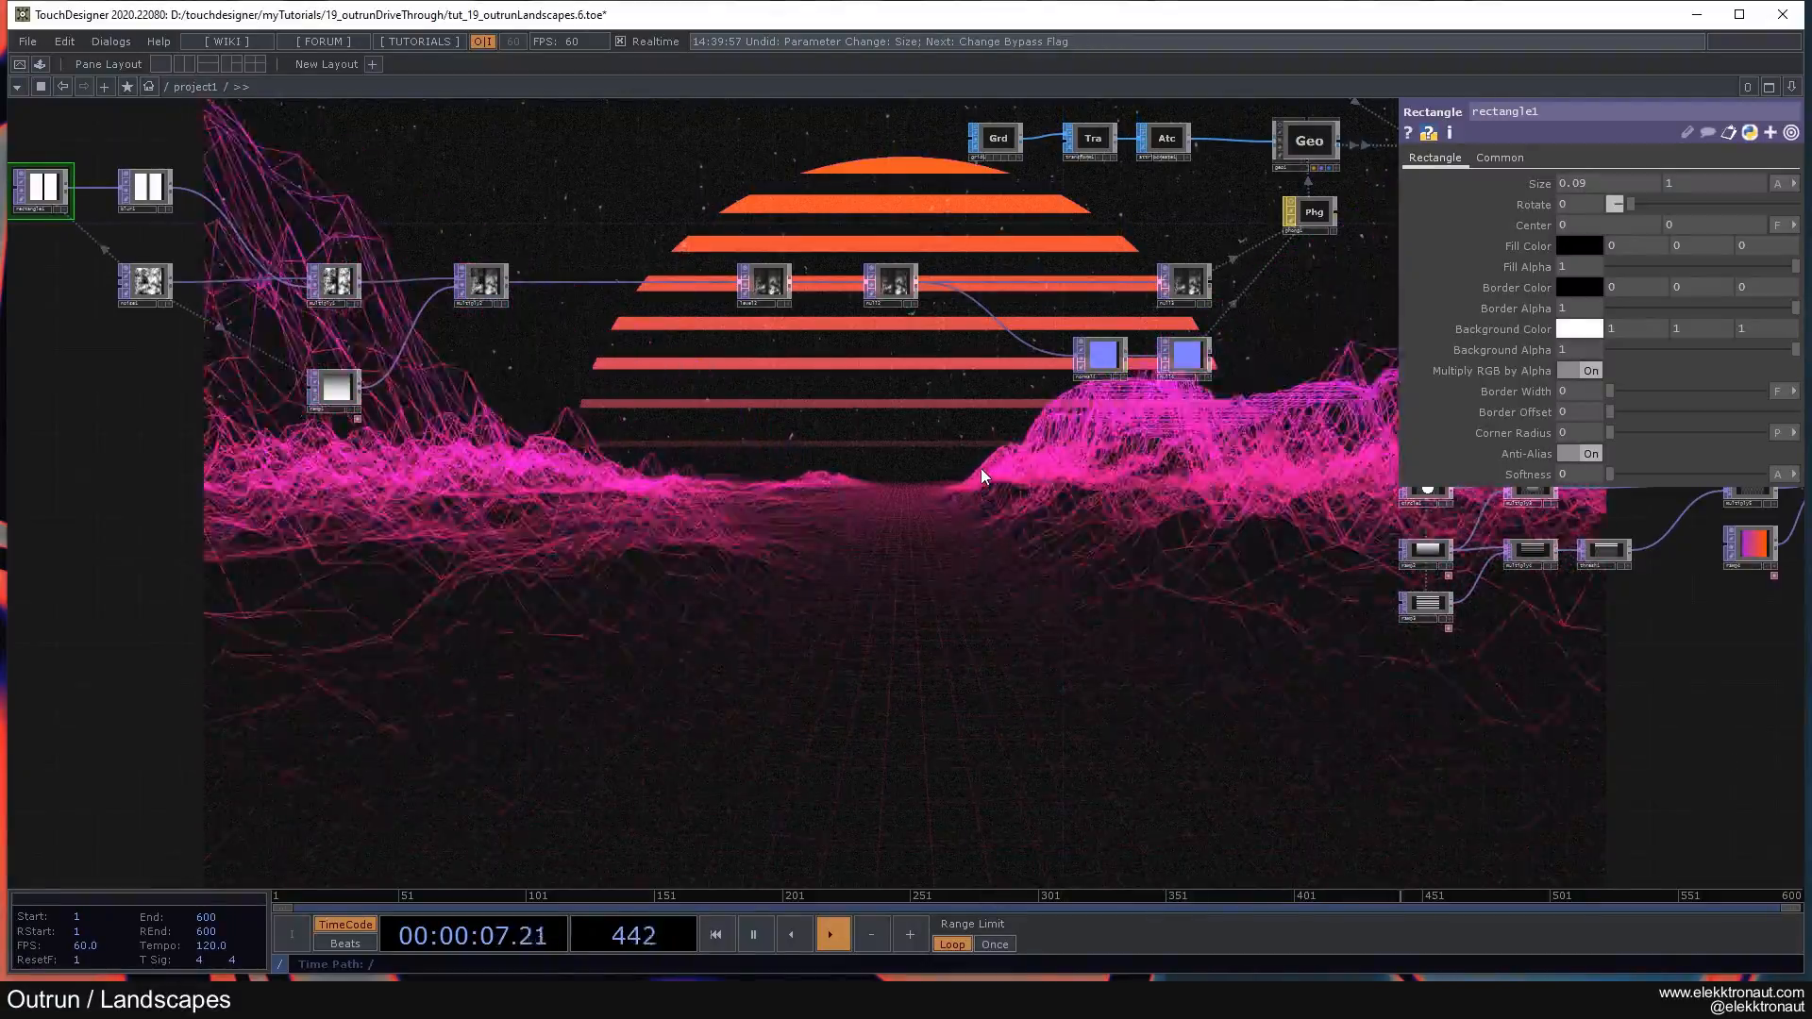
# Step: Examine how the sun operators and the compositing chain after the render are connected to the final output
pyautogui.moveTo(734, 523); pyautogui.dragTo(629, 445)
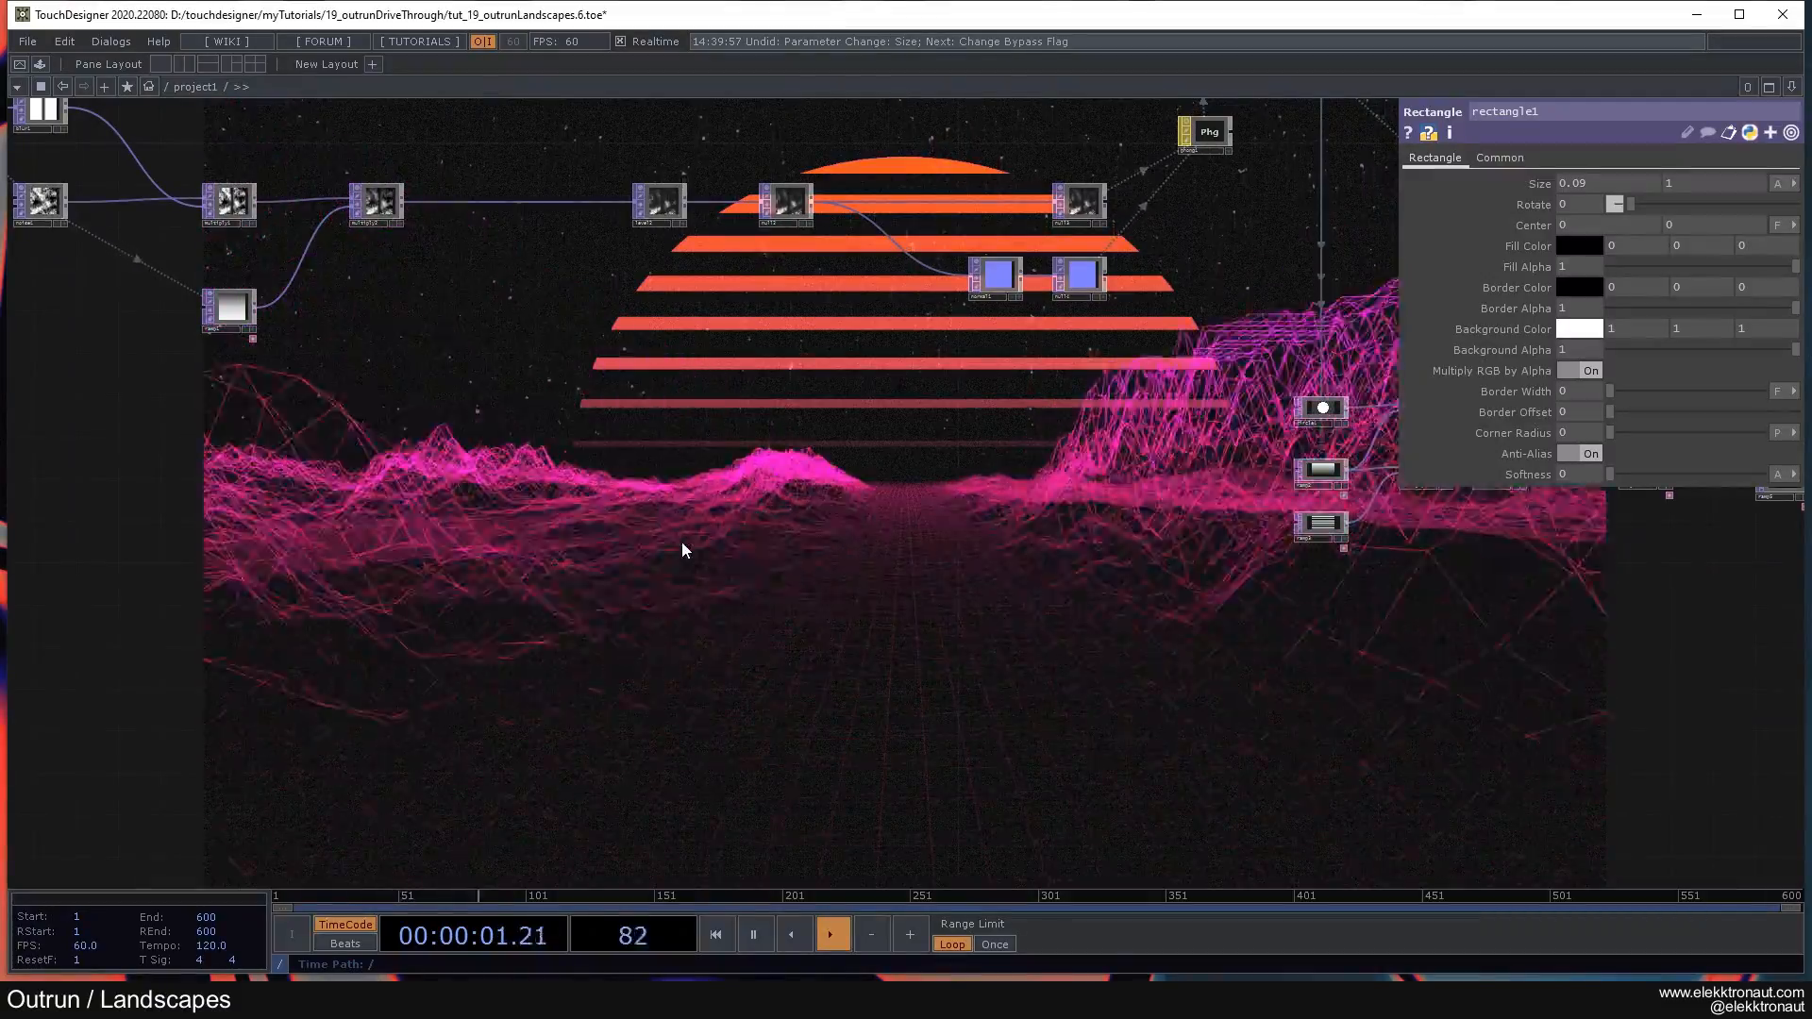
pyautogui.moveTo(1300, 171); pyautogui.dragTo(948, 152)
pyautogui.moveTo(537, 621); pyautogui.dragTo(663, 539)
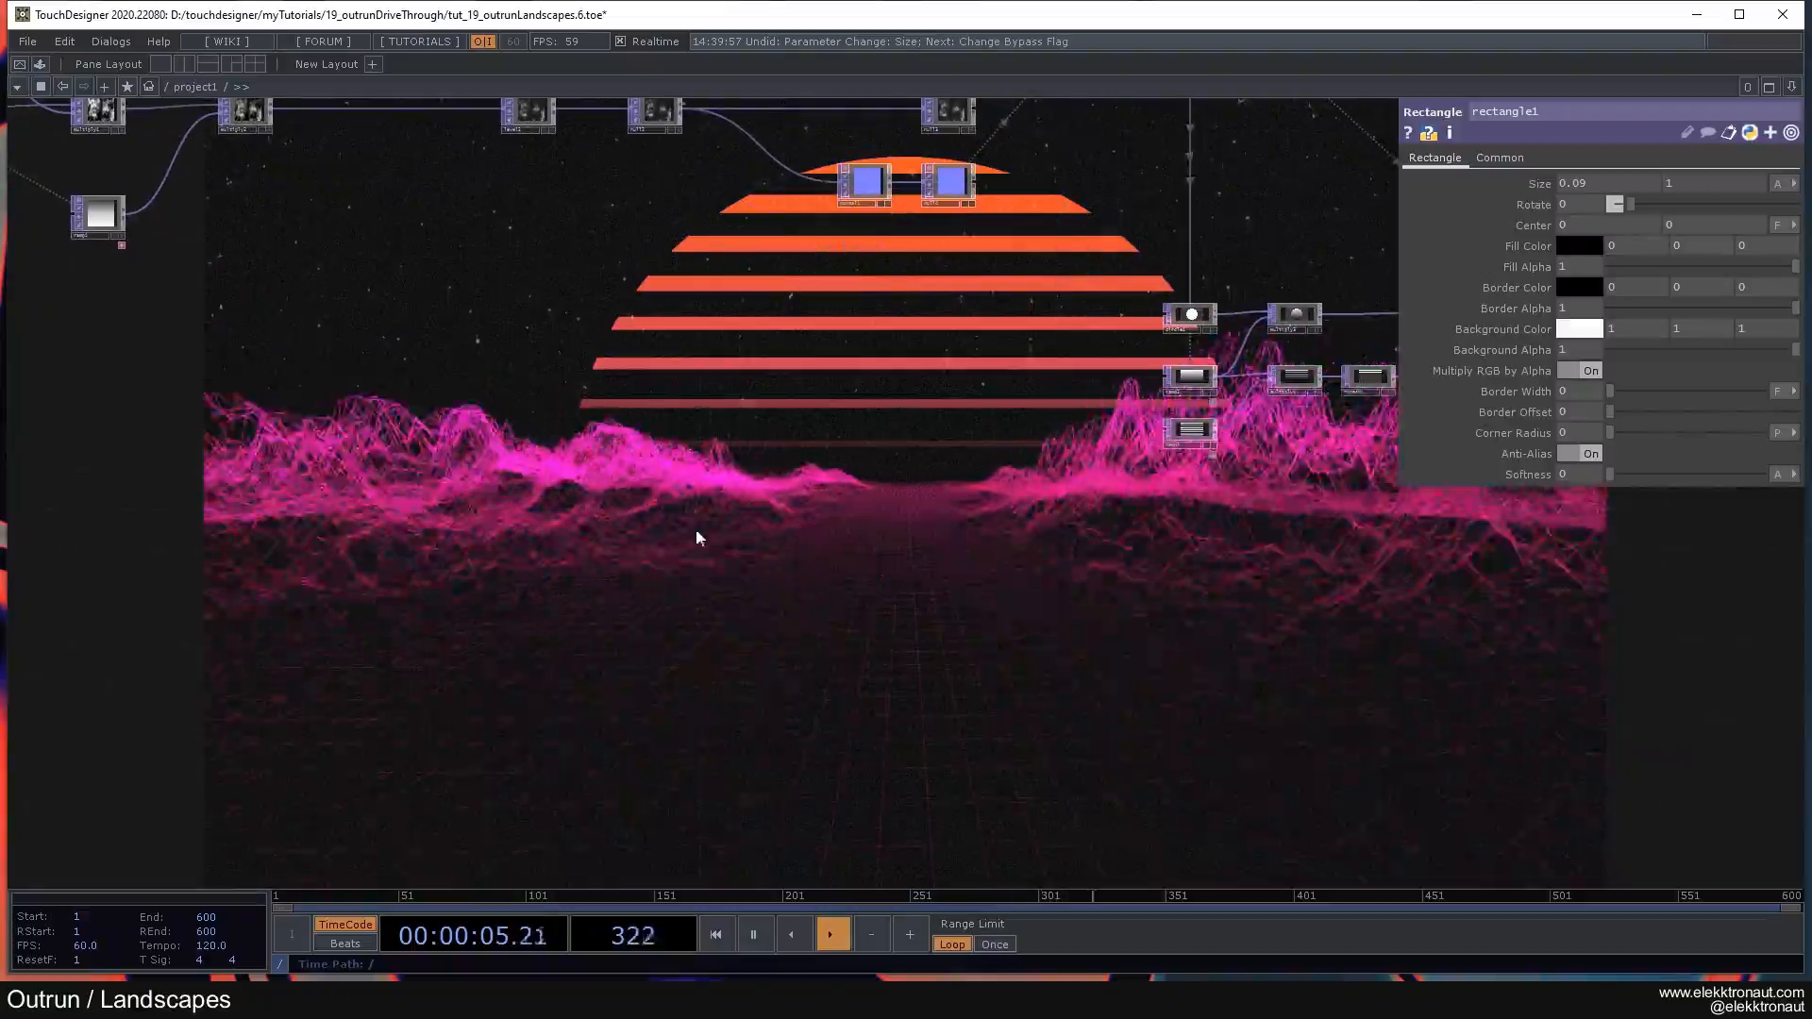
pyautogui.moveTo(745, 485); pyautogui.dragTo(823, 494)
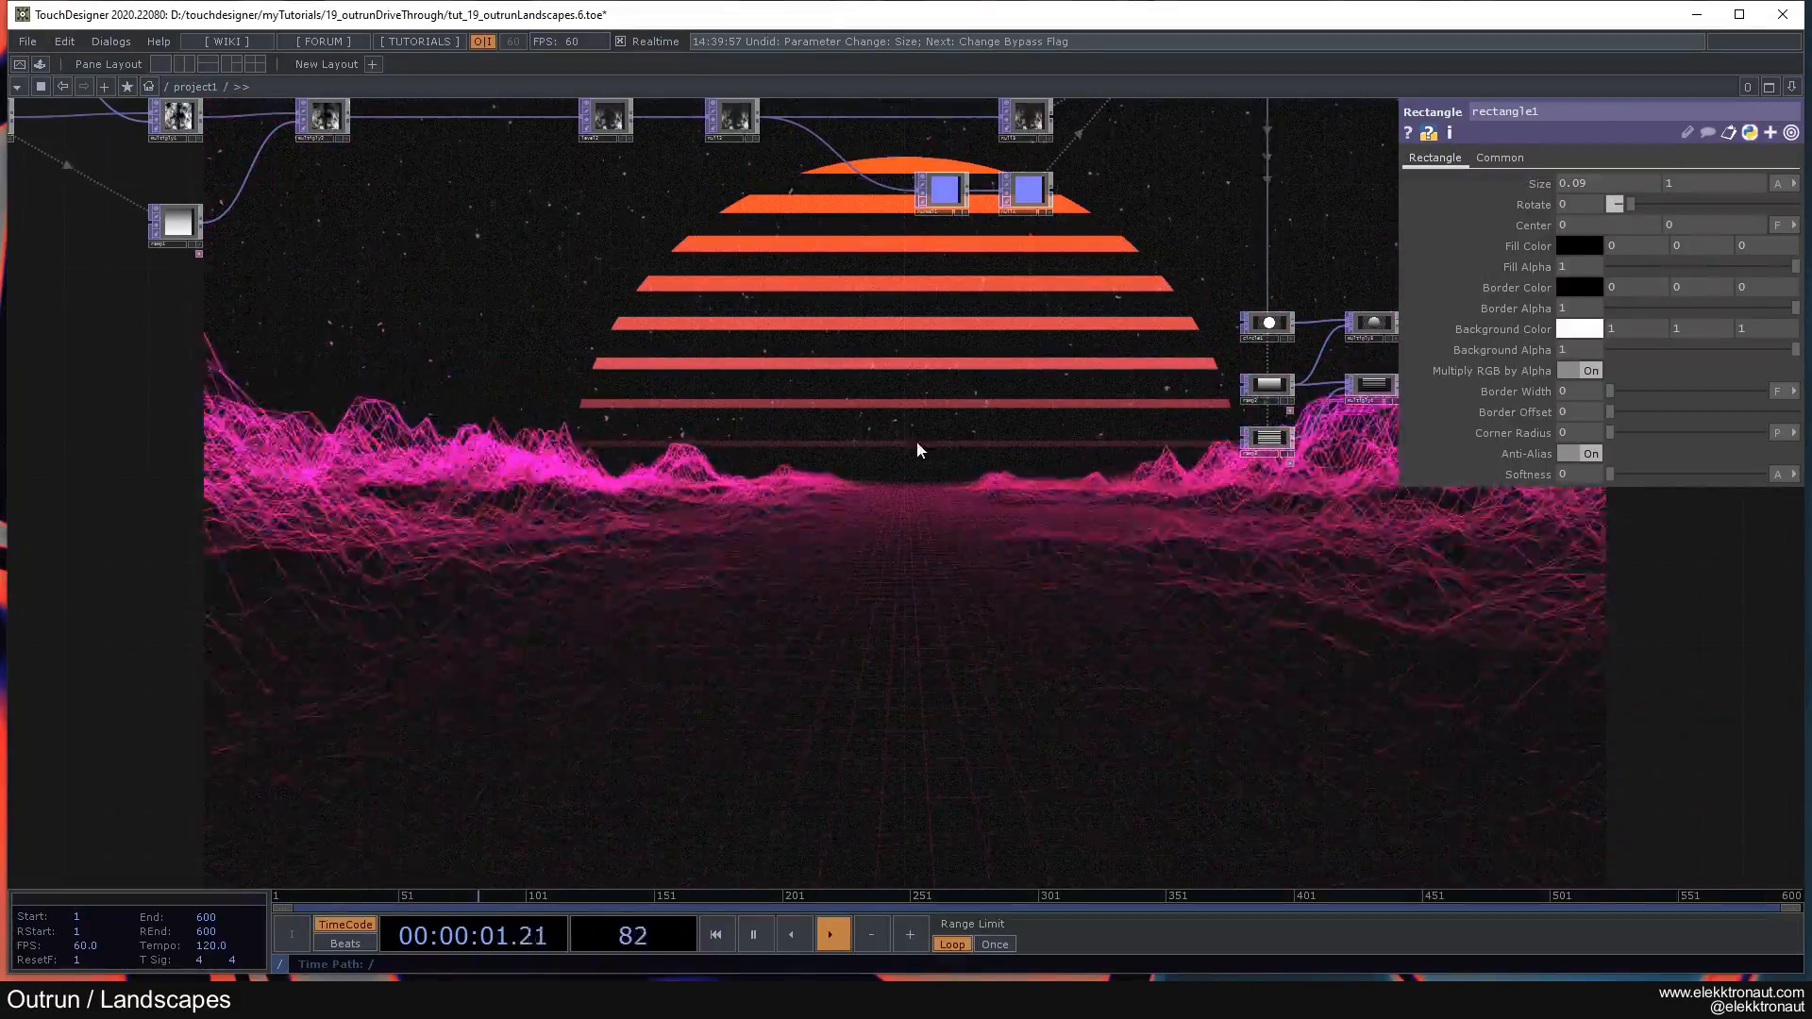
pyautogui.moveTo(929, 417); pyautogui.dragTo(956, 407)
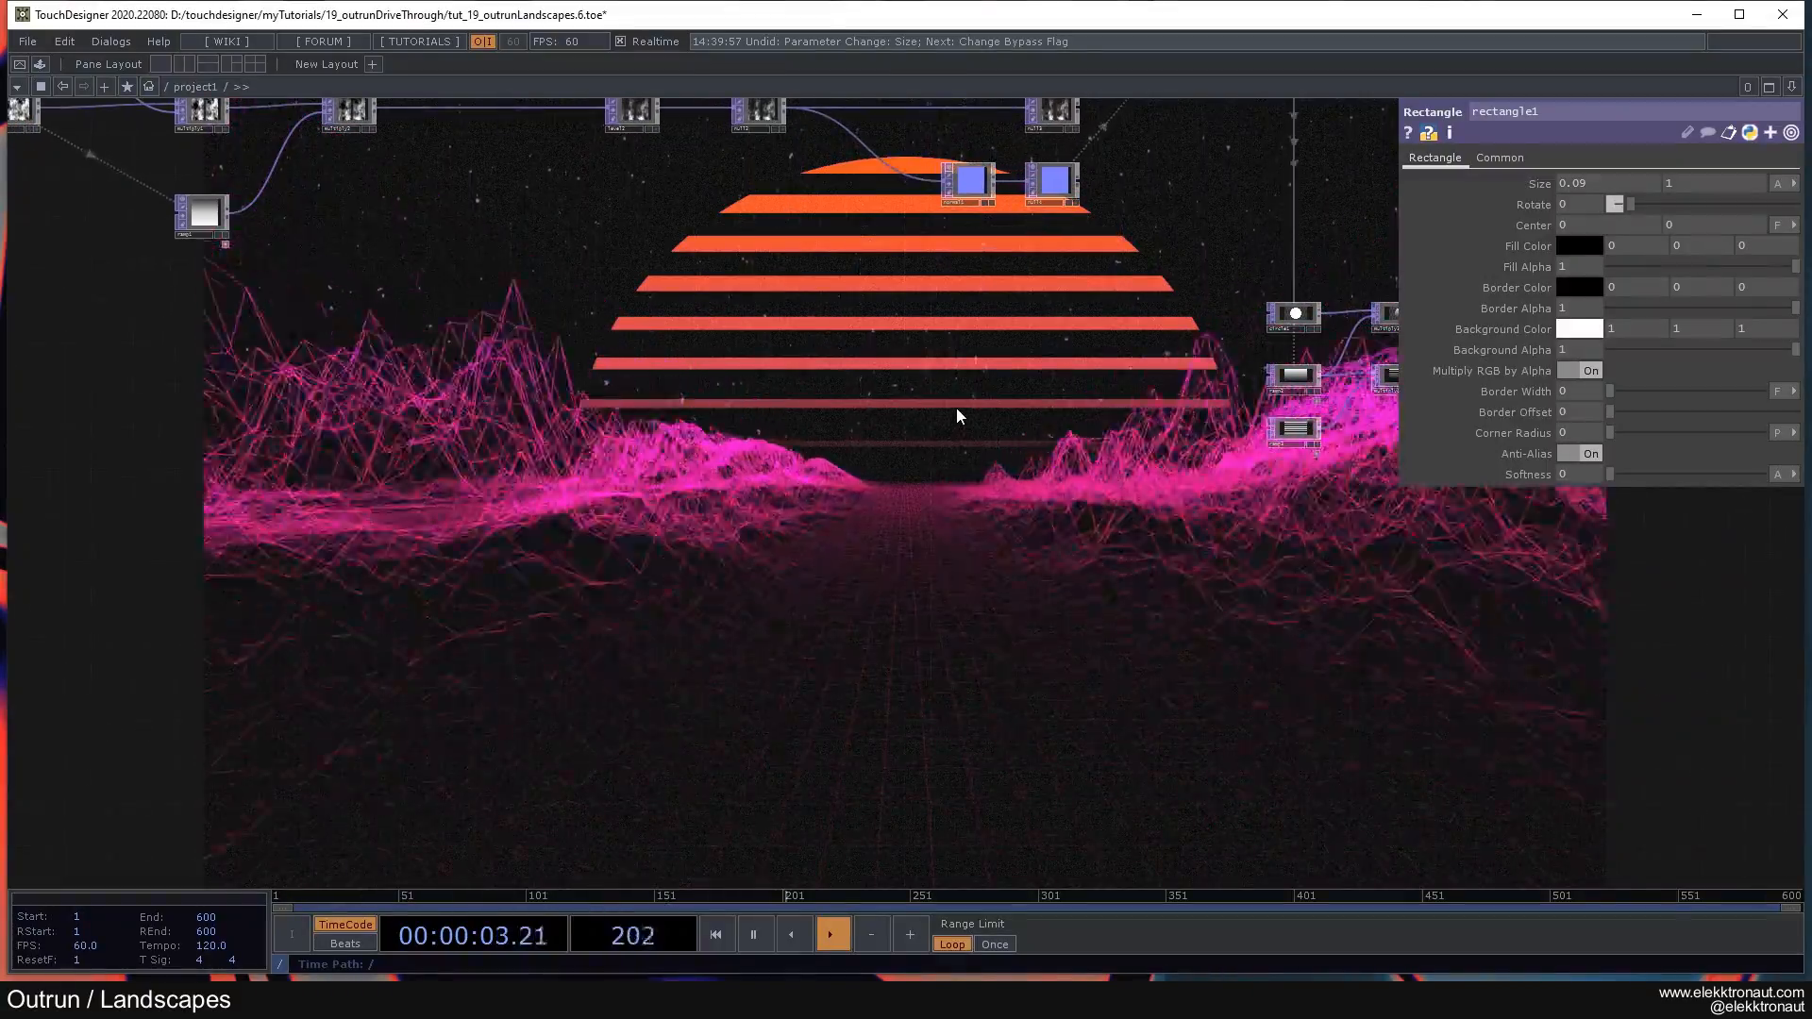
pyautogui.moveTo(975, 371); pyautogui.dragTo(995, 345)
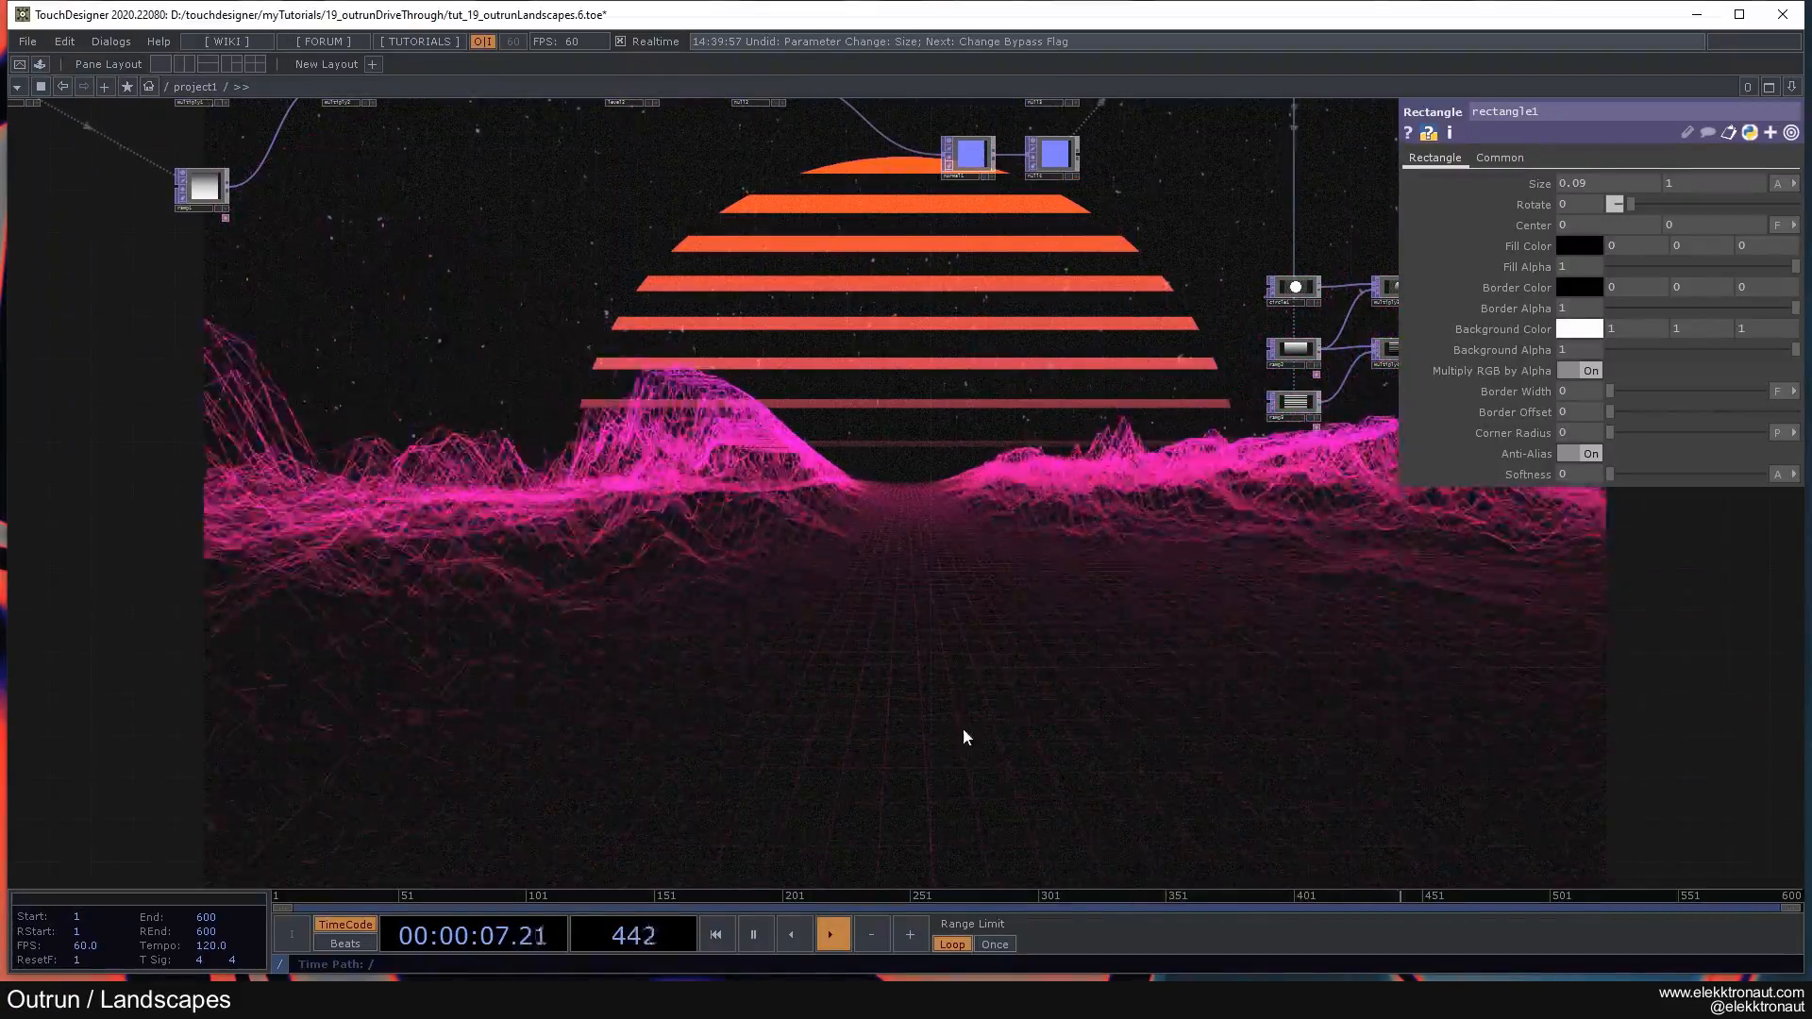
pyautogui.moveTo(958, 501); pyautogui.dragTo(959, 510)
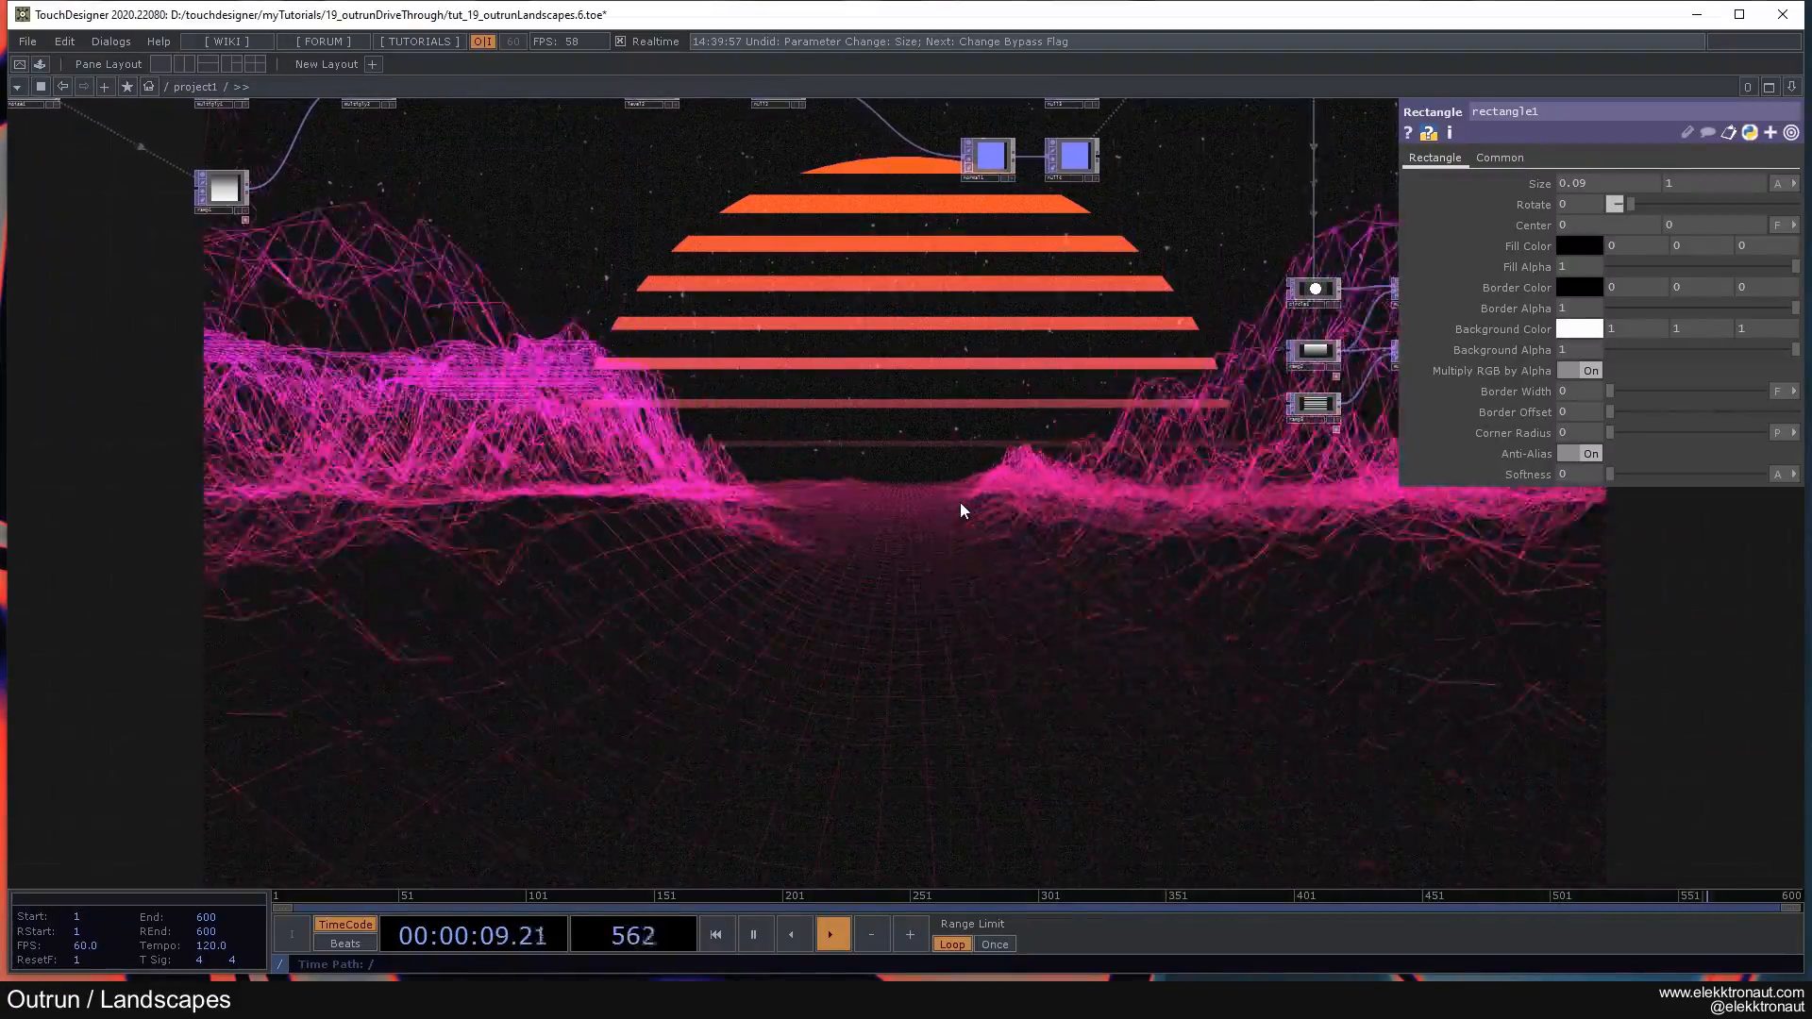
pyautogui.scroll(-1, 923, 435)
pyautogui.scroll(-2, 925, 434)
pyautogui.moveTo(925, 434); pyautogui.dragTo(586, 451)
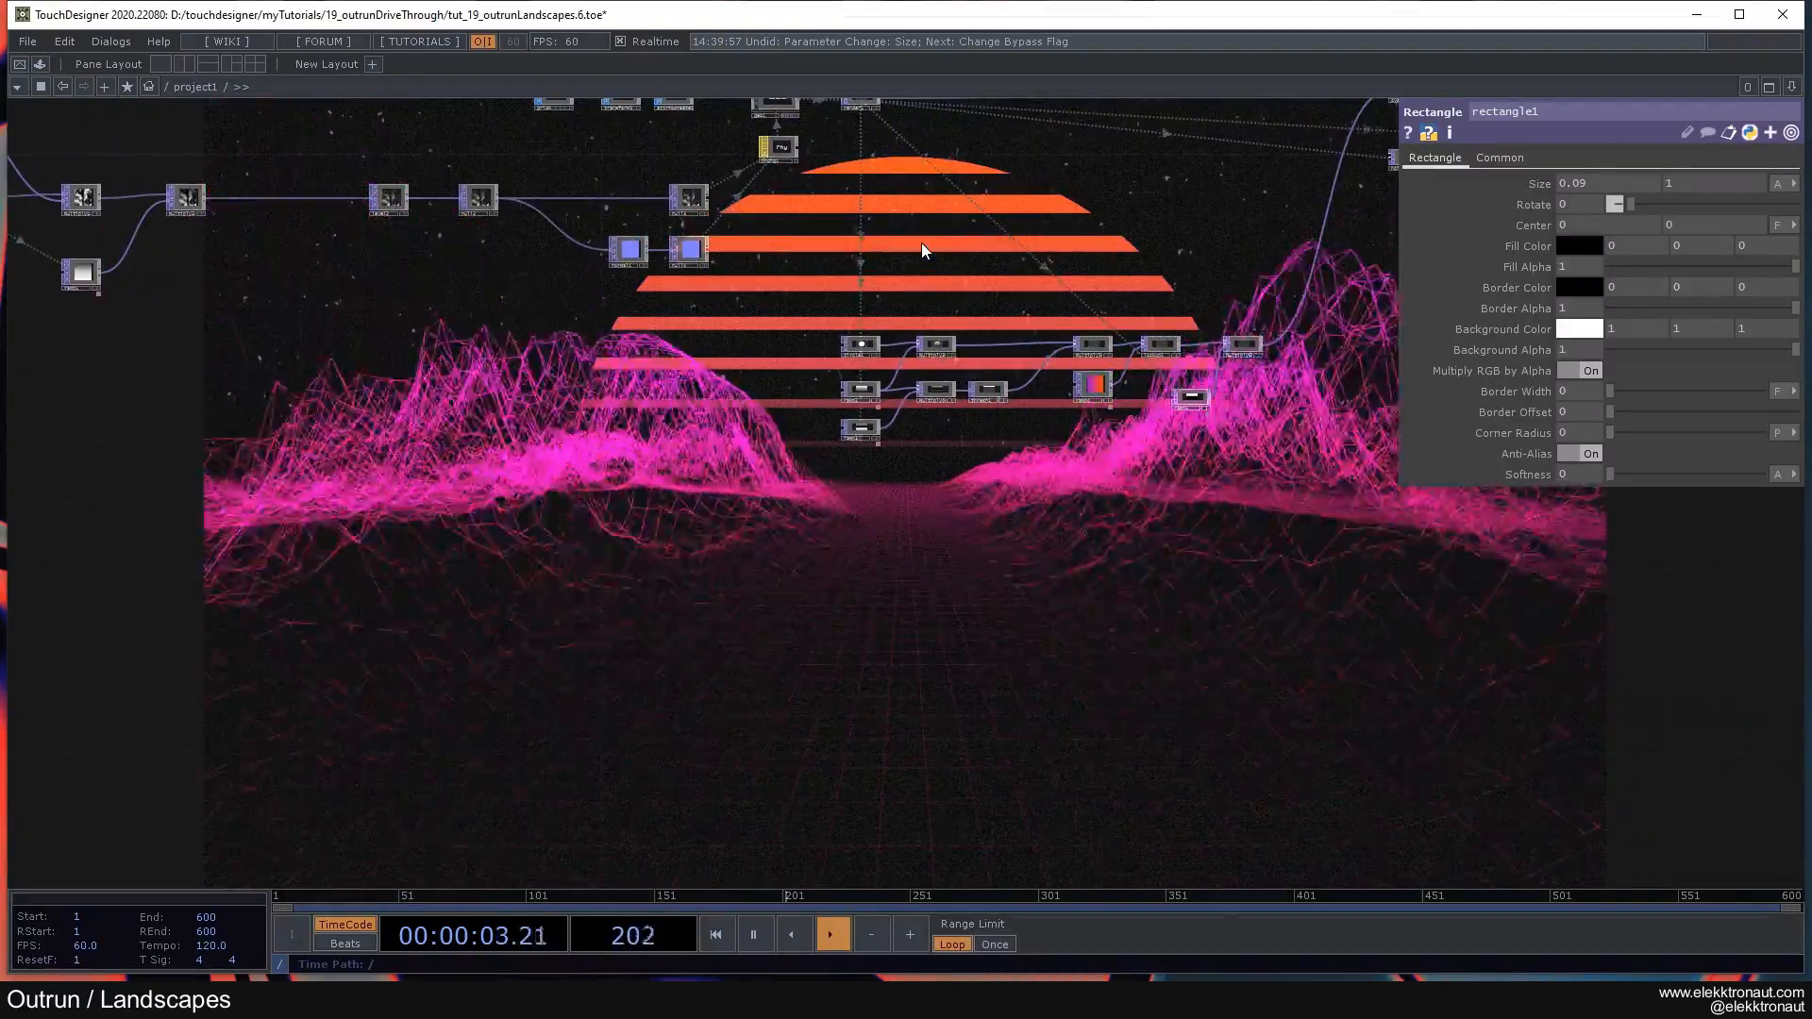
pyautogui.moveTo(921, 241); pyautogui.dragTo(438, 483)
pyautogui.moveTo(1271, 457); pyautogui.dragTo(813, 443)
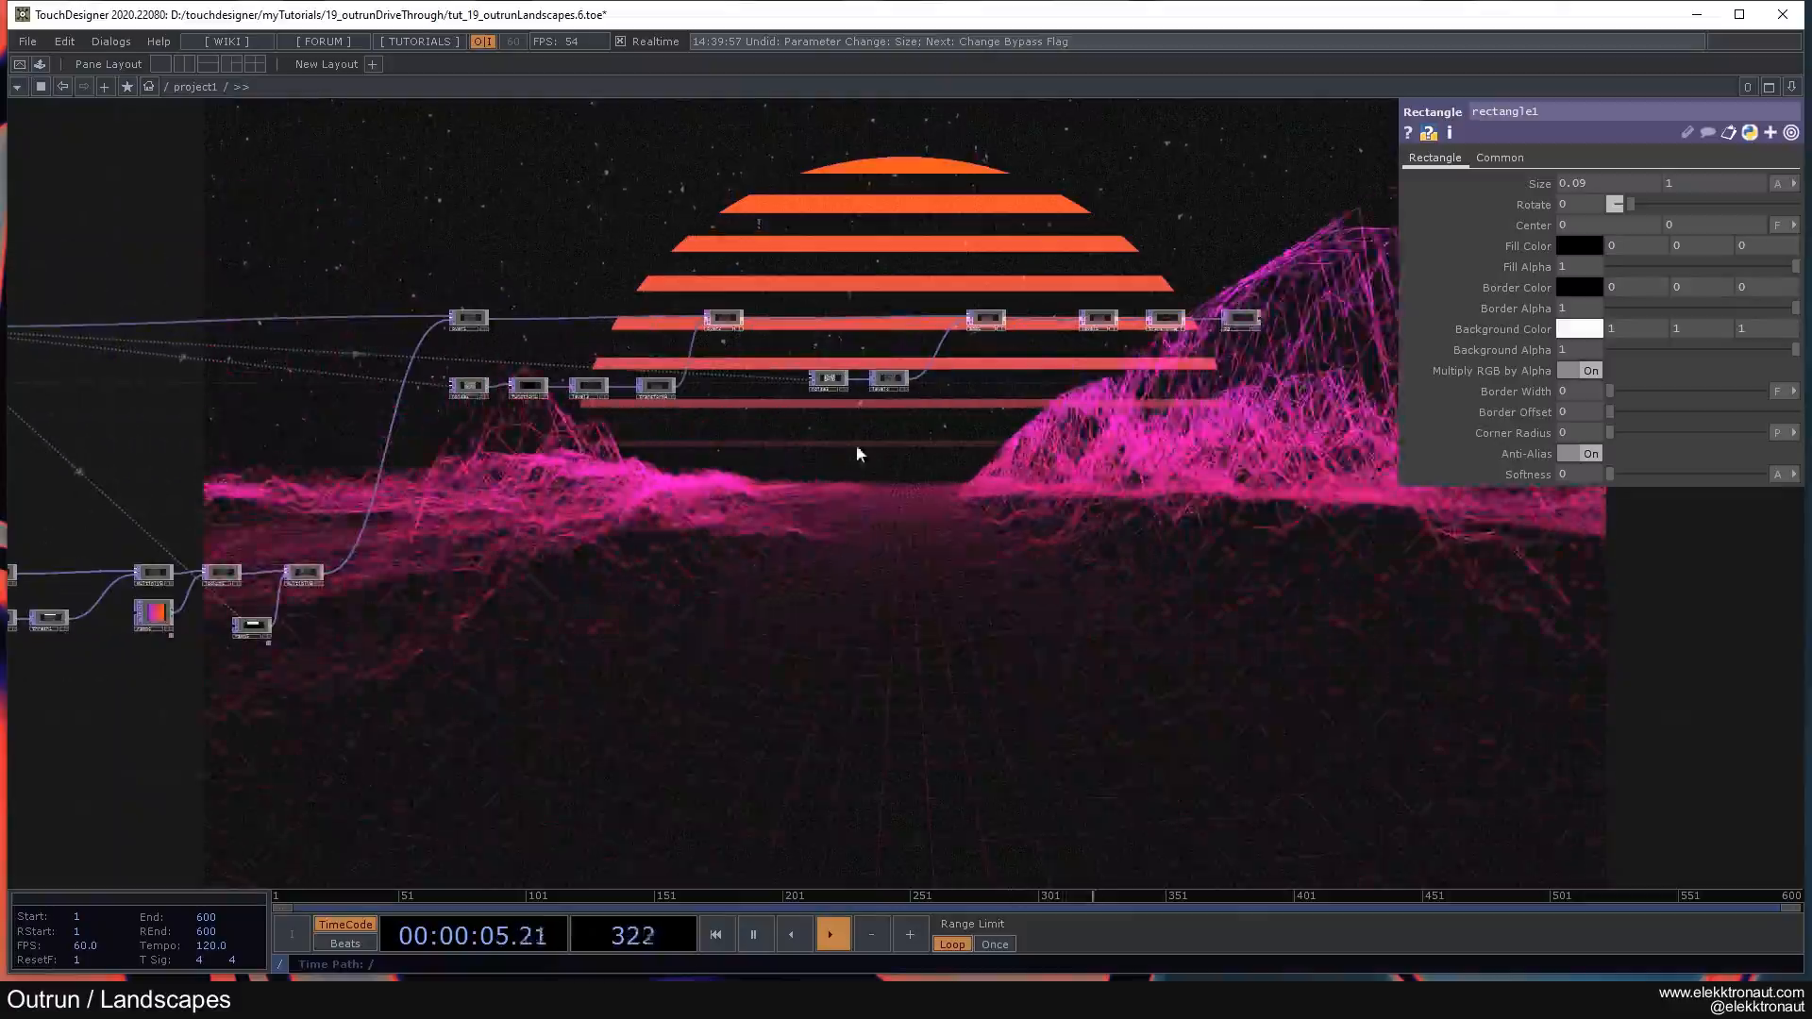
pyautogui.moveTo(609, 473); pyautogui.dragTo(631, 436)
pyautogui.moveTo(703, 219); pyautogui.dragTo(1260, 214)
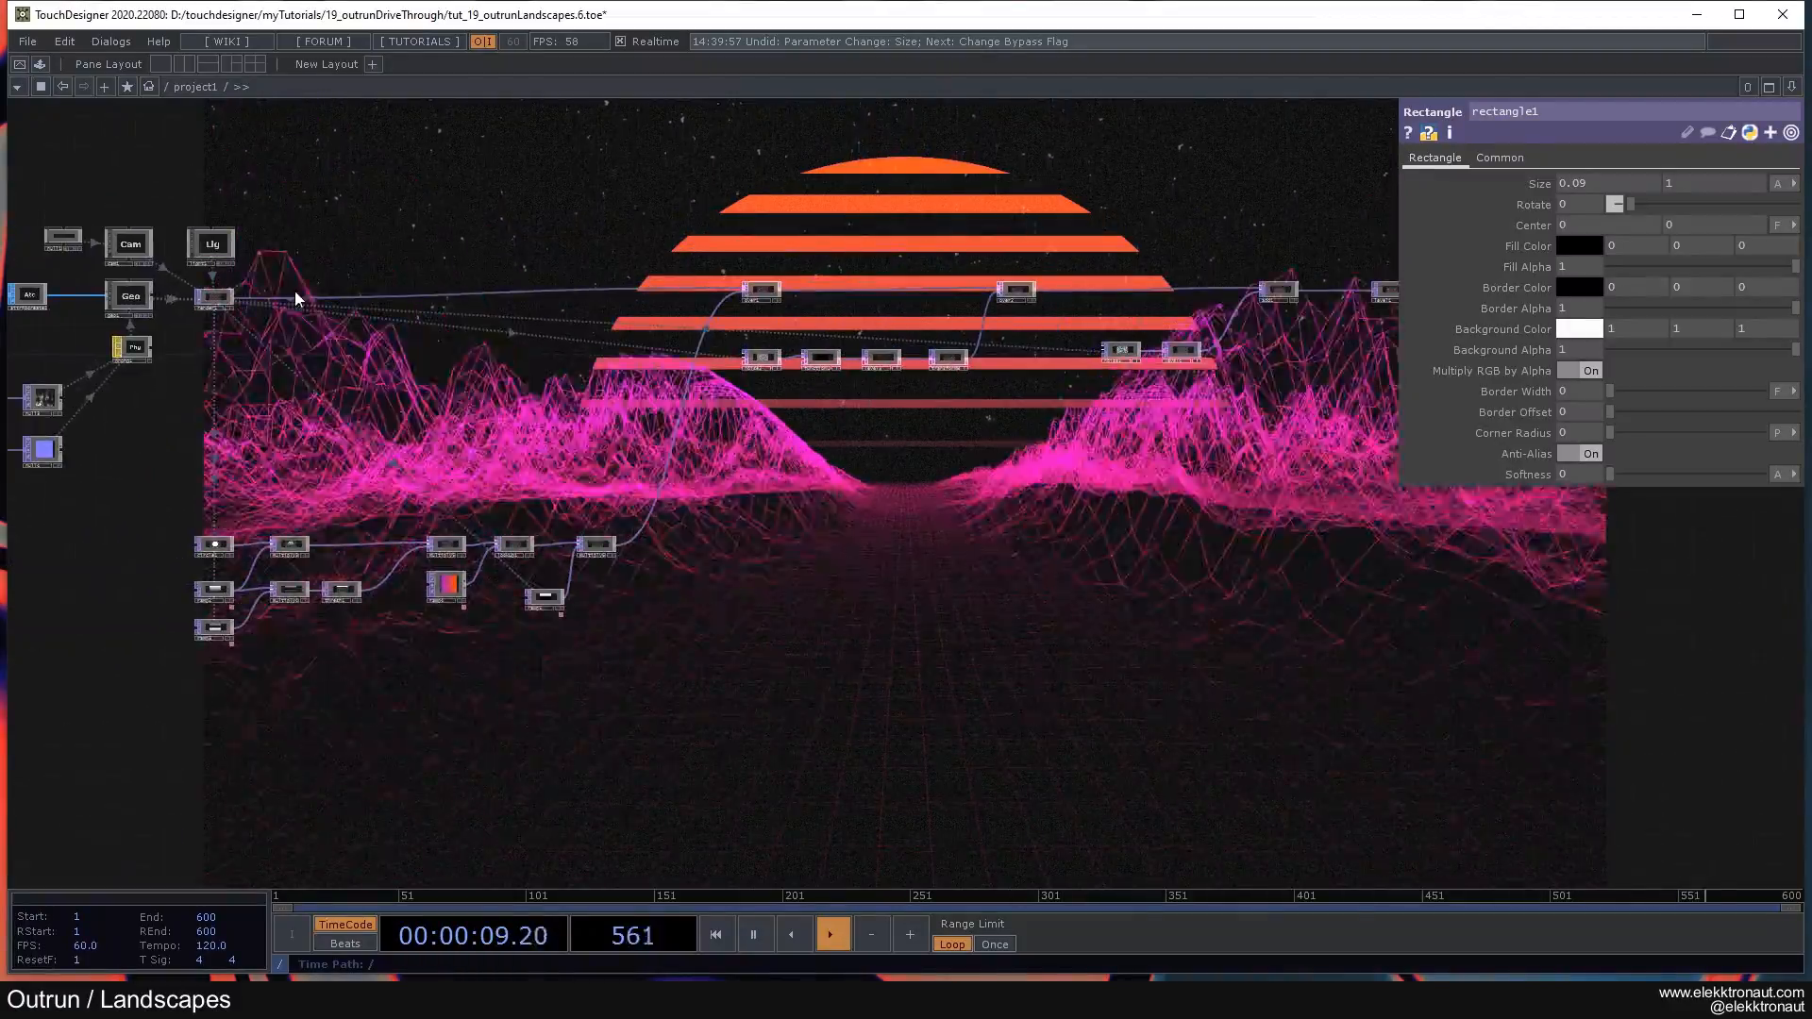
# Step: Set the resolution of the render1 operator to 640 x 480
pyautogui.click(215, 300)
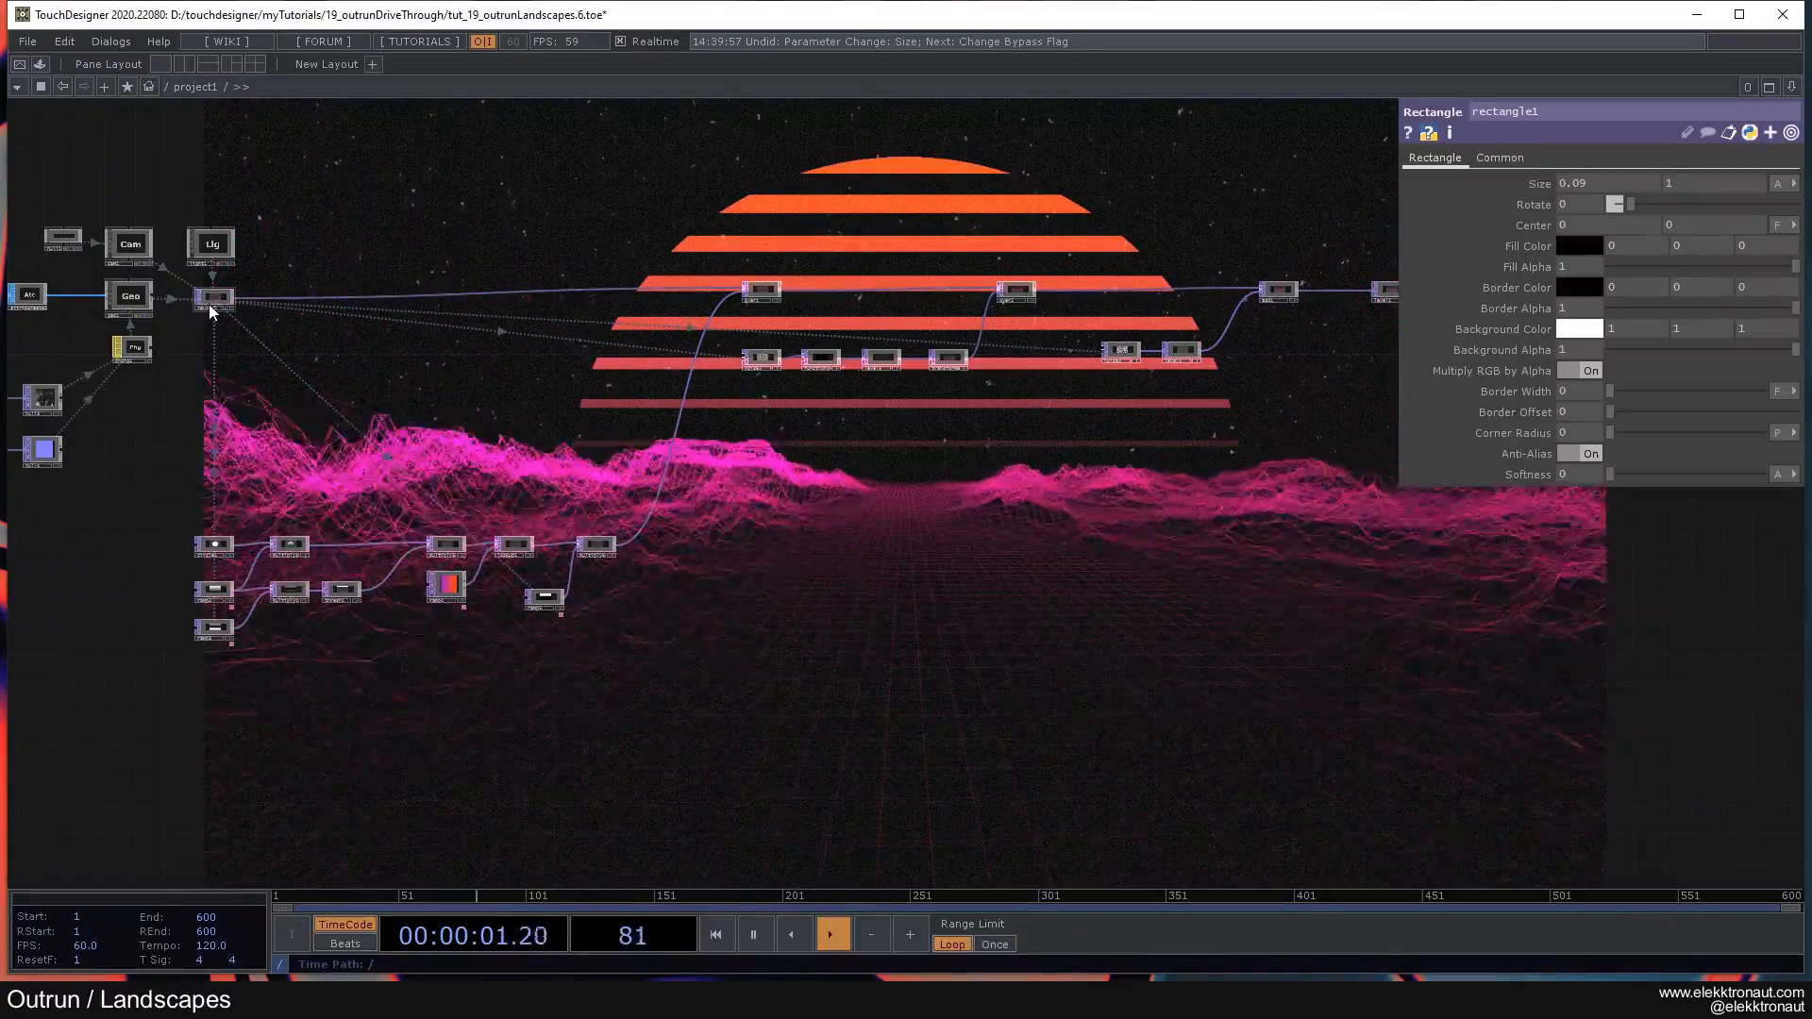
pyautogui.moveTo(546, 416); pyautogui.dragTo(583, 244)
pyautogui.click(1678, 157)
pyautogui.click(1791, 184)
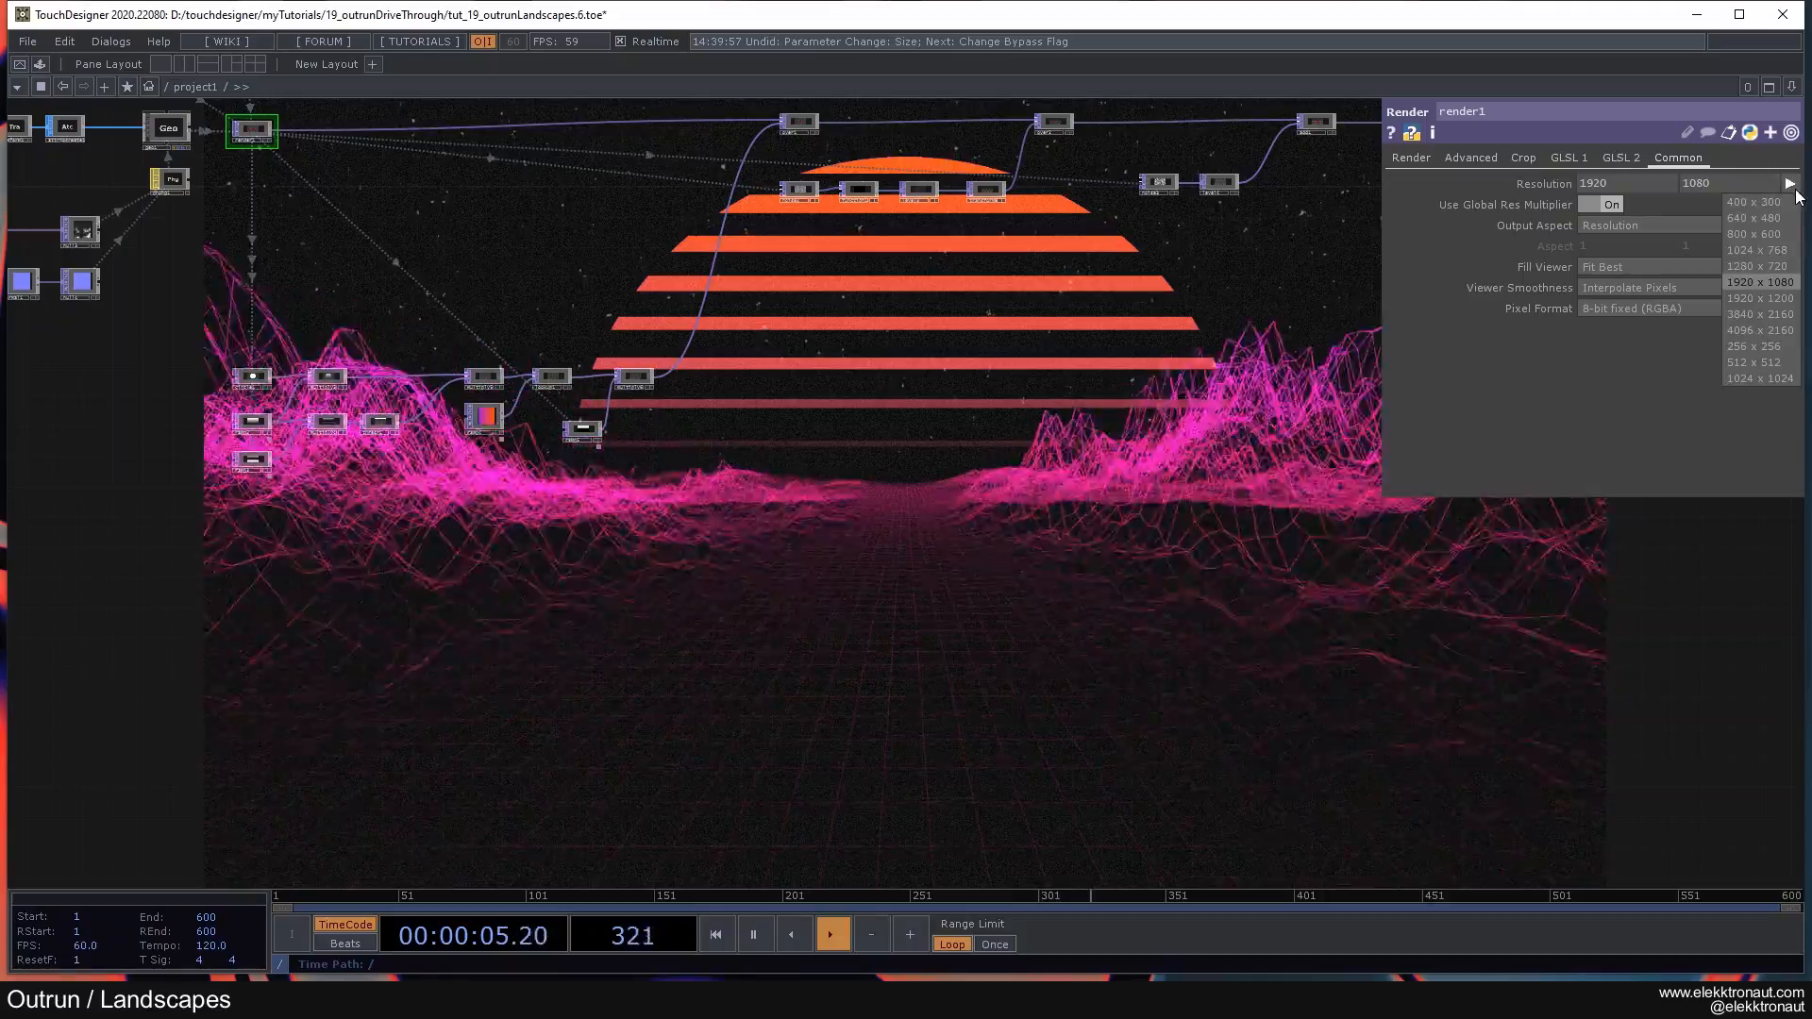
pyautogui.click(1782, 219)
pyautogui.moveTo(847, 309); pyautogui.dragTo(745, 140)
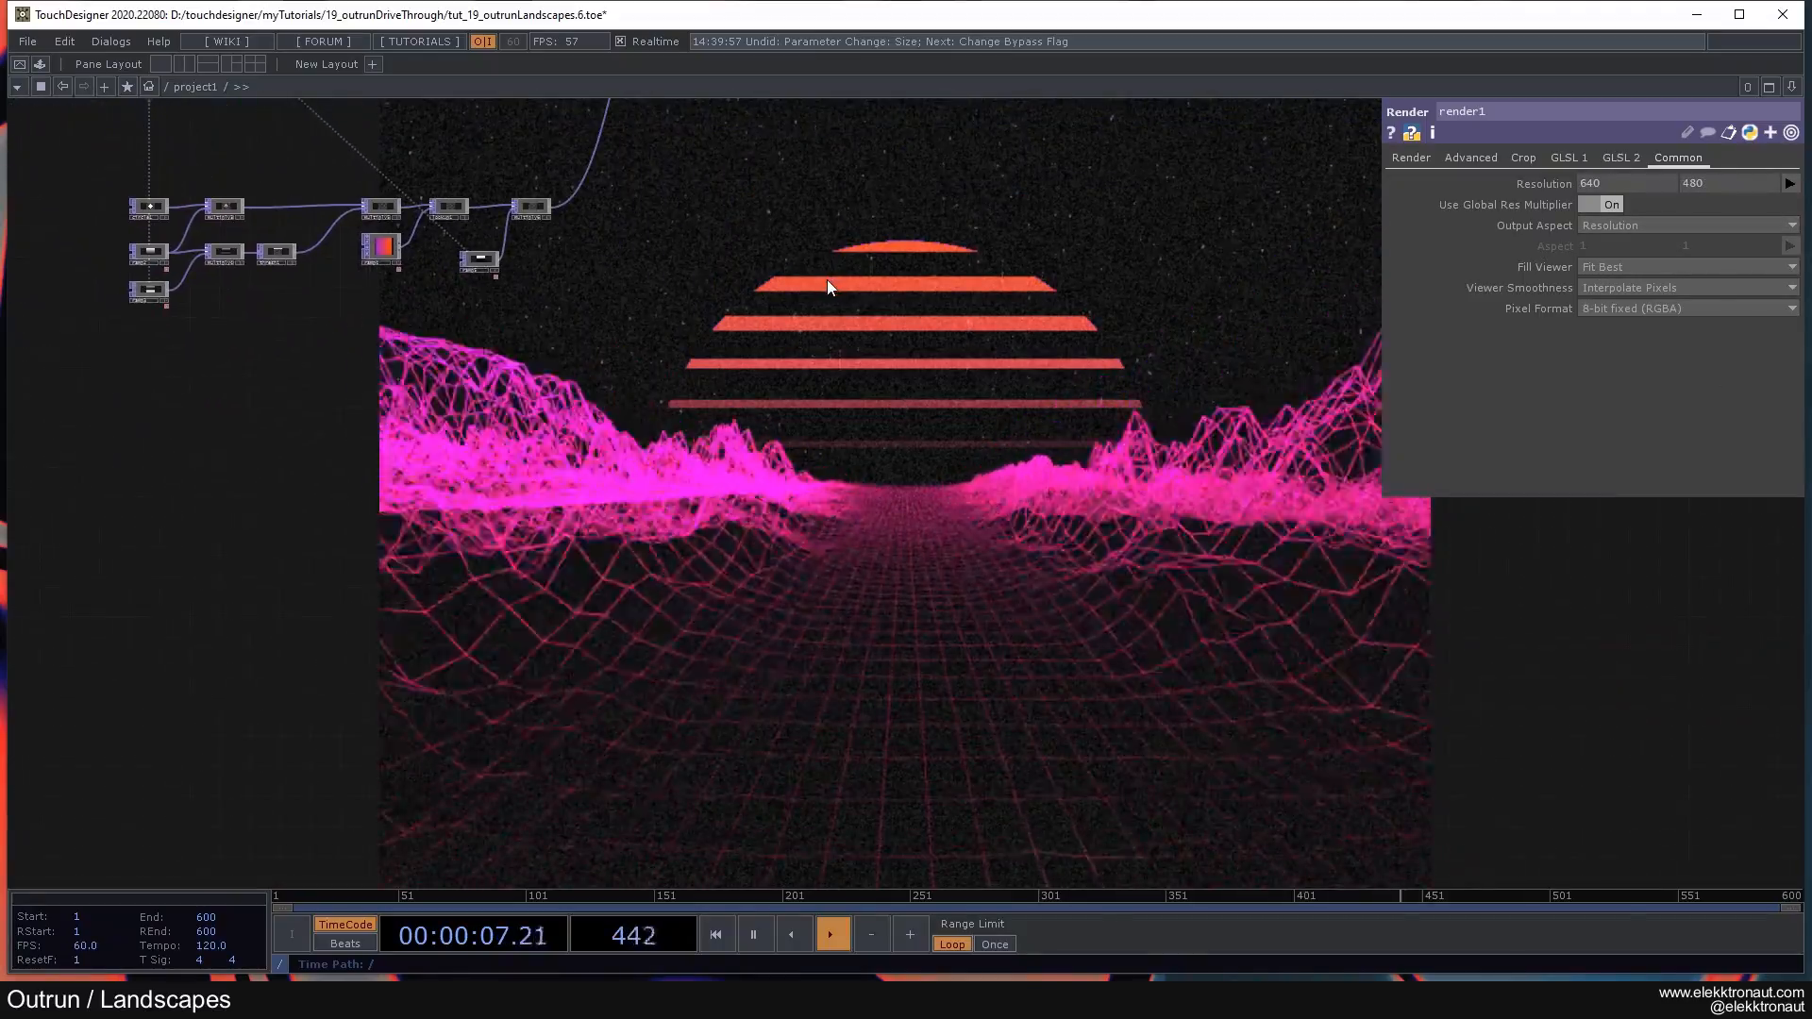
pyautogui.moveTo(960, 426); pyautogui.dragTo(940, 372)
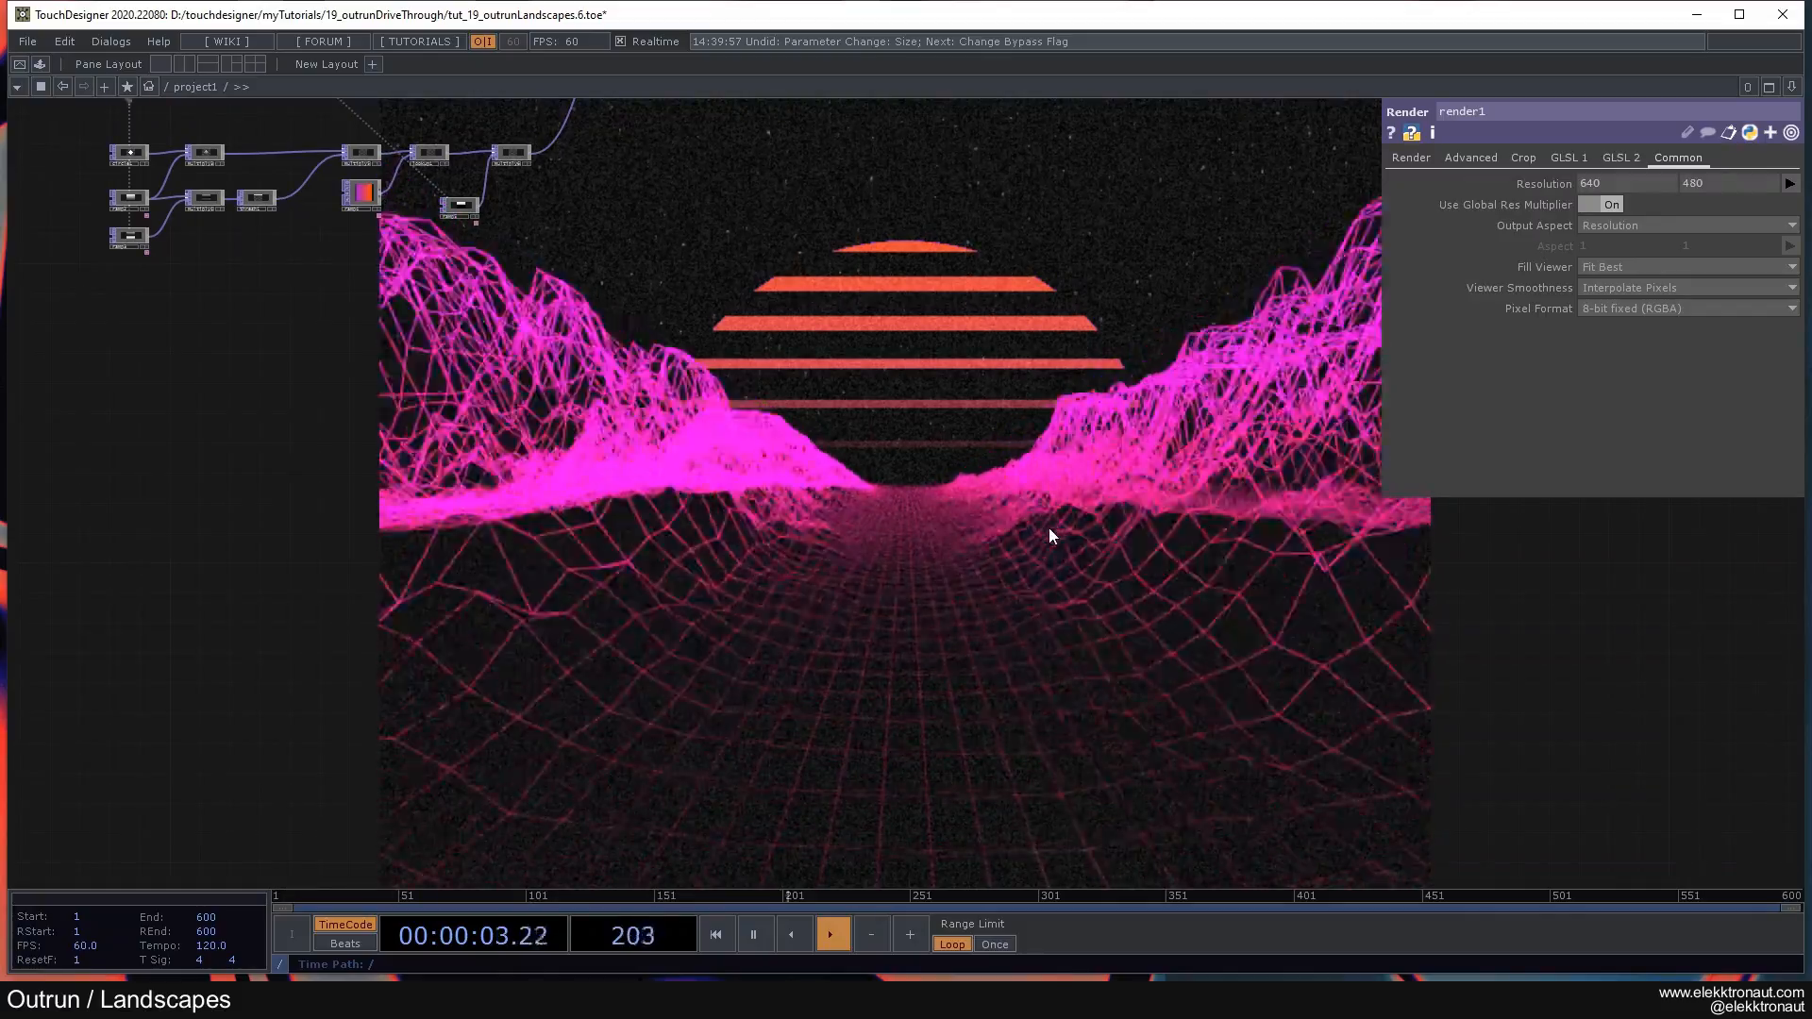
pyautogui.scroll(-2, 1033, 512)
pyautogui.moveTo(776, 338); pyautogui.dragTo(991, 451)
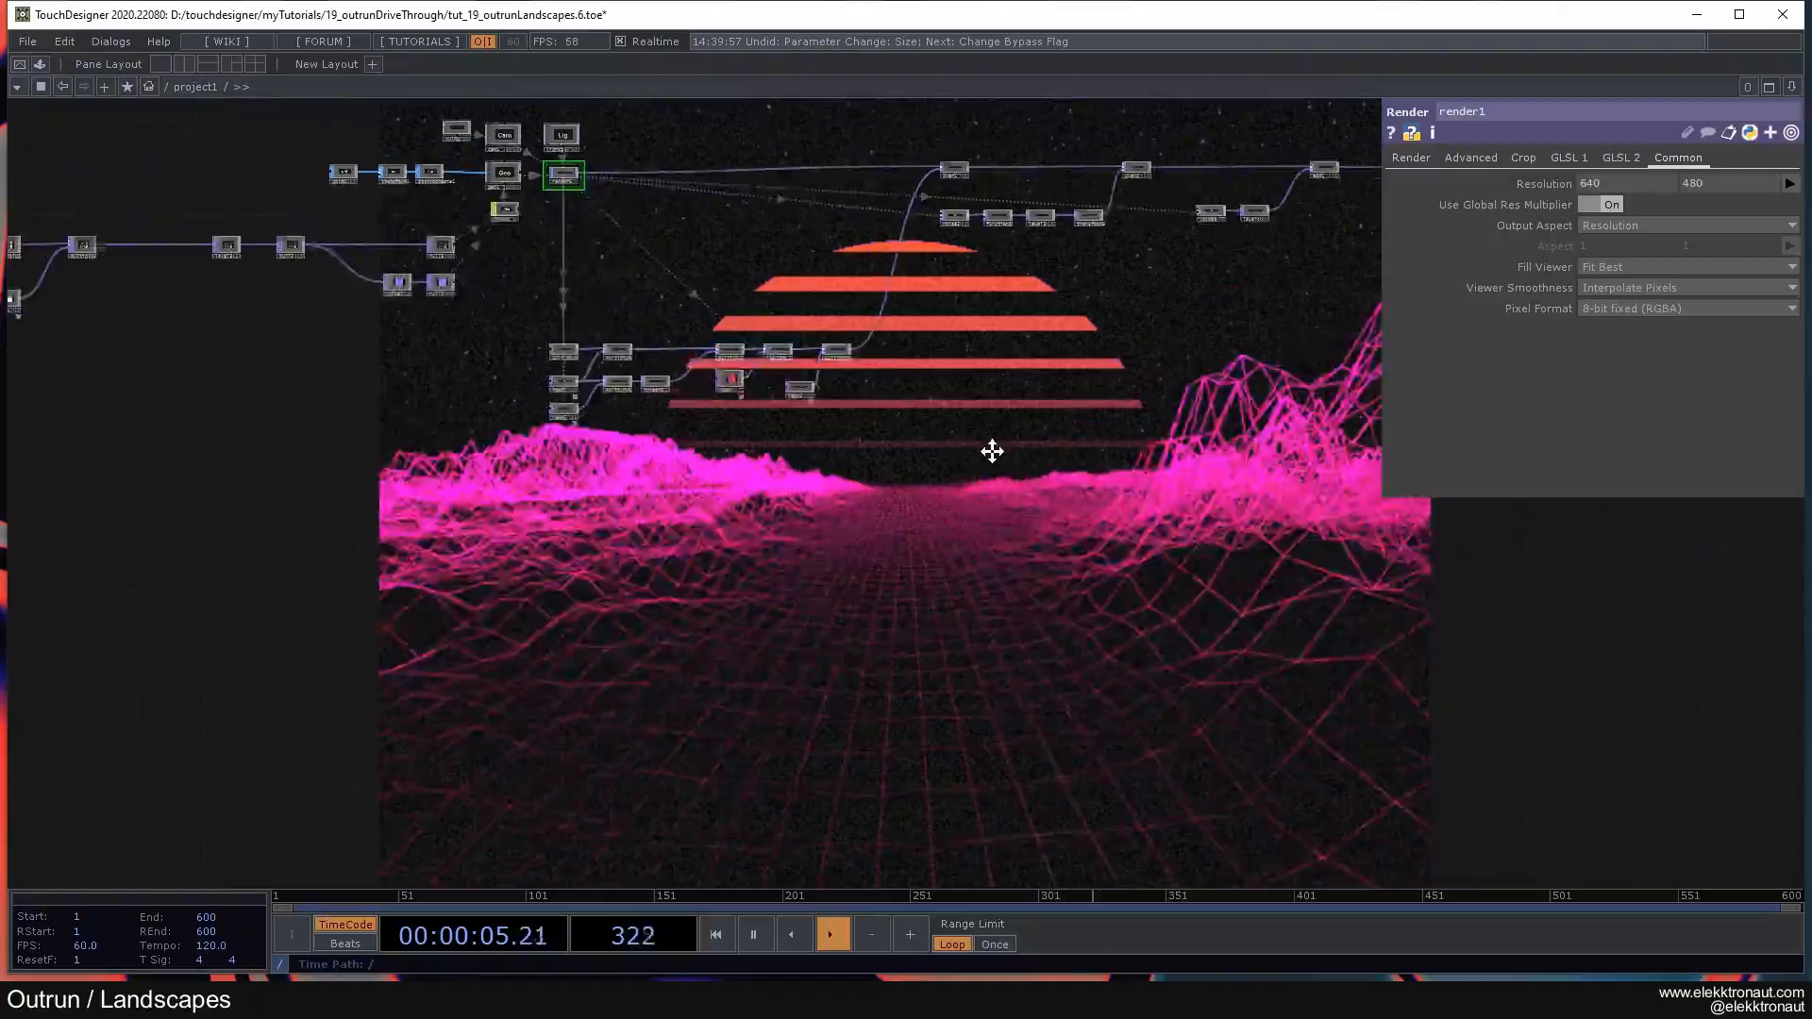
# Step: Undo the resolution change on render1 and delete all operators in the network
pyautogui.hotkey('ctrl', 'z')
pyautogui.moveTo(590, 550); pyautogui.dragTo(698, 600)
pyautogui.scroll(-2, 789, 593)
pyautogui.scroll(2, 789, 593)
pyautogui.scroll(-2, 700, 599)
pyautogui.moveTo(140, 250); pyautogui.dragTo(1650, 655)
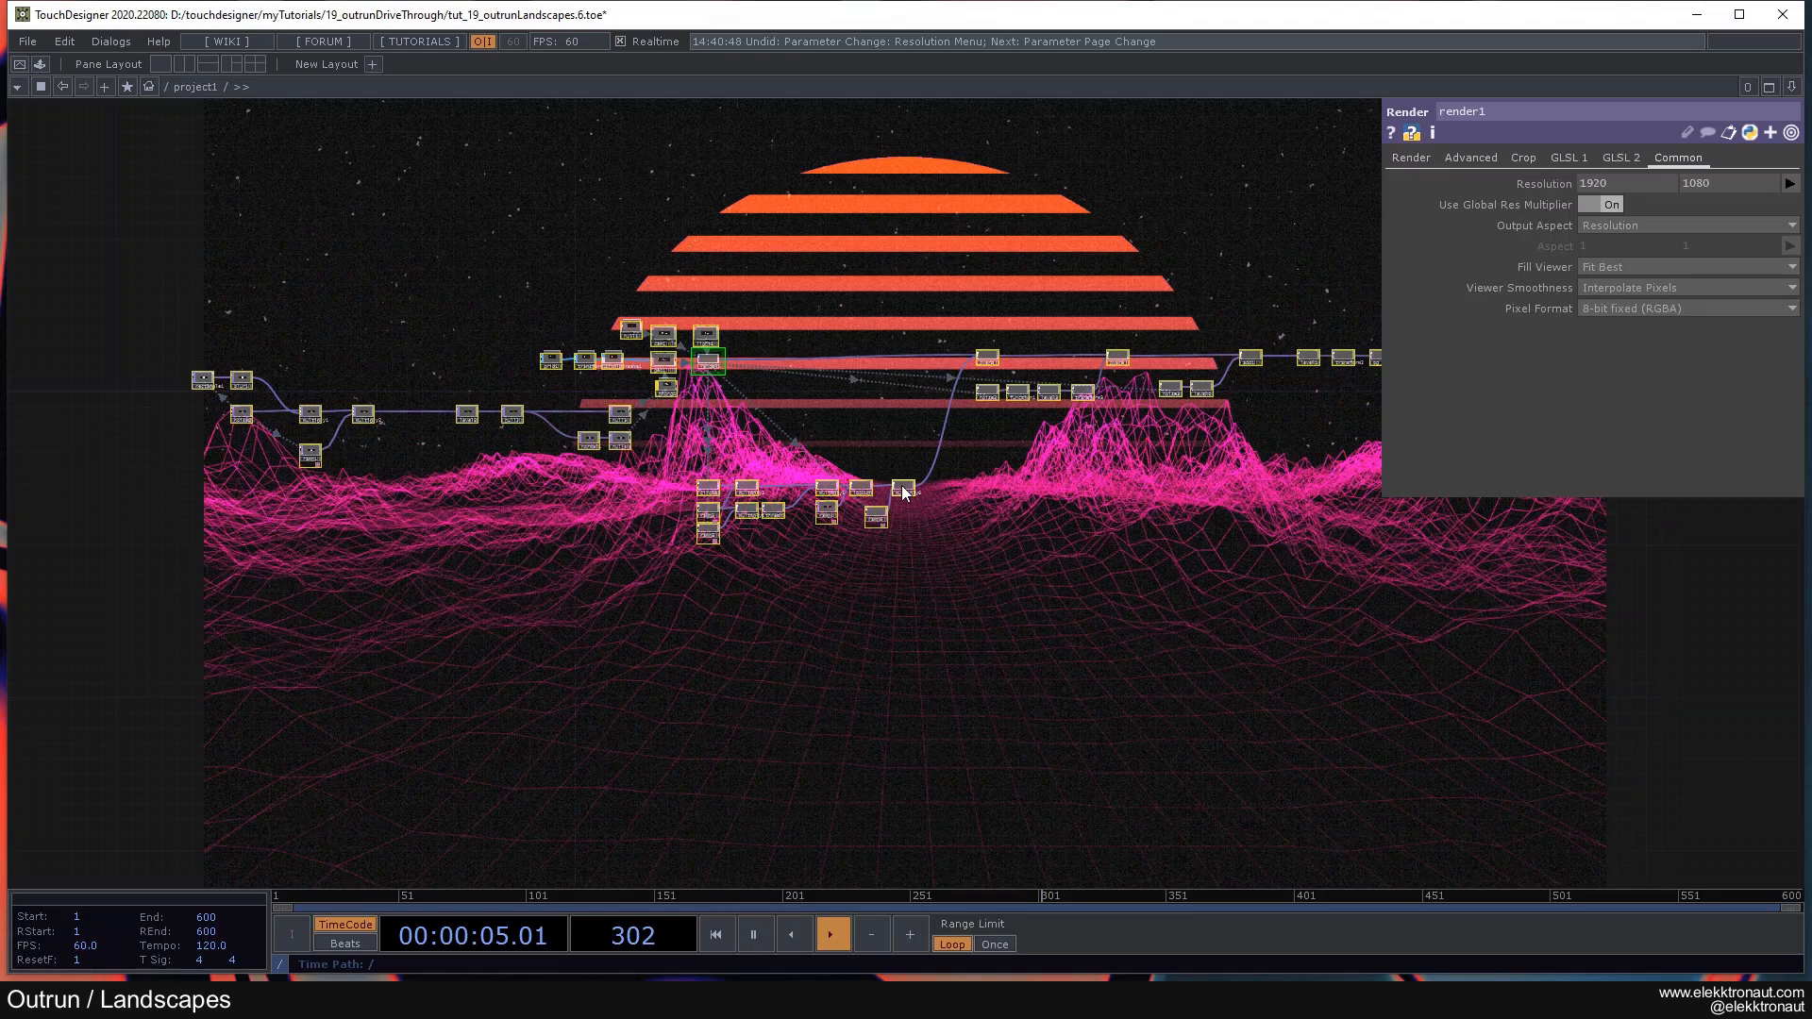
pyautogui.press('Delete')
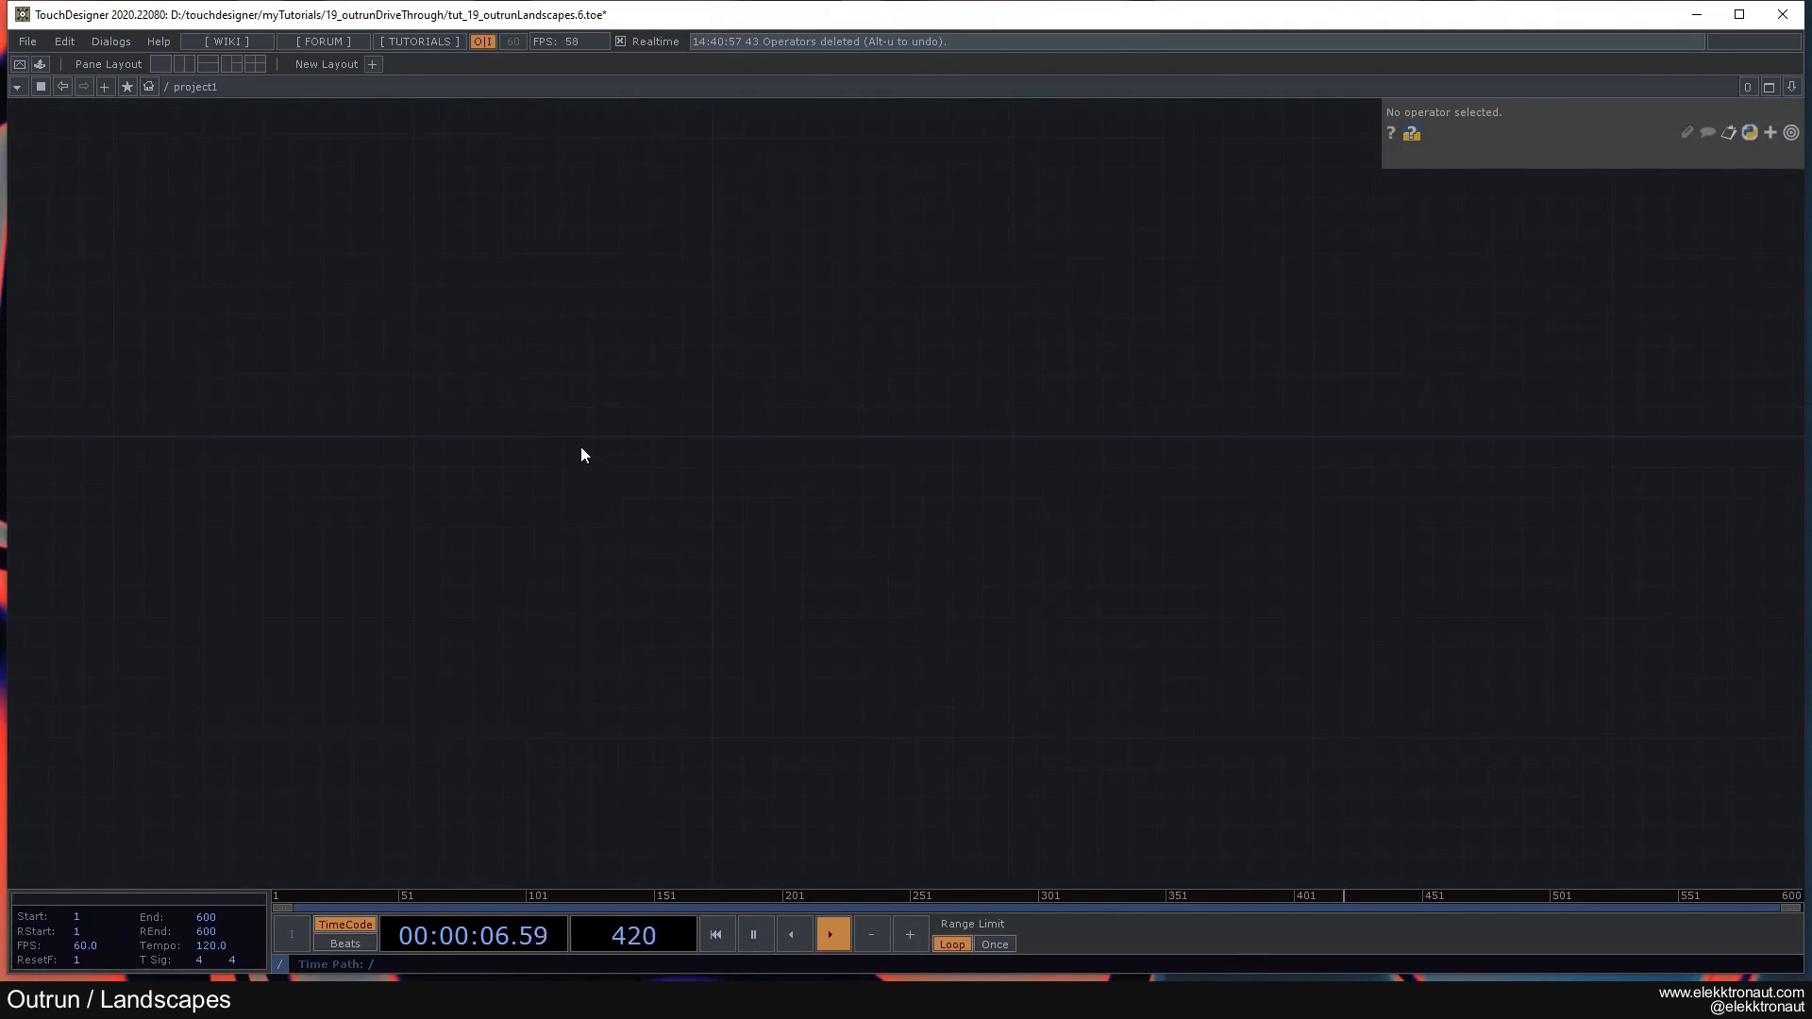
# Step: Add a Grid SOP to the empty network and set its orientation to ZX Plane
pyautogui.press('Tab')
pyautogui.write('gr')
pyautogui.click(411, 398)
pyautogui.click(449, 368)
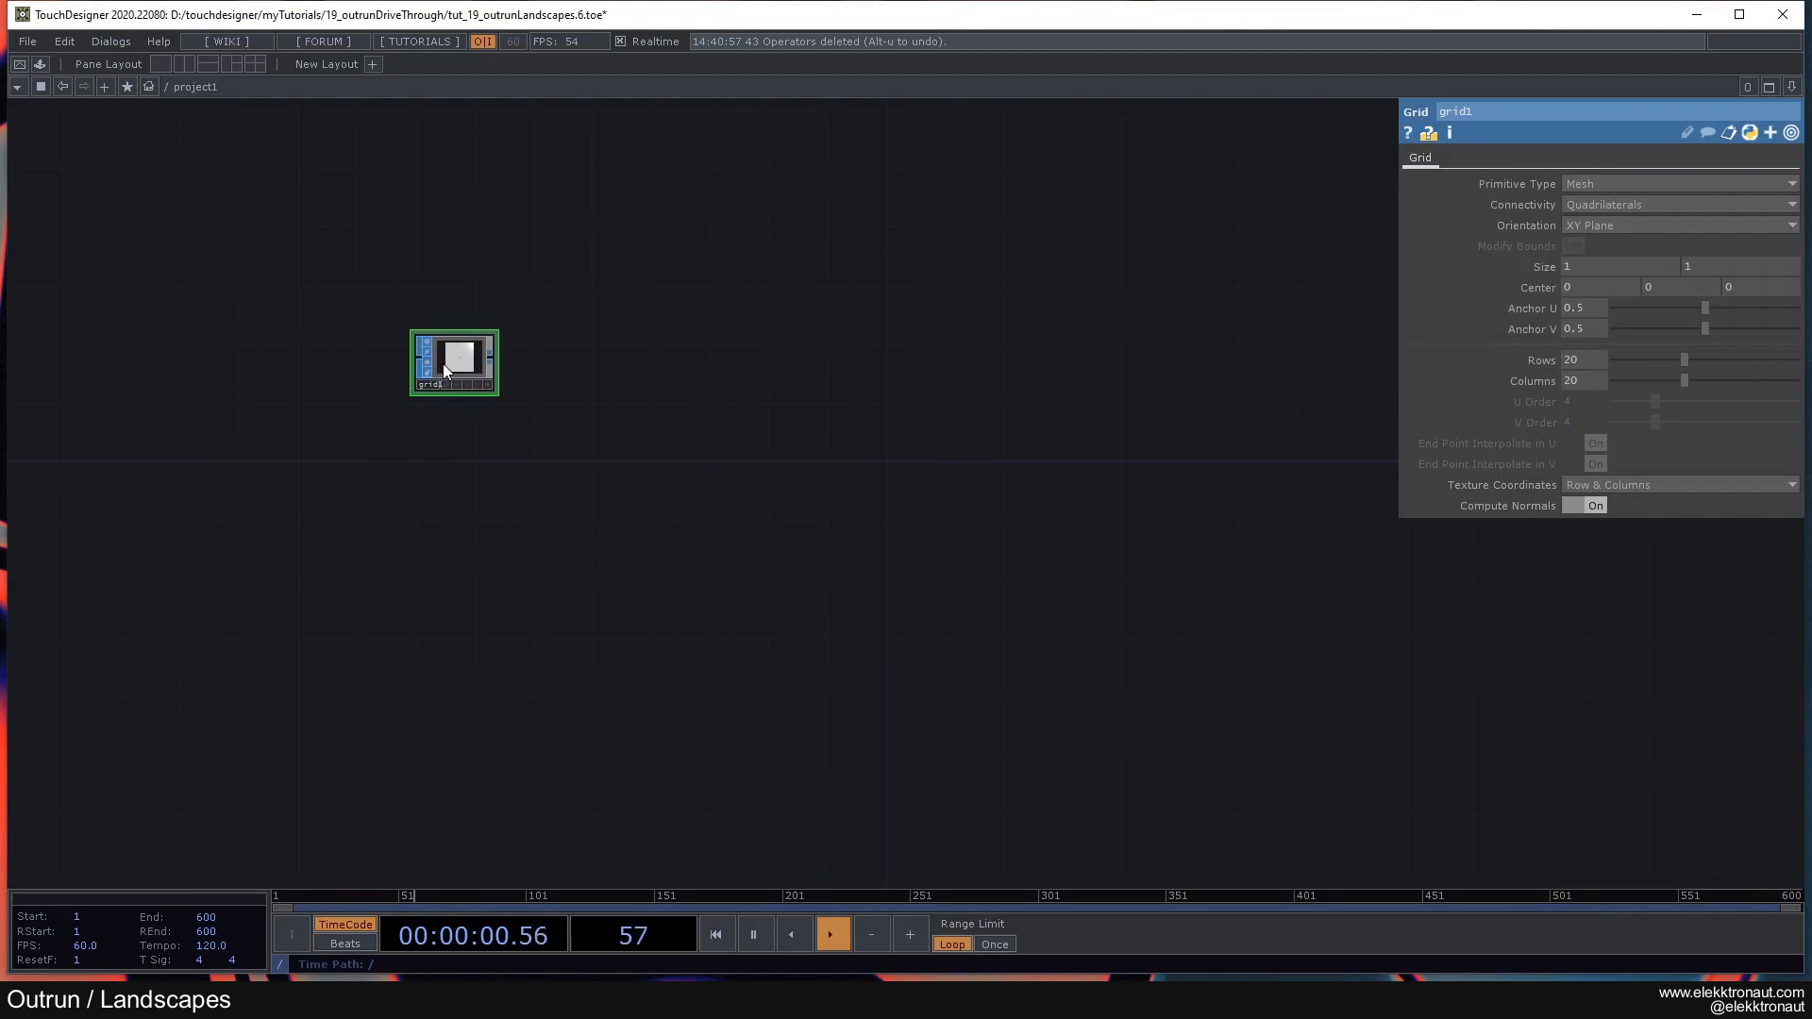
pyautogui.click(1609, 219)
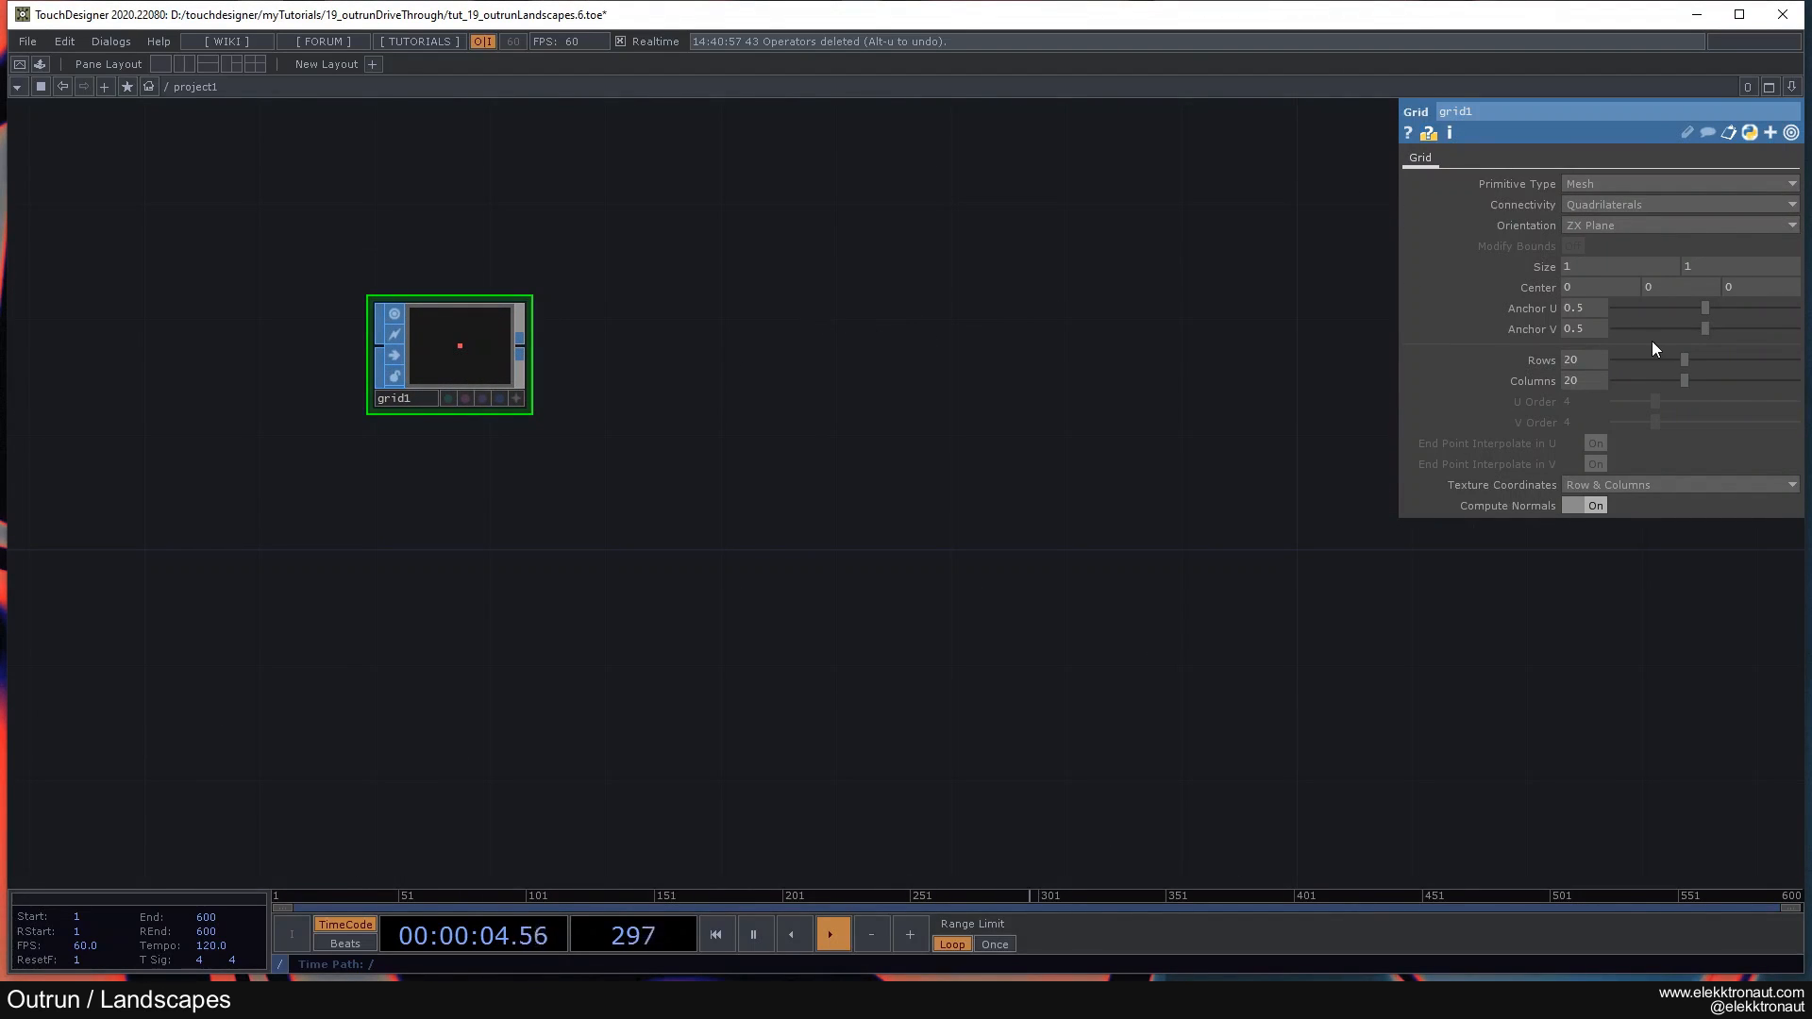
# Step: Set the grid to 200 rows and 200 columns and turn off its node viewer
pyautogui.click(1591, 355)
pyautogui.write('0')
pyautogui.click(1604, 380)
pyautogui.write('0')
pyautogui.click(944, 345)
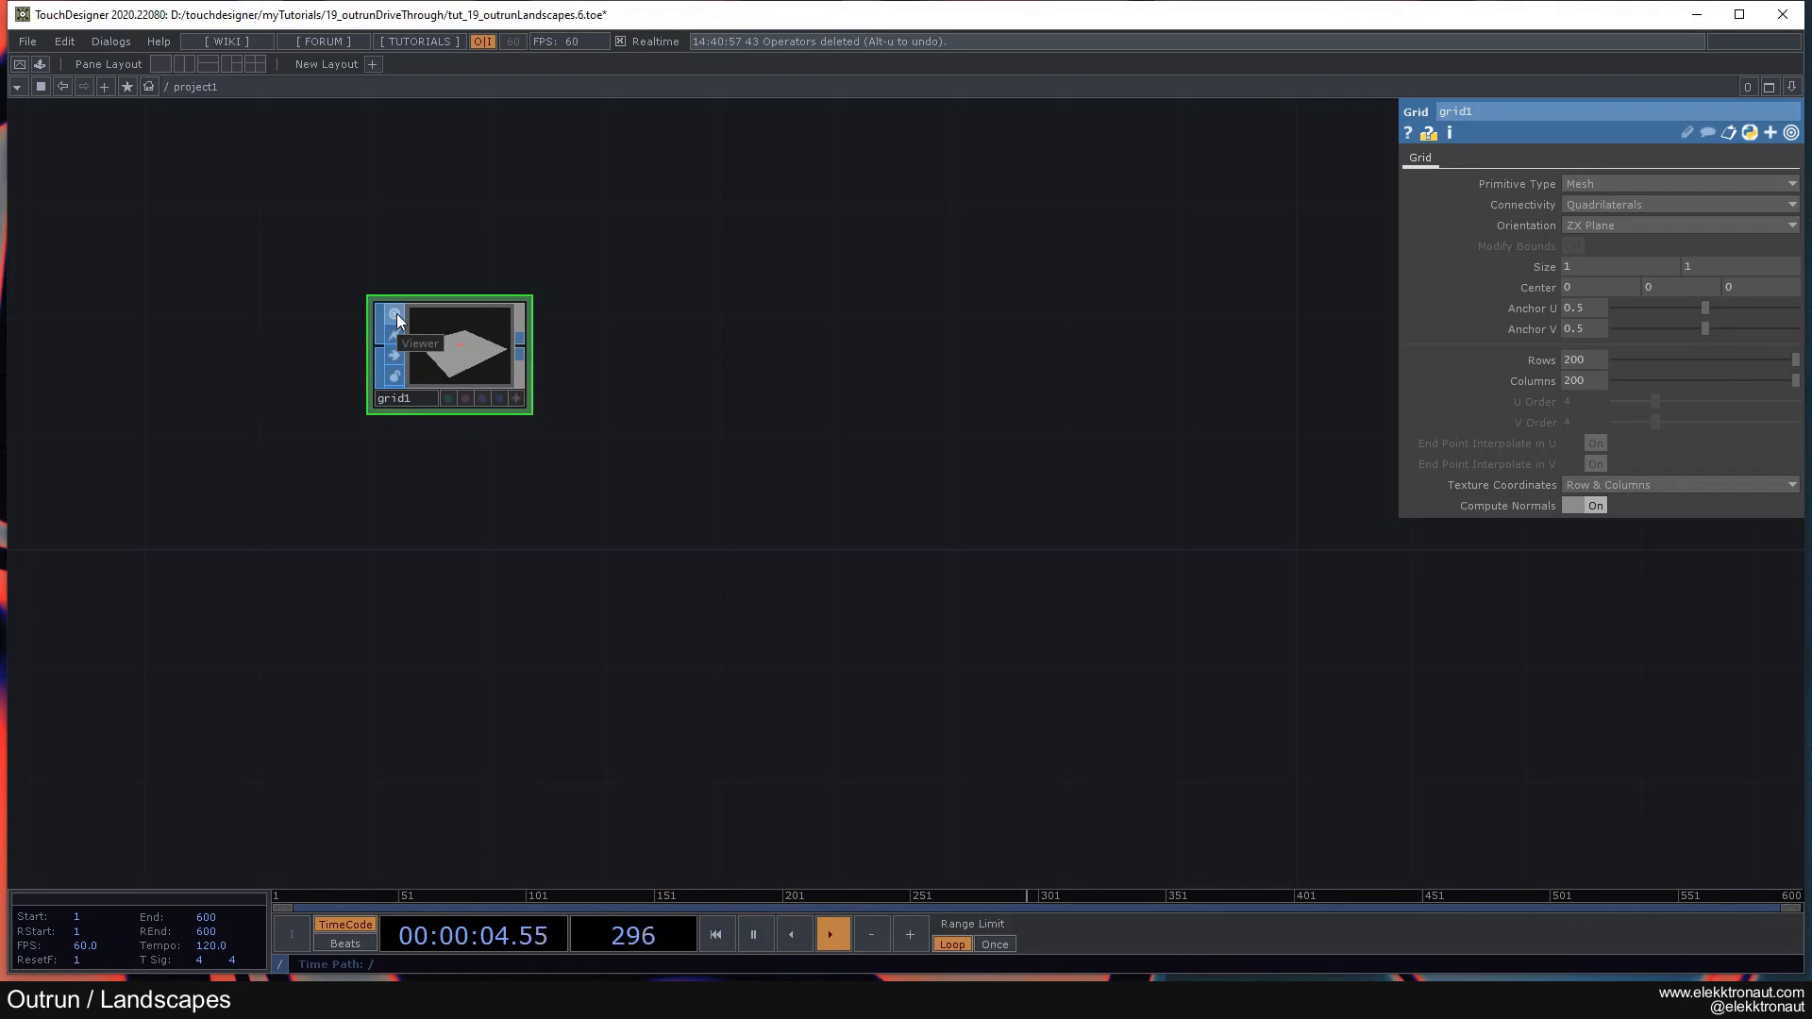
pyautogui.click(396, 313)
pyautogui.moveTo(588, 340); pyautogui.dragTo(462, 267)
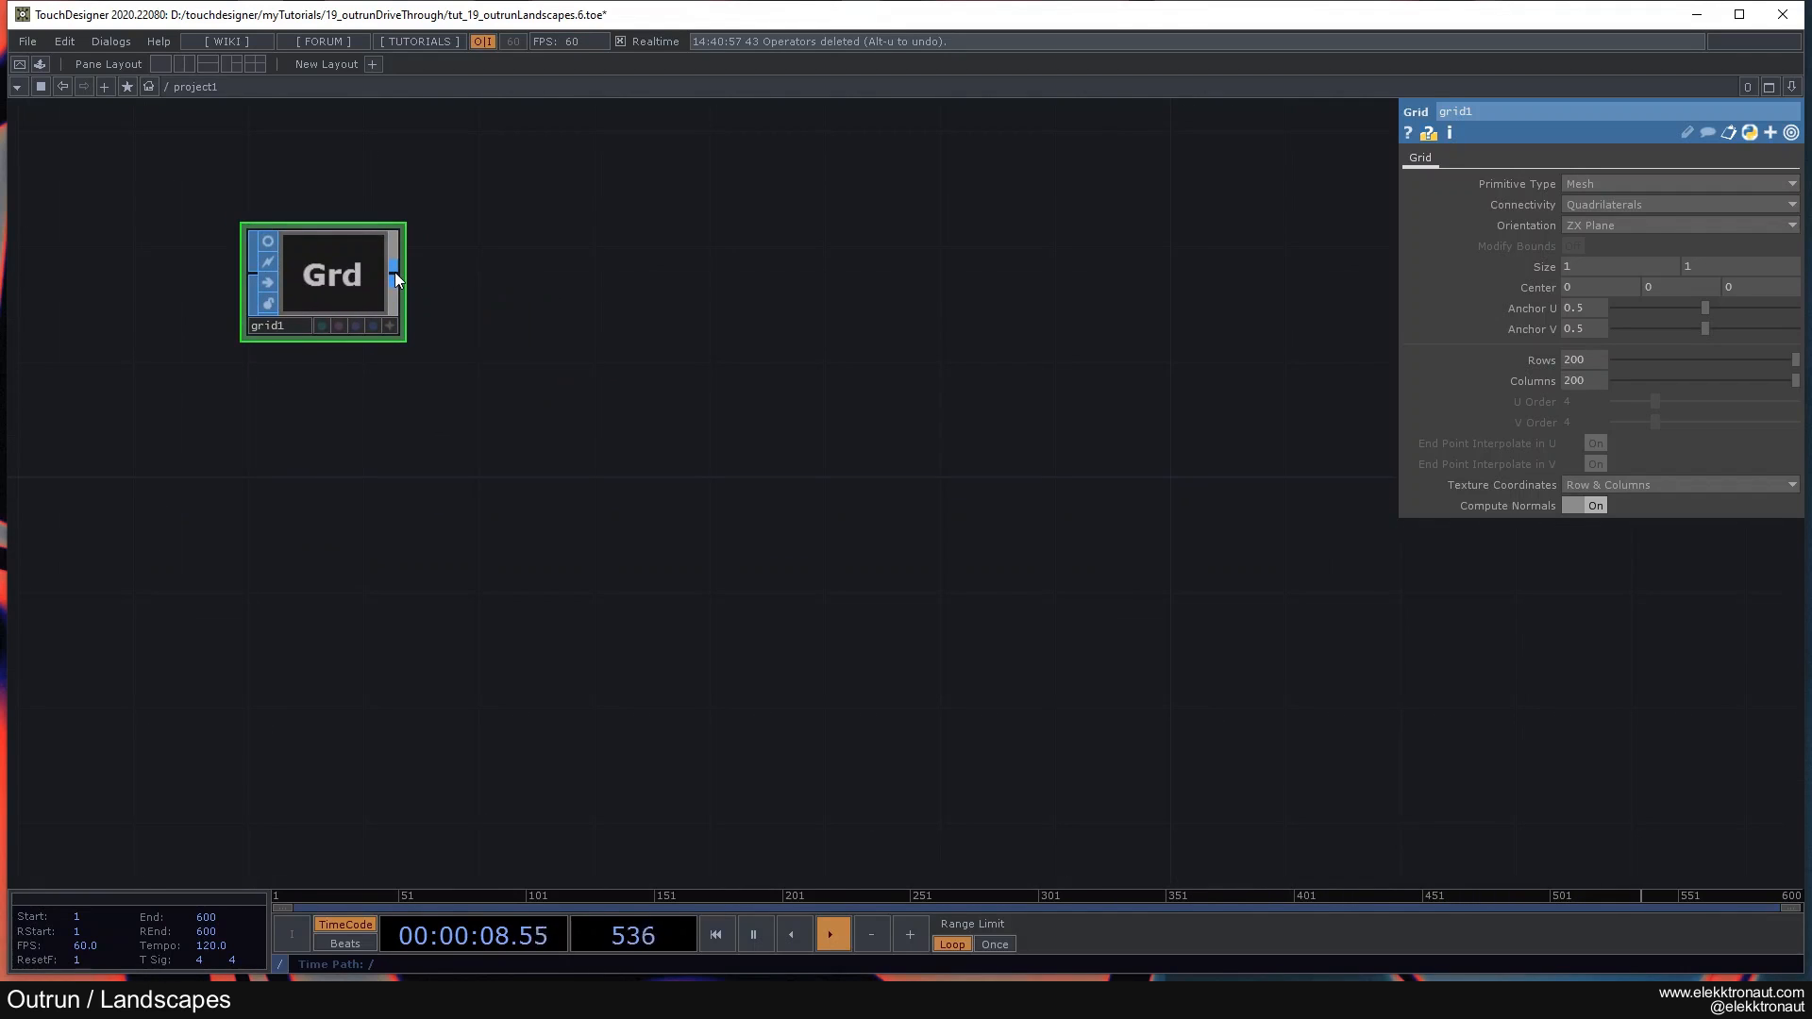
# Step: Append a Transform SOP to grid1 with a uniform scale of 20
pyautogui.rightClick(394, 272)
pyautogui.write('tt')
pyautogui.click(590, 98)
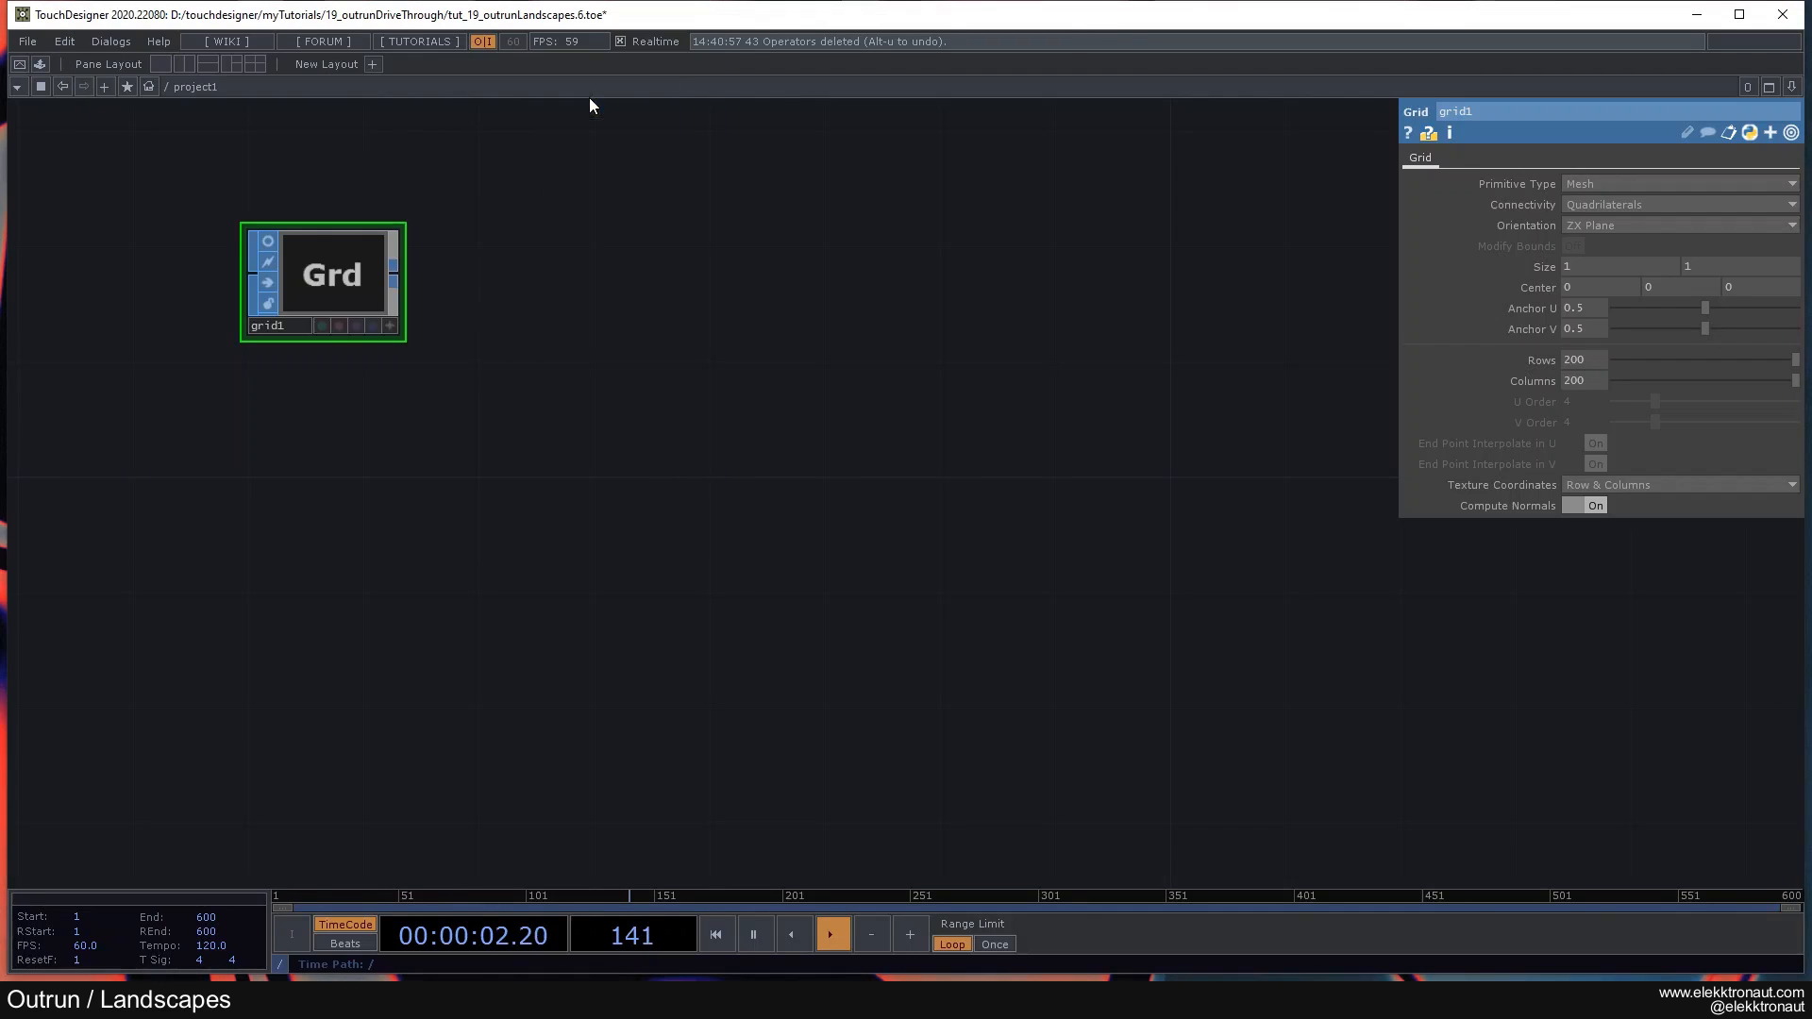
pyautogui.click(540, 284)
pyautogui.write('20')
pyautogui.press('Return')
pyautogui.moveTo(959, 288); pyautogui.dragTo(711, 296)
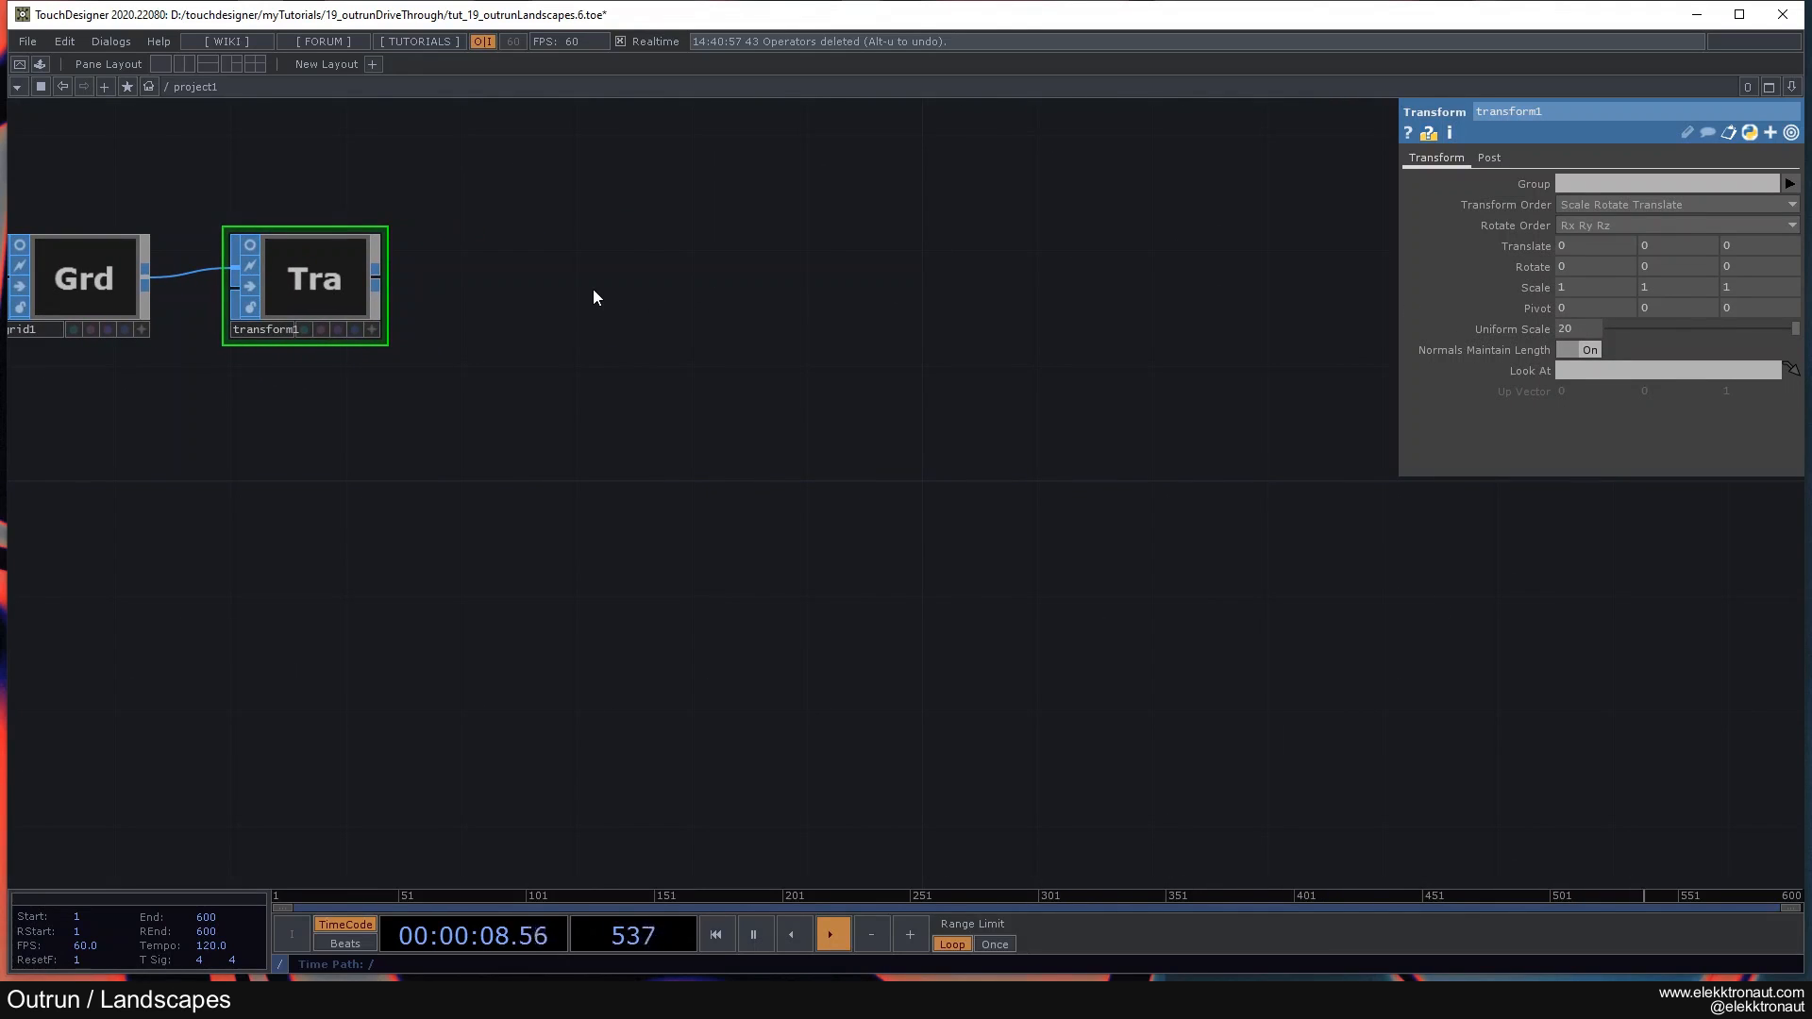
# Step: Append an Attribute Create SOP to the output of transform1
pyautogui.rightClick(376, 279)
pyautogui.write('at')
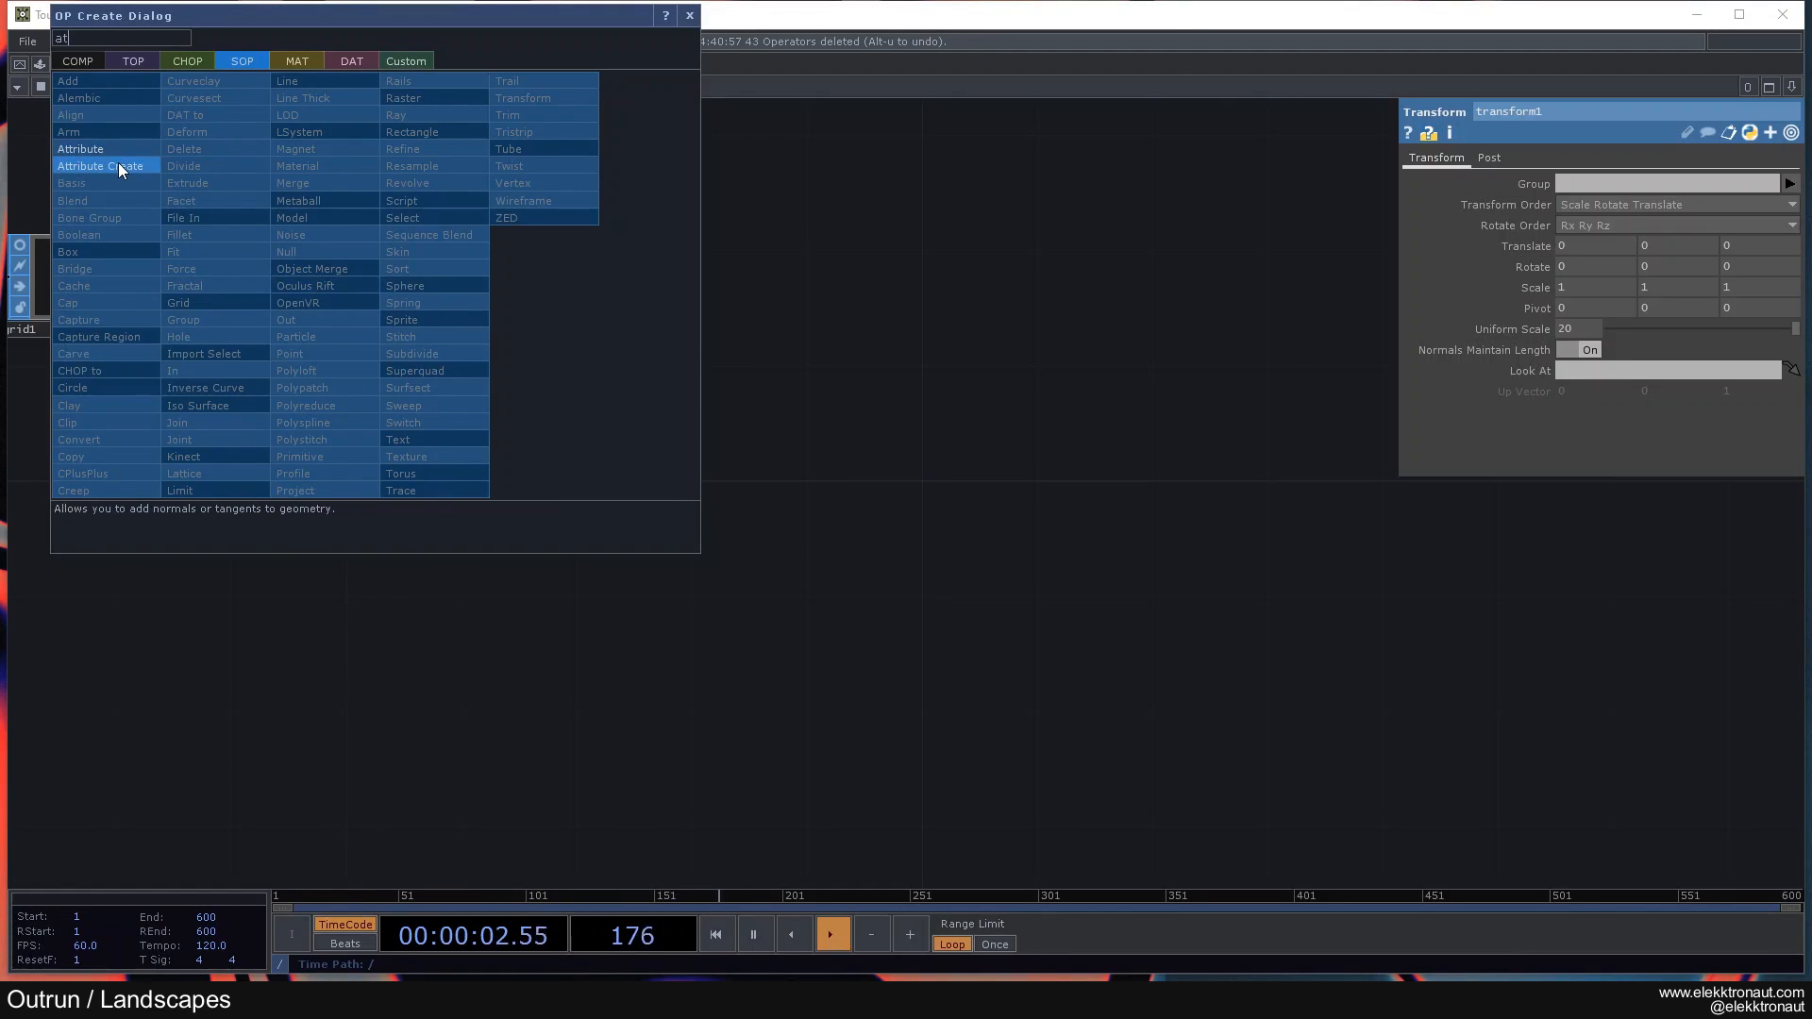
pyautogui.click(117, 162)
pyautogui.click(544, 298)
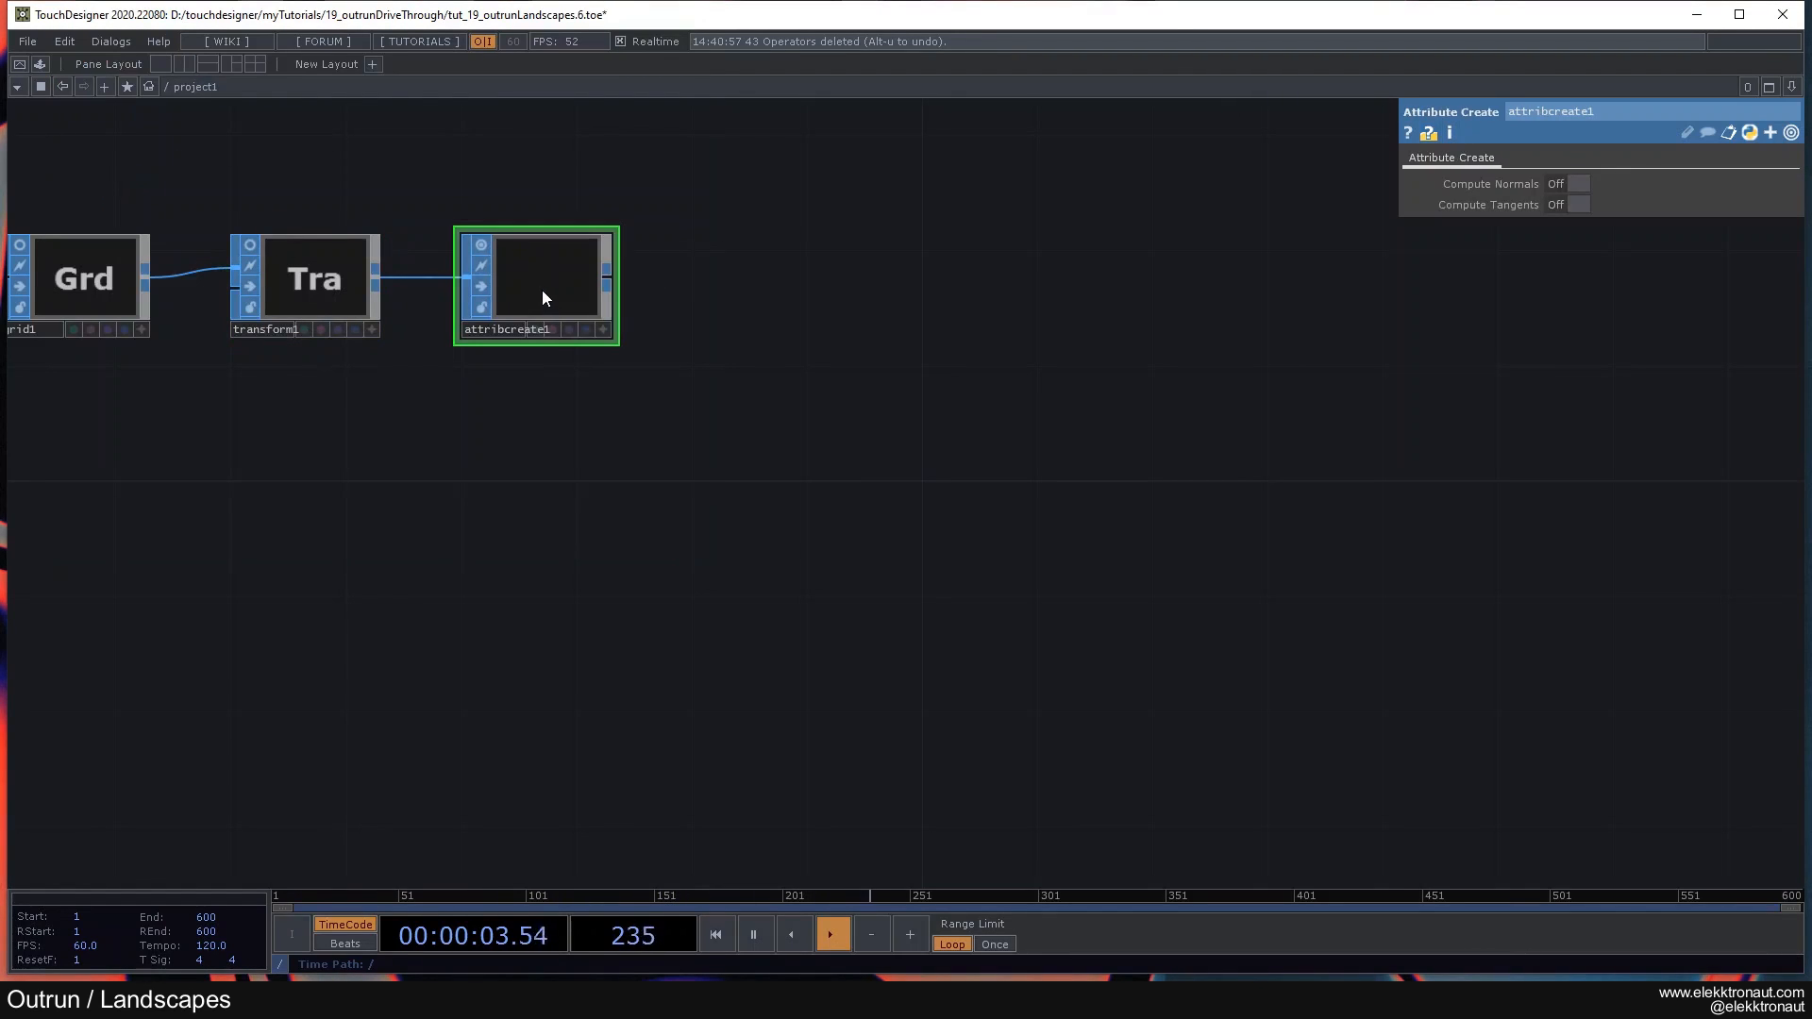
# Step: Append a Geometry COMP to the output of attribcreate1 and turn off its node viewer
pyautogui.rightClick(606, 280)
pyautogui.click(308, 63)
pyautogui.write('ge')
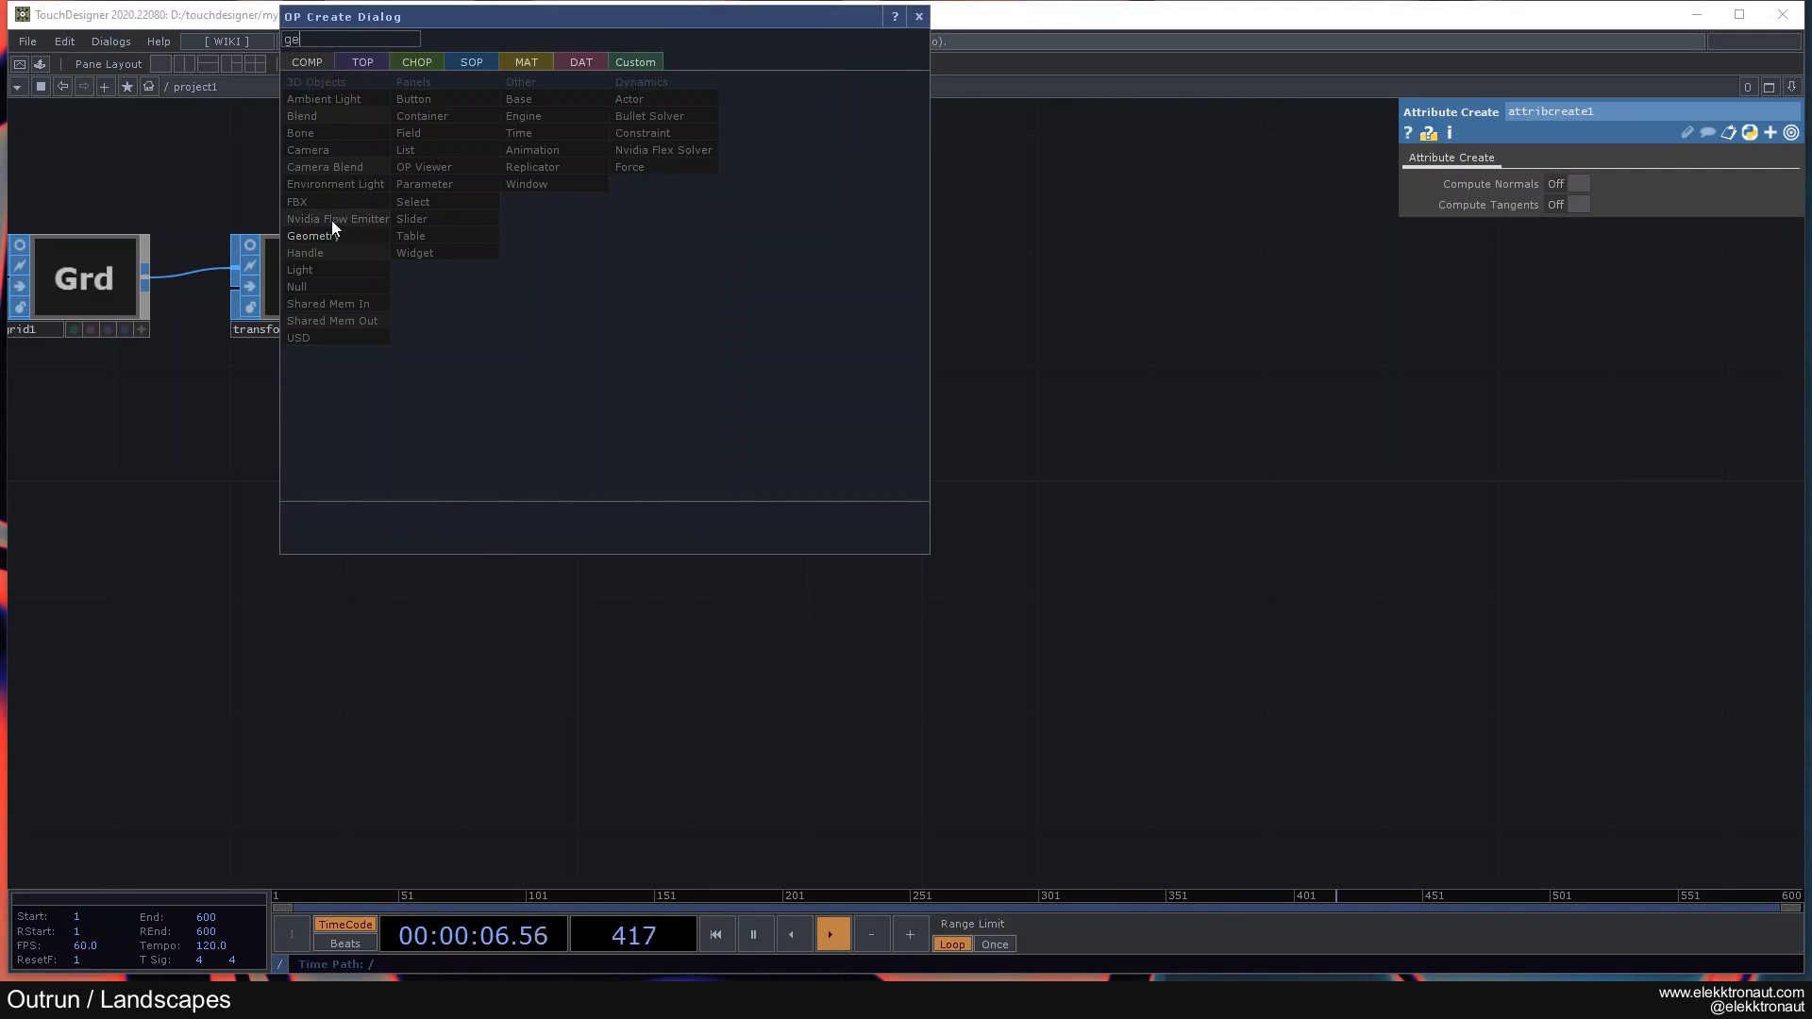
pyautogui.press('Return')
pyautogui.click(912, 321)
pyautogui.moveTo(691, 250); pyautogui.dragTo(604, 276)
pyautogui.moveTo(802, 374); pyautogui.dragTo(787, 354)
pyautogui.moveTo(677, 285); pyautogui.dragTo(513, 331)
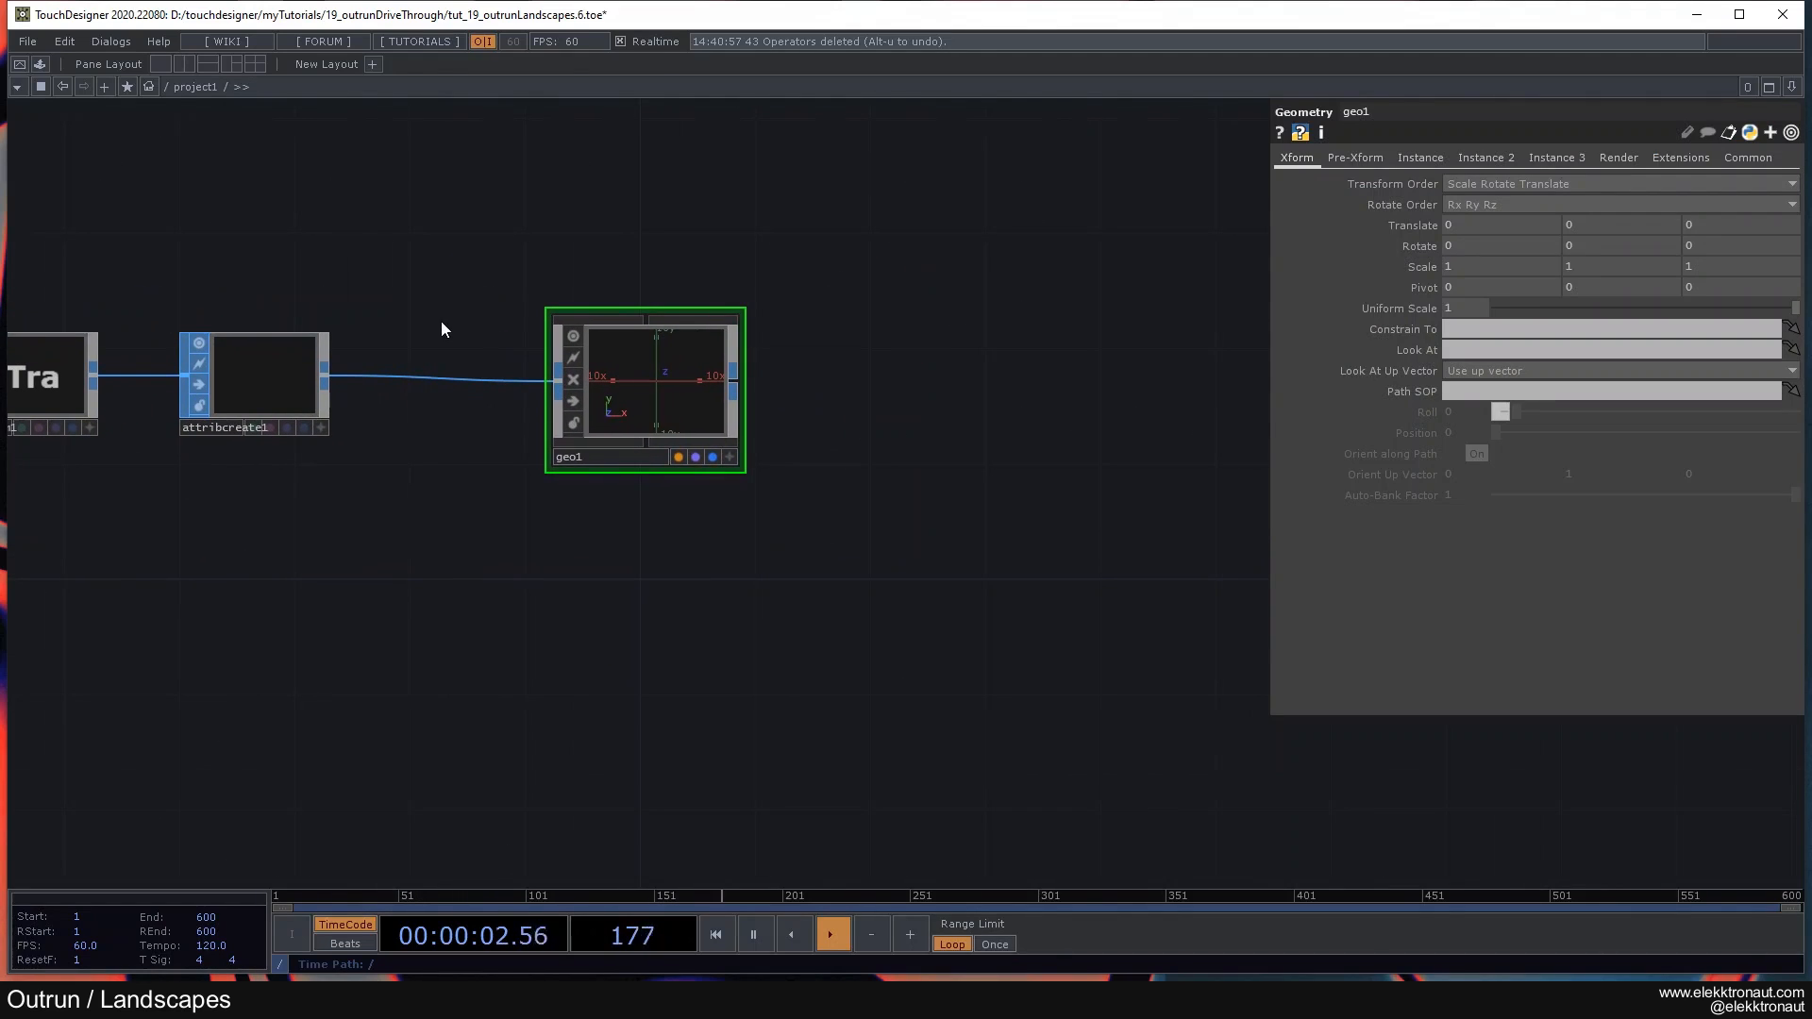
pyautogui.click(572, 337)
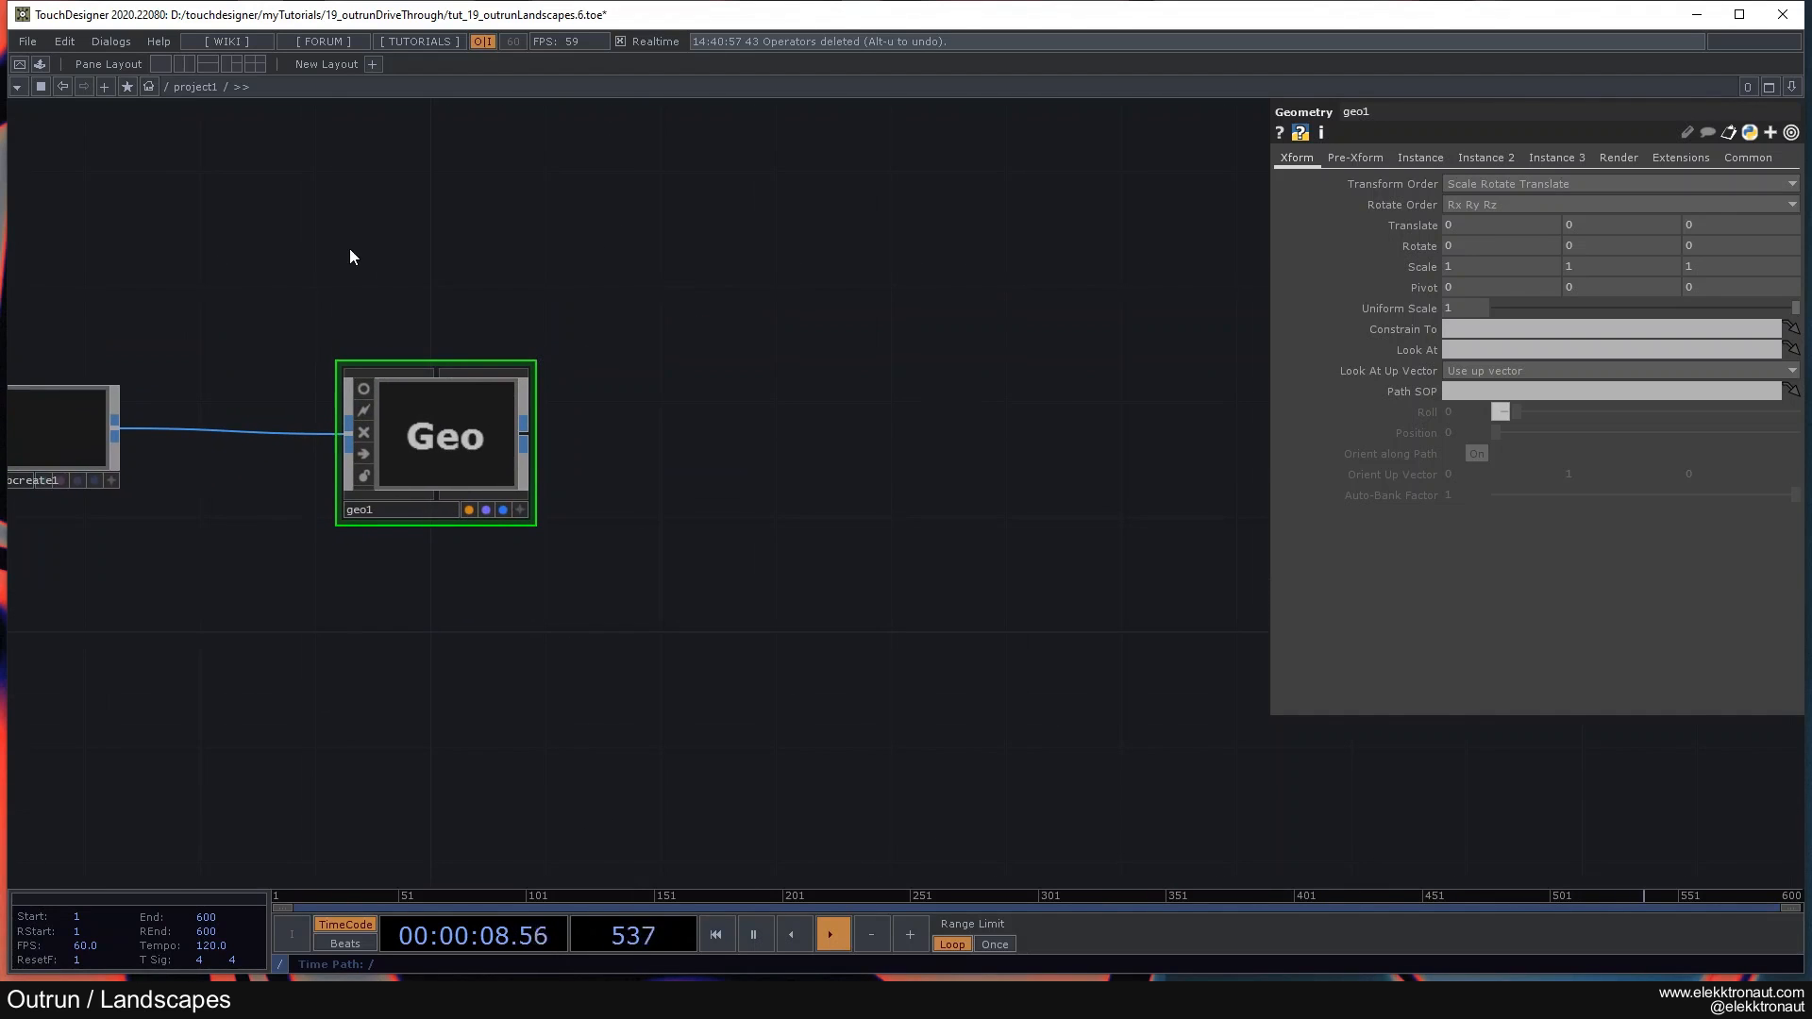
# Step: Add a Camera COMP above the geometry and a Light COMP beside the camera
pyautogui.press('Tab')
pyautogui.click(77, 143)
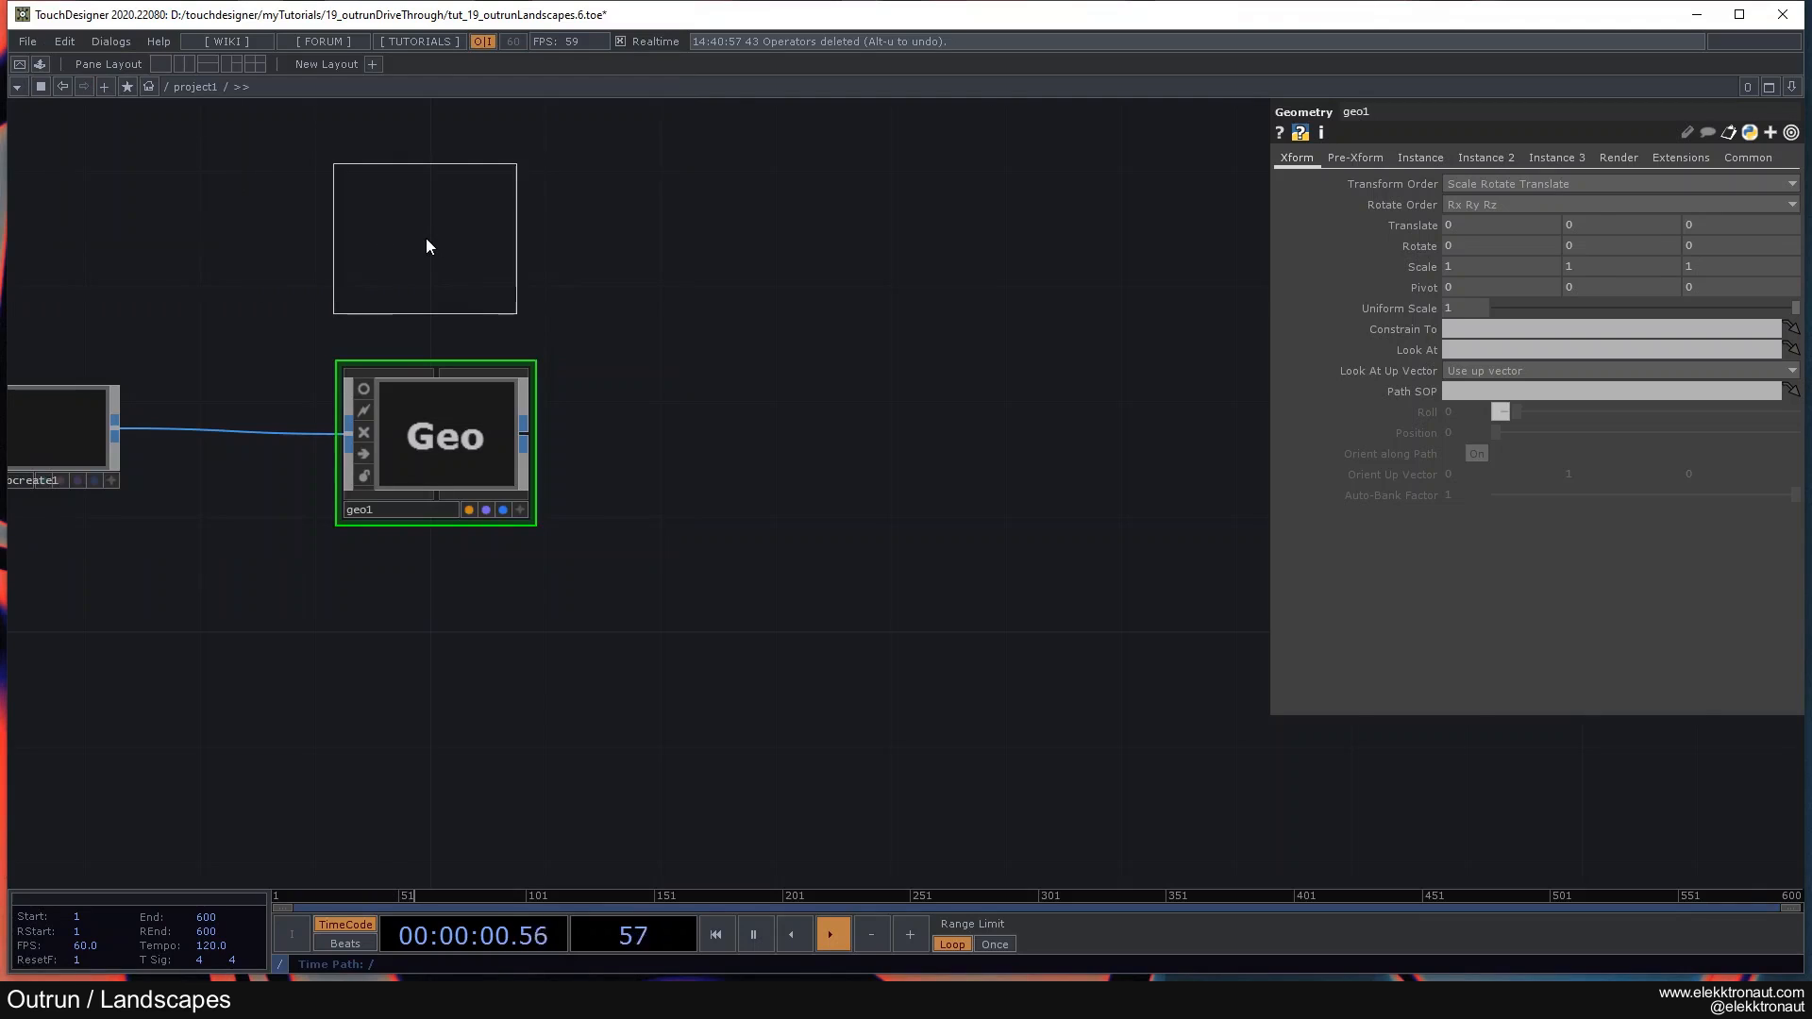
pyautogui.click(426, 239)
pyautogui.press('Tab')
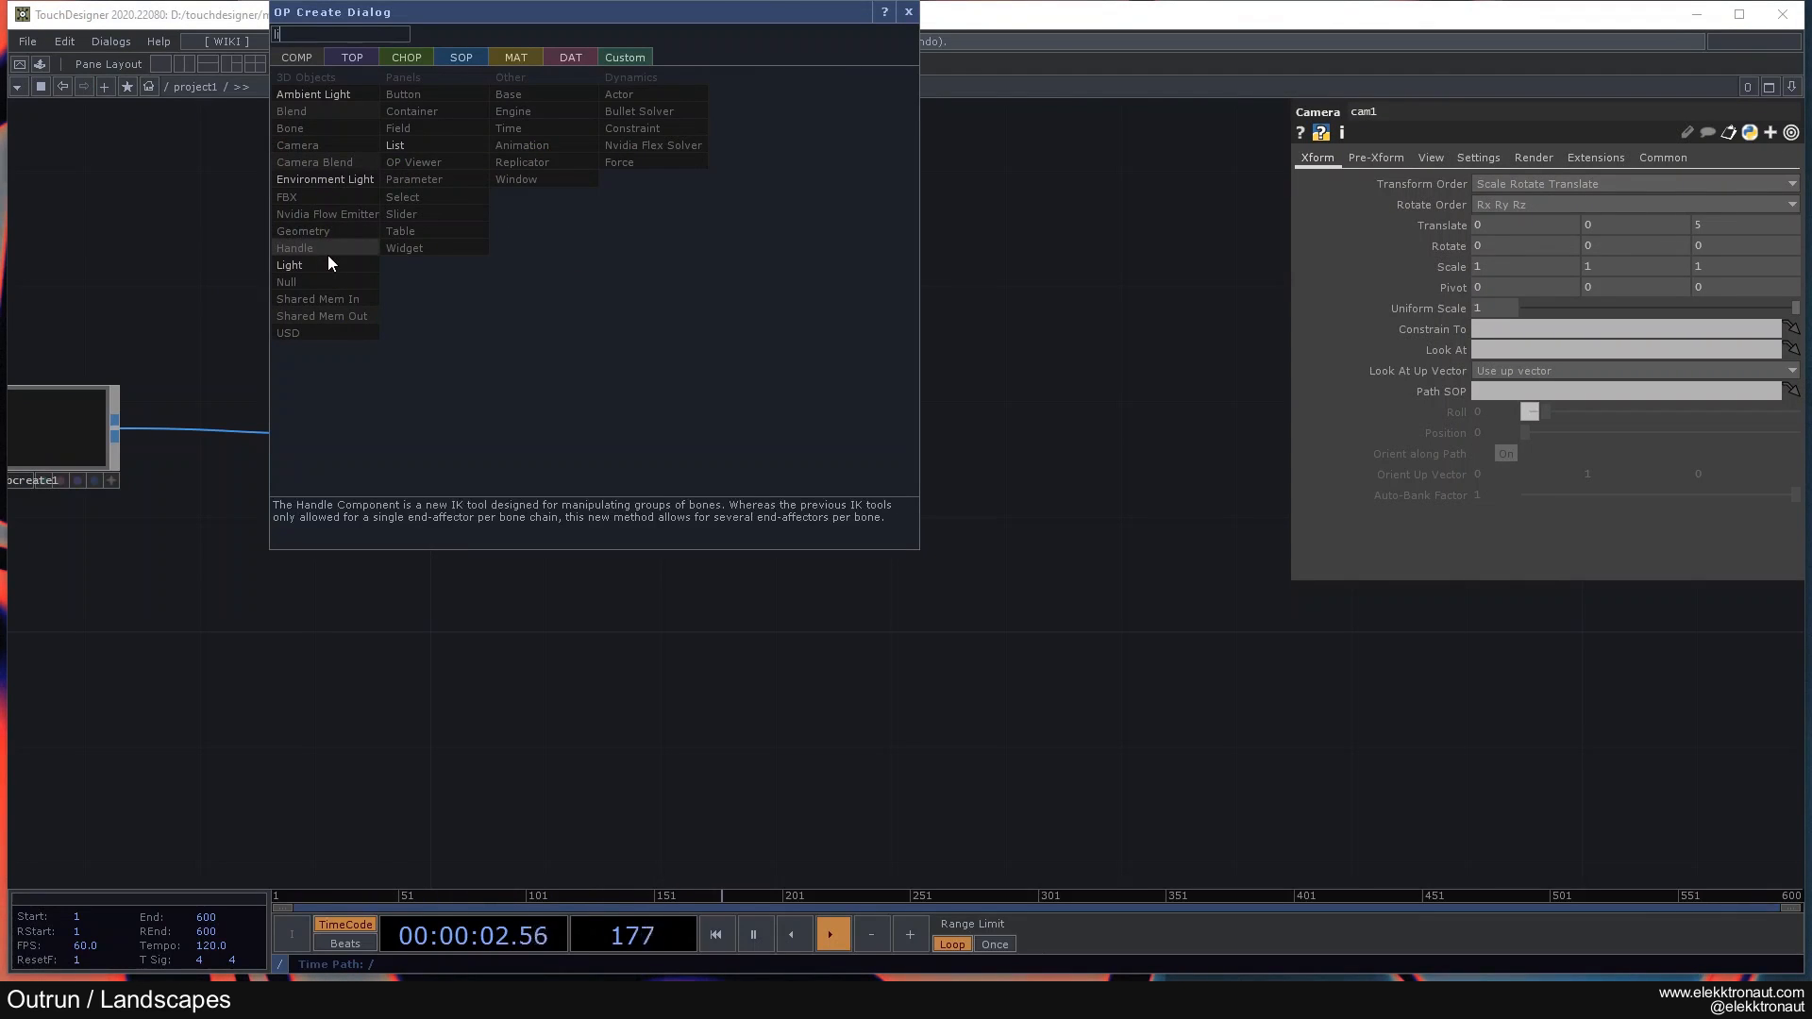
pyautogui.click(327, 254)
pyautogui.click(700, 251)
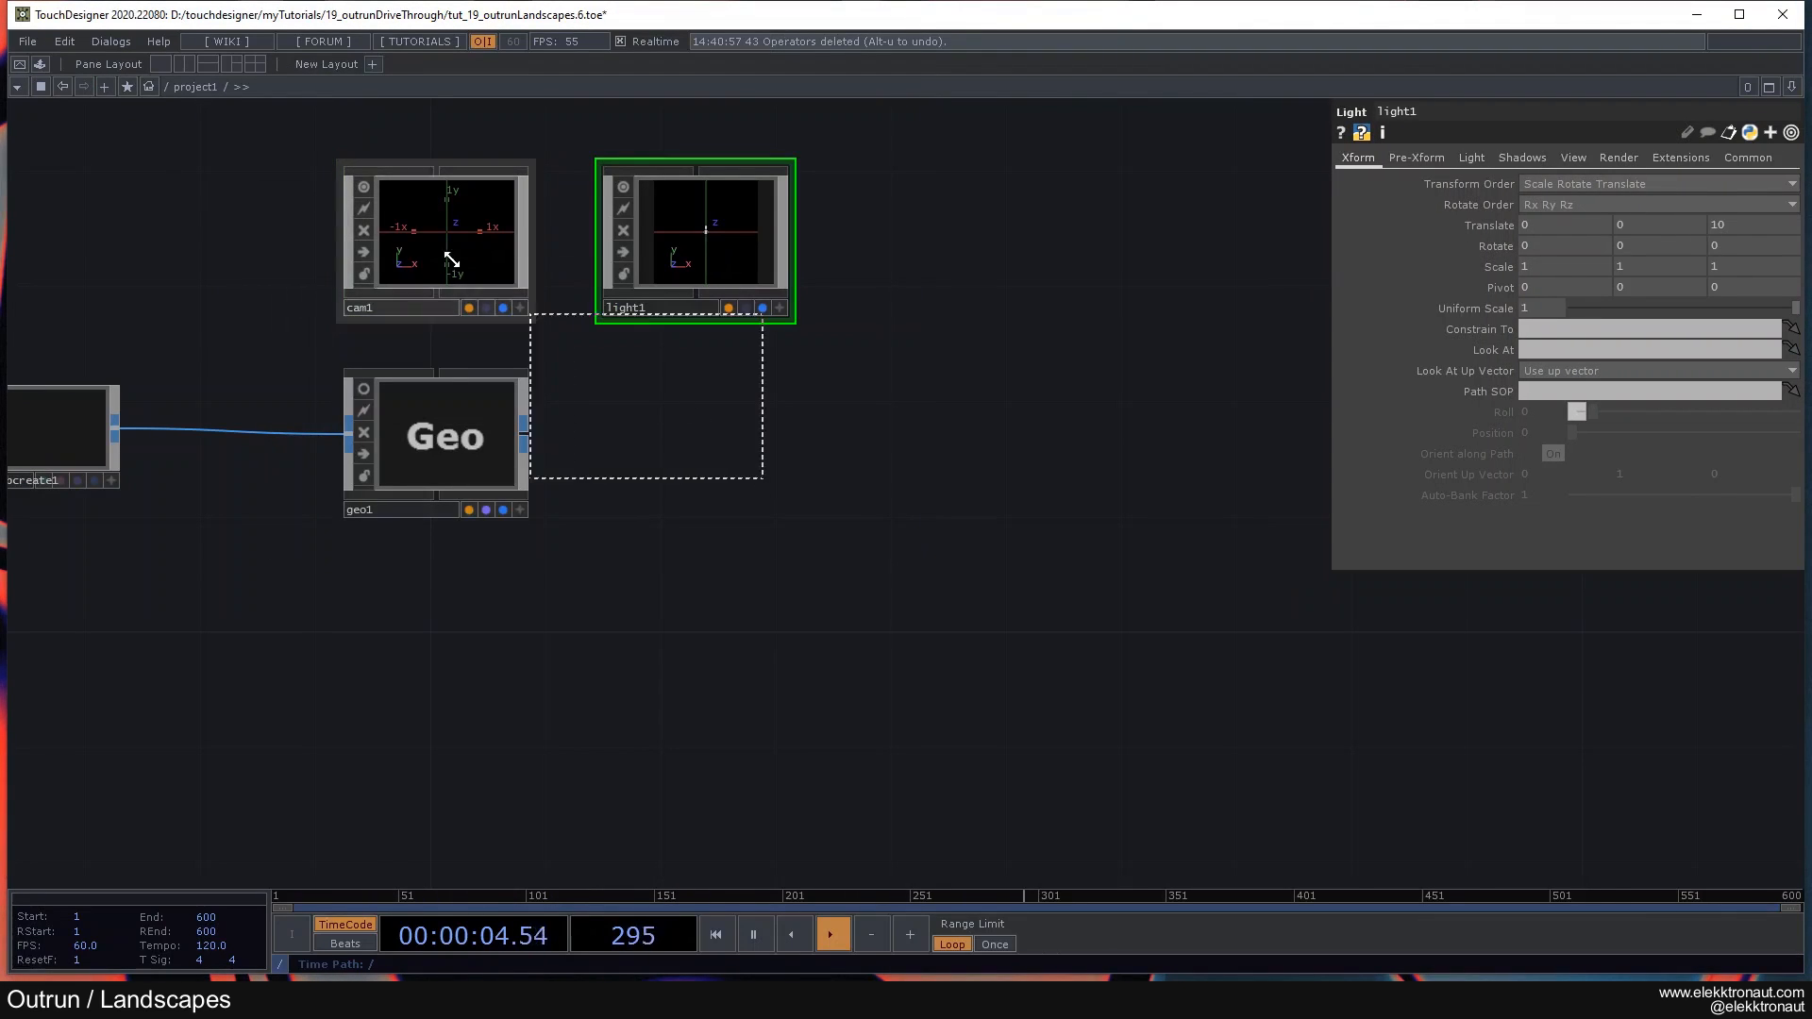
# Step: Add a Render TOP beside geo1 and set its resolution to 1920 x 1080
pyautogui.press('Tab')
pyautogui.write('re')
pyautogui.click(404, 218)
pyautogui.click(687, 343)
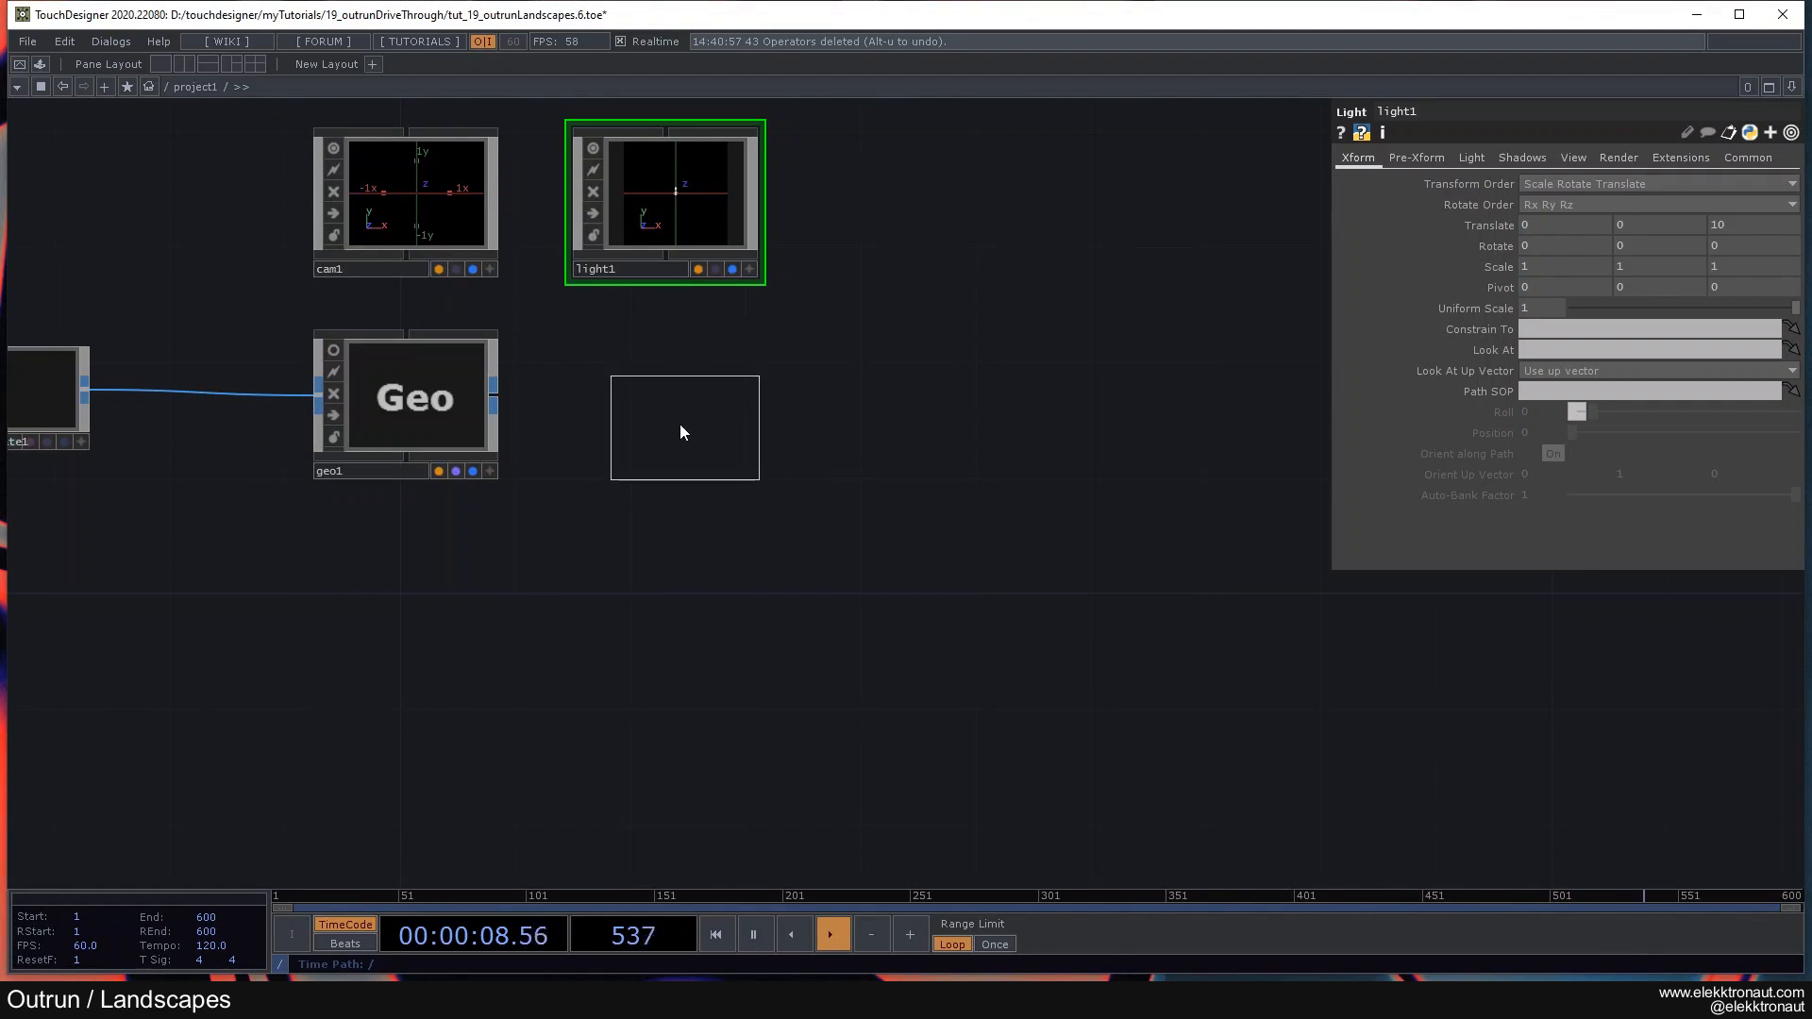
pyautogui.click(679, 431)
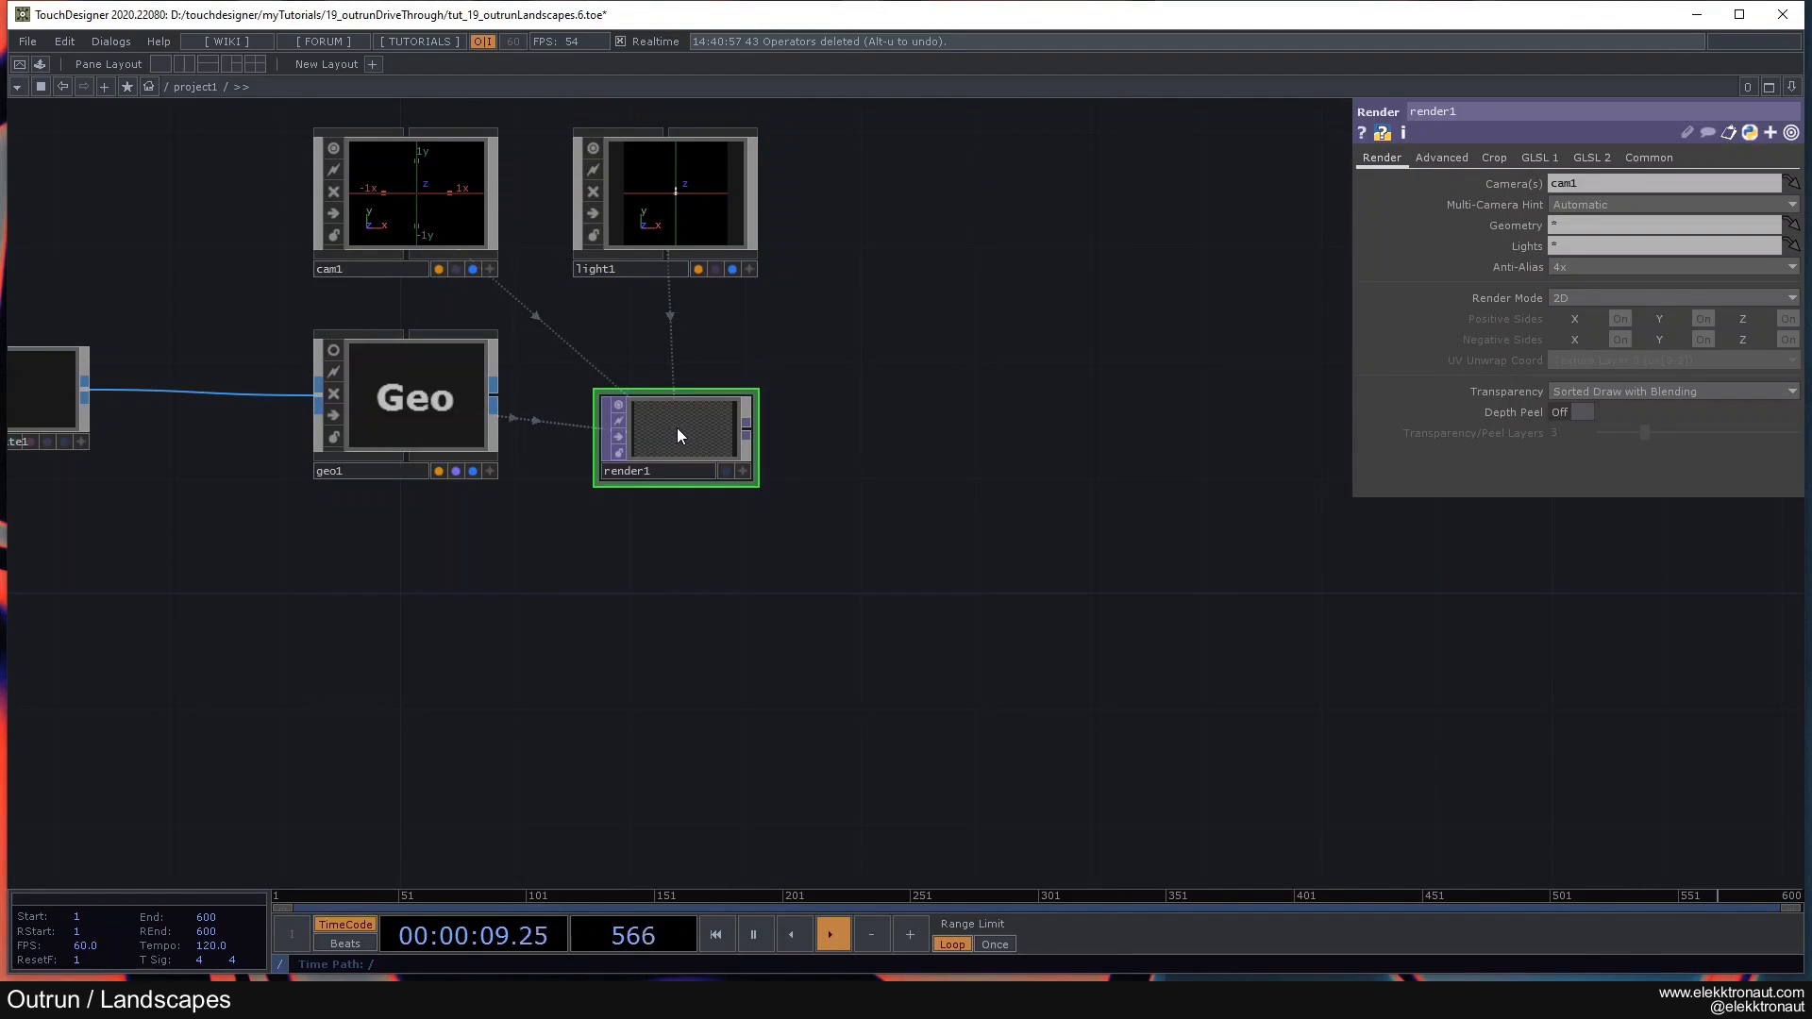
pyautogui.click(1635, 158)
pyautogui.click(1789, 183)
pyautogui.click(1766, 278)
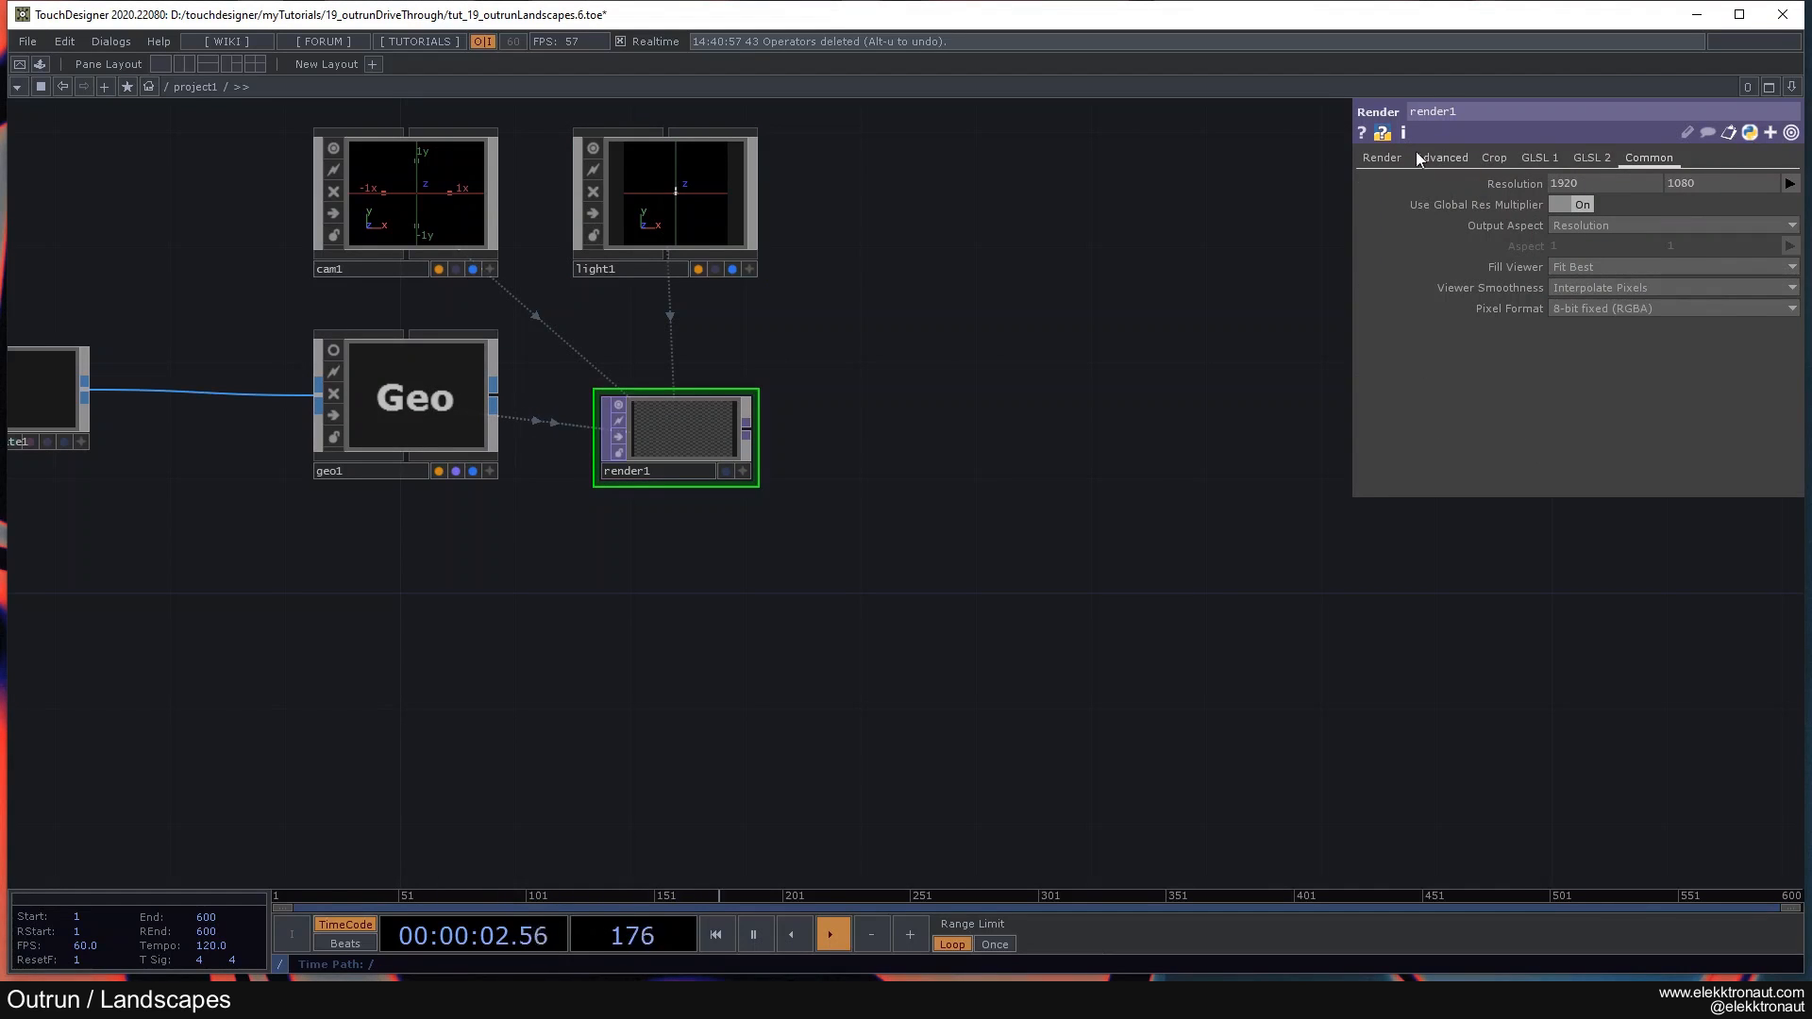
pyautogui.click(1378, 158)
pyautogui.moveTo(606, 403); pyautogui.dragTo(1198, 416)
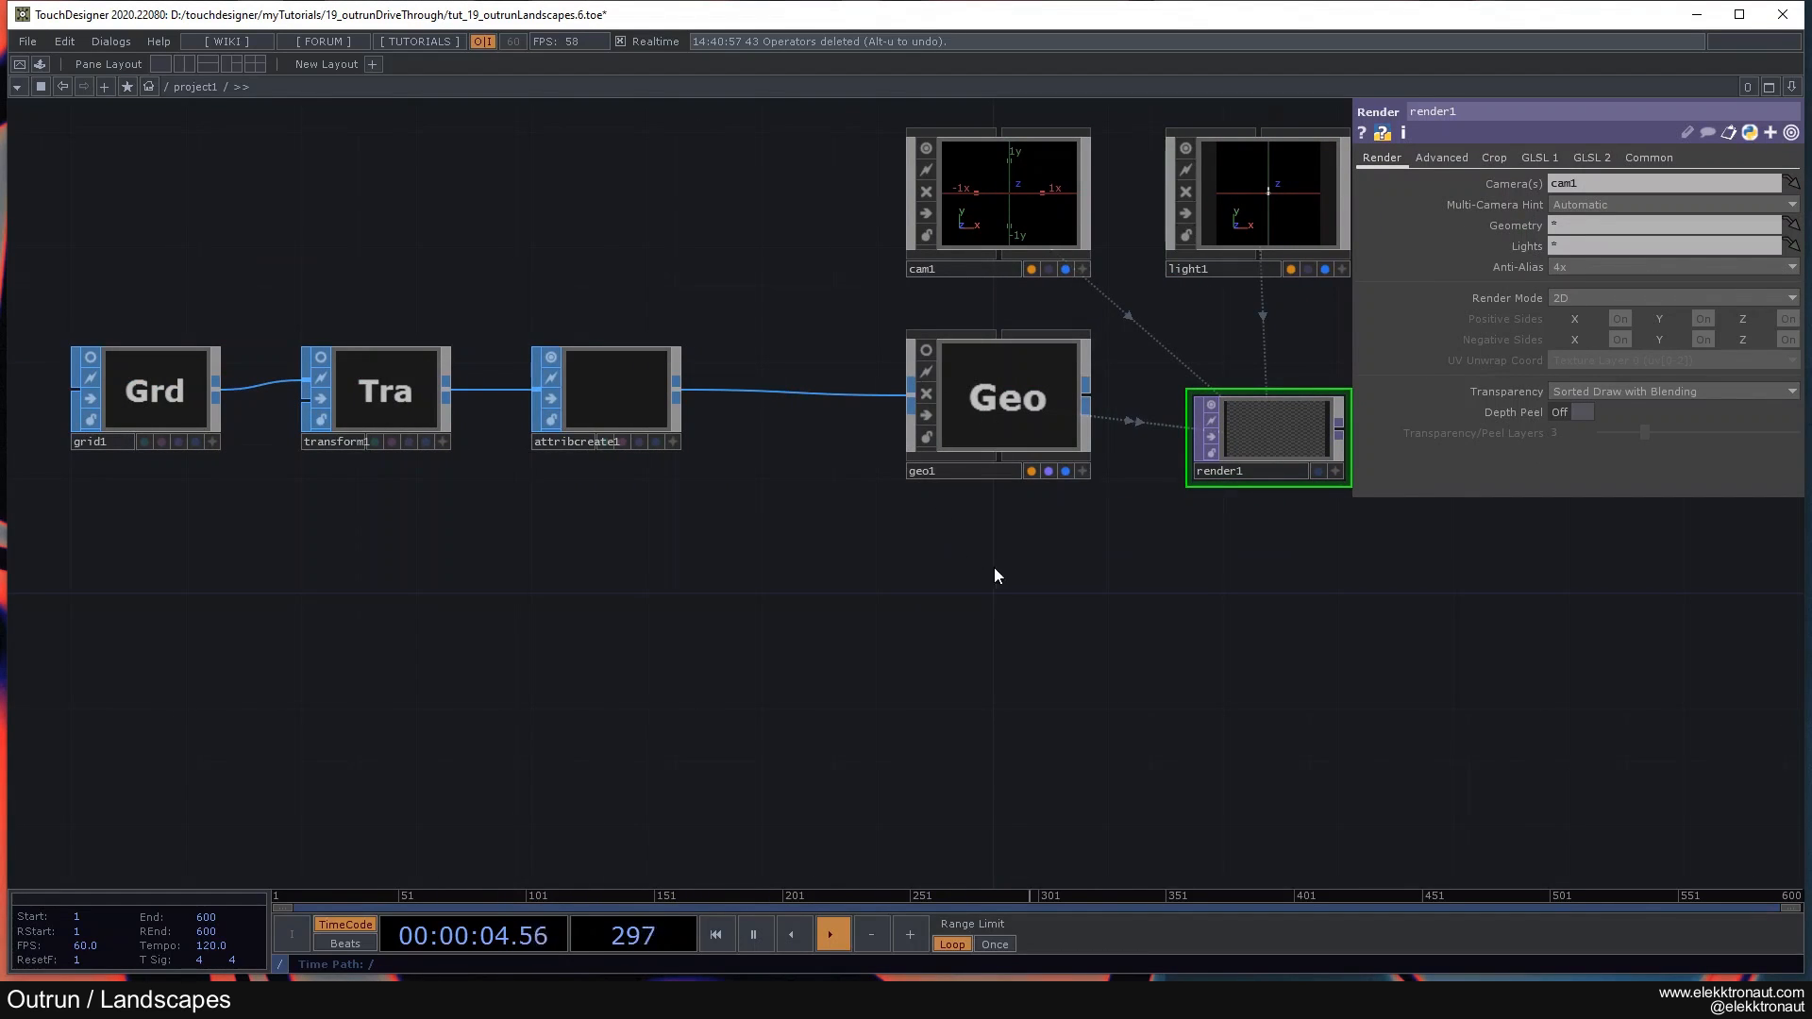
# Step: Append a Null TOP to the output of render1, leaving plenty of space between the two
pyautogui.scroll(-2, 996, 566)
pyautogui.scroll(-4, 995, 566)
pyautogui.moveTo(895, 567); pyautogui.dragTo(410, 529)
pyautogui.scroll(2, 612, 472)
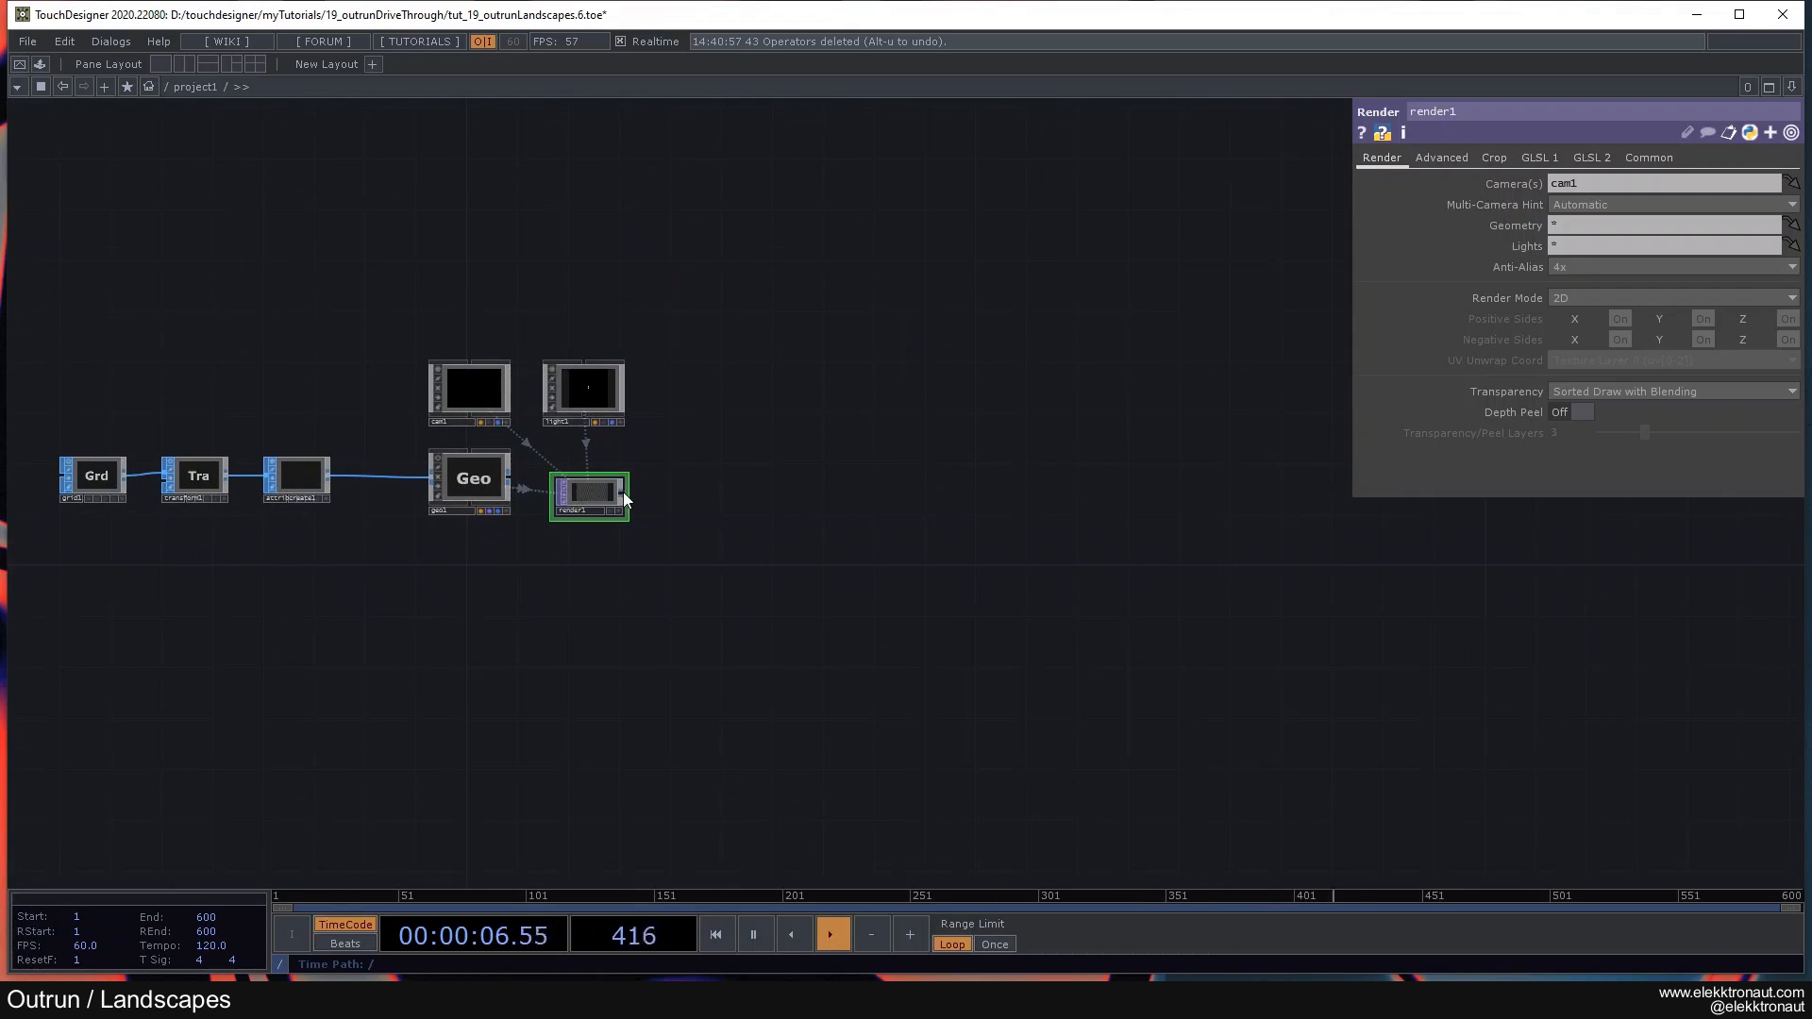
pyautogui.rightClick(625, 491)
pyautogui.click(568, 468)
pyautogui.click(1192, 496)
pyautogui.moveTo(1192, 496); pyautogui.dragTo(1216, 443)
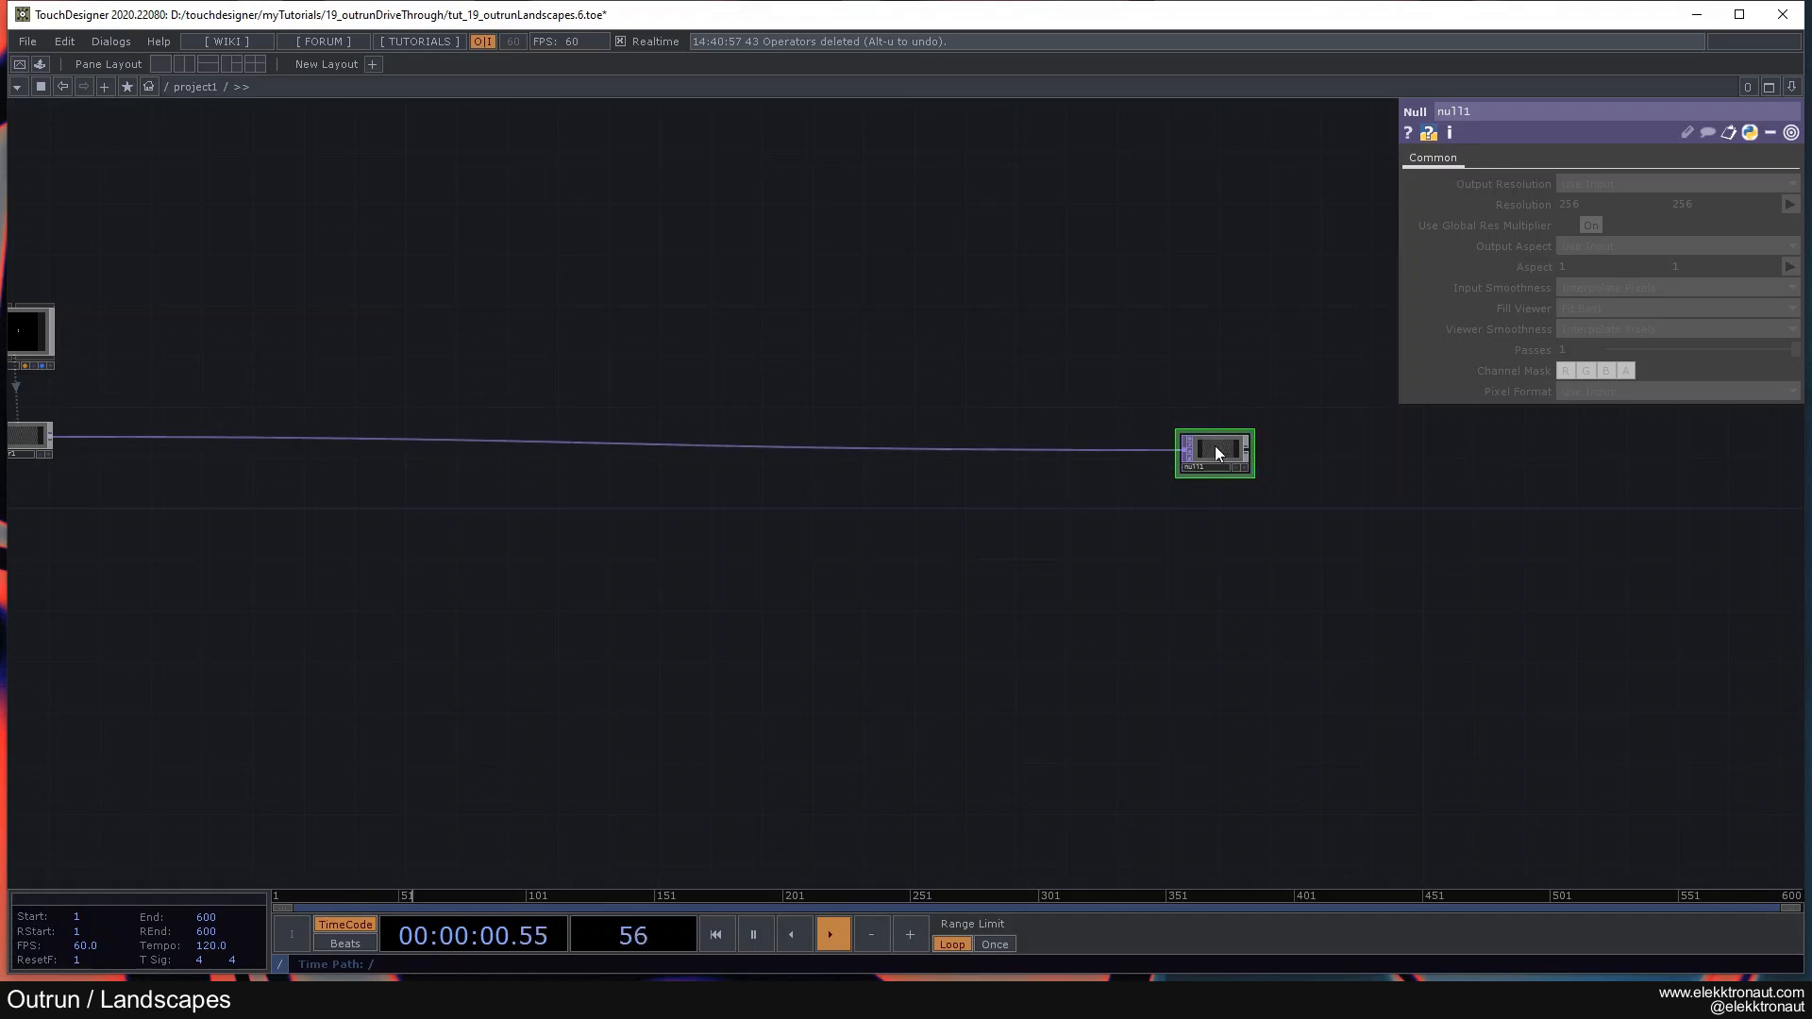
# Step: Rename the Null TOP as bg and display it as the network background
pyautogui.click(1196, 468)
pyautogui.write('bg')
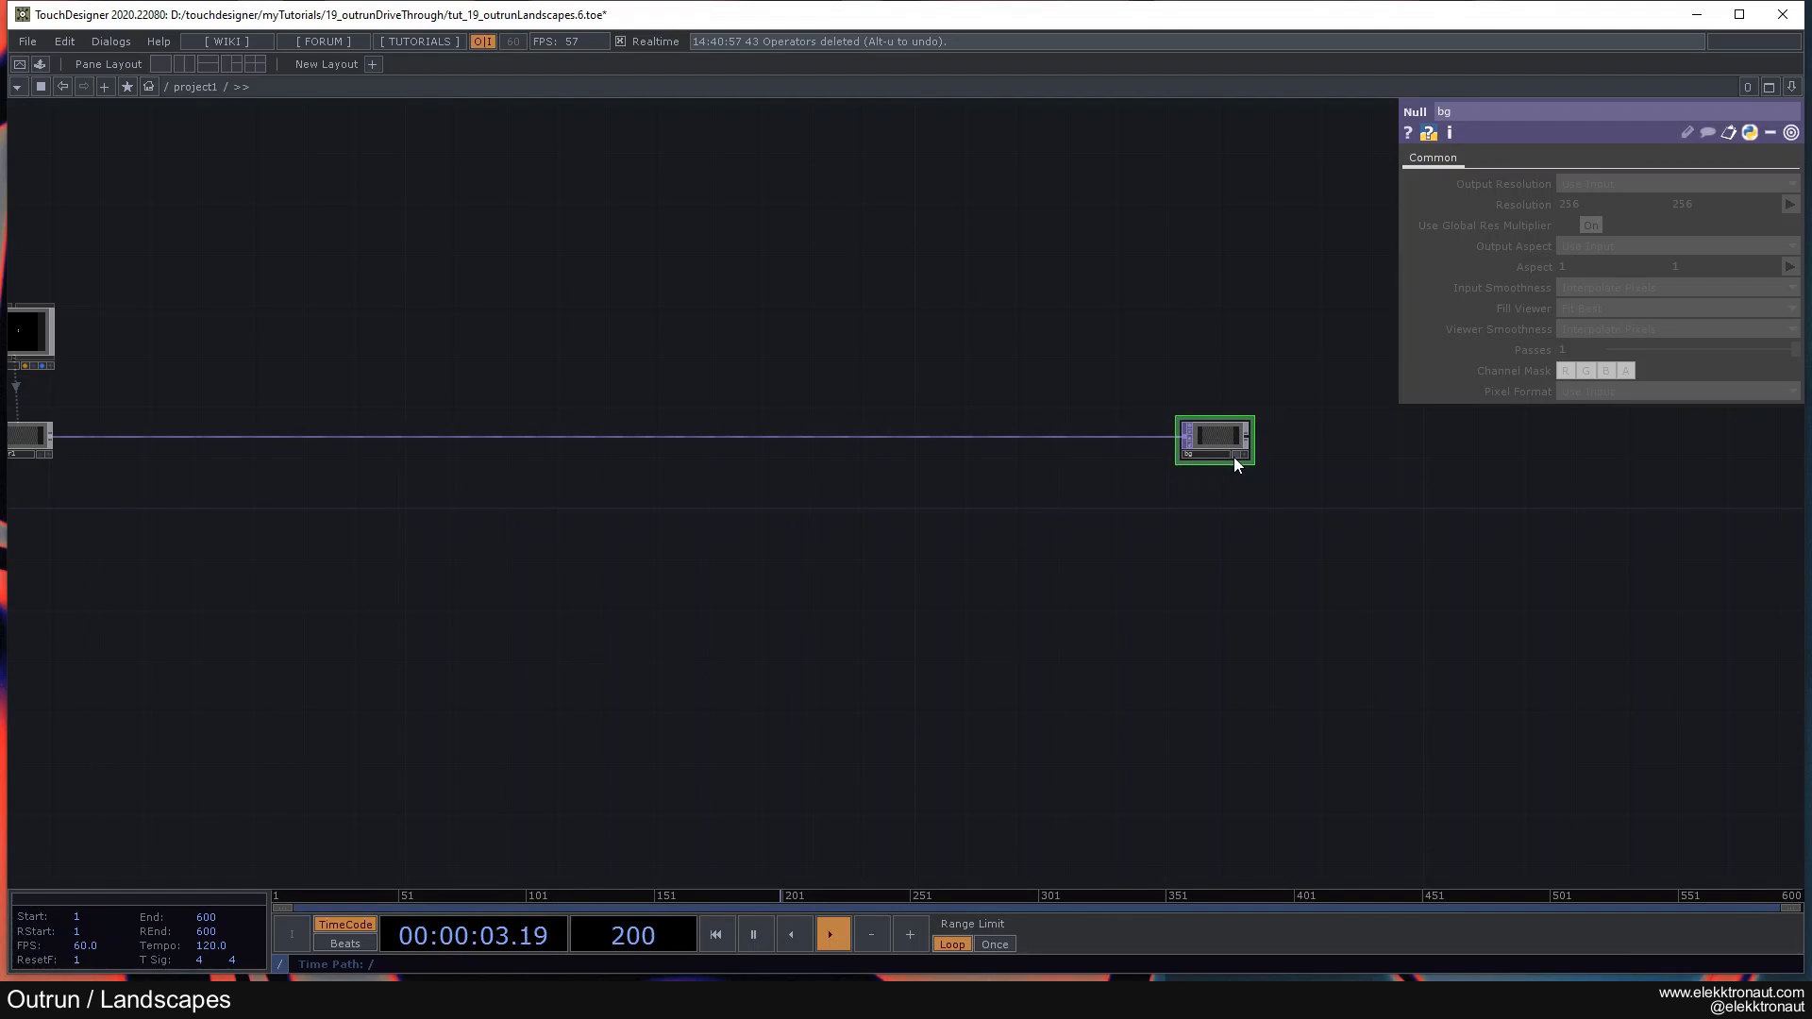
pyautogui.click(1238, 464)
pyautogui.scroll(3, 1235, 456)
pyautogui.scroll(2, 991, 450)
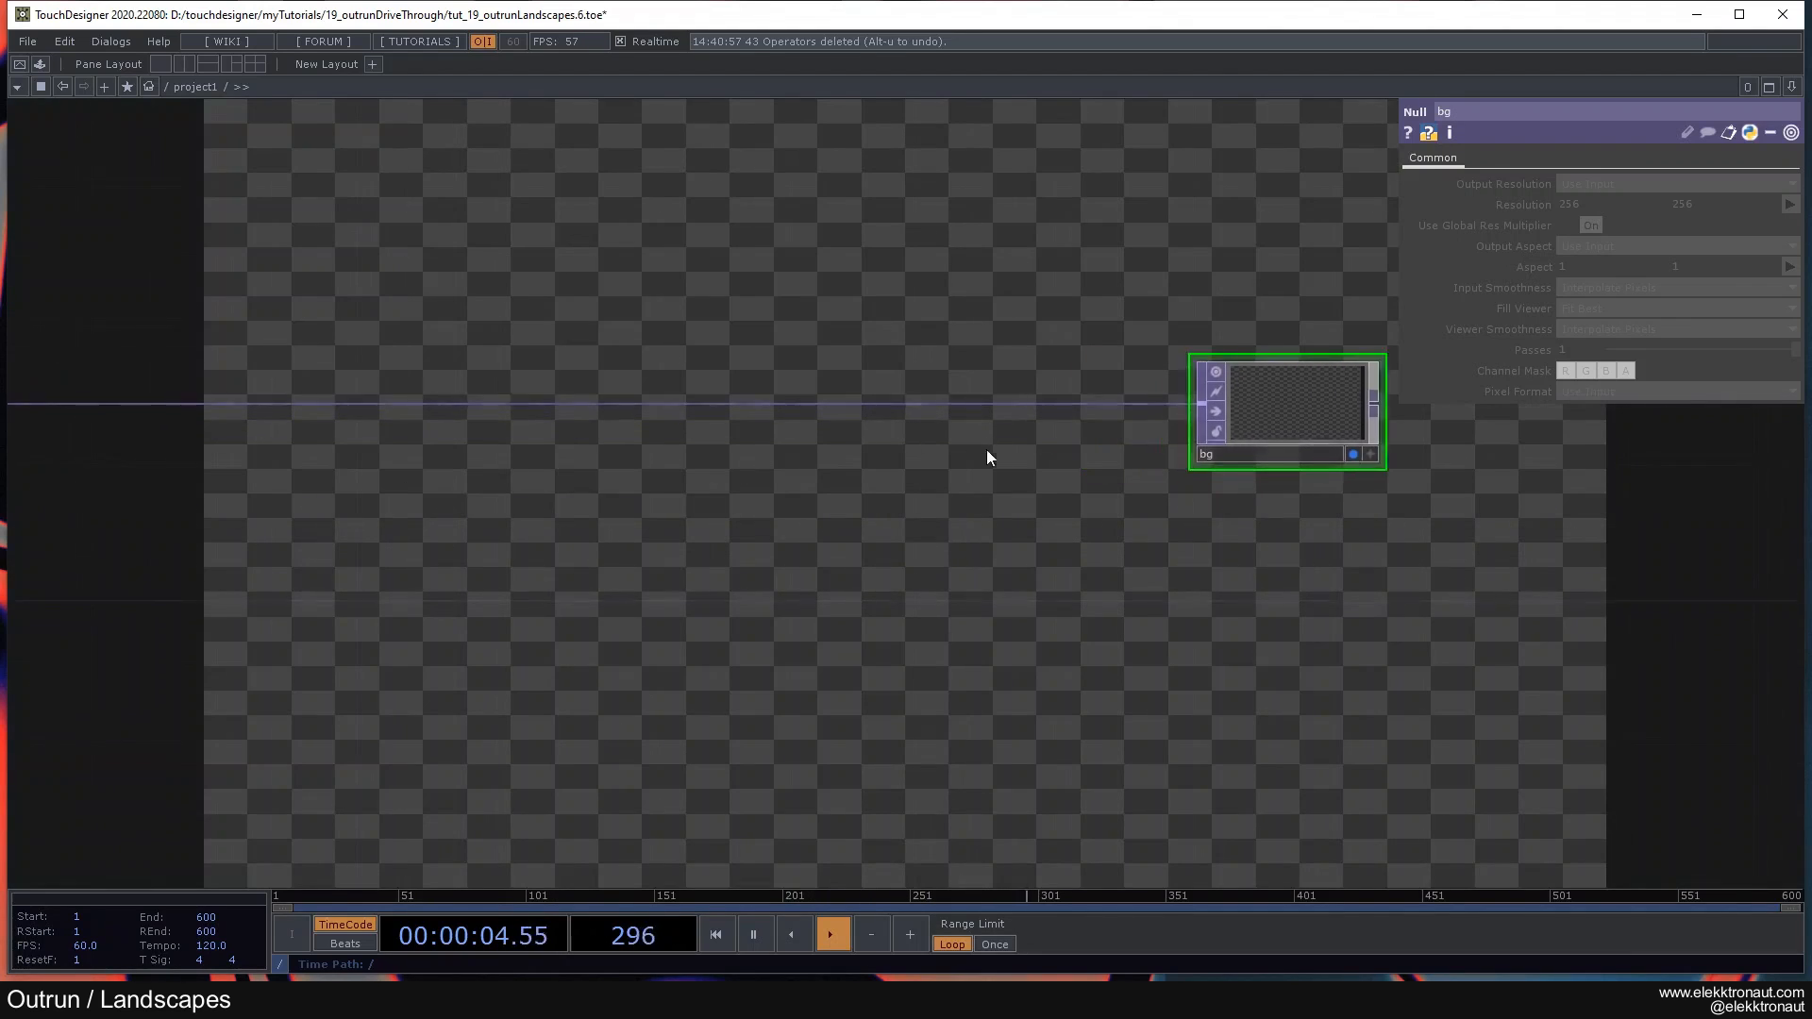
# Step: Insert a Transform TOP into the connection between render1 and bg, placing it just before bg
pyautogui.rightClick(905, 394)
pyautogui.click(927, 380)
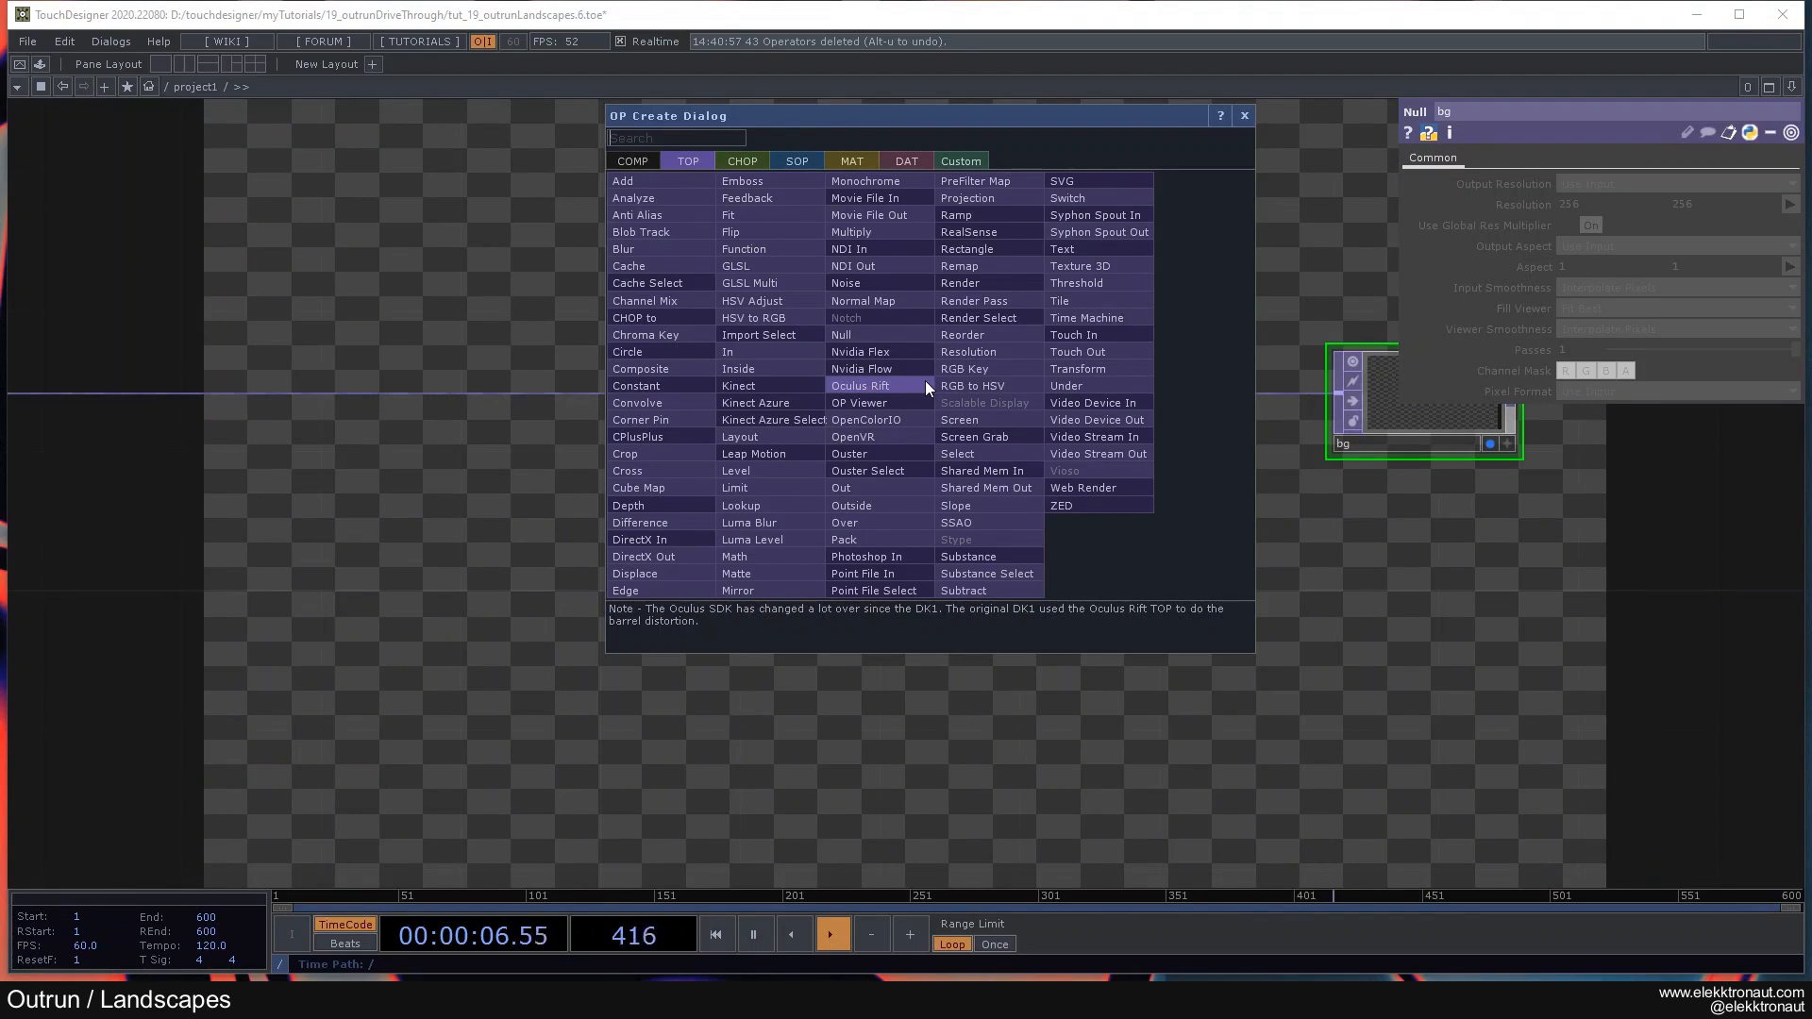
pyautogui.click(1109, 368)
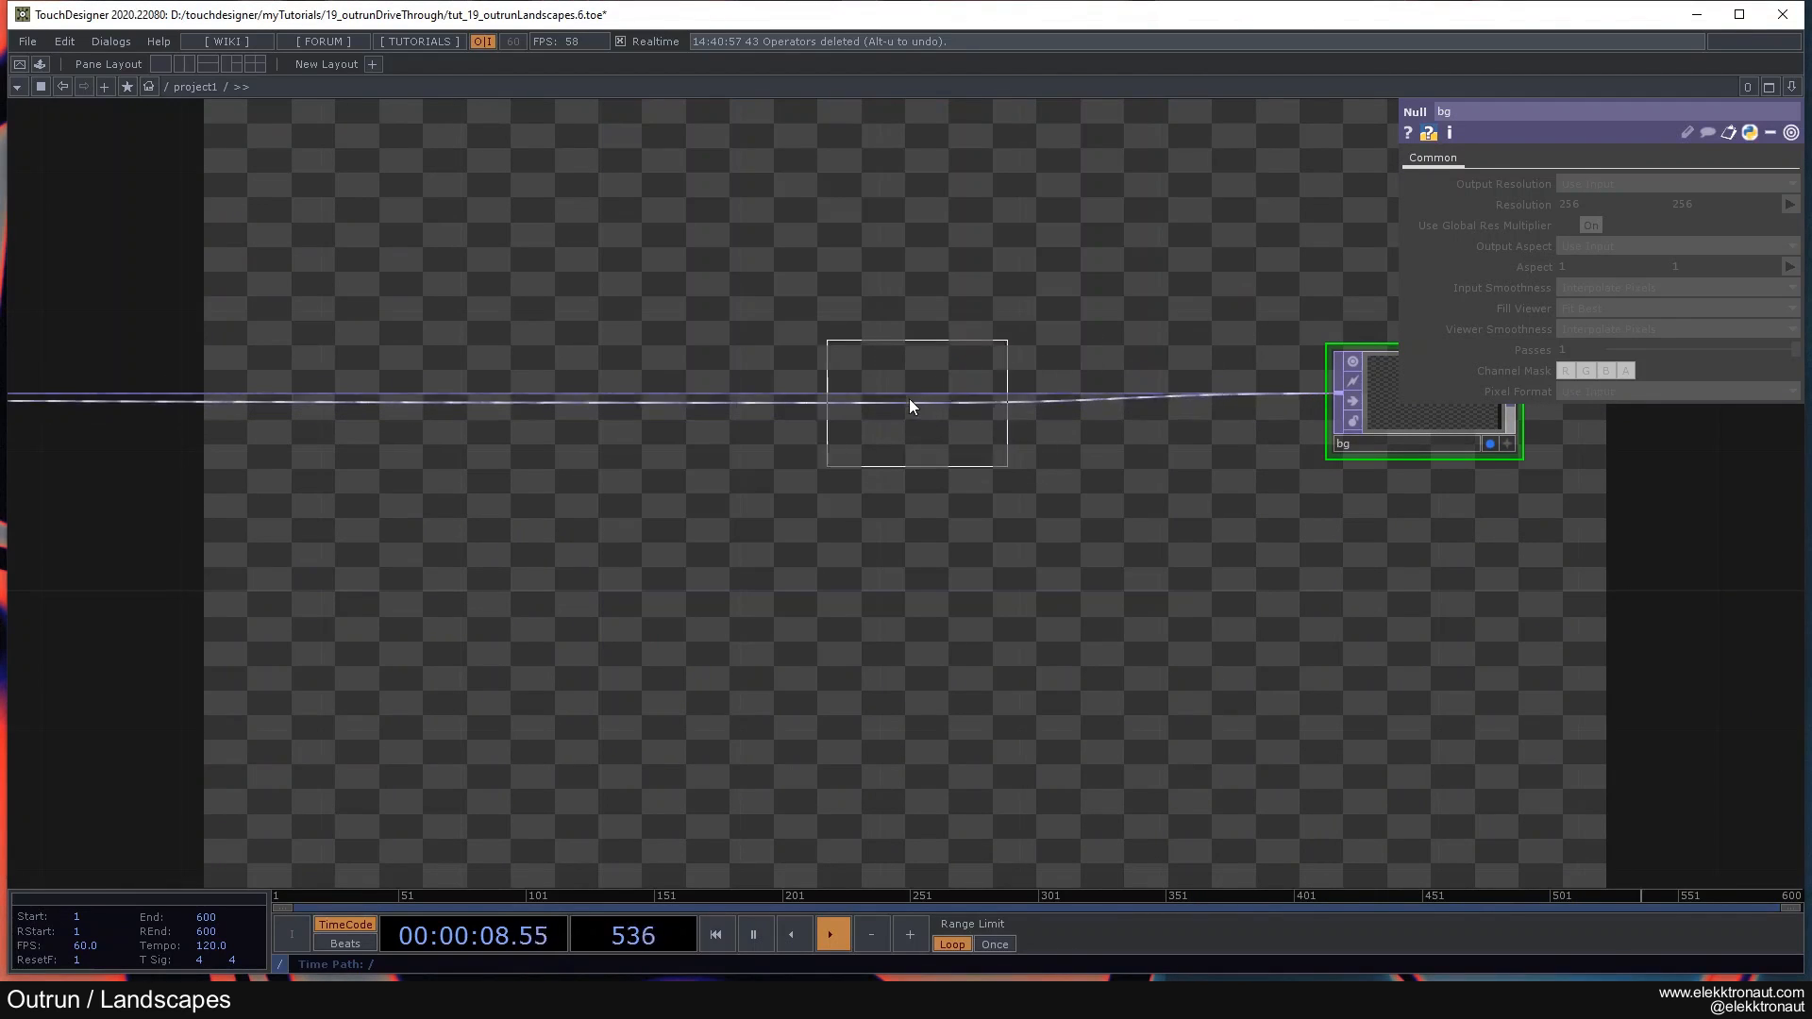
pyautogui.click(913, 407)
pyautogui.moveTo(913, 402); pyautogui.dragTo(1181, 400)
# Step: Insert a Level TOP into the connection between render1 and transform2, placing it next to transform2
pyautogui.rightClick(834, 391)
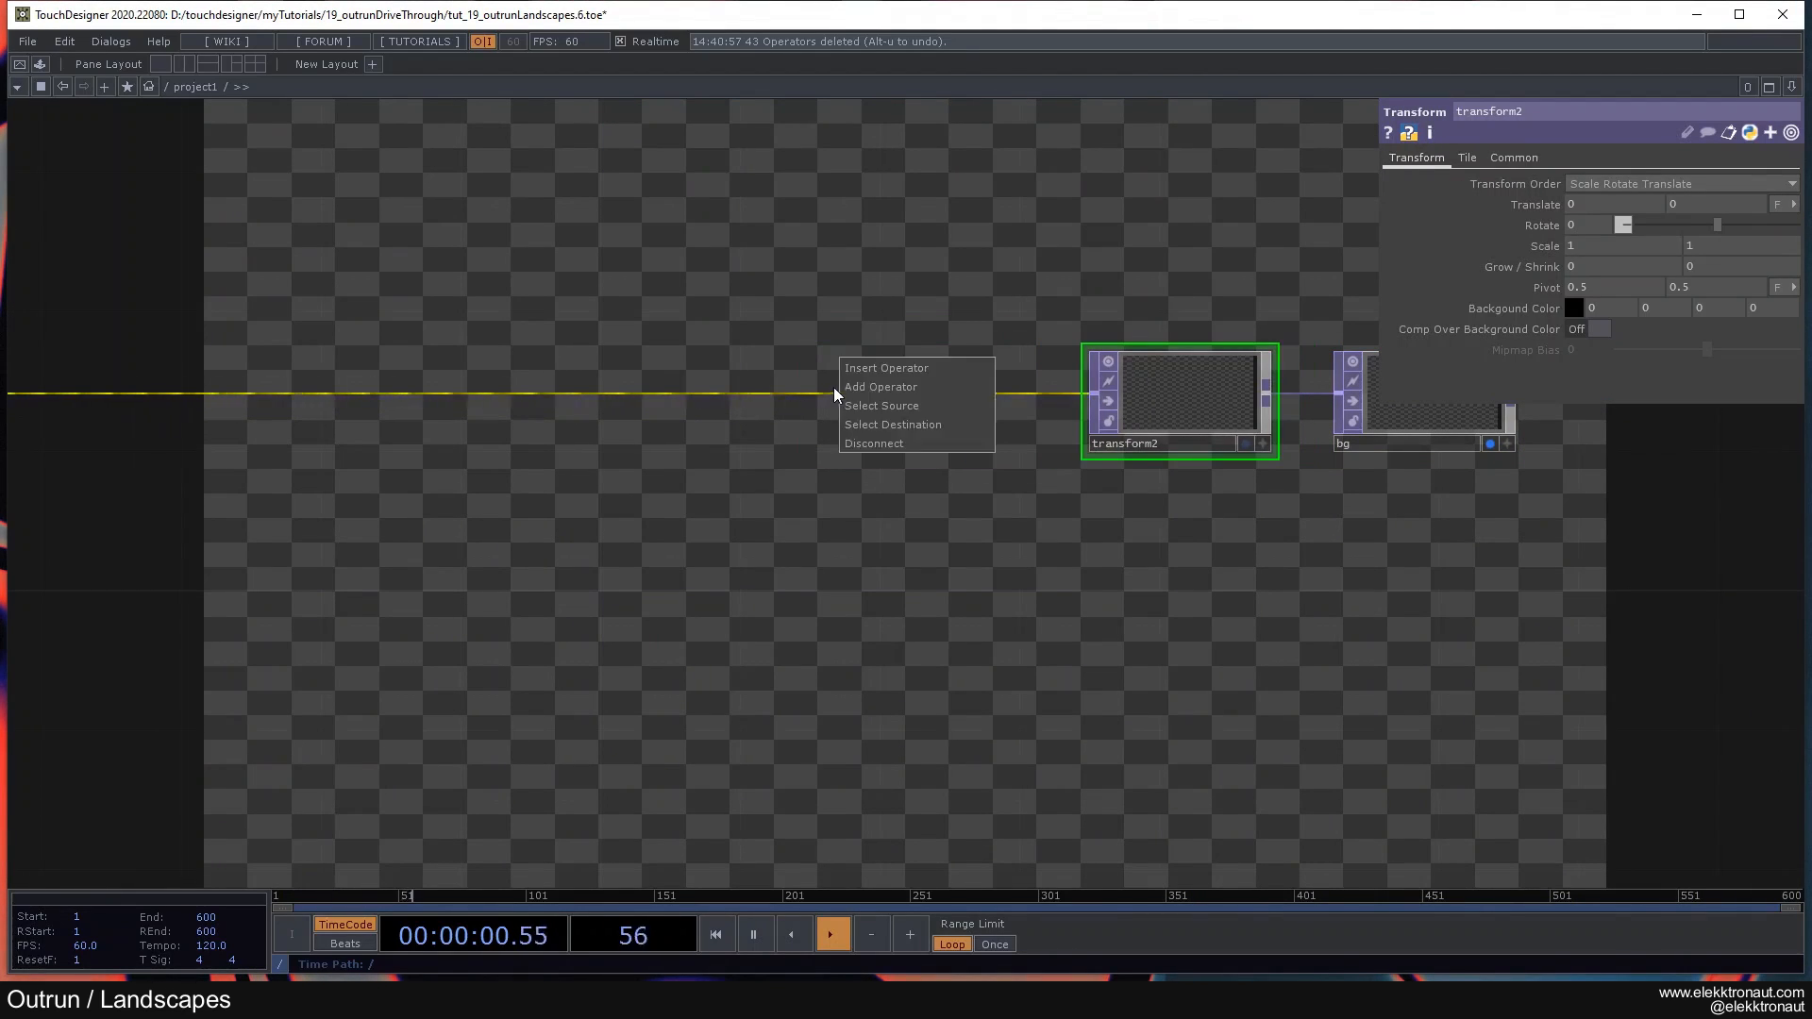
pyautogui.click(848, 368)
pyautogui.click(711, 457)
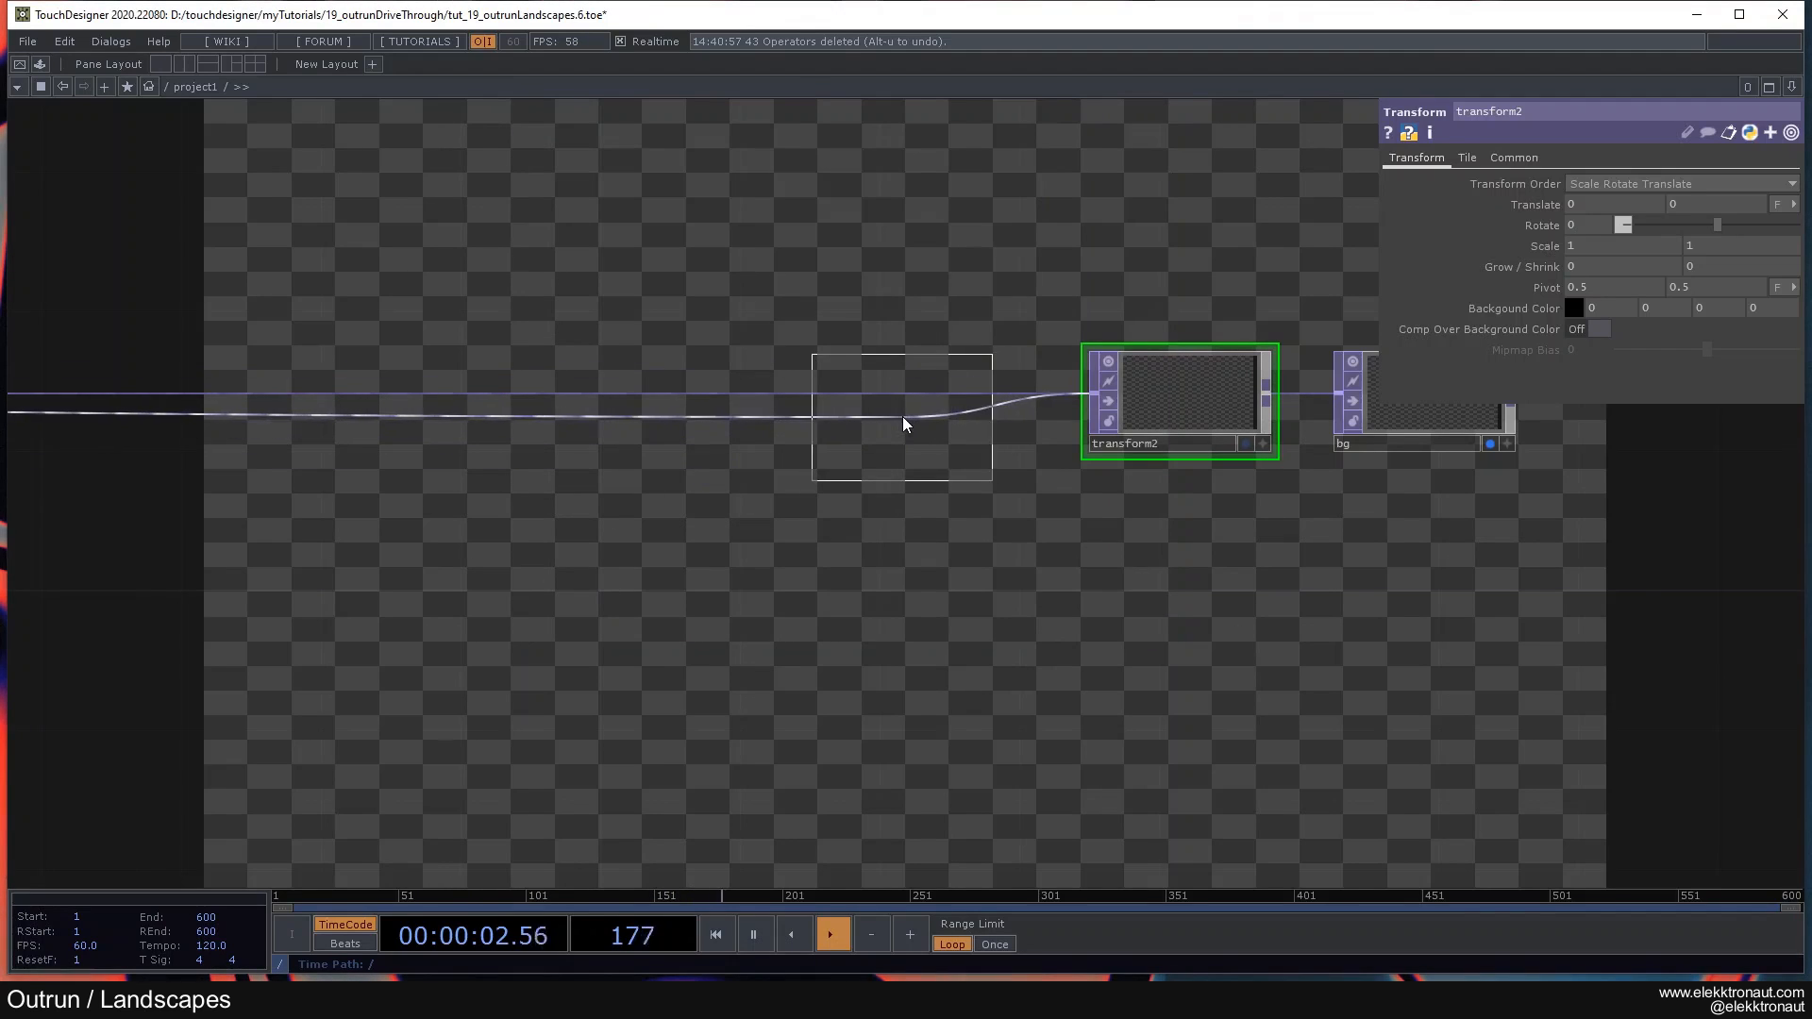
pyautogui.click(901, 413)
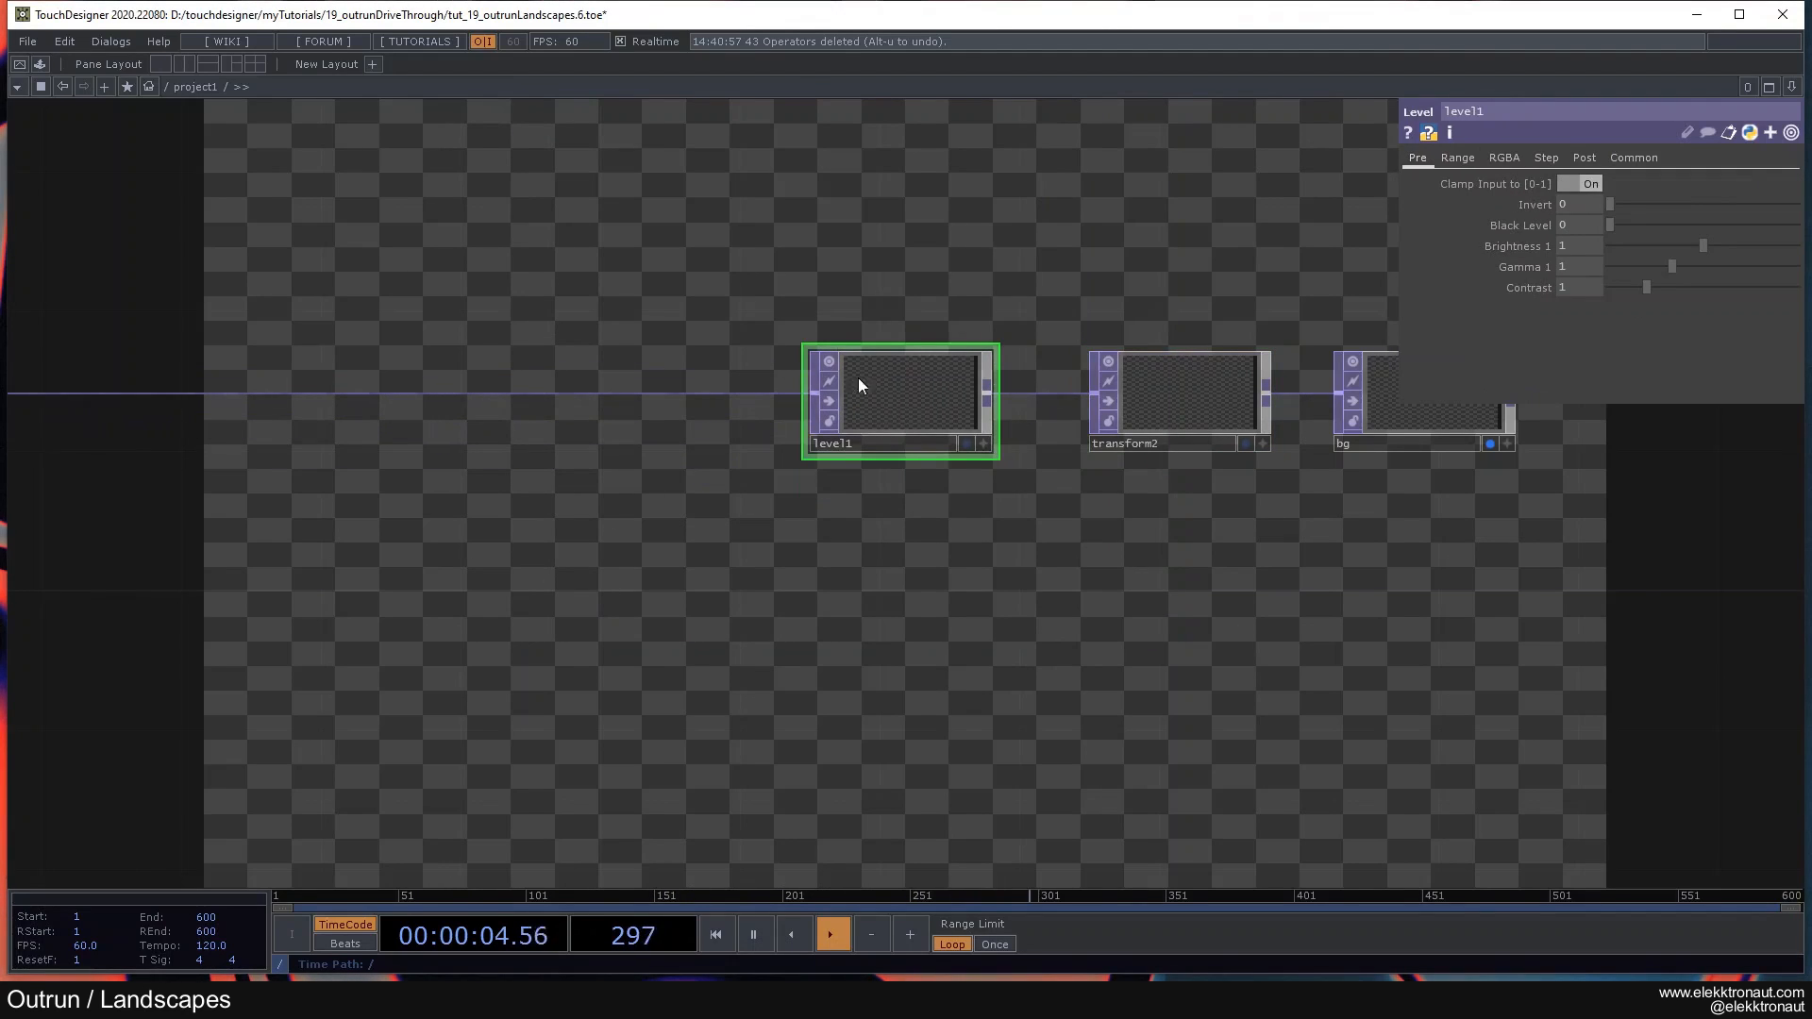
pyautogui.moveTo(899, 389); pyautogui.dragTo(934, 386)
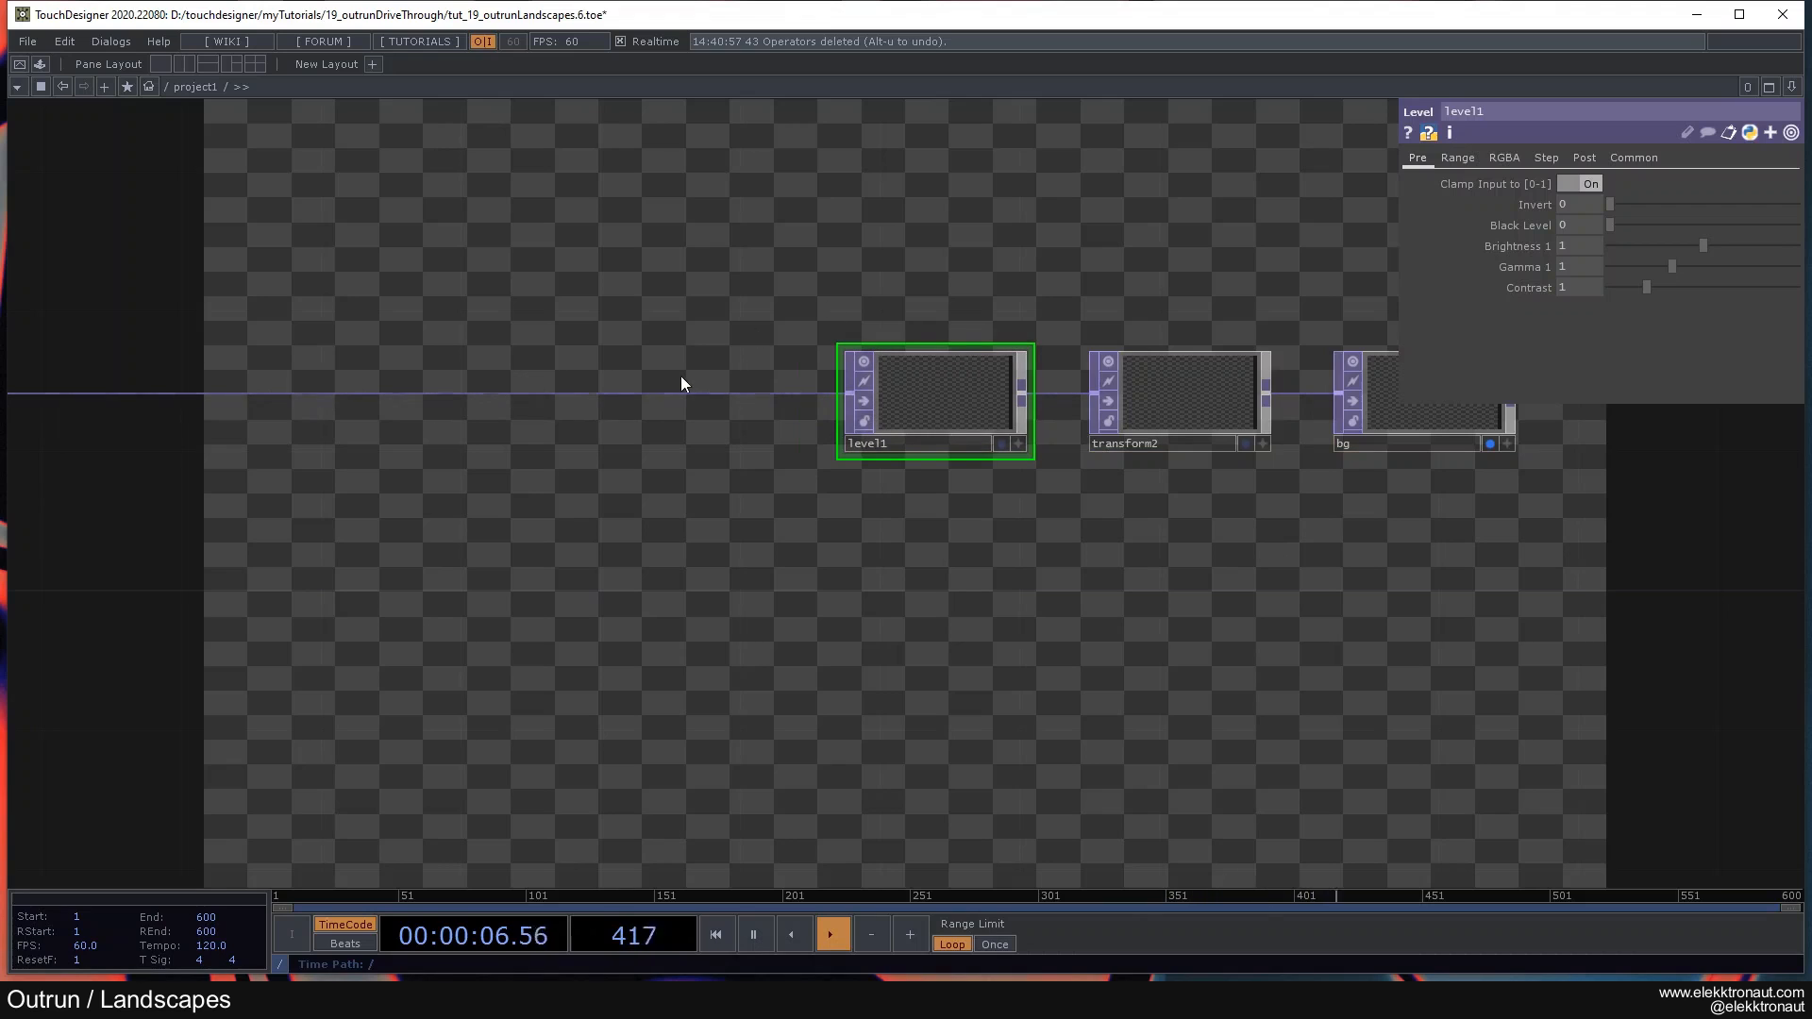
# Step: Set the background colour alpha of transform2 to 1 and turn on compositing over the background colour
pyautogui.scroll(-3, 819, 306)
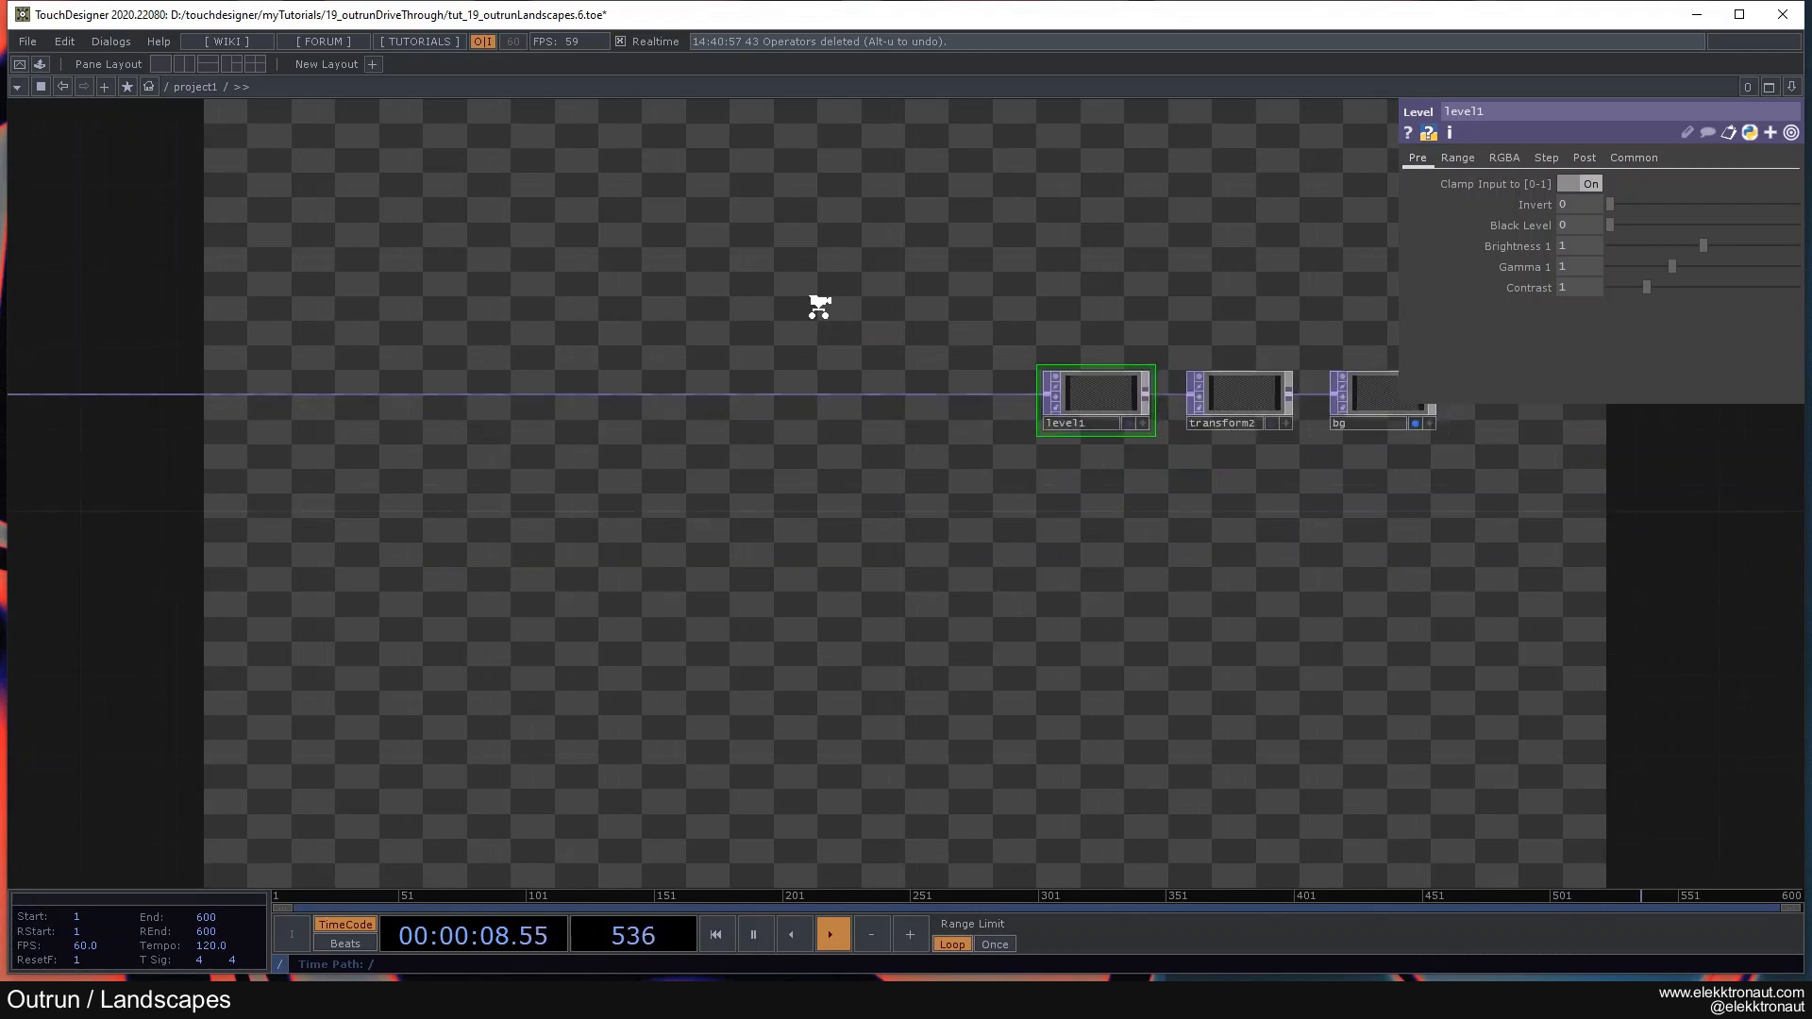
pyautogui.moveTo(606, 297); pyautogui.dragTo(908, 330)
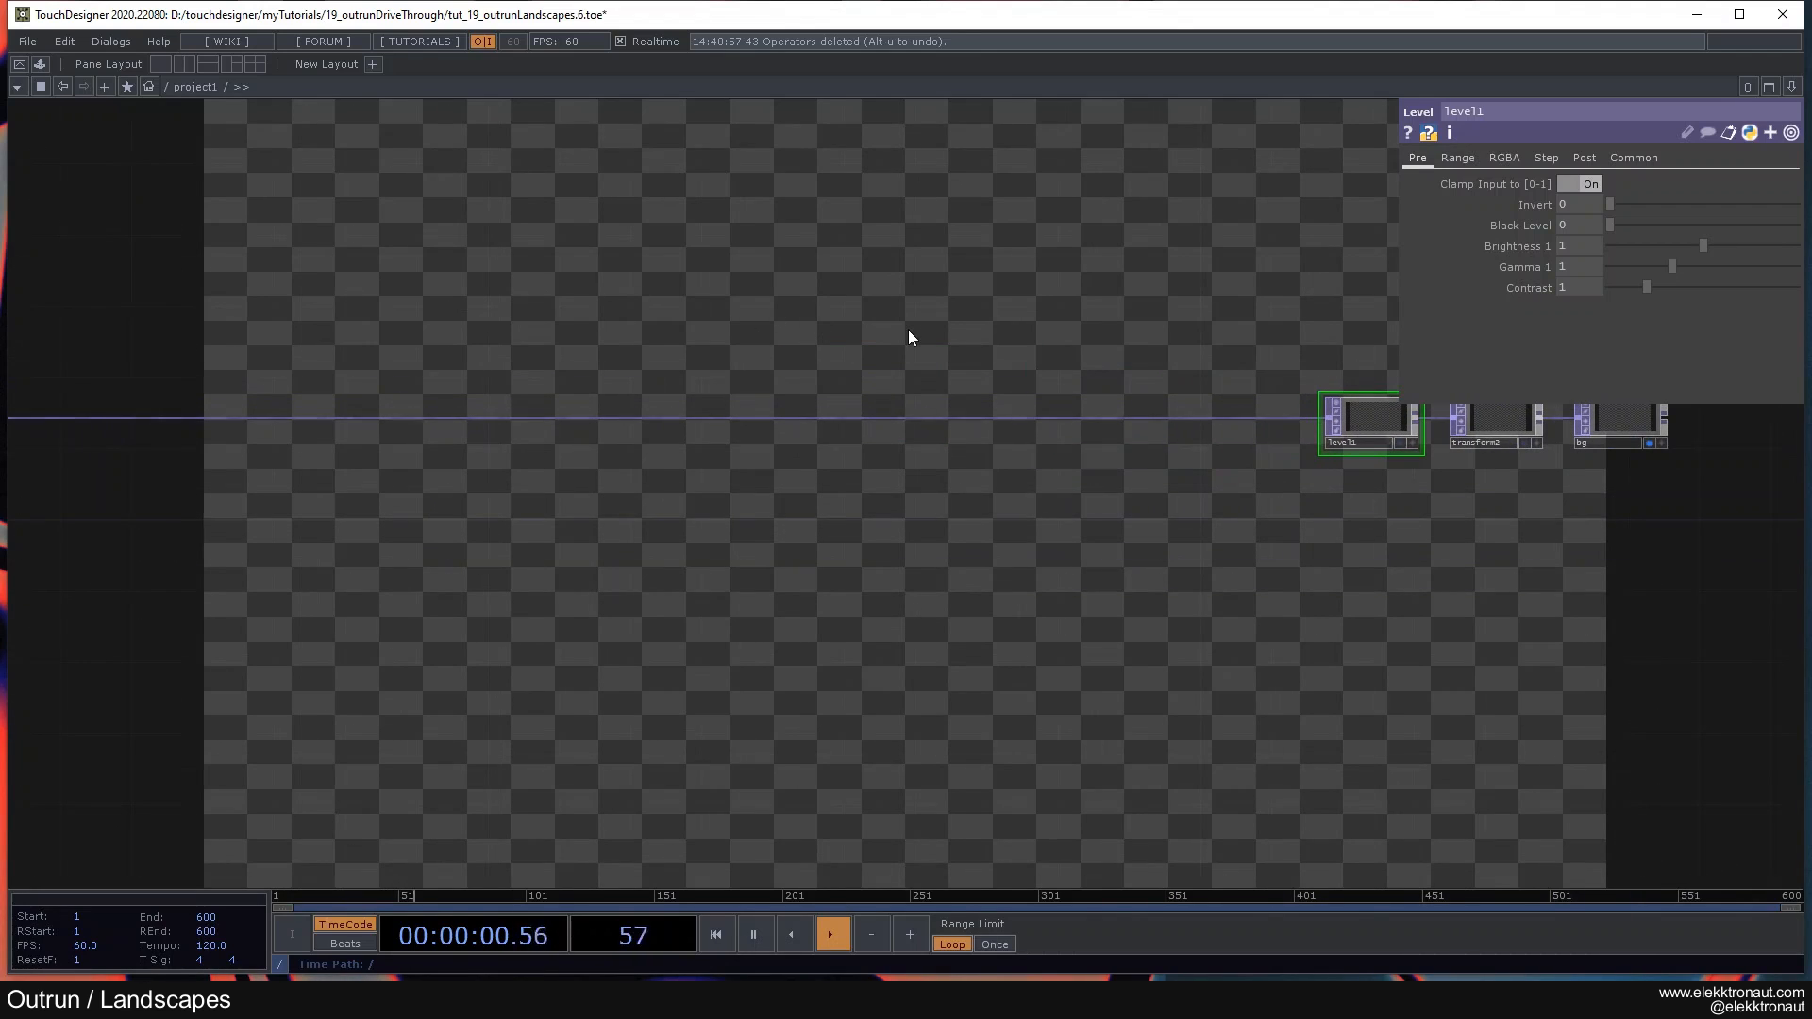
pyautogui.moveTo(1060, 324); pyautogui.dragTo(627, 281)
pyautogui.click(1065, 373)
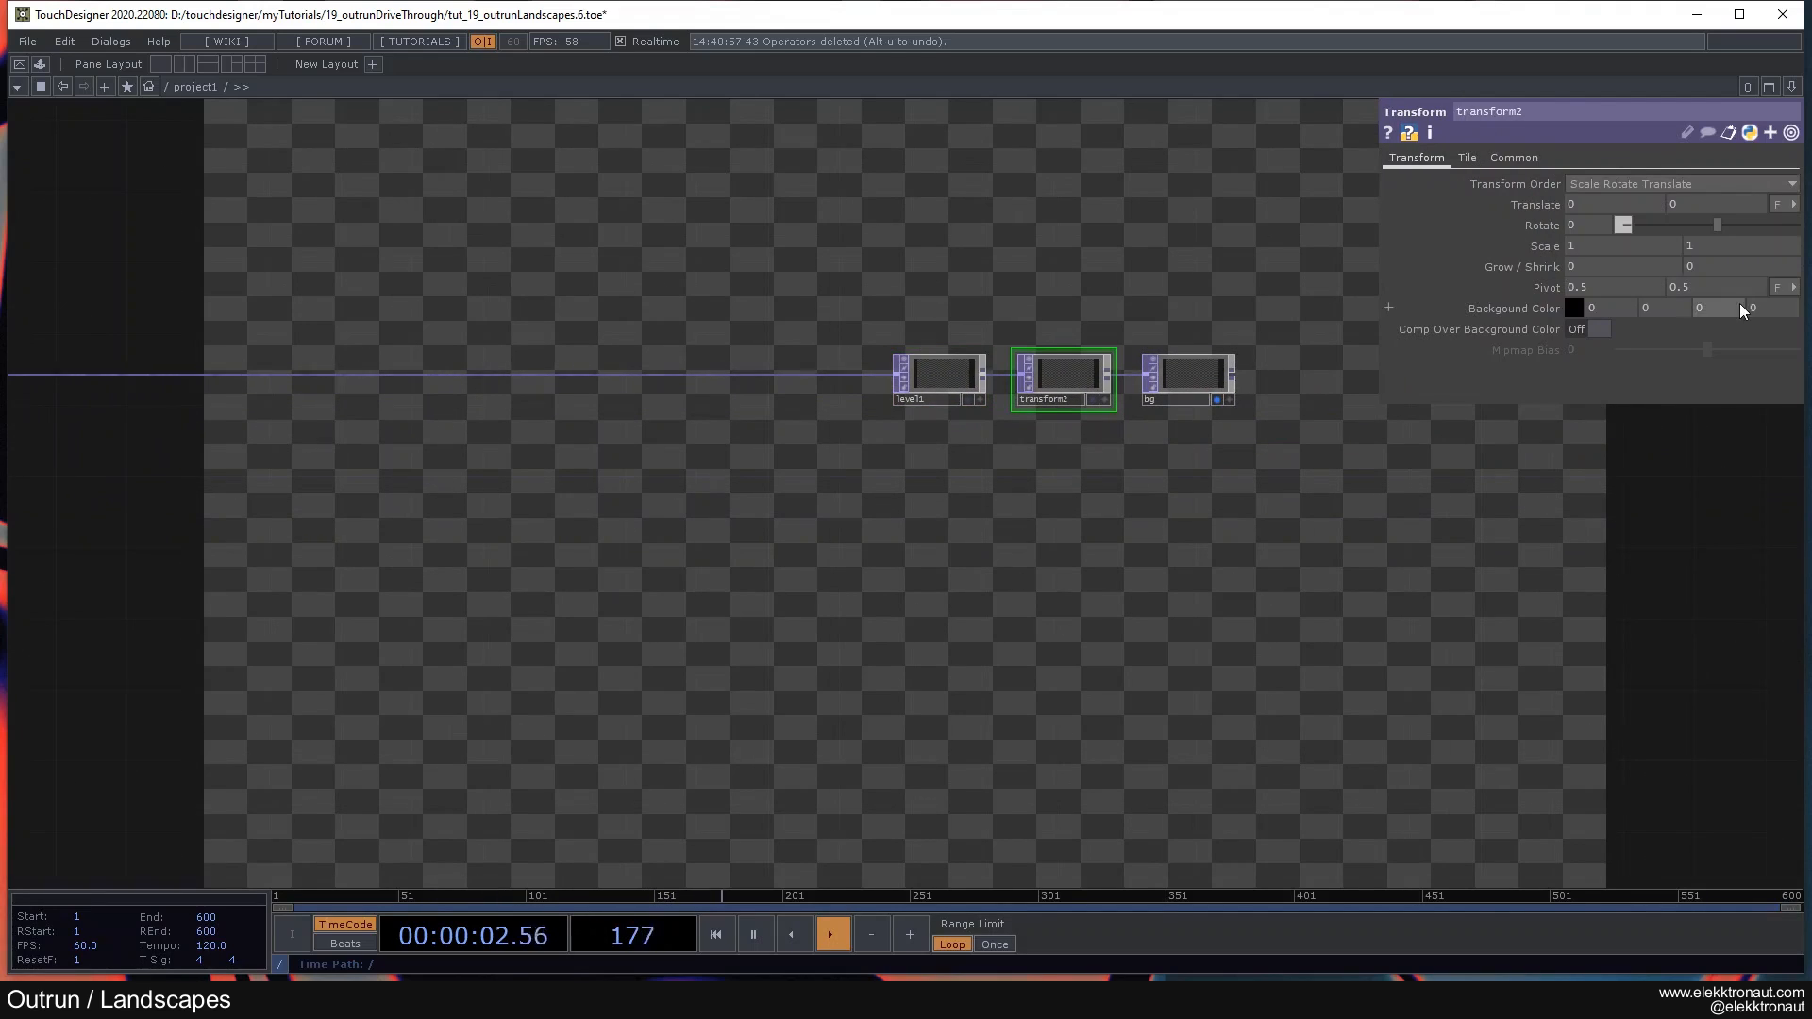
pyautogui.click(1763, 307)
pyautogui.write('1')
pyautogui.press('Return')
pyautogui.click(1582, 328)
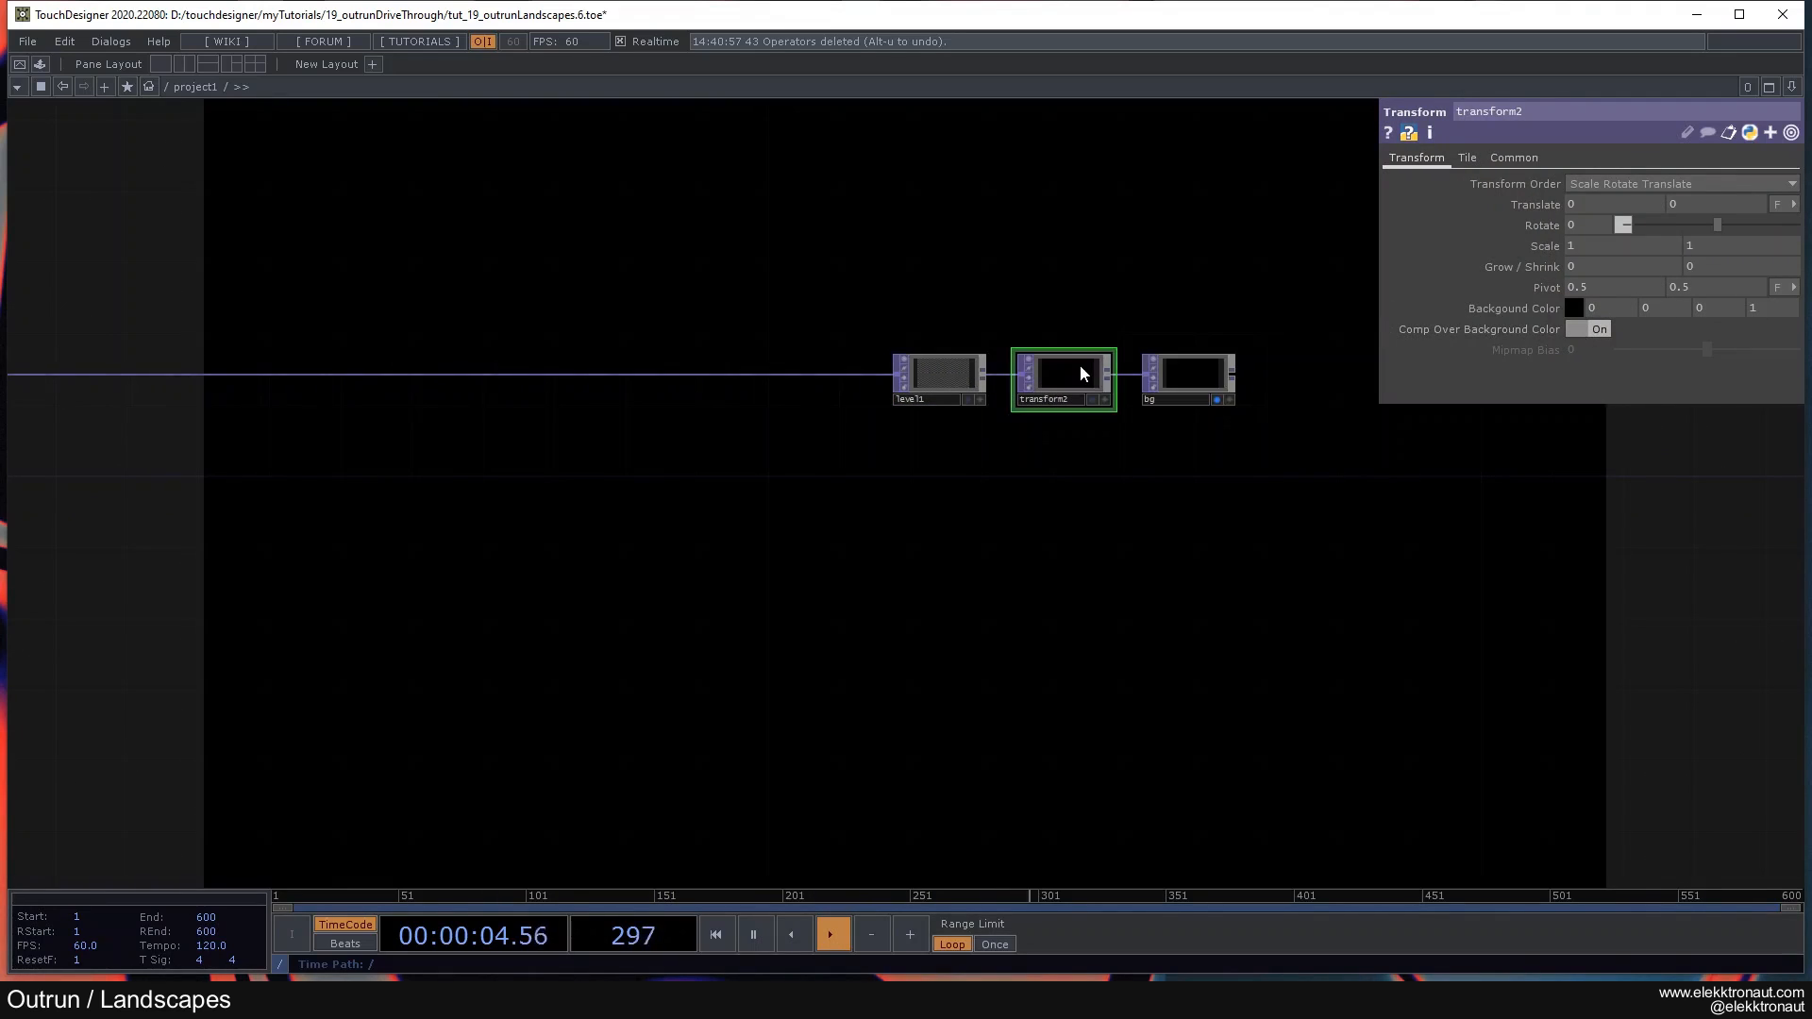
pyautogui.click(1191, 378)
pyautogui.moveTo(980, 293); pyautogui.dragTo(1187, 317)
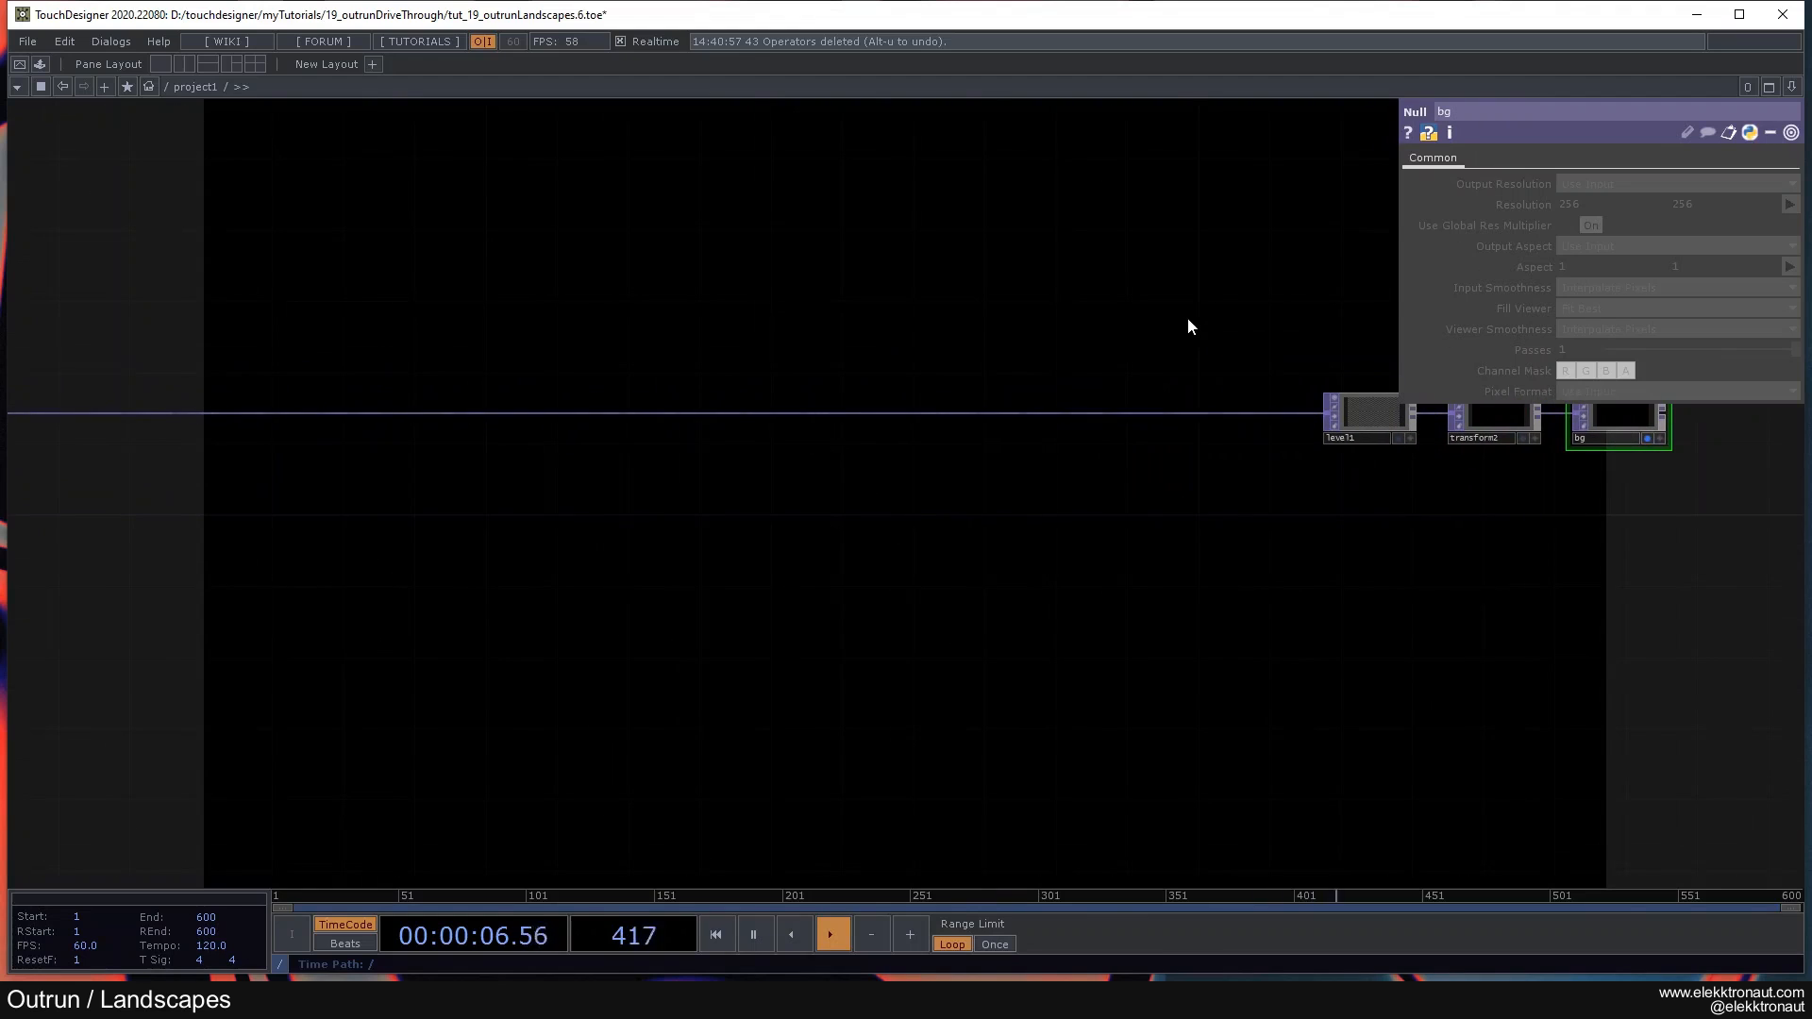
# Step: Add a Null COMP beside cam1 and shrink its node to a smaller size
pyautogui.scroll(-2, 1188, 319)
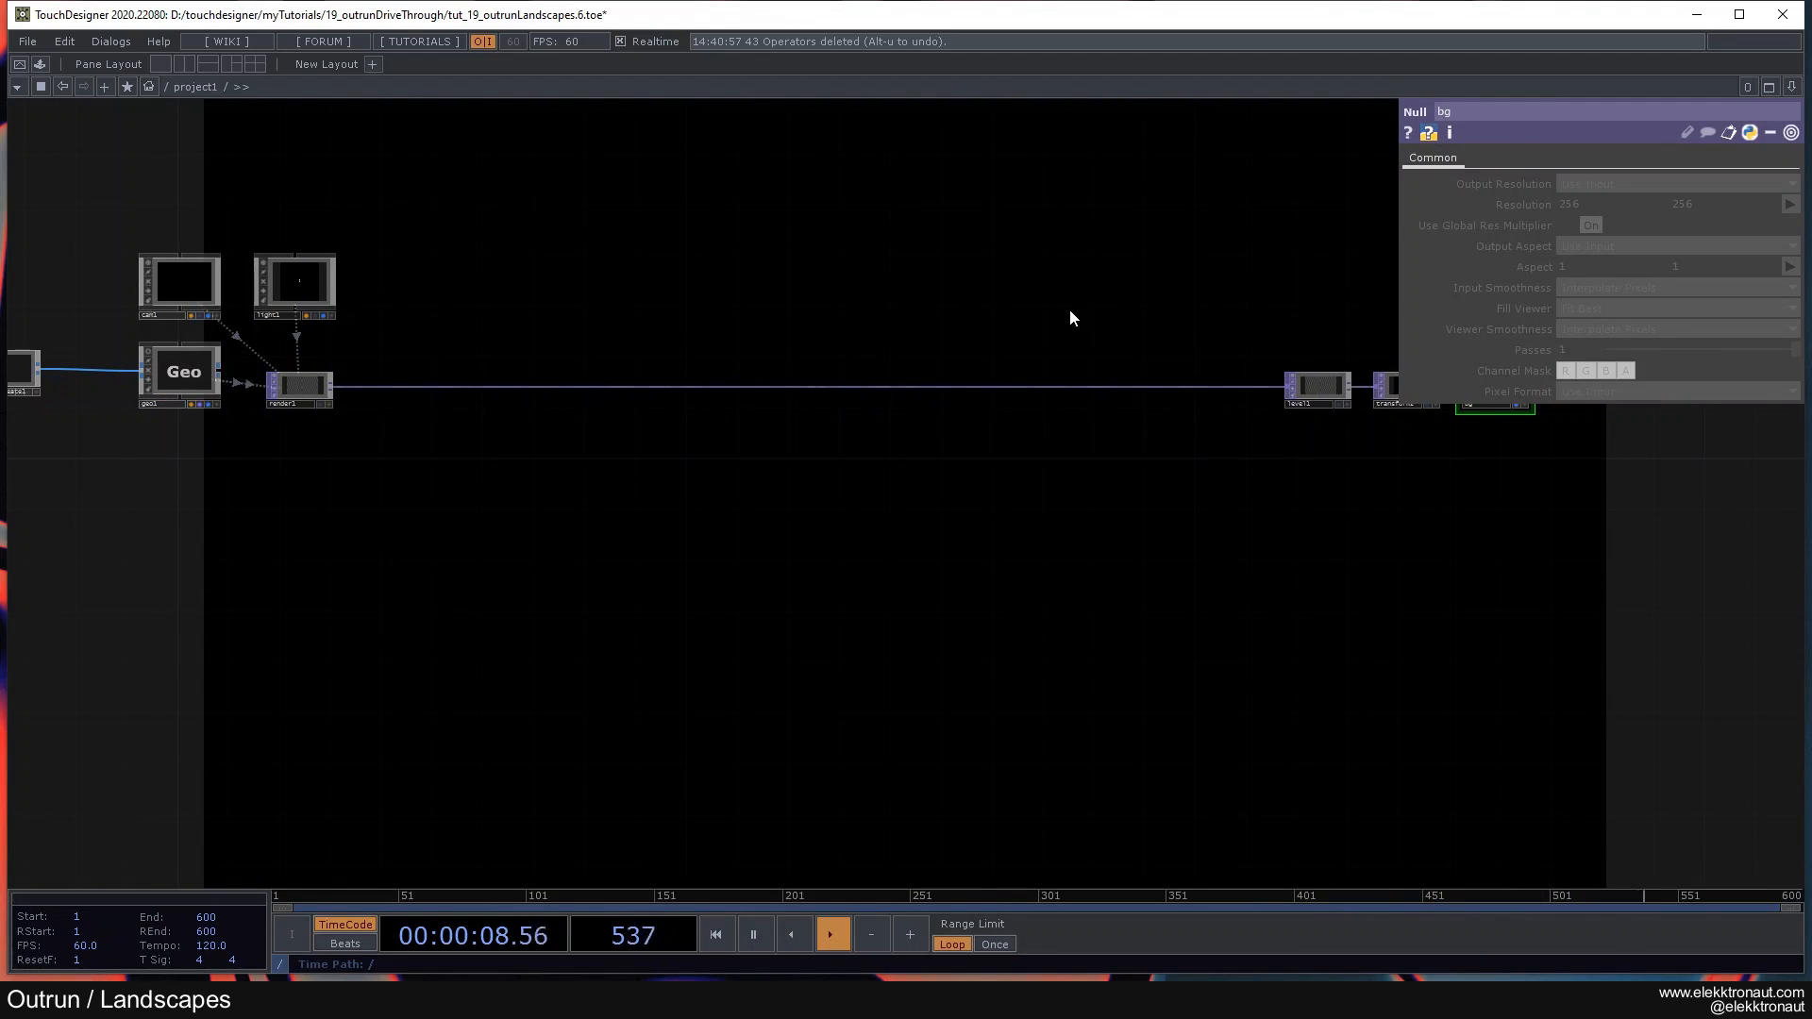
pyautogui.moveTo(793, 320); pyautogui.dragTo(1205, 363)
pyautogui.scroll(2, 566, 382)
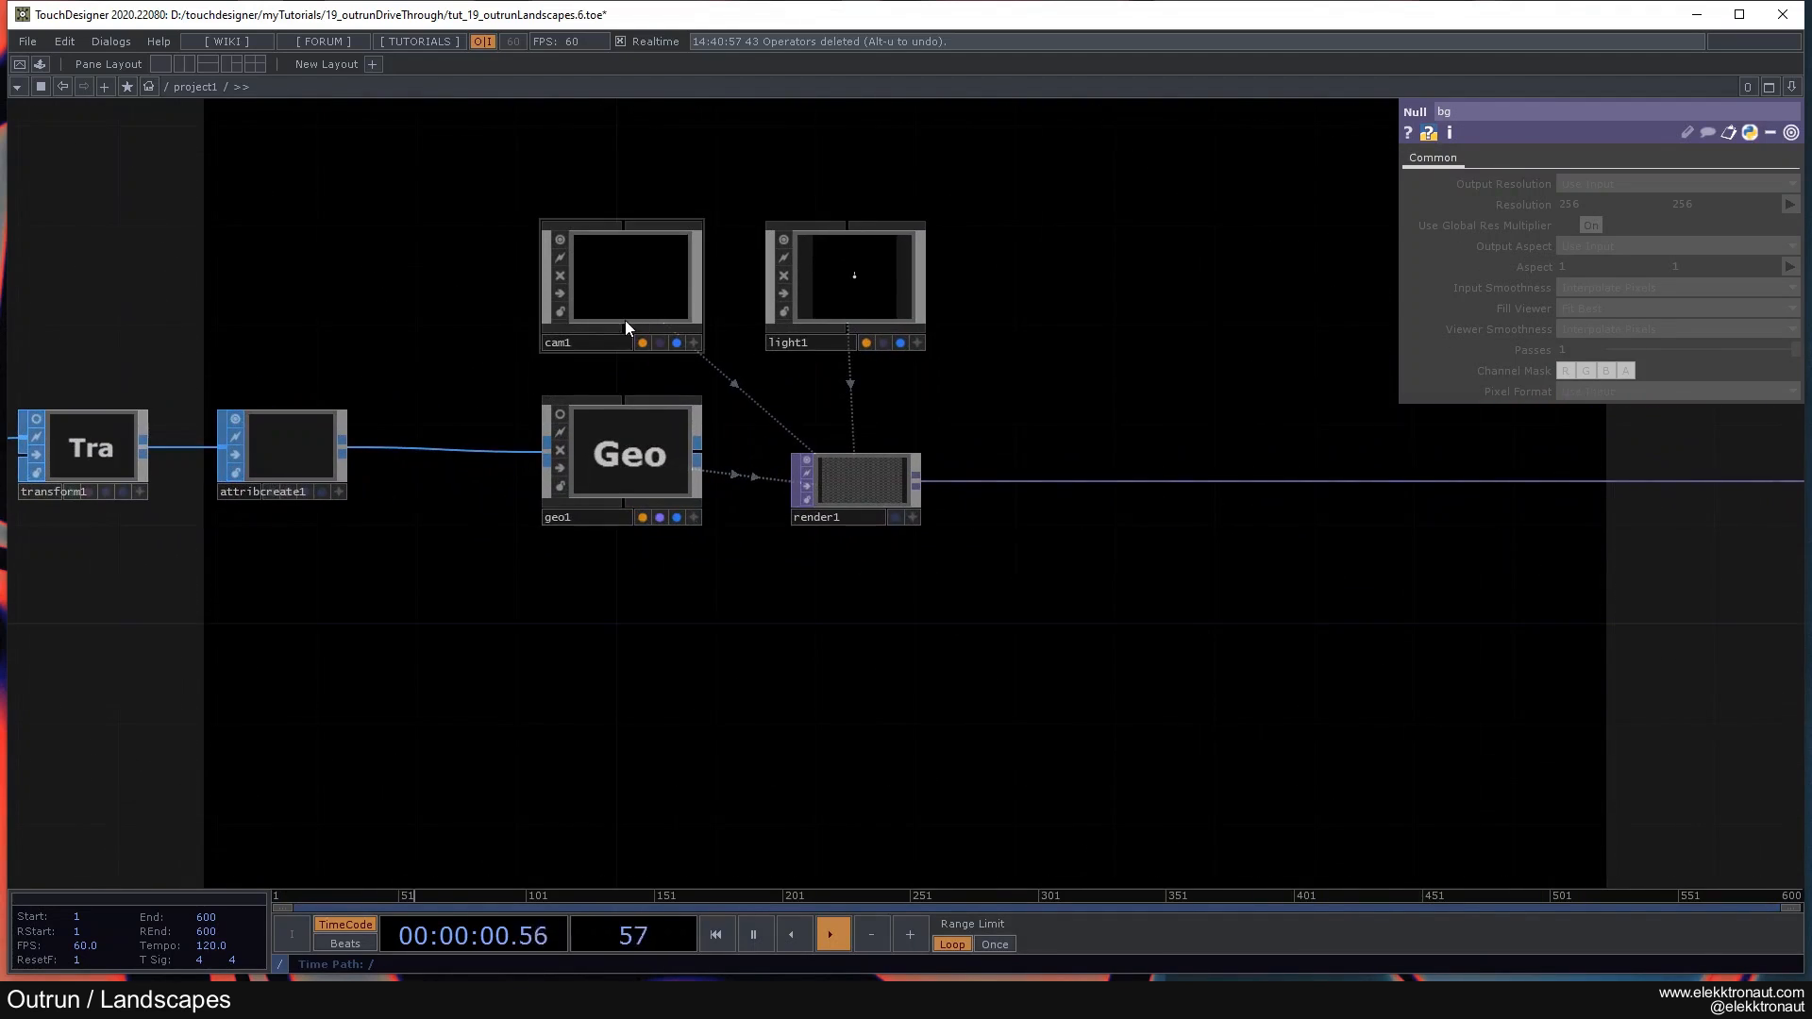
pyautogui.moveTo(366, 279); pyautogui.dragTo(579, 303)
pyautogui.press('Tab')
pyautogui.write('nu')
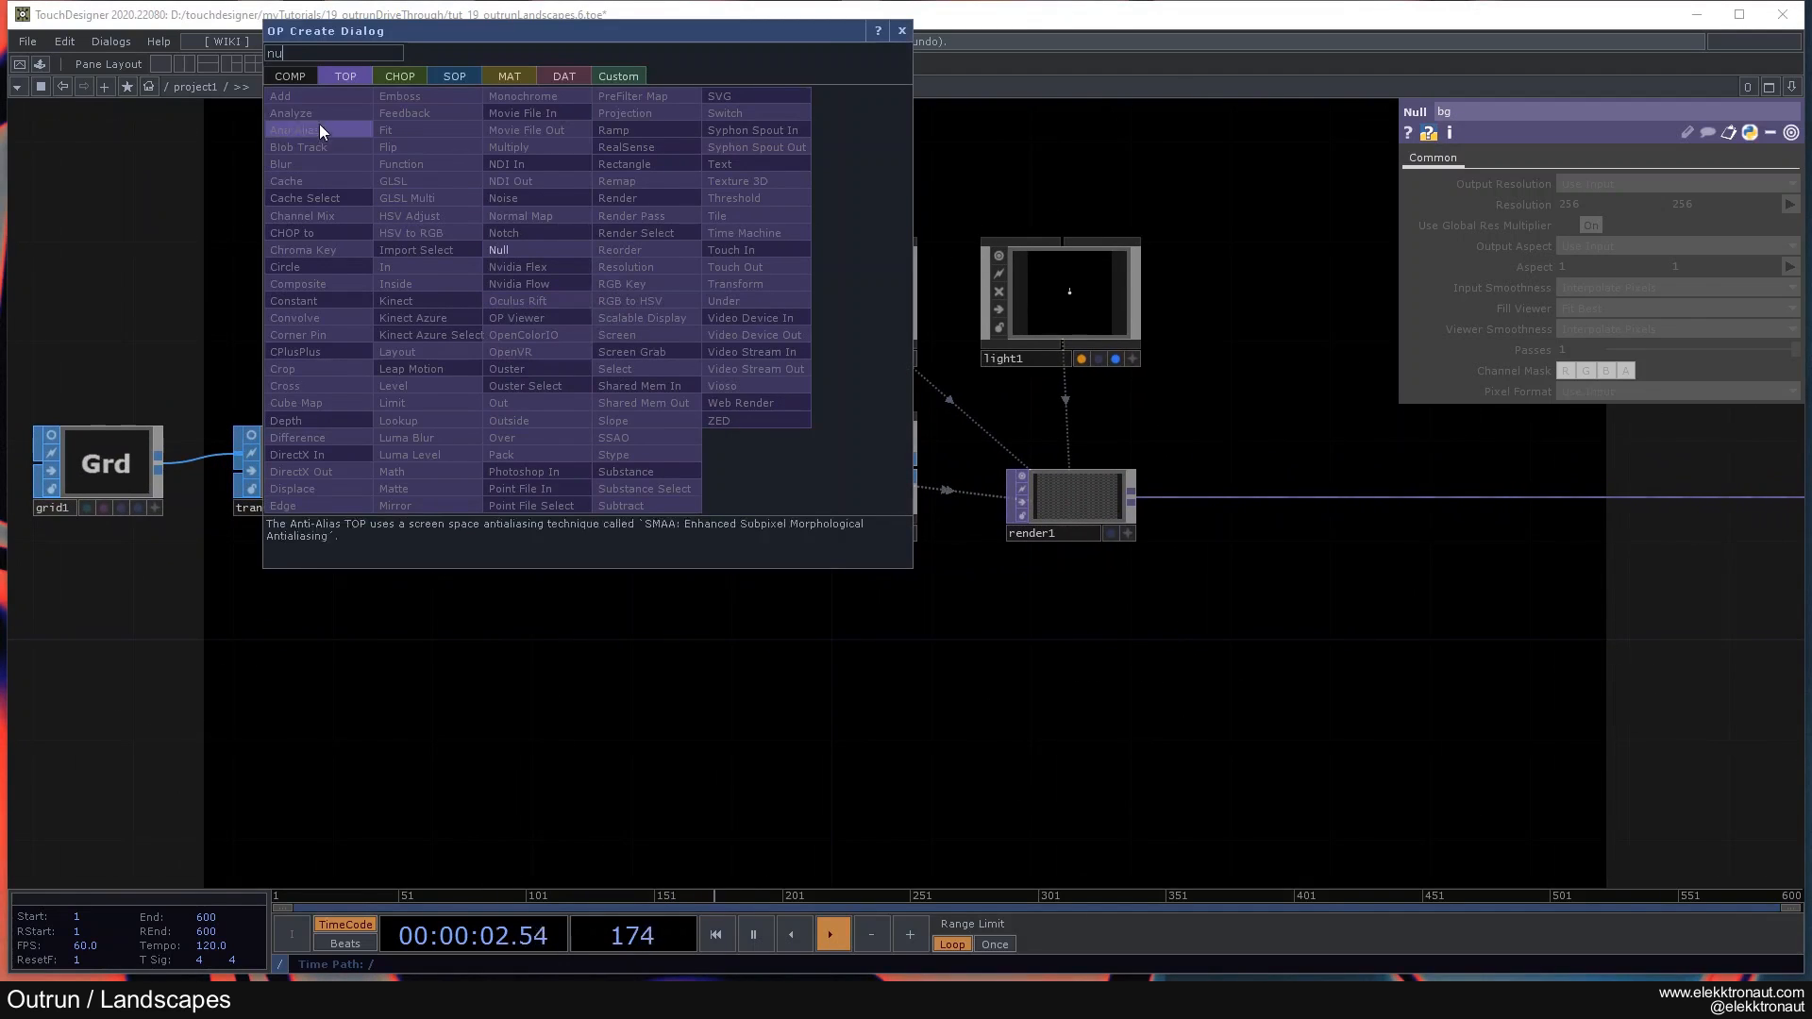
pyautogui.click(290, 77)
pyautogui.click(319, 268)
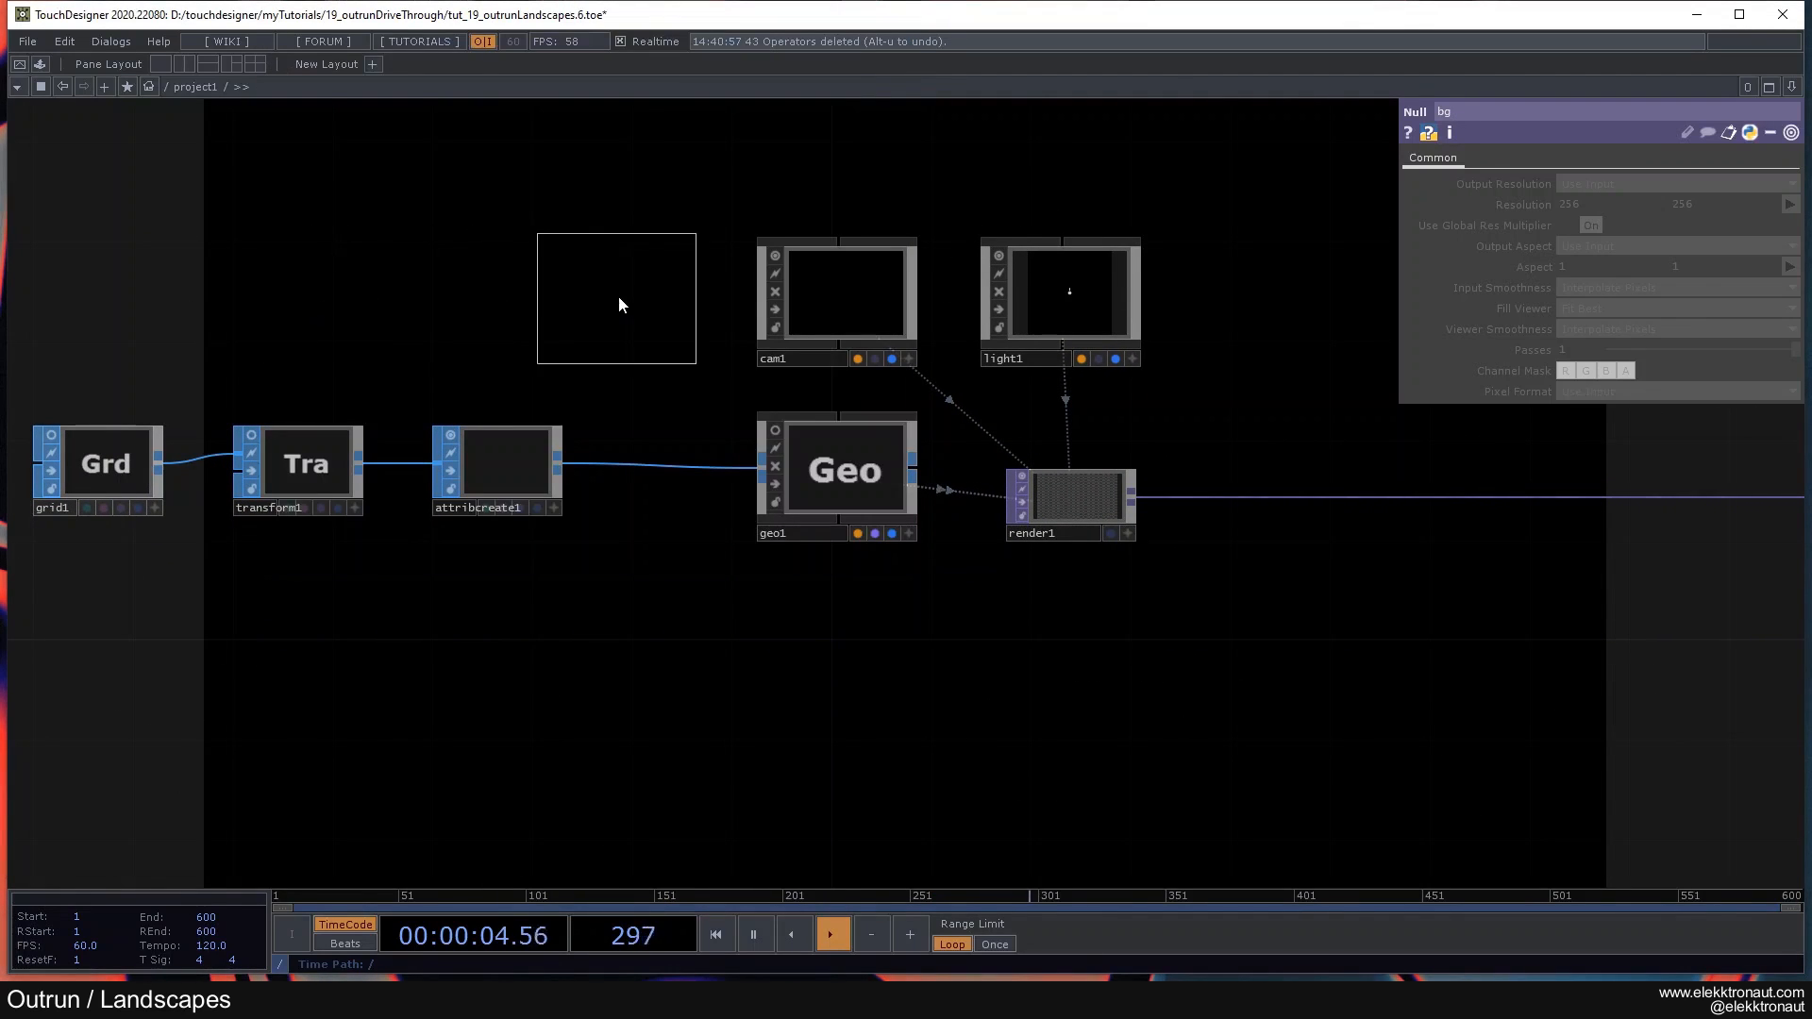
pyautogui.click(643, 308)
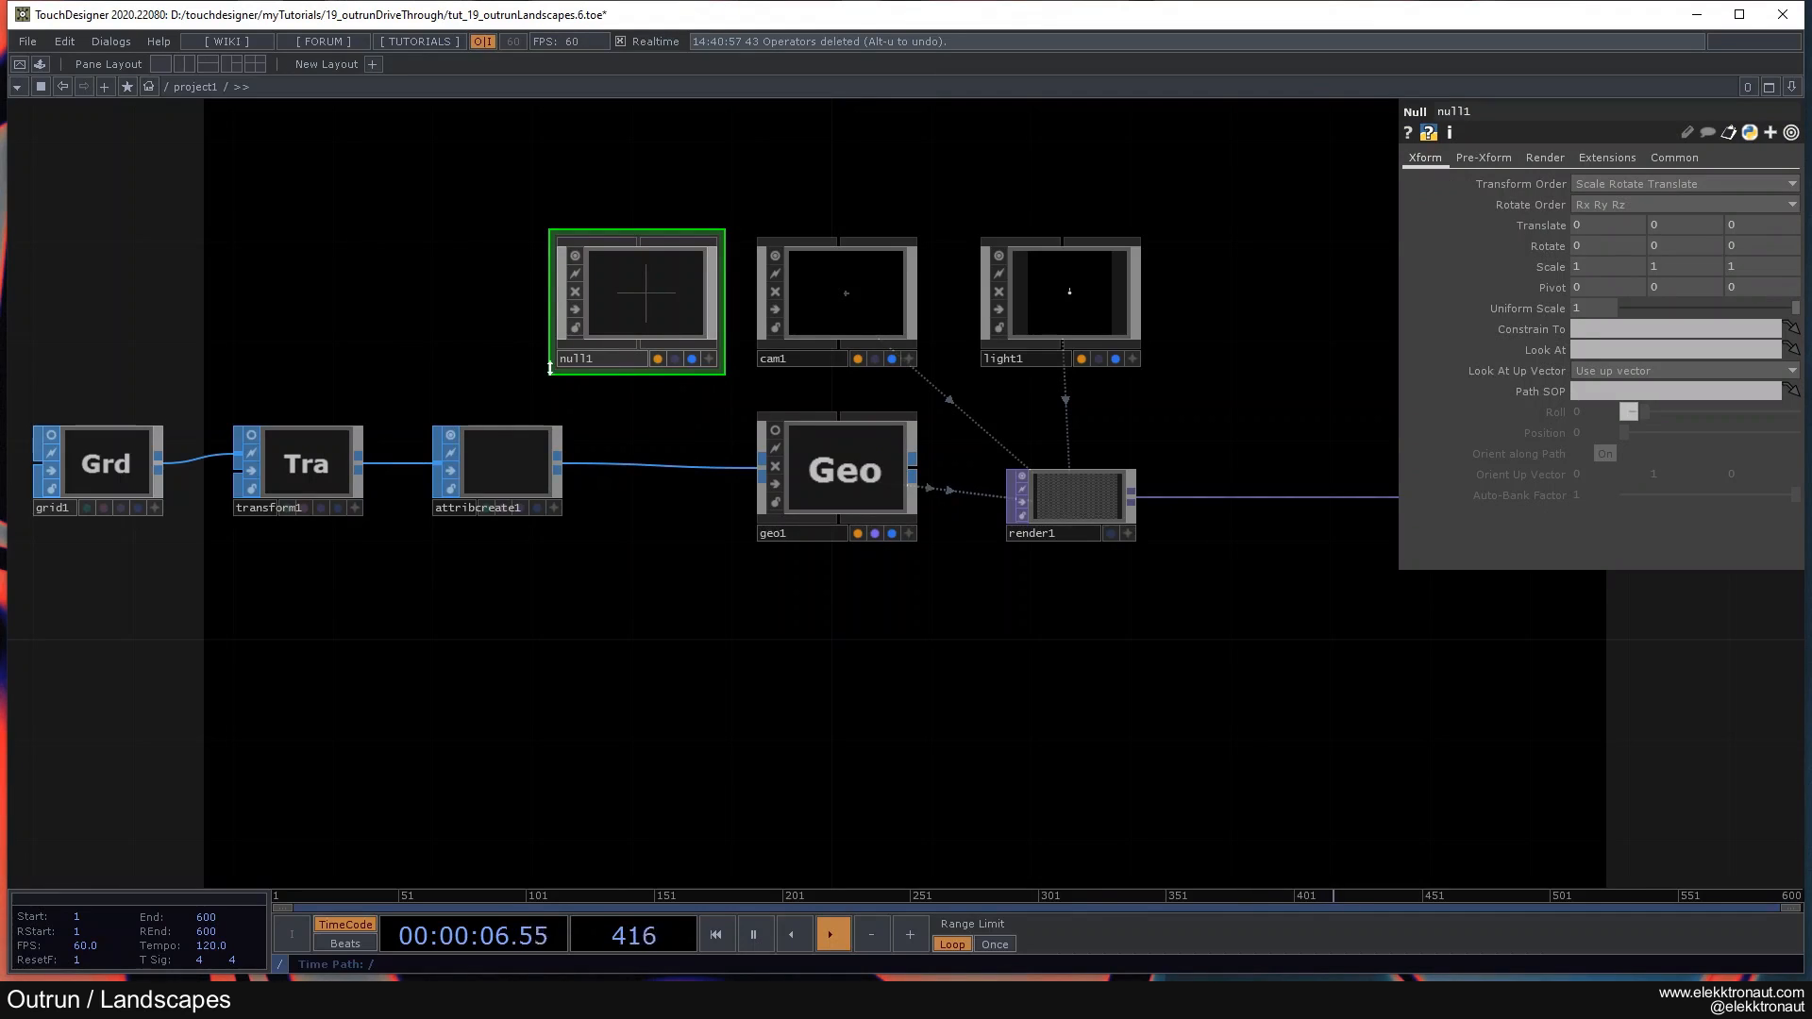
pyautogui.moveTo(552, 368); pyautogui.dragTo(449, 365)
# Step: Make cam1 look at null1 and raise the camera to a Y translate of 0.8
pyautogui.click(670, 324)
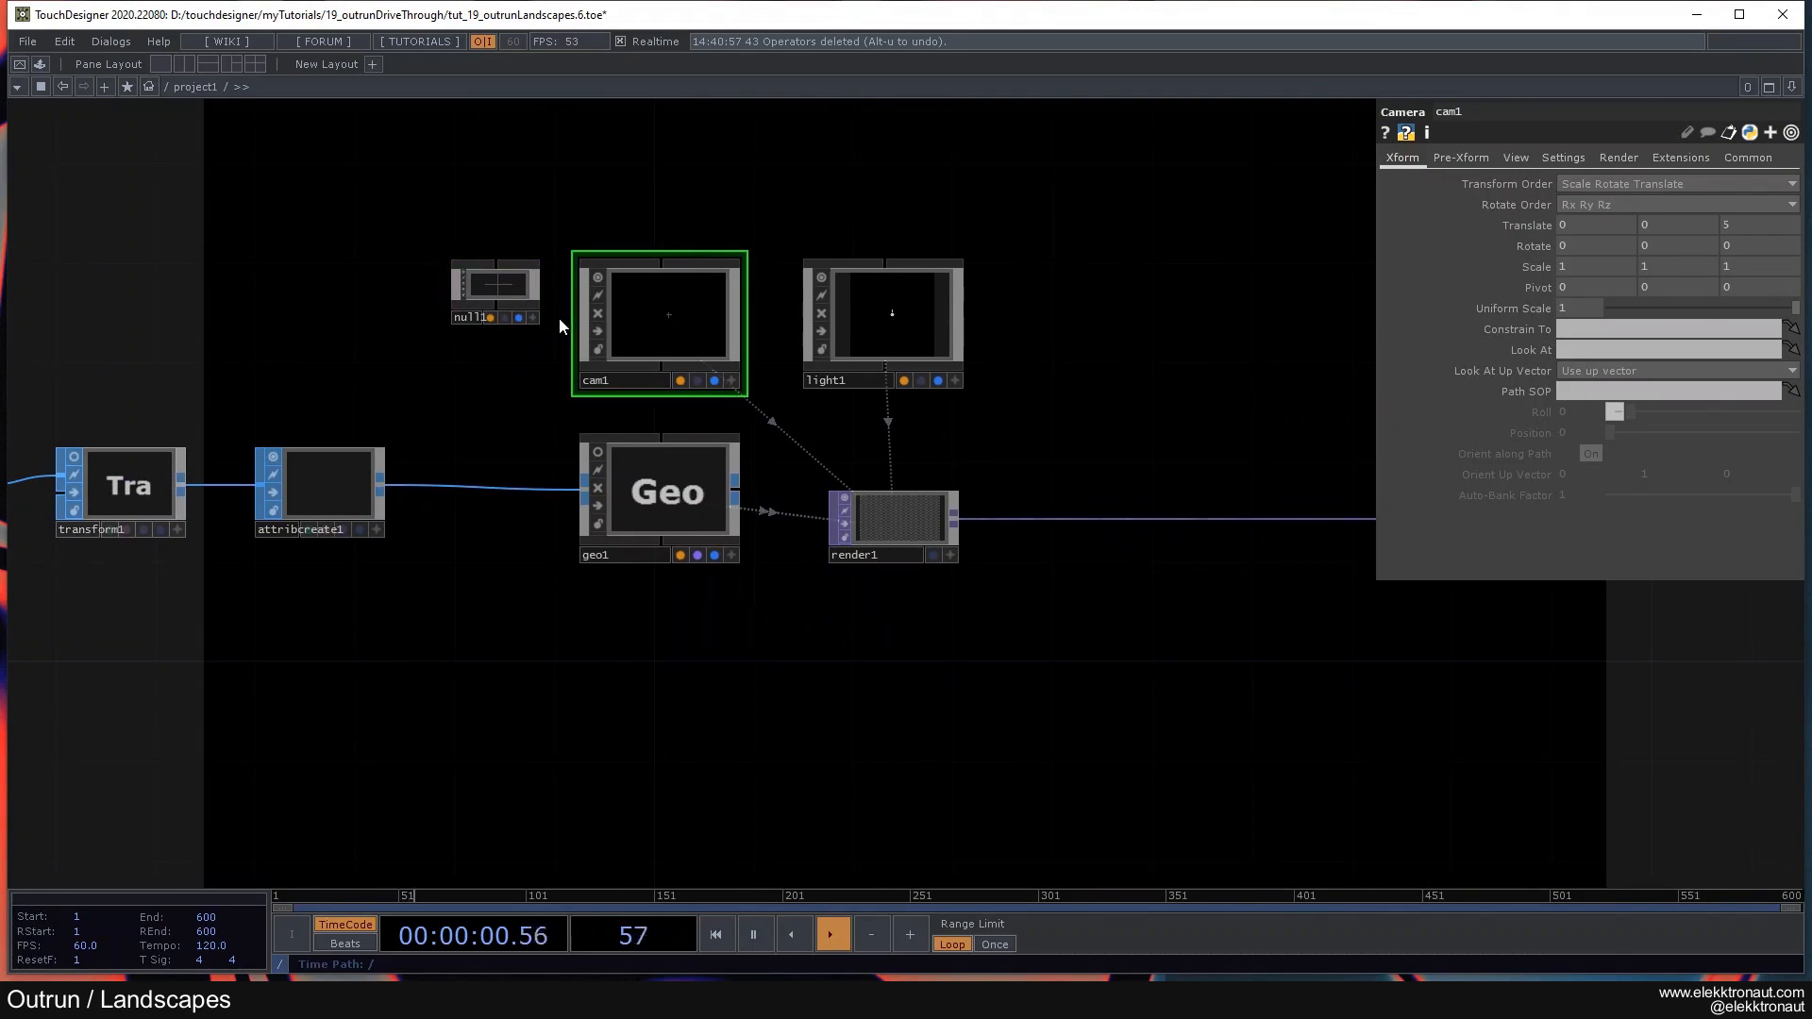
pyautogui.moveTo(508, 291); pyautogui.dragTo(1608, 351)
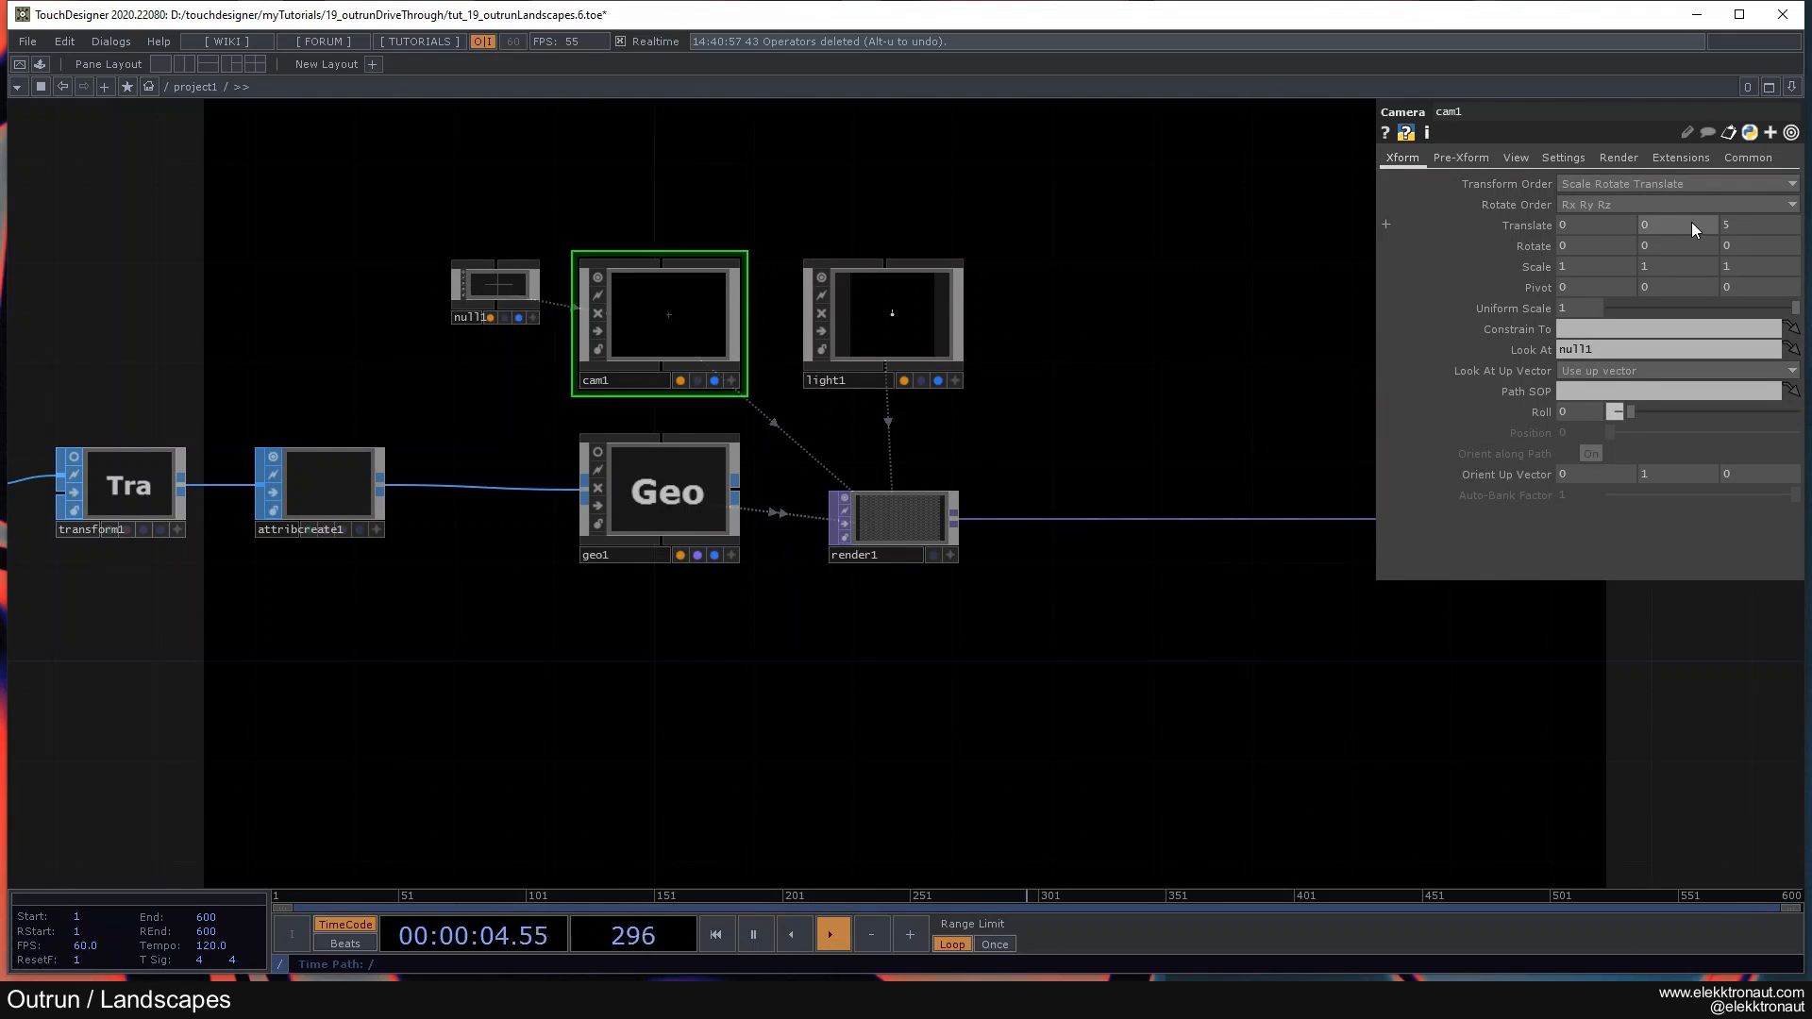
pyautogui.moveTo(1652, 227); pyautogui.dragTo(1689, 205, button='middle')
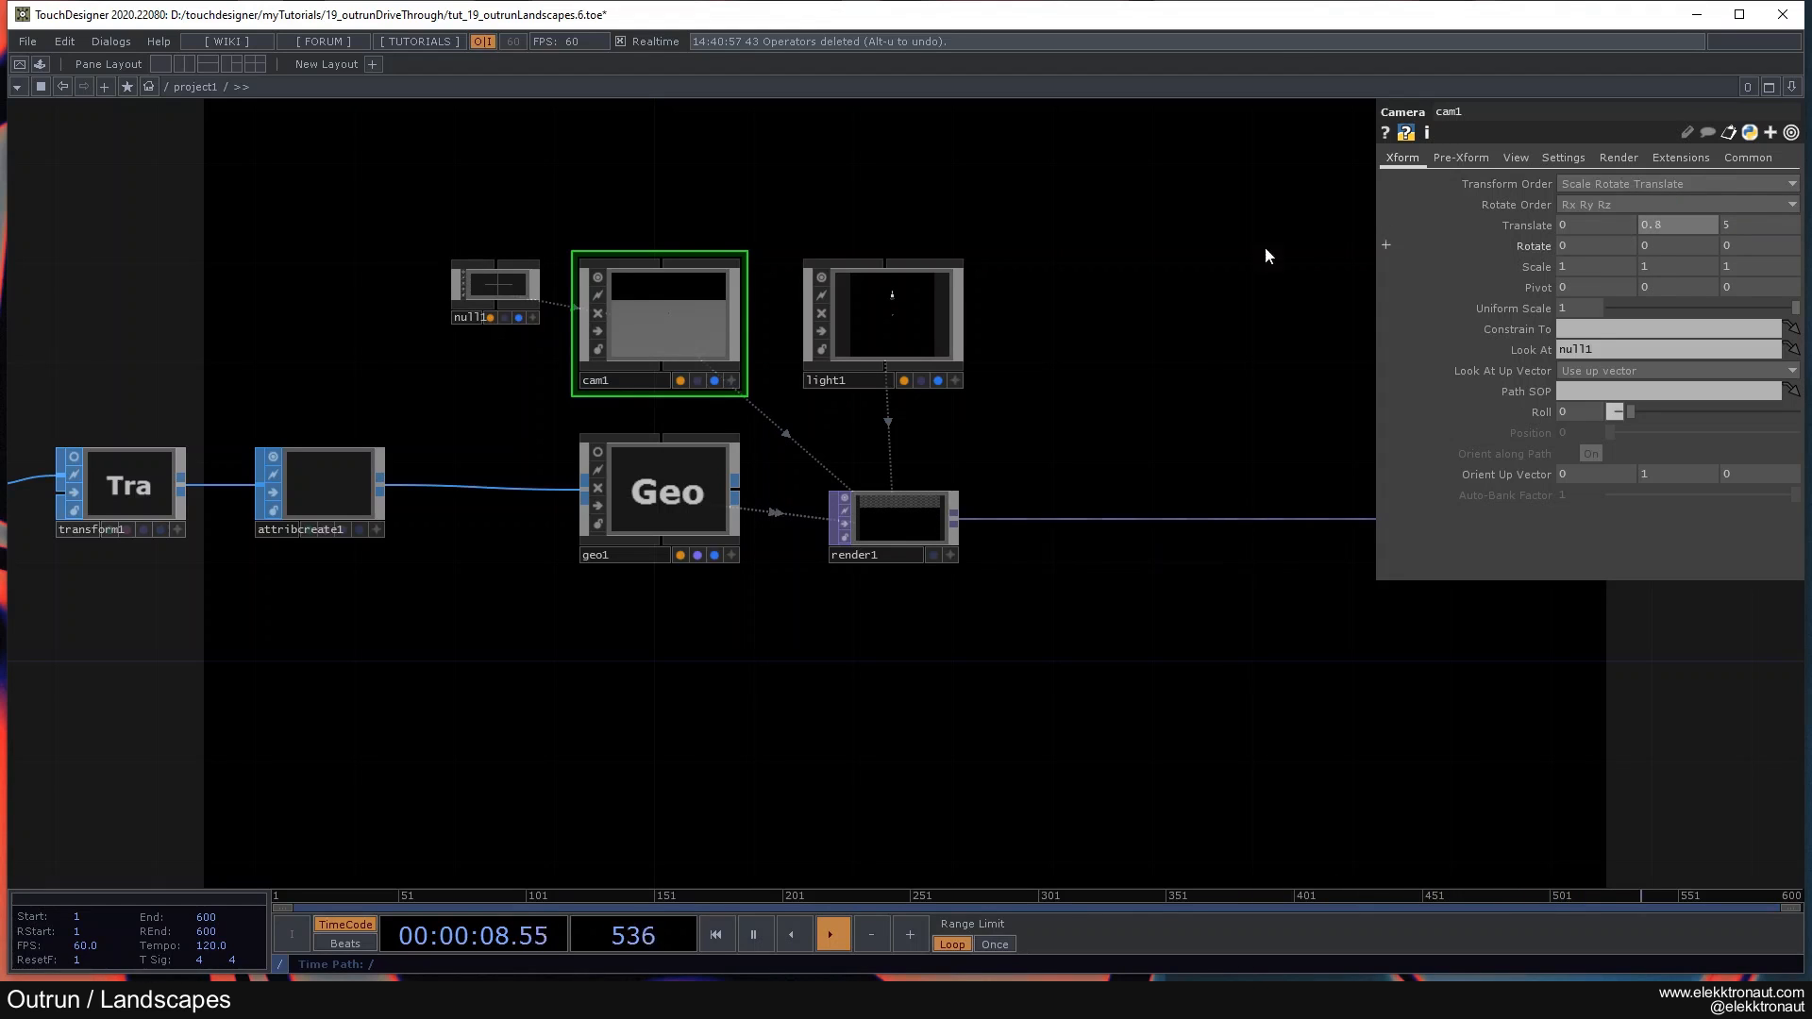
pyautogui.scroll(5, 642, 283)
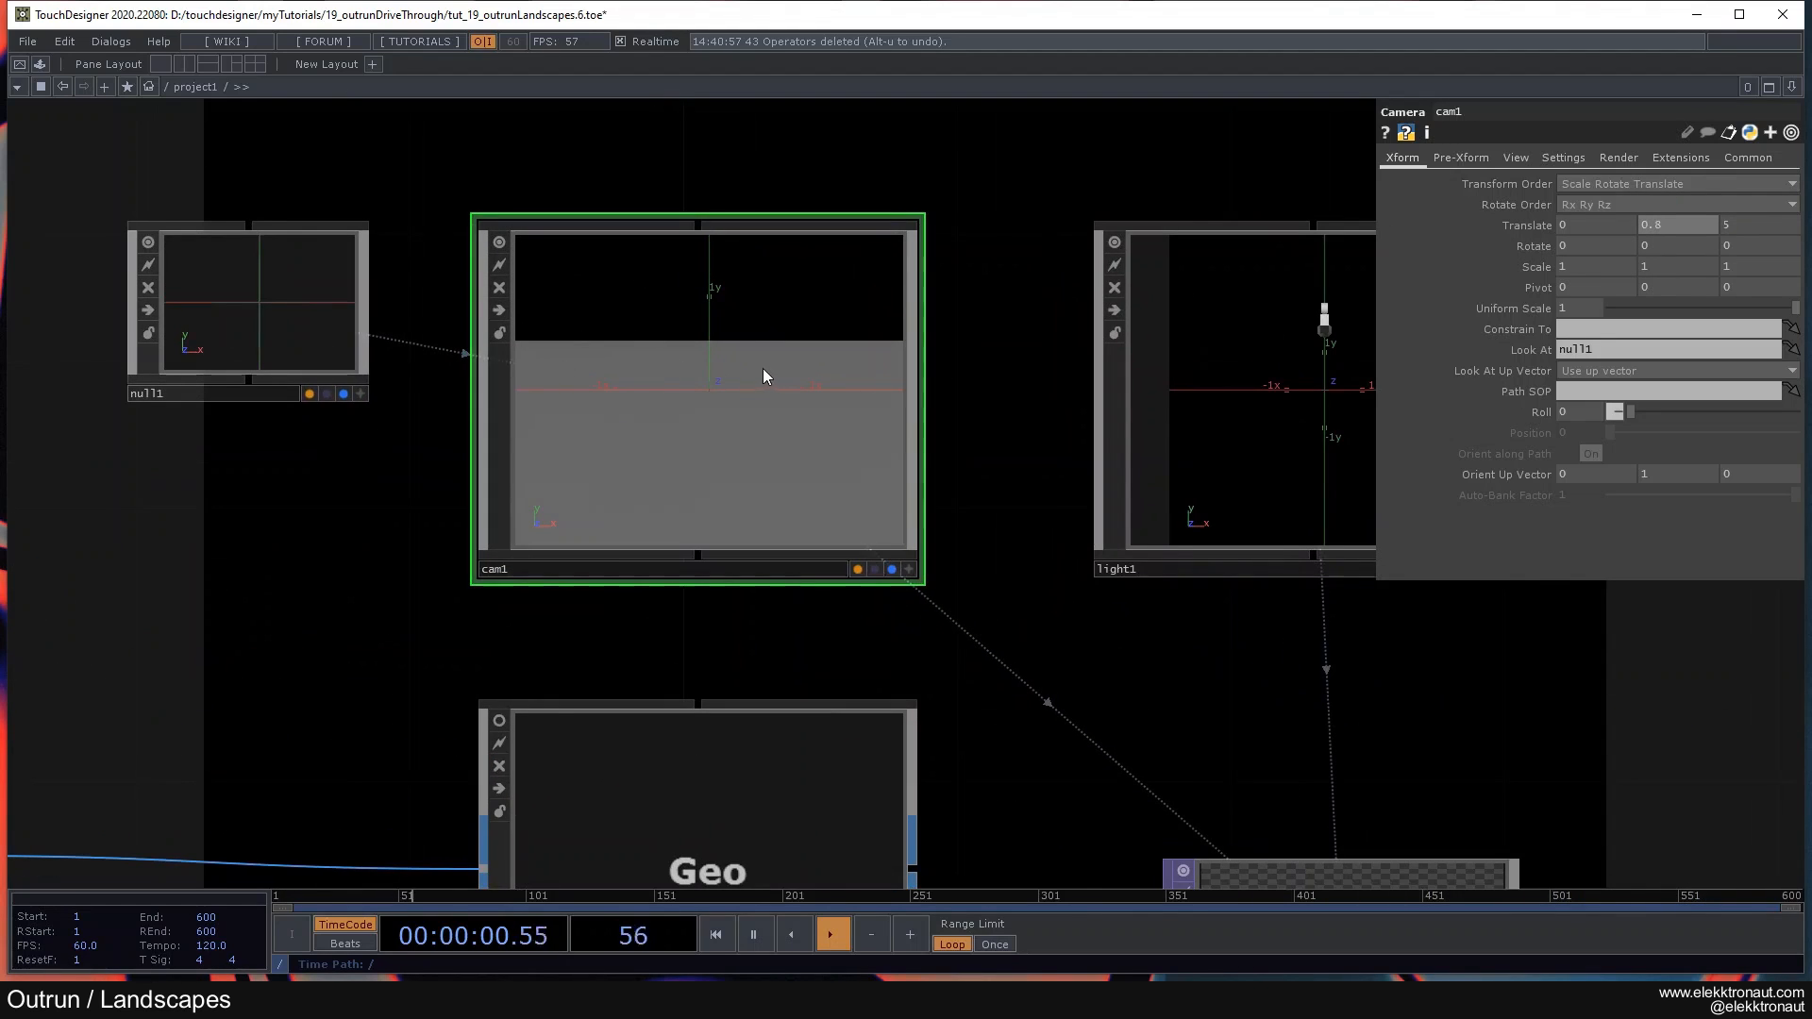
pyautogui.scroll(-5, 765, 368)
# Step: Reposition light1 interactively in its viewer so it shines on the grid from about 29.4, 9.7, -9.6
pyautogui.click(848, 340)
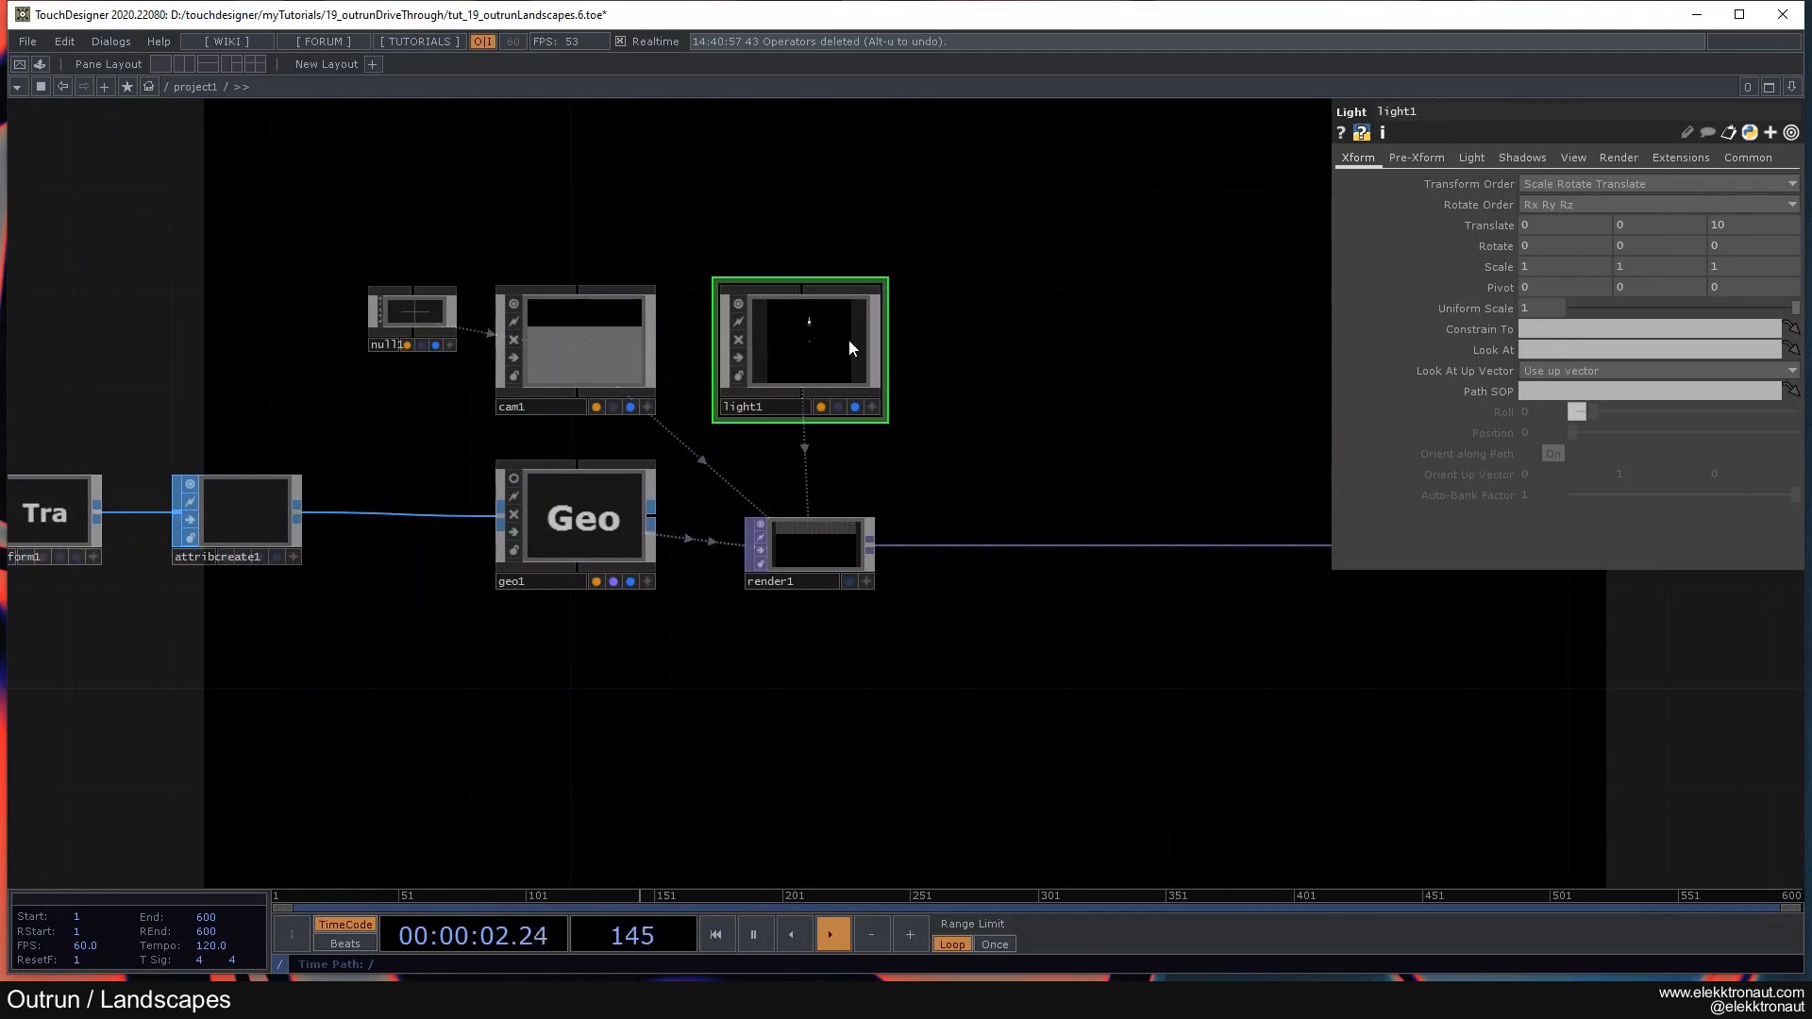
pyautogui.click(872, 407)
pyautogui.moveTo(791, 364); pyautogui.dragTo(814, 380)
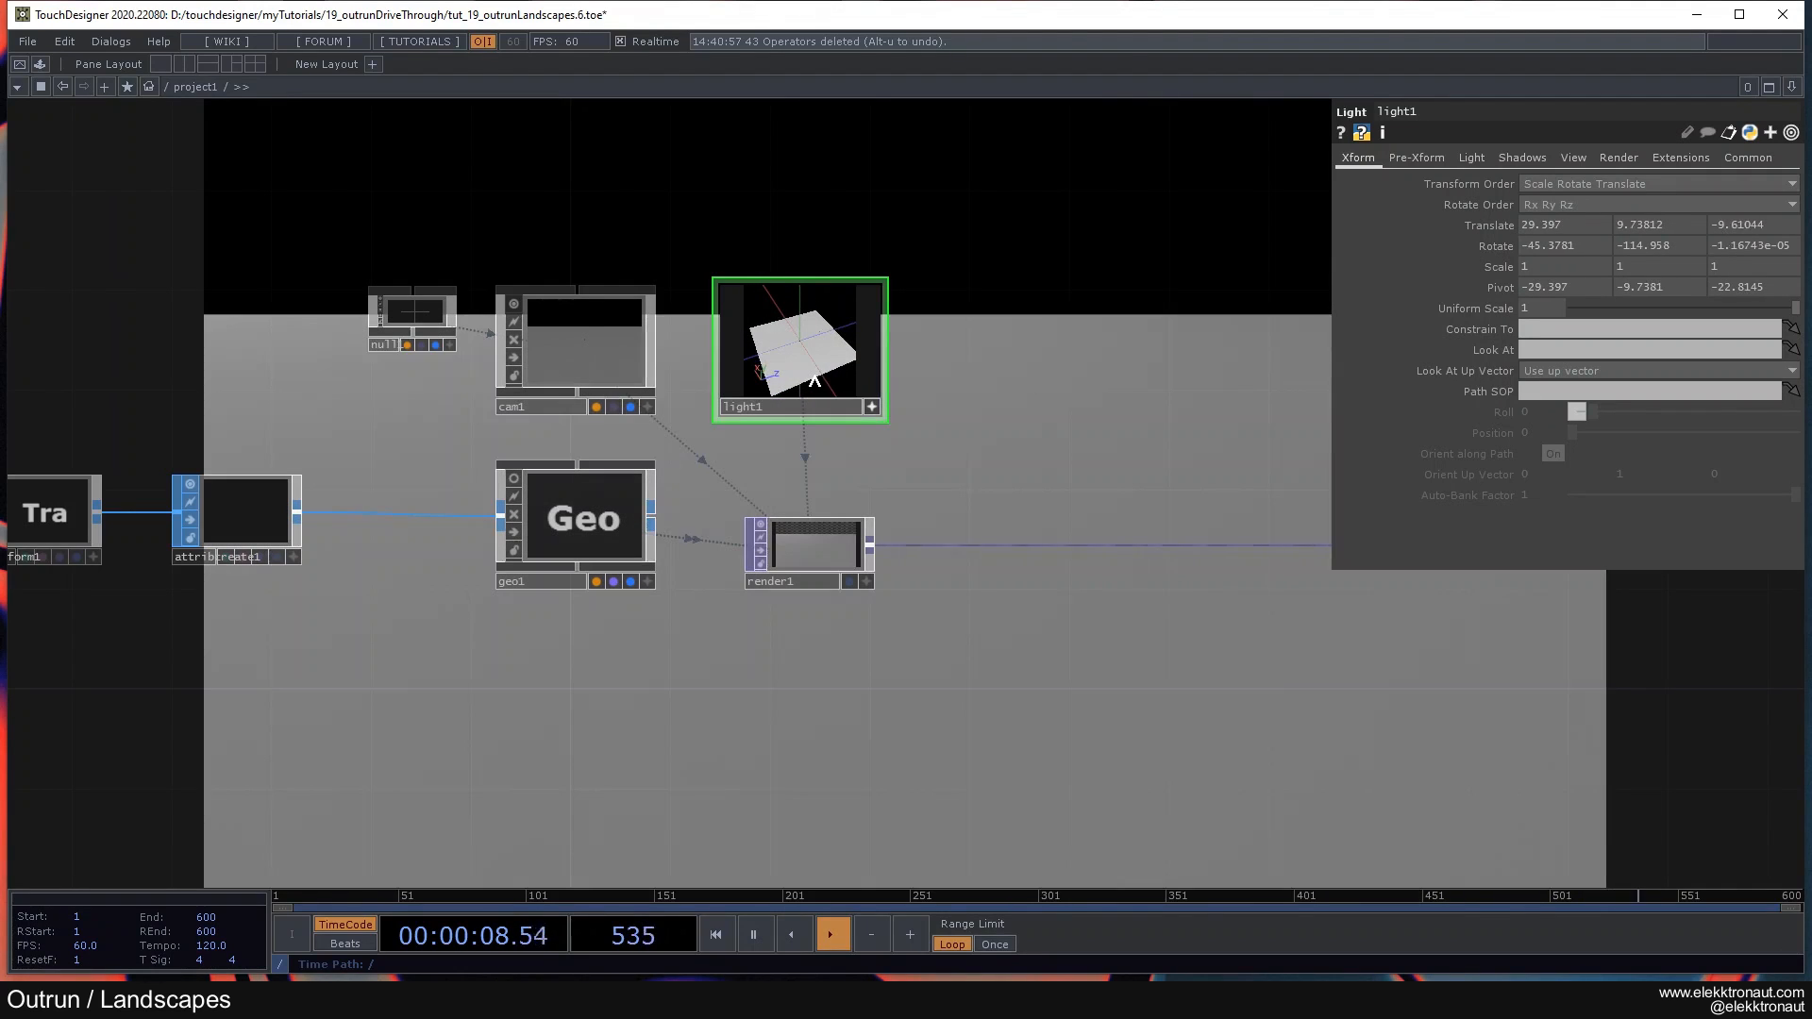
pyautogui.click(872, 409)
# Step: Turn off the node viewers of light1, cam1 and null1
pyautogui.scroll(-3, 872, 408)
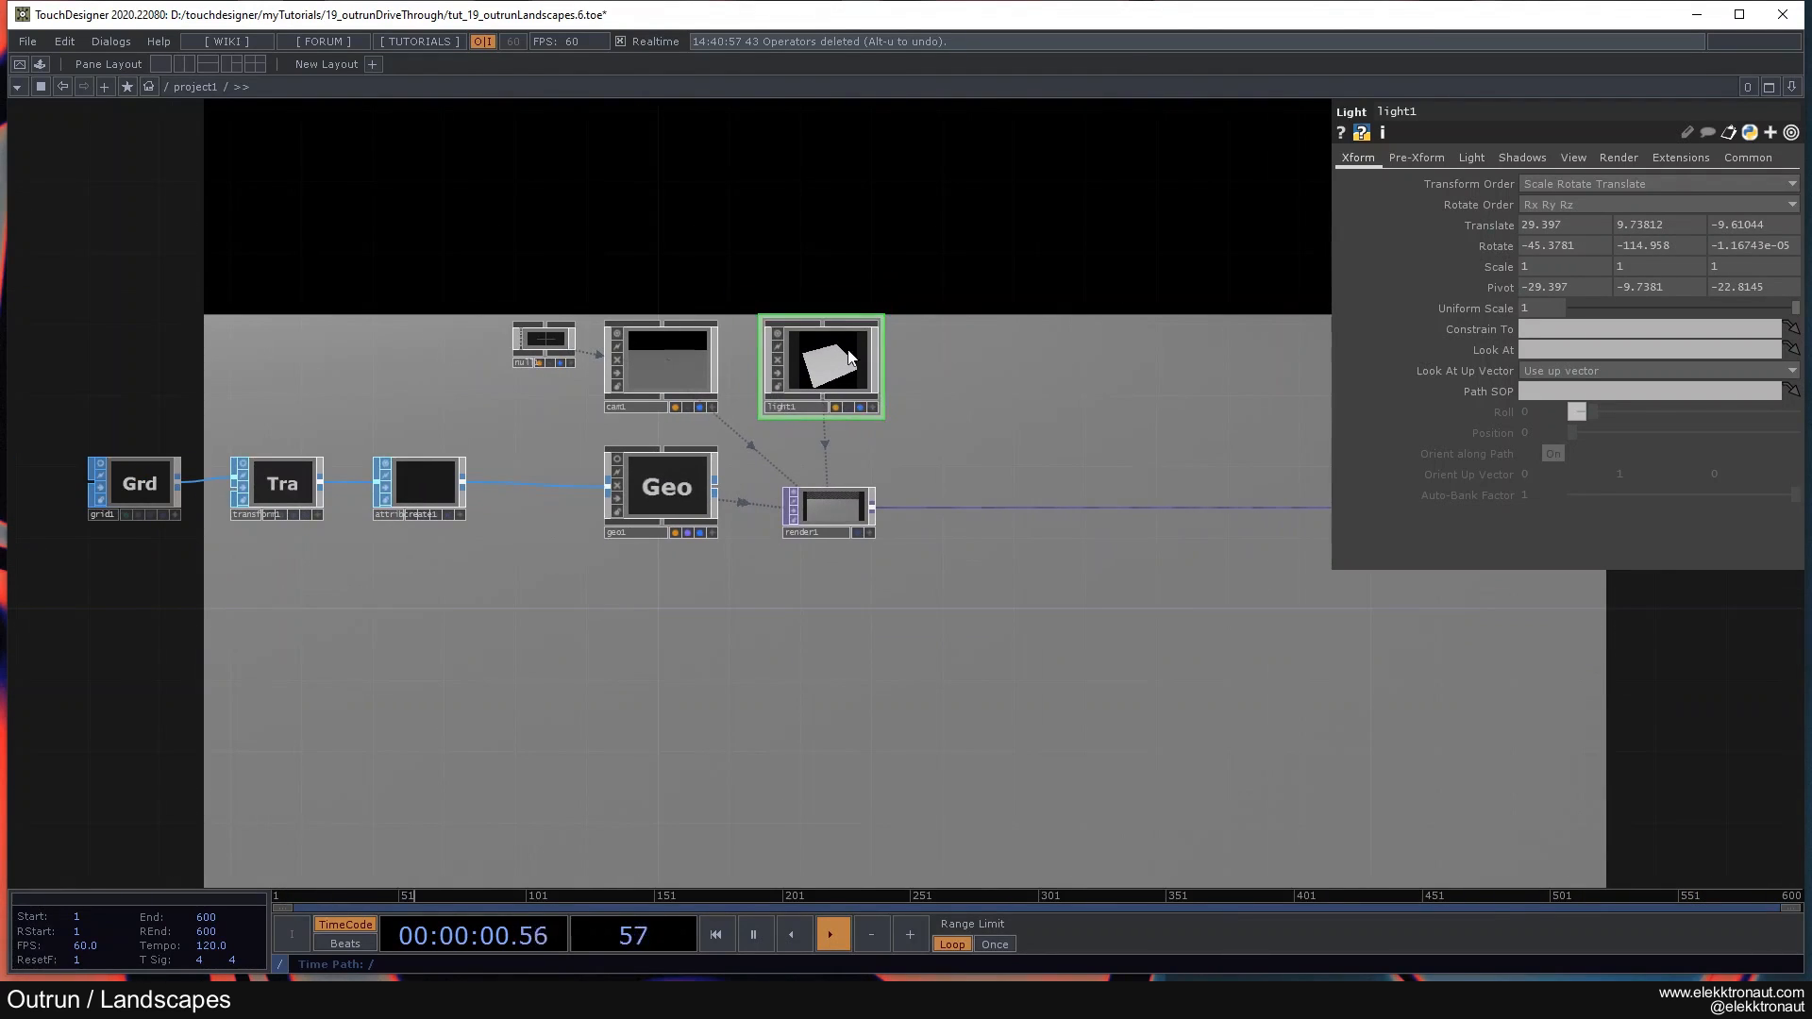
pyautogui.moveTo(607, 245); pyautogui.dragTo(507, 223)
pyautogui.scroll(2, 567, 265)
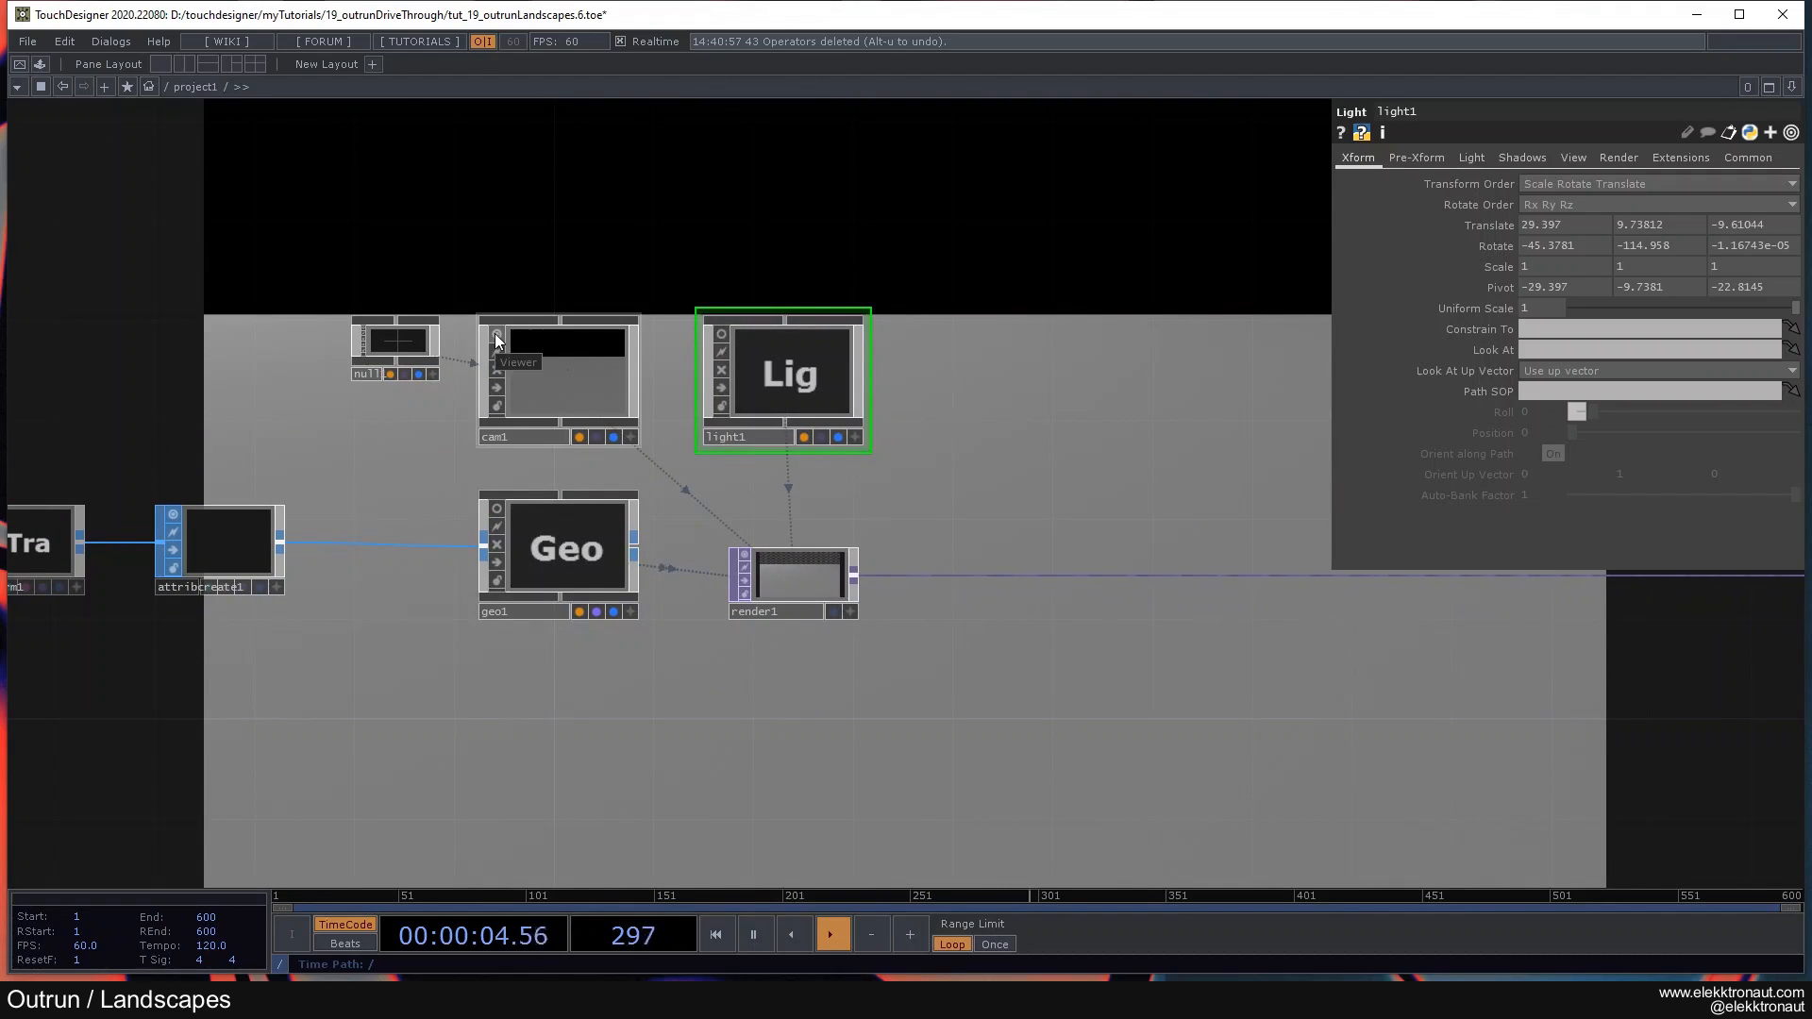
pyautogui.scroll(3, 357, 326)
pyautogui.scroll(-5, 372, 331)
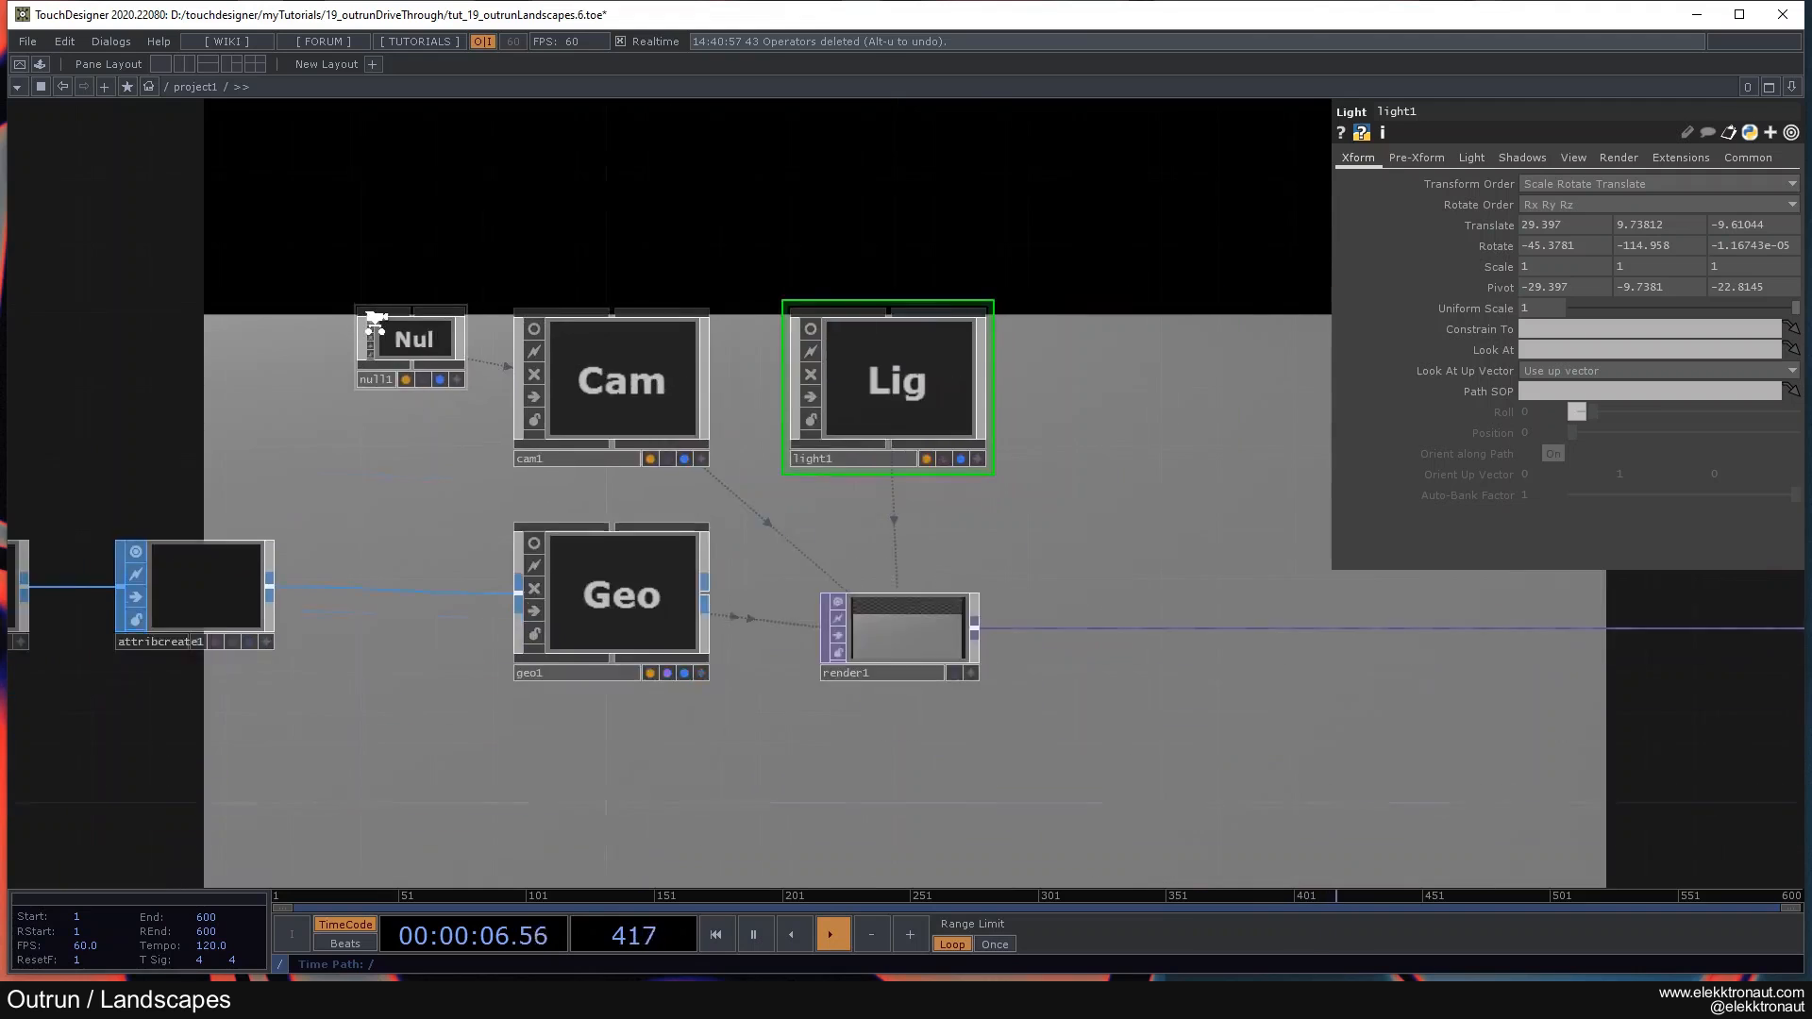
pyautogui.scroll(2, 586, 264)
pyautogui.scroll(1, 625, 277)
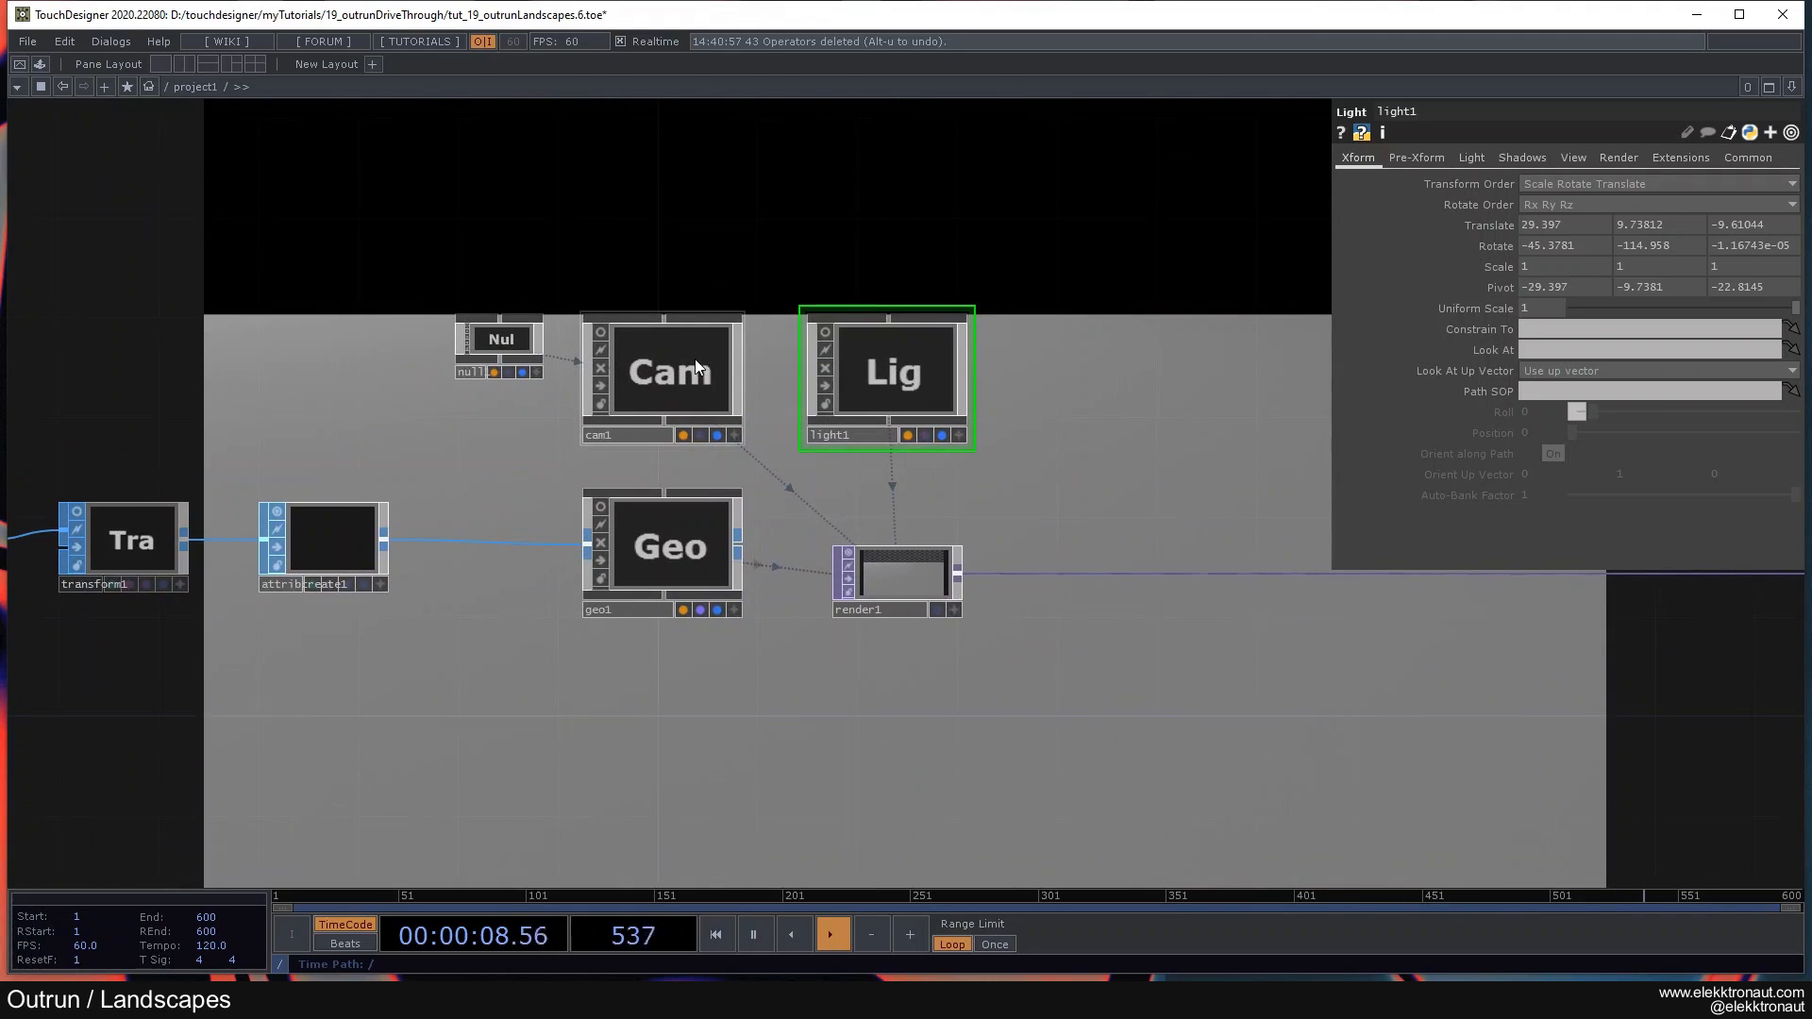
# Step: Create a Phong MAT below geo1 and assign it as the geometry's material
pyautogui.click(661, 374)
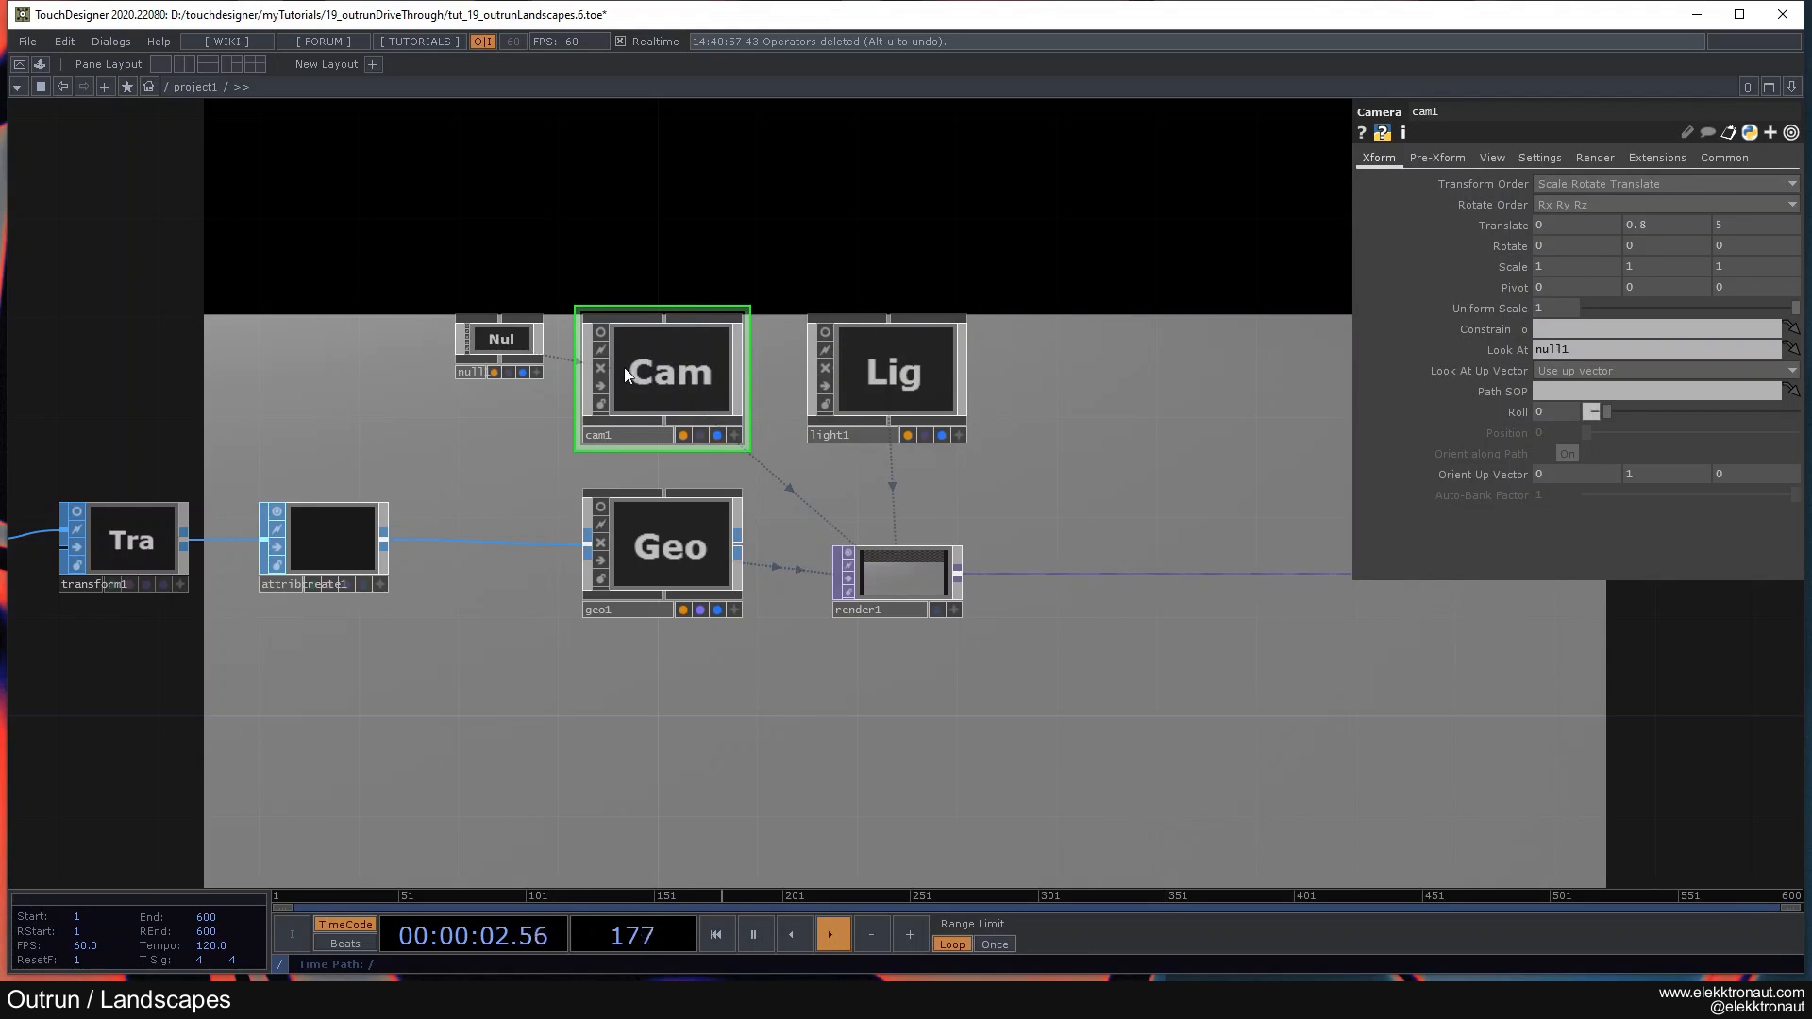
pyautogui.moveTo(564, 291); pyautogui.dragTo(717, 248)
pyautogui.scroll(-3, 550, 577)
pyautogui.moveTo(563, 622); pyautogui.dragTo(766, 482)
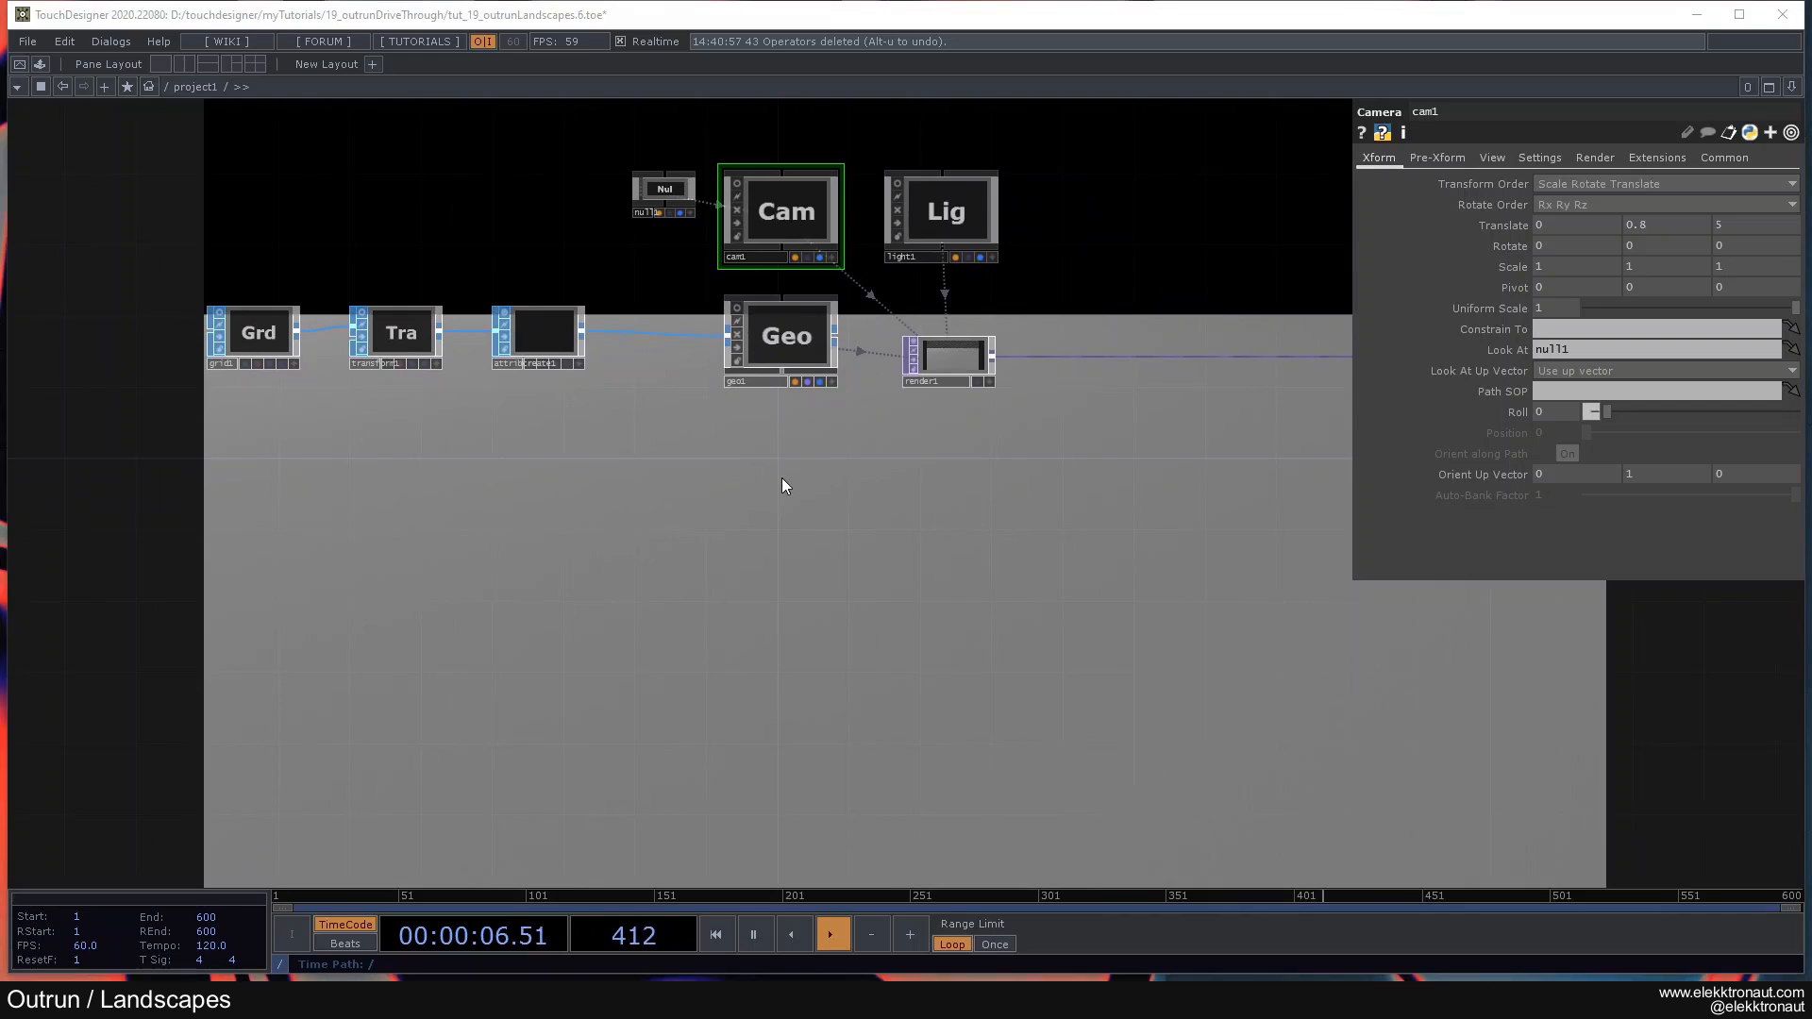
pyautogui.press('Tab')
pyautogui.write('ph')
pyautogui.click(706, 260)
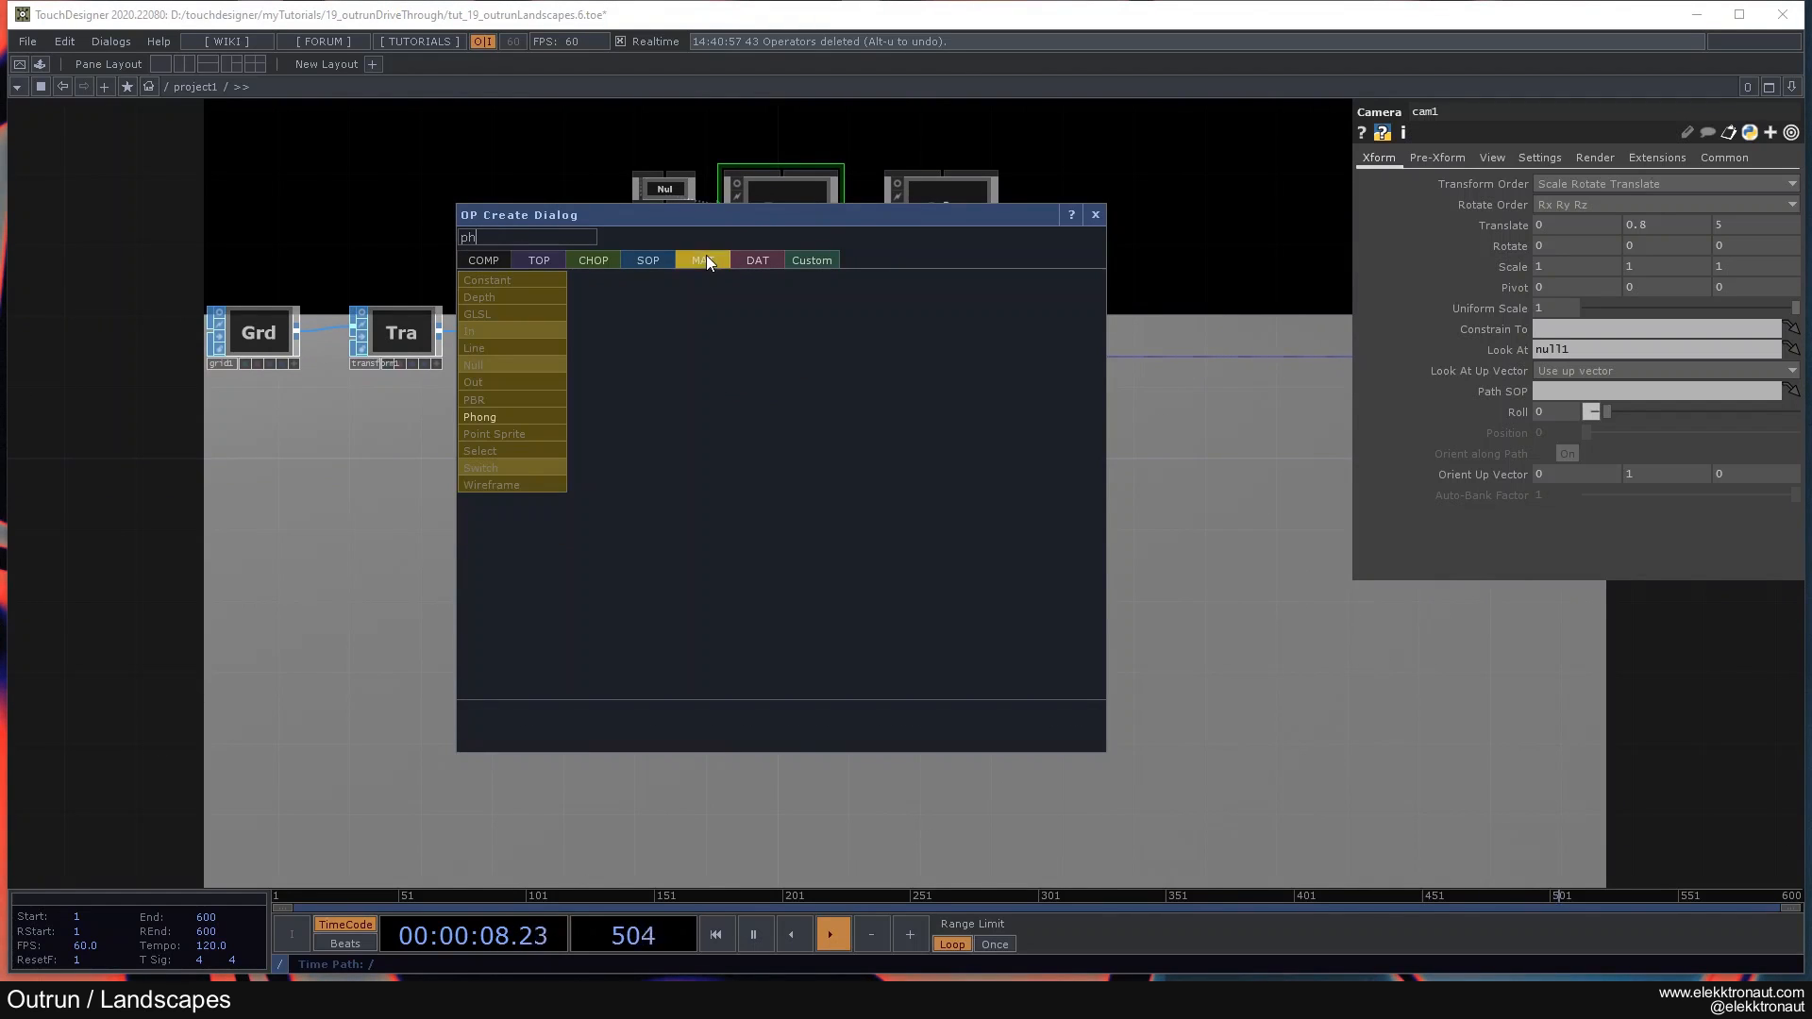
pyautogui.click(534, 416)
pyautogui.click(767, 461)
pyautogui.moveTo(770, 463); pyautogui.dragTo(759, 335)
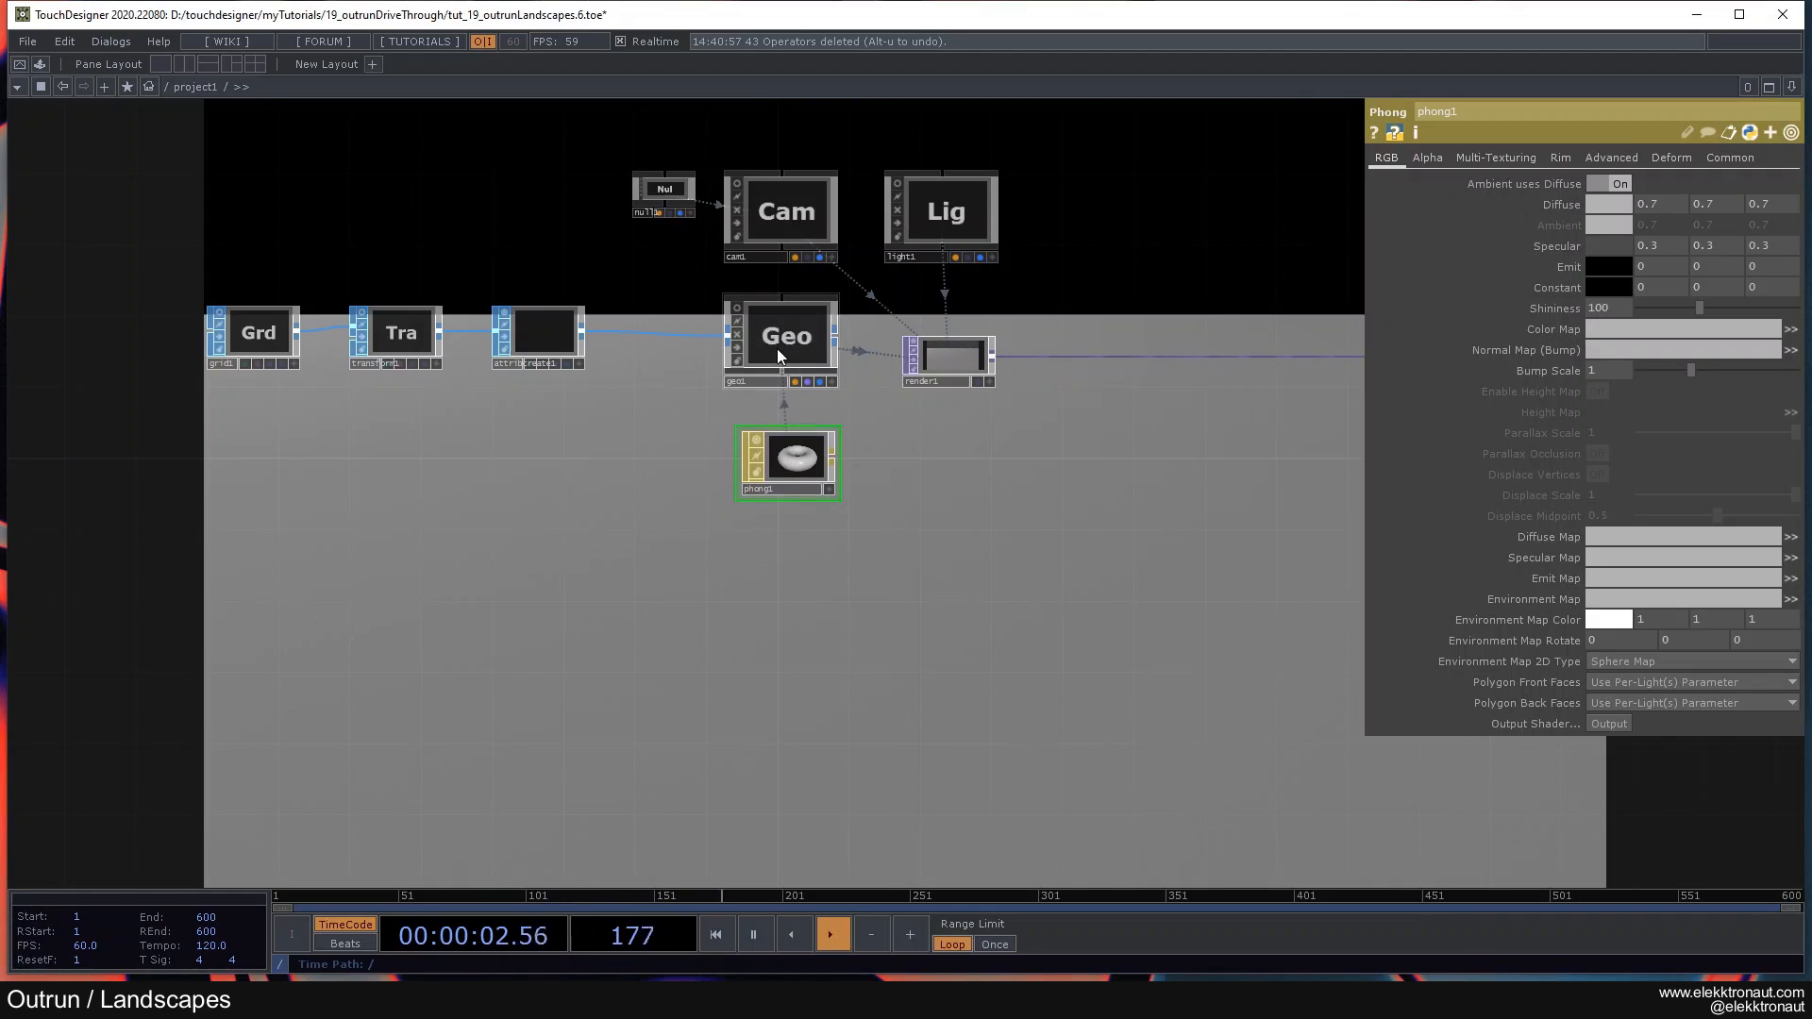
# Step: Set the Wire Frame option of phong1 to Topology Wire Frame
pyautogui.click(778, 349)
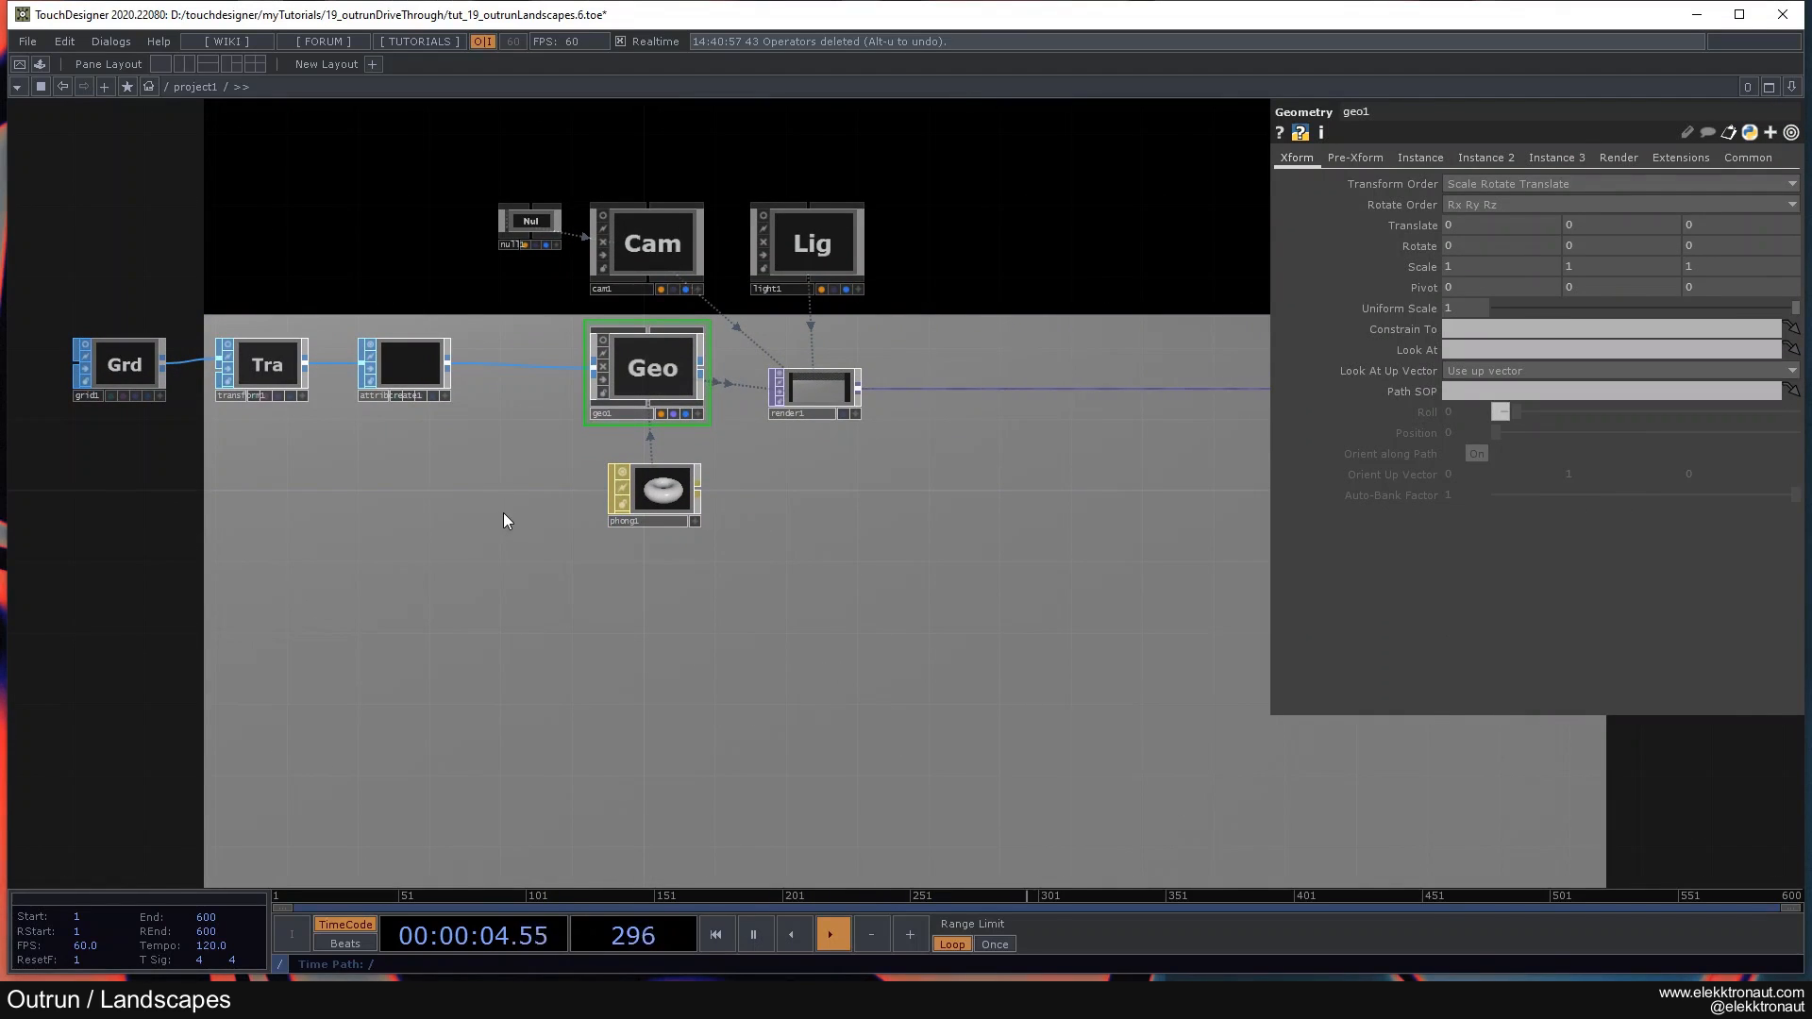
pyautogui.click(653, 489)
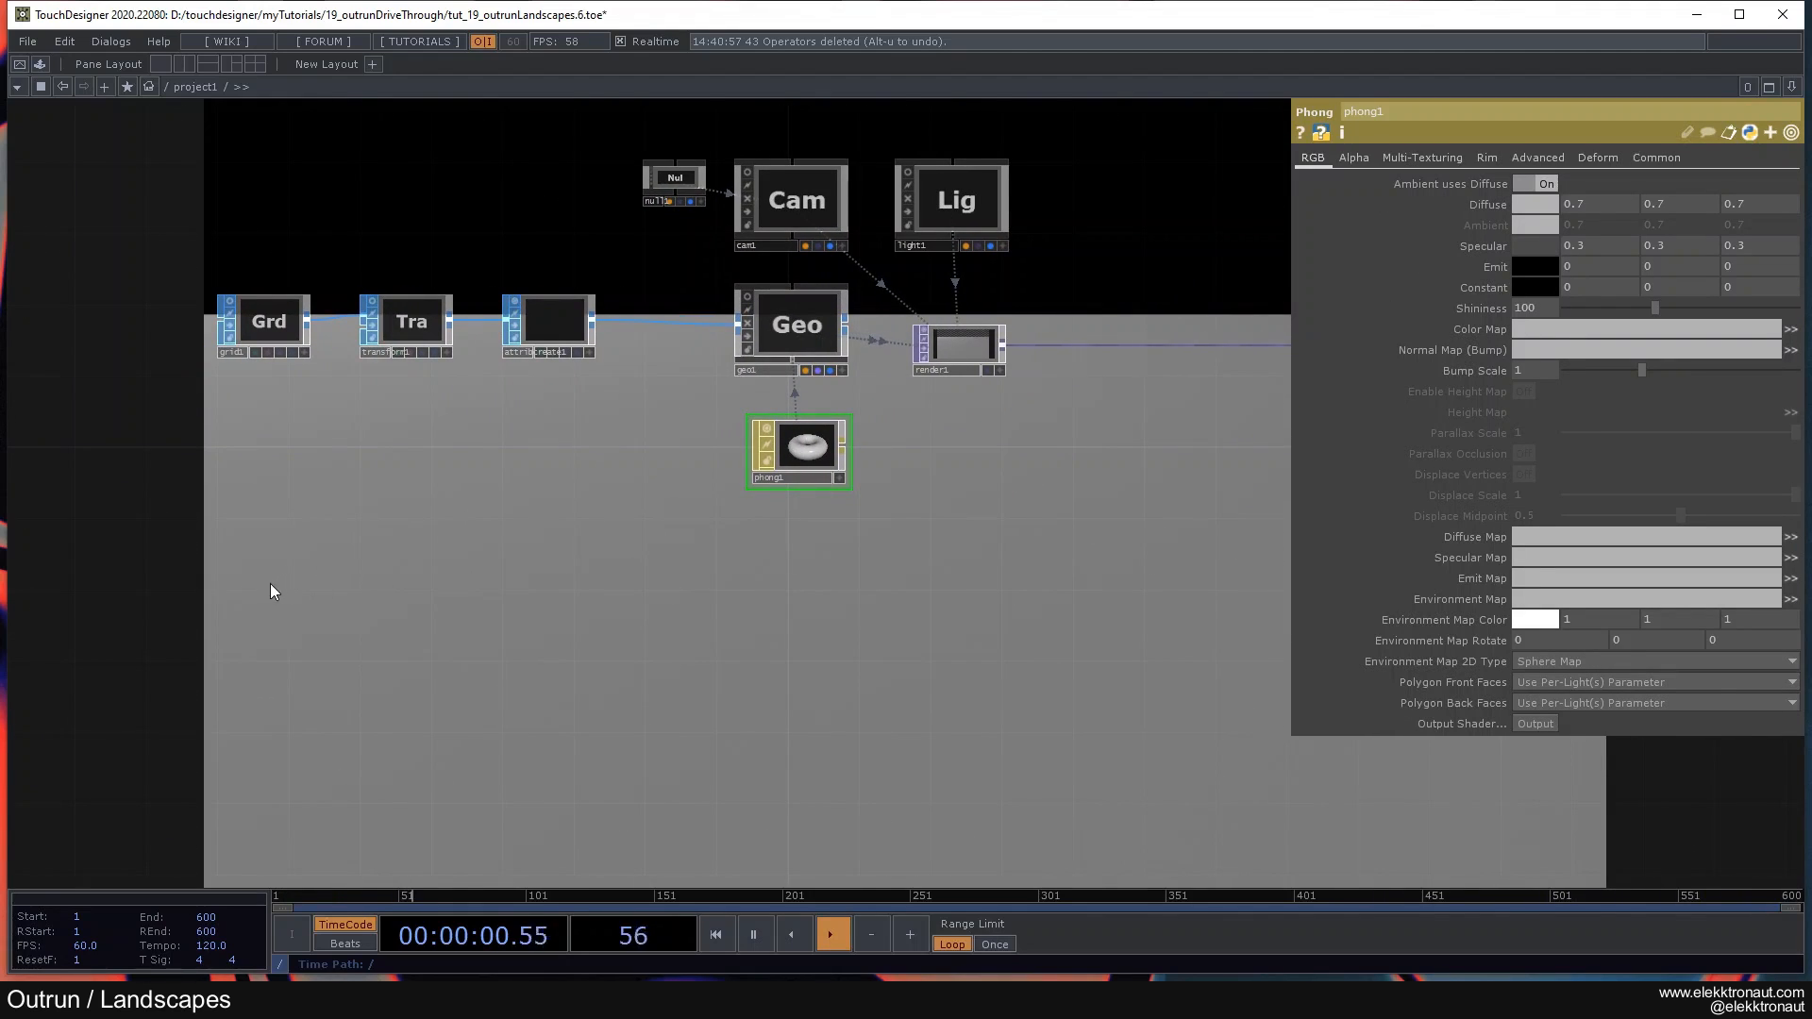
pyautogui.moveTo(514, 529); pyautogui.dragTo(543, 506, button='middle')
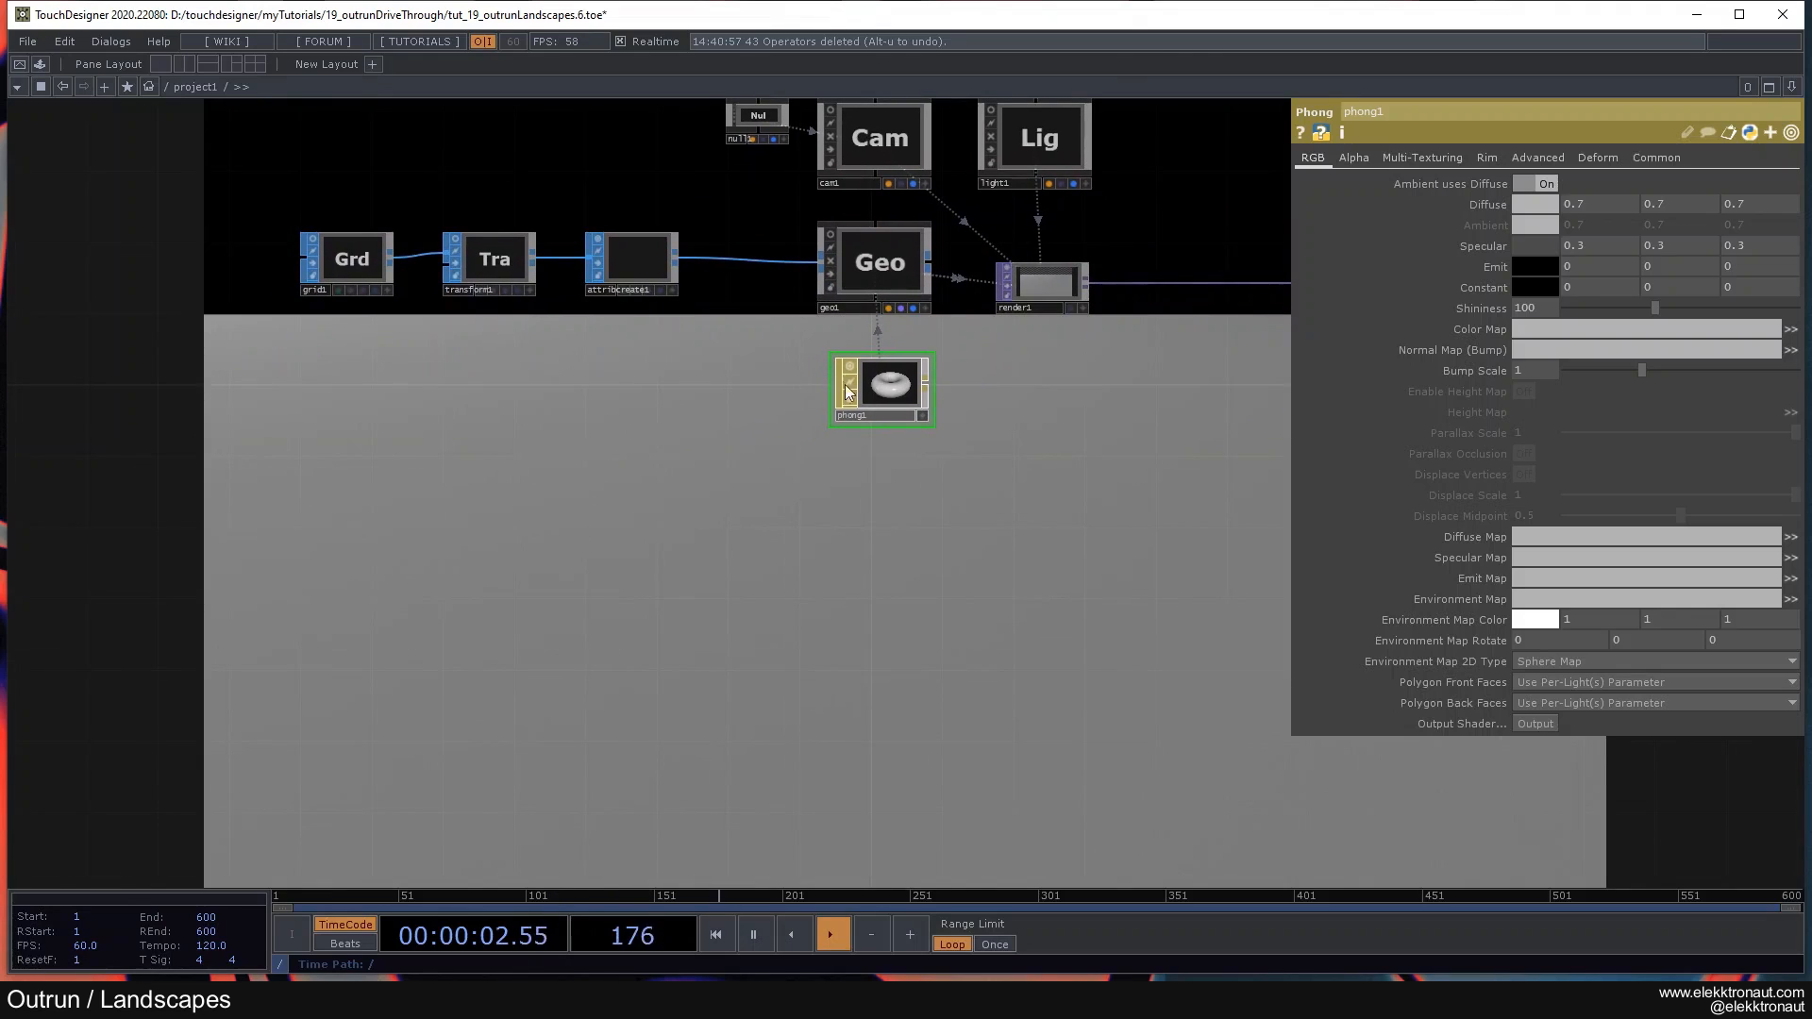
pyautogui.scroll(3, 796, 377)
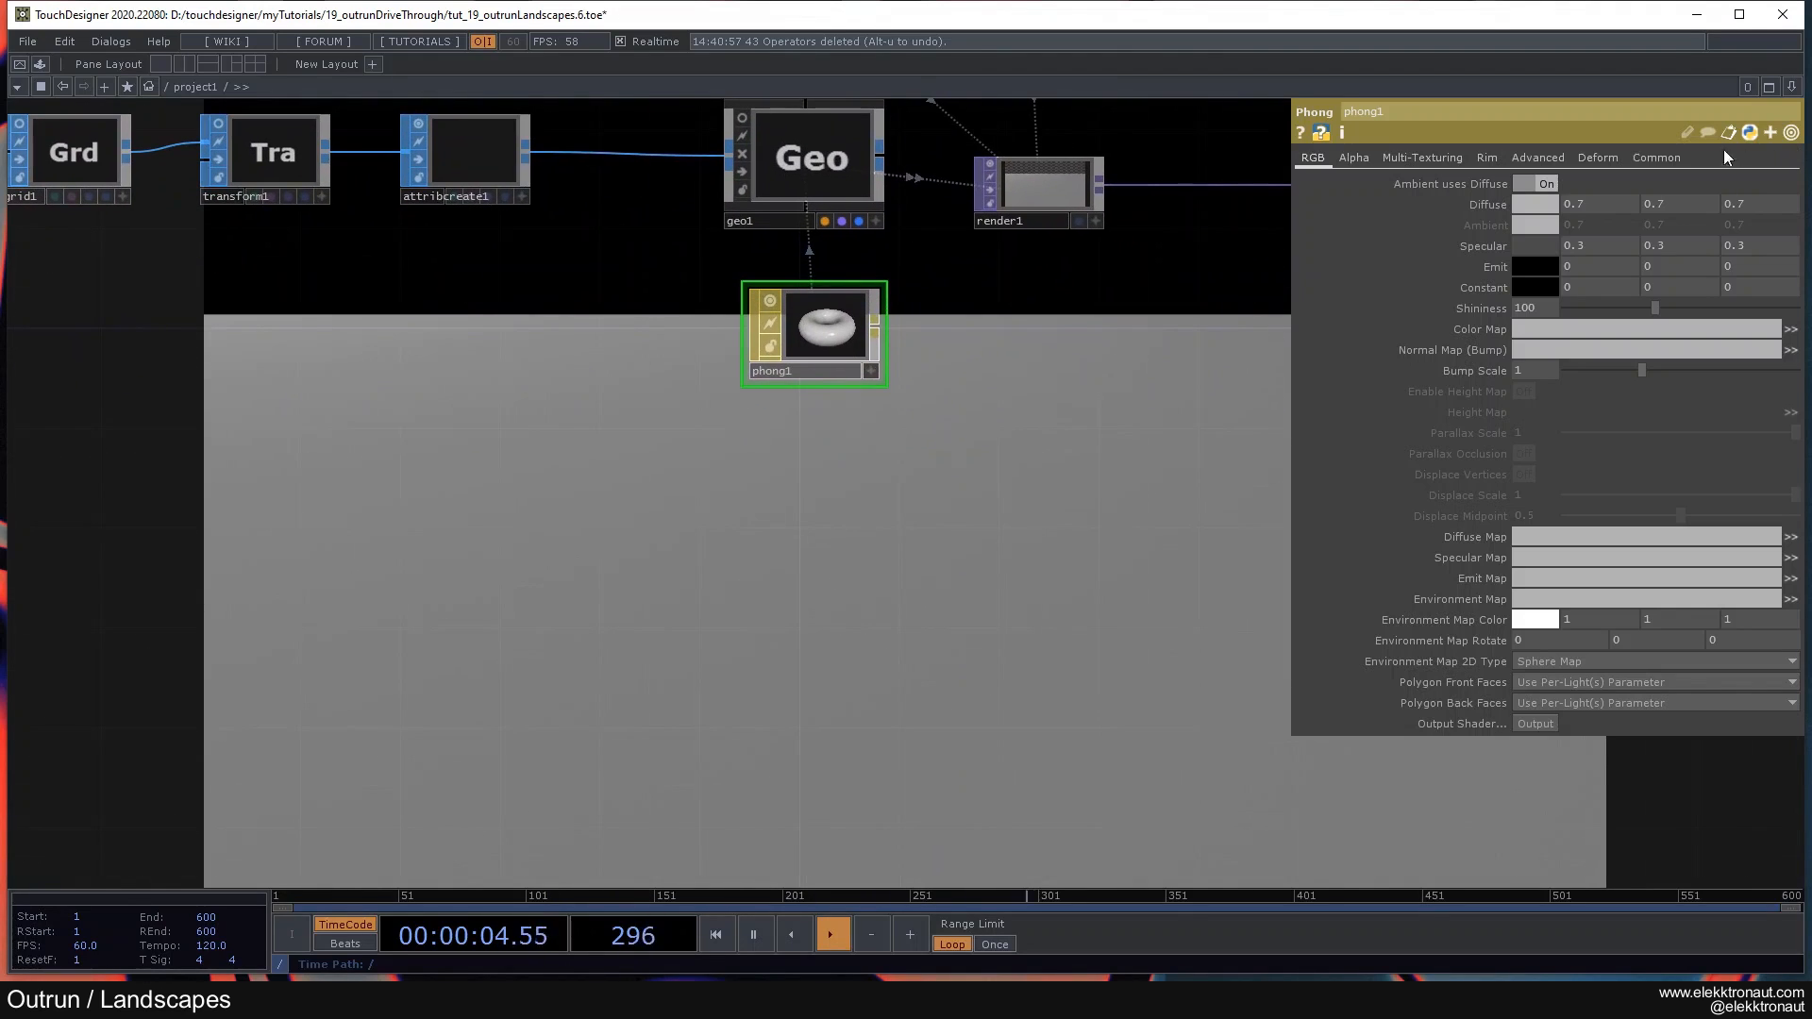
pyautogui.click(1673, 159)
pyautogui.click(1554, 432)
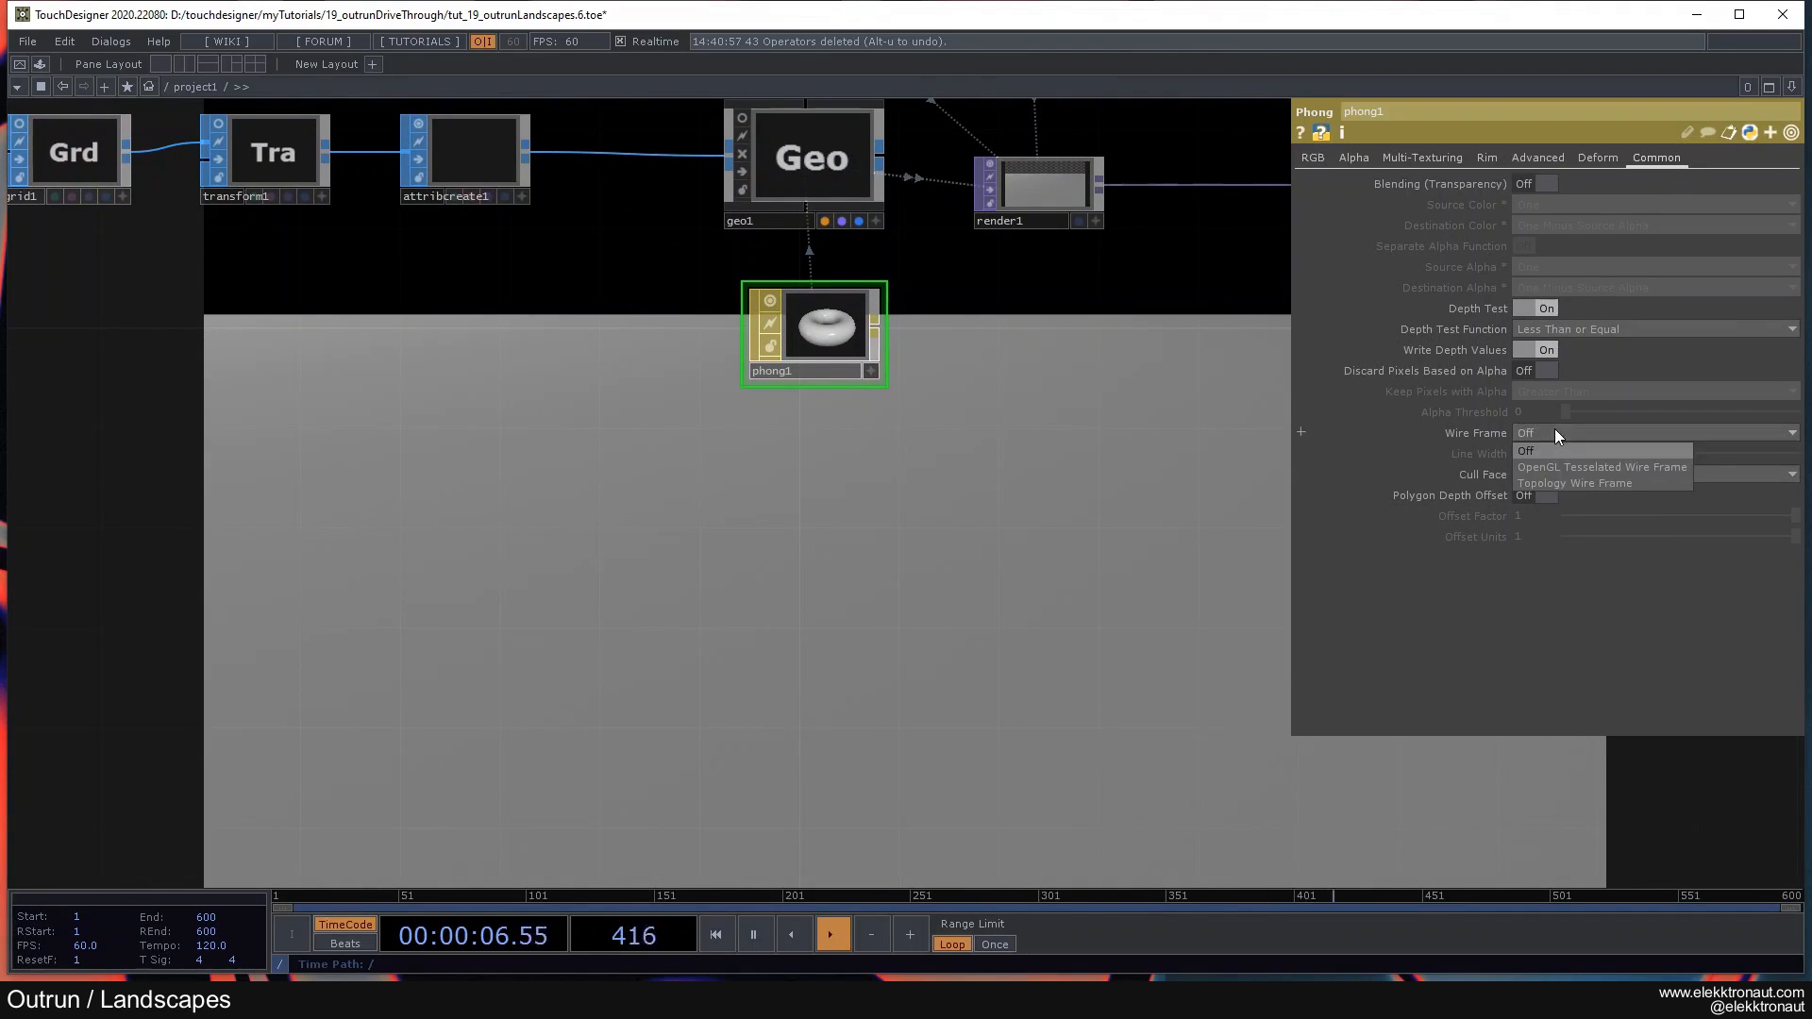
pyautogui.click(1566, 486)
# Step: Examine the rendered wireframe grid in the background and the grid1 and phong1 nodes behind it
pyautogui.moveTo(1057, 405); pyautogui.dragTo(897, 286)
pyautogui.moveTo(670, 308); pyautogui.dragTo(790, 497)
pyautogui.moveTo(283, 302); pyautogui.dragTo(514, 277)
pyautogui.click(268, 188)
pyautogui.click(1000, 396)
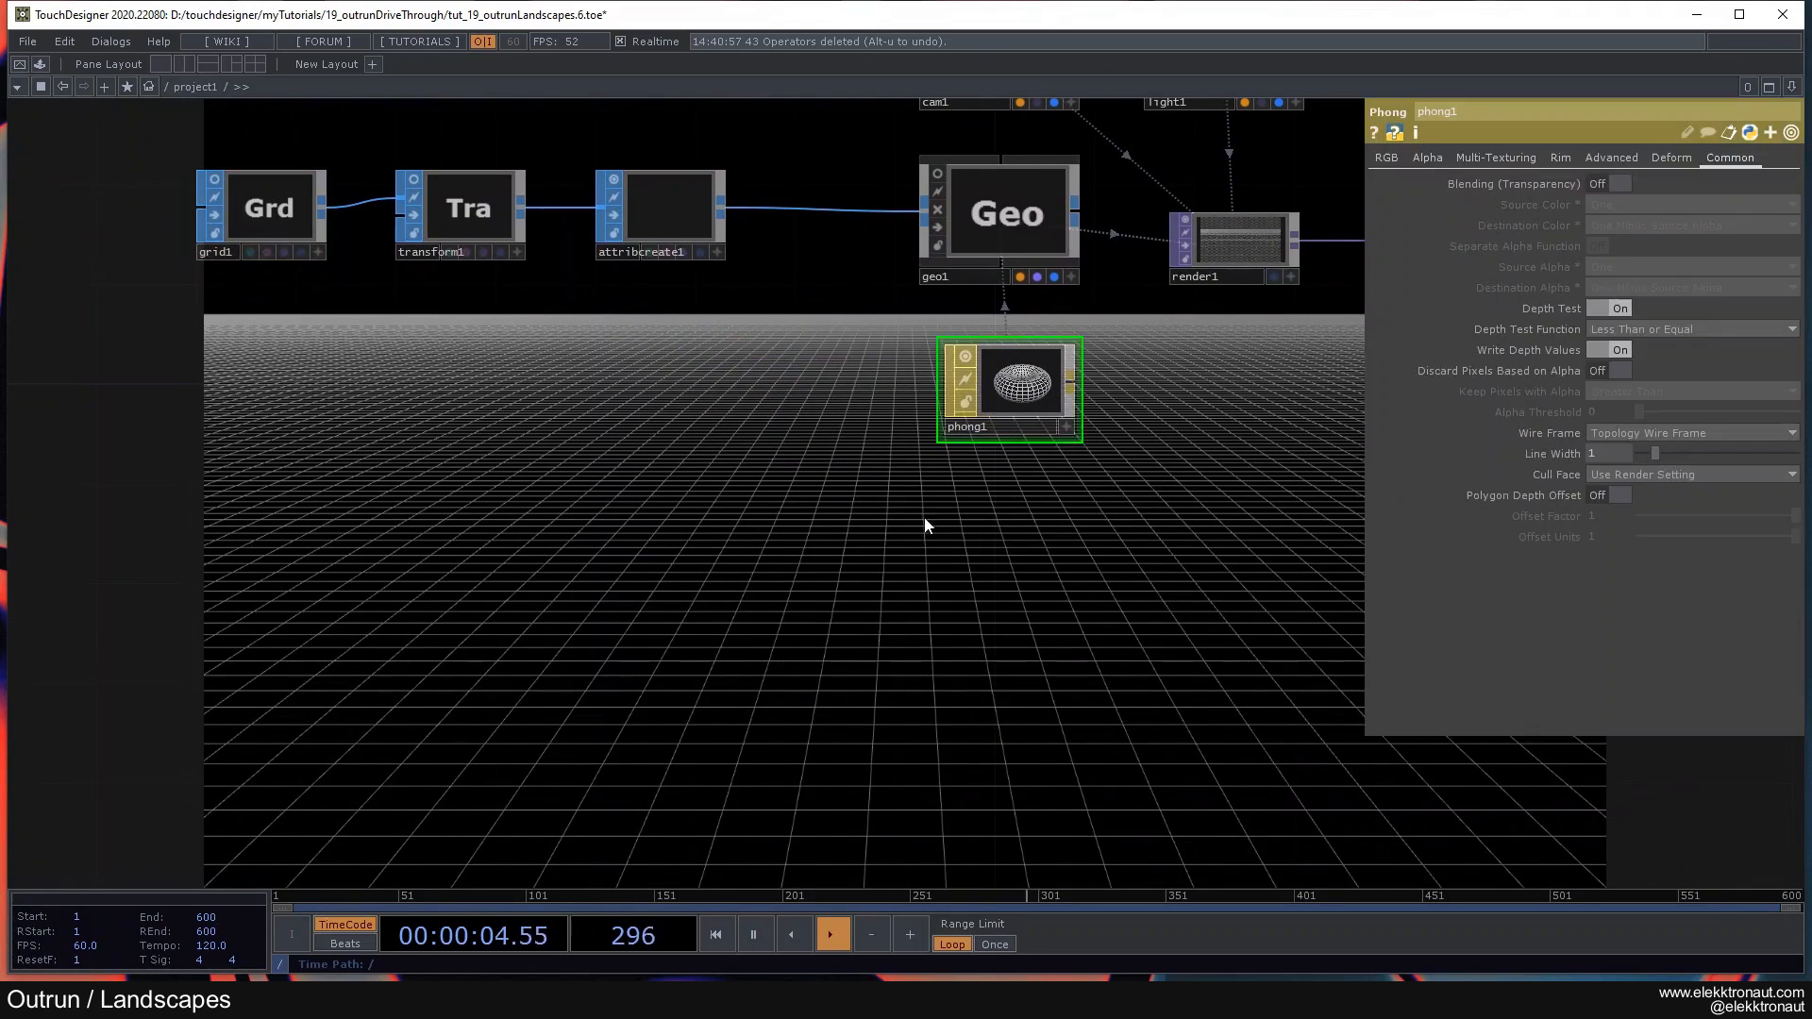
pyautogui.moveTo(1054, 818); pyautogui.dragTo(615, 615)
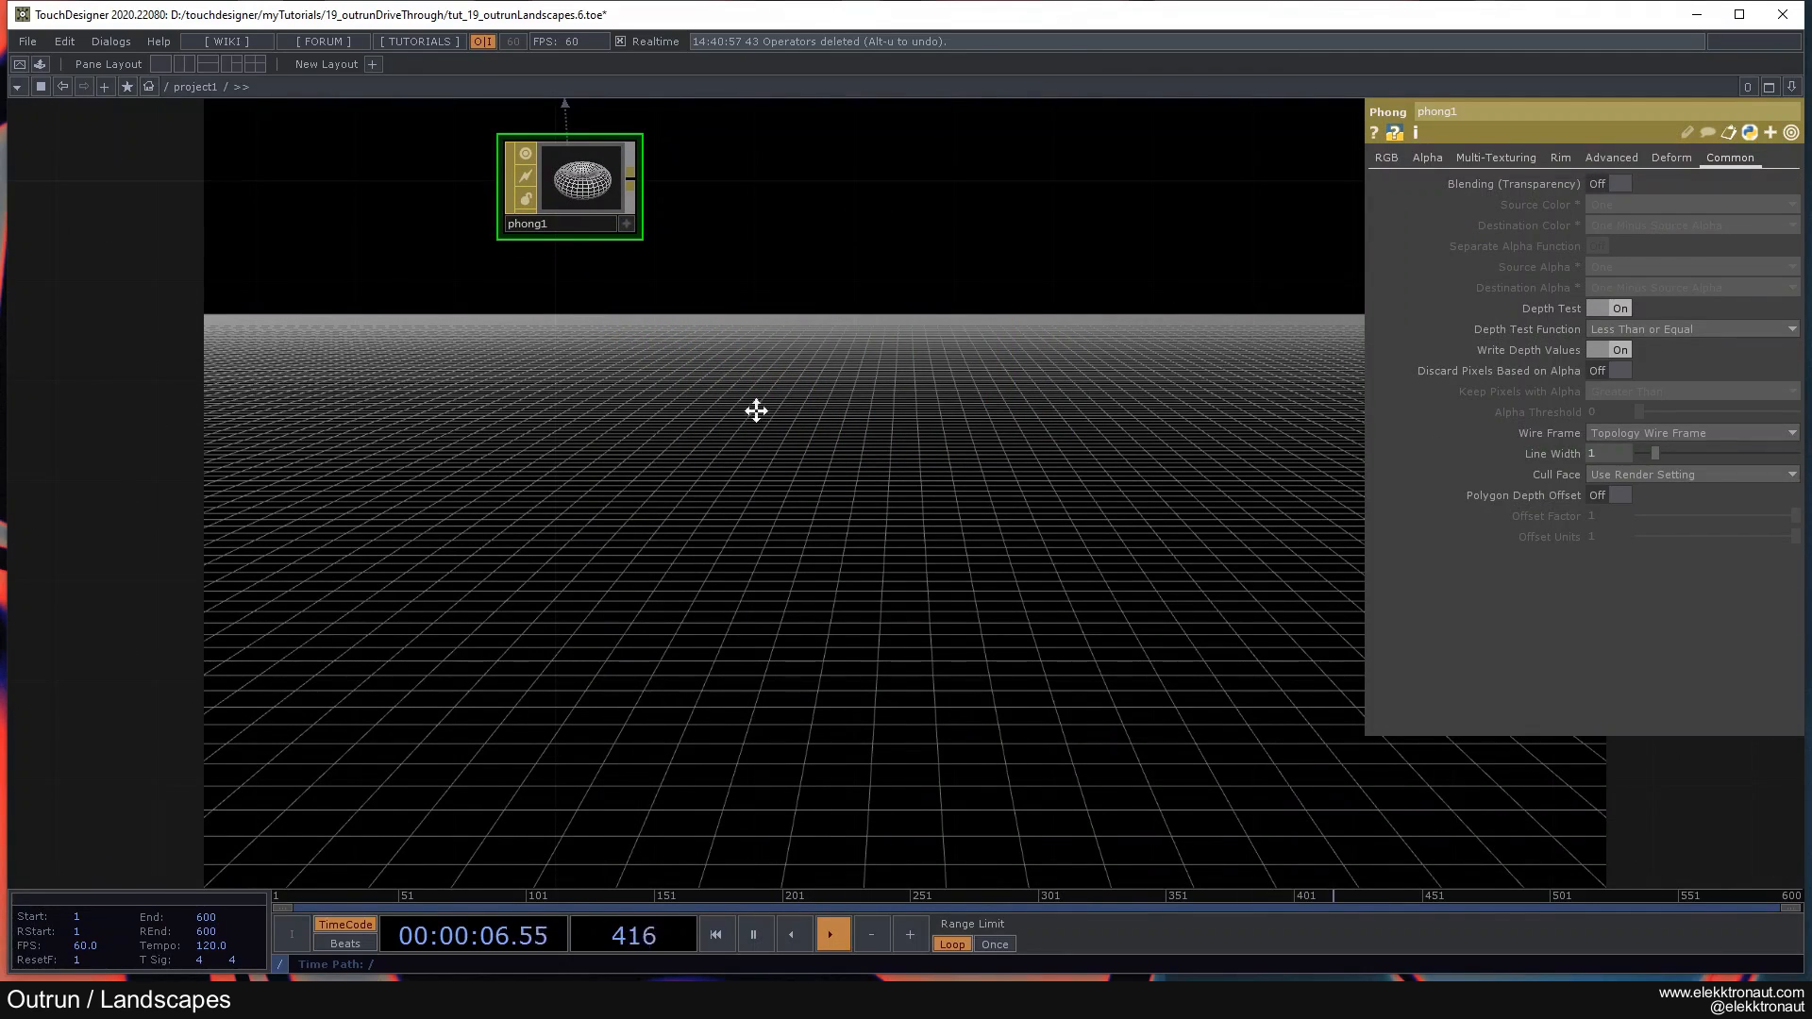
pyautogui.moveTo(697, 333); pyautogui.dragTo(961, 558)
pyautogui.moveTo(1062, 455); pyautogui.dragTo(1144, 326)
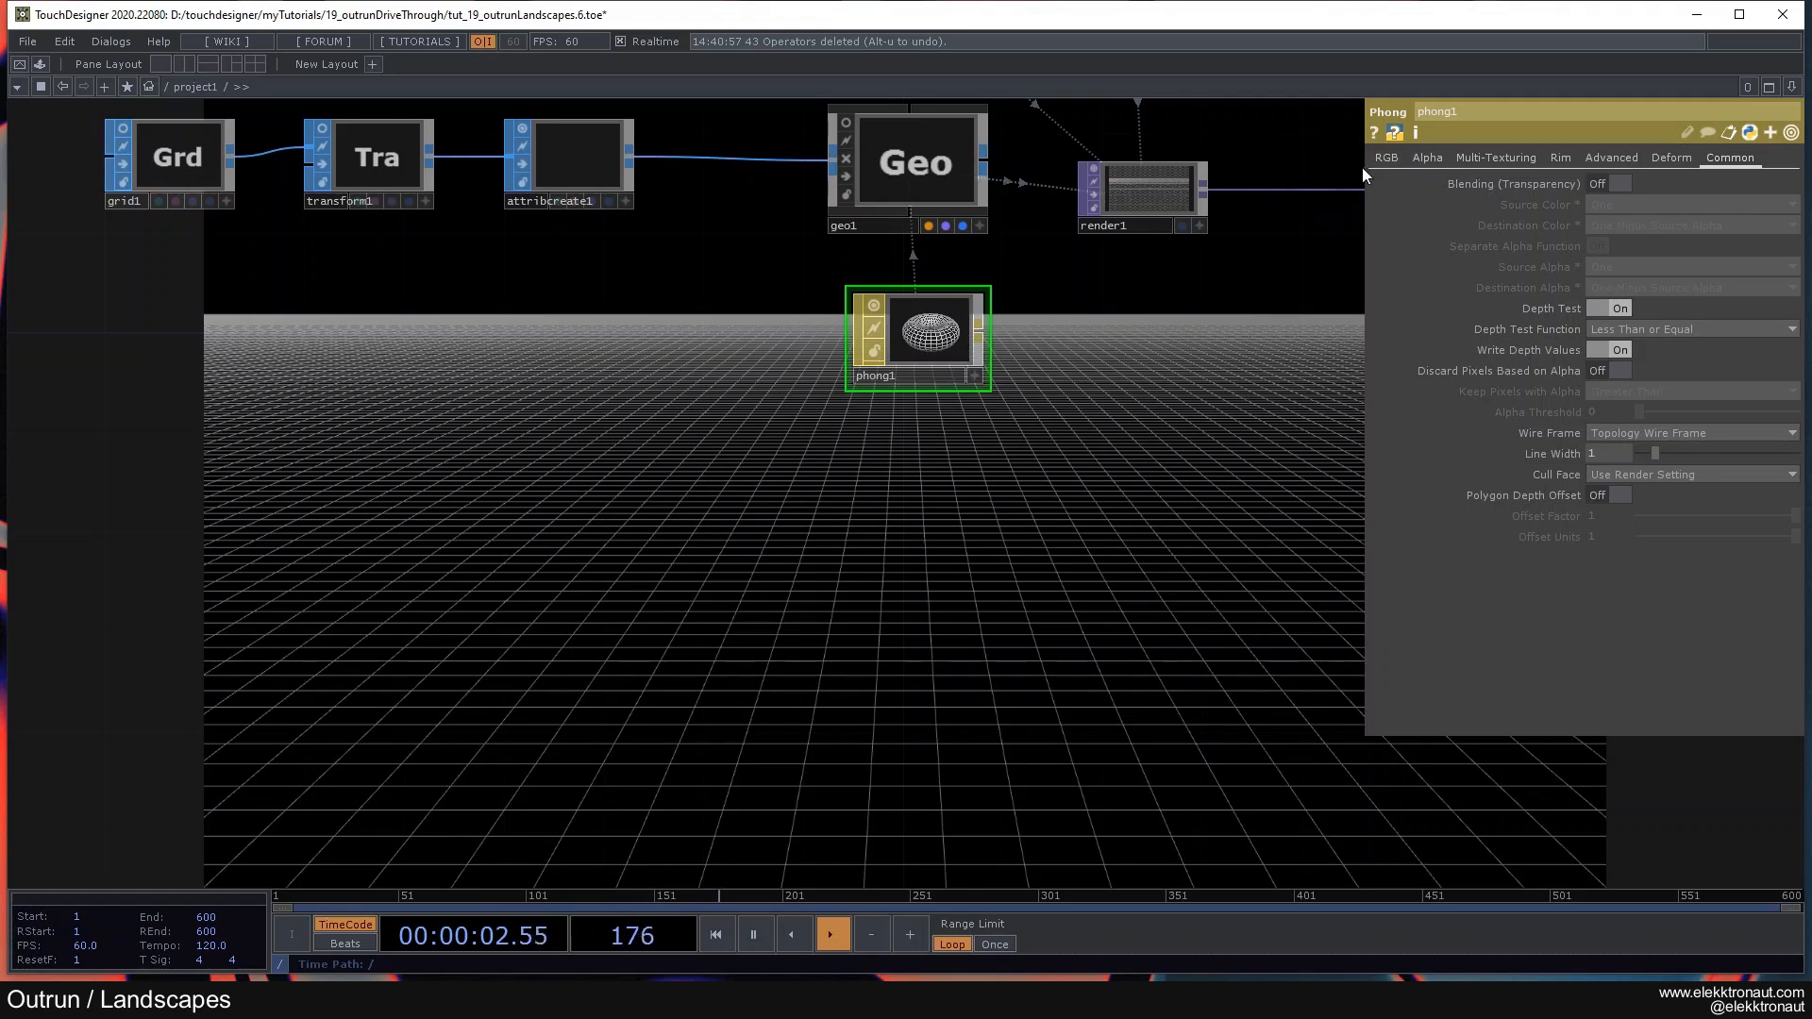
# Step: Set the diffuse colour of phong1 to pink (1, 0, 0.55294) and its specular colour to 0, 0, 0
pyautogui.click(1386, 157)
pyautogui.hscroll(2, 1153, 251)
pyautogui.scroll(-2, 1154, 251)
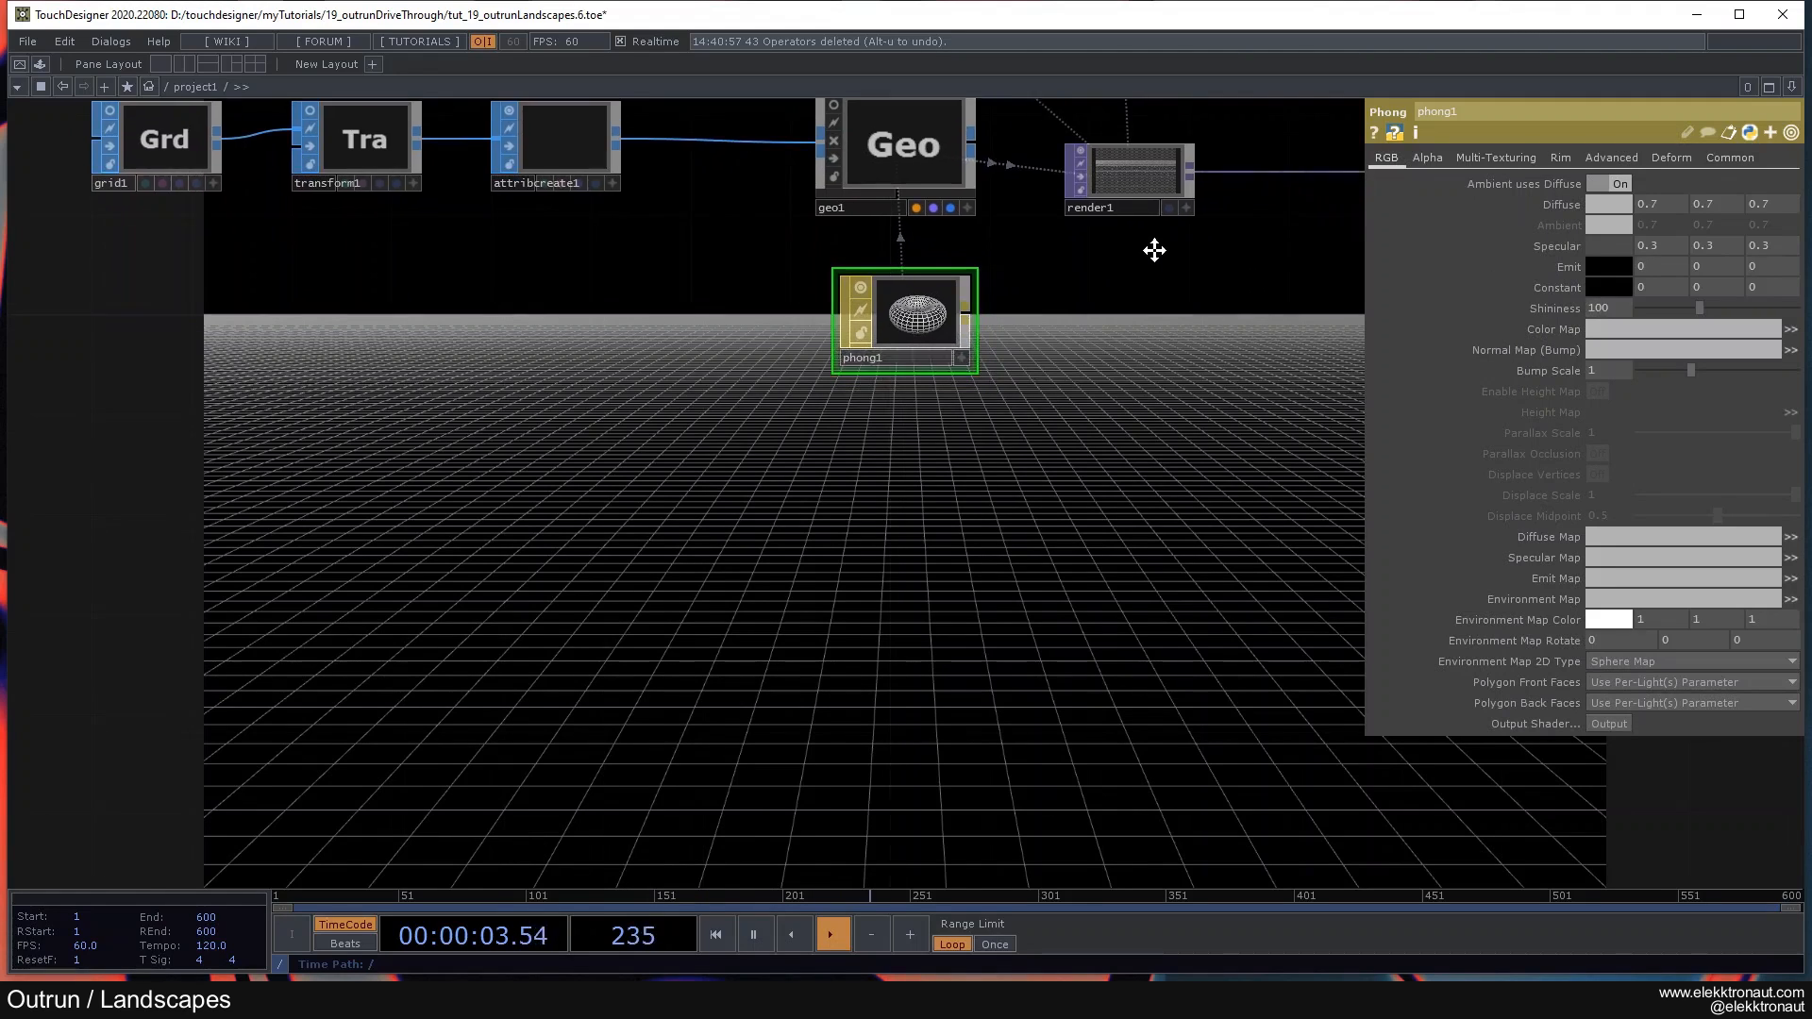
pyautogui.click(1604, 208)
pyautogui.click(1667, 122)
pyautogui.click(1667, 122)
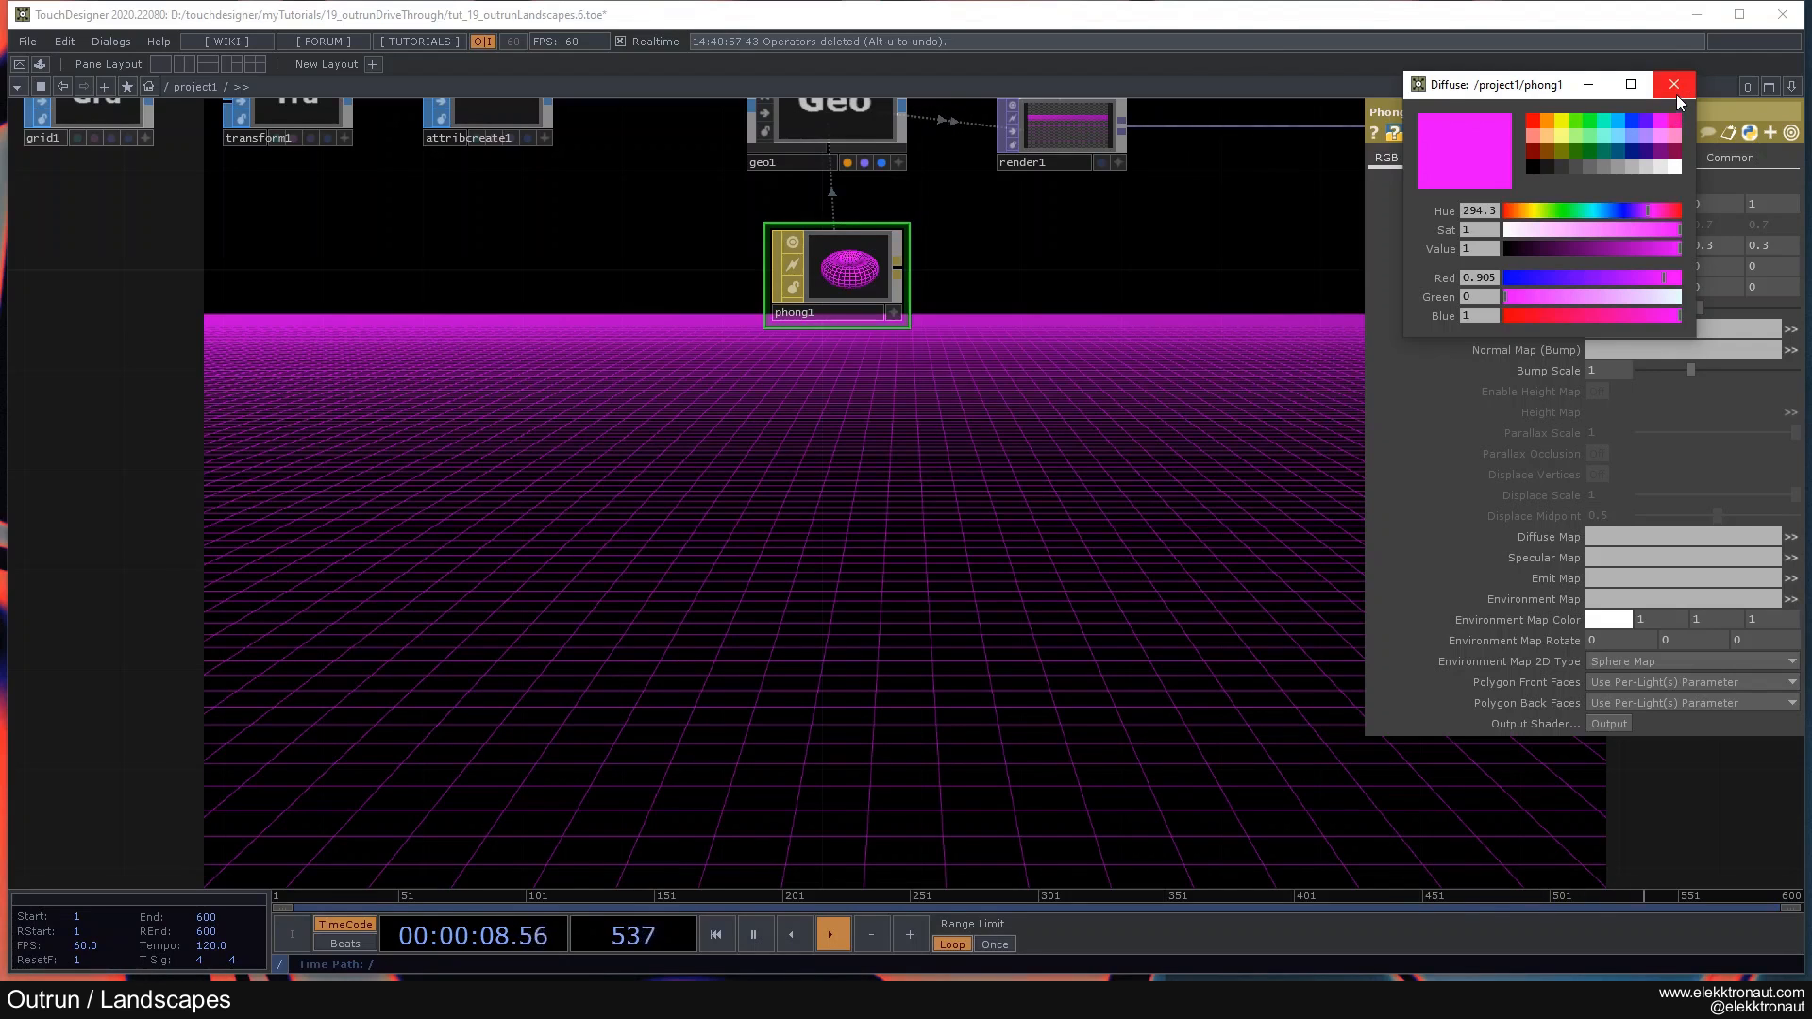
pyautogui.click(1675, 122)
pyautogui.click(1674, 135)
pyautogui.click(1675, 121)
pyautogui.click(1674, 86)
pyautogui.moveTo(1000, 330); pyautogui.dragTo(817, 337)
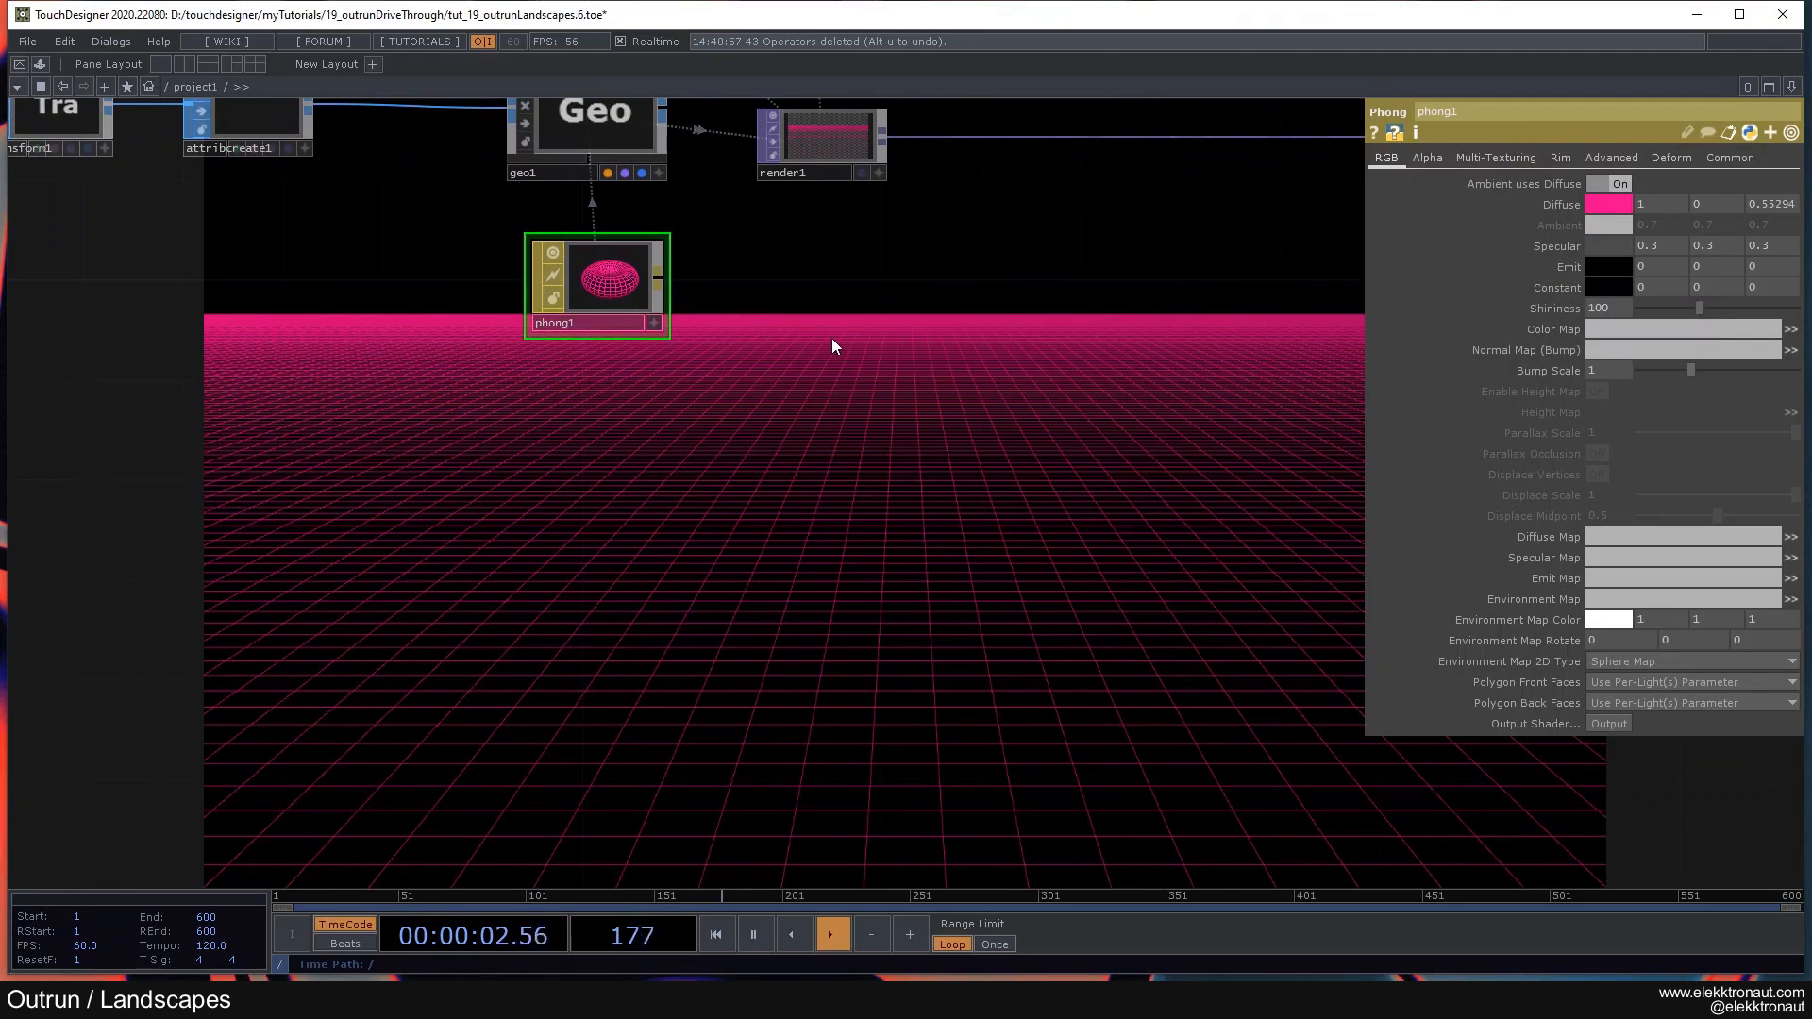
pyautogui.moveTo(1566, 244); pyautogui.dragTo(1396, 273, button='middle')
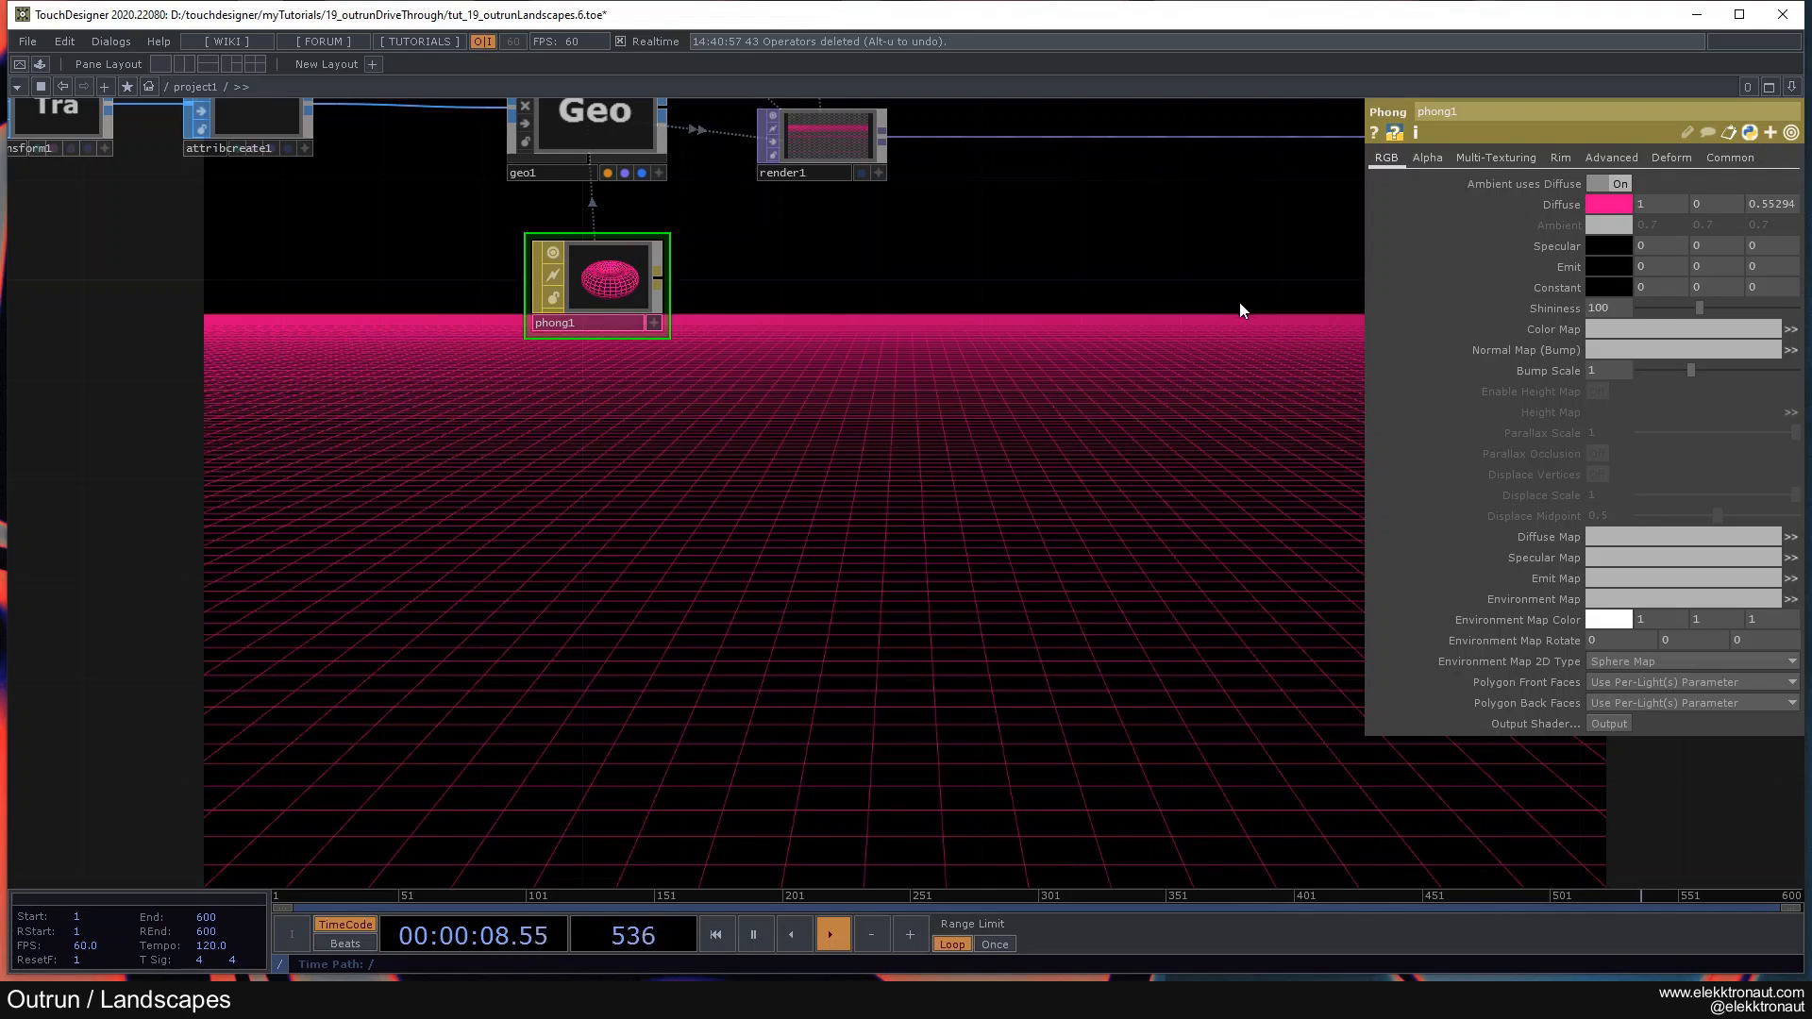
pyautogui.scroll(-3, 1112, 300)
pyautogui.moveTo(963, 296); pyautogui.dragTo(1108, 296)
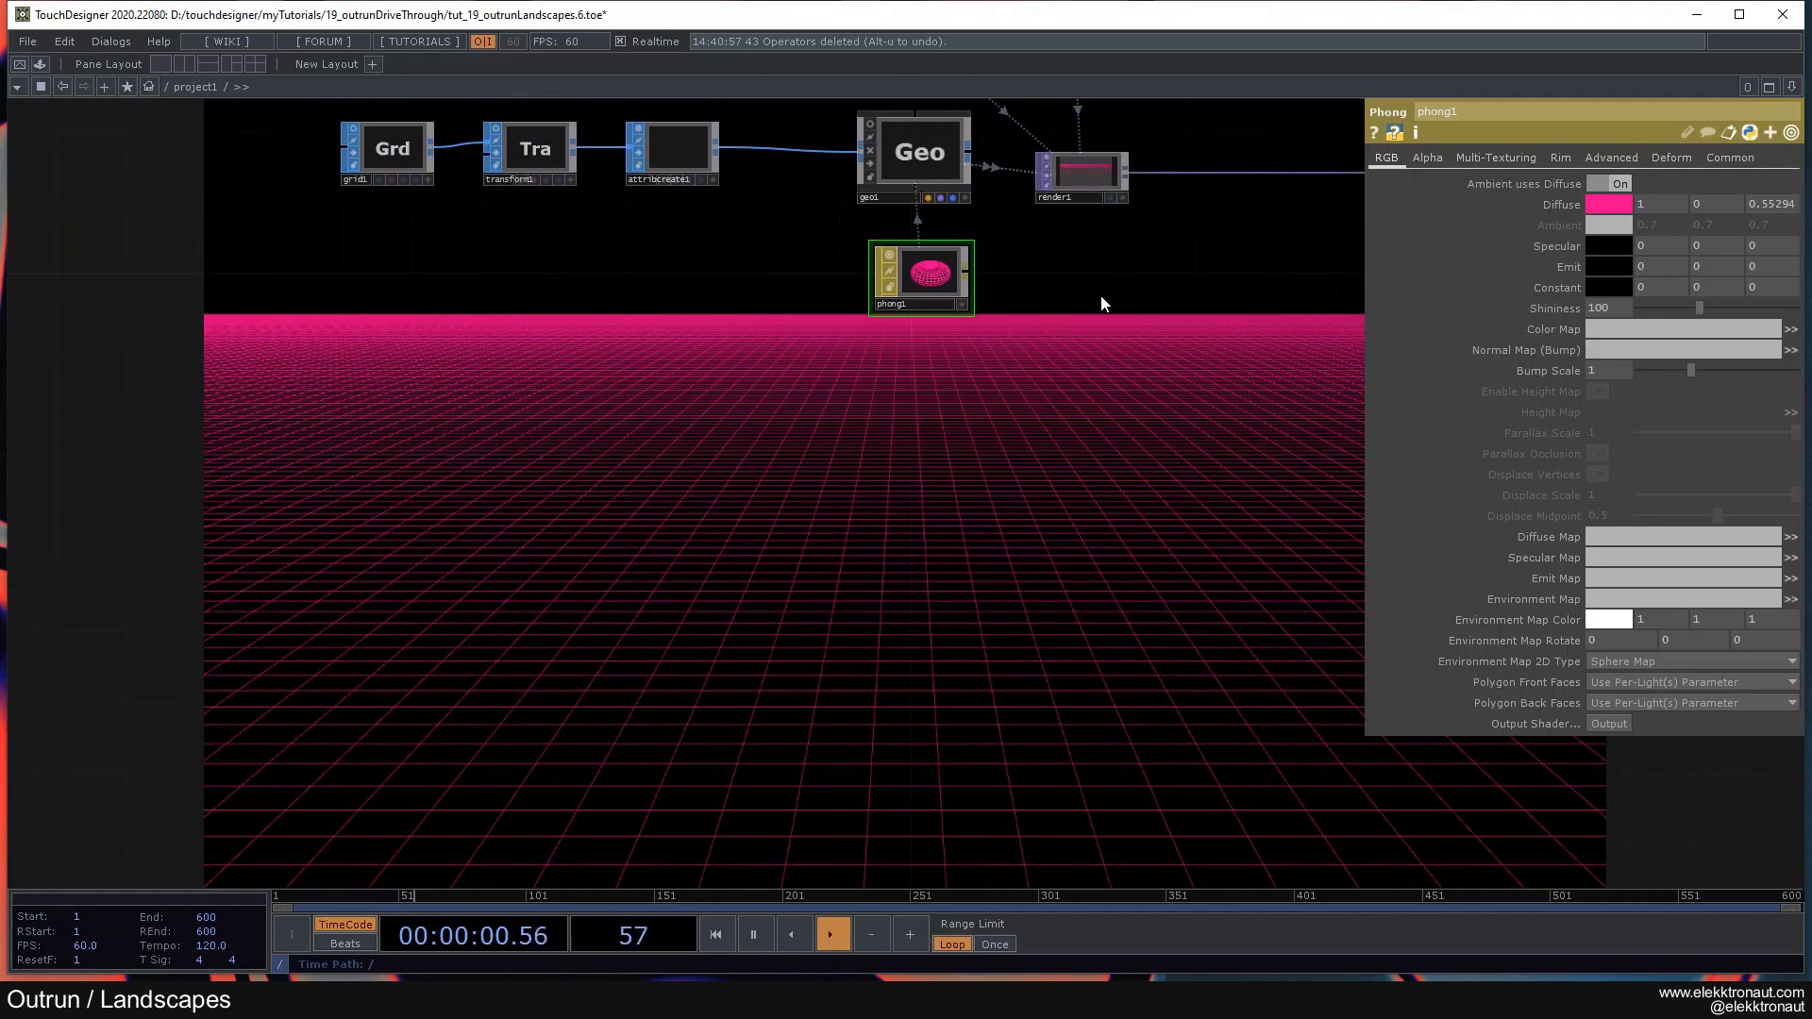
pyautogui.moveTo(762, 439); pyautogui.dragTo(893, 387)
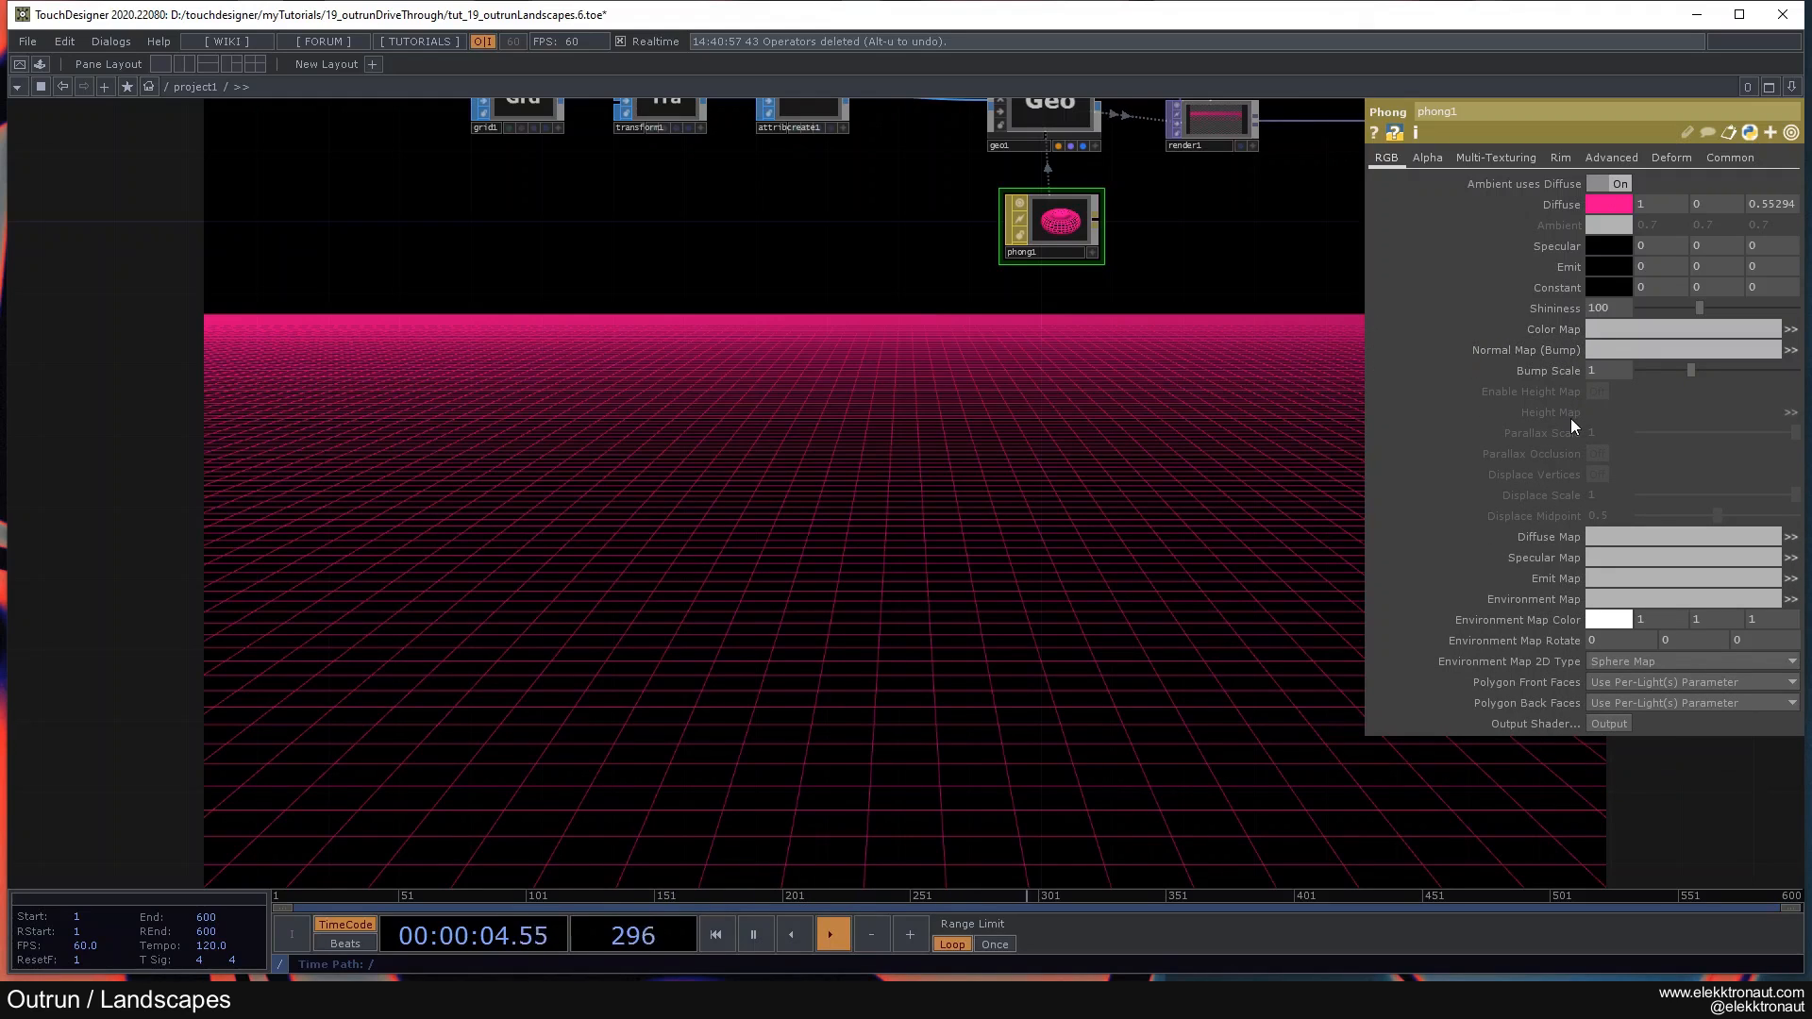
pyautogui.moveTo(930, 387); pyautogui.dragTo(1039, 460)
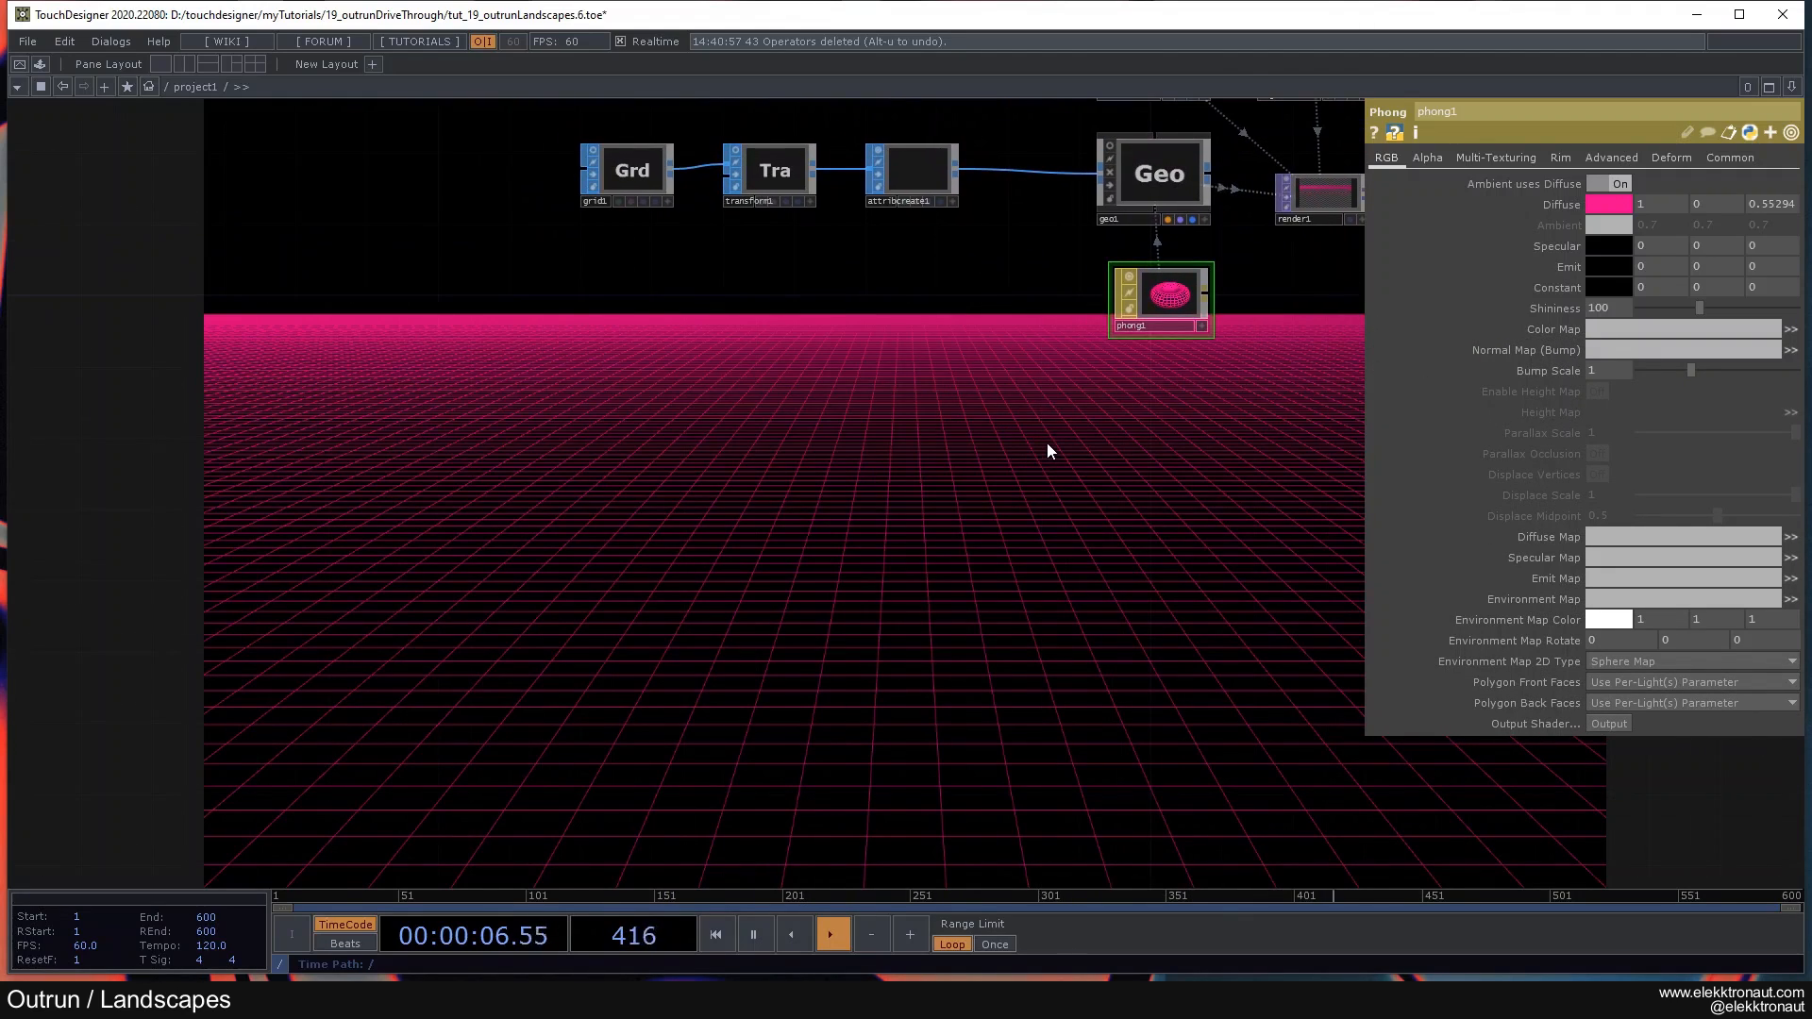
pyautogui.moveTo(682, 489); pyautogui.dragTo(845, 443)
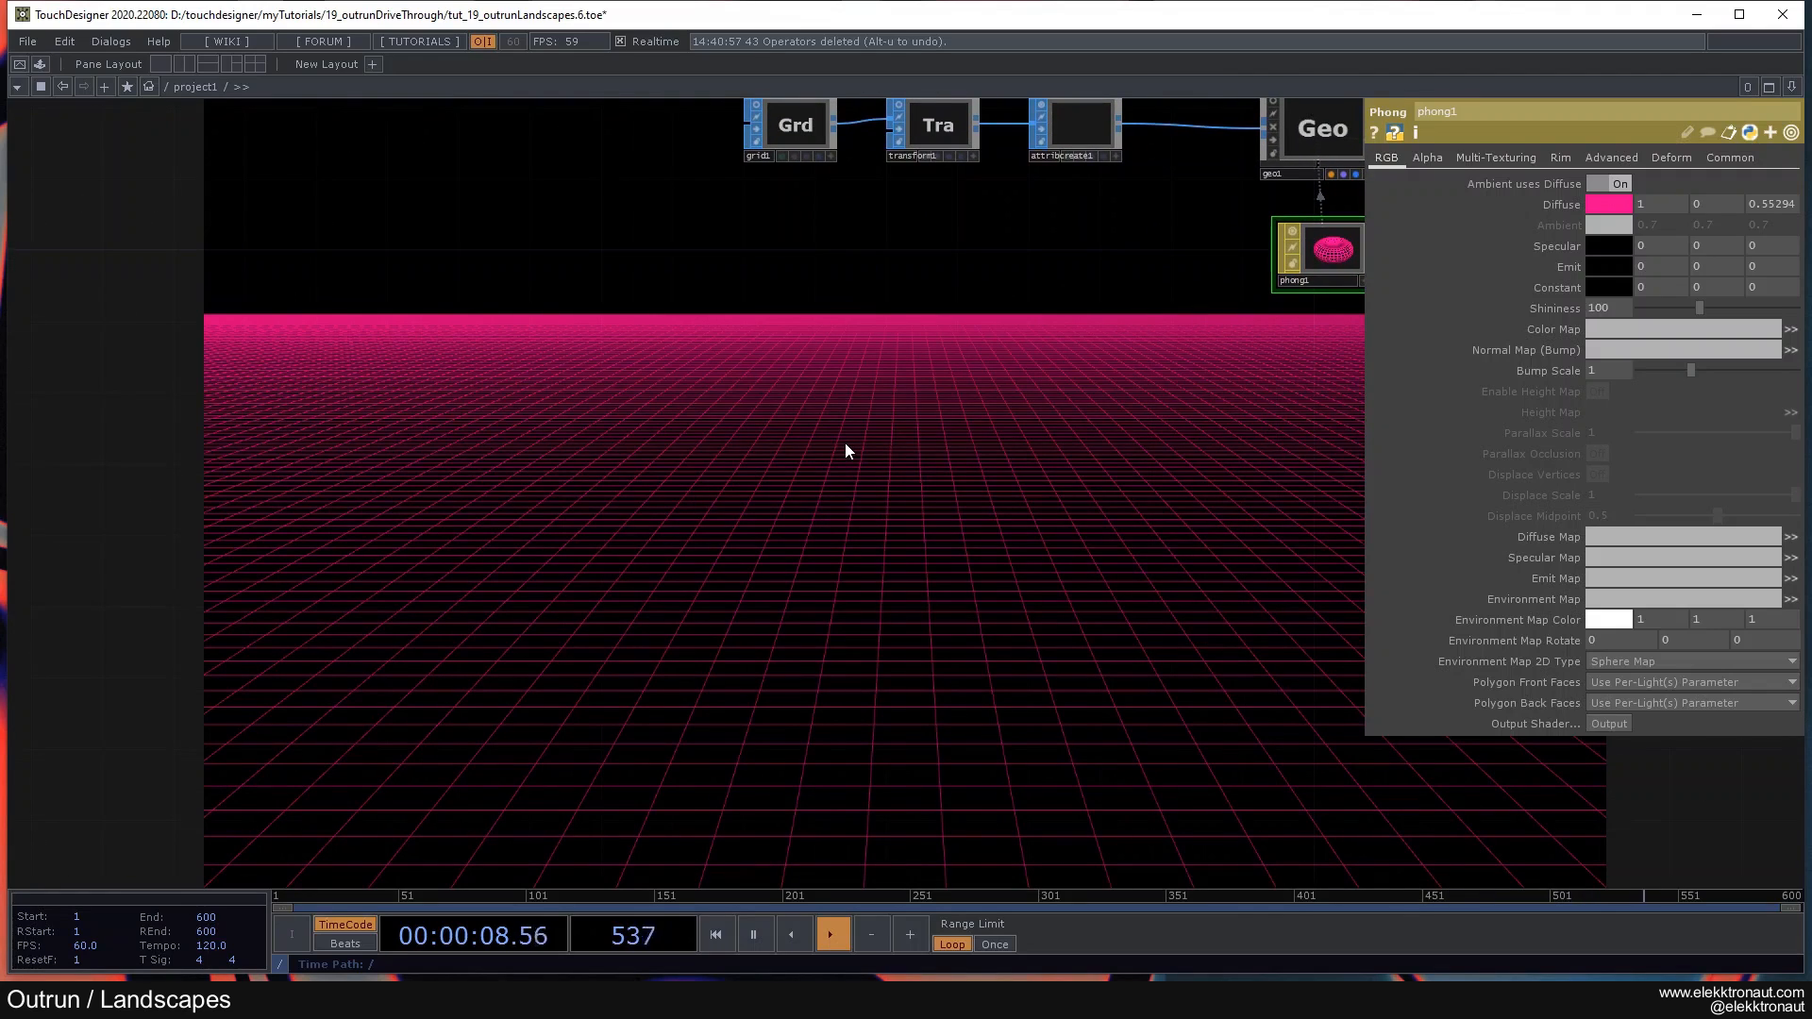
# Step: Add a Noise TOP in the free space below the grid1 operator chain
pyautogui.moveTo(387, 404); pyautogui.dragTo(409, 391)
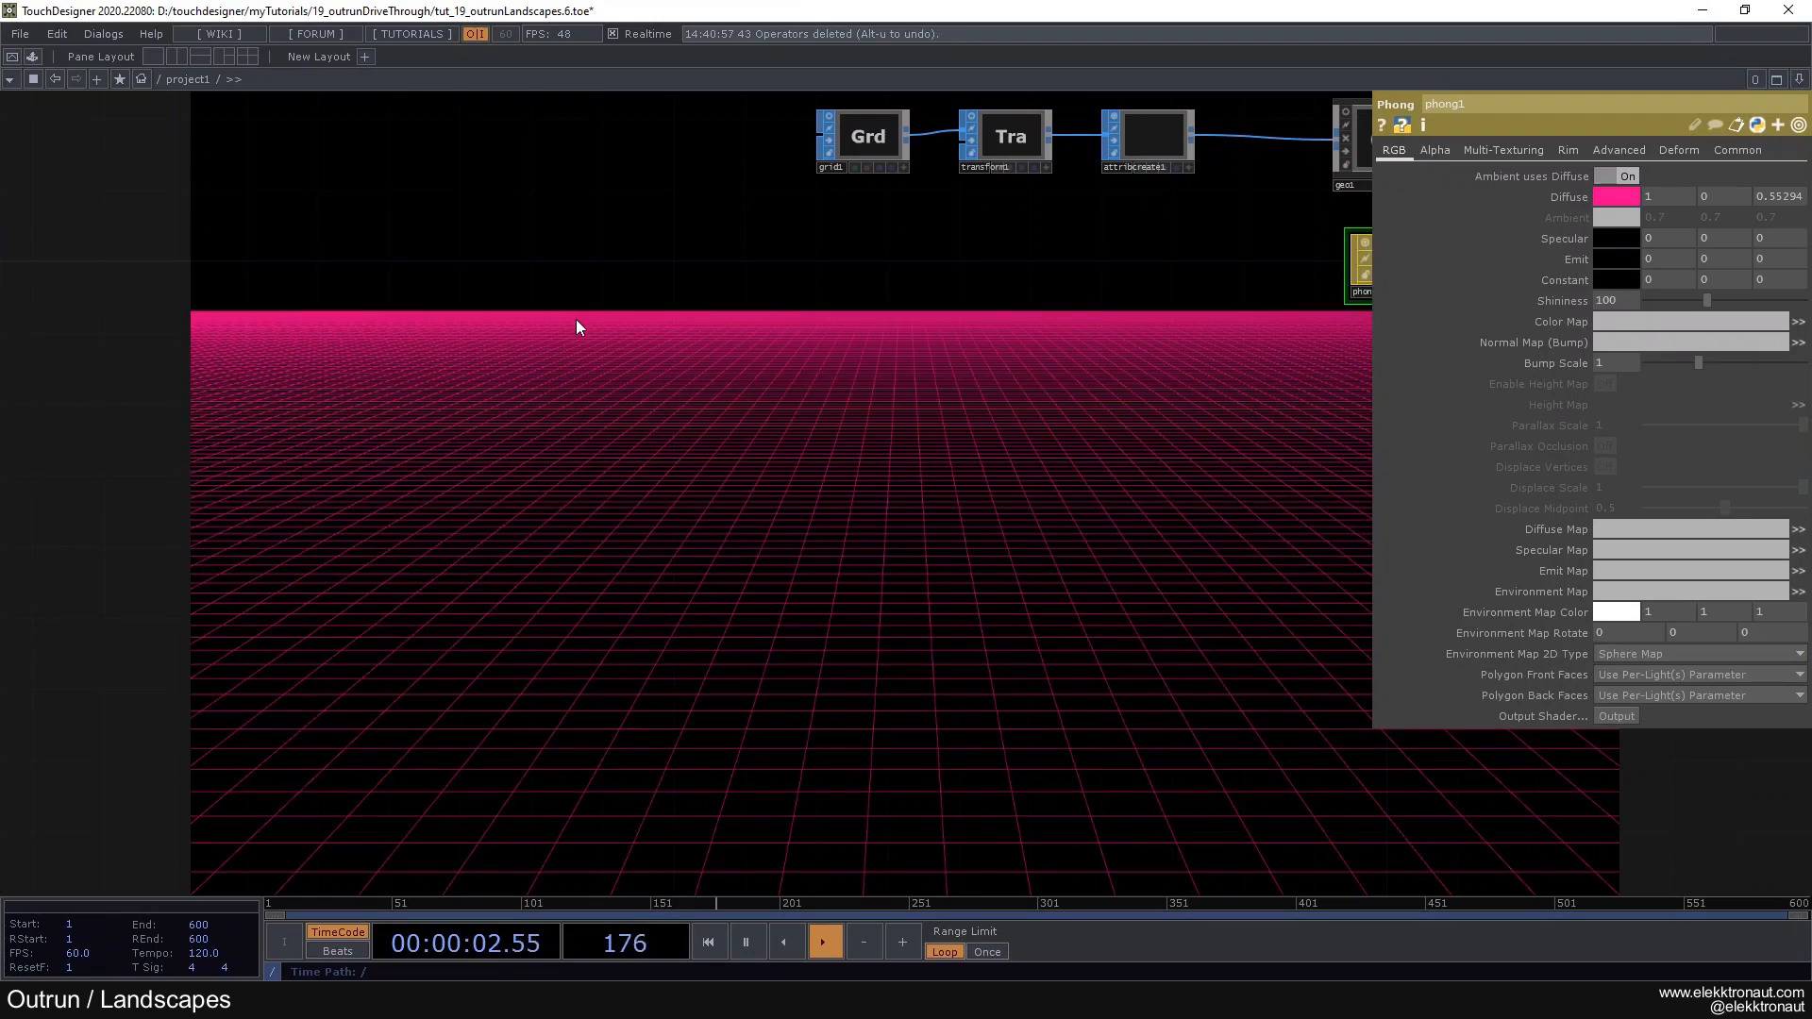
pyautogui.moveTo(578, 326); pyautogui.dragTo(591, 330)
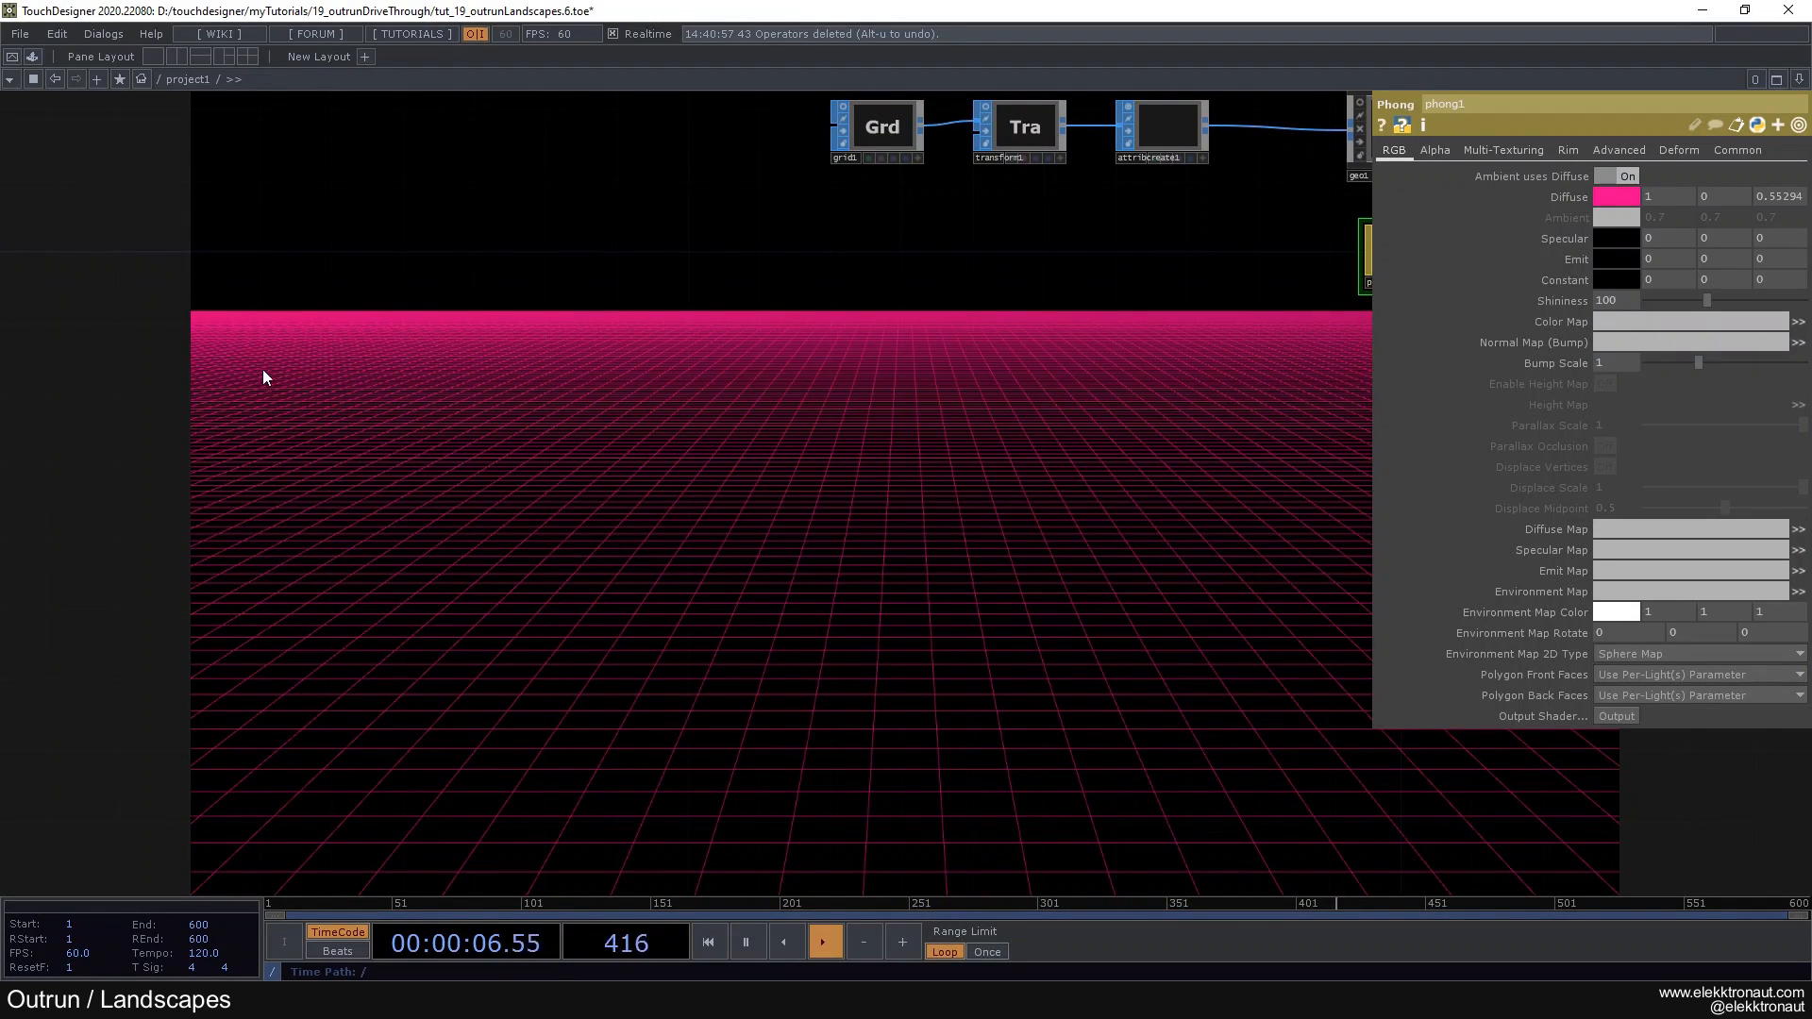
pyautogui.press('Tab')
pyautogui.write('m')
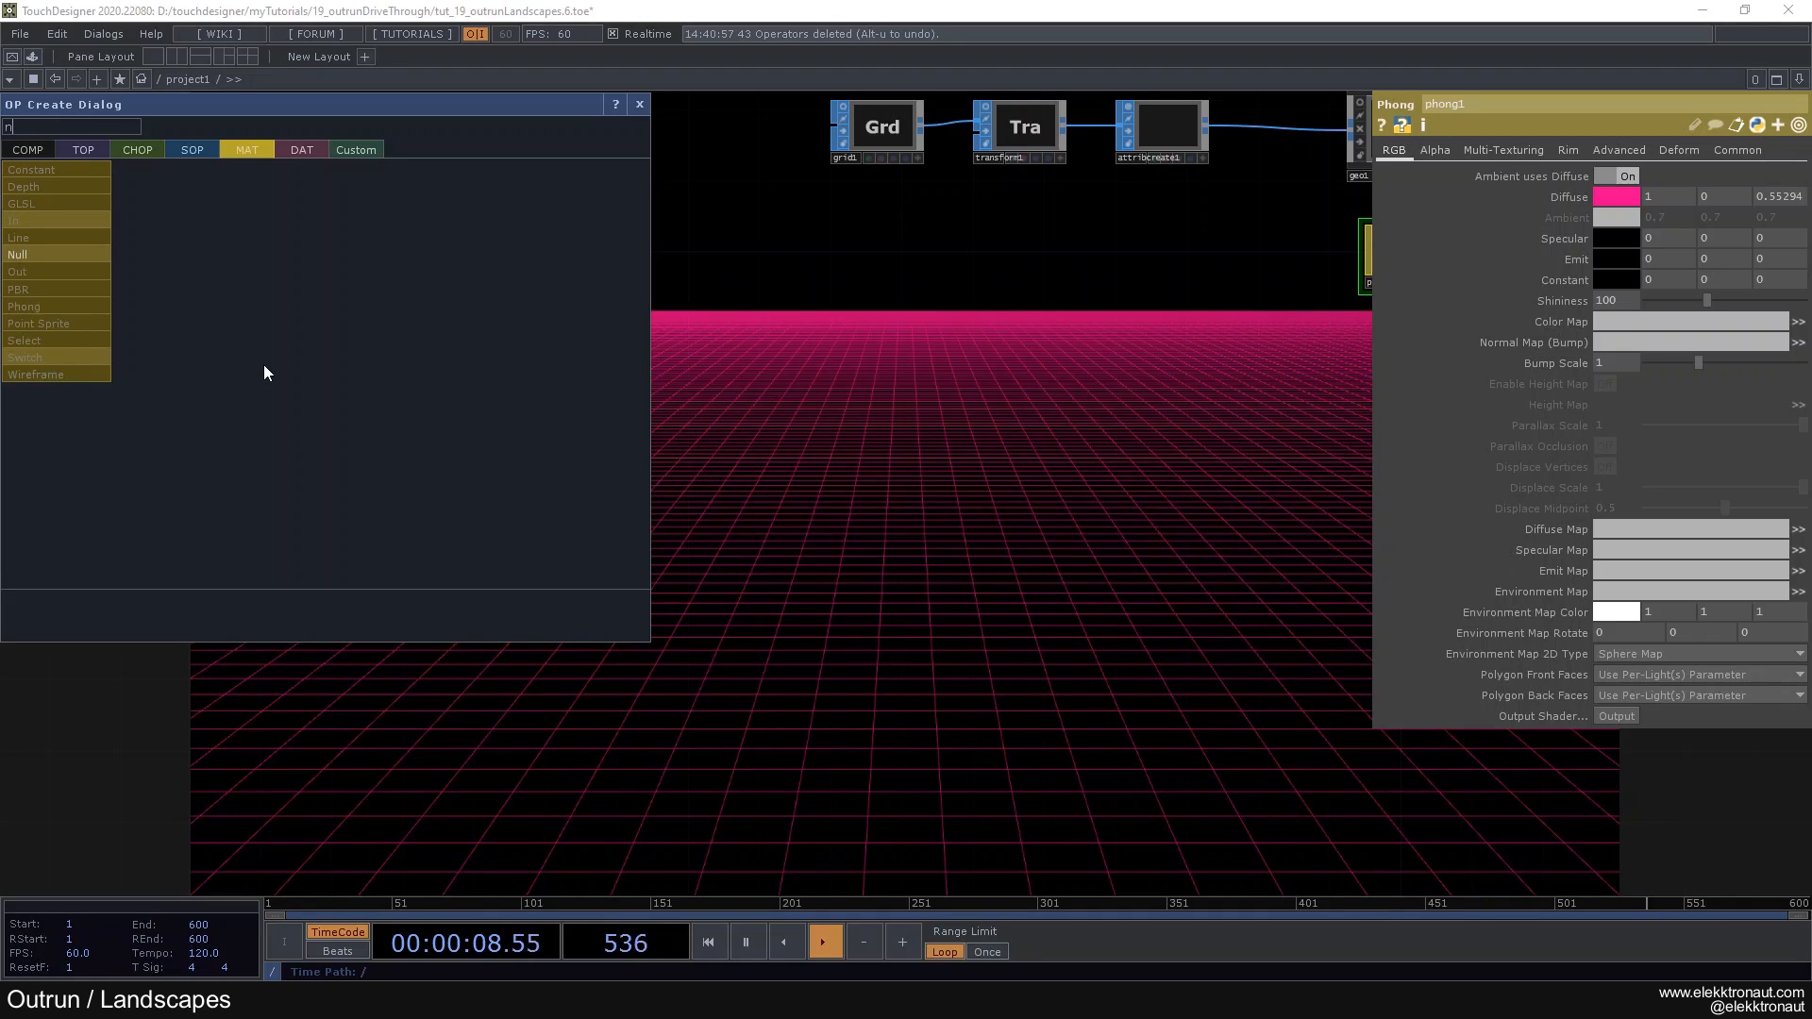
pyautogui.click(83, 149)
pyautogui.write('noi')
pyautogui.press('Return')
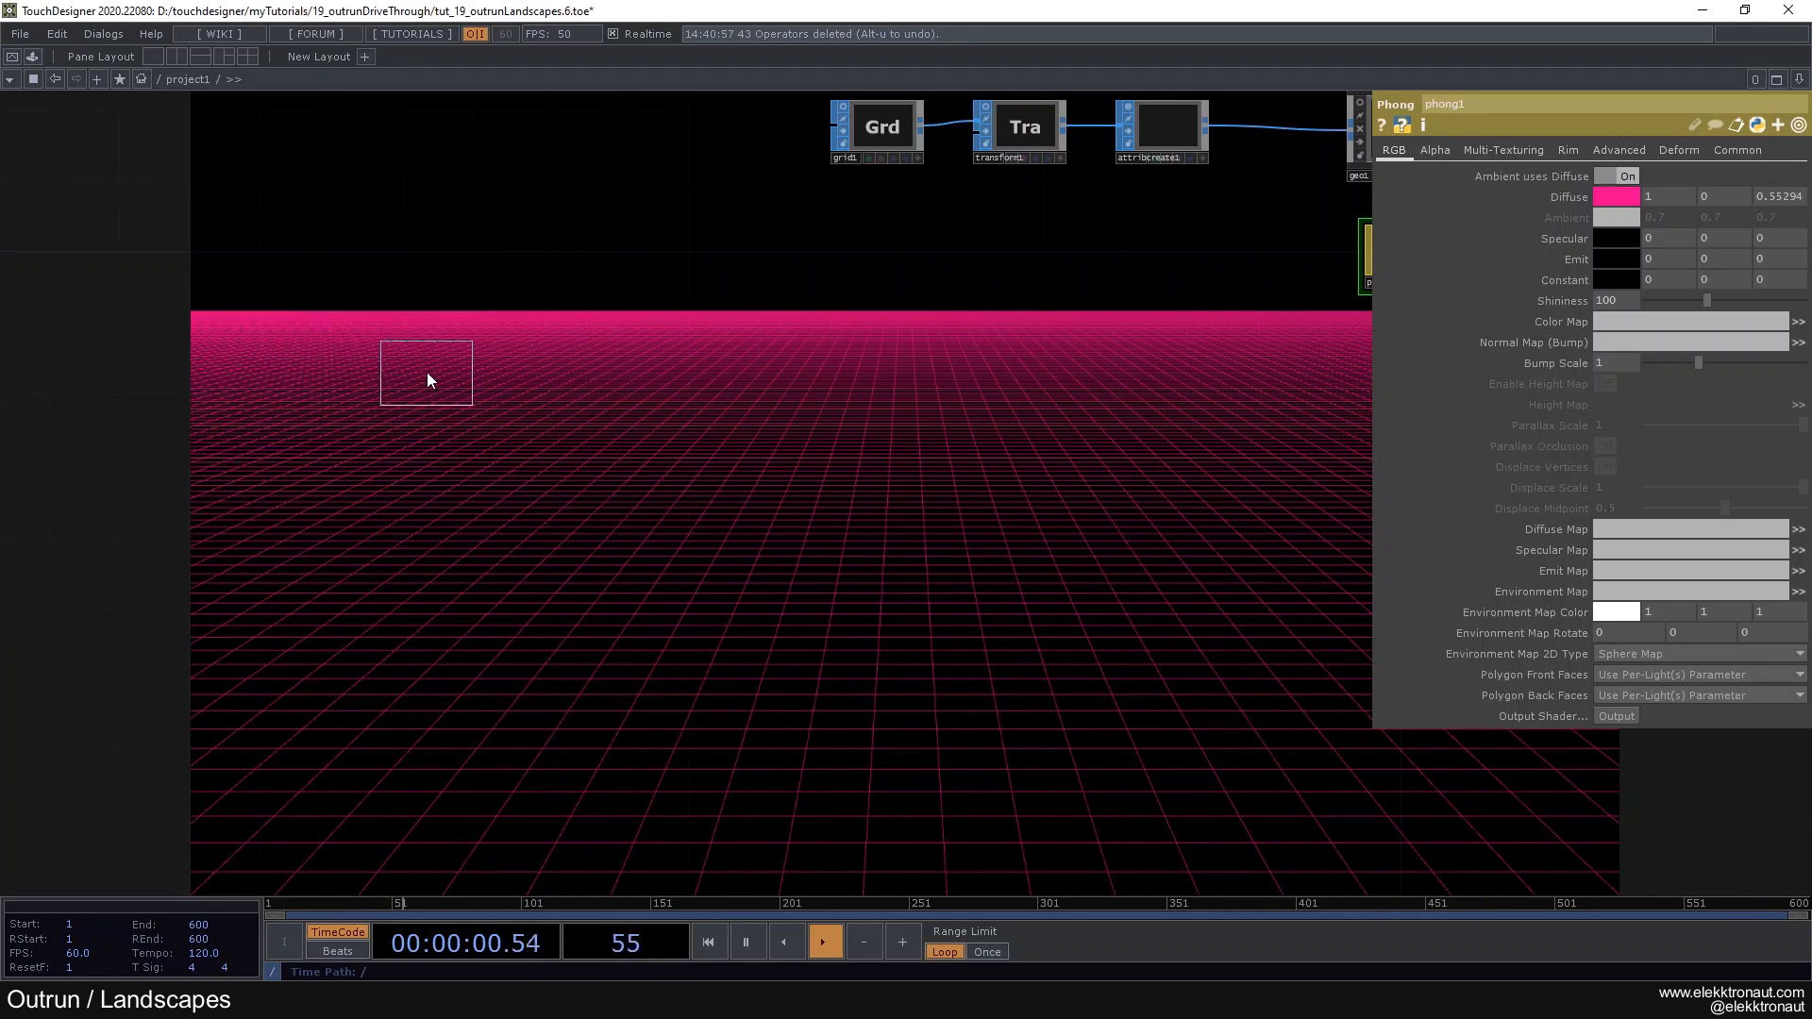
pyautogui.click(404, 332)
# Step: Move grid1 away from transform1 to leave space between the two operators
pyautogui.scroll(2, 402, 337)
pyautogui.moveTo(545, 338); pyautogui.dragTo(193, 502)
pyautogui.scroll(-2, 330, 524)
pyautogui.moveTo(332, 525); pyautogui.dragTo(202, 585)
pyautogui.scroll(3, 525, 519)
pyautogui.moveTo(501, 472); pyautogui.dragTo(773, 519)
pyautogui.moveTo(733, 358); pyautogui.dragTo(421, 339)
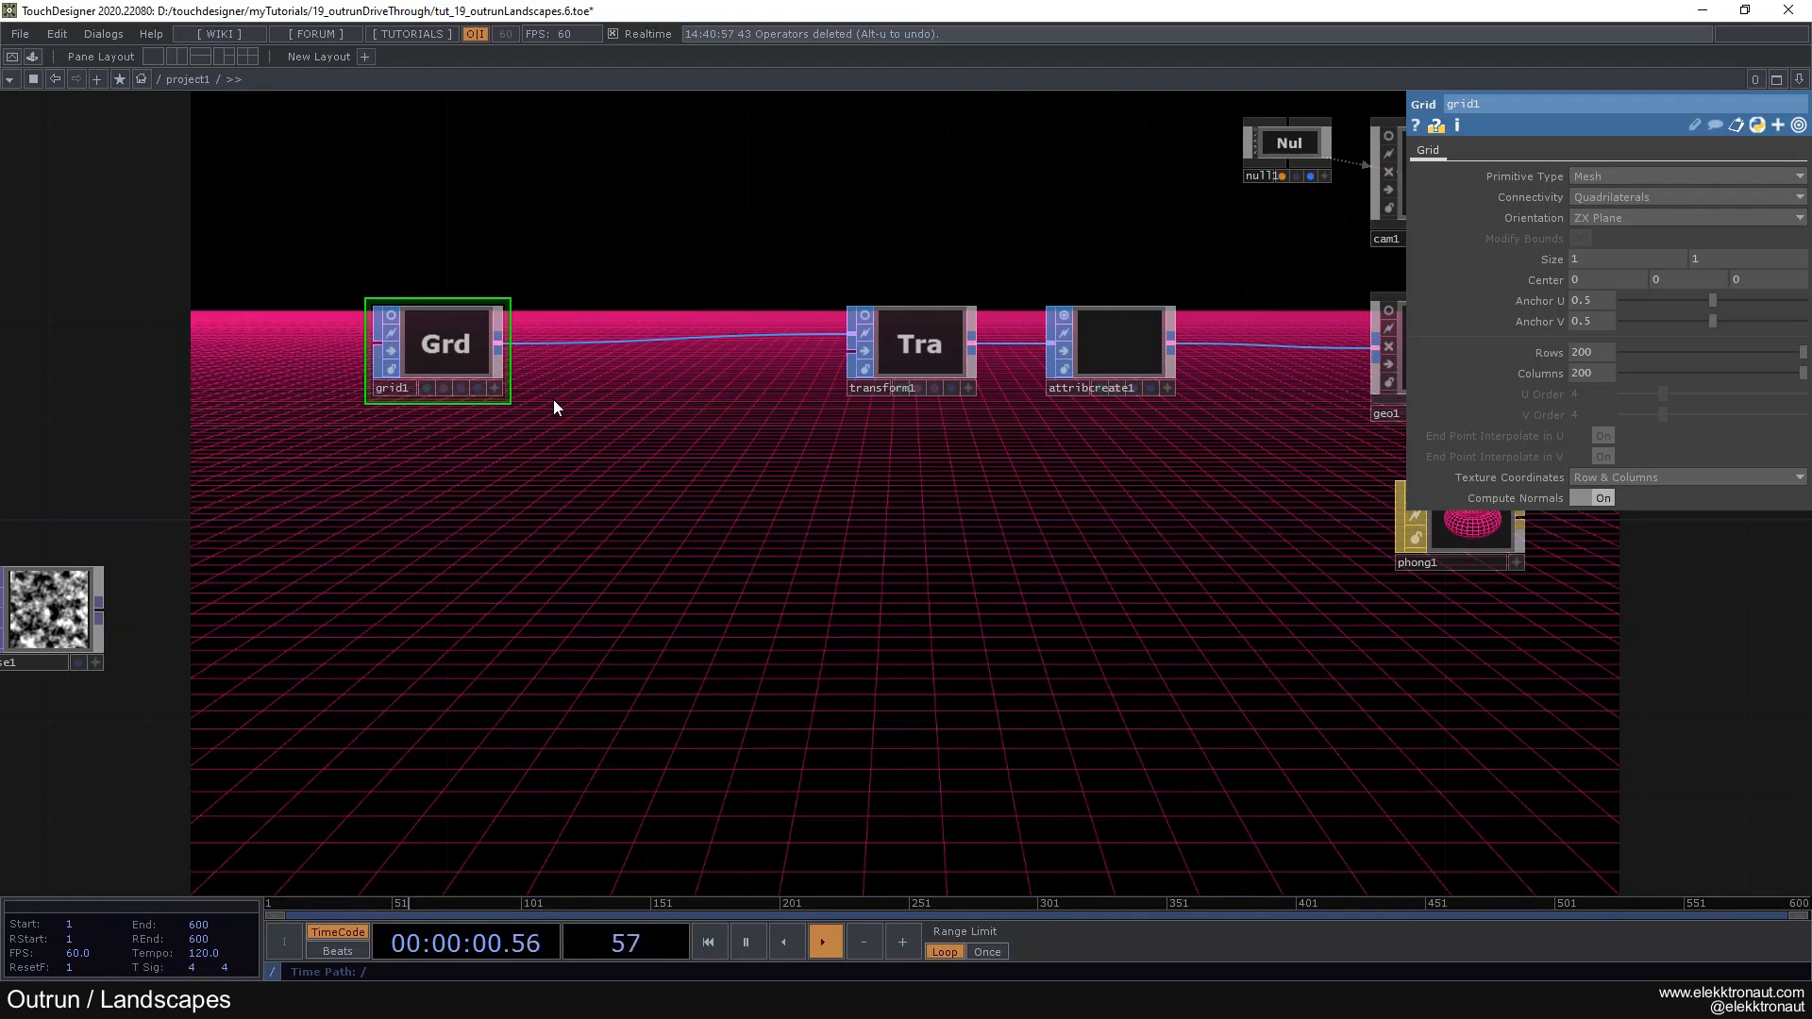
# Step: Insert a Noise SOP into the connection between grid1 and transform1
pyautogui.rightClick(623, 338)
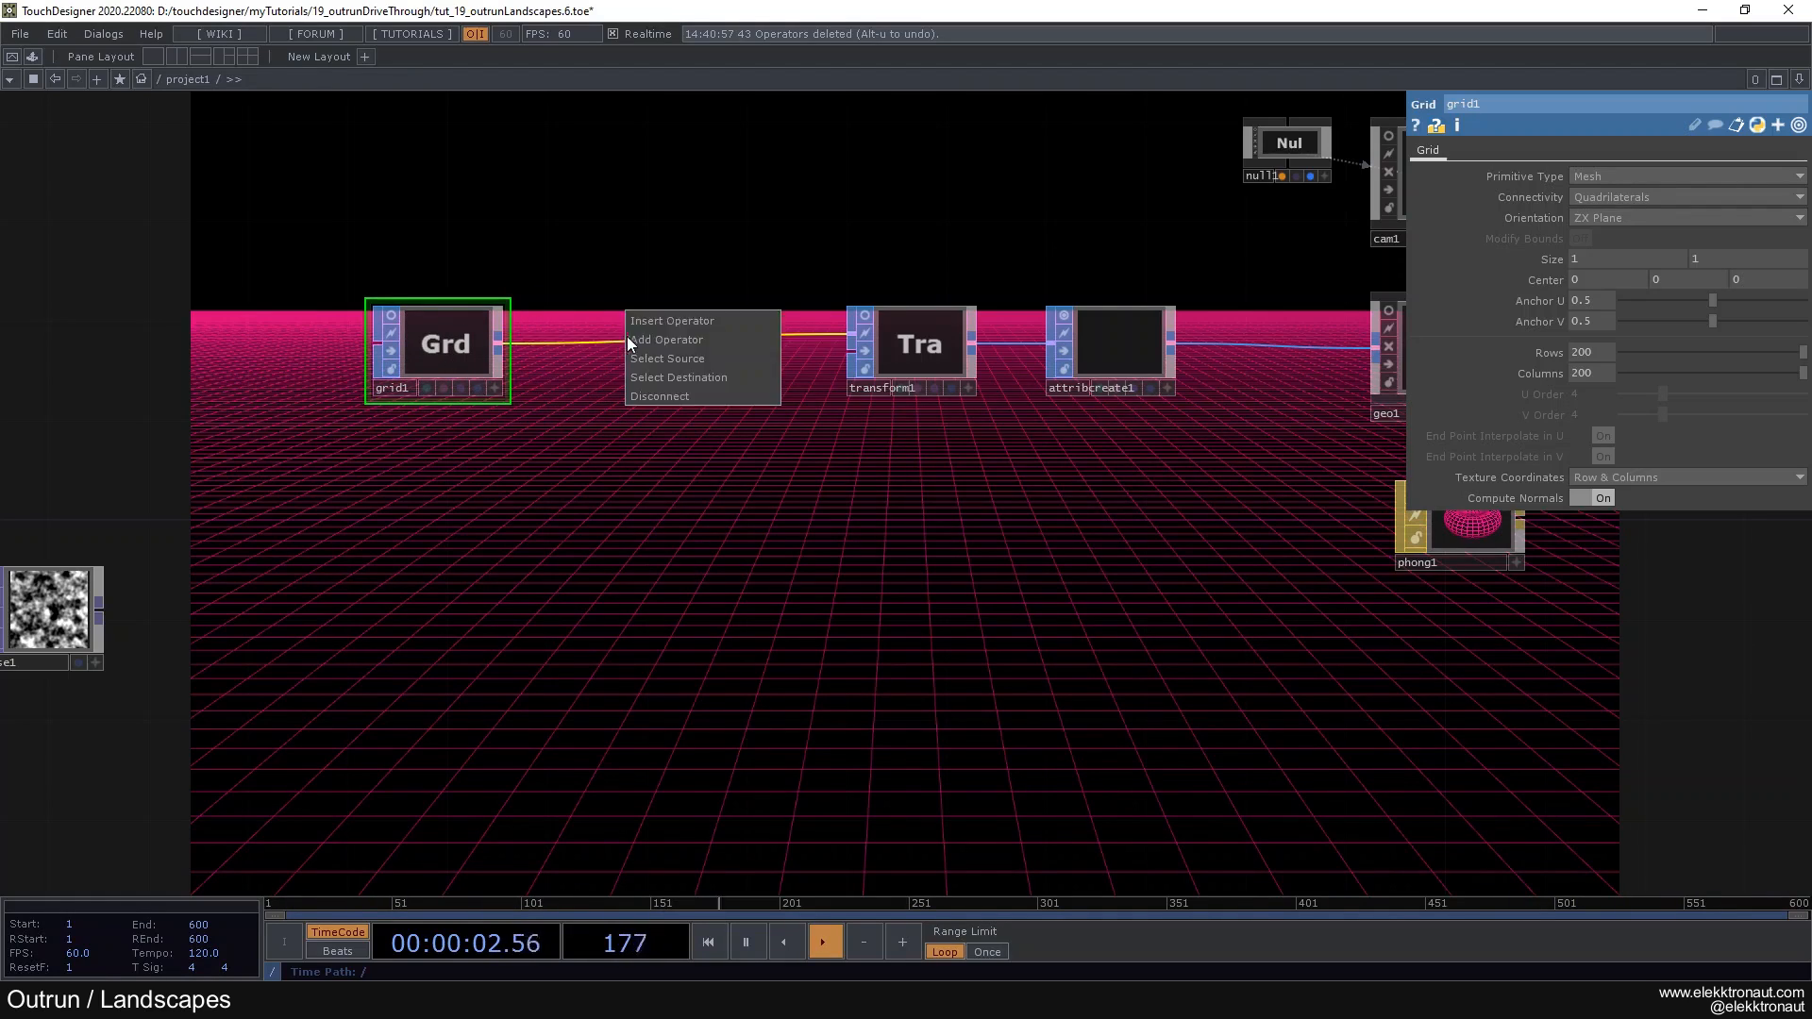
pyautogui.click(653, 320)
pyautogui.write('noi')
pyautogui.press('Return')
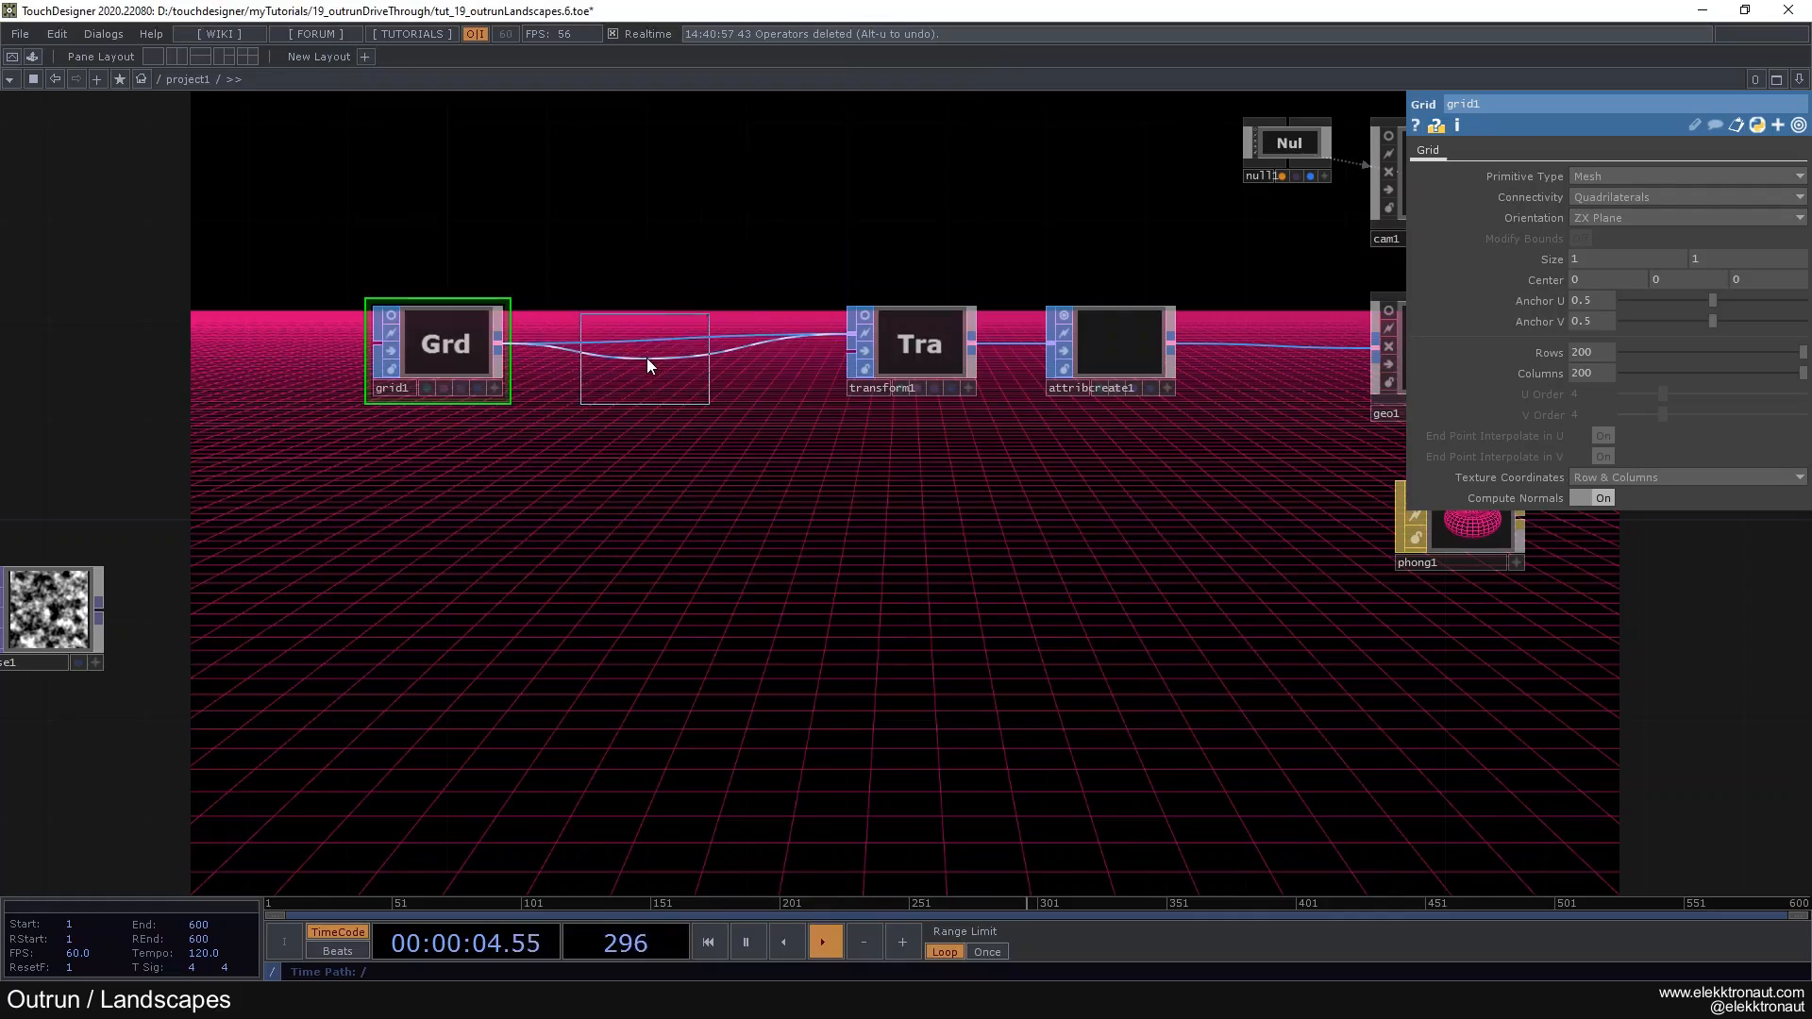
pyautogui.click(647, 359)
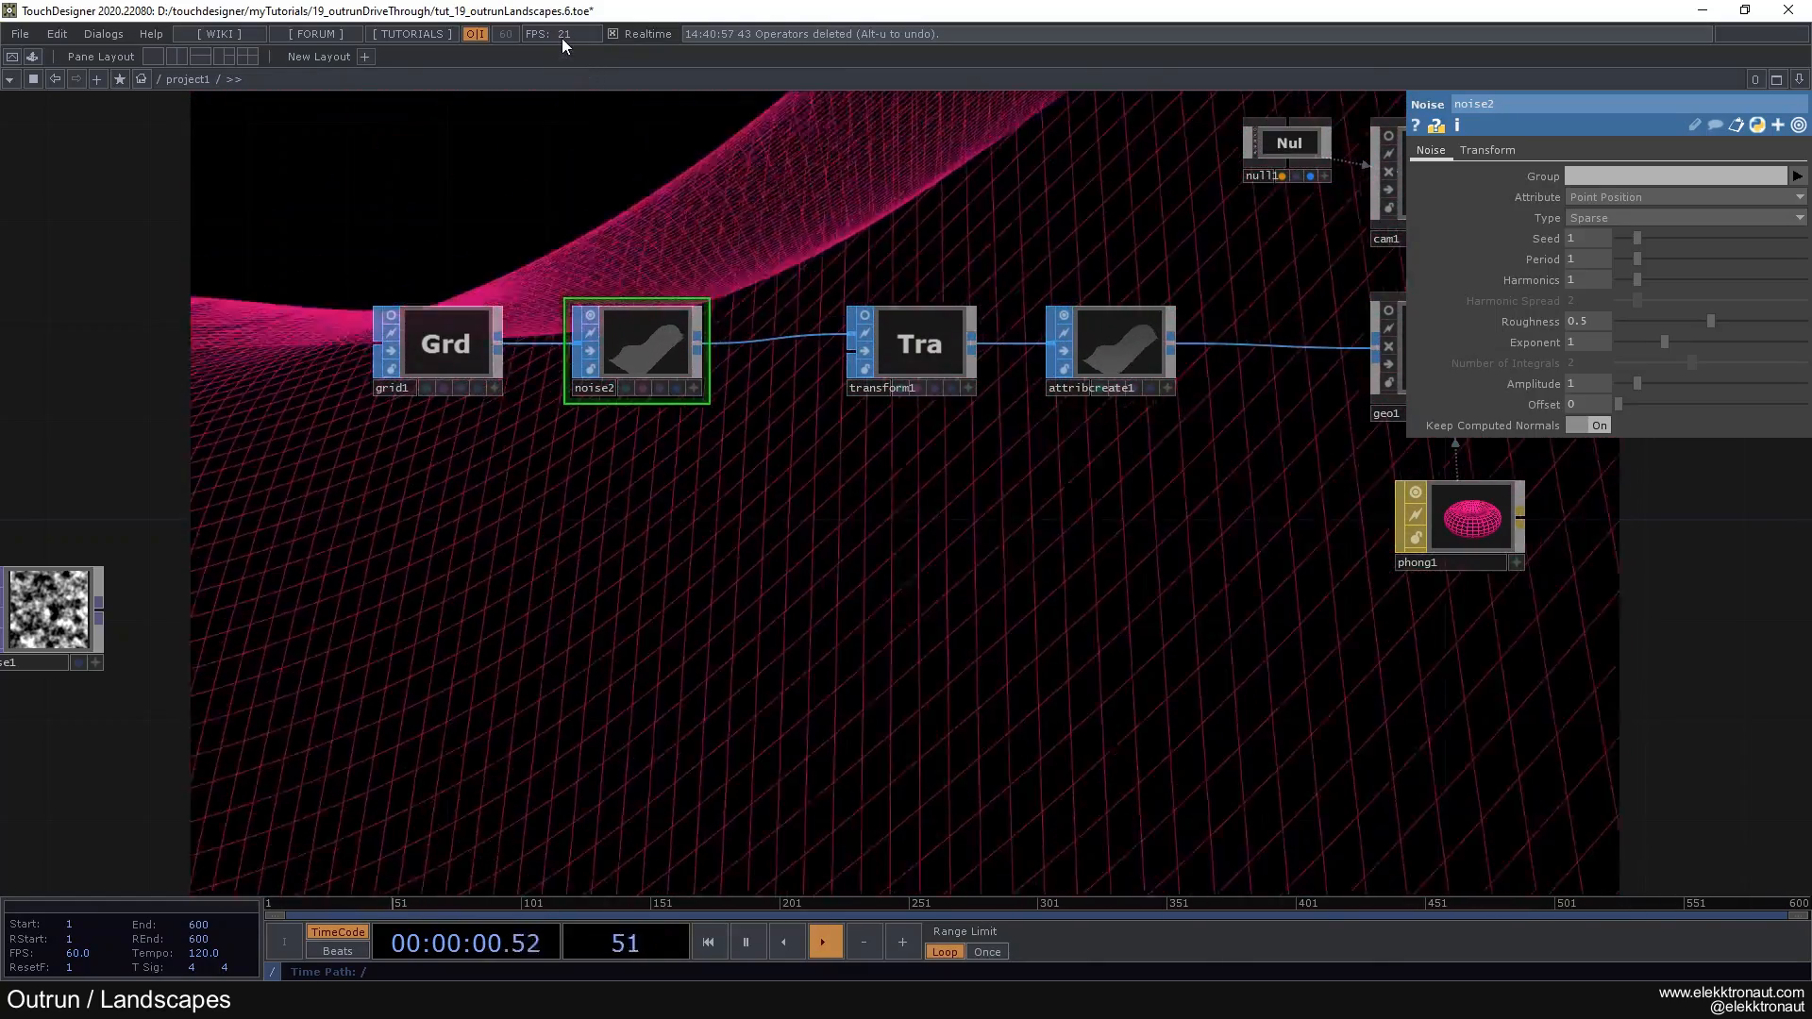
# Step: Set the period of the noise2 SOP to 0.44 and its amplitude to 0.18
pyautogui.moveTo(1636, 259); pyautogui.dragTo(1626, 266)
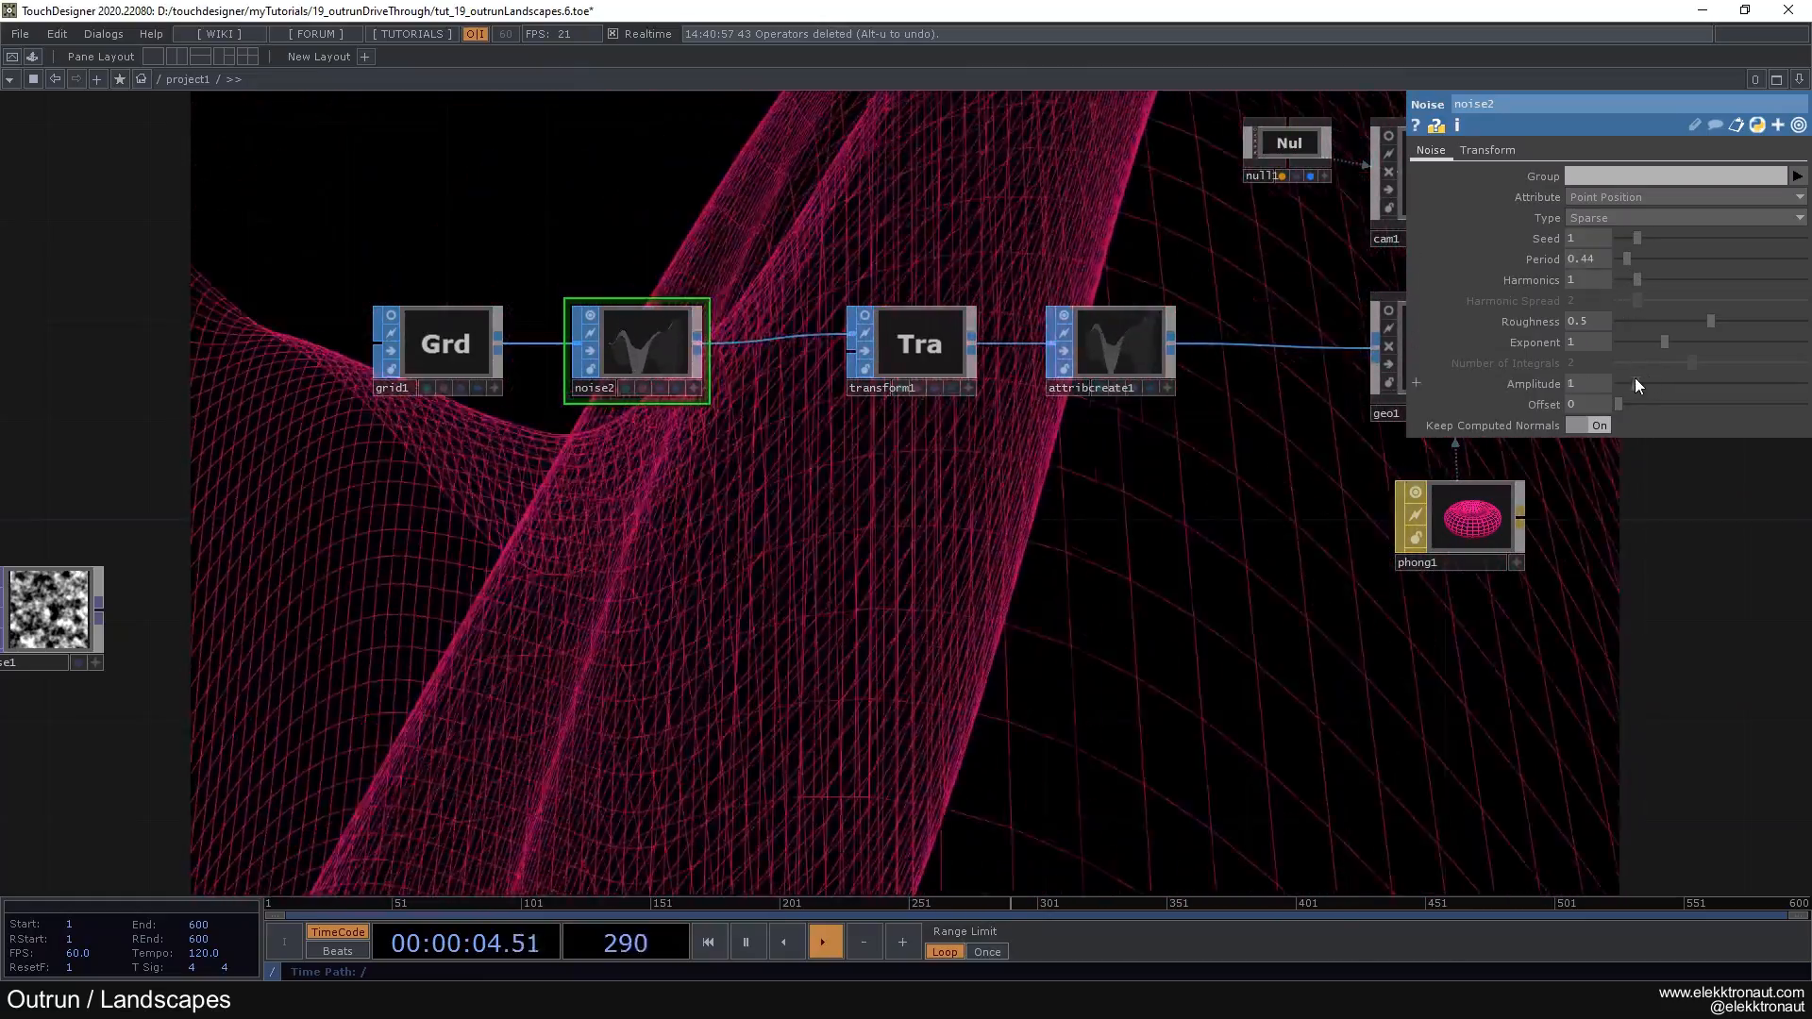
pyautogui.moveTo(1637, 383); pyautogui.dragTo(1625, 383)
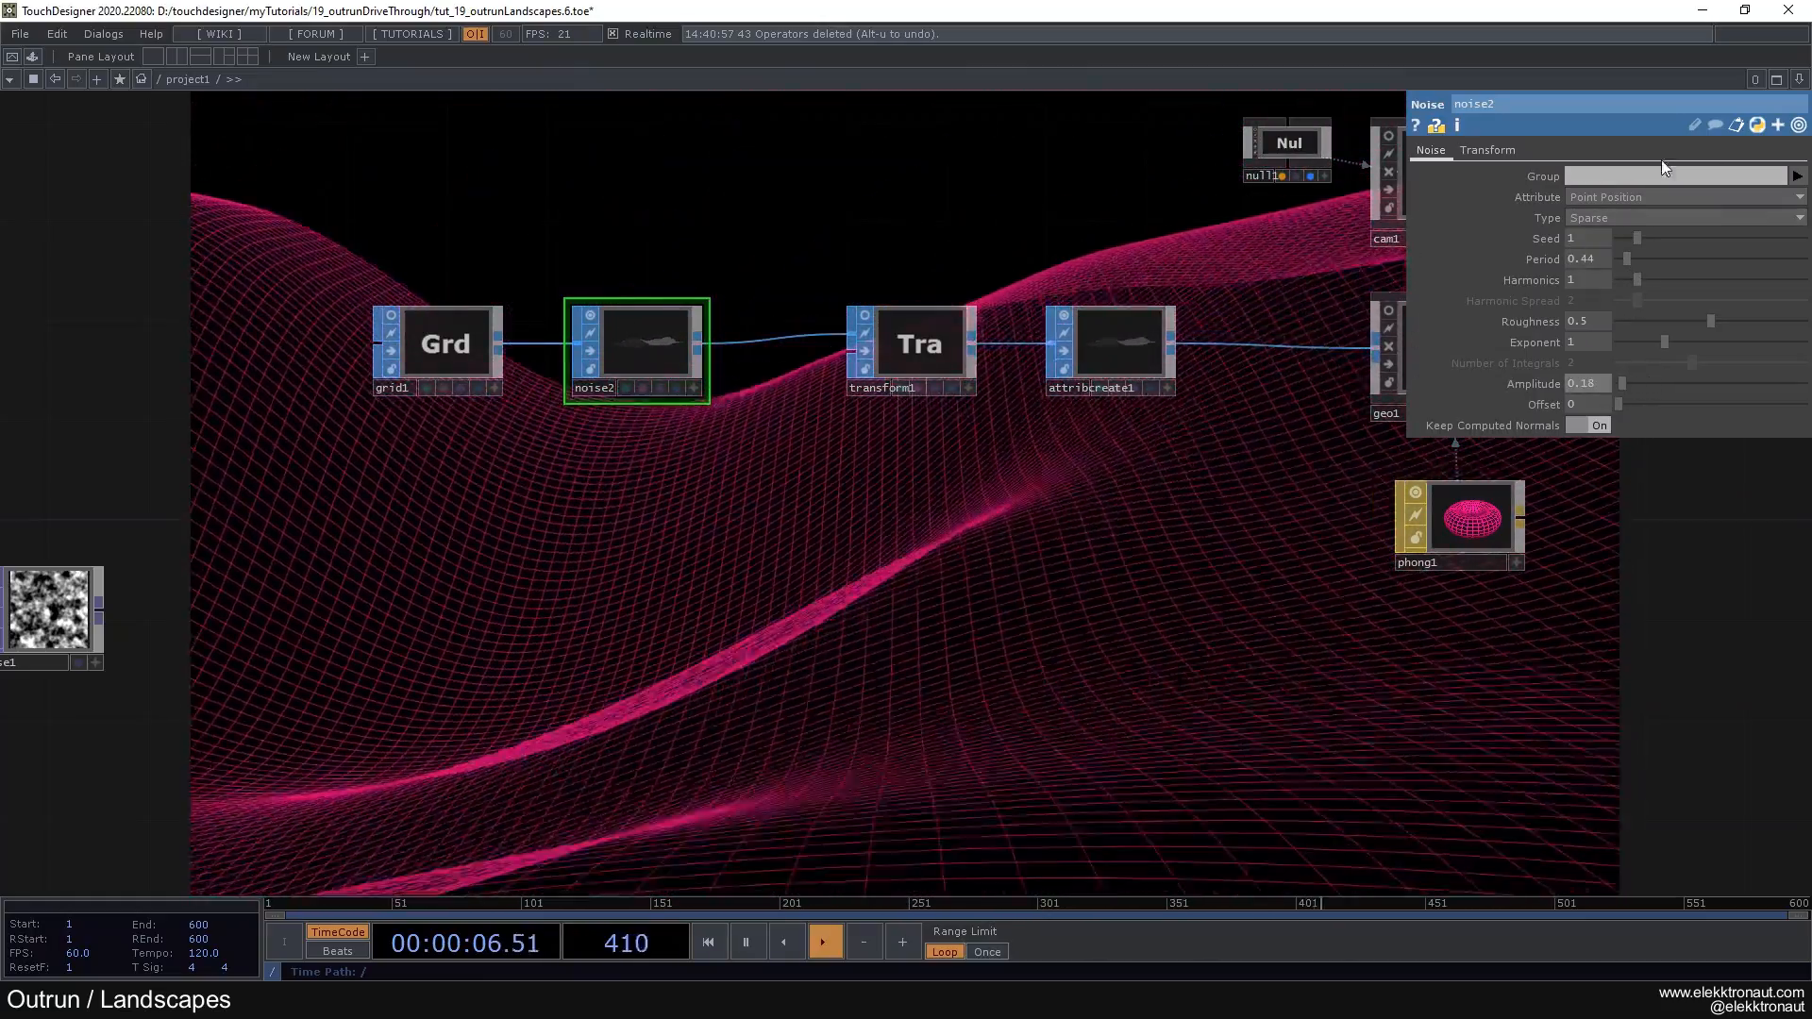
pyautogui.click(1483, 151)
pyautogui.click(1432, 151)
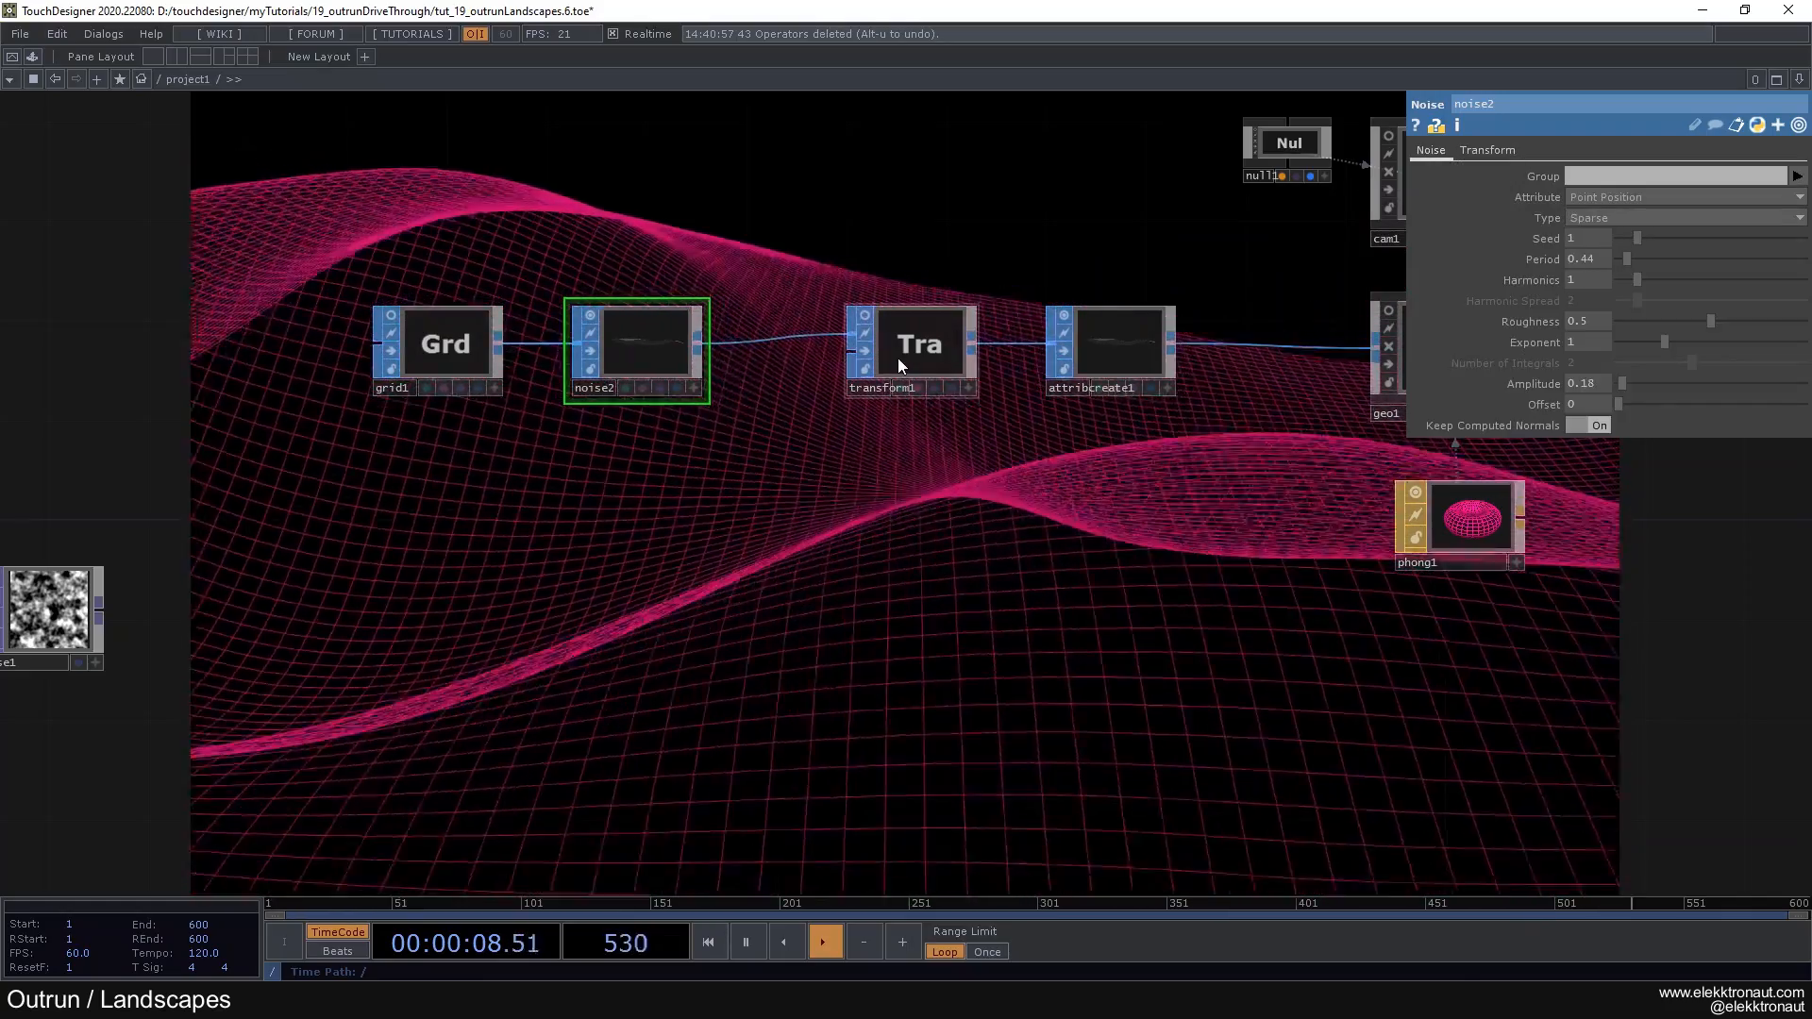
pyautogui.moveTo(828, 462); pyautogui.dragTo(820, 411)
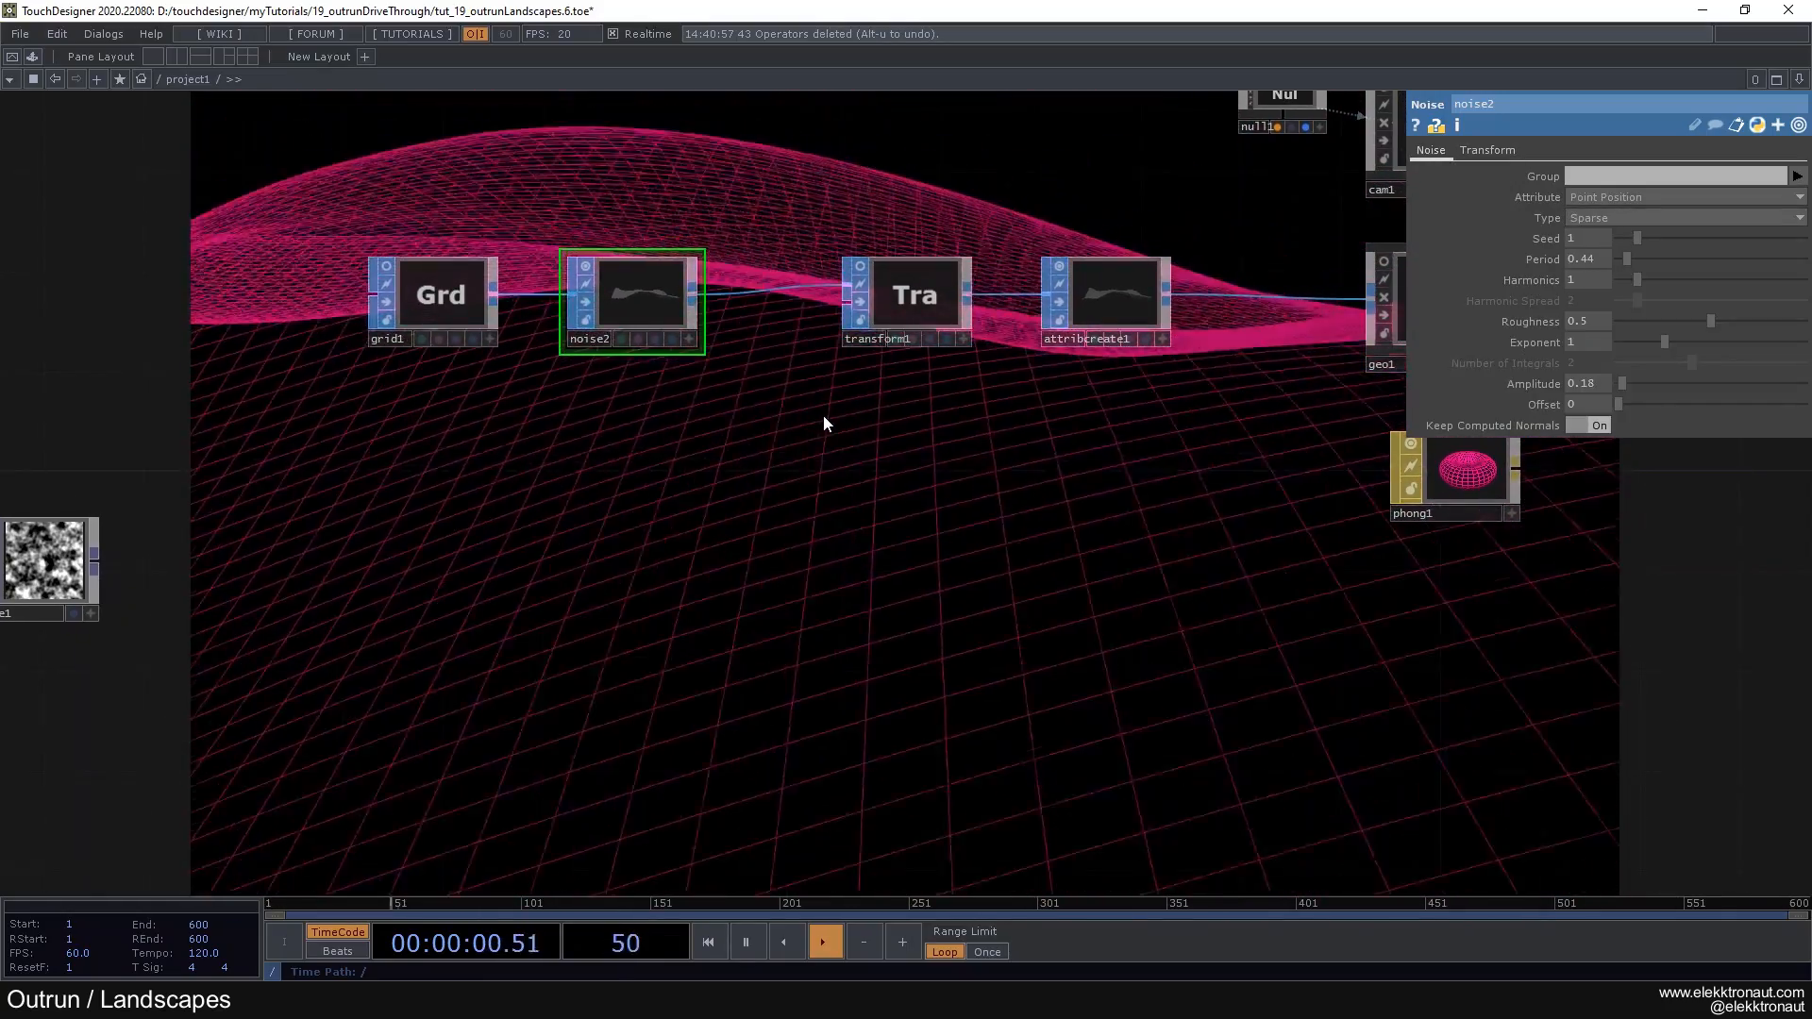
# Step: Turn off the node viewers of noise2 and attribcreate1
pyautogui.click(585, 266)
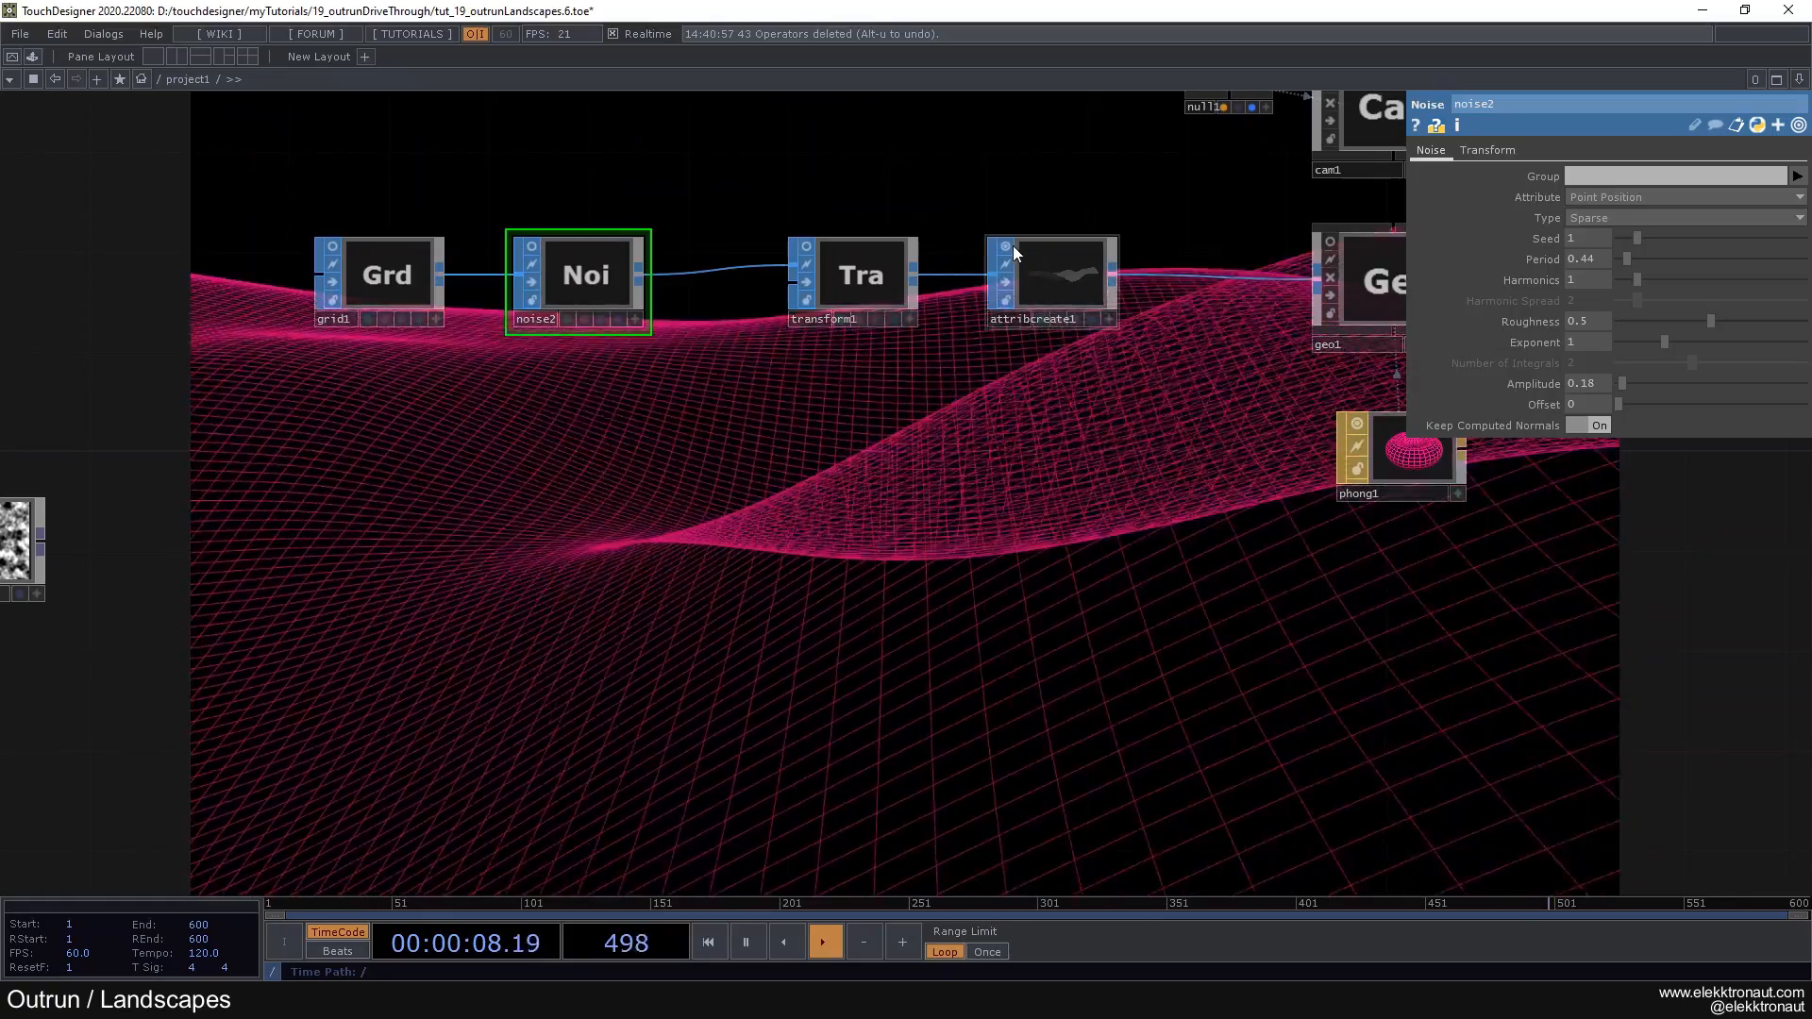
pyautogui.click(1011, 246)
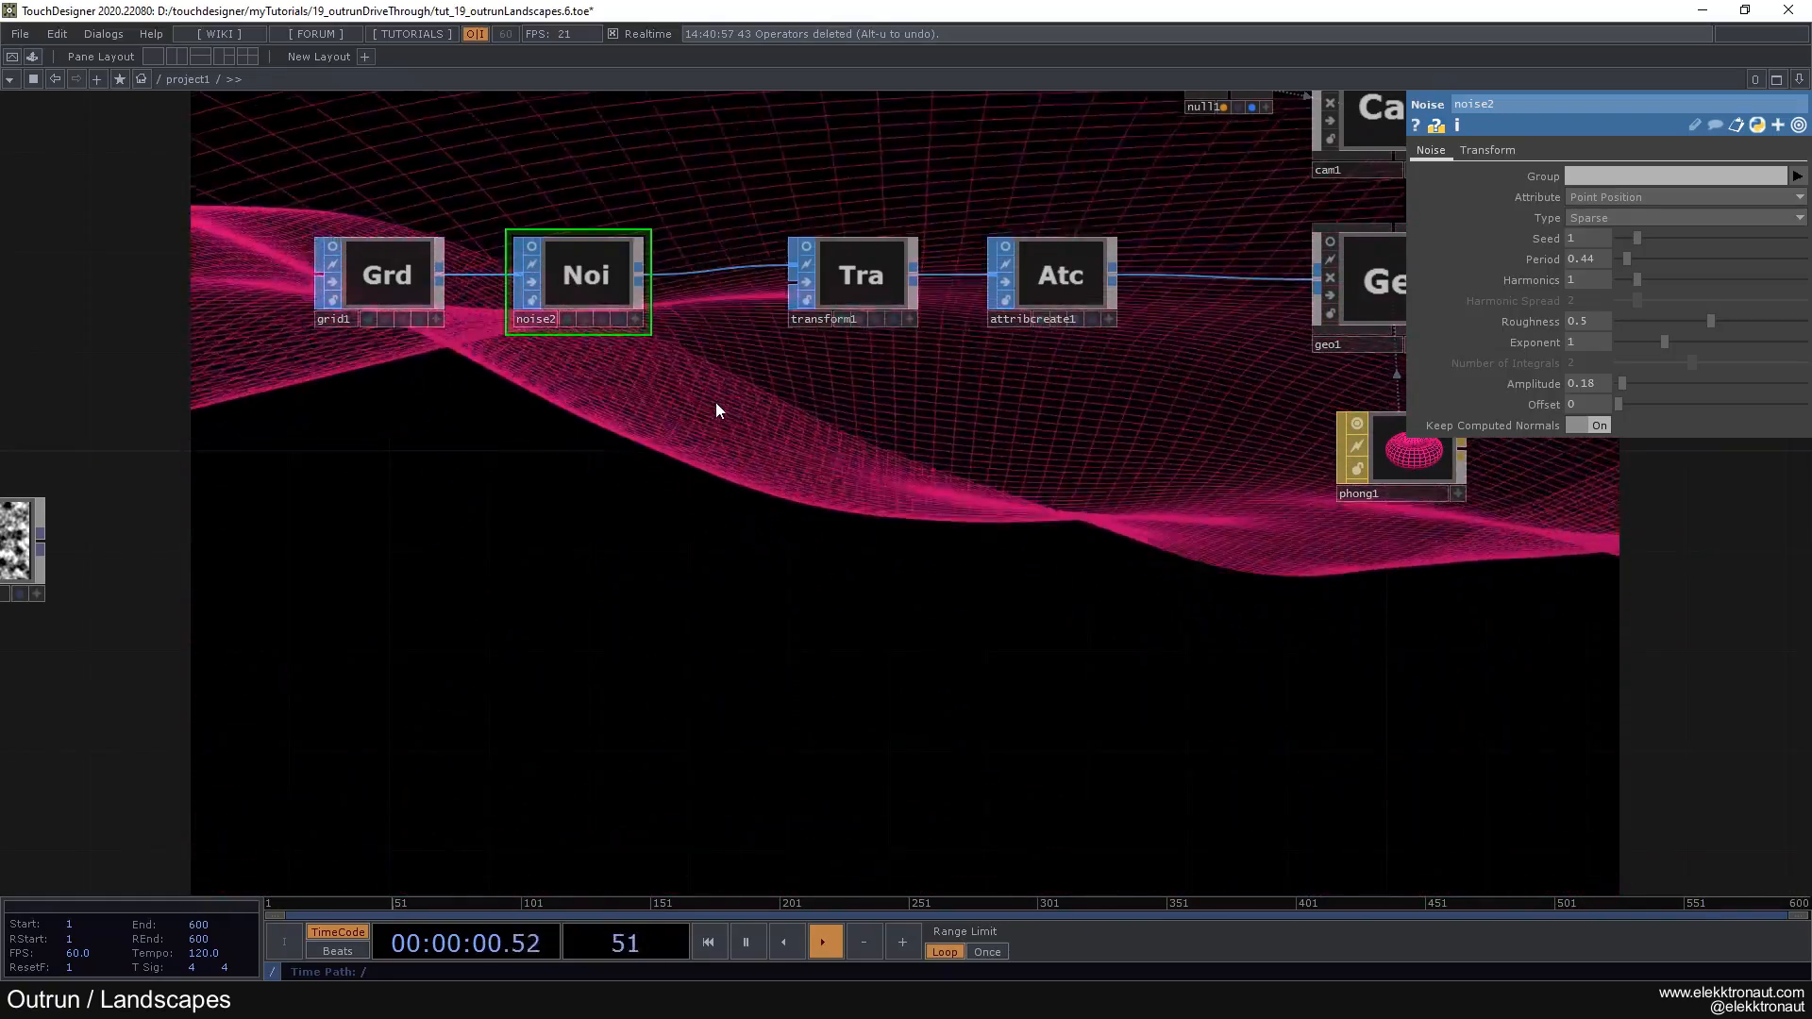
pyautogui.moveTo(724, 478); pyautogui.dragTo(811, 442)
pyautogui.scroll(-2, 811, 439)
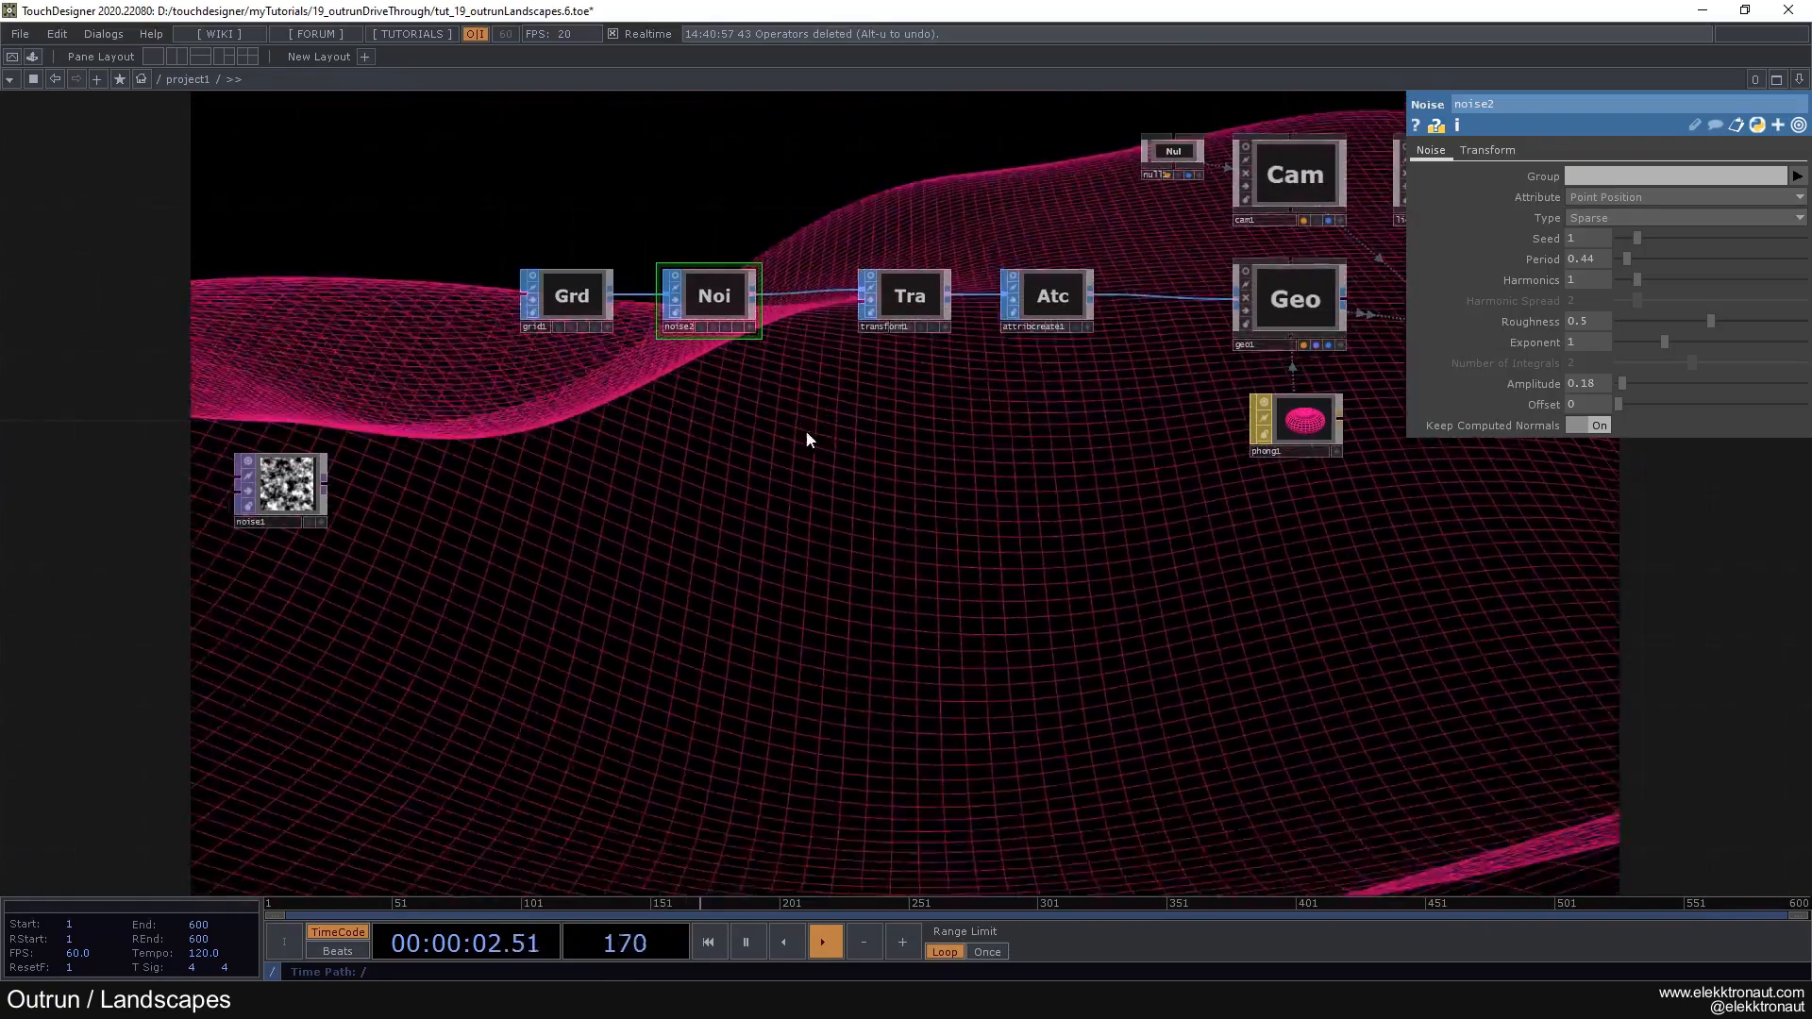
pyautogui.moveTo(536, 419); pyautogui.dragTo(477, 407)
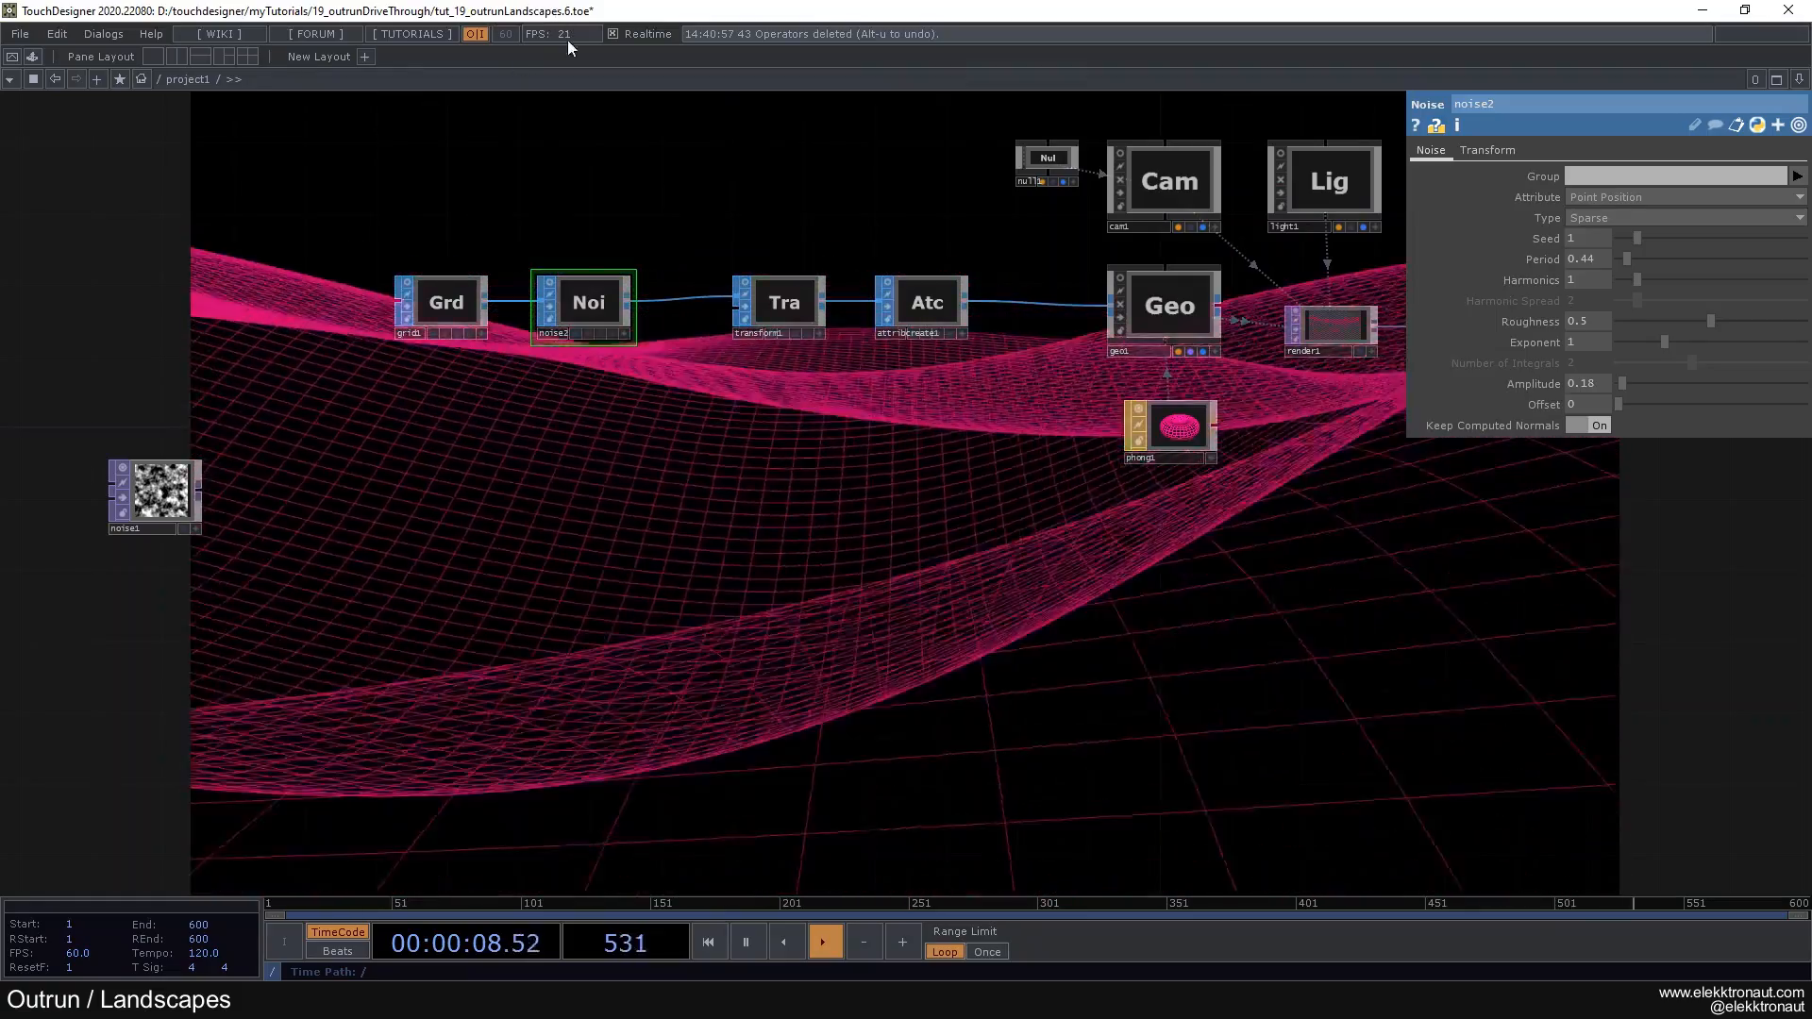
pyautogui.scroll(3, 585, 300)
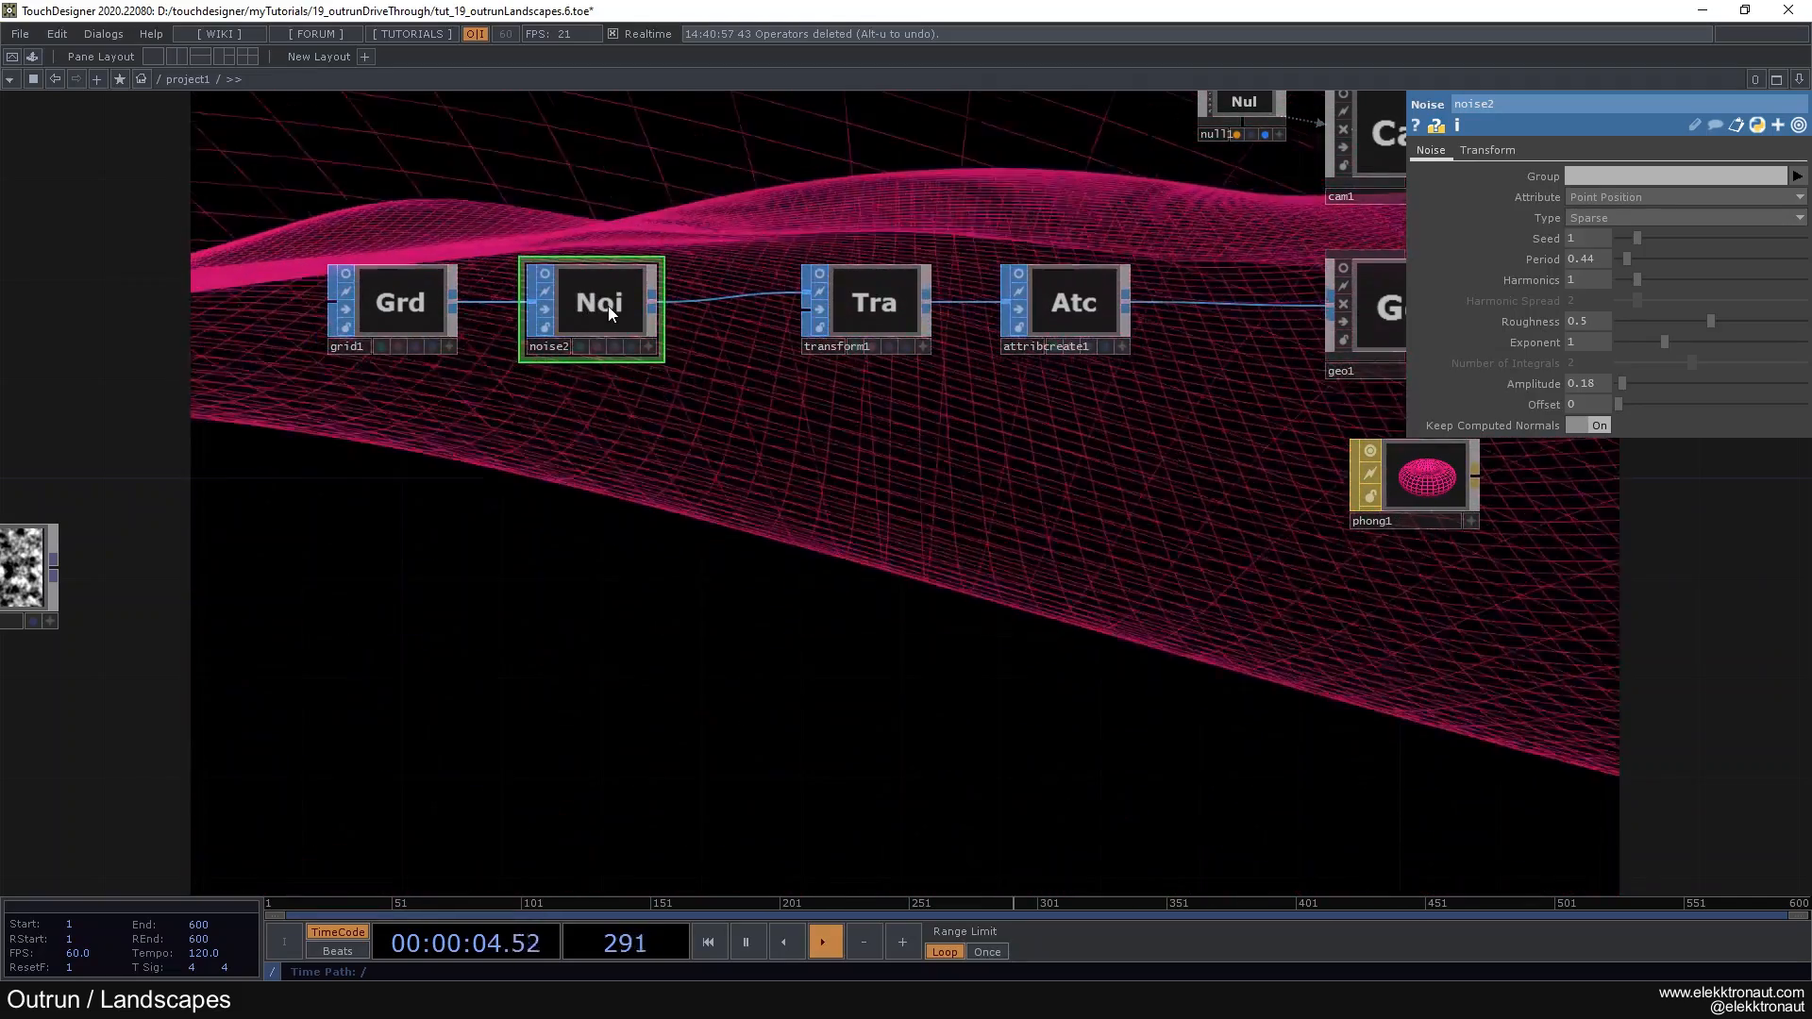
# Step: Delete the noise2 SOP and move the noise1 TOP farther away from grid1
pyautogui.press('Delete')
pyautogui.scroll(-2, 608, 305)
pyautogui.moveTo(635, 340); pyautogui.dragTo(1048, 309)
pyautogui.moveTo(568, 450); pyautogui.dragTo(372, 461)
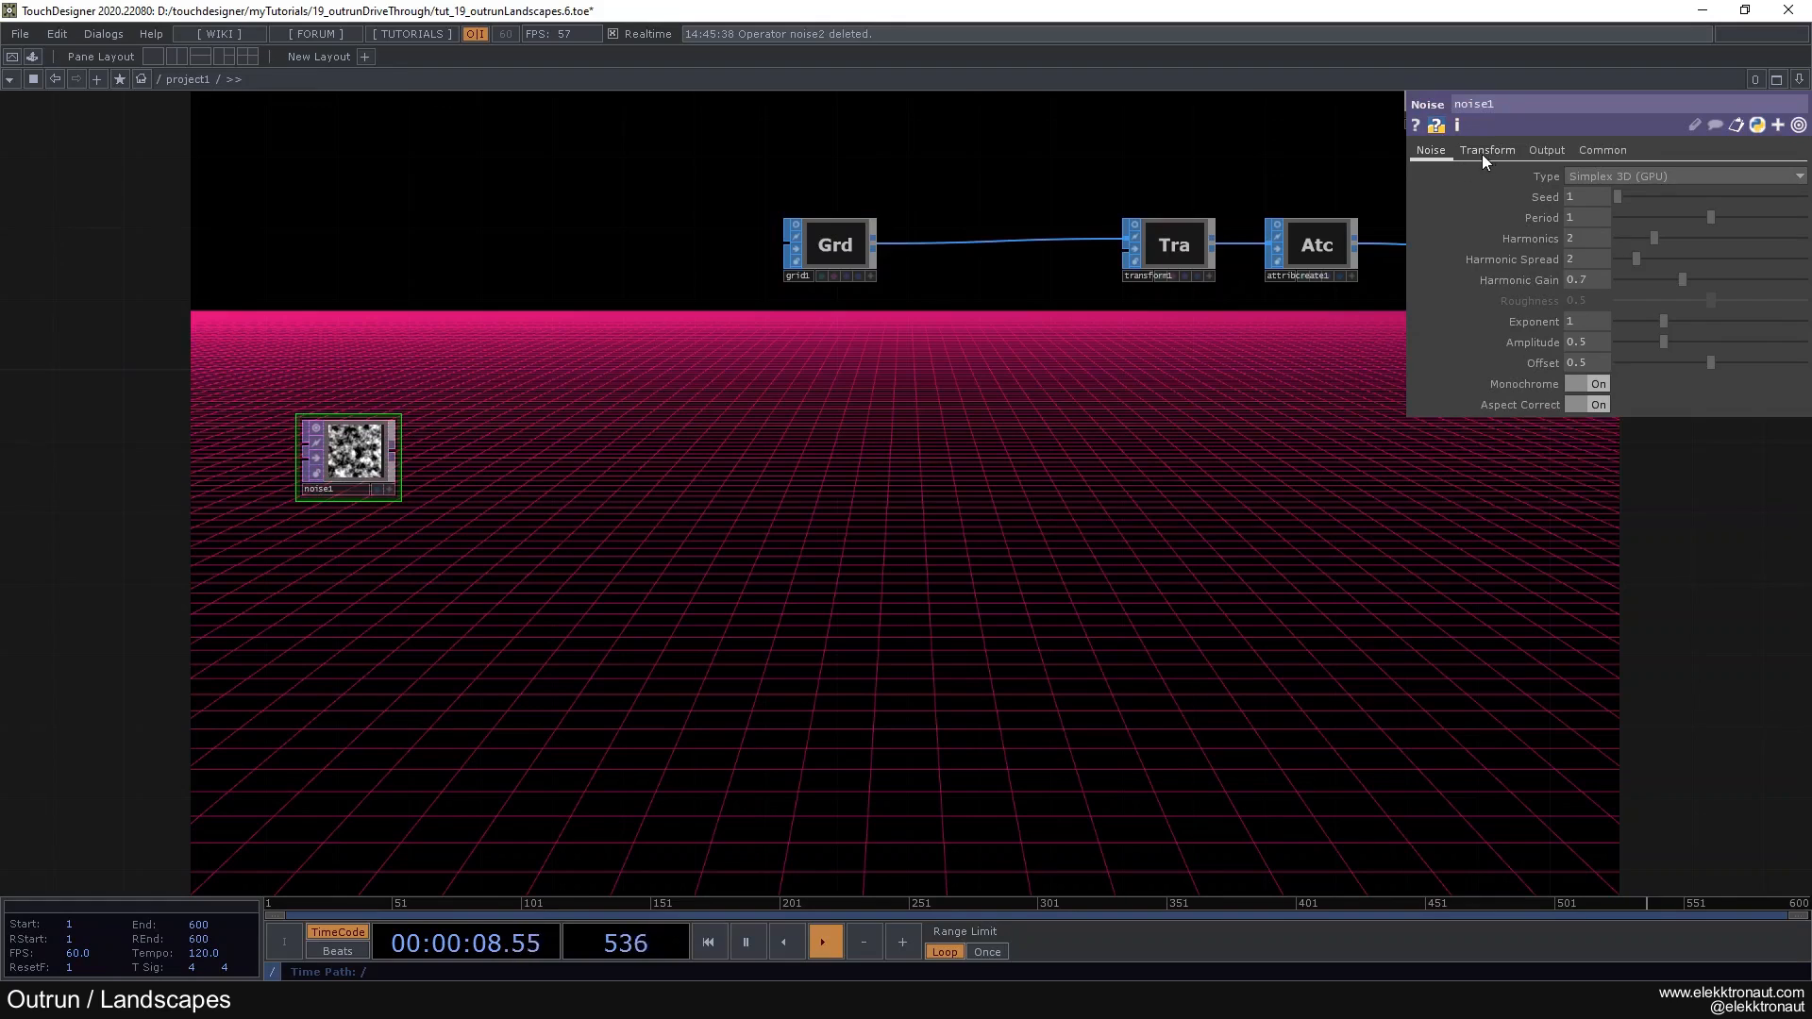
# Step: Set the resolution of the noise1 TOP to 1024 x 1024
pyautogui.click(1602, 150)
pyautogui.click(1797, 197)
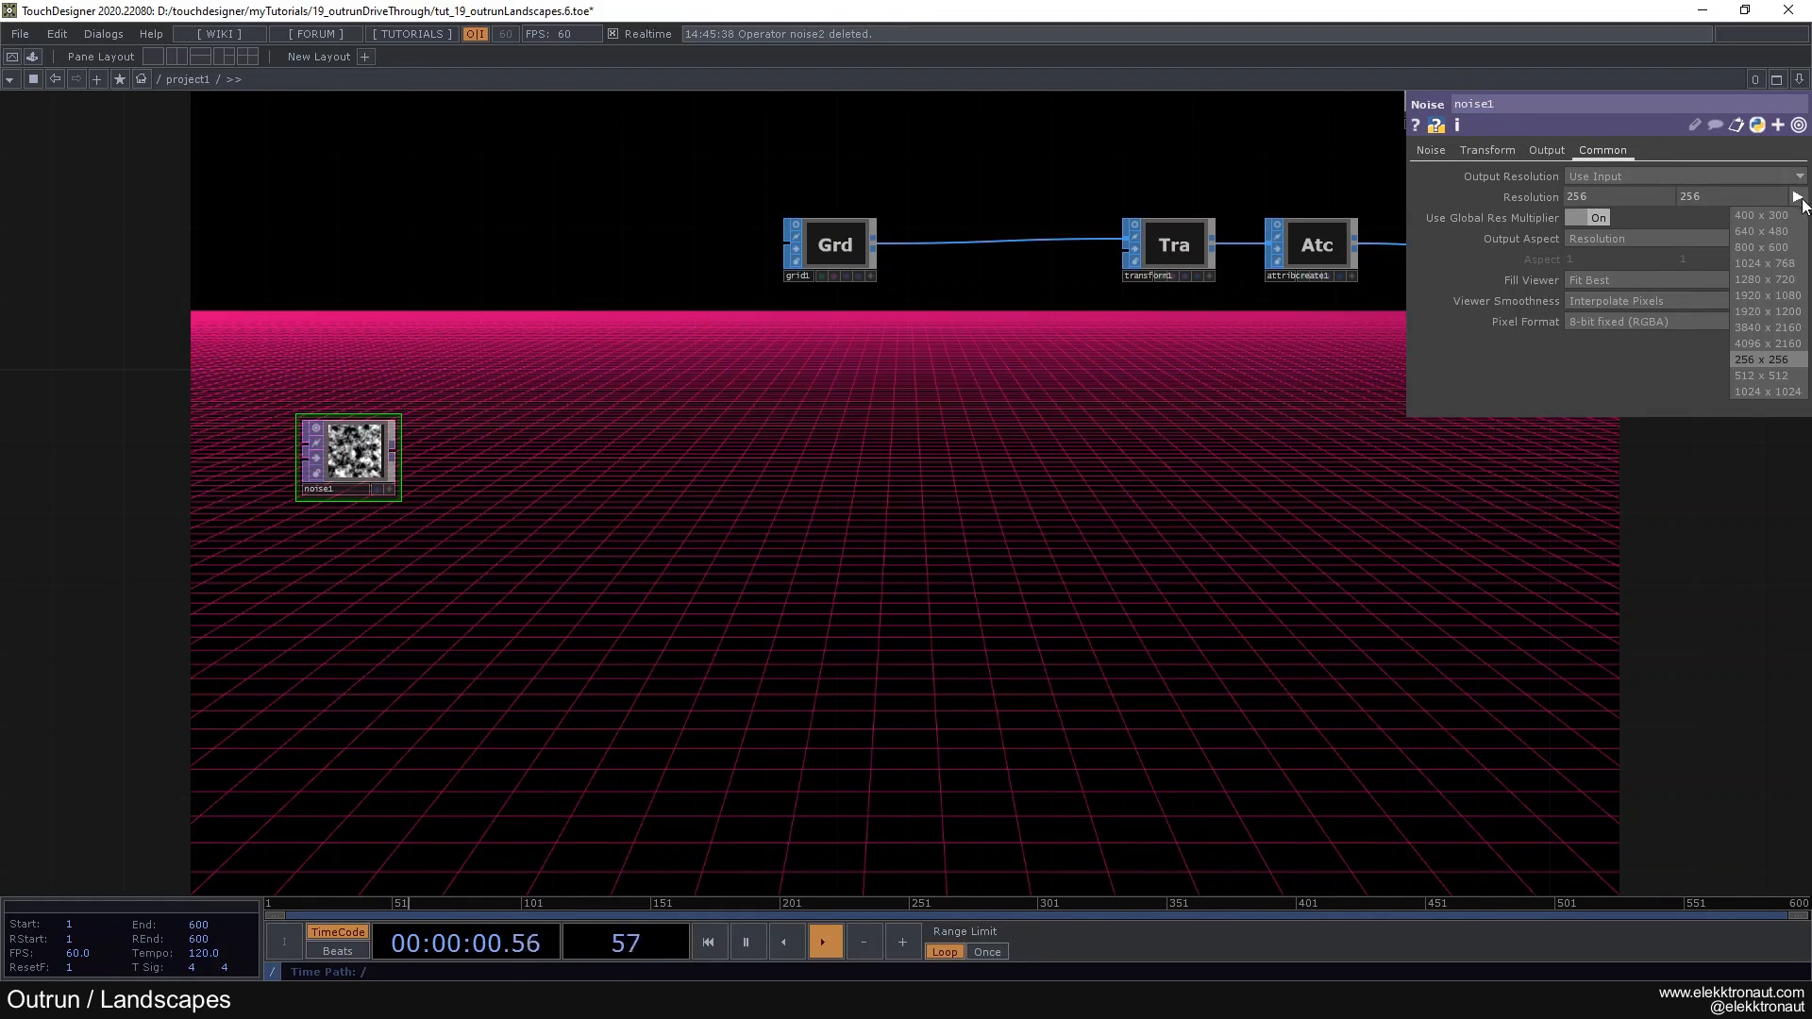
pyautogui.click(1751, 391)
pyautogui.click(1433, 153)
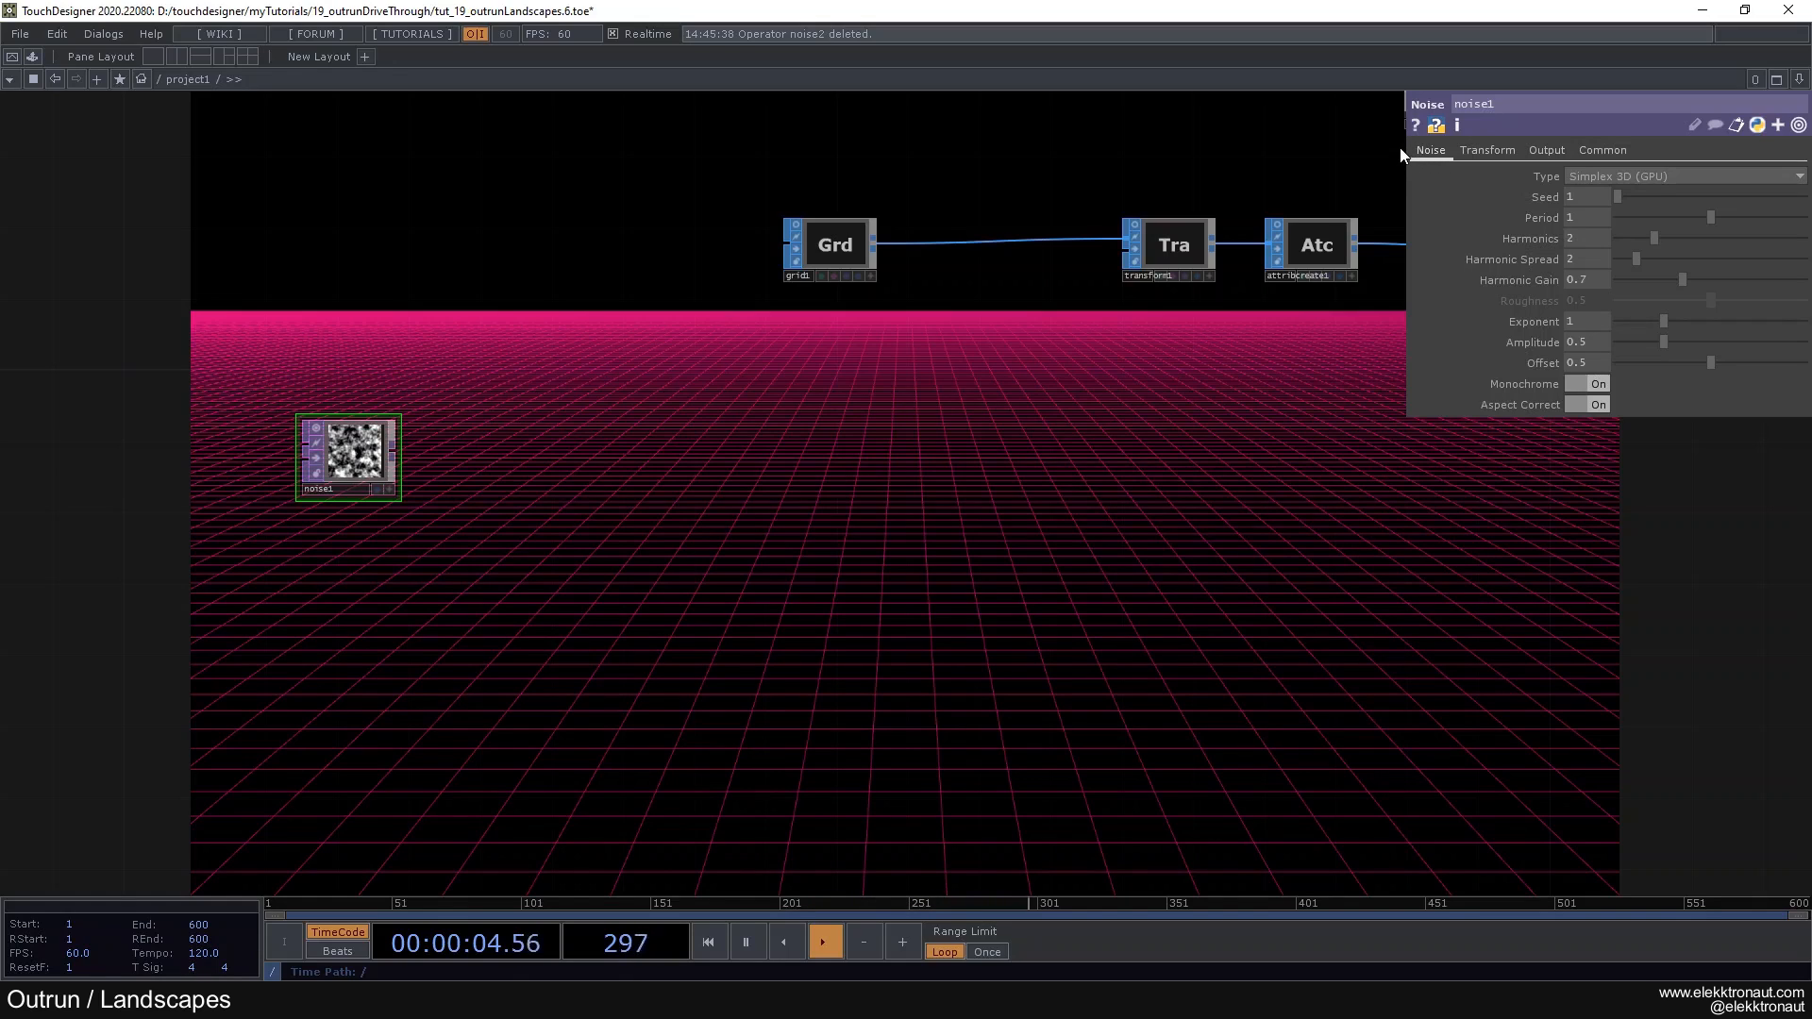
# Step: Move noise1 farther aside and append a Null TOP to it, placed below the SOP chain
pyautogui.moveTo(724, 395); pyautogui.dragTo(872, 318)
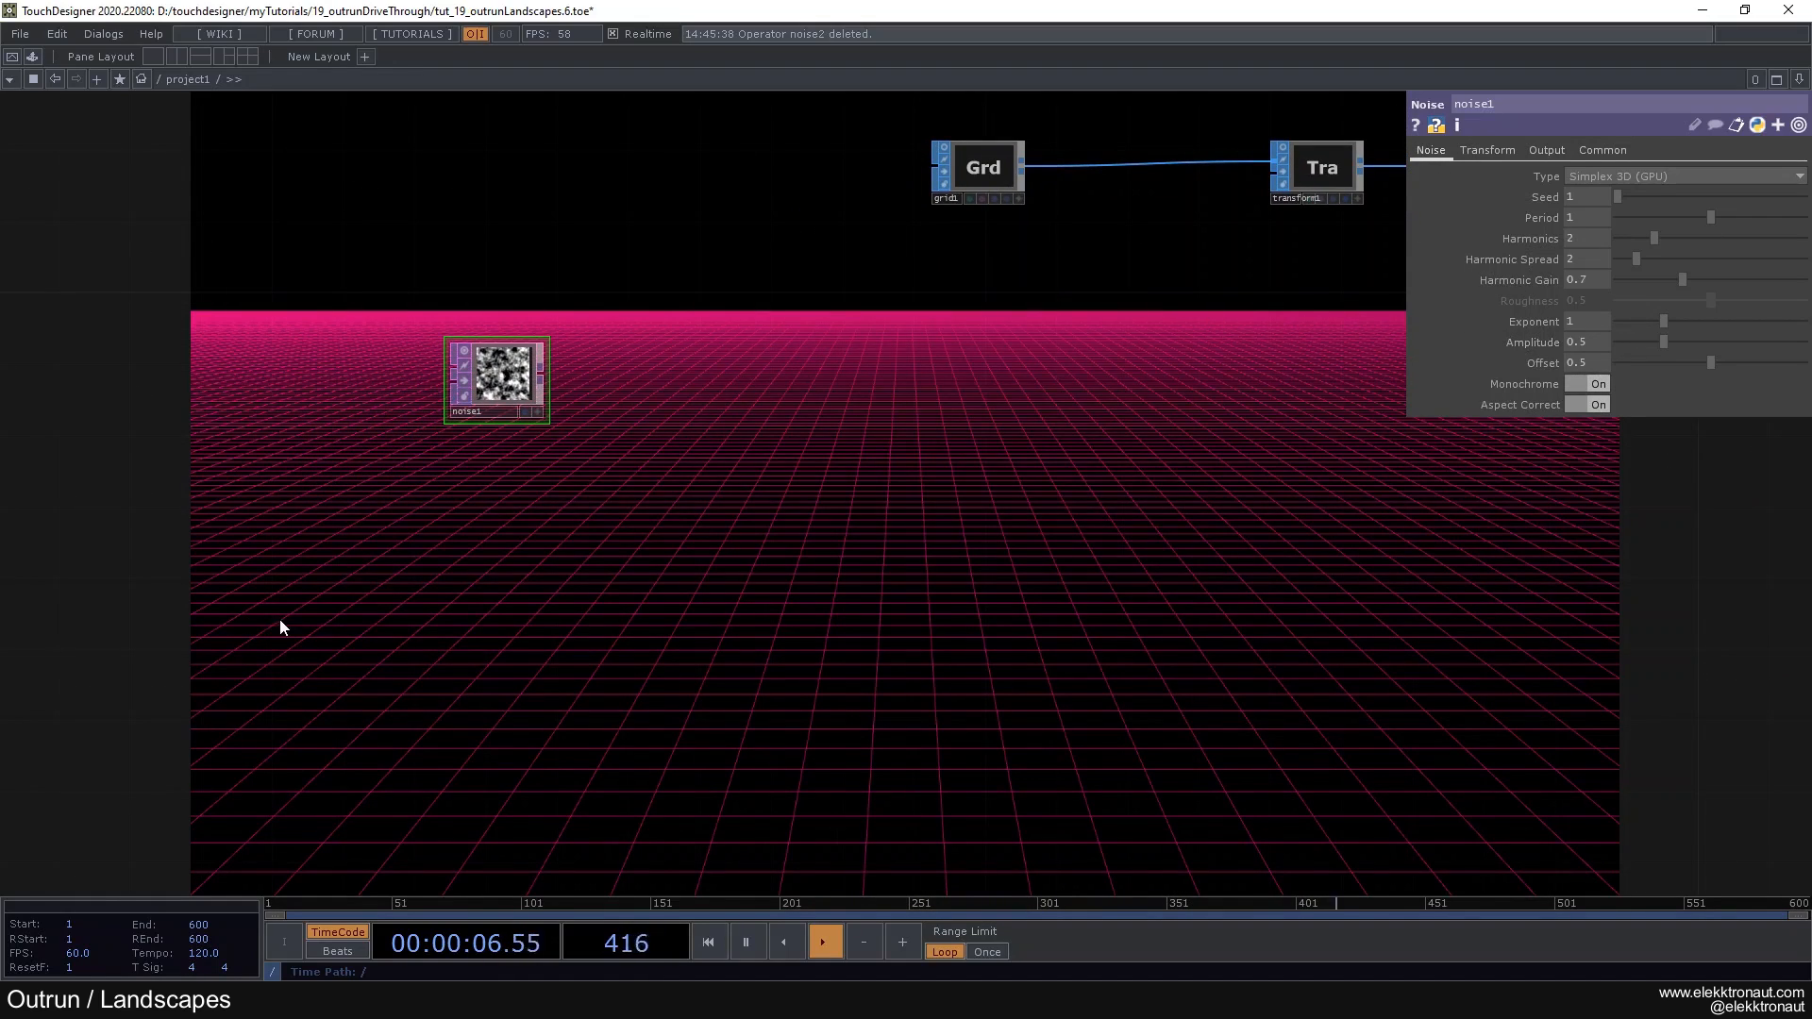
pyautogui.moveTo(508, 362); pyautogui.dragTo(313, 398)
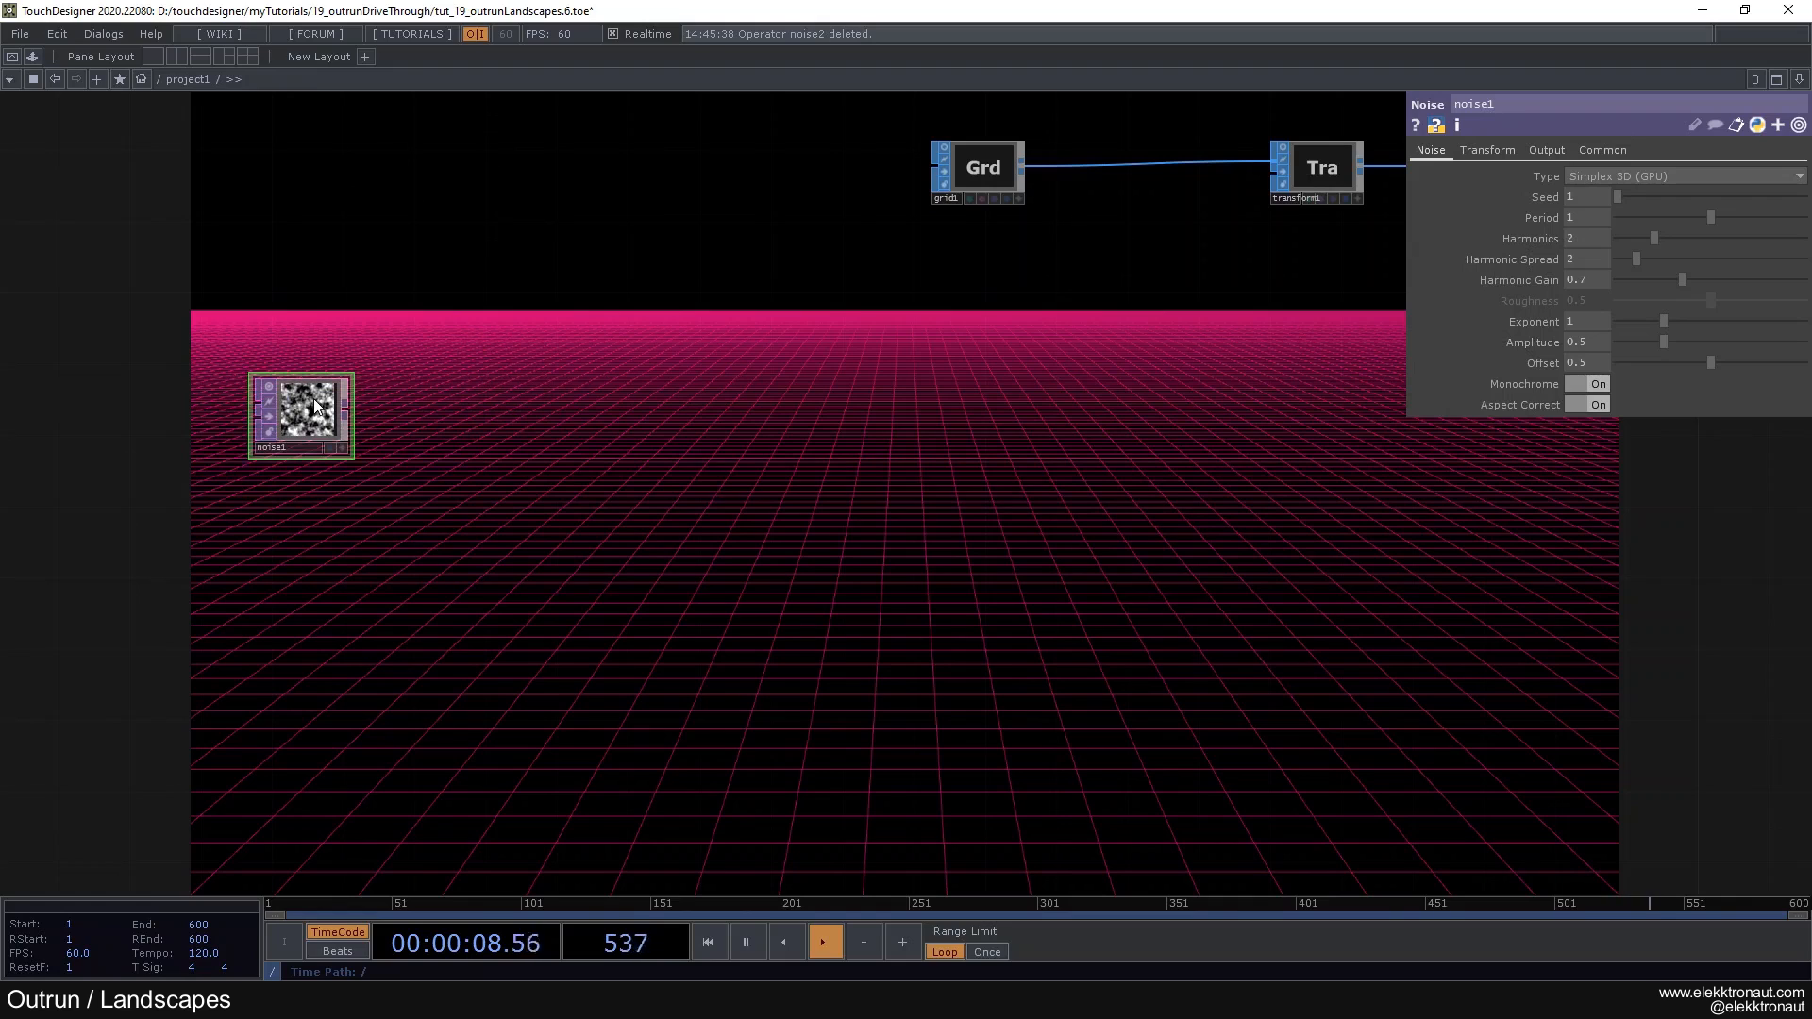
pyautogui.rightClick(346, 410)
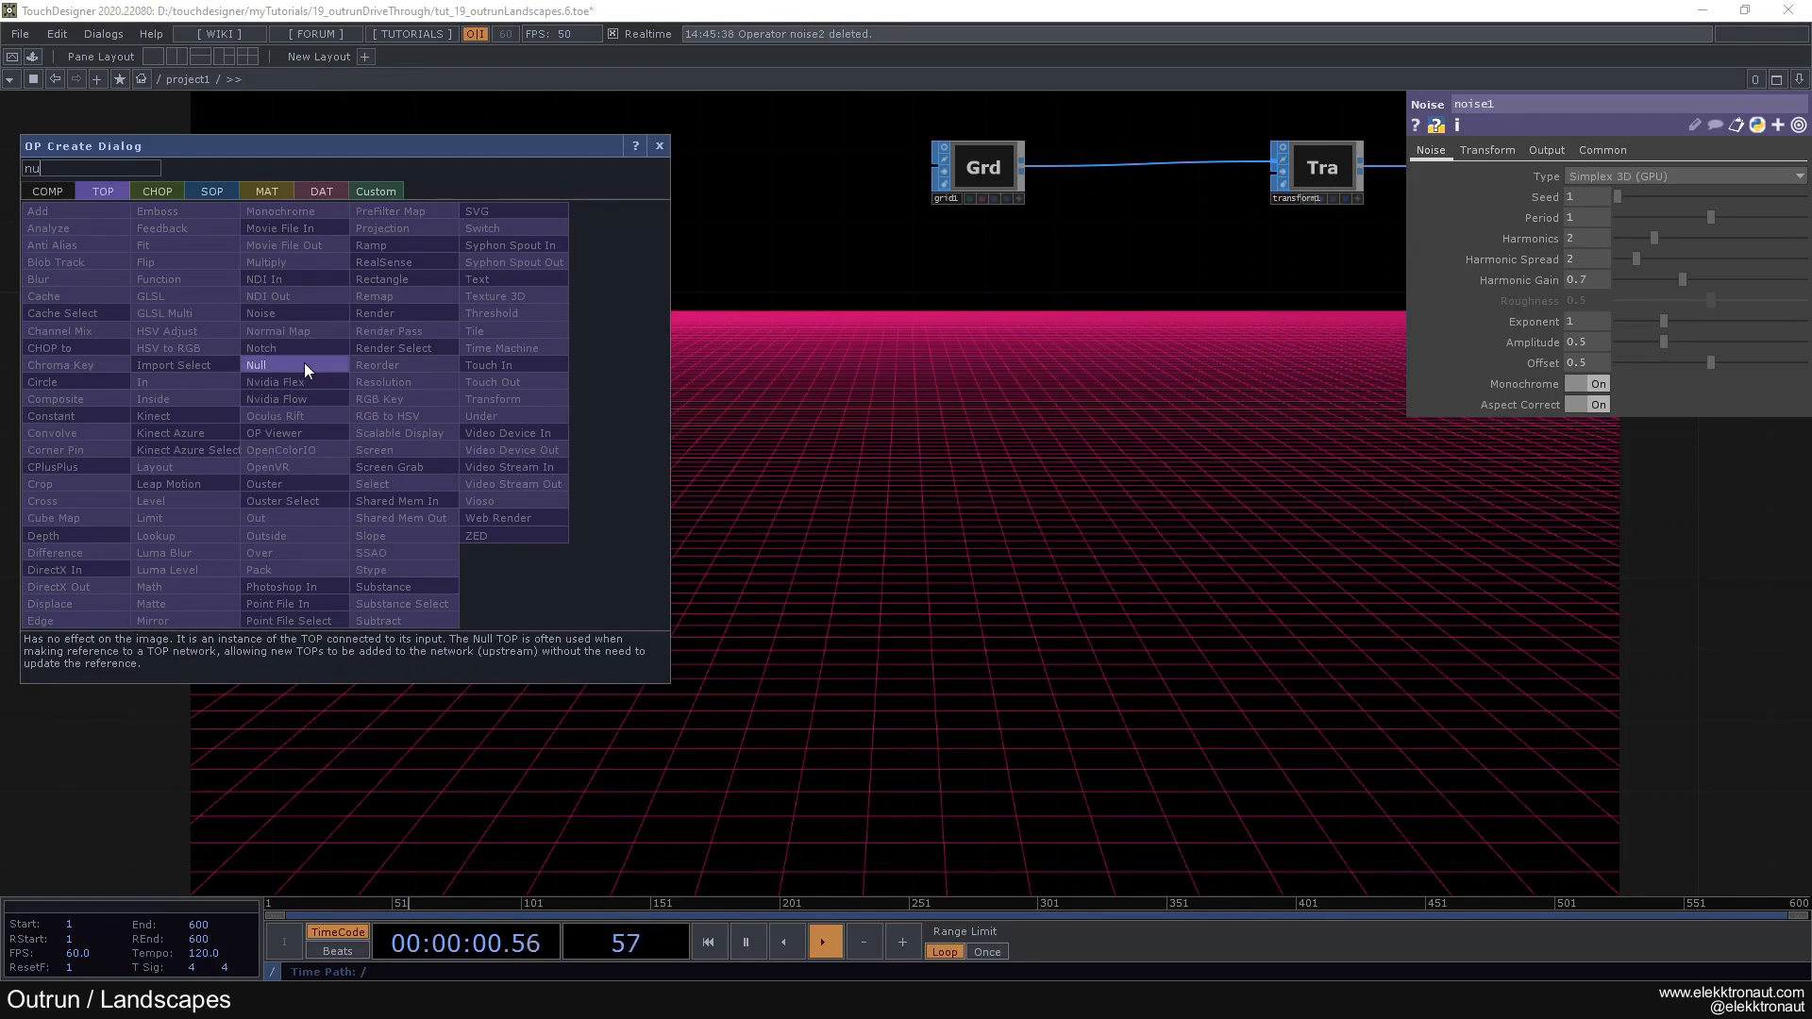
pyautogui.click(315, 365)
pyautogui.click(1125, 413)
pyautogui.moveTo(1176, 432); pyautogui.dragTo(558, 383)
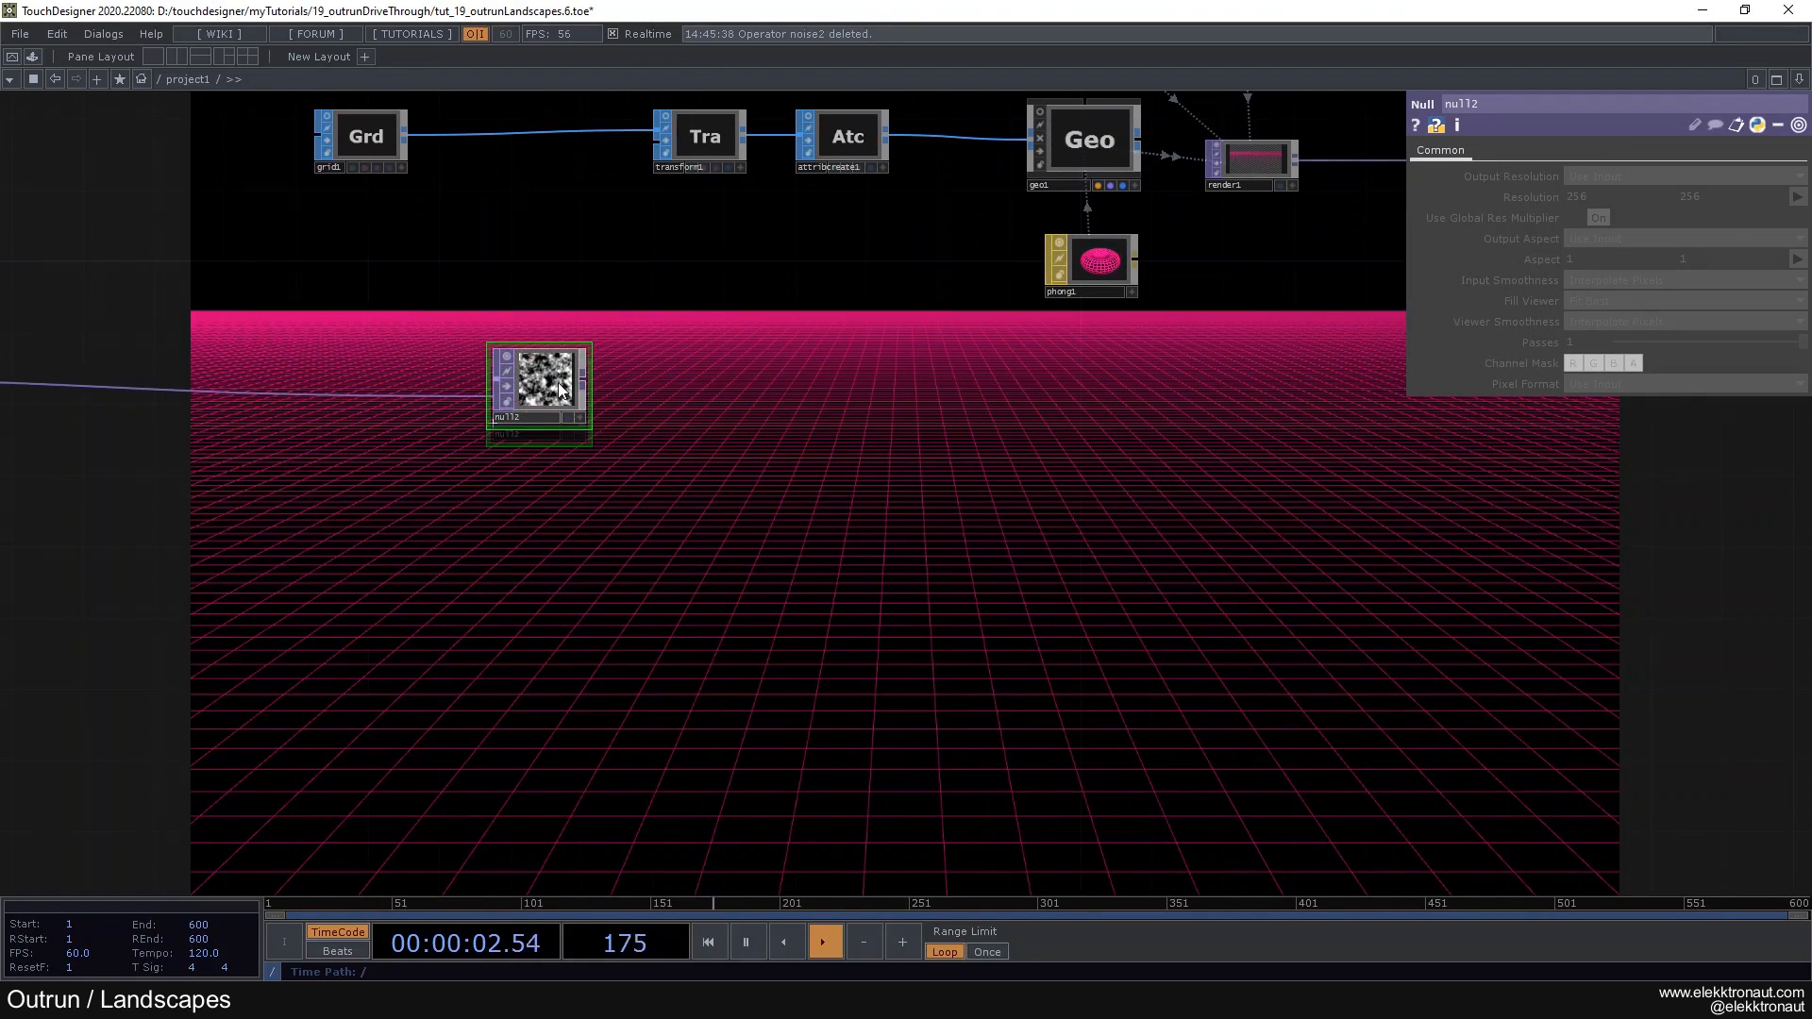
# Step: Append another Null TOP to the output of null2
pyautogui.rightClick(580, 381)
pyautogui.write('nu')
pyautogui.click(545, 337)
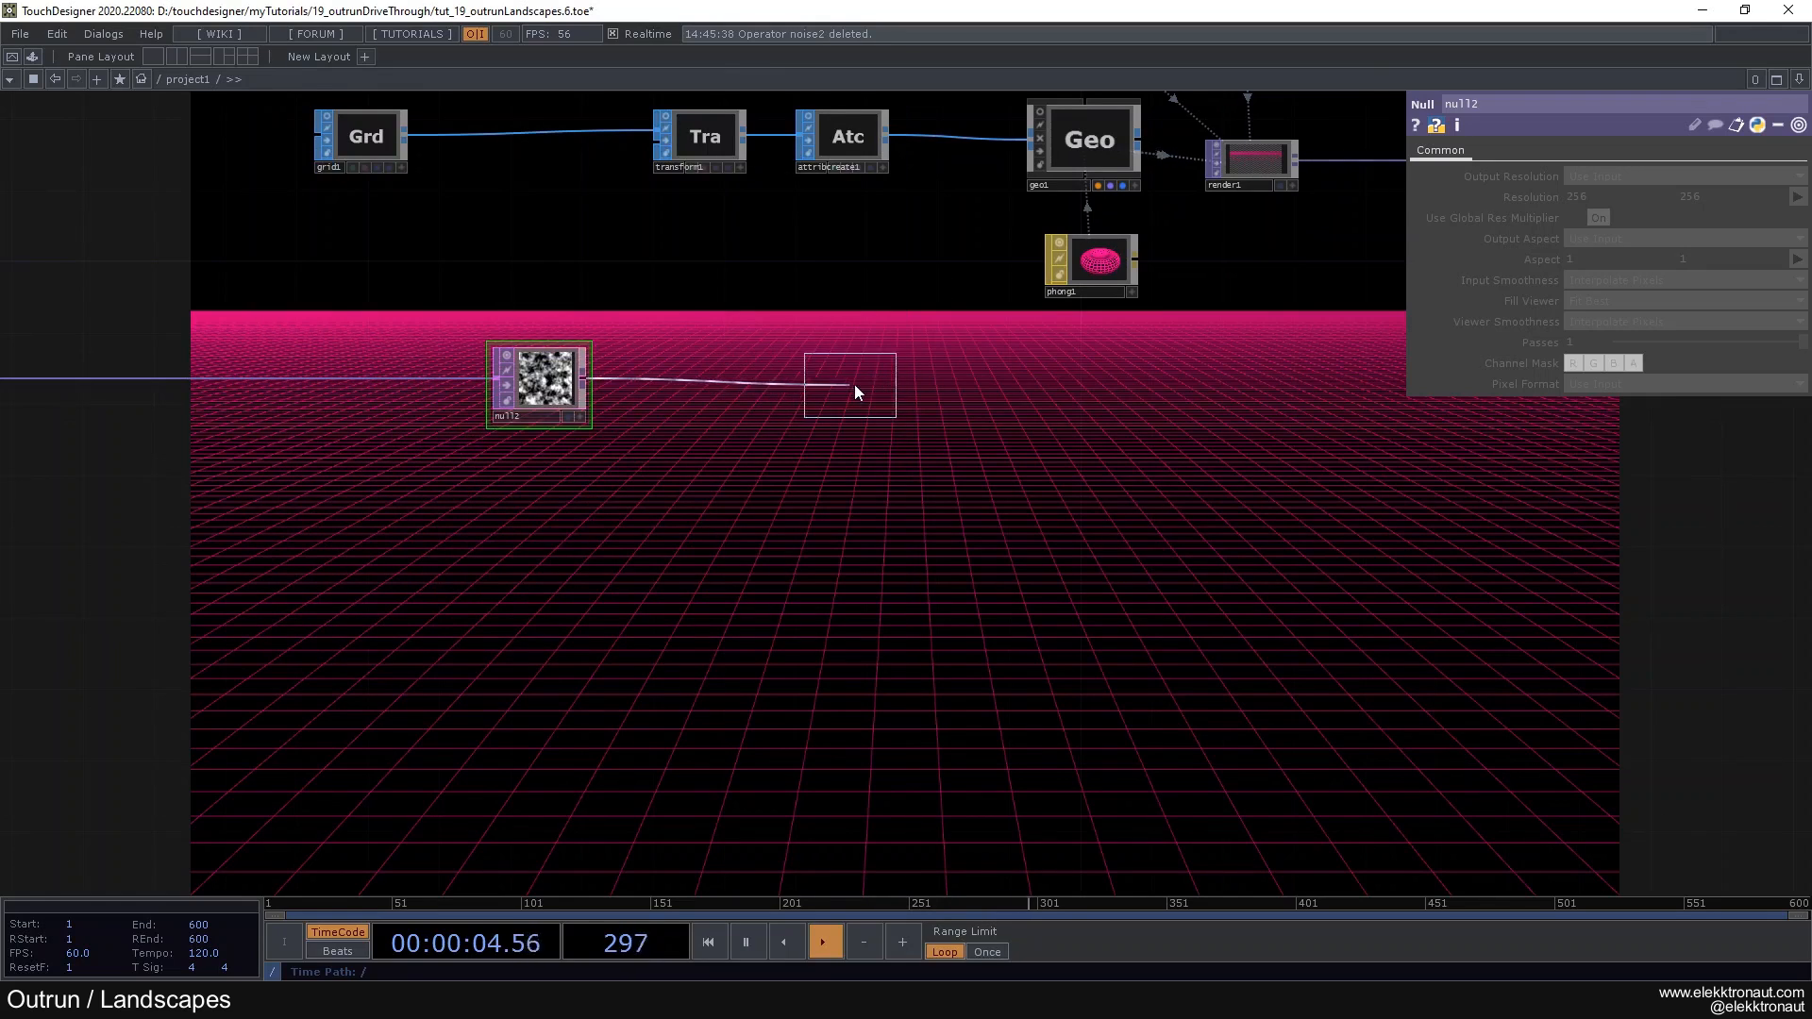
pyautogui.click(851, 383)
# Step: Branch a Normal Map TOP off null2, place it below null3, and append a Null TOP to it
pyautogui.rightClick(586, 373)
pyautogui.write('nor')
pyautogui.click(538, 297)
pyautogui.click(733, 504)
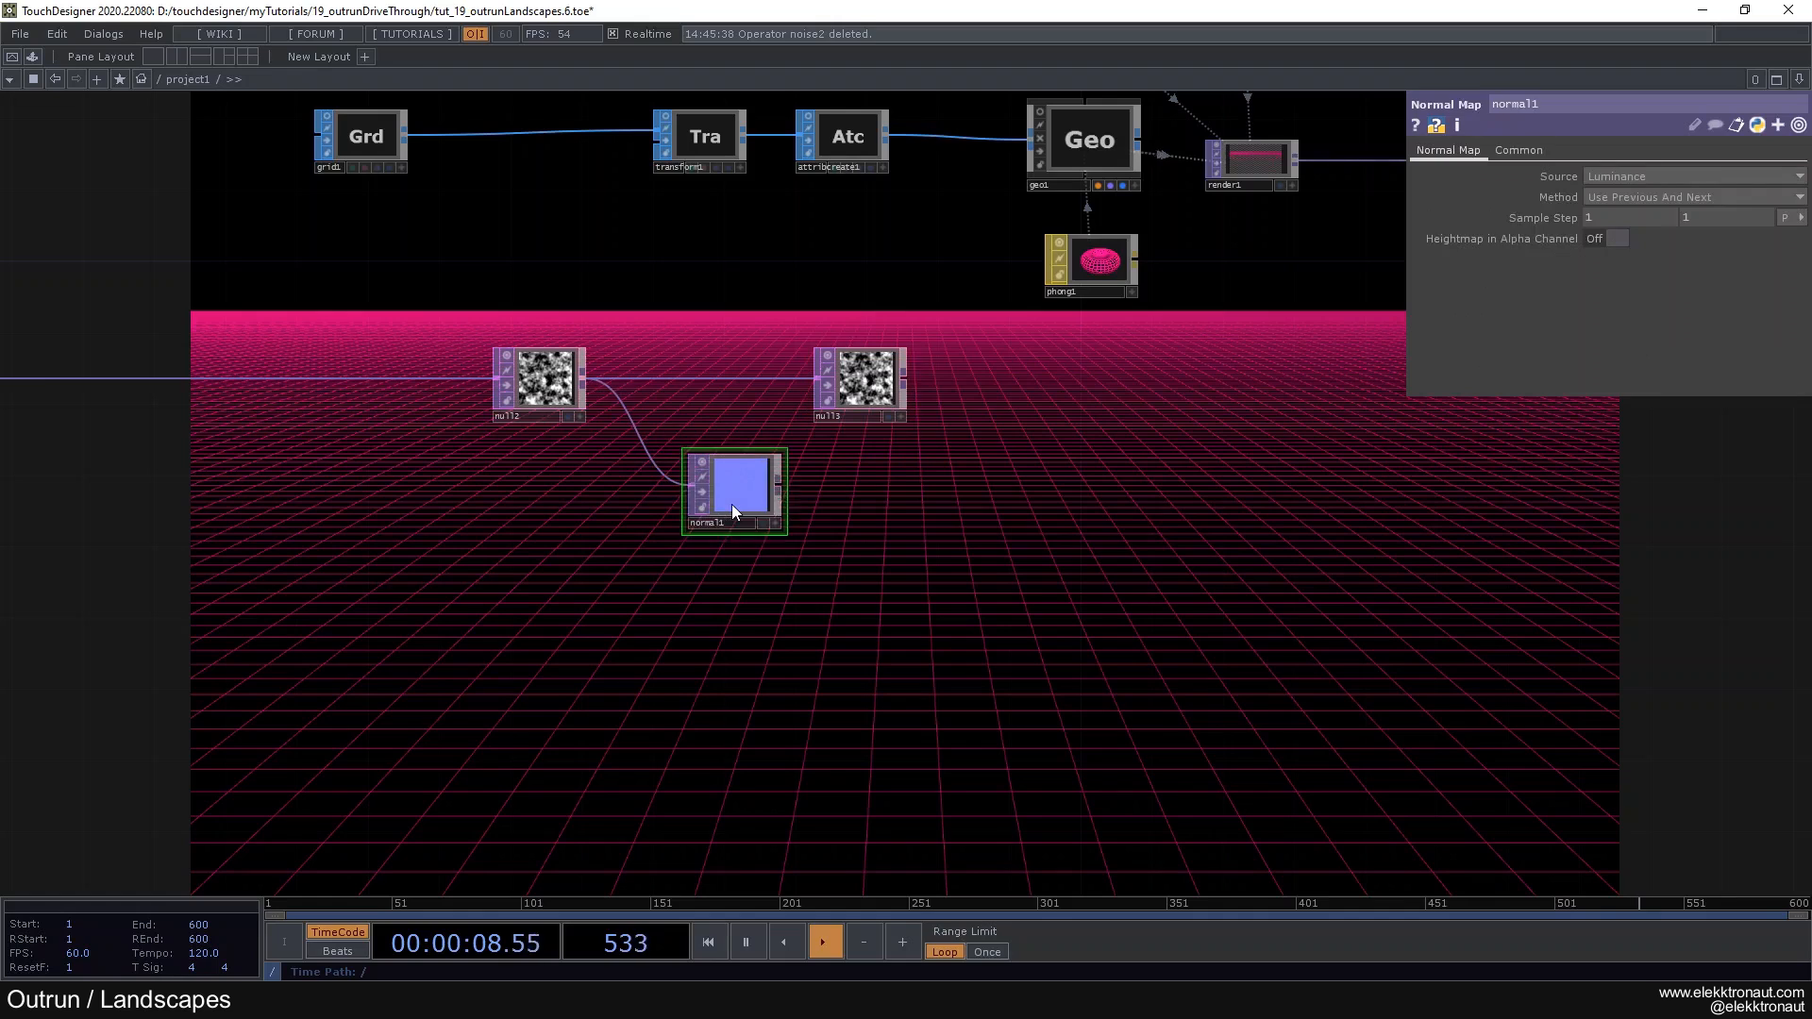
pyautogui.rightClick(779, 483)
pyautogui.click(749, 443)
pyautogui.click(838, 484)
# Step: Assign null3 as the Color Map of the phong1 material
pyautogui.scroll(3, 882, 453)
pyautogui.click(690, 418)
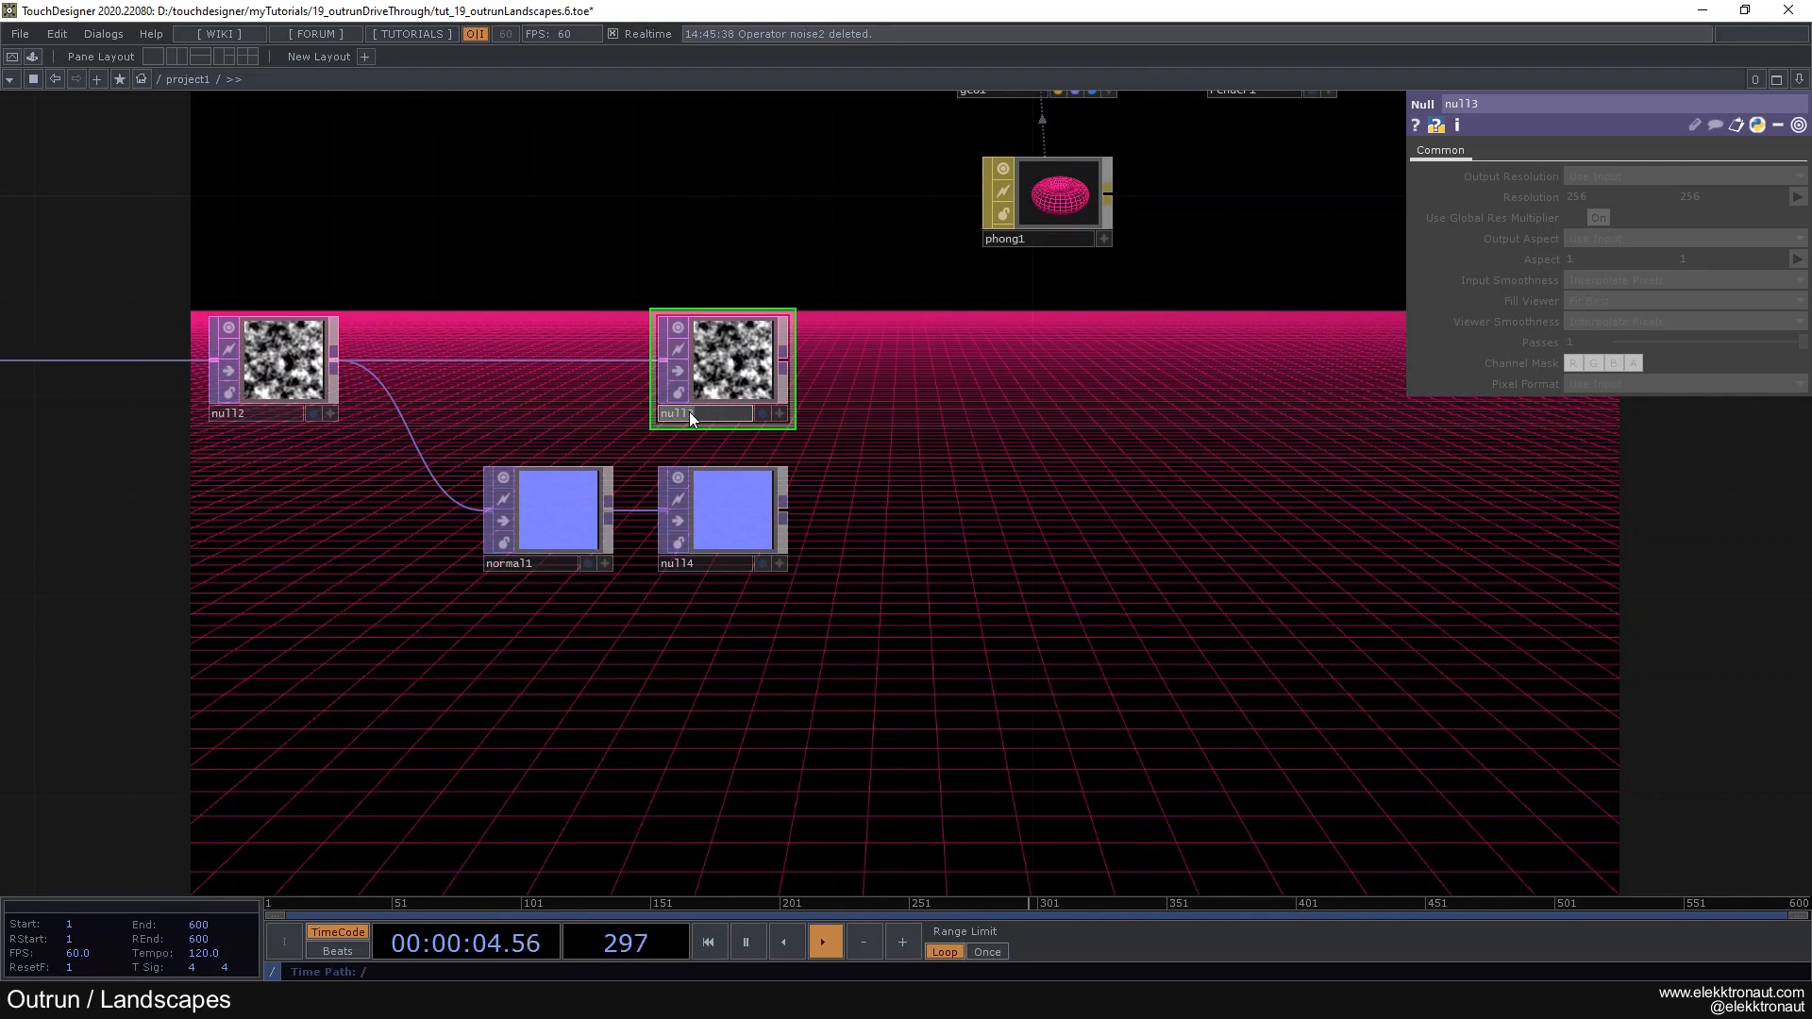
pyautogui.moveTo(840, 352); pyautogui.dragTo(740, 421)
pyautogui.click(923, 258)
pyautogui.moveTo(864, 355); pyautogui.dragTo(710, 328)
pyautogui.moveTo(519, 389); pyautogui.dragTo(1596, 325)
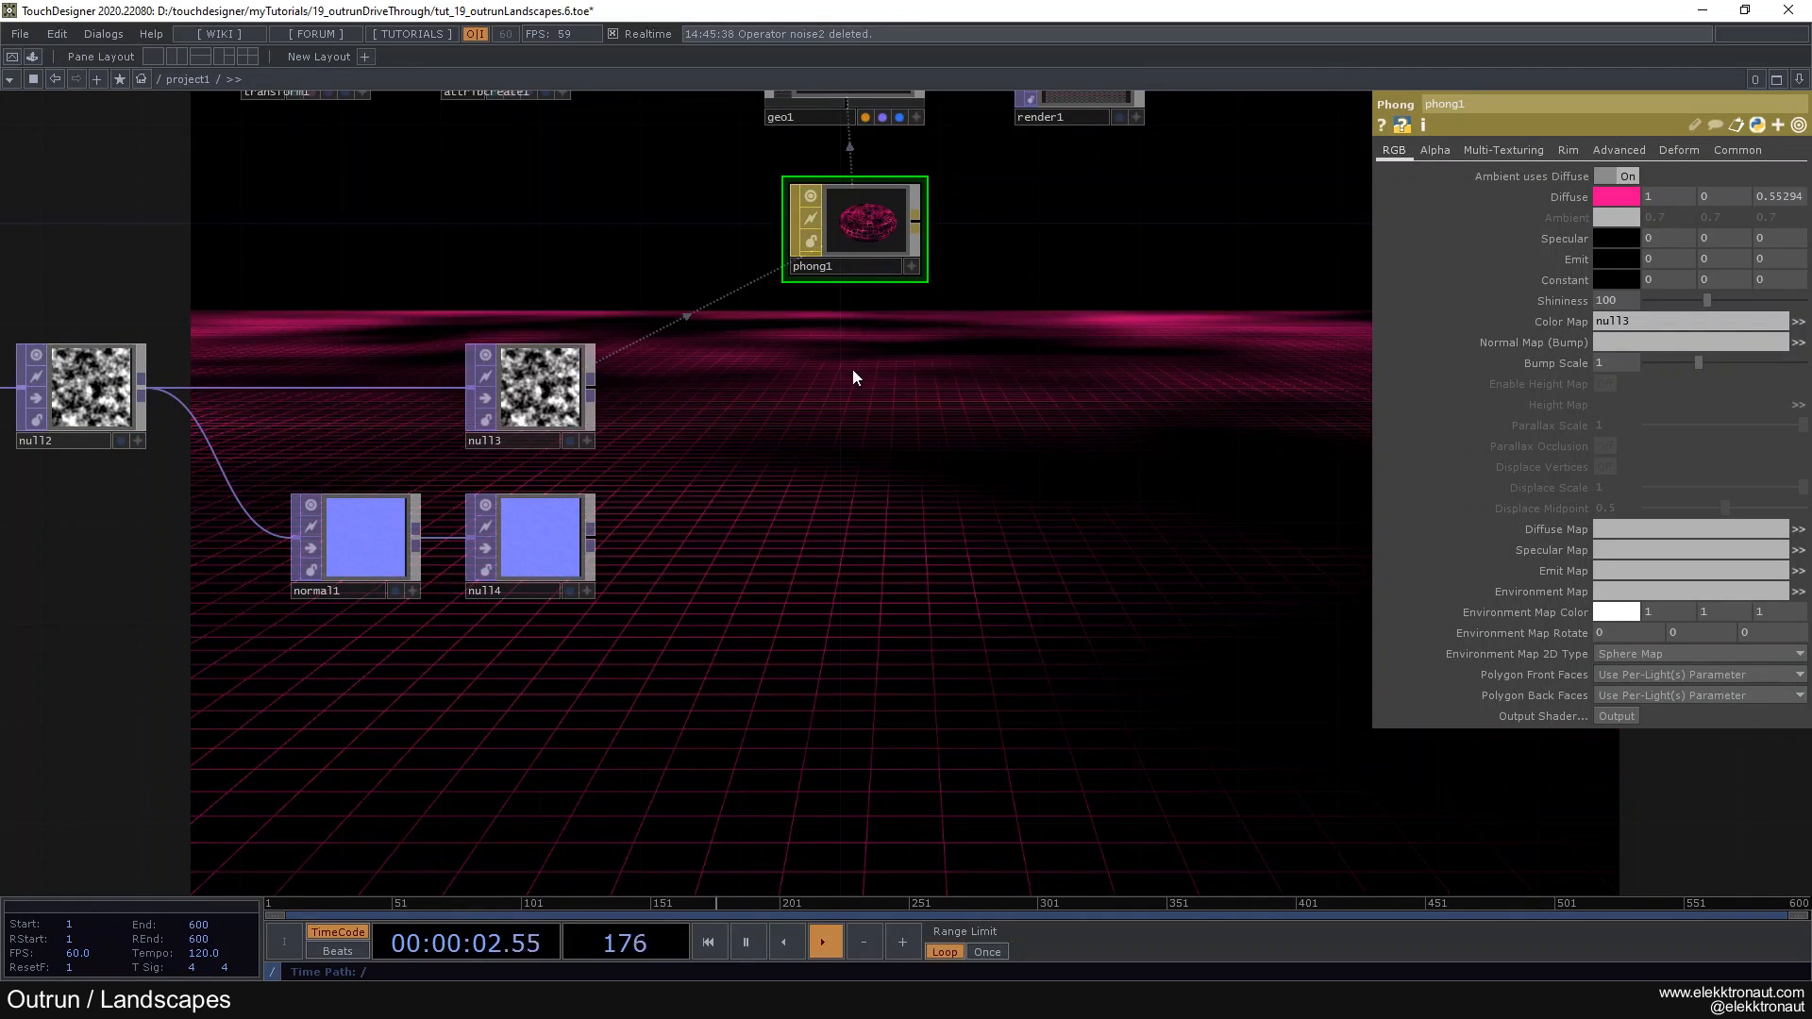
# Step: Assign null4 as the Normal Map of the phong1 material
pyautogui.moveTo(841, 372); pyautogui.dragTo(693, 439)
pyautogui.scroll(-3, 1121, 441)
pyautogui.scroll(3, 740, 449)
pyautogui.scroll(2, 696, 356)
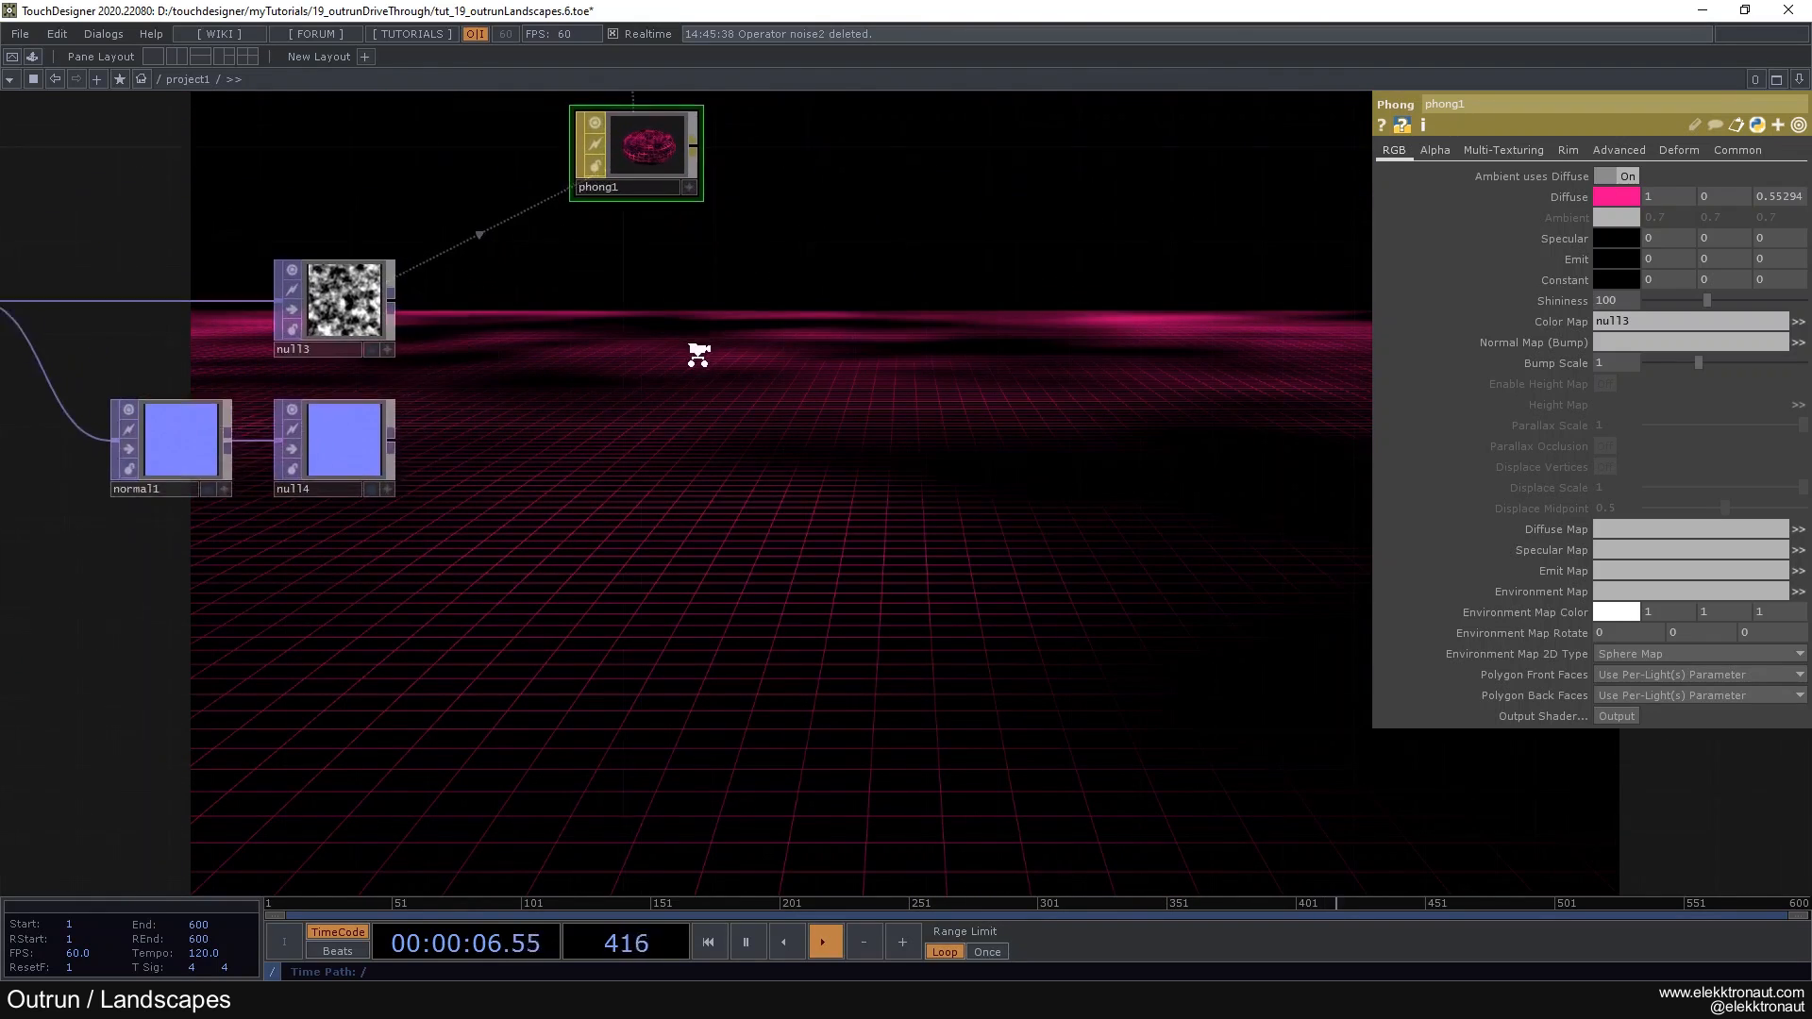
pyautogui.moveTo(484, 474); pyautogui.dragTo(1614, 343)
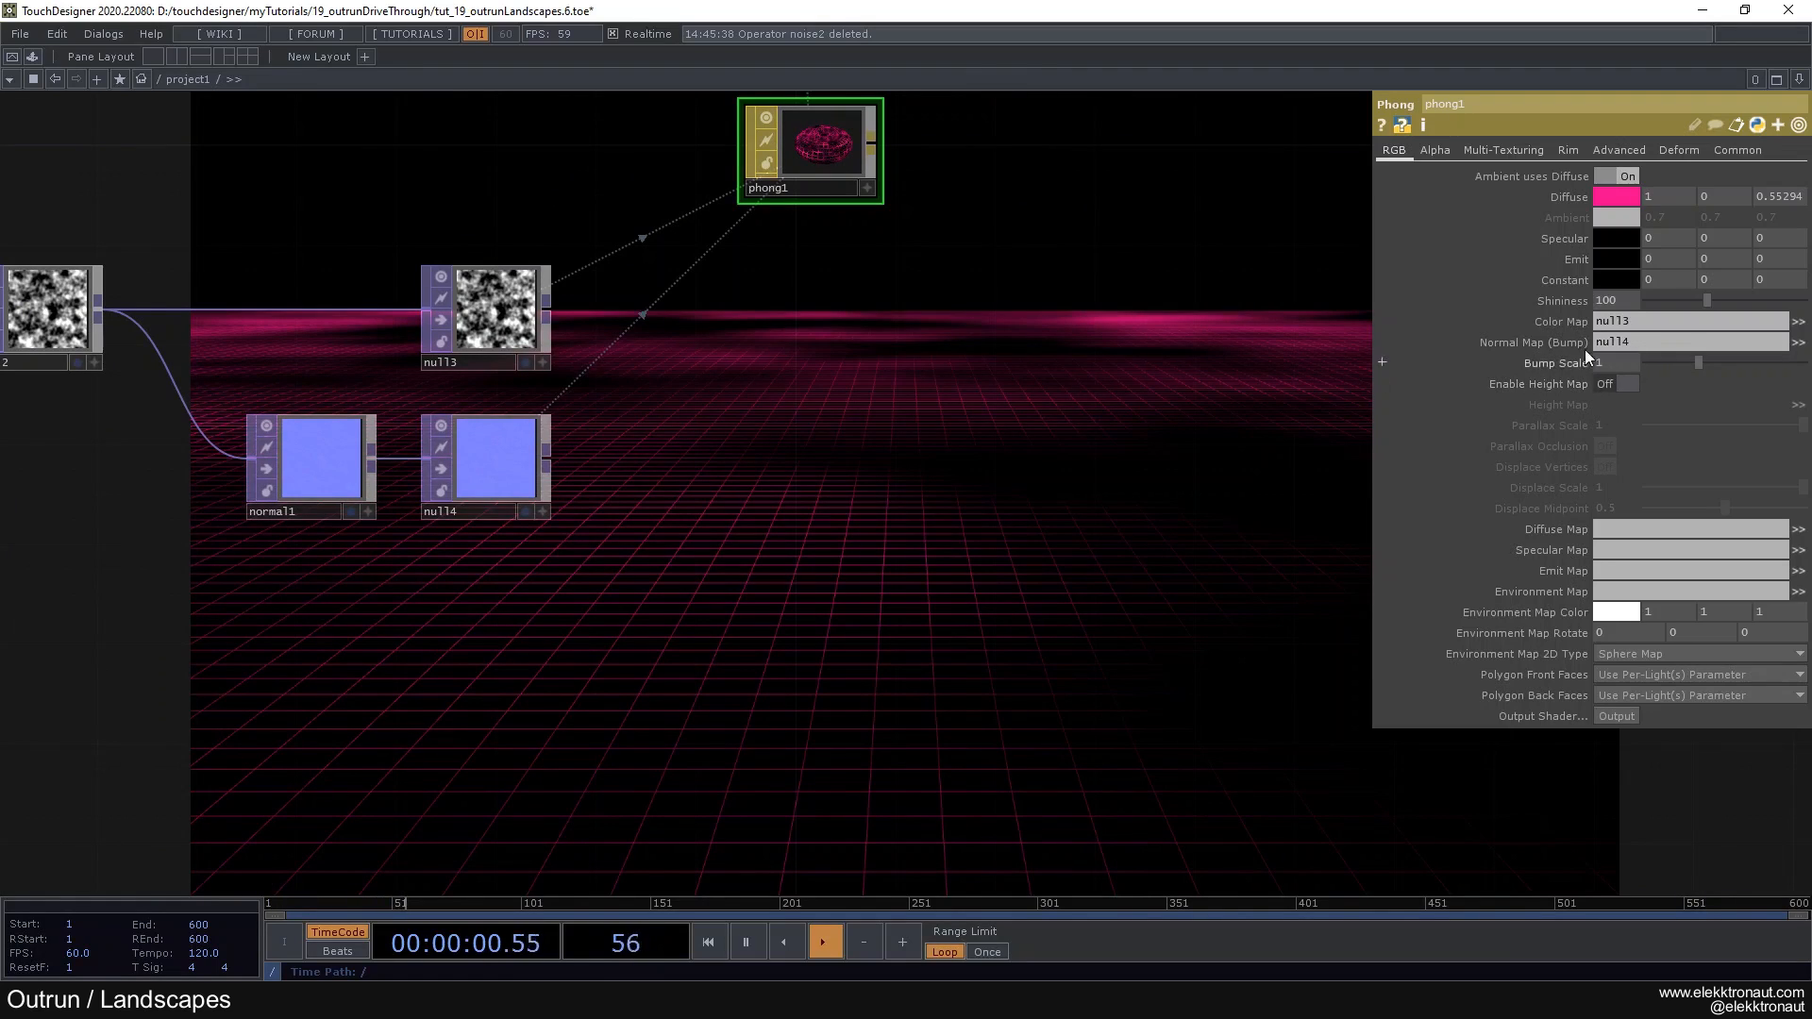
# Step: Enable the height map of phong1 and assign null3 to it
pyautogui.click(1608, 383)
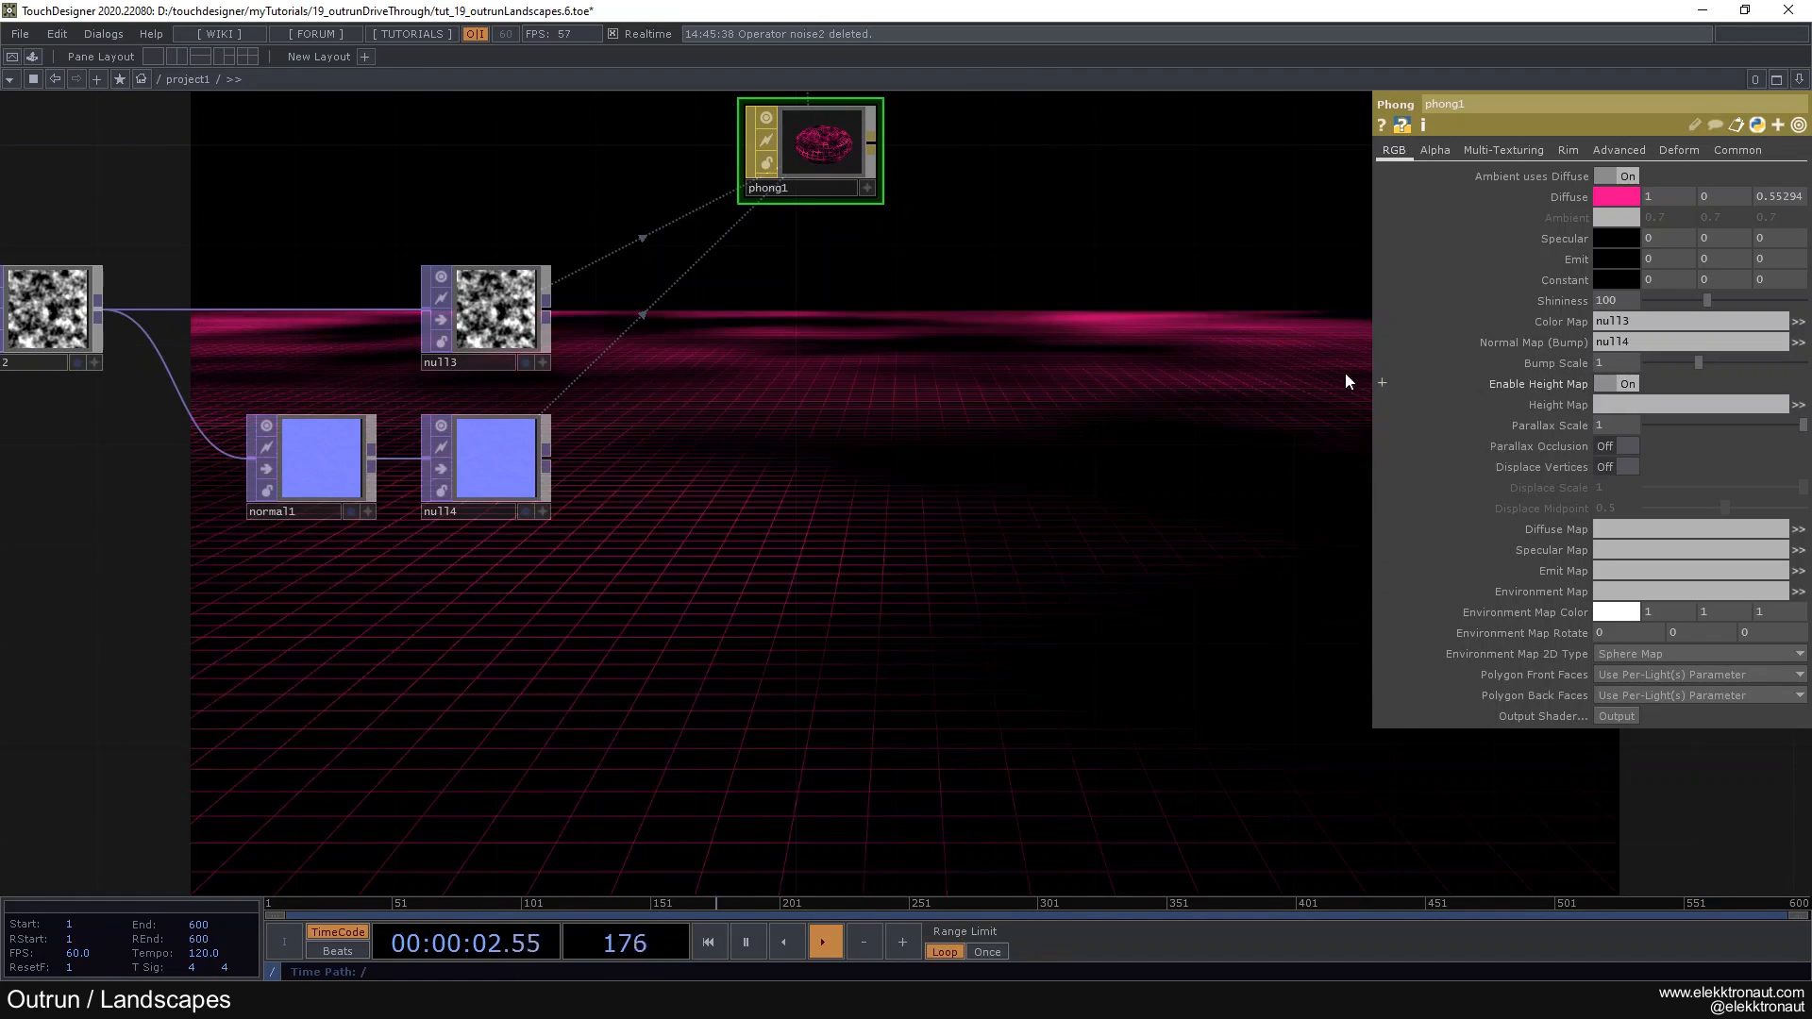
pyautogui.moveTo(921, 334); pyautogui.dragTo(915, 297)
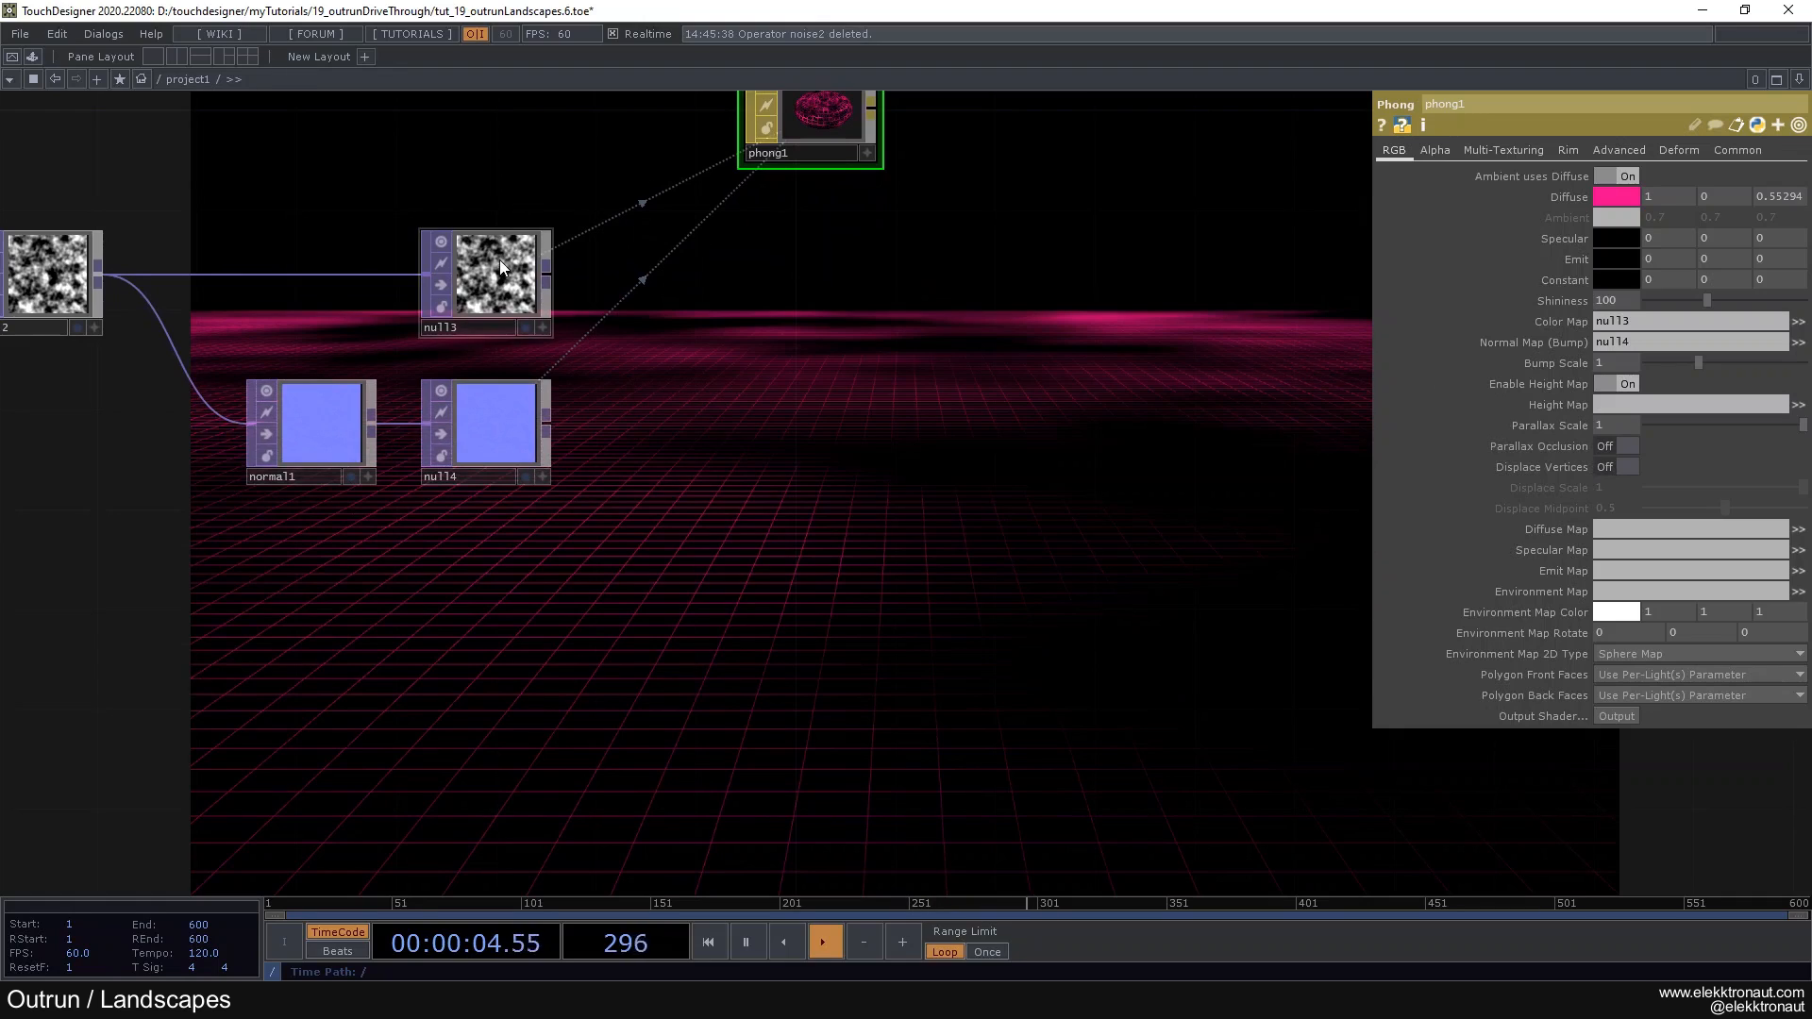
pyautogui.moveTo(519, 283); pyautogui.dragTo(1668, 412)
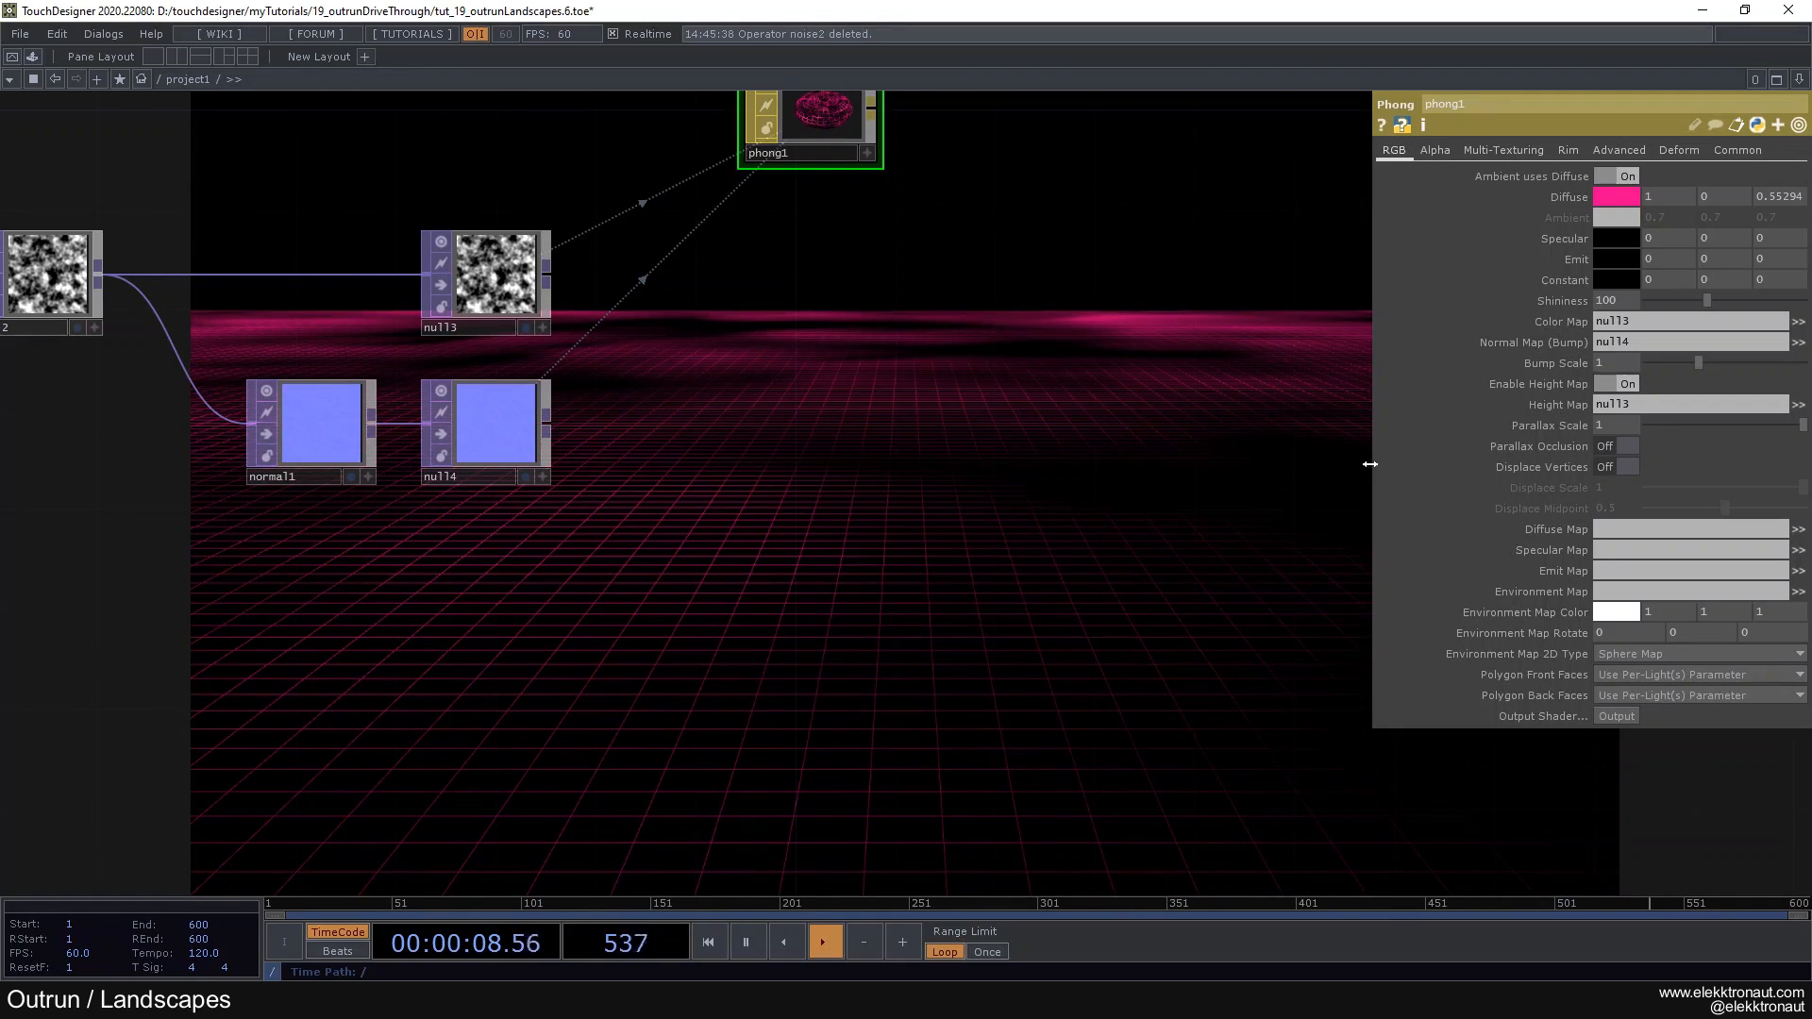
# Step: Turn on Displace Vertices for the phong1 material
pyautogui.click(1611, 467)
pyautogui.moveTo(1039, 395); pyautogui.dragTo(731, 393)
pyautogui.scroll(-2, 800, 446)
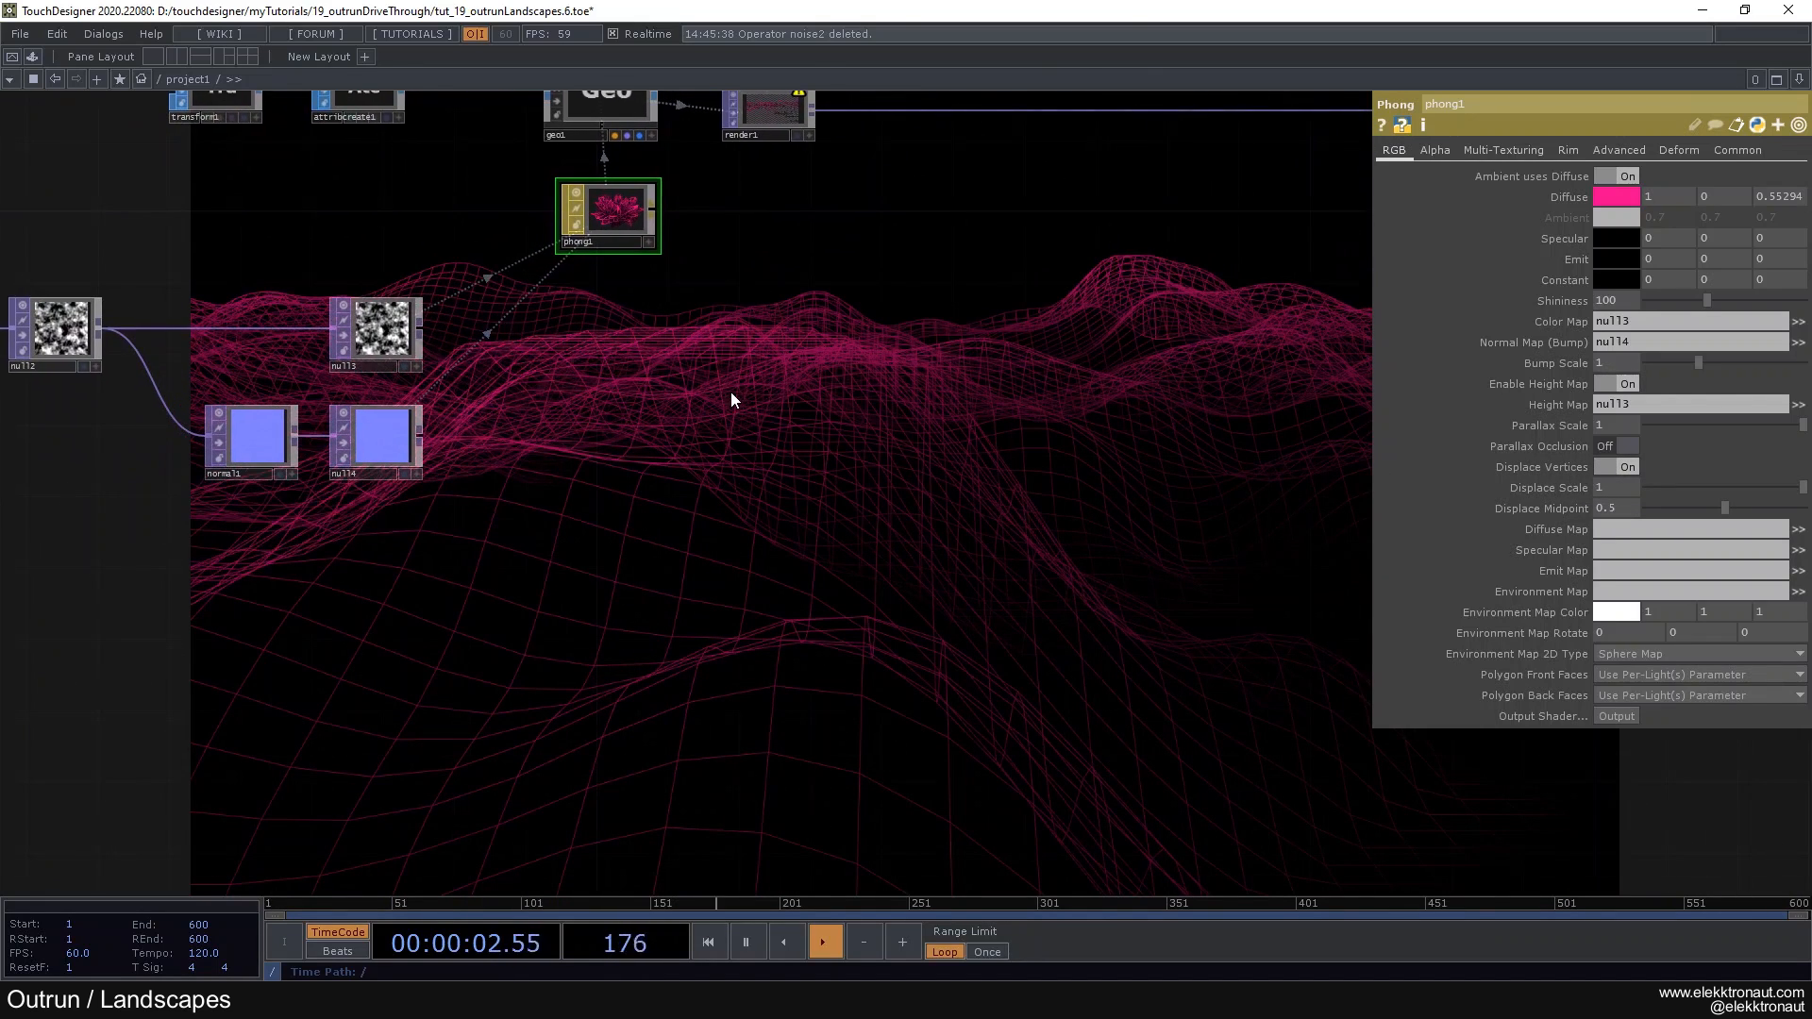
# Step: Read the warning on render1 and turn on Compute Tangents for the attribcreate1 operator
pyautogui.moveTo(726, 310); pyautogui.dragTo(817, 324)
pyautogui.click(834, 290)
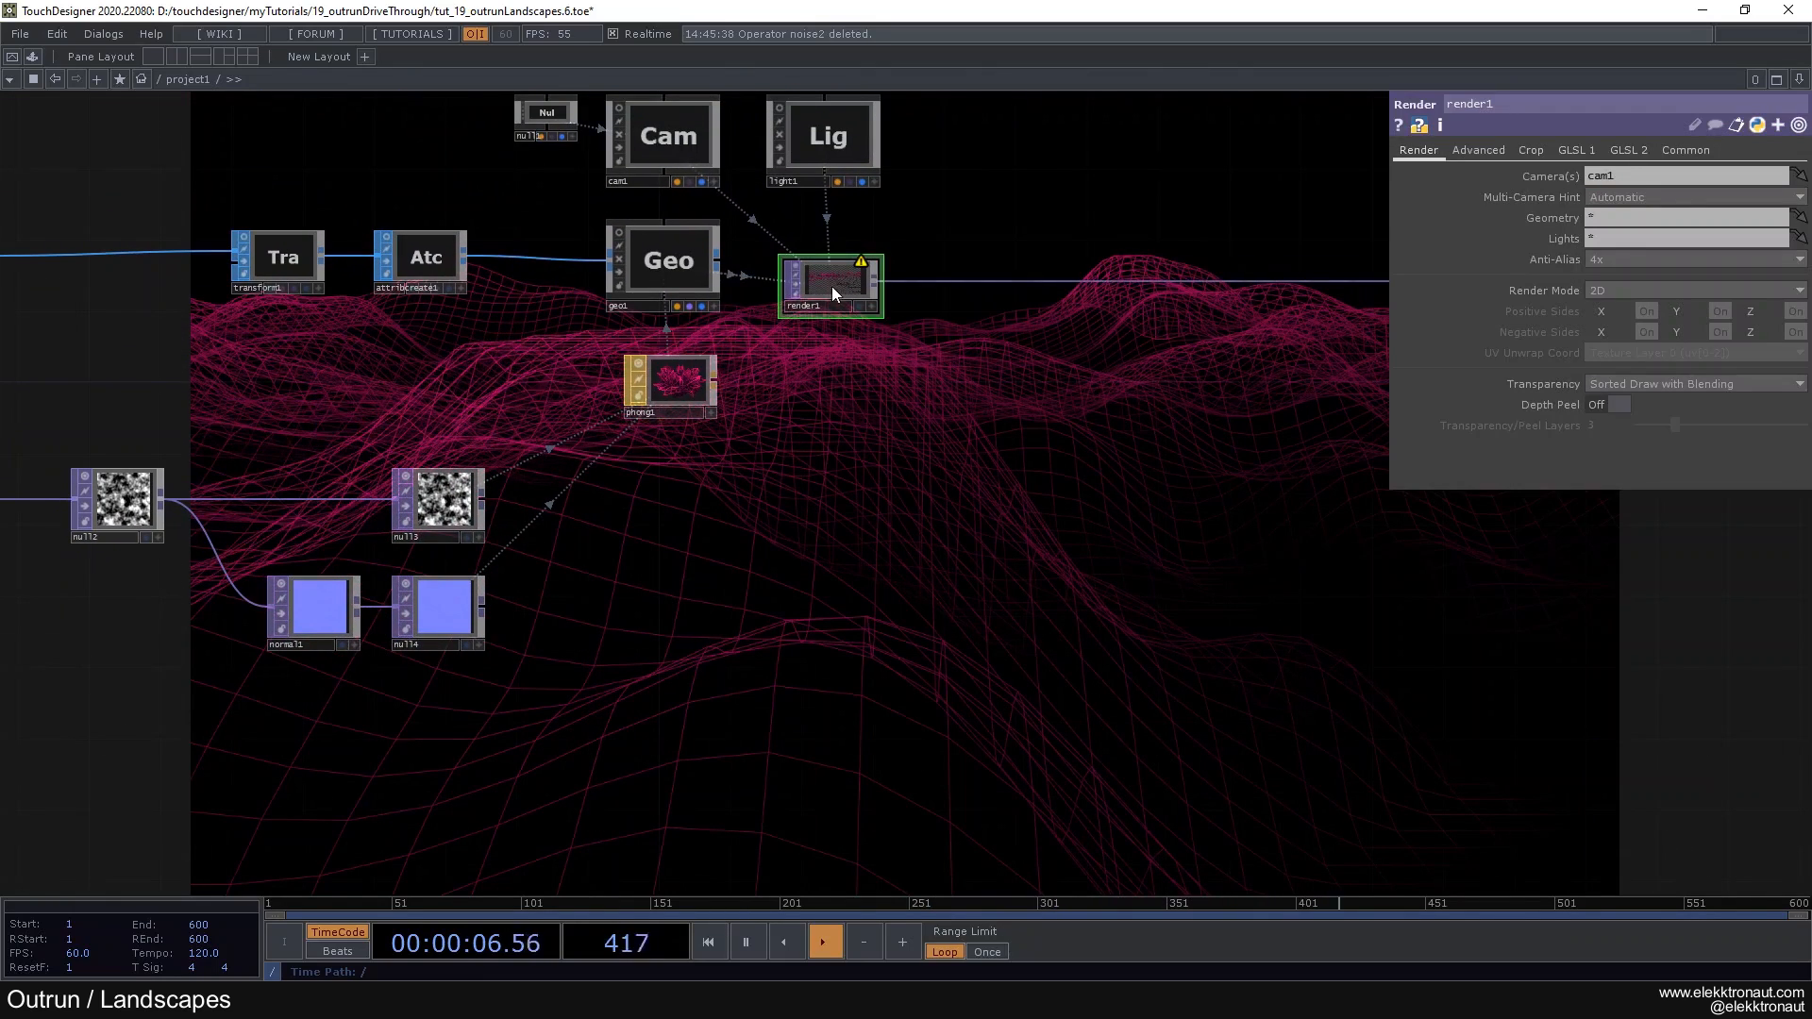
pyautogui.middleClick(830, 286)
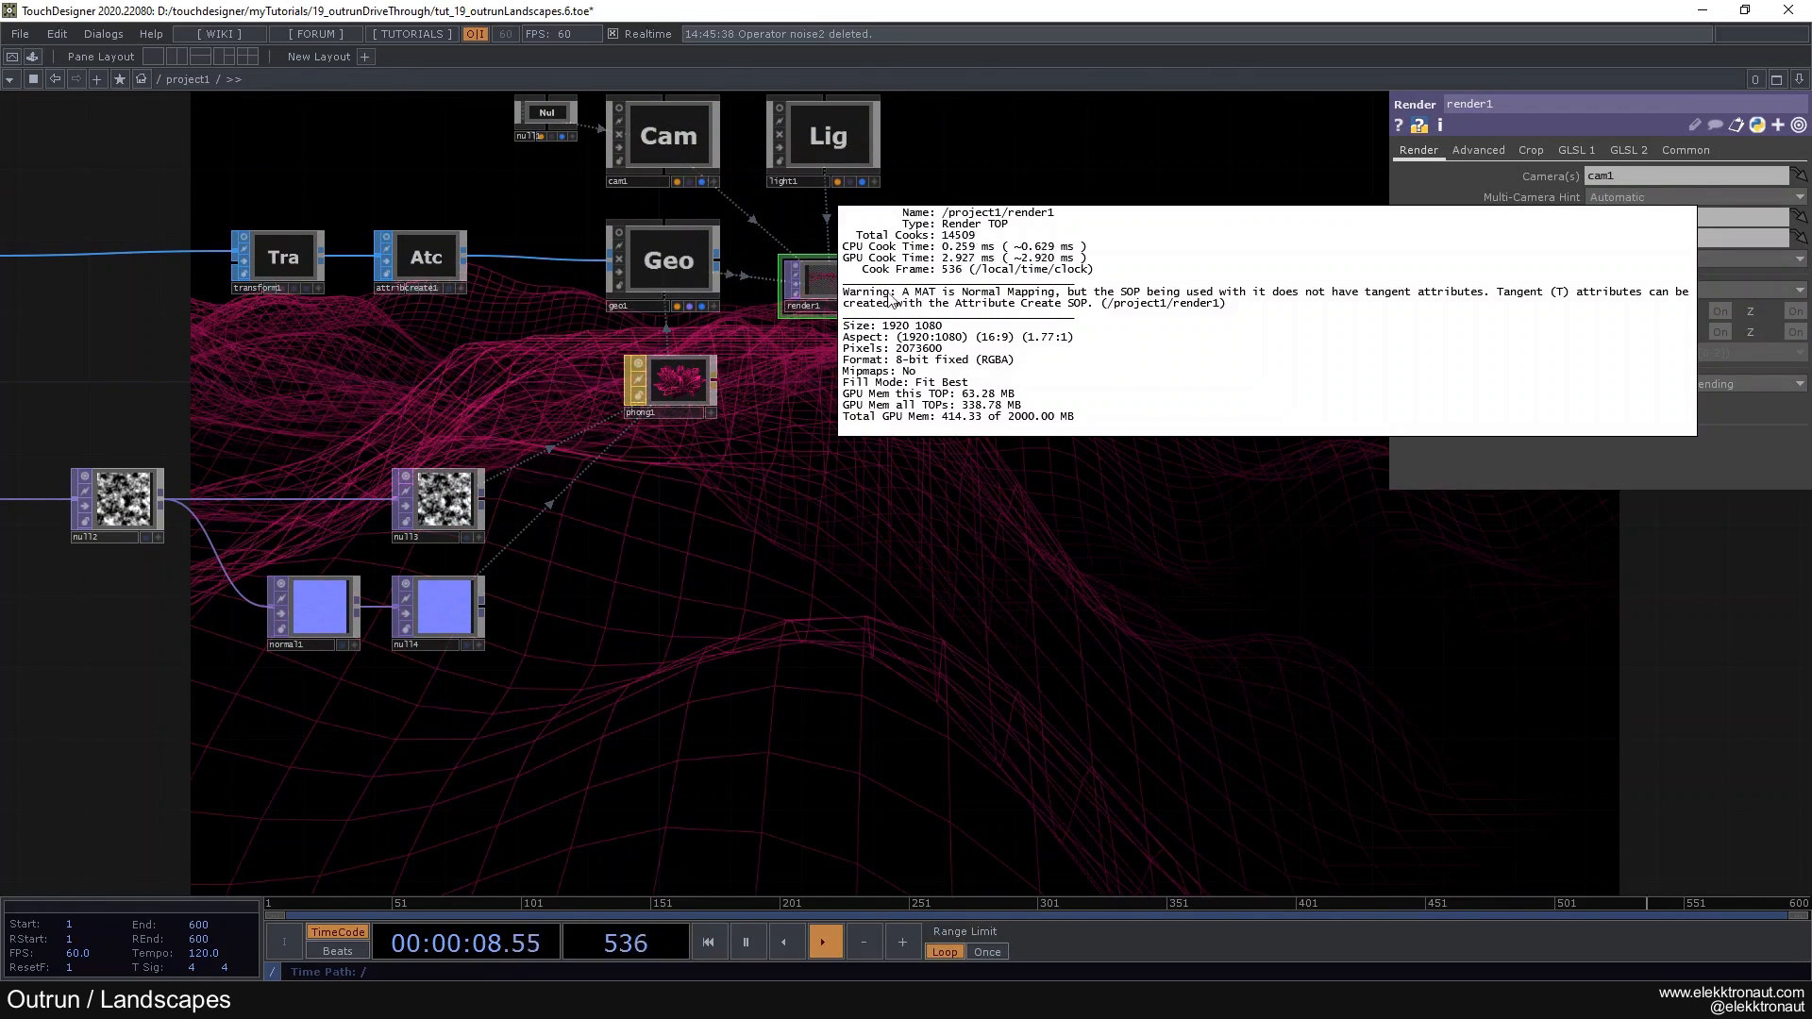
pyautogui.moveTo(824, 385); pyautogui.dragTo(795, 381, button='middle')
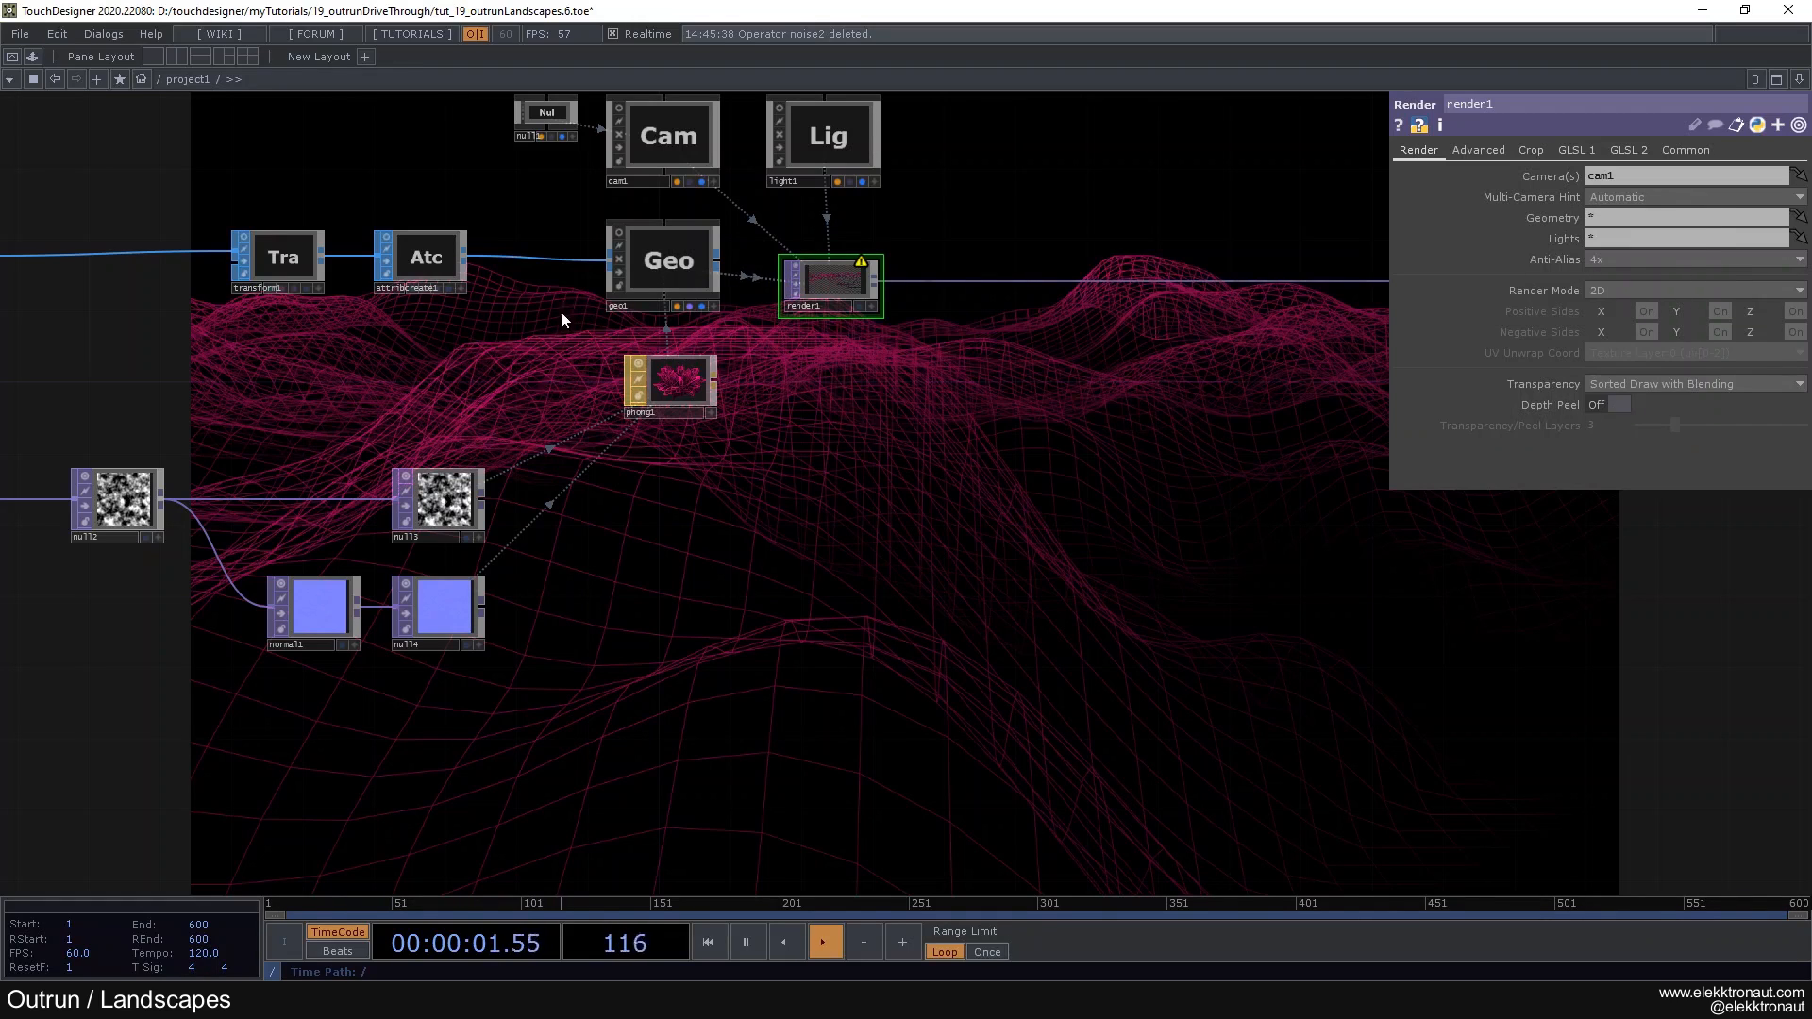
pyautogui.click(440, 268)
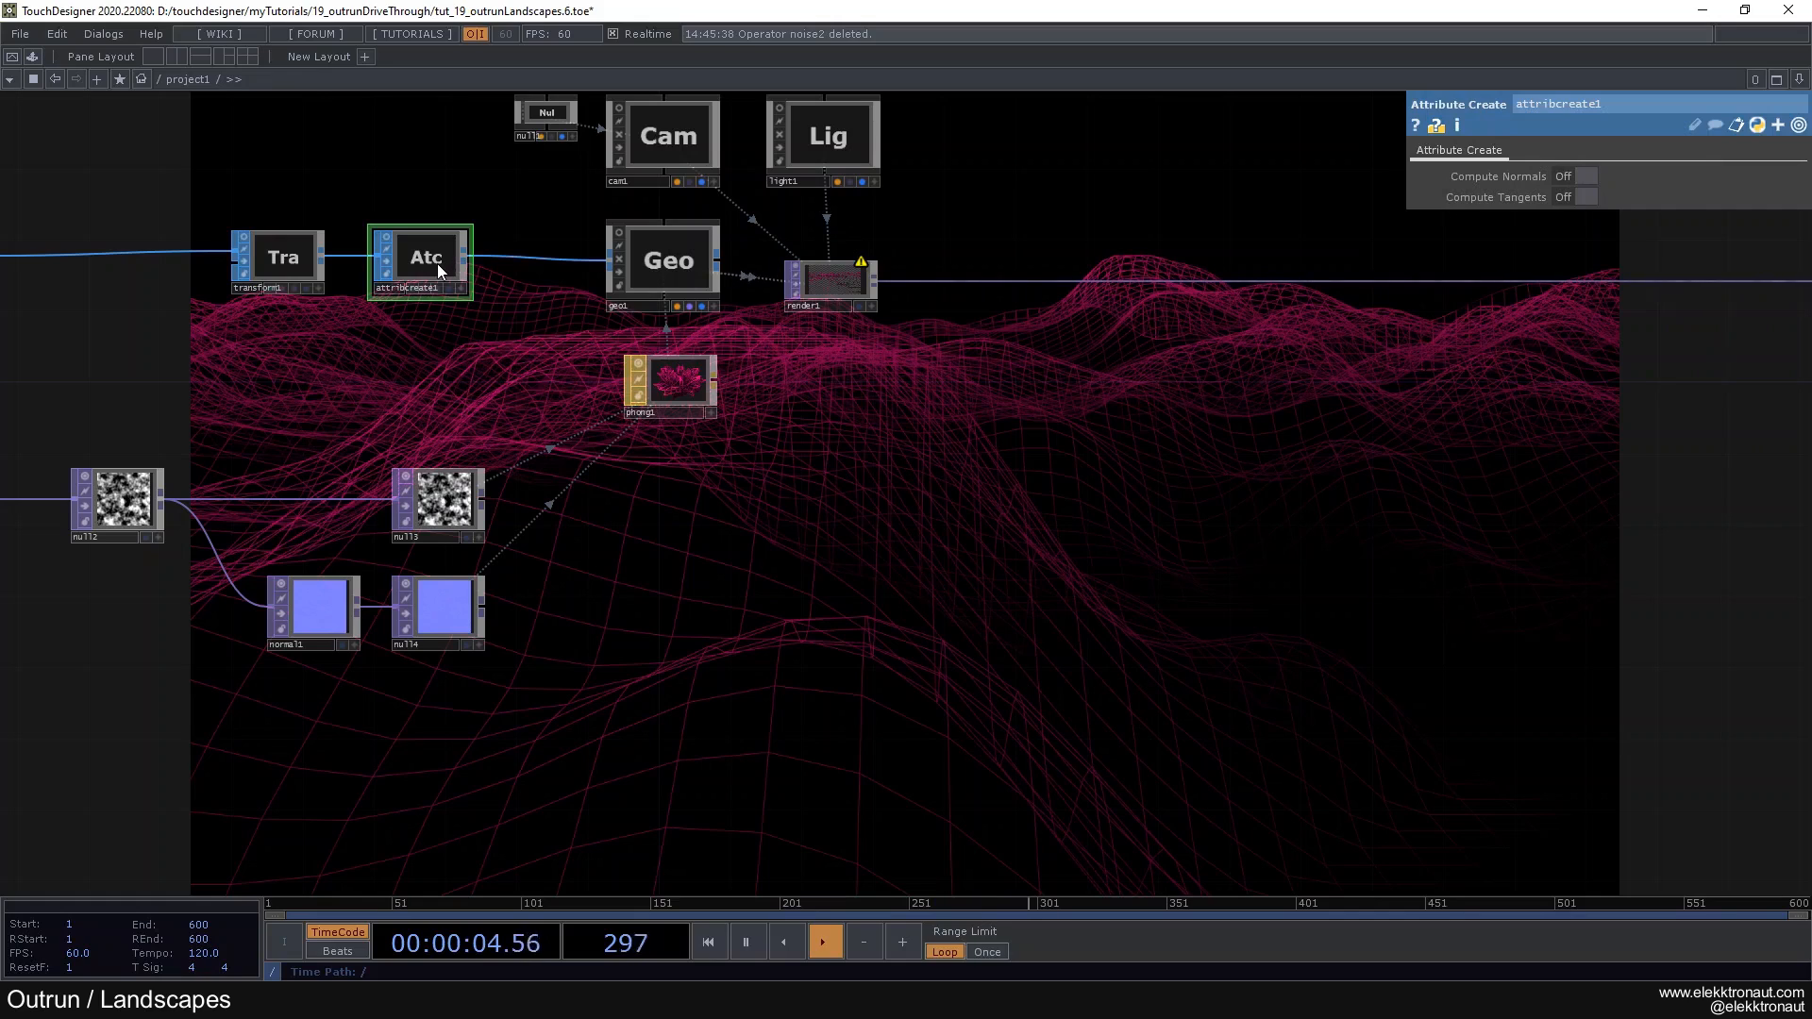
pyautogui.click(1575, 177)
pyautogui.scroll(-5, 1003, 296)
pyautogui.moveTo(506, 246); pyautogui.dragTo(606, 246)
pyautogui.scroll(5, 1033, 359)
pyautogui.moveTo(1027, 357); pyautogui.dragTo(764, 372)
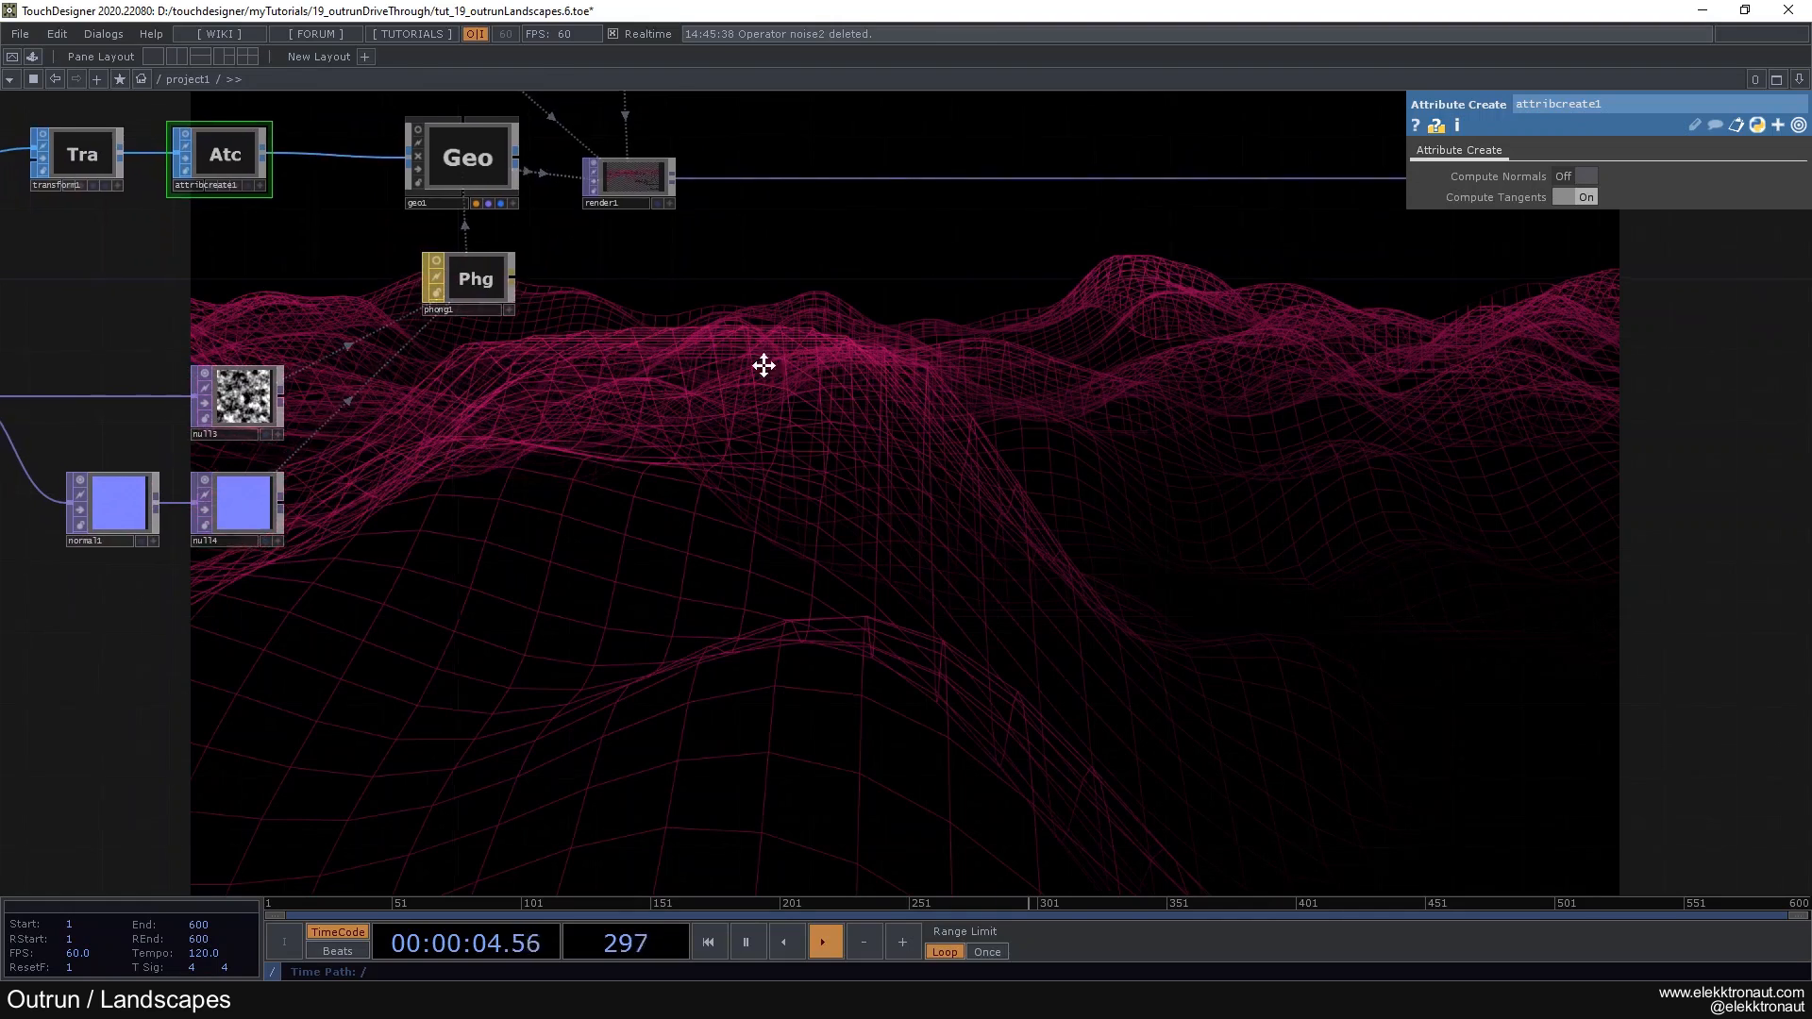
# Step: Set the wireframe Line Width of the phong1 material to 1.2
pyautogui.moveTo(638, 313); pyautogui.dragTo(883, 389)
pyautogui.click(711, 377)
pyautogui.moveTo(735, 417); pyautogui.dragTo(730, 308)
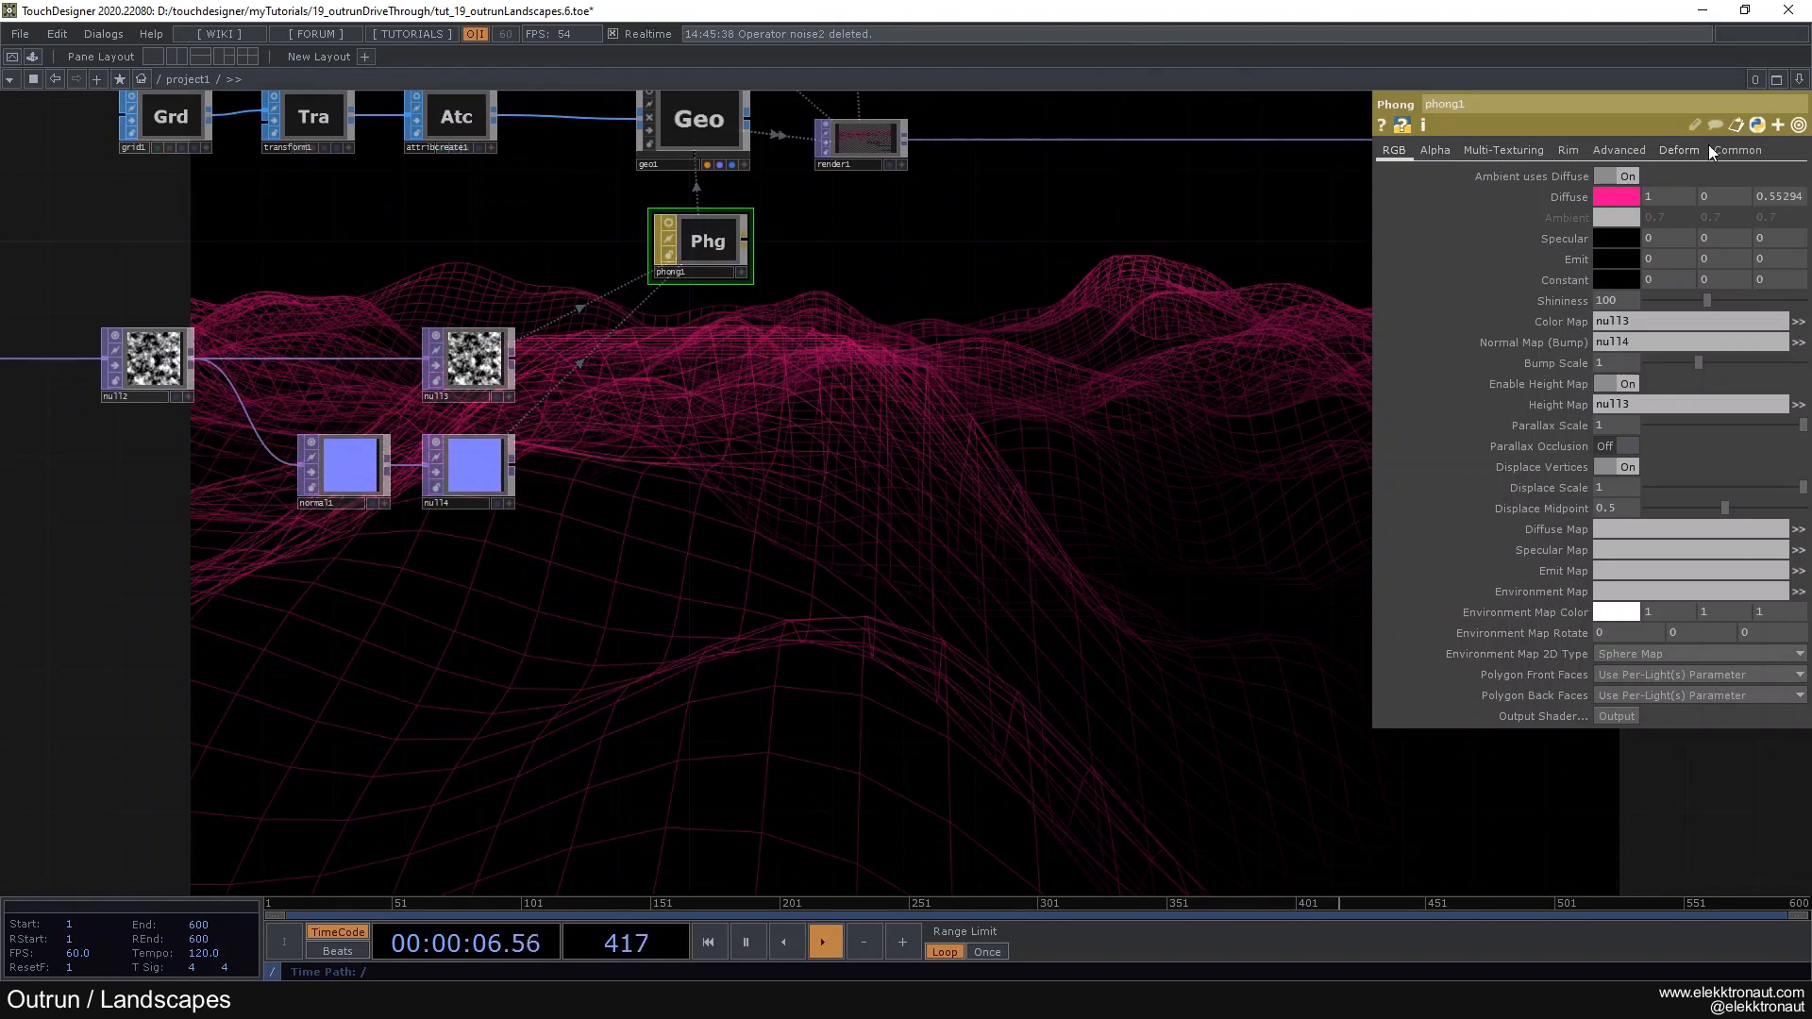
pyautogui.click(1737, 150)
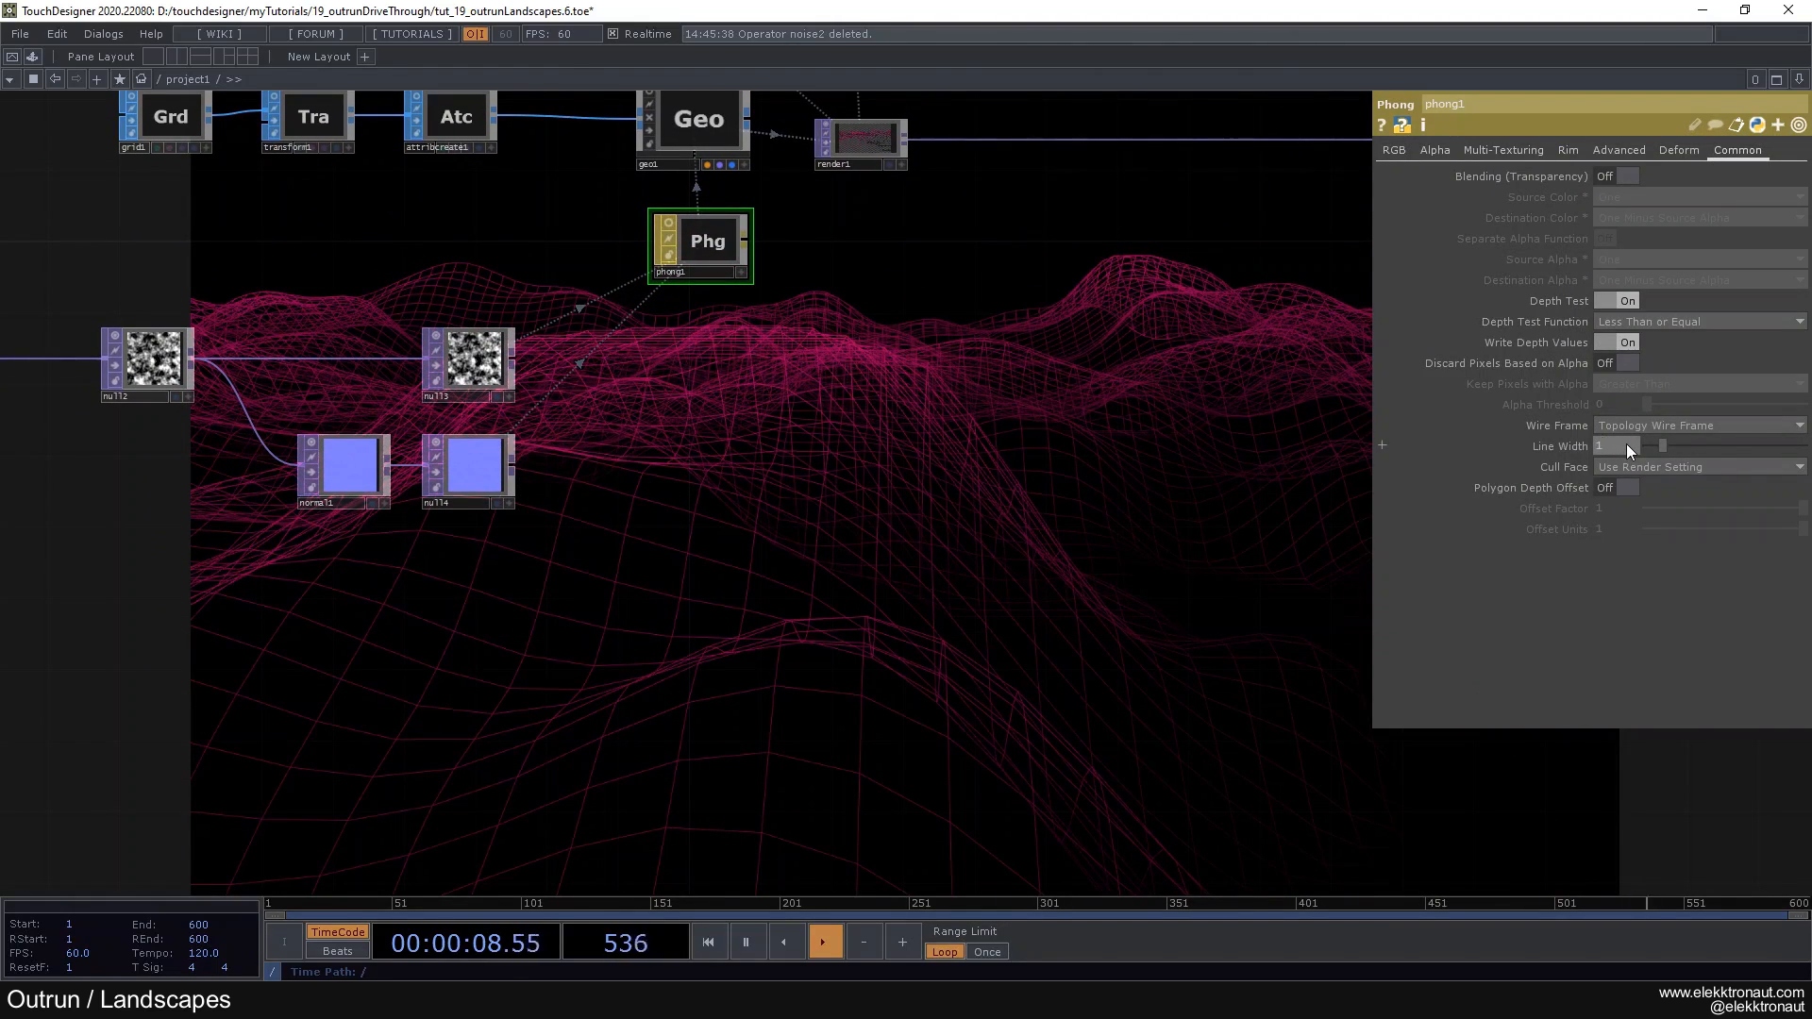
pyautogui.scroll(-3, 1202, 377)
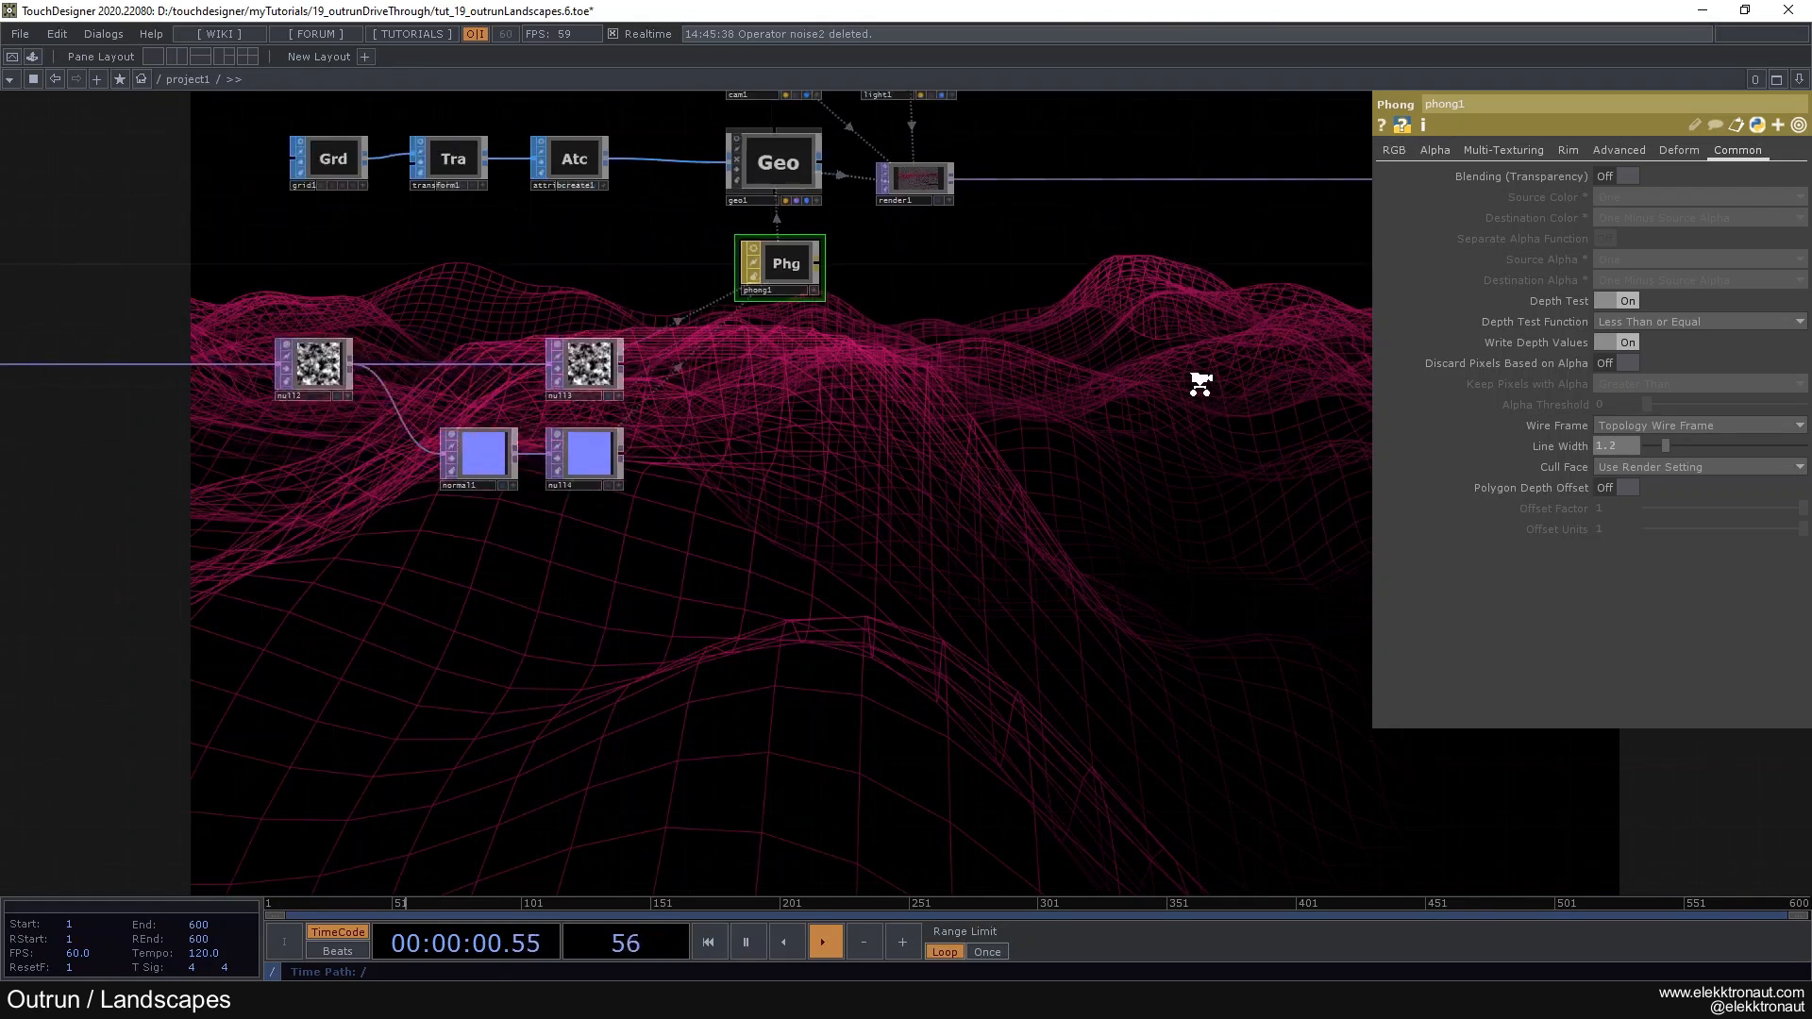
pyautogui.scroll(3, 783, 344)
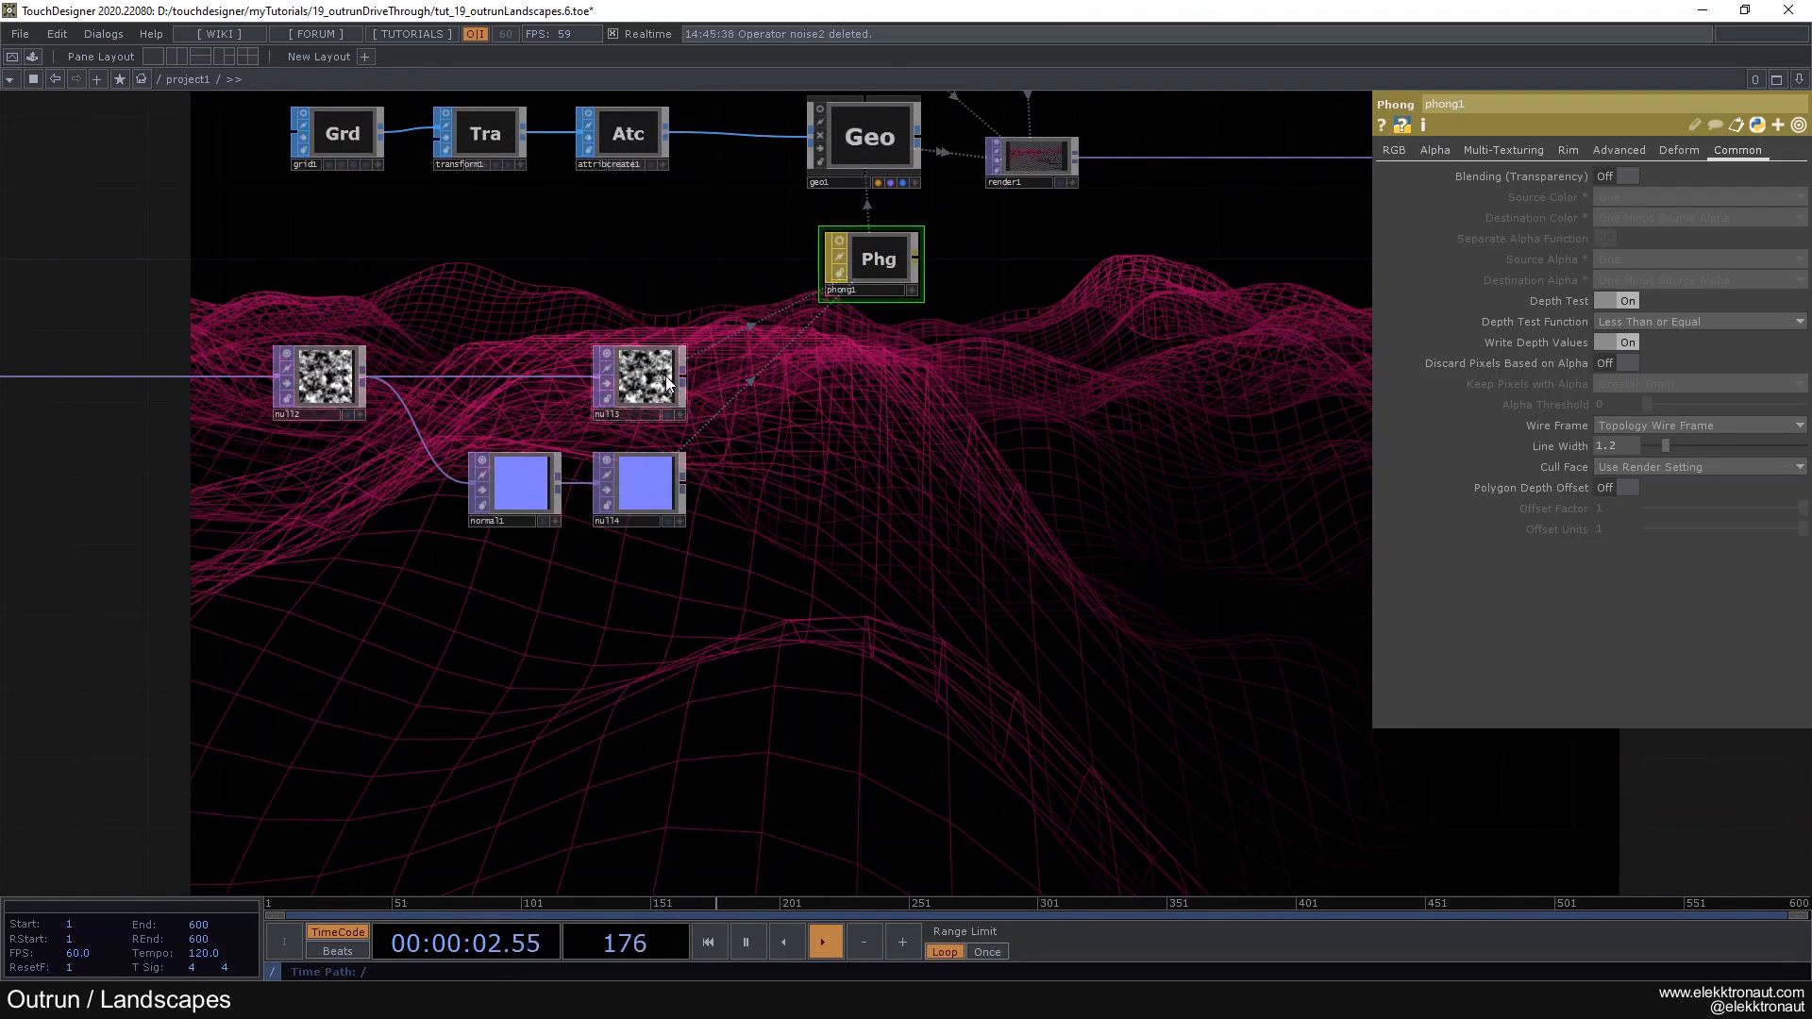
# Step: Try a Displace Scale of 2 on the phong1 material and undo it
pyautogui.click(1393, 153)
pyautogui.moveTo(1027, 393); pyautogui.dragTo(926, 325)
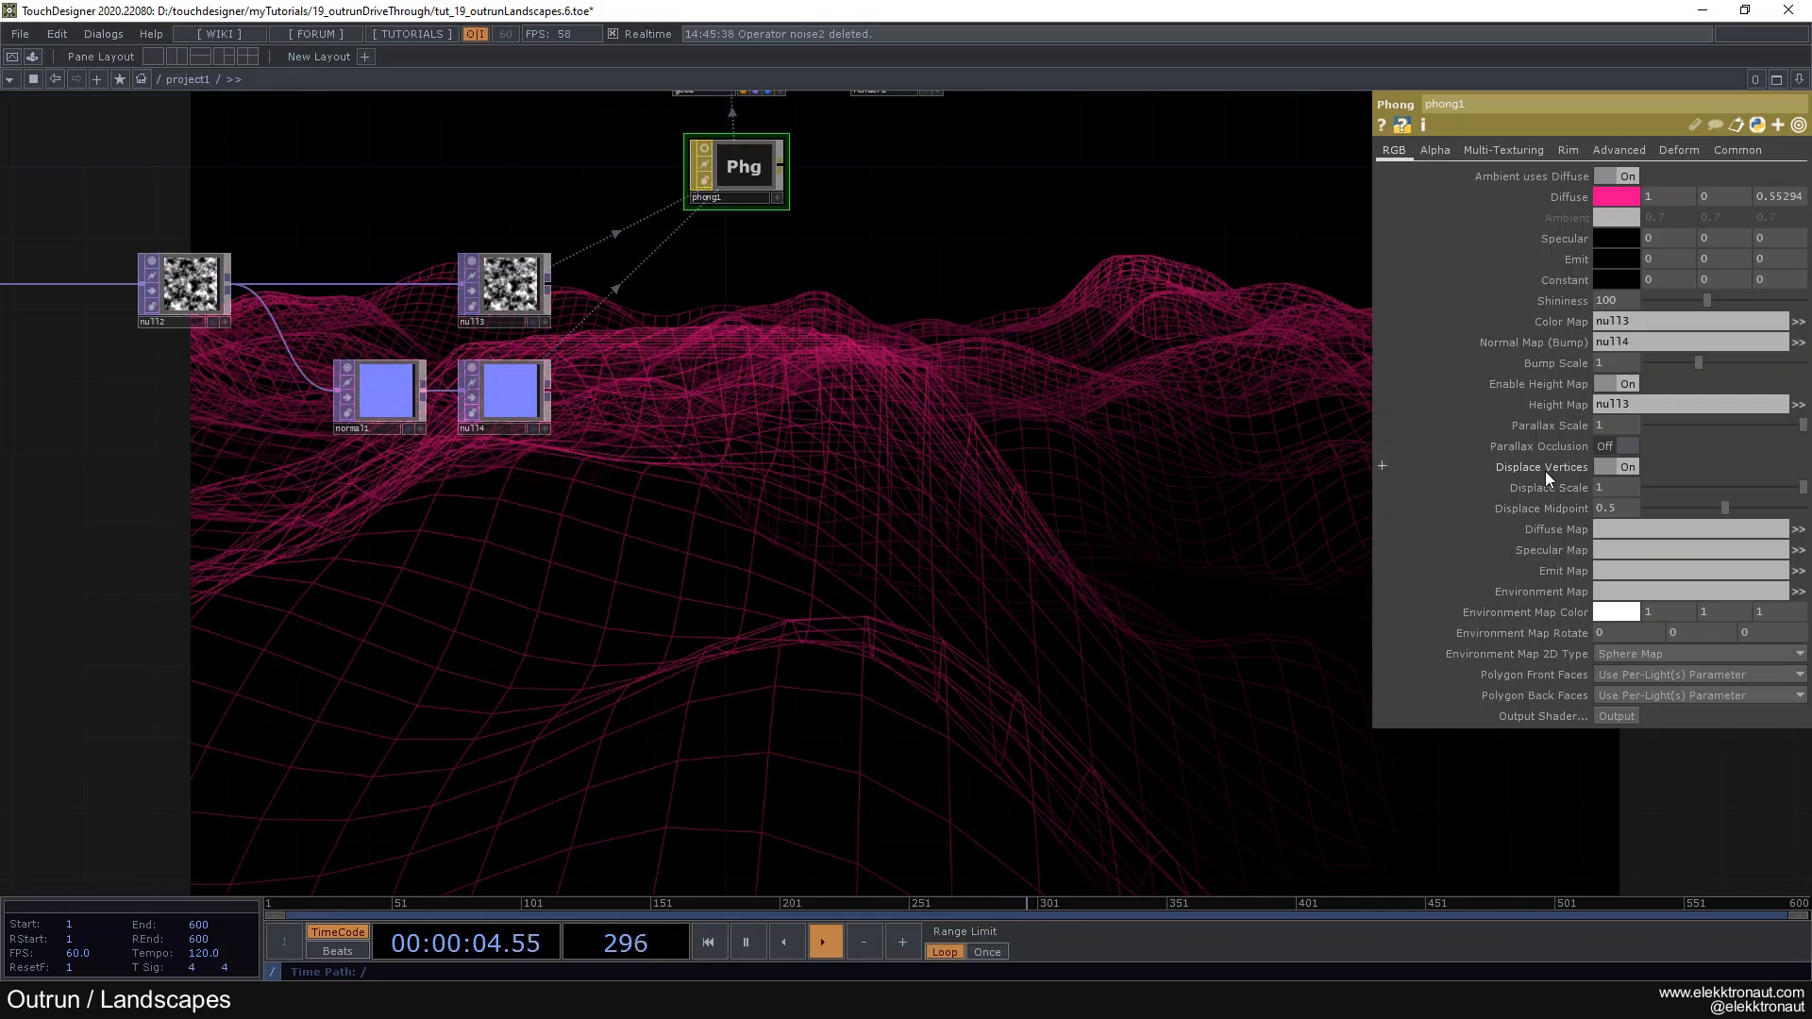
pyautogui.click(1608, 487)
pyautogui.write('2')
pyautogui.press('Return')
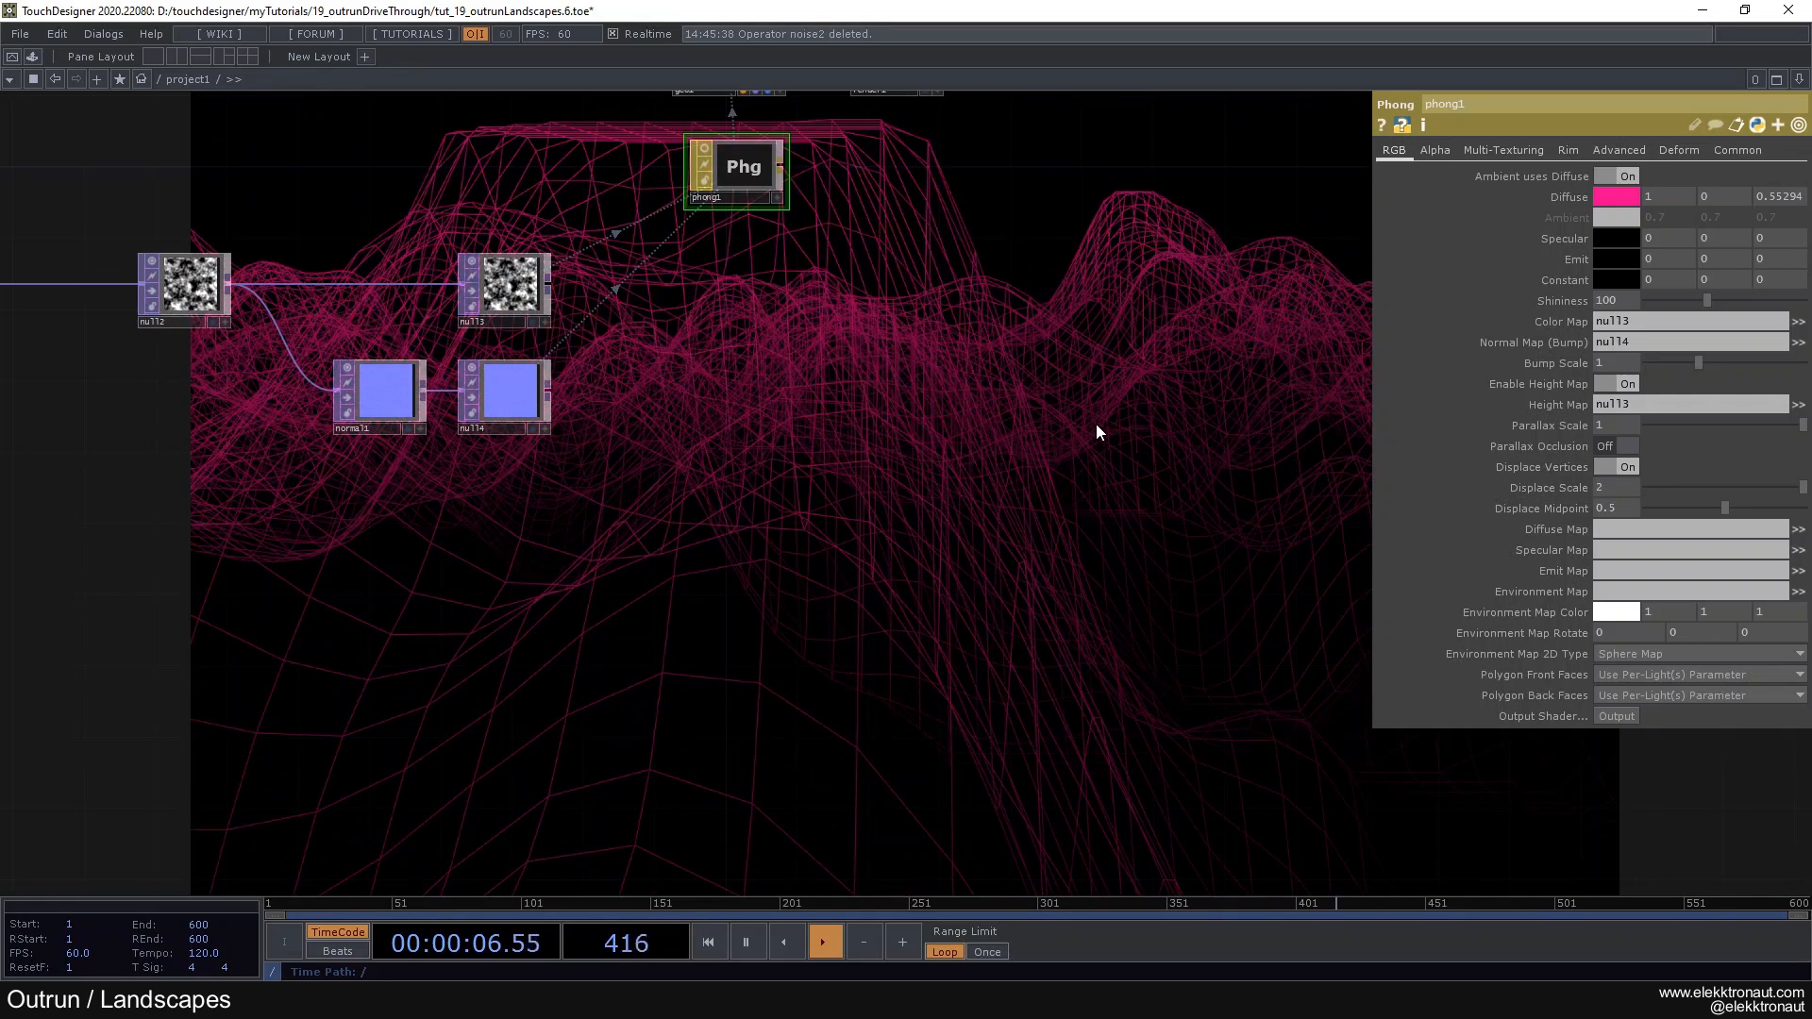
pyautogui.hotkey('ctrl', 'z')
# Step: Raise phong1's Displace Midpoint to about 0.741, then try a Displace Scale of 2 and undo that scale
pyautogui.moveTo(1727, 508); pyautogui.dragTo(1762, 507)
pyautogui.click(1608, 487)
pyautogui.write('2')
pyautogui.press('Return')
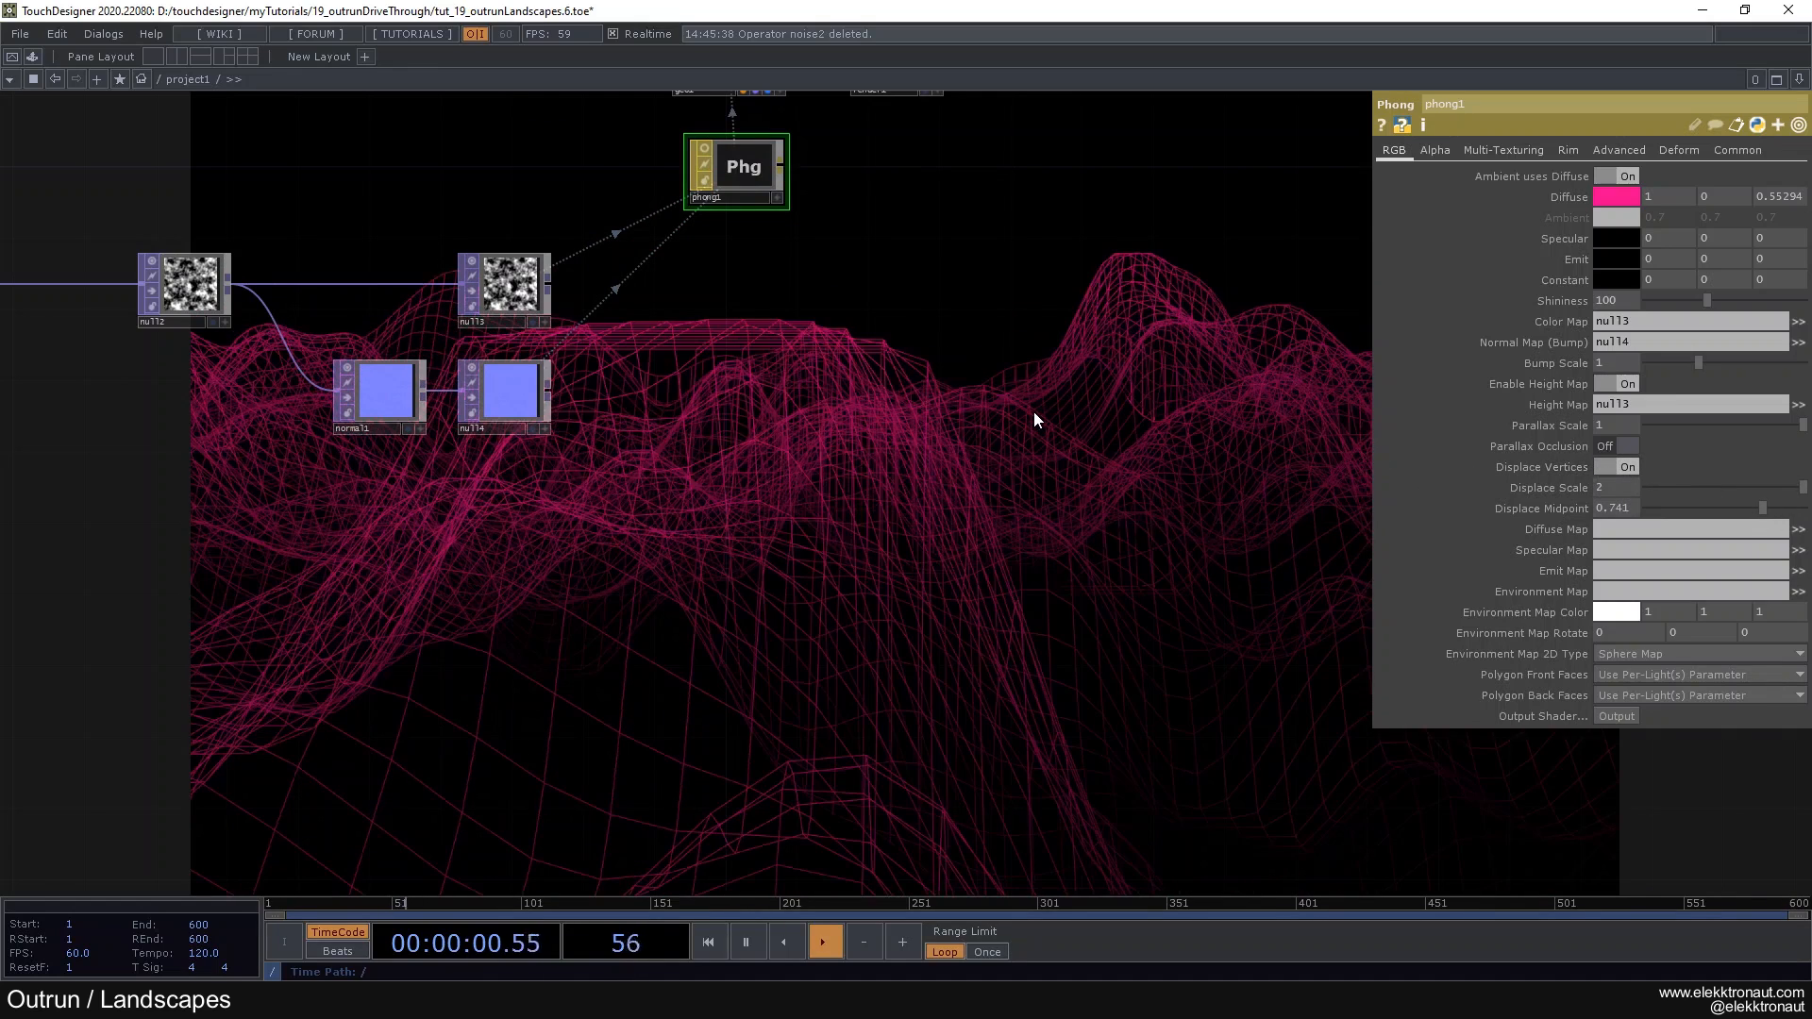
pyautogui.hotkey('ctrl', 'z')
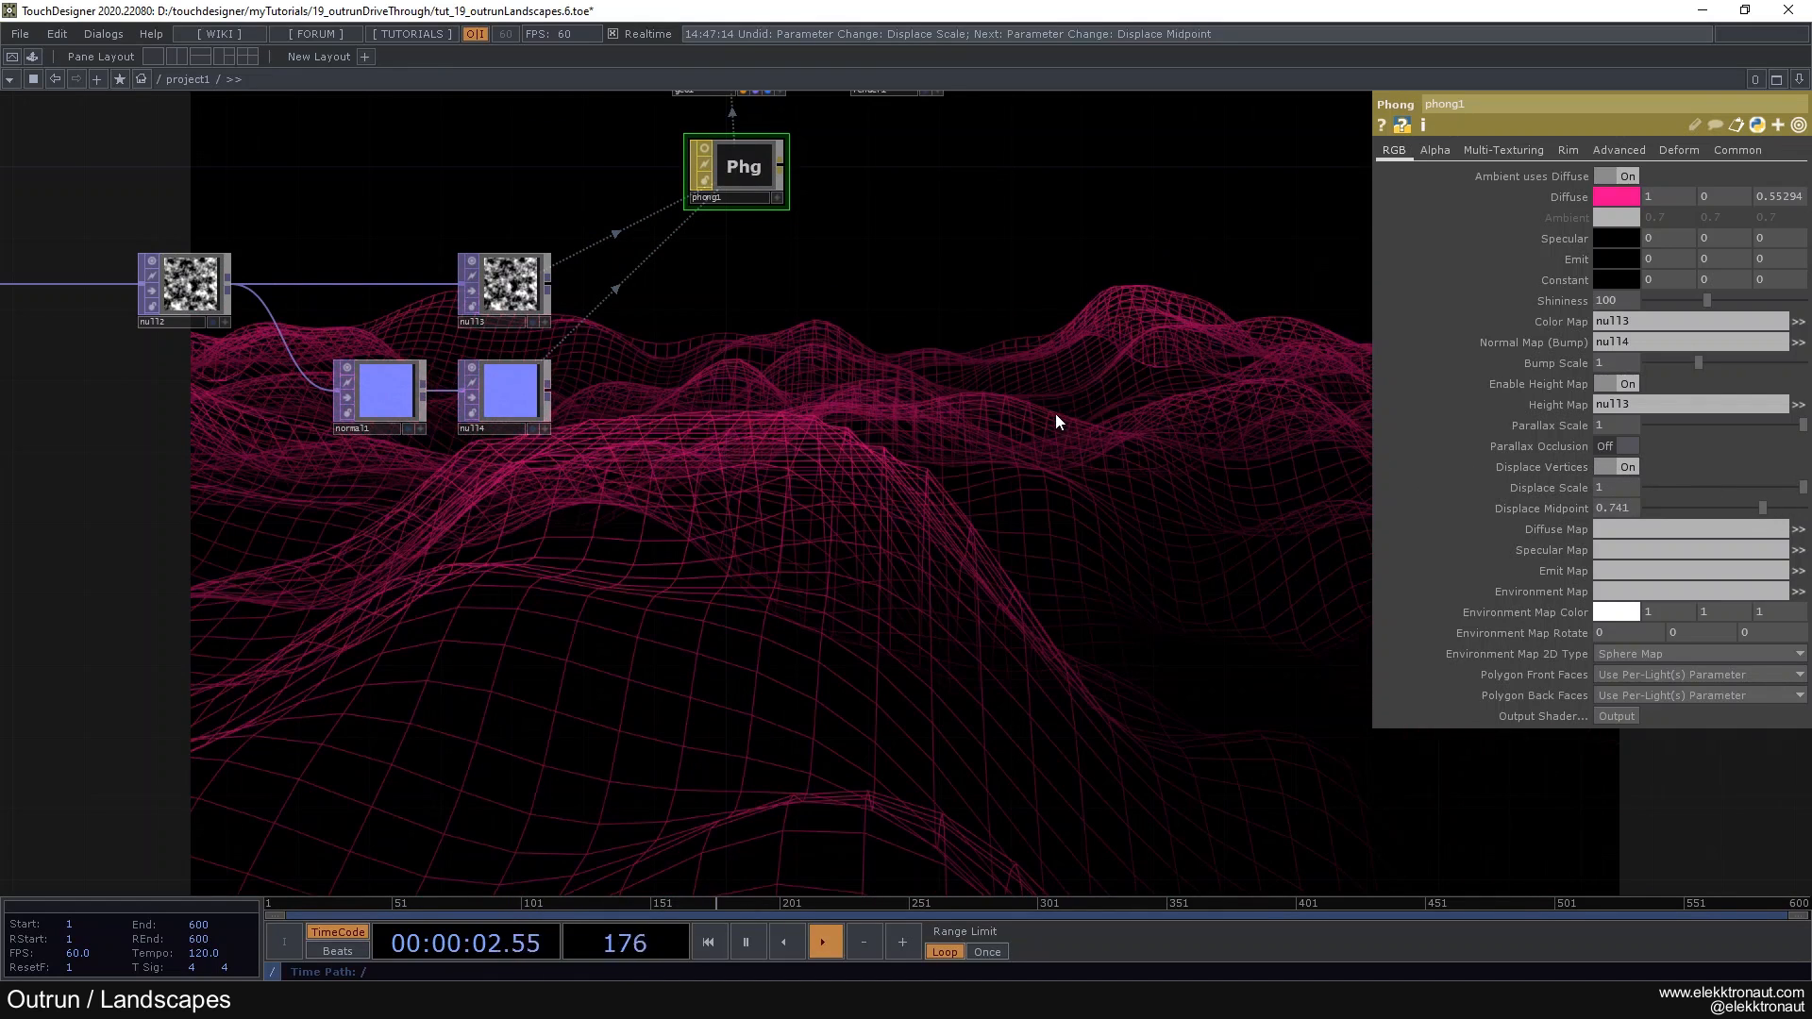
# Step: Animate noise1 by entering the expression absTime.second*-1 for its Y translate
pyautogui.scroll(-2, 1055, 413)
pyautogui.moveTo(889, 425); pyautogui.dragTo(1073, 446)
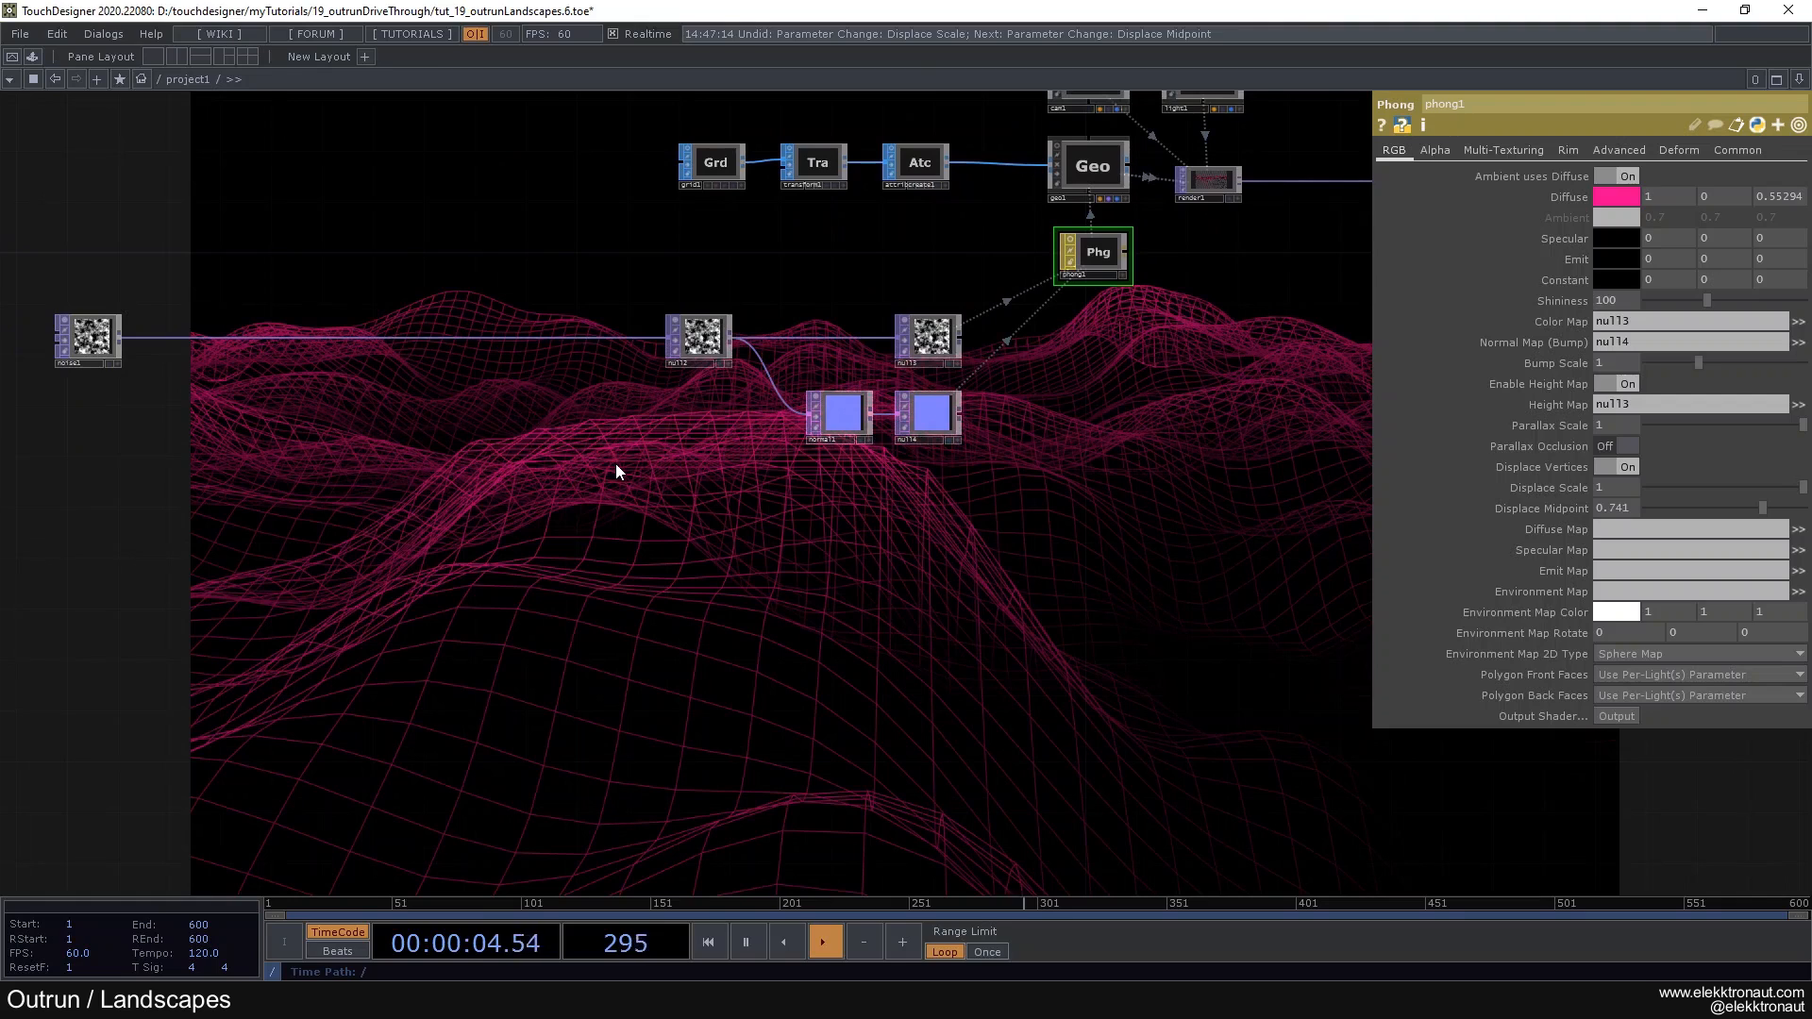
pyautogui.moveTo(617, 463); pyautogui.dragTo(703, 406)
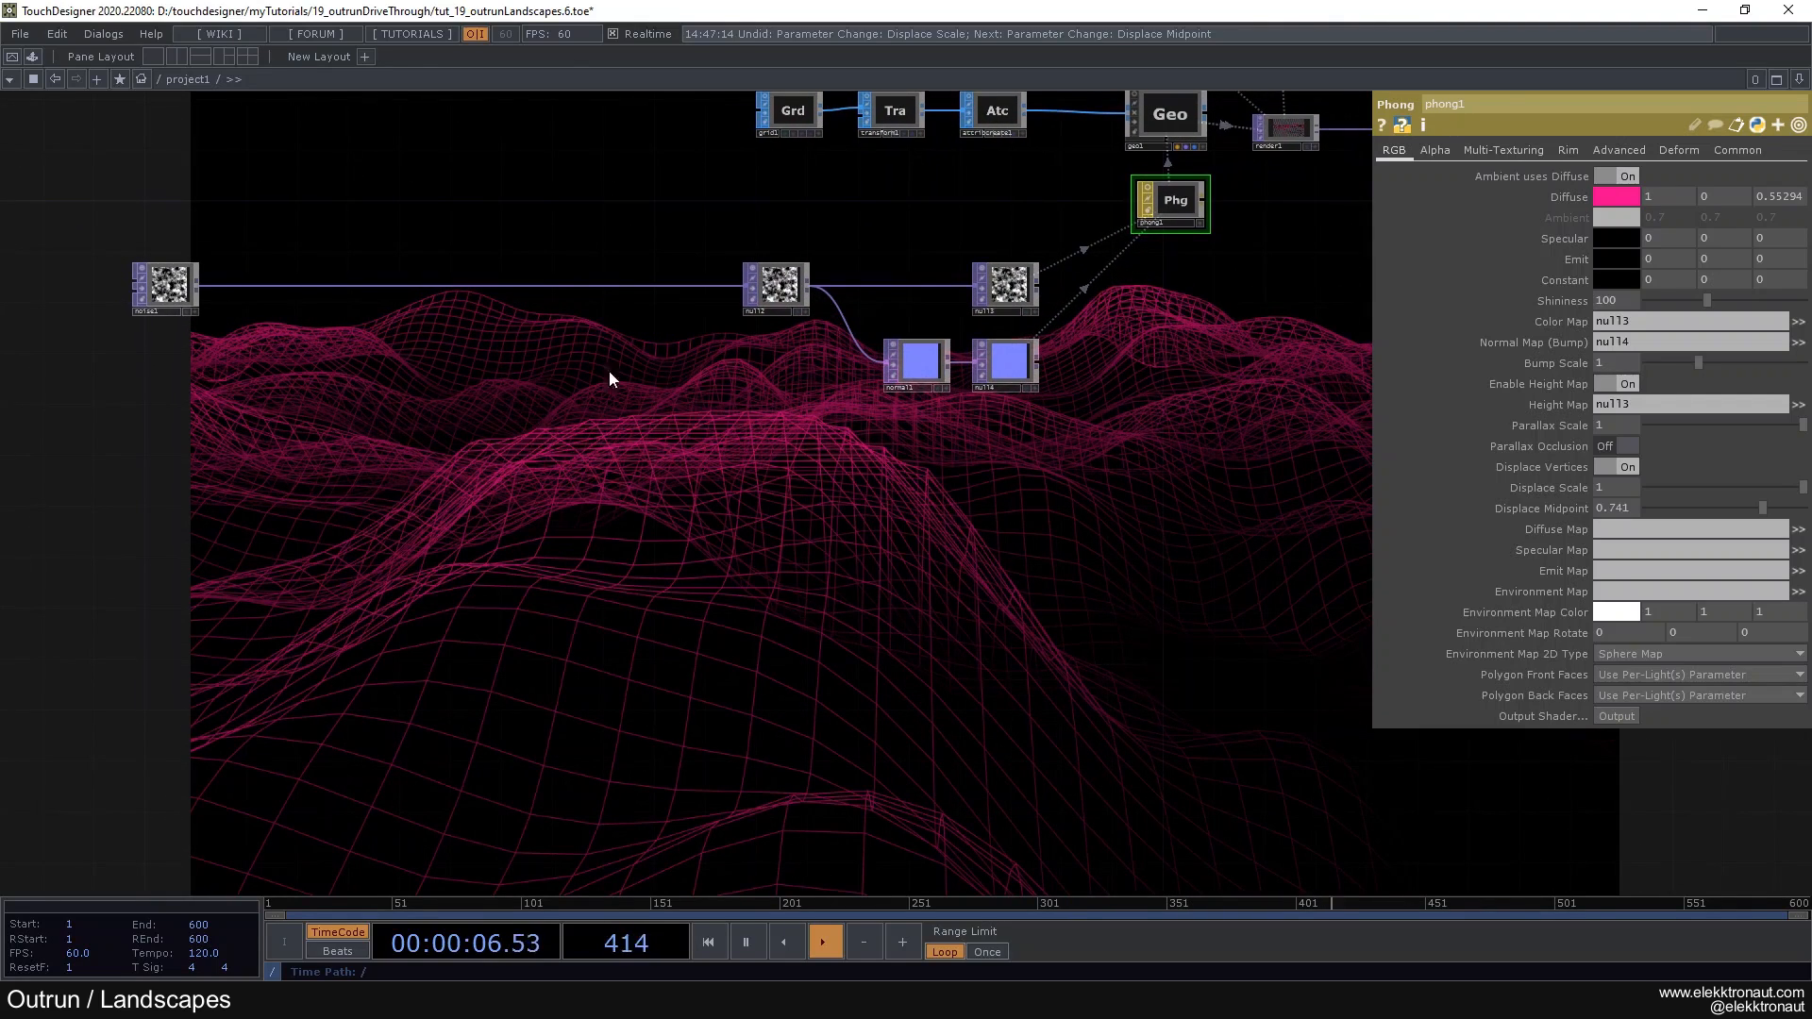
pyautogui.moveTo(402, 374); pyautogui.dragTo(212, 302)
pyautogui.scroll(3, 198, 288)
pyautogui.click(168, 279)
pyautogui.moveTo(289, 468); pyautogui.dragTo(656, 385)
pyautogui.moveTo(600, 273); pyautogui.dragTo(525, 377)
pyautogui.scroll(3, 485, 342)
pyautogui.scroll(3, 484, 338)
pyautogui.scroll(-3, 473, 332)
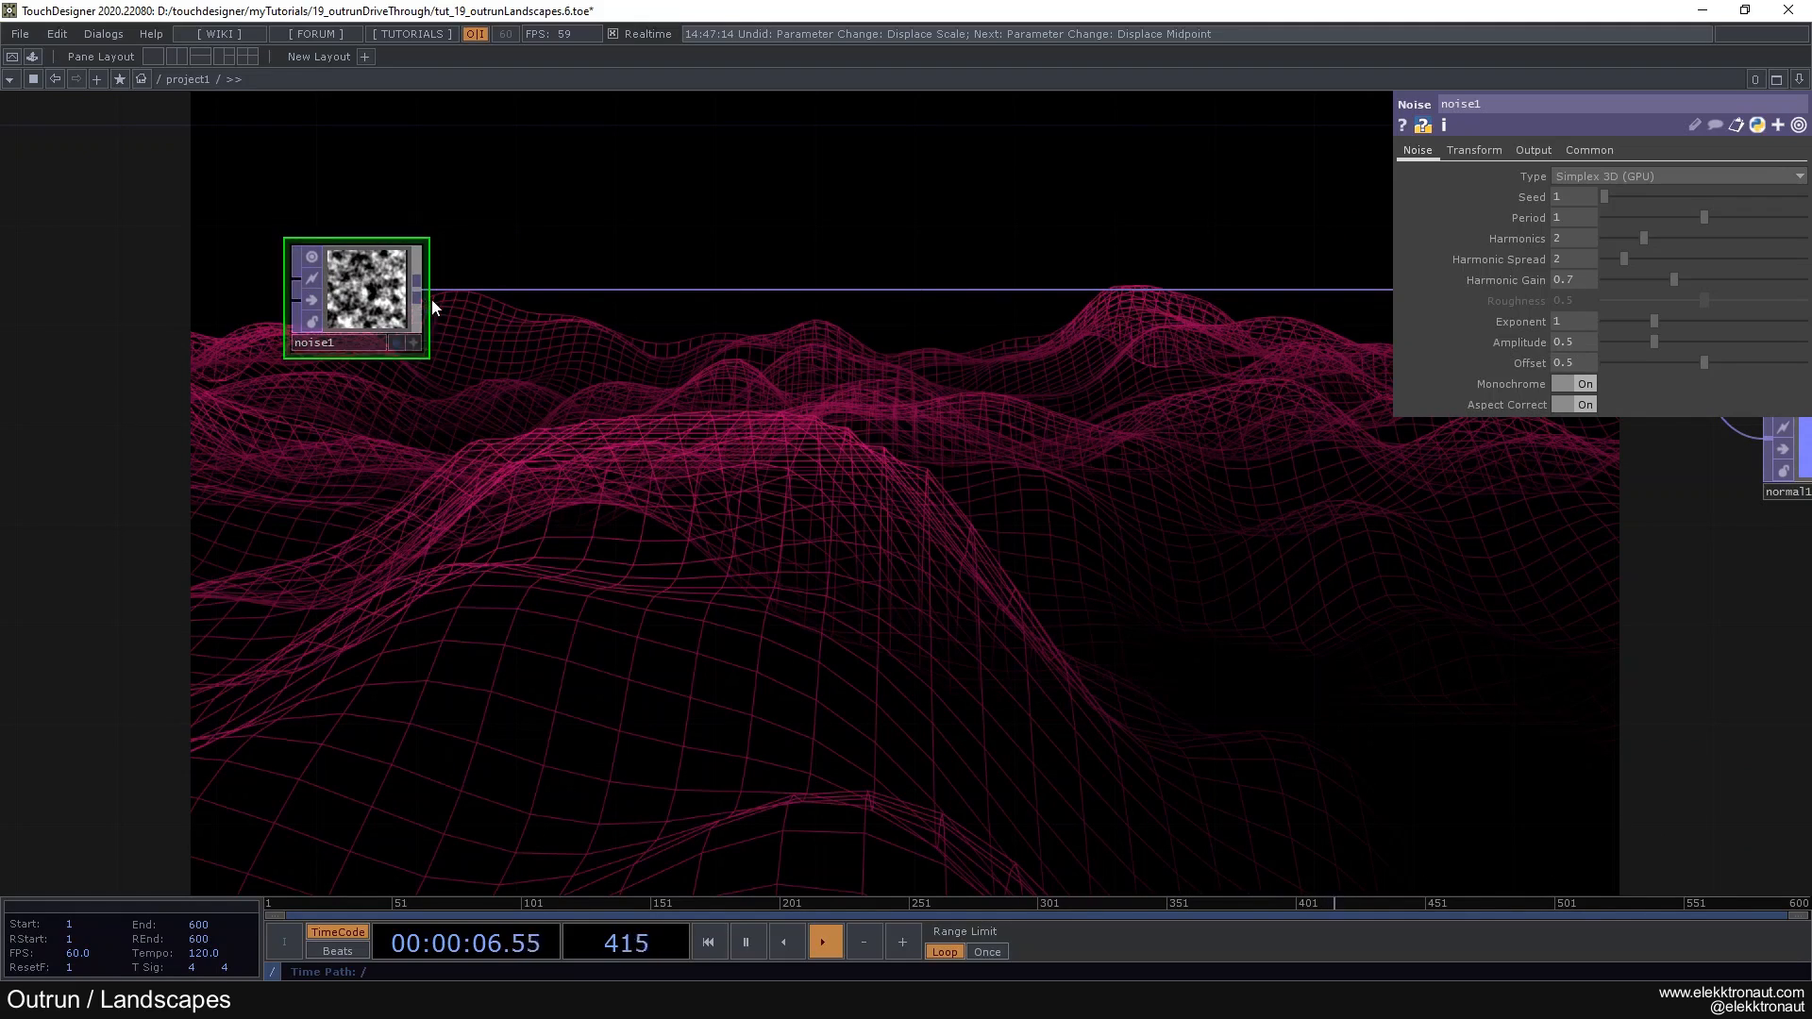
pyautogui.click(1473, 151)
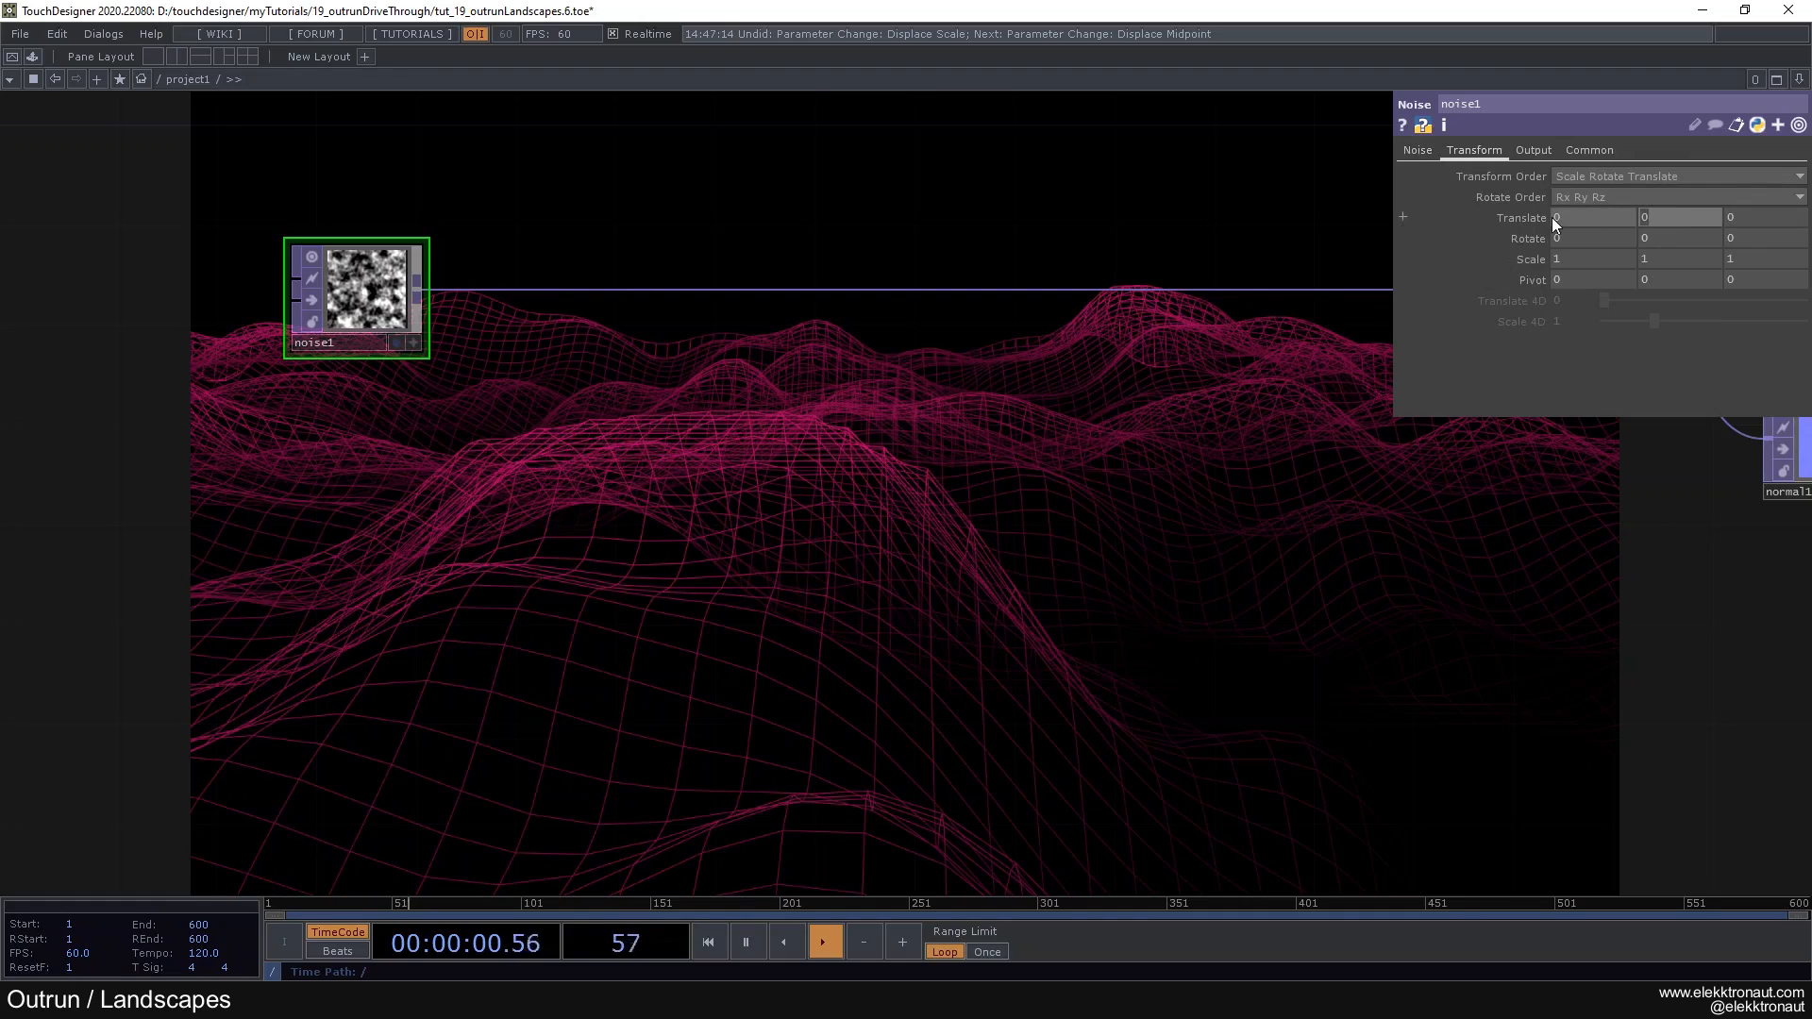
pyautogui.write('absTime')
pyautogui.write('.second*-1')
pyautogui.press('Return')
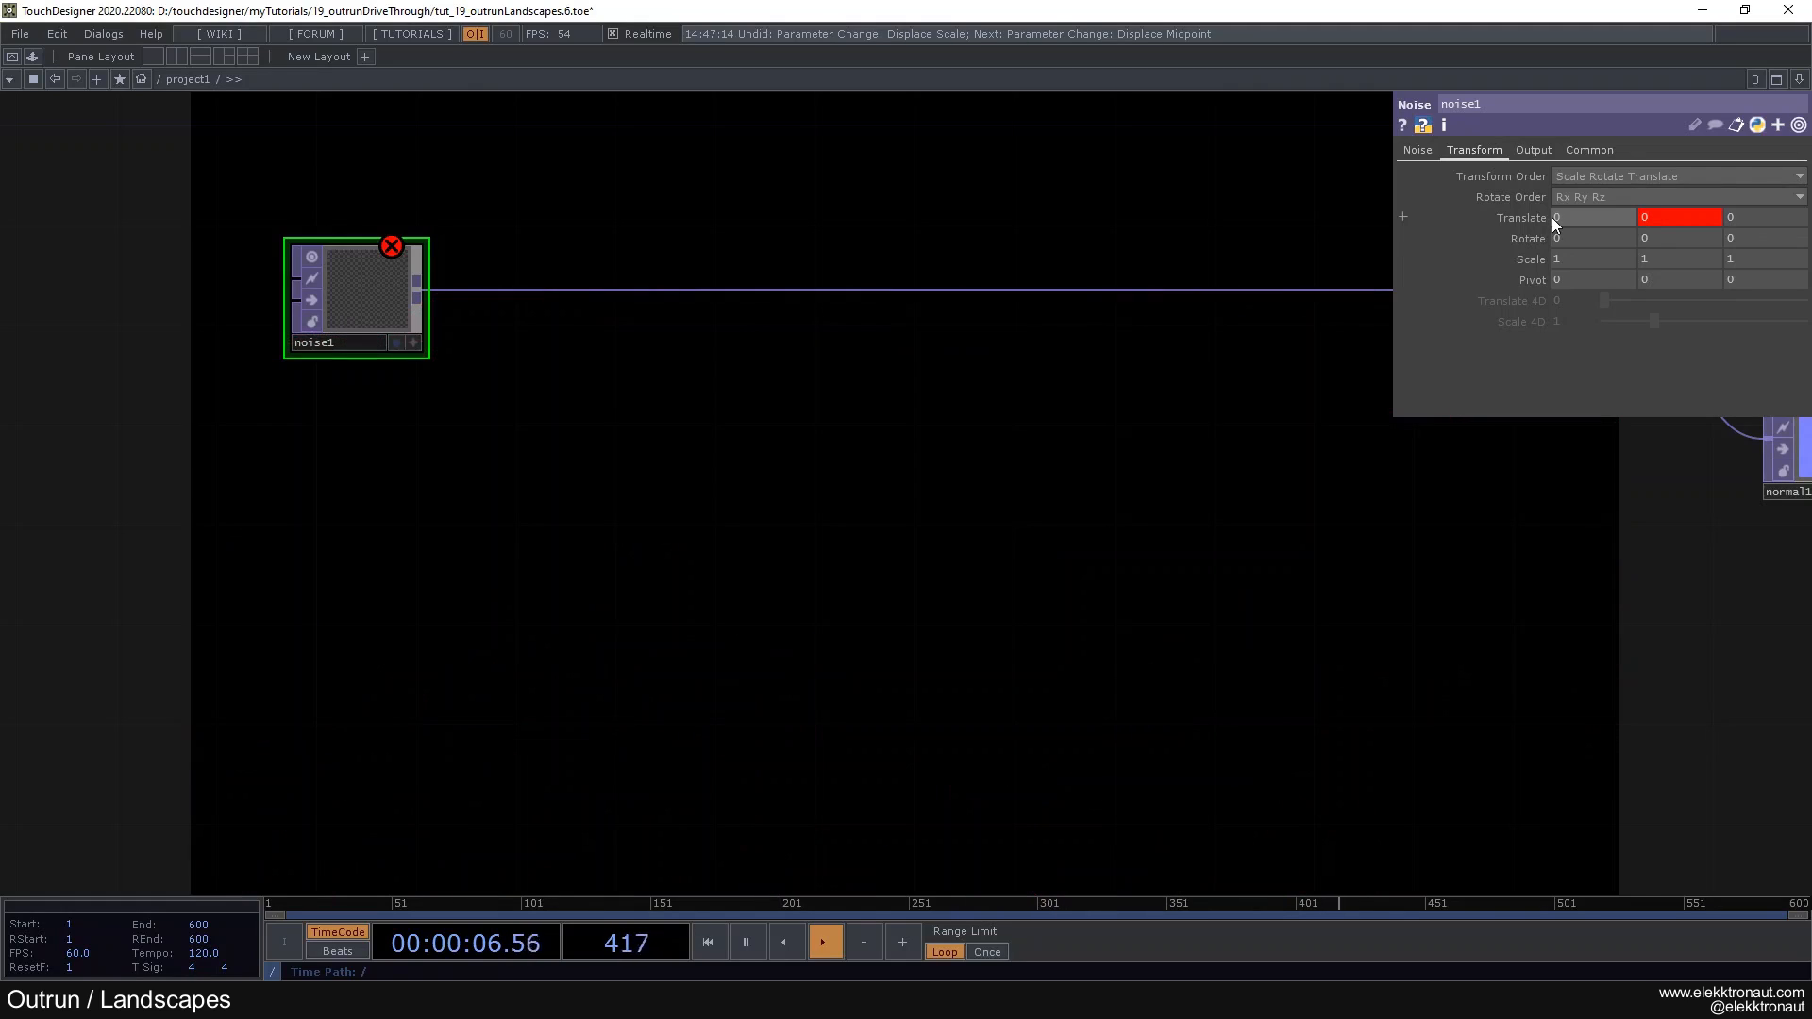
# Step: Correct noise1's Y translate expression to absTime.seconds*-1
pyautogui.click(1537, 221)
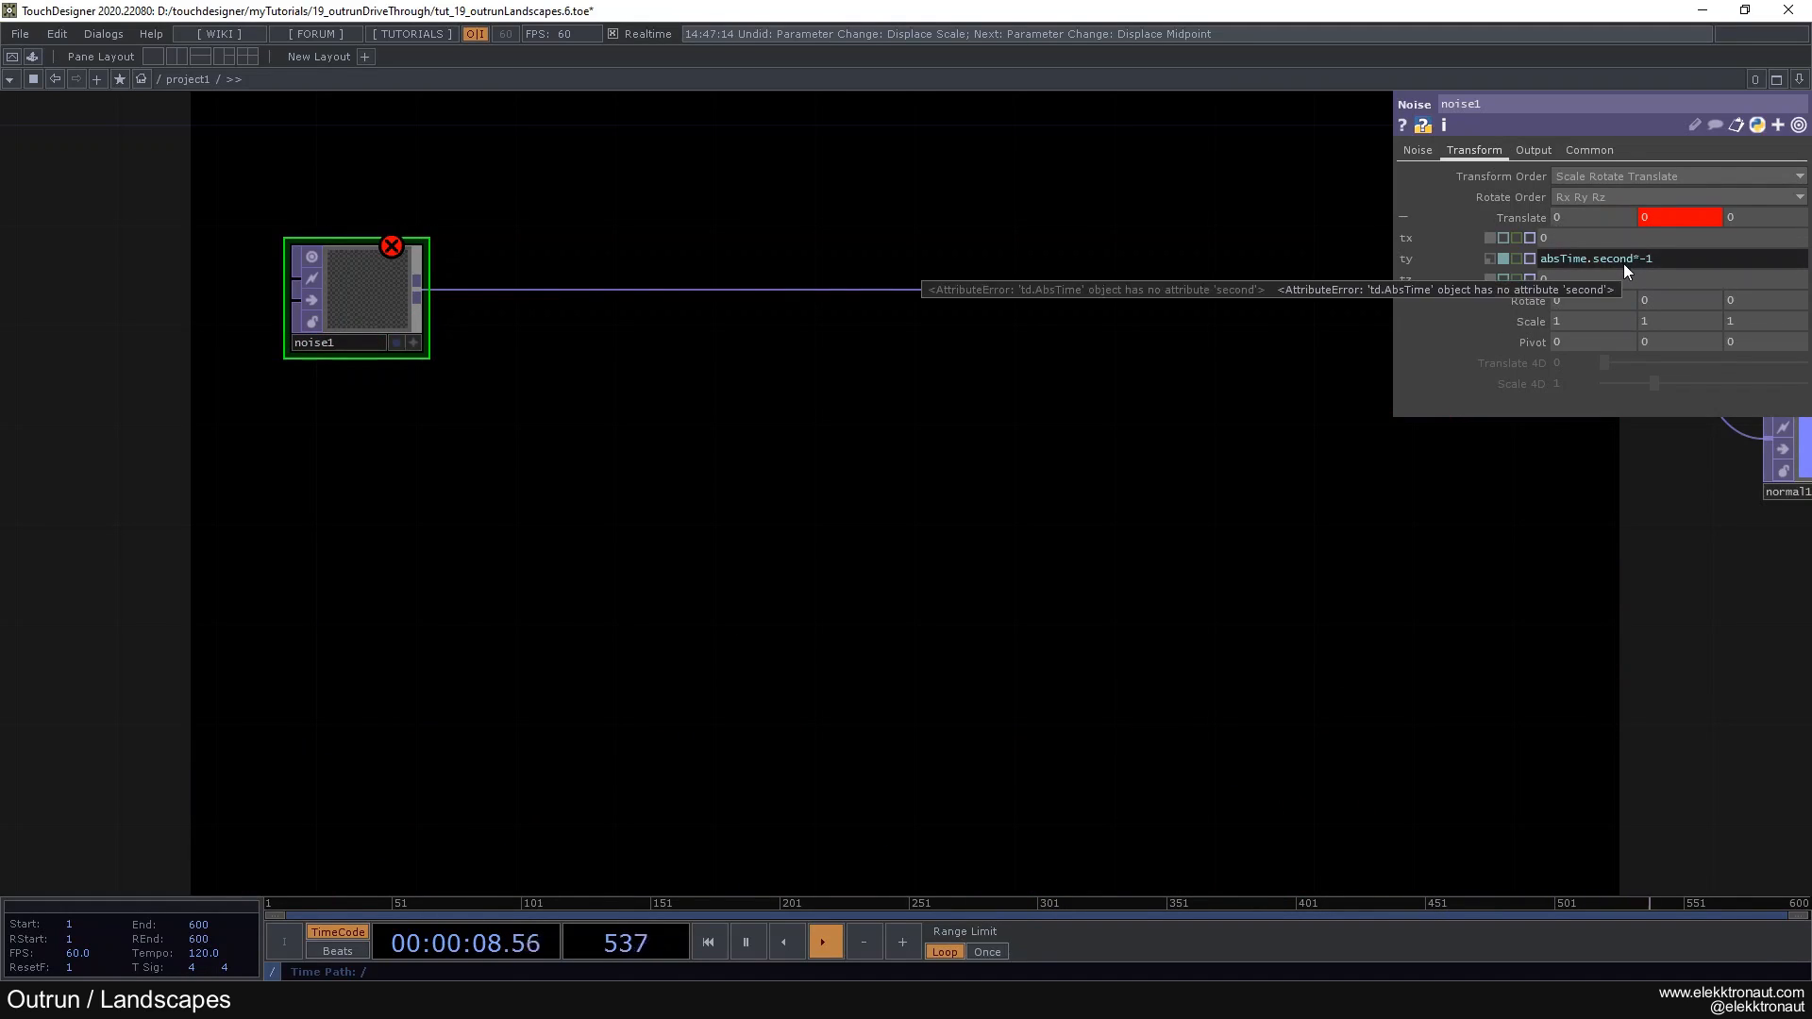
pyautogui.click(1629, 258)
pyautogui.write('s')
pyautogui.press('Return')
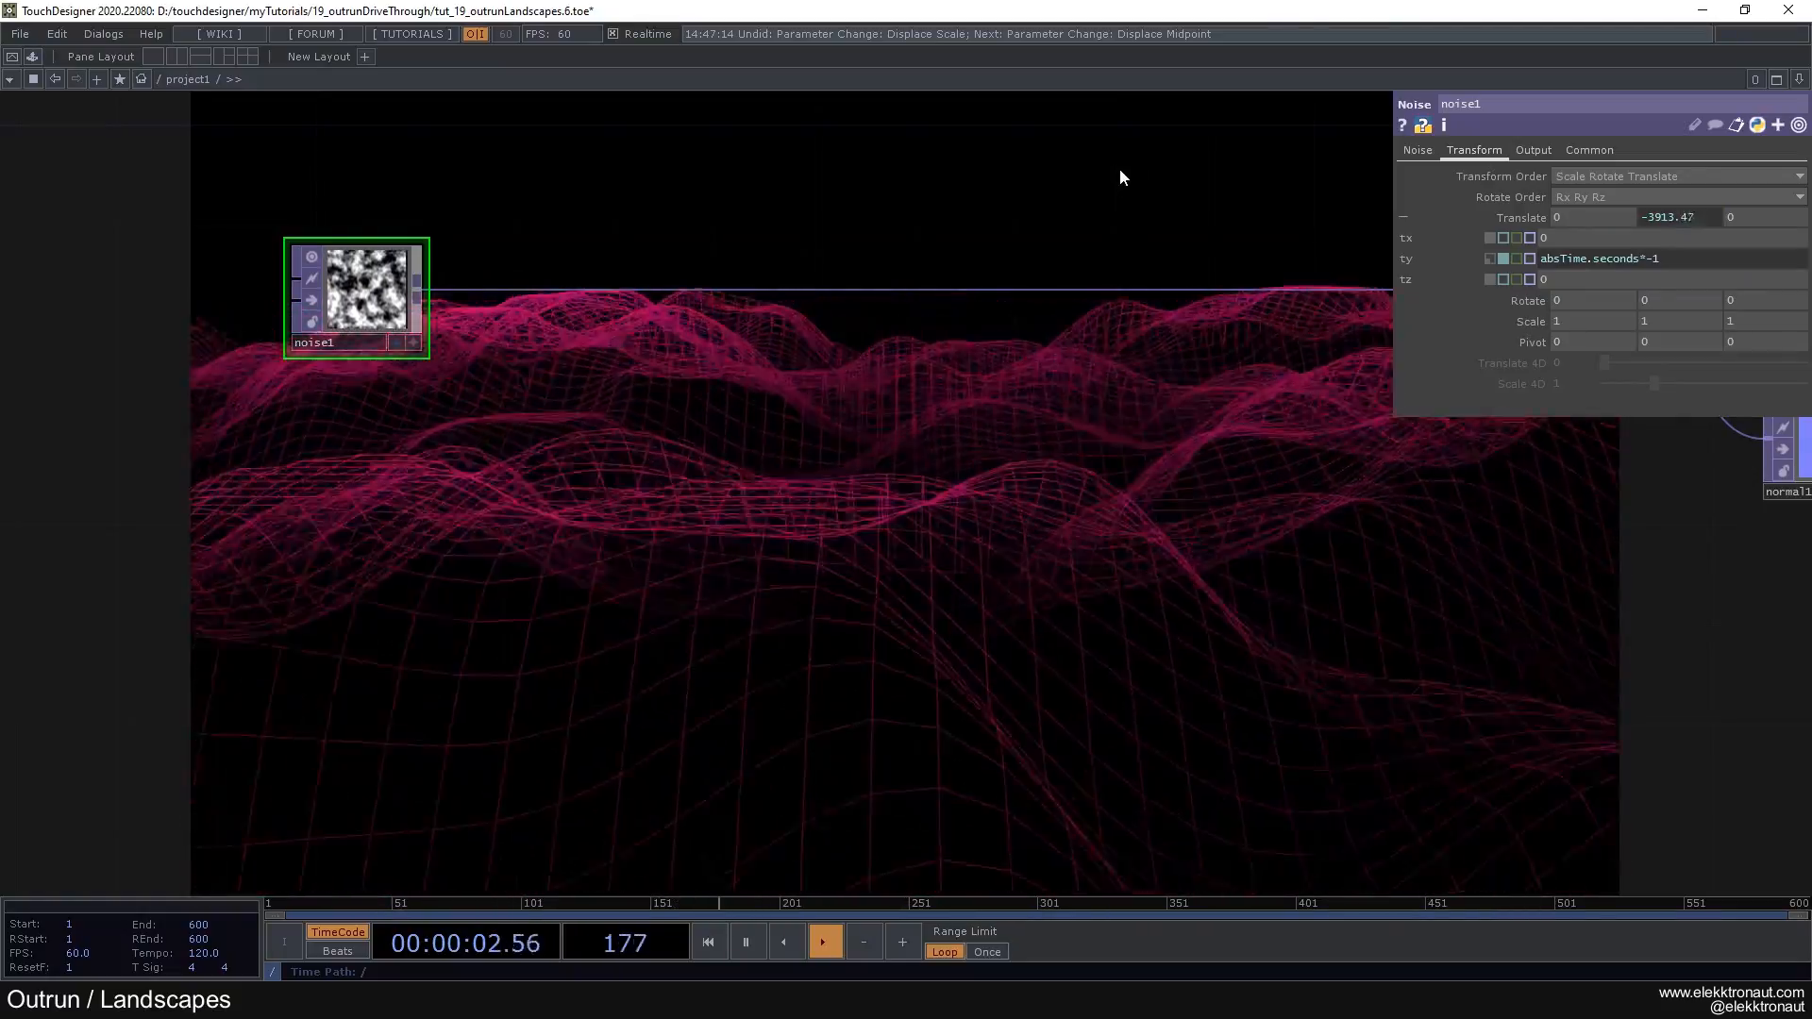
pyautogui.scroll(-3, 1119, 178)
pyautogui.moveTo(1145, 185); pyautogui.dragTo(904, 175)
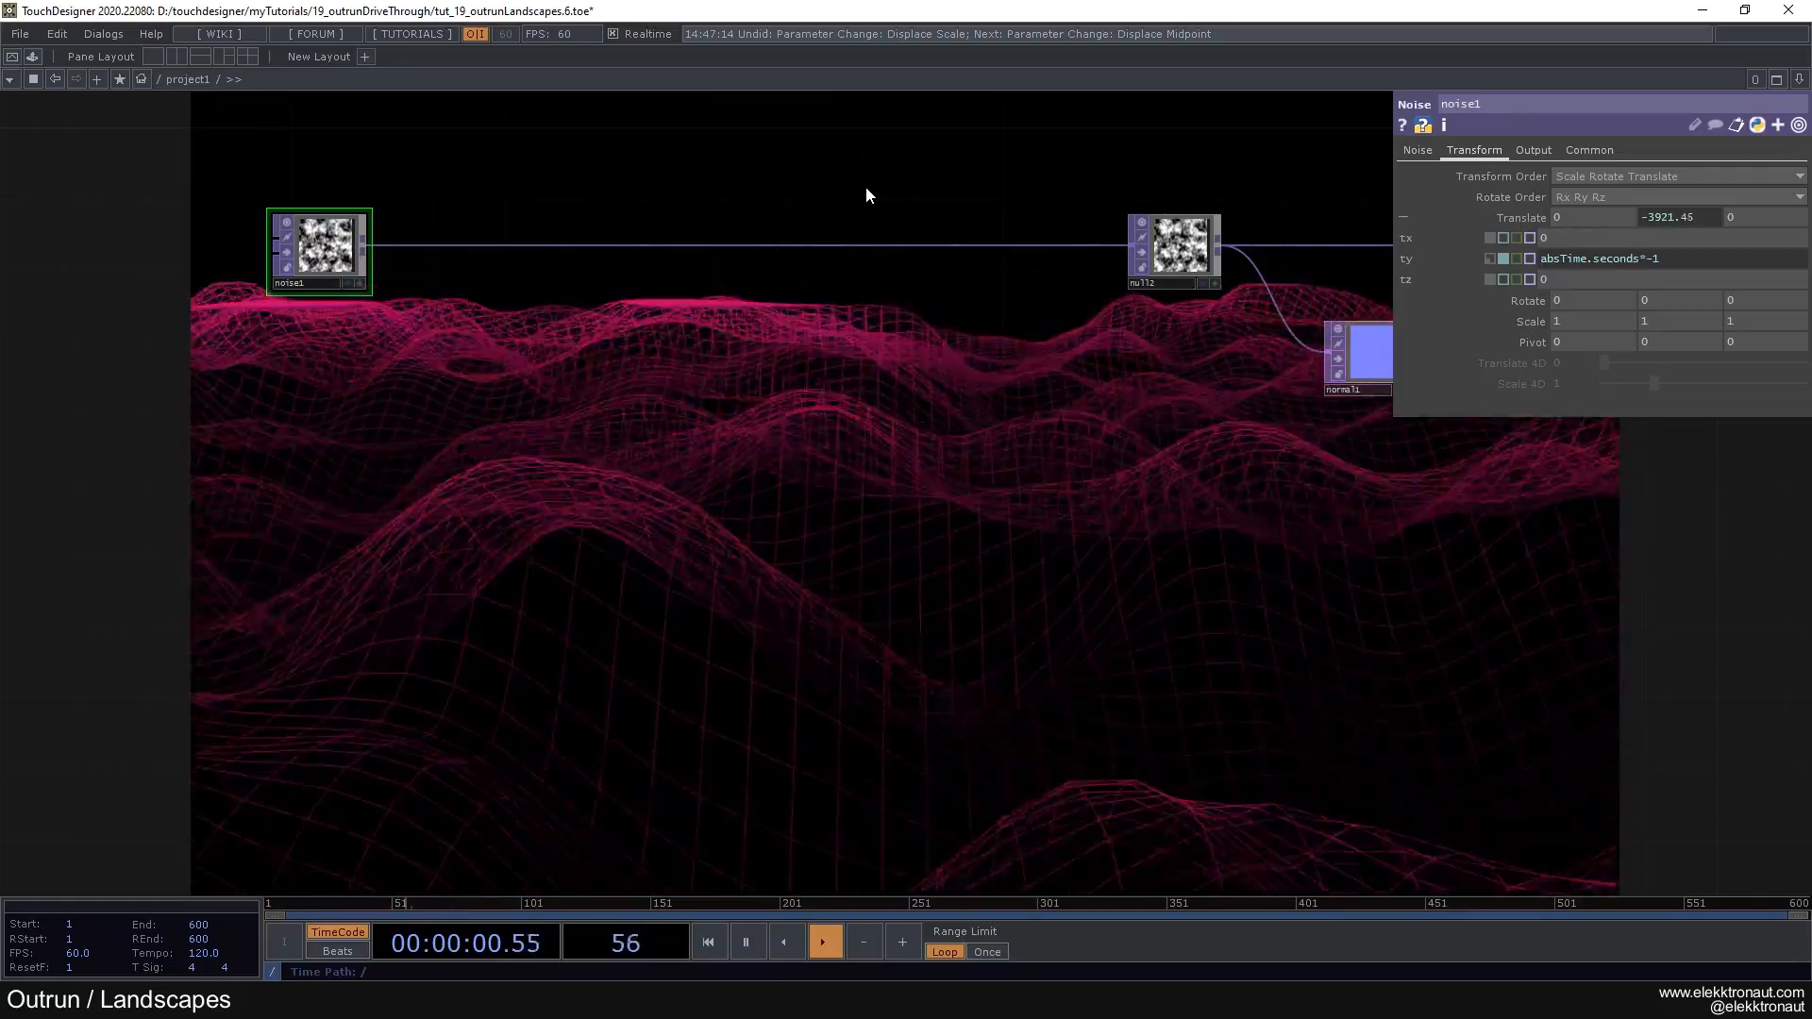
pyautogui.moveTo(804, 241); pyautogui.dragTo(790, 255)
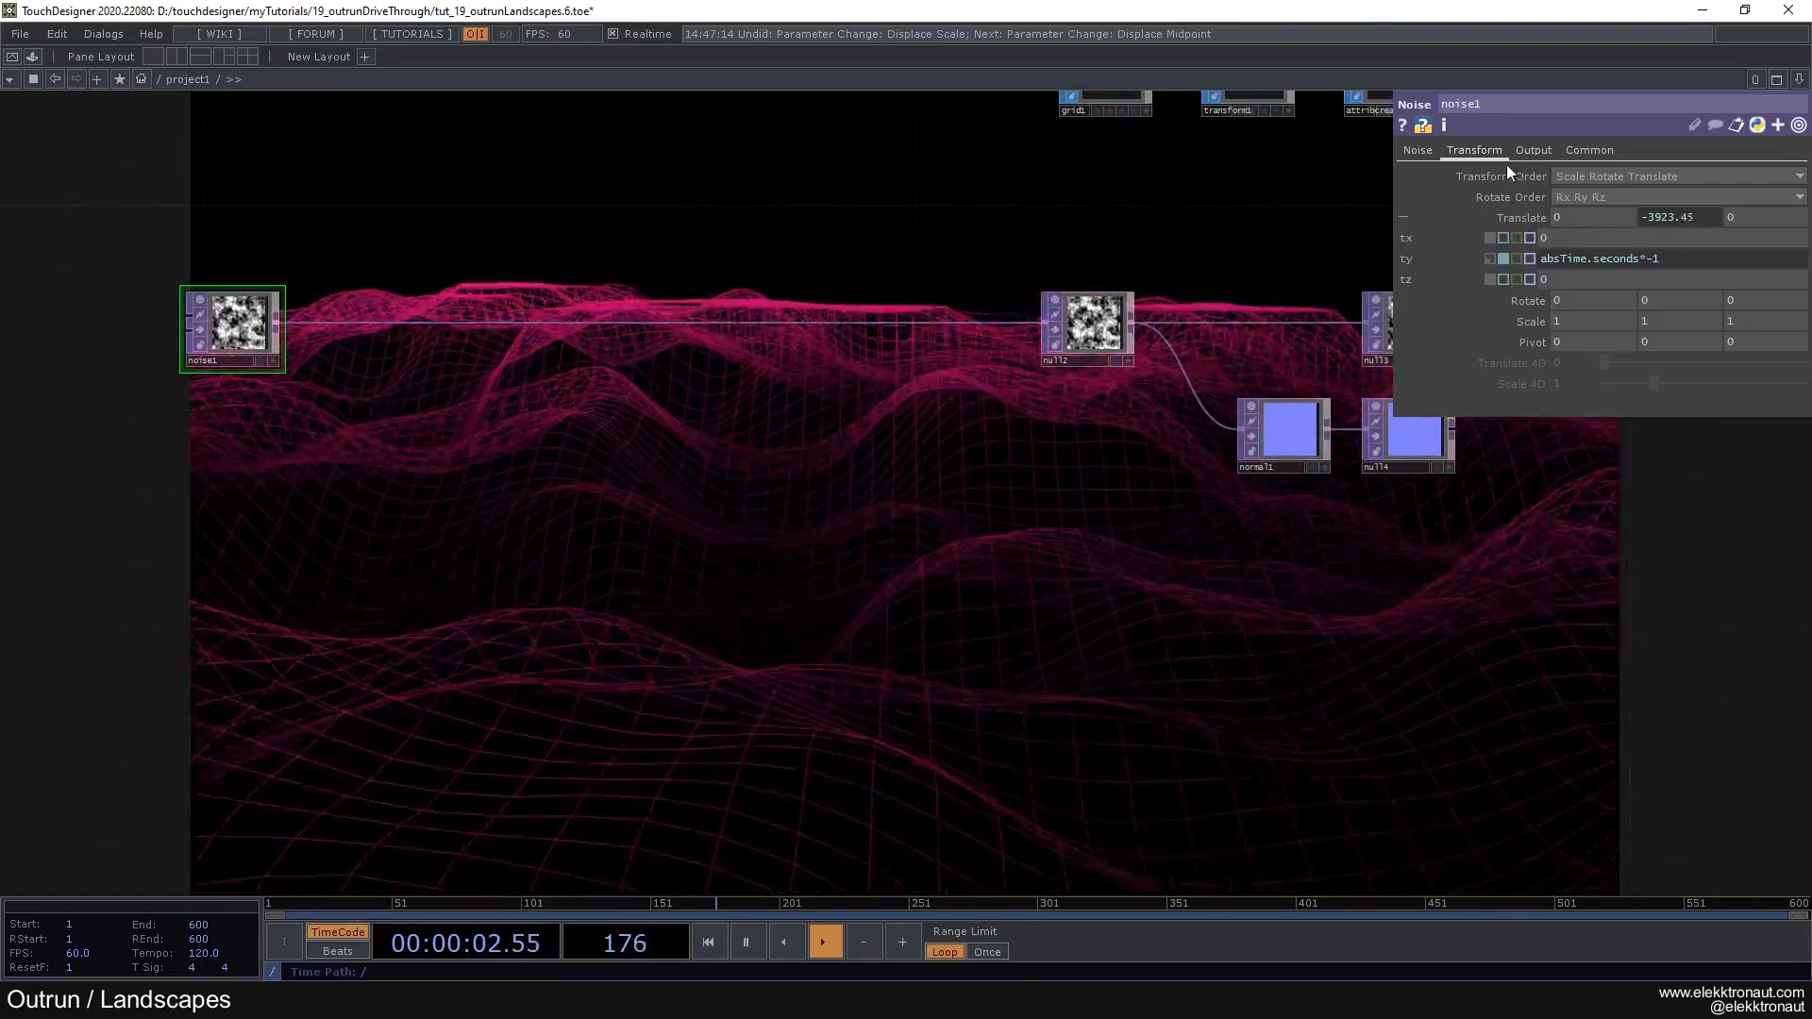
# Step: Lower the cam1 camera by reducing its Y translate to about 0.4
pyautogui.click(1417, 150)
pyautogui.moveTo(1160, 314); pyautogui.dragTo(145, 486)
pyautogui.click(661, 137)
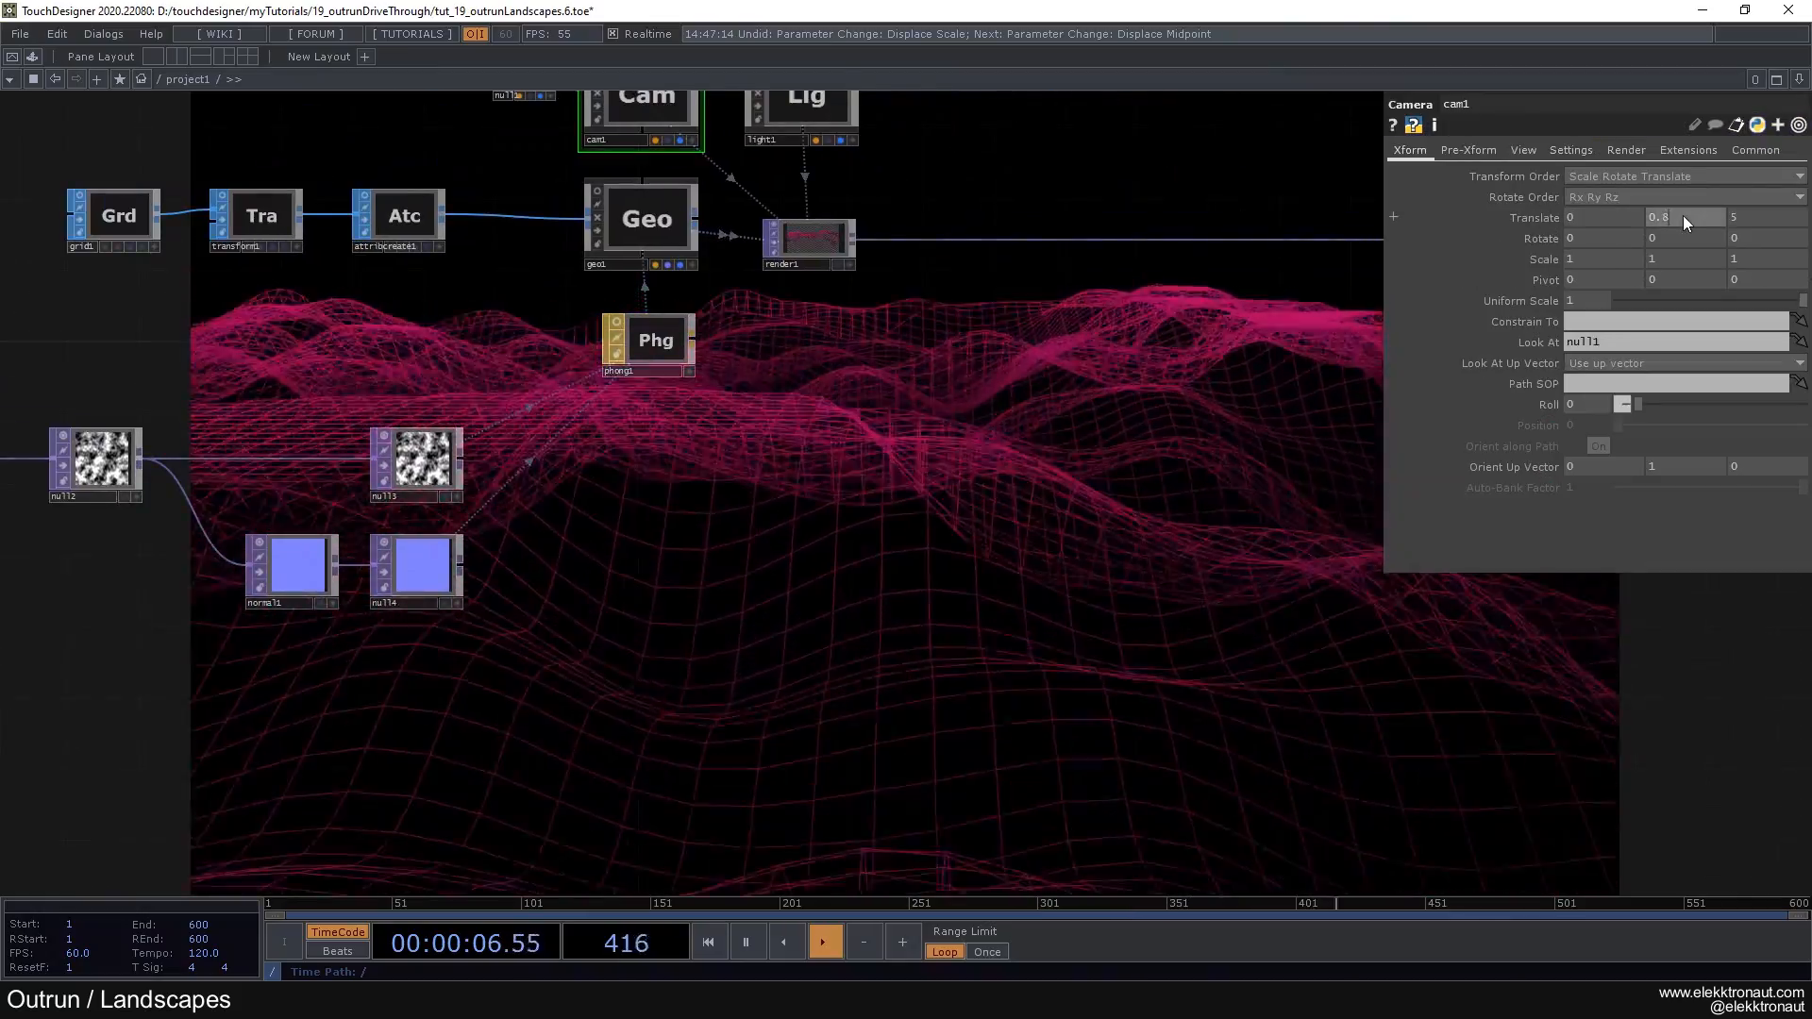
pyautogui.moveTo(1684, 219); pyautogui.dragTo(1677, 182, button='middle')
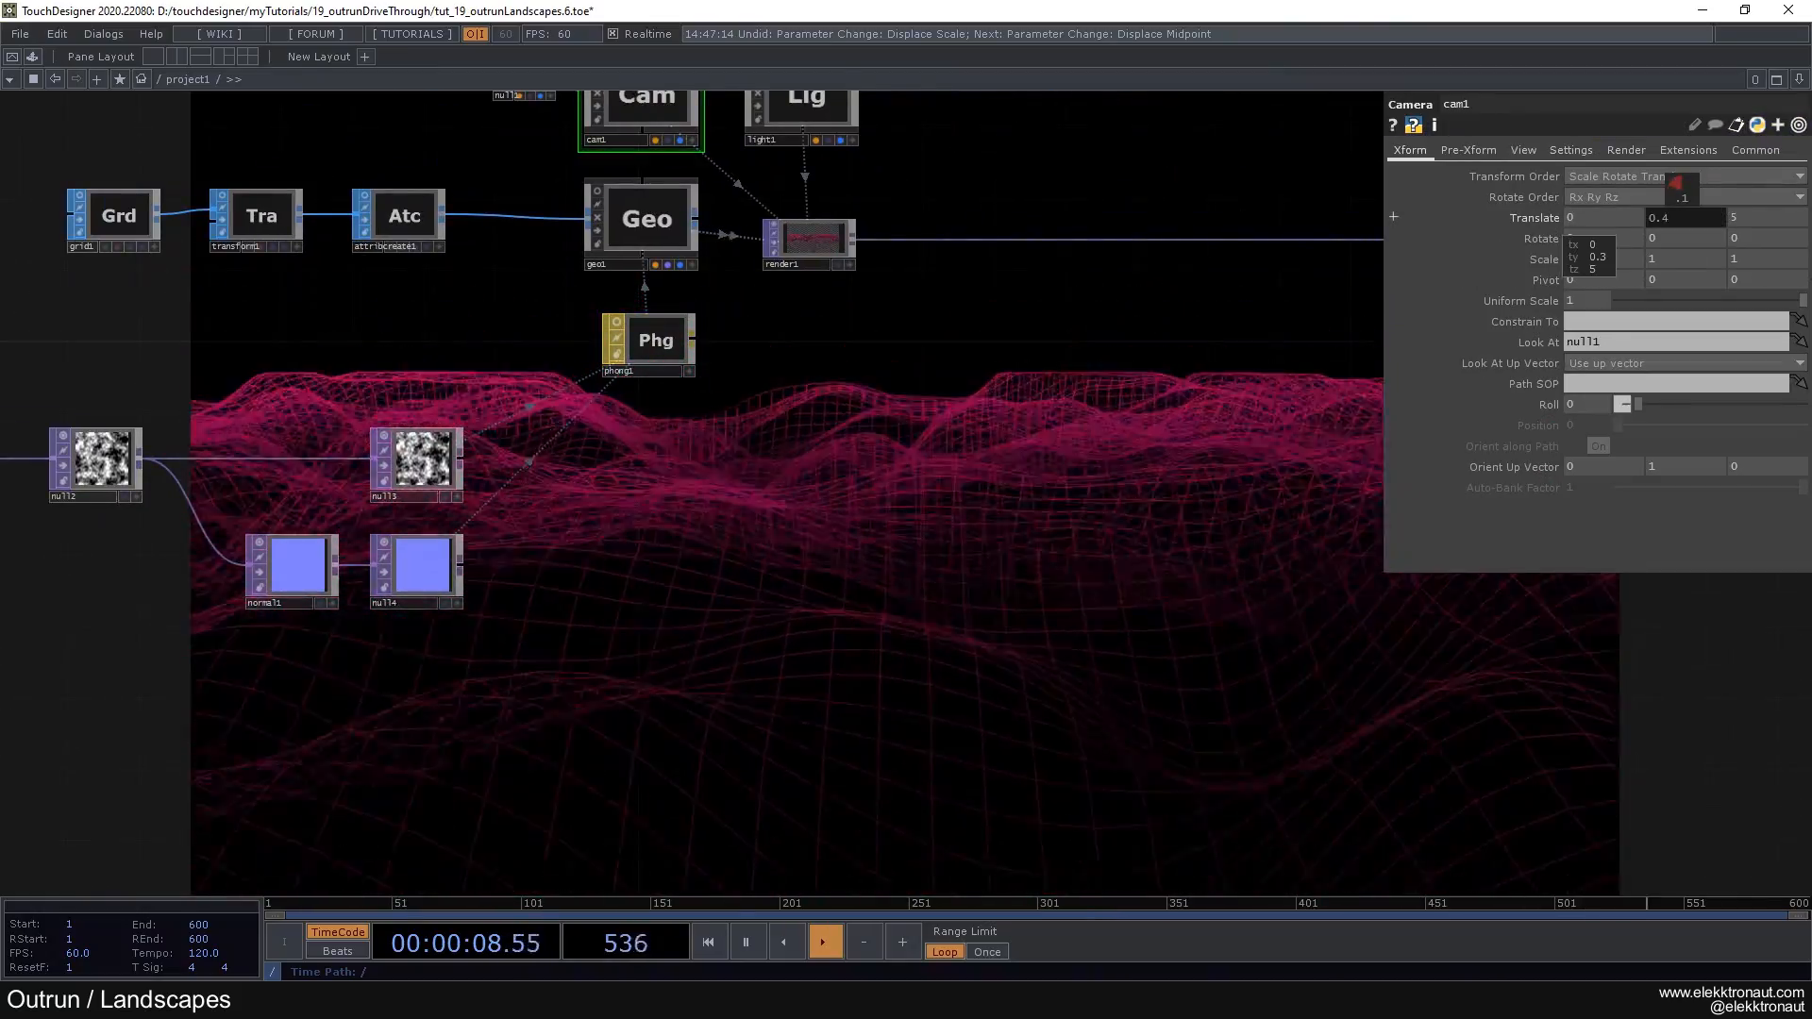
# Step: Set the phong1 material's Displace Scale to 2 and its Displace Midpoint to about 0.548
pyautogui.click(675, 362)
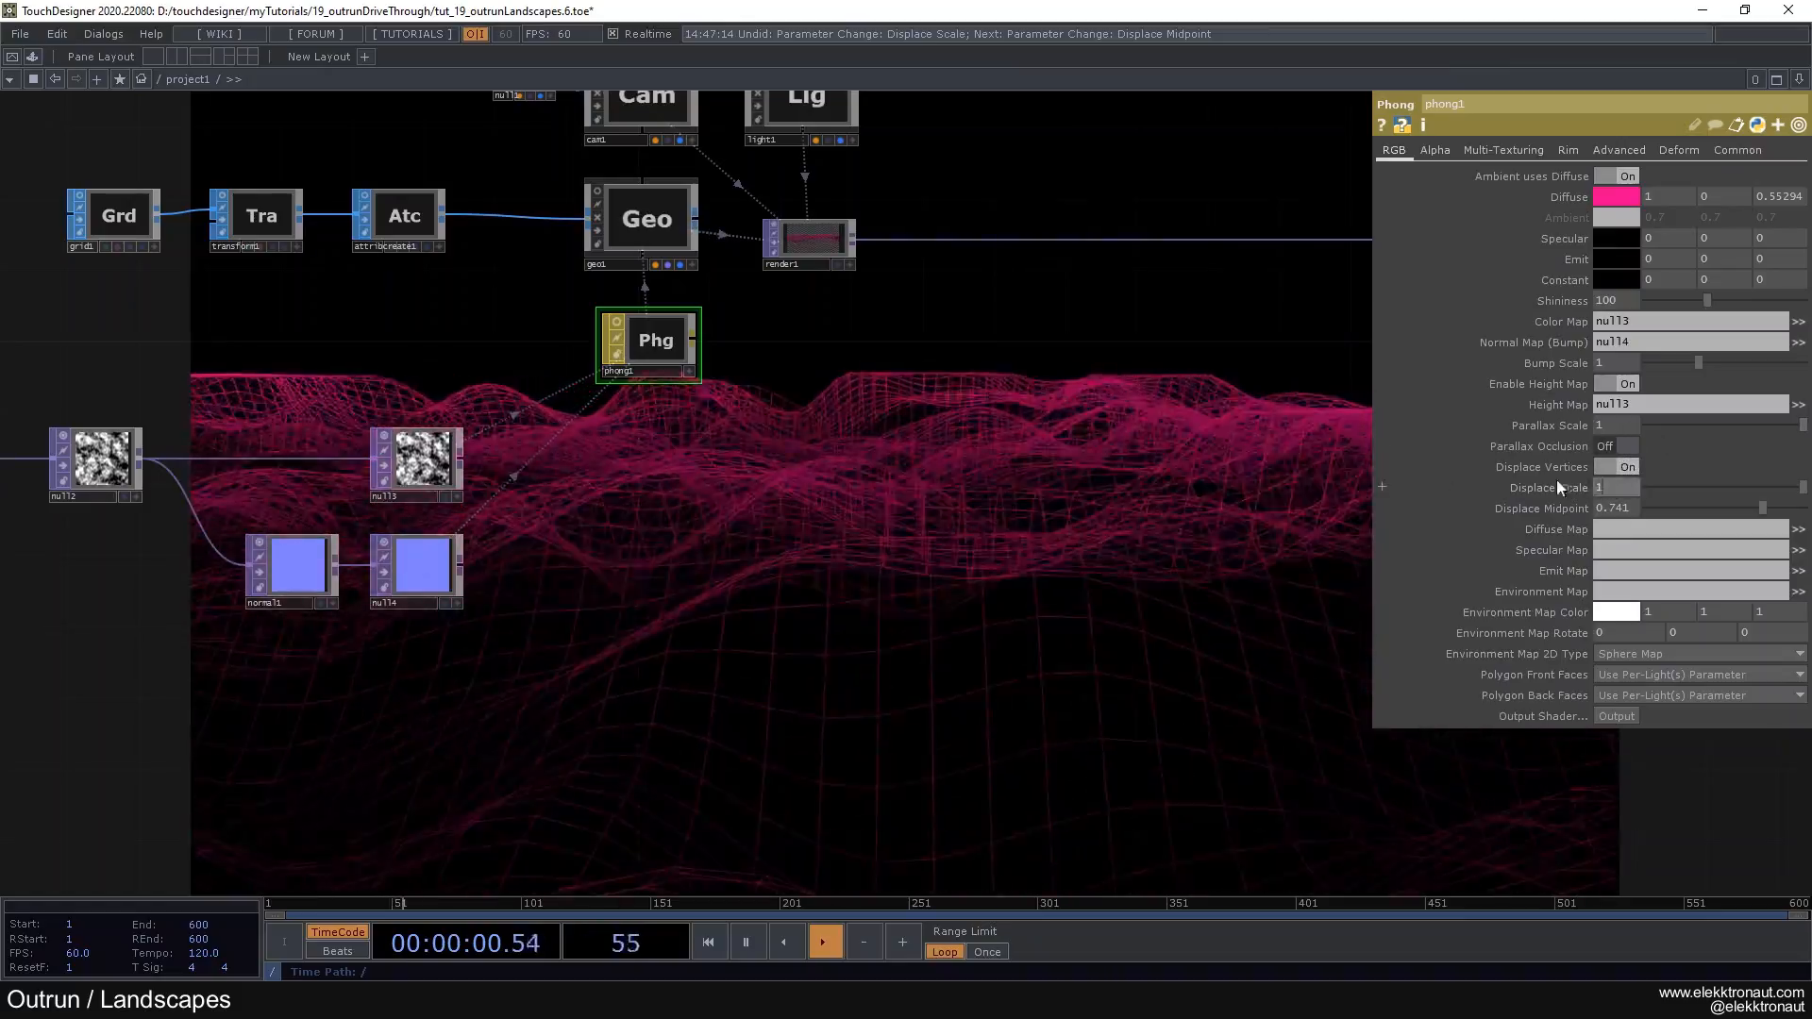
pyautogui.write('2')
pyautogui.press('Return')
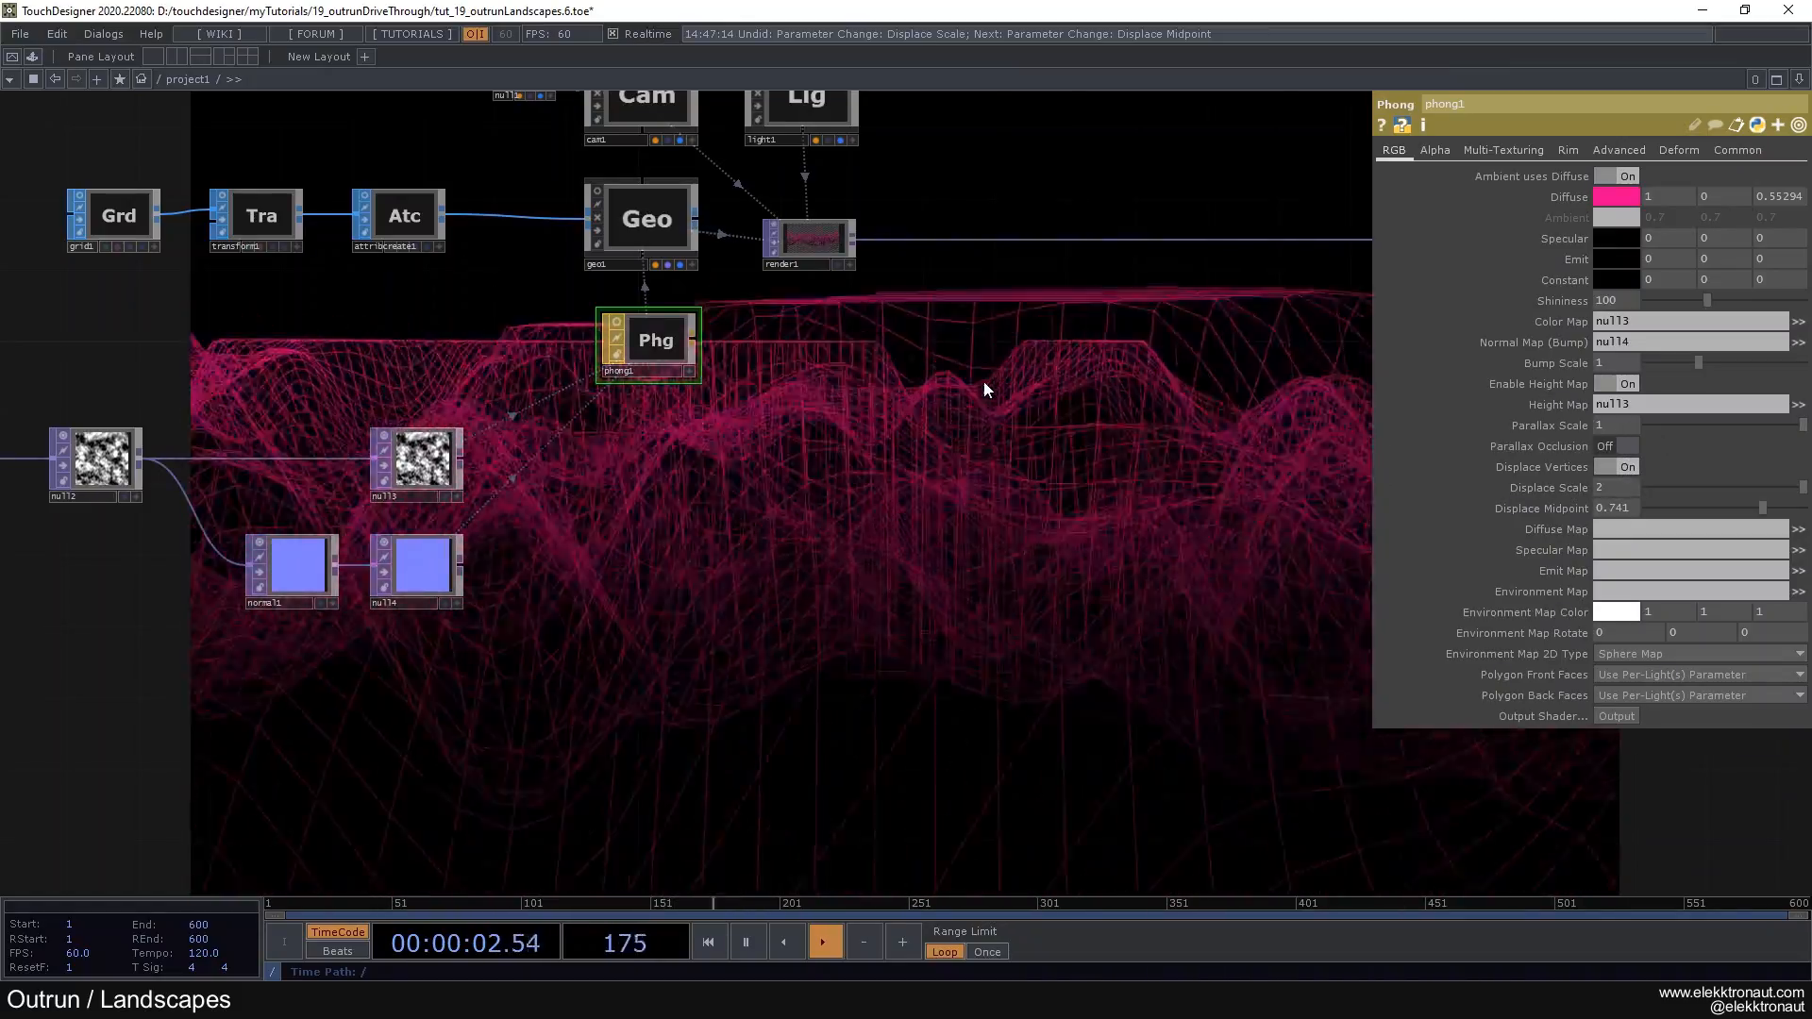
pyautogui.moveTo(991, 497); pyautogui.dragTo(1365, 482)
pyautogui.scroll(-3, 1321, 482)
pyautogui.moveTo(1063, 380); pyautogui.dragTo(1473, 365)
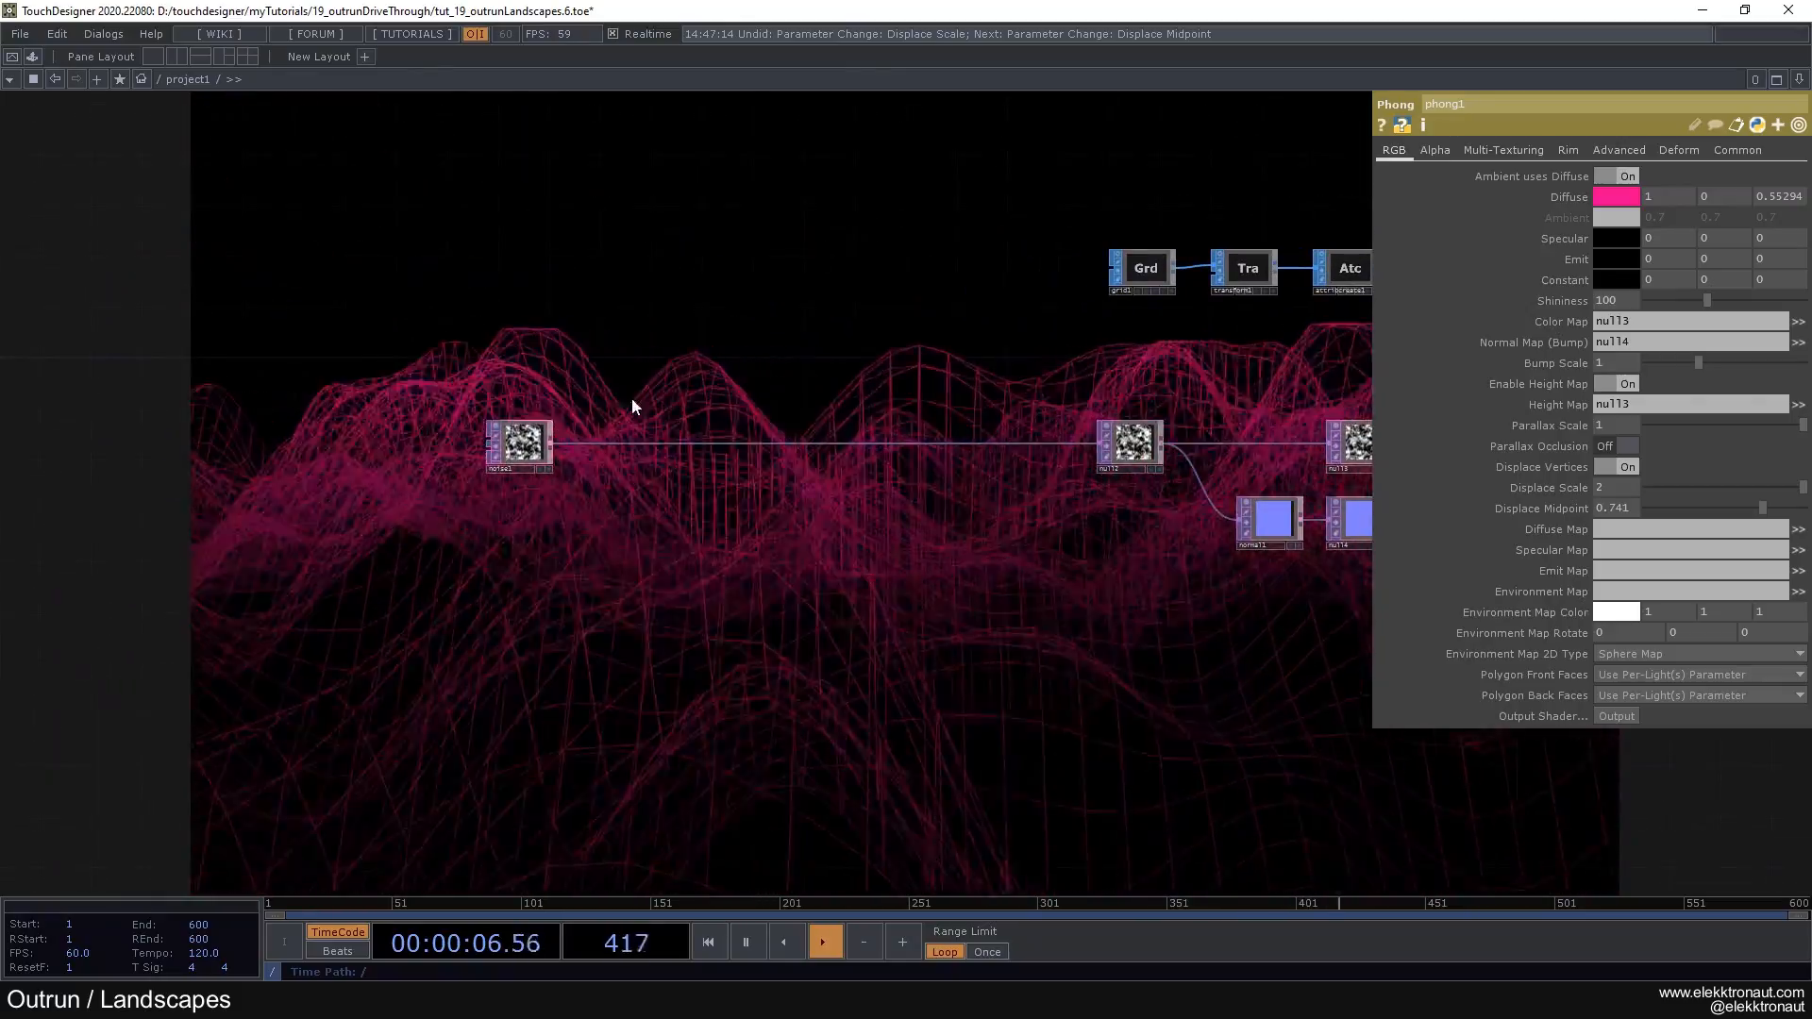
pyautogui.moveTo(1796, 508); pyautogui.dragTo(1724, 531)
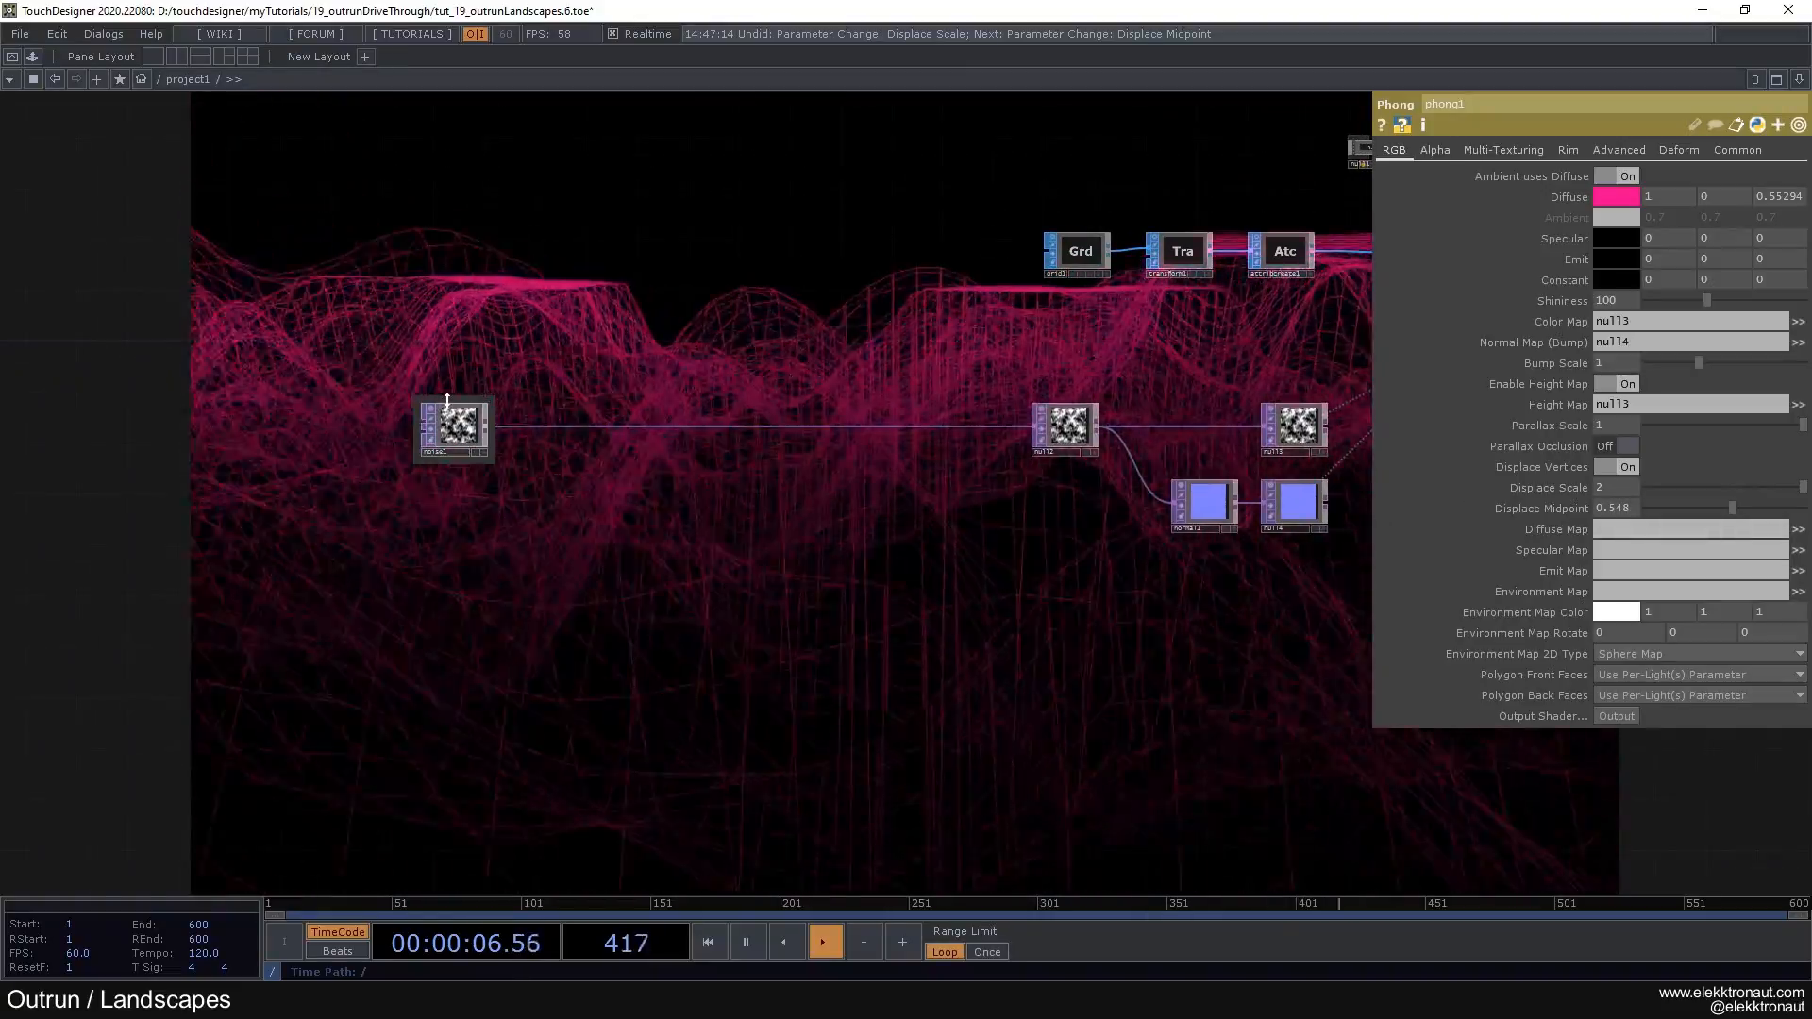
# Step: Insert a Multiply TOP into the connection between noise1 and null2 and arrange it beside noise1
pyautogui.scroll(4, 545, 313)
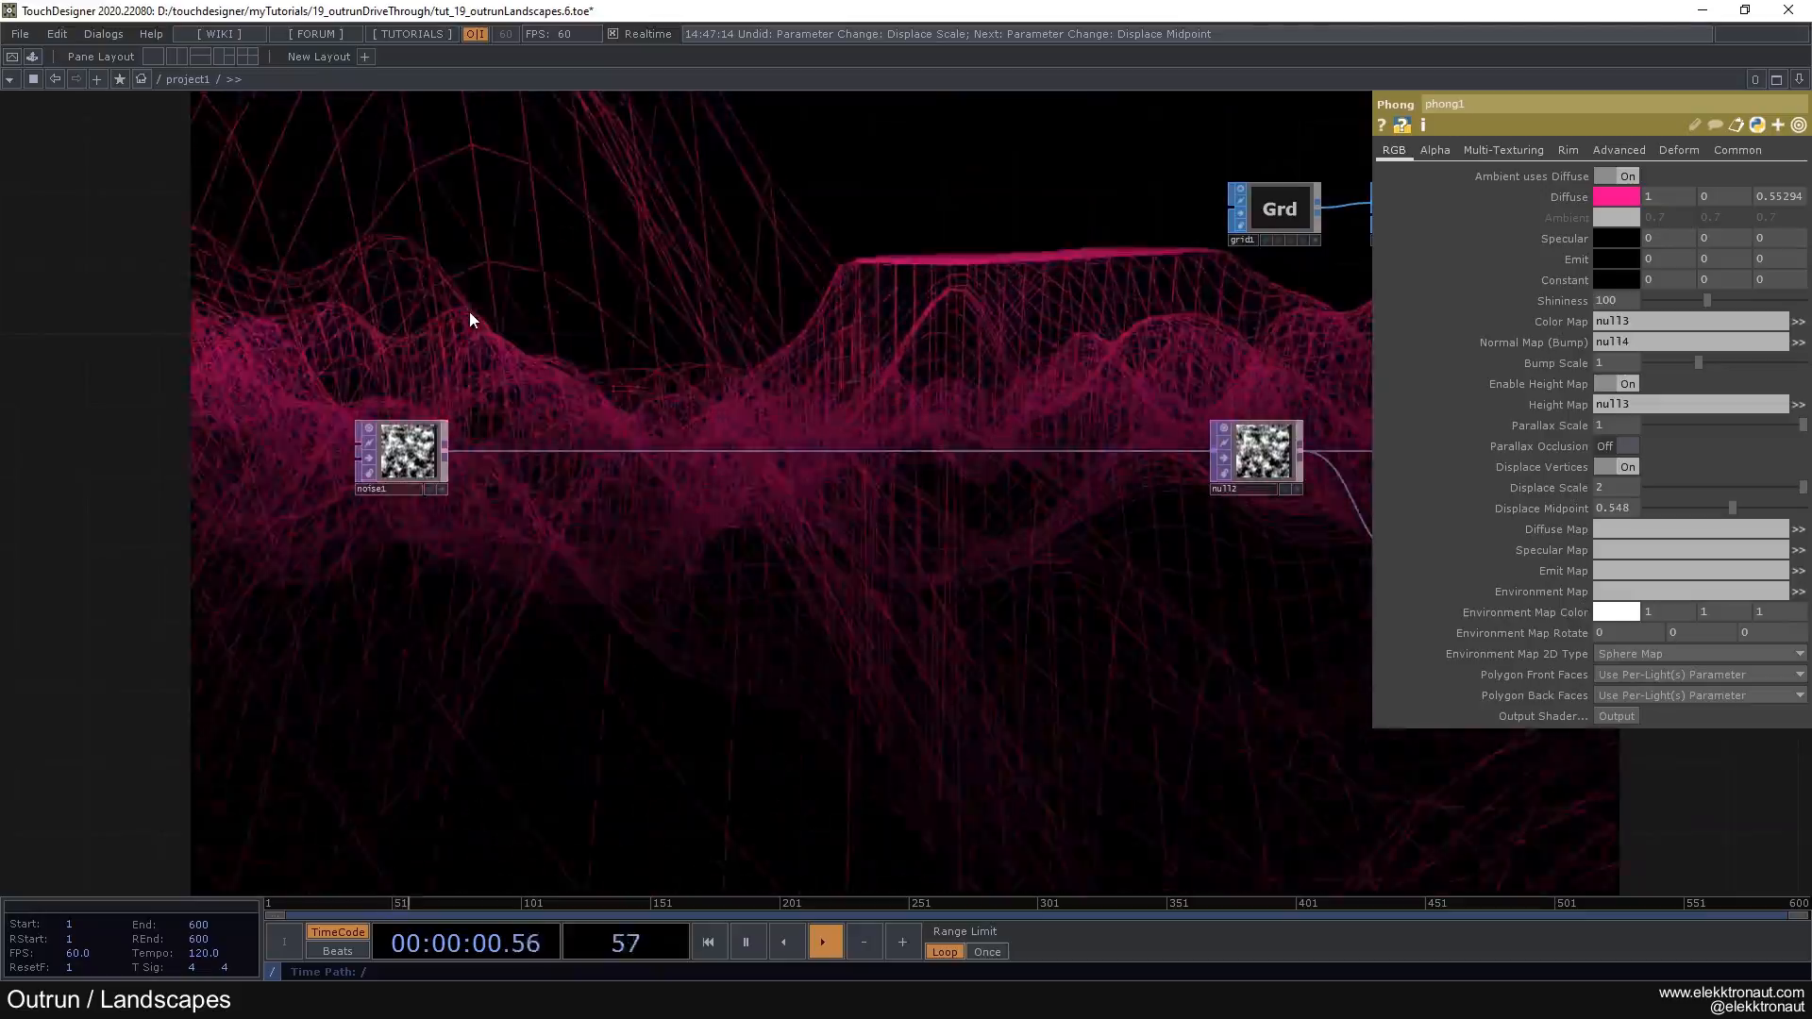
pyautogui.scroll(3, 463, 402)
pyautogui.scroll(-3, 447, 409)
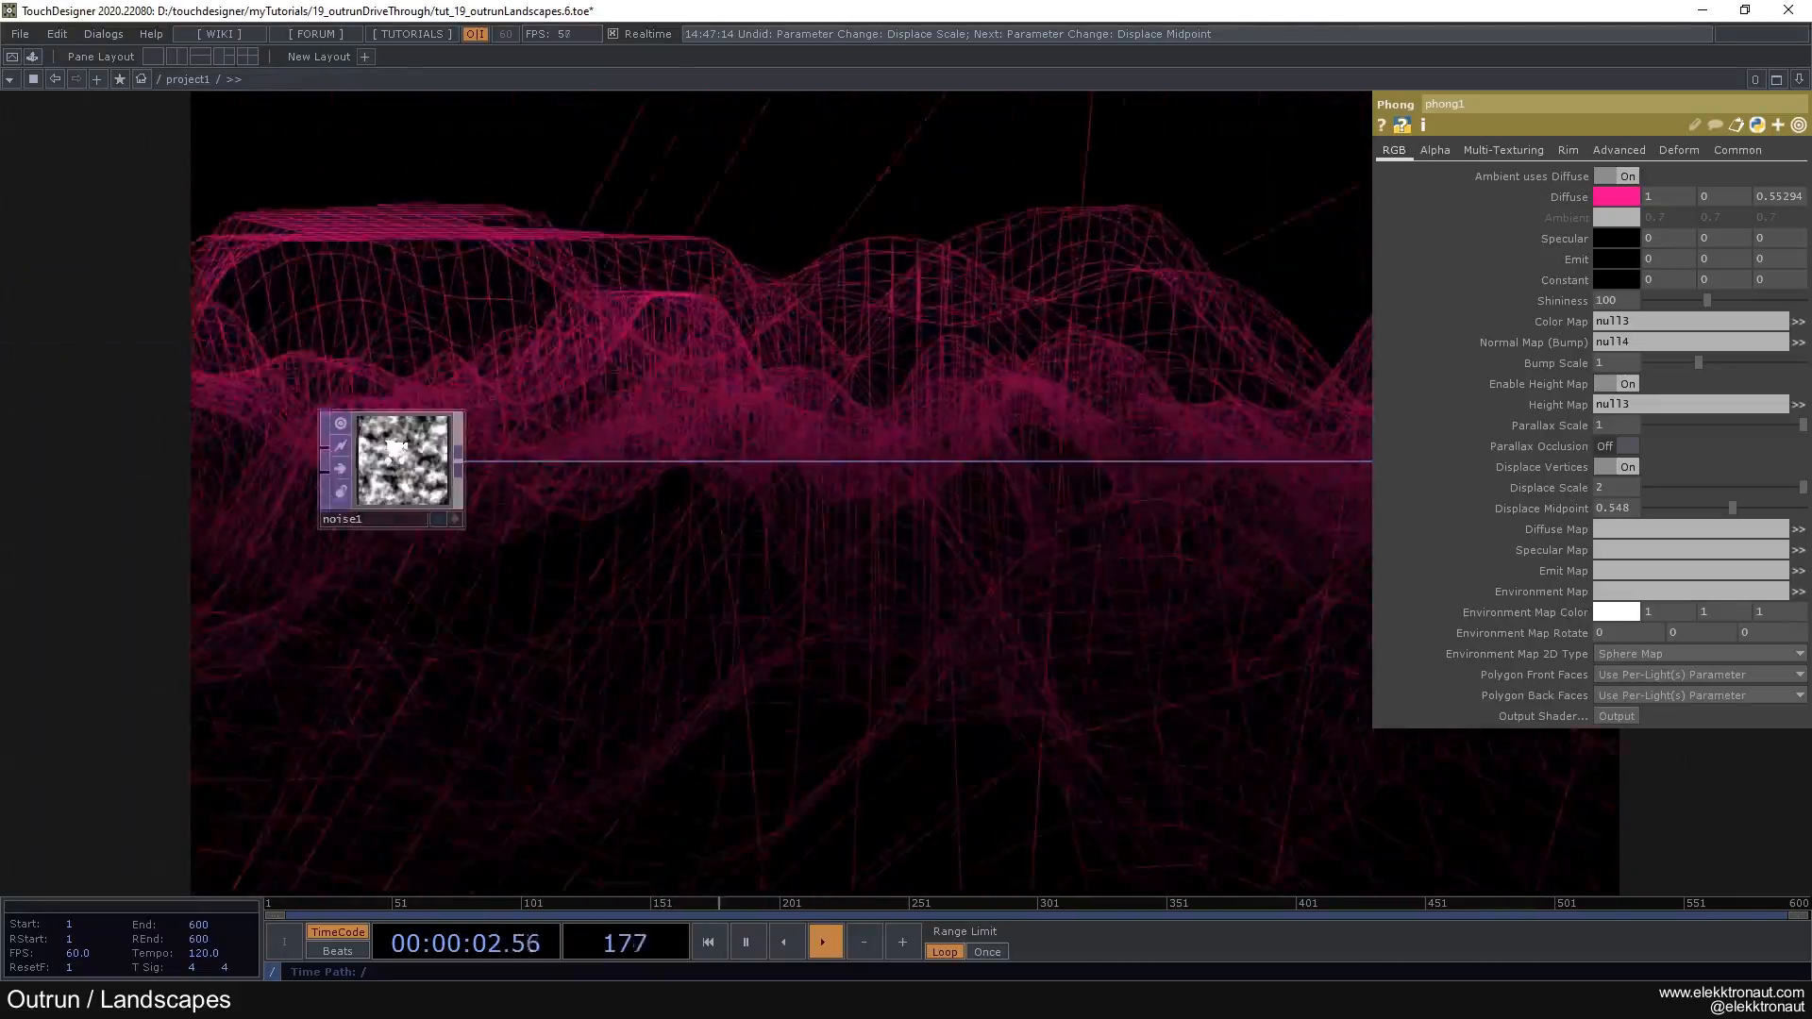
pyautogui.scroll(3, 416, 472)
pyautogui.moveTo(481, 612); pyautogui.dragTo(400, 526)
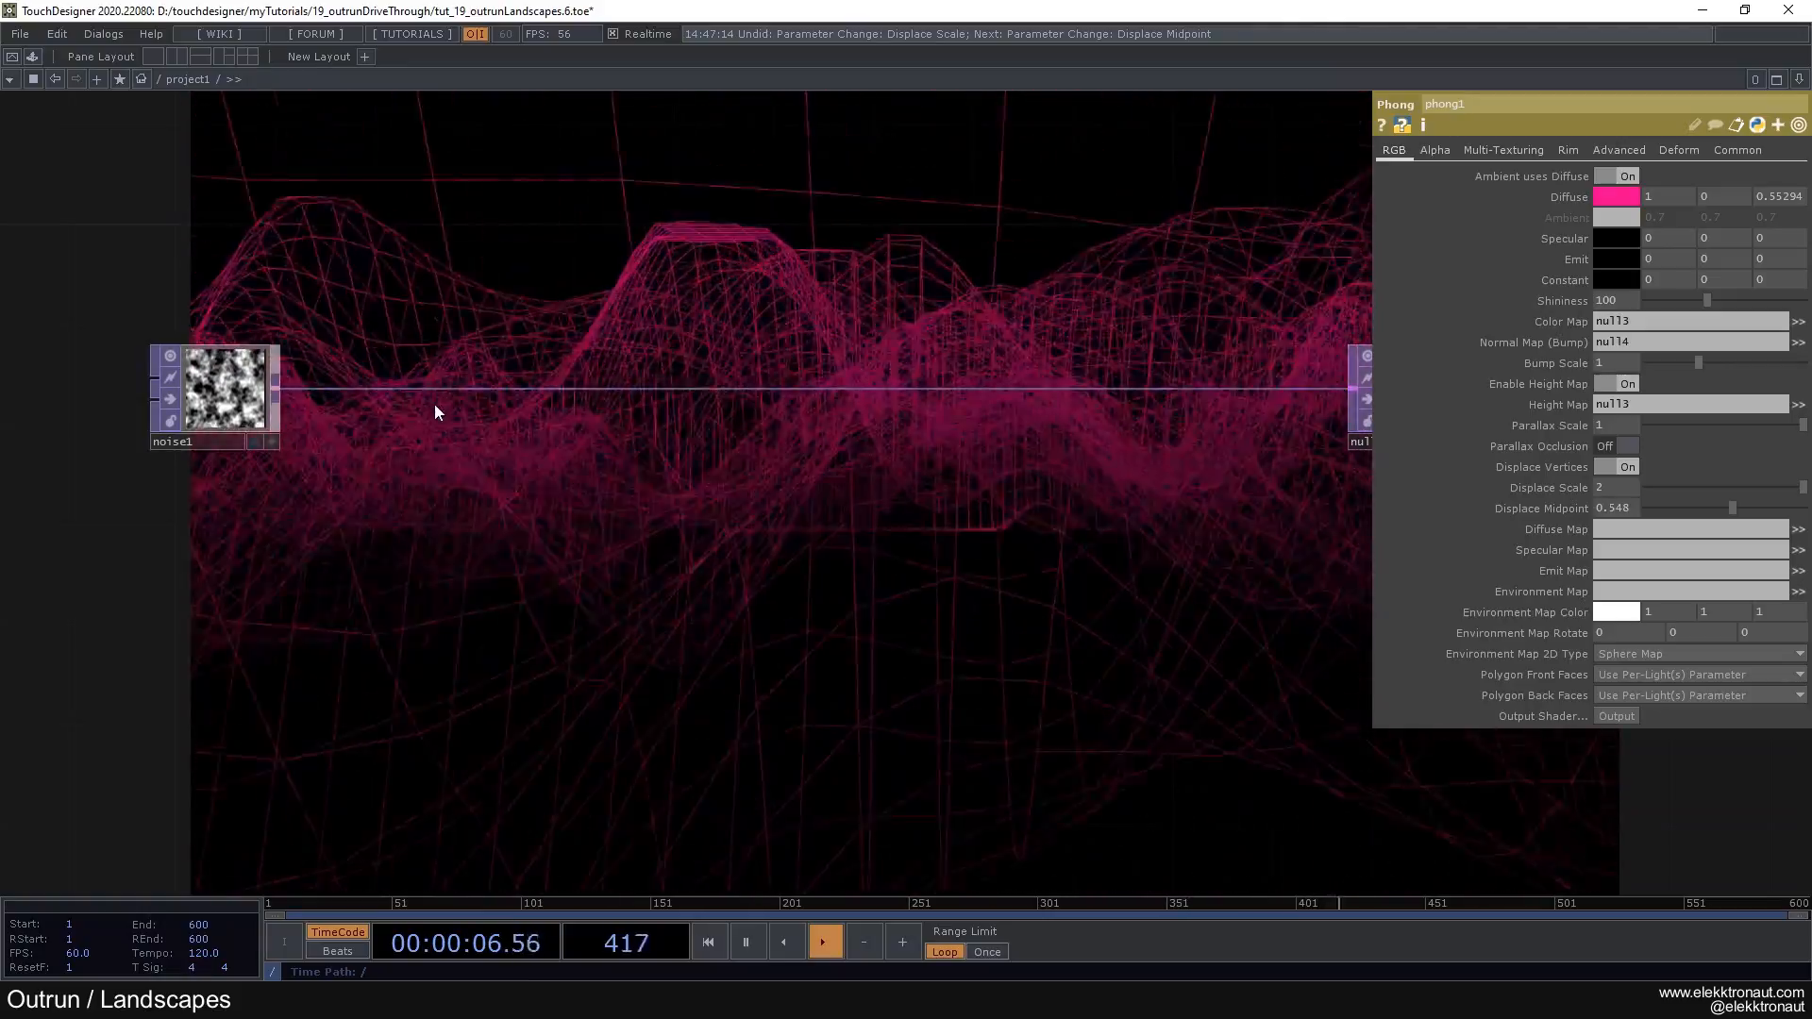
pyautogui.rightClick(437, 390)
pyautogui.click(445, 367)
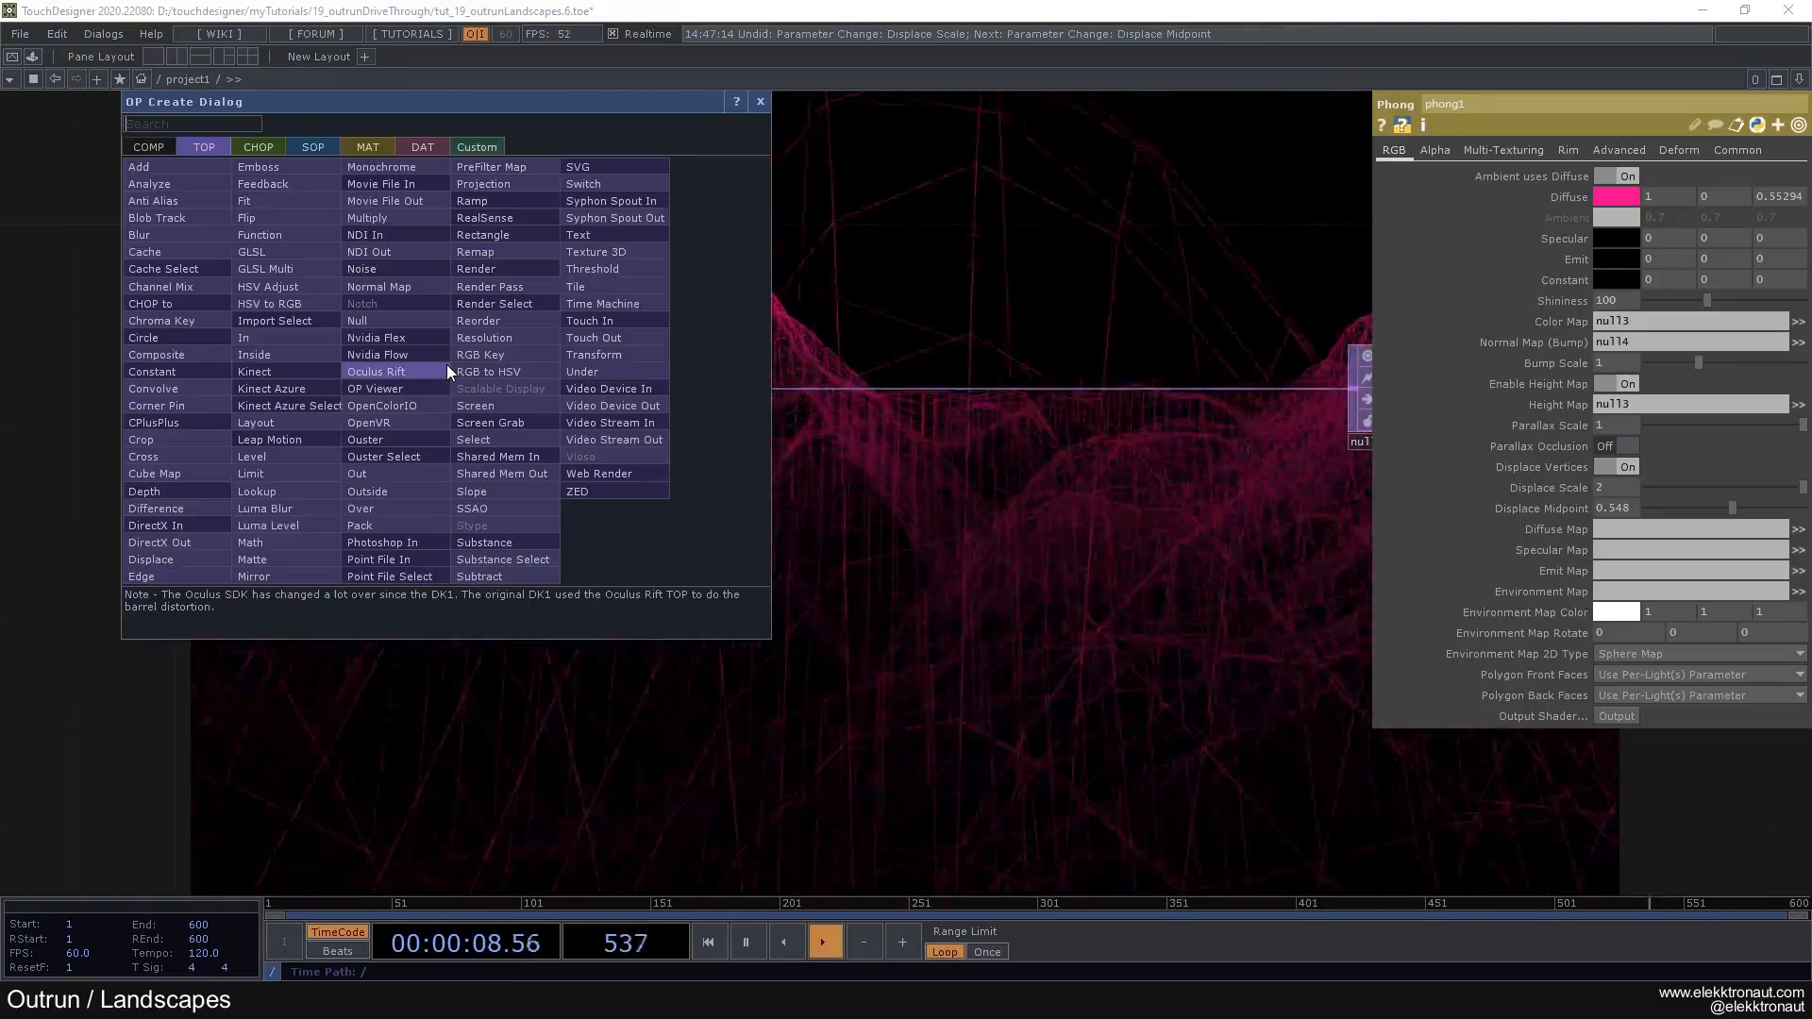
pyautogui.write('mul')
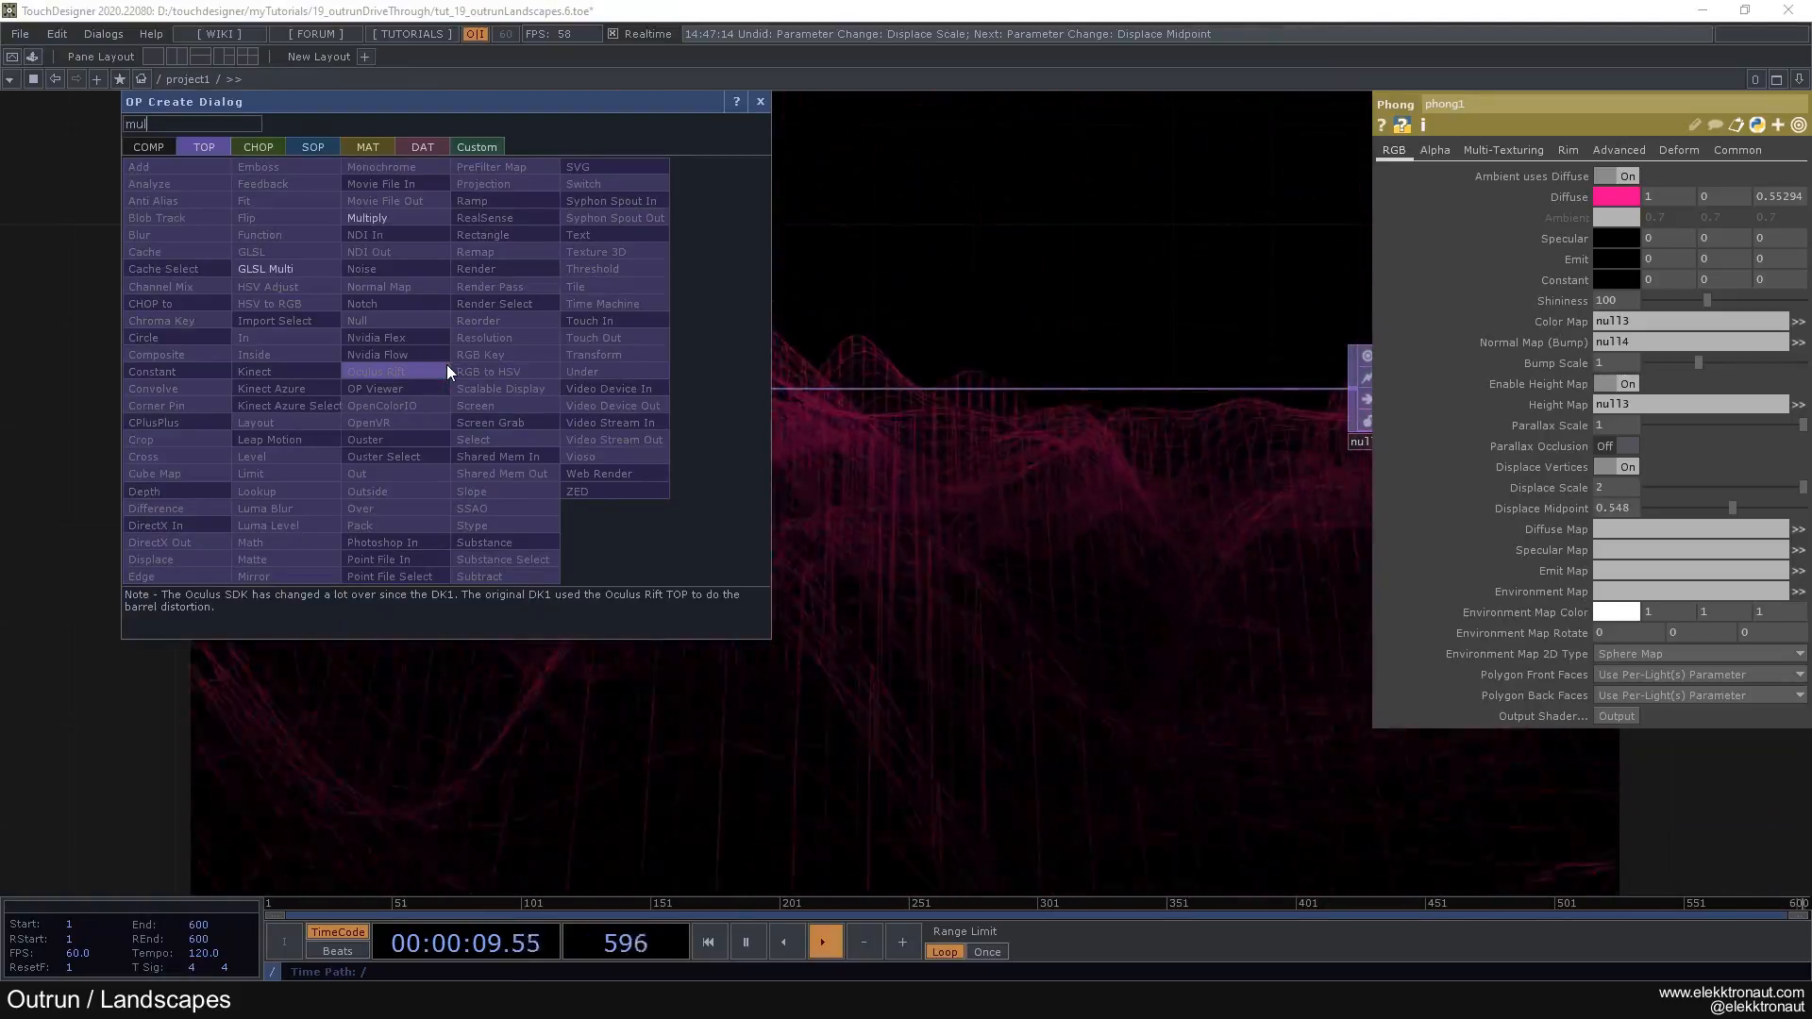
pyautogui.click(422, 216)
pyautogui.click(514, 380)
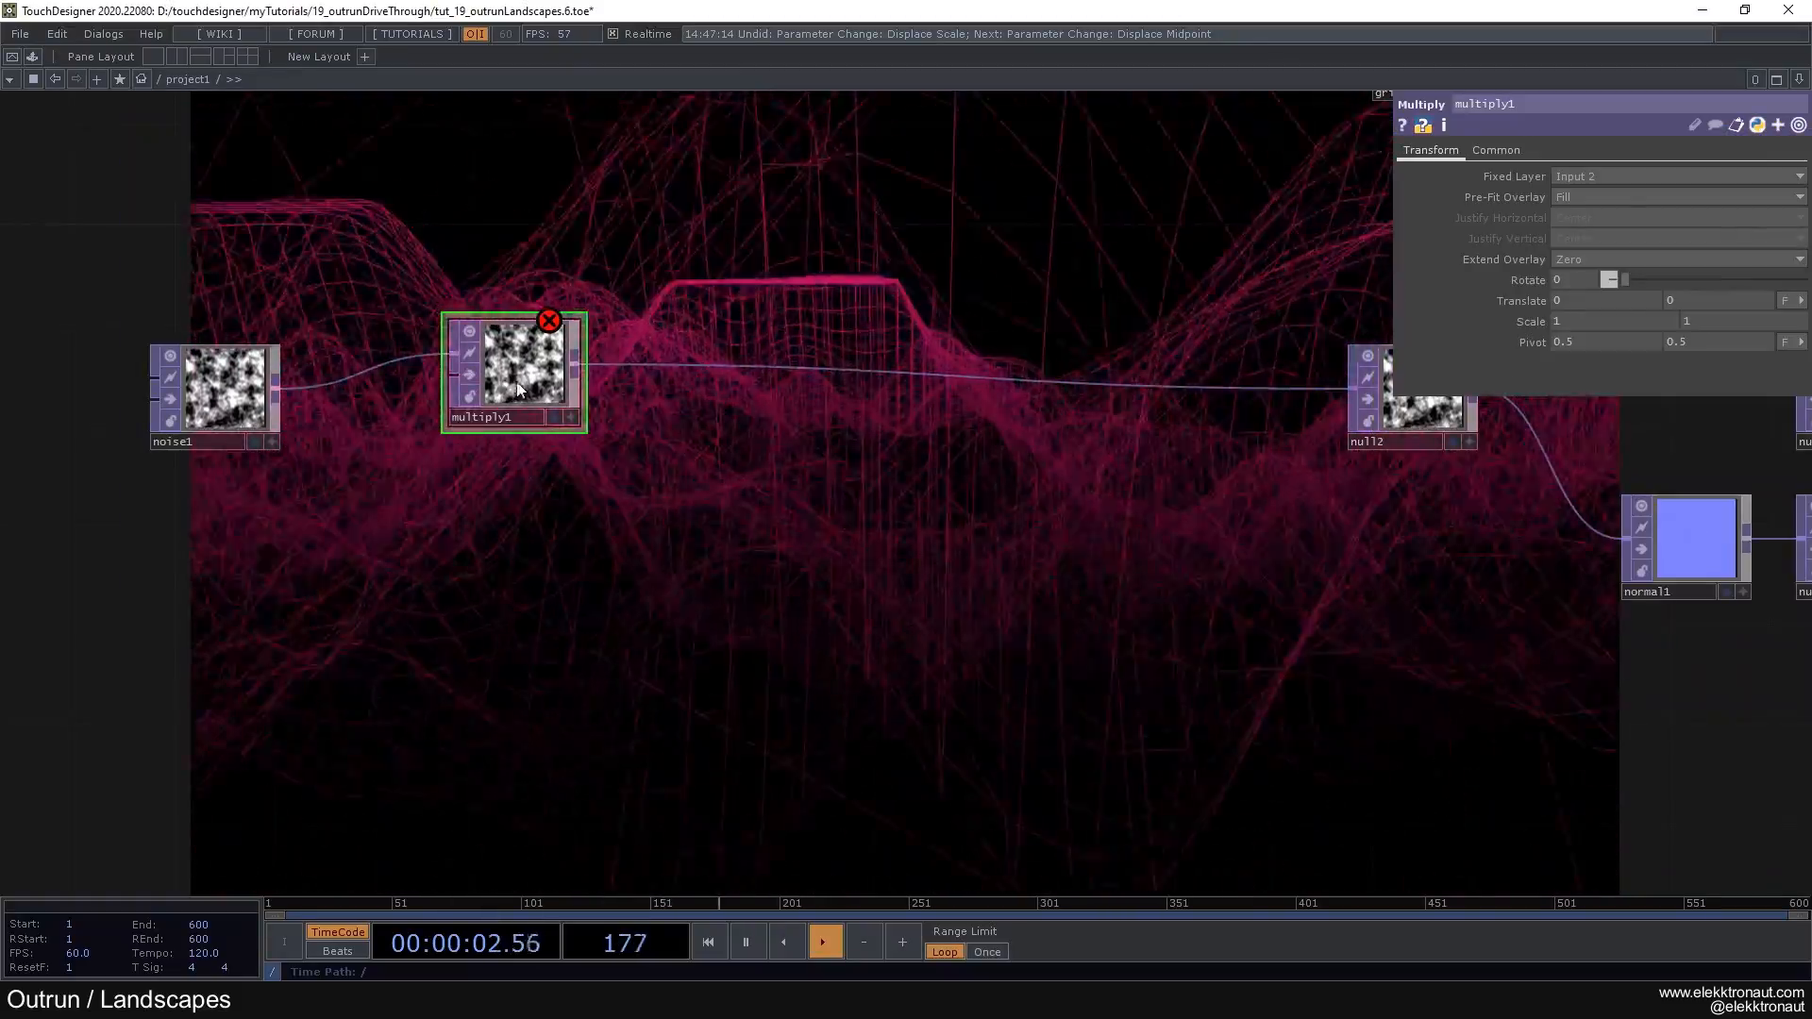
pyautogui.moveTo(514, 379); pyautogui.dragTo(515, 404)
pyautogui.moveTo(575, 235); pyautogui.dragTo(931, 240)
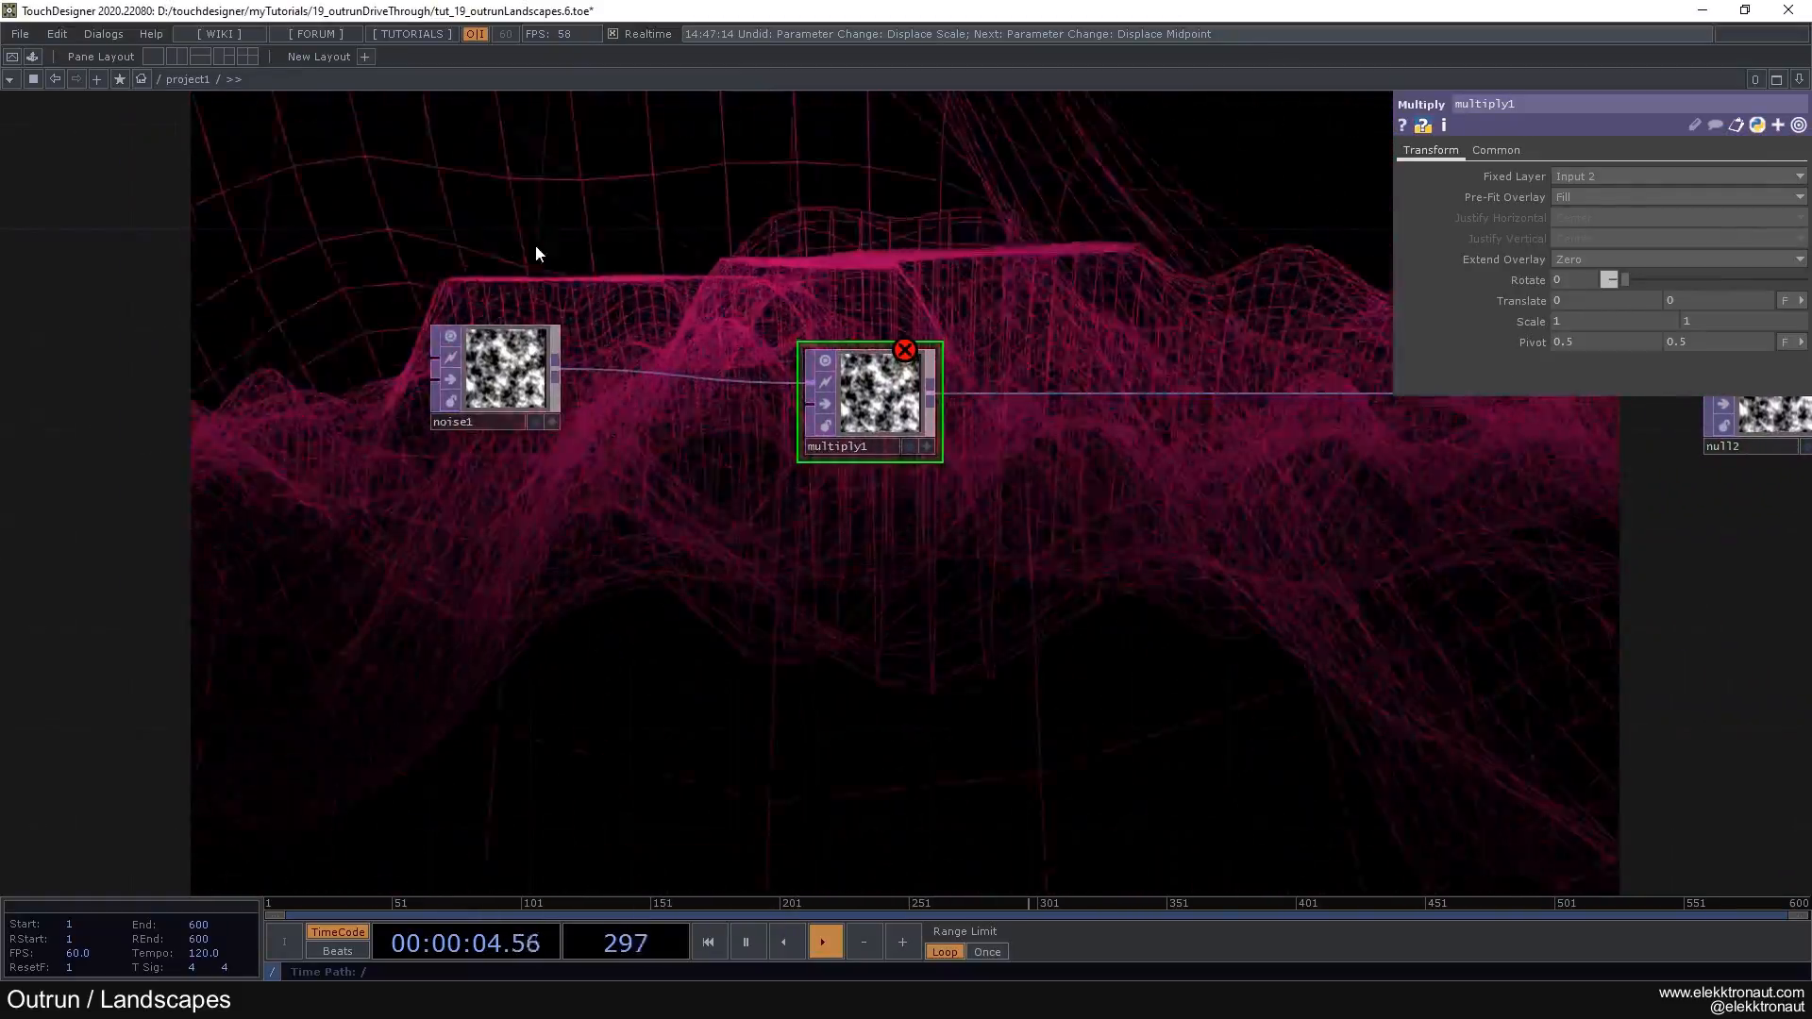
# Step: Add a Rectangle TOP to the network just above noise1
pyautogui.moveTo(536, 257); pyautogui.dragTo(518, 330)
pyautogui.moveTo(505, 446); pyautogui.dragTo(476, 475)
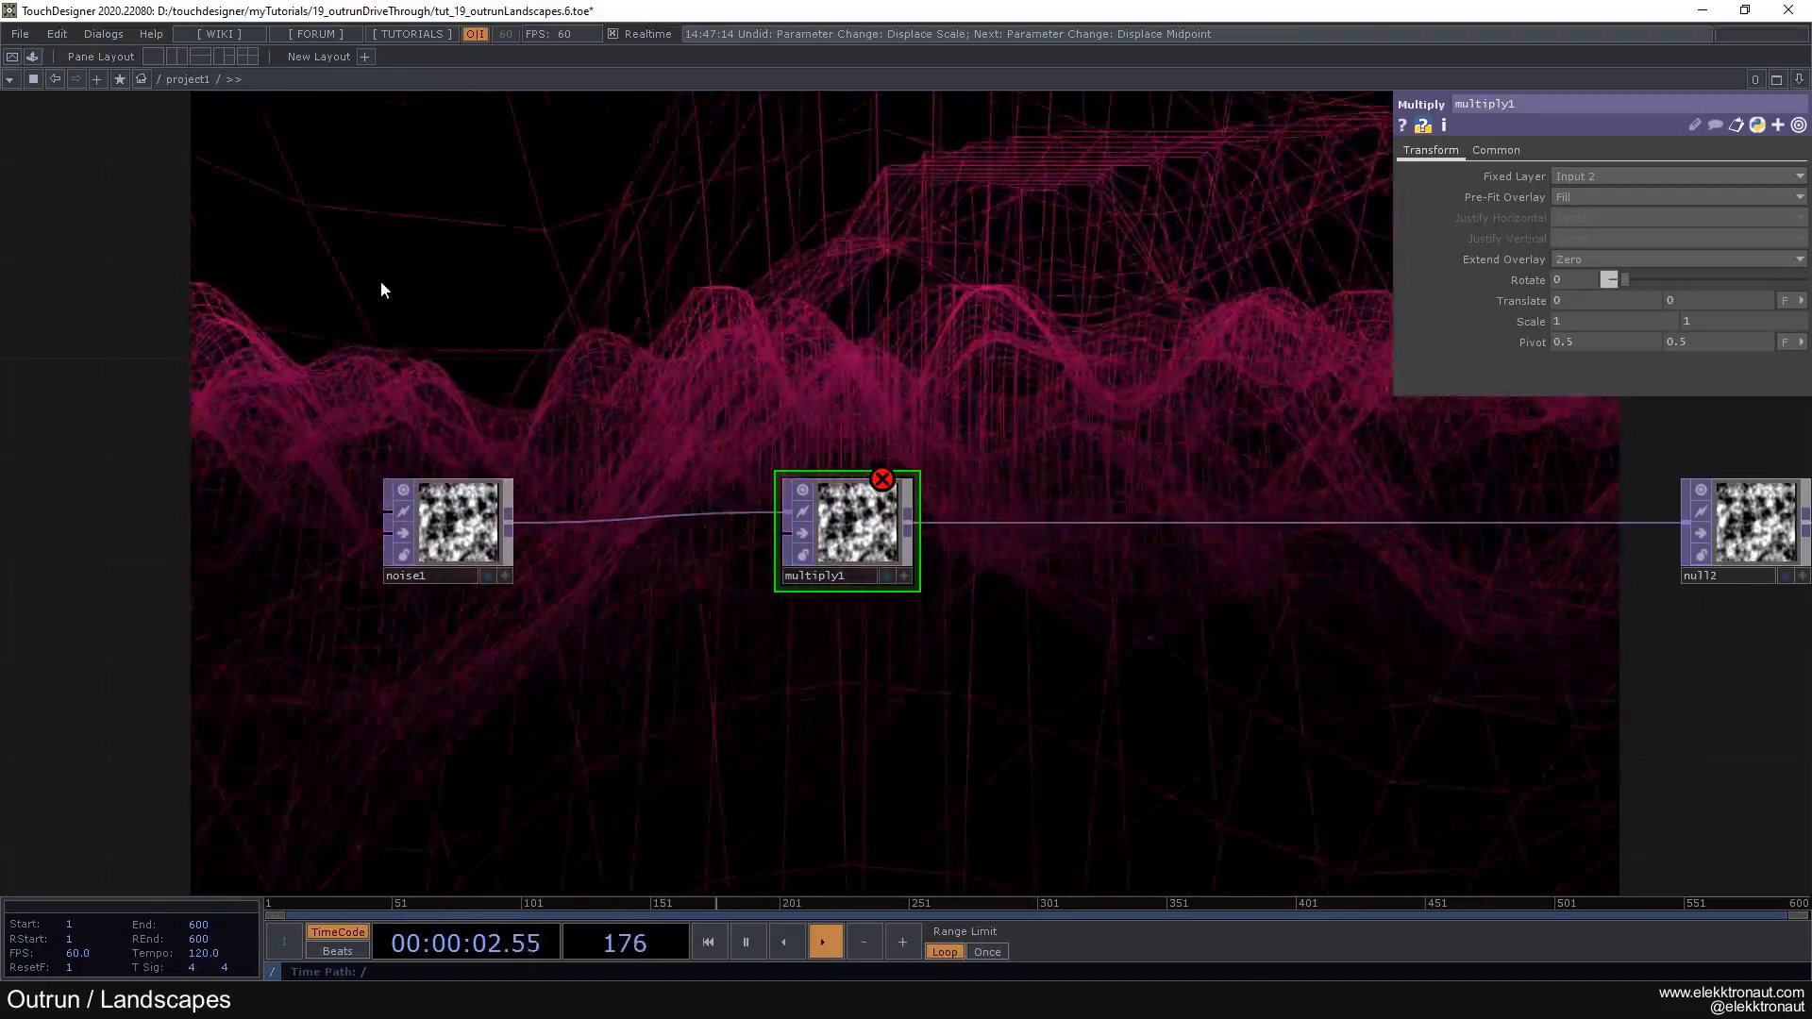
pyautogui.press('Tab')
pyautogui.write('re')
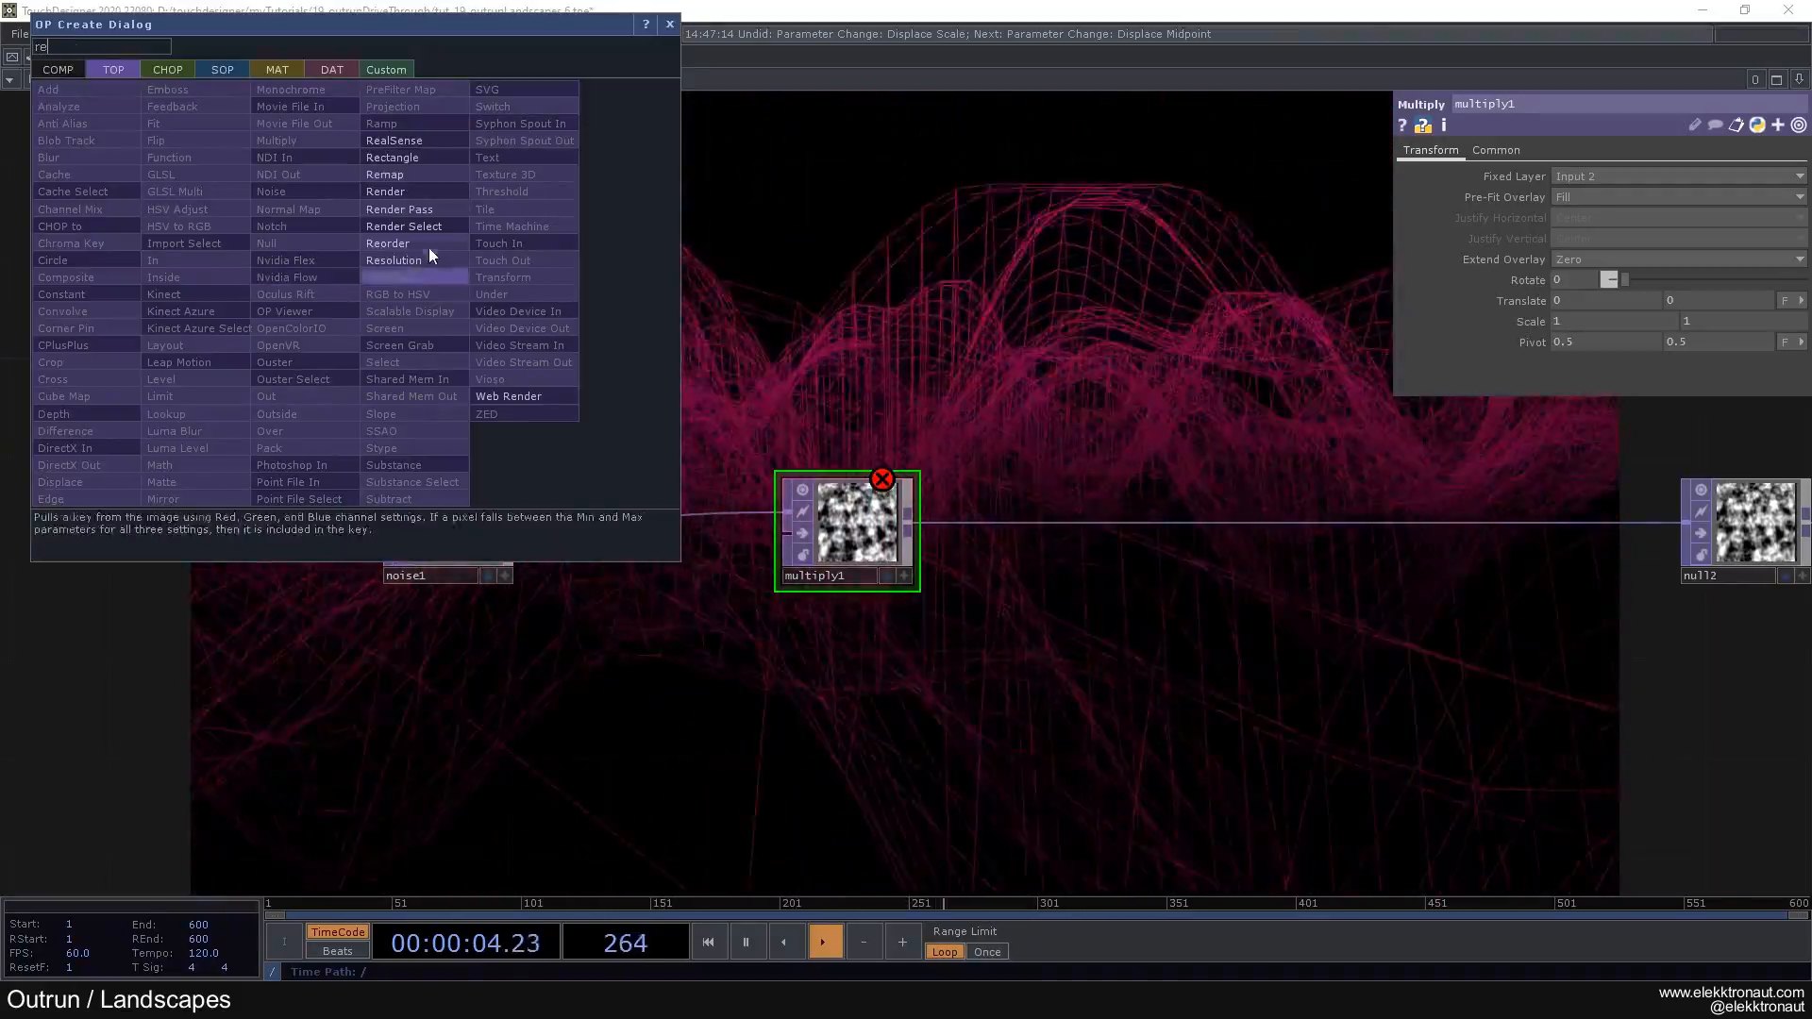
pyautogui.click(381, 157)
pyautogui.click(388, 318)
# Step: Link rectangle1's Resolution to noise1's by copying the parameter and pasting it as a reference
pyautogui.click(468, 505)
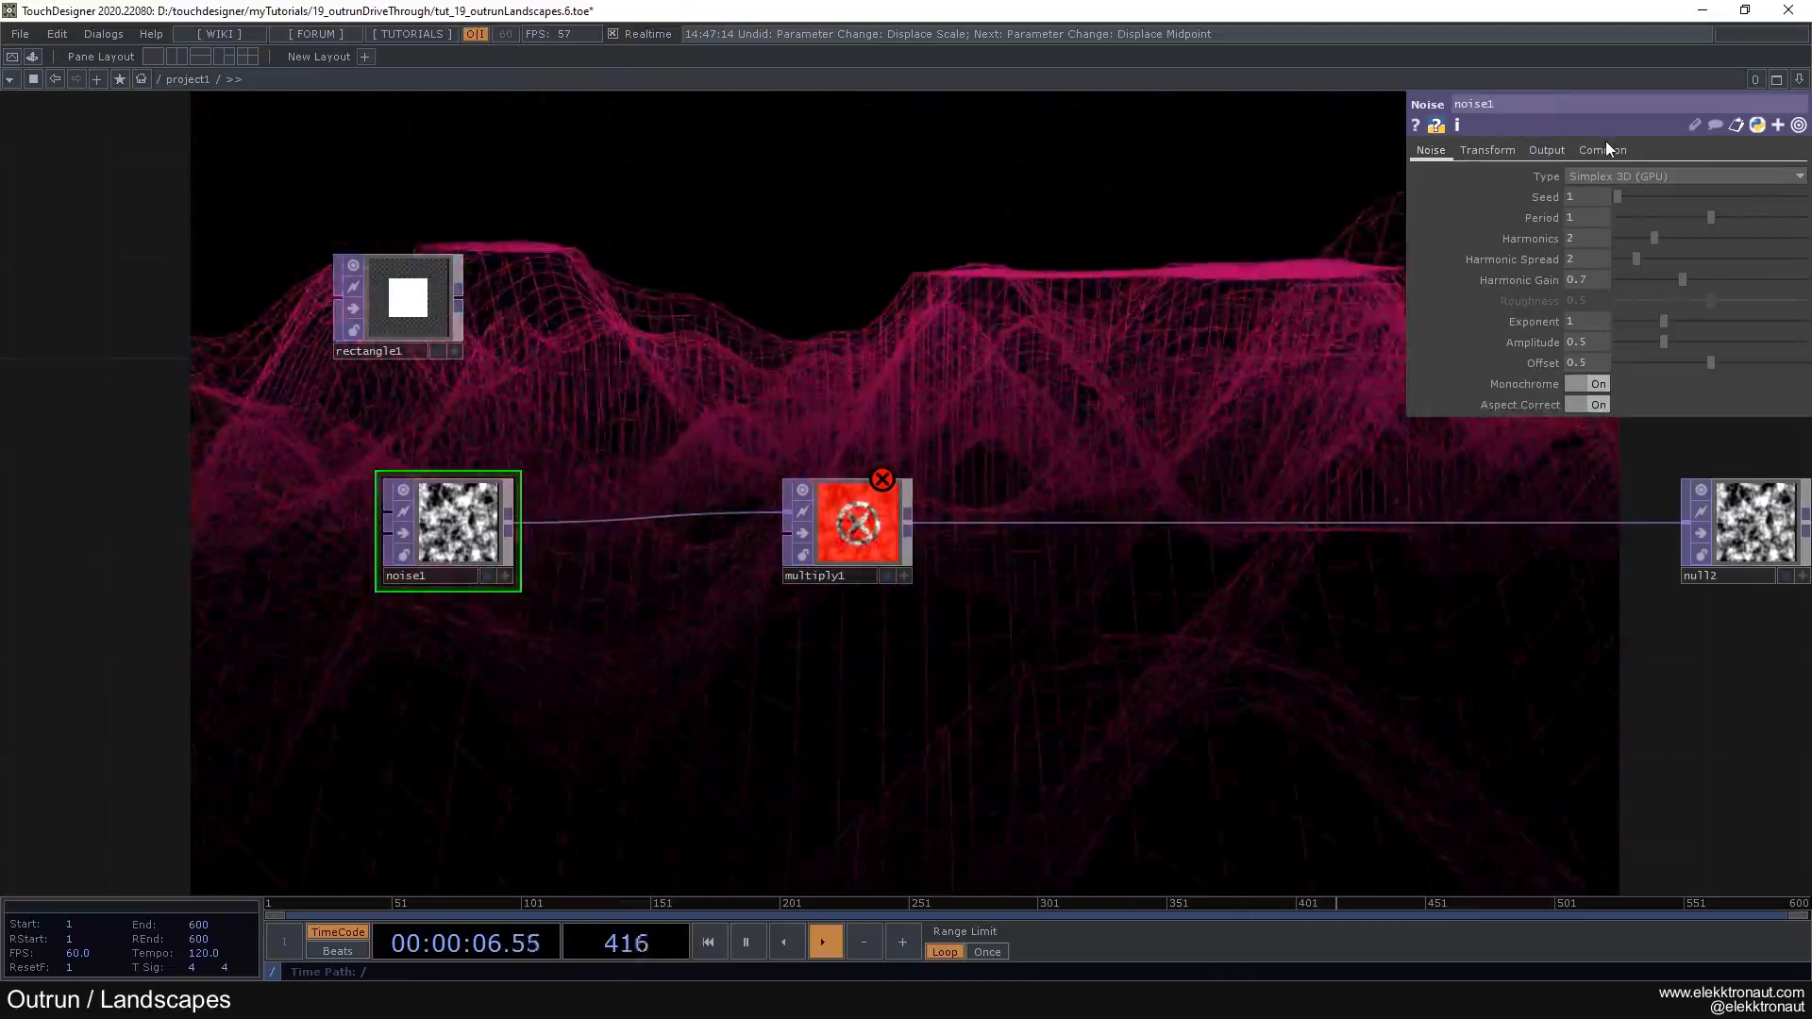
pyautogui.click(1605, 143)
pyautogui.rightClick(1531, 192)
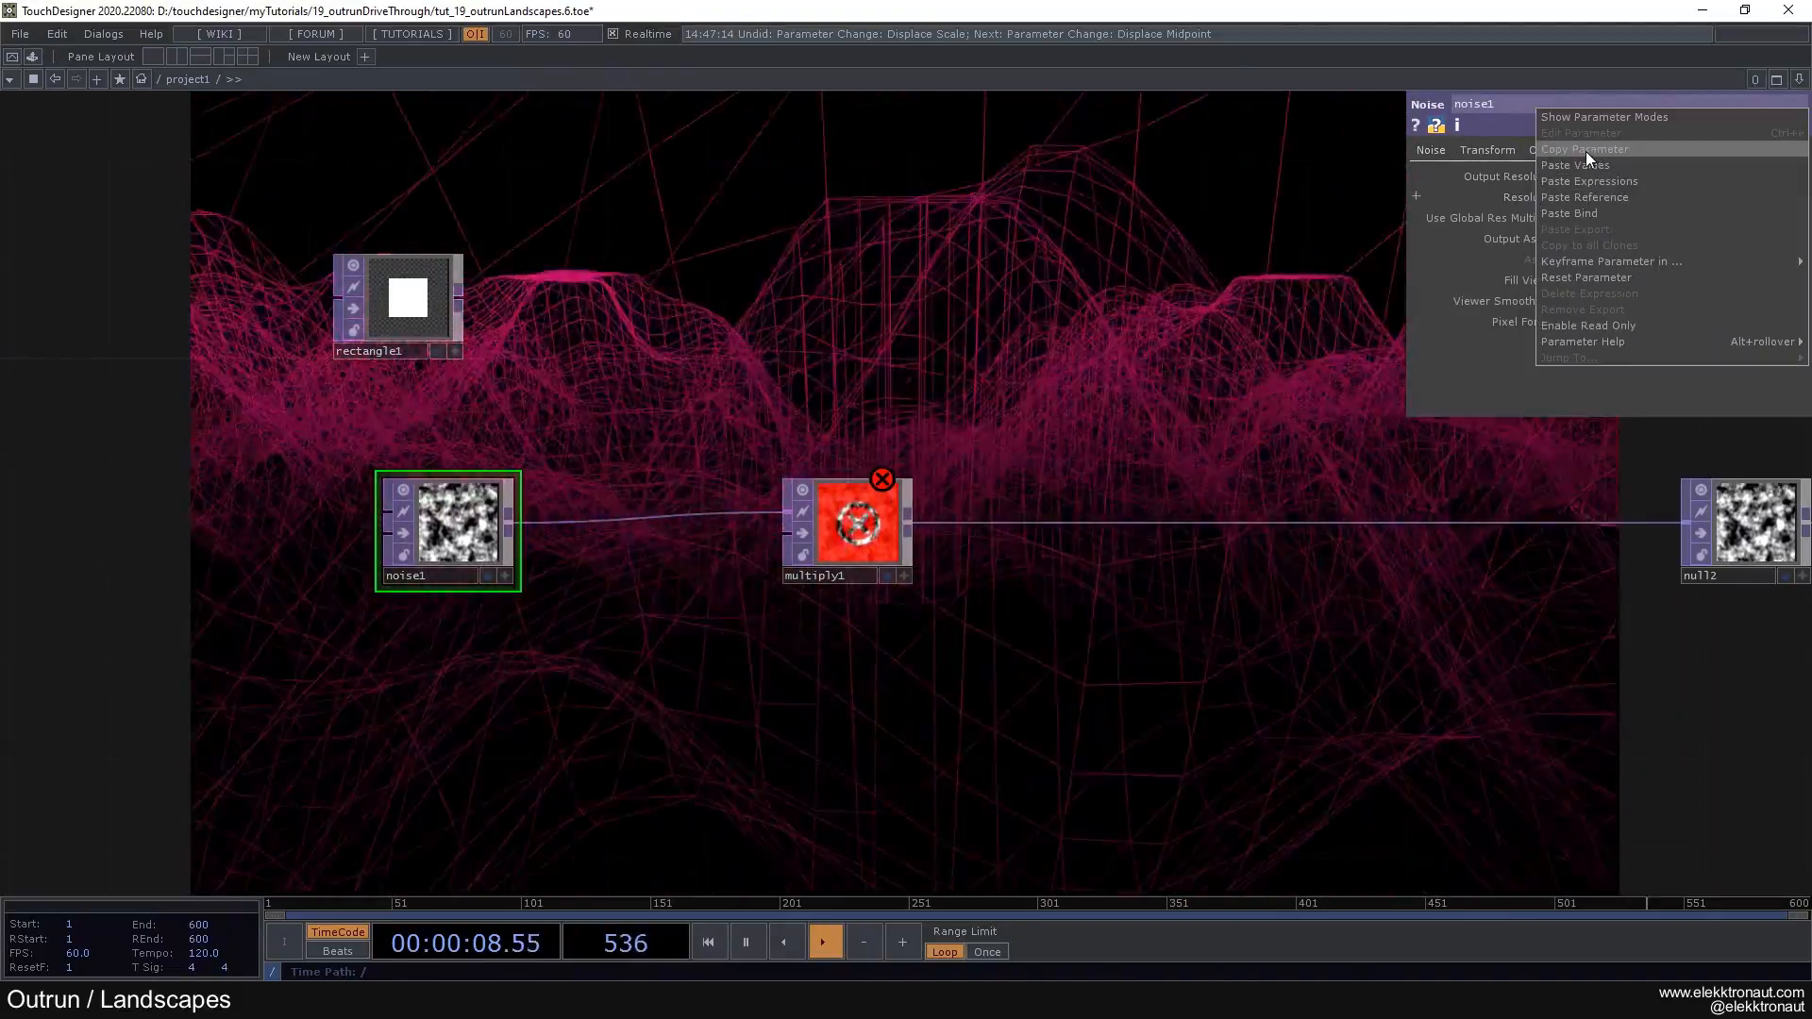
pyautogui.click(1591, 151)
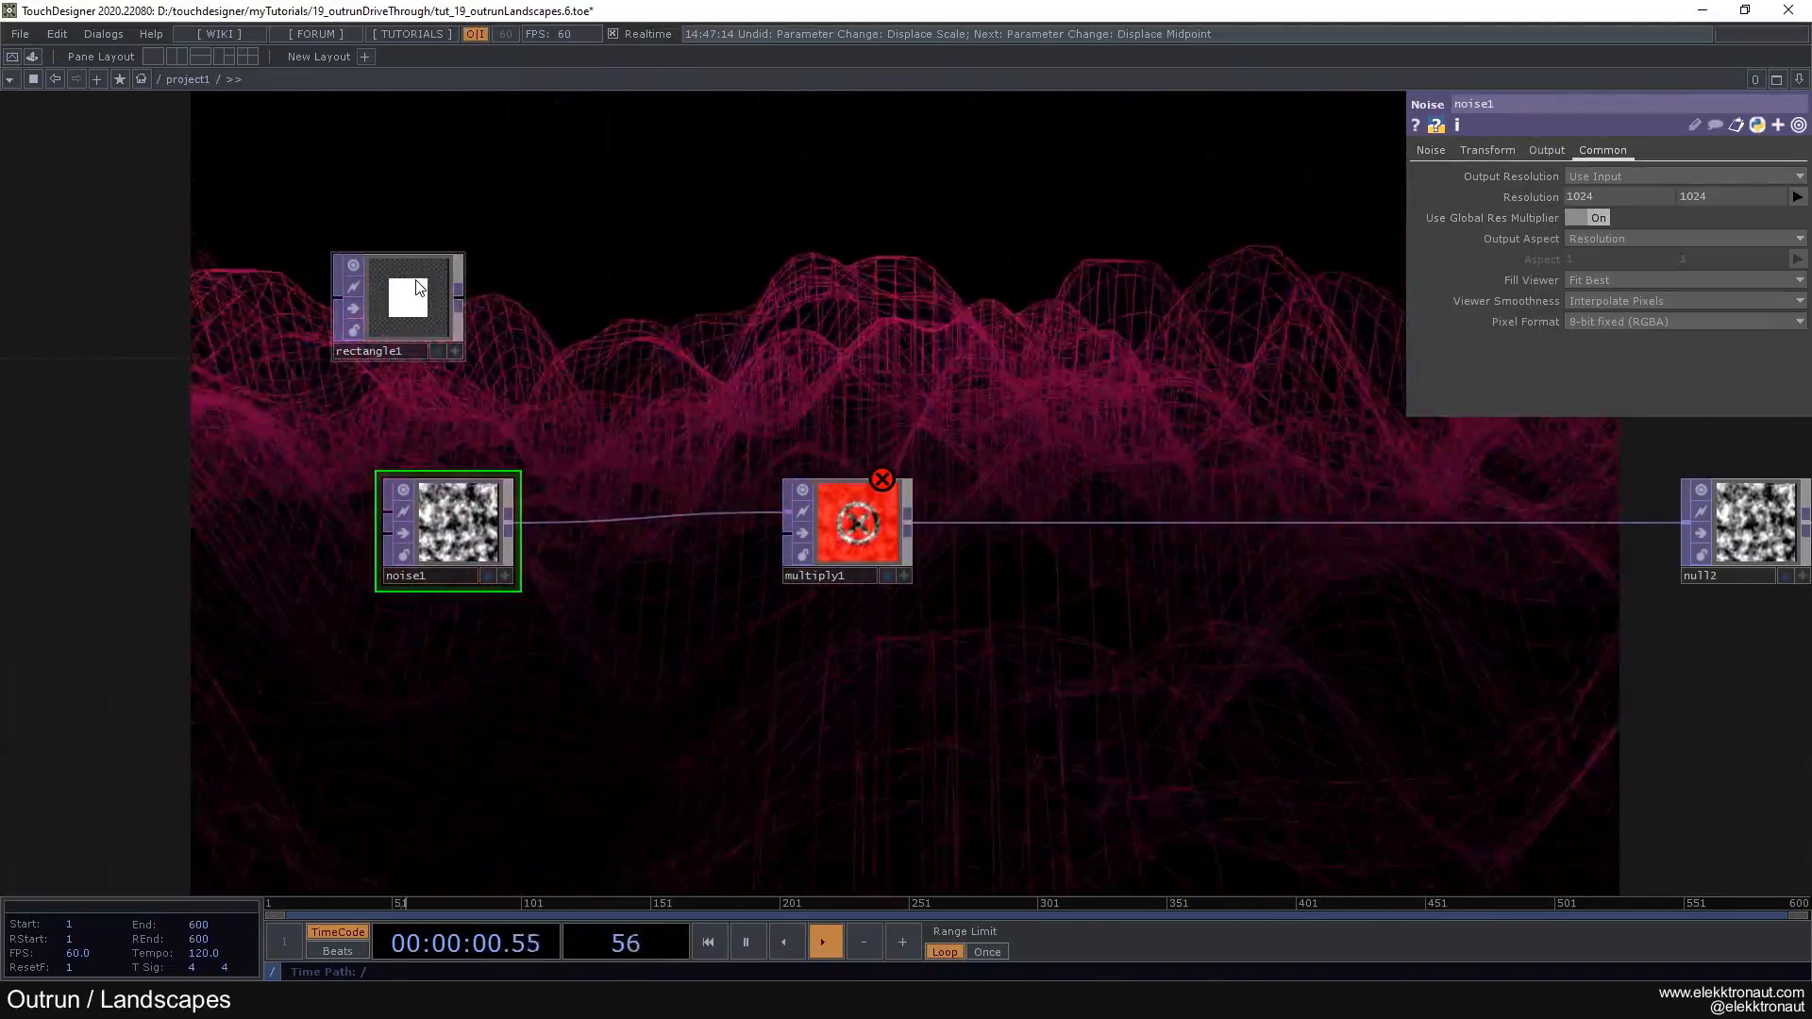
pyautogui.click(419, 288)
pyautogui.click(1508, 150)
pyautogui.rightClick(1539, 201)
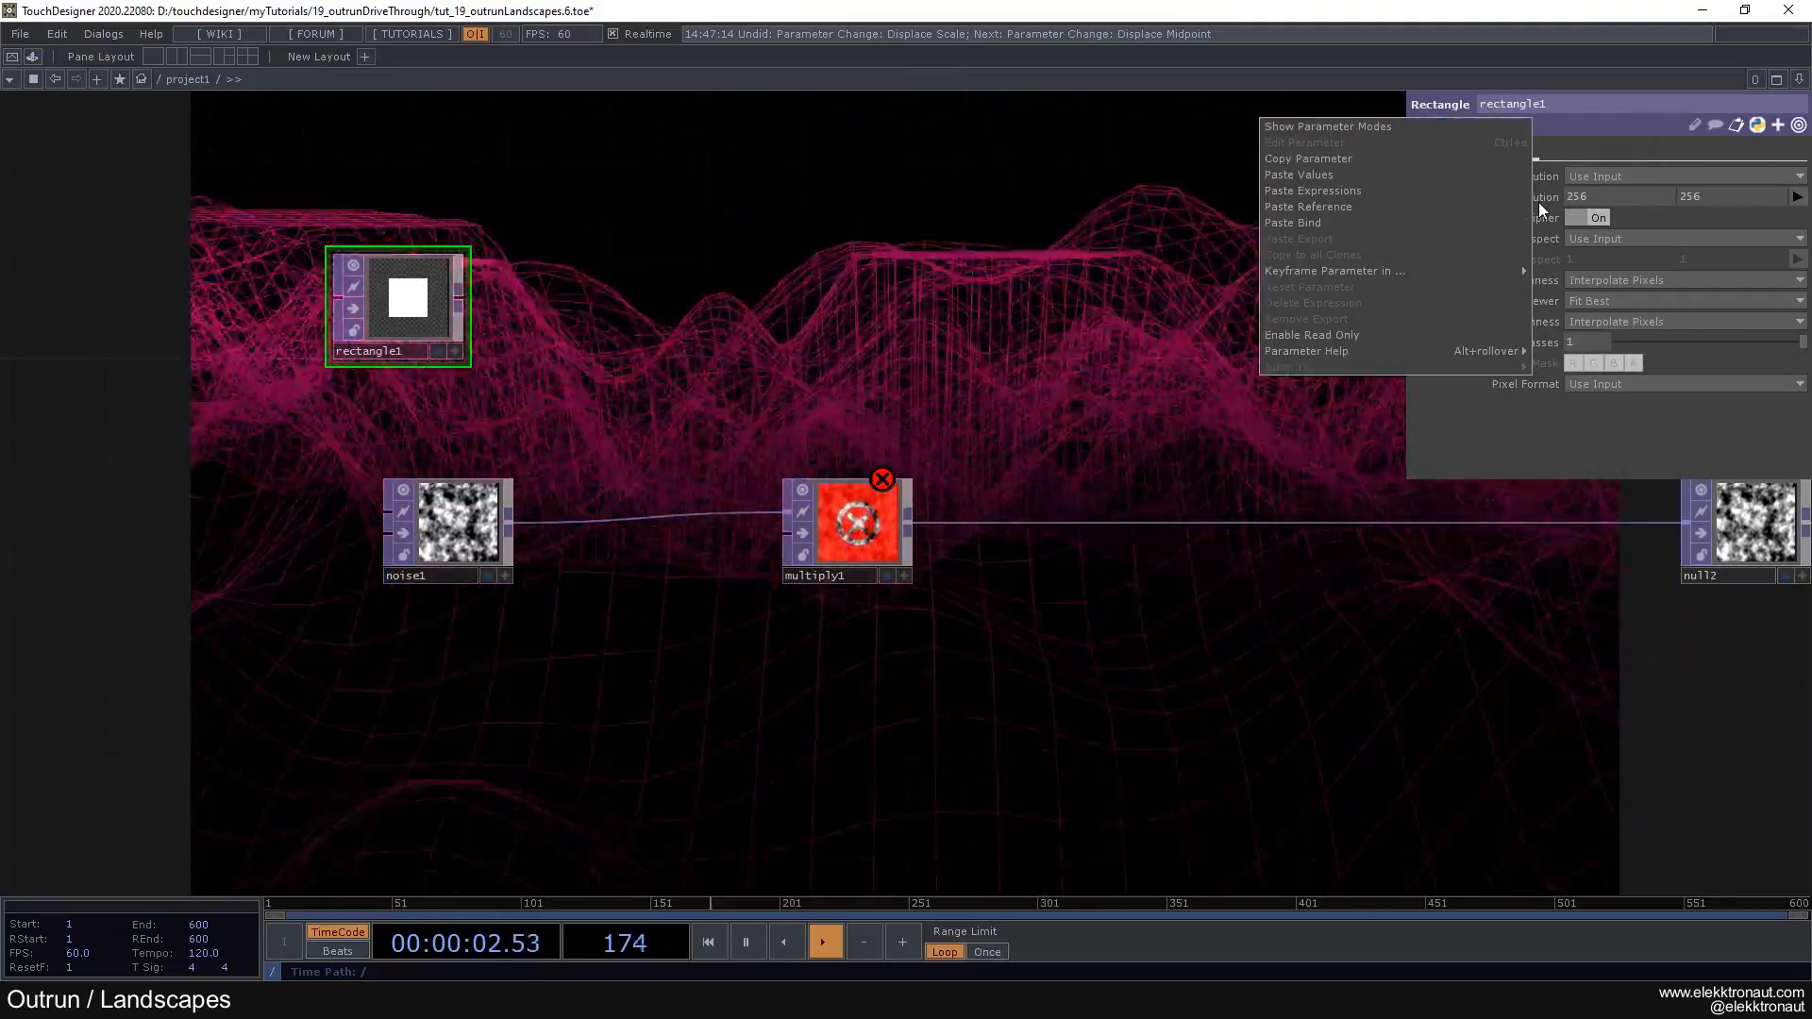
pyautogui.click(1465, 208)
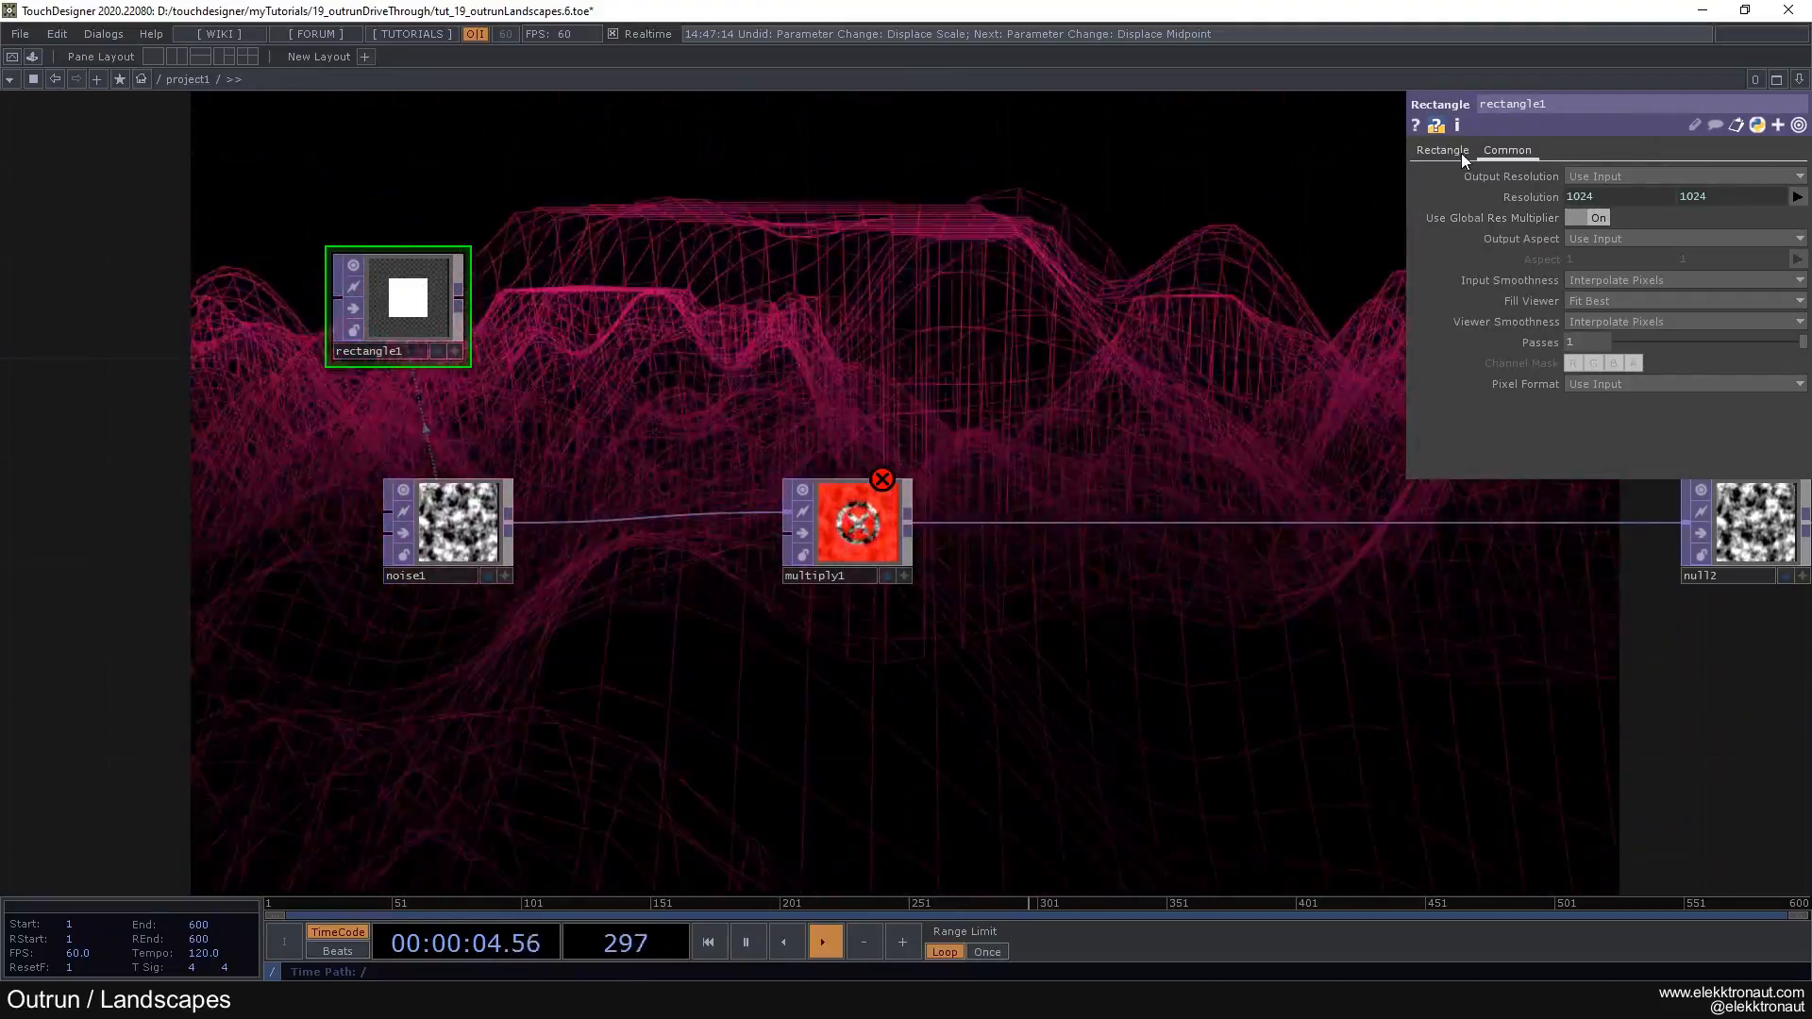
# Step: Resize rectangle1 into a narrow full-height strip with a Size of 0.1 by 1
pyautogui.click(1457, 150)
pyautogui.moveTo(347, 263); pyautogui.dragTo(297, 264)
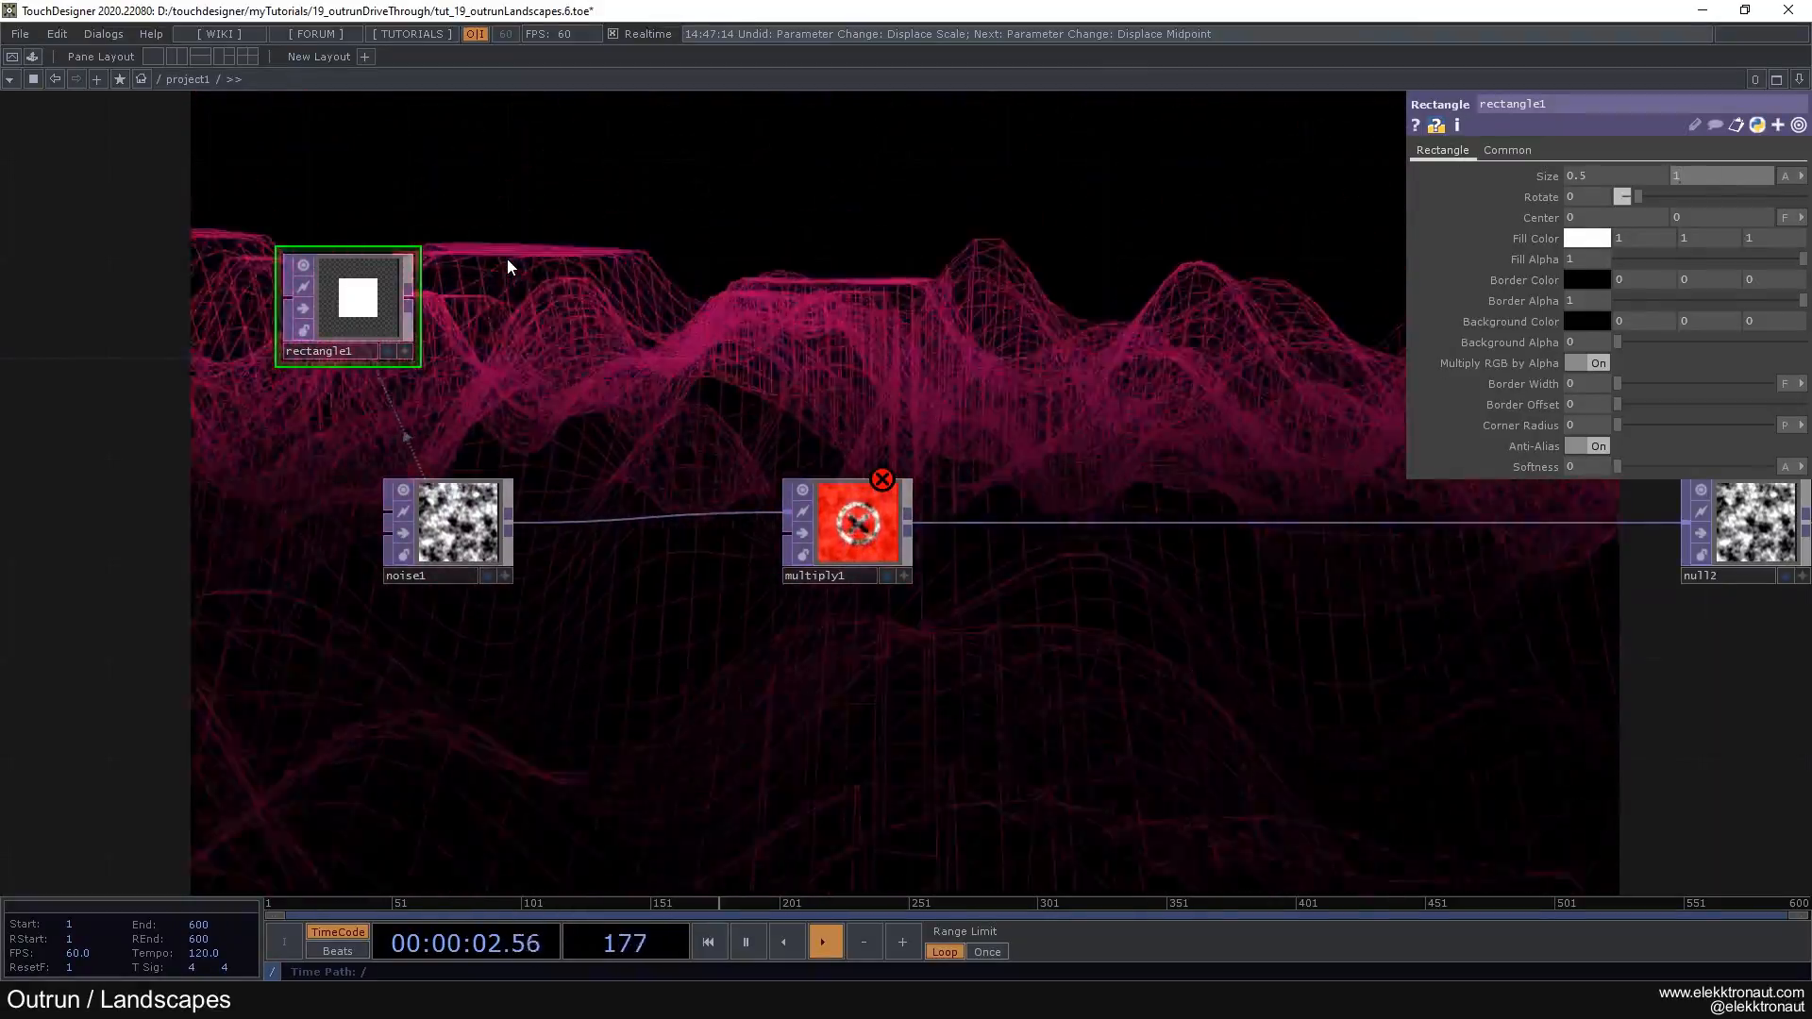
pyautogui.press('Return')
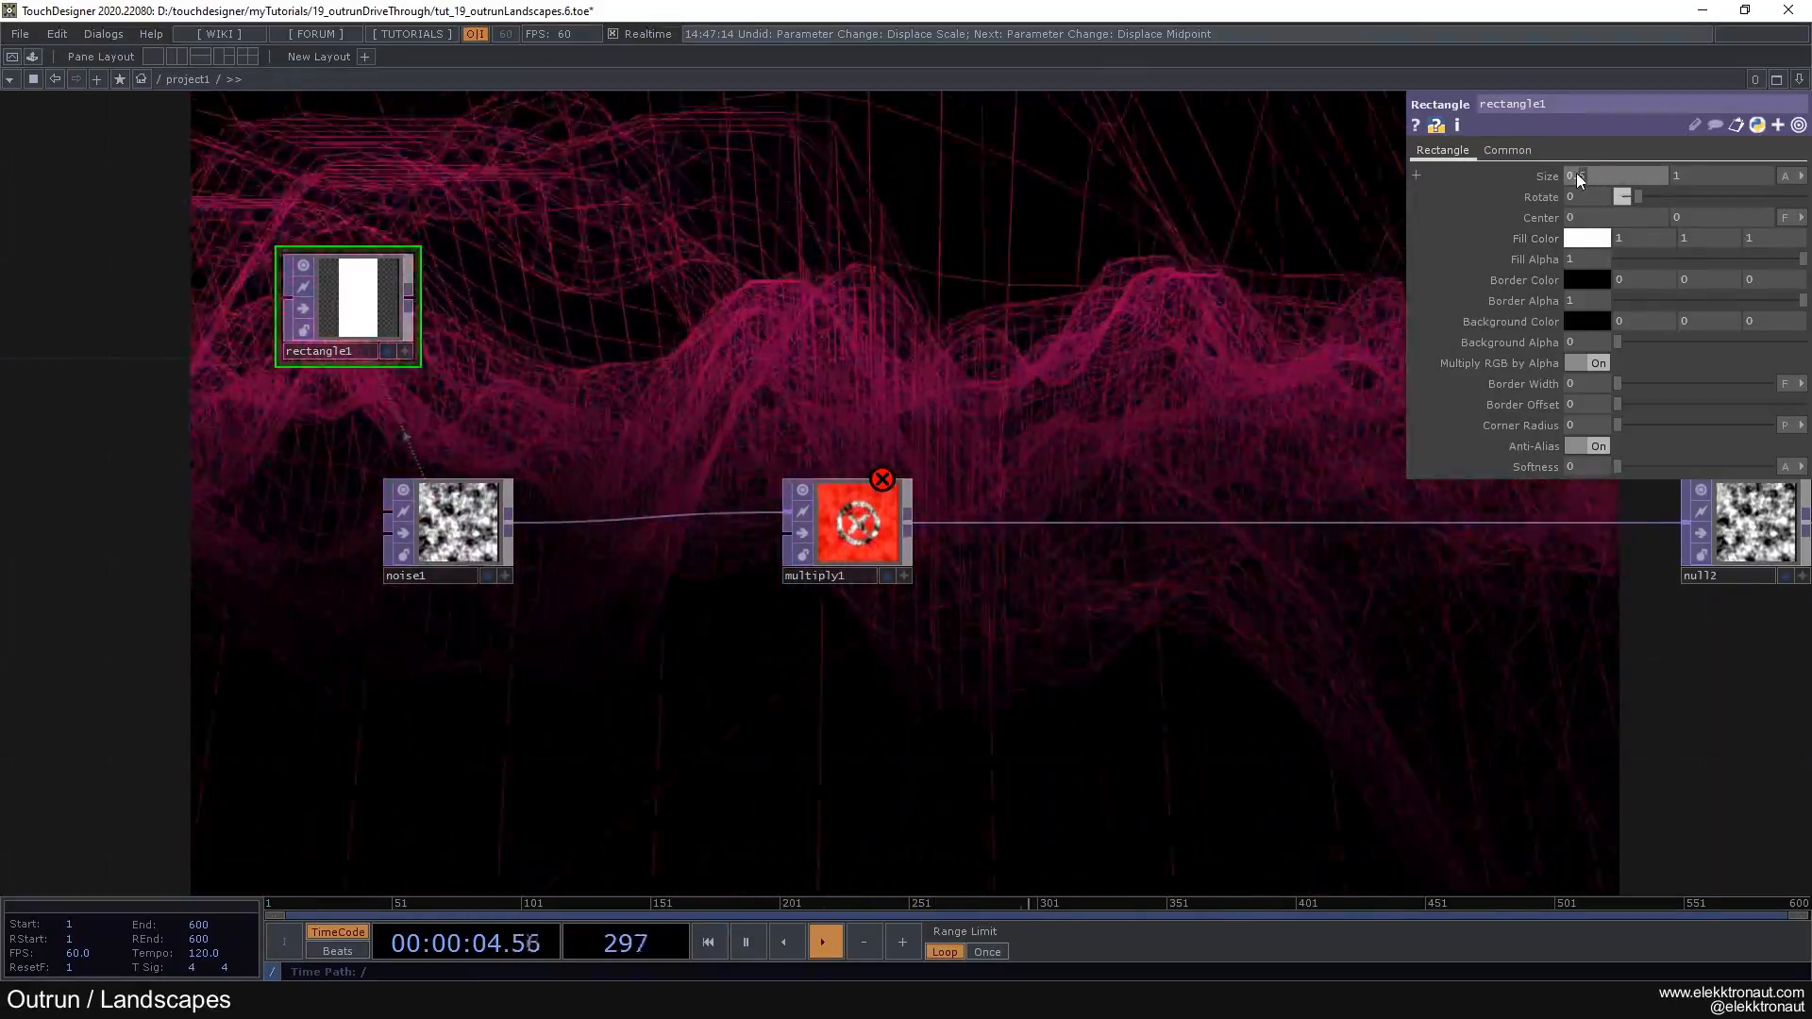
pyautogui.click(1577, 175)
pyautogui.write('0.1')
pyautogui.press('Return')
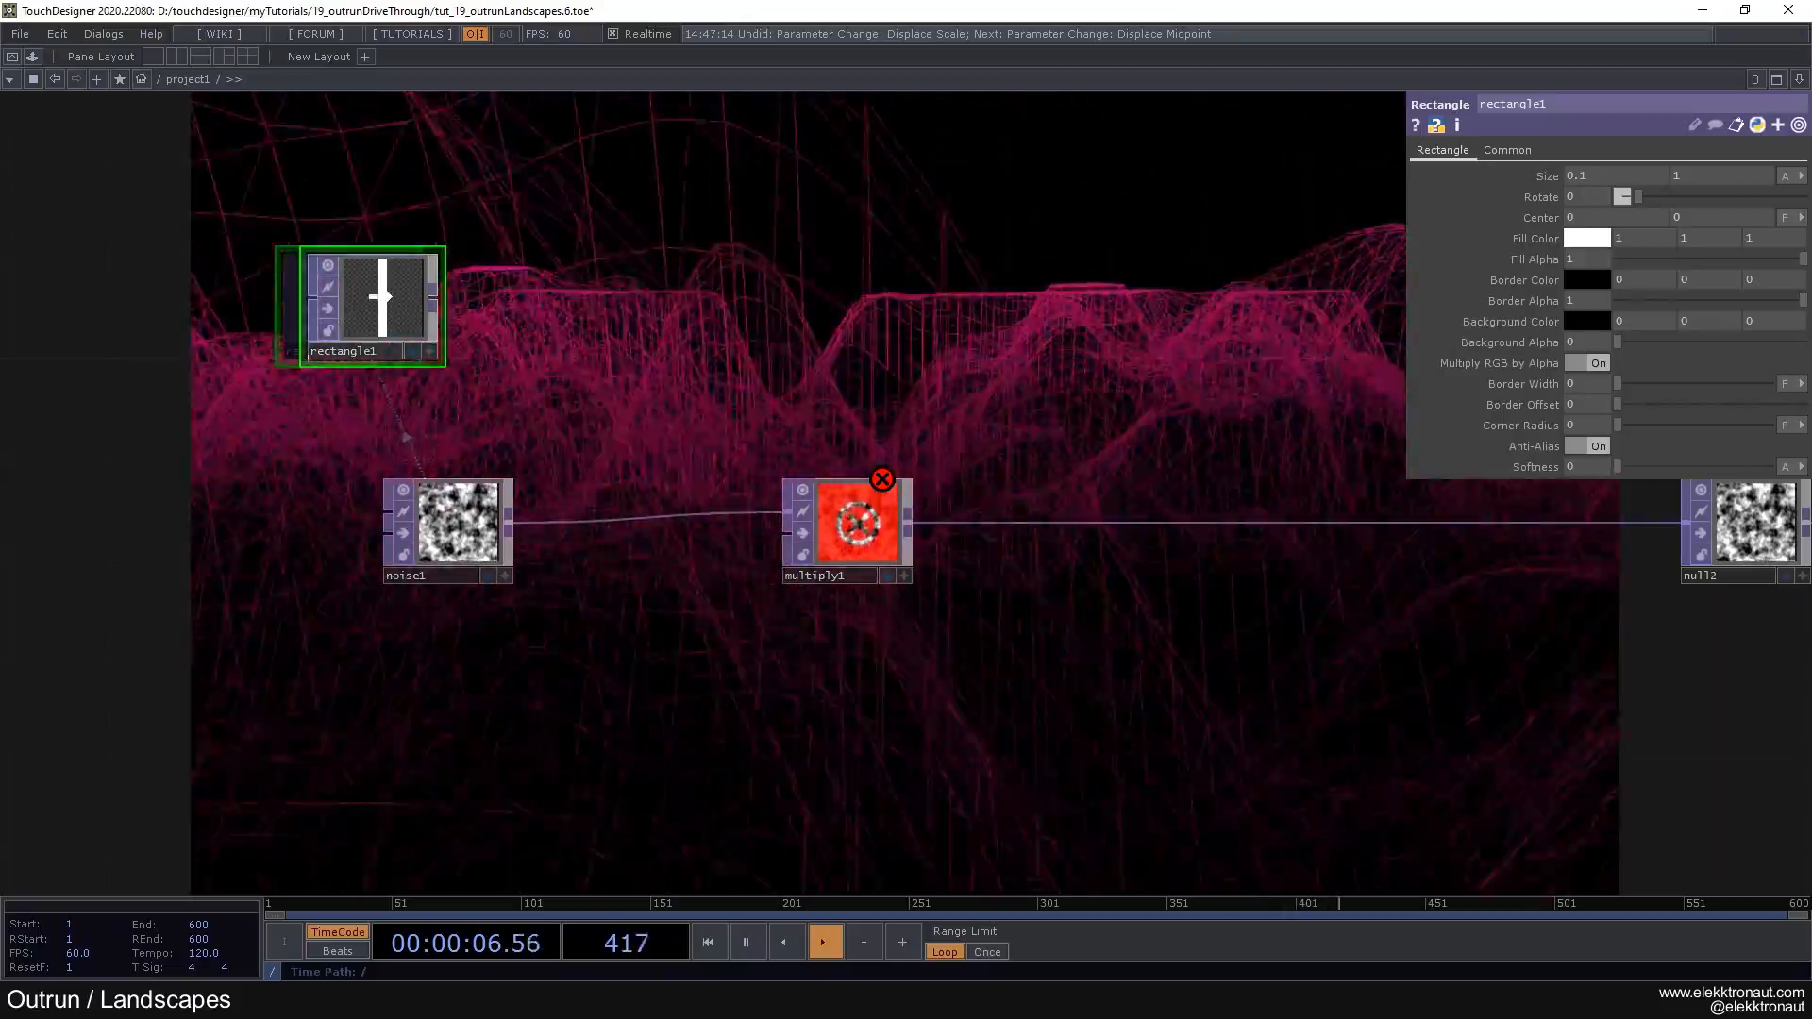
# Step: Give rectangle1 a black Fill Color and a white Background Color with Background Alpha 1
pyautogui.click(1586, 239)
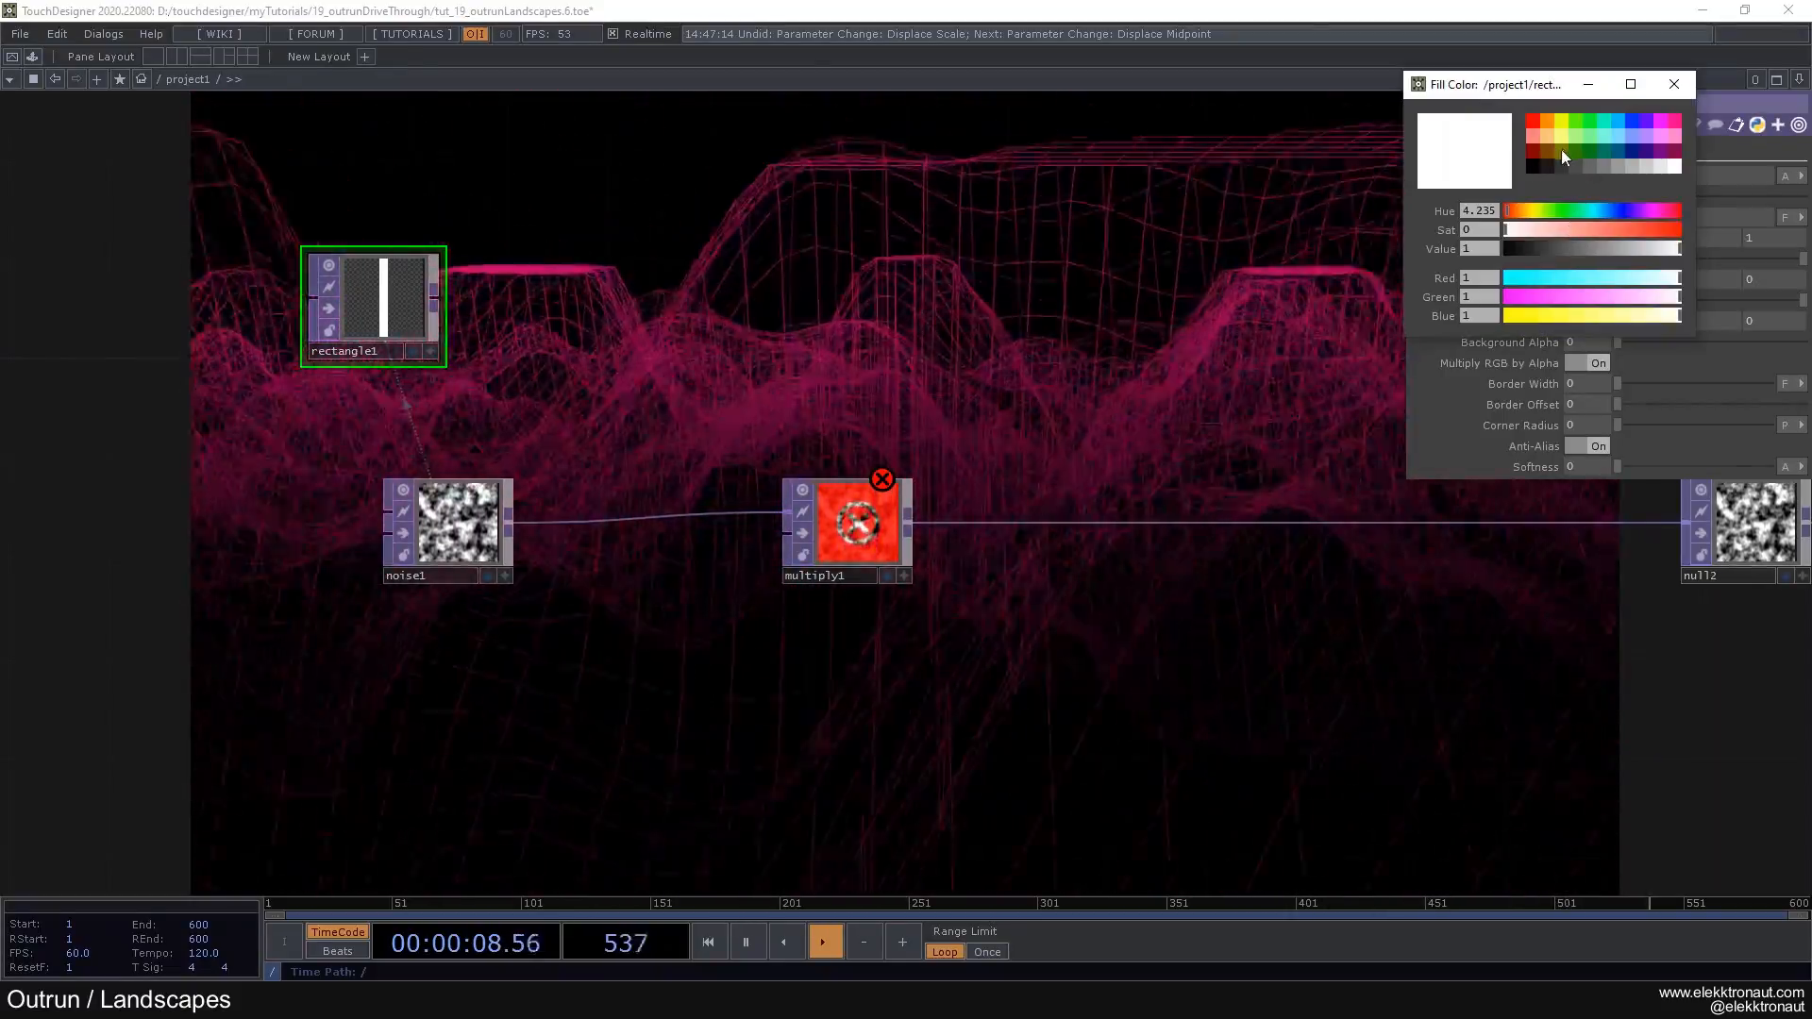
pyautogui.click(1534, 167)
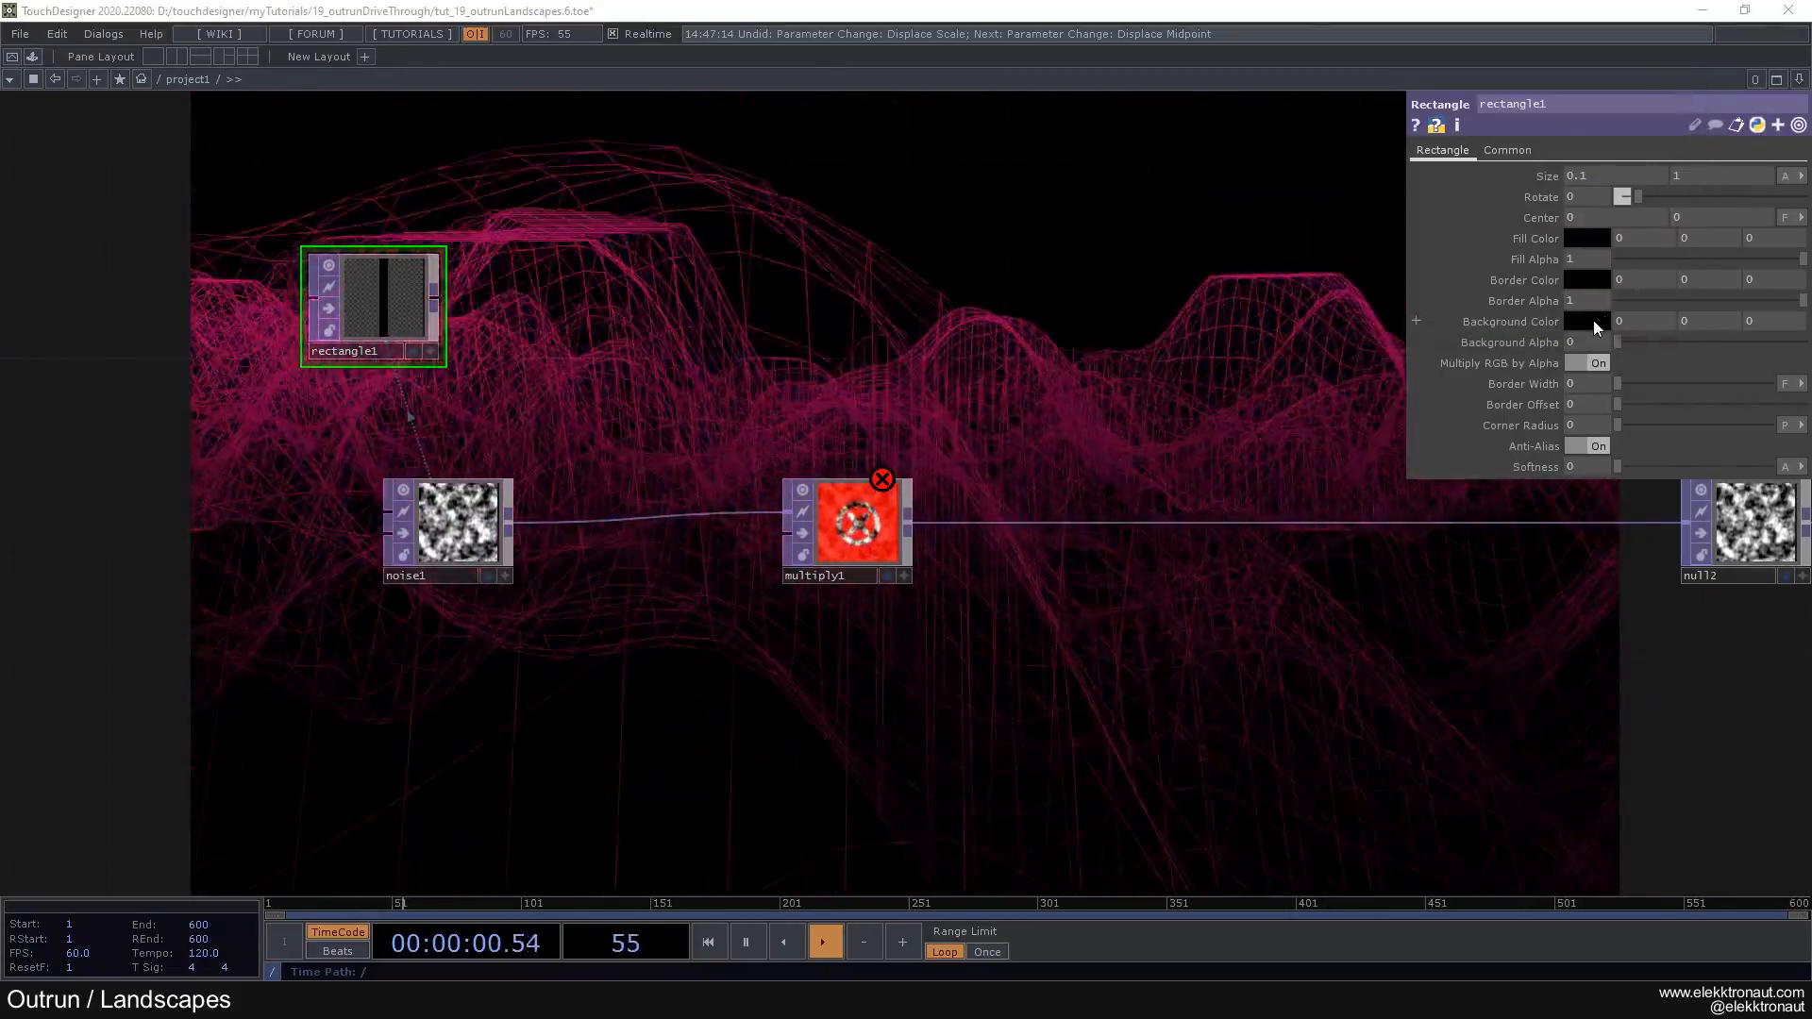
pyautogui.click(1587, 323)
pyautogui.click(1688, 95)
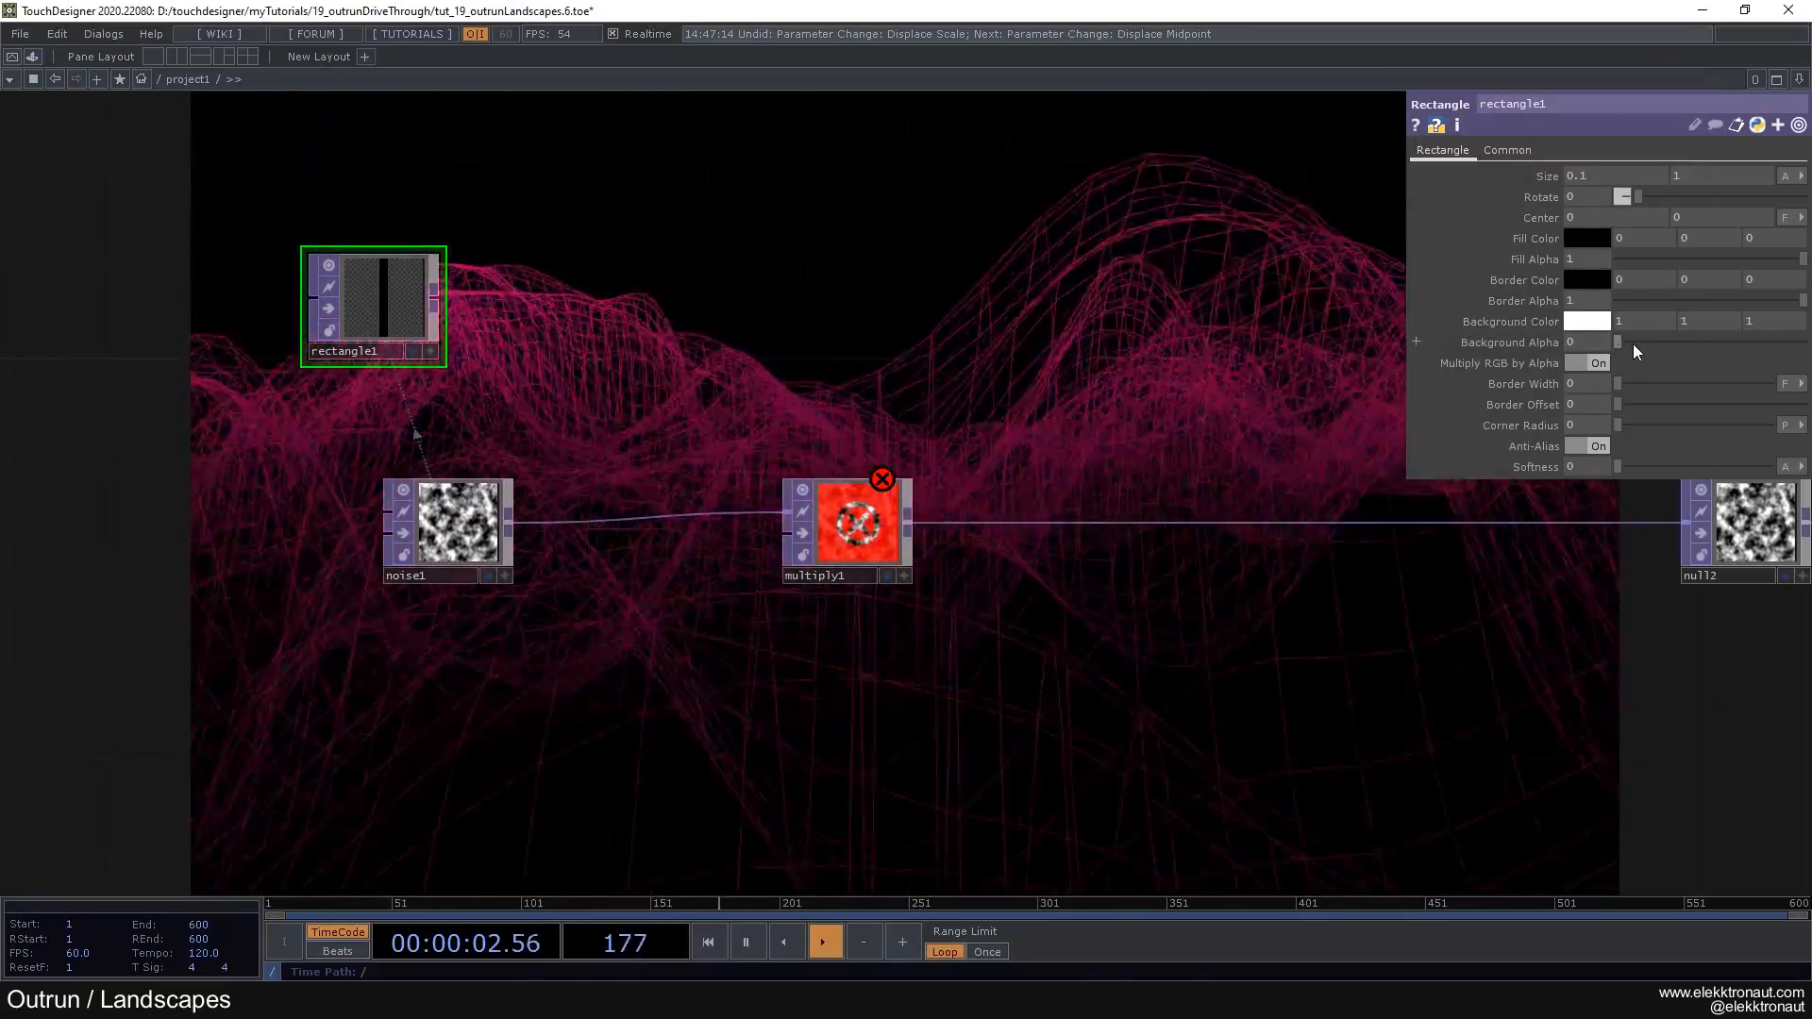
pyautogui.moveTo(1621, 343); pyautogui.dragTo(1805, 342)
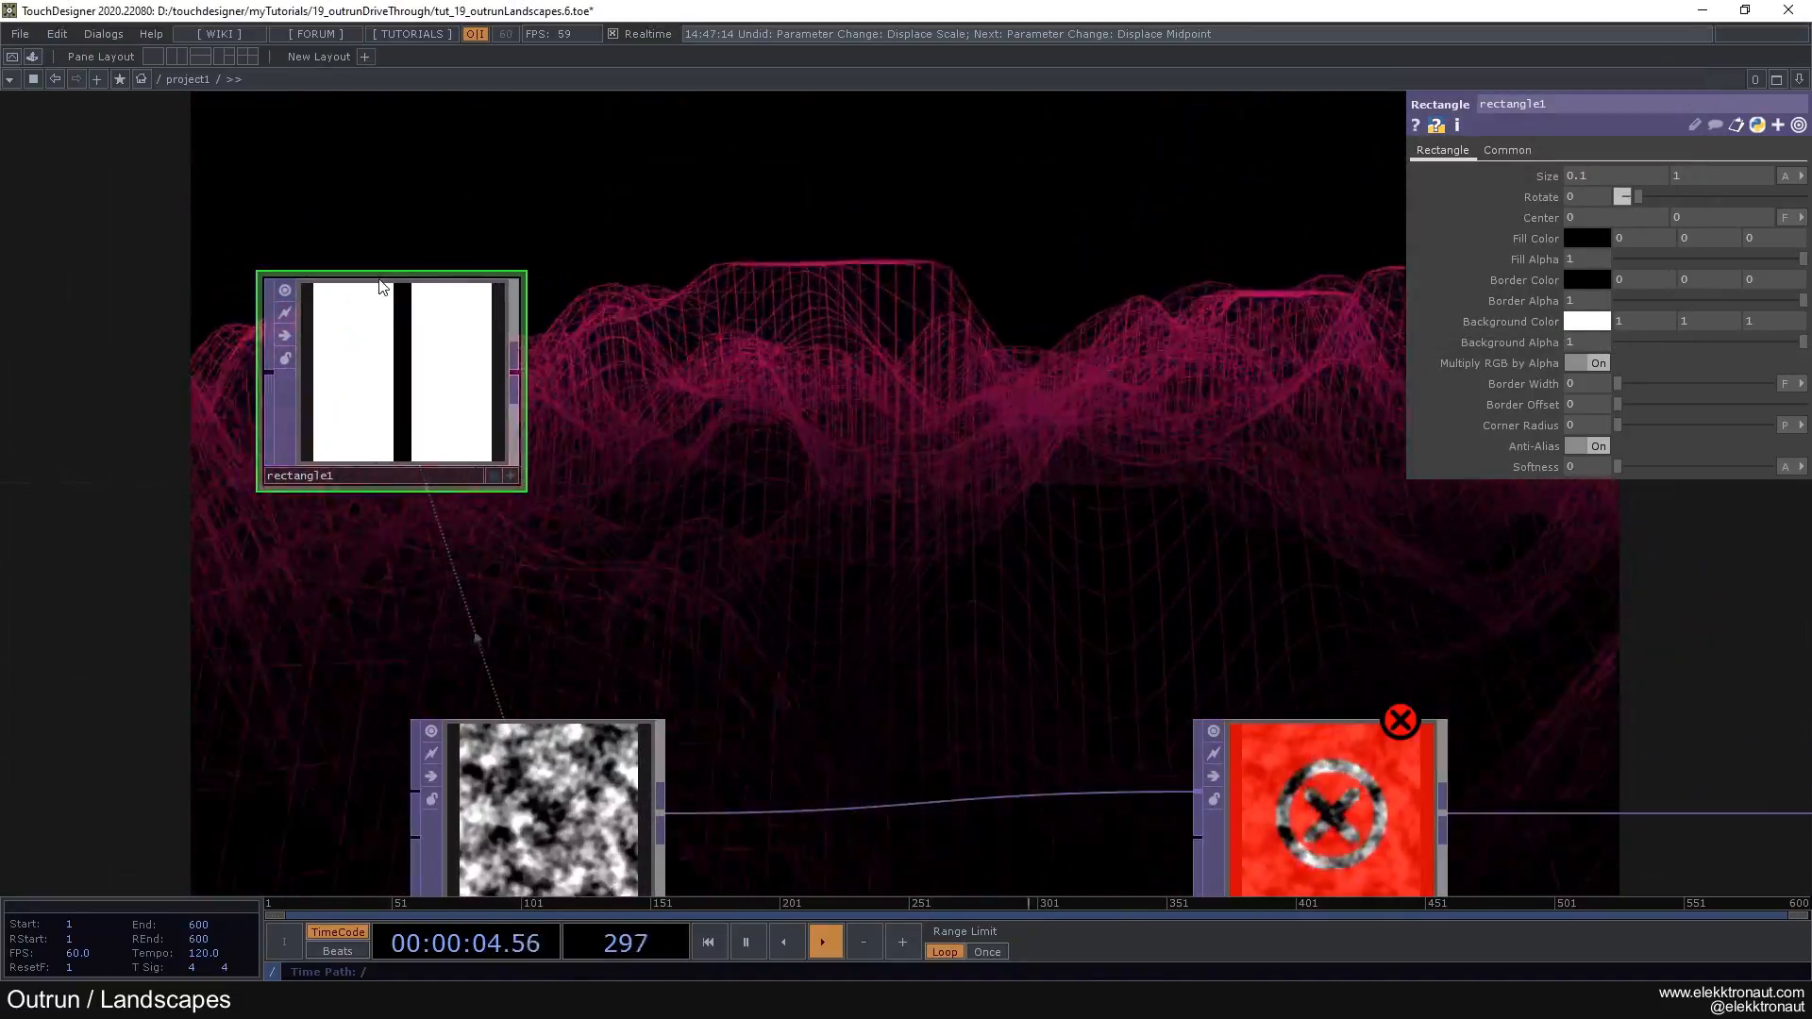
# Step: Connect rectangle1 to multiply1's second input and position rectangle1 above noise1
pyautogui.scroll(-4, 467, 345)
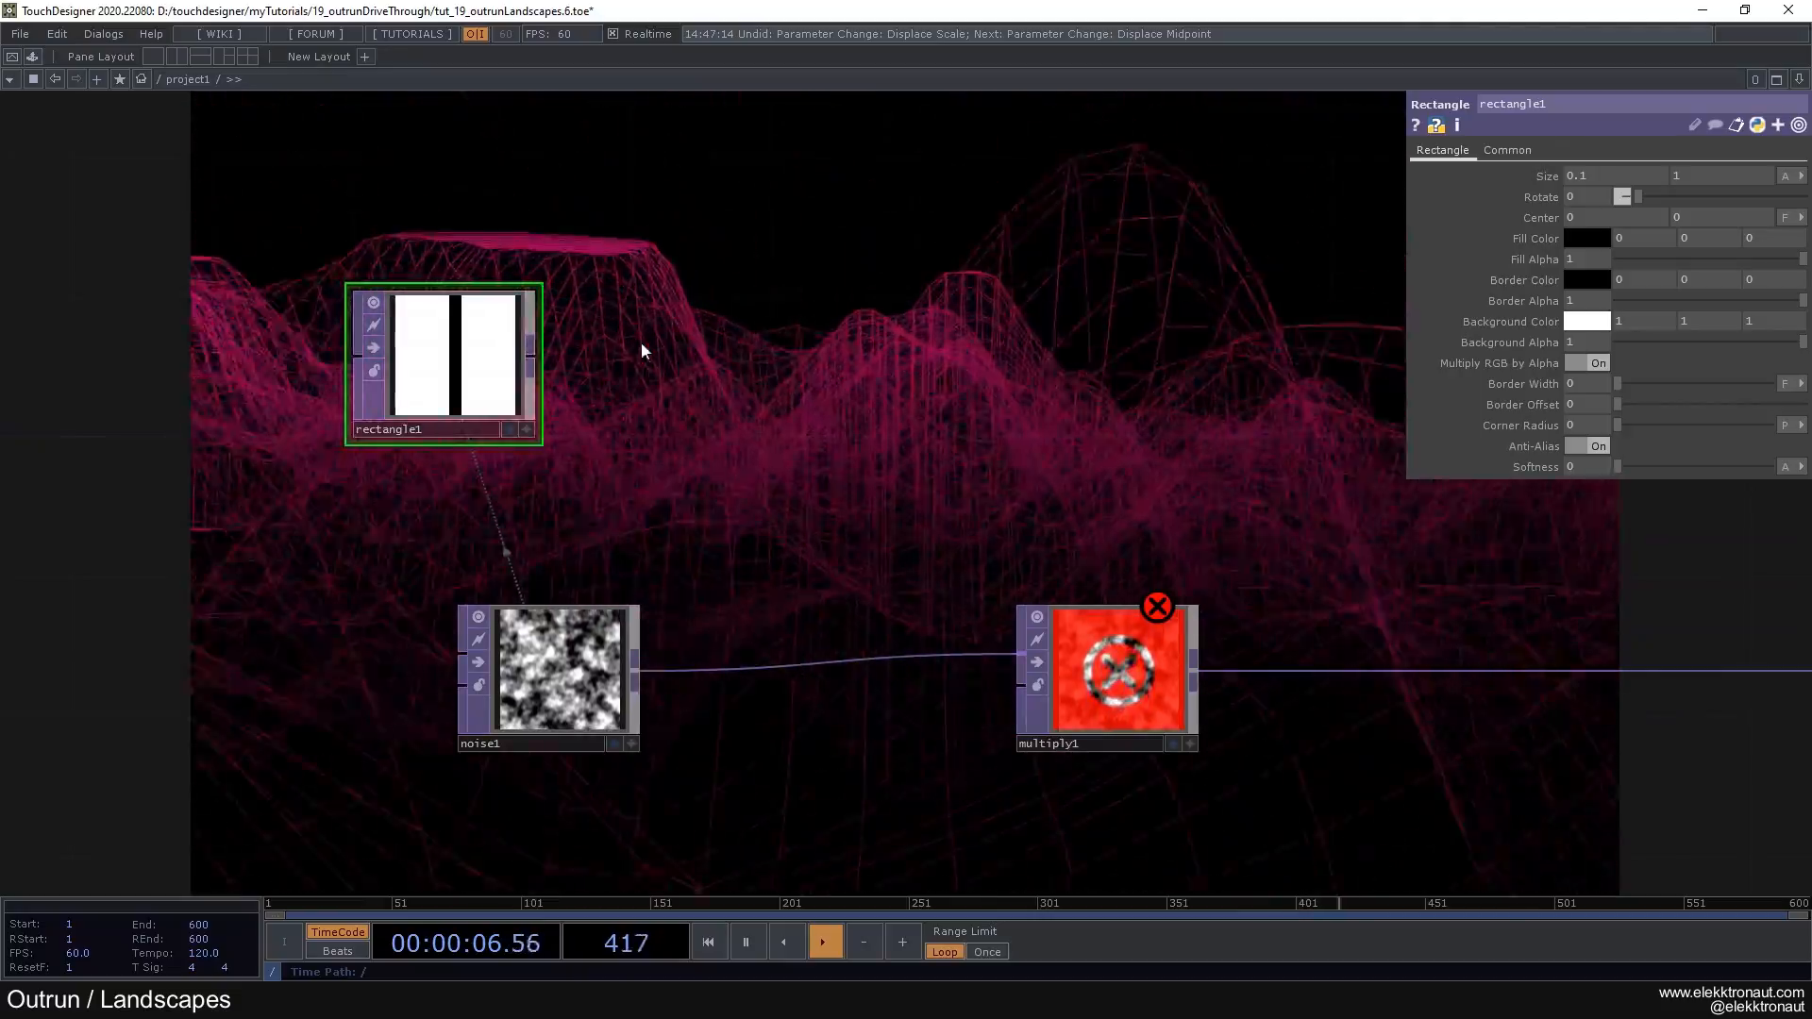
pyautogui.moveTo(635, 352); pyautogui.dragTo(557, 322)
pyautogui.click(912, 672)
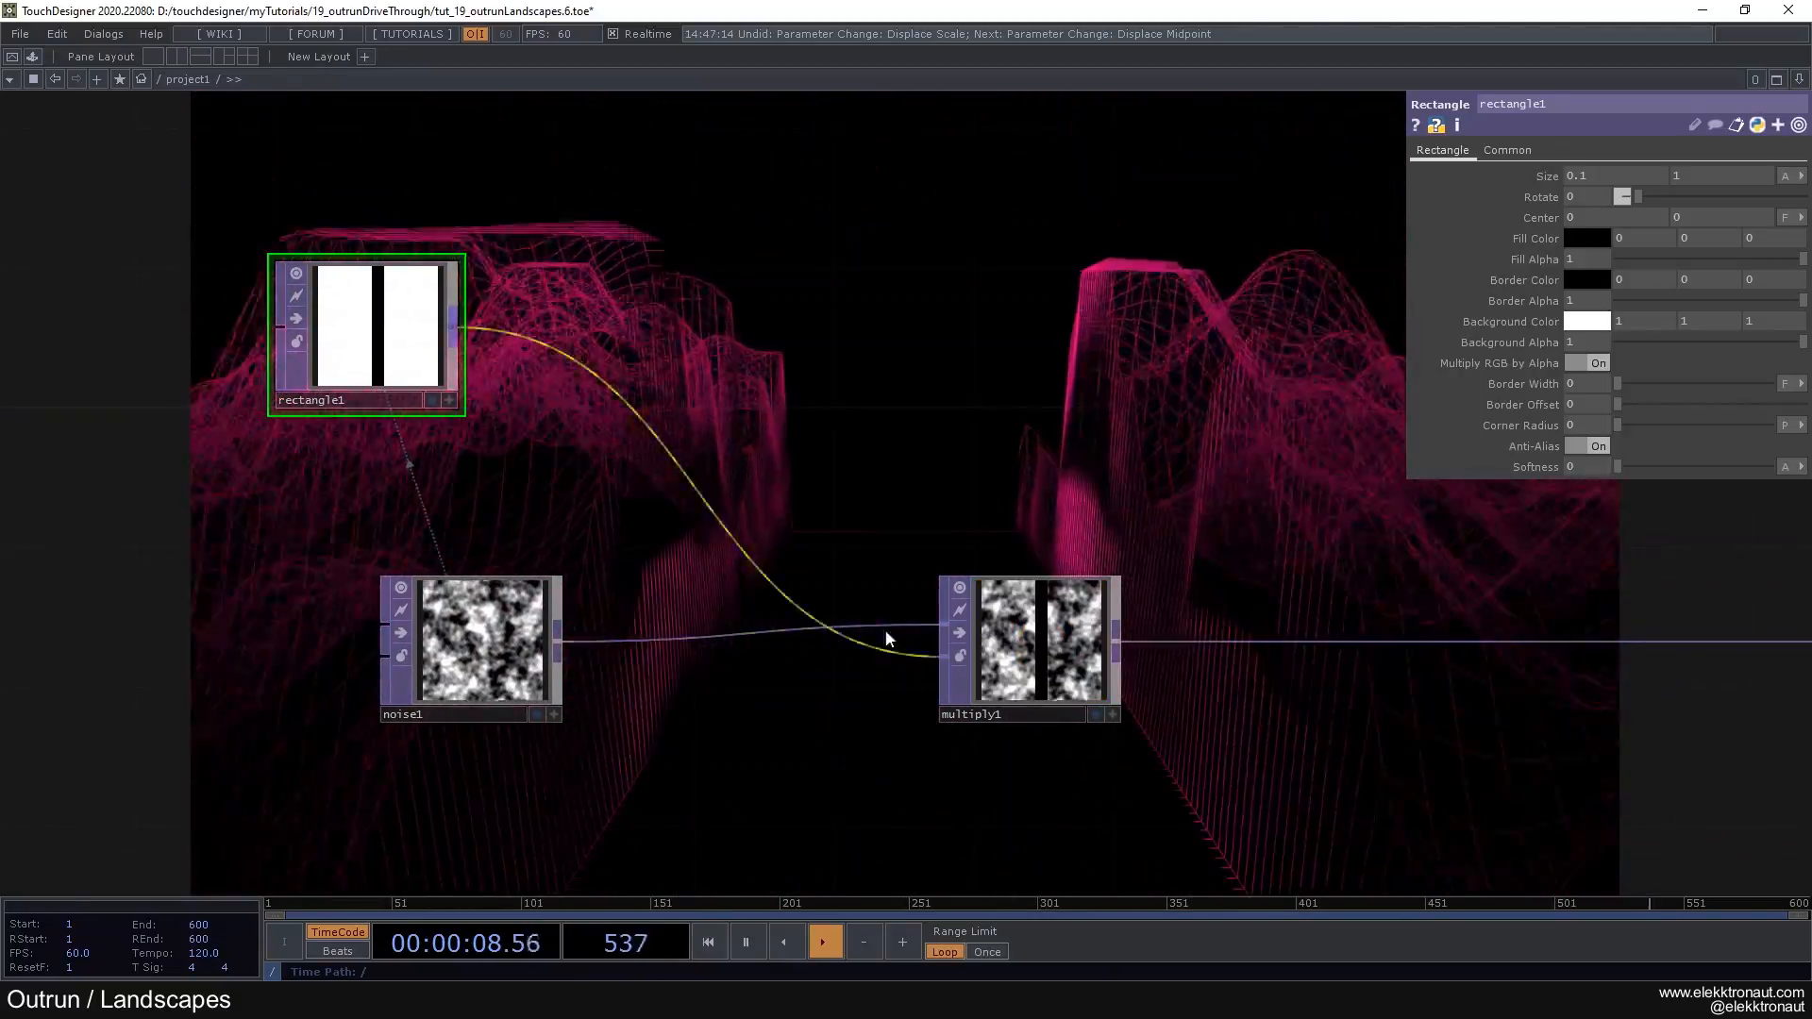
pyautogui.moveTo(351, 378); pyautogui.dragTo(492, 450)
pyautogui.moveTo(753, 371); pyautogui.dragTo(515, 250)
# Step: Brighten light1 by raising its Dimmer to 4
pyautogui.scroll(-4, 519, 252)
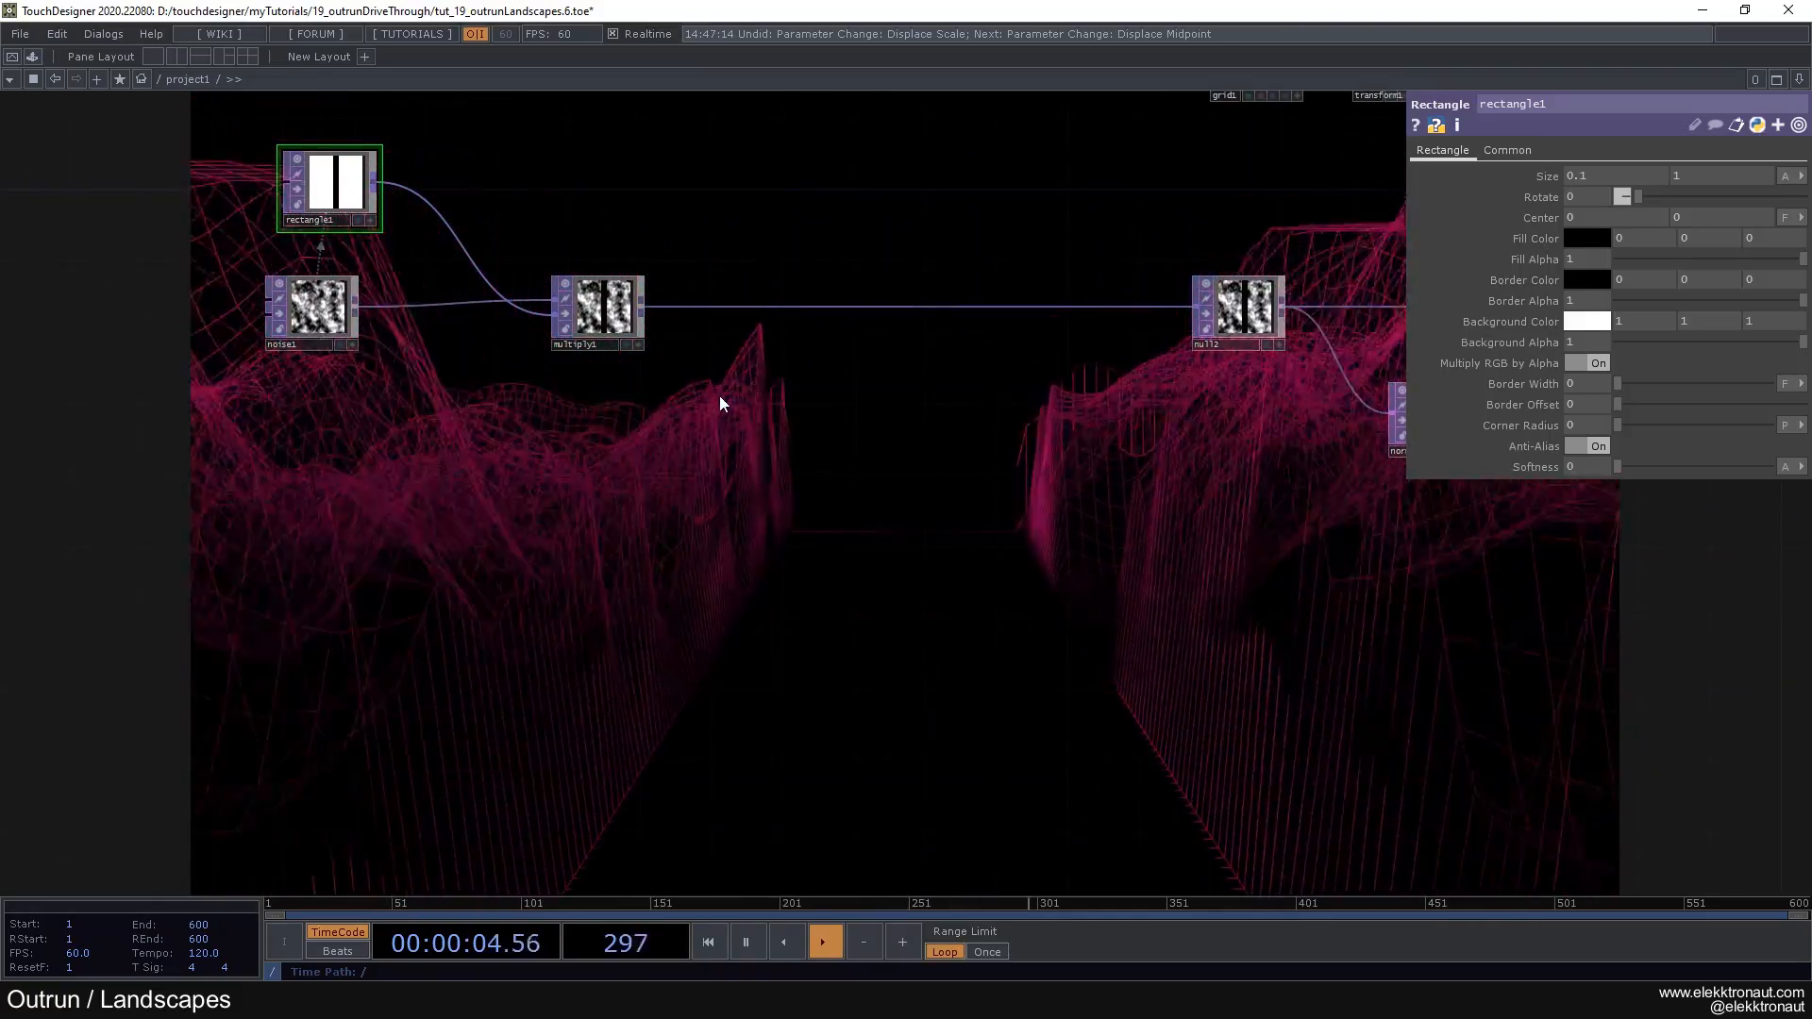
pyautogui.moveTo(867, 285); pyautogui.dragTo(437, 393)
pyautogui.scroll(-3, 437, 393)
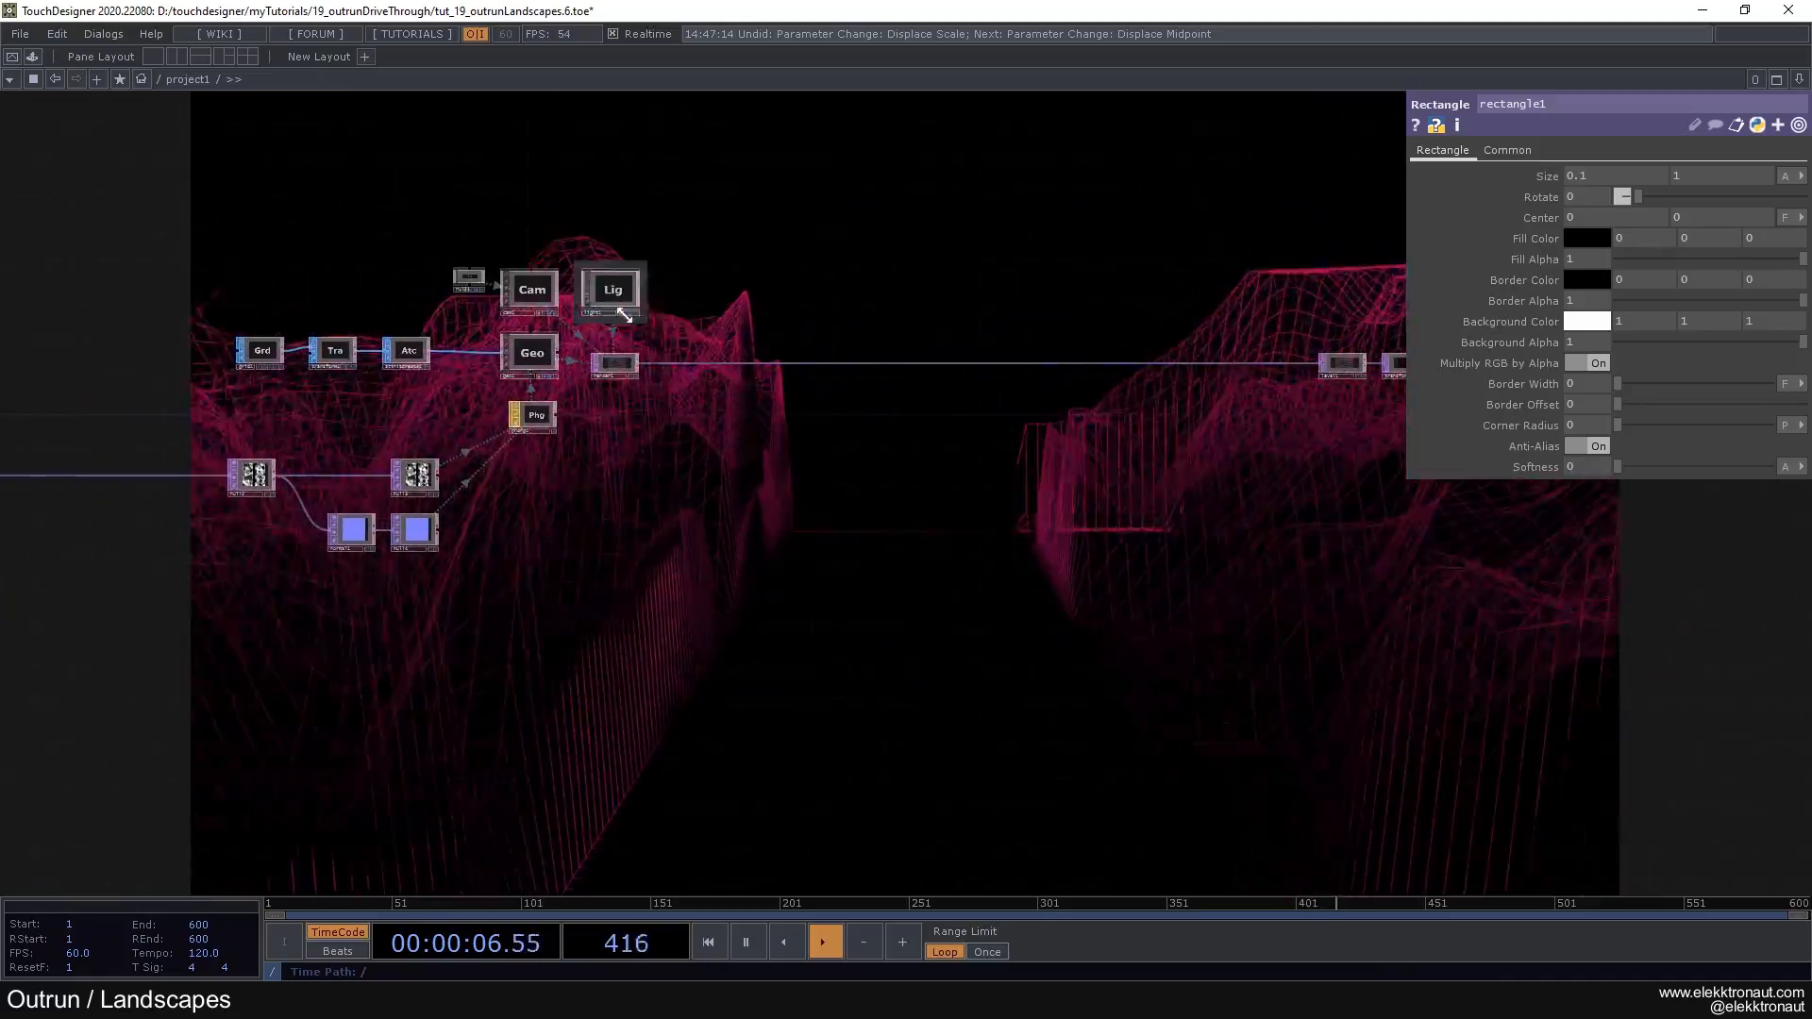
pyautogui.click(607, 315)
pyautogui.click(1480, 151)
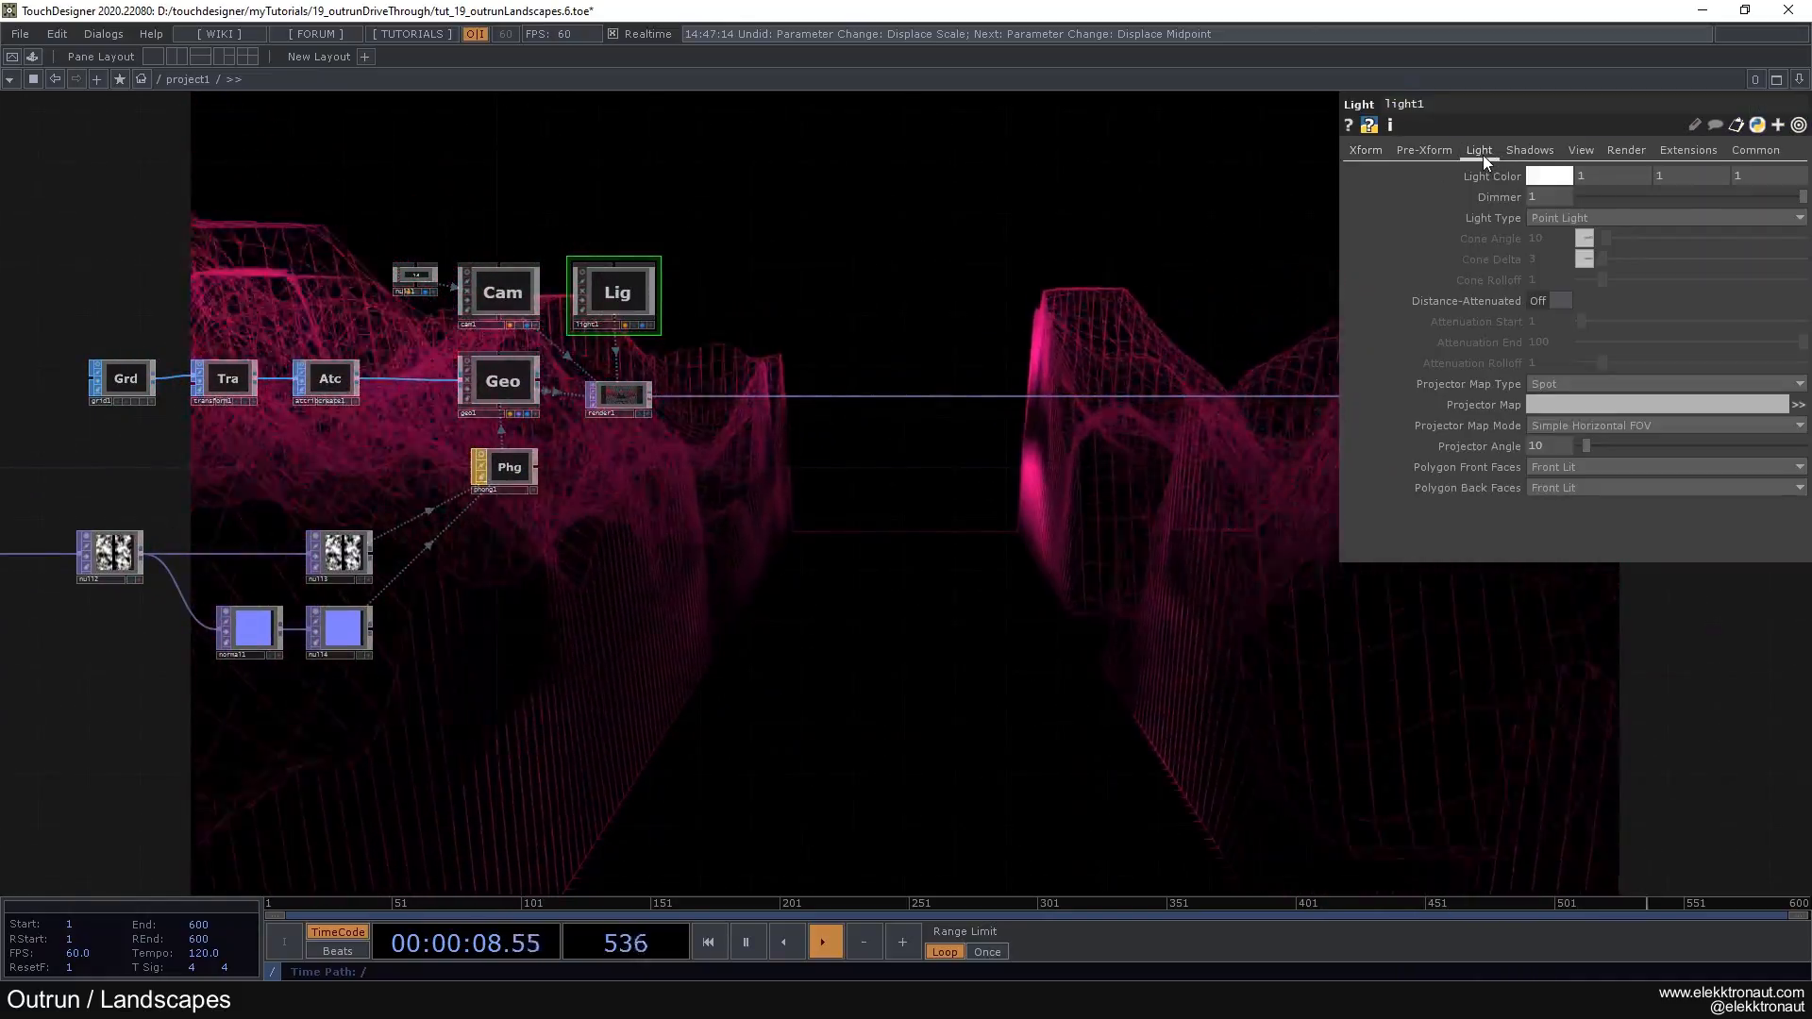
pyautogui.scroll(-2, 937, 238)
pyautogui.moveTo(425, 487); pyautogui.dragTo(1217, 570)
pyautogui.scroll(4, 800, 484)
pyautogui.moveTo(802, 491); pyautogui.dragTo(740, 404)
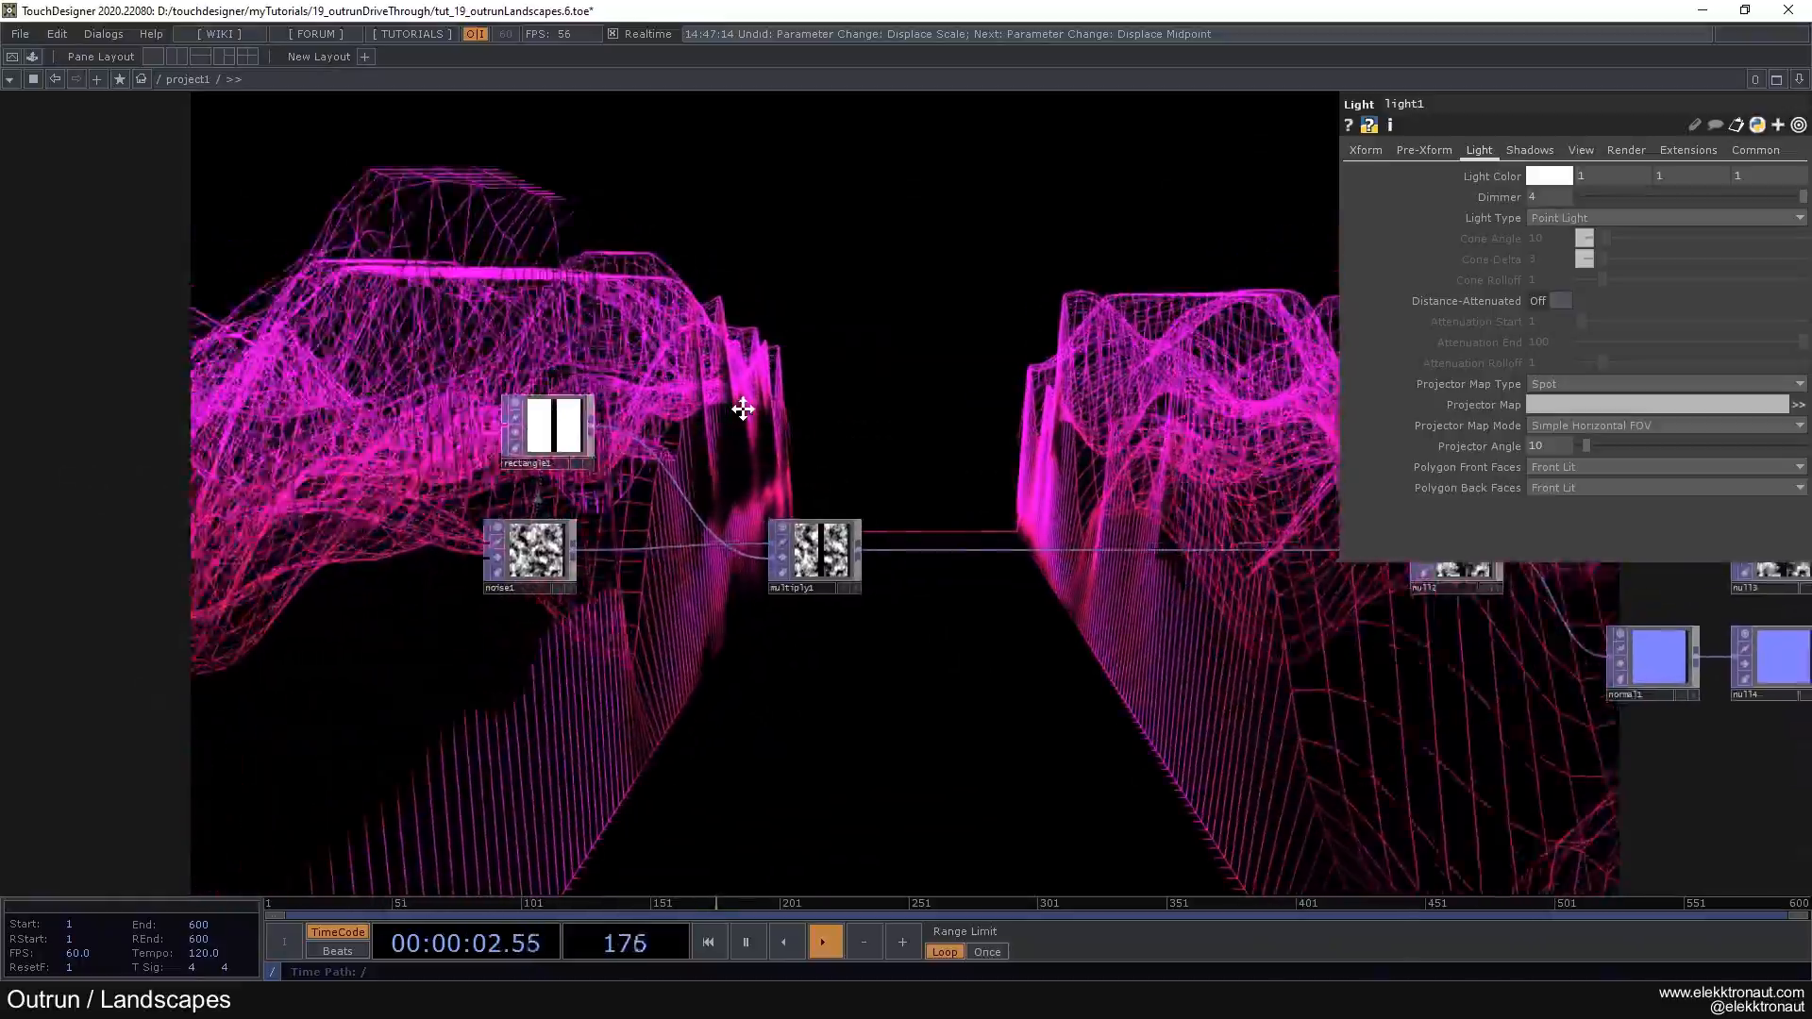
# Step: Set the phong1 material's wireframe Line Width to 1
pyautogui.moveTo(1686, 564); pyautogui.dragTo(738, 474)
pyautogui.click(1049, 332)
pyautogui.click(1730, 150)
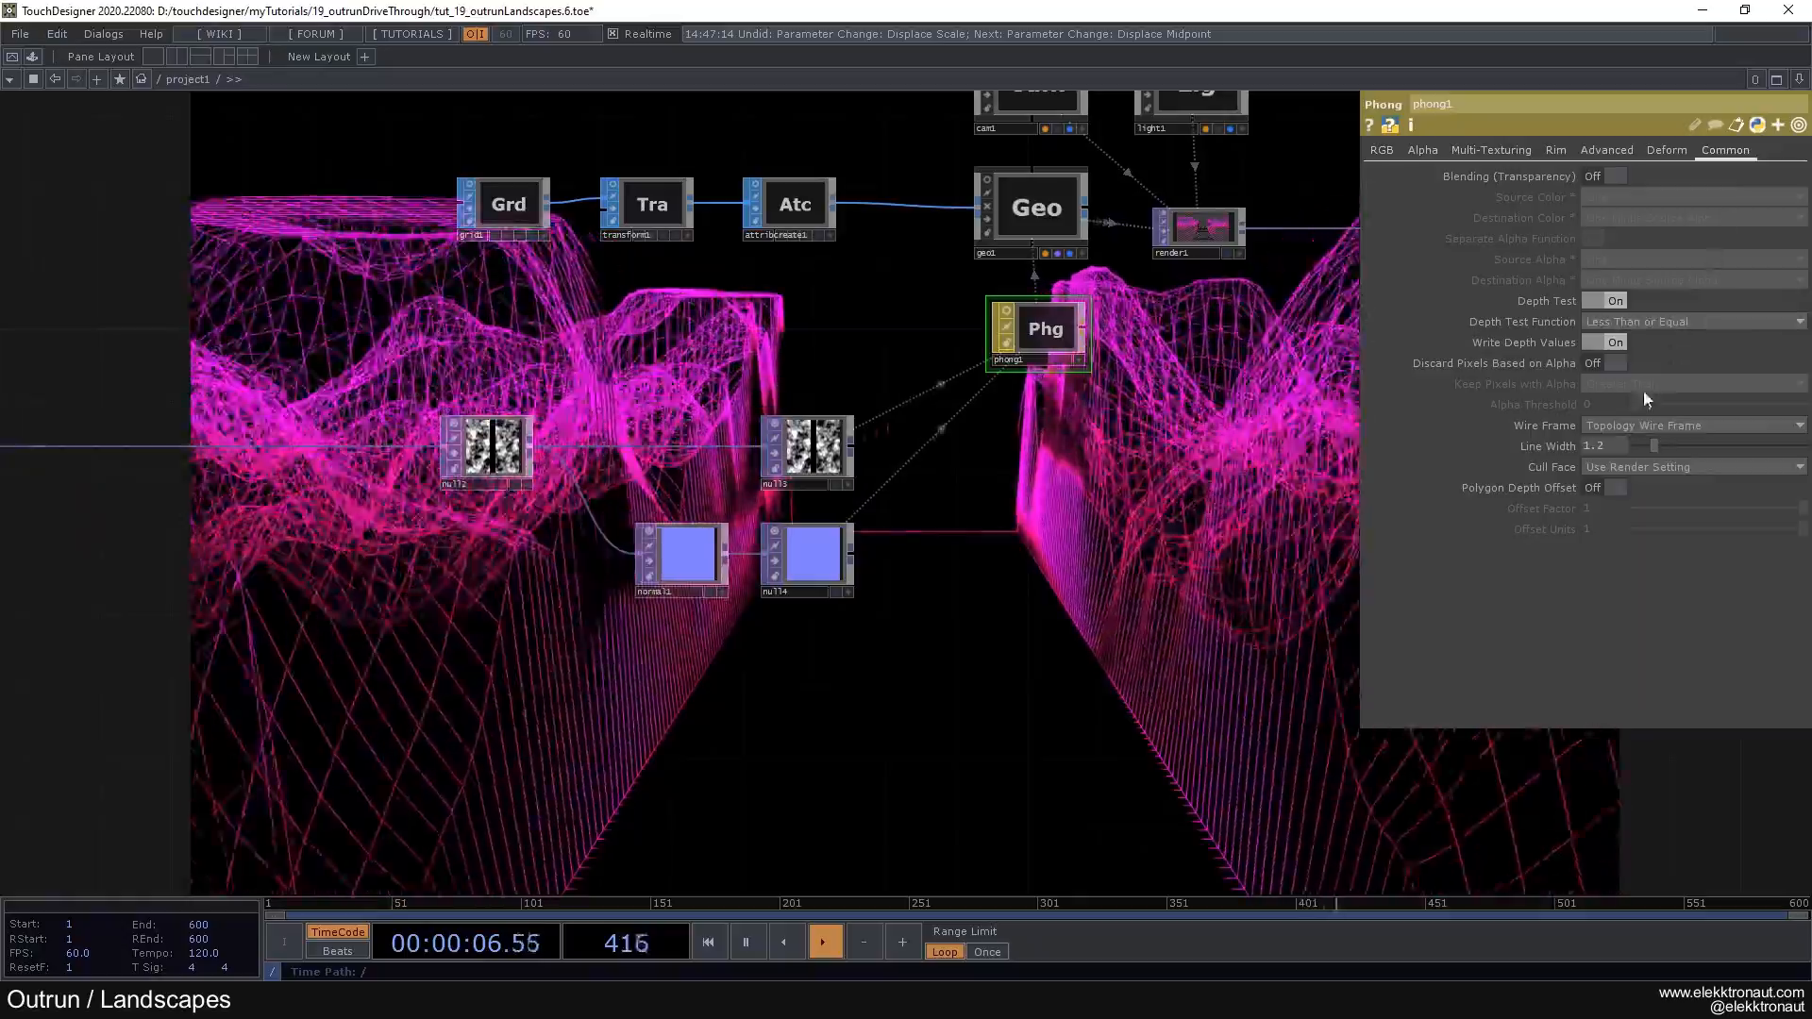
pyautogui.moveTo(1074, 488); pyautogui.dragTo(1272, 507)
# Step: Narrow rectangle1's horizontal Size to 0.05 and set all three Fill Color channels to 0.2
pyautogui.moveTo(1260, 383); pyautogui.dragTo(1804, 406)
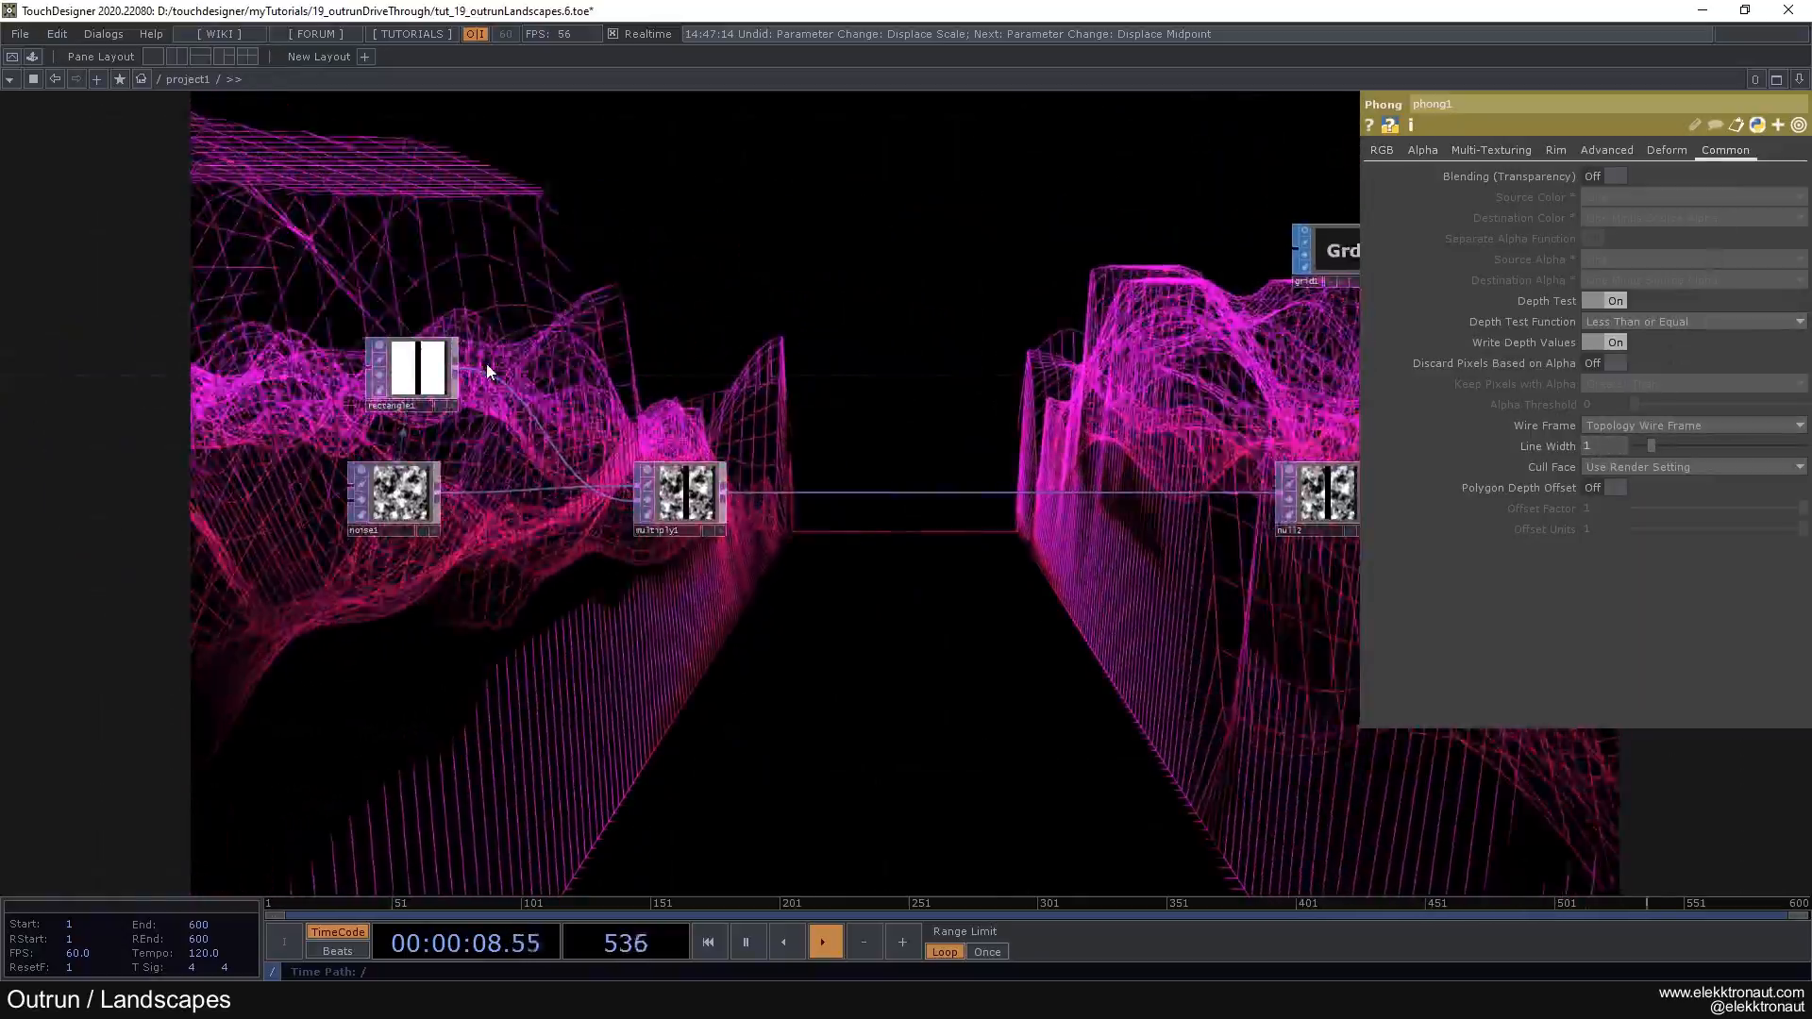
pyautogui.scroll(3, 485, 367)
pyautogui.moveTo(427, 372); pyautogui.dragTo(380, 321)
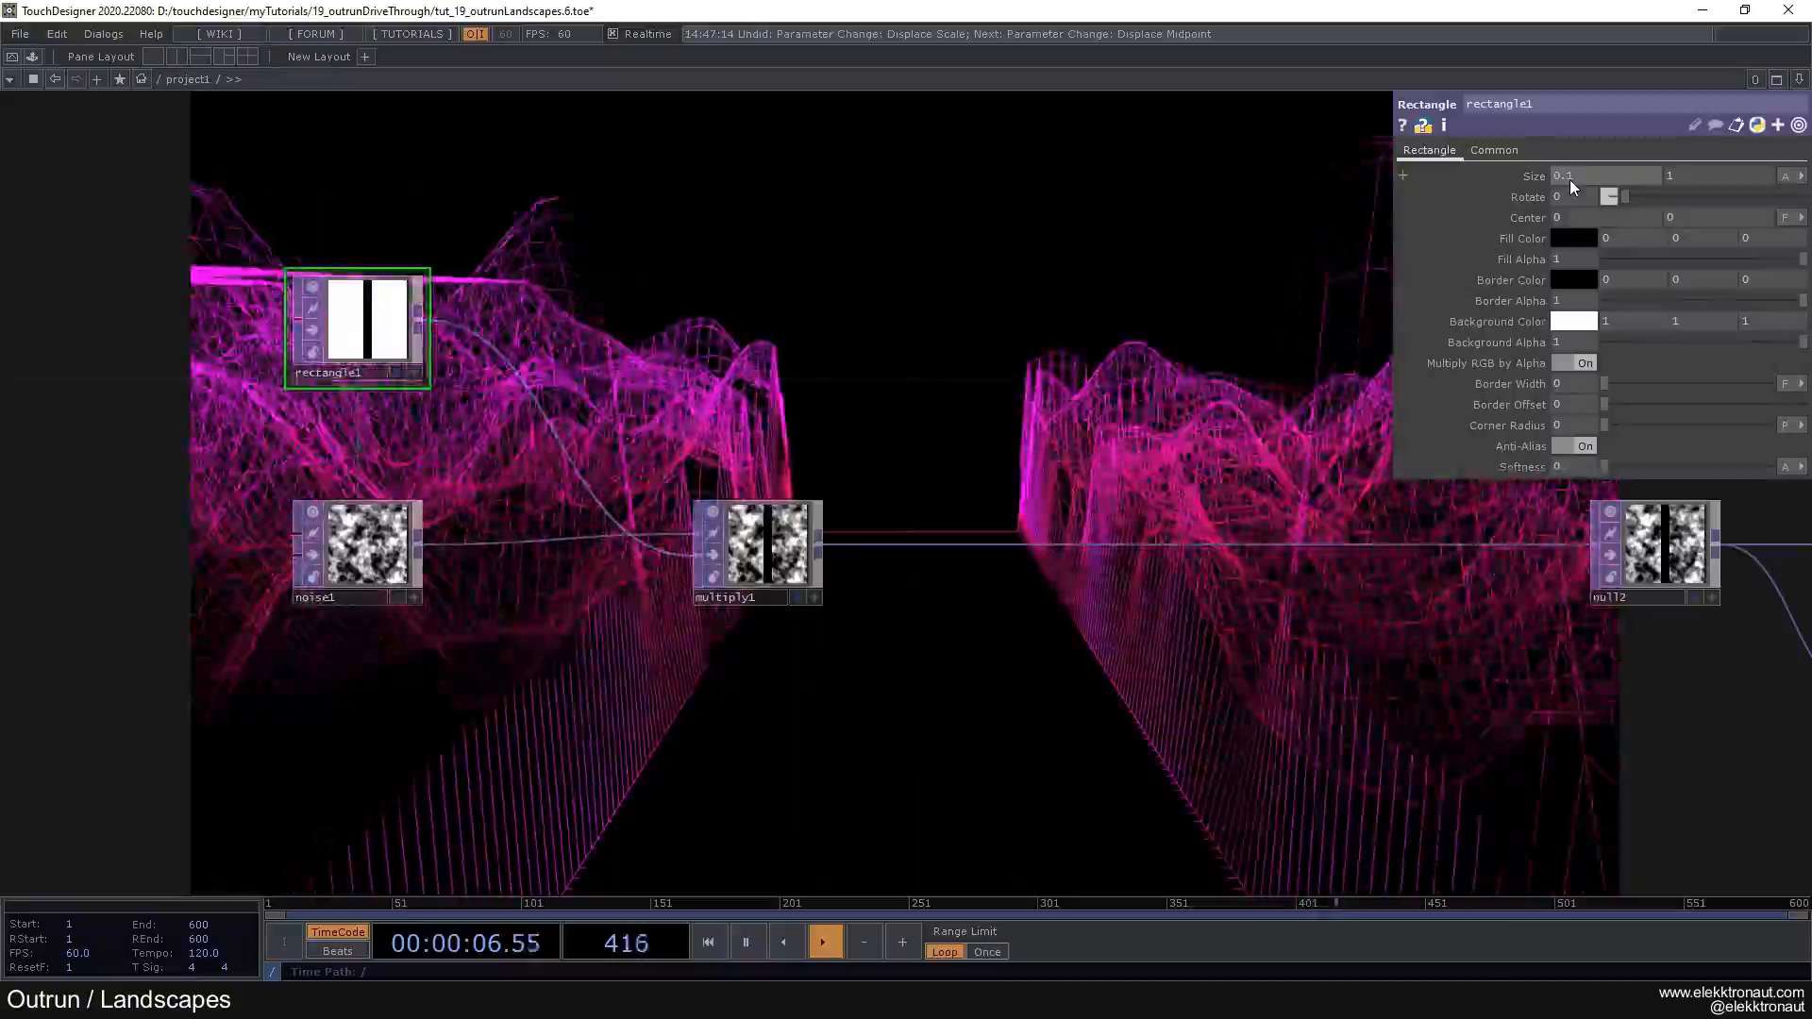
pyautogui.moveTo(1588, 187); pyautogui.dragTo(1593, 208, button='middle')
pyautogui.moveTo(1579, 142); pyautogui.dragTo(1579, 141, button='middle')
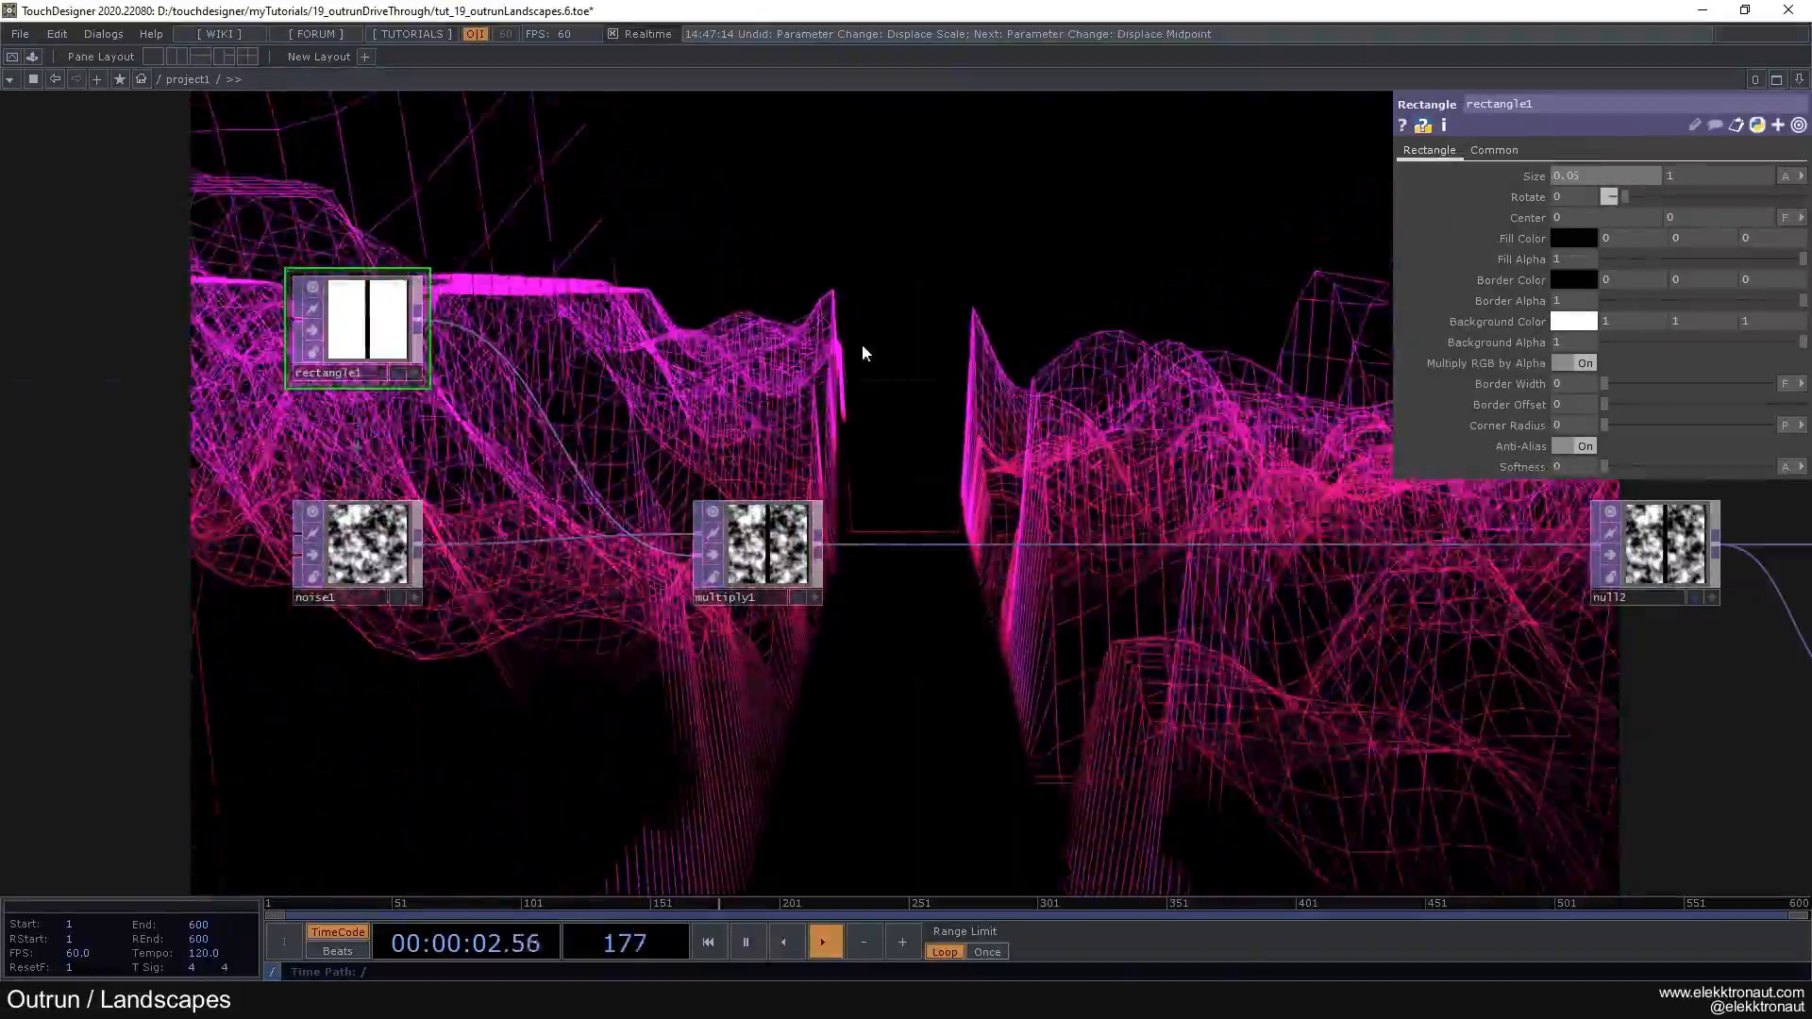
pyautogui.click(1588, 240)
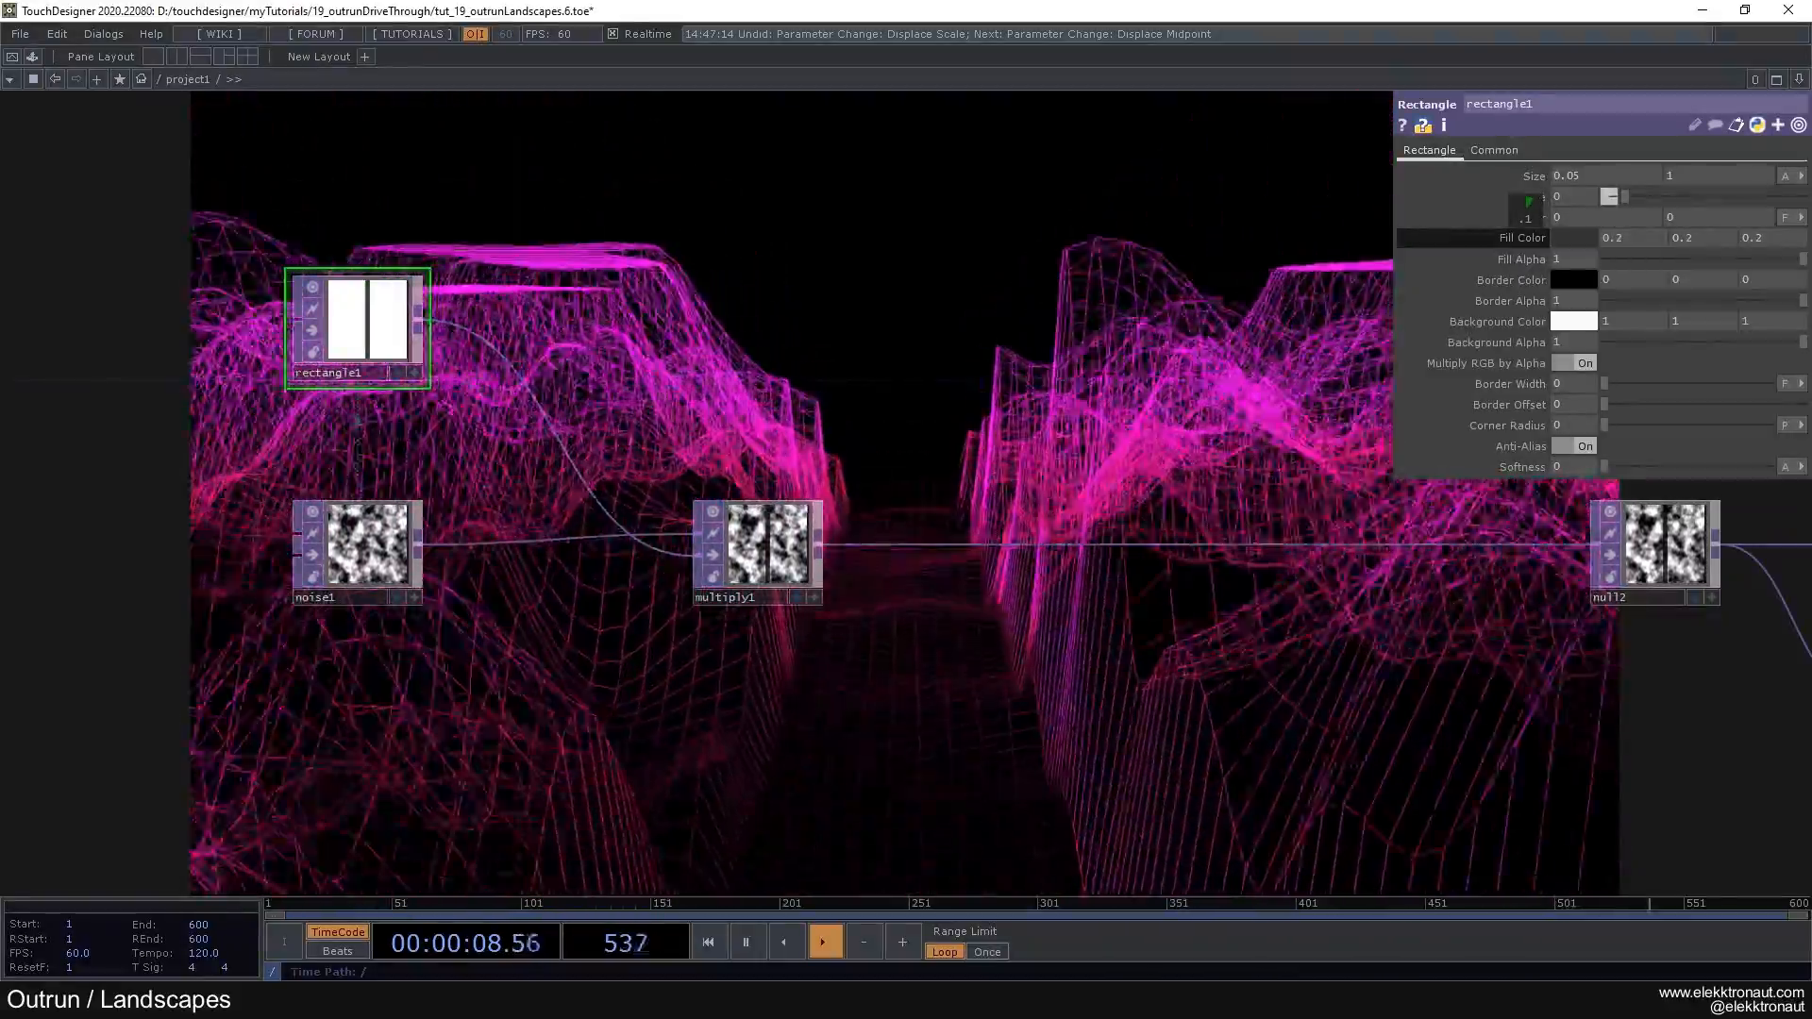
# Step: Insert a Blur TOP into the connection between rectangle1 and multiply1
pyautogui.moveTo(908, 296); pyautogui.dragTo(879, 254)
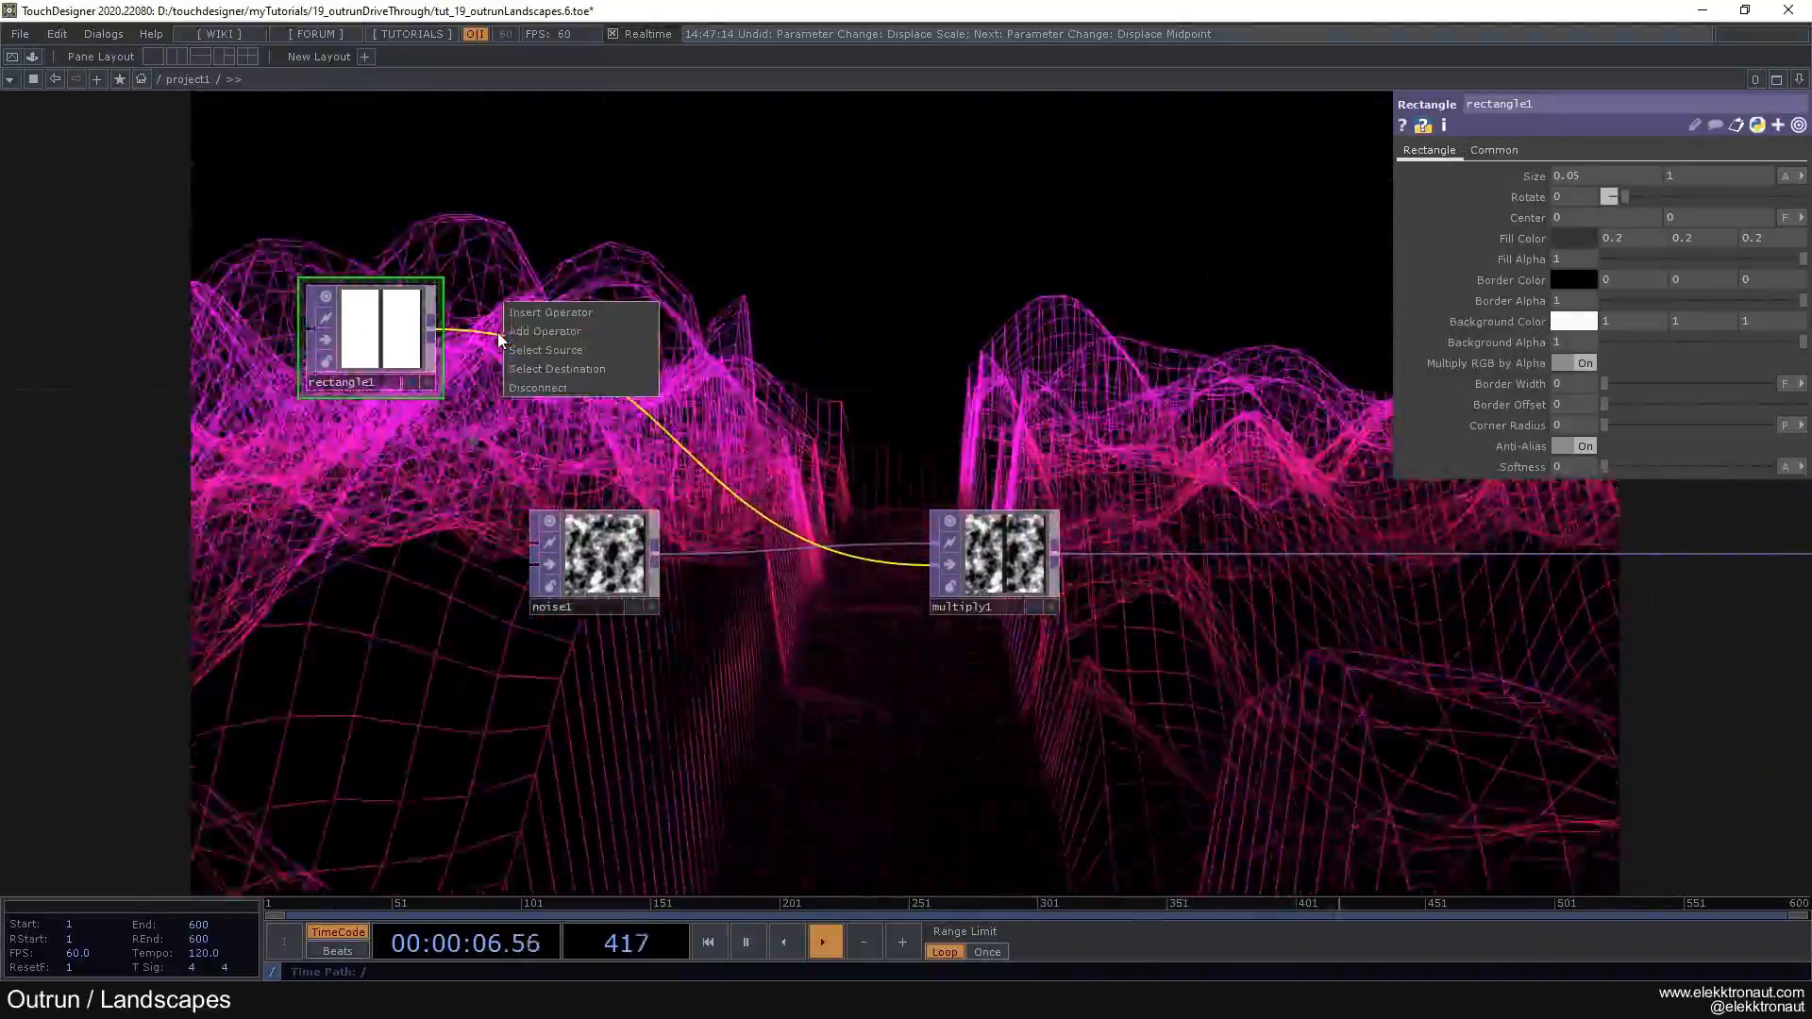
pyautogui.press('Tab')
pyautogui.write('b')
pyautogui.click(232, 183)
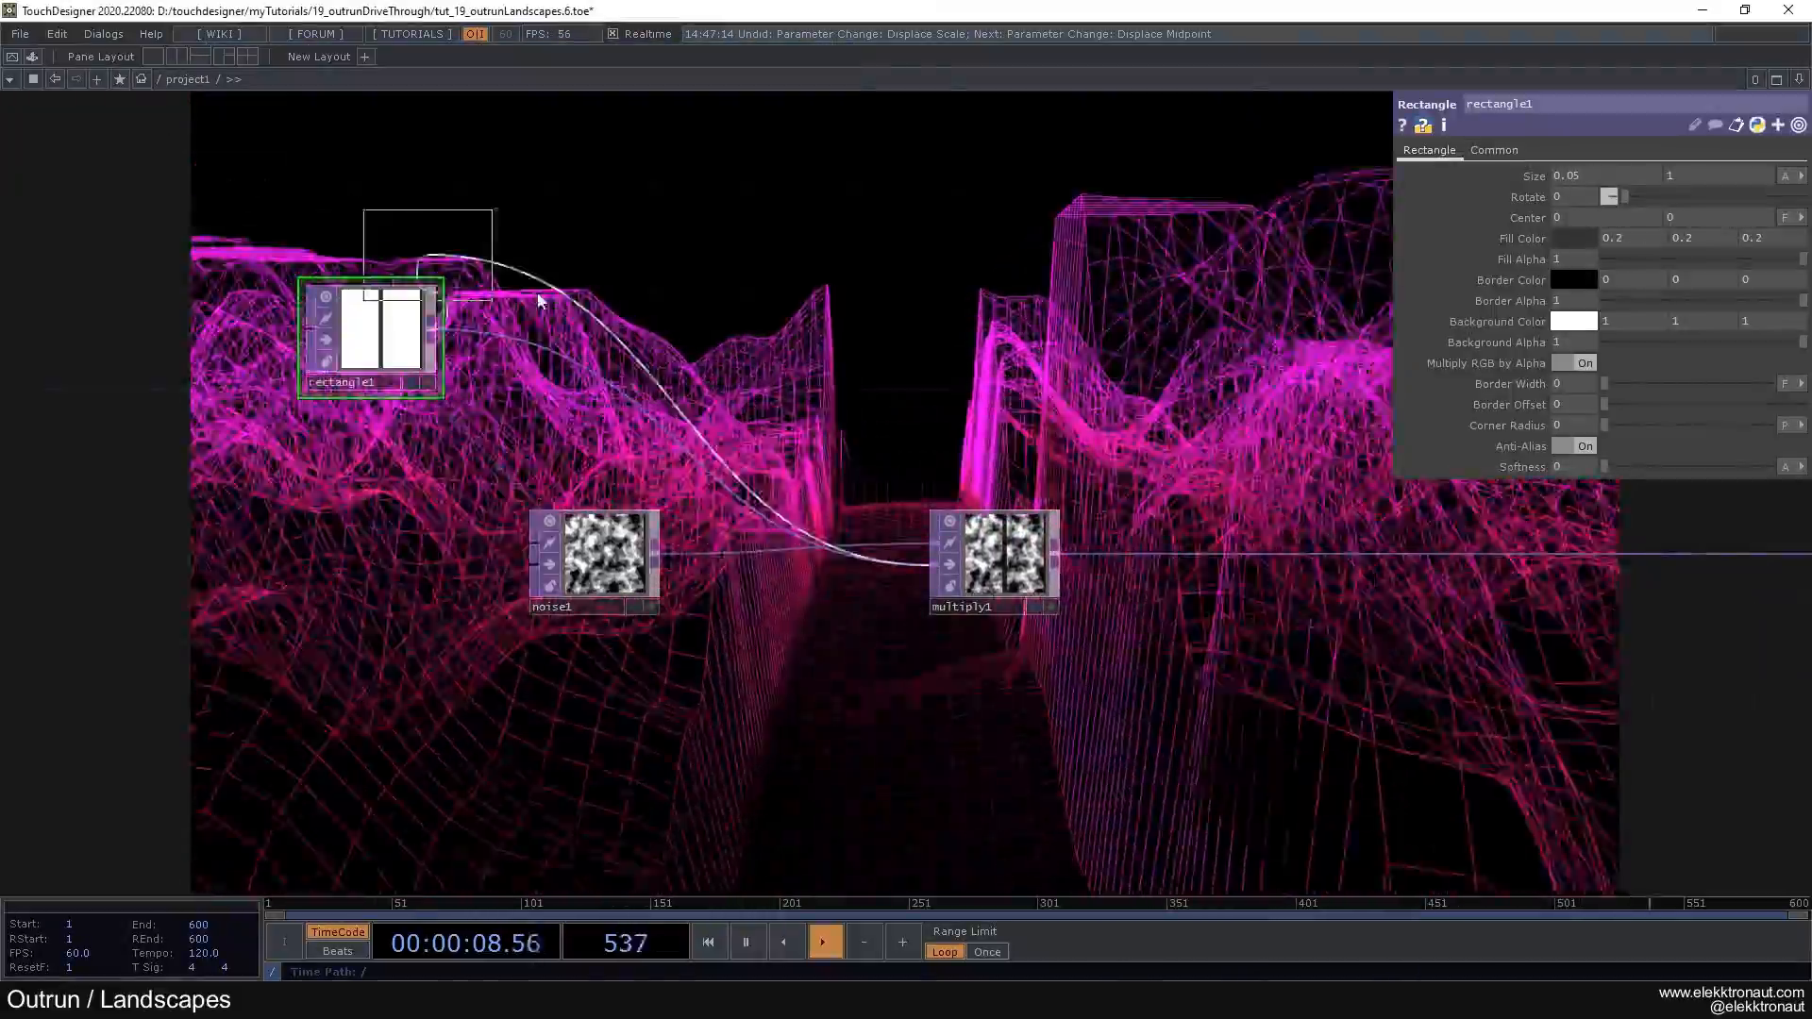
pyautogui.click(594, 342)
pyautogui.press('h')
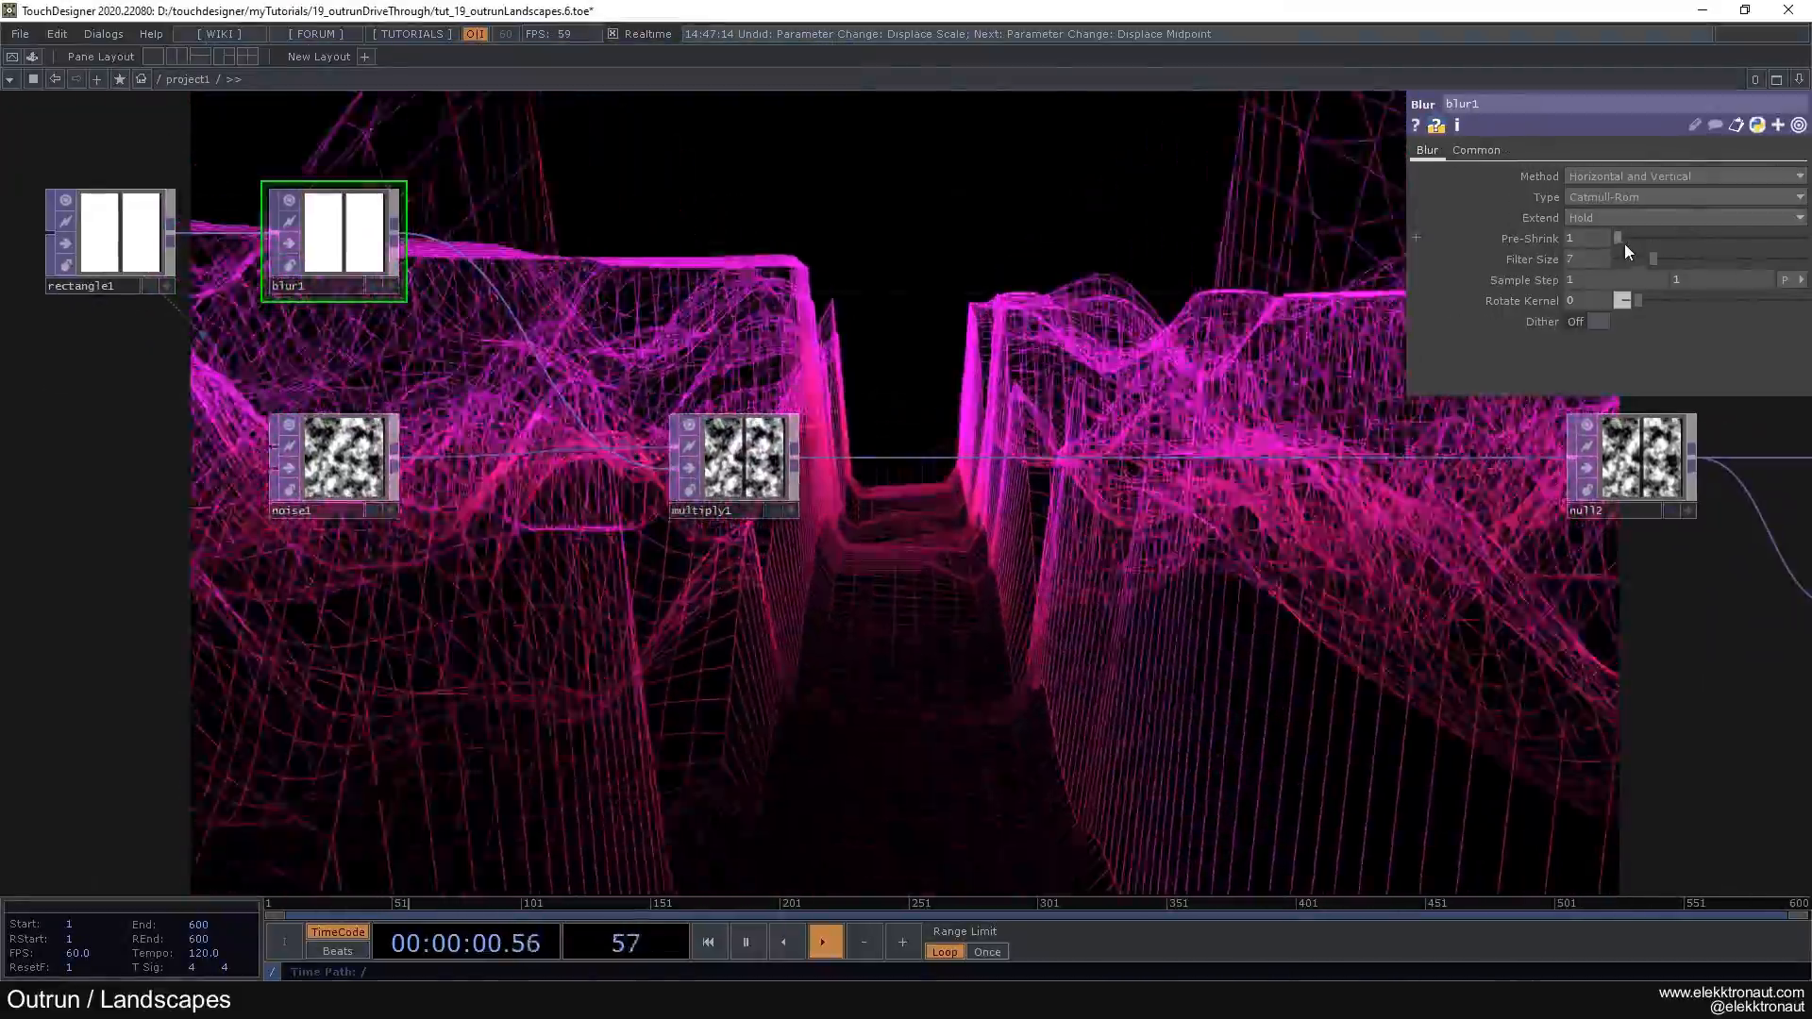
# Step: Soften the valley edges by setting blur1's Pre-Shrink to 4 and Filter Size to 19
pyautogui.moveTo(1797, 274); pyautogui.dragTo(1695, 253)
pyautogui.moveTo(978, 617); pyautogui.dragTo(878, 493)
pyautogui.moveTo(1687, 248); pyautogui.dragTo(1783, 273)
pyautogui.moveTo(1566, 242)
pyautogui.mouseDown()
pyautogui.moveTo(1697, 249)
pyautogui.moveTo(1580, 258)
pyautogui.mouseUp()
pyautogui.moveTo(1722, 274)
pyautogui.mouseDown()
pyautogui.moveTo(1690, 279)
pyautogui.moveTo(1672, 241)
pyautogui.moveTo(1703, 250)
pyautogui.mouseUp()
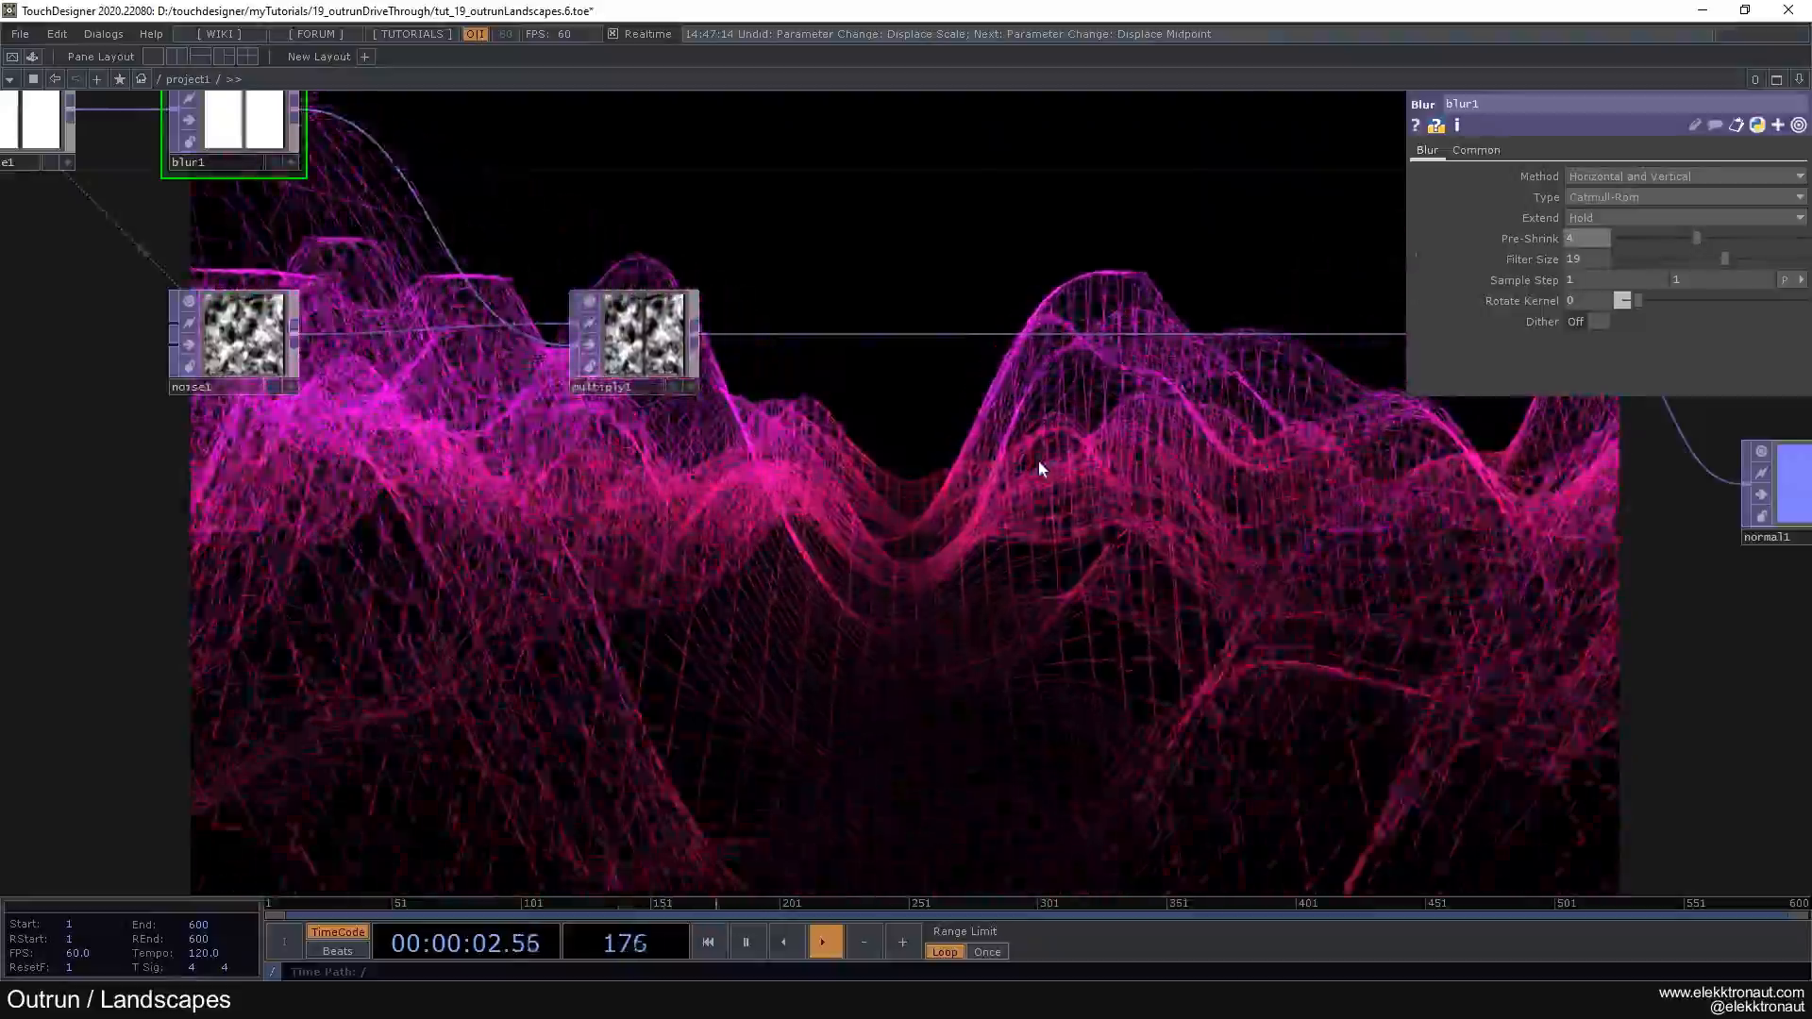
# Step: Widen the valley by setting rectangle1's horizontal Size to 0.1
pyautogui.scroll(-3, 982, 453)
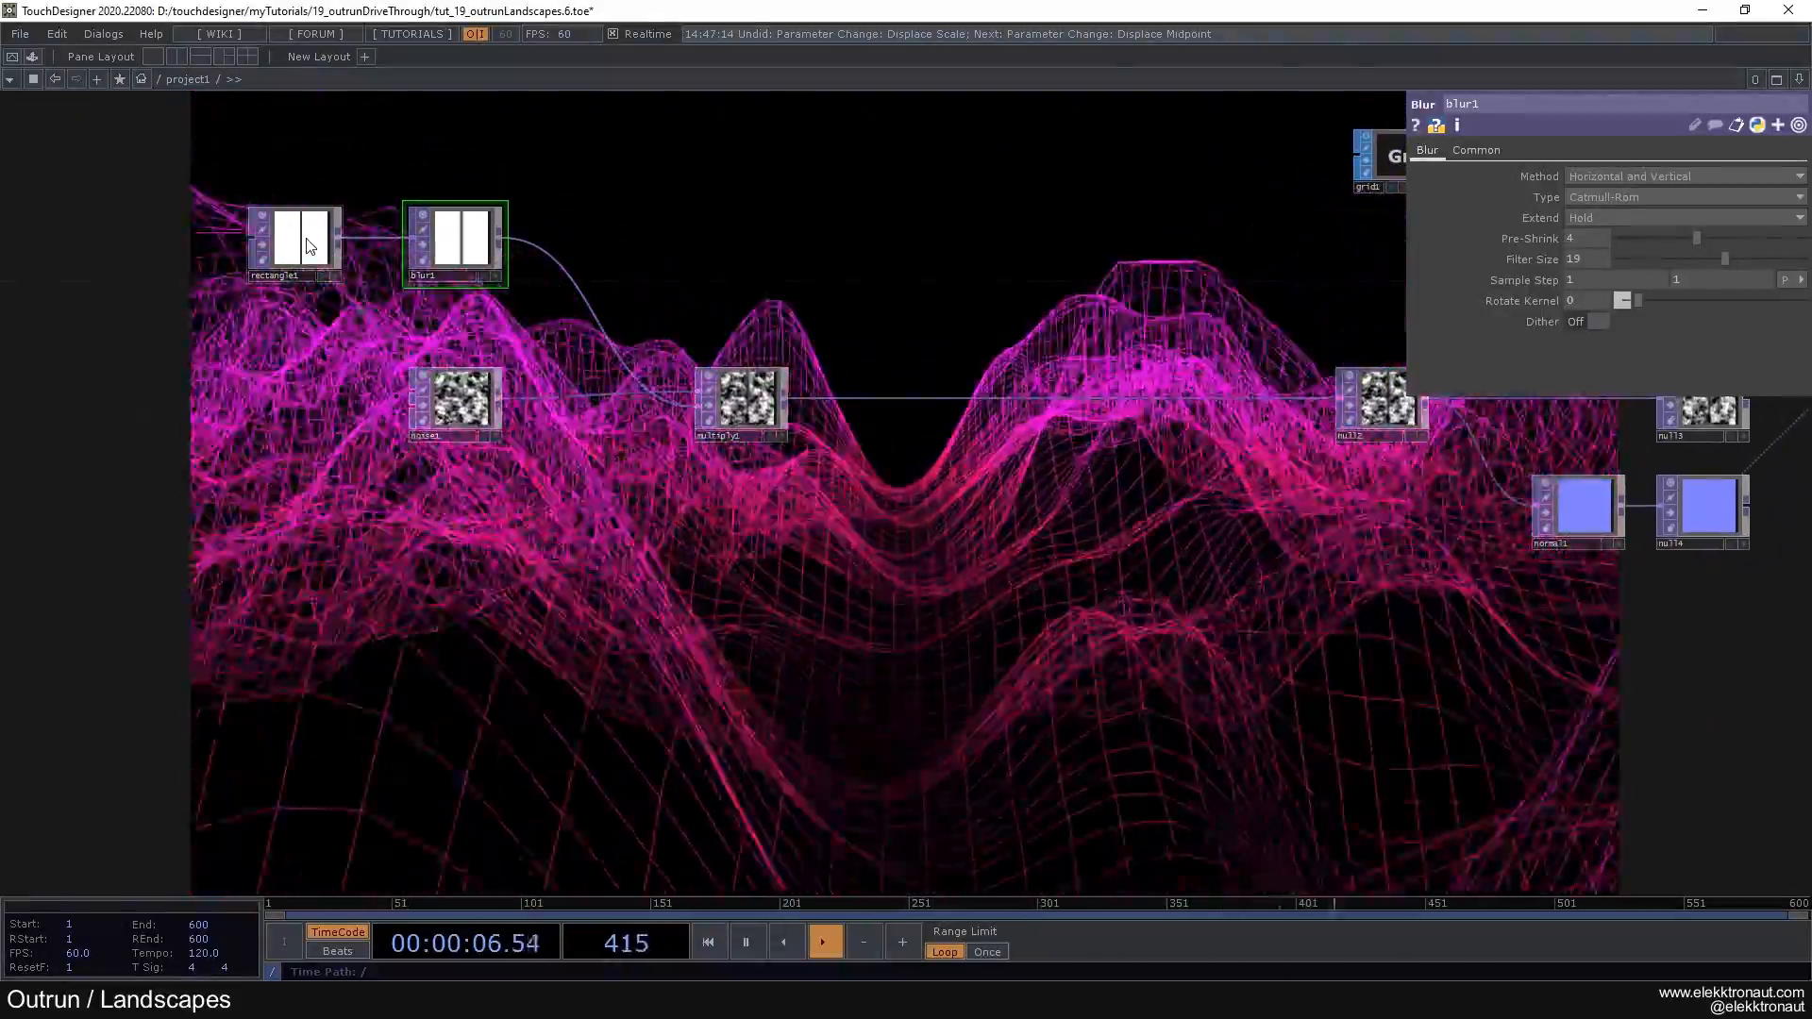
pyautogui.click(307, 248)
pyautogui.click(1597, 177)
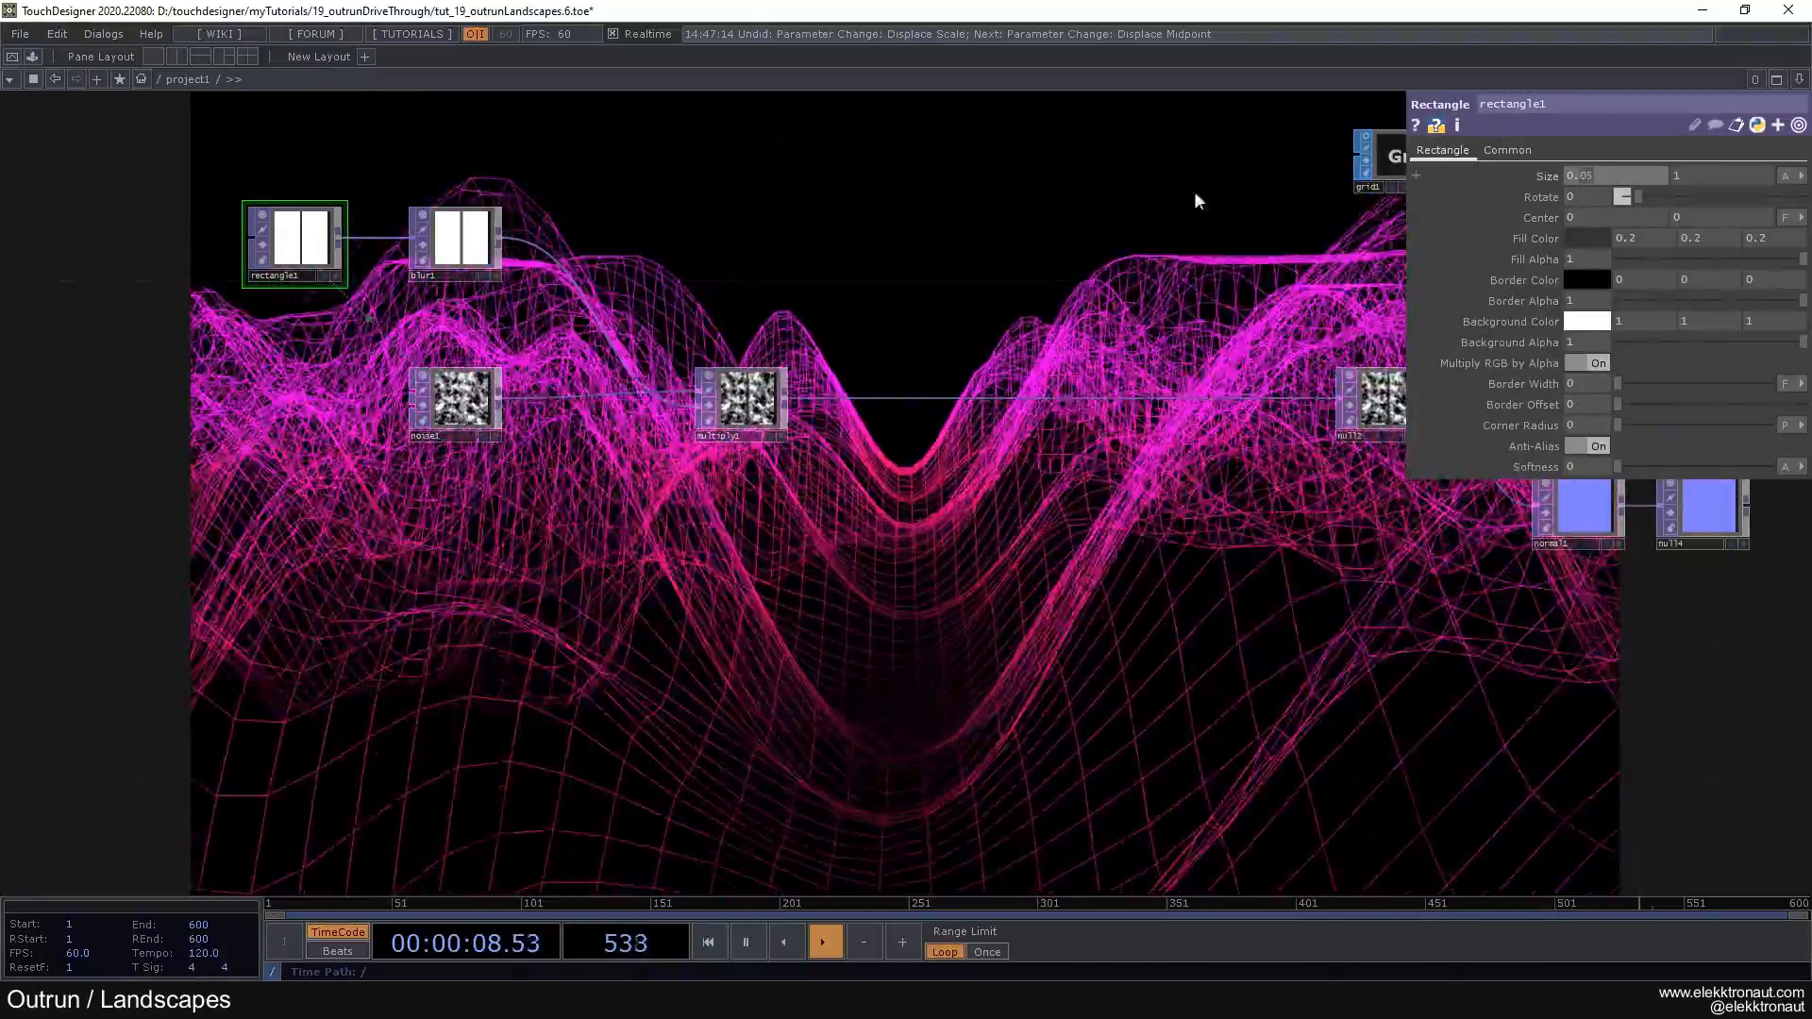
pyautogui.write('0.1')
pyautogui.press('Return')
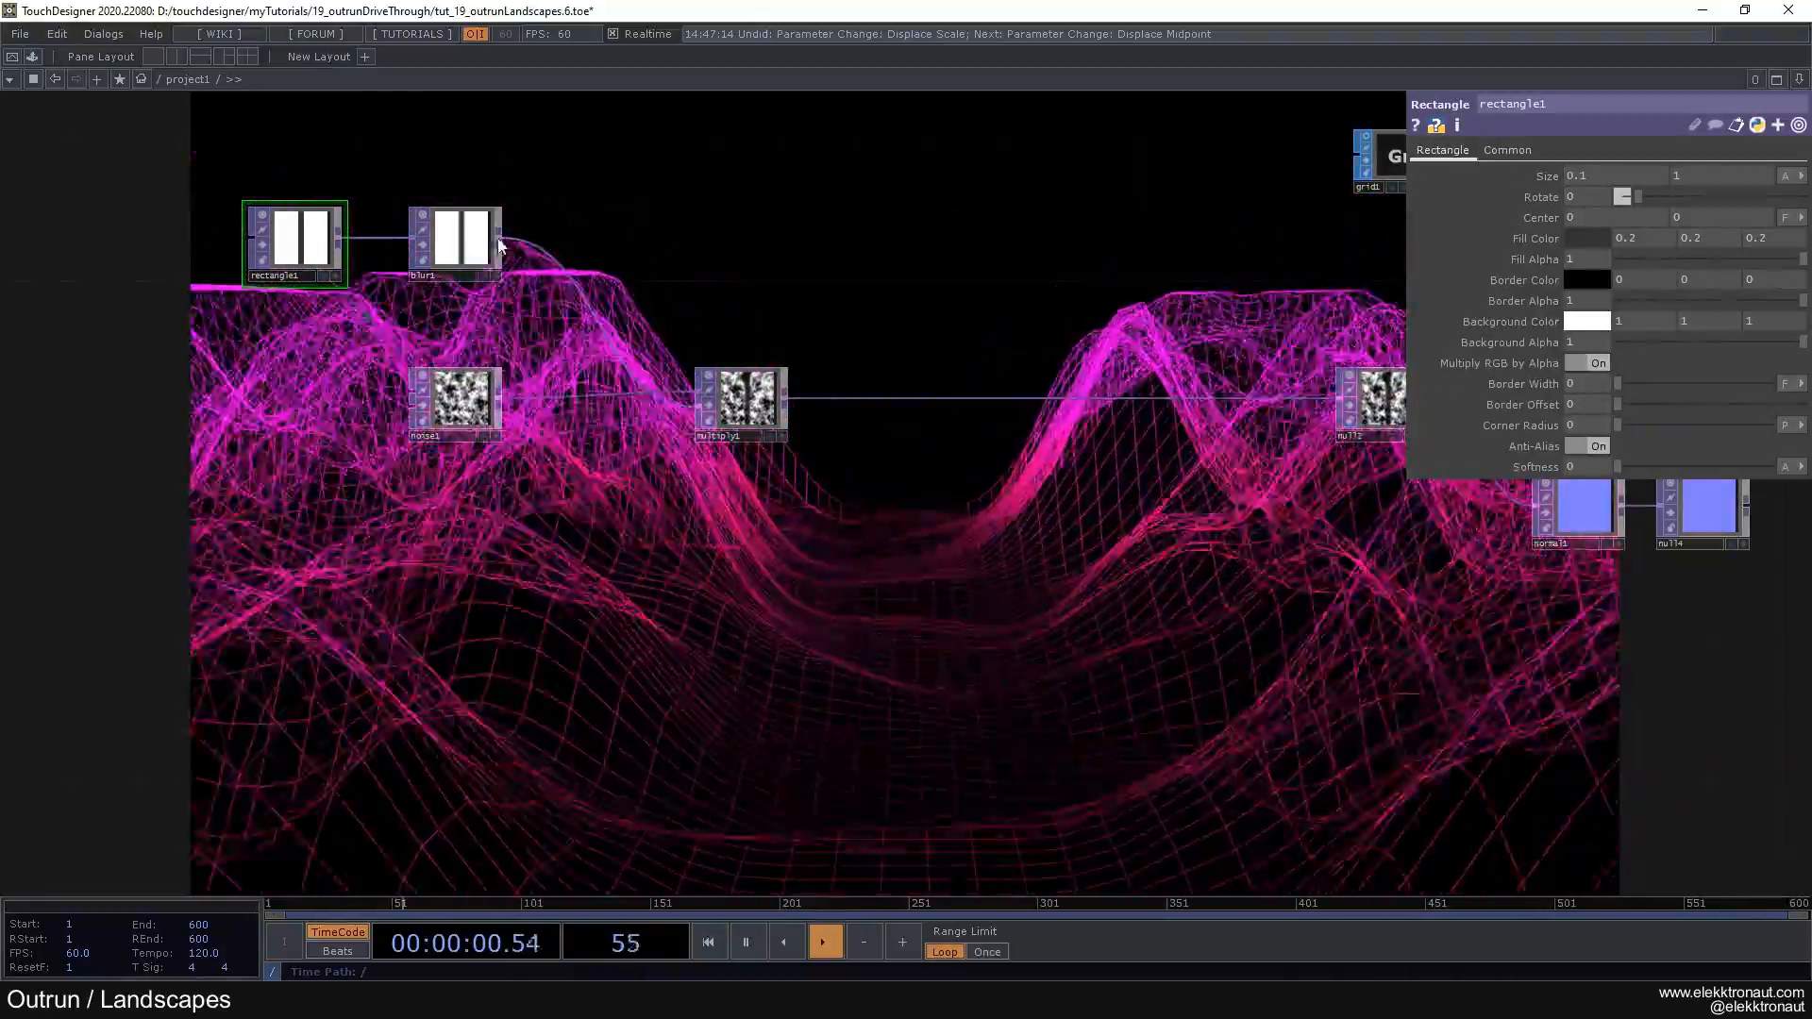
# Step: Refine blur1 by setting its Pre-Shrink to 3 and its Filter Size to 30
pyautogui.click(472, 243)
pyautogui.moveTo(1647, 244); pyautogui.dragTo(1792, 264)
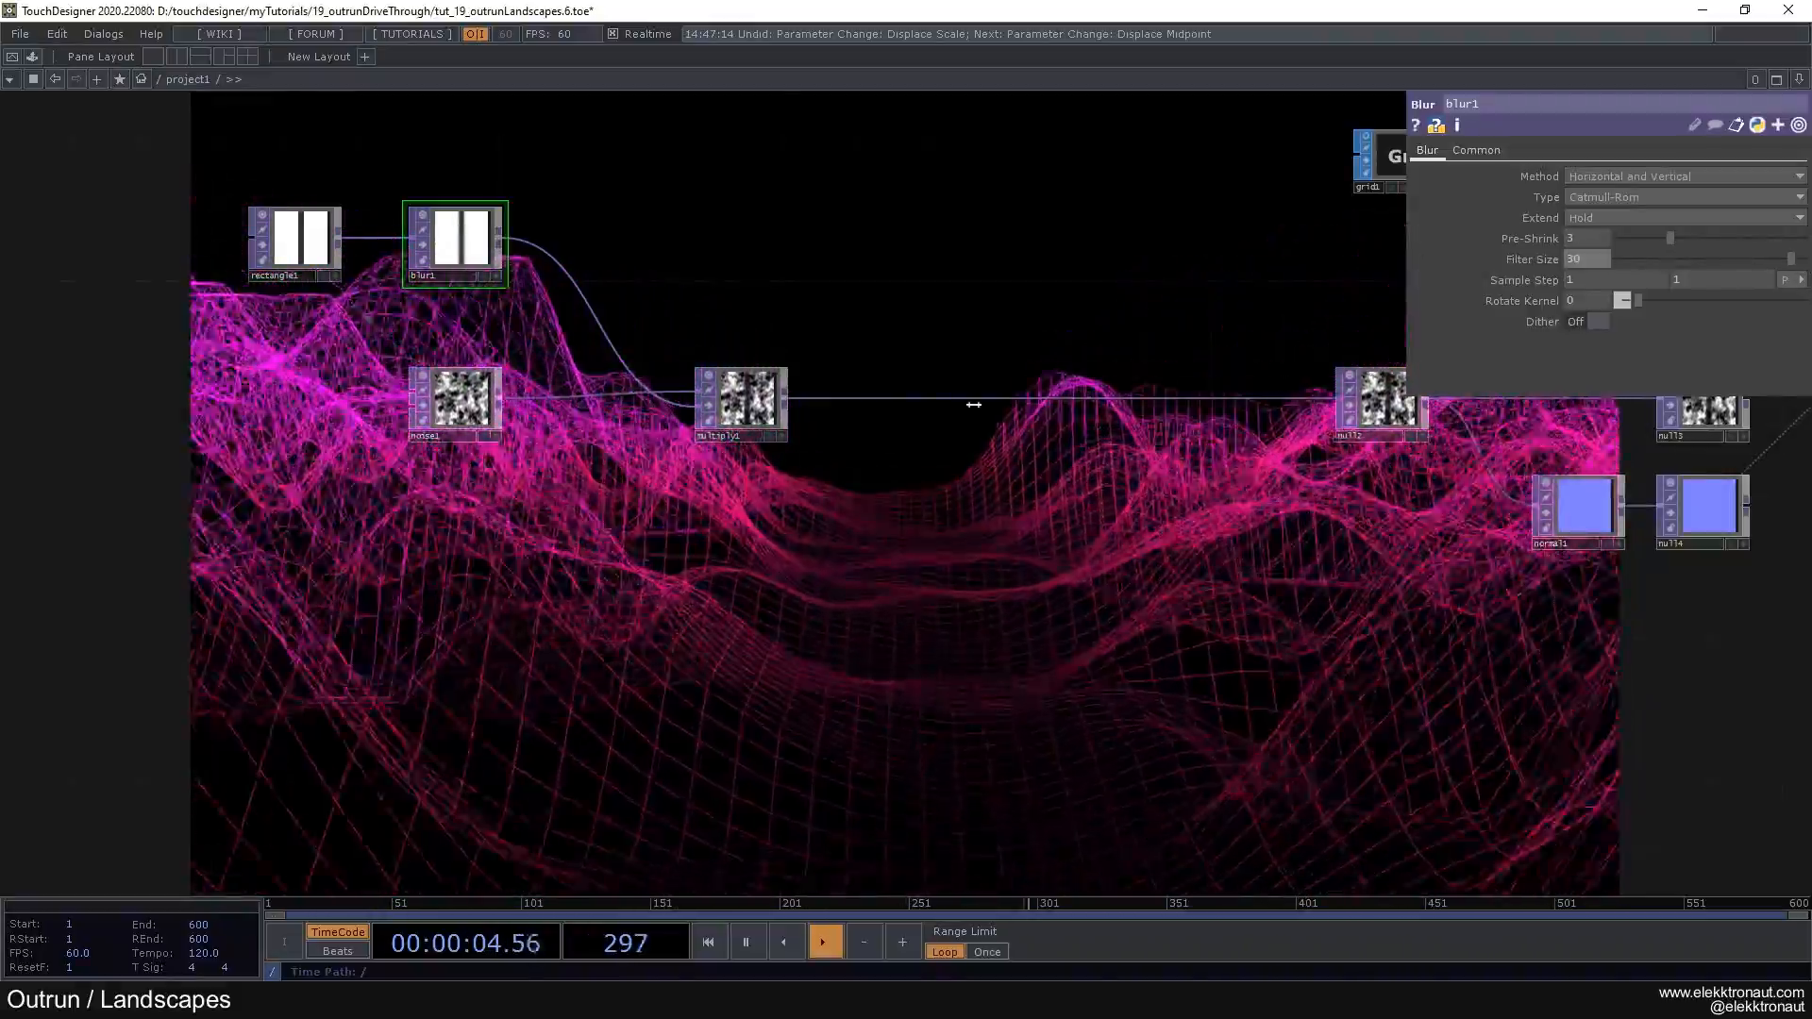
pyautogui.moveTo(761, 533); pyautogui.dragTo(592, 483)
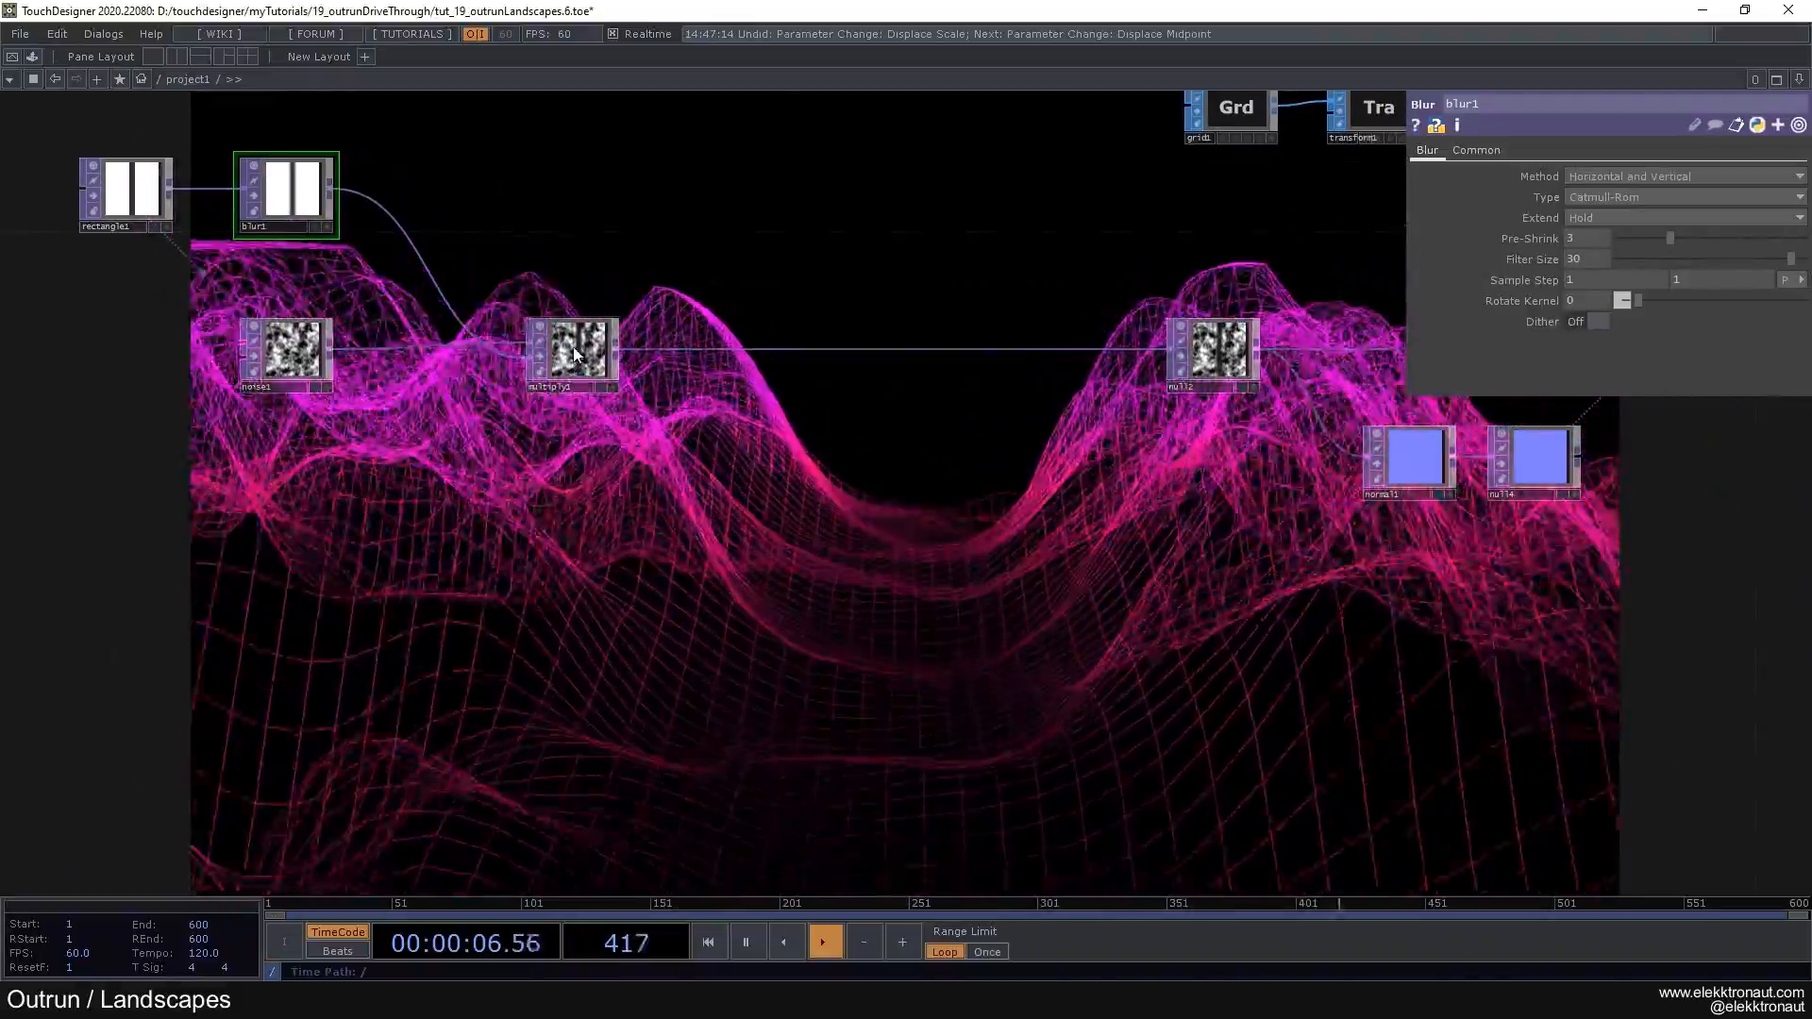
pyautogui.moveTo(766, 448); pyautogui.dragTo(308, 376)
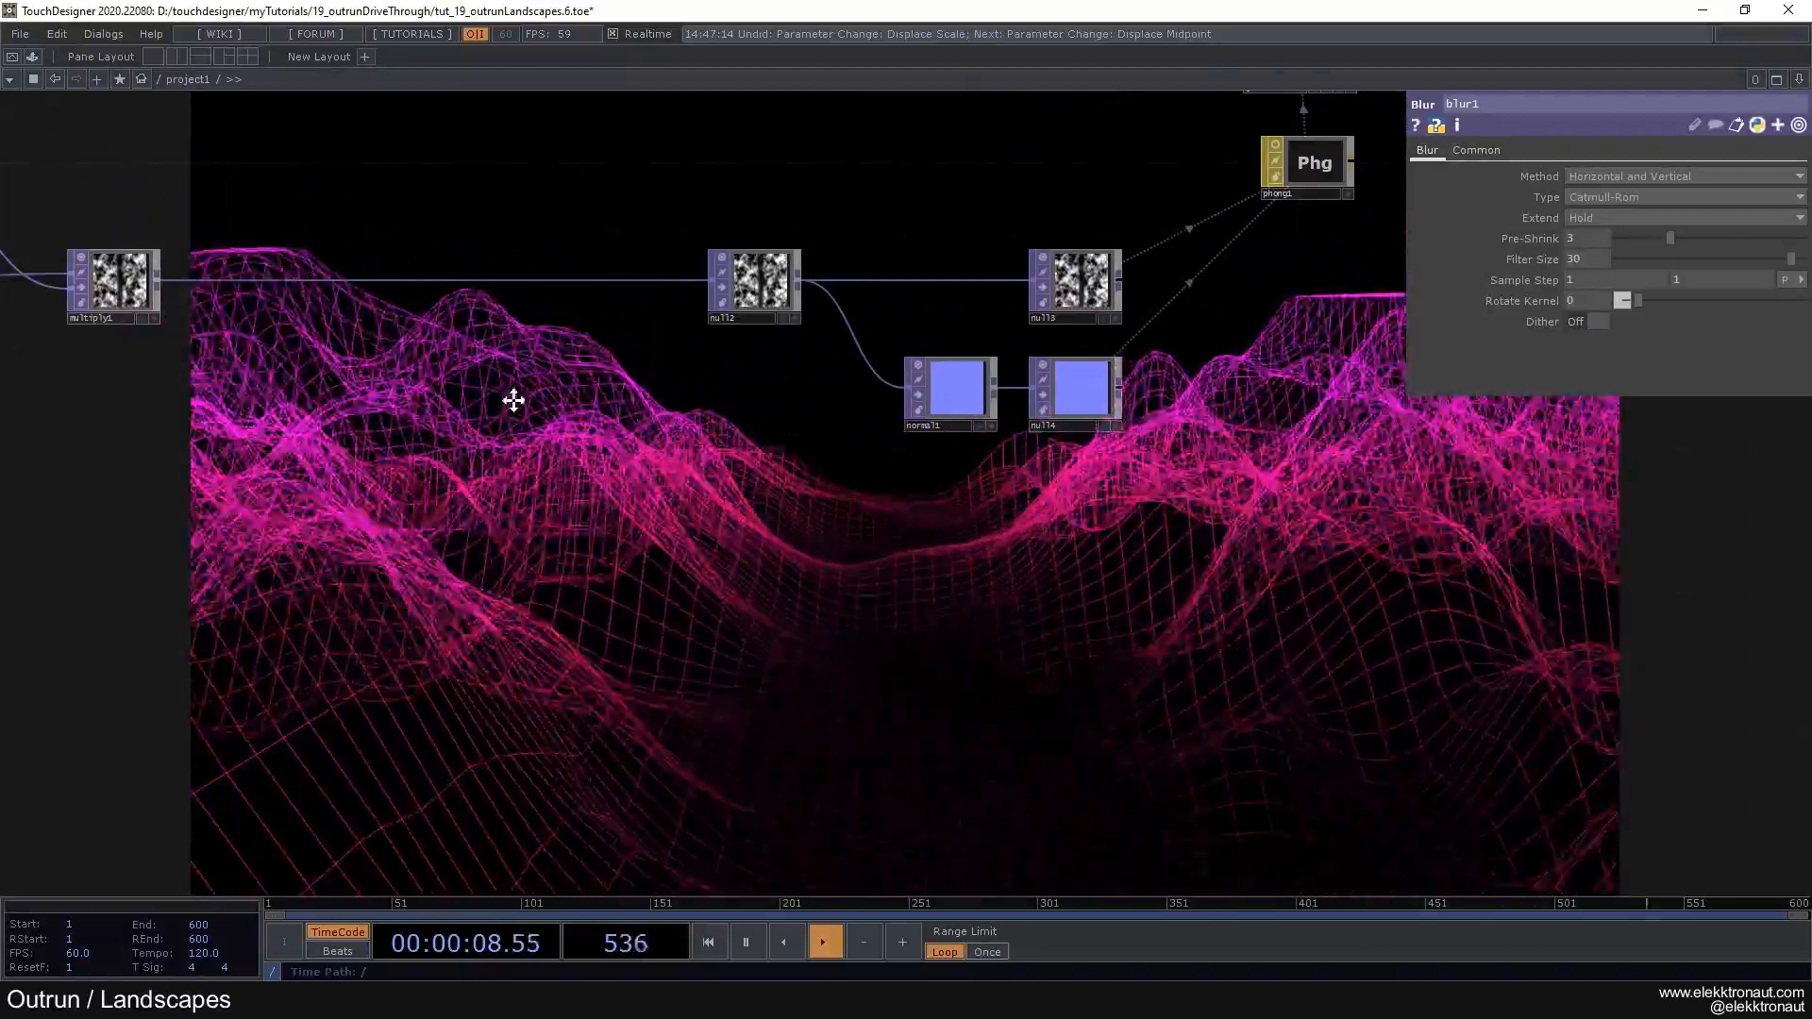
# Step: Widen the view of the cam1 camera by setting its FOV Angle to 120
pyautogui.scroll(-1, 494, 399)
pyautogui.moveTo(497, 400); pyautogui.dragTo(547, 380)
pyautogui.scroll(-2, 547, 380)
pyautogui.moveTo(837, 488); pyautogui.dragTo(536, 639)
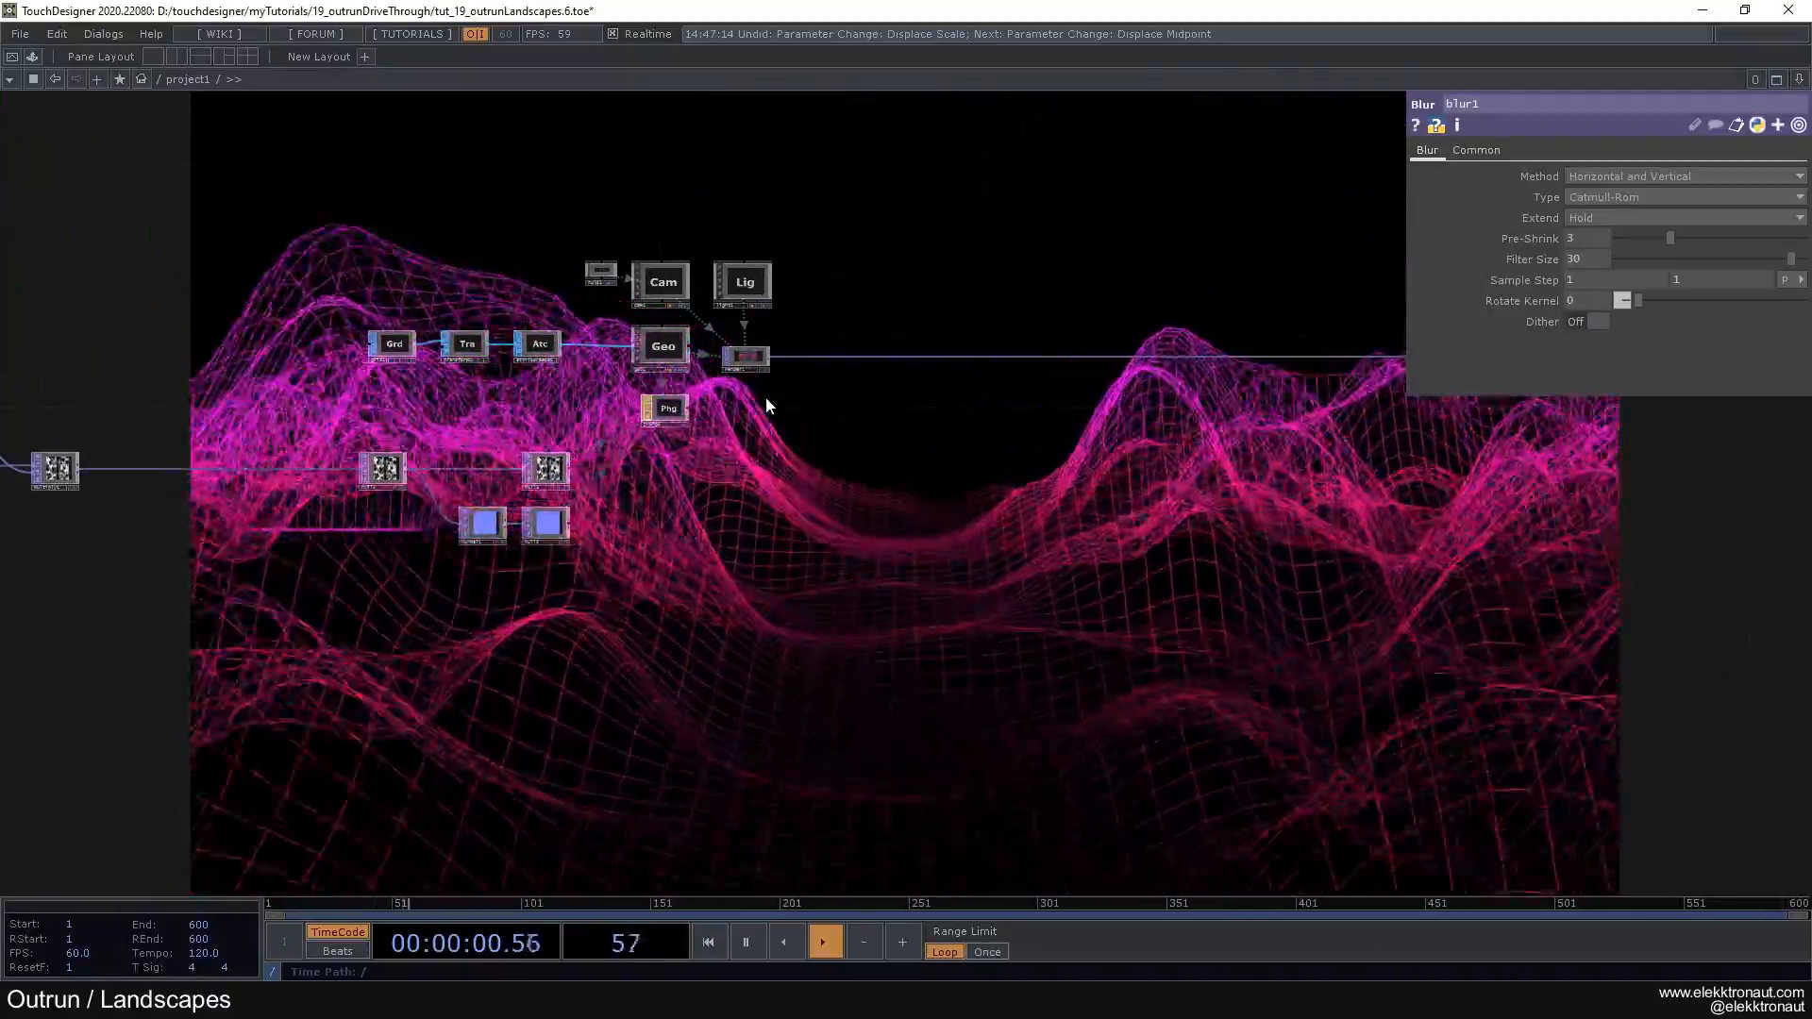
pyautogui.moveTo(284, 571); pyautogui.dragTo(479, 585)
pyautogui.moveTo(852, 507); pyautogui.dragTo(584, 529)
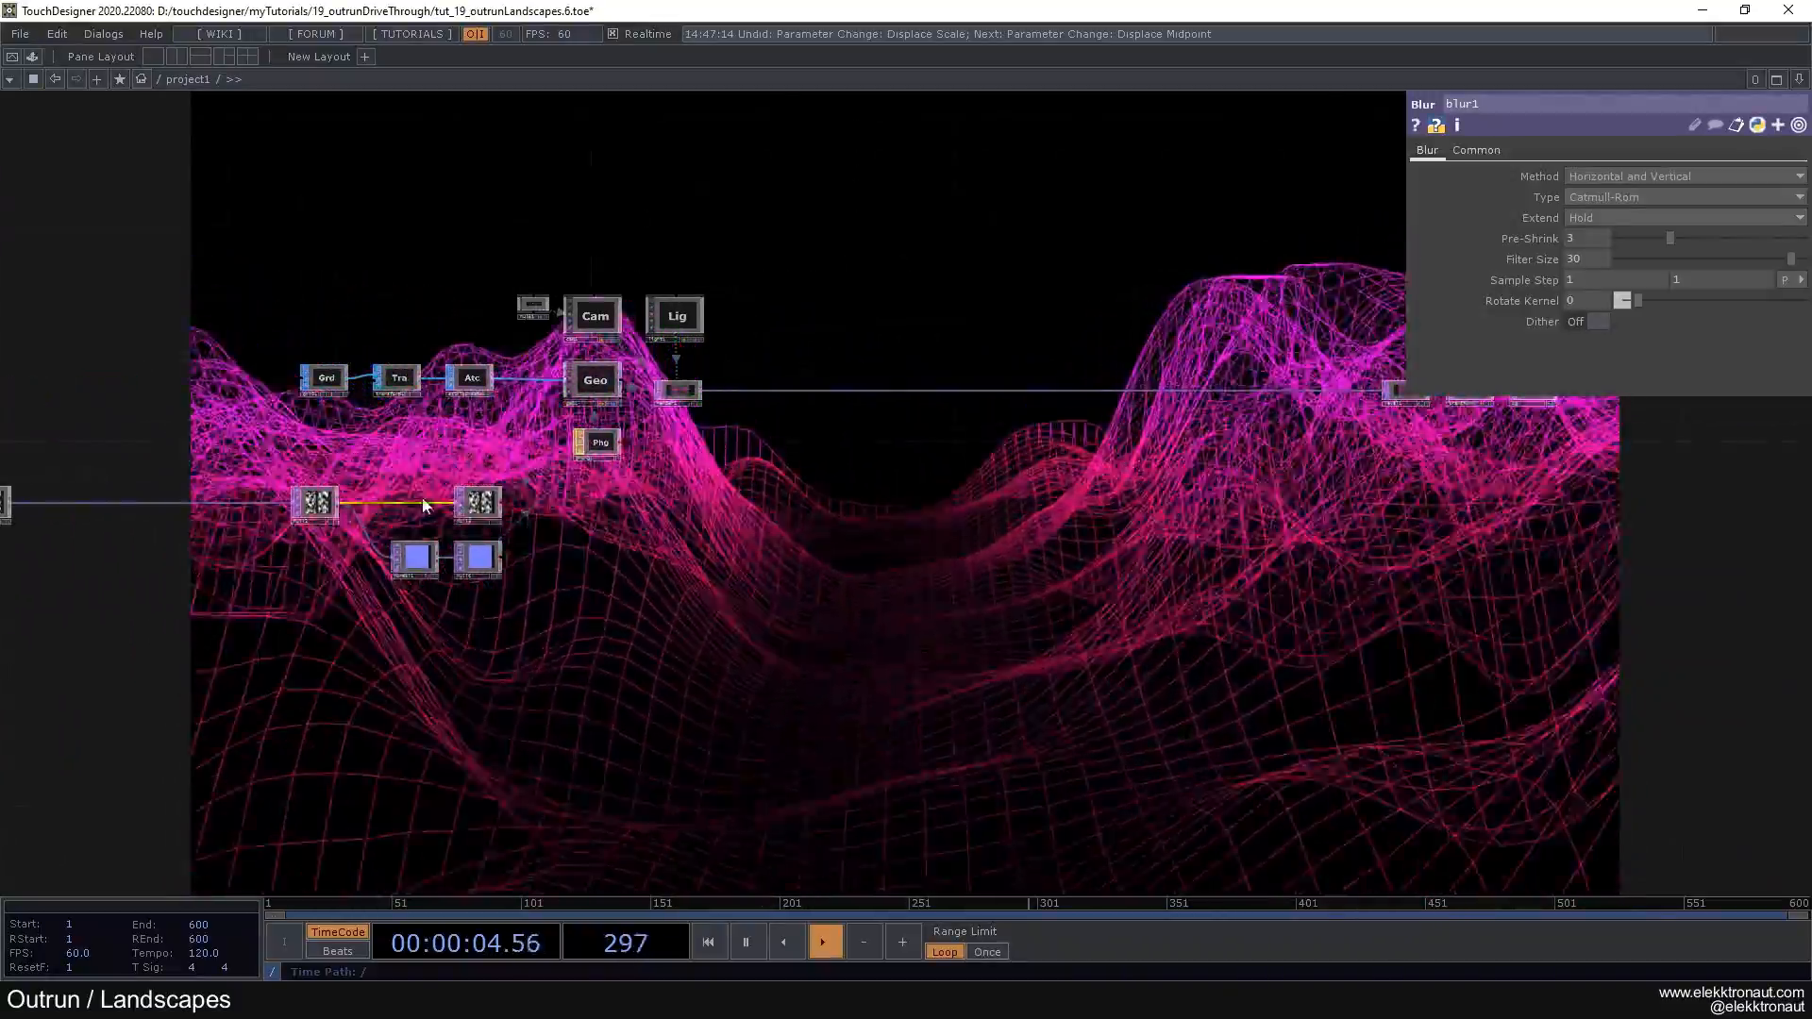
pyautogui.scroll(3, 539, 563)
pyautogui.moveTo(554, 602); pyautogui.dragTo(451, 716)
pyautogui.click(508, 342)
pyautogui.moveTo(603, 605); pyautogui.dragTo(536, 479)
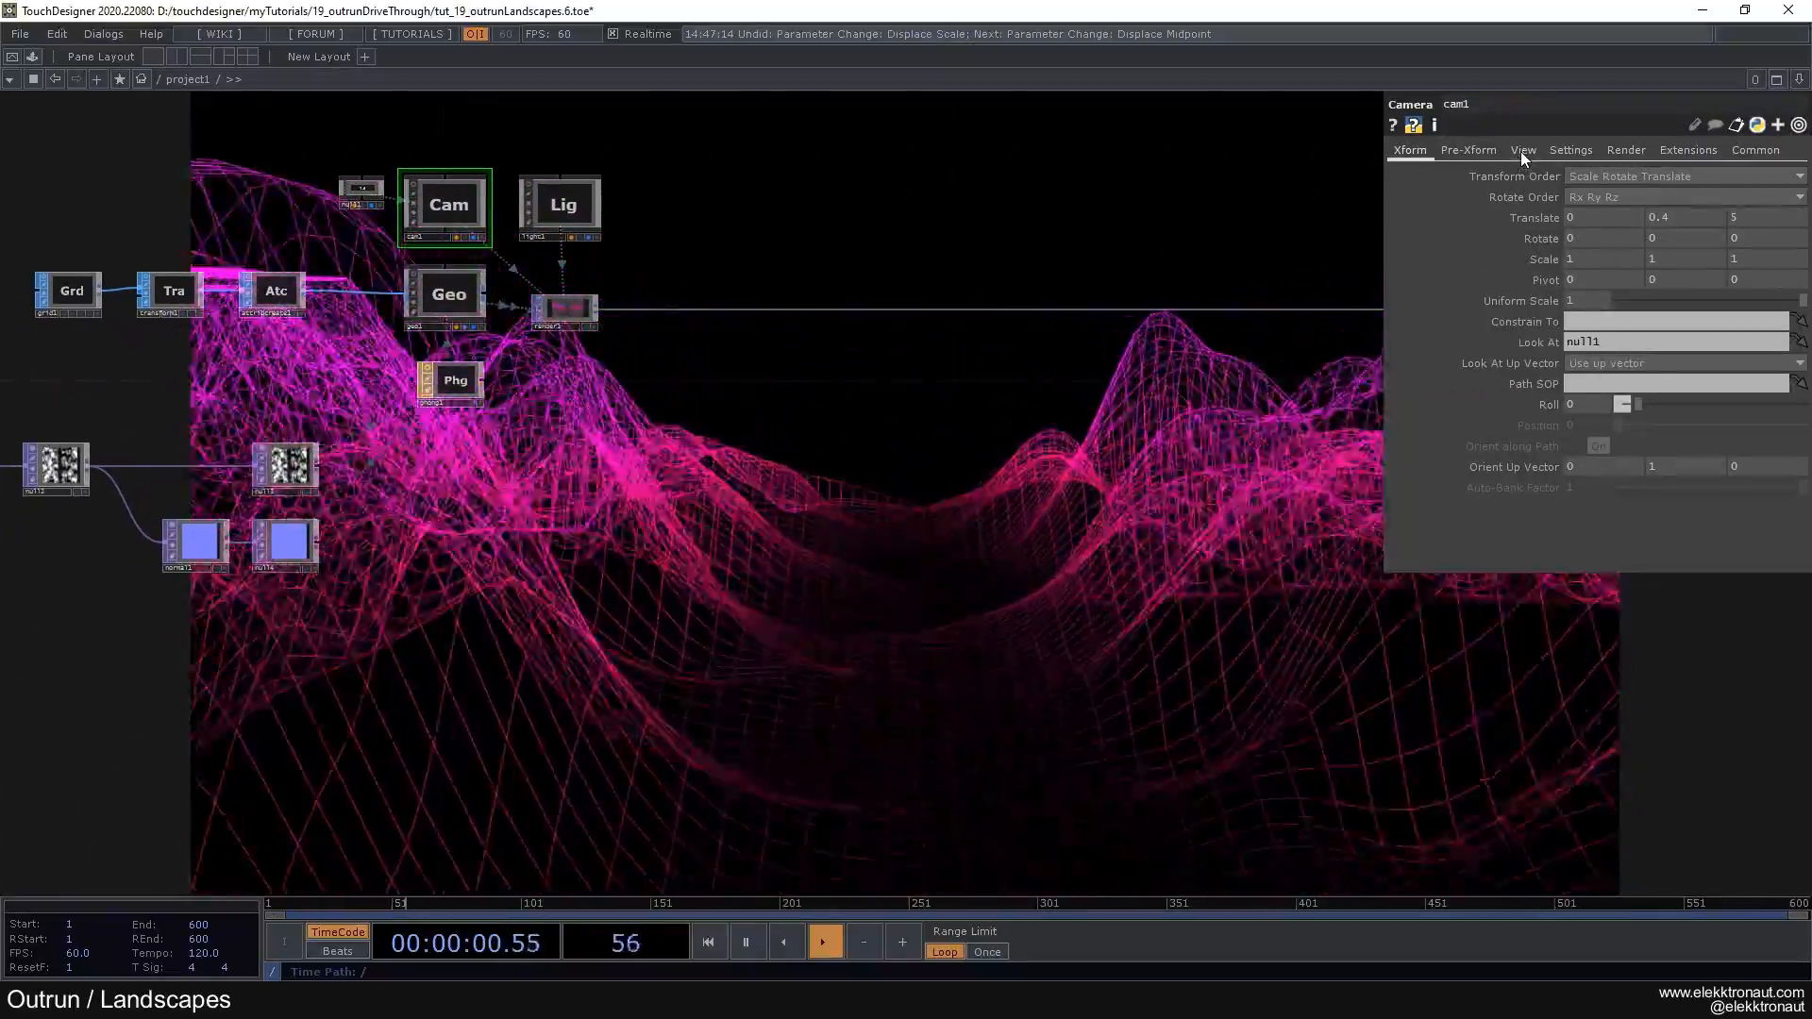
pyautogui.click(1521, 152)
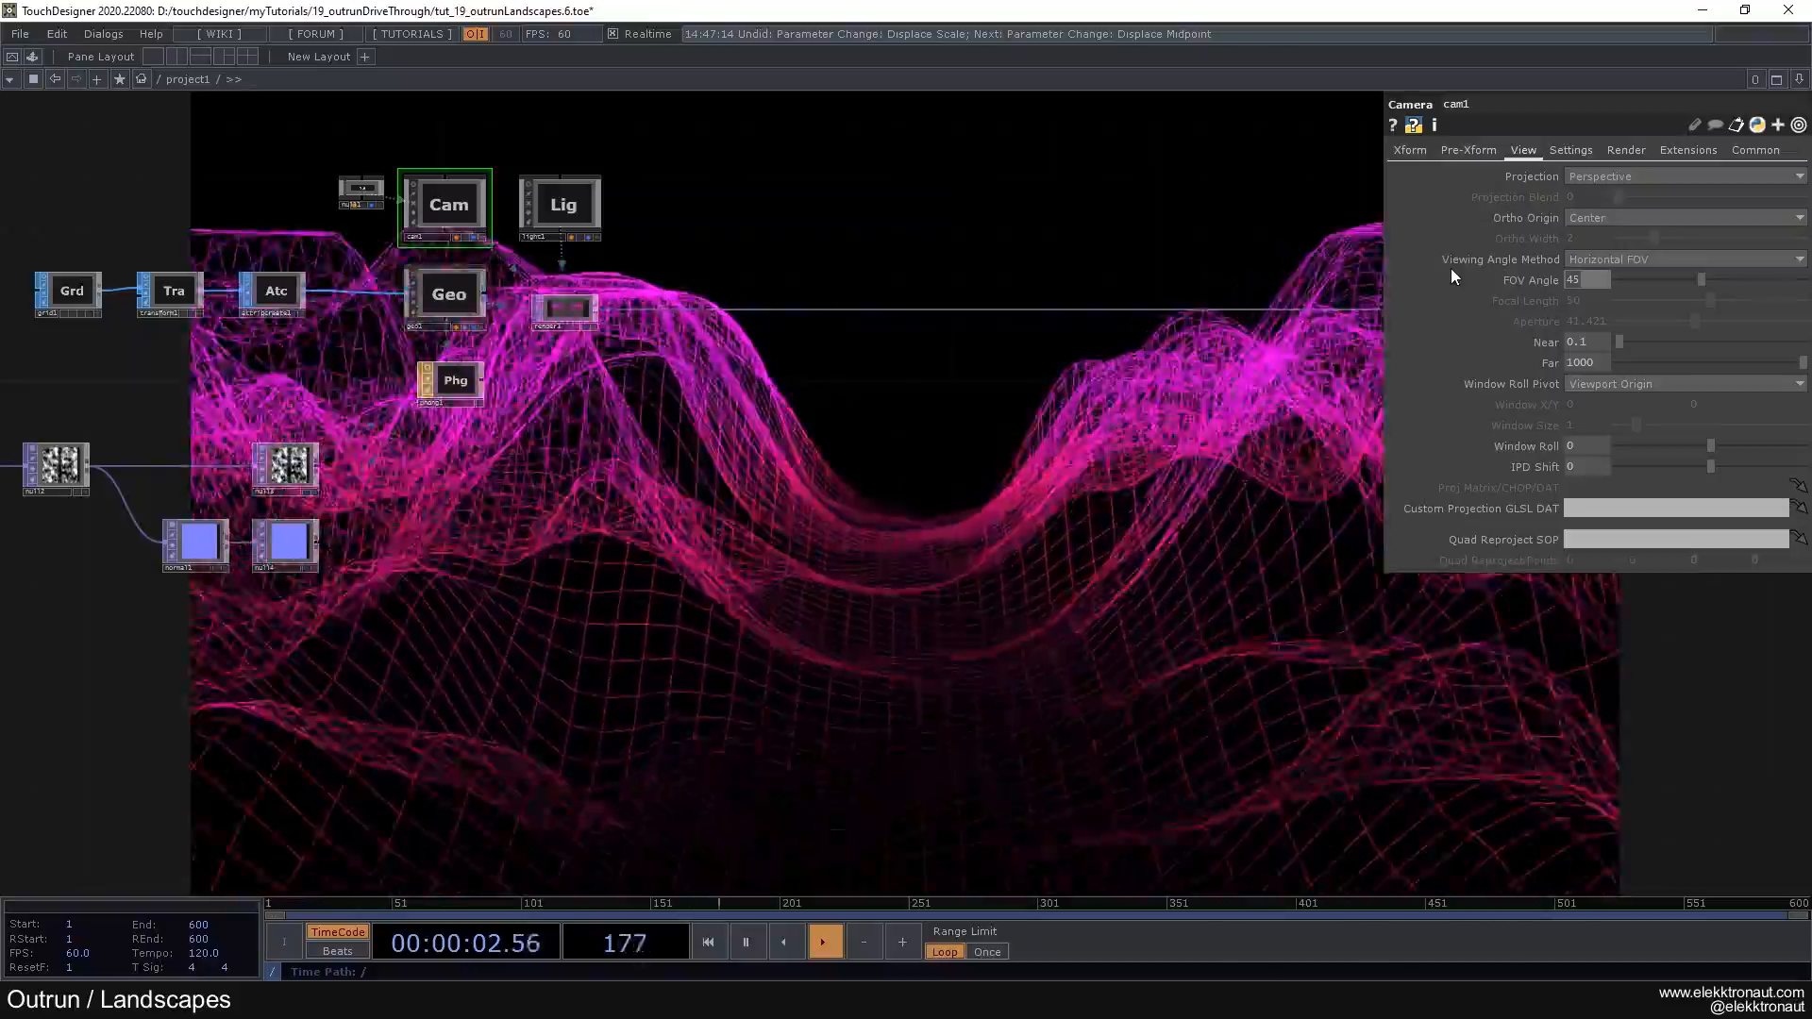
pyautogui.write('120')
pyautogui.press('Return')
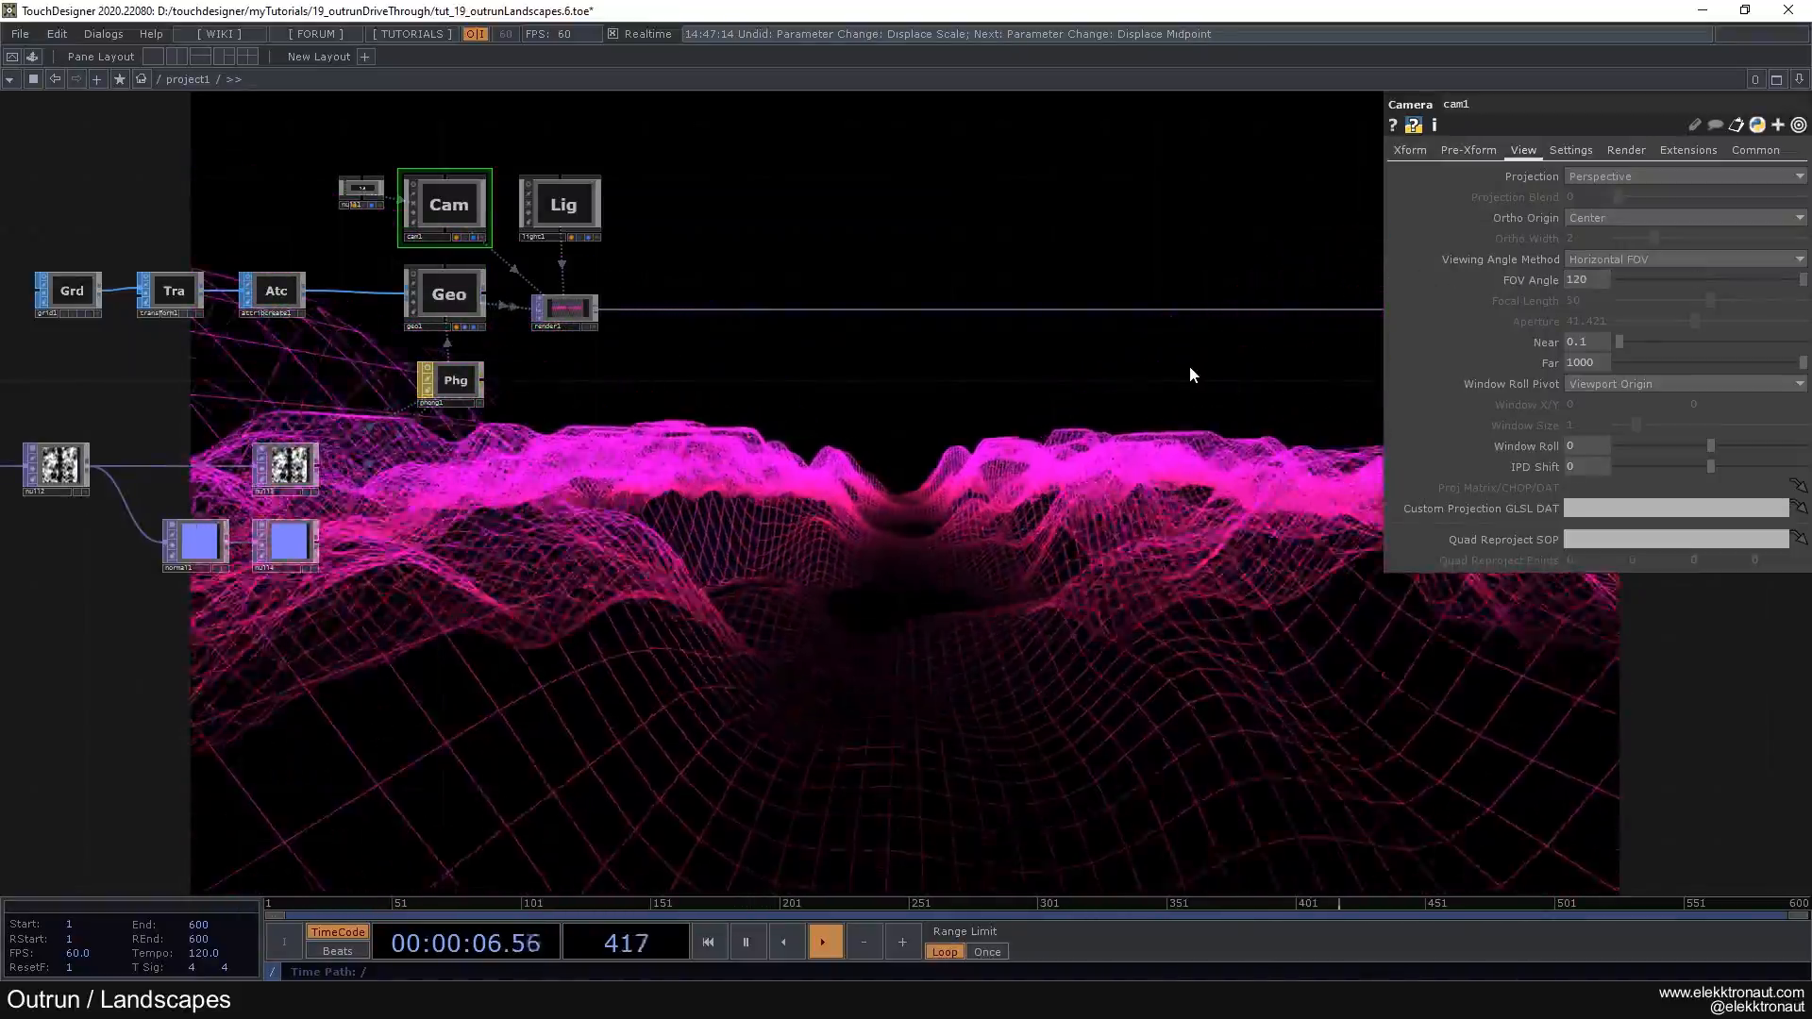
# Step: Enable fog on cam1 and set its type to Linear
pyautogui.moveTo(751, 423); pyautogui.dragTo(626, 376)
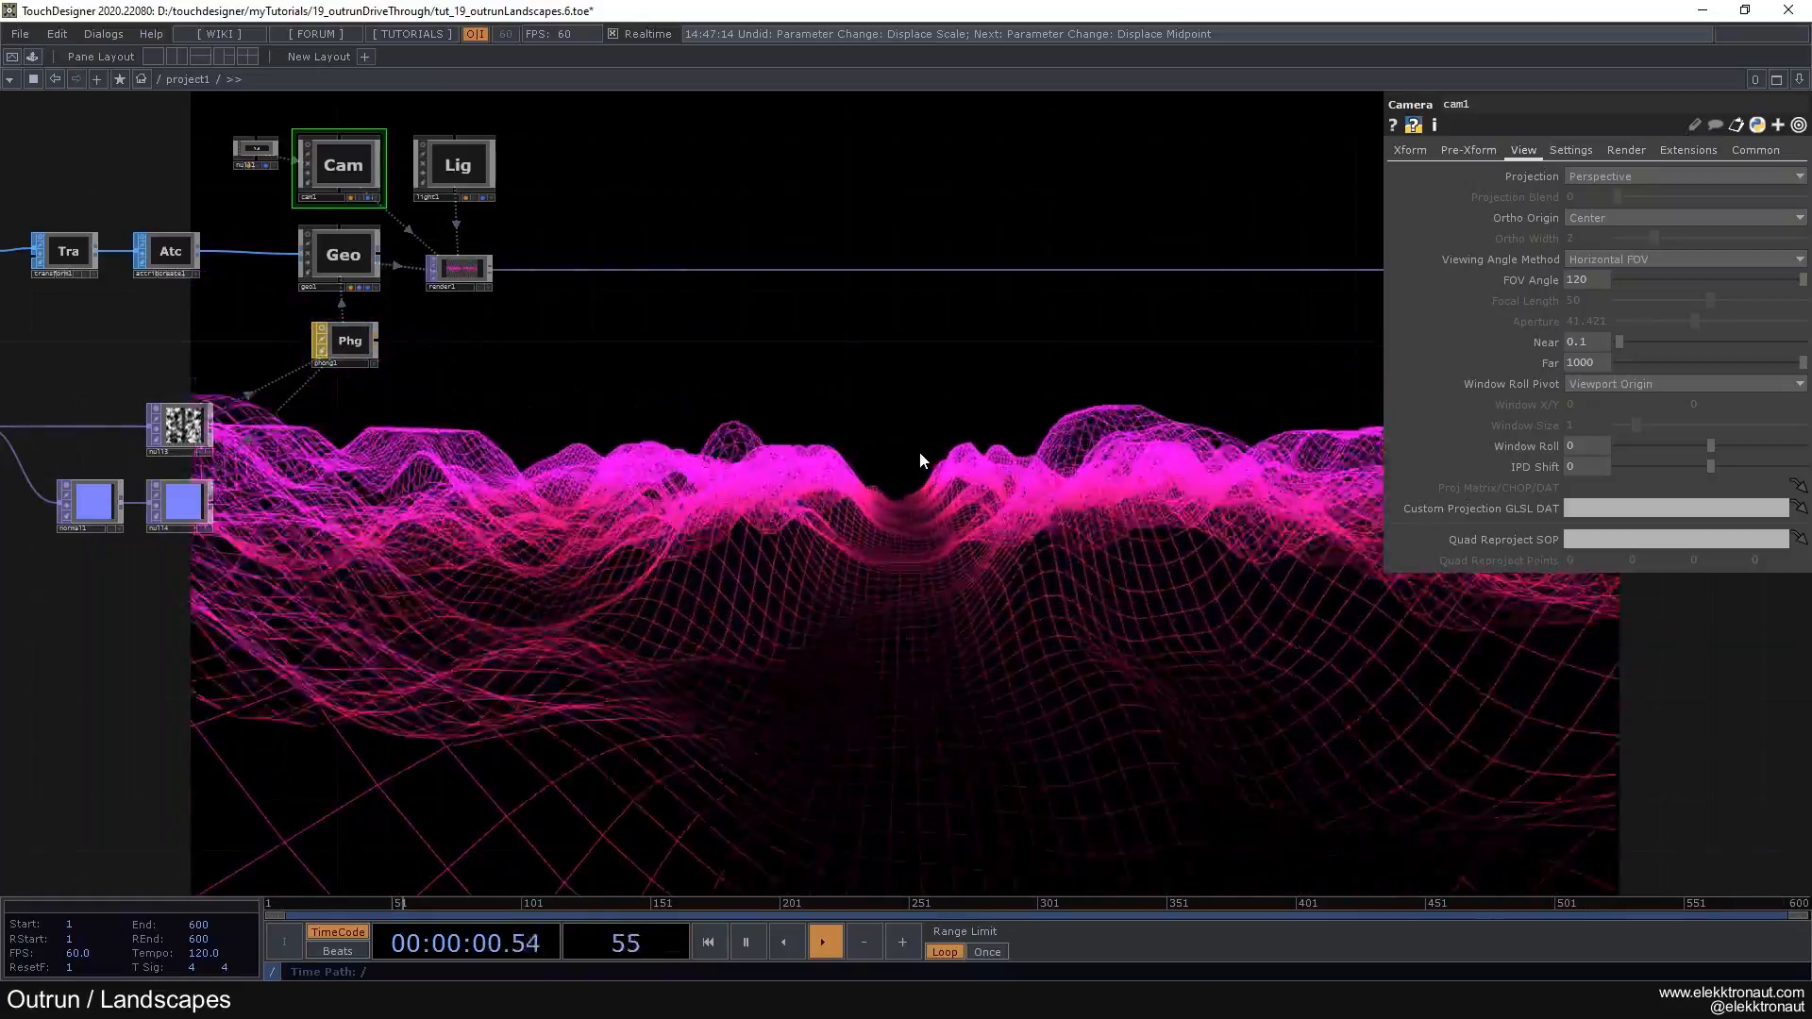
pyautogui.moveTo(979, 469); pyautogui.dragTo(849, 409)
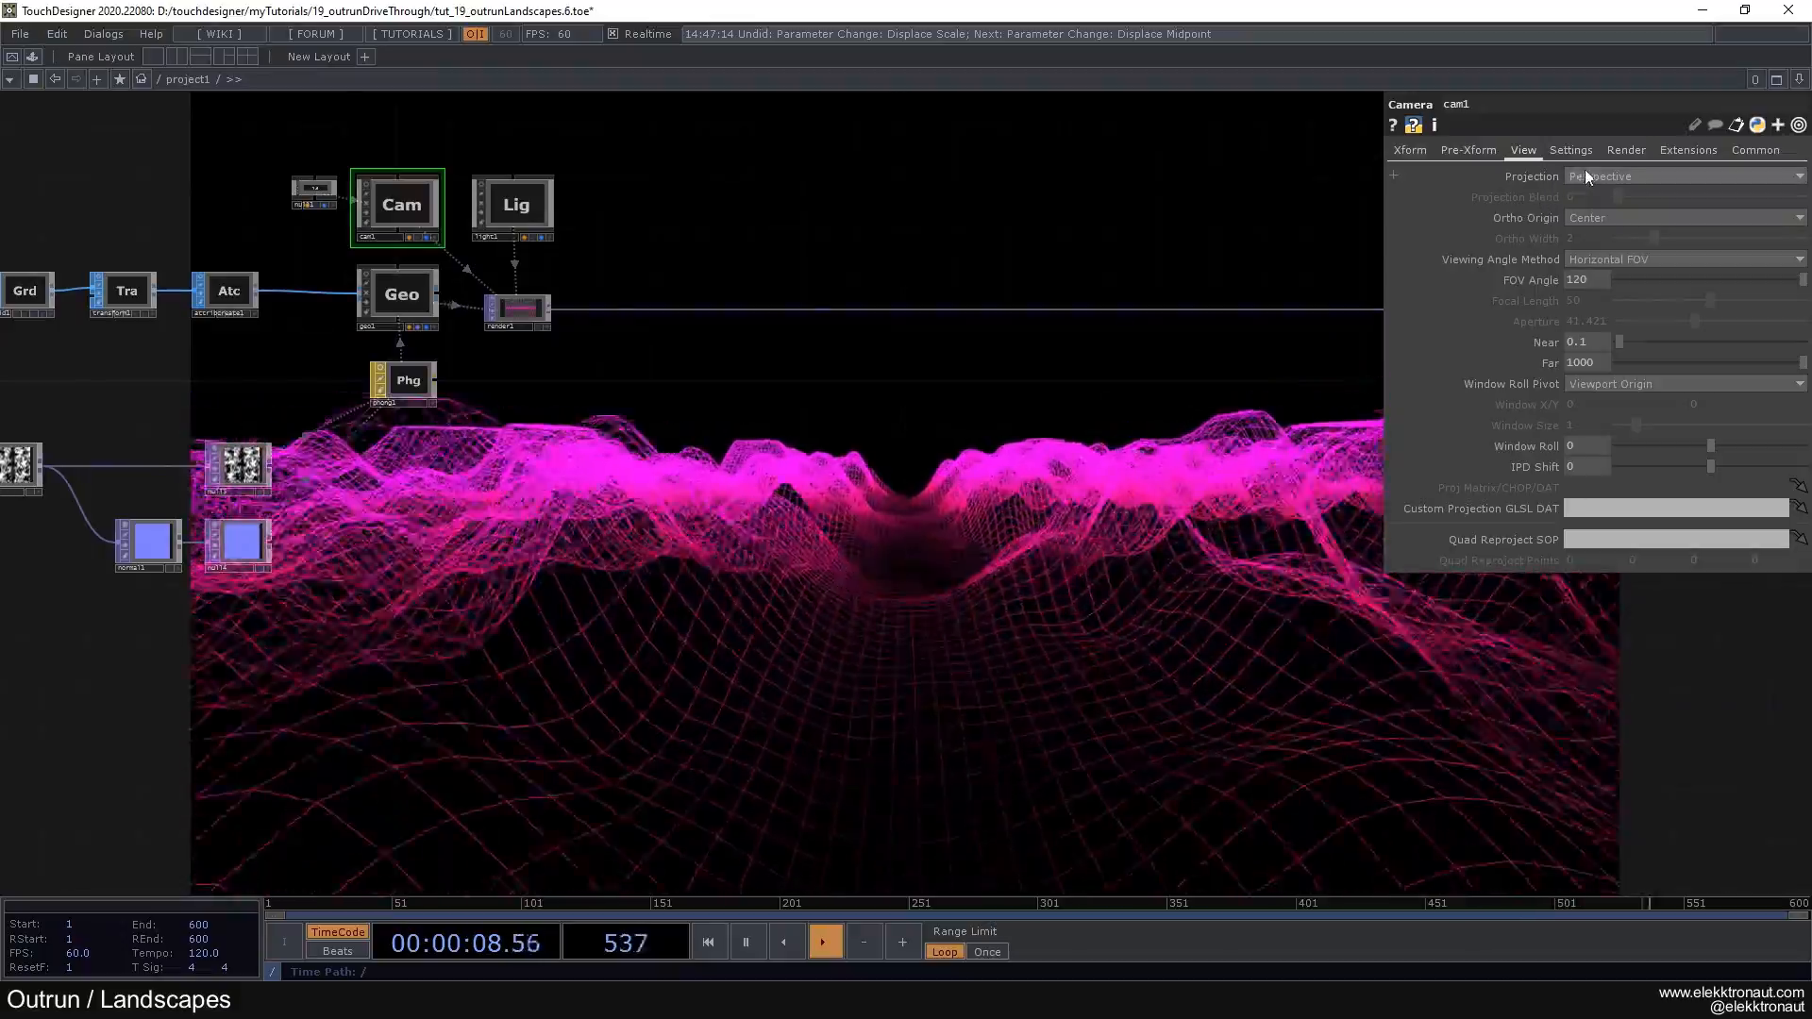
pyautogui.click(1576, 152)
pyautogui.click(1586, 198)
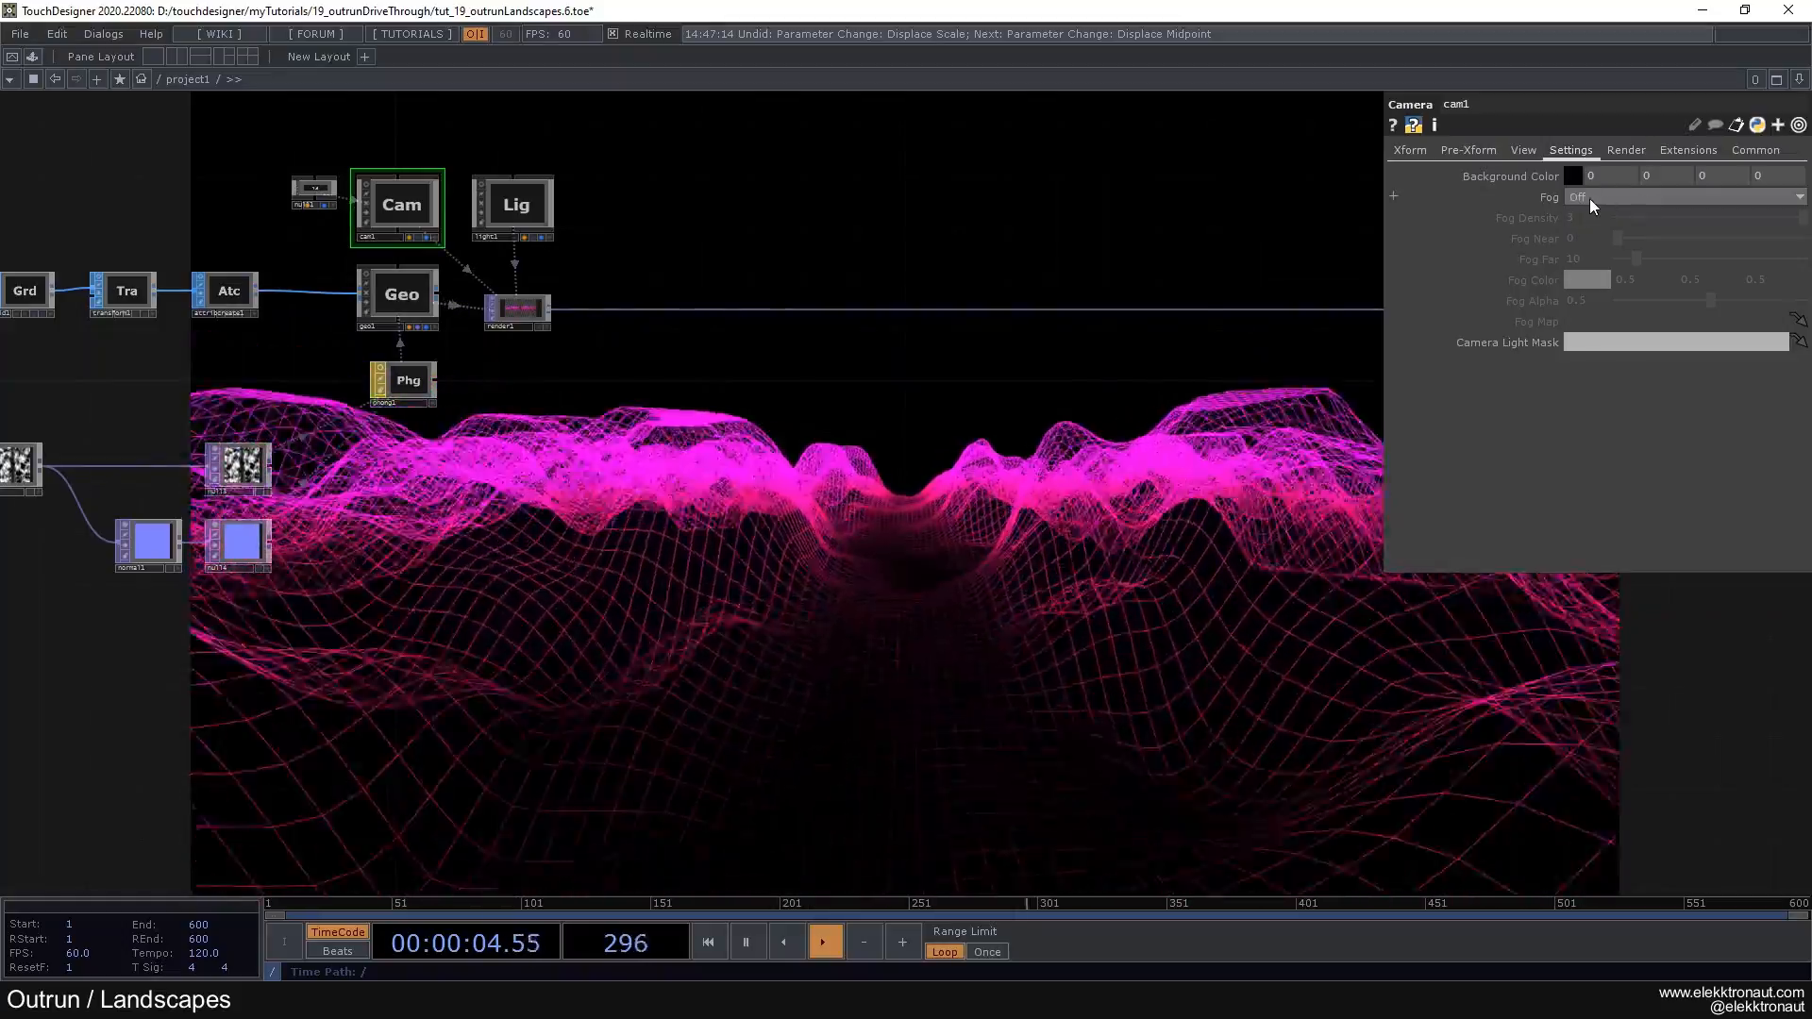
pyautogui.click(1590, 198)
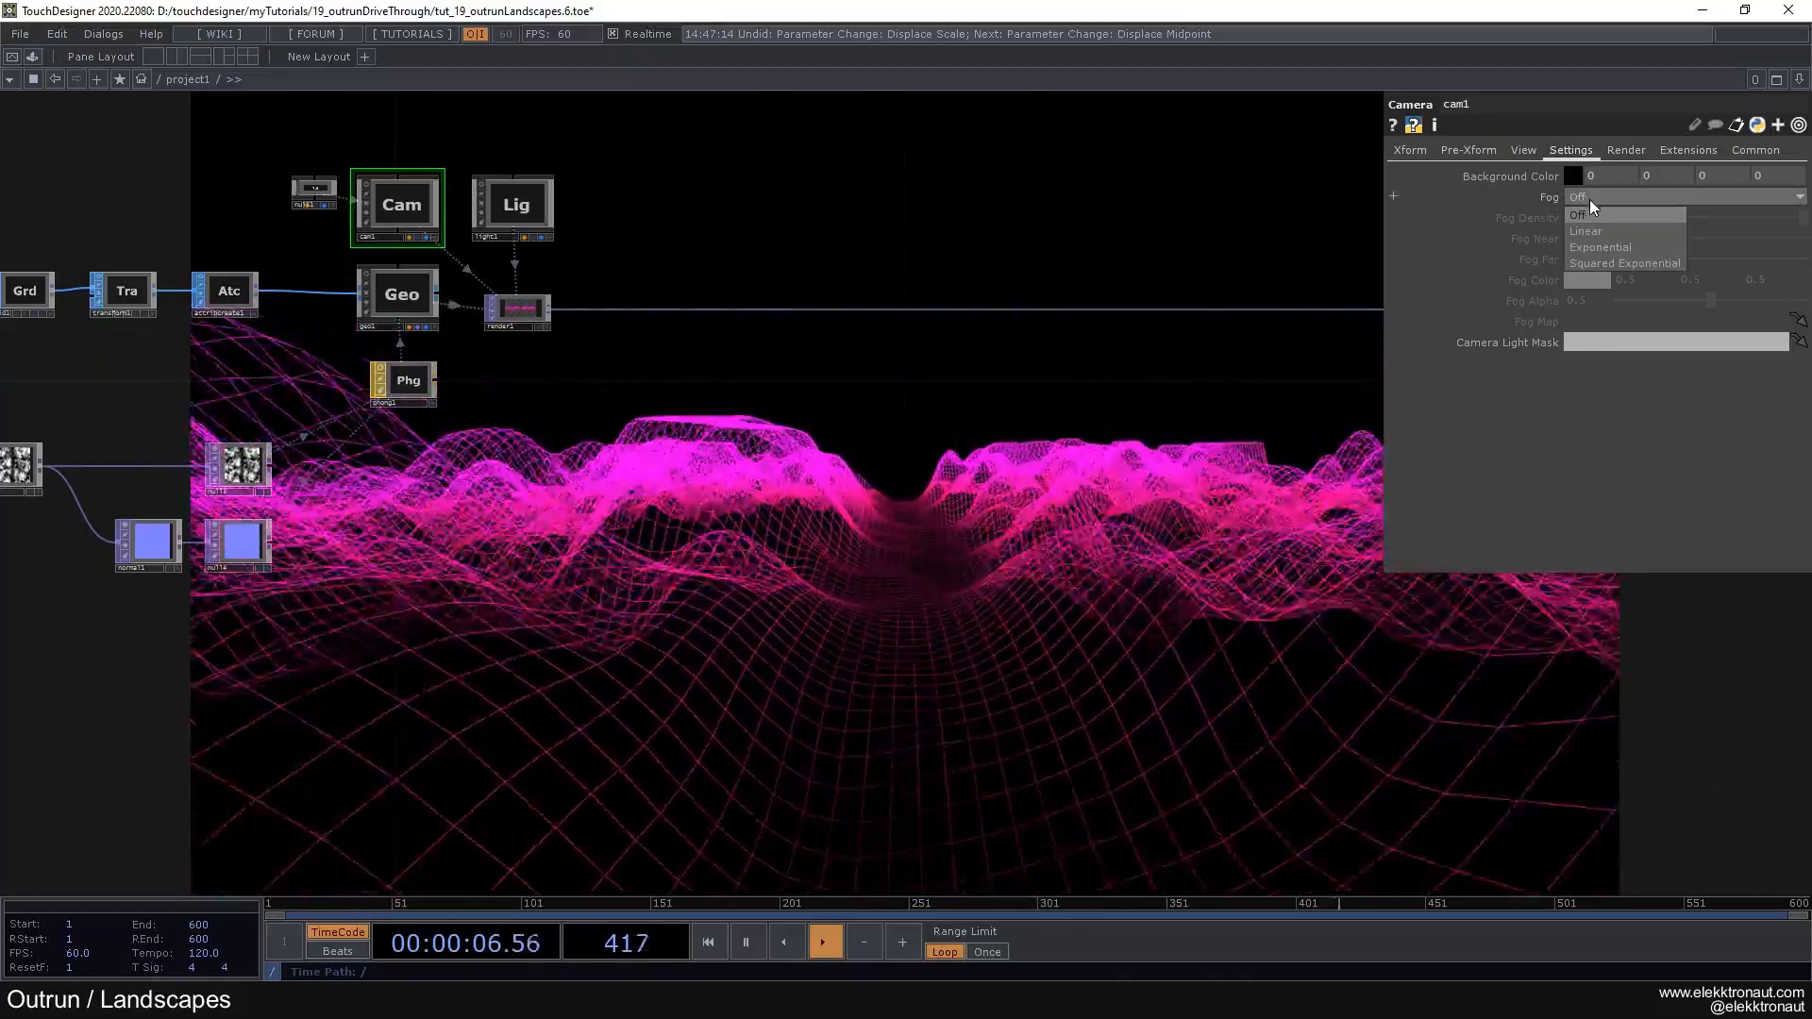
pyautogui.click(1598, 231)
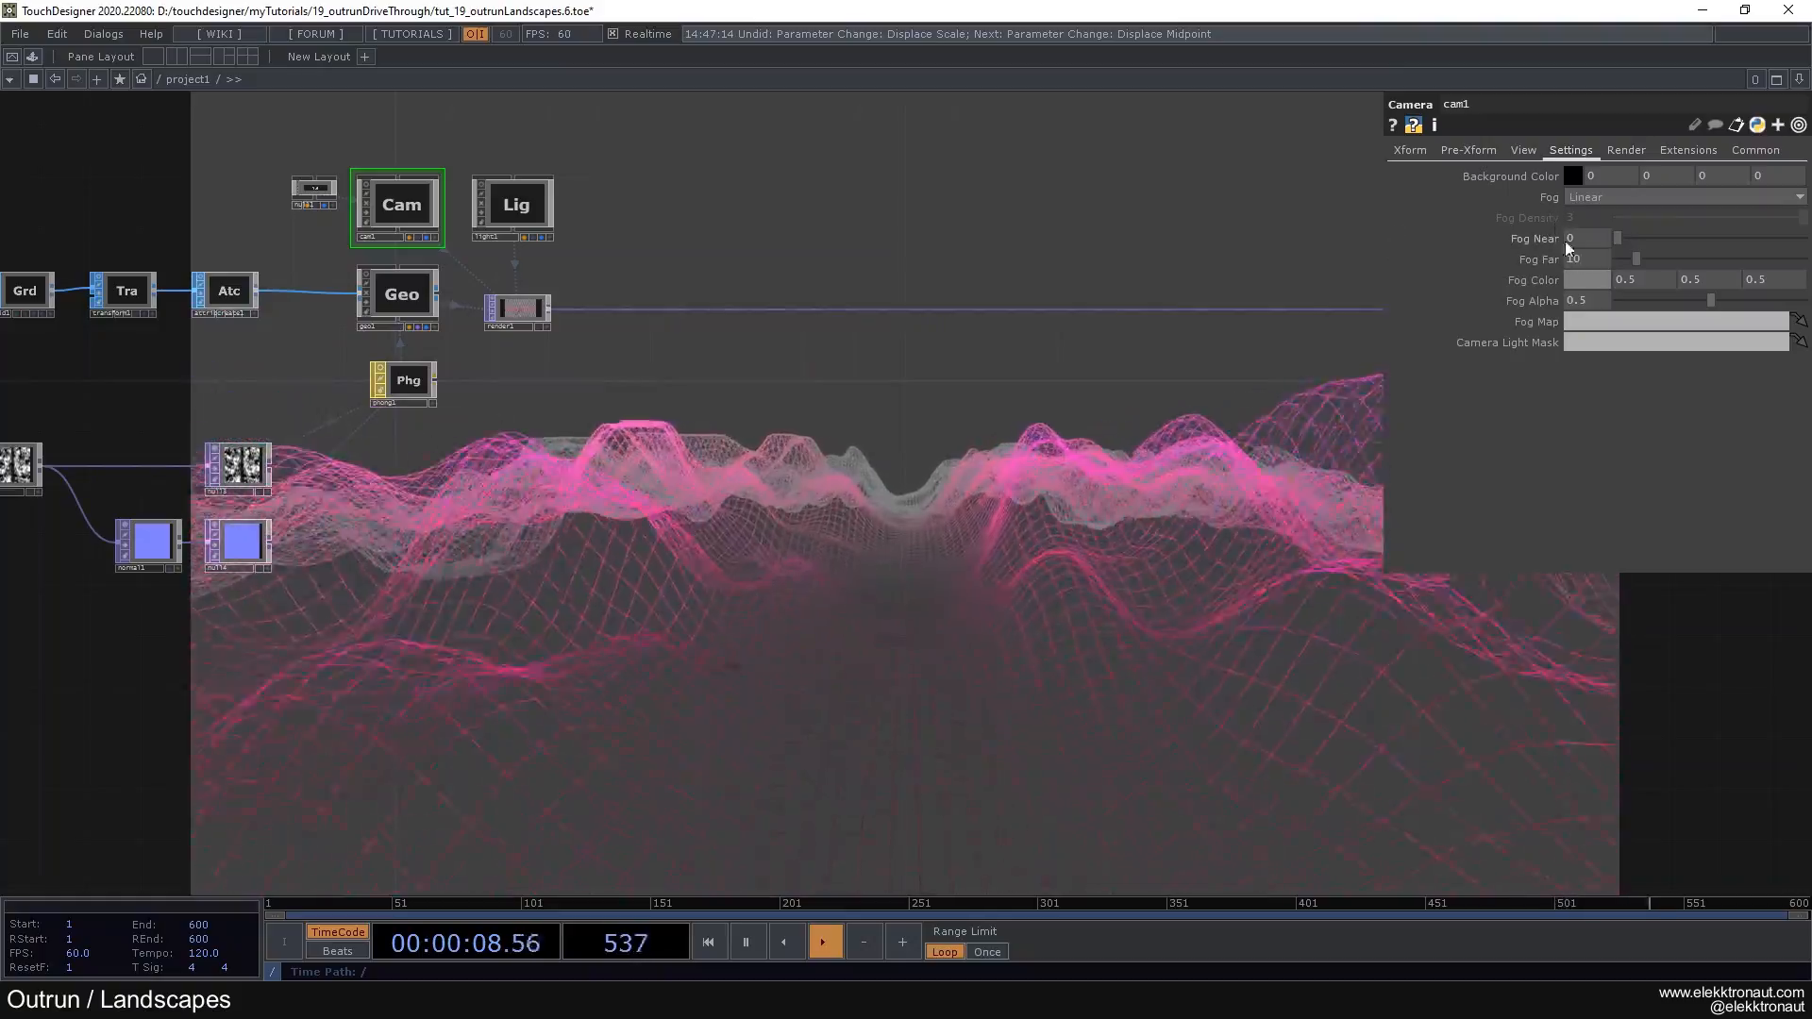
# Step: Set cam1's Fog Color to black, Fog Far to 15 and Fog Near to 9.1
pyautogui.click(1578, 280)
pyautogui.click(1535, 168)
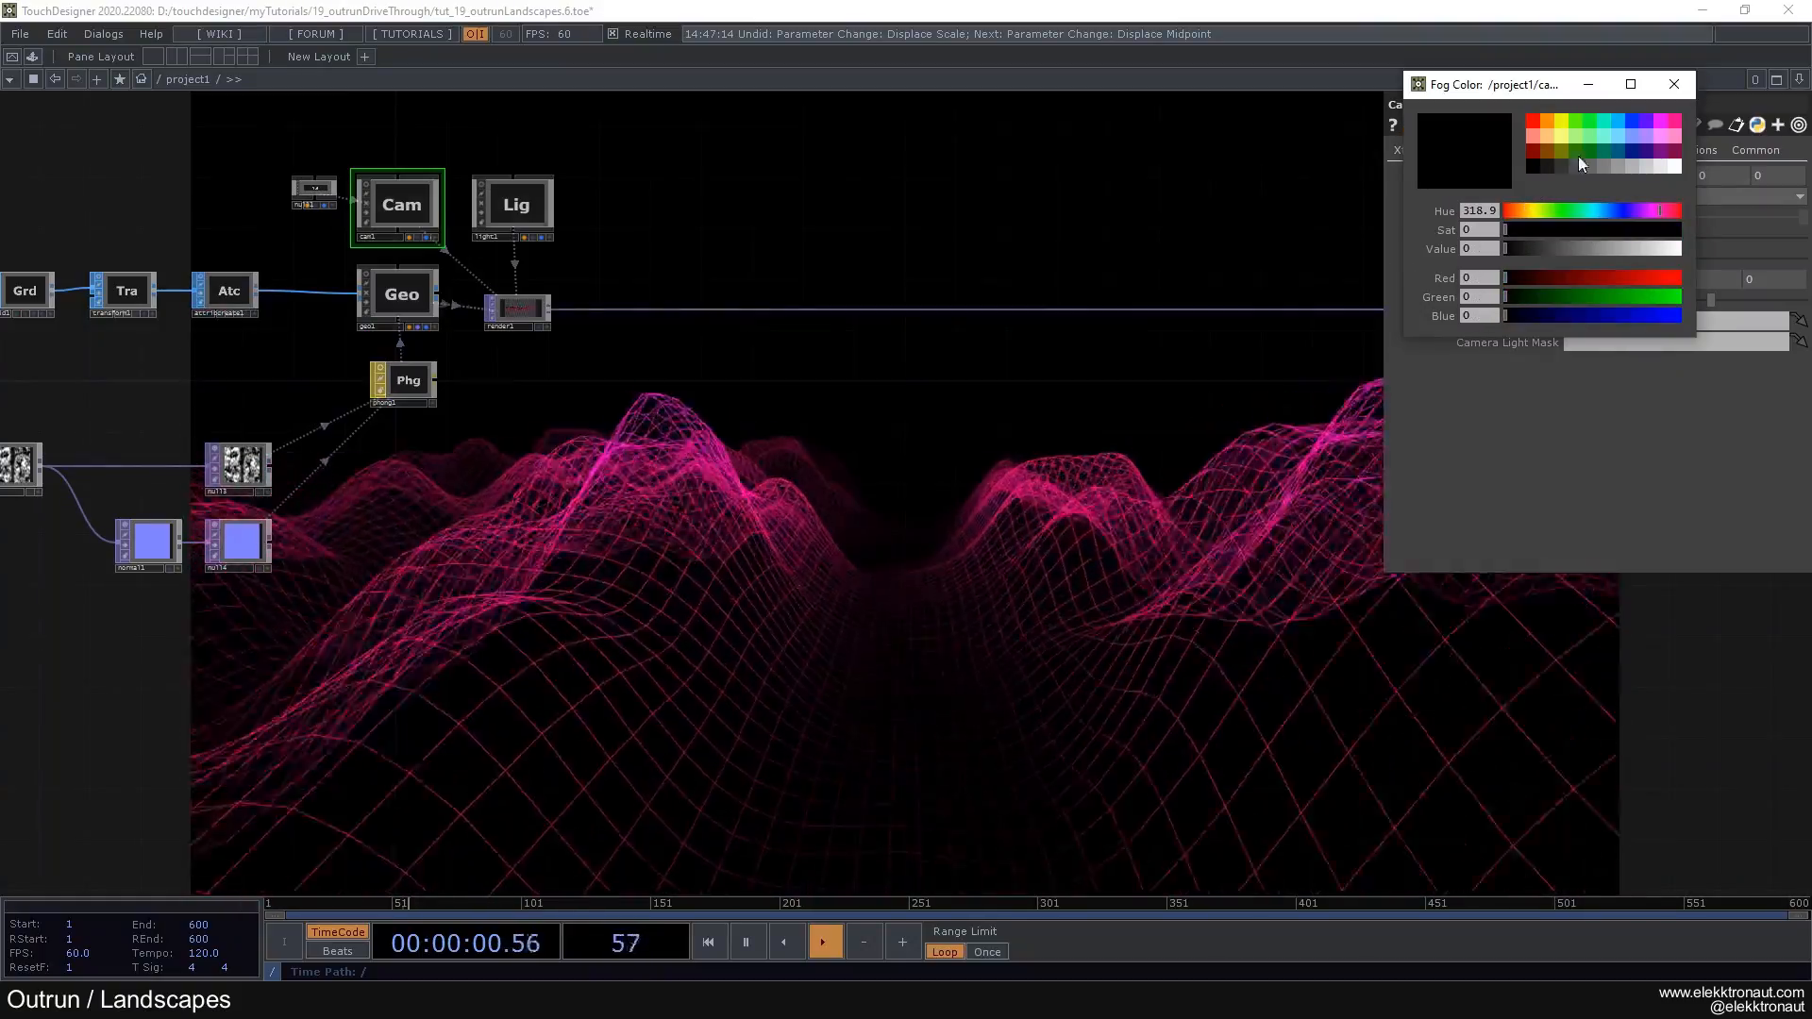
pyautogui.click(1663, 89)
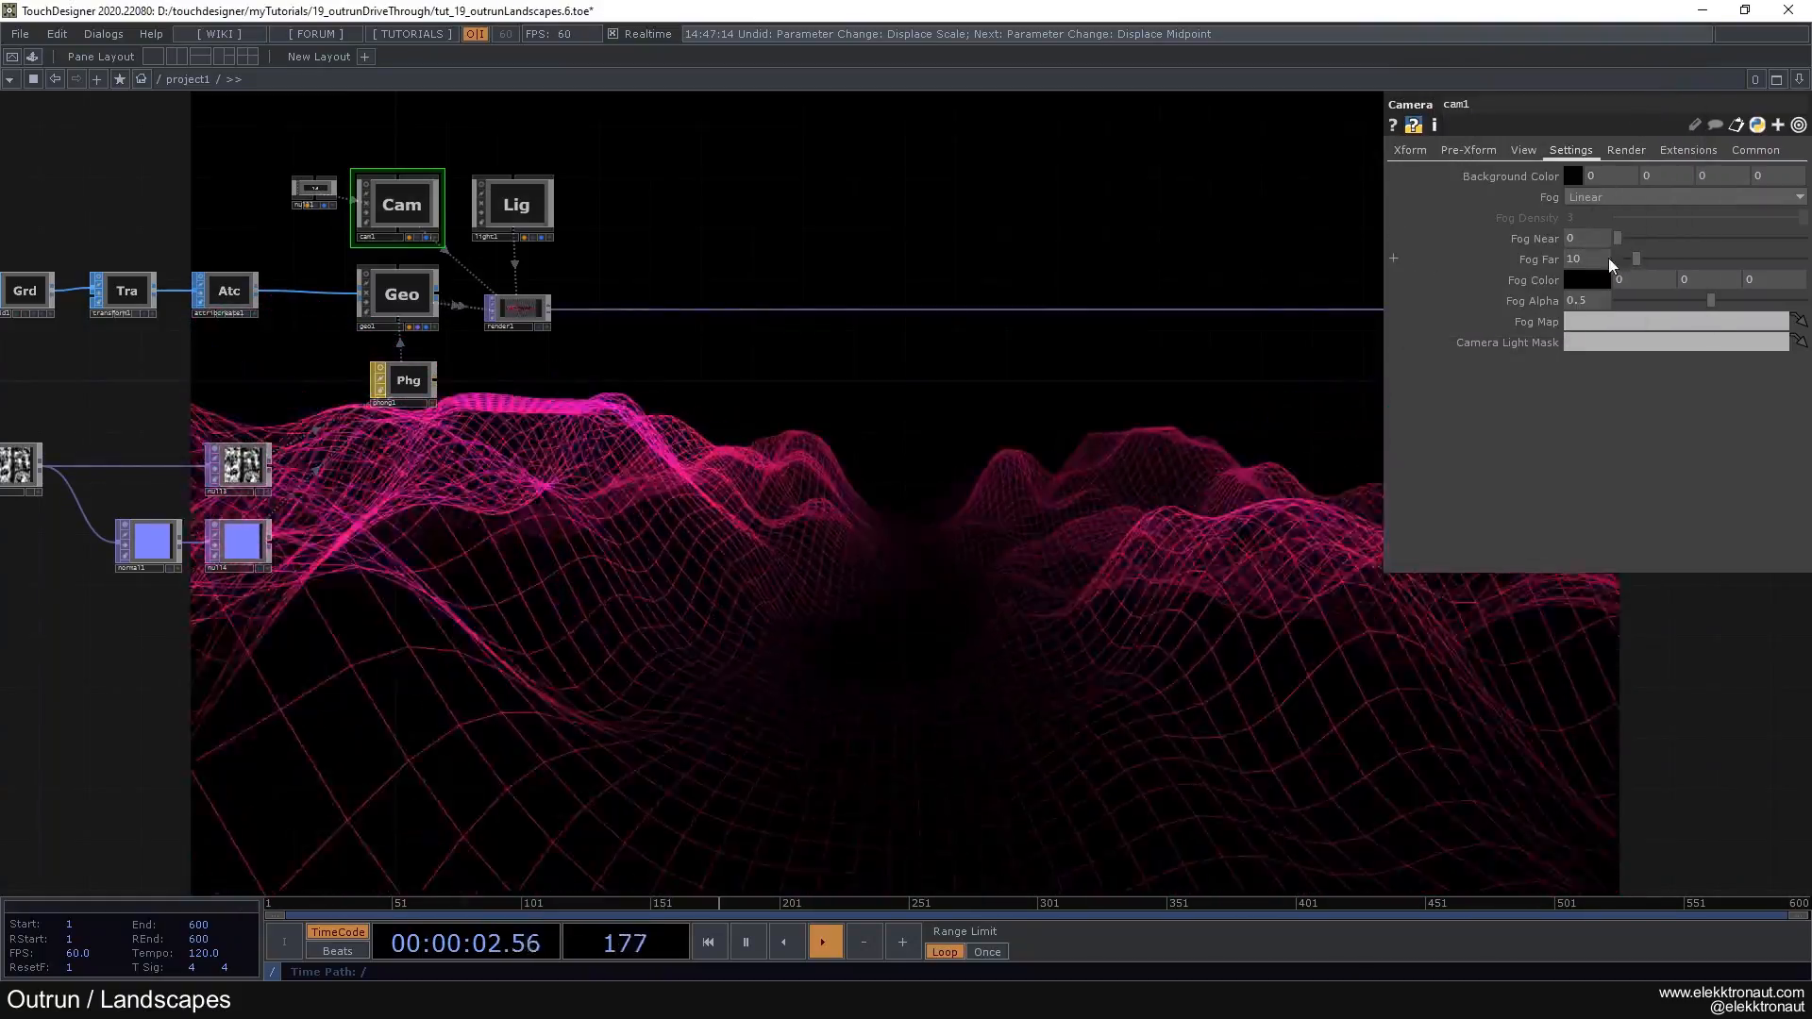
pyautogui.moveTo(1636, 259)
pyautogui.mouseDown()
pyautogui.moveTo(1663, 270)
pyautogui.moveTo(1648, 263)
pyautogui.mouseUp()
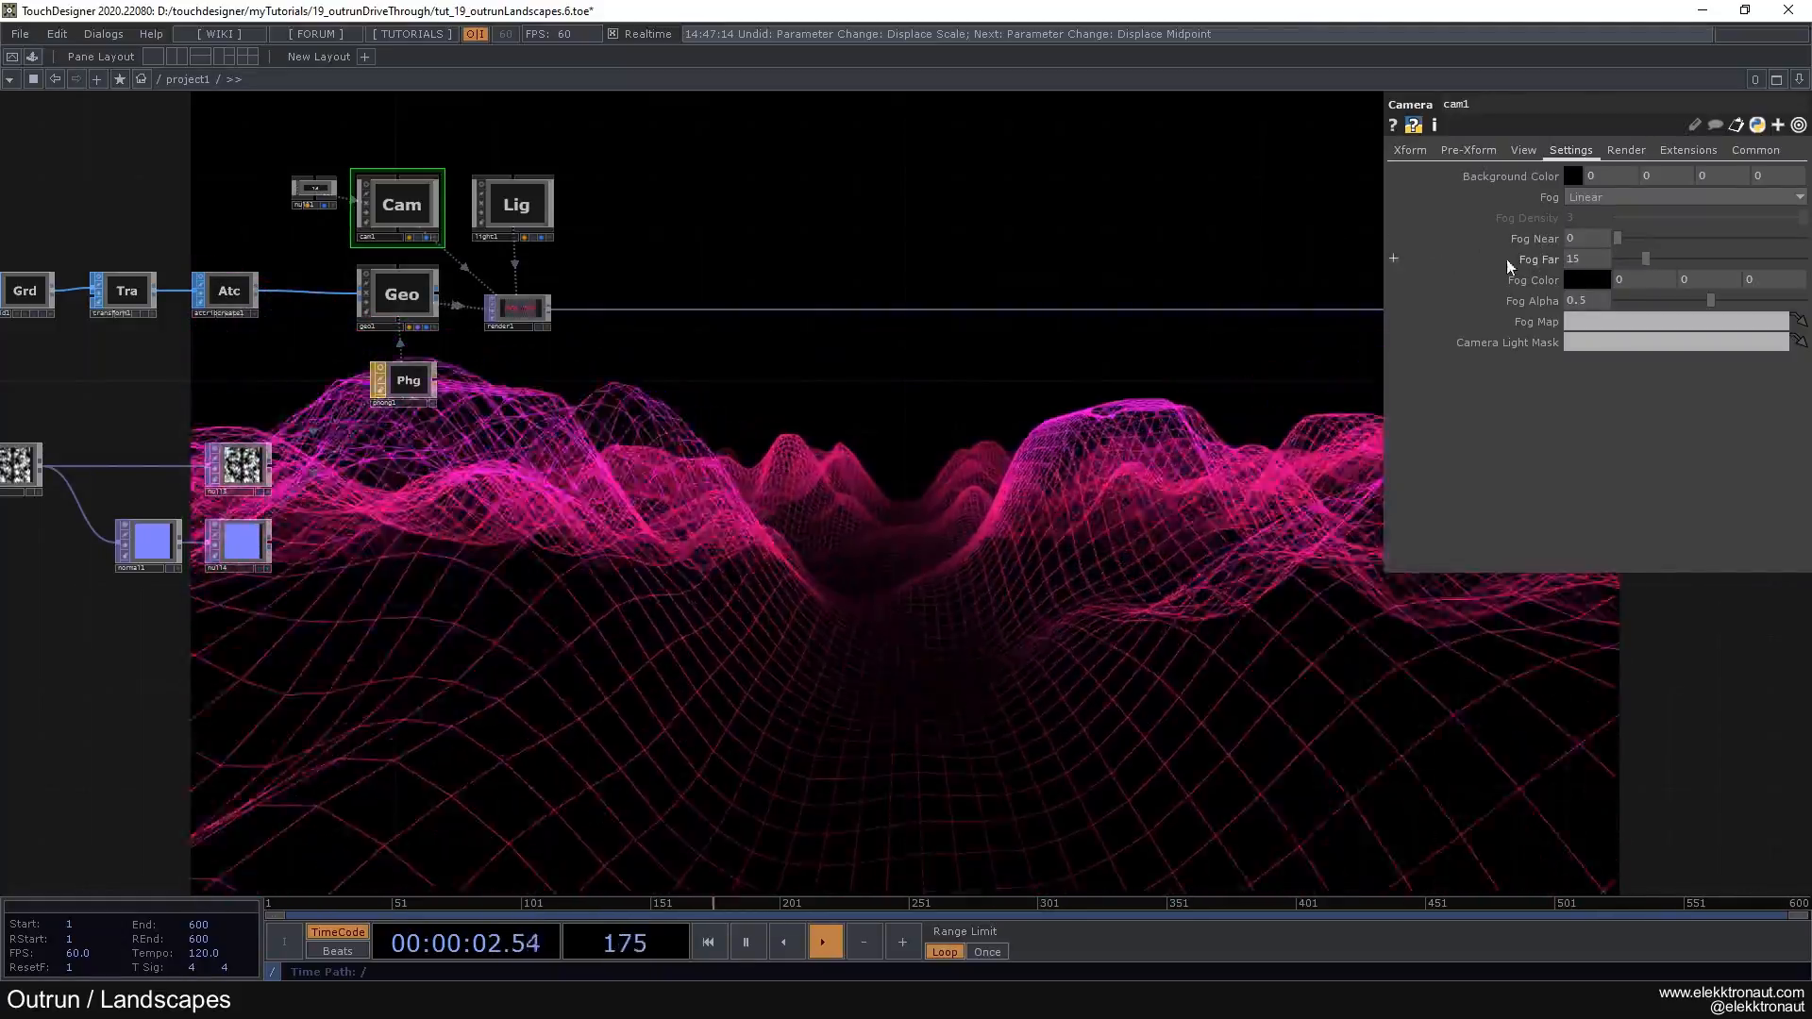
pyautogui.moveTo(1631, 244); pyautogui.dragTo(1637, 246)
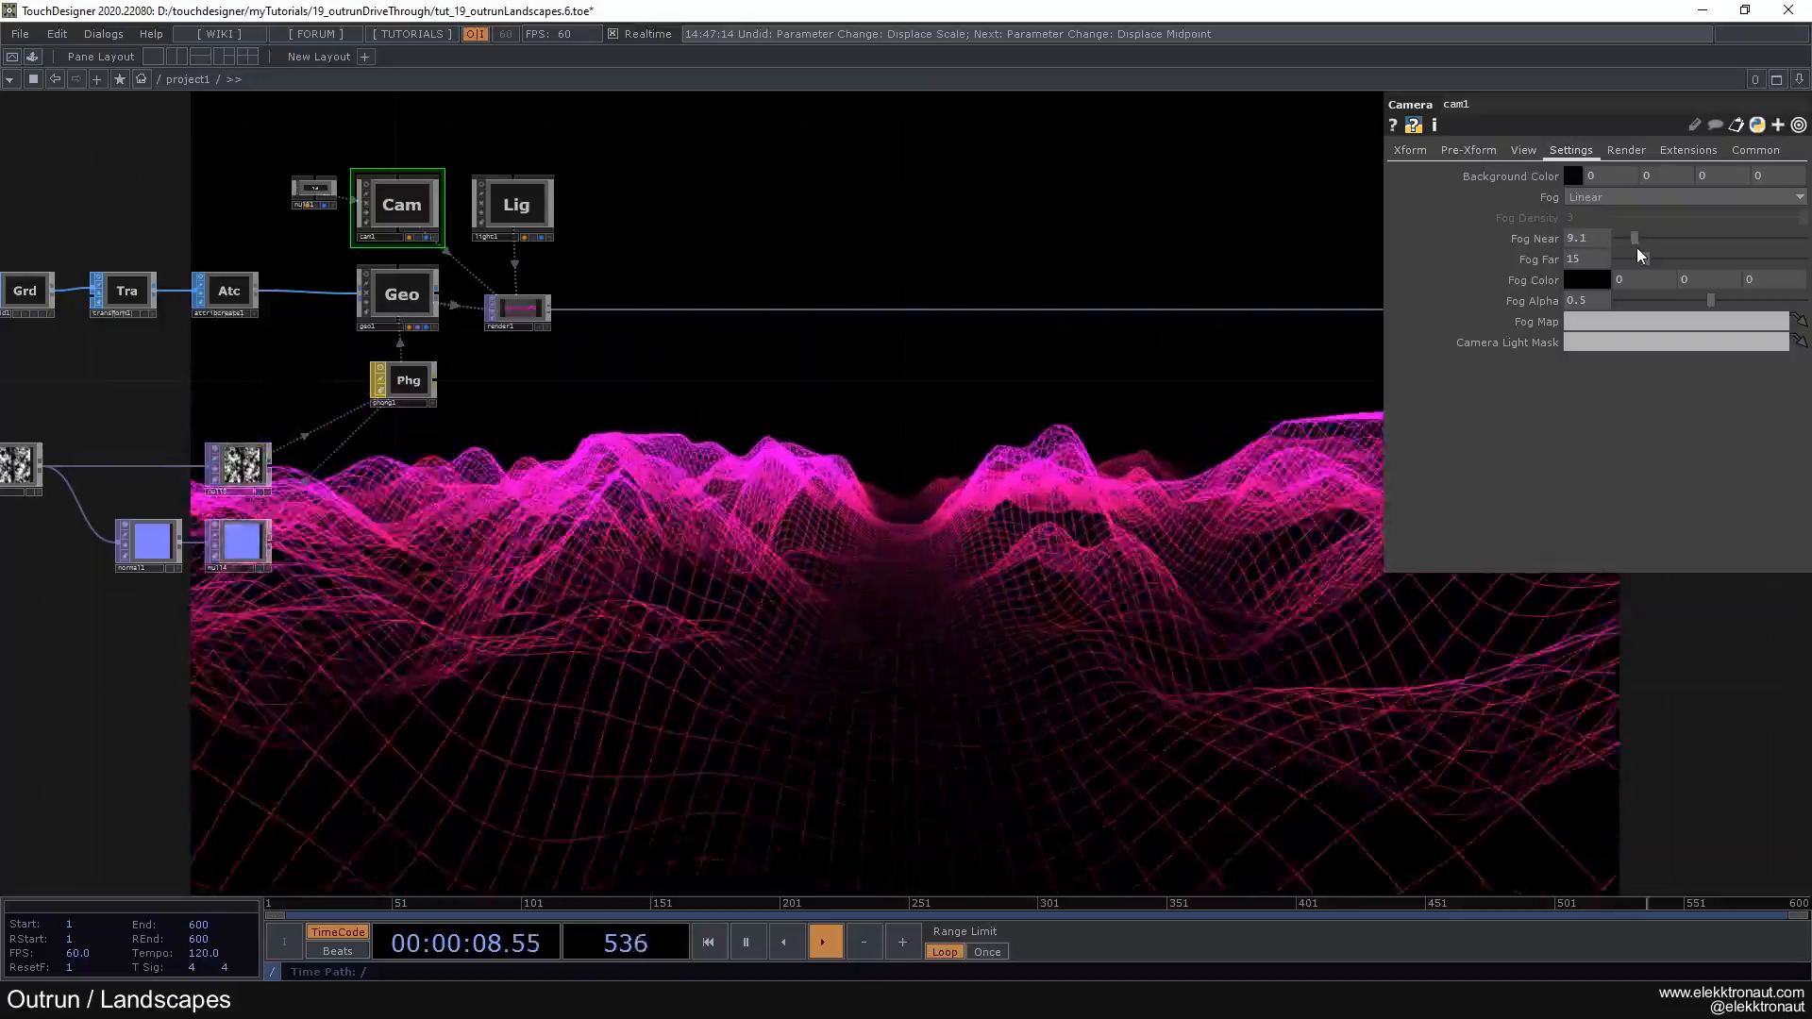
# Step: Move the rectangle1, blur1, noise1 and multiply1 nodes farther away from null2 to make room in the network
pyautogui.scroll(-3, 1010, 397)
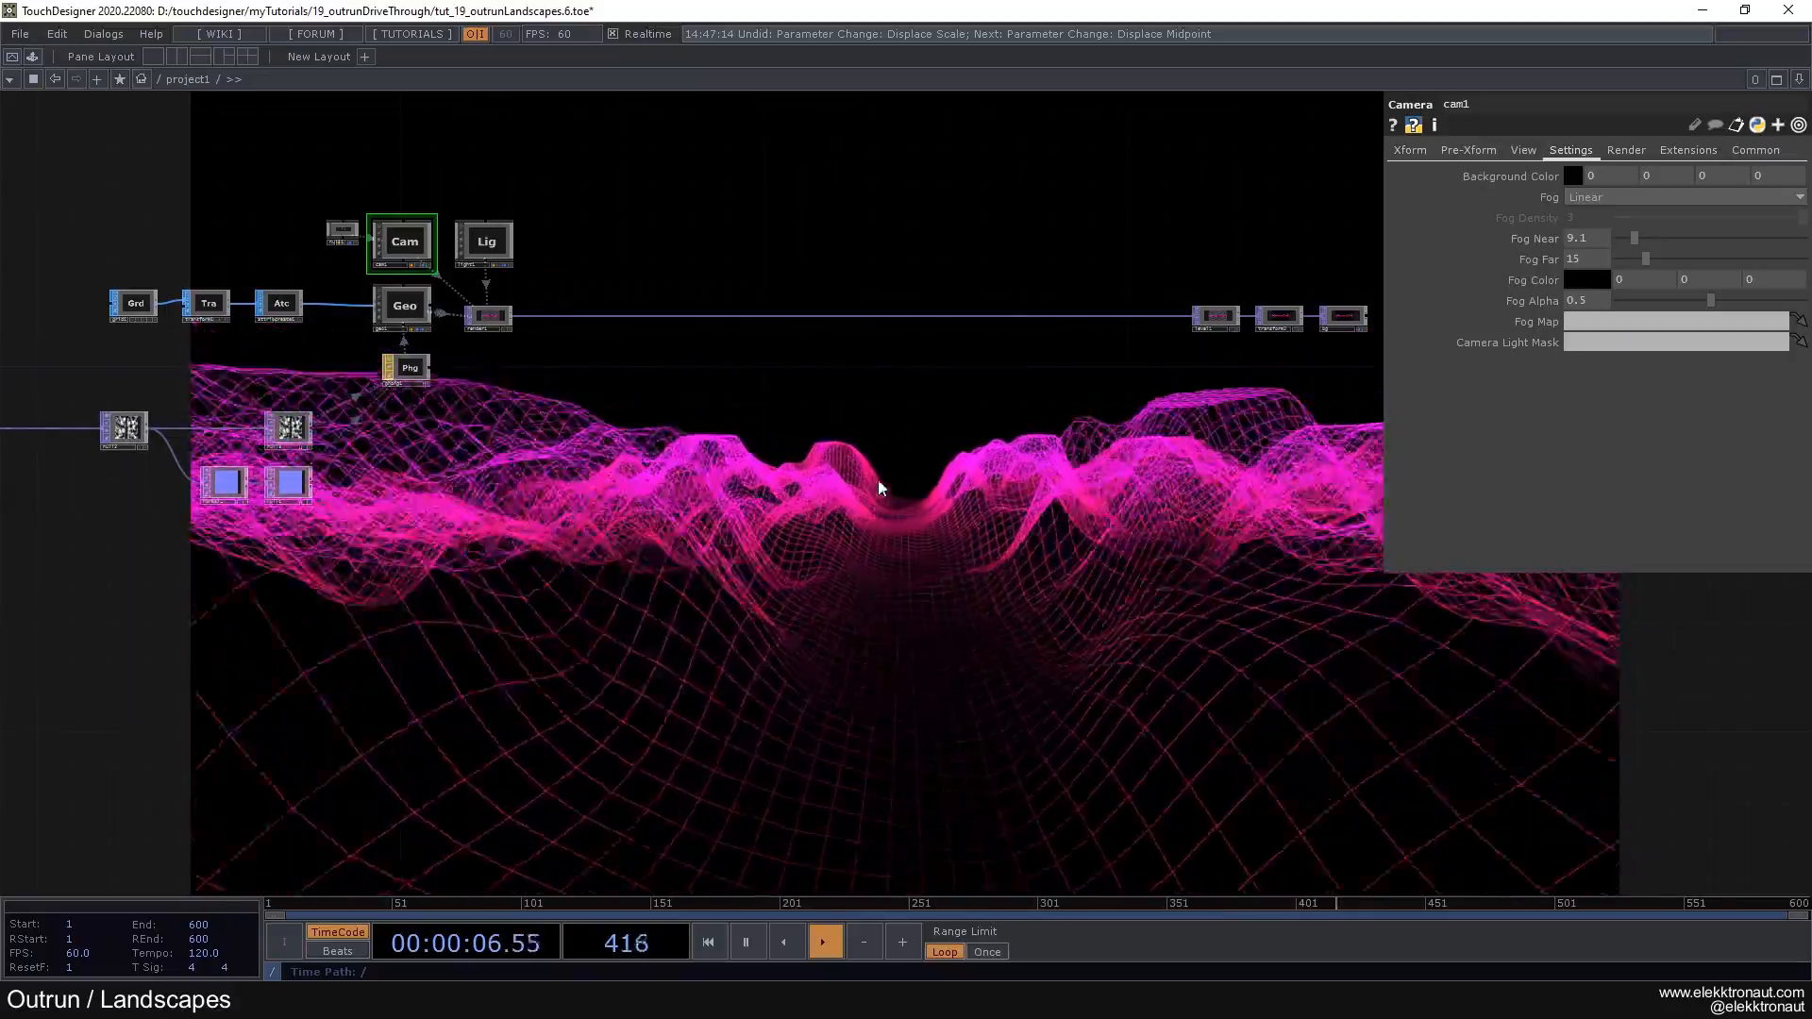
pyautogui.scroll(-4, 798, 399)
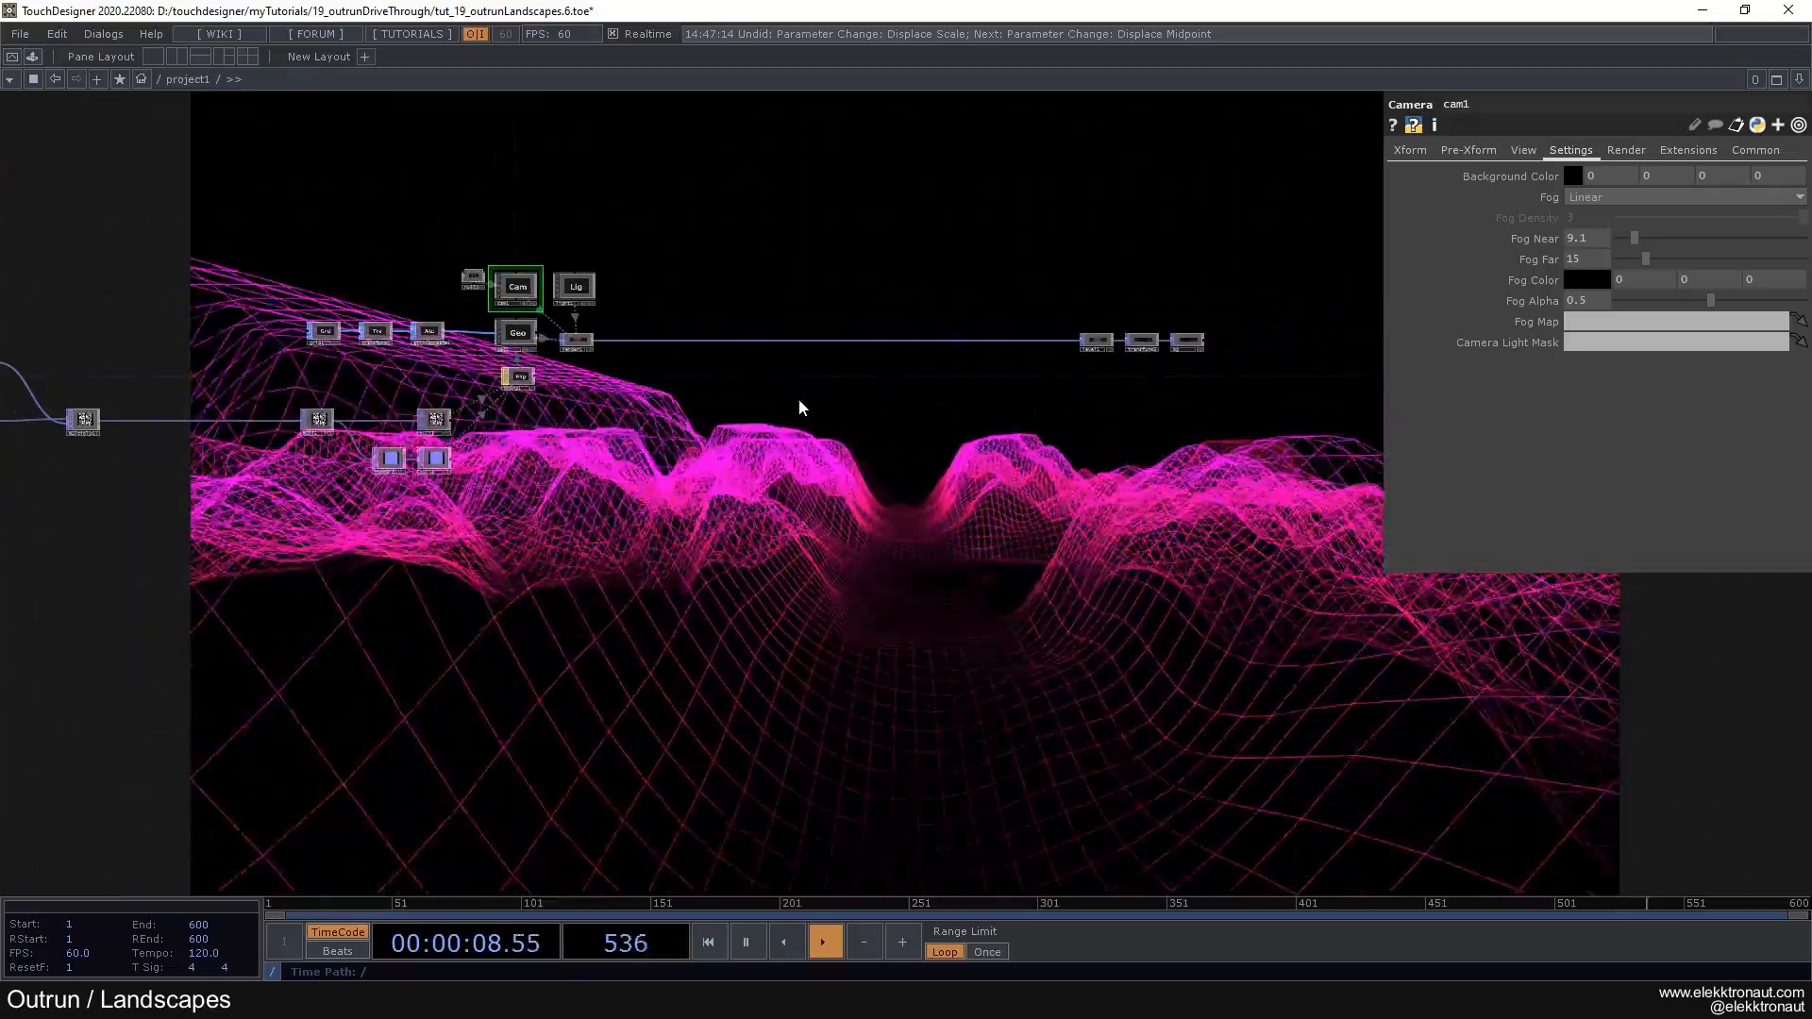
pyautogui.moveTo(797, 398); pyautogui.dragTo(1324, 337)
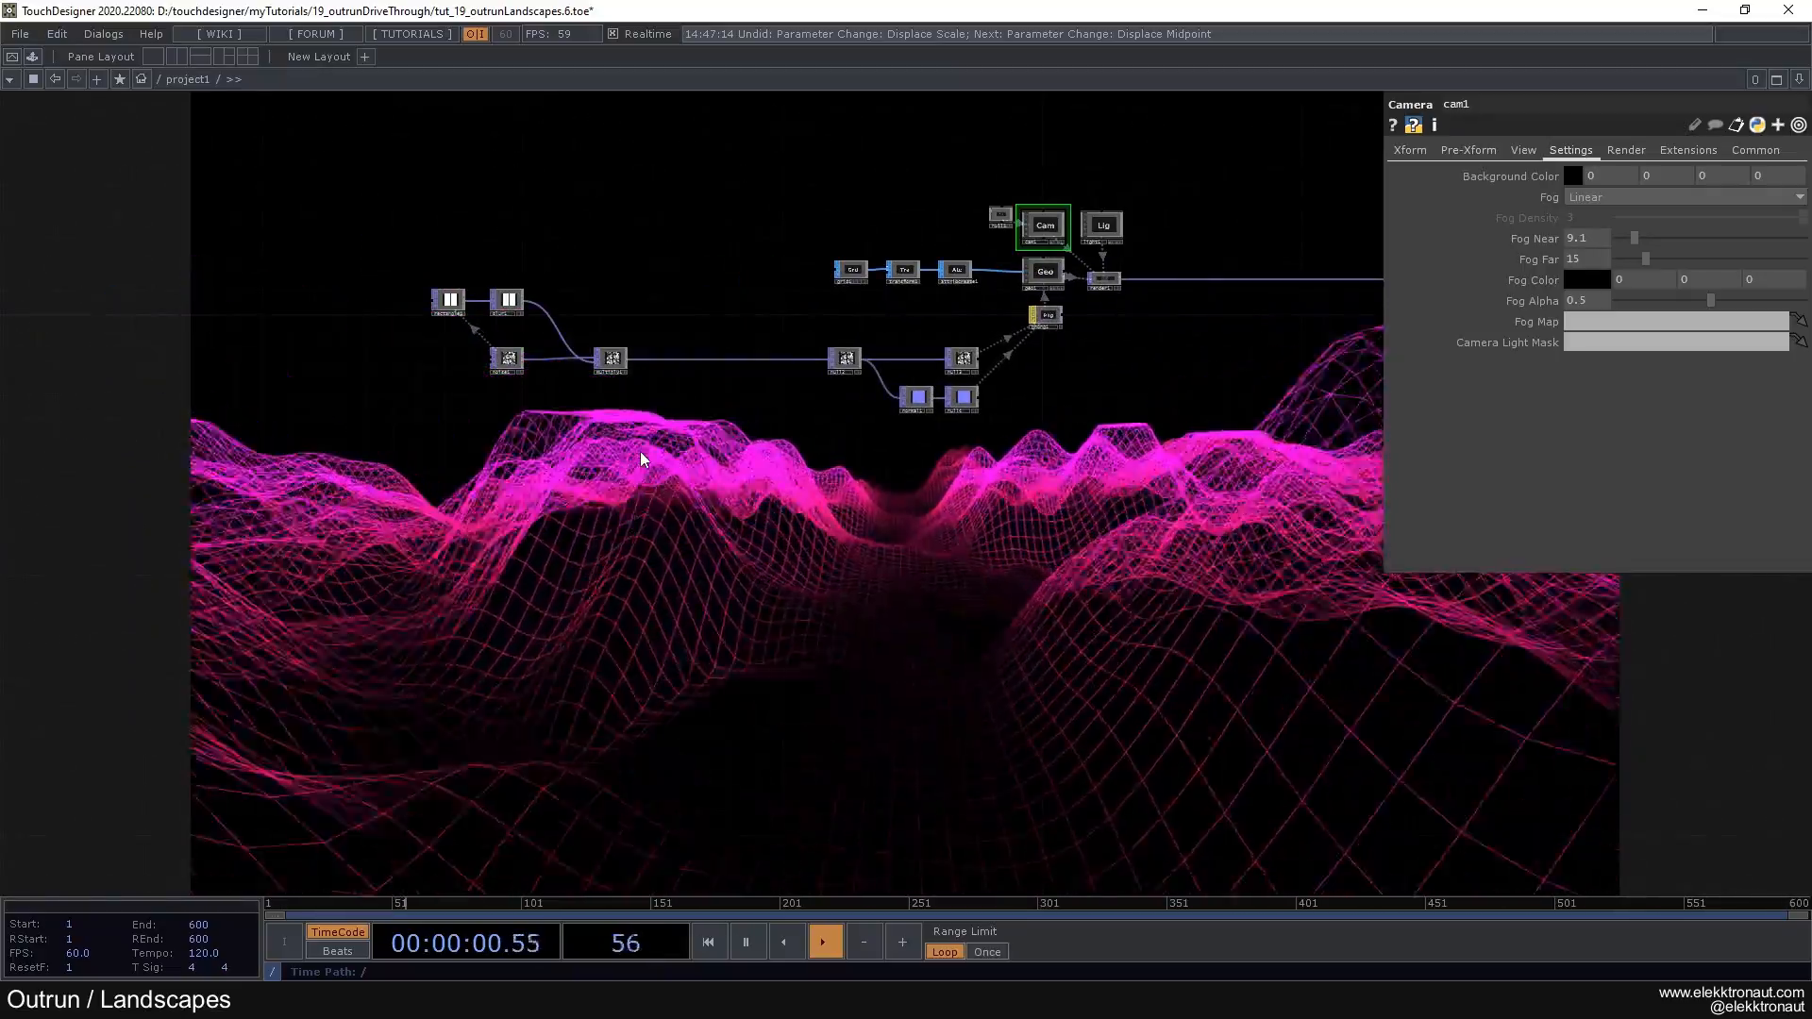
pyautogui.scroll(3, 623, 472)
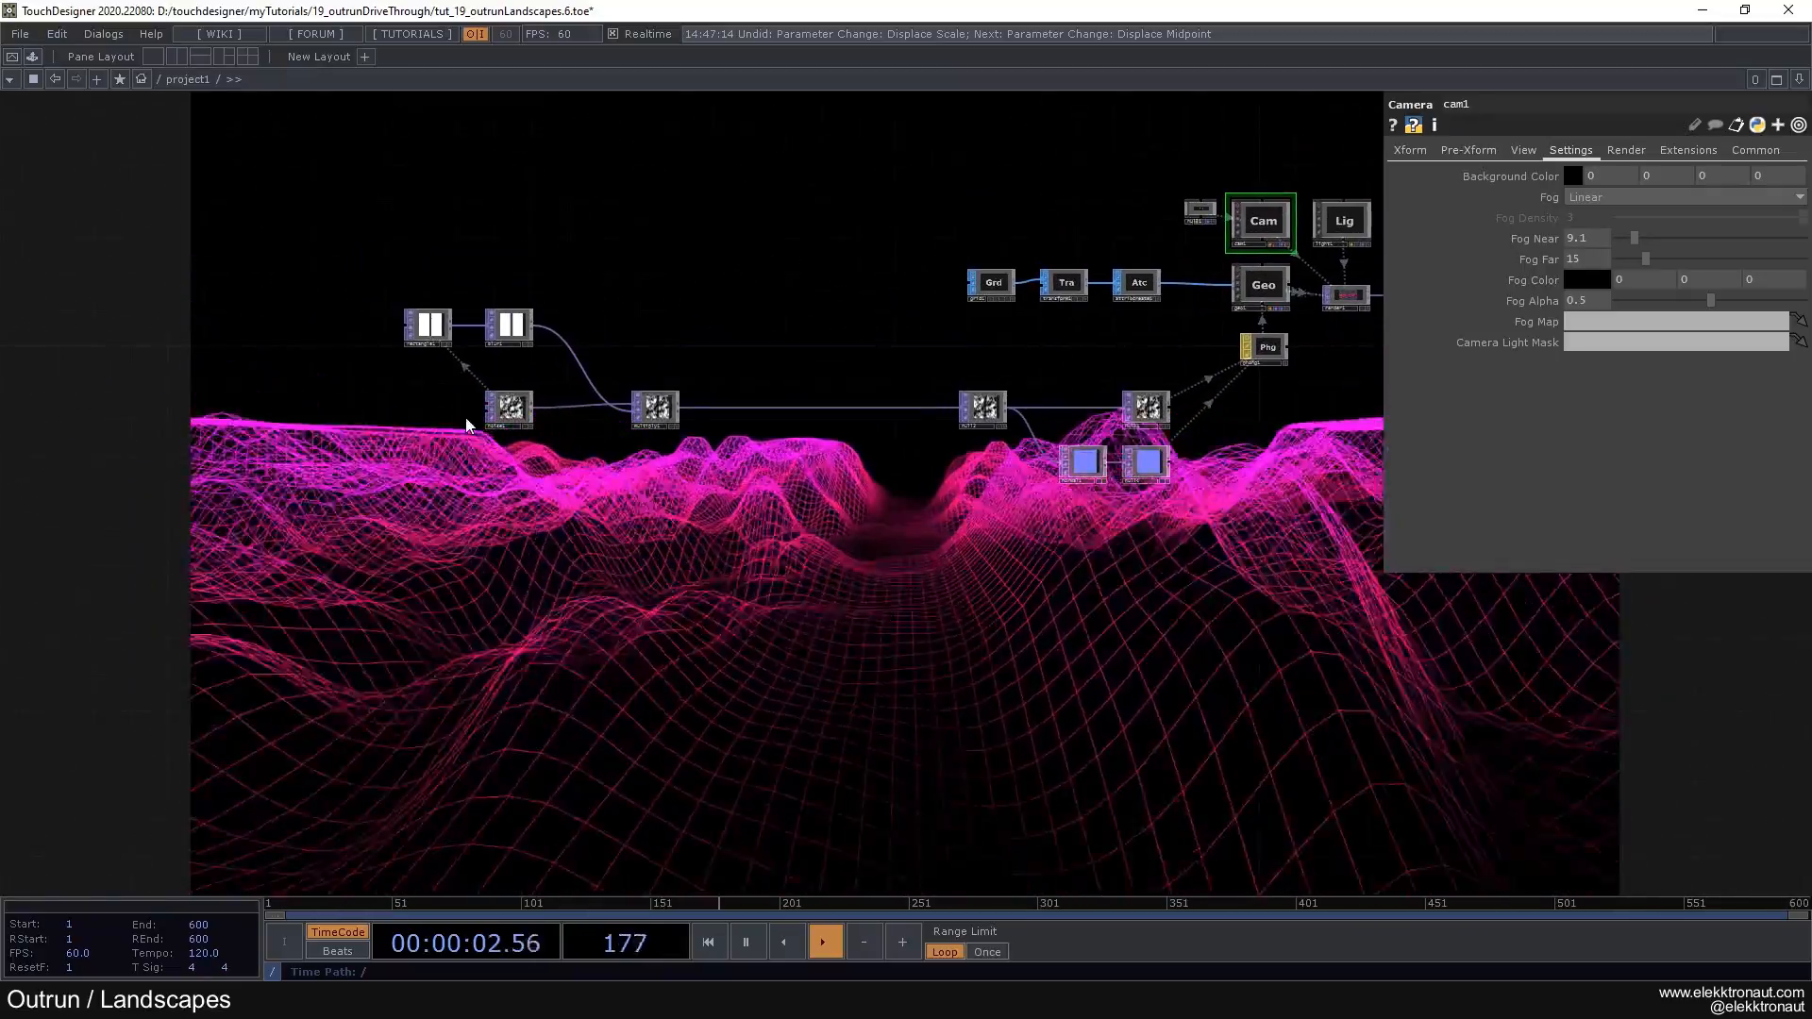
pyautogui.scroll(3, 462, 425)
pyautogui.click(553, 394)
pyautogui.moveTo(897, 585); pyautogui.dragTo(498, 551)
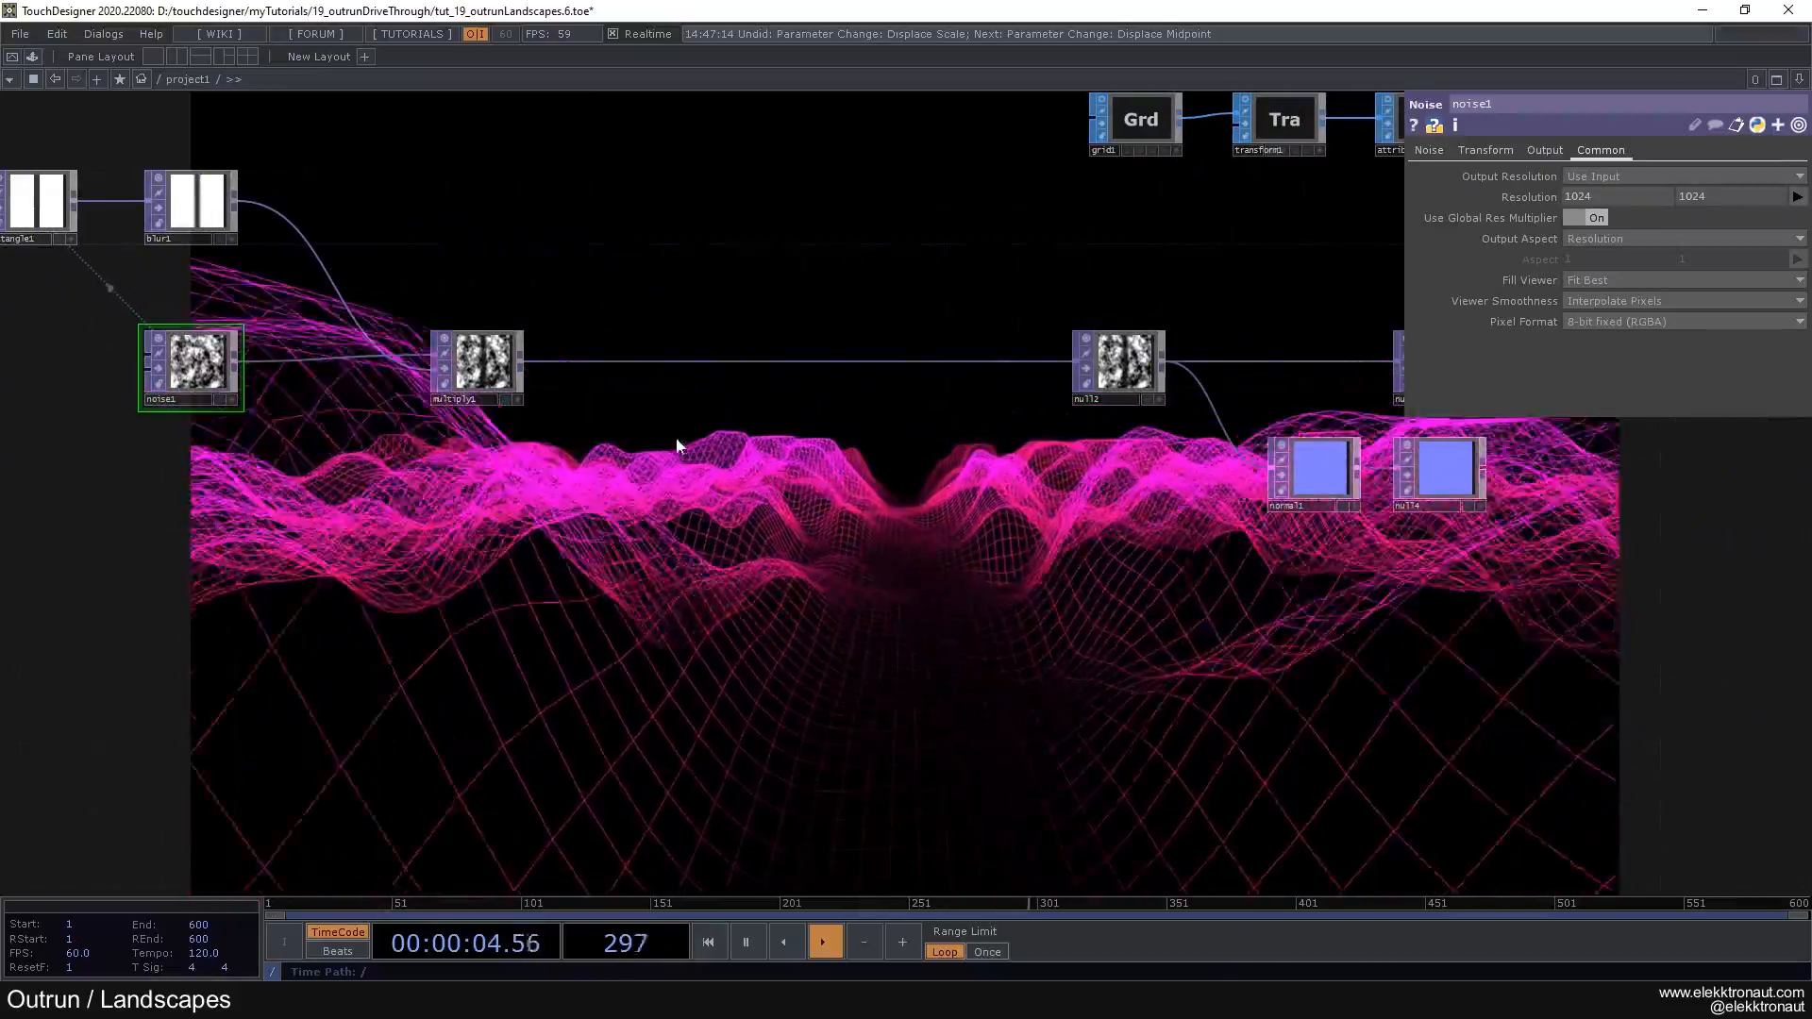
pyautogui.moveTo(37, 135); pyautogui.dragTo(150, 153)
pyautogui.moveTo(117, 151); pyautogui.dragTo(717, 482, button='right')
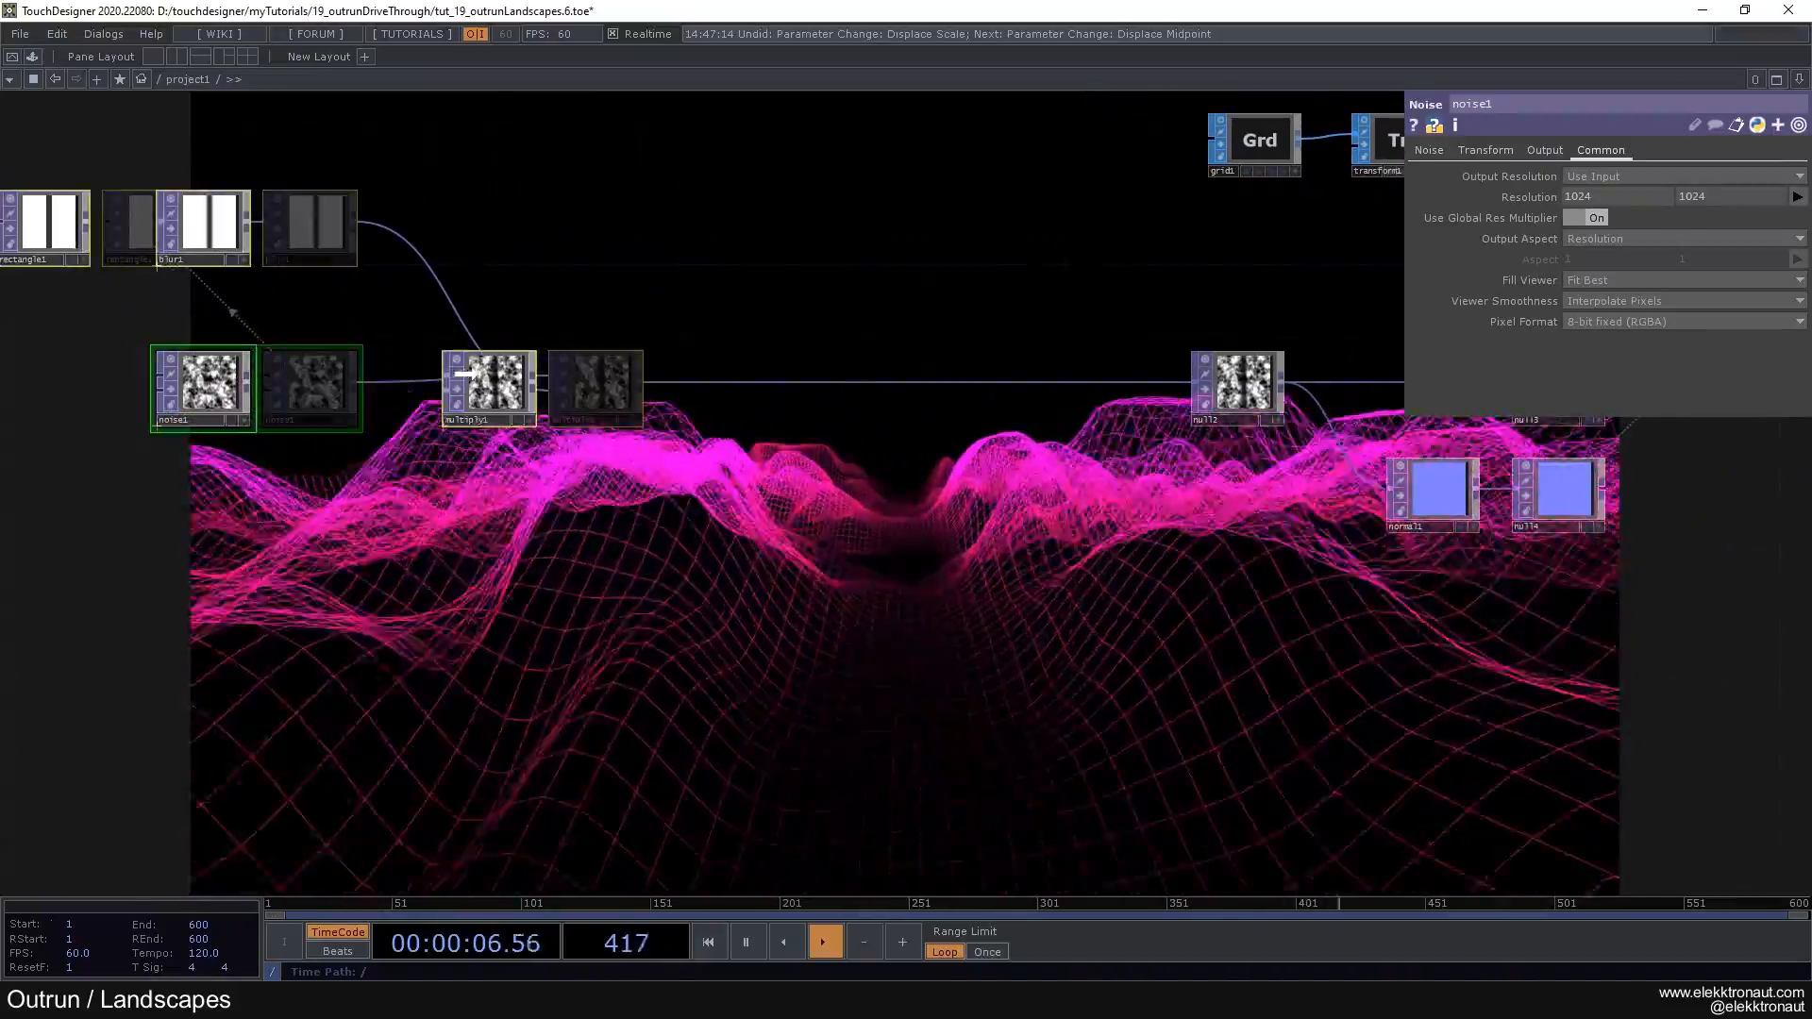
# Step: Insert a second Multiply TOP into the connection between multiply1 and null2
pyautogui.scroll(-2, 774, 490)
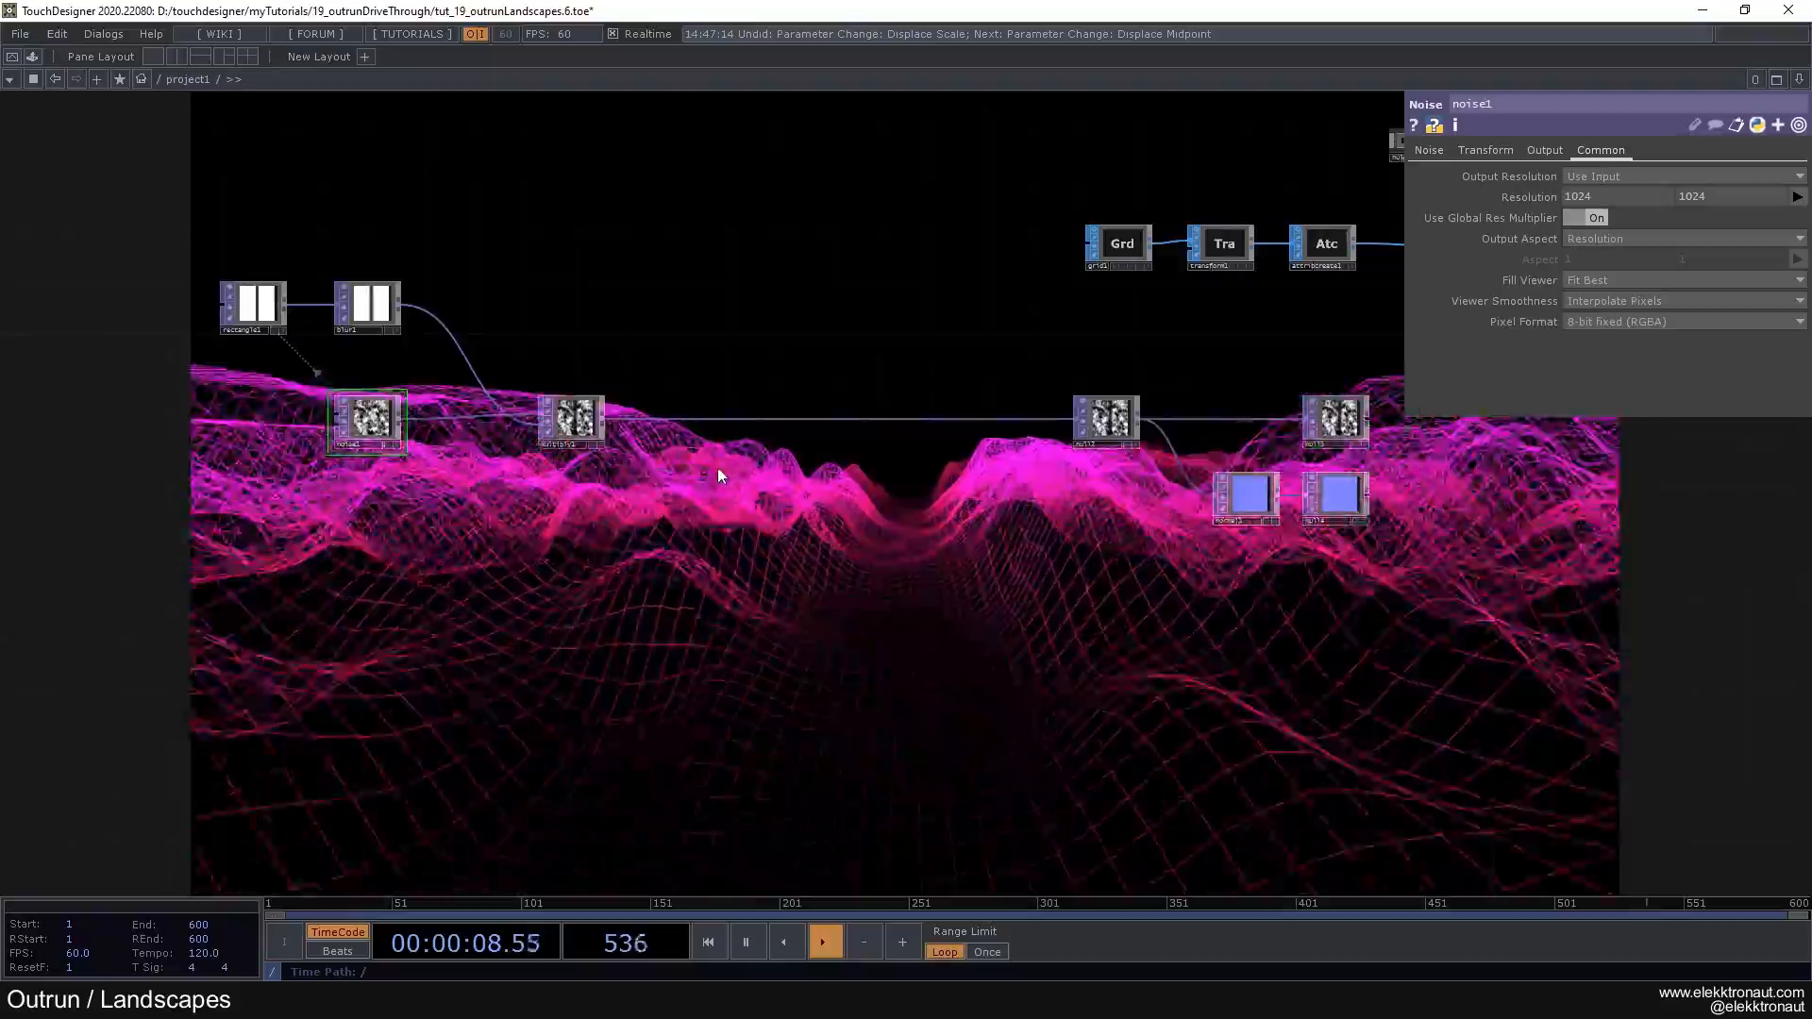
pyautogui.moveTo(1008, 555); pyautogui.dragTo(970, 541)
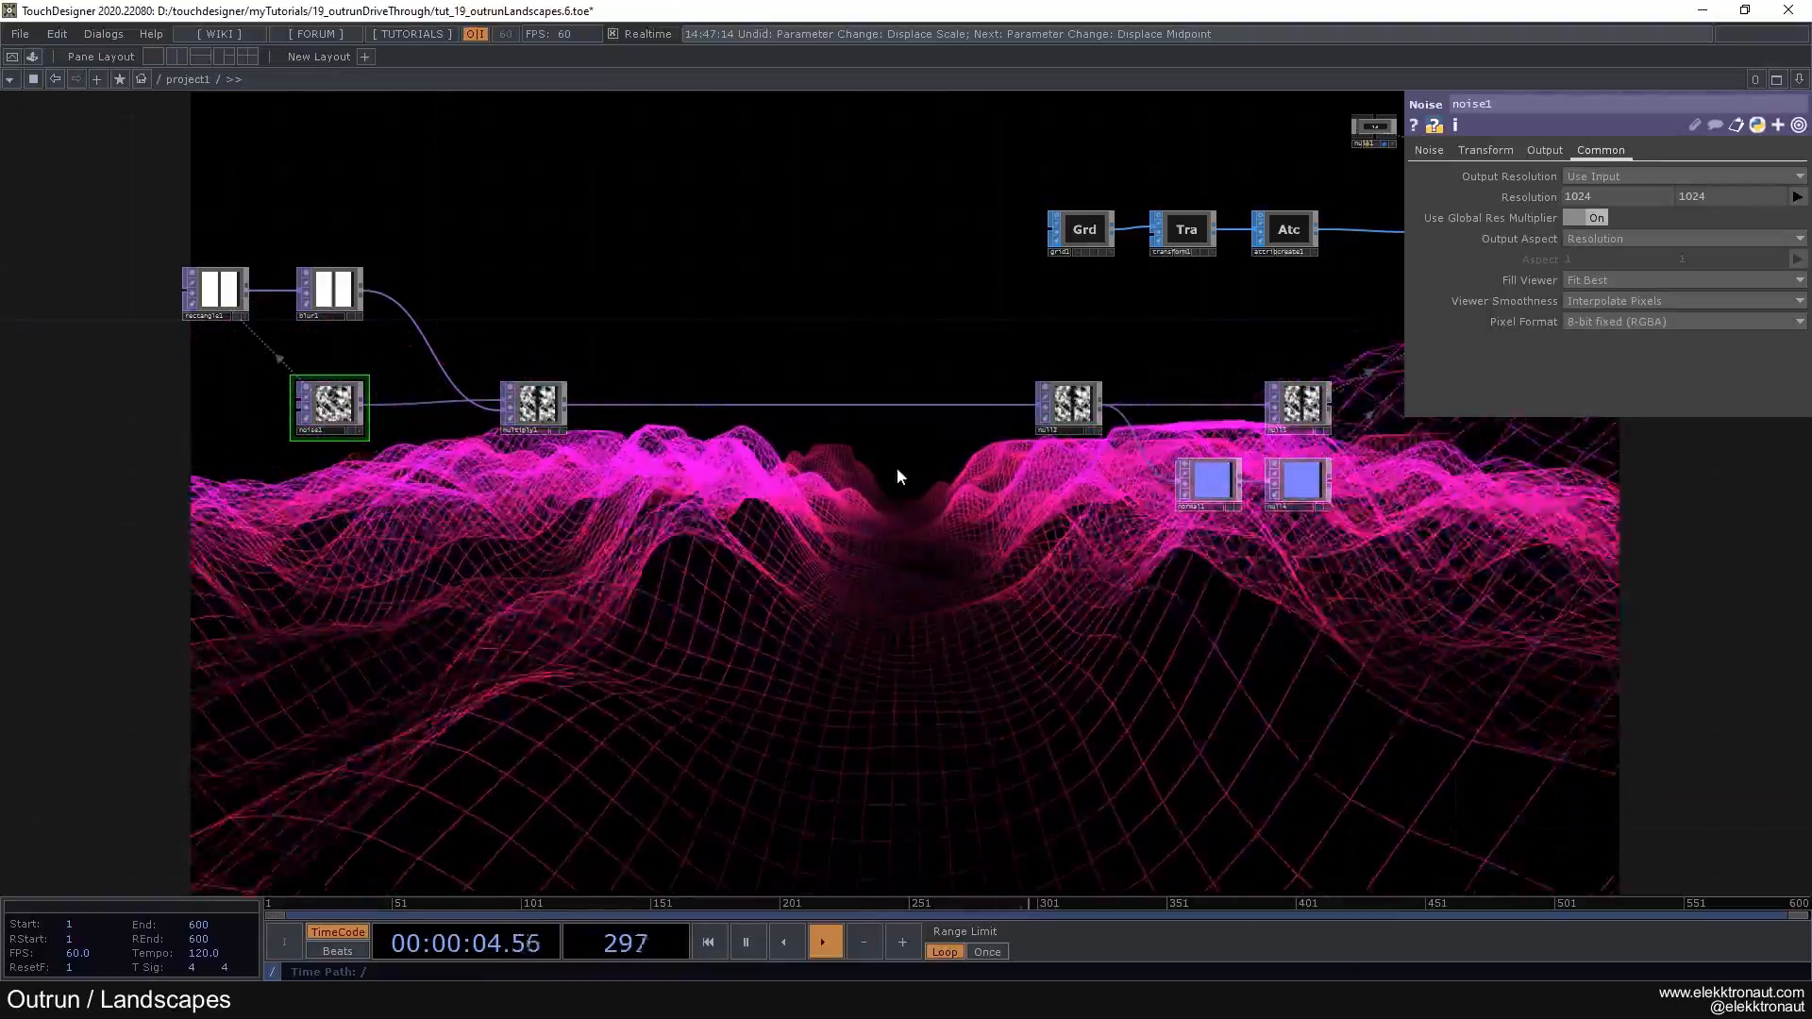
pyautogui.moveTo(904, 457); pyautogui.dragTo(956, 448)
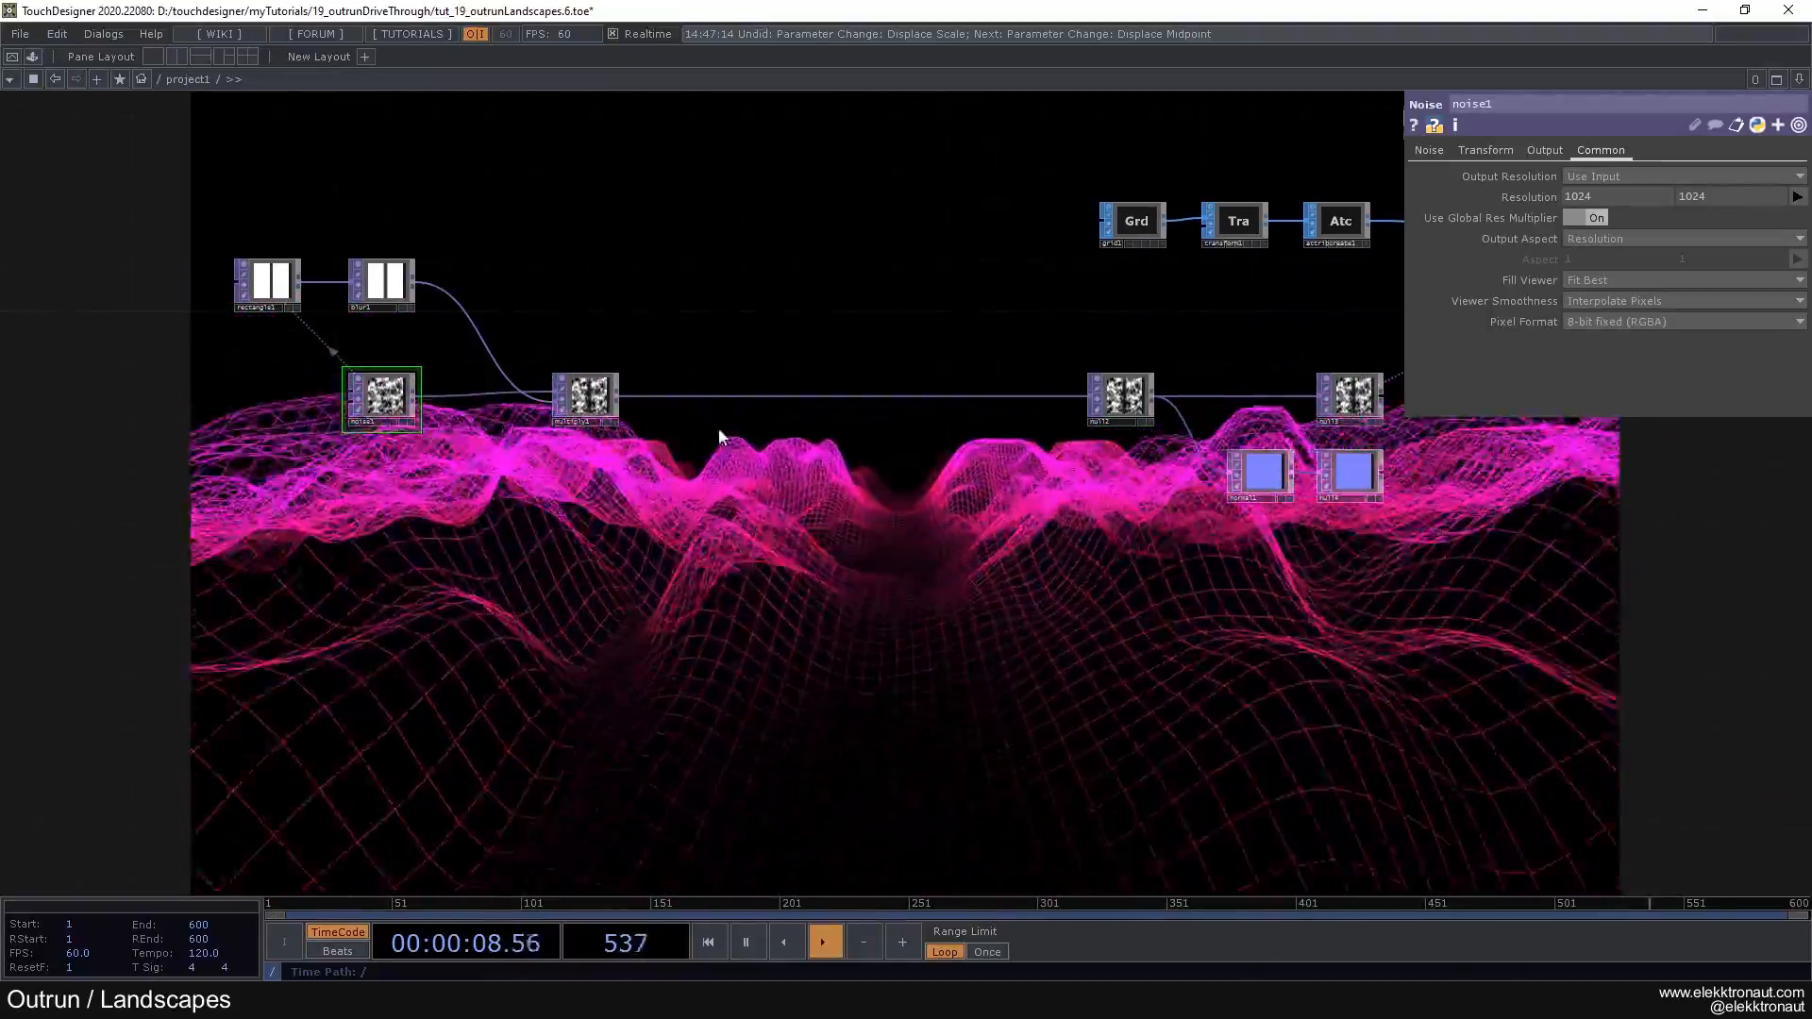
pyautogui.scroll(3, 687, 415)
pyautogui.rightClick(658, 367)
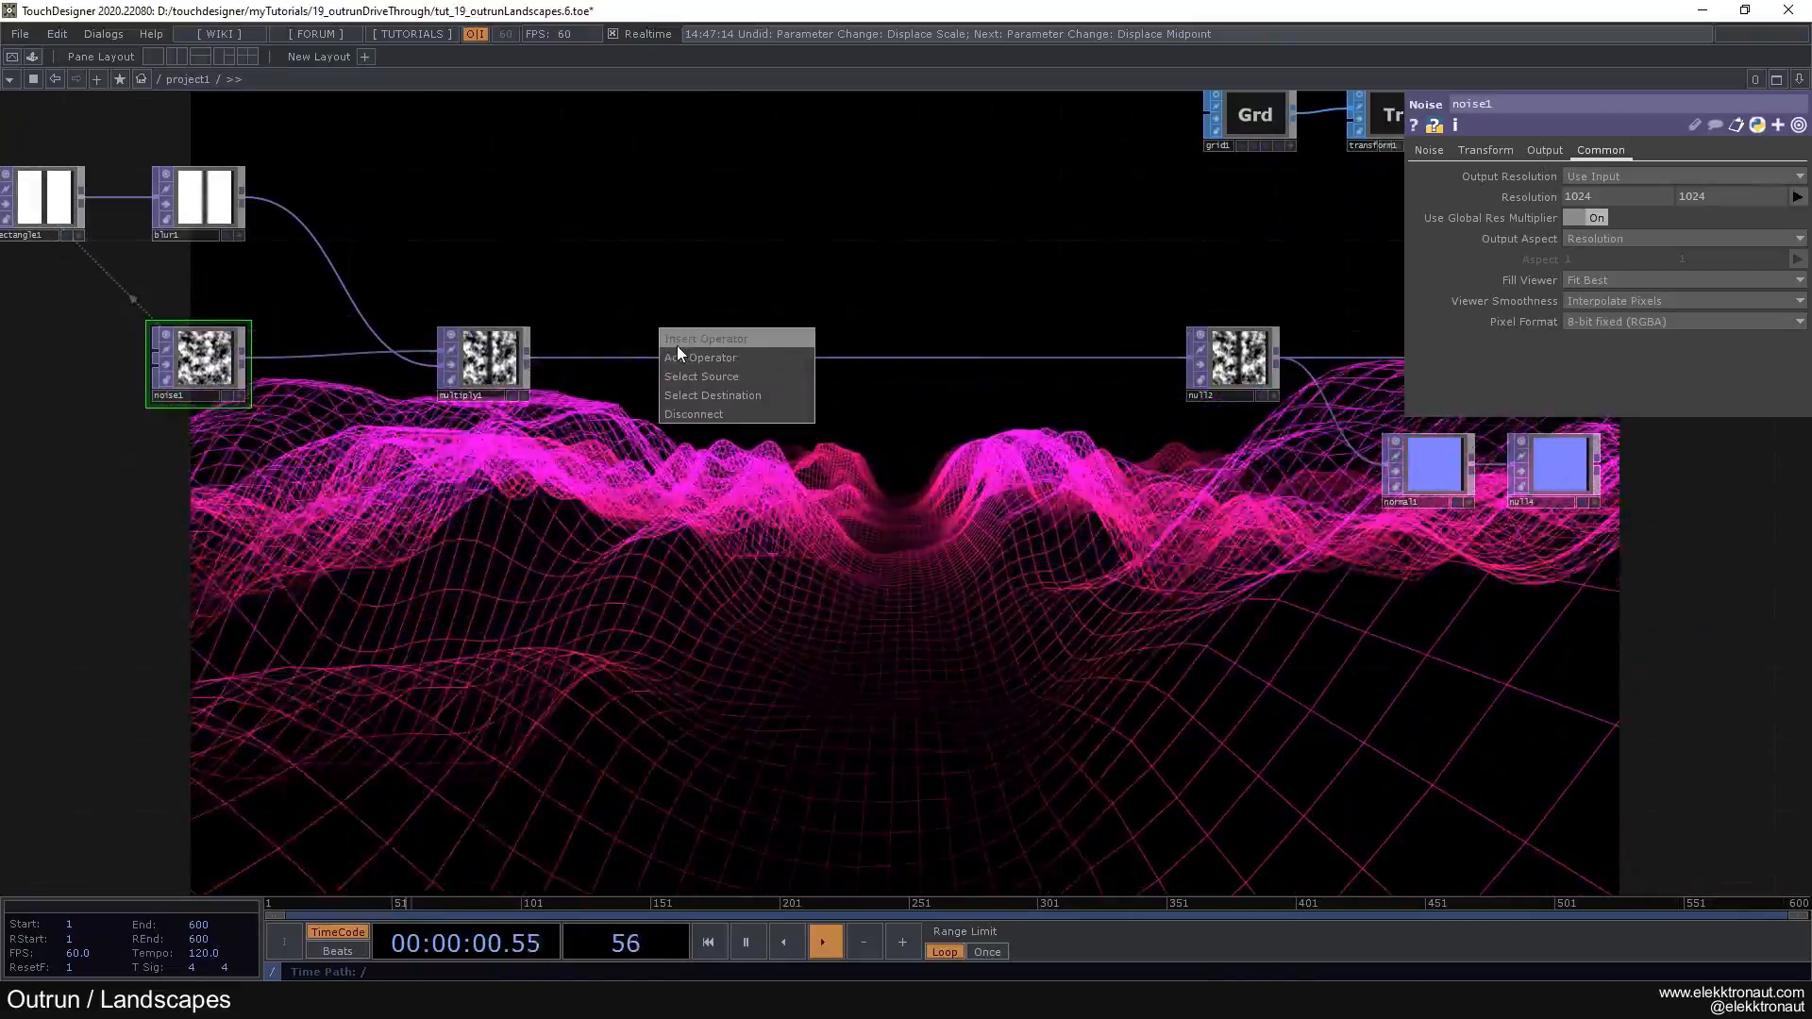
pyautogui.click(676, 346)
pyautogui.write('mu')
pyautogui.click(604, 198)
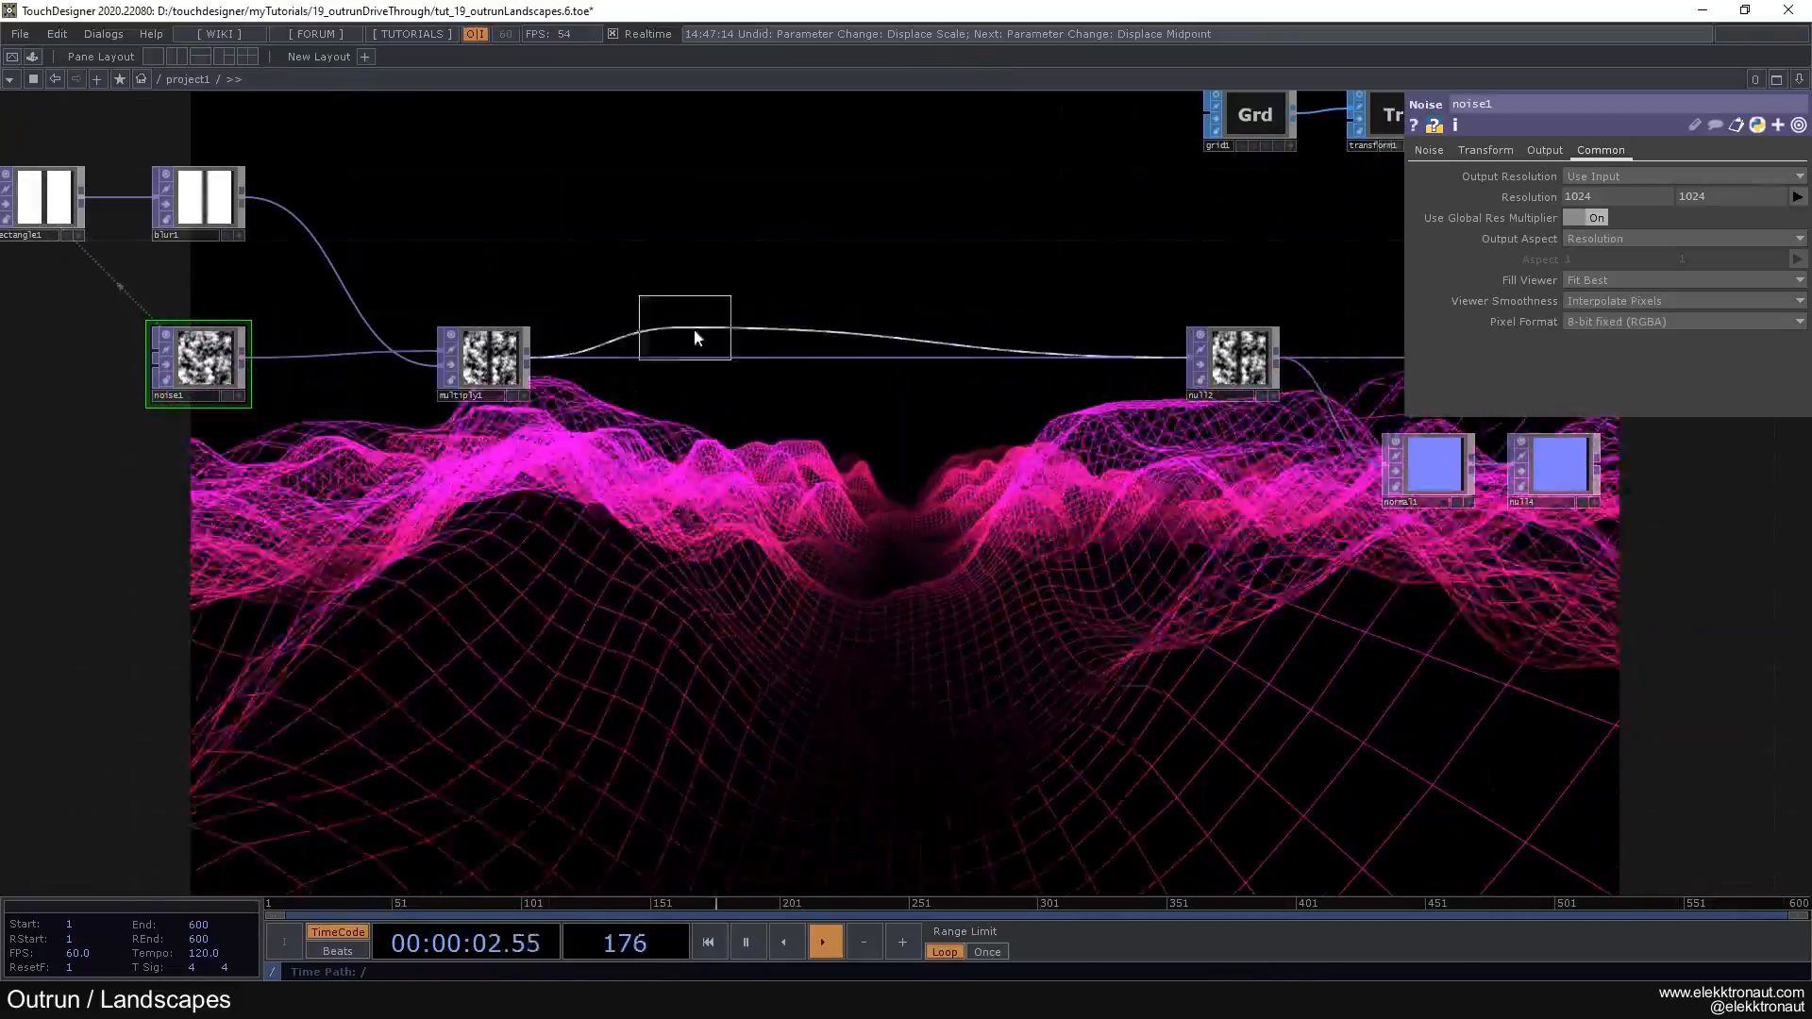
pyautogui.click(678, 368)
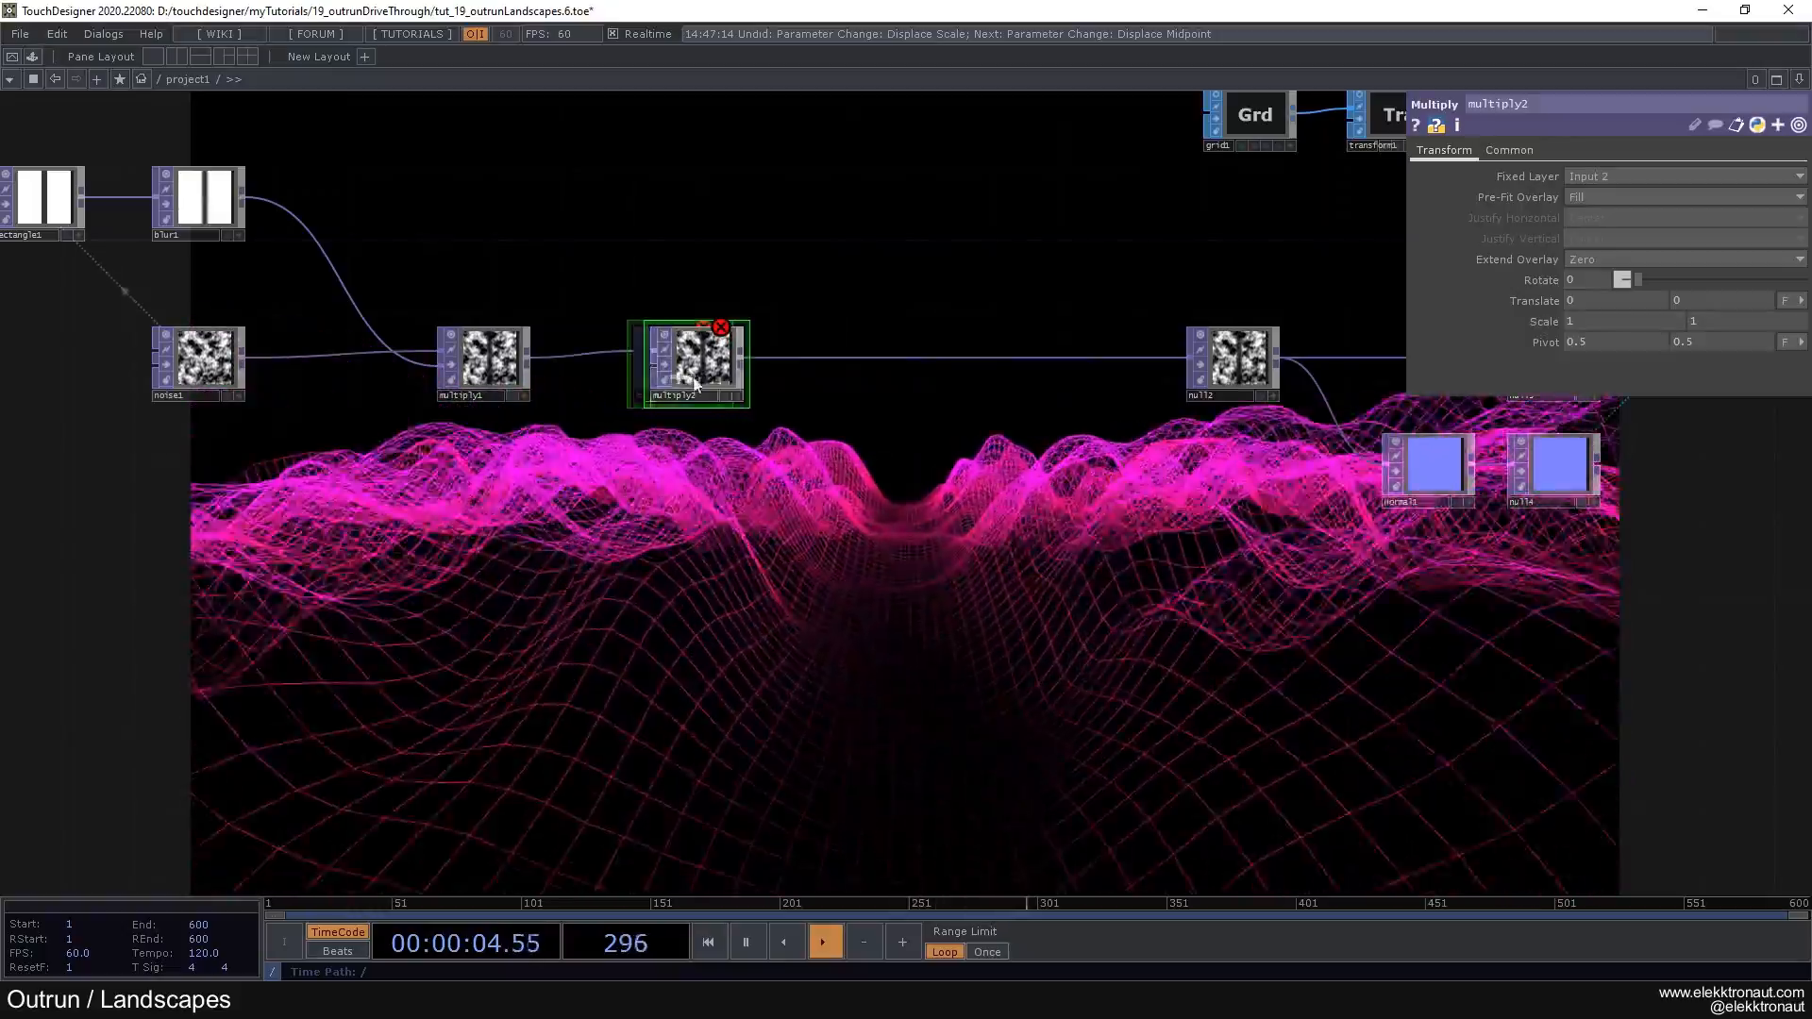
# Step: Add a Ramp TOP to the network below multiply1
pyautogui.moveTo(557, 372); pyautogui.dragTo(654, 308)
pyautogui.press('Tab')
pyautogui.write('ramp')
pyautogui.press('Return')
pyautogui.click(597, 490)
pyautogui.moveTo(598, 491); pyautogui.dragTo(598, 508)
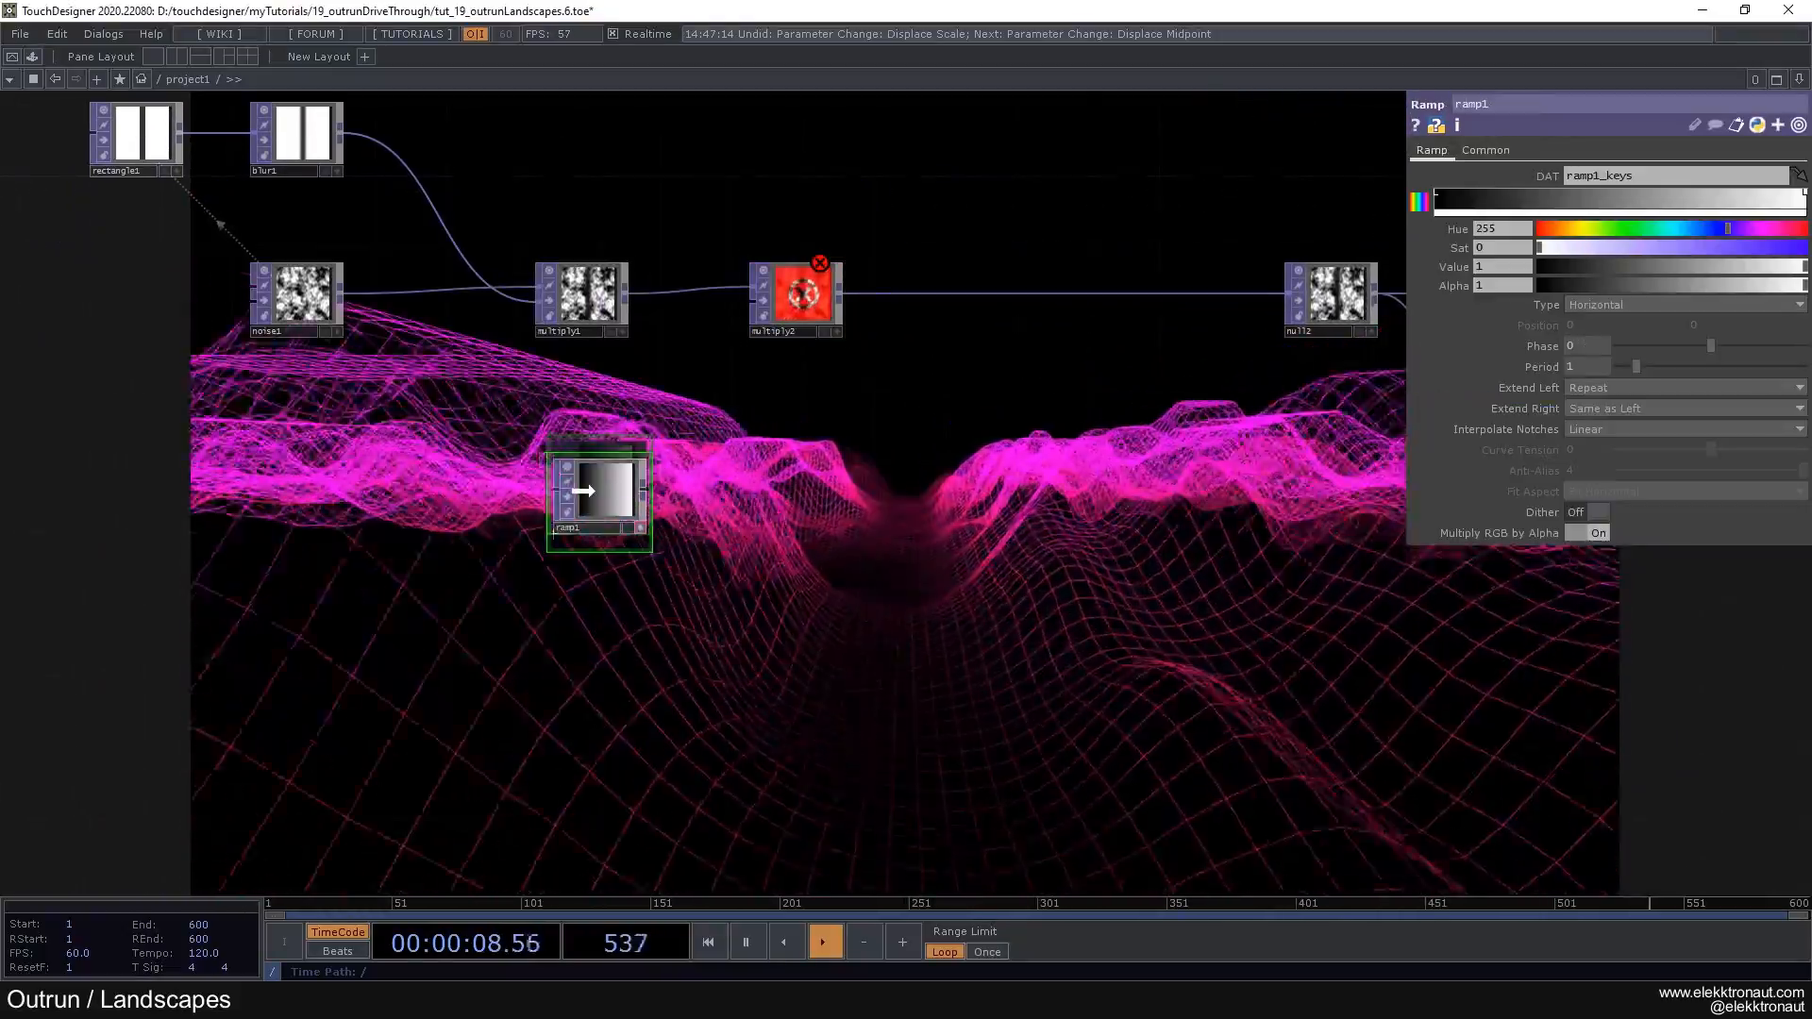
# Step: Paste noise1's resolution as a reference into ramp1 and connect ramp1 to the second input of multiply2
pyautogui.click(1485, 151)
pyautogui.rightClick(1531, 199)
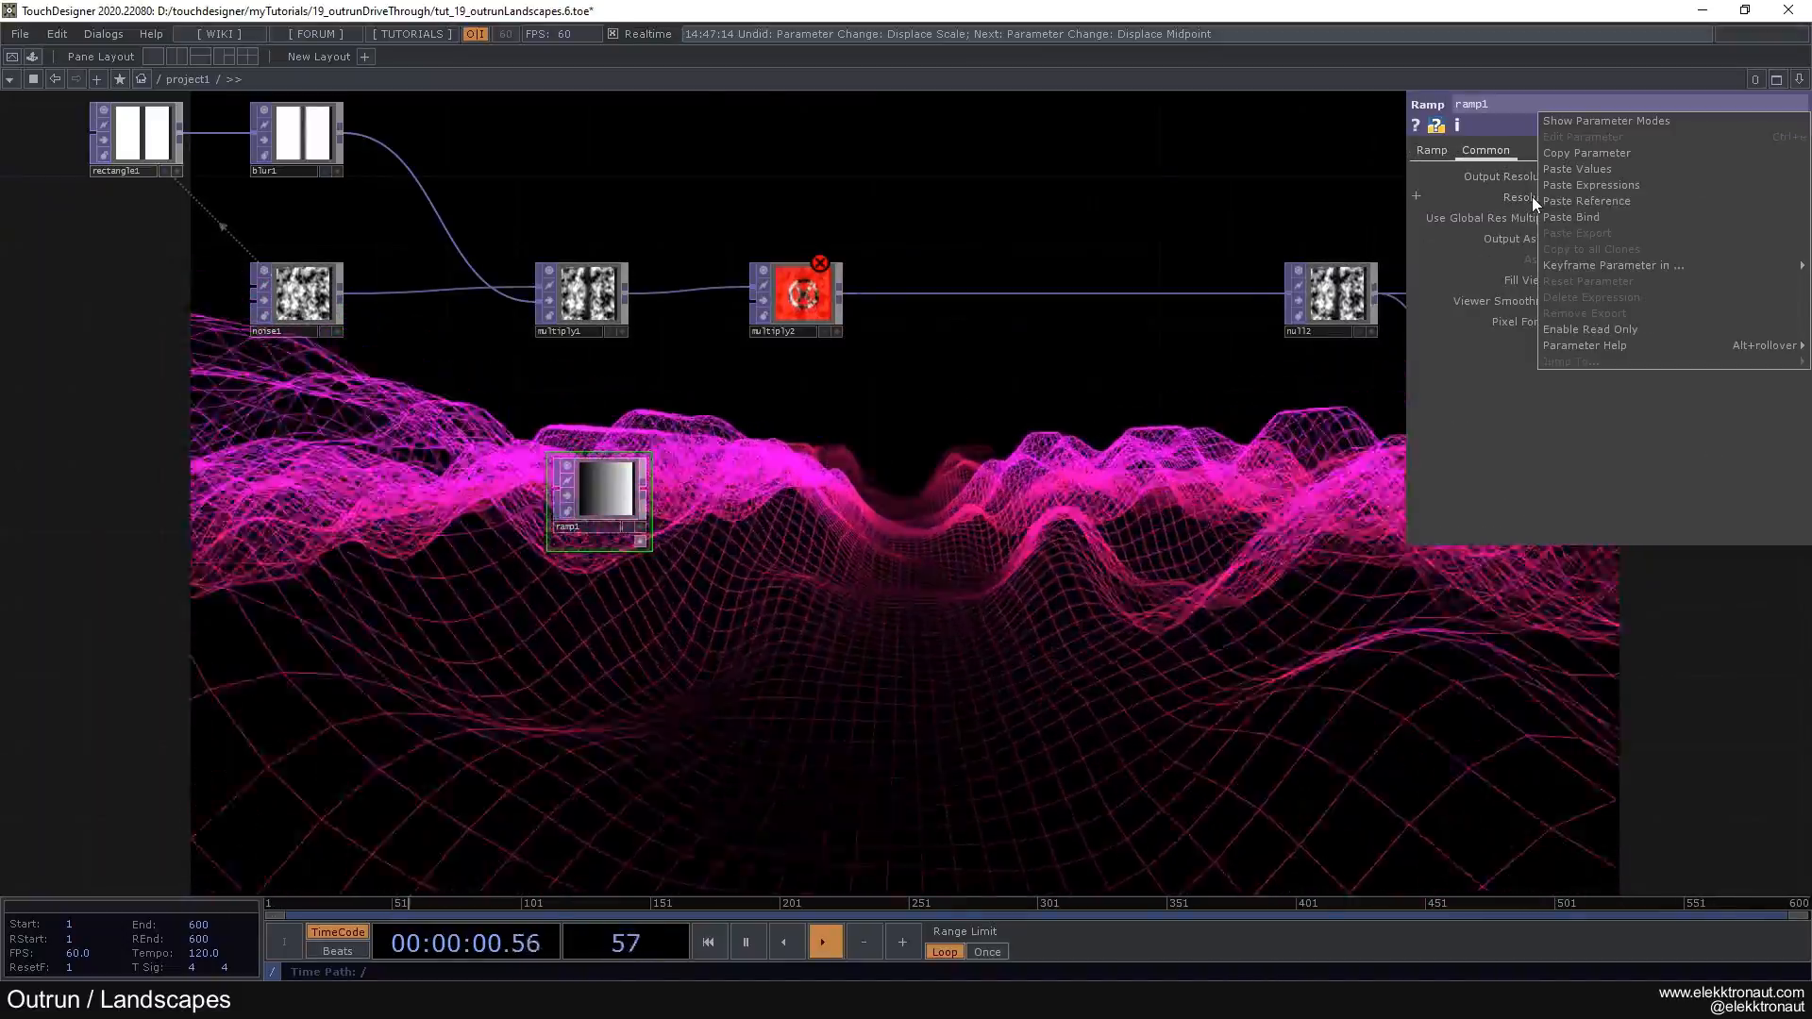
pyautogui.click(1614, 202)
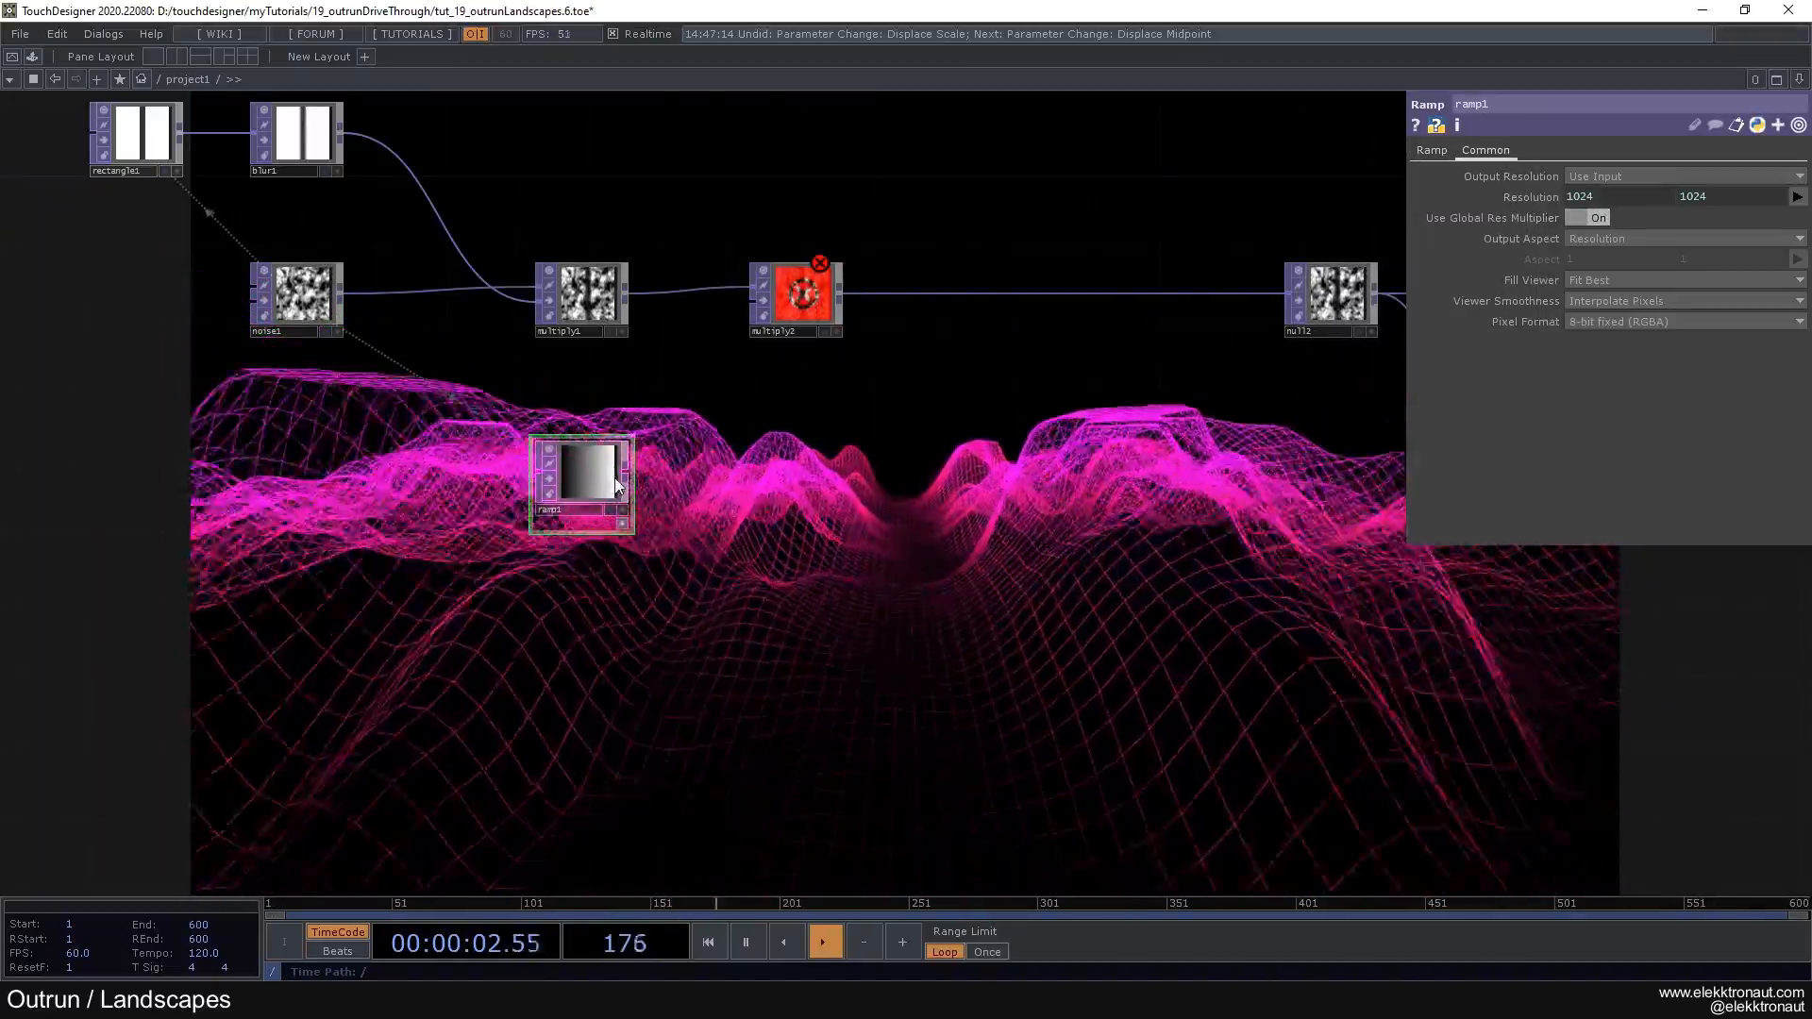
pyautogui.moveTo(625, 475); pyautogui.dragTo(758, 304)
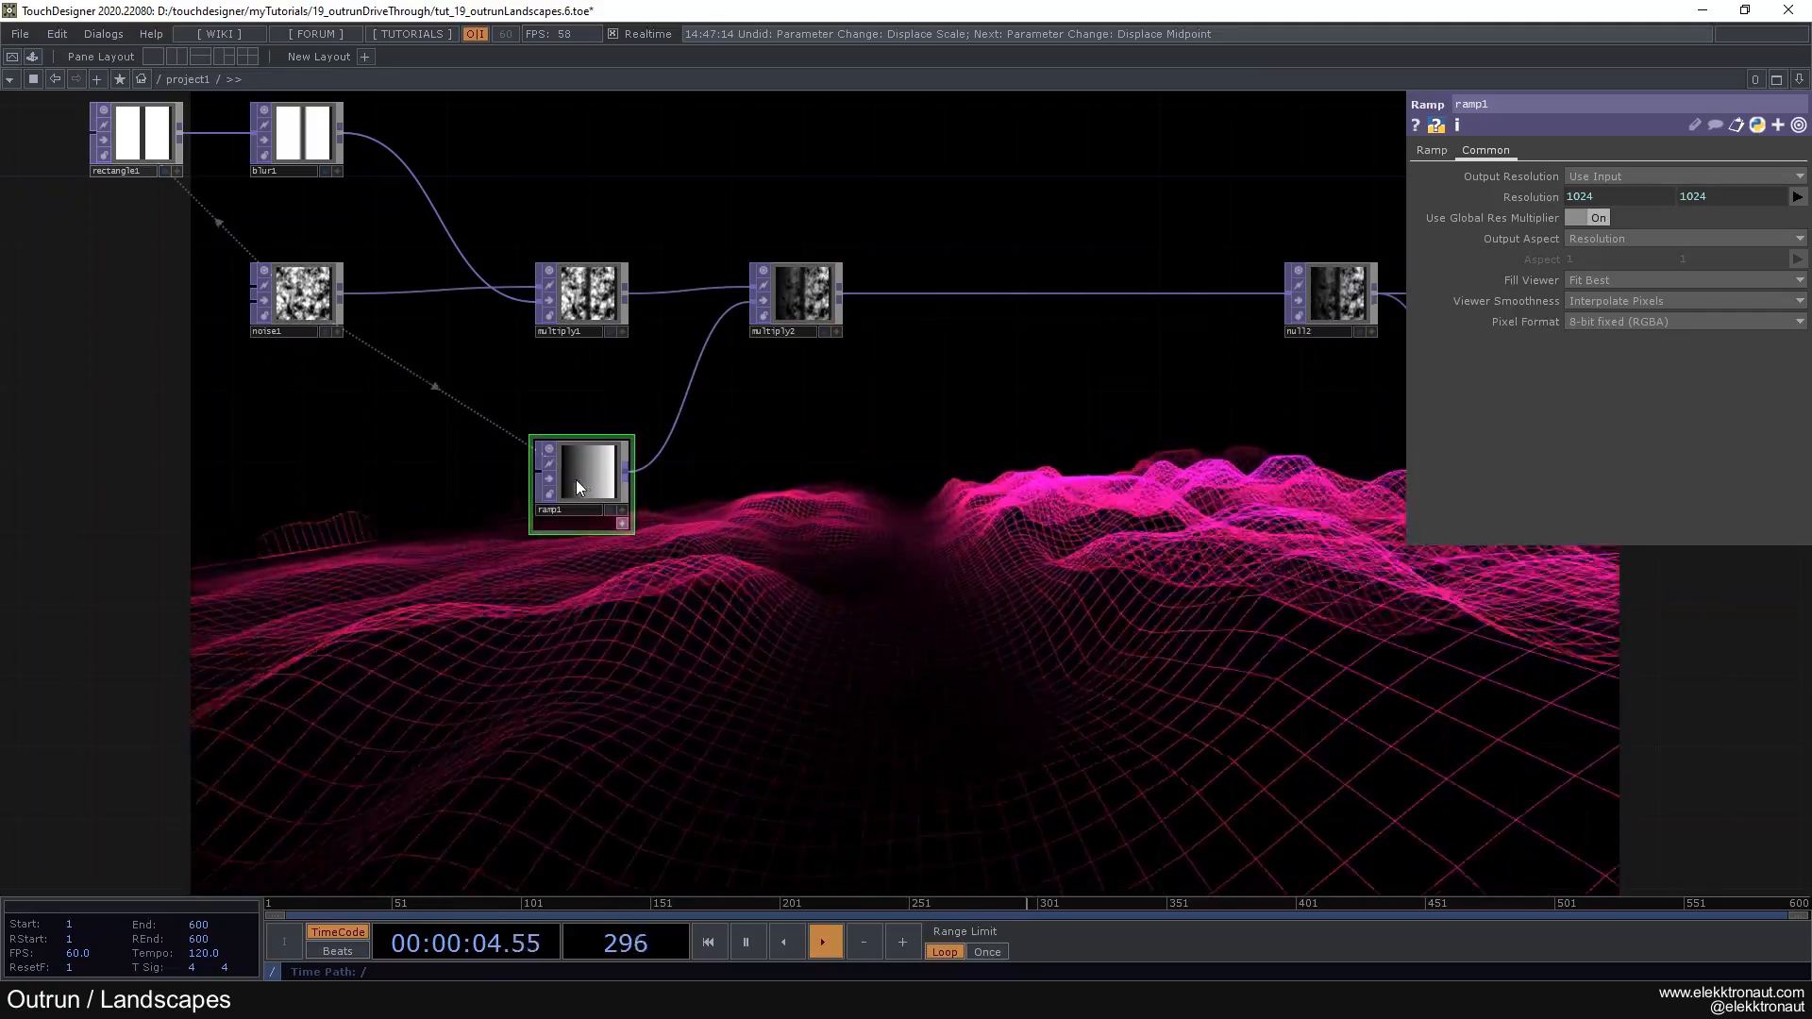
# Step: Set the Type of ramp1 to Vertical
pyautogui.click(1432, 150)
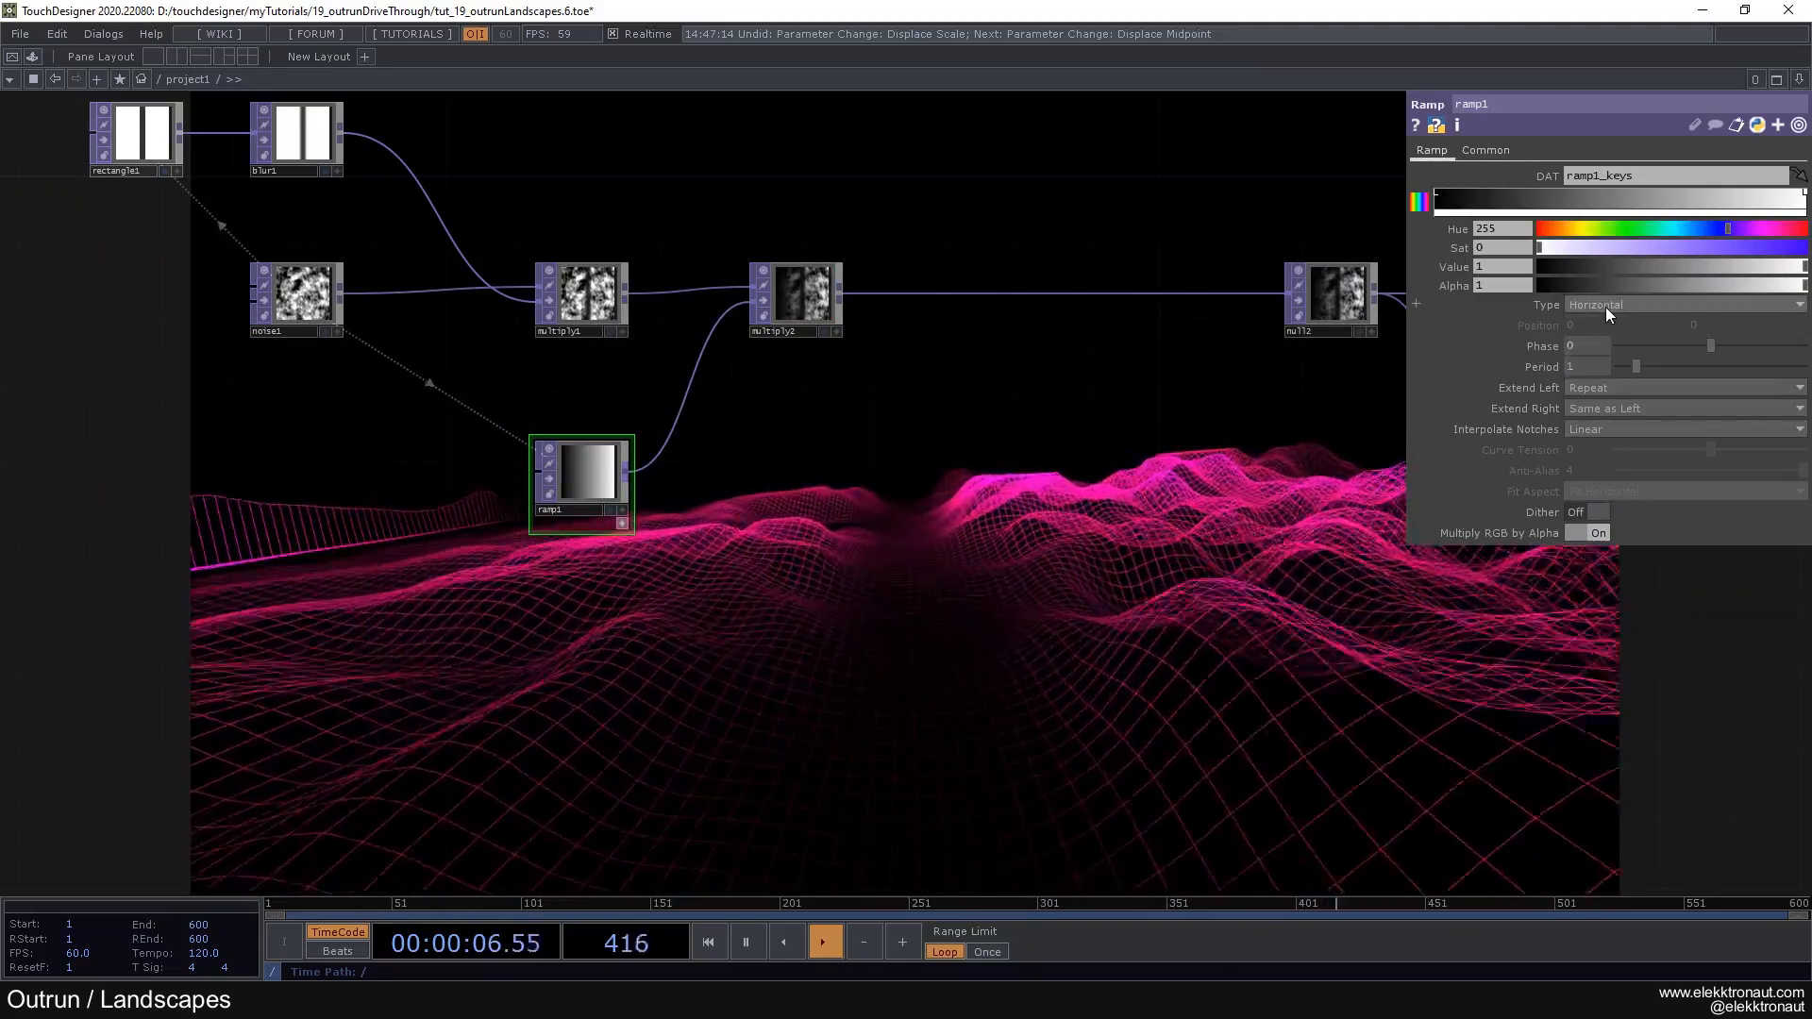
pyautogui.click(1604, 306)
pyautogui.click(1604, 322)
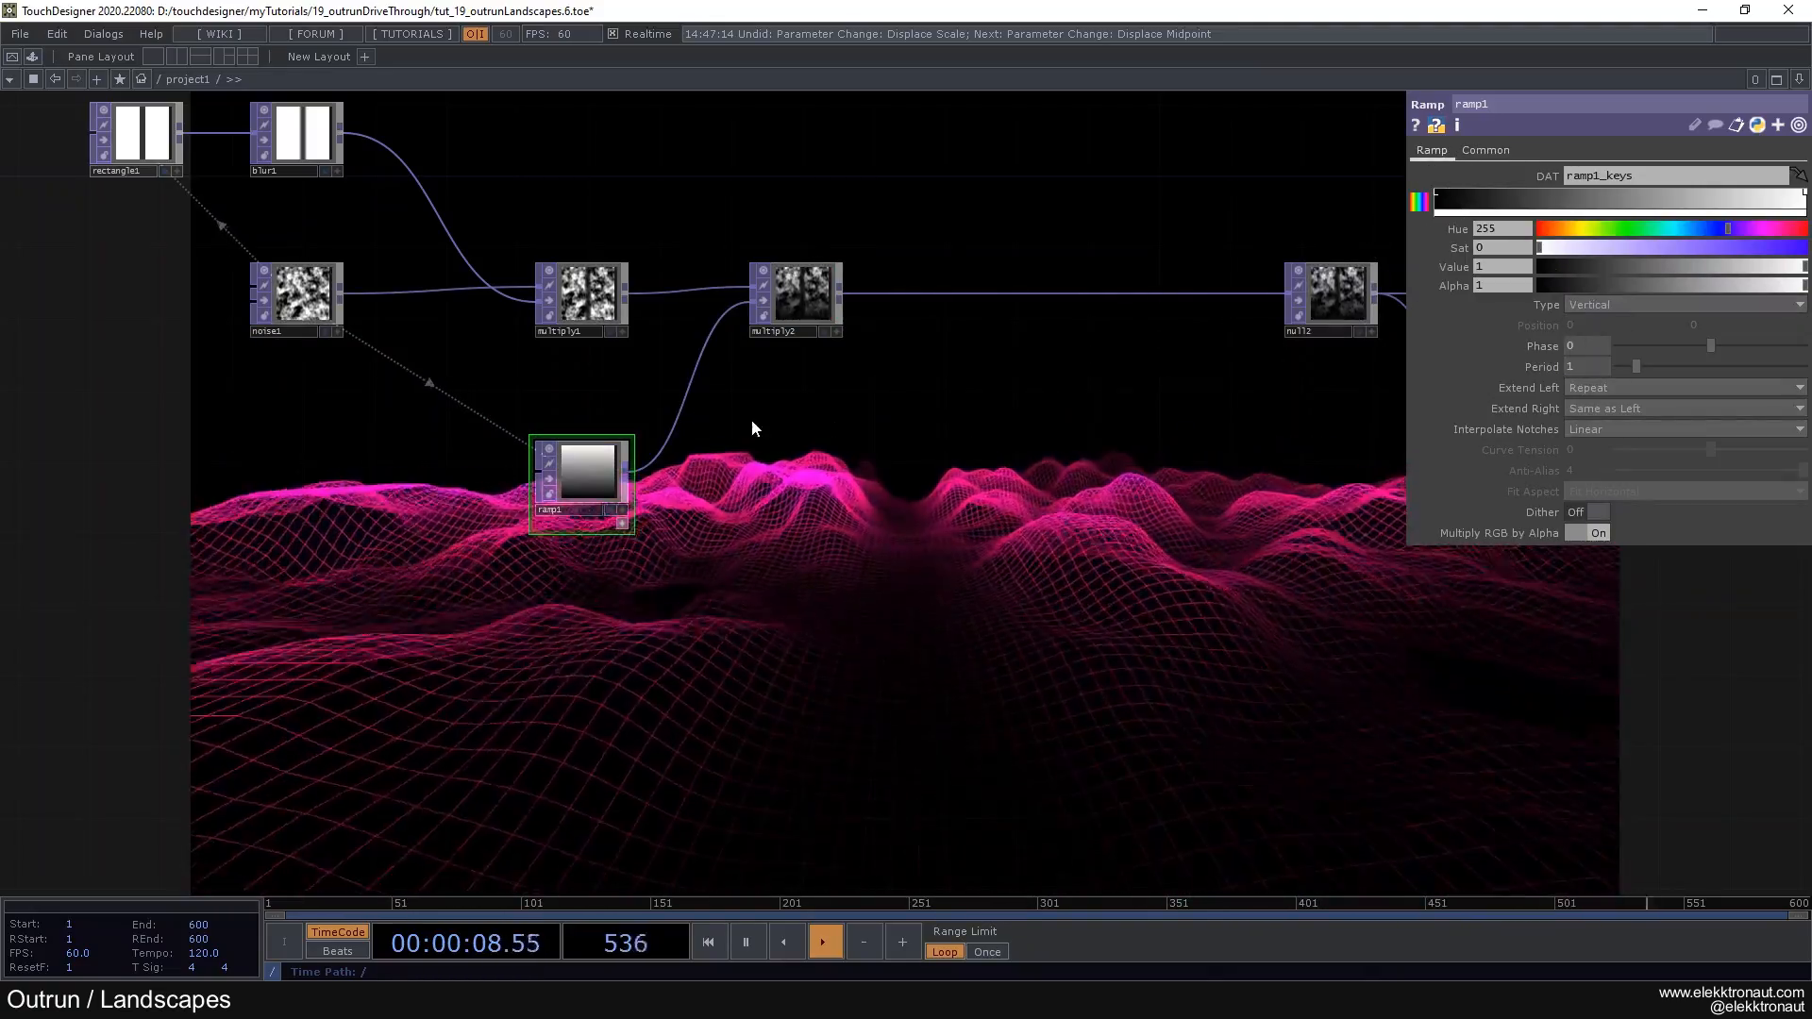
# Step: Reverse ramp1's gradient by setting its first key's Value to 1 and its last key's Value to 0
pyautogui.scroll(2, 719, 428)
pyautogui.moveTo(1605, 267); pyautogui.dragTo(1560, 264)
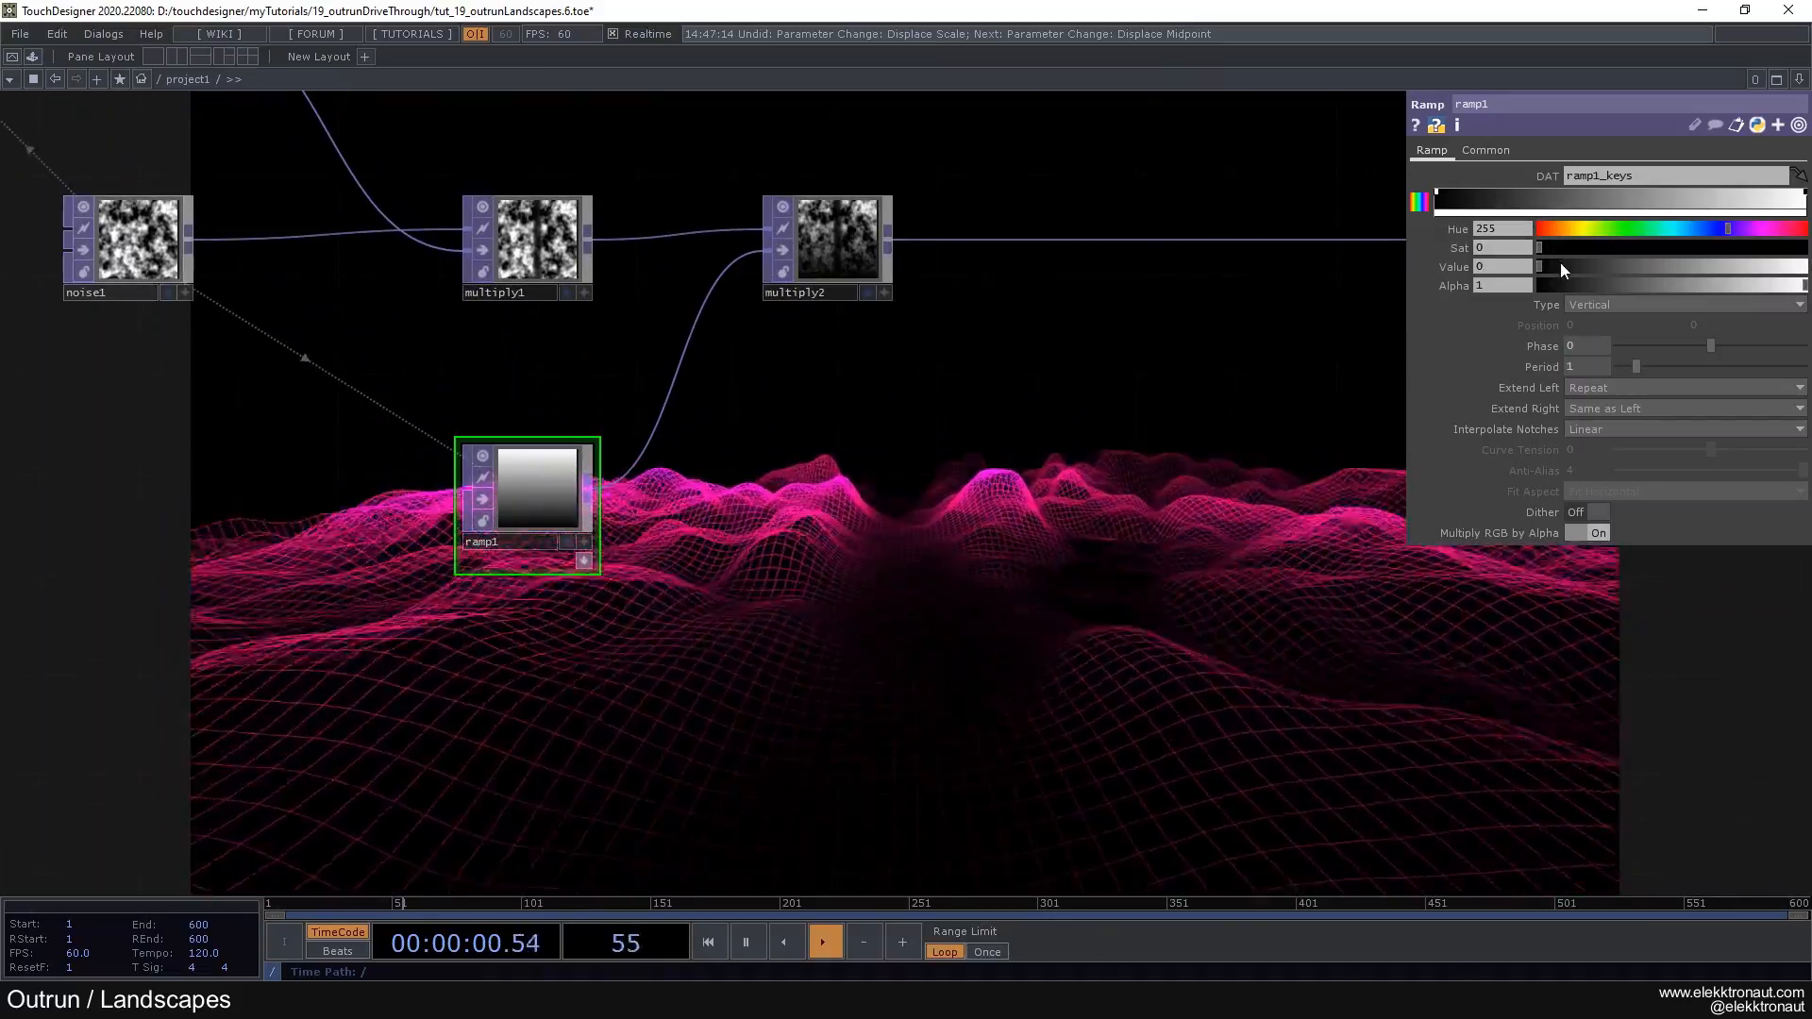
pyautogui.moveTo(1435, 190); pyautogui.dragTo(1803, 202)
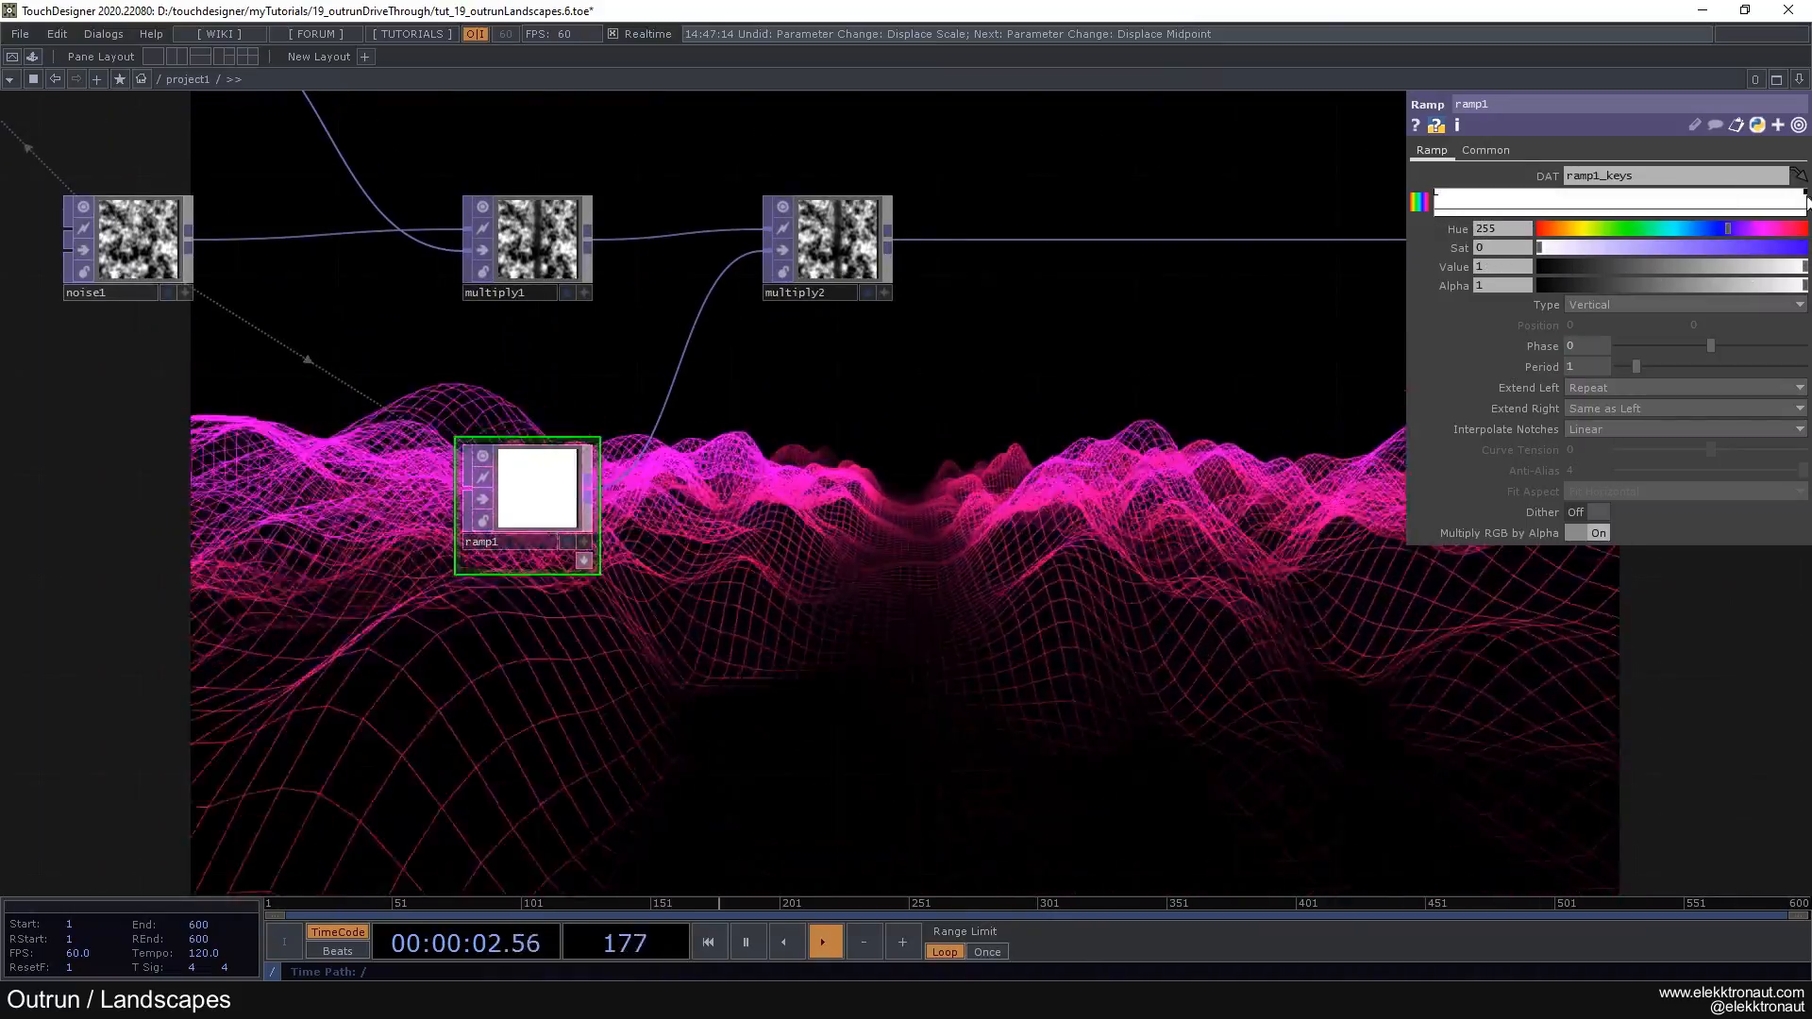
pyautogui.moveTo(1583, 264); pyautogui.dragTo(1457, 264)
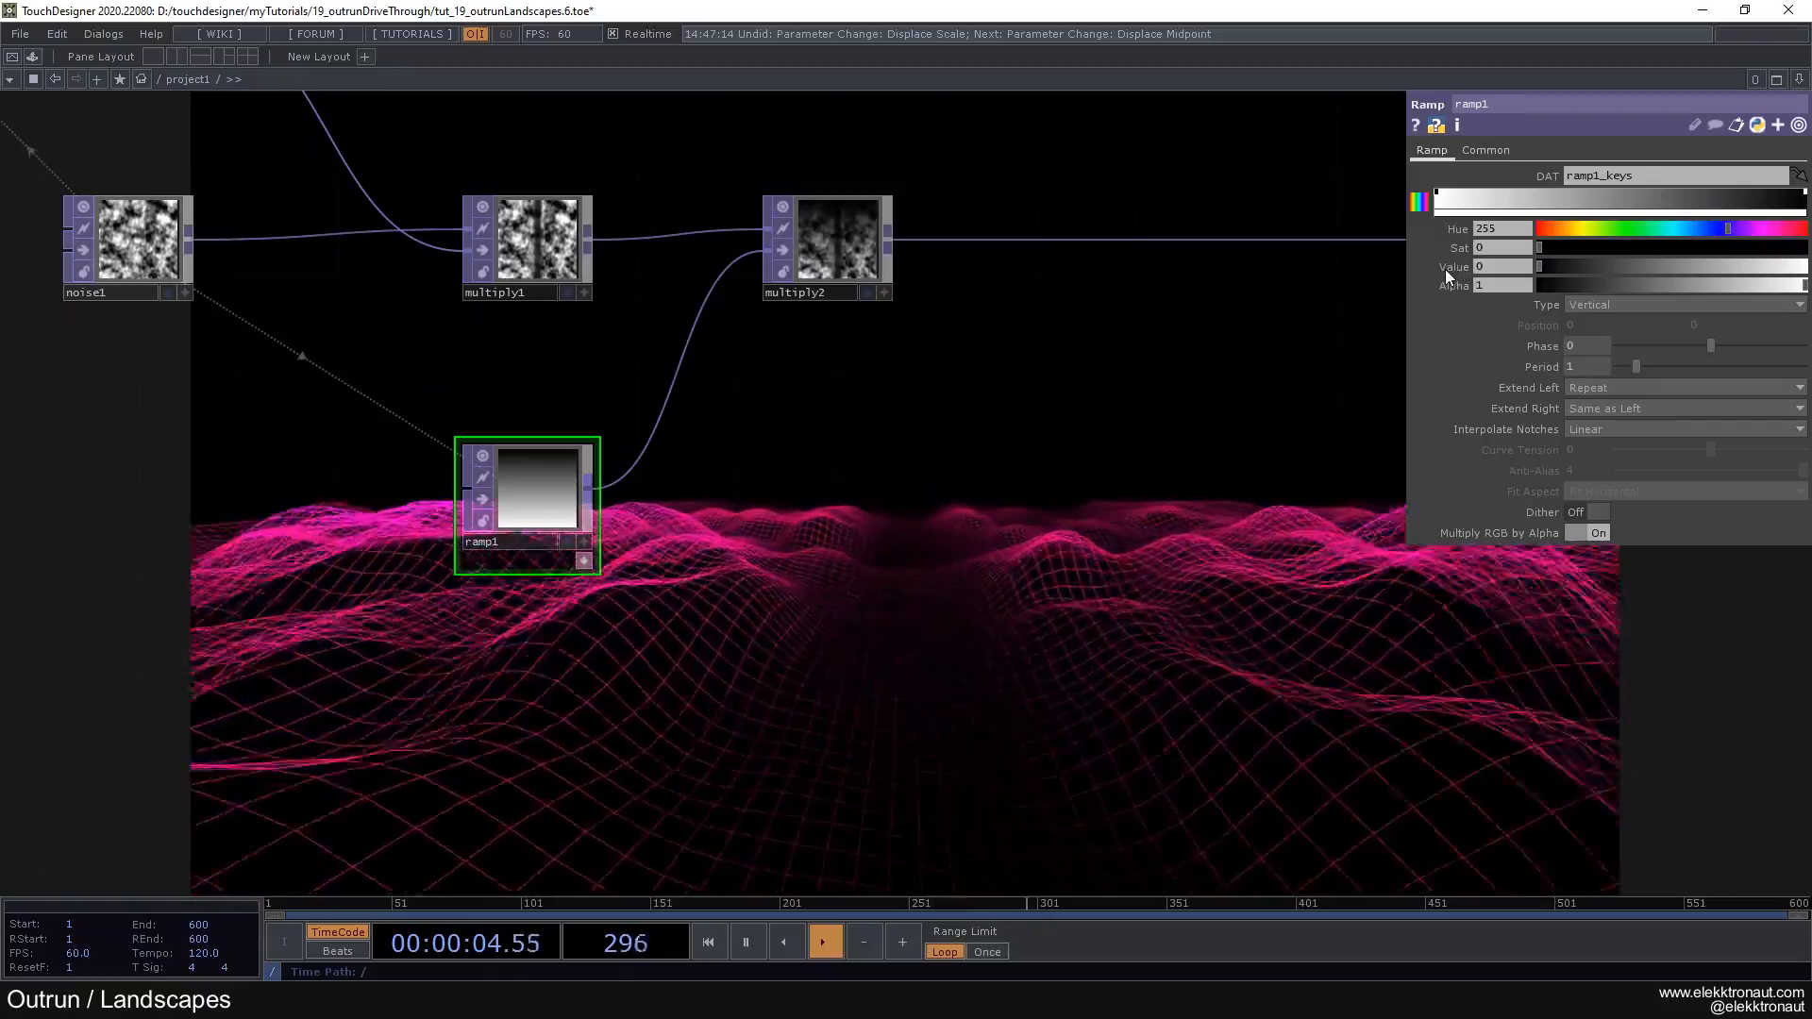
# Step: Add a third key to ramp1's gradient, set its Value to 1 and move it slightly toward the white end from the centre
pyautogui.moveTo(1562, 199); pyautogui.dragTo(1594, 194)
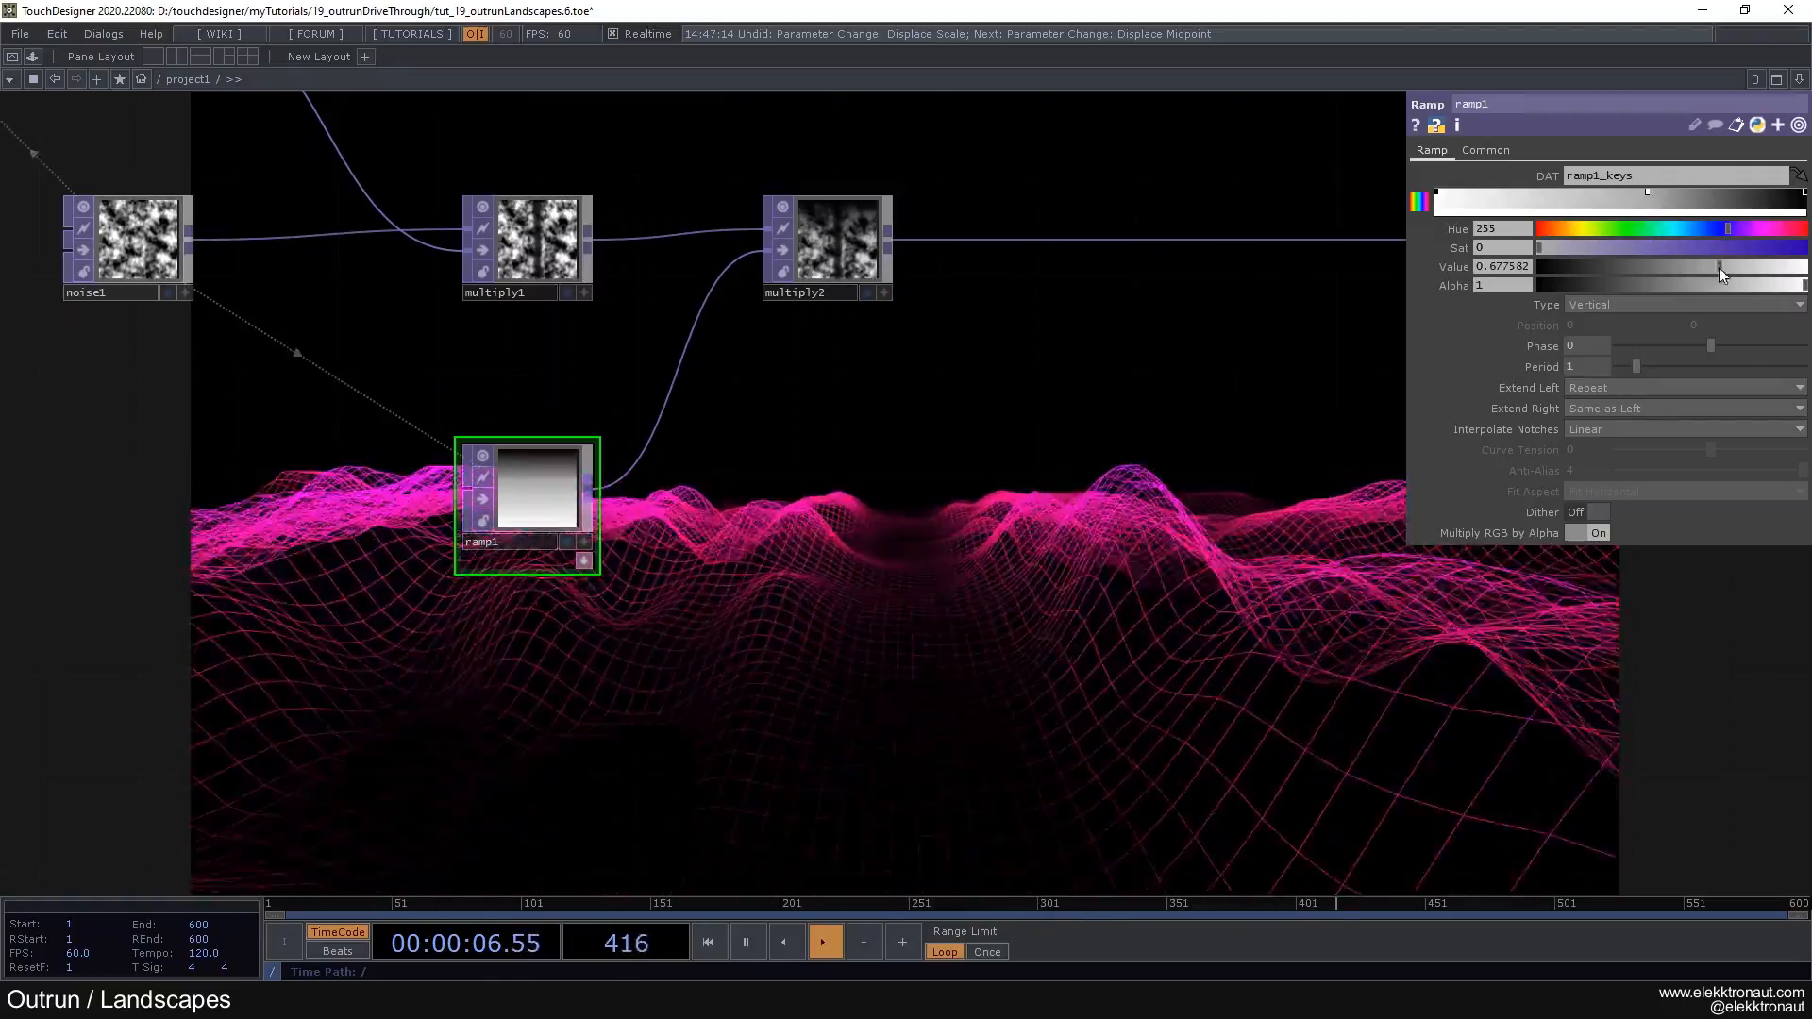
pyautogui.moveTo(1720, 266); pyautogui.dragTo(1805, 266)
pyautogui.moveTo(1639, 198); pyautogui.dragTo(1599, 209)
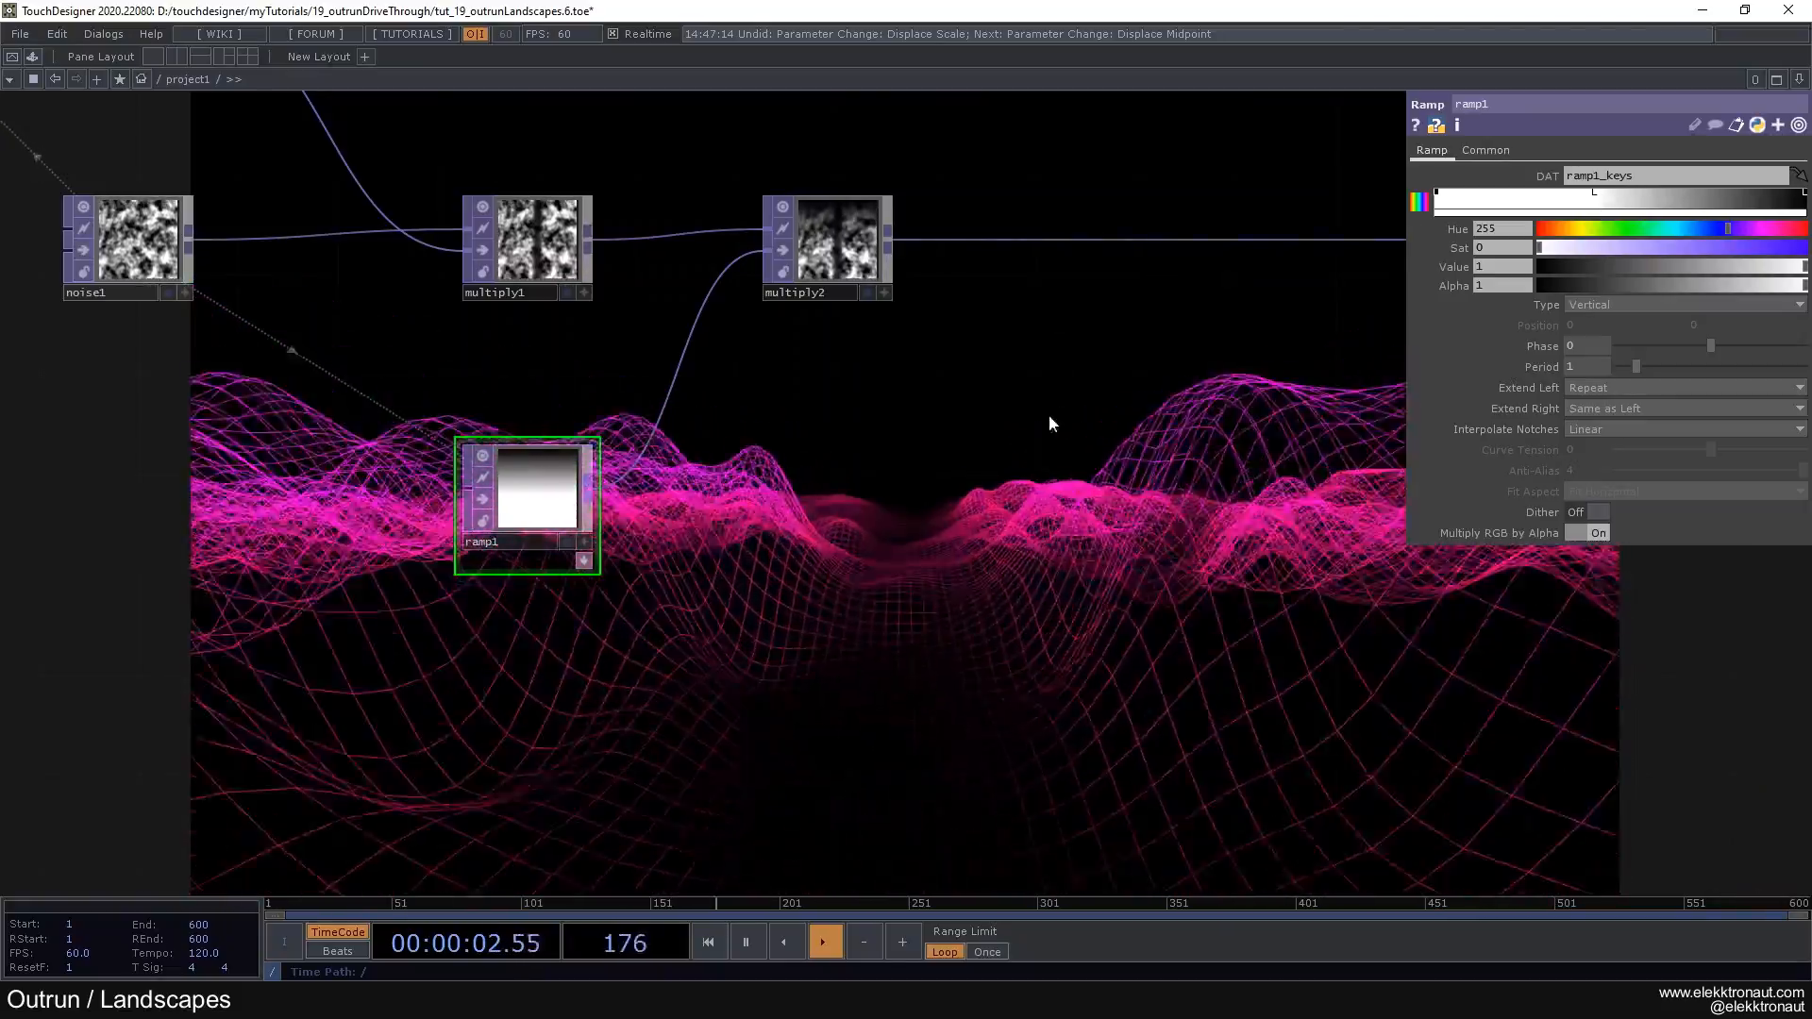
# Step: Insert a Level TOP on the connection between multiply2 and null2
pyautogui.moveTo(1050, 423); pyautogui.dragTo(999, 258)
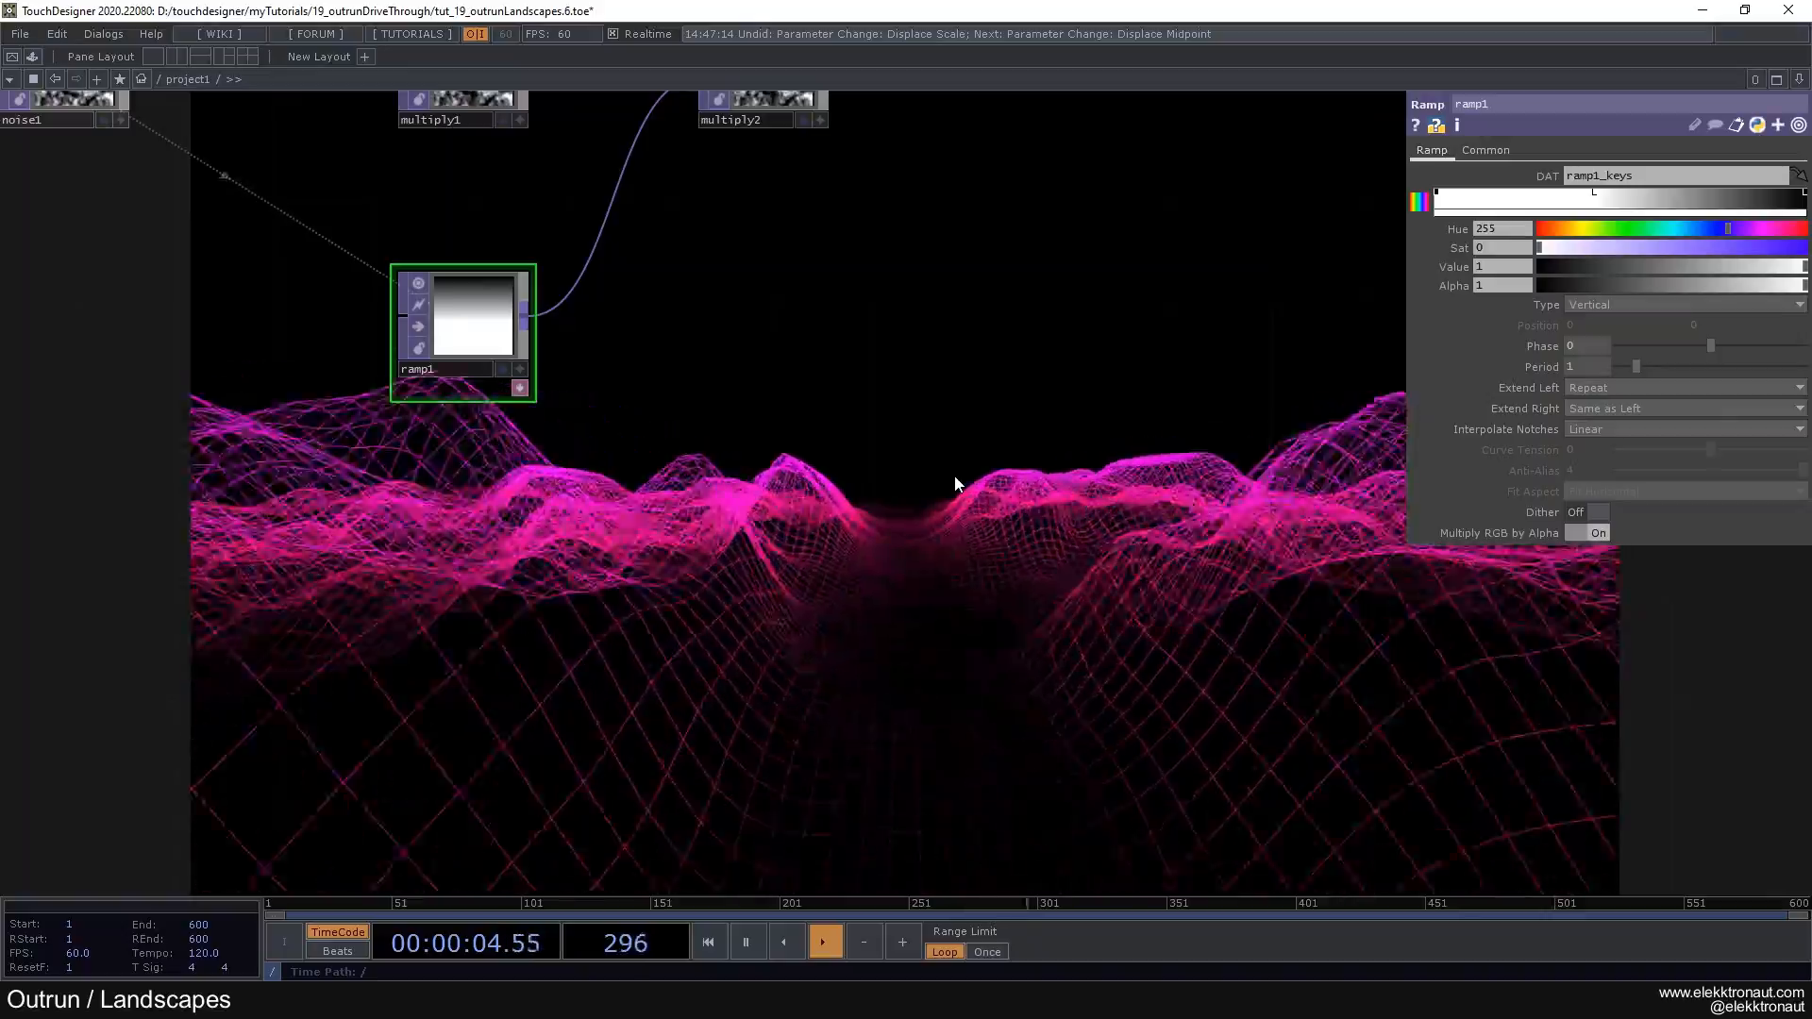
pyautogui.moveTo(744, 195); pyautogui.dragTo(735, 250)
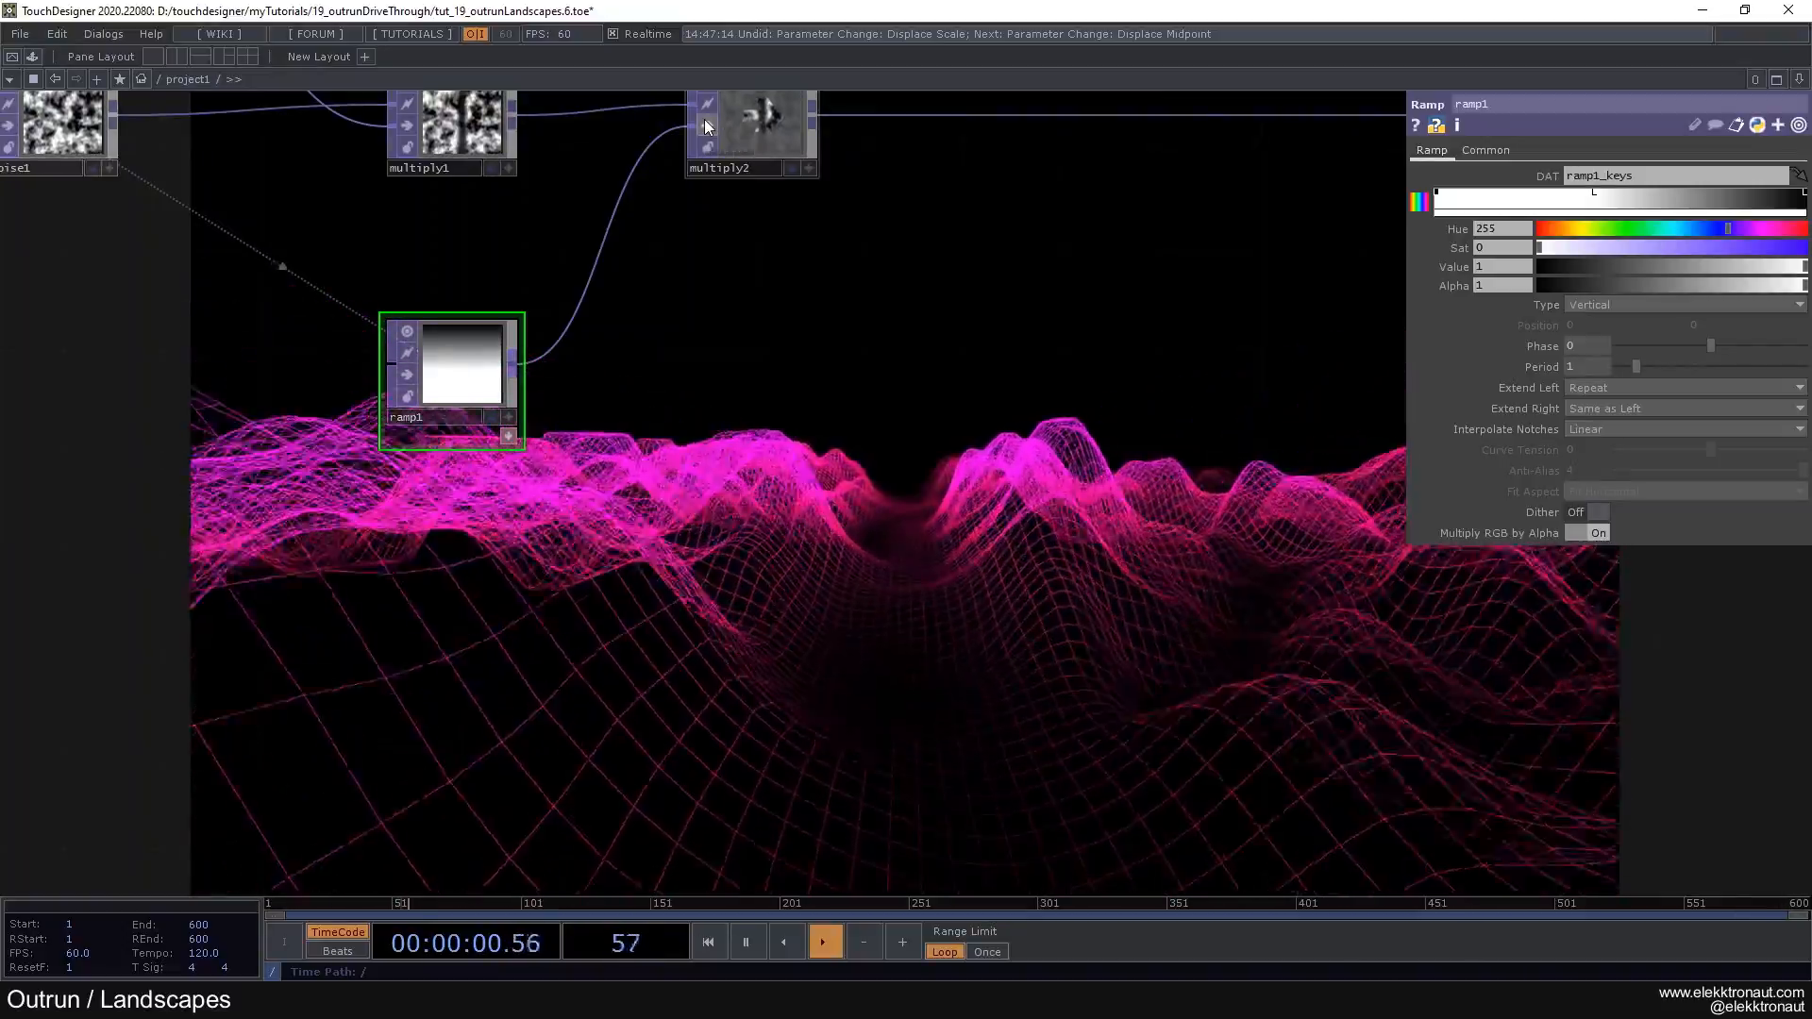
pyautogui.scroll(-2, 704, 327)
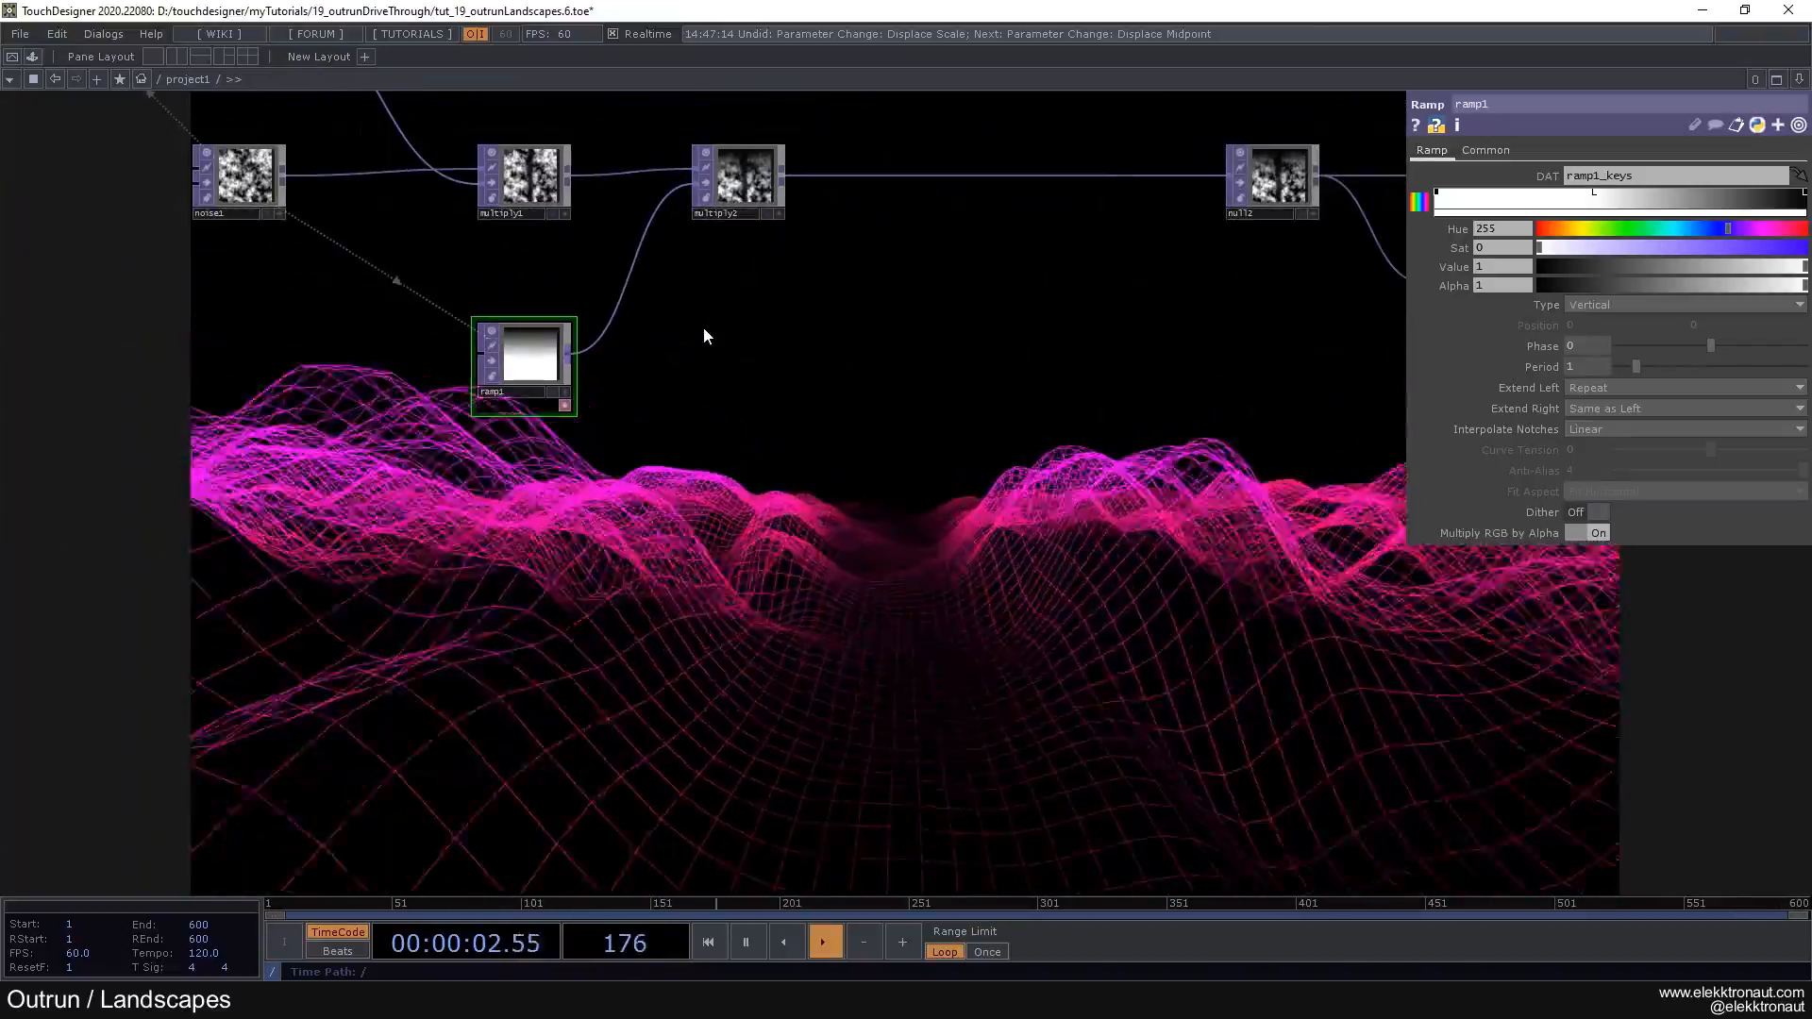
pyautogui.scroll(-2, 712, 324)
pyautogui.moveTo(711, 325); pyautogui.dragTo(719, 433)
pyautogui.moveTo(793, 515); pyautogui.dragTo(295, 215, button='right')
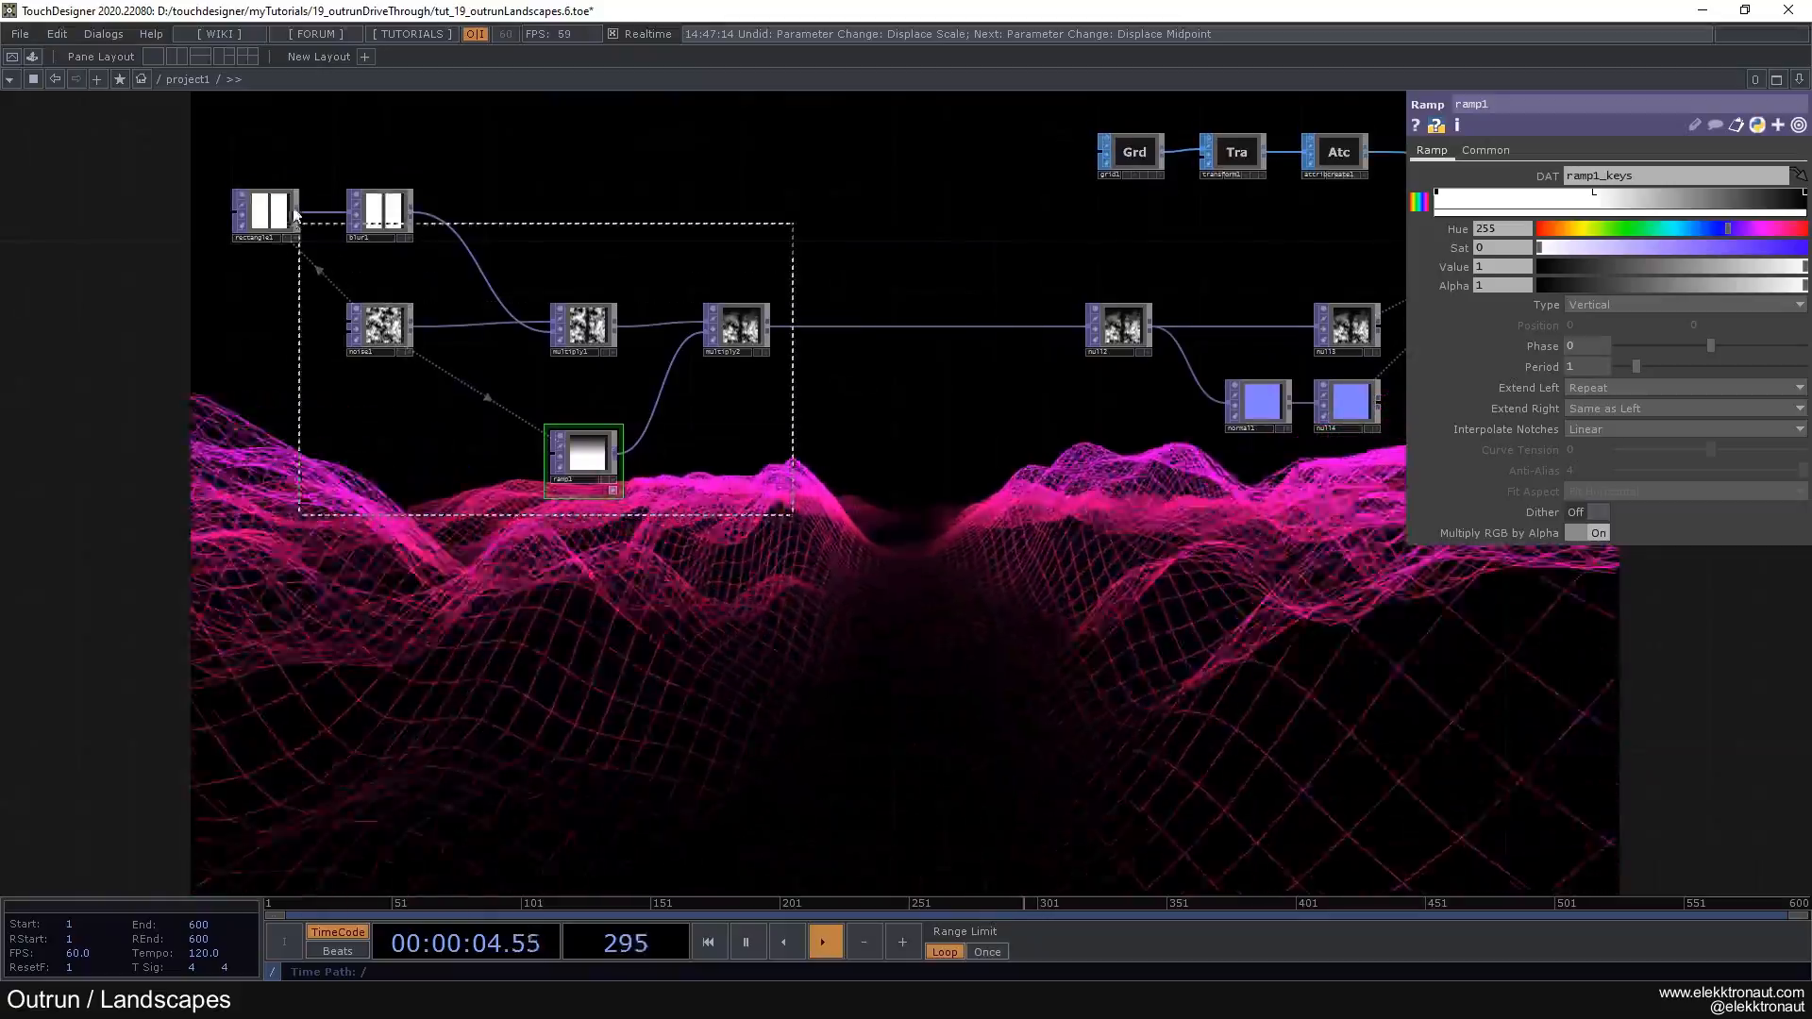
pyautogui.moveTo(899, 402); pyautogui.dragTo(609, 393)
pyautogui.scroll(2, 671, 389)
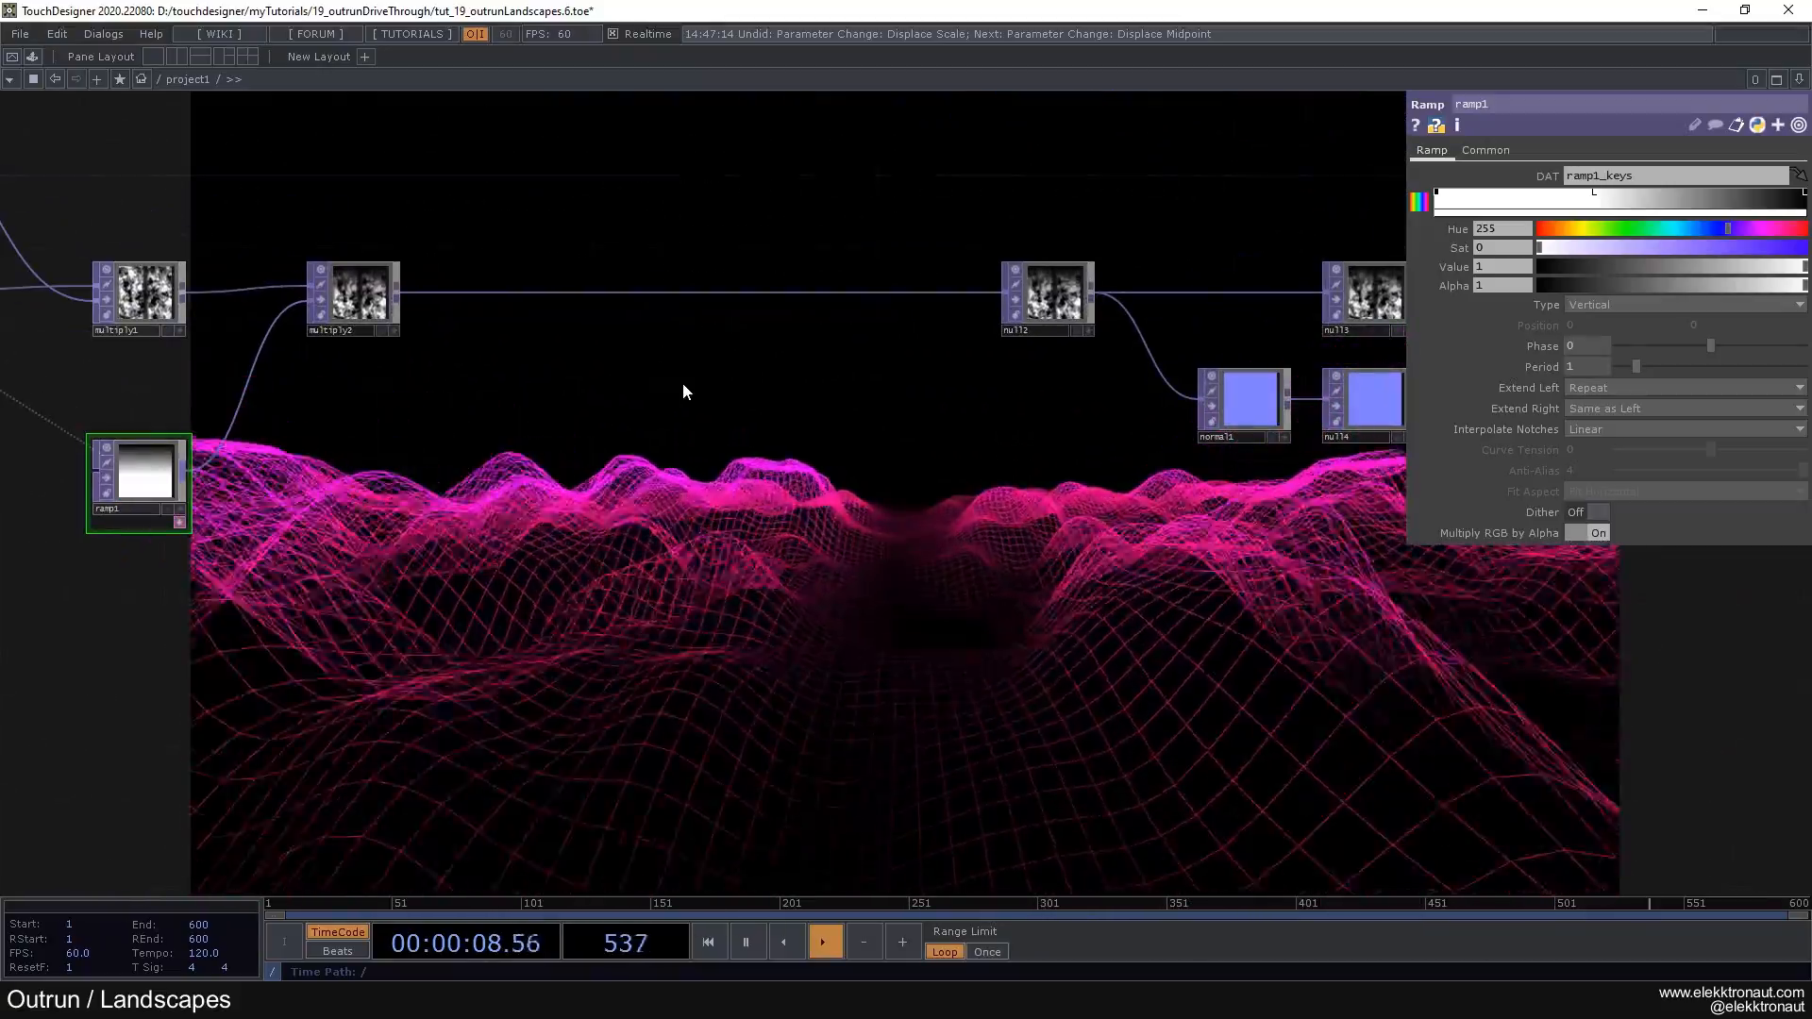
pyautogui.rightClick(772, 292)
pyautogui.click(798, 275)
pyautogui.write('lev')
pyautogui.click(657, 367)
pyautogui.click(886, 309)
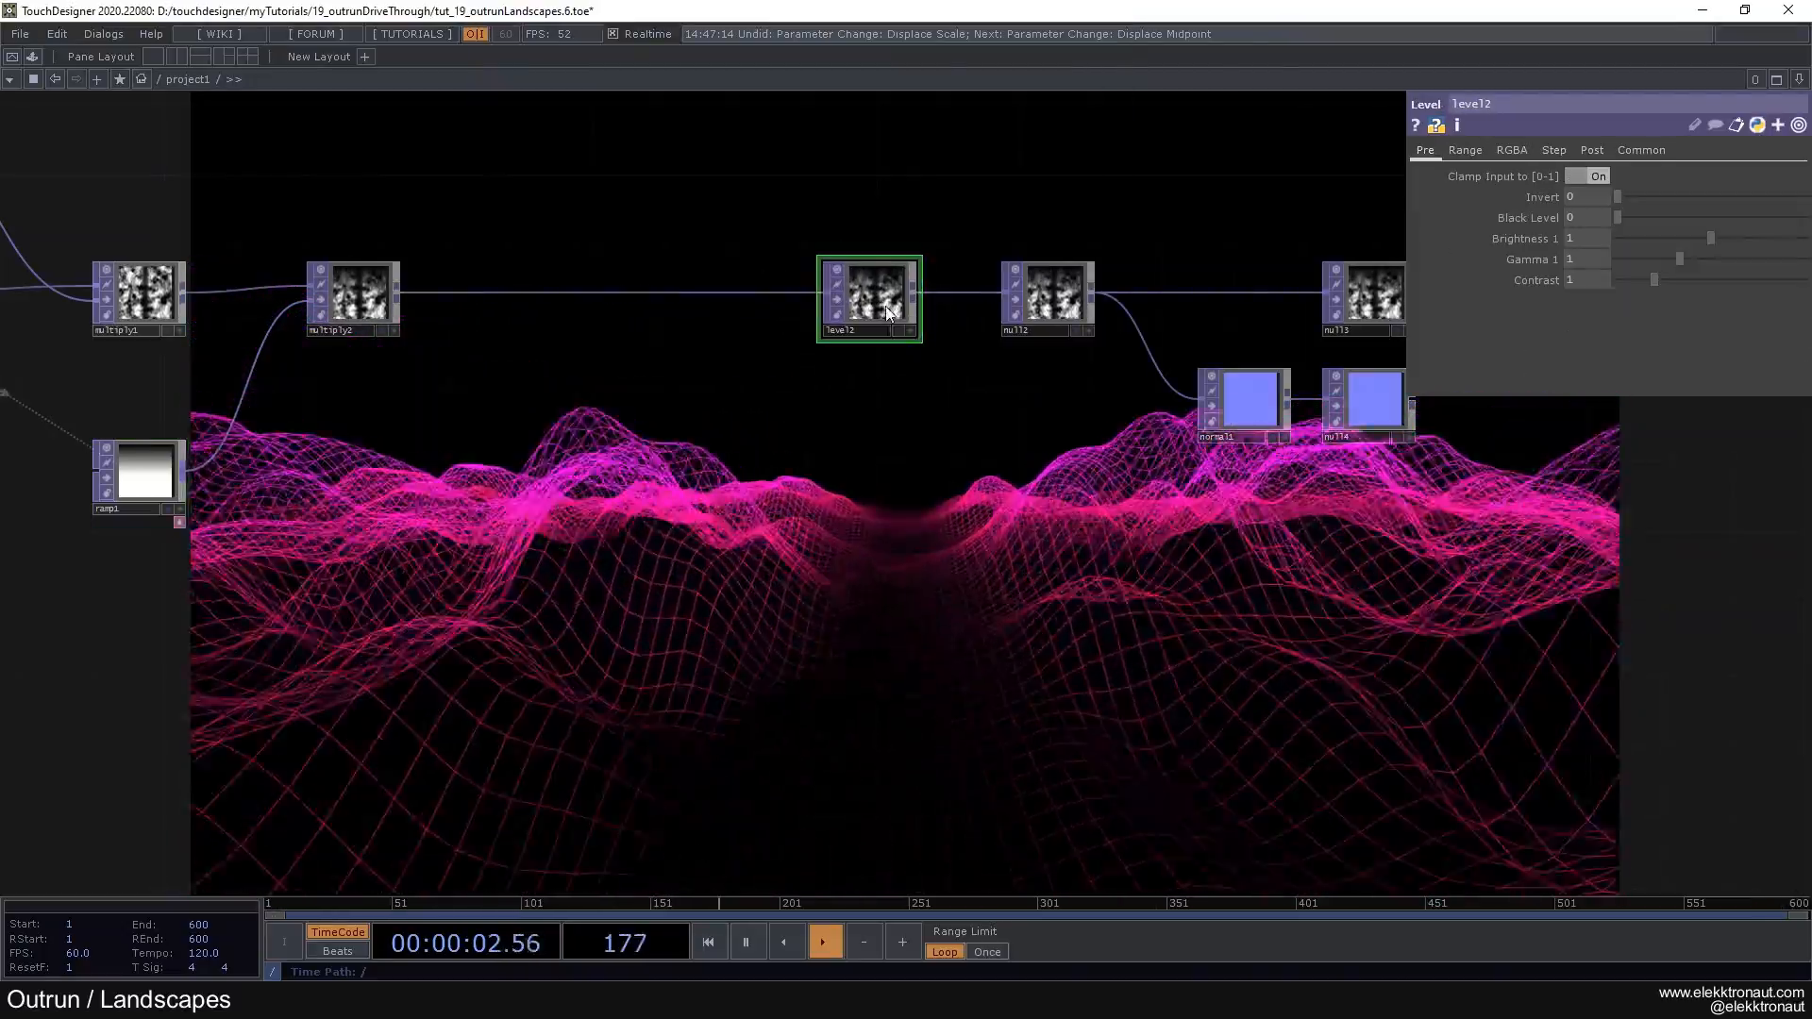
# Step: Try raising level2's Gamma 1 to 1.34 and Contrast to 1.78, and undo both changes
pyautogui.moveTo(1683, 258)
pyautogui.mouseDown()
pyautogui.moveTo(1652, 260)
pyautogui.moveTo(1722, 268)
pyautogui.moveTo(1676, 281)
pyautogui.moveTo(1689, 289)
pyautogui.mouseUp()
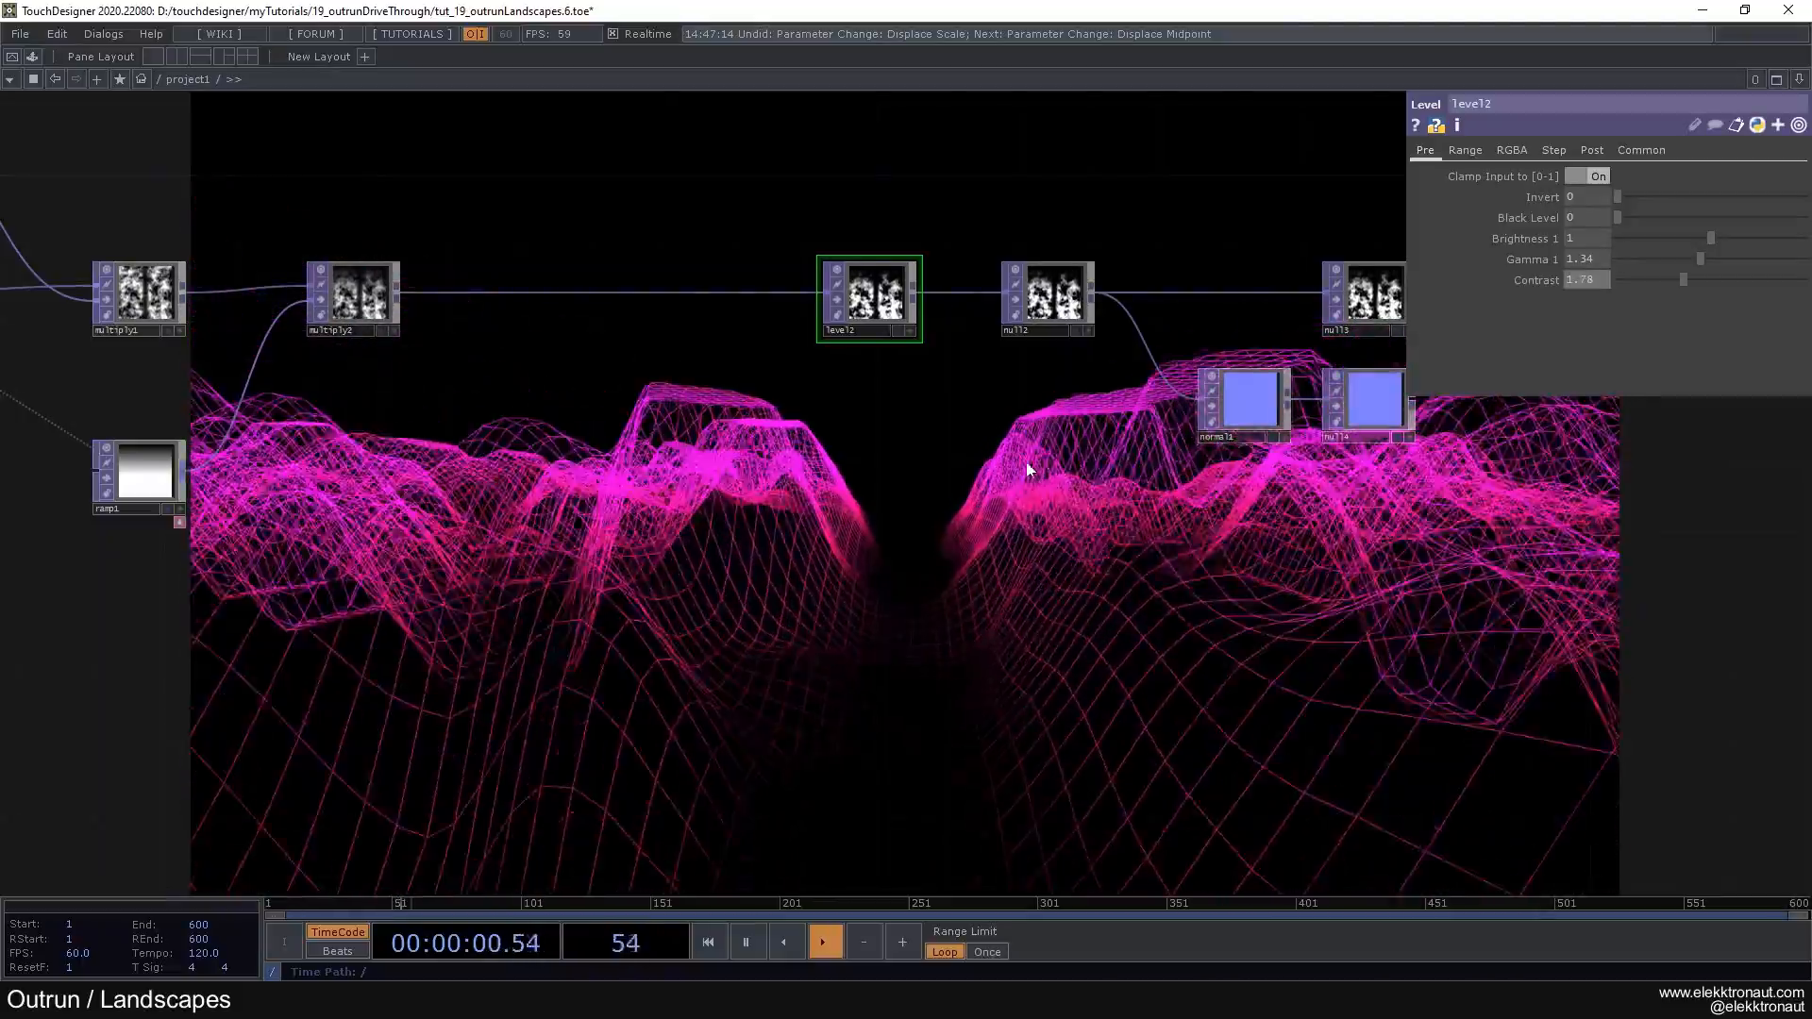
pyautogui.hotkey('ctrl', 'z')
pyautogui.hotkey('ctrl', 'z')
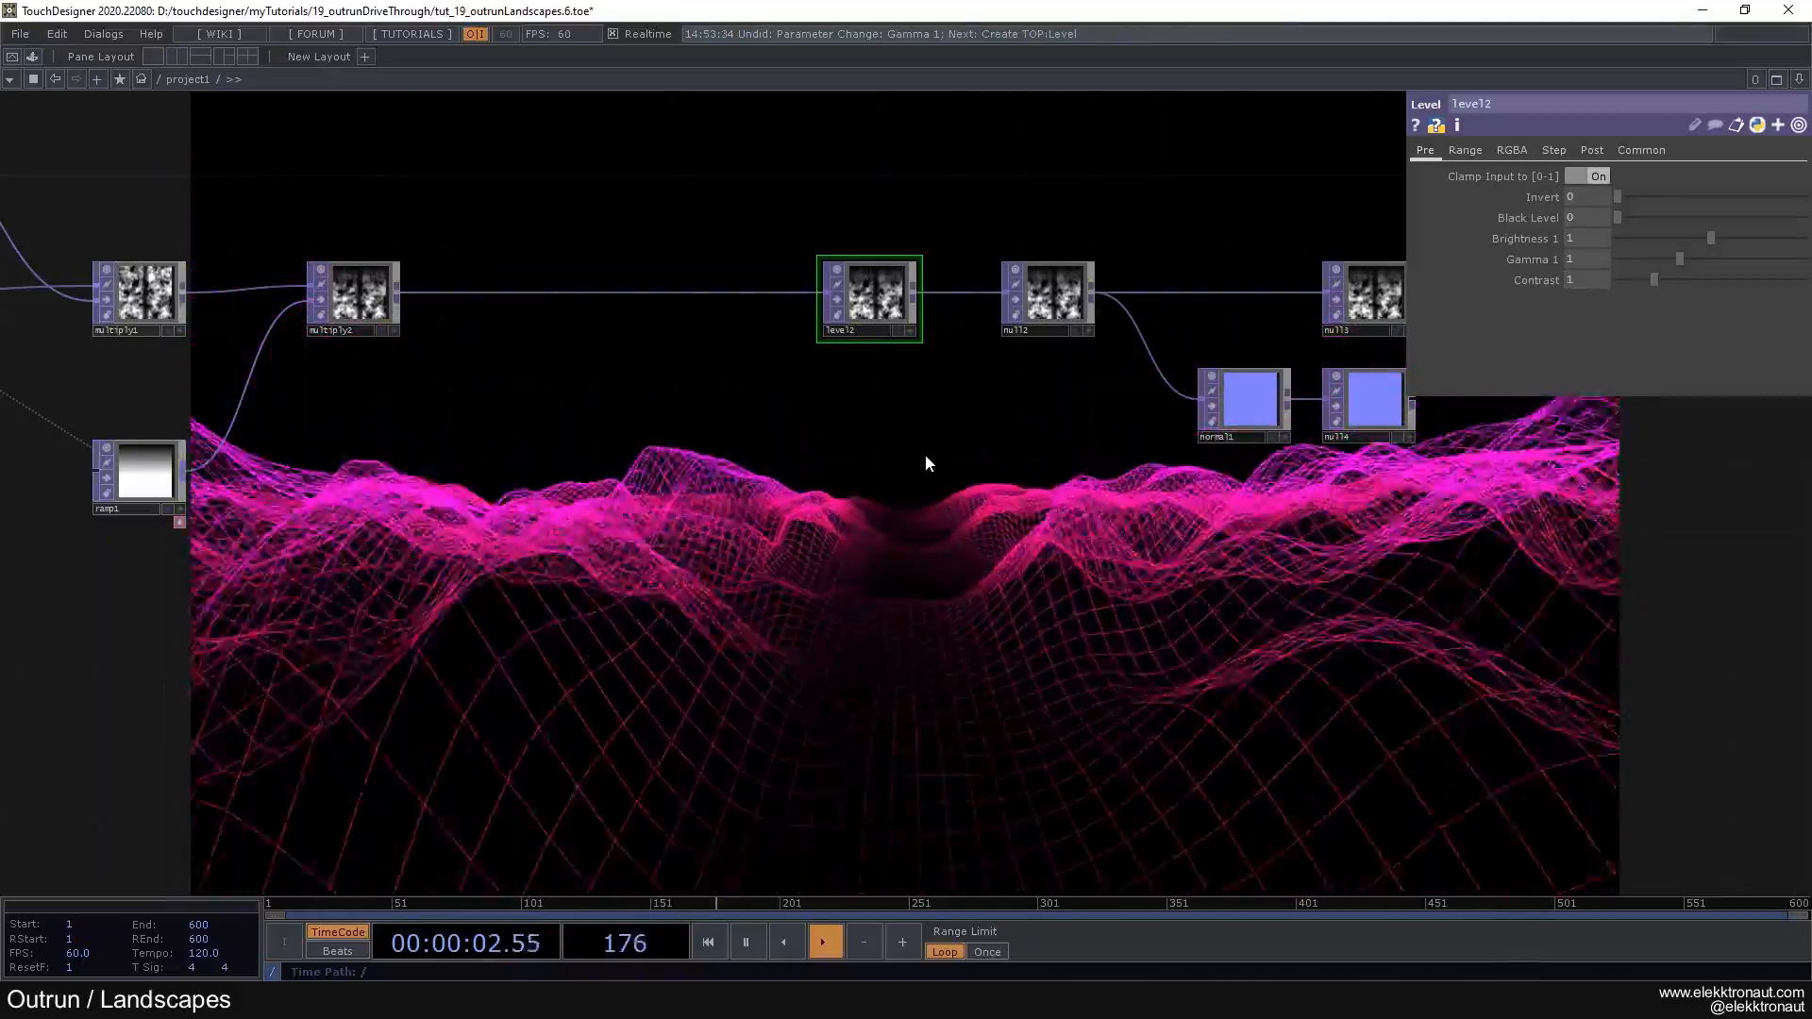
# Step: Set the Out Low range value of level2 to 0.1
pyautogui.moveTo(967, 577); pyautogui.dragTo(891, 518)
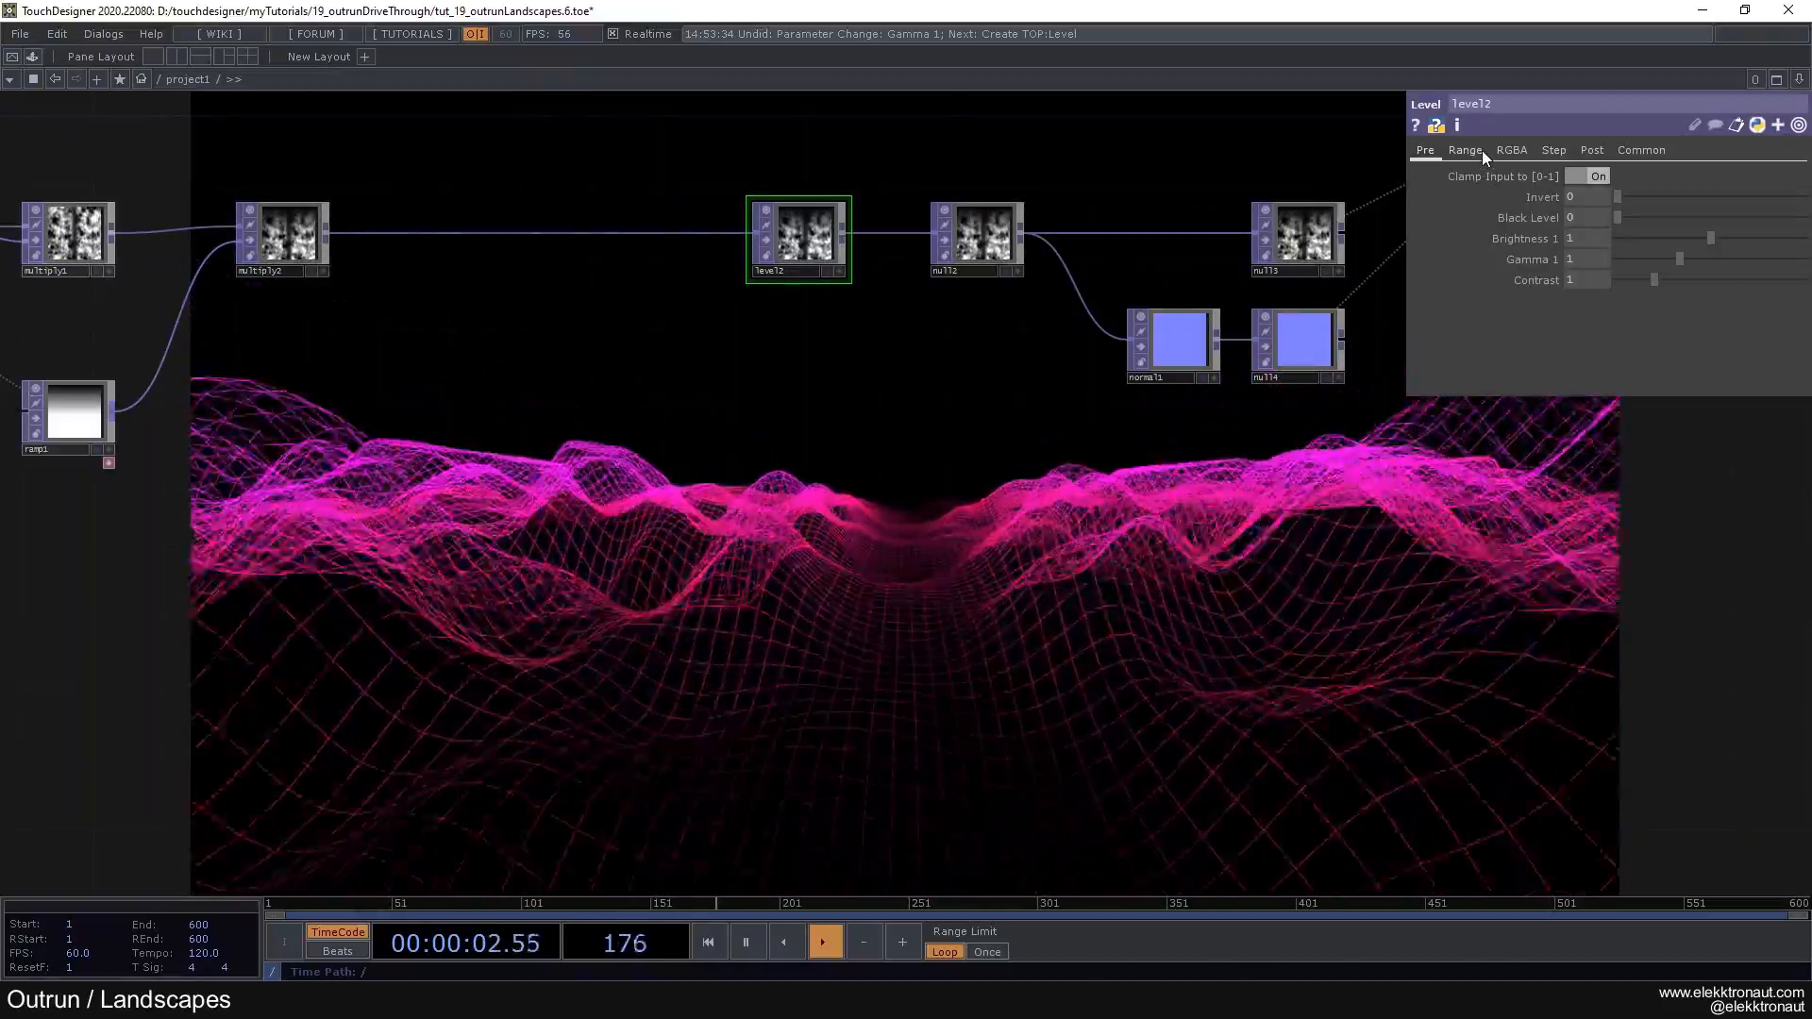
pyautogui.click(1478, 150)
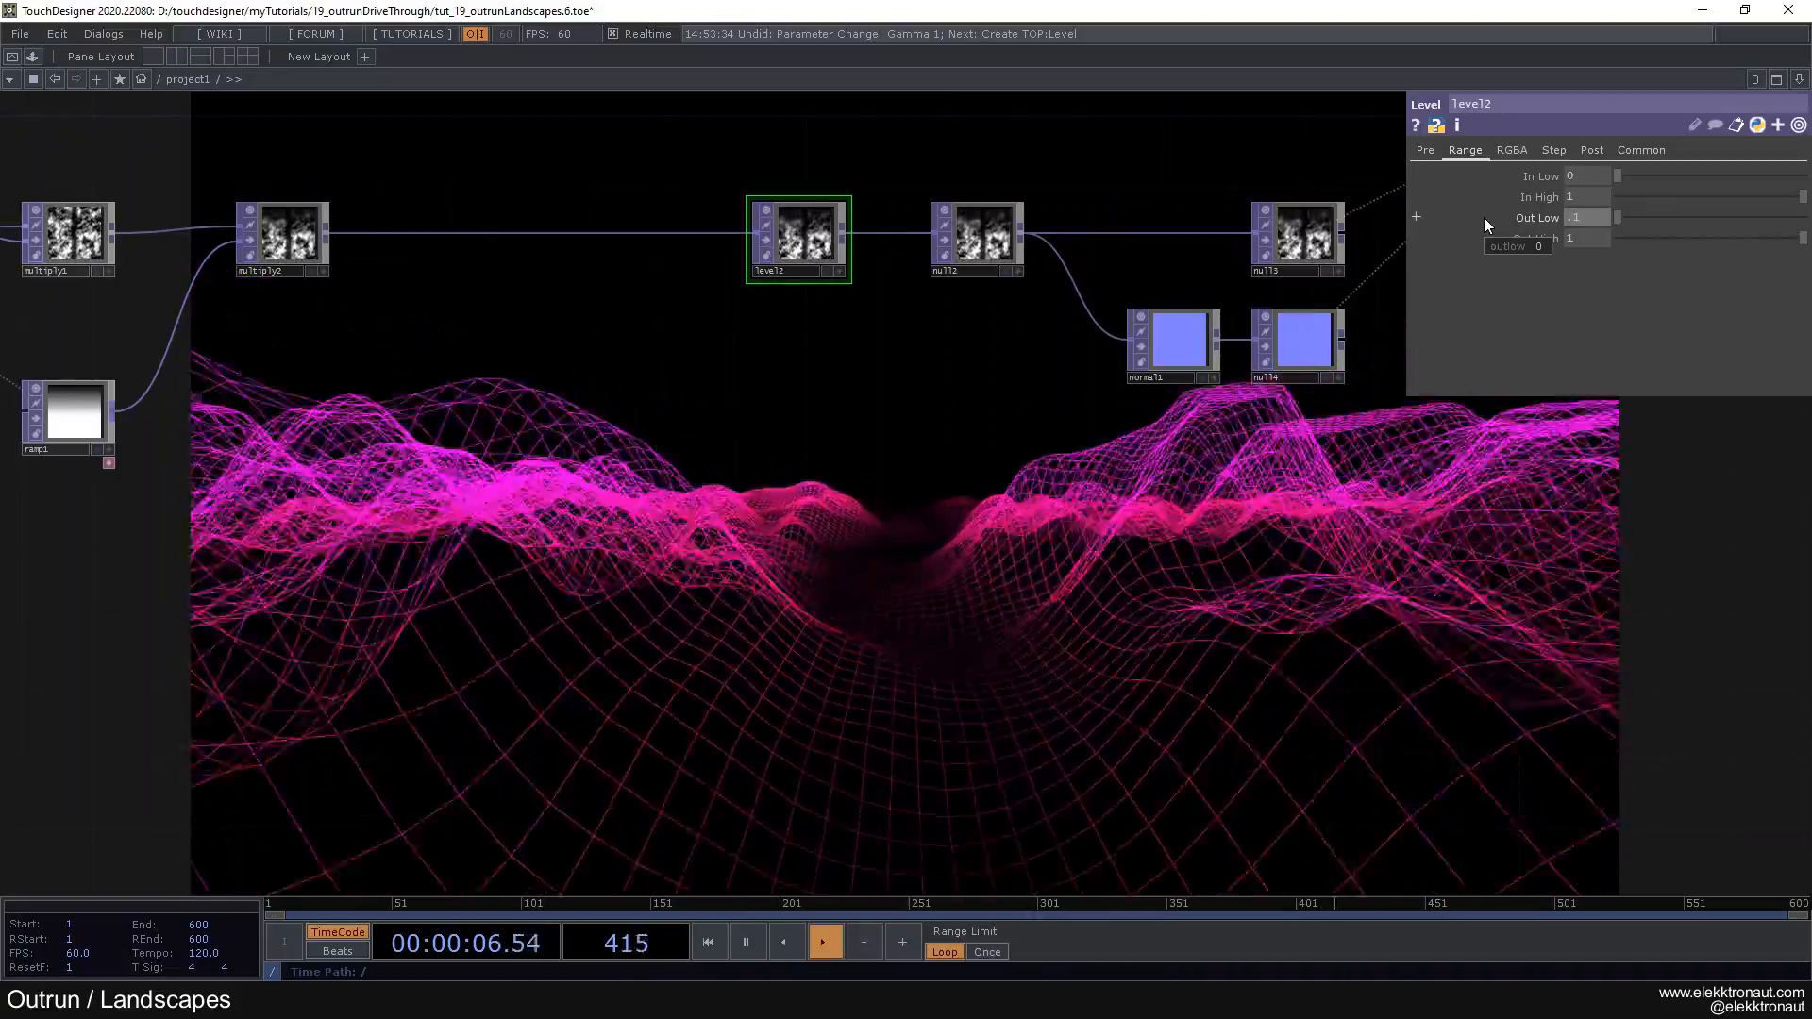
pyautogui.write('.1')
pyautogui.press('Return')
# Step: Set the Period of noise1 to 2 and its Harmonics to 4
pyautogui.moveTo(814, 573); pyautogui.dragTo(896, 530)
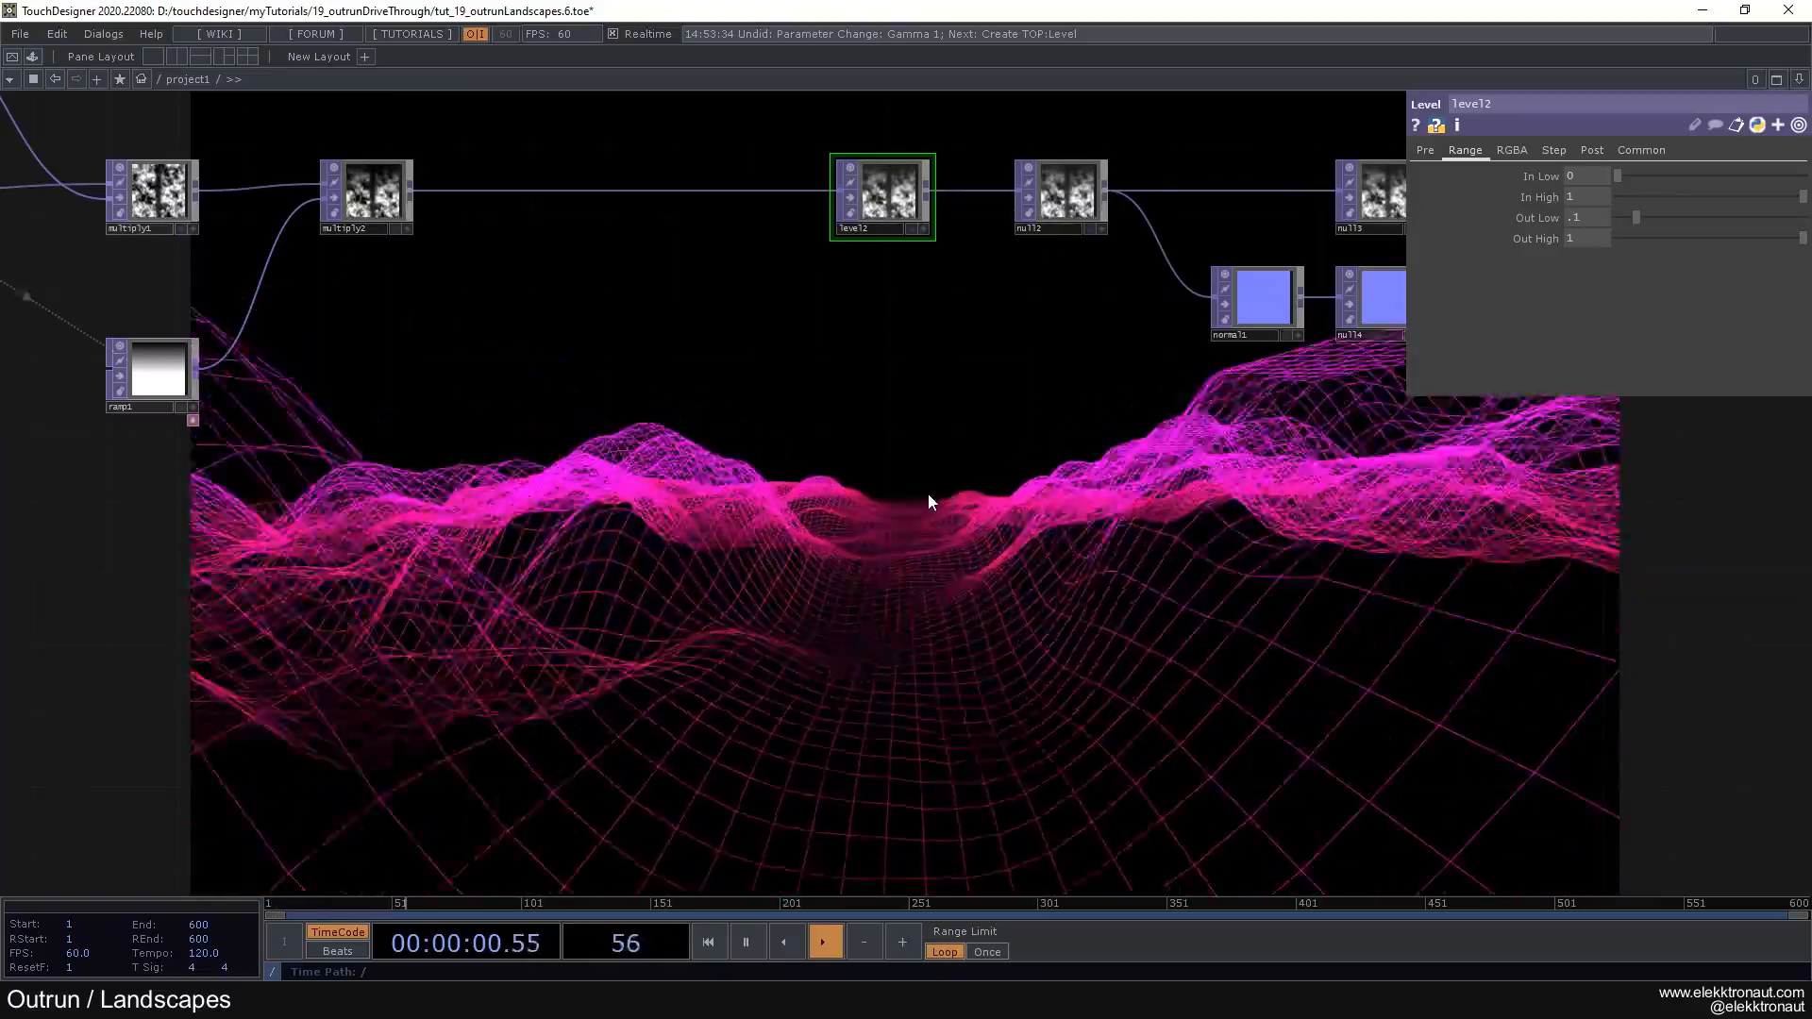
pyautogui.scroll(-5, 844, 468)
pyautogui.moveTo(844, 461); pyautogui.dragTo(795, 550)
pyautogui.scroll(3, 569, 512)
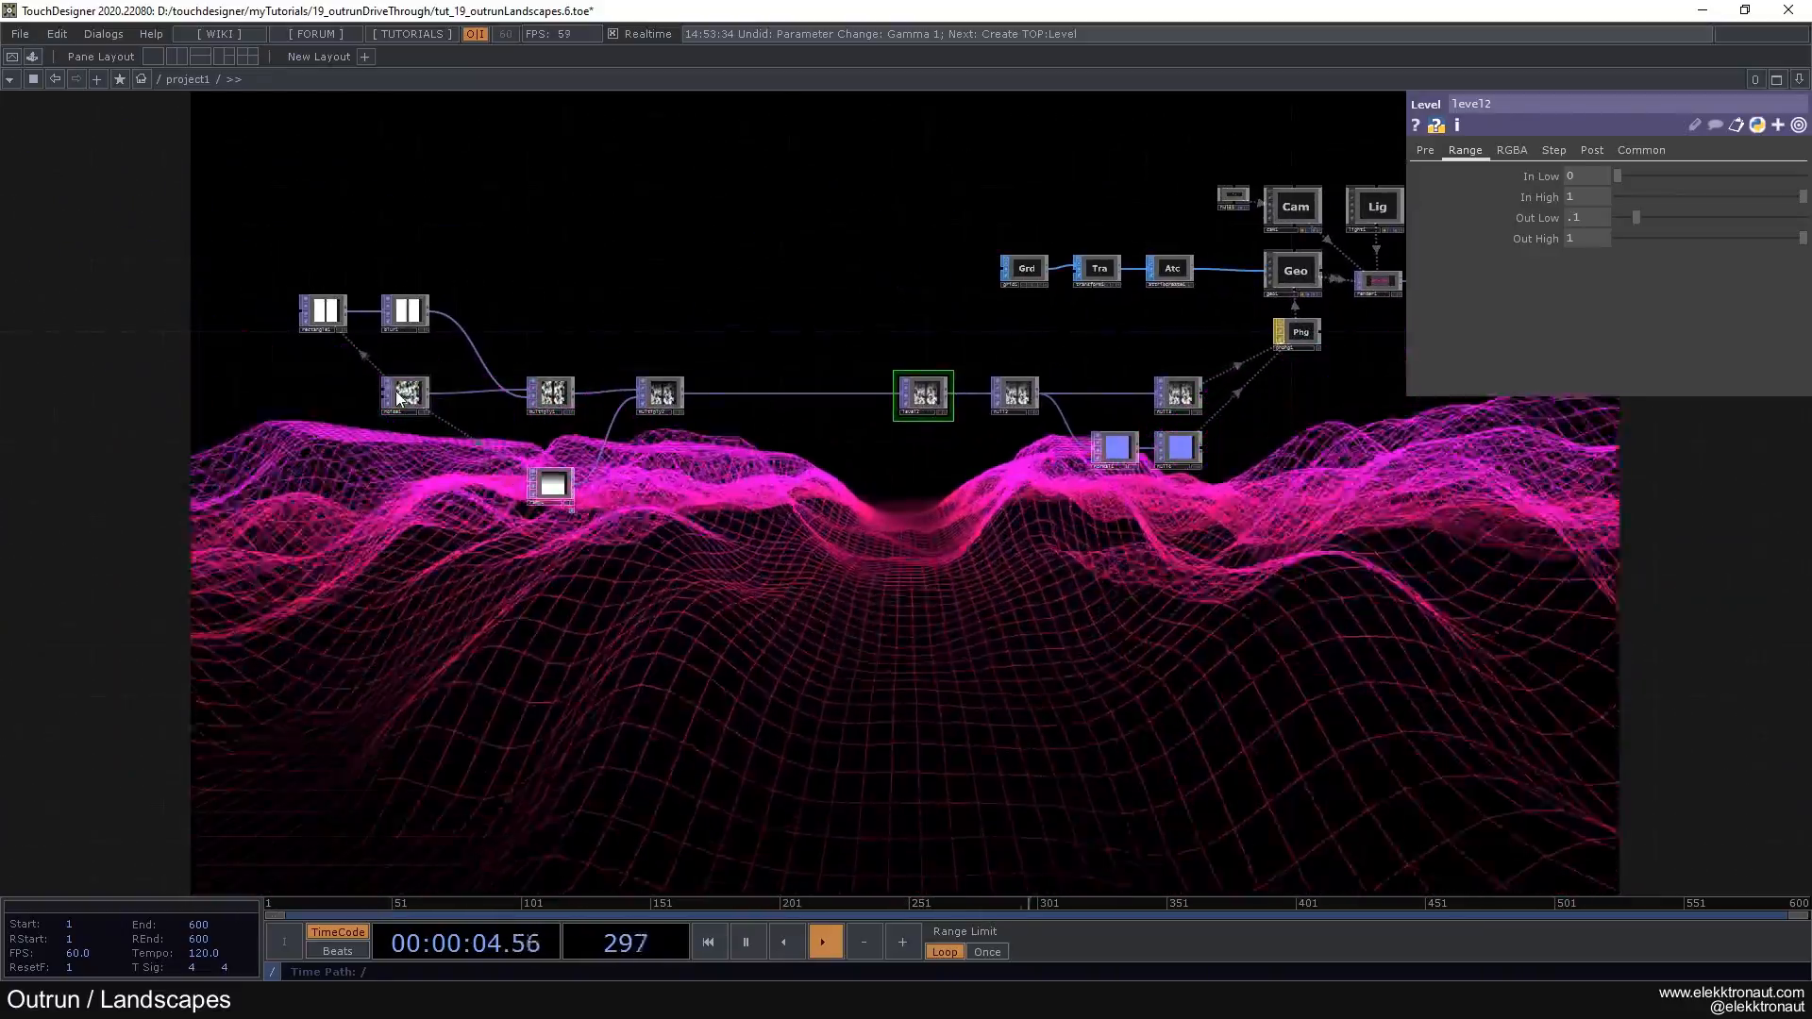
pyautogui.scroll(3, 399, 392)
pyautogui.click(400, 392)
pyautogui.moveTo(690, 515); pyautogui.dragTo(530, 384)
pyautogui.click(1433, 152)
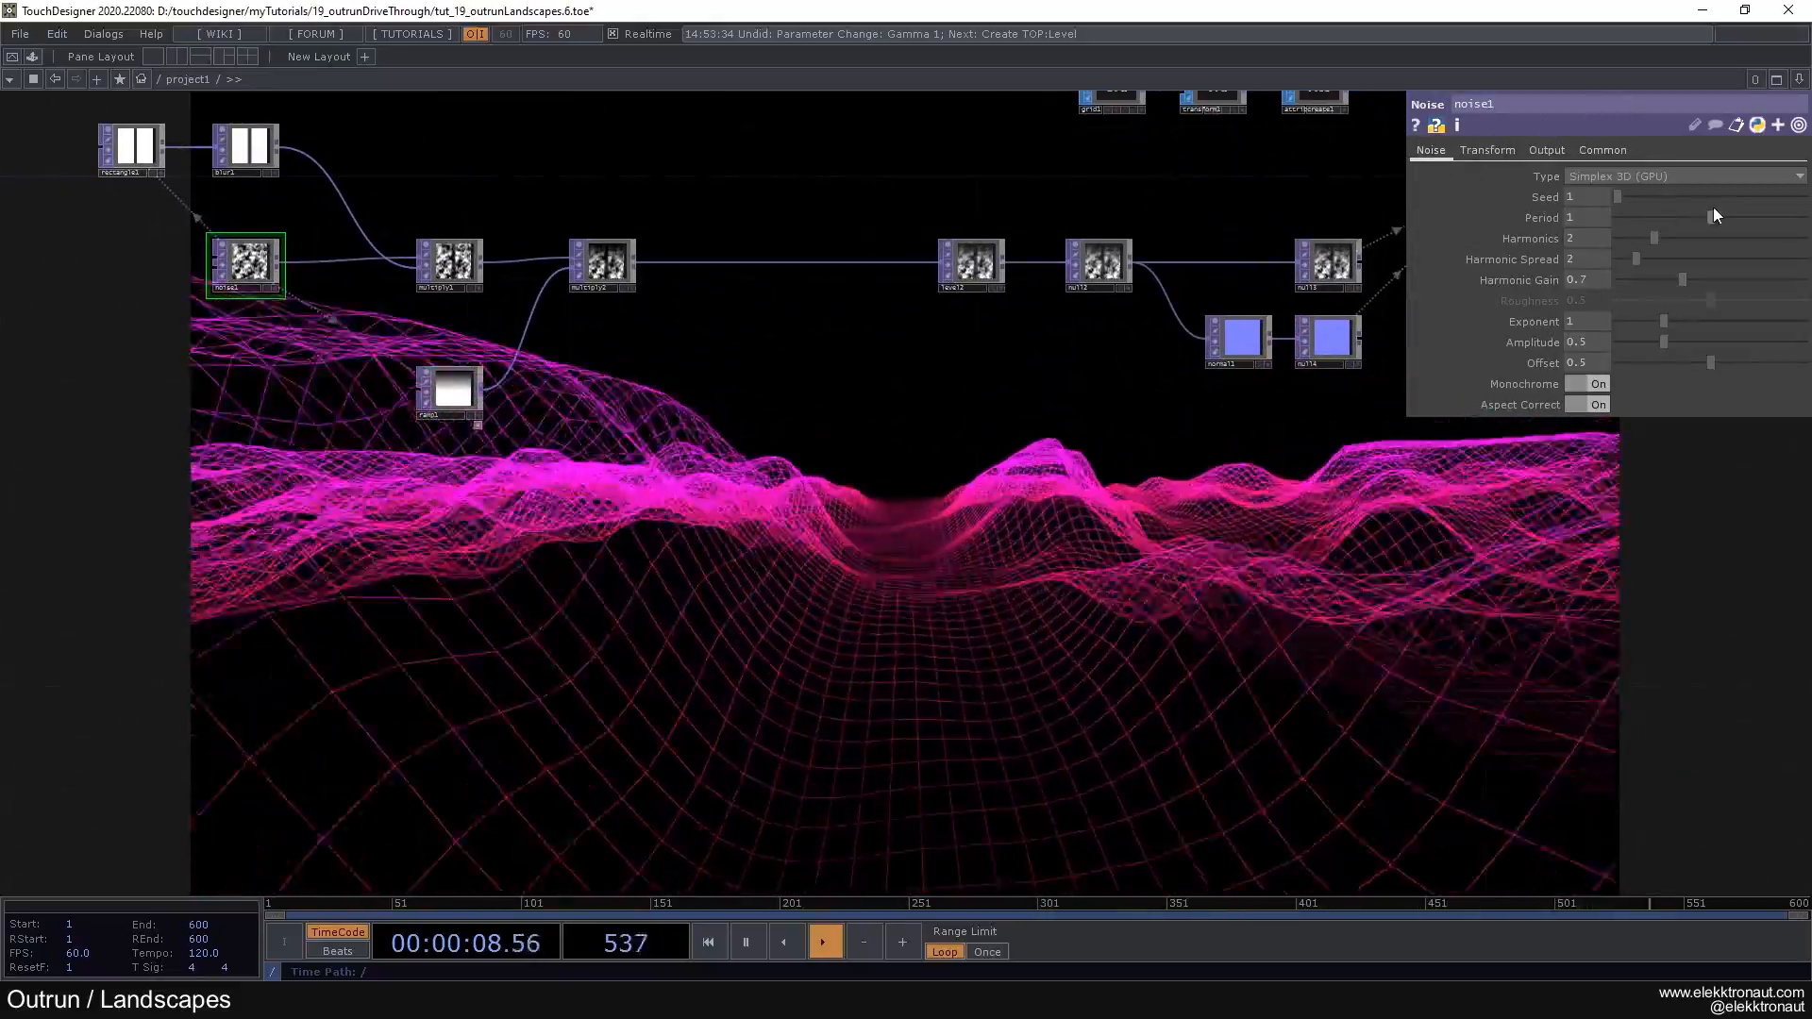
pyautogui.moveTo(1711, 217); pyautogui.dragTo(1803, 217)
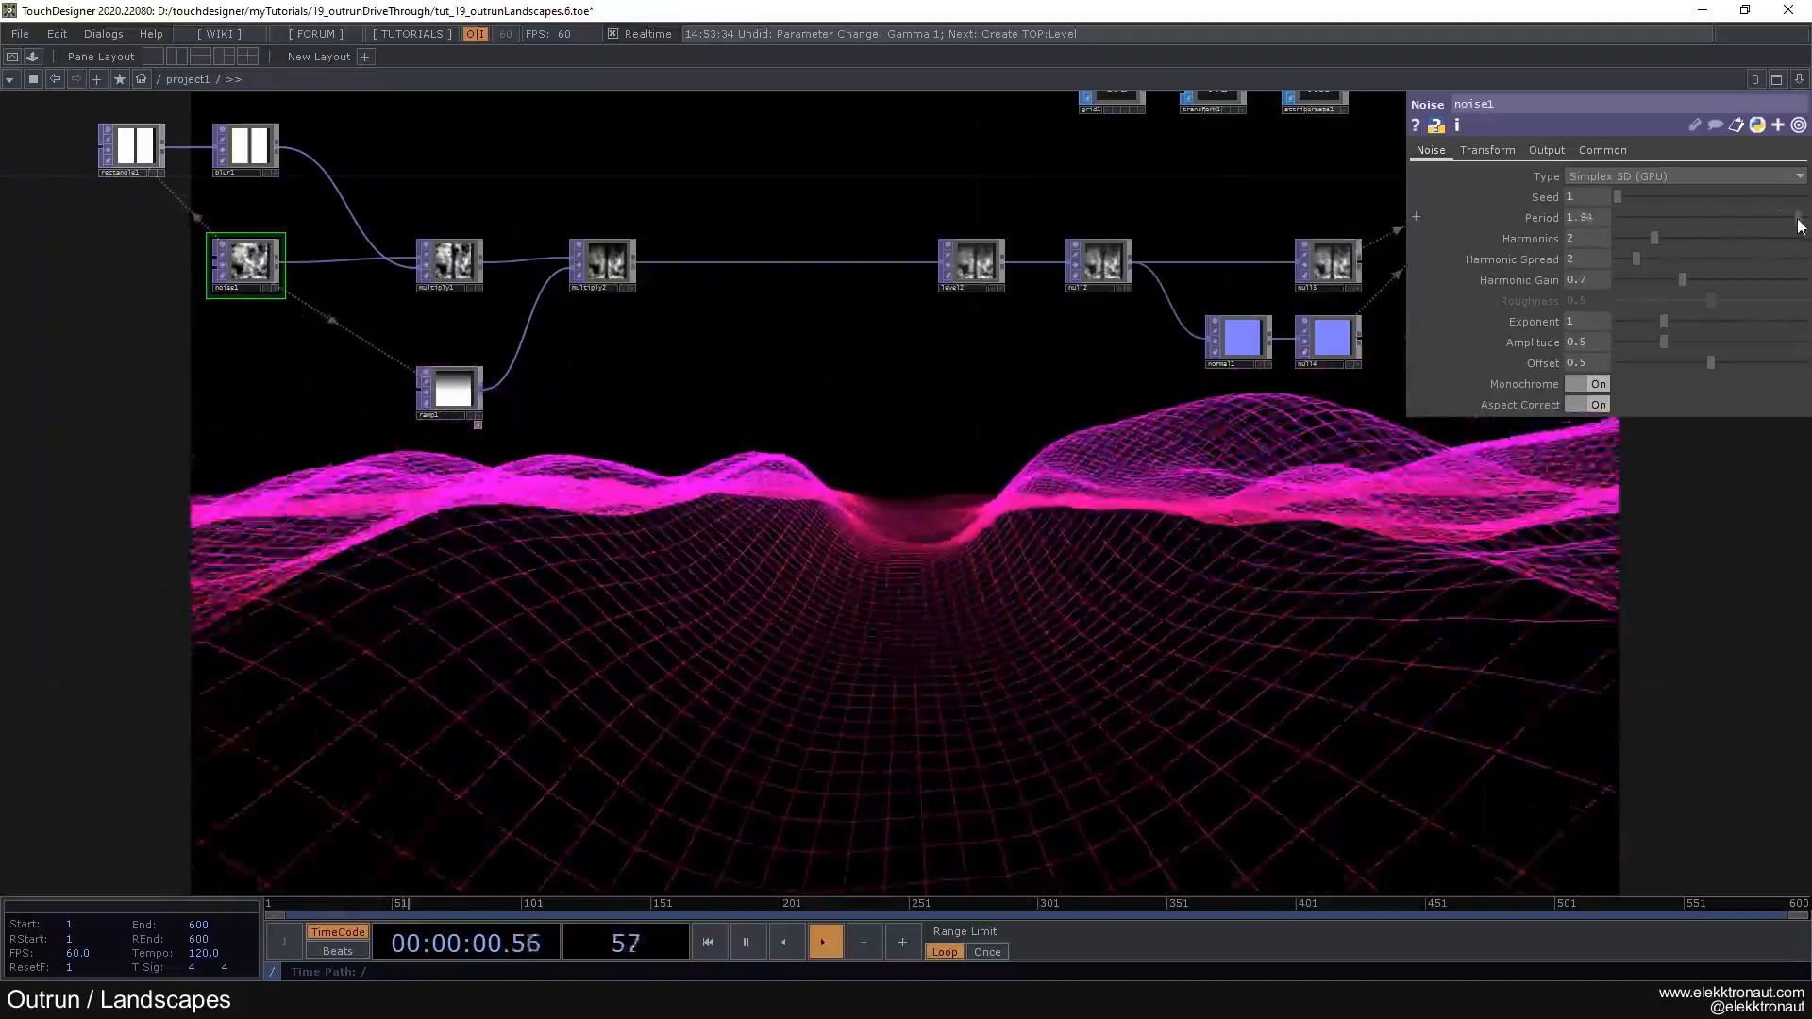
pyautogui.moveTo(1664, 237); pyautogui.dragTo(1700, 246)
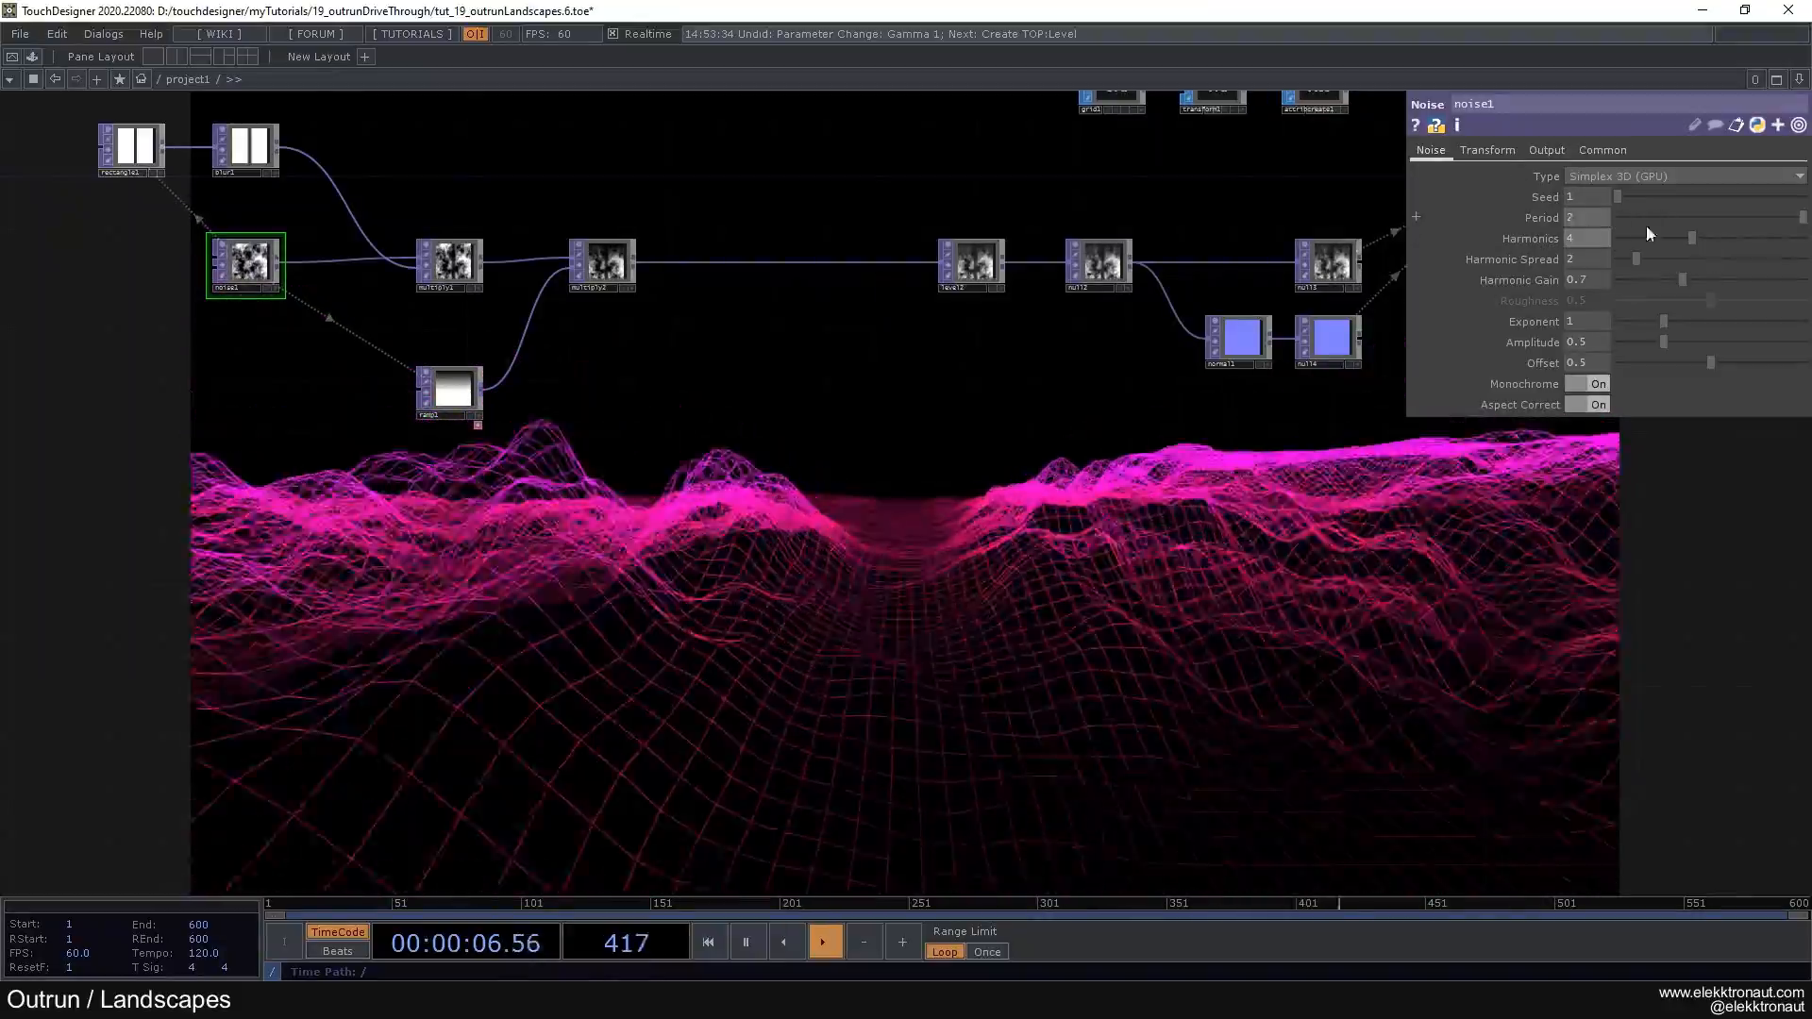
pyautogui.moveTo(1803, 217); pyautogui.dragTo(1763, 236)
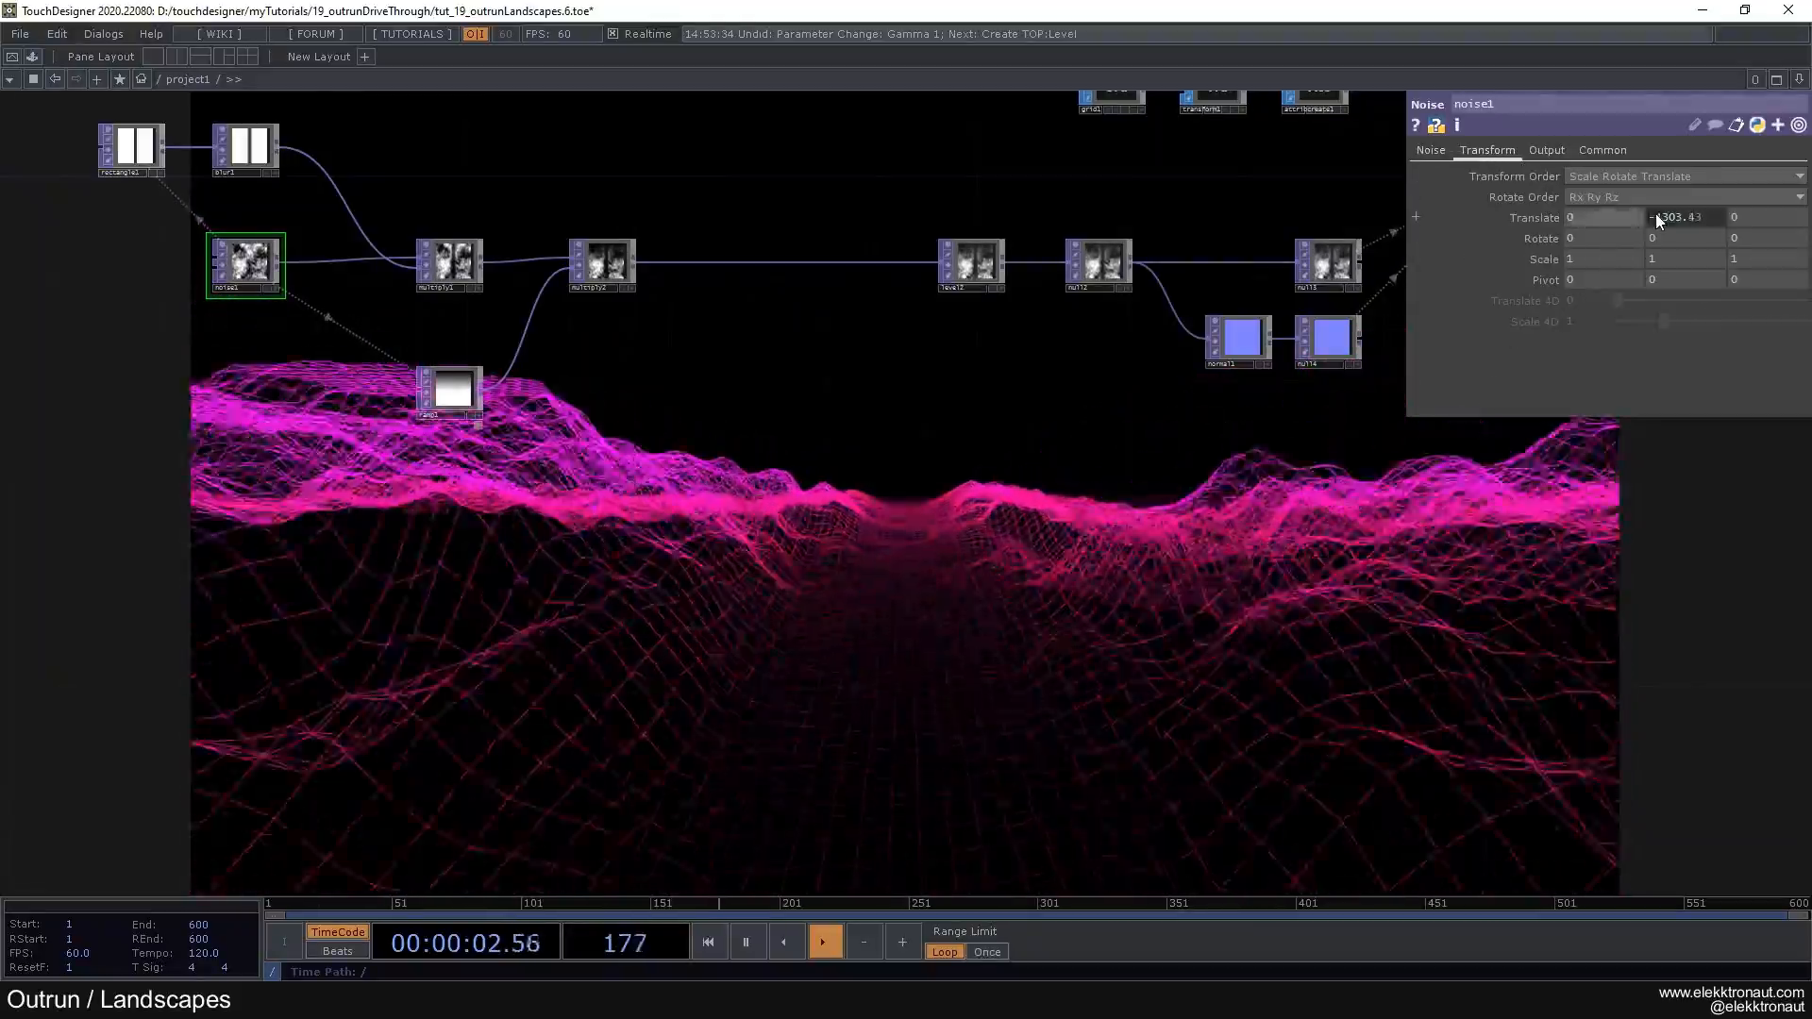
# Step: Change the multiplier in noise1's Translate Y expression so it reads absTime.seconds*-.7
pyautogui.press('BackSpace')
pyautogui.write('.7')
pyautogui.press('Return')
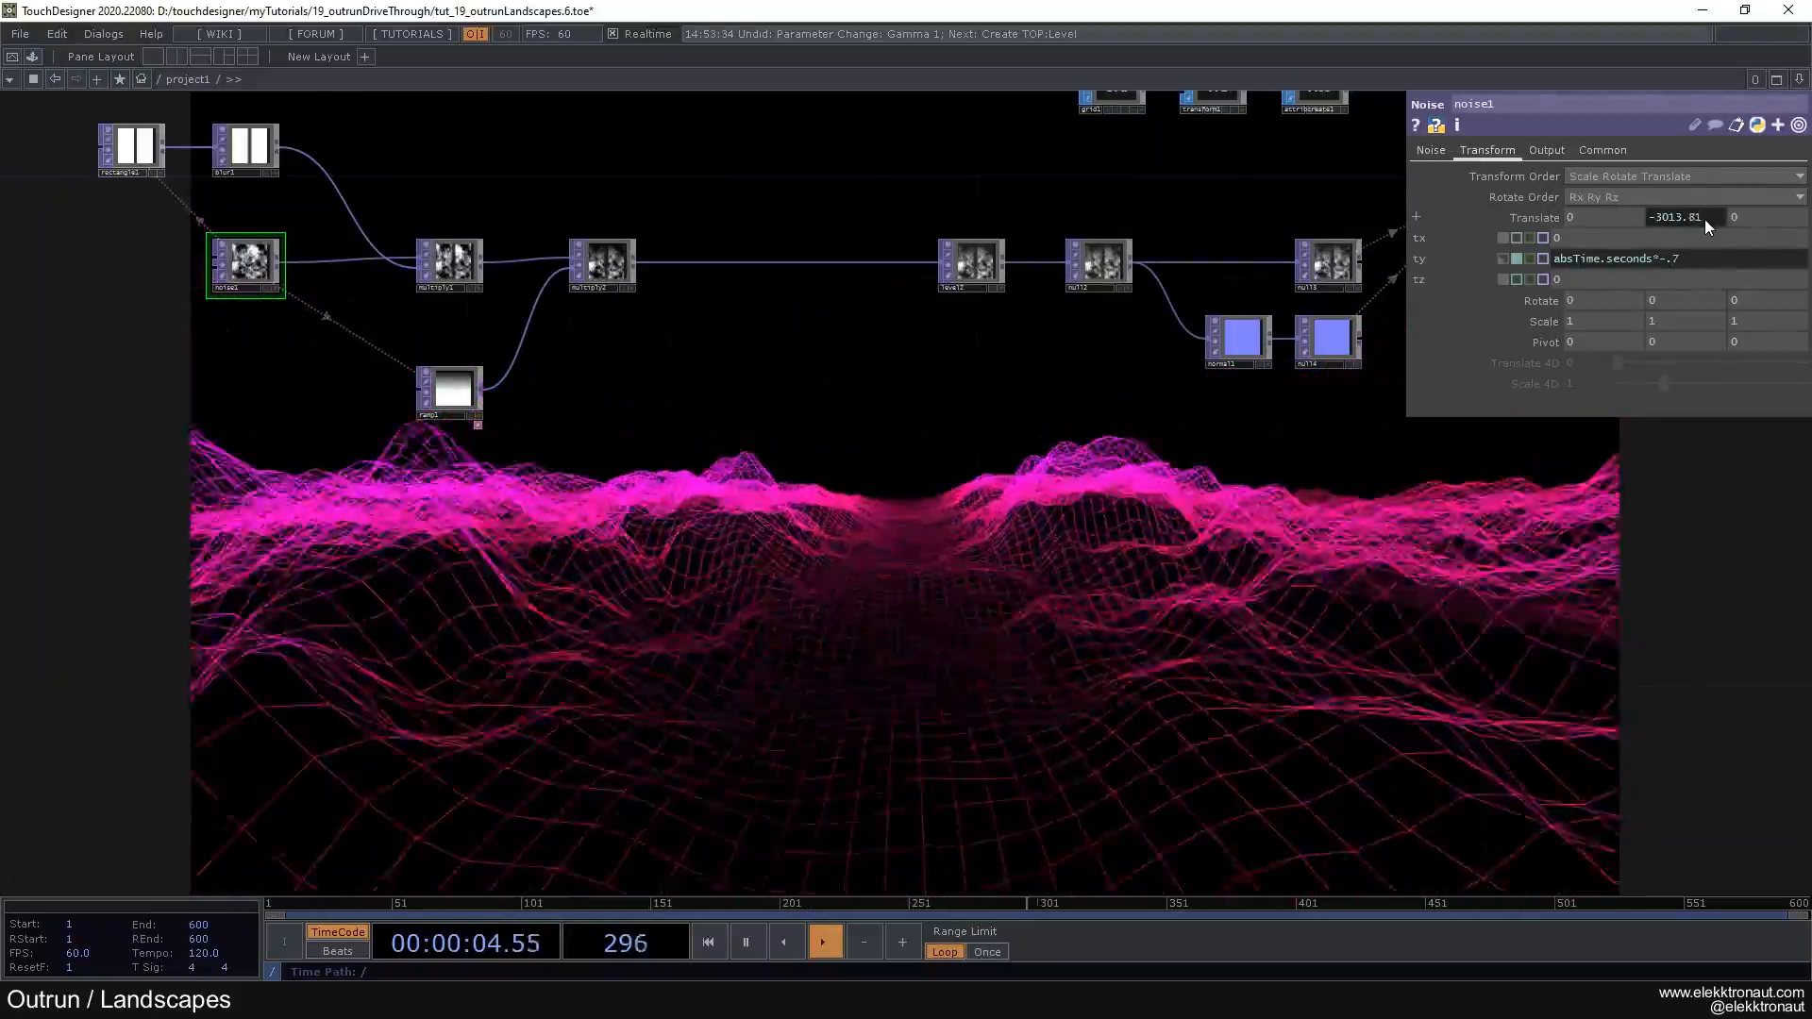
# Step: Try raising noise1's Exponent to about 3.49, and undo the change
pyautogui.click(1438, 153)
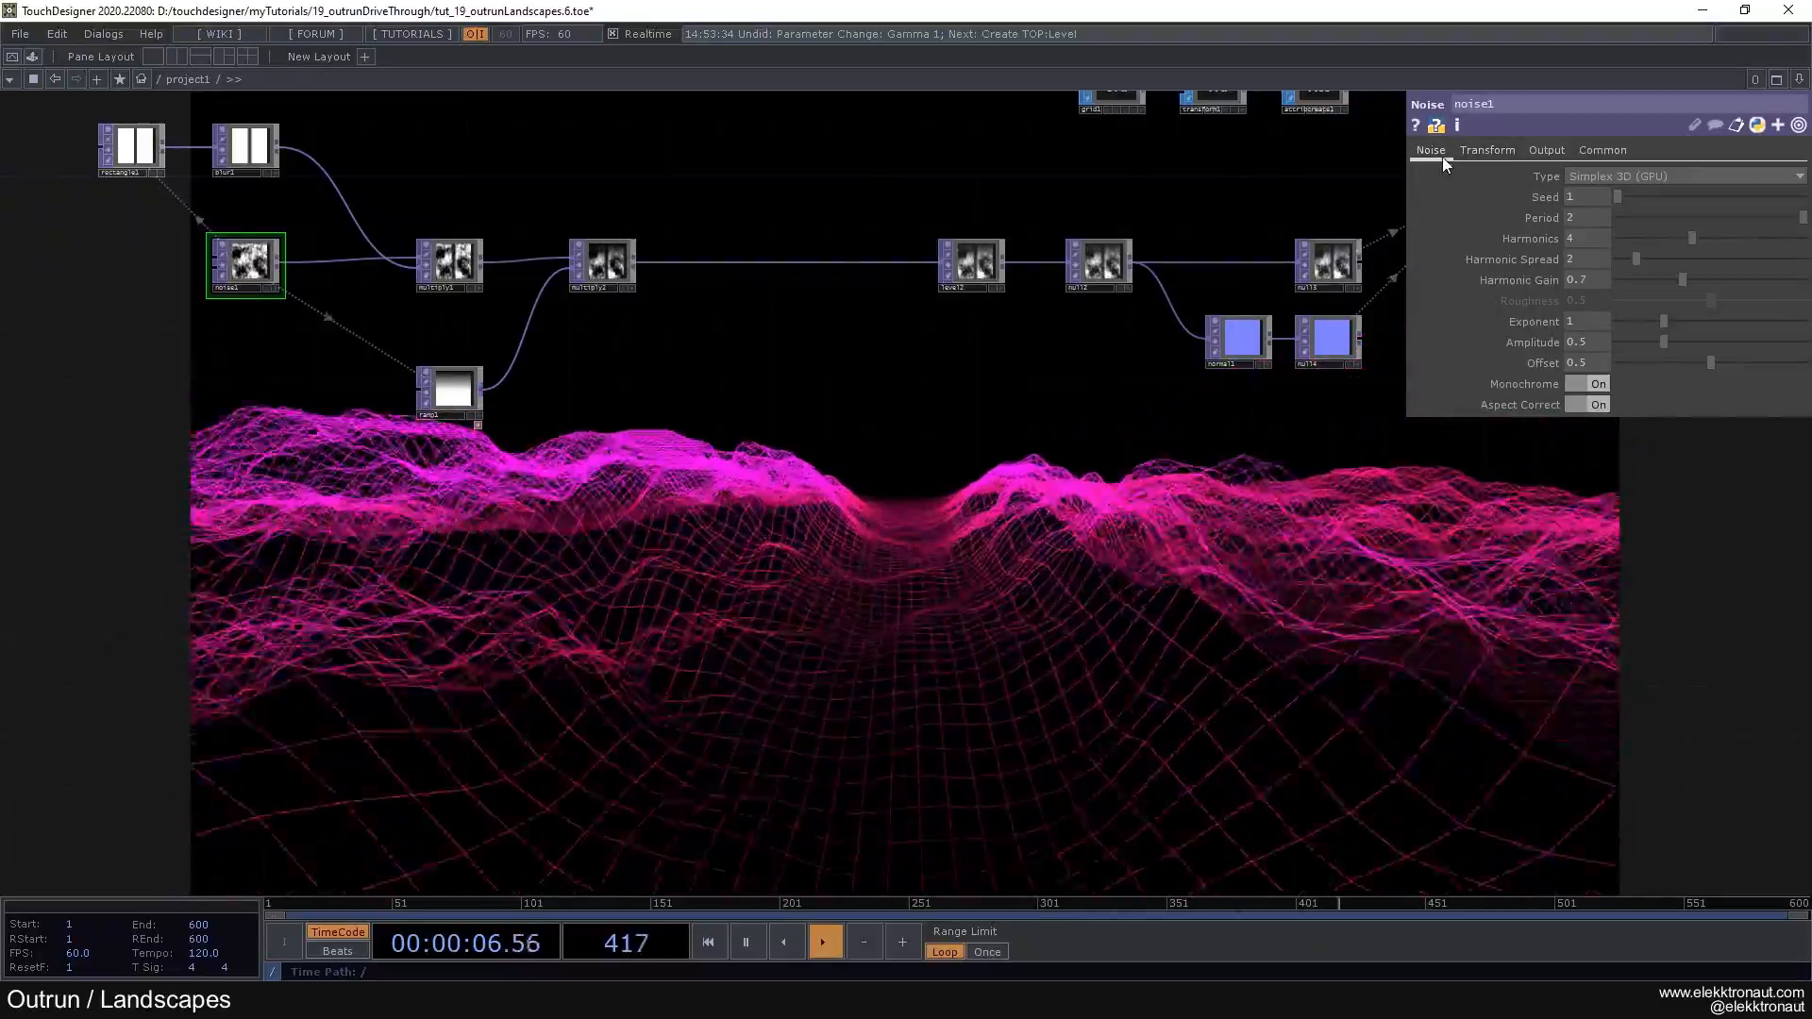
pyautogui.moveTo(1652, 321)
pyautogui.mouseDown()
pyautogui.moveTo(1606, 323)
pyautogui.moveTo(1677, 345)
pyautogui.mouseUp()
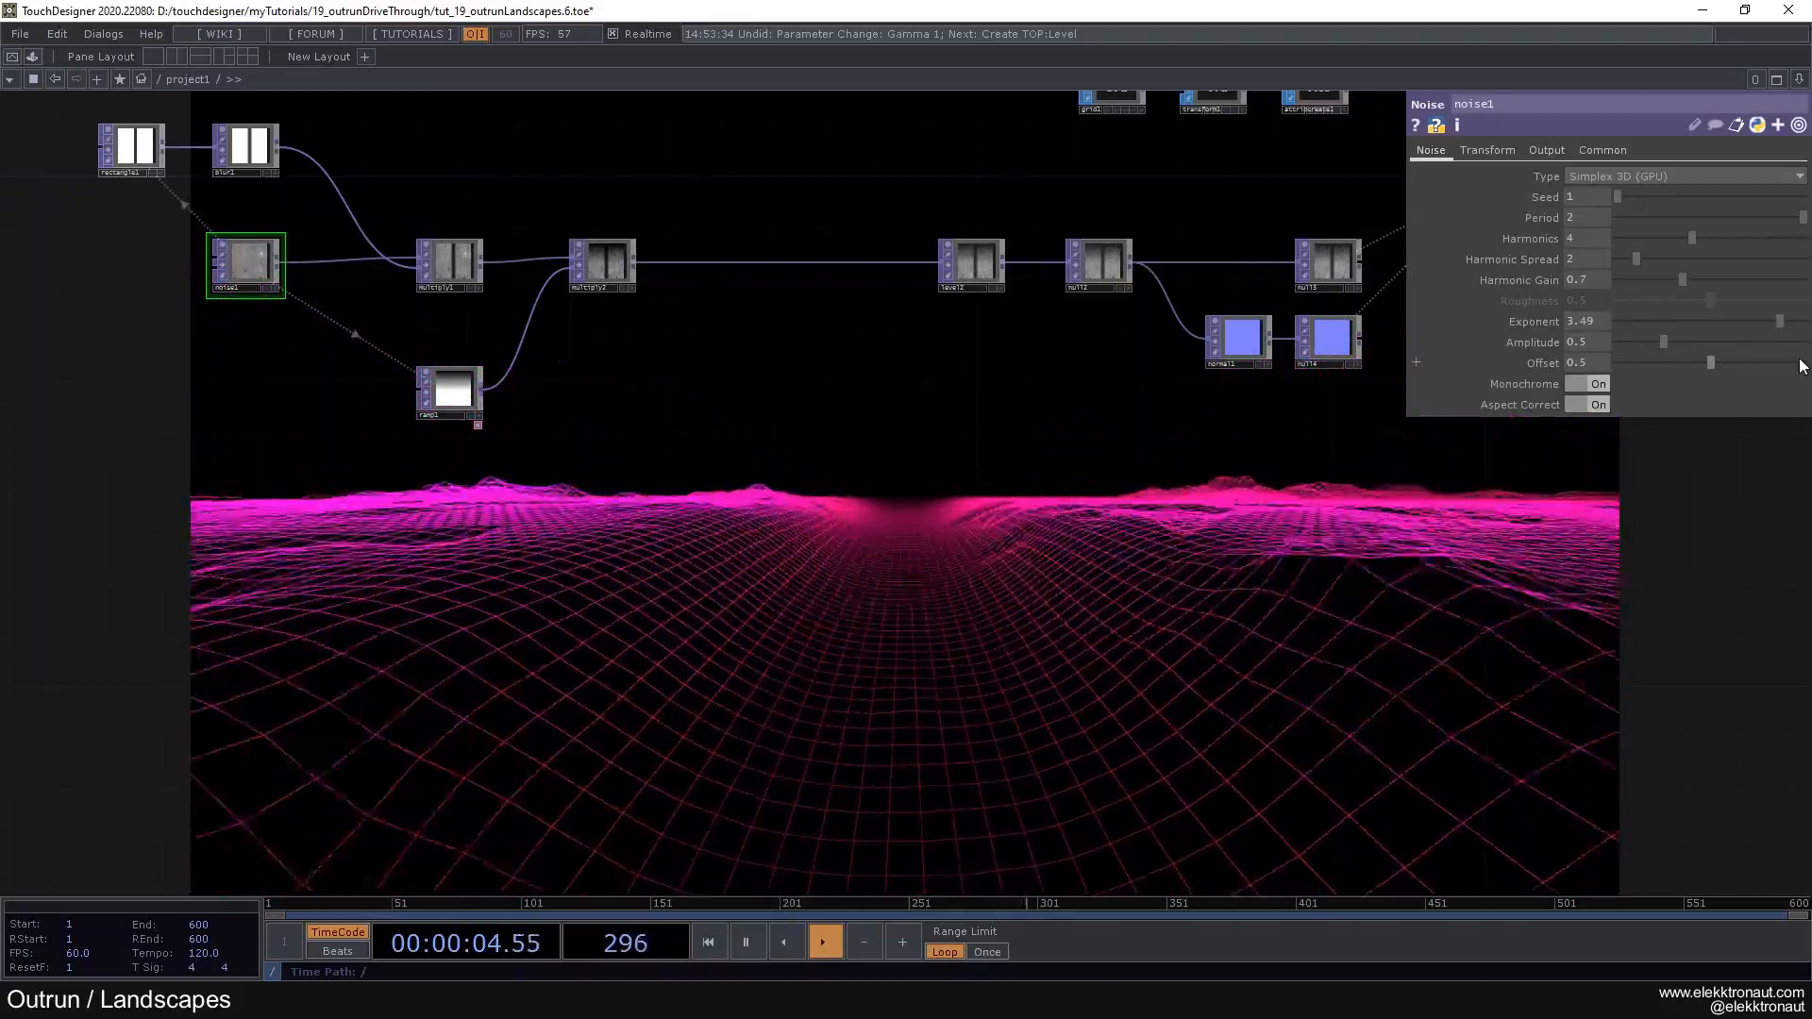
pyautogui.hotkey('ctrl', 'z')
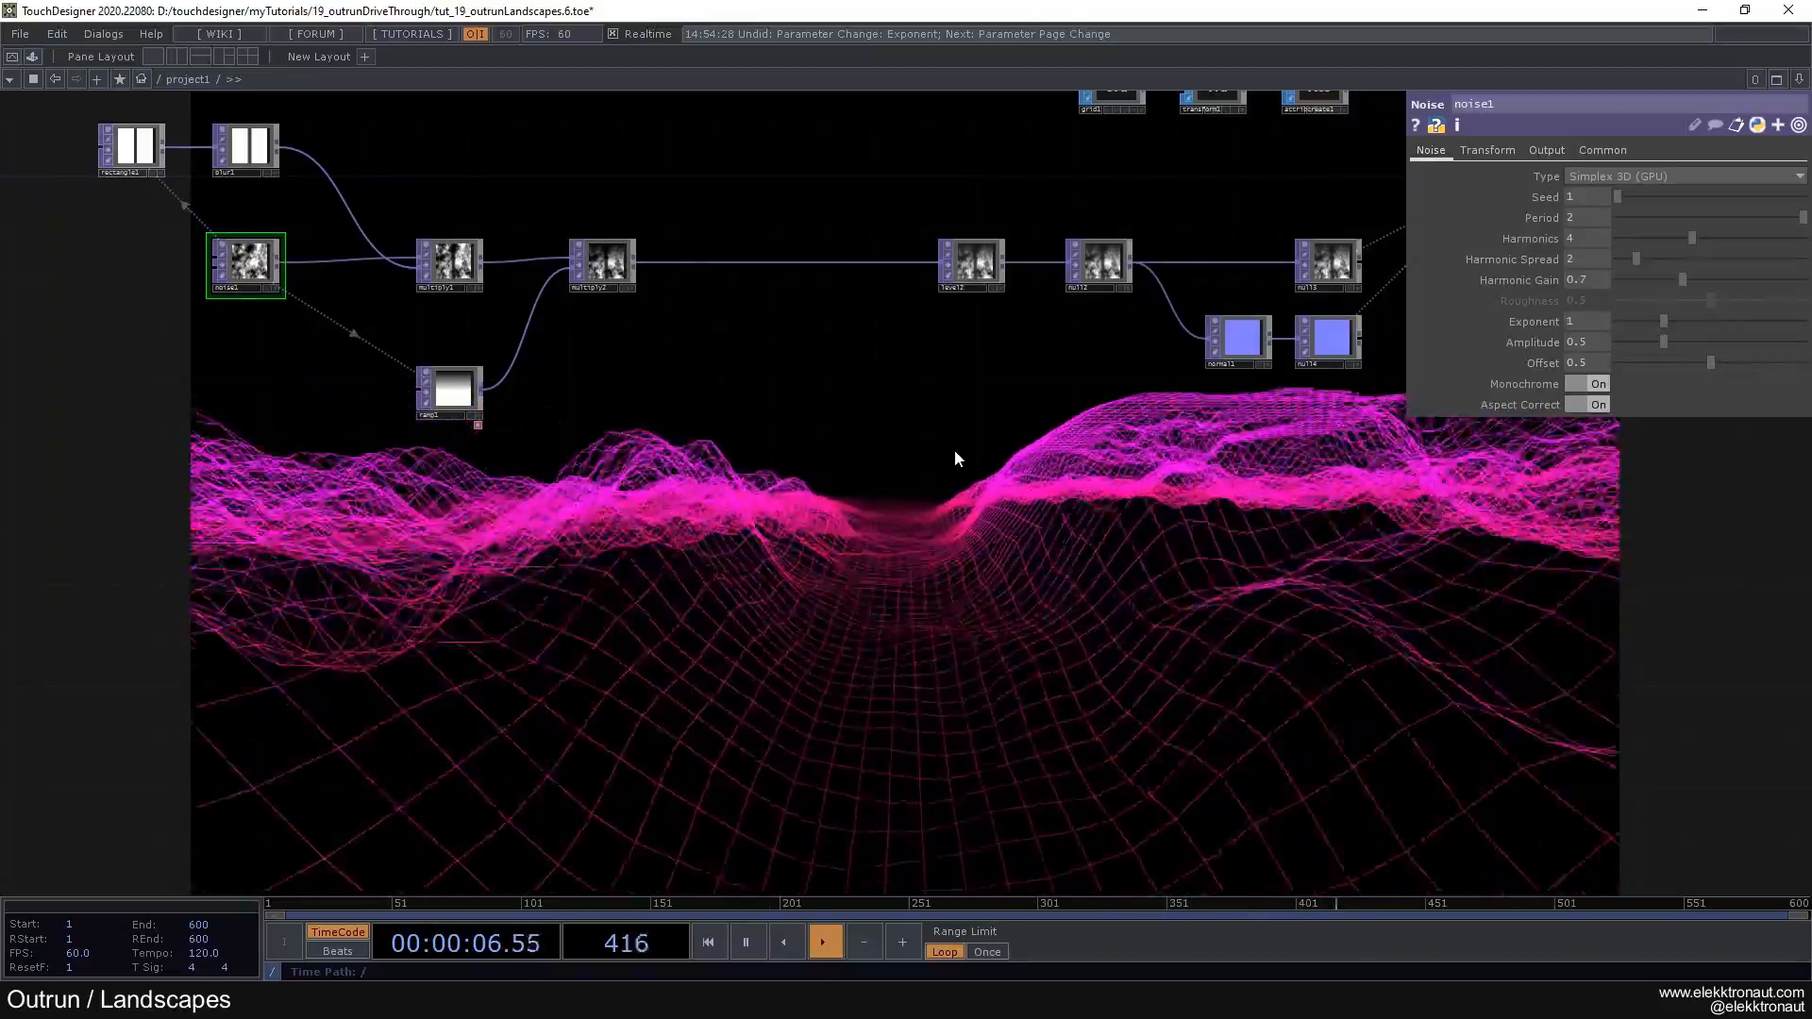
# Step: Set the width of rectangle1 to 0.2
pyautogui.scroll(-2, 954, 450)
pyautogui.scroll(2, 943, 451)
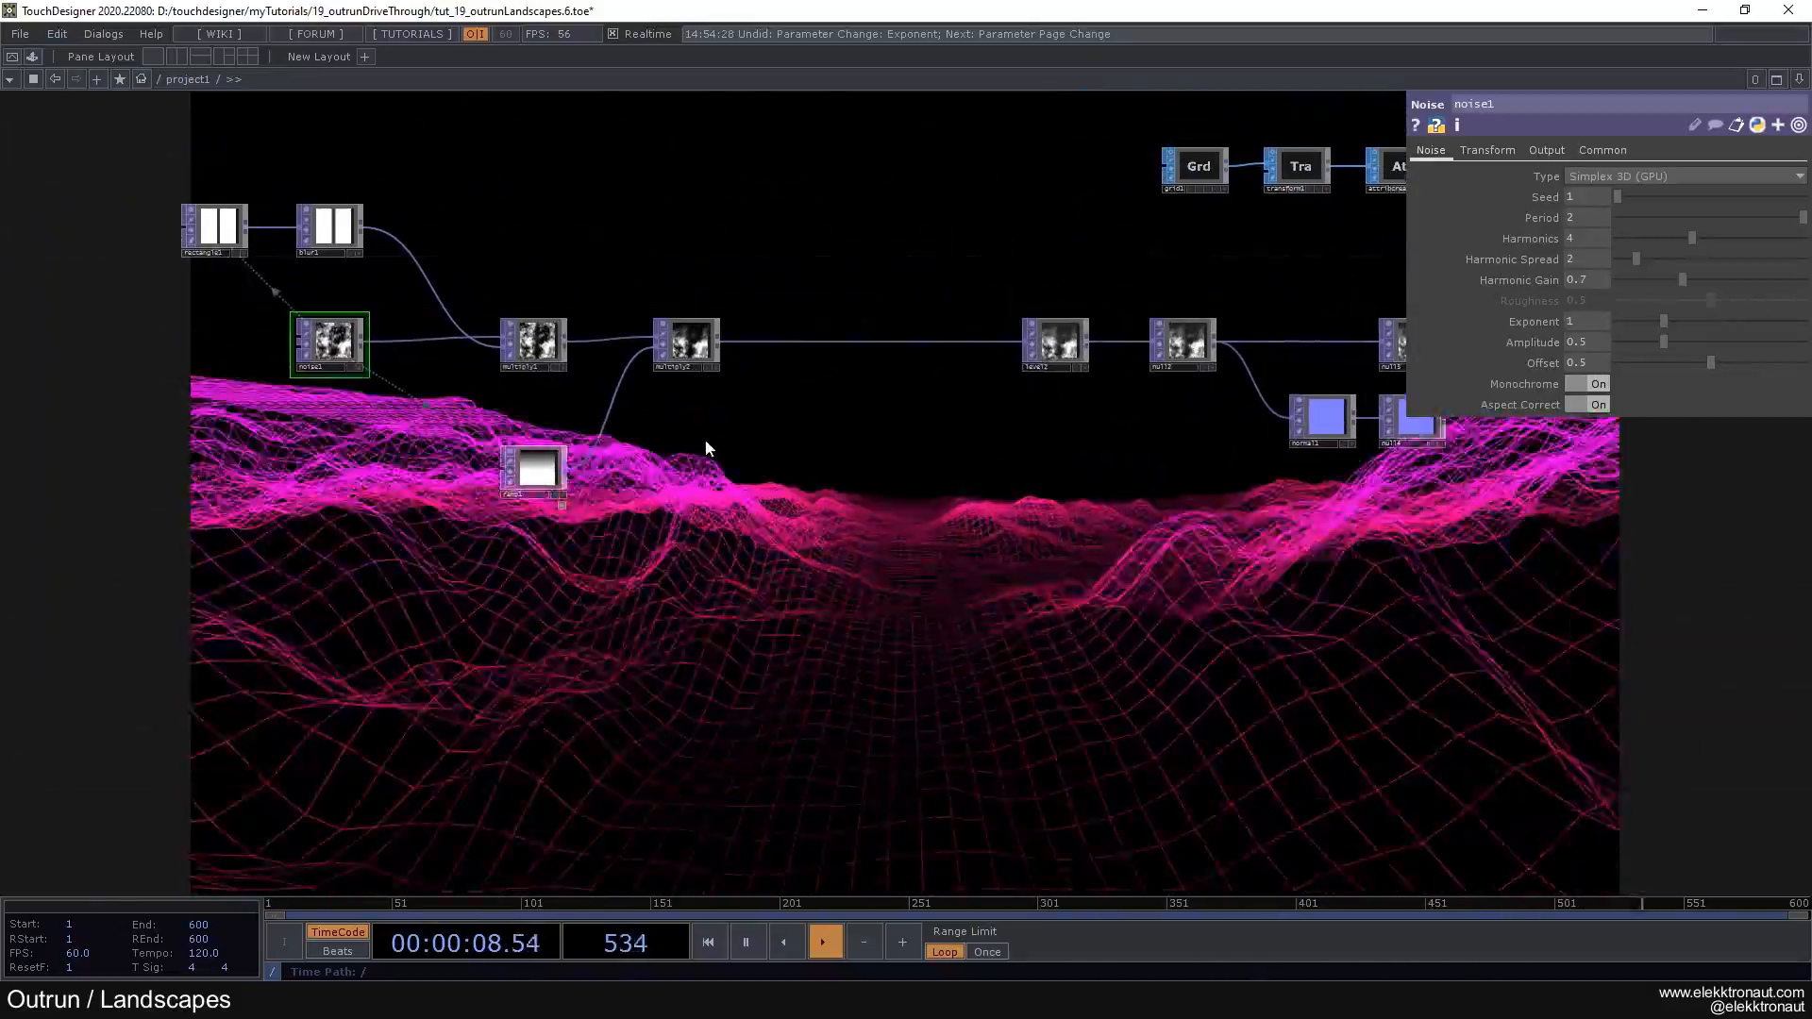
pyautogui.click(229, 245)
pyautogui.write('2')
pyautogui.press('Return')
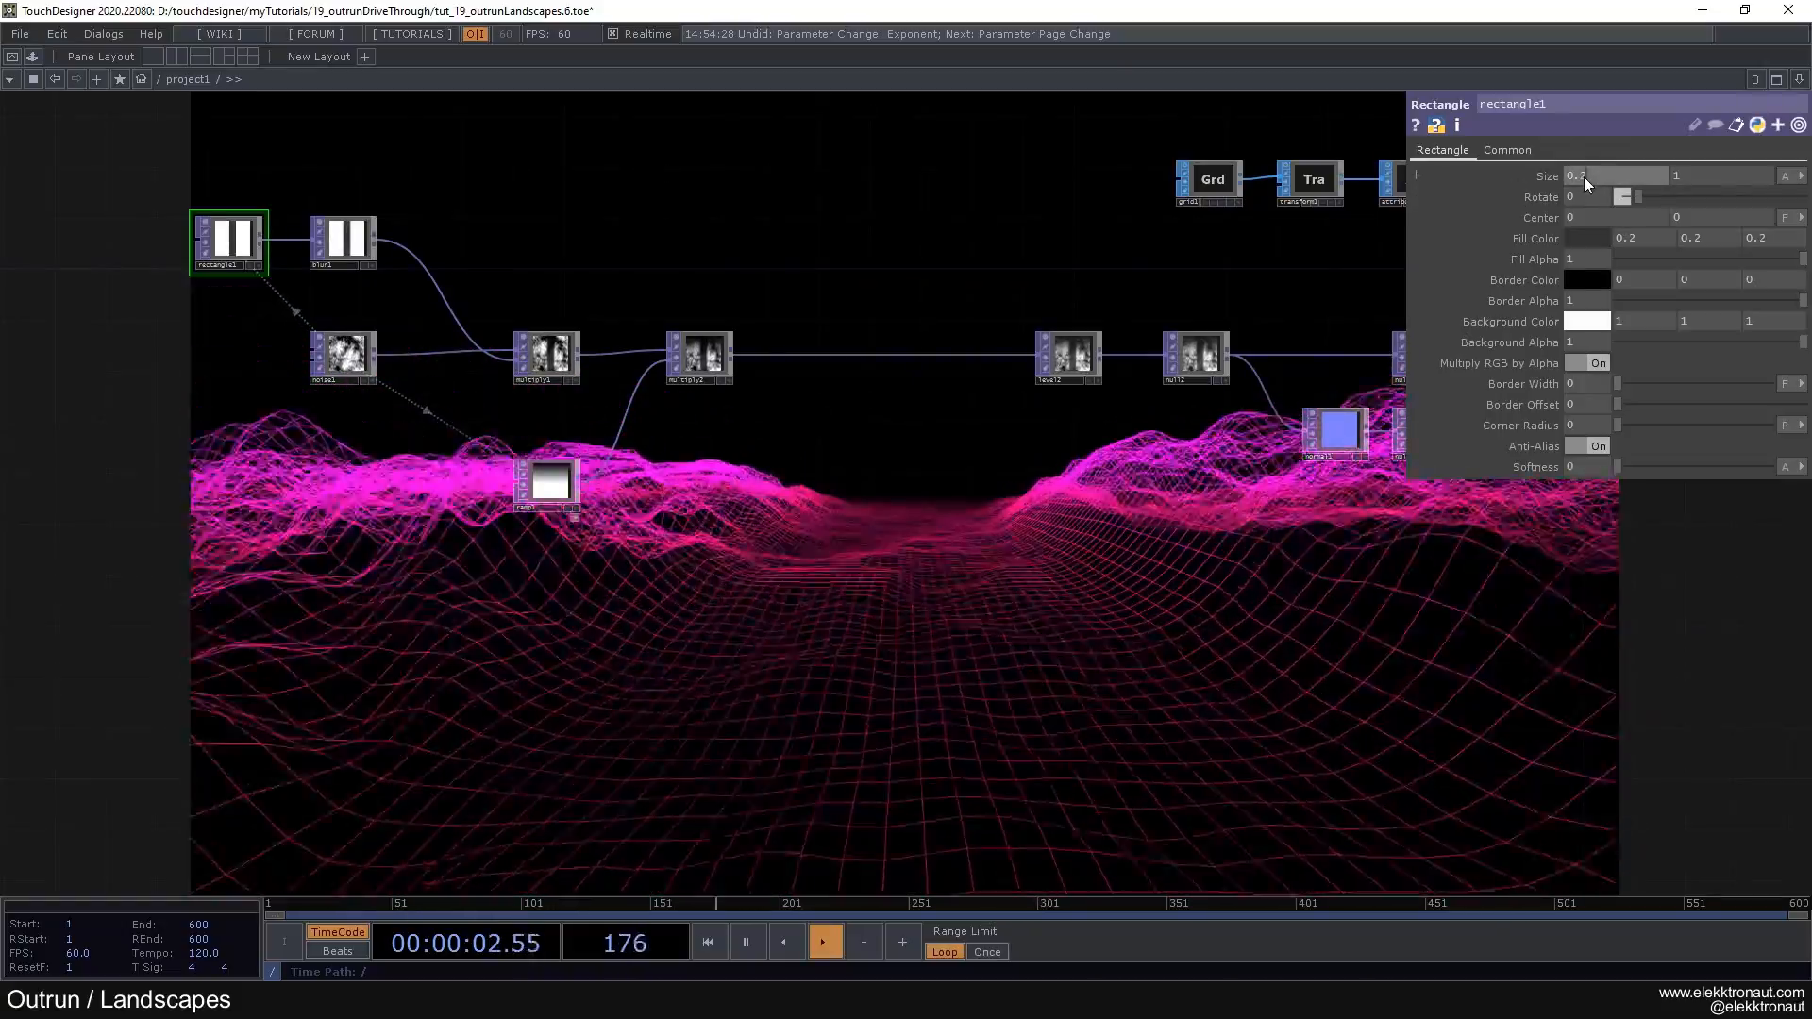
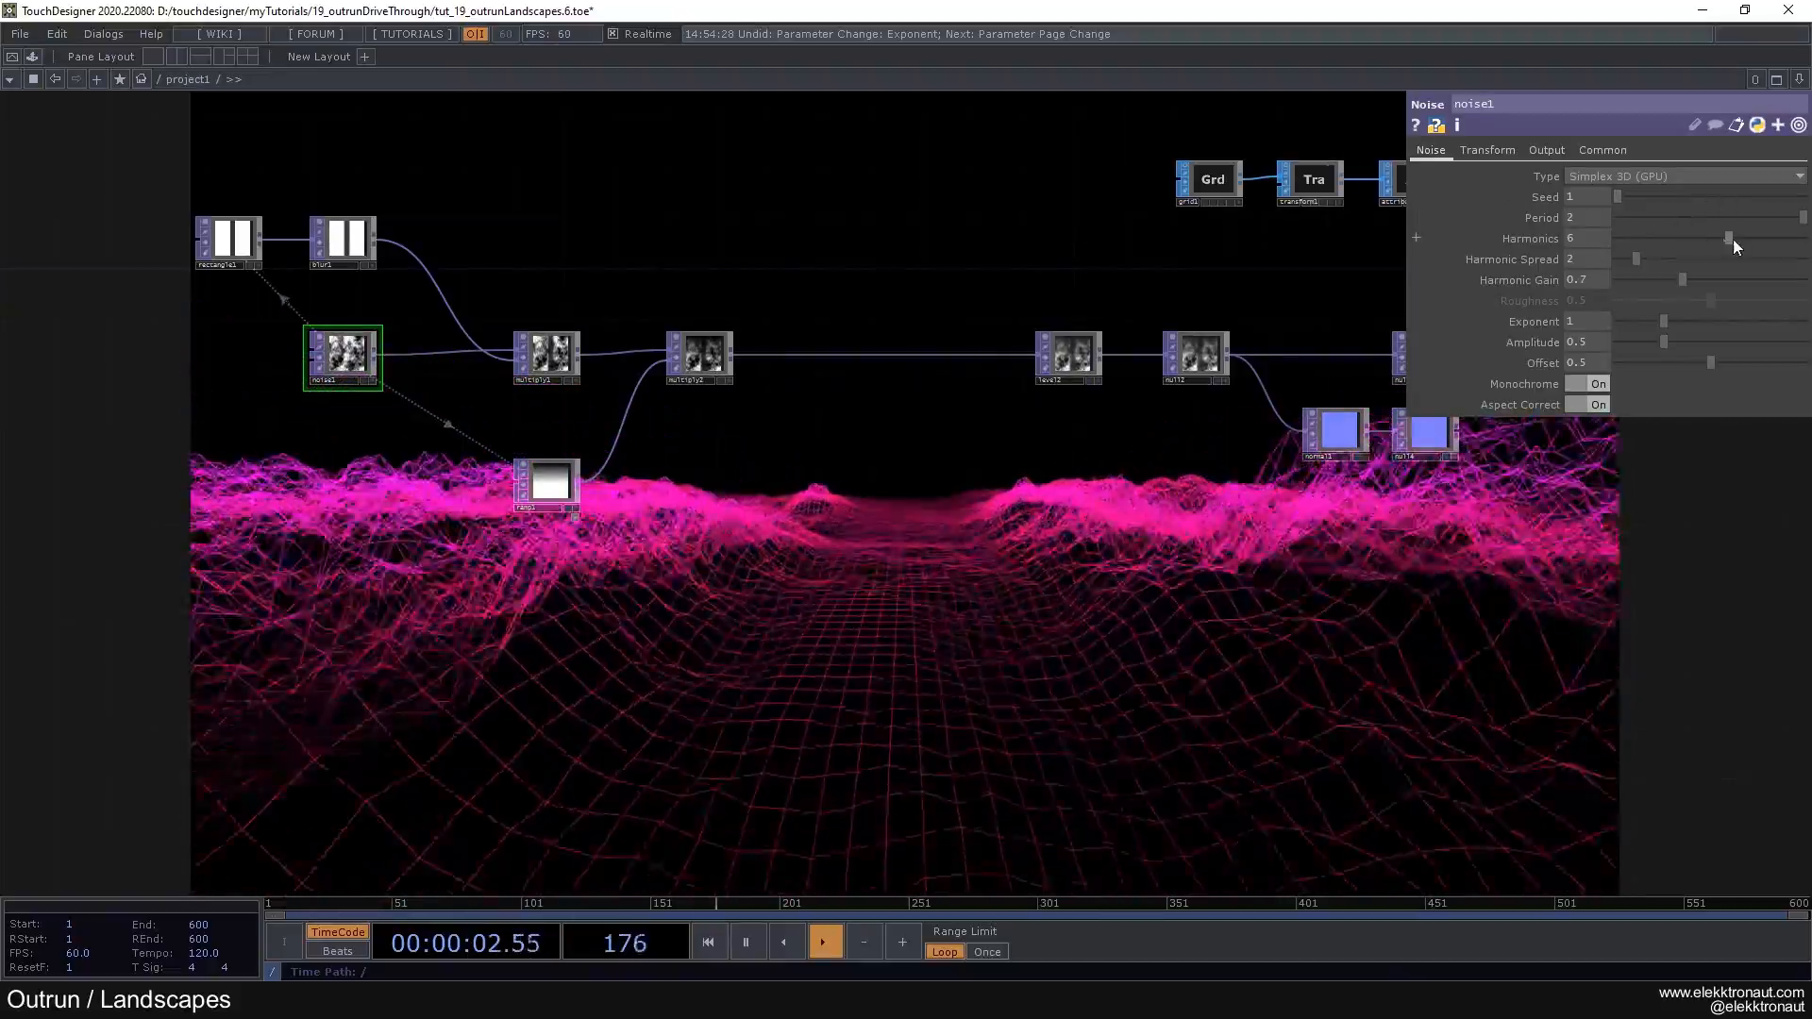
# Step: Raise noise1's Harmonics to 6 and lower level2's Gamma 1 to 0.7
pyautogui.moveTo(1738, 245); pyautogui.dragTo(1730, 251)
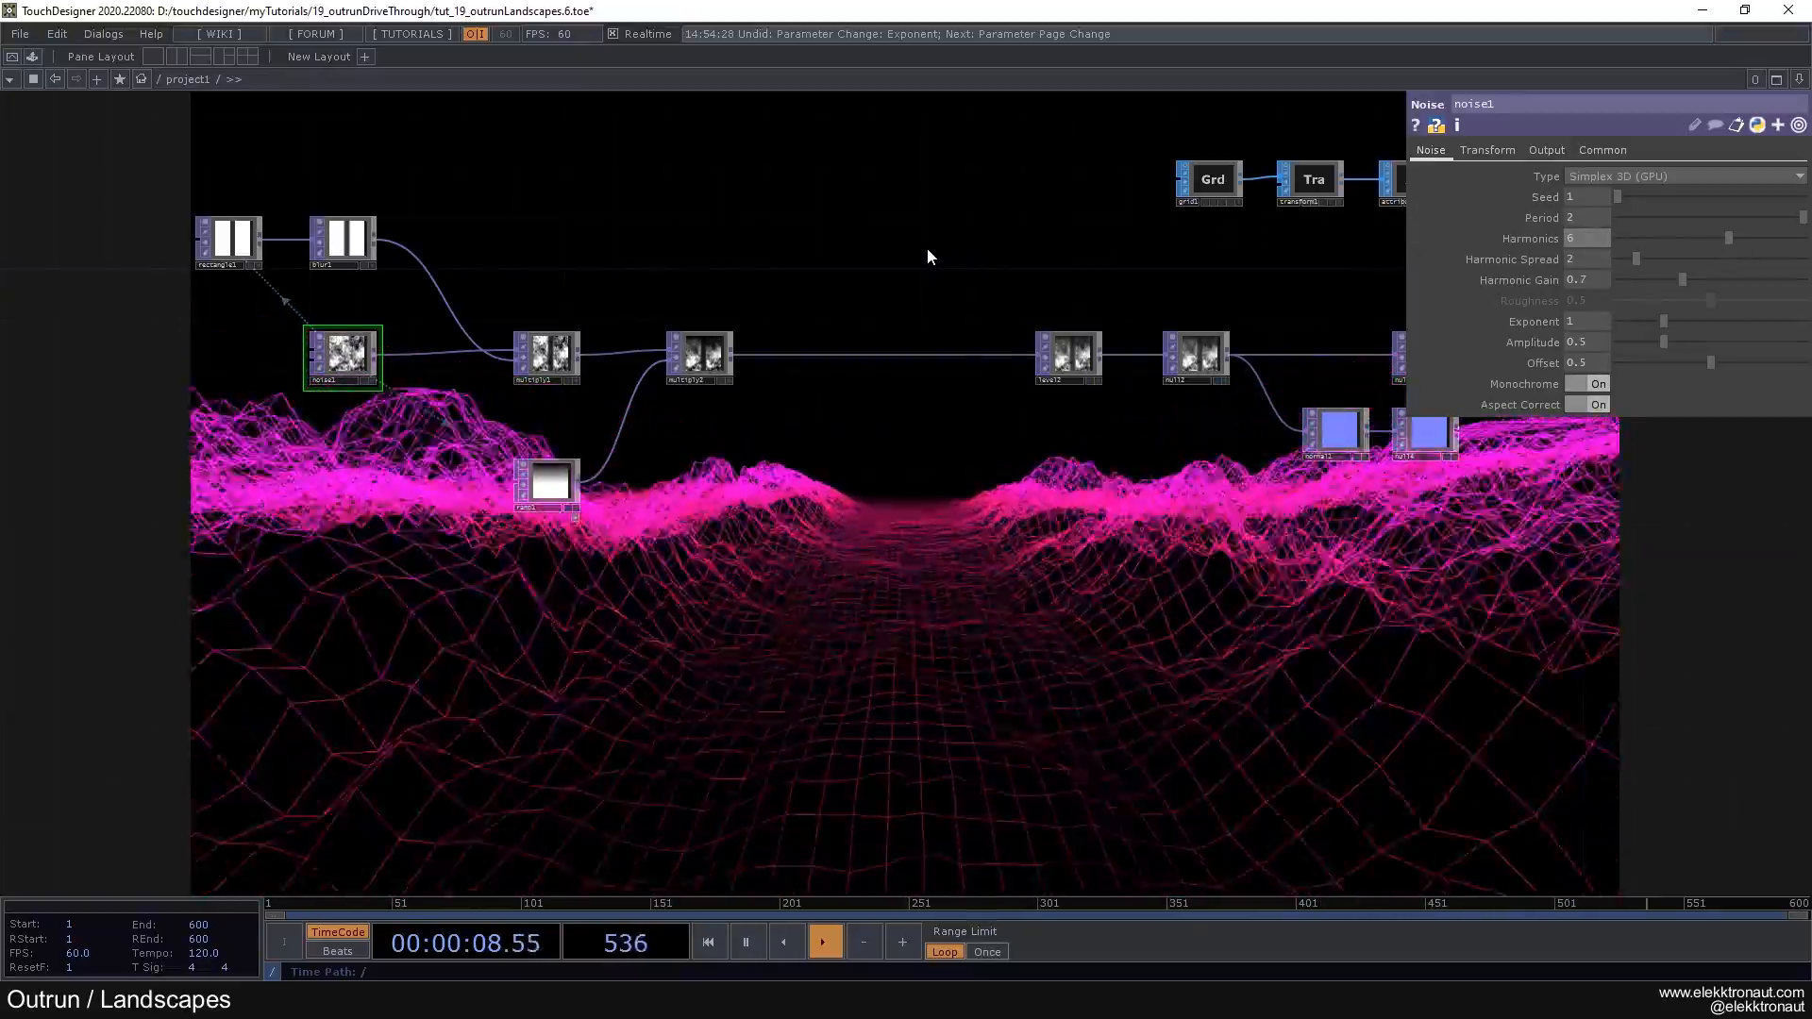
pyautogui.moveTo(802, 286); pyautogui.dragTo(759, 289)
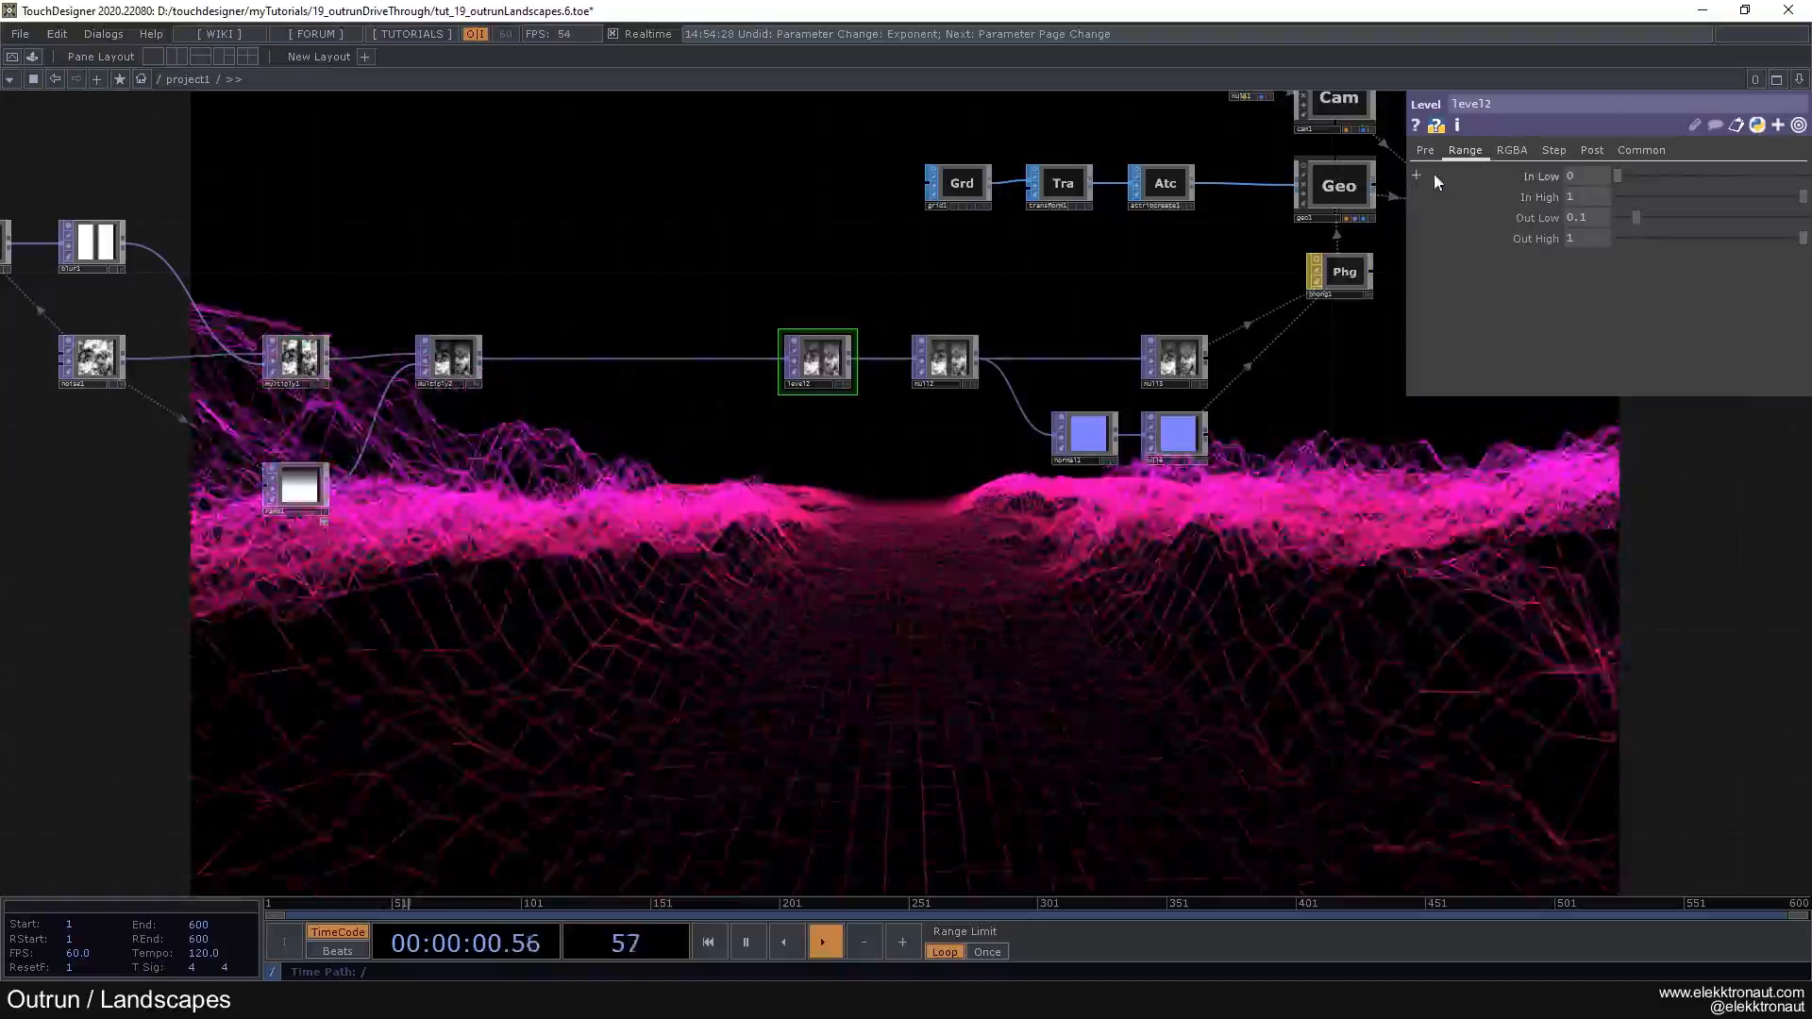
pyautogui.moveTo(1671, 261); pyautogui.dragTo(1662, 261)
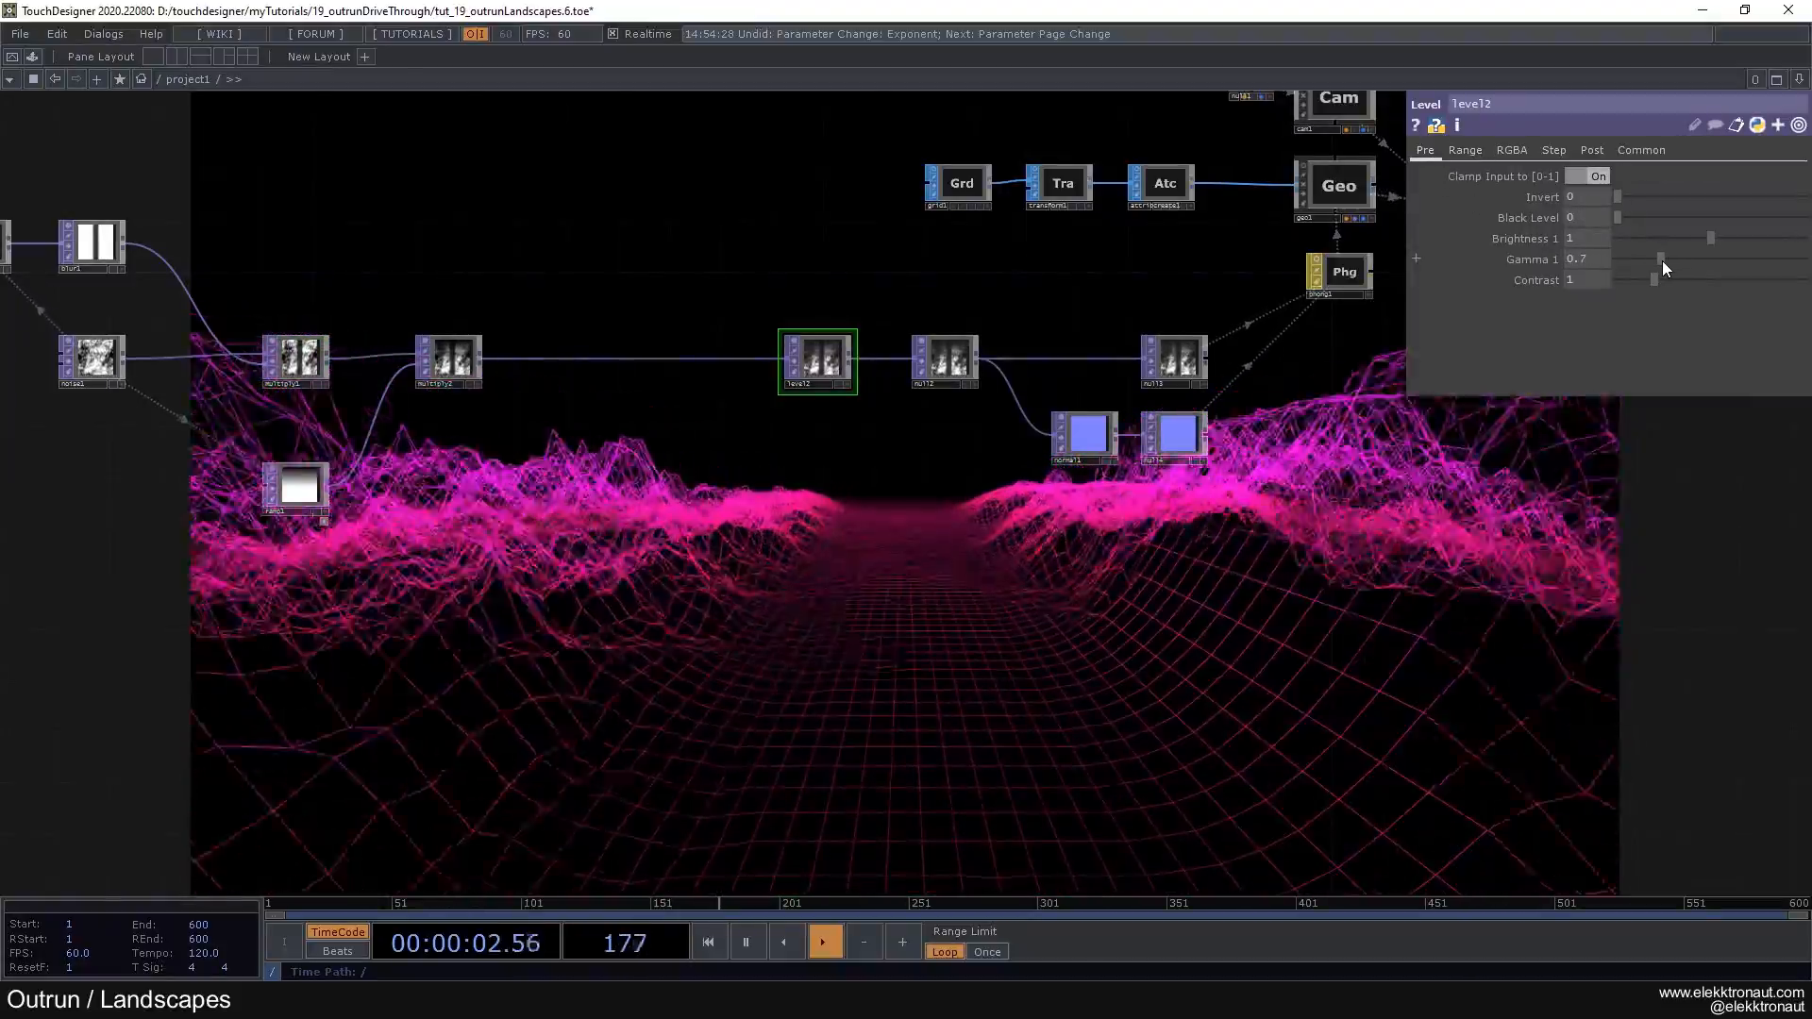
# Step: Set rectangle1's width to 0.1 and its Fill Color to a grey of 0.4
pyautogui.moveTo(202, 327); pyautogui.dragTo(305, 330)
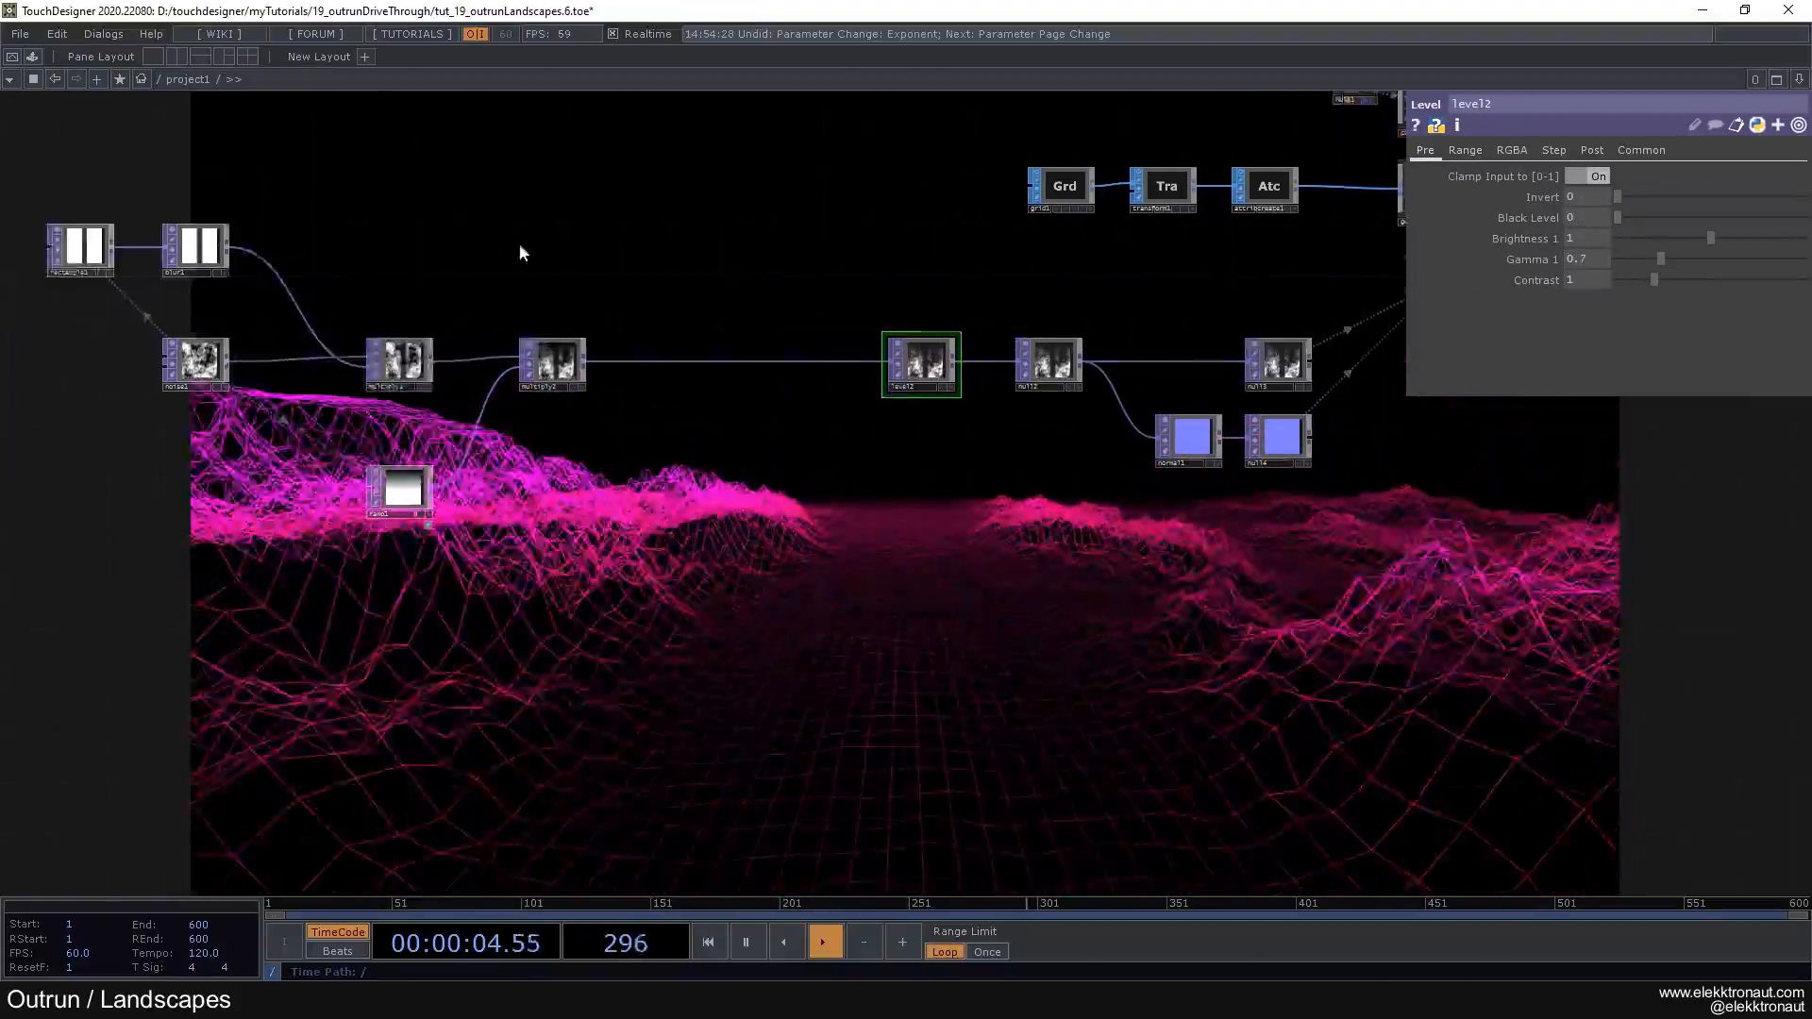
pyautogui.moveTo(1593, 174); pyautogui.dragTo(1582, 179)
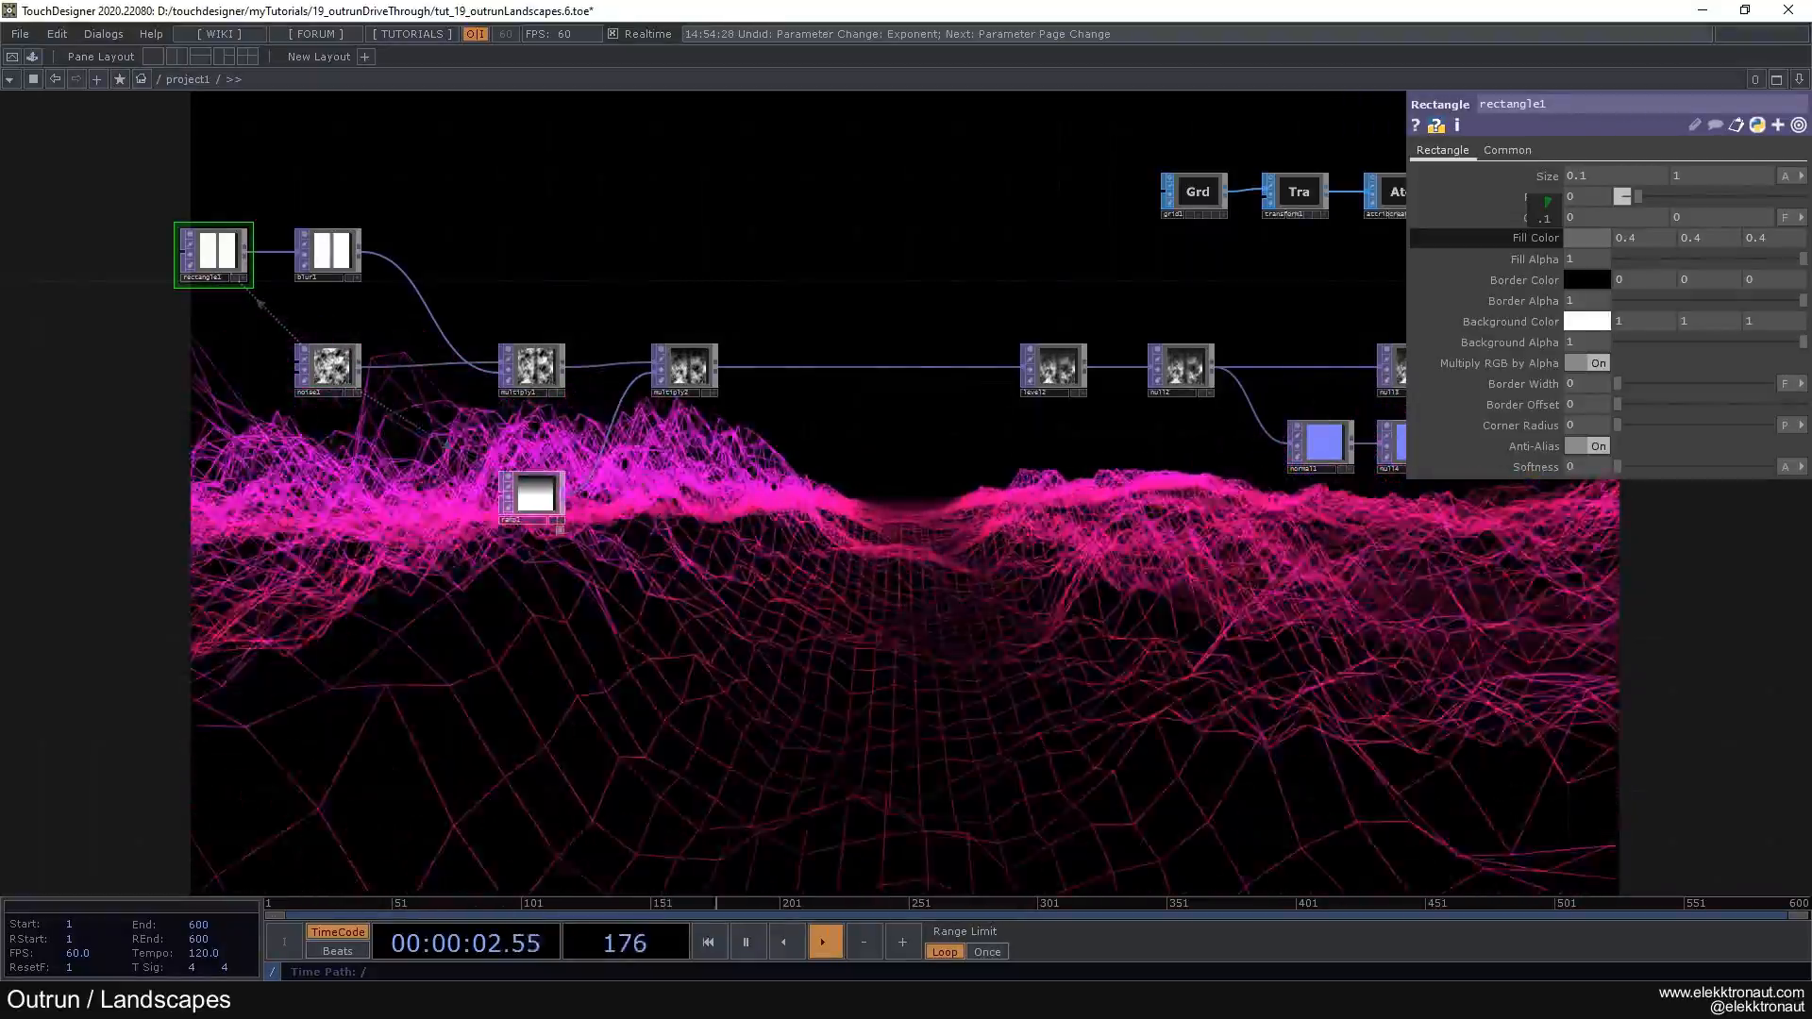
# Step: Set the Phong material's displace scale to 3 and its displace midpoint to about 0.277
pyautogui.moveTo(1448, 481); pyautogui.dragTo(800, 495)
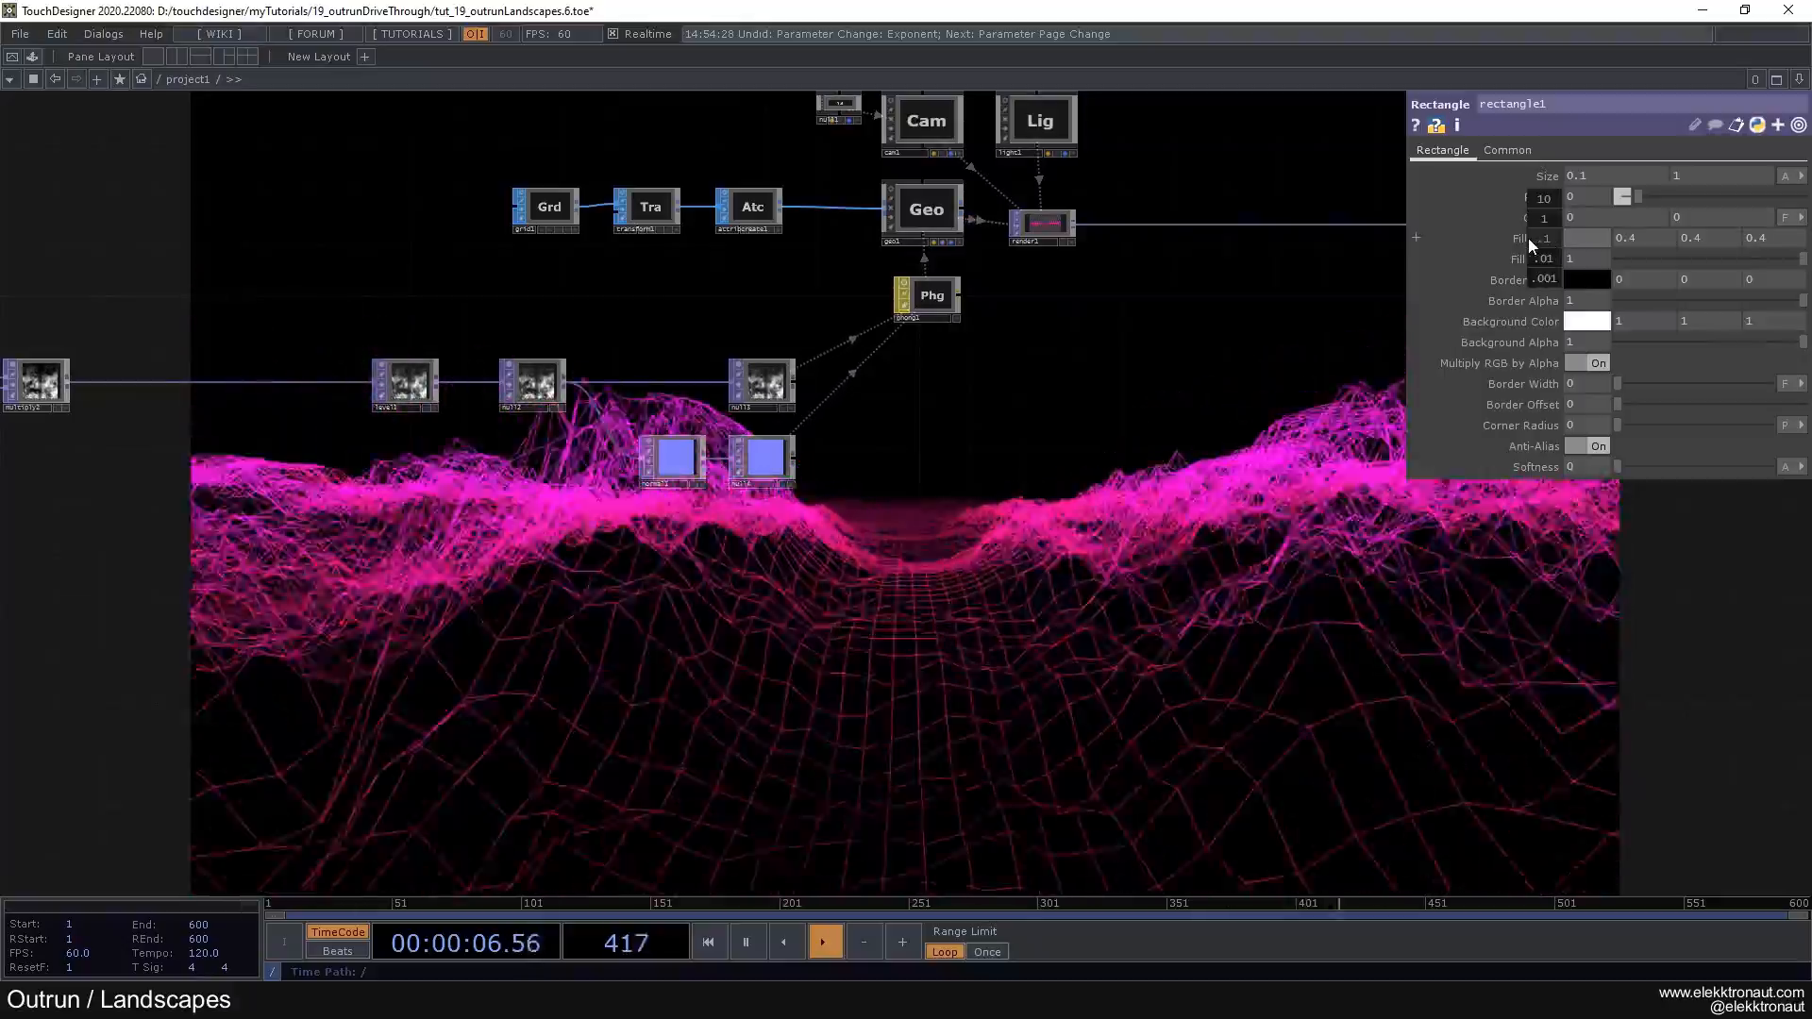
pyautogui.click(944, 302)
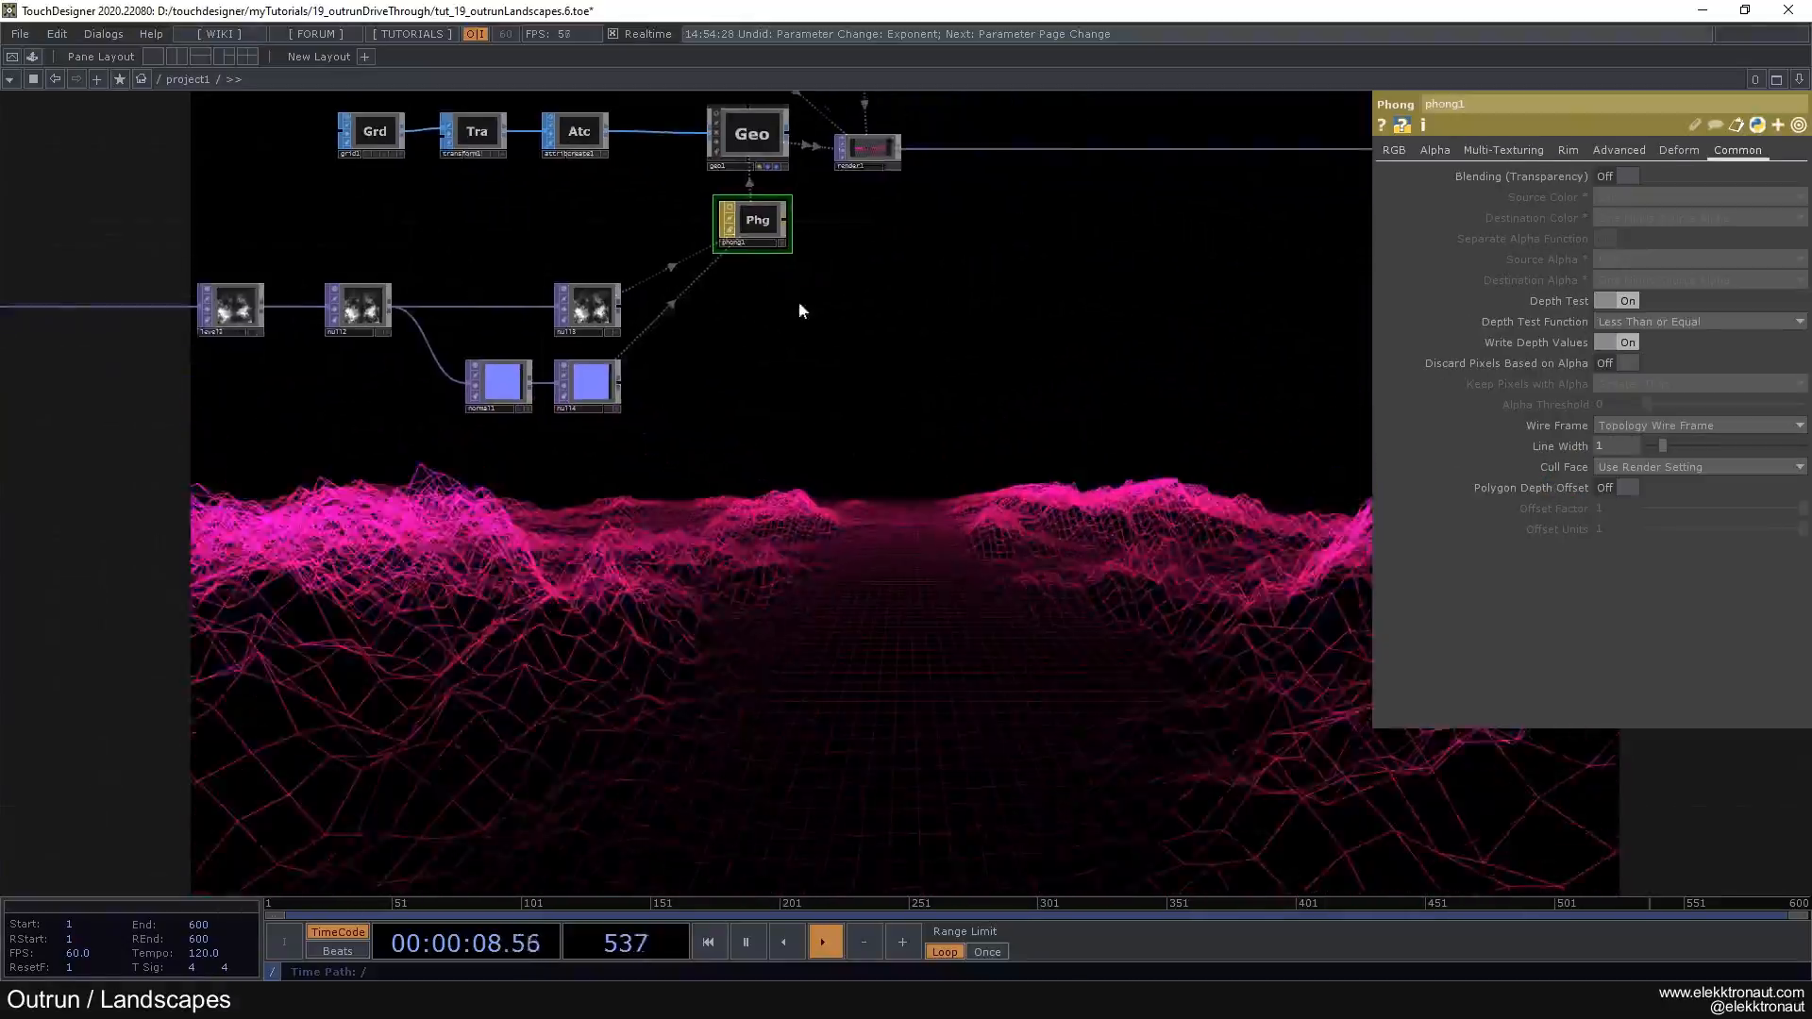
pyautogui.click(1402, 149)
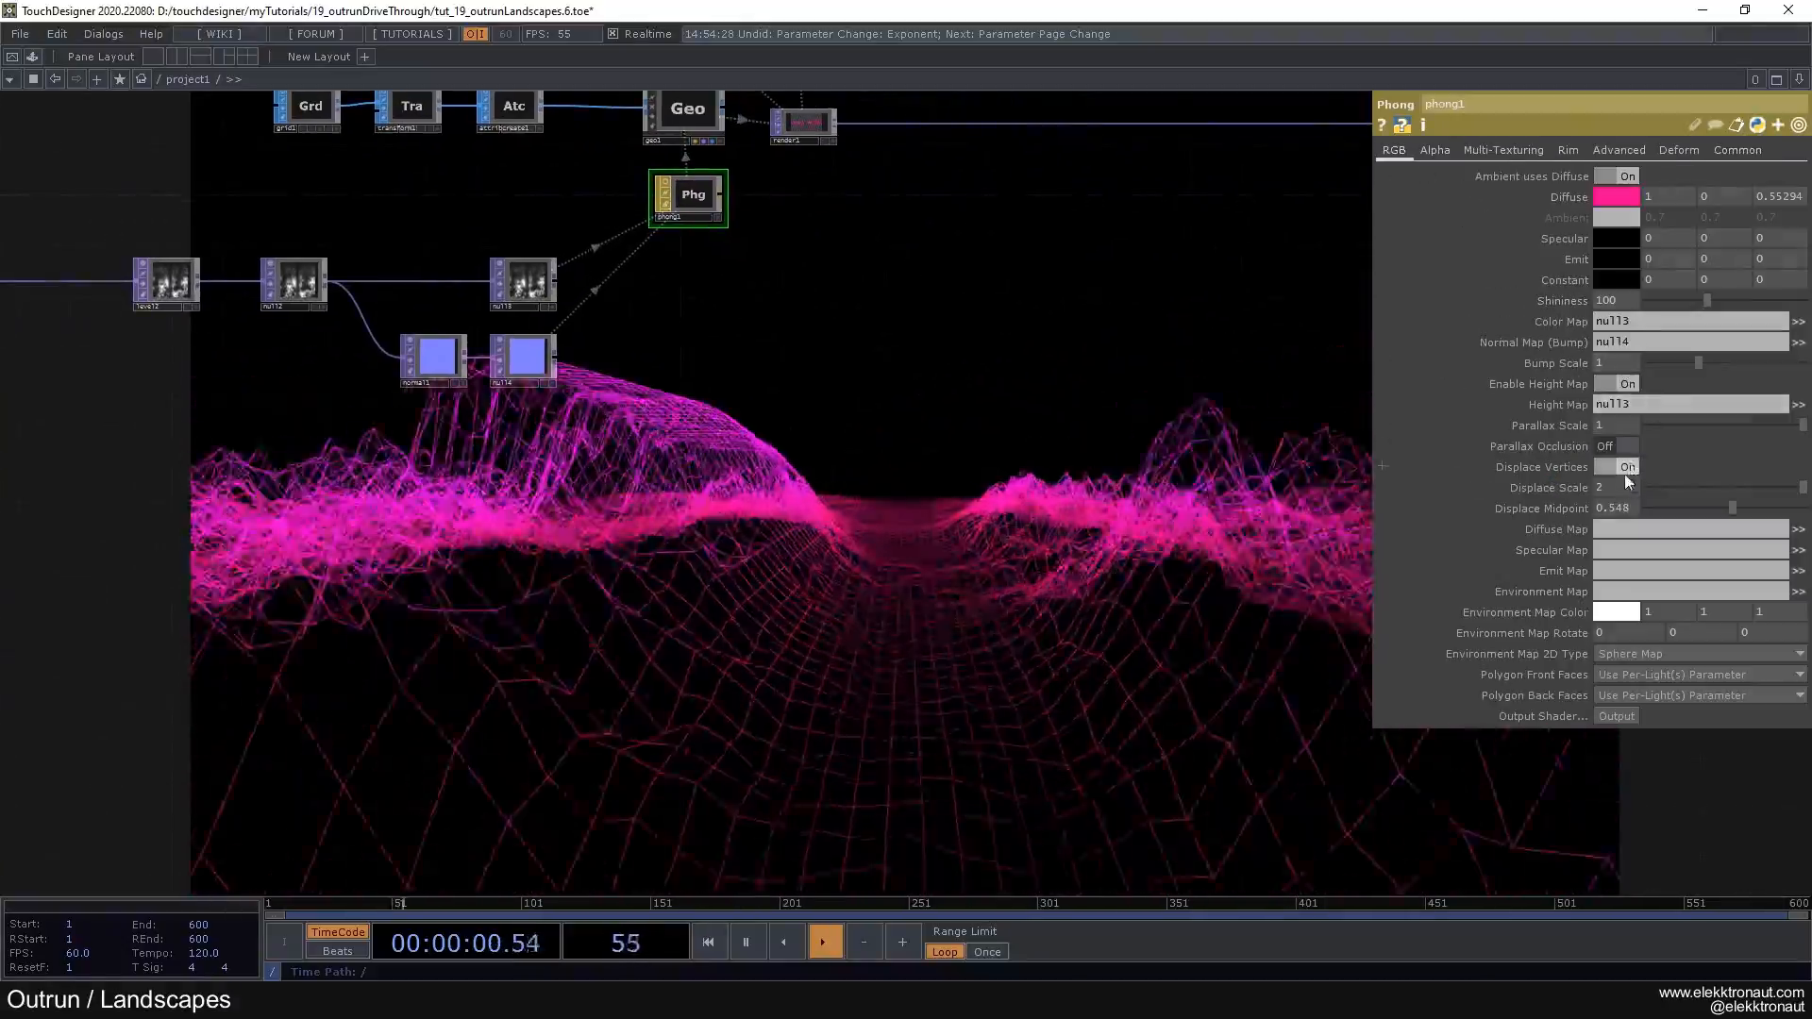
pyautogui.write('3')
pyautogui.press('Return')
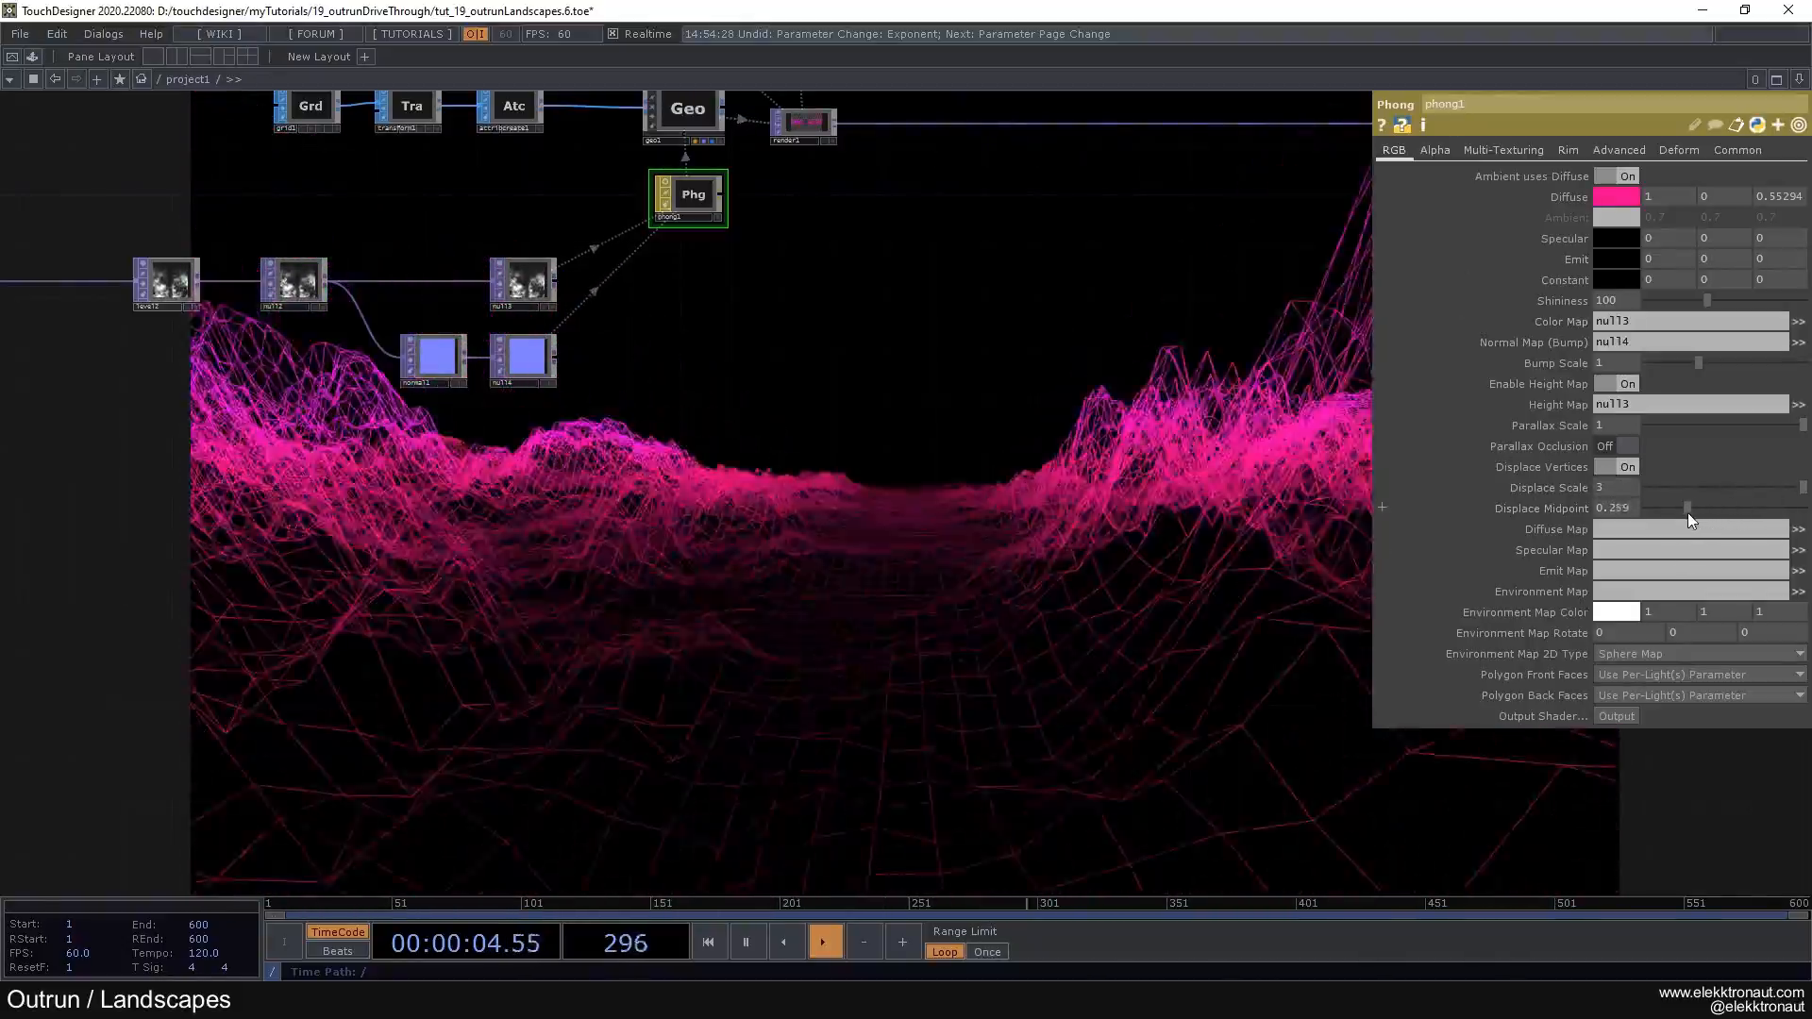
pyautogui.moveTo(1675, 512); pyautogui.dragTo(1691, 519)
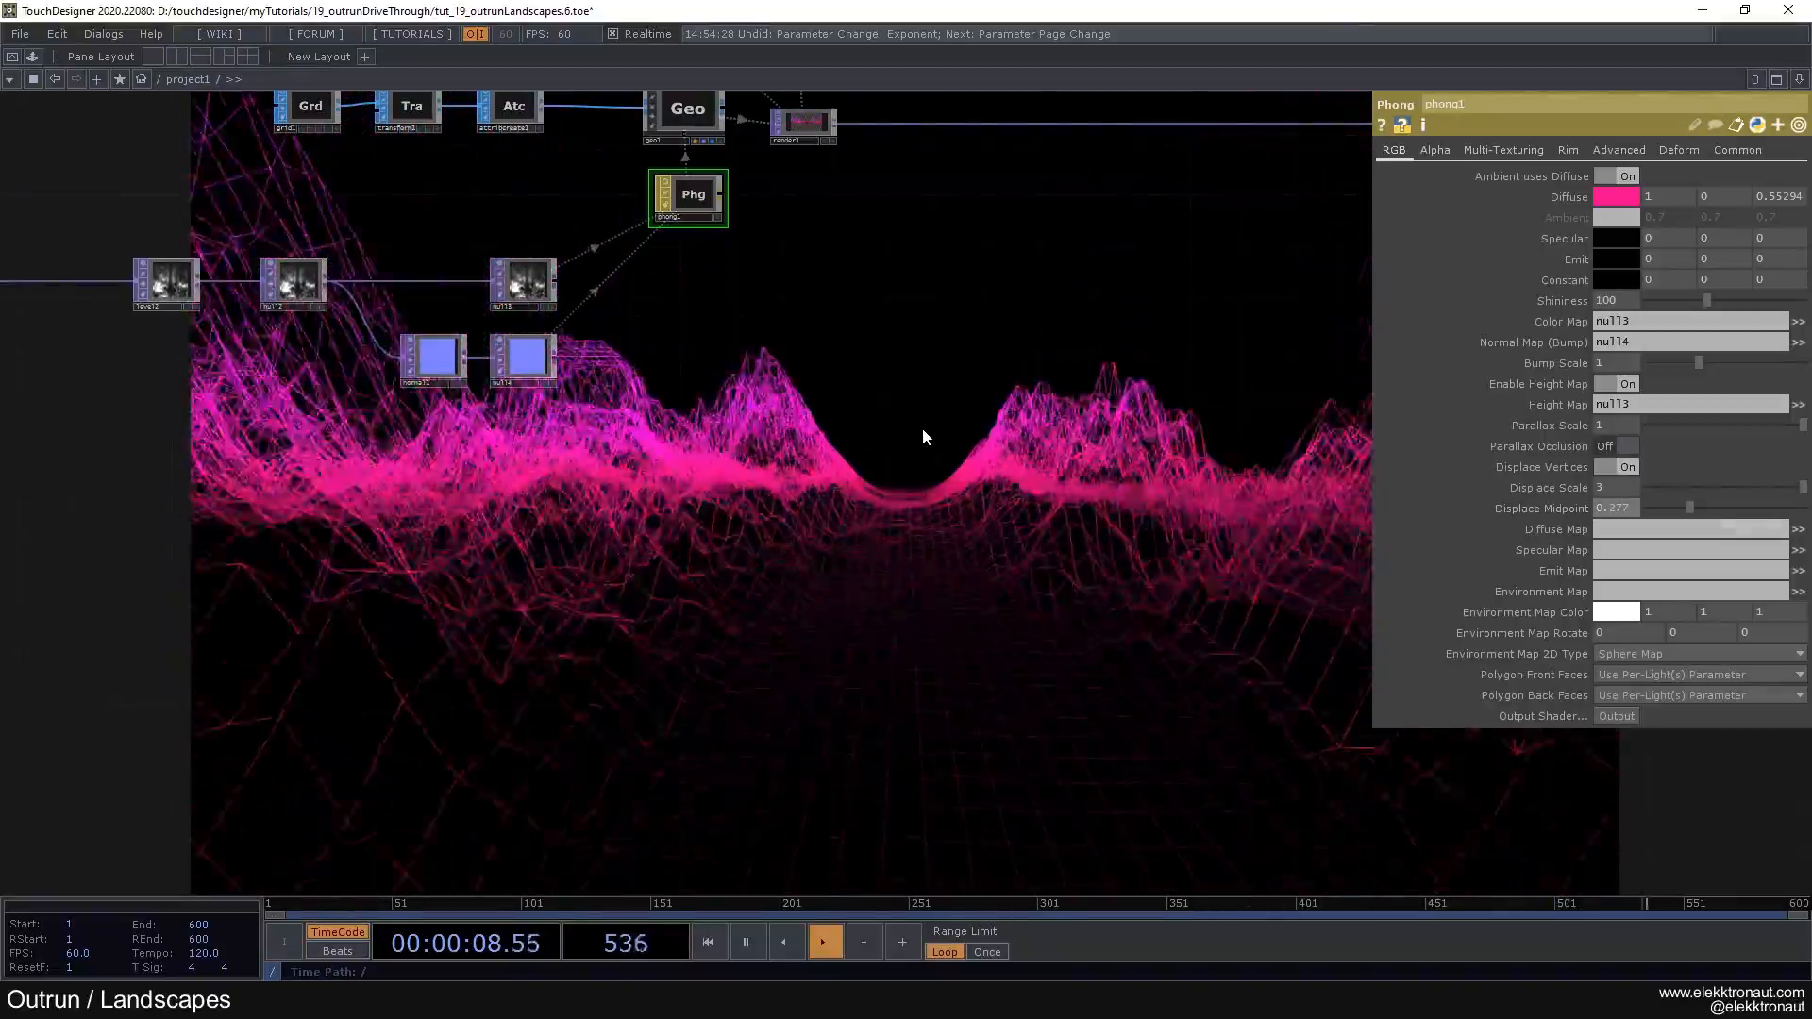
# Step: Move the three output nodes at the end of the render chain farther away to make room in the network
pyautogui.scroll(-5, 923, 427)
pyautogui.moveTo(855, 410); pyautogui.dragTo(482, 460)
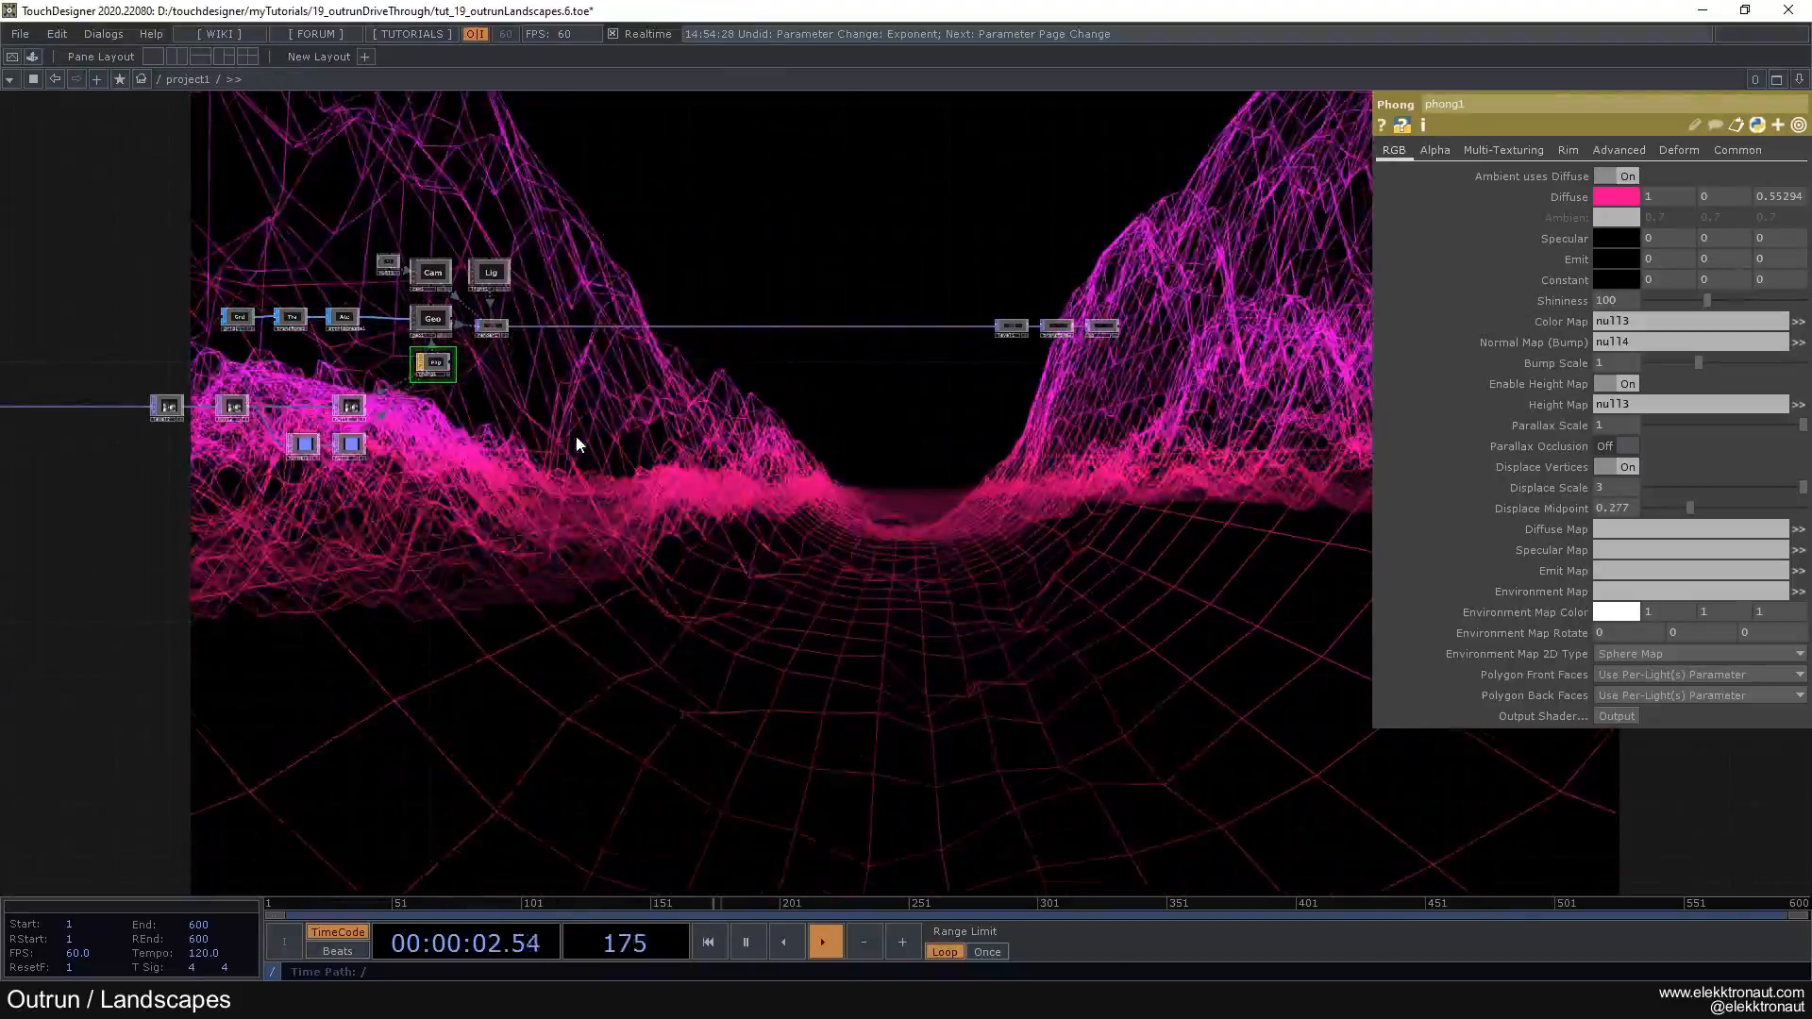
pyautogui.moveTo(979, 261); pyautogui.dragTo(1129, 355, button='right')
pyautogui.moveTo(1010, 329); pyautogui.dragTo(1228, 325)
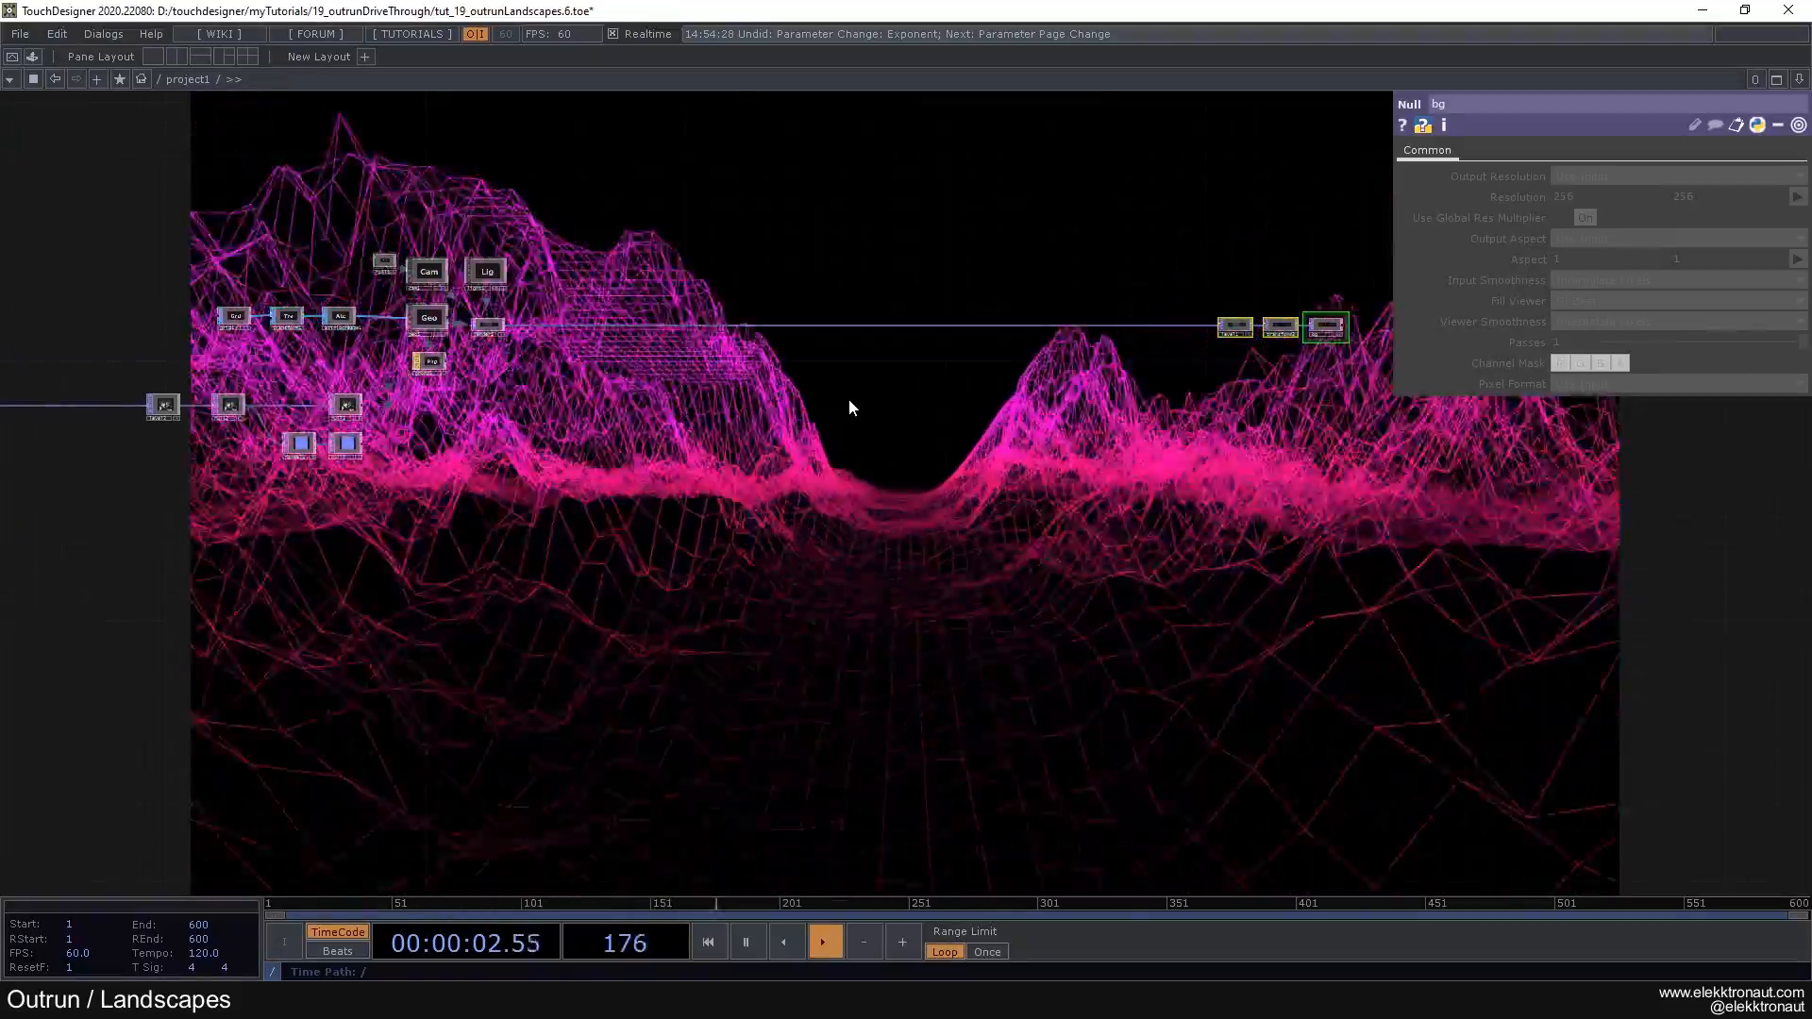
# Step: Add a Circle TOP in the empty space below the Phong material
pyautogui.scroll(3, 624, 368)
pyautogui.moveTo(582, 432); pyautogui.dragTo(593, 341)
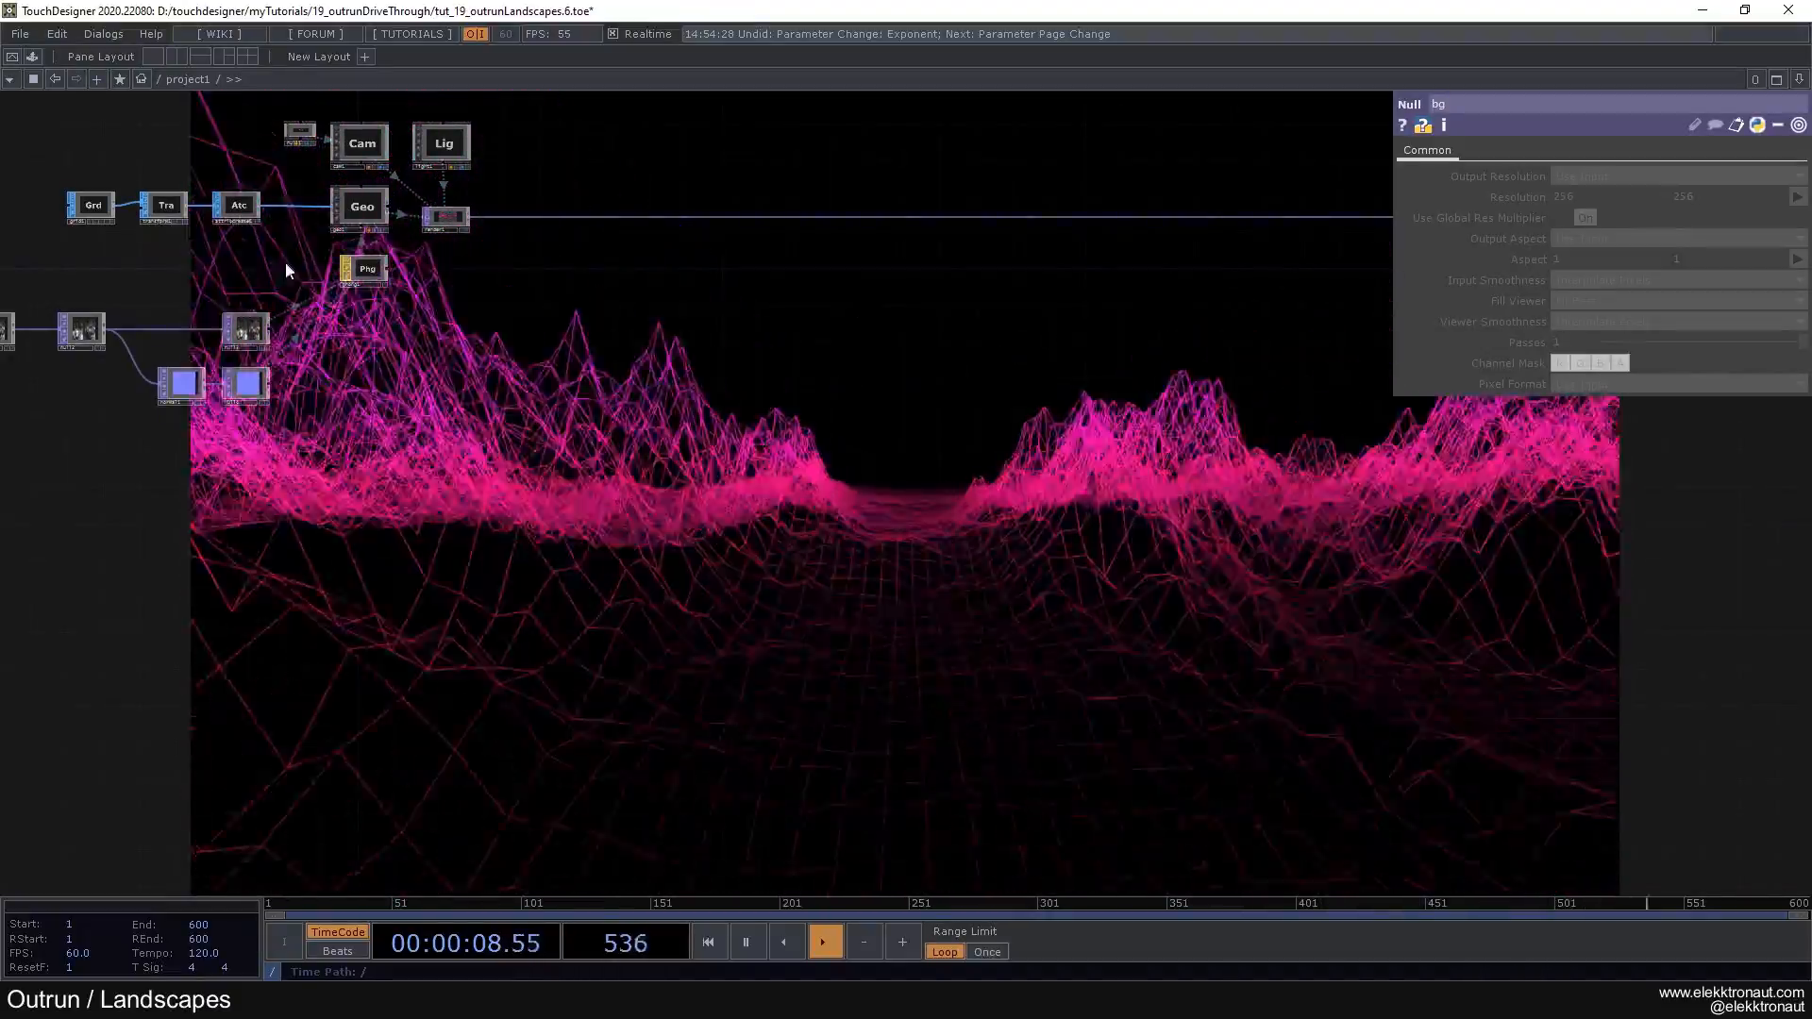
pyautogui.moveTo(760, 333); pyautogui.dragTo(704, 307)
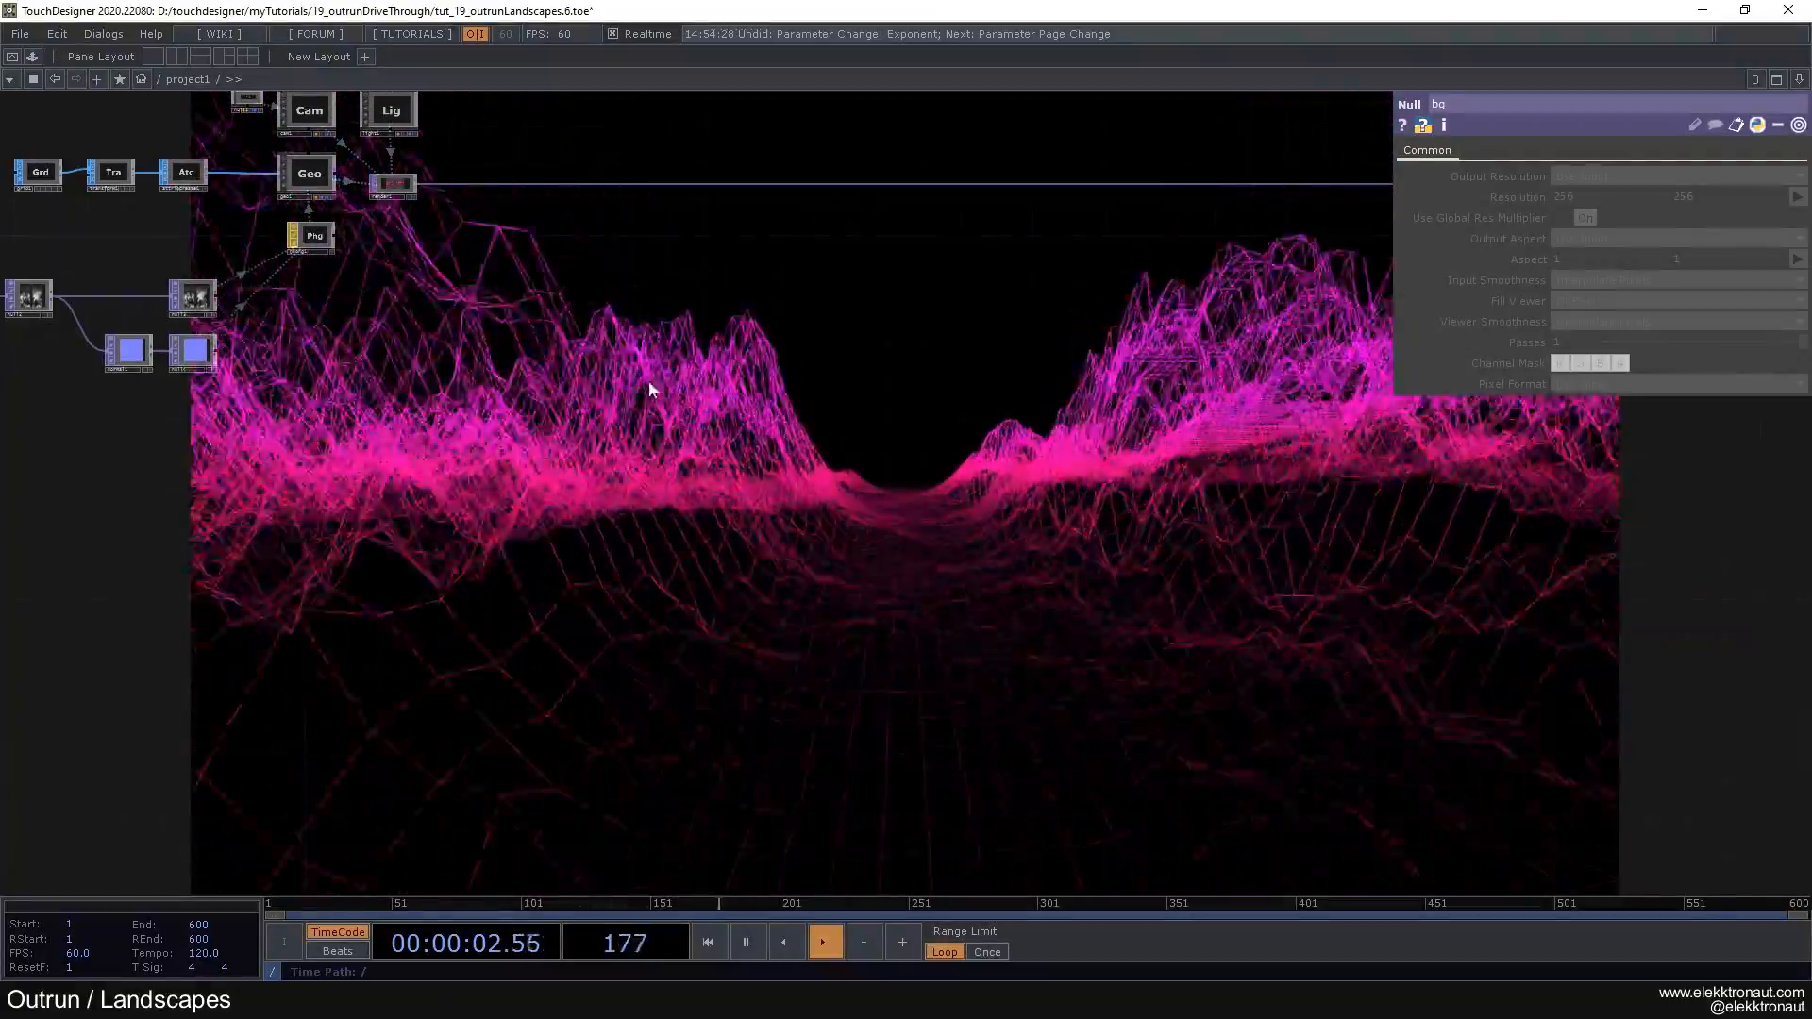
pyautogui.scroll(2, 496, 459)
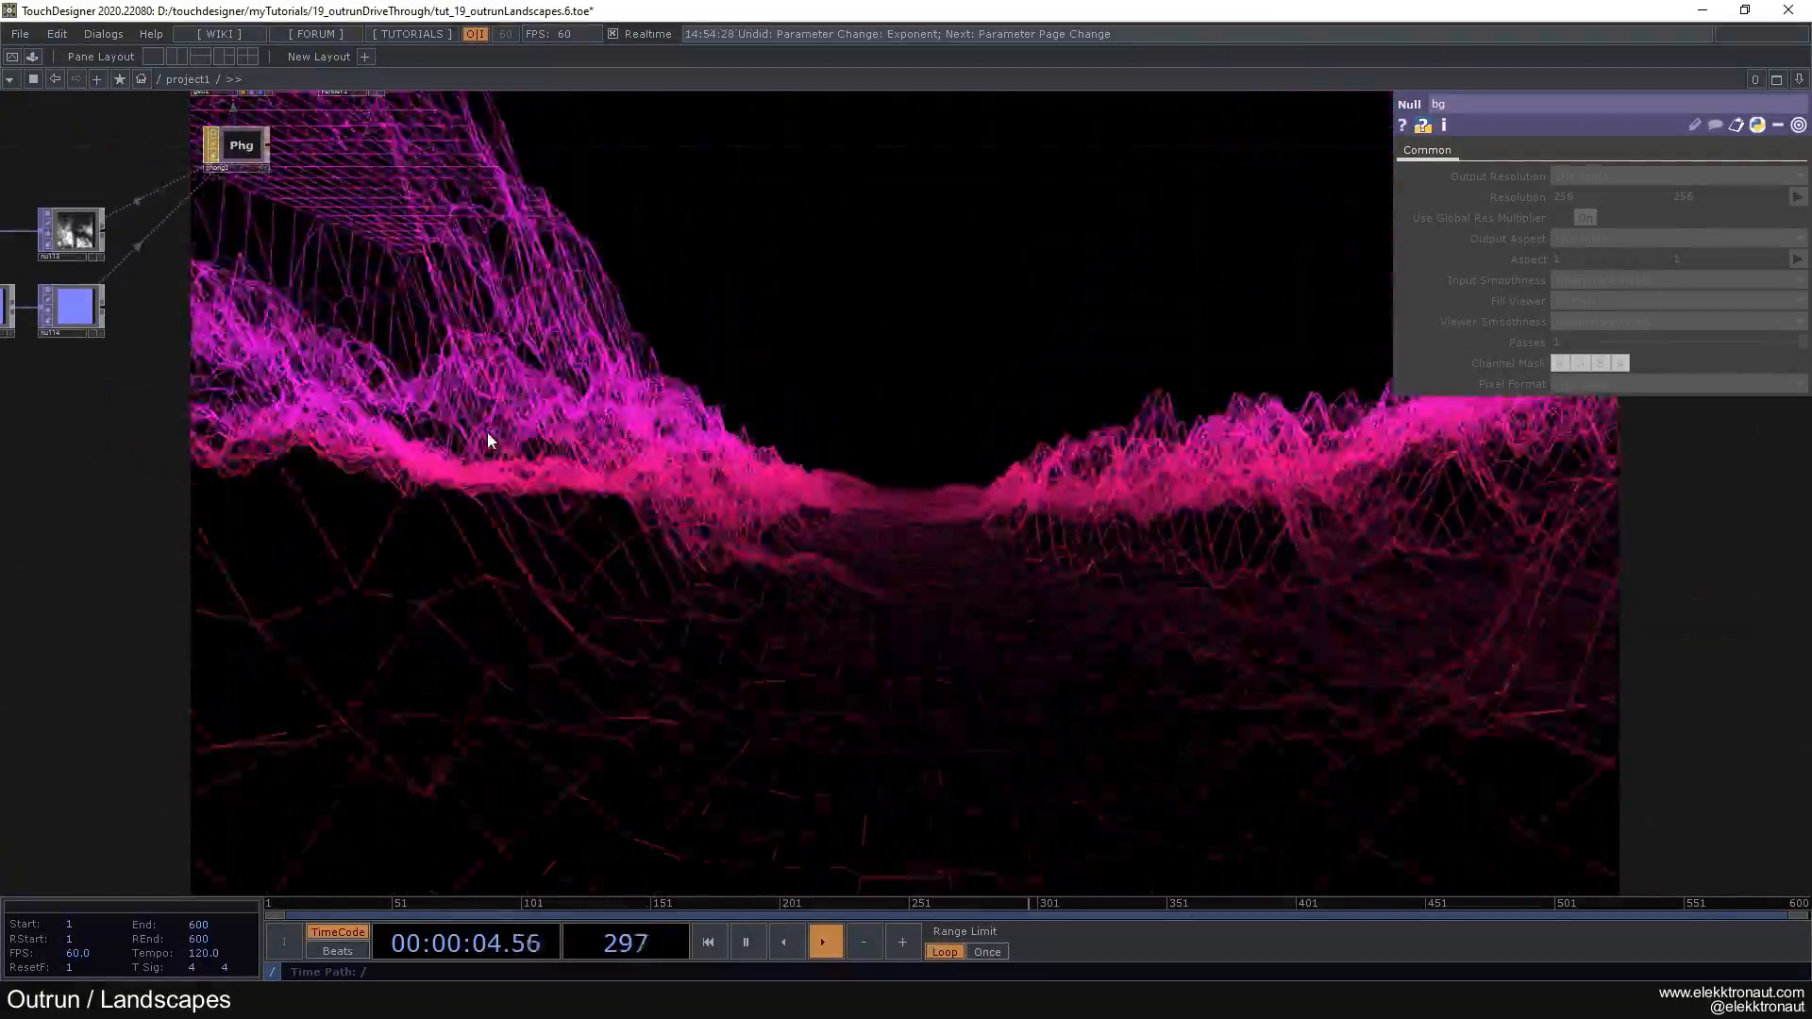
pyautogui.press('Tab')
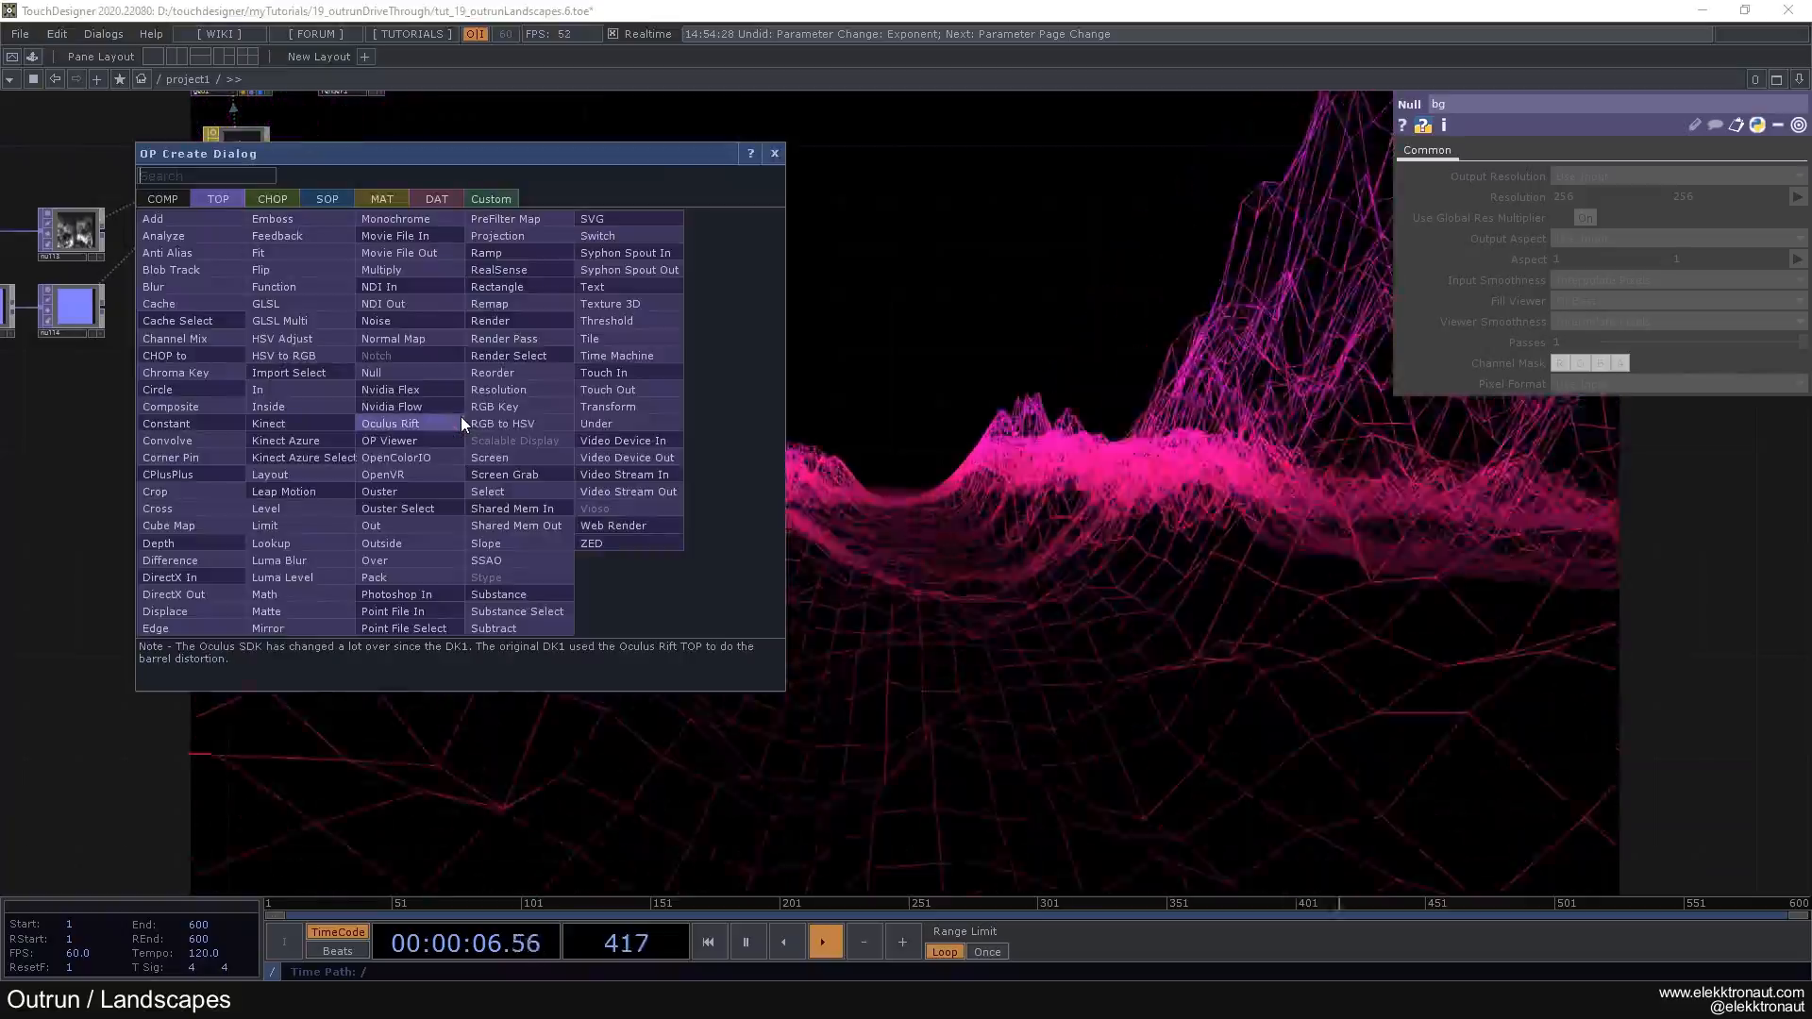
pyautogui.write('ci')
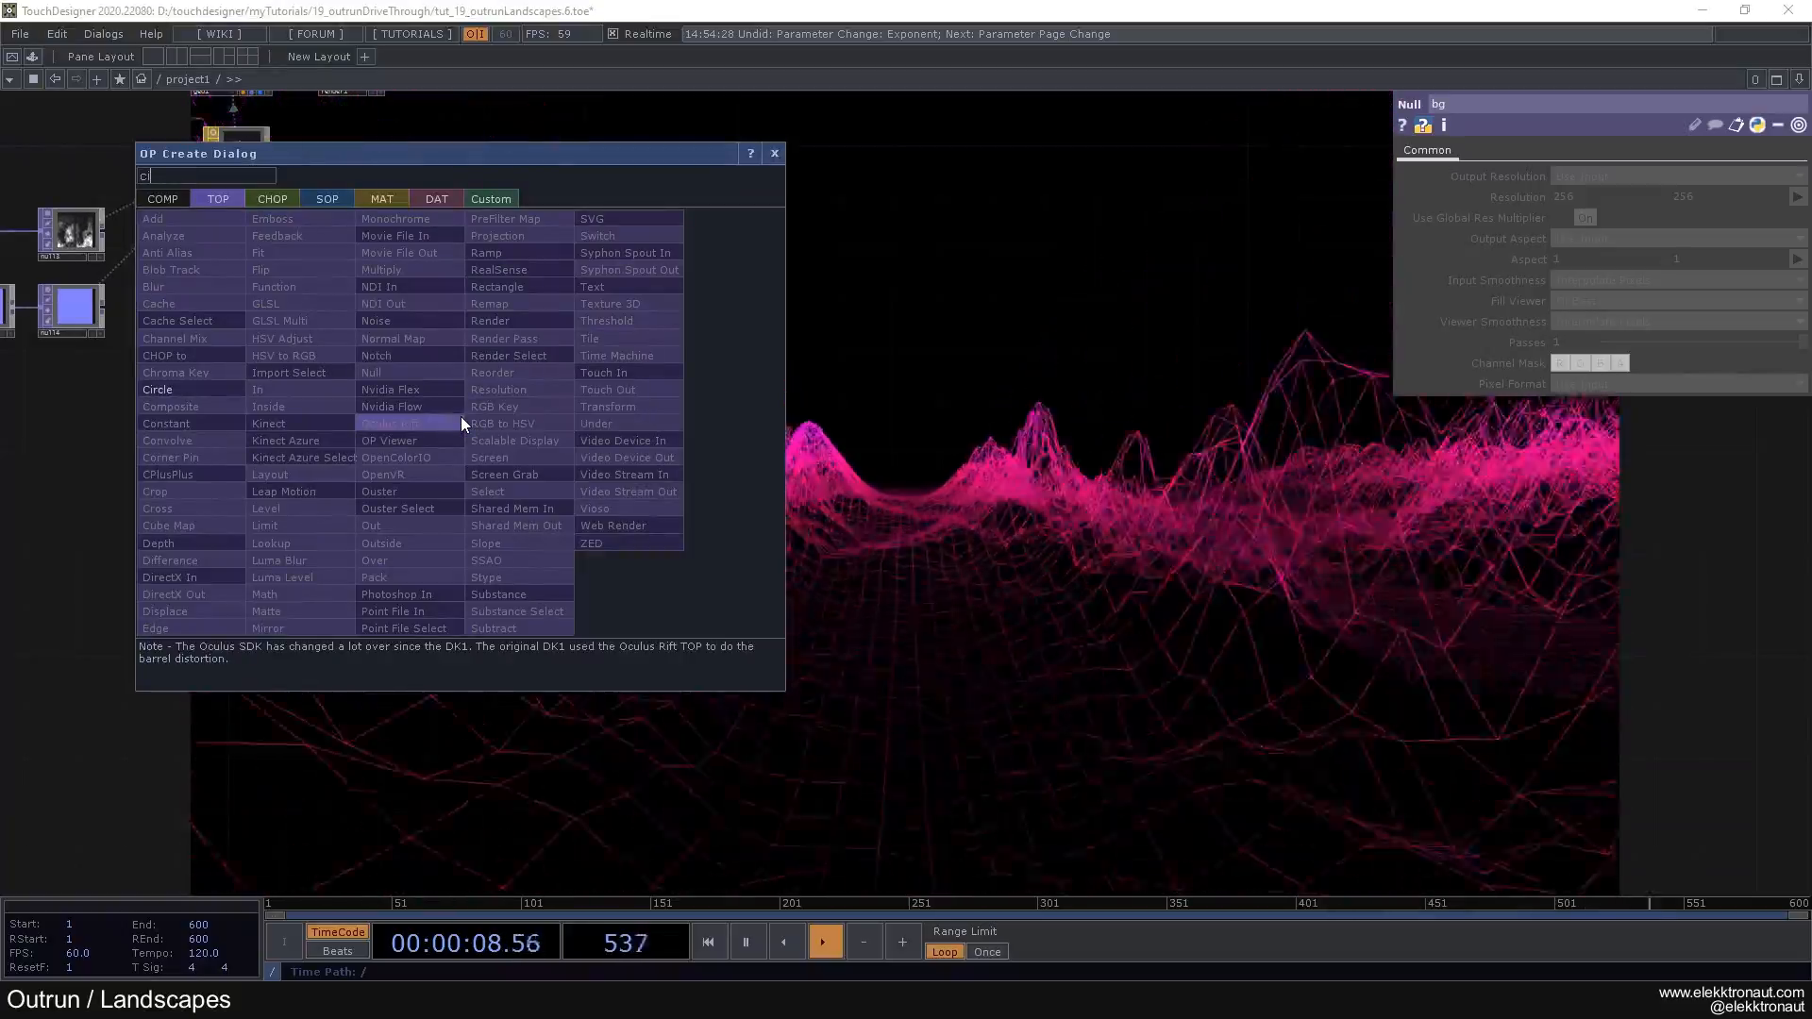
pyautogui.click(212, 389)
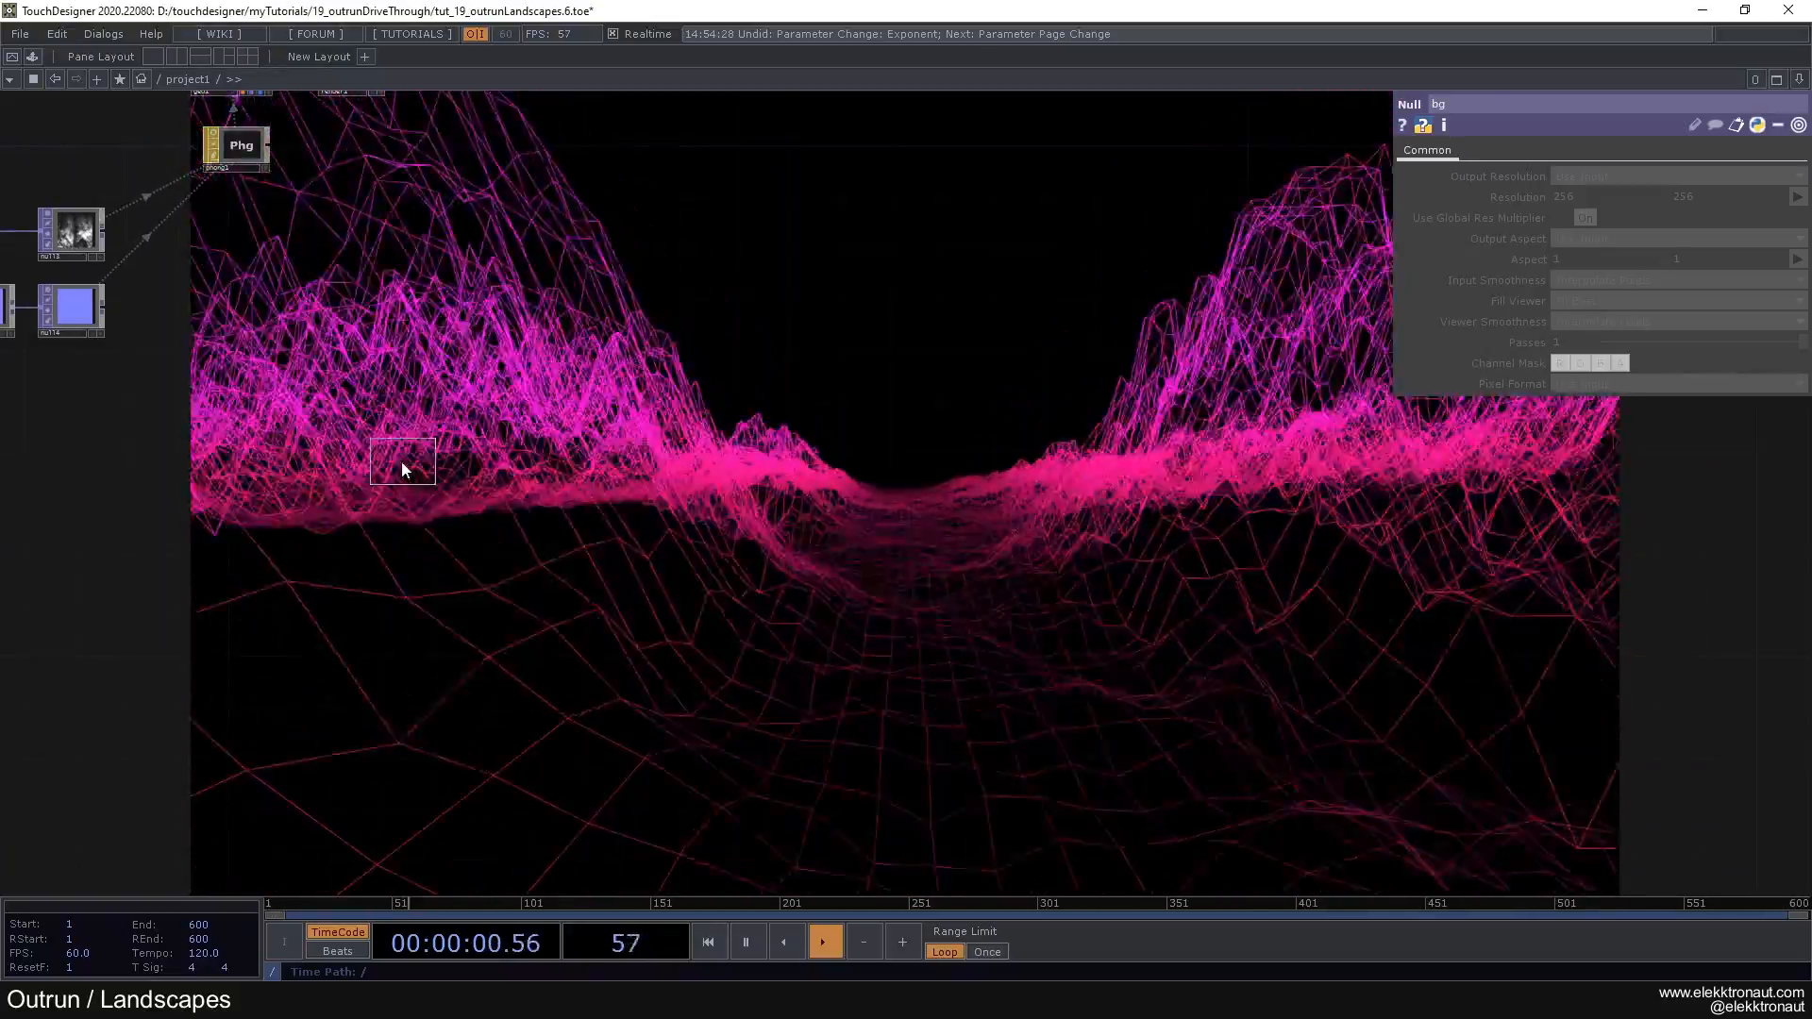
pyautogui.click(405, 570)
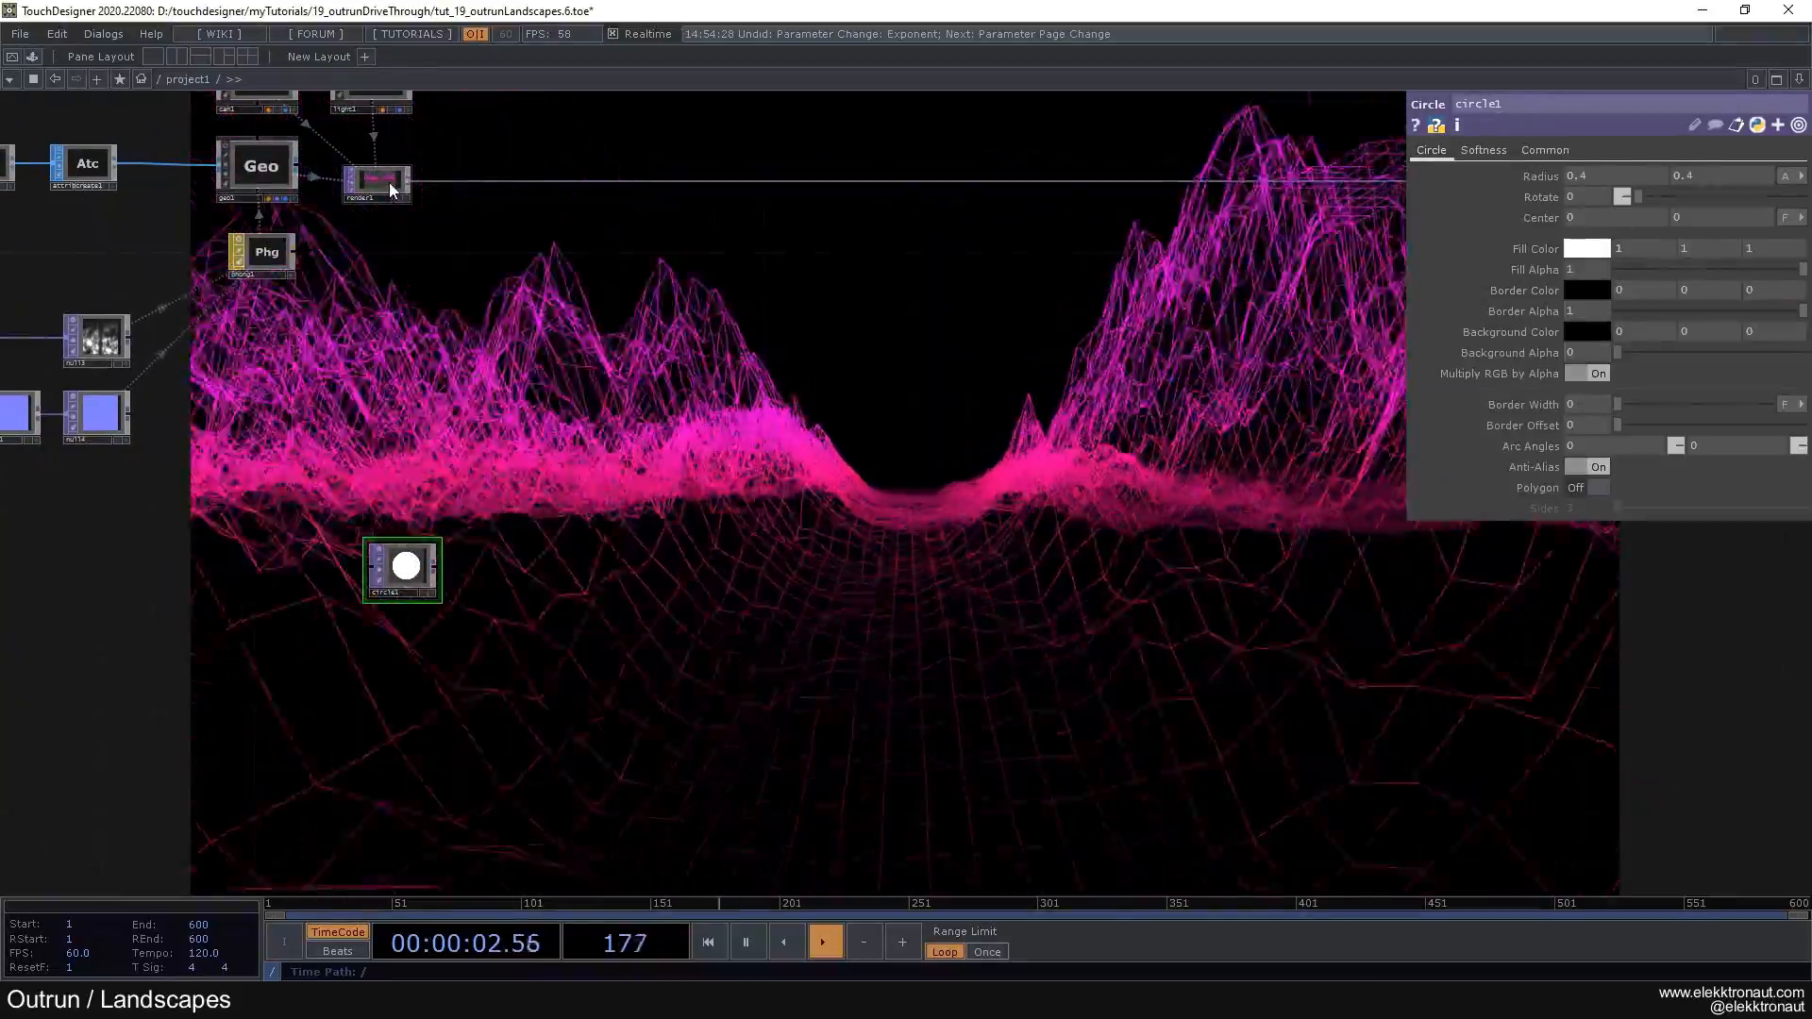
# Step: Copy the 1920 by 1080 resolution parameter of render1 and paste it as a reference into circle1's resolution
pyautogui.click(376, 180)
pyautogui.click(1678, 151)
pyautogui.rightClick(1546, 175)
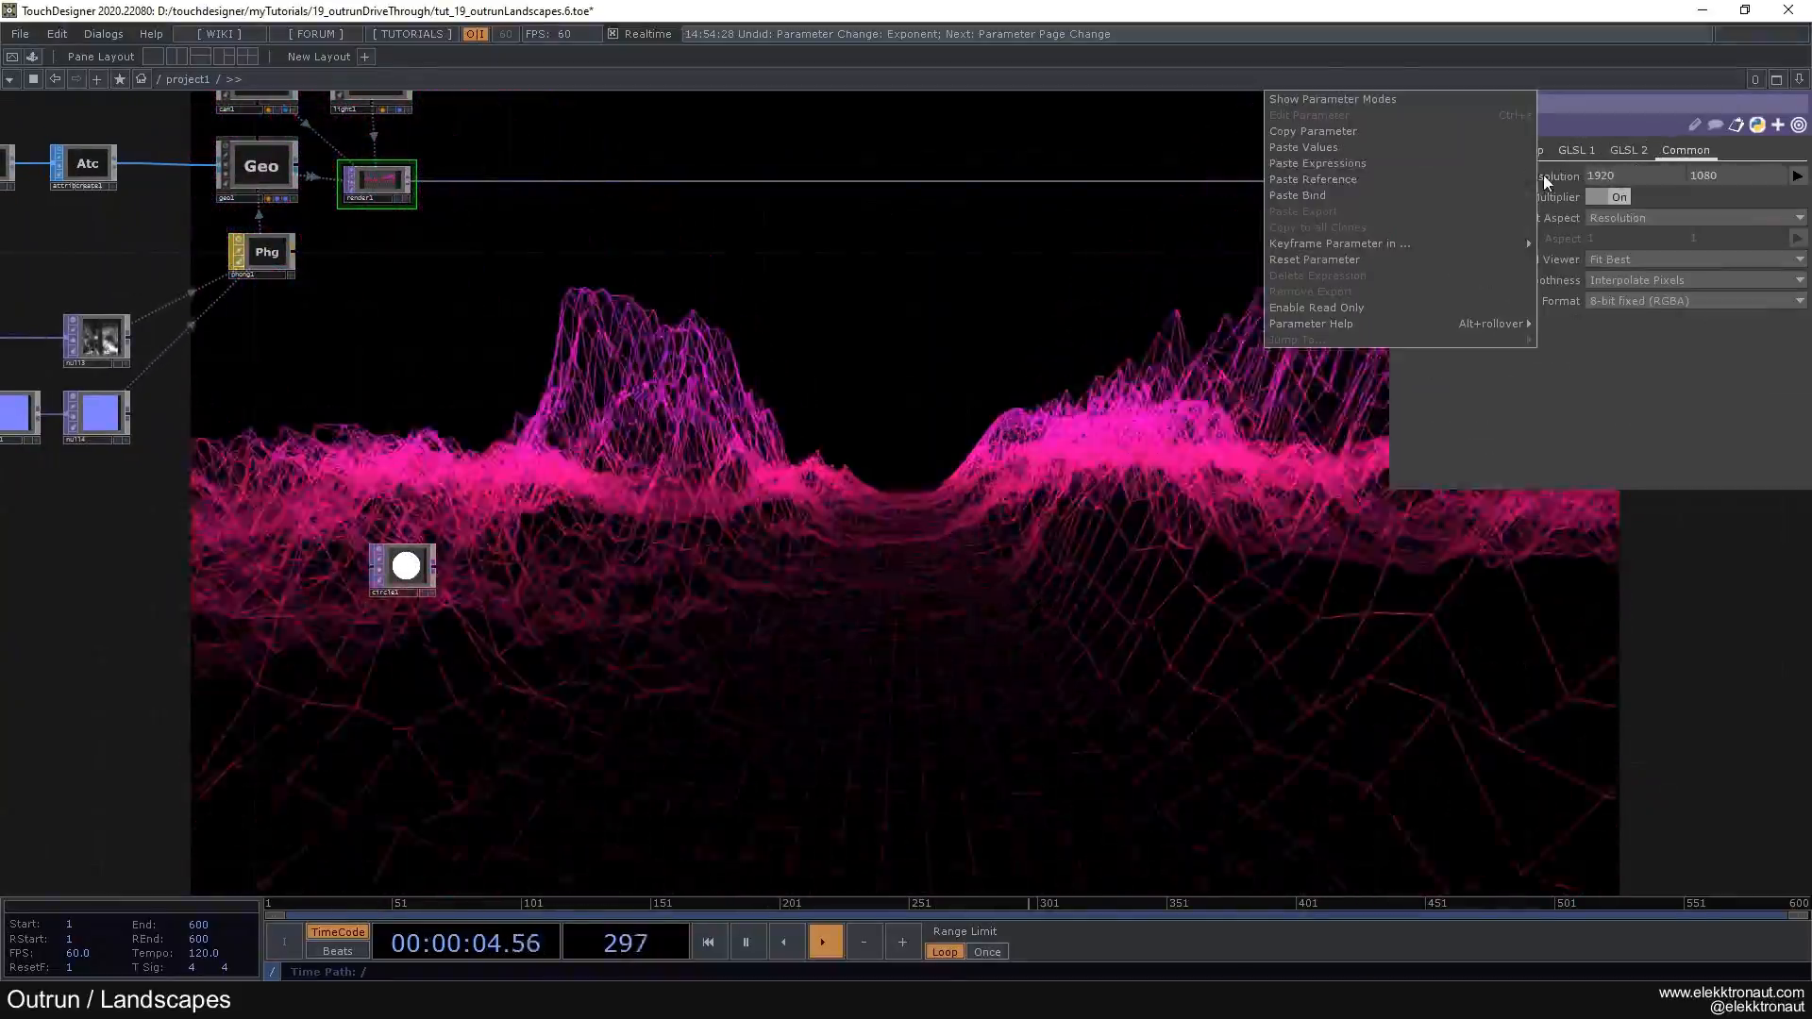
pyautogui.click(1367, 132)
pyautogui.click(1419, 150)
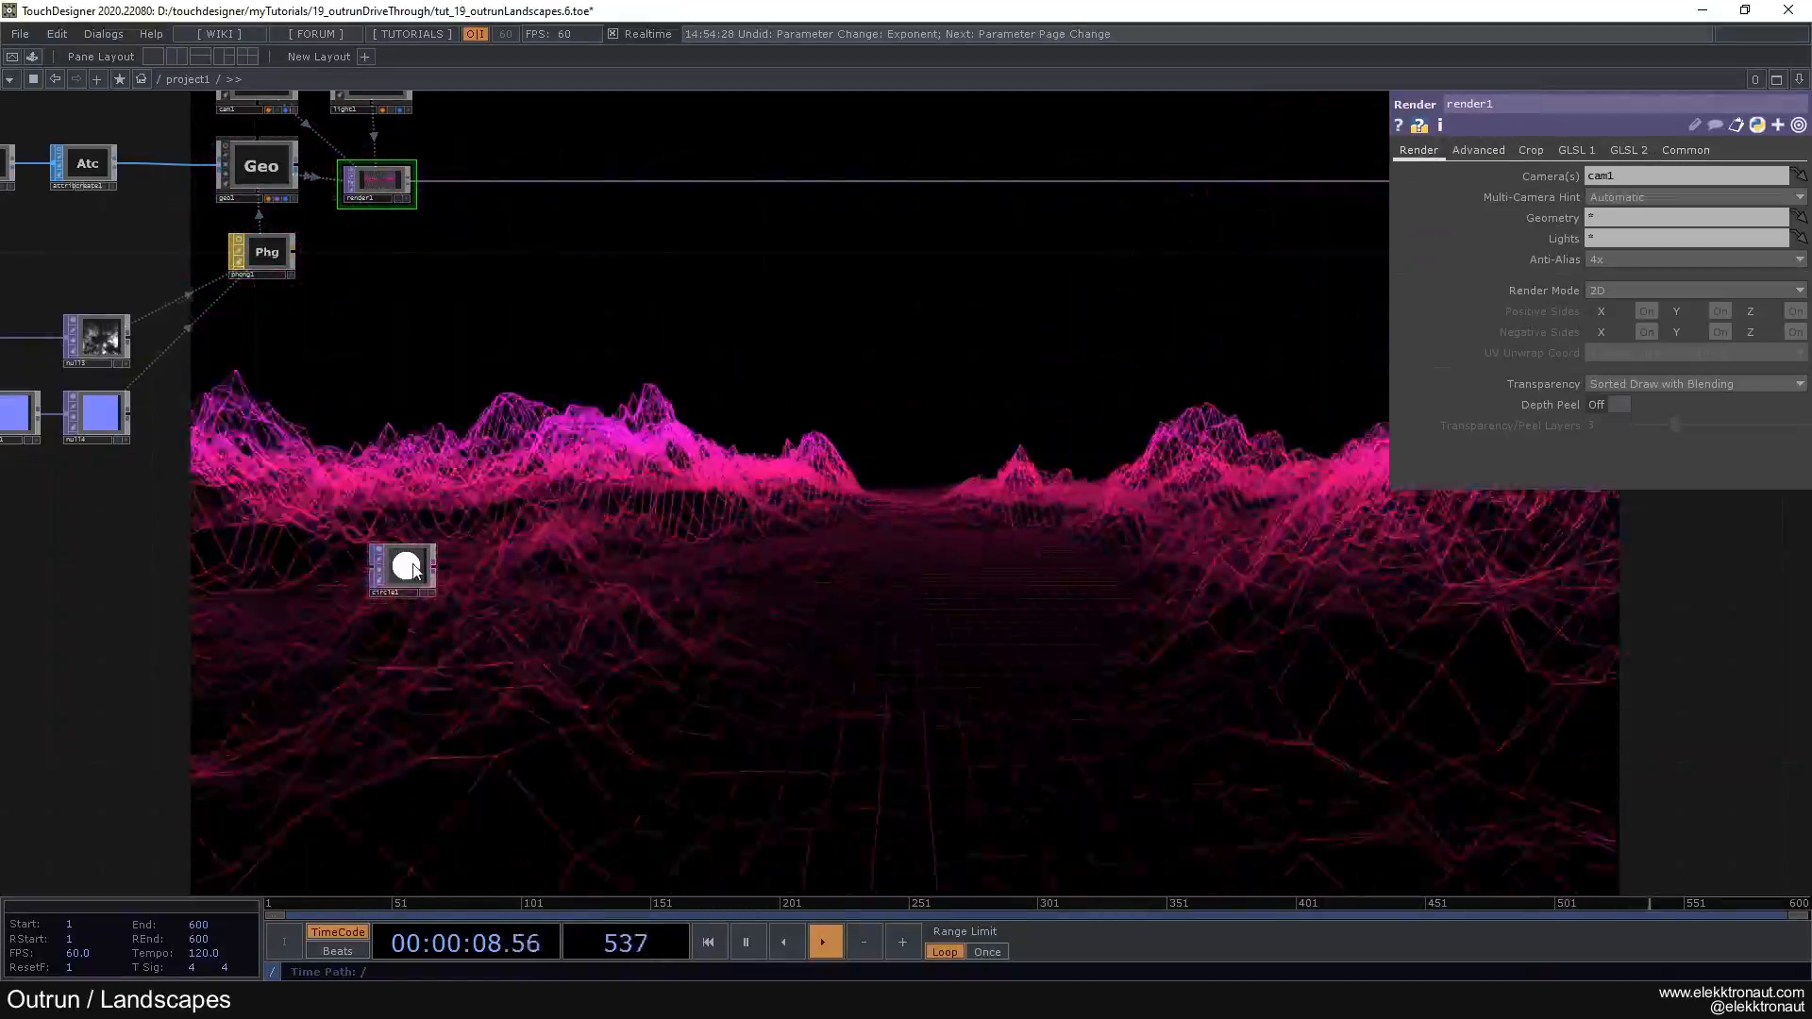
pyautogui.click(408, 566)
pyautogui.click(1546, 151)
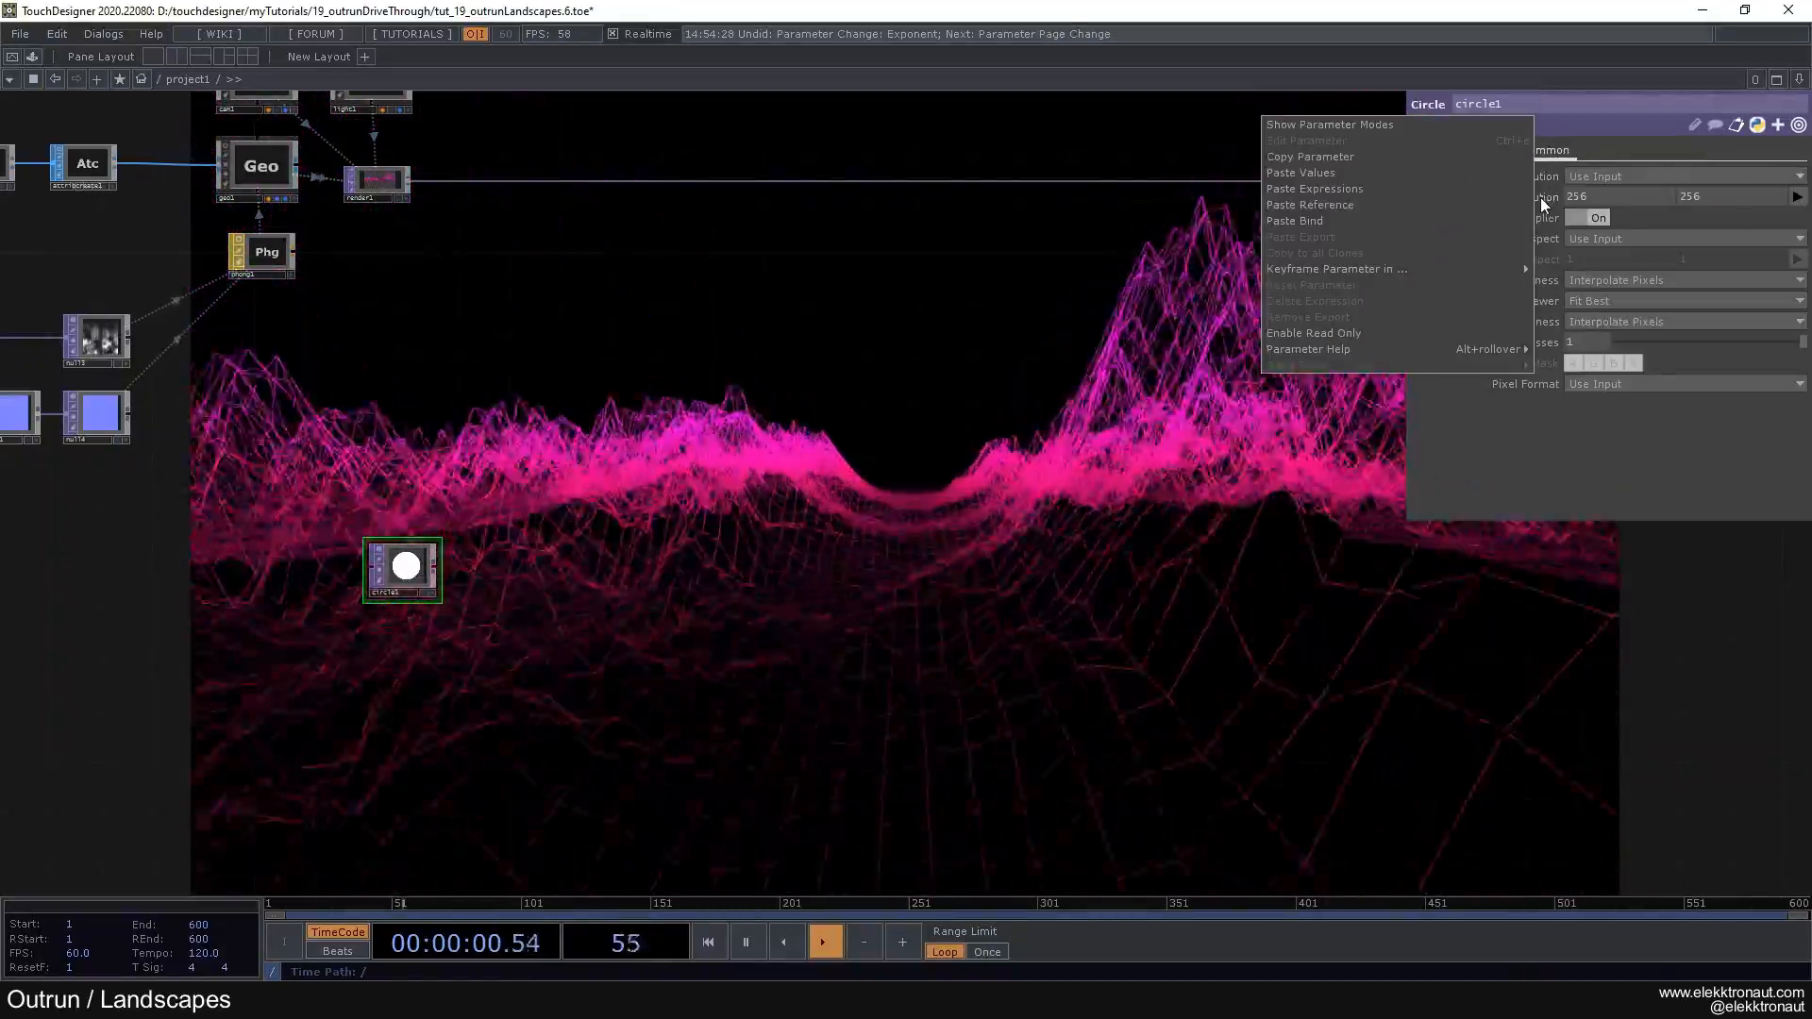
pyautogui.click(1430, 174)
# Step: Set both radius values of circle1 to 0.25
pyautogui.click(1432, 150)
pyautogui.scroll(2, 371, 538)
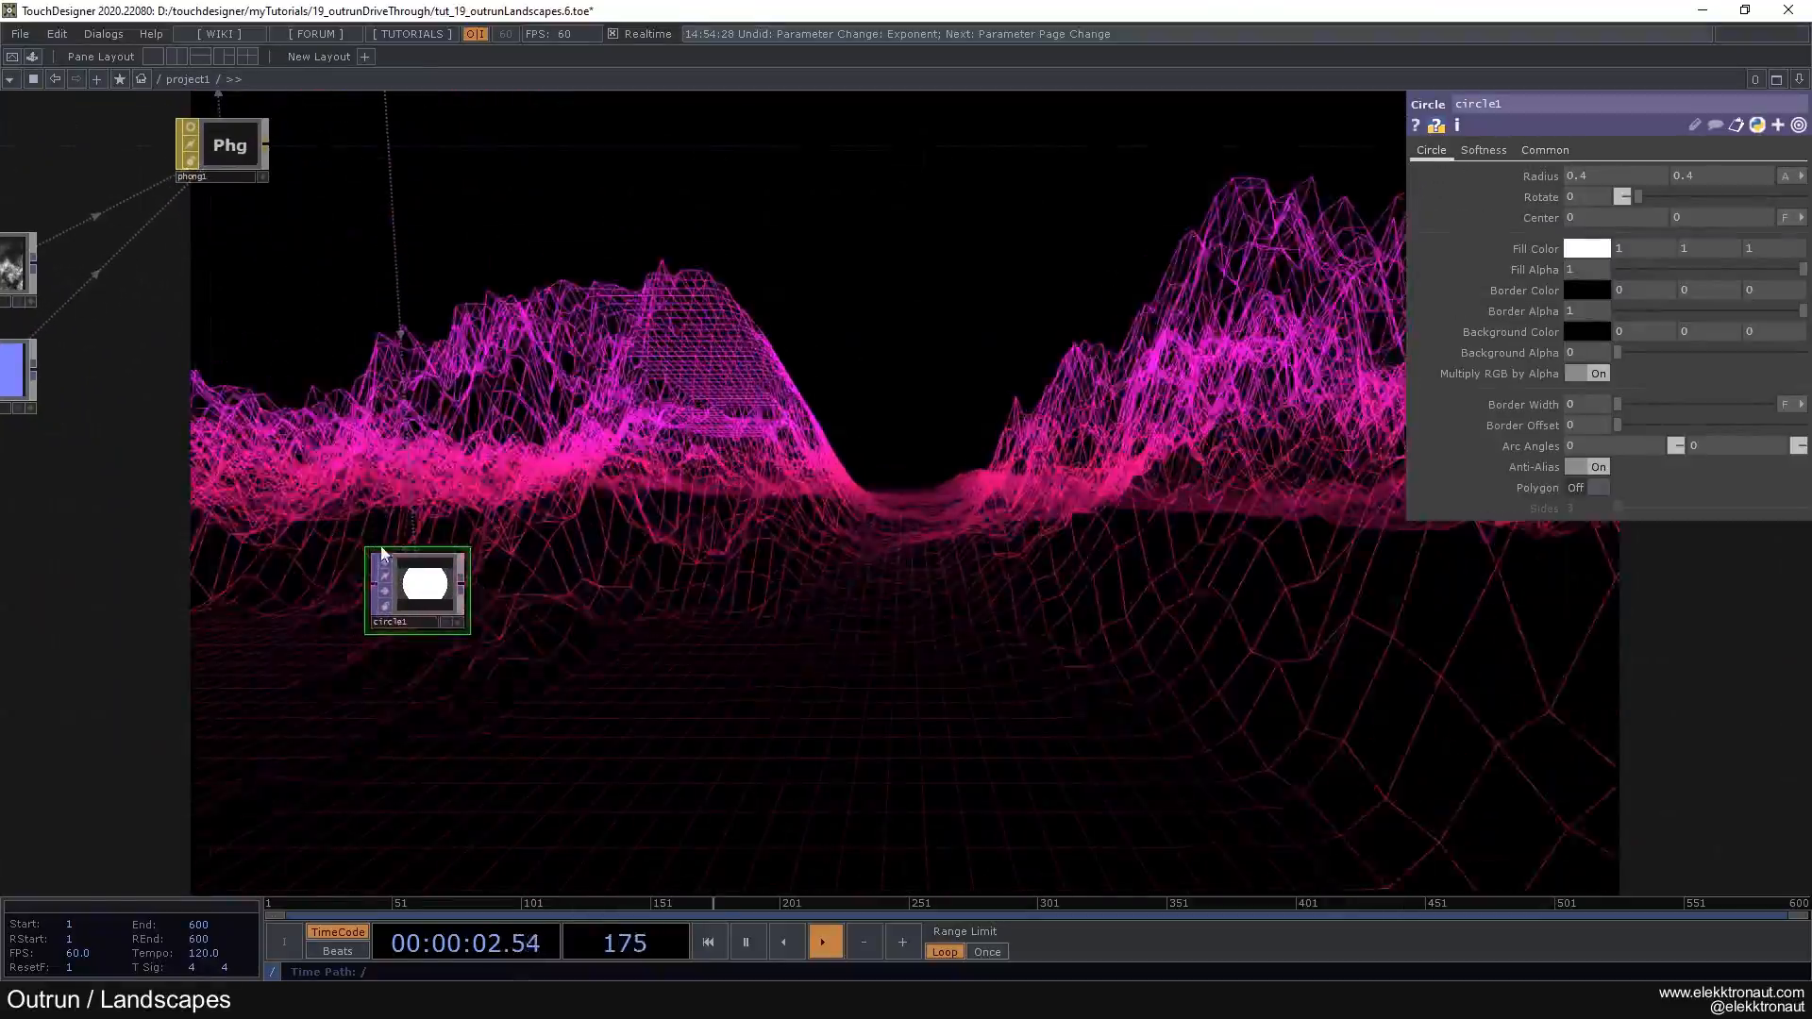
pyautogui.moveTo(444, 583); pyautogui.dragTo(390, 562)
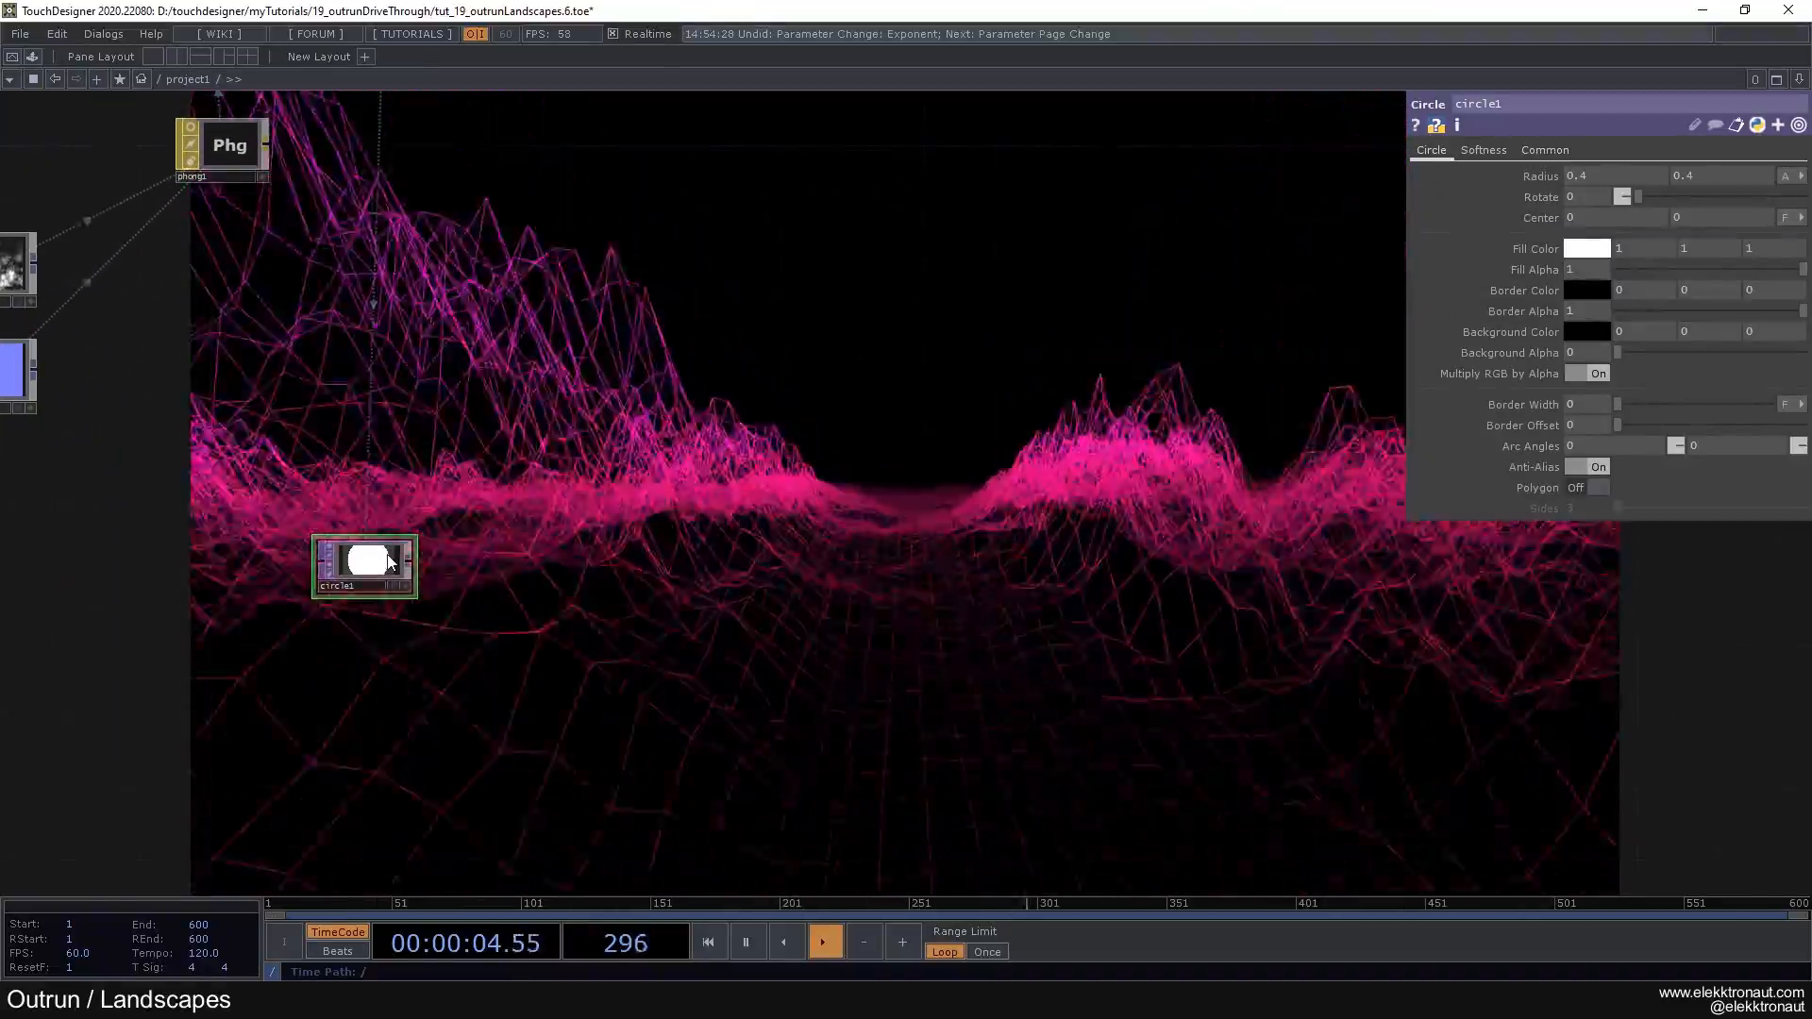
pyautogui.moveTo(1550, 173); pyautogui.dragTo(1524, 176, button='middle')
pyautogui.moveTo(1580, 179); pyautogui.dragTo(1572, 183)
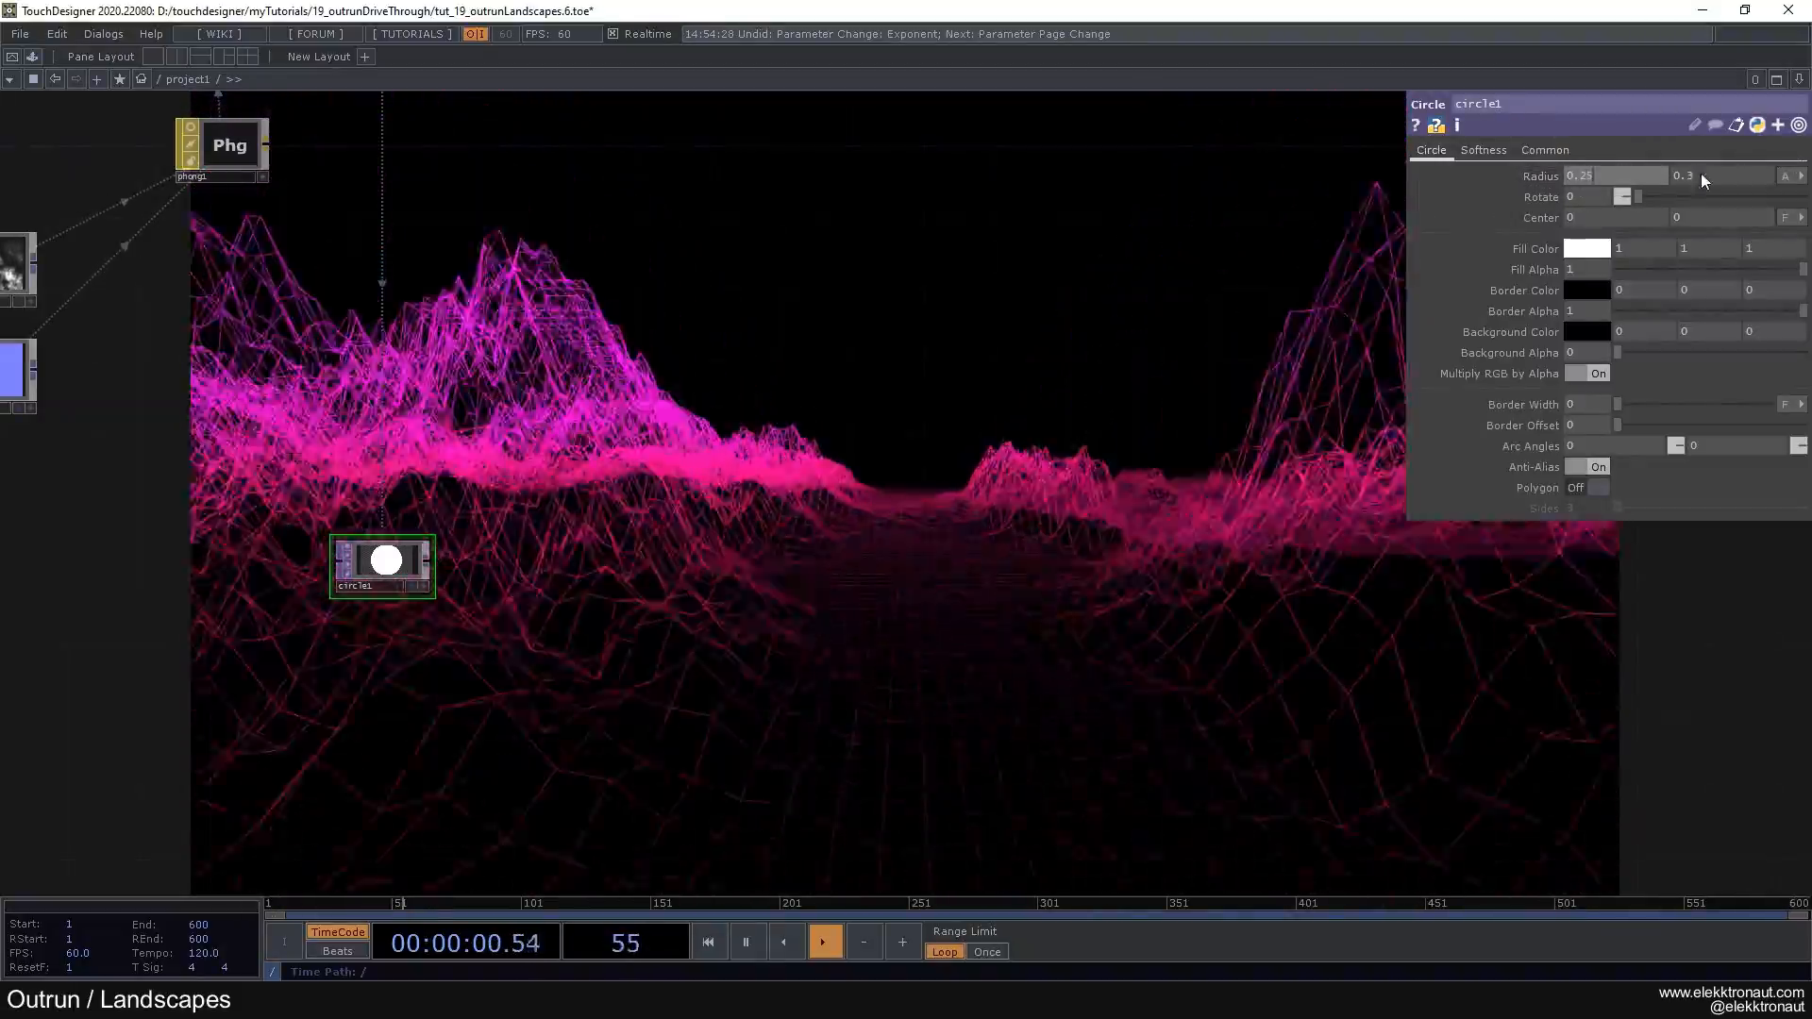
# Step: Add a Multiply TOP beside circle1, with the circle wired into its first input
pyautogui.scroll(4, 500, 518)
pyautogui.scroll(-3, 411, 535)
pyautogui.moveTo(412, 535); pyautogui.dragTo(687, 332)
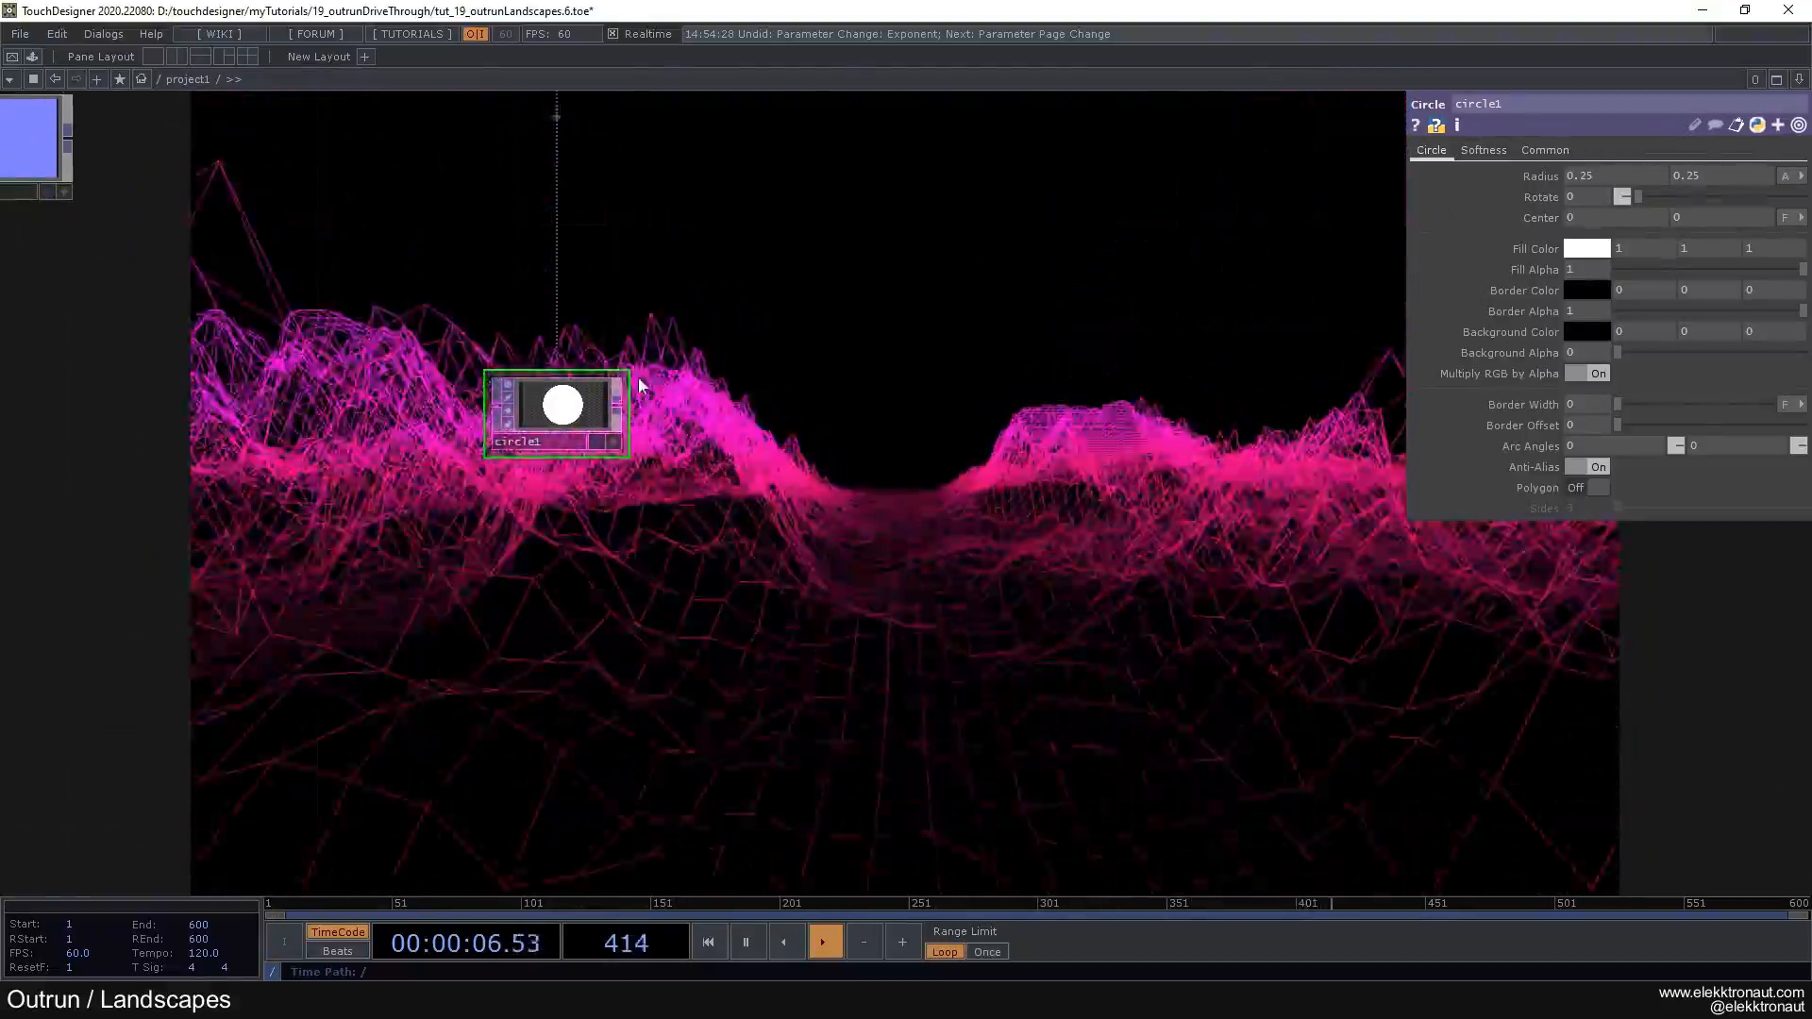
pyautogui.scroll(2, 566, 410)
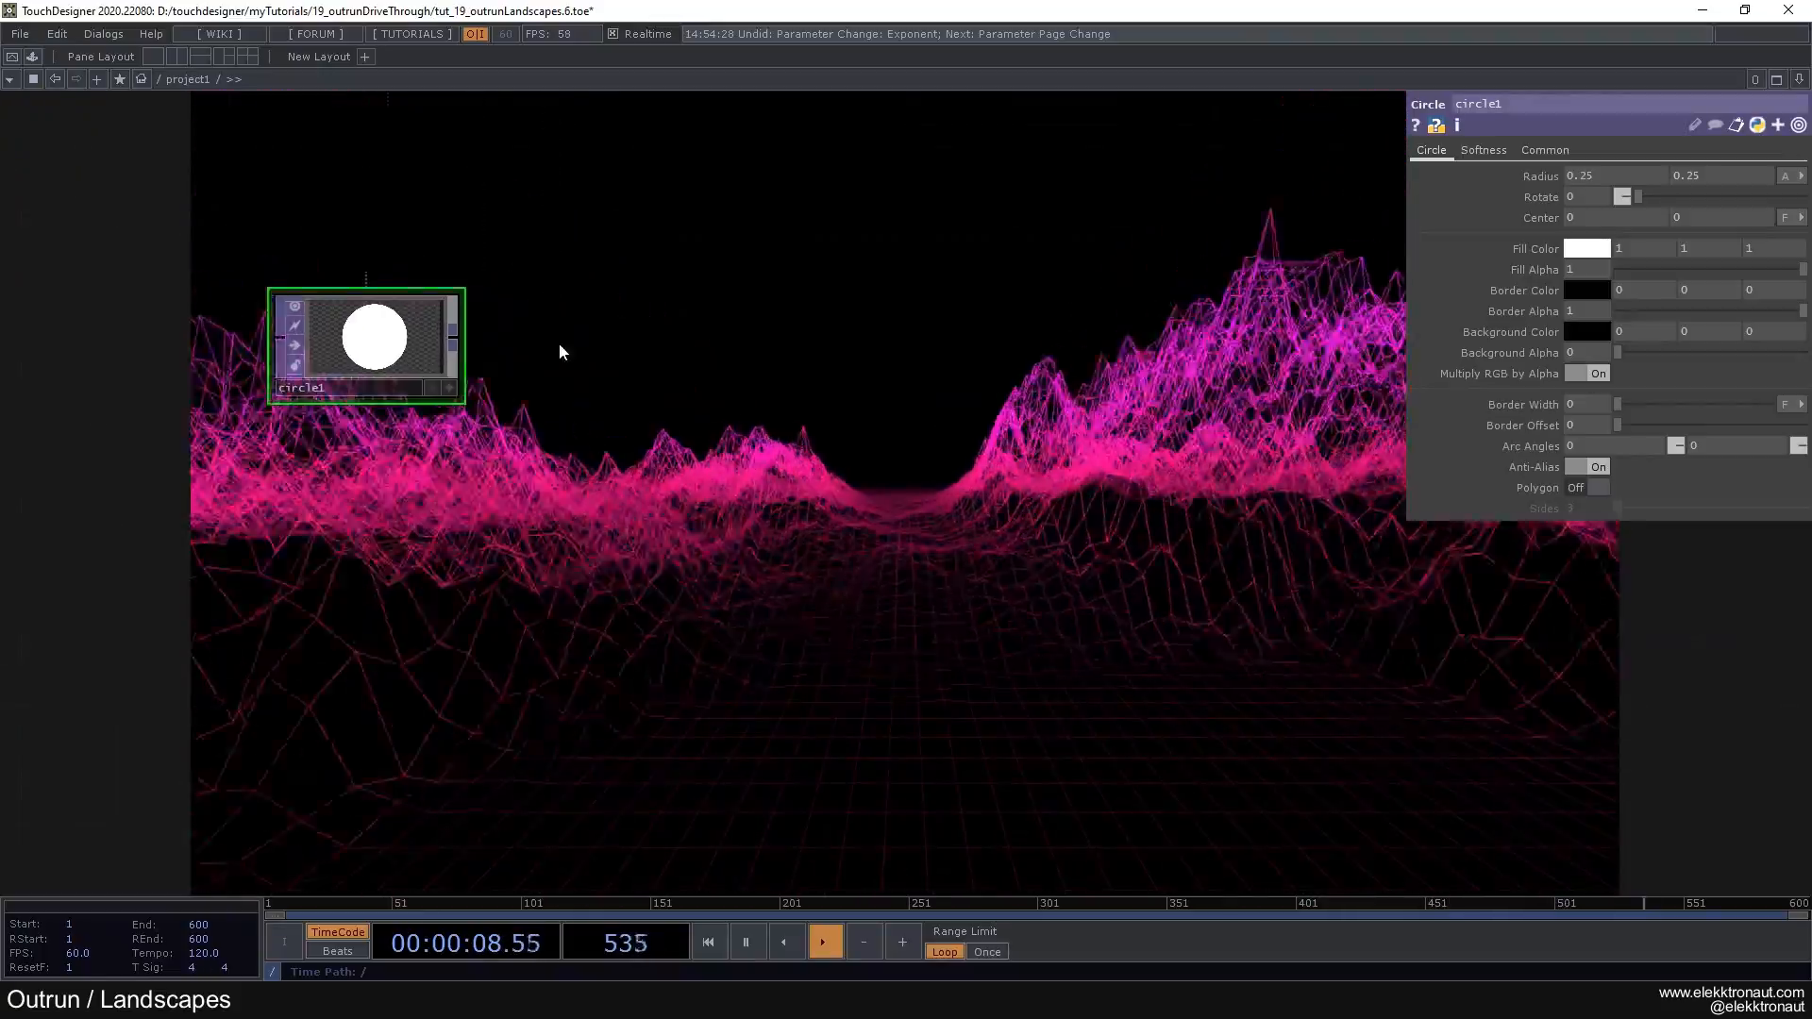
pyautogui.press('Tab')
pyautogui.write('mu')
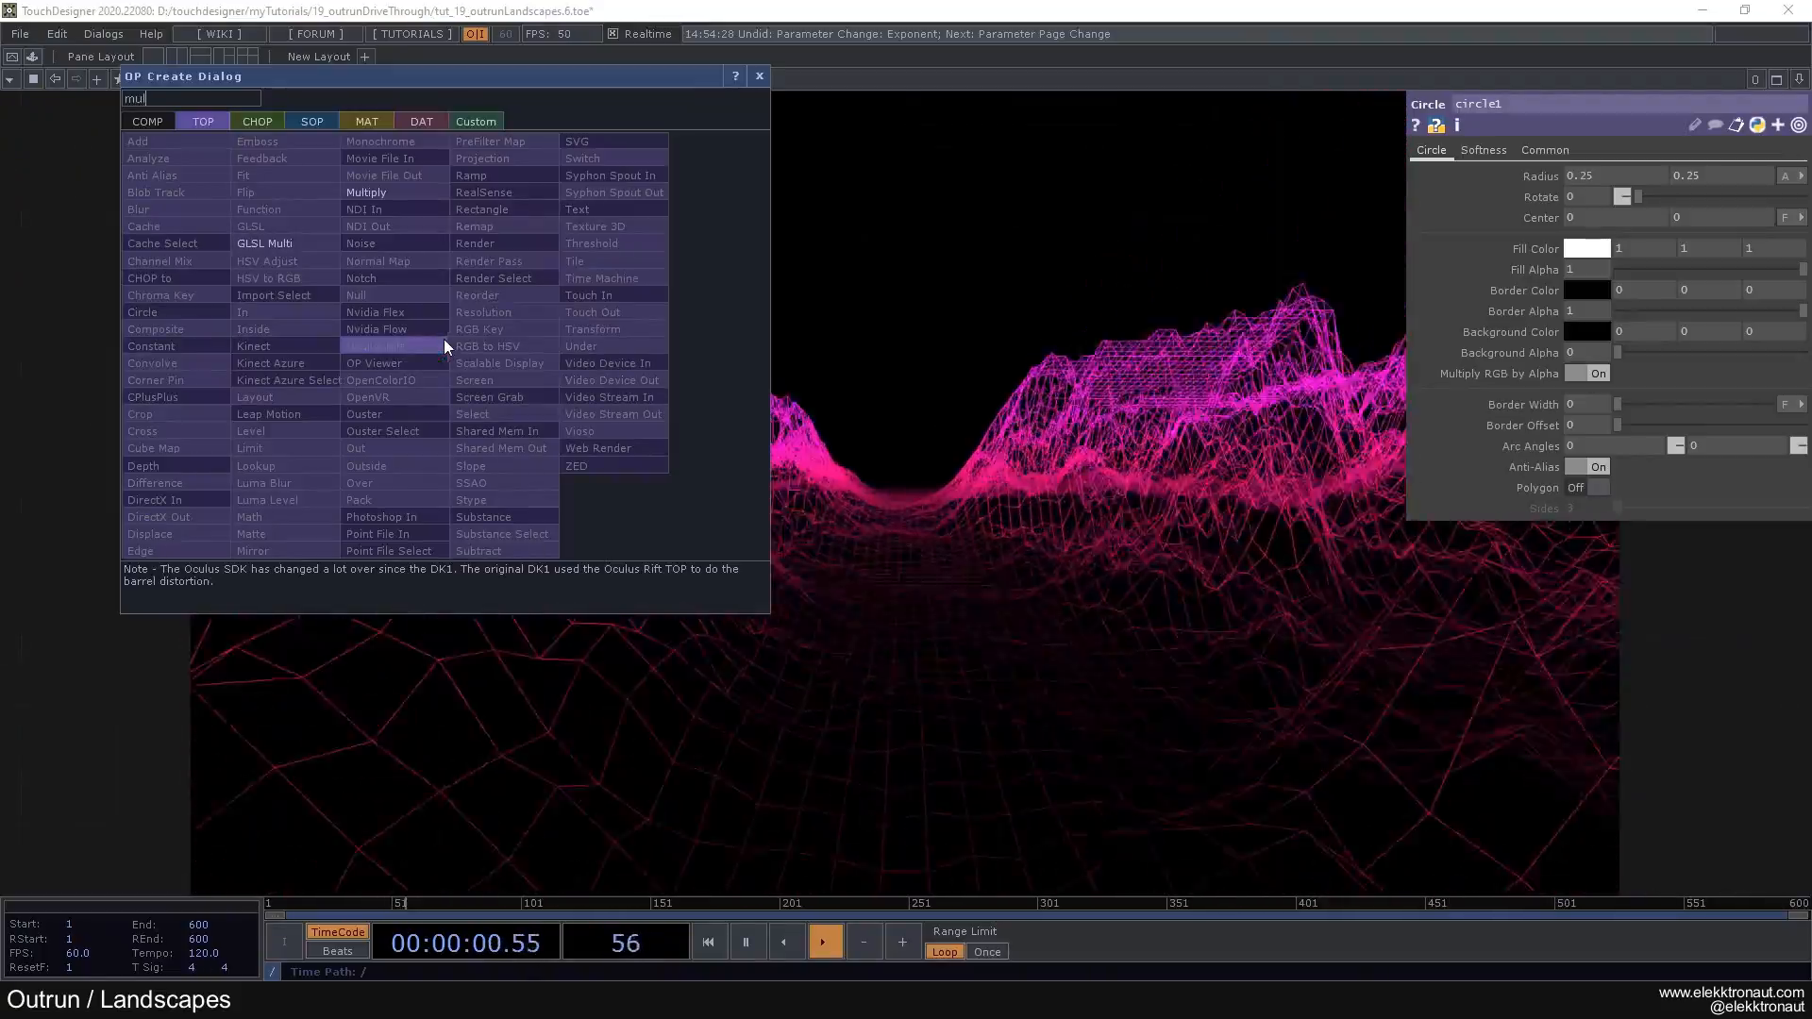
pyautogui.click(404, 194)
pyautogui.click(687, 347)
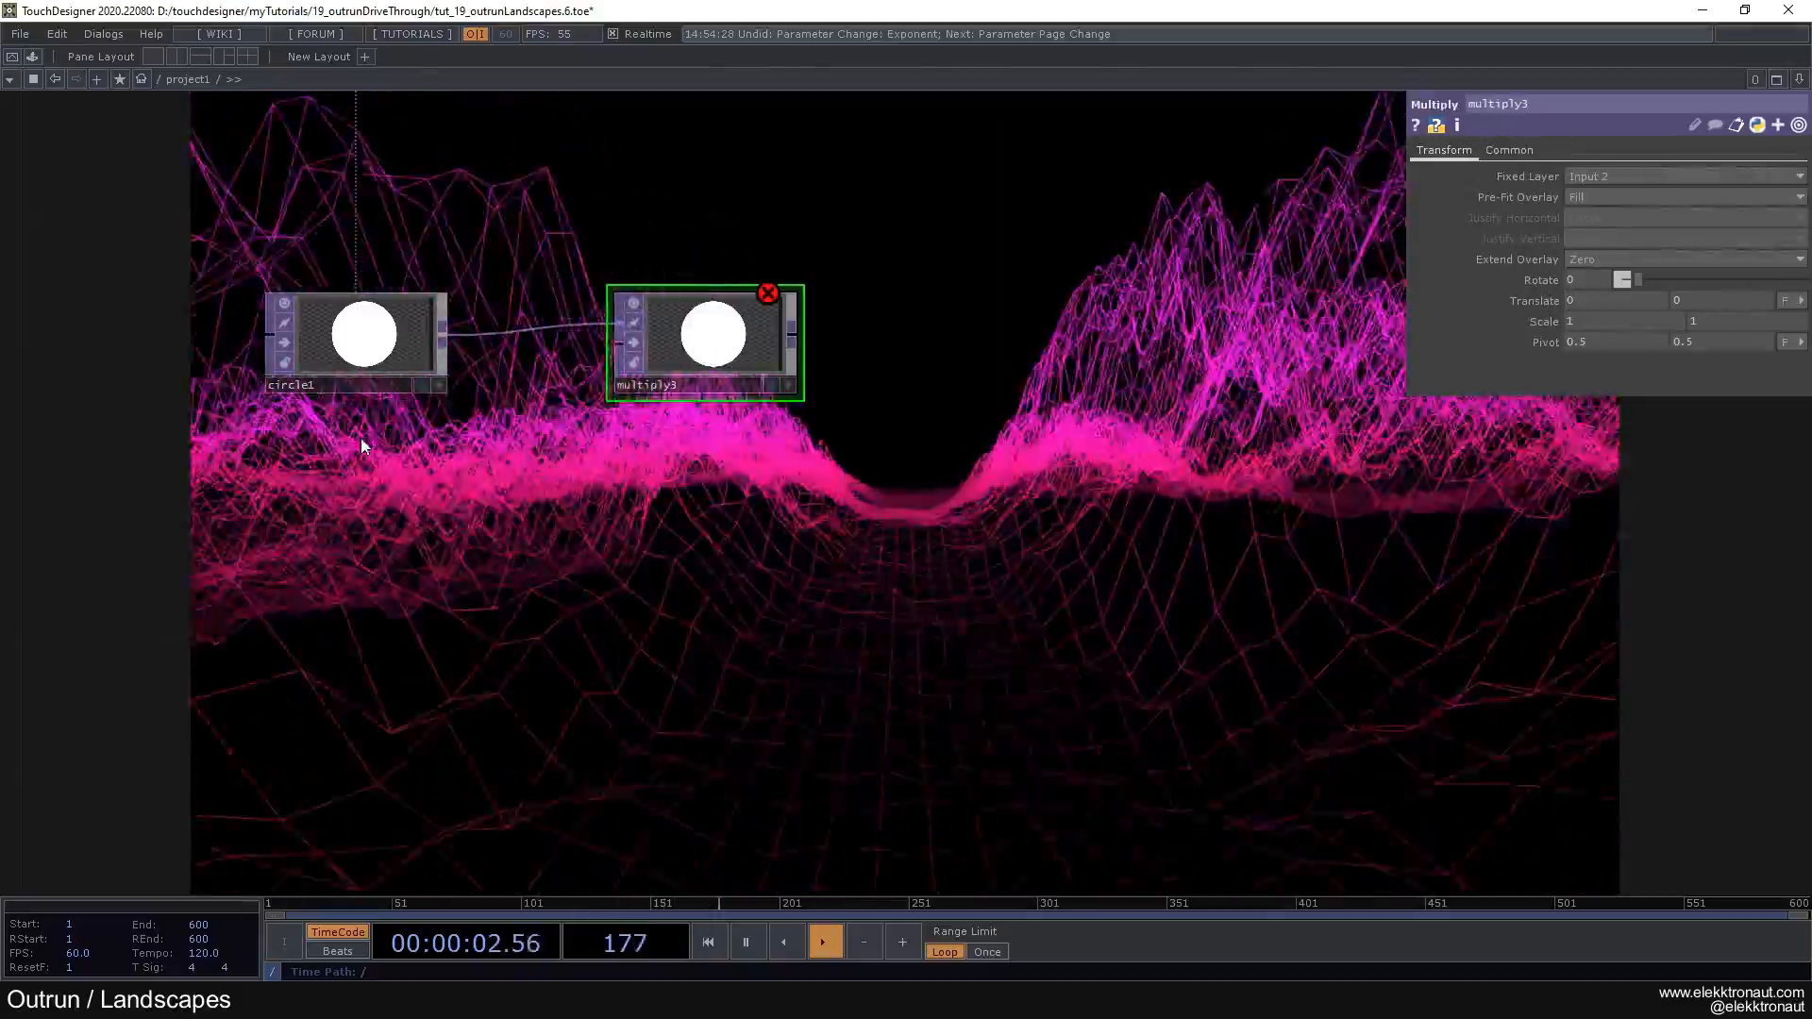
# Step: Add a Ramp TOP below circle1 and set its type to Vertical
pyautogui.press('Tab')
pyautogui.write('ra')
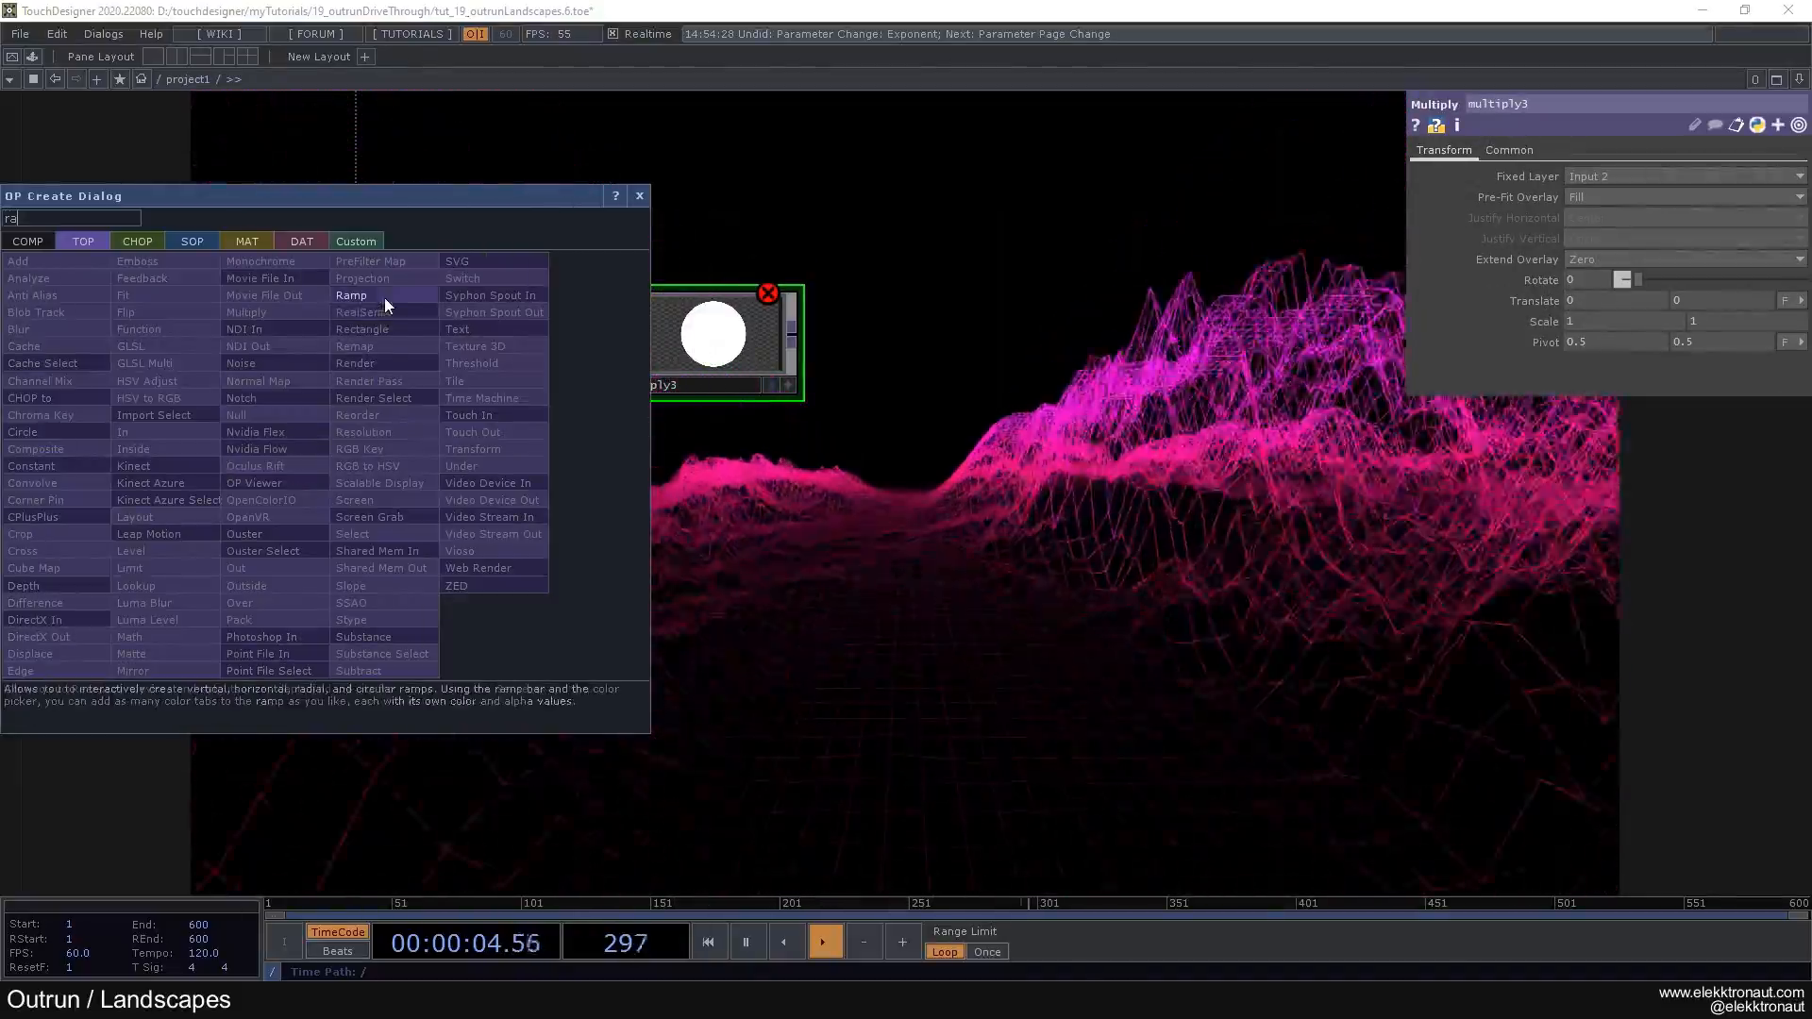
pyautogui.click(383, 297)
pyautogui.click(330, 574)
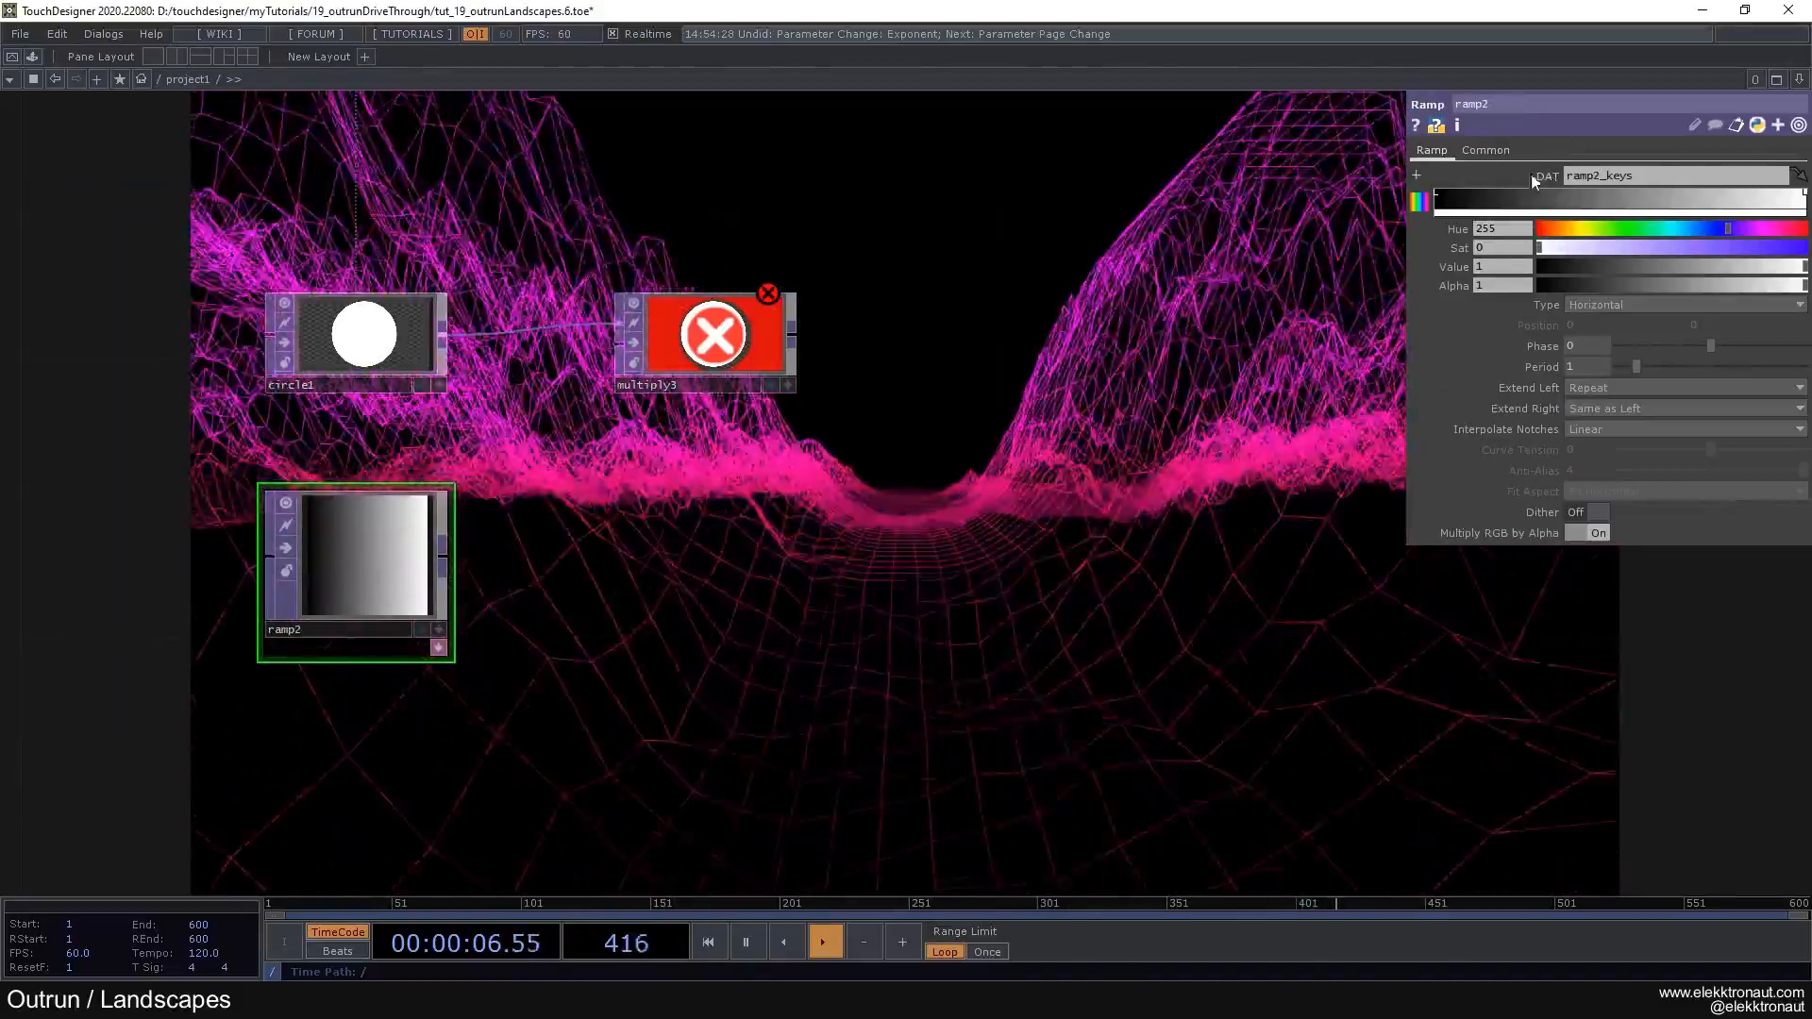
pyautogui.click(1609, 304)
pyautogui.click(1604, 317)
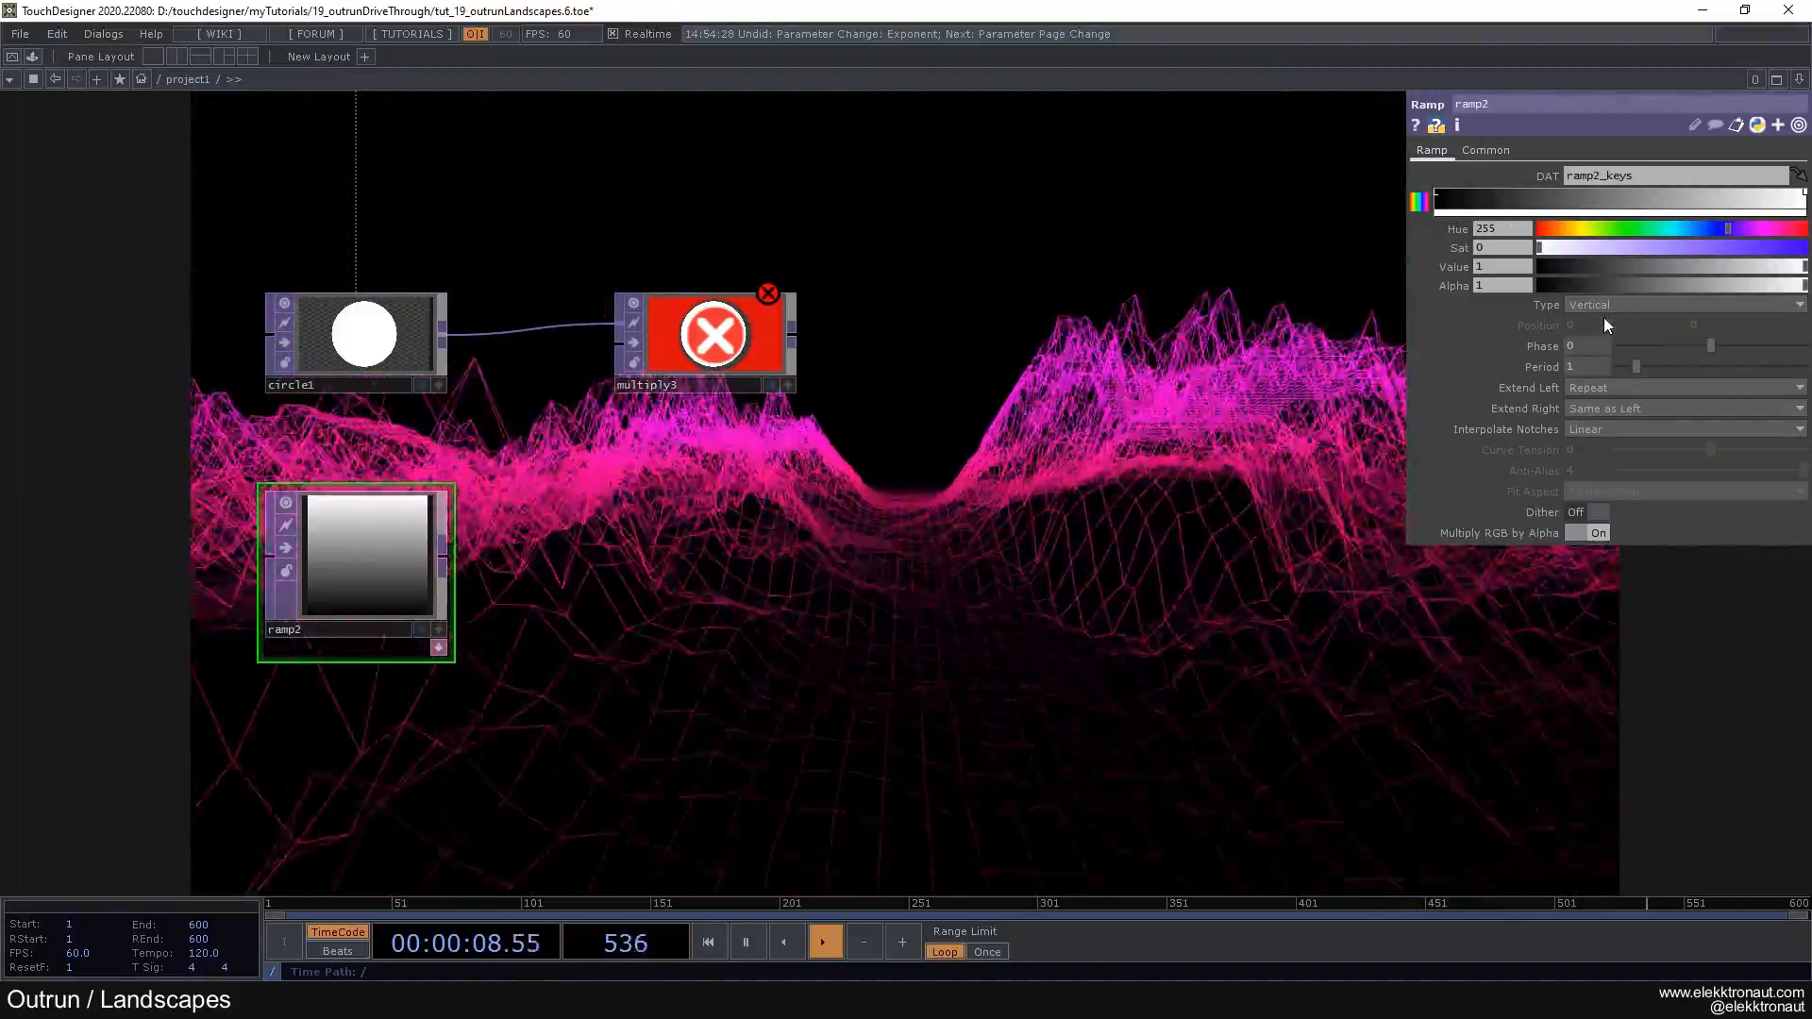
# Step: Paste the copied render resolution as a reference into ramp2 and wire the ramp into multiply3's second input
pyautogui.click(1486, 150)
pyautogui.rightClick(1531, 202)
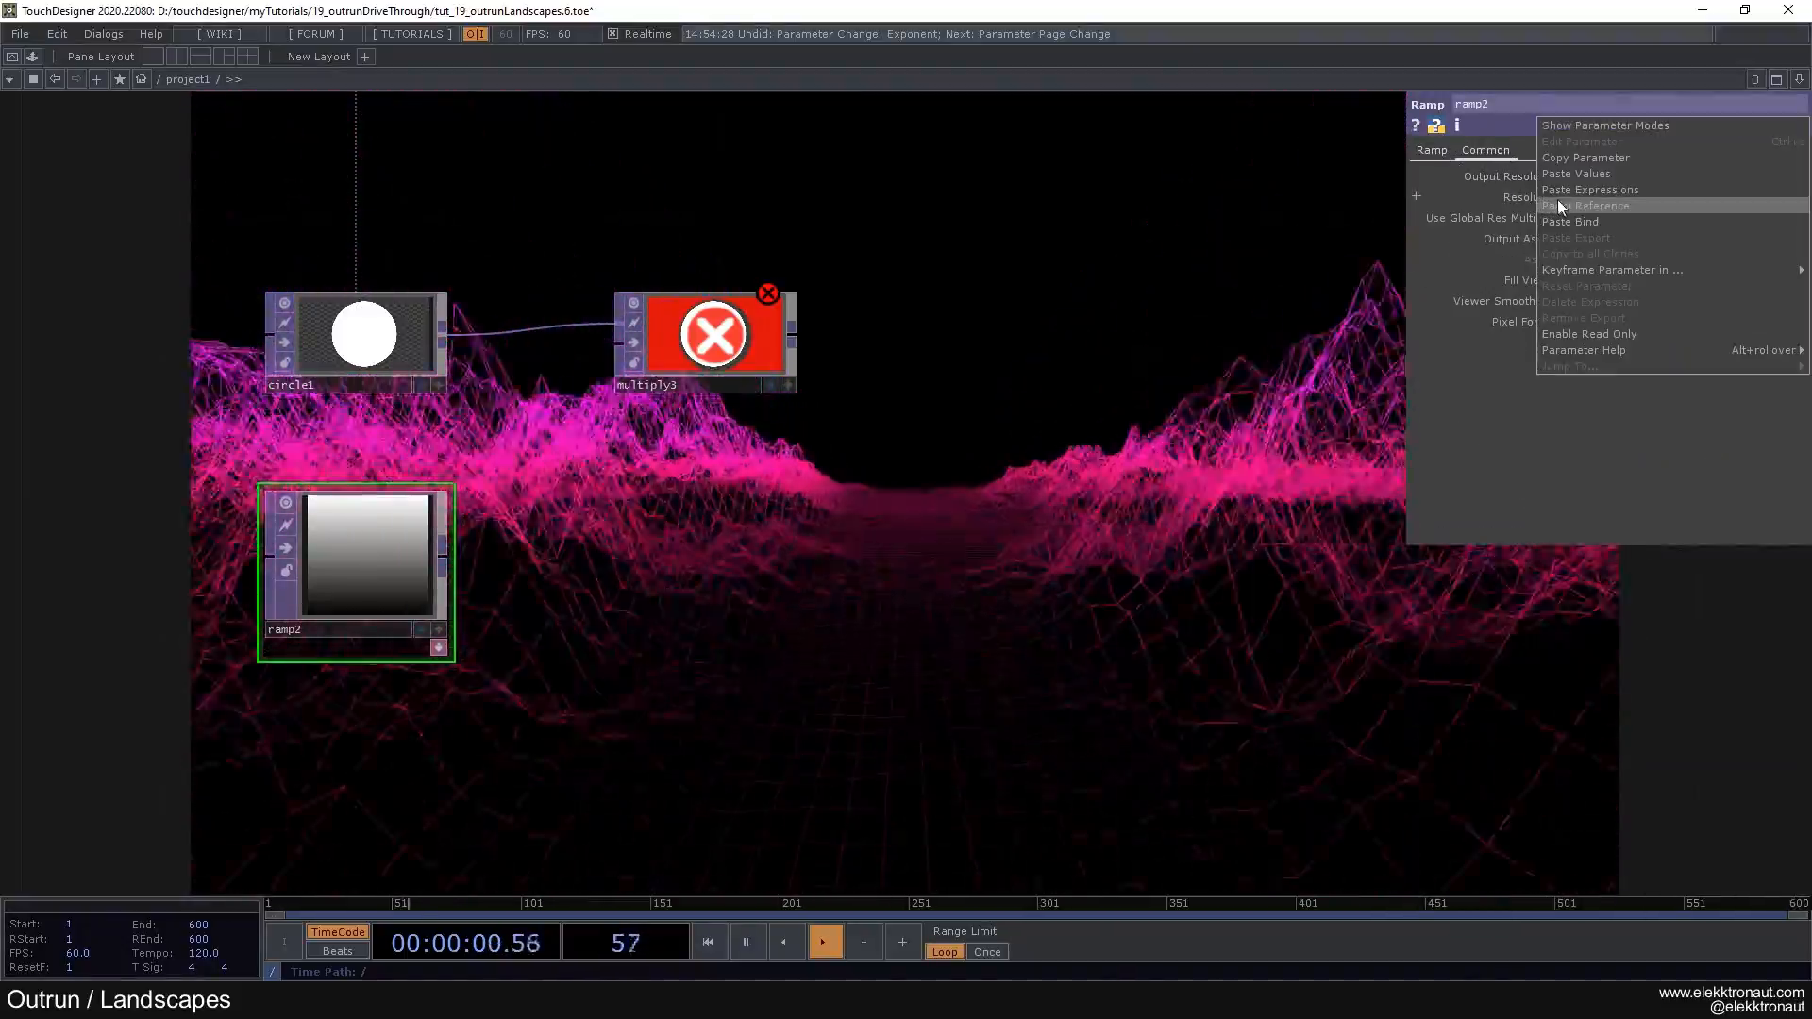
pyautogui.click(1559, 206)
pyautogui.click(1444, 150)
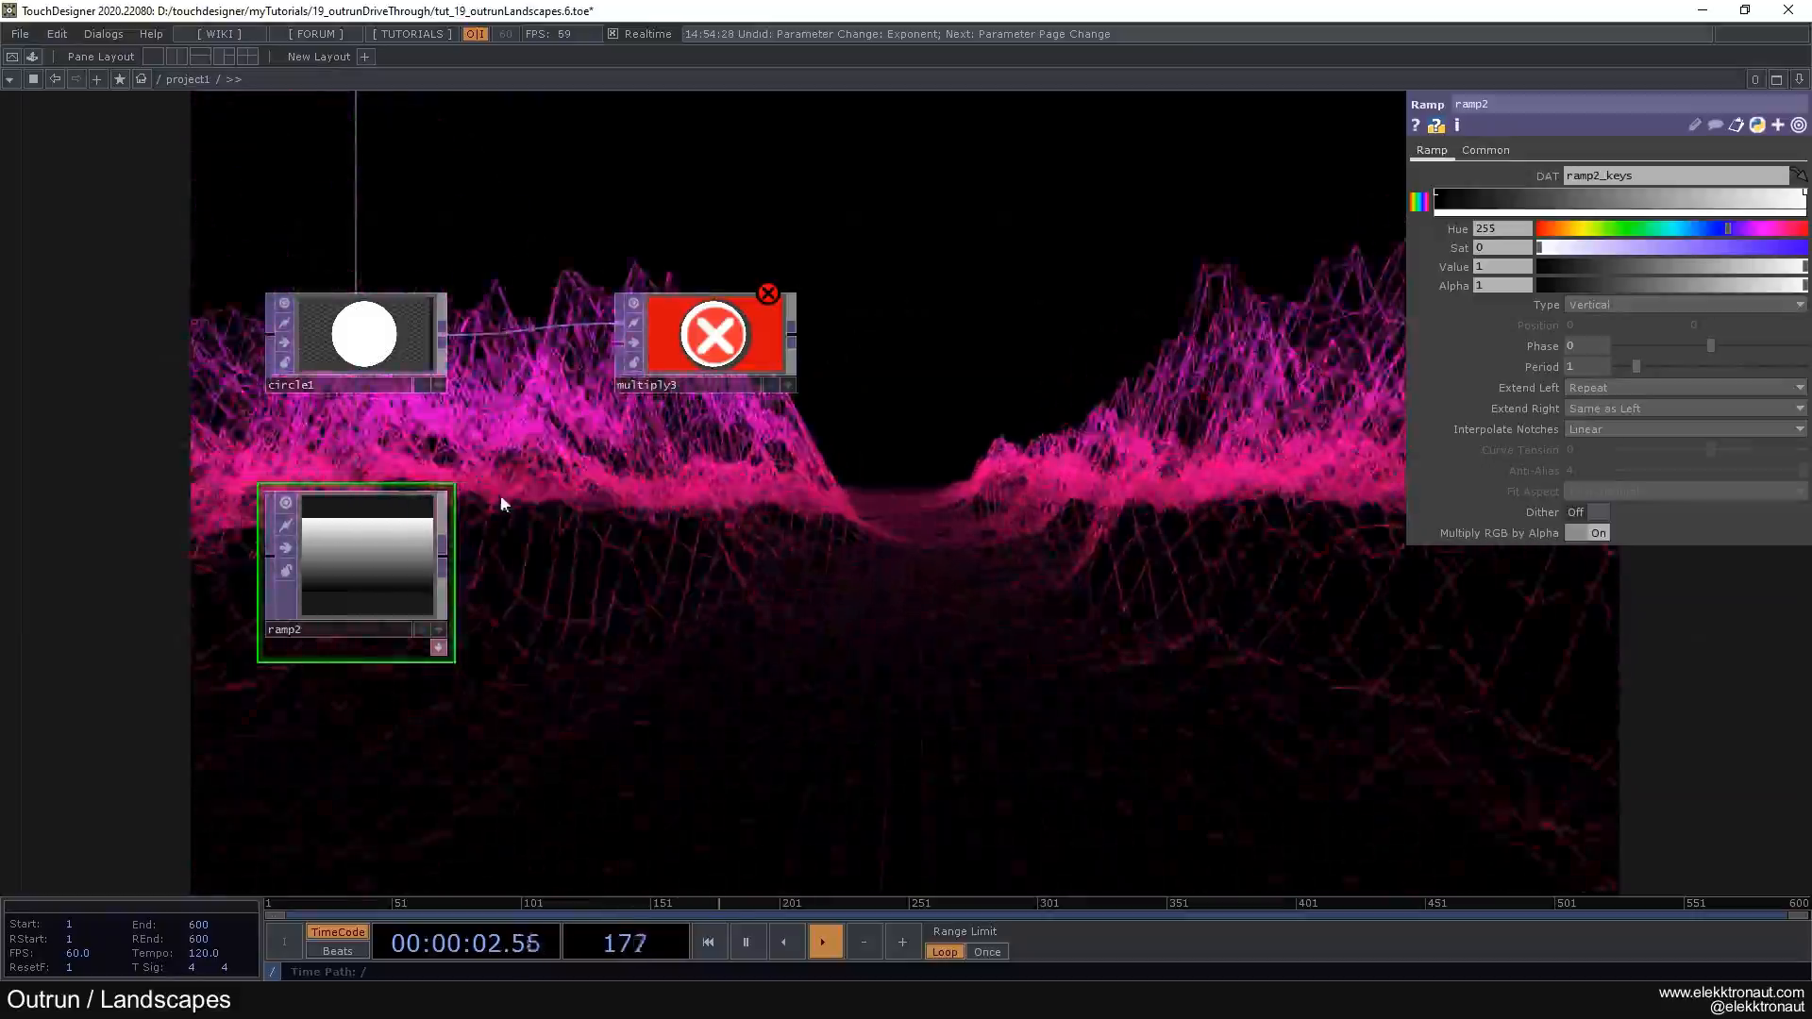
pyautogui.moveTo(442, 572)
pyautogui.mouseDown()
pyautogui.moveTo(590, 382)
pyautogui.moveTo(753, 367)
pyautogui.mouseUp()
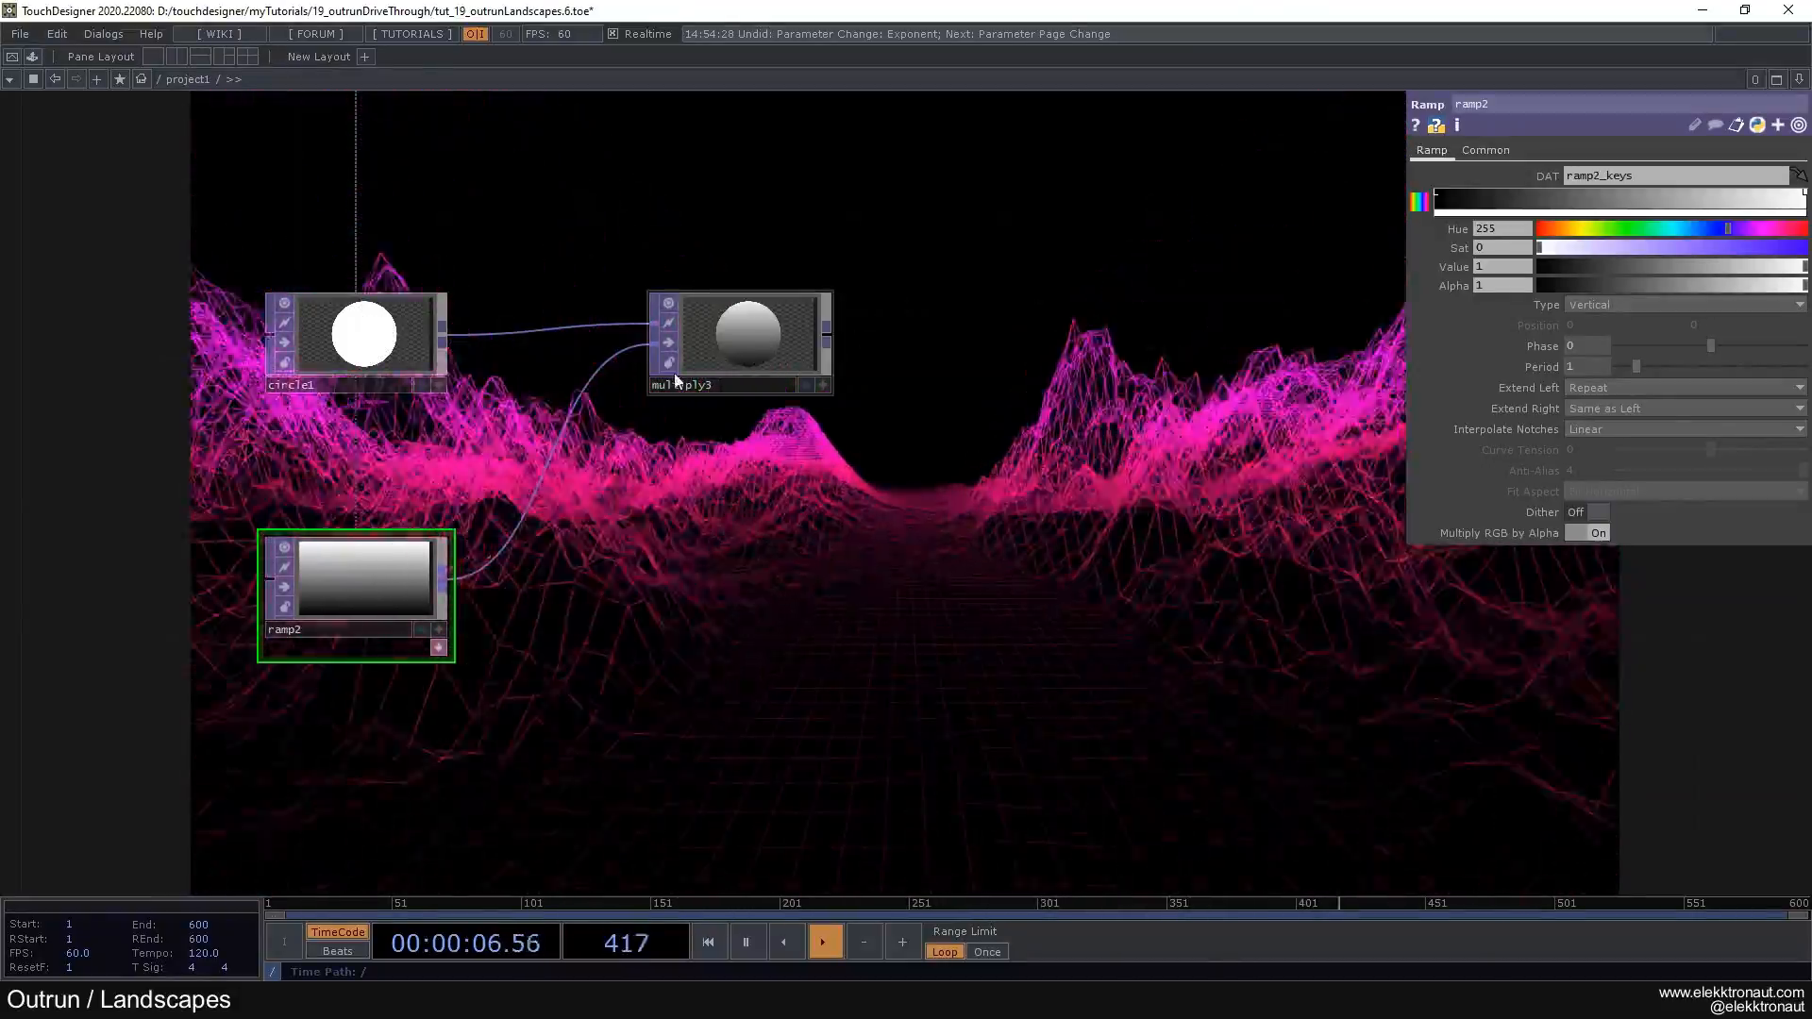
# Step: Duplicate ramp2 directly below the original and set the copy's period to 0.05
pyautogui.scroll(-3, 995, 376)
pyautogui.moveTo(995, 376); pyautogui.dragTo(506, 436)
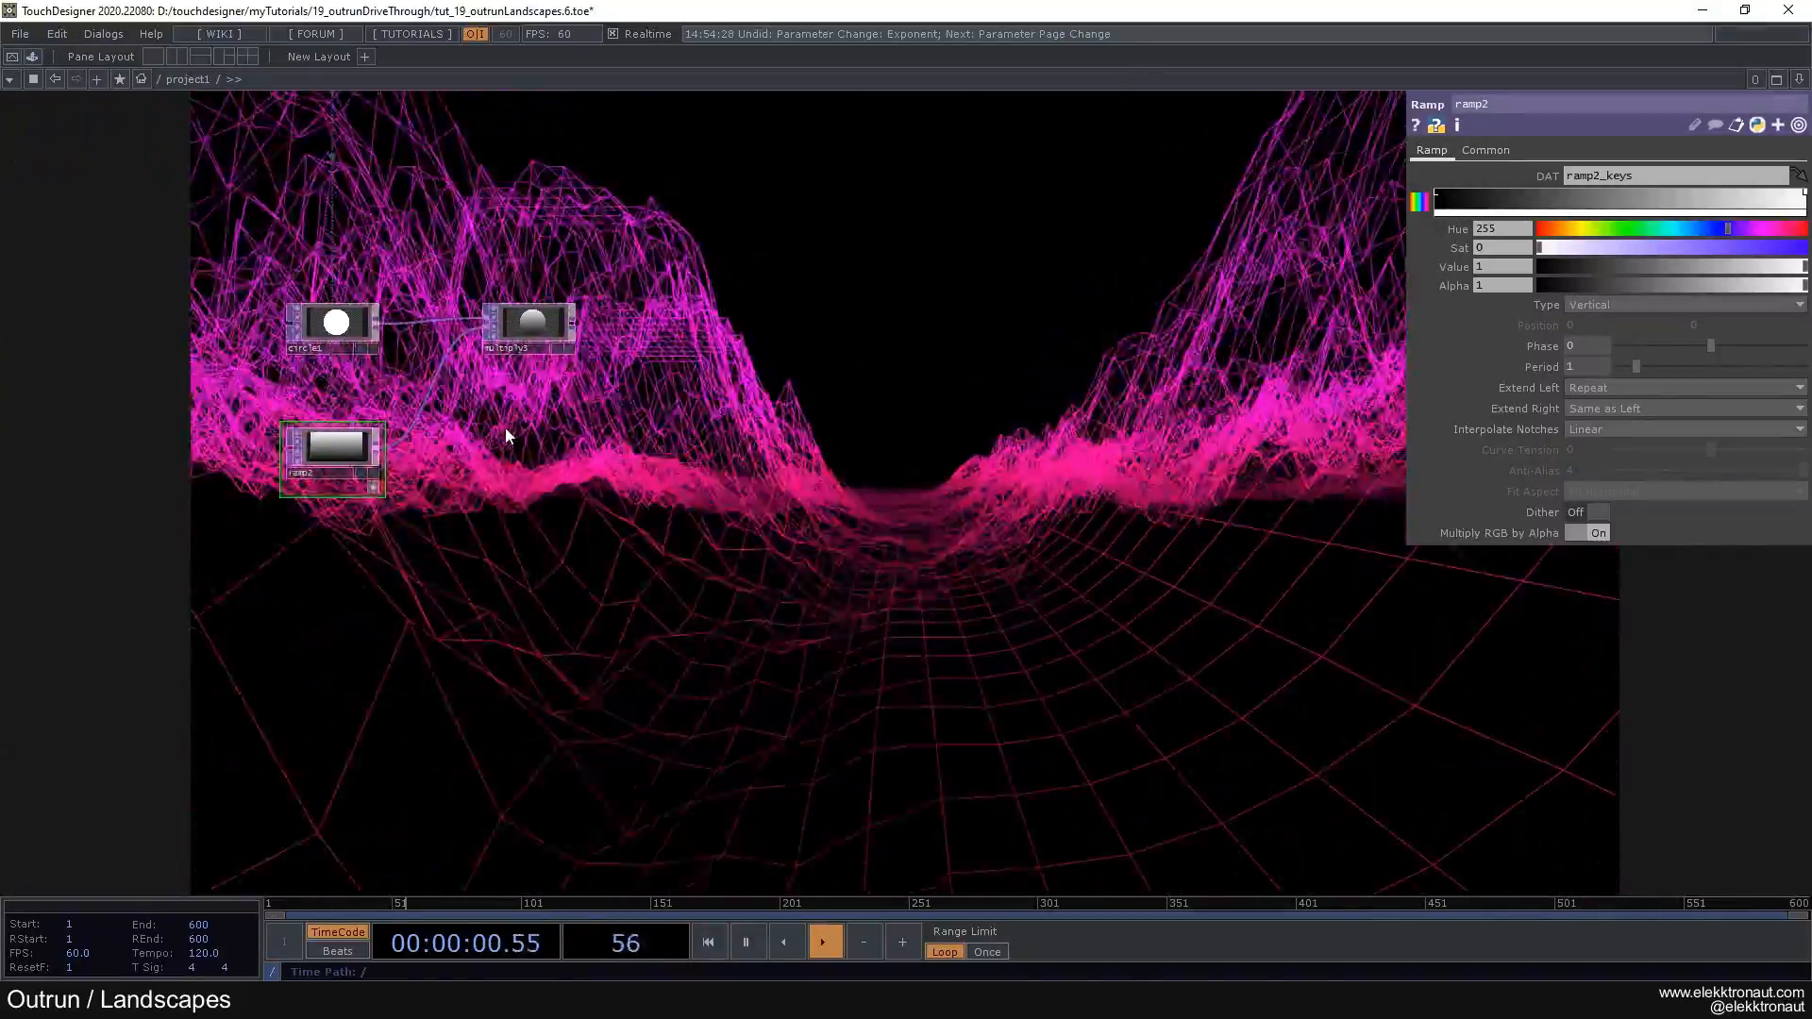
pyautogui.scroll(2, 529, 427)
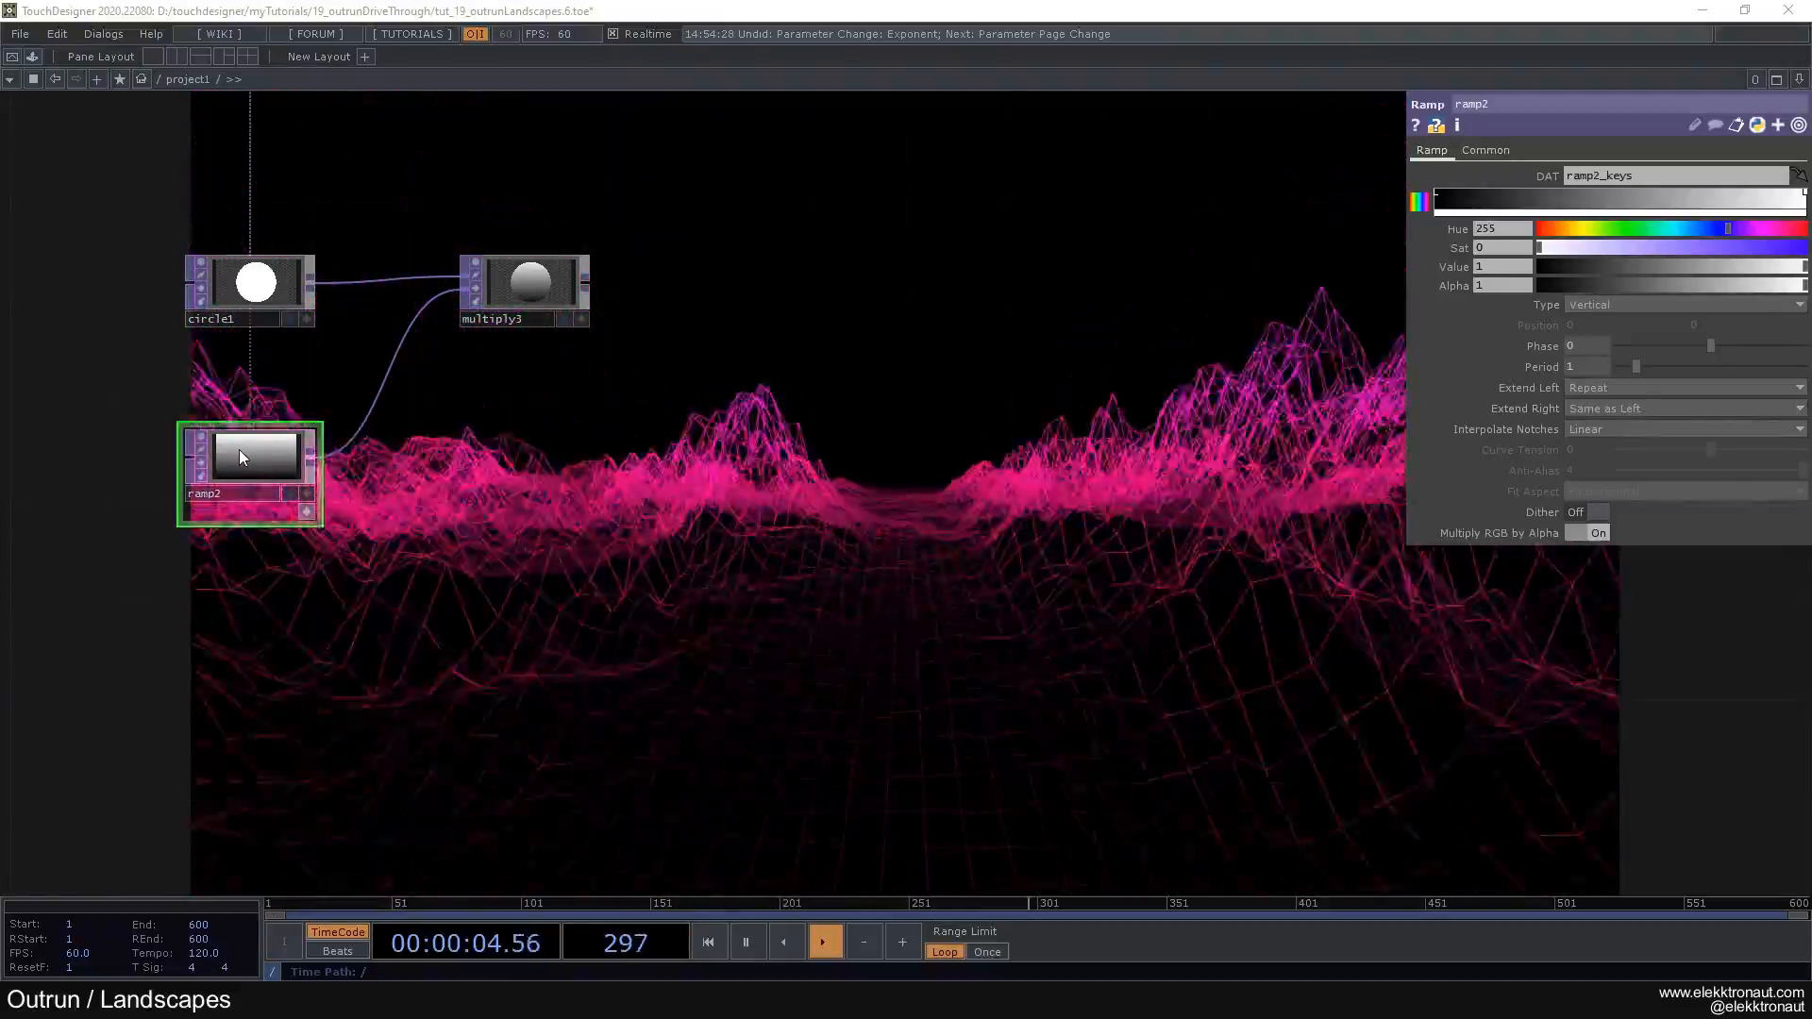
pyautogui.hotkey('ctrl', 'v')
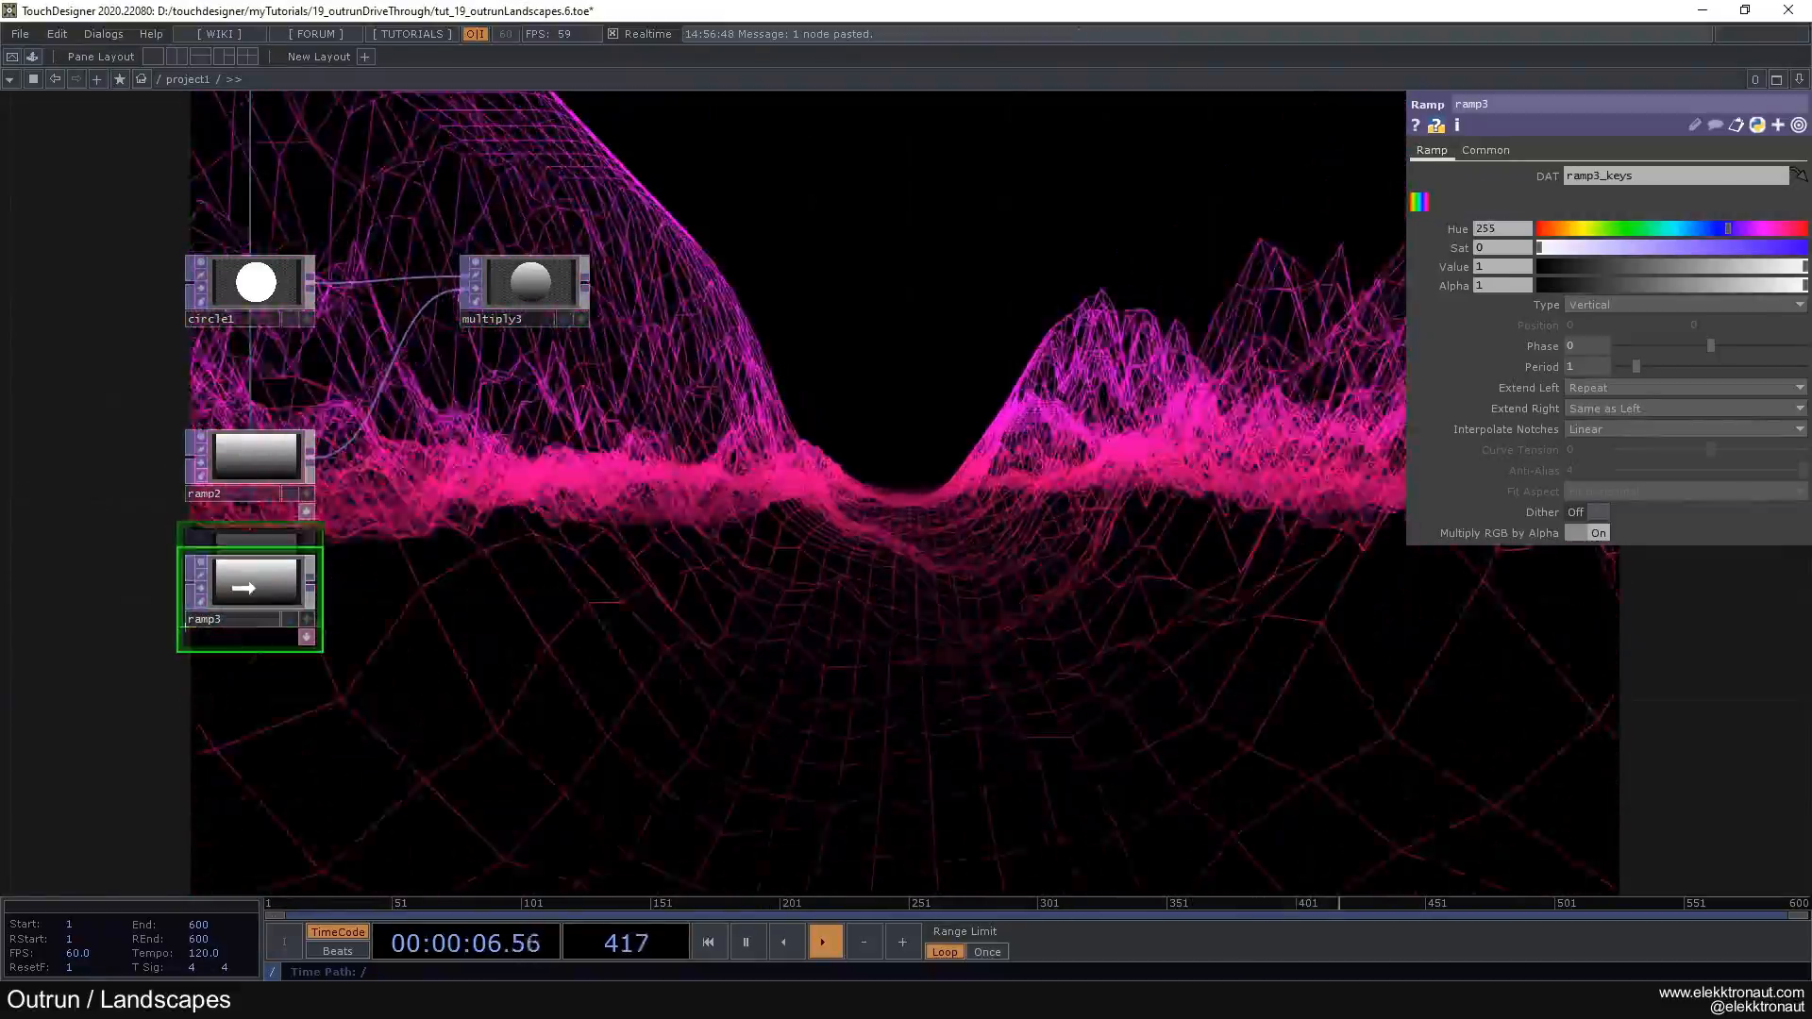
pyautogui.click(255, 587)
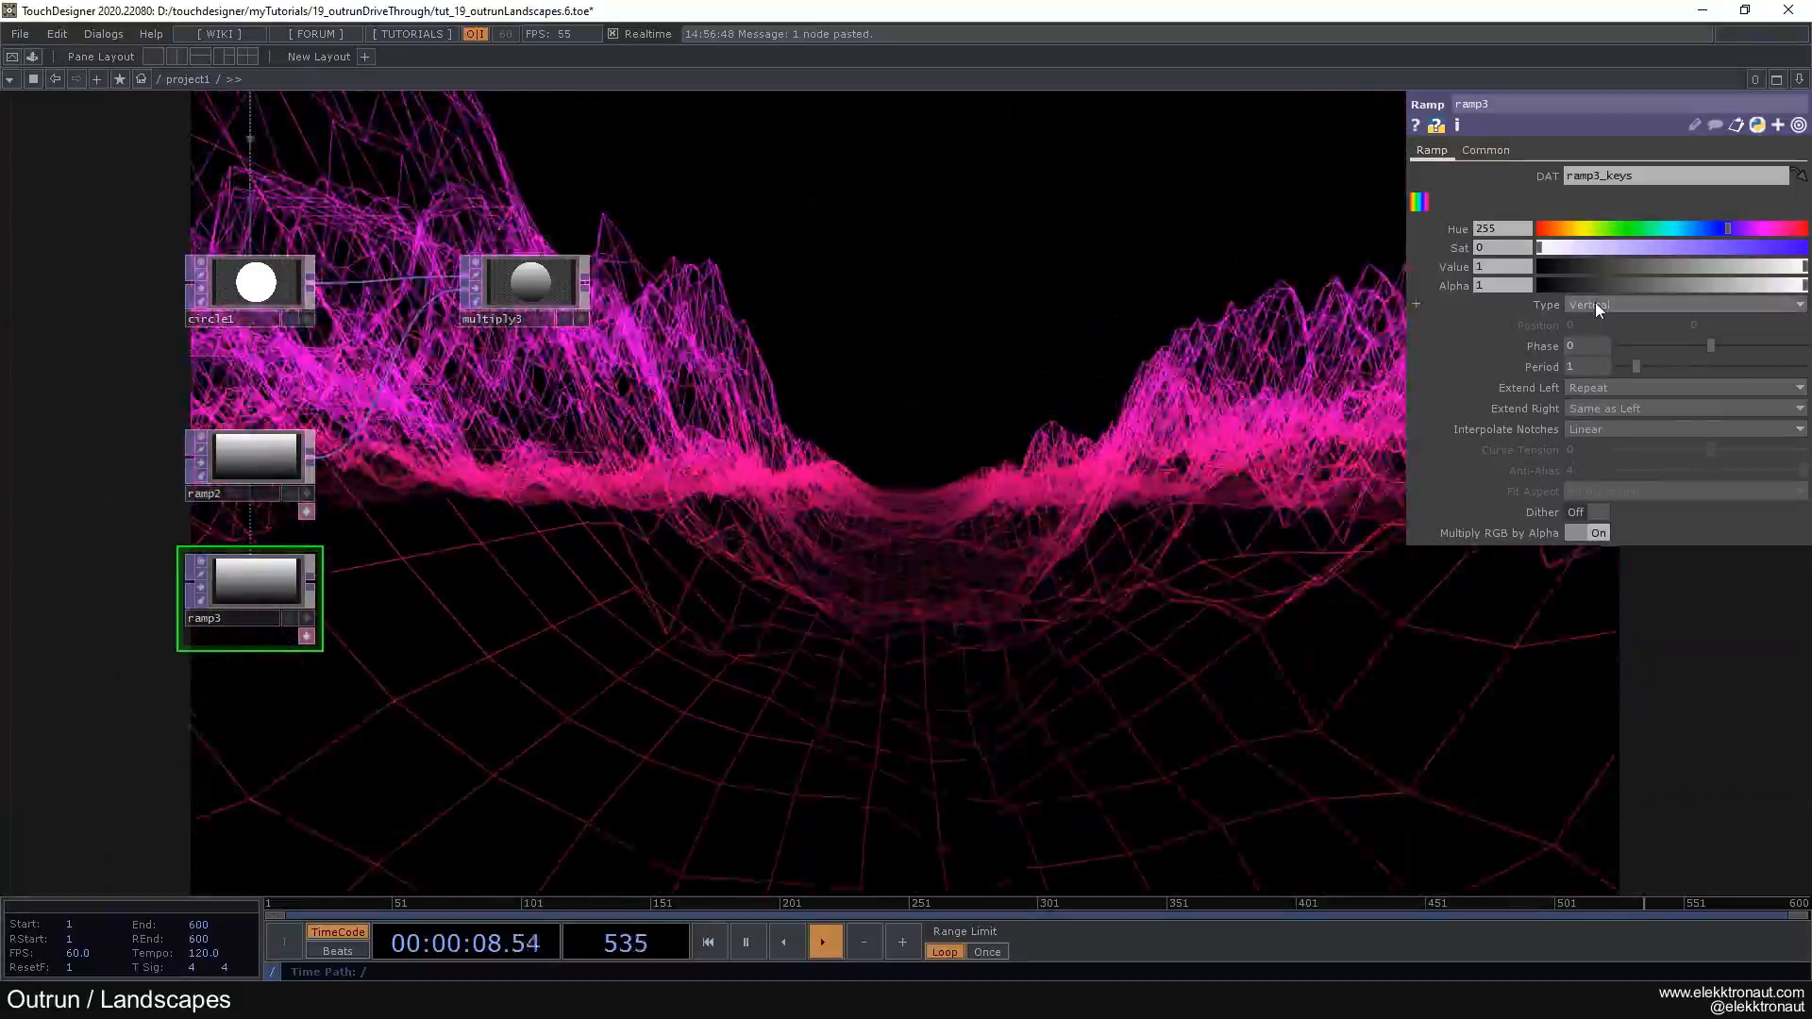
pyautogui.moveTo(1634, 368); pyautogui.dragTo(1578, 364)
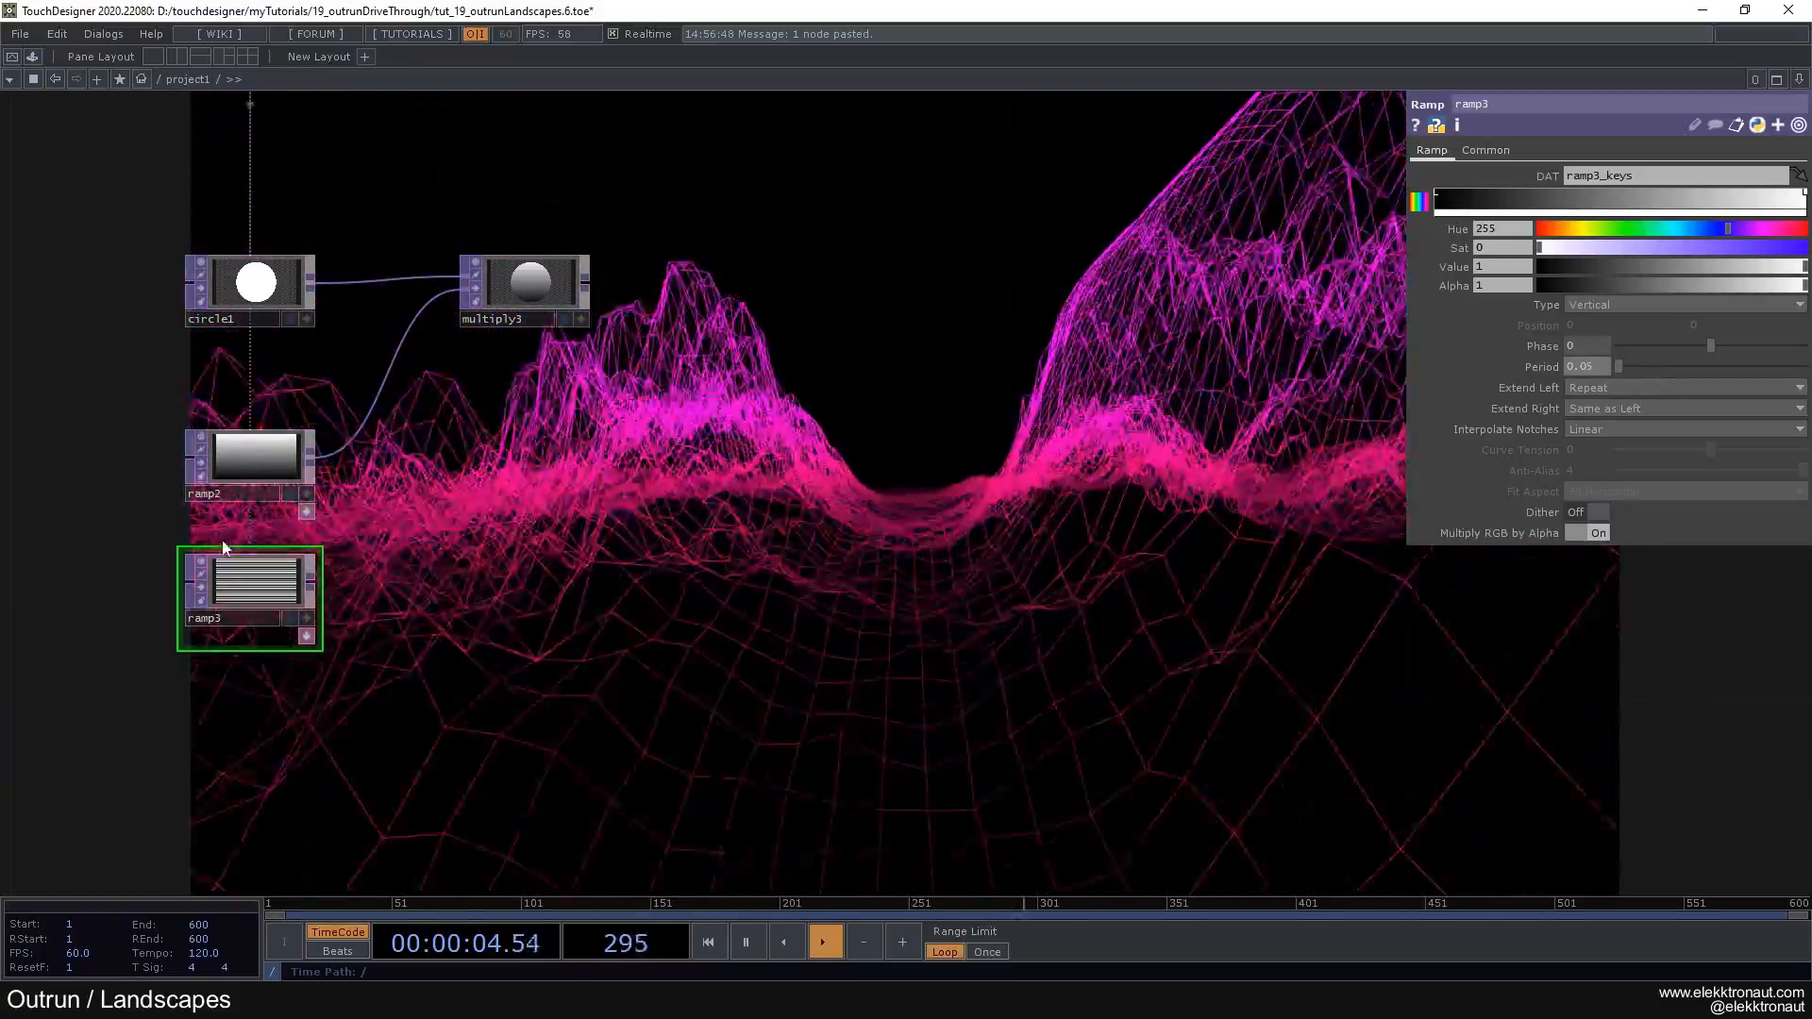
# Step: Examine the stripes of the duplicated ramp, ramp3, up close
pyautogui.scroll(5, 218, 604)
pyautogui.scroll(5, 397, 548)
pyautogui.scroll(-2, 546, 482)
pyautogui.moveTo(1031, 487); pyautogui.dragTo(1341, 482)
pyautogui.scroll(2, 586, 453)
pyautogui.scroll(-8, 586, 453)
pyautogui.moveTo(756, 409); pyautogui.dragTo(579, 460)
pyautogui.moveTo(590, 382); pyautogui.dragTo(522, 388)
pyautogui.scroll(1, 519, 391)
# Step: Duplicate multiply3 below the original and rewire the copy with ramp2 in its first input and ramp3 in its second
pyautogui.rightClick(358, 392)
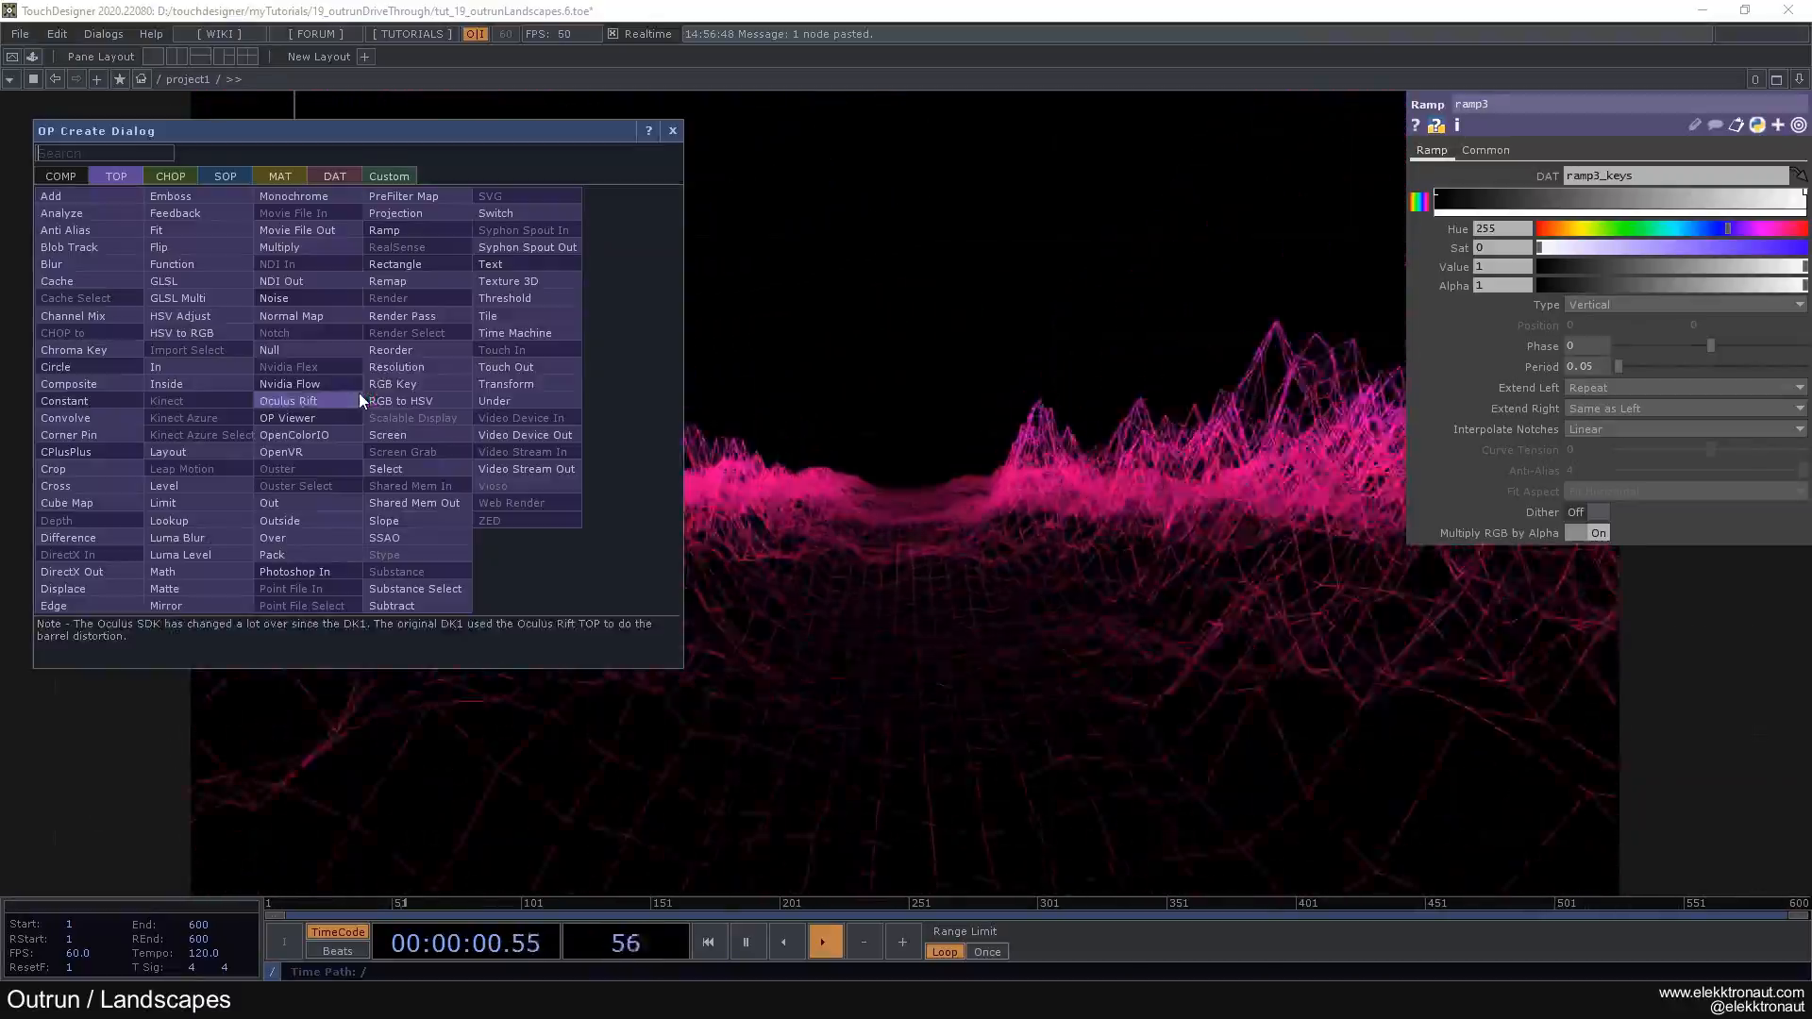
pyautogui.click(673, 131)
pyautogui.click(595, 209)
pyautogui.hotkey('ctrl', 'c')
pyautogui.hotkey('ctrl', 'v')
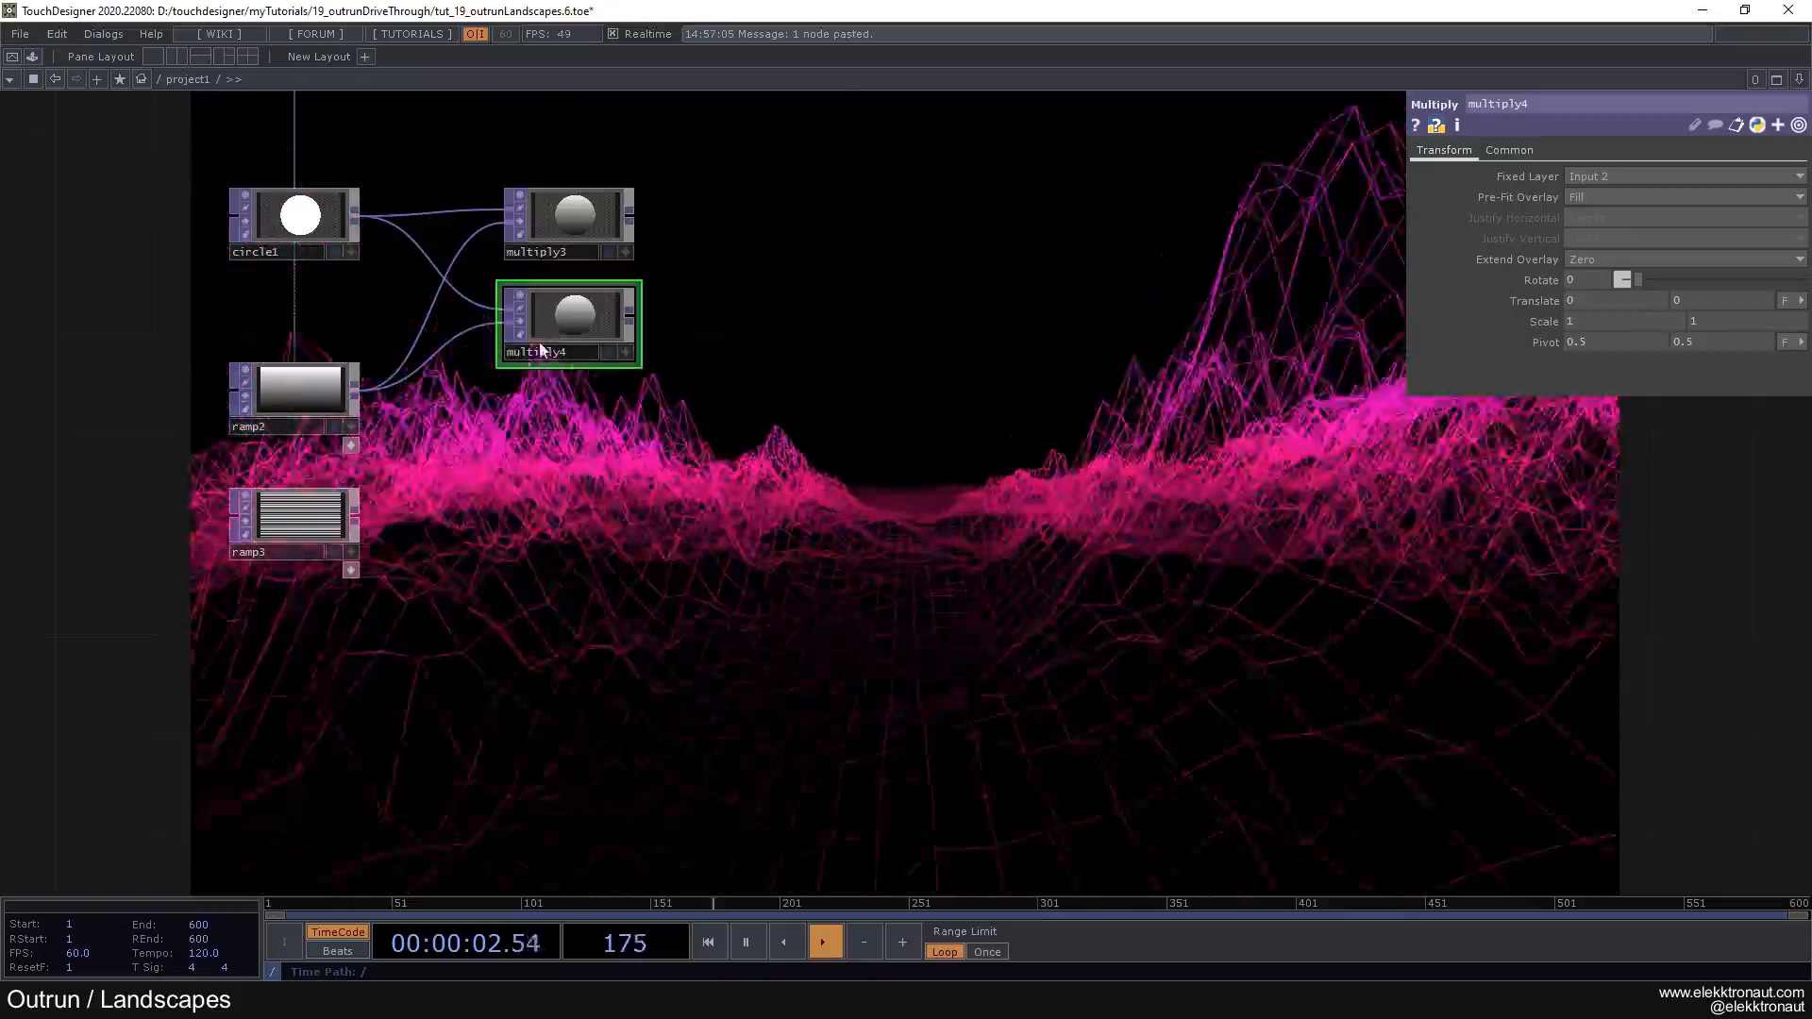
pyautogui.moveTo(548, 340); pyautogui.dragTo(559, 373)
pyautogui.moveTo(351, 527); pyautogui.dragTo(565, 393)
# Step: Paste another Multiply TOP beside multiply3, wiring multiply3 into its first input and multiply4 into its second
pyautogui.scroll(2, 523, 421)
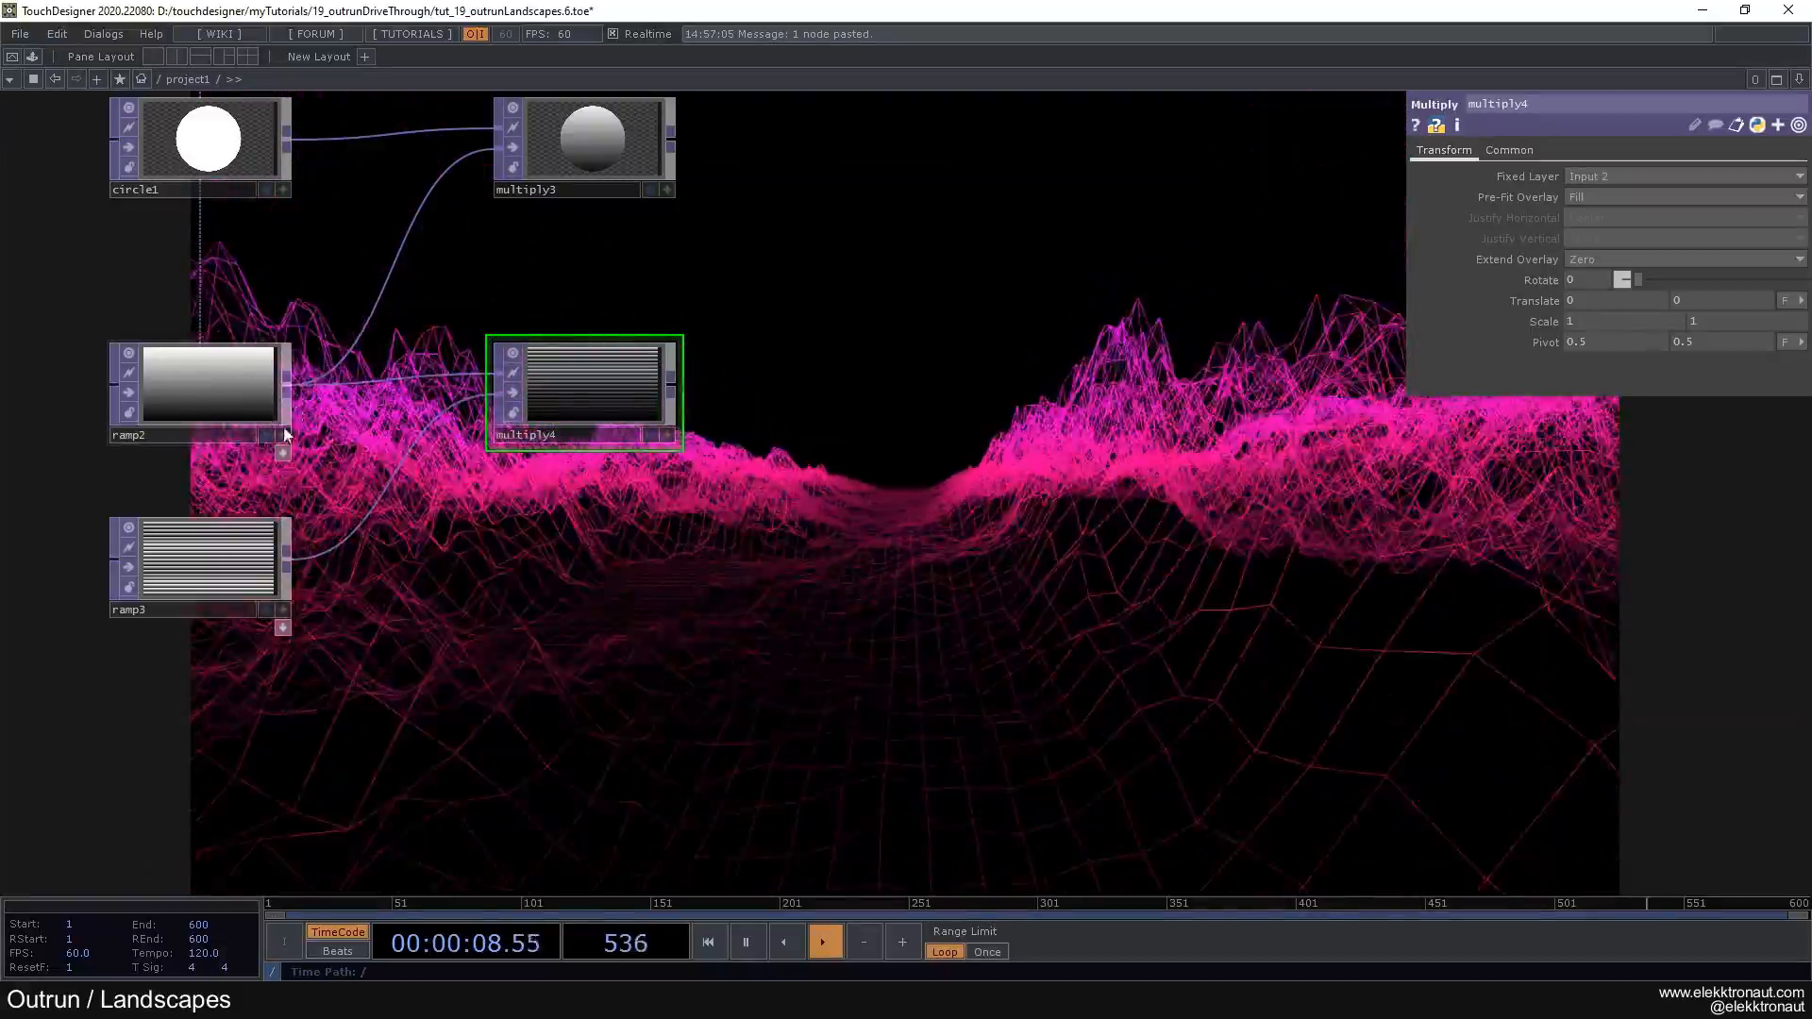
pyautogui.scroll(3, 555, 417)
pyautogui.scroll(-2, 552, 416)
pyautogui.moveTo(852, 314); pyautogui.dragTo(670, 346)
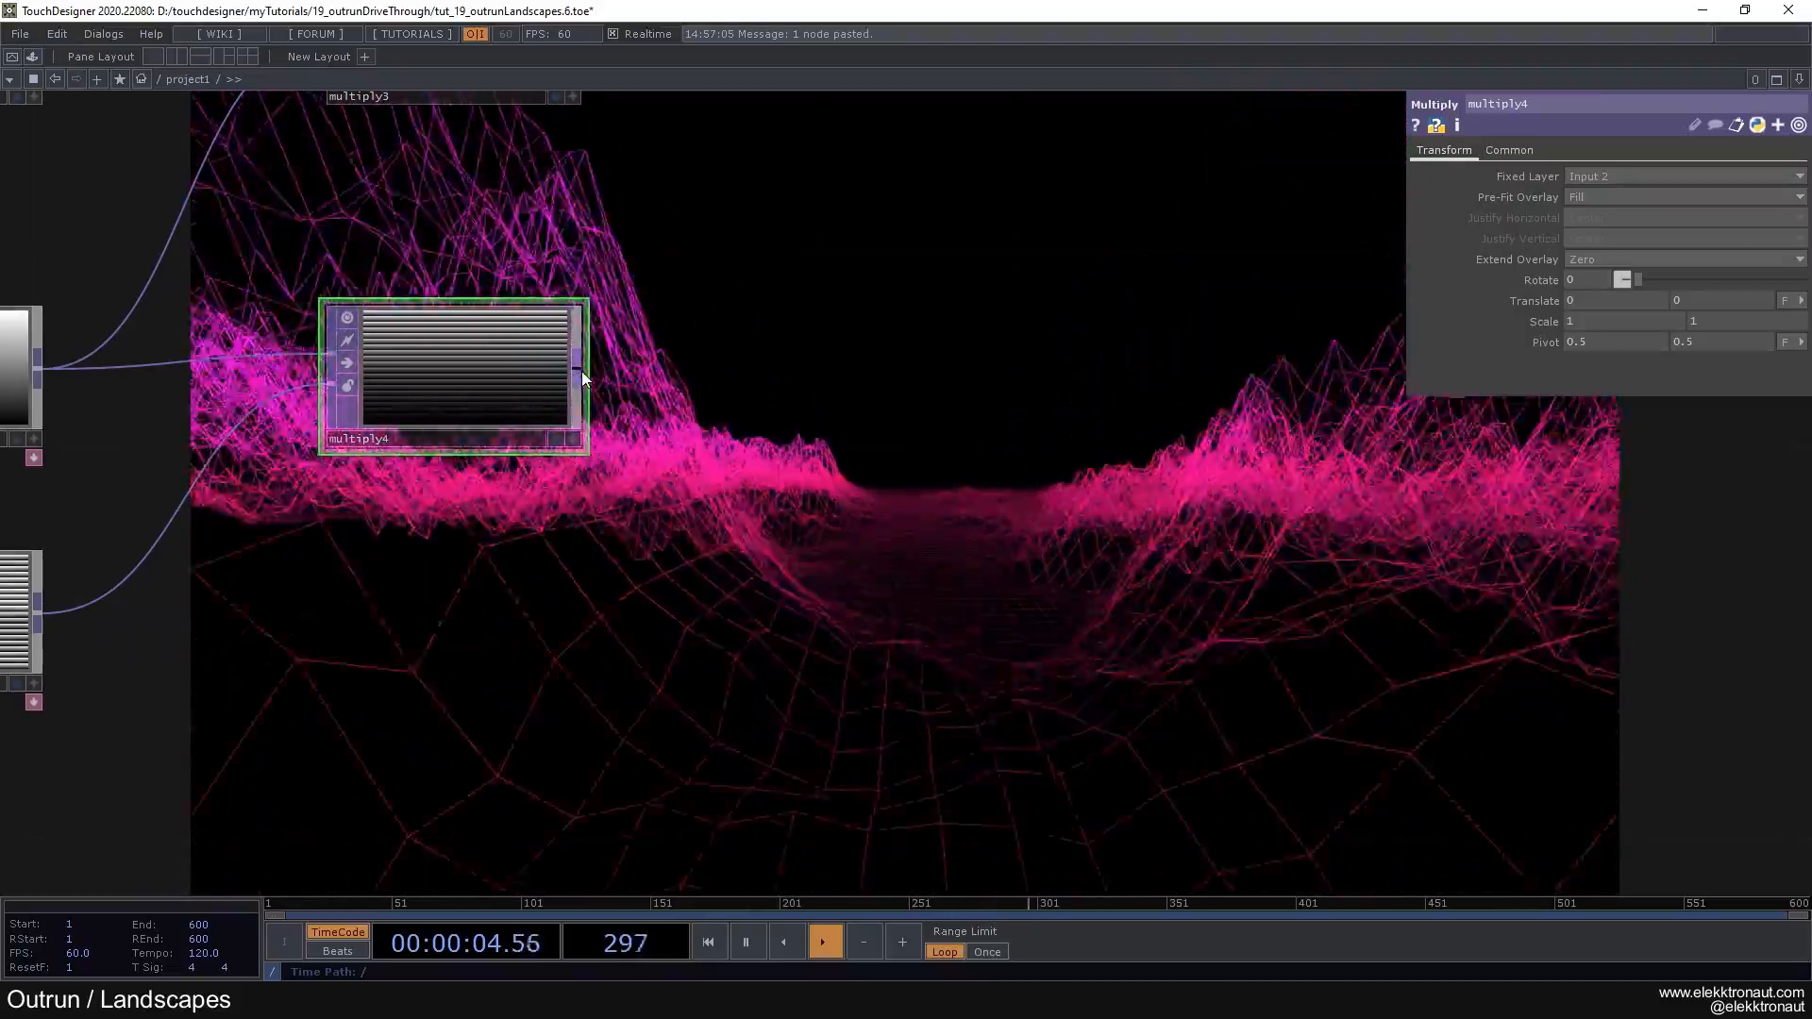
pyautogui.rightClick(581, 370)
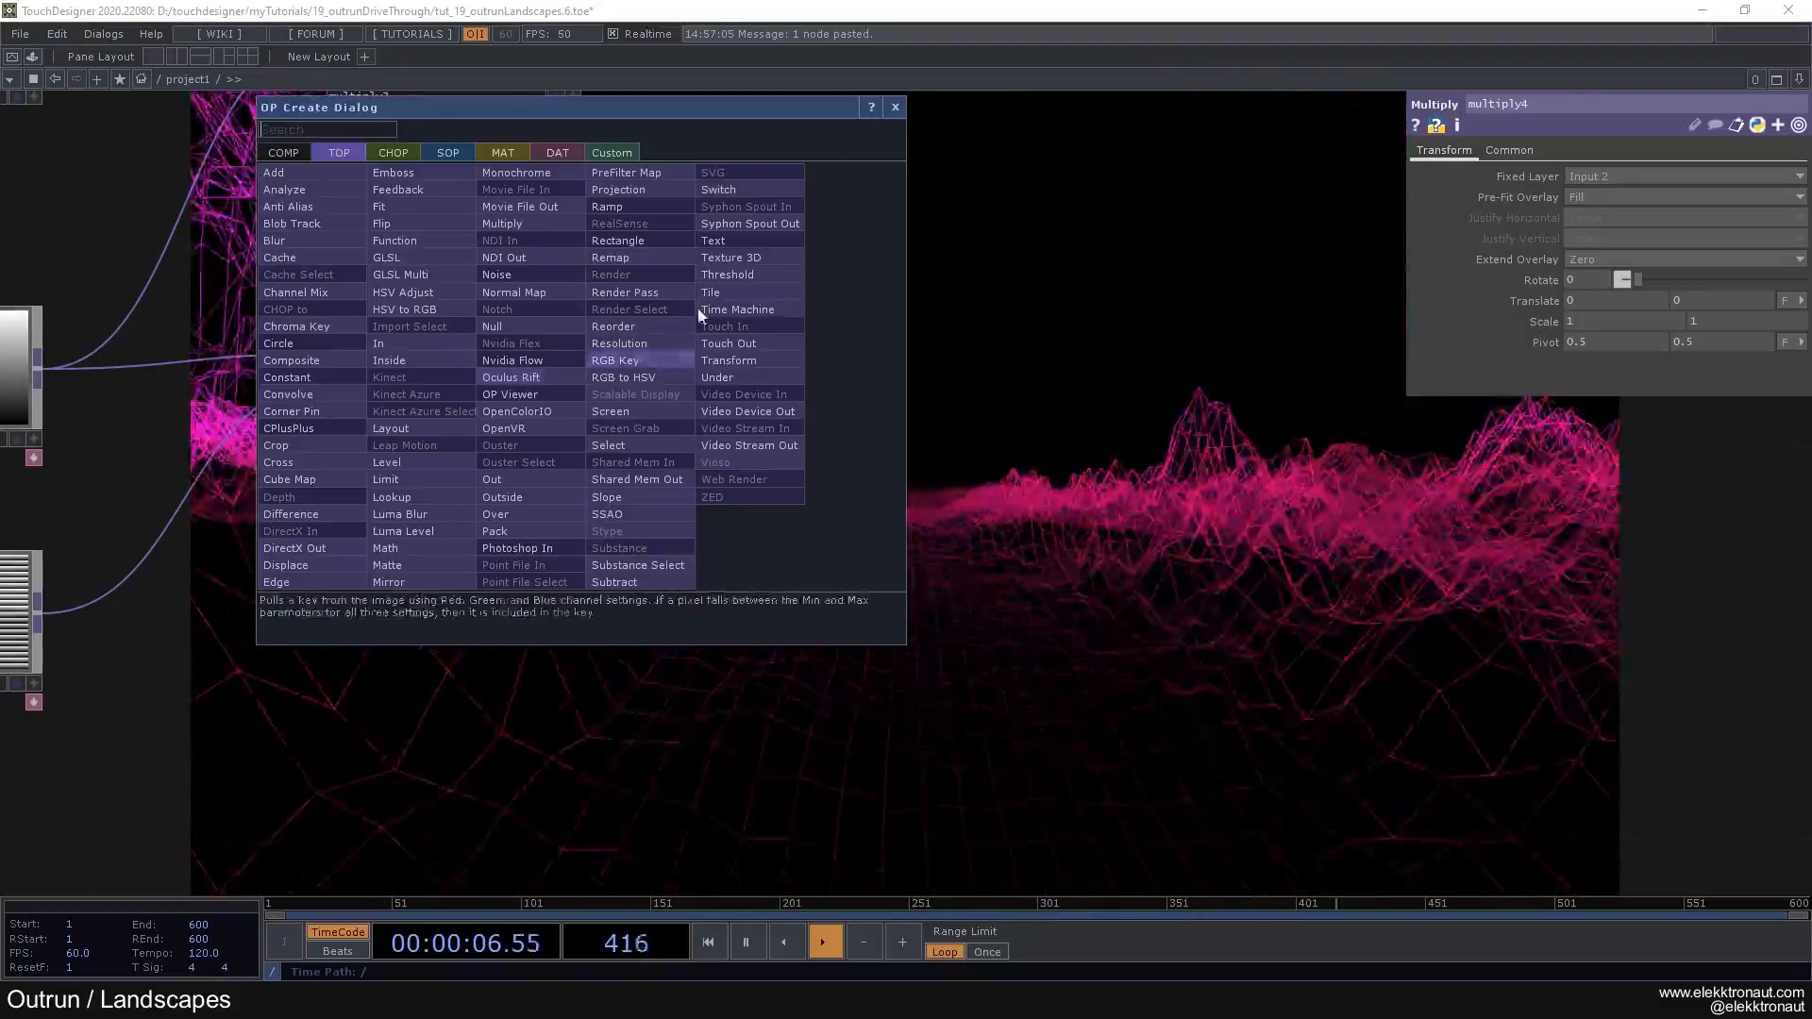
pyautogui.click(894, 113)
pyautogui.scroll(-2, 699, 353)
pyautogui.moveTo(691, 335); pyautogui.dragTo(441, 358)
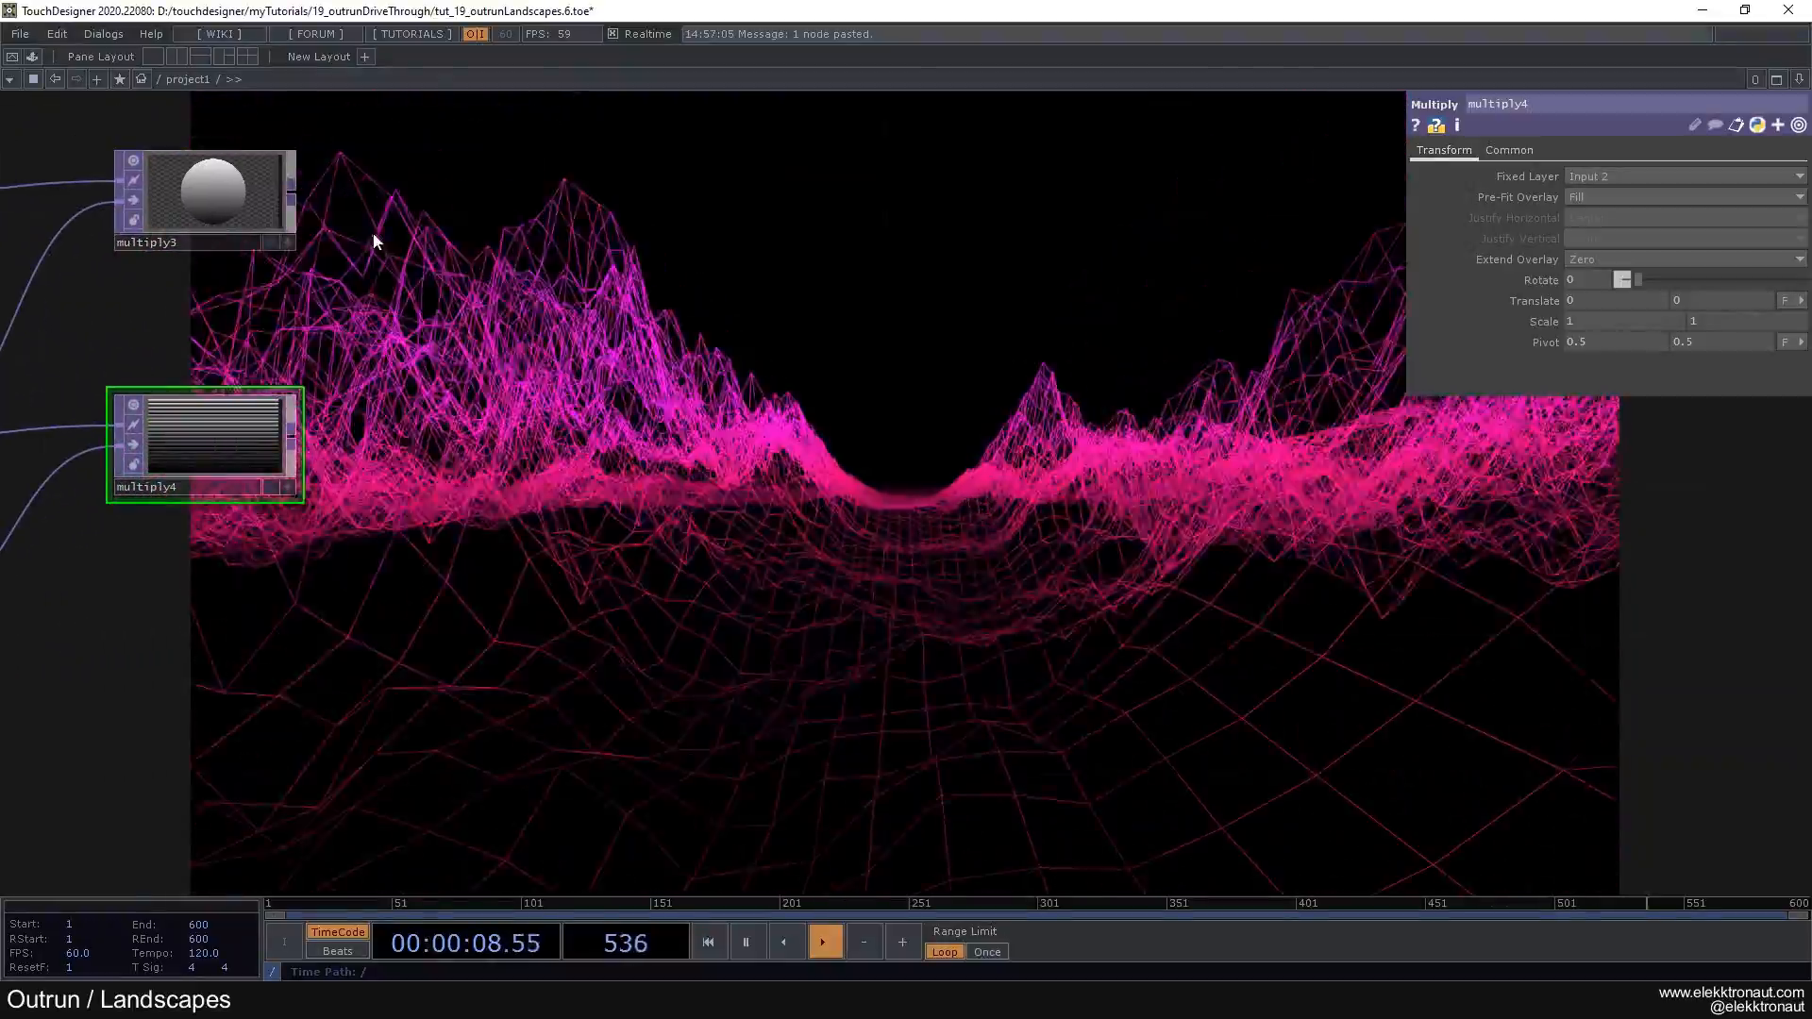
pyautogui.hotkey('ctrl', 'v')
pyautogui.click(557, 180)
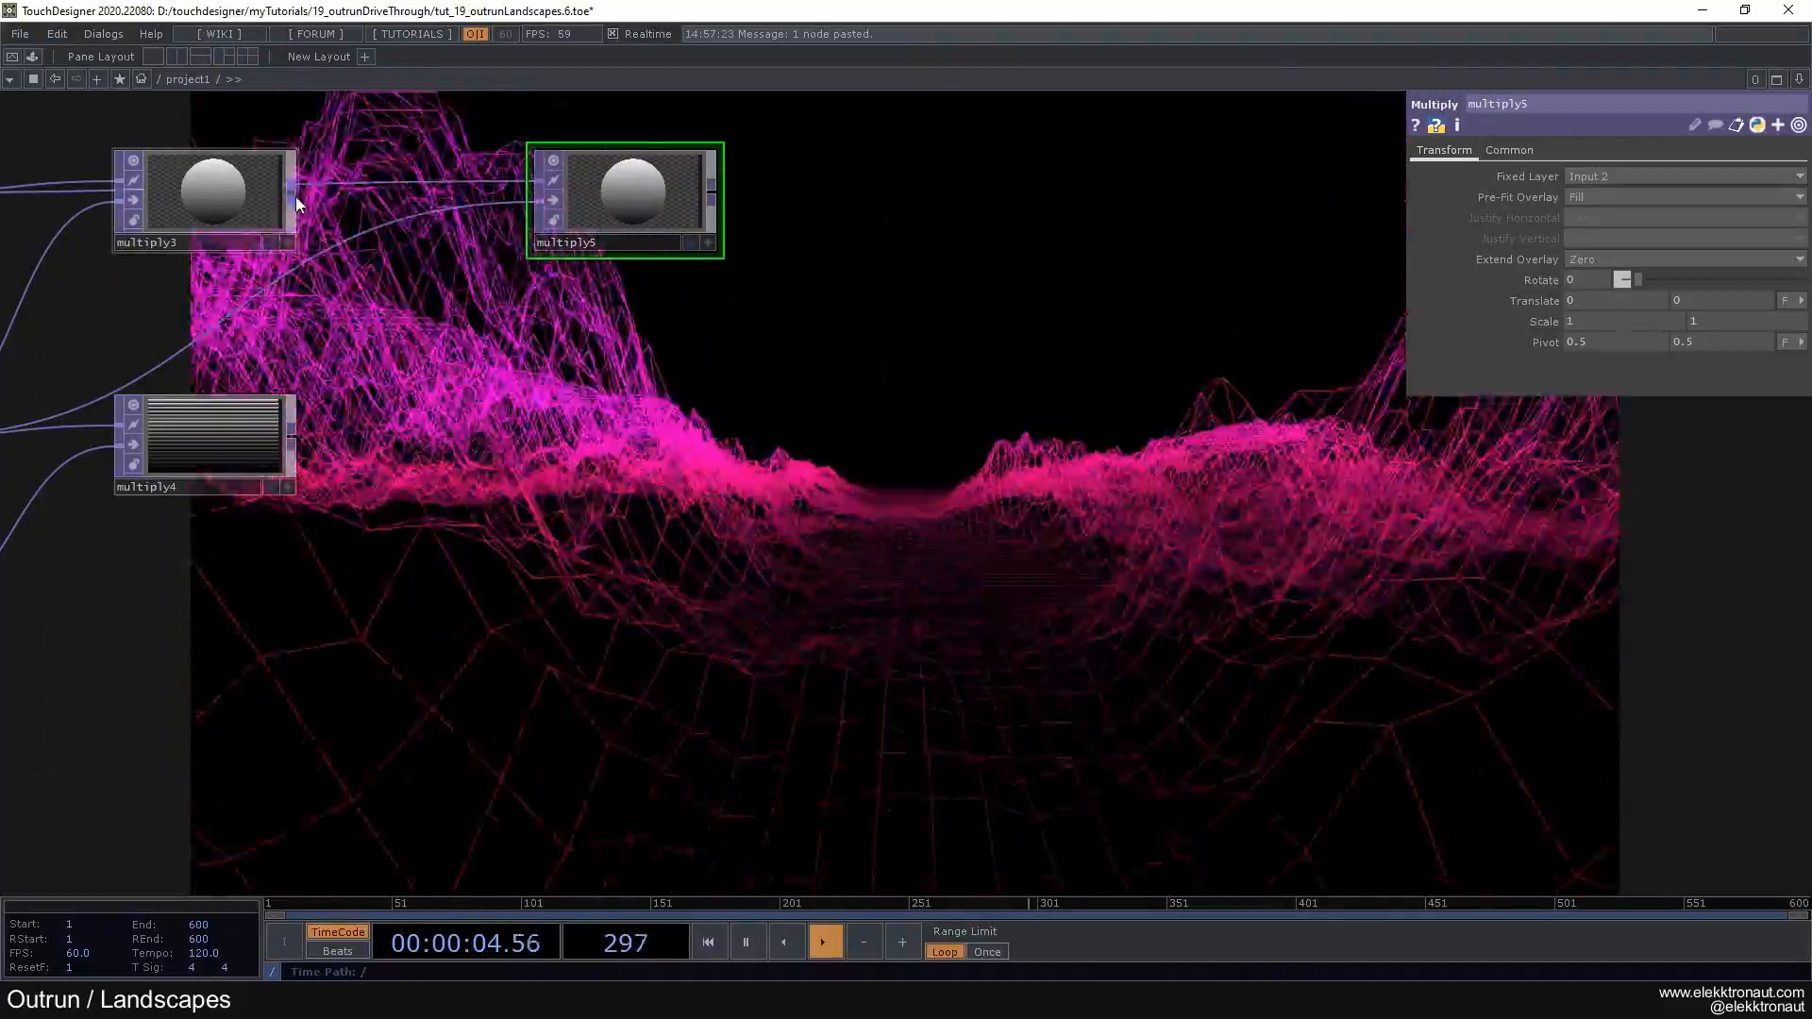
pyautogui.moveTo(292, 192); pyautogui.dragTo(539, 181)
pyautogui.moveTo(291, 437); pyautogui.dragTo(535, 205)
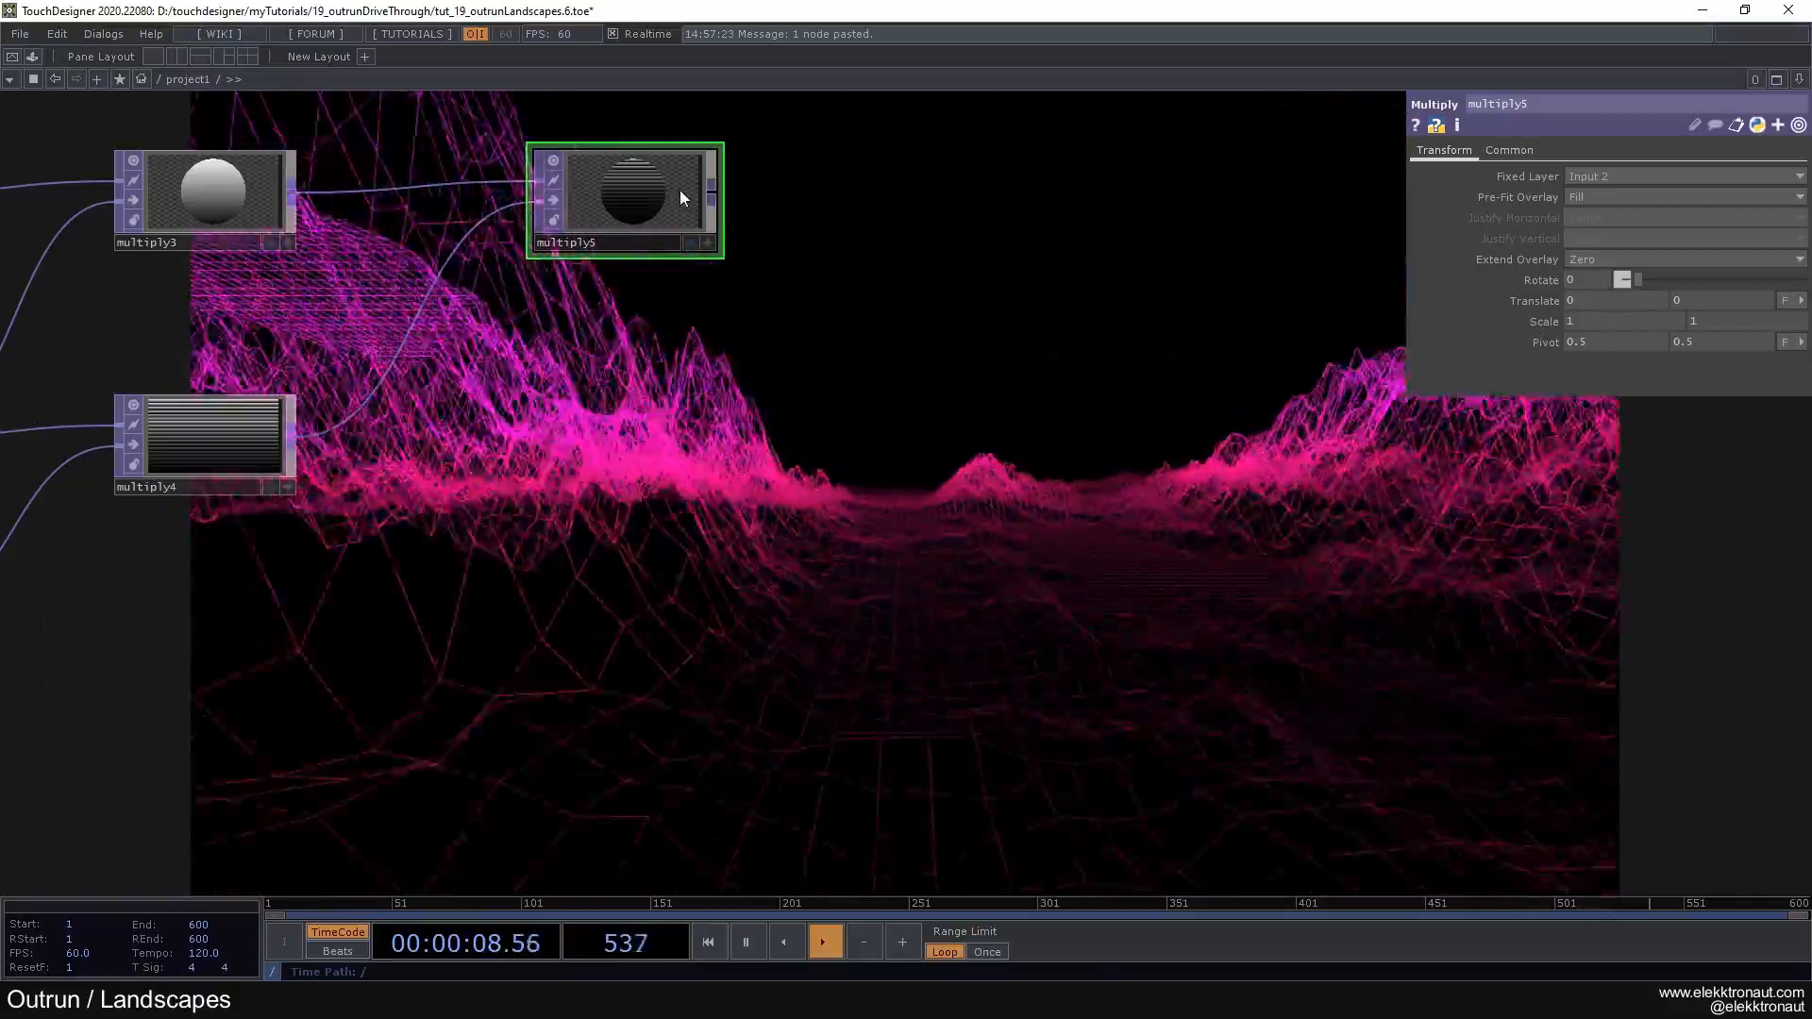
# Step: Move multiply5 farther away from multiply3 and multiply4 to leave room for another operator on the wire
pyautogui.scroll(7, 624, 187)
pyautogui.moveTo(1014, 279); pyautogui.dragTo(1021, 430)
pyautogui.scroll(2, 607, 311)
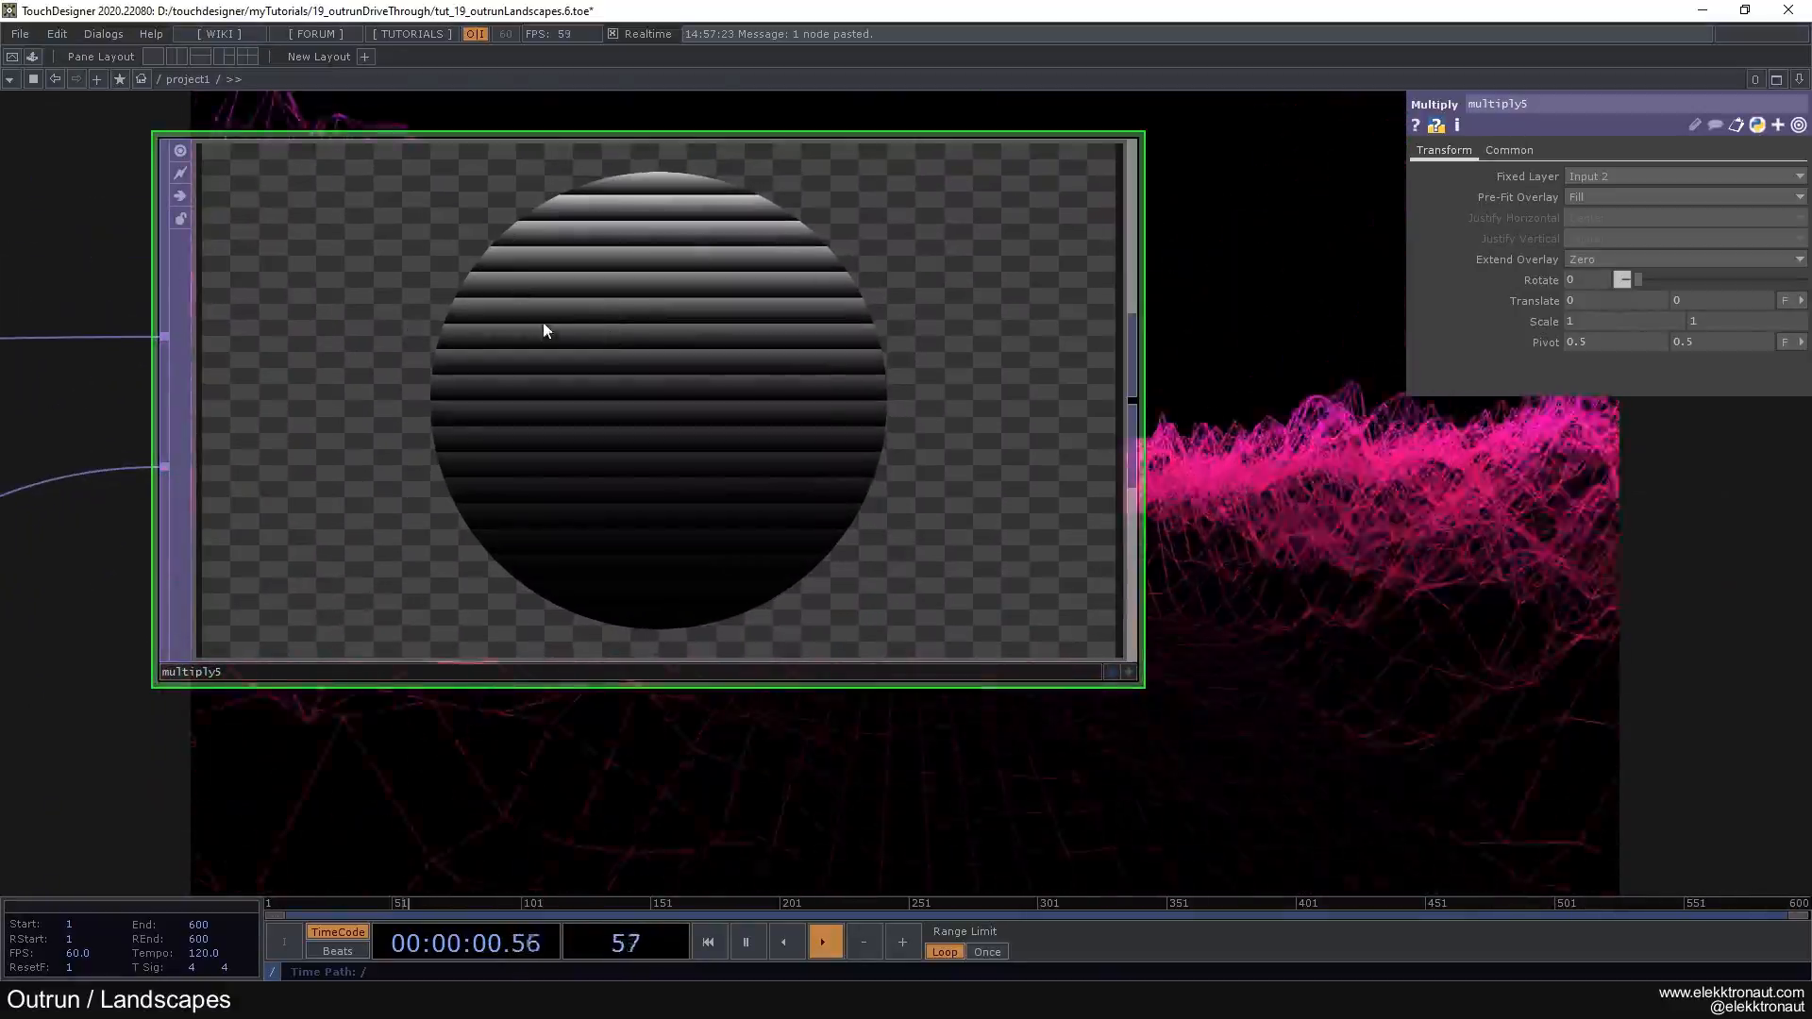
pyautogui.scroll(-5, 658, 274)
pyautogui.scroll(-2, 695, 268)
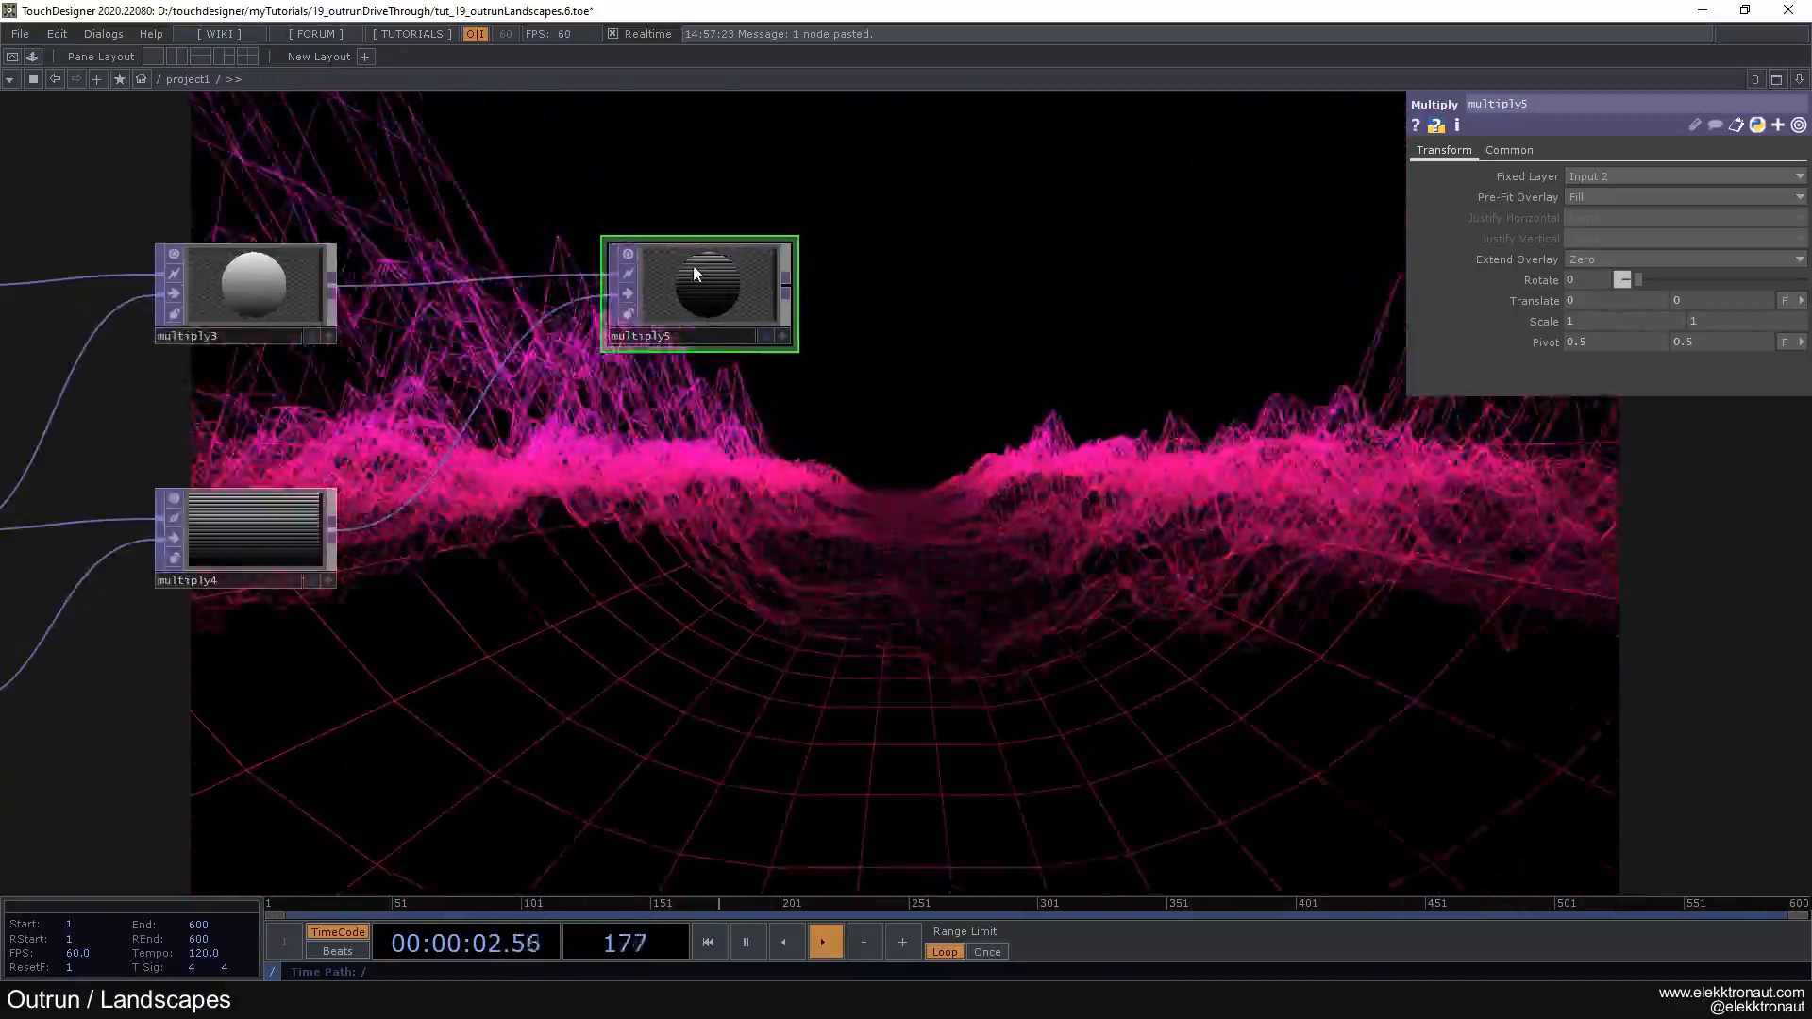
pyautogui.moveTo(690, 314); pyautogui.dragTo(760, 314)
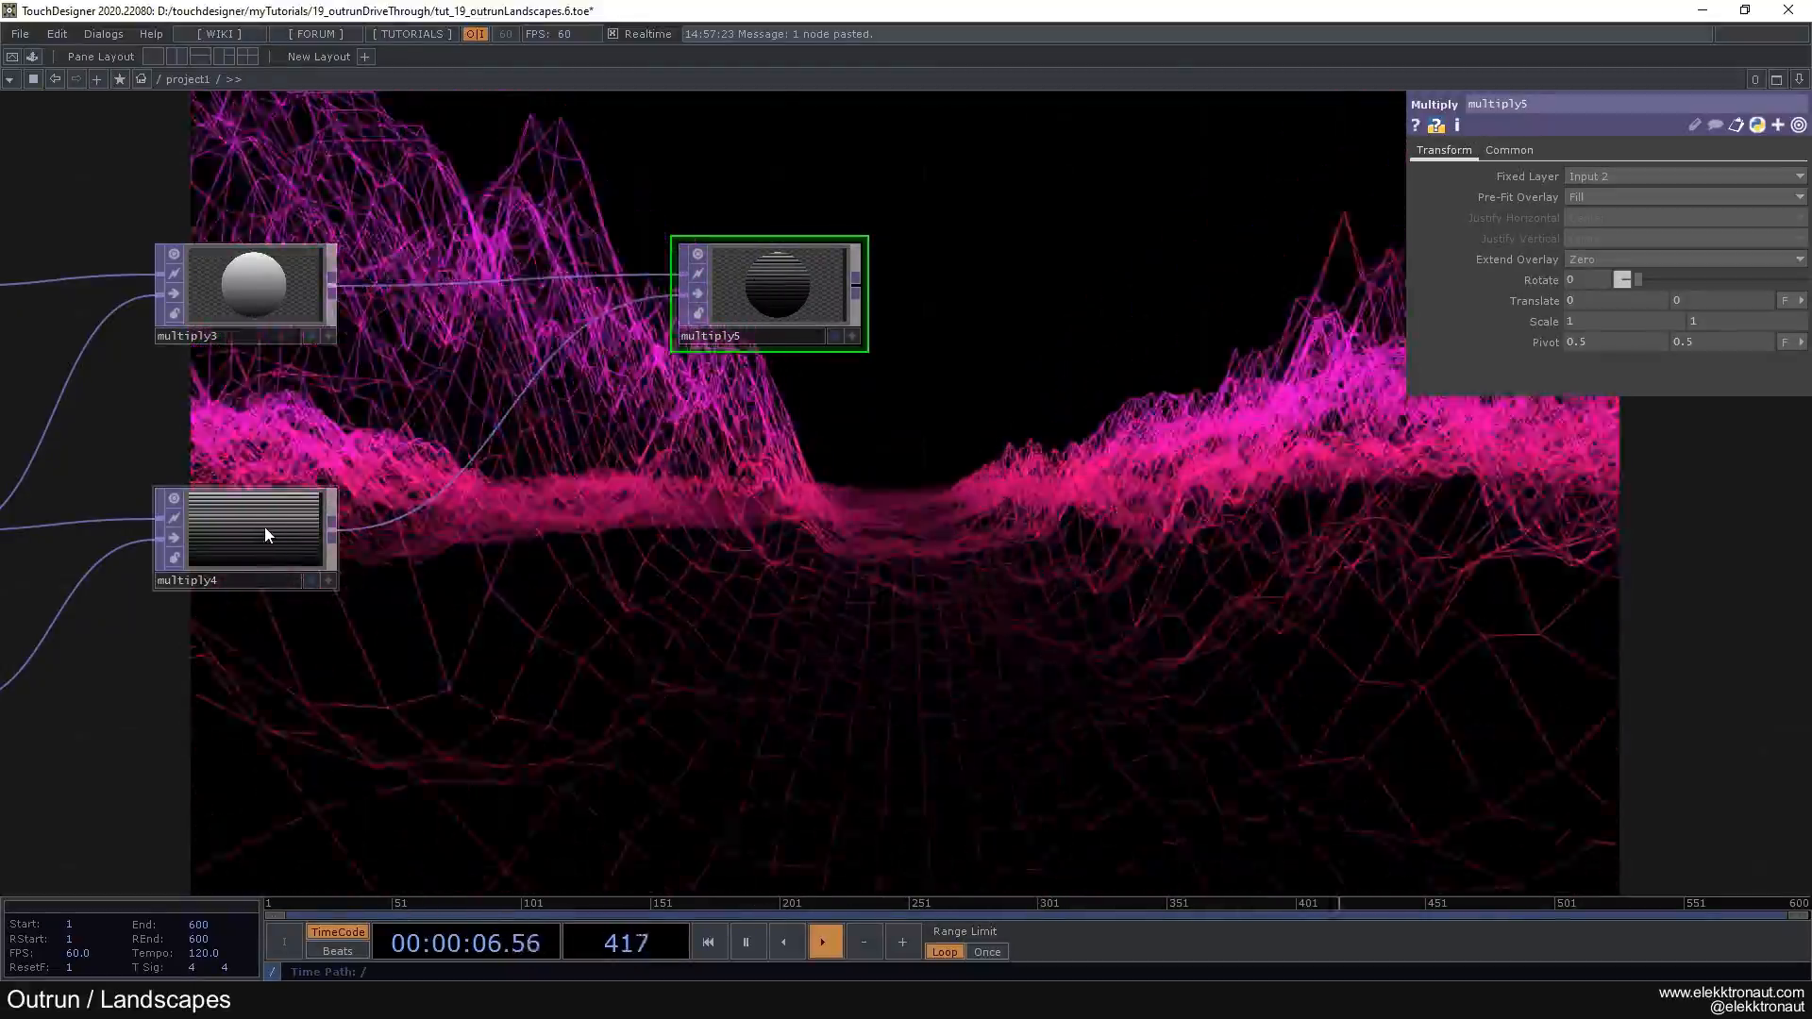
pyautogui.scroll(-2, 710, 604)
pyautogui.moveTo(710, 604); pyautogui.dragTo(566, 533)
pyautogui.scroll(2, 413, 519)
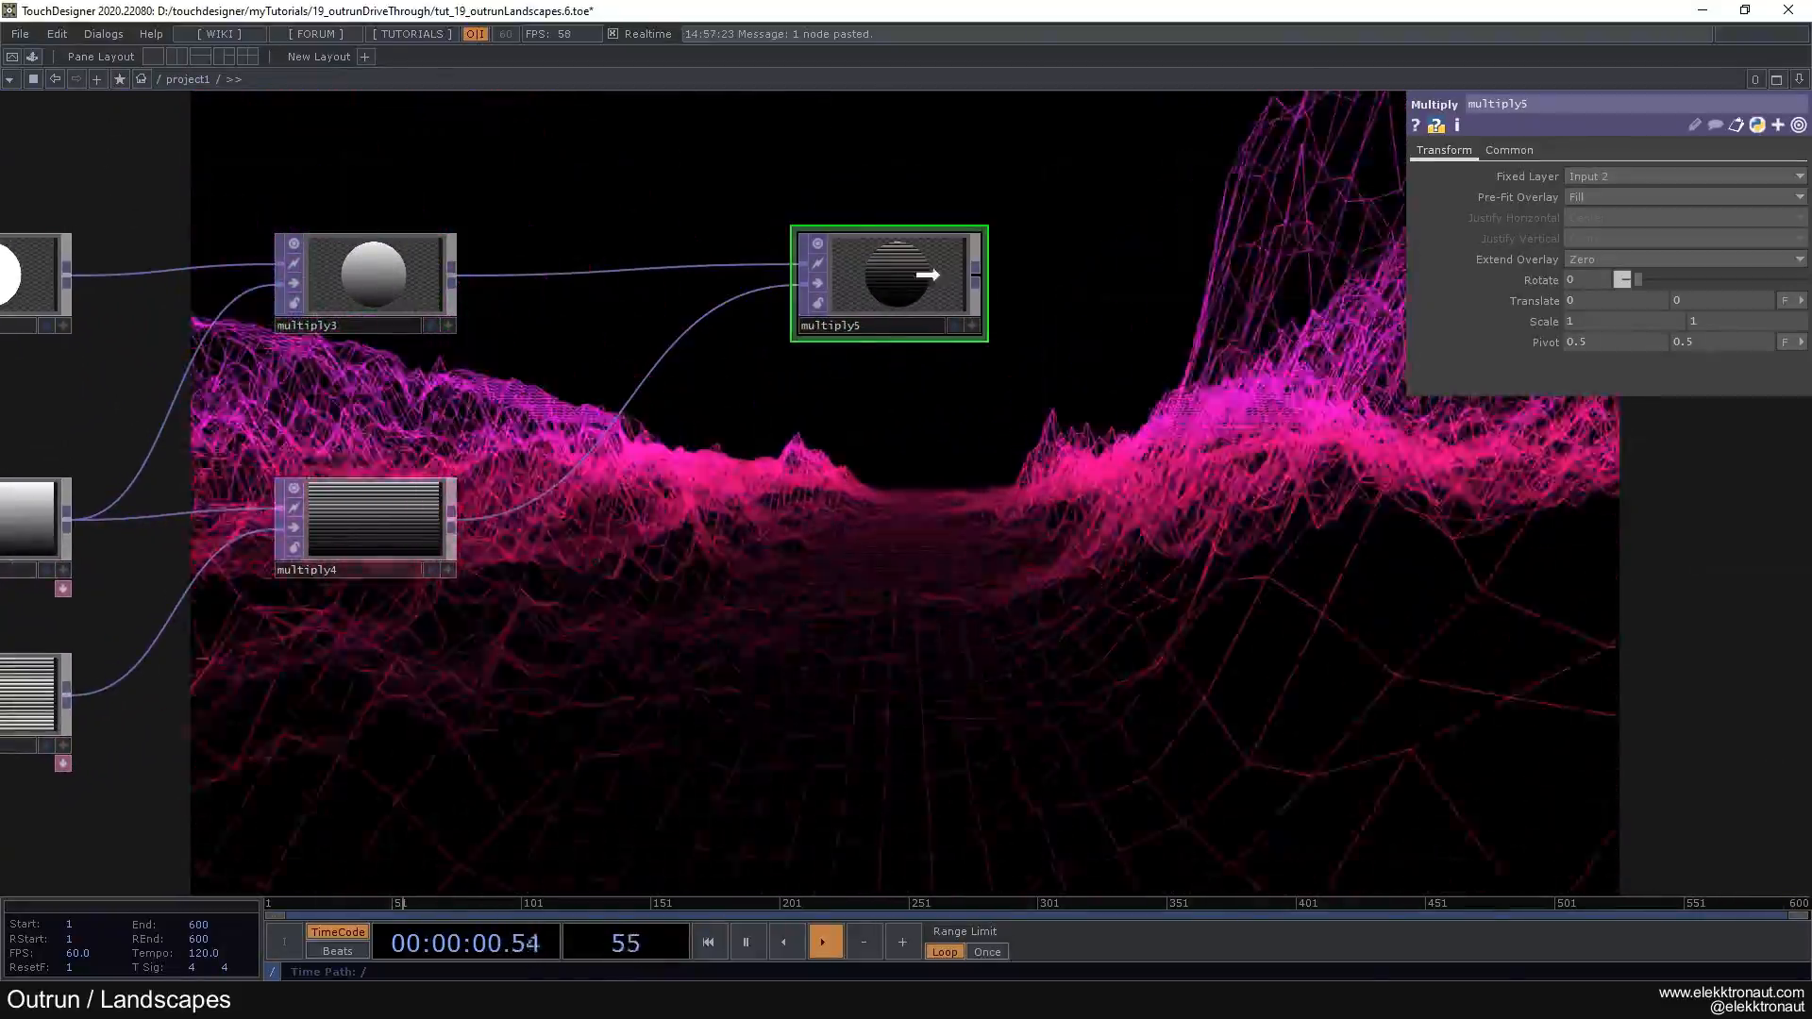
pyautogui.moveTo(995, 274); pyautogui.dragTo(659, 393)
pyautogui.scroll(3, 666, 385)
pyautogui.moveTo(486, 384); pyautogui.dragTo(651, 379)
pyautogui.scroll(1, 647, 372)
pyautogui.scroll(-4, 642, 362)
pyautogui.moveTo(742, 514); pyautogui.dragTo(1104, 292)
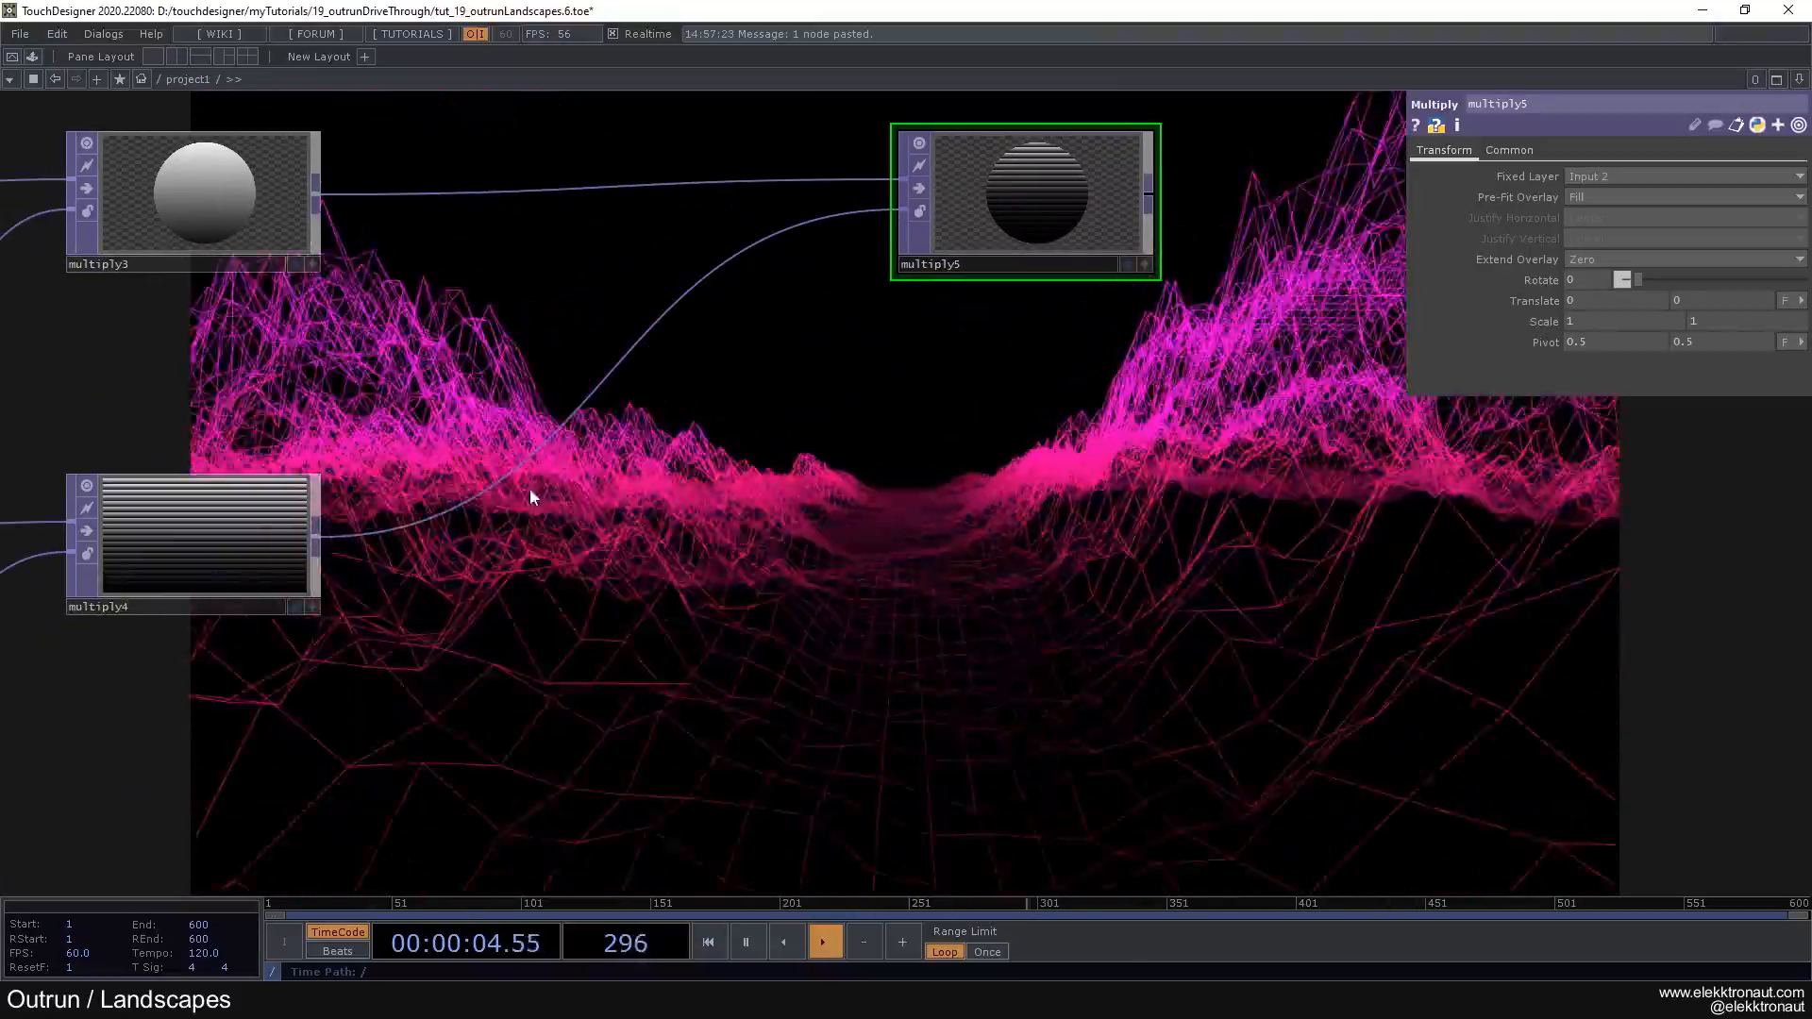
# Step: Insert a Threshold TOP between multiply4 and multiply5, align it with multiply4 and set its threshold to 0.4
pyautogui.rightClick(504, 487)
pyautogui.click(525, 461)
pyautogui.write('thr')
pyautogui.click(703, 363)
pyautogui.click(555, 566)
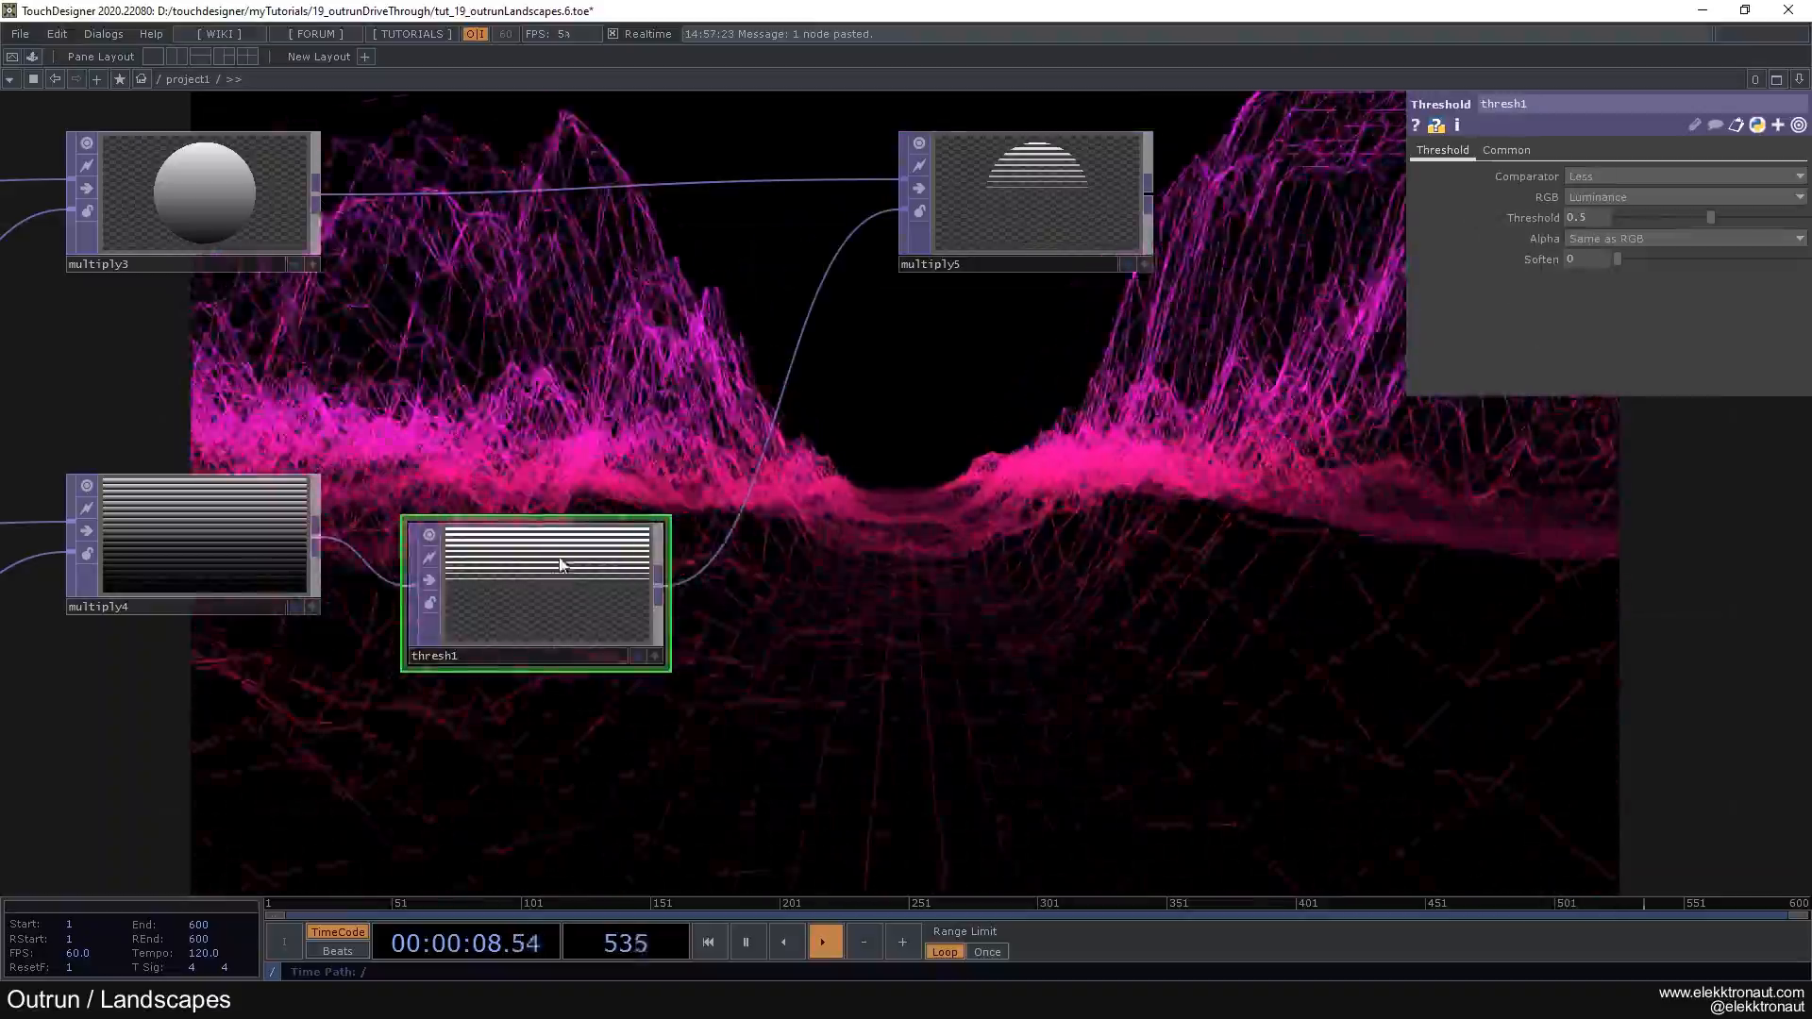
pyautogui.moveTo(581, 546); pyautogui.dragTo(597, 547)
pyautogui.rightClick(596, 548)
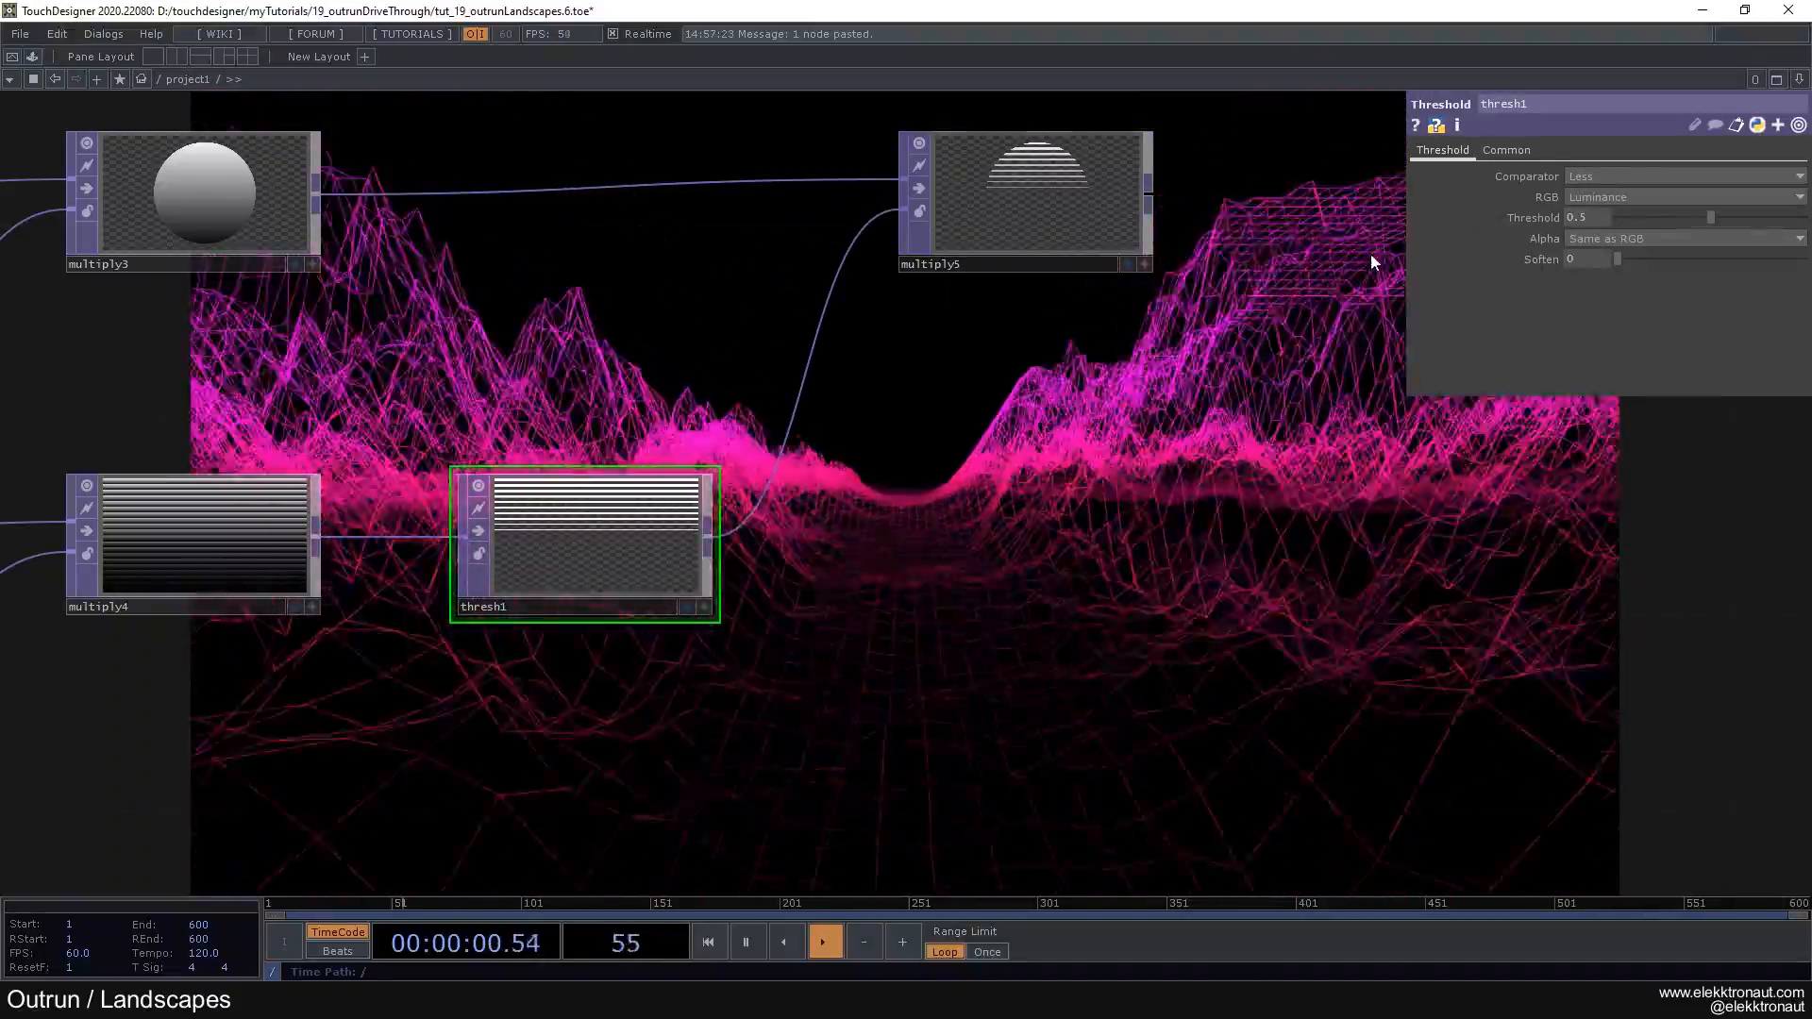
pyautogui.moveTo(1700, 217); pyautogui.dragTo(1685, 217)
pyautogui.moveTo(1683, 217); pyautogui.dragTo(1695, 219)
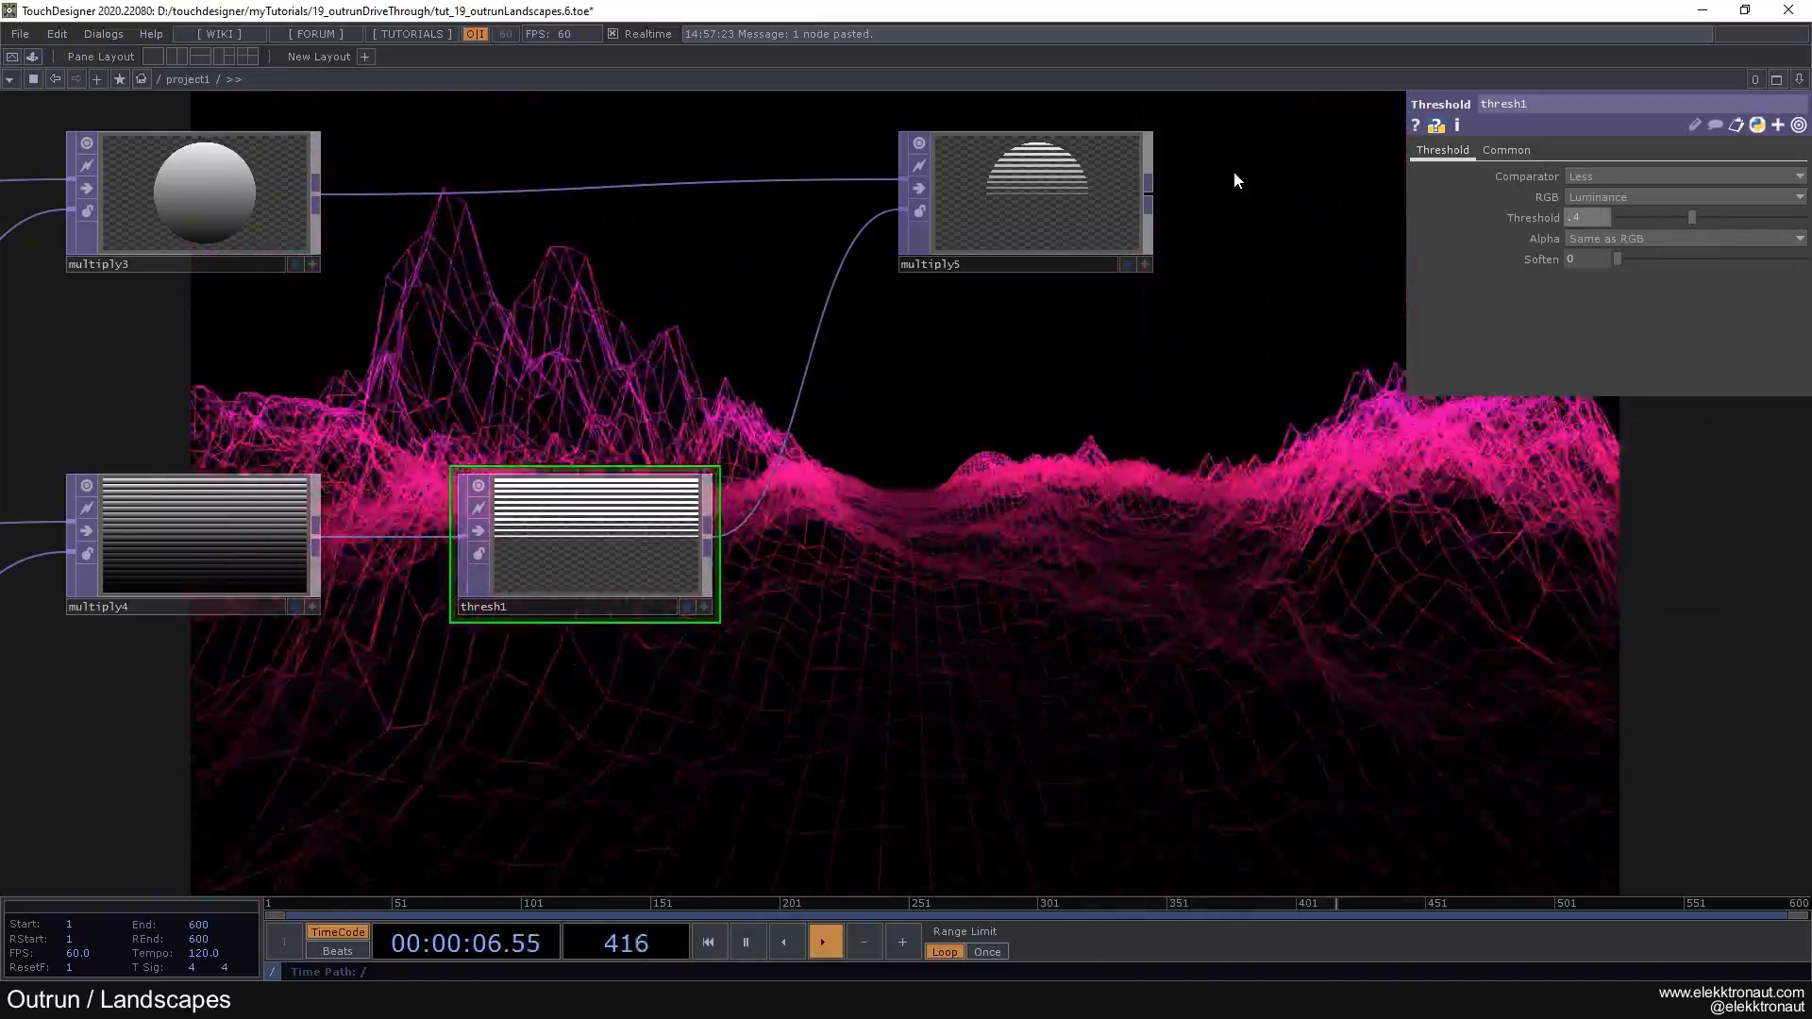
# Step: Shift the white key of ramp3's gradient inward to about three quarters of the gradient's length
pyautogui.scroll(-3, 1064, 384)
pyautogui.press('h')
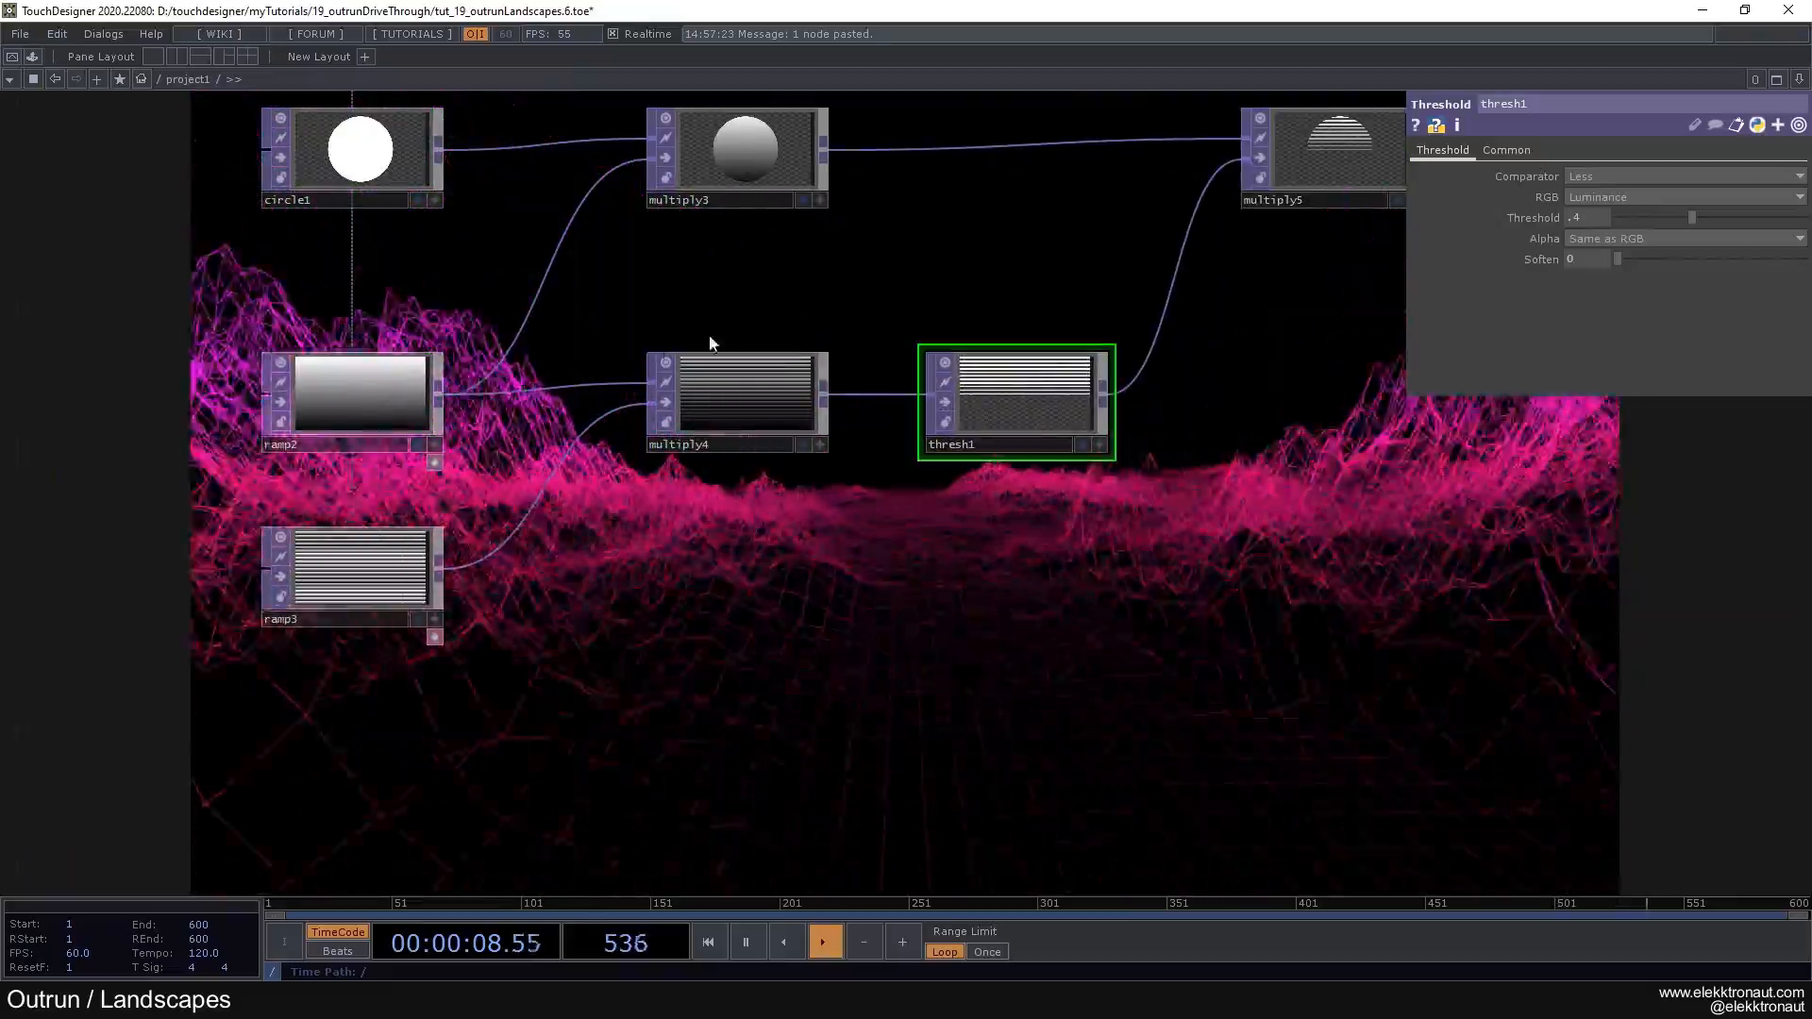
pyautogui.click(389, 397)
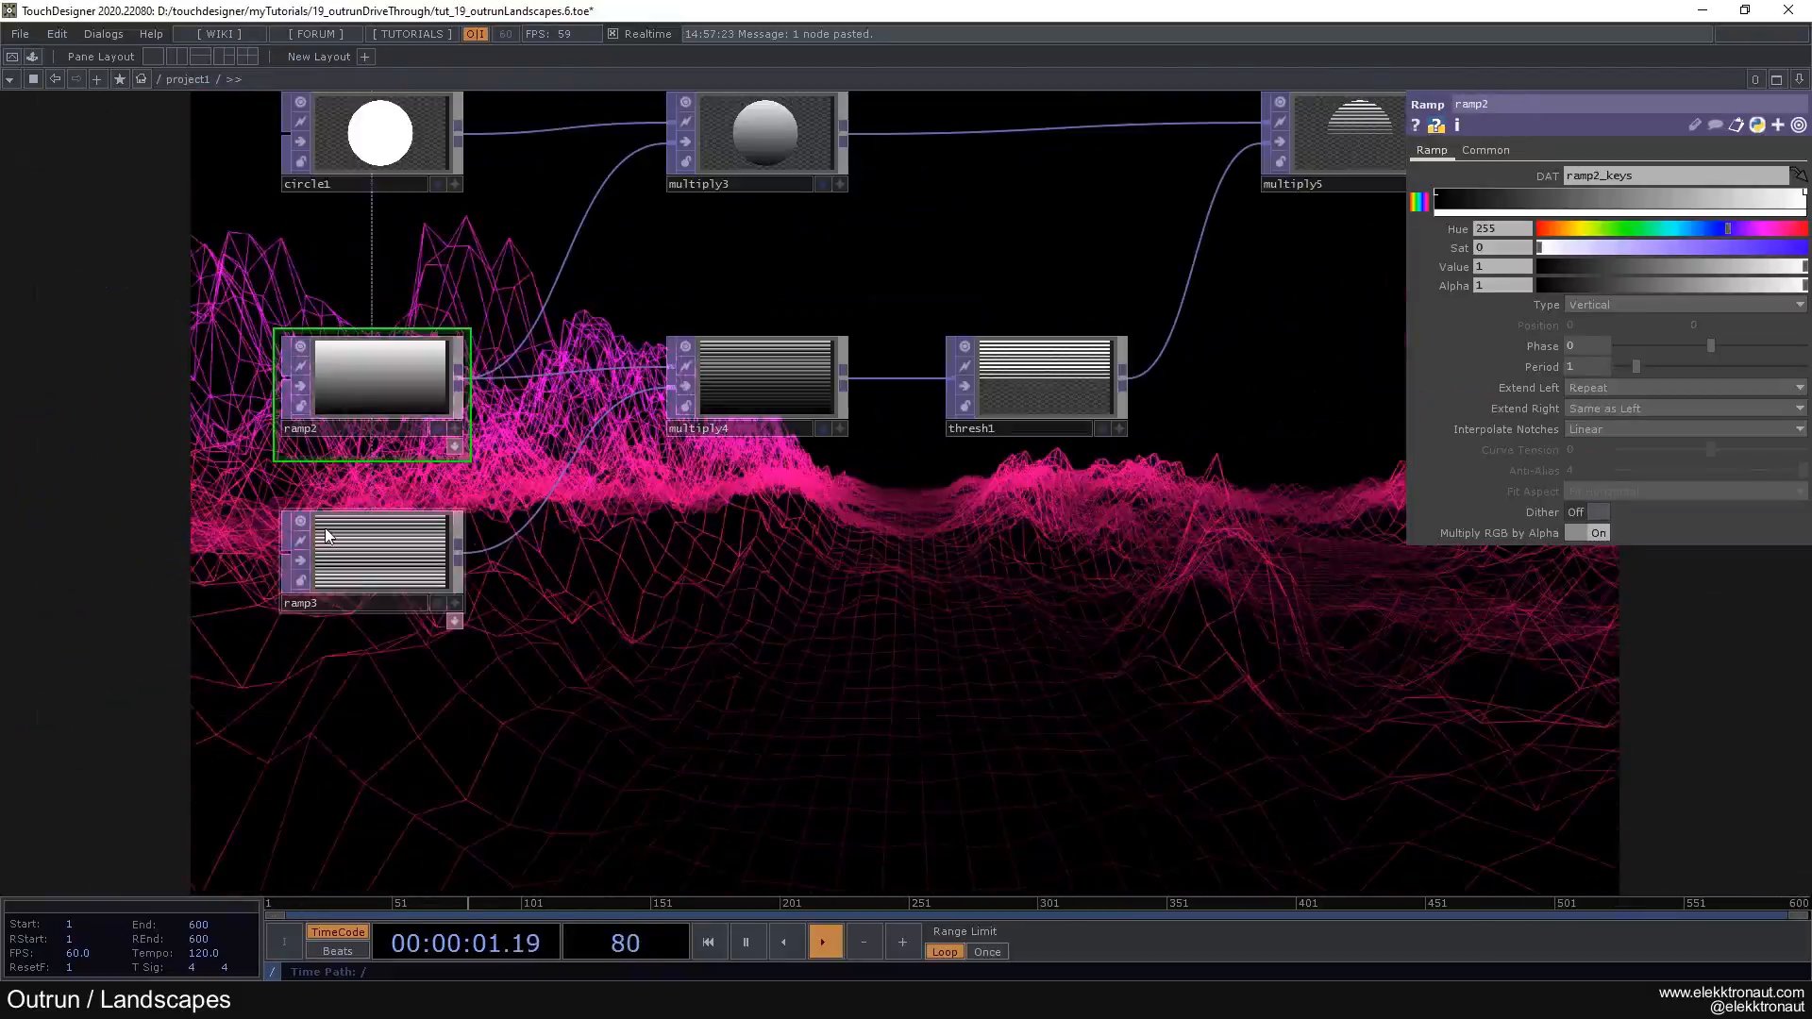
pyautogui.click(315, 541)
pyautogui.scroll(5, 810, 385)
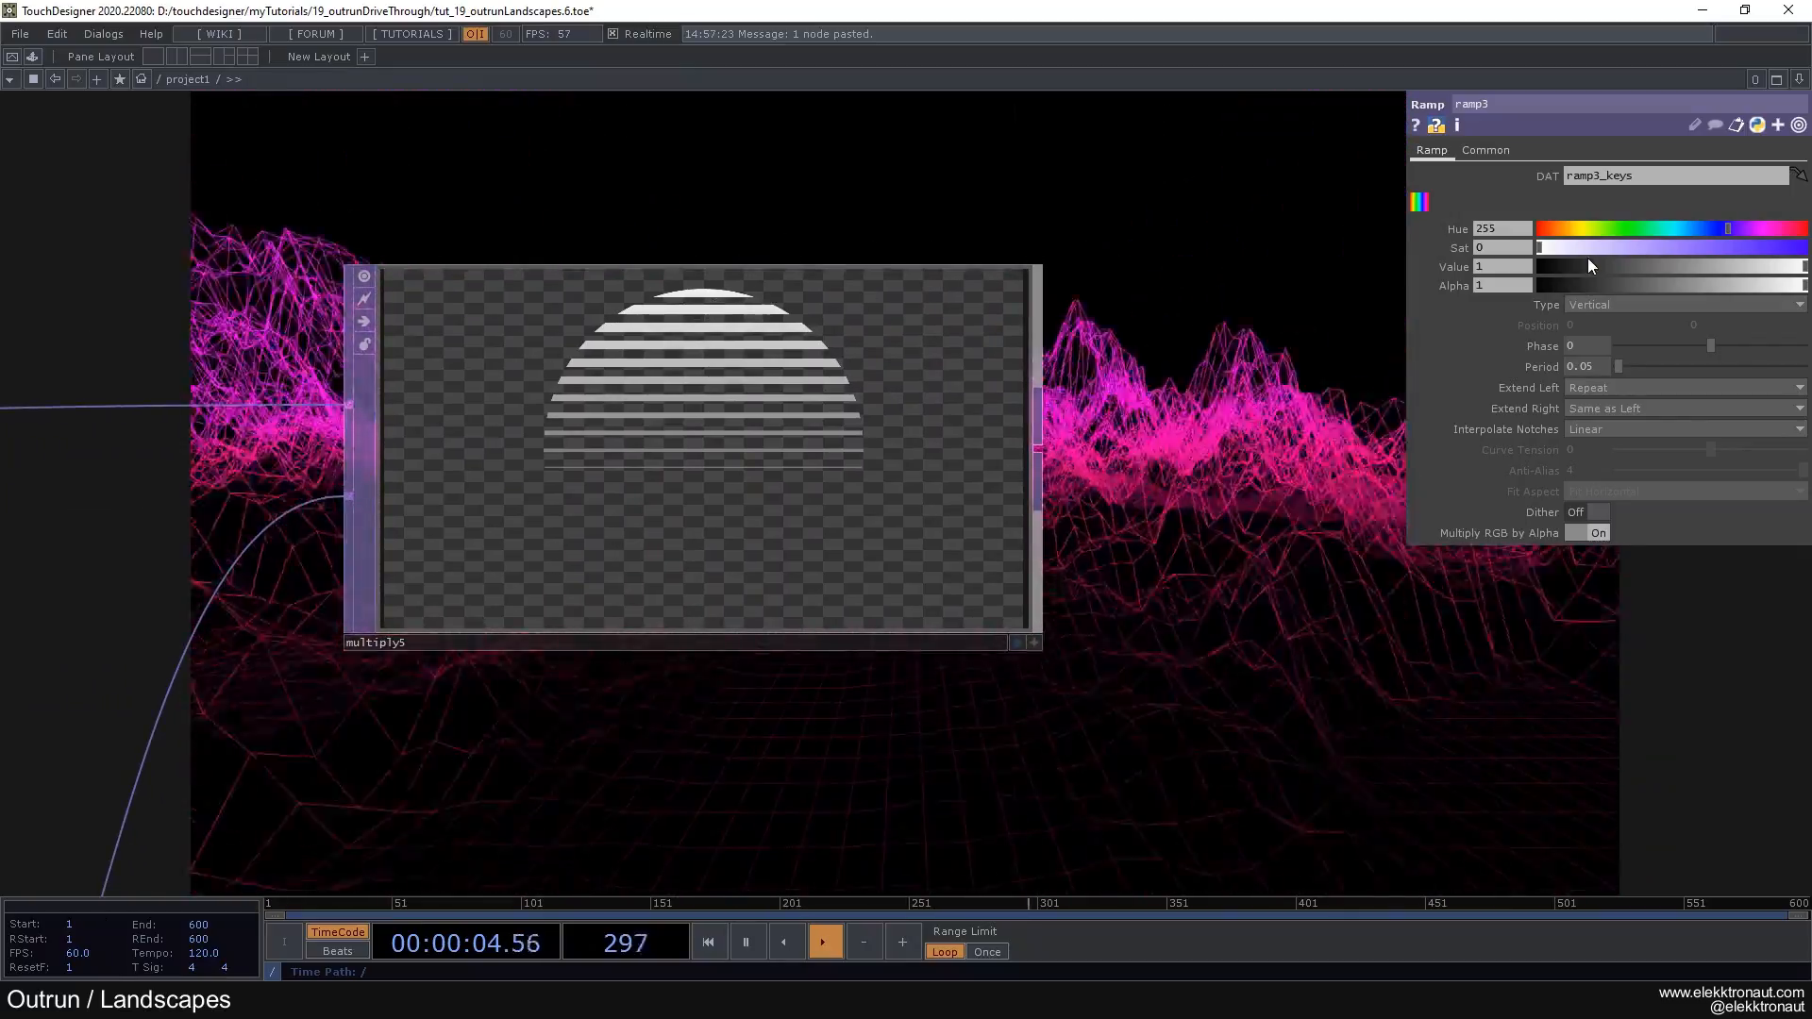
pyautogui.scroll(3, 566, 297)
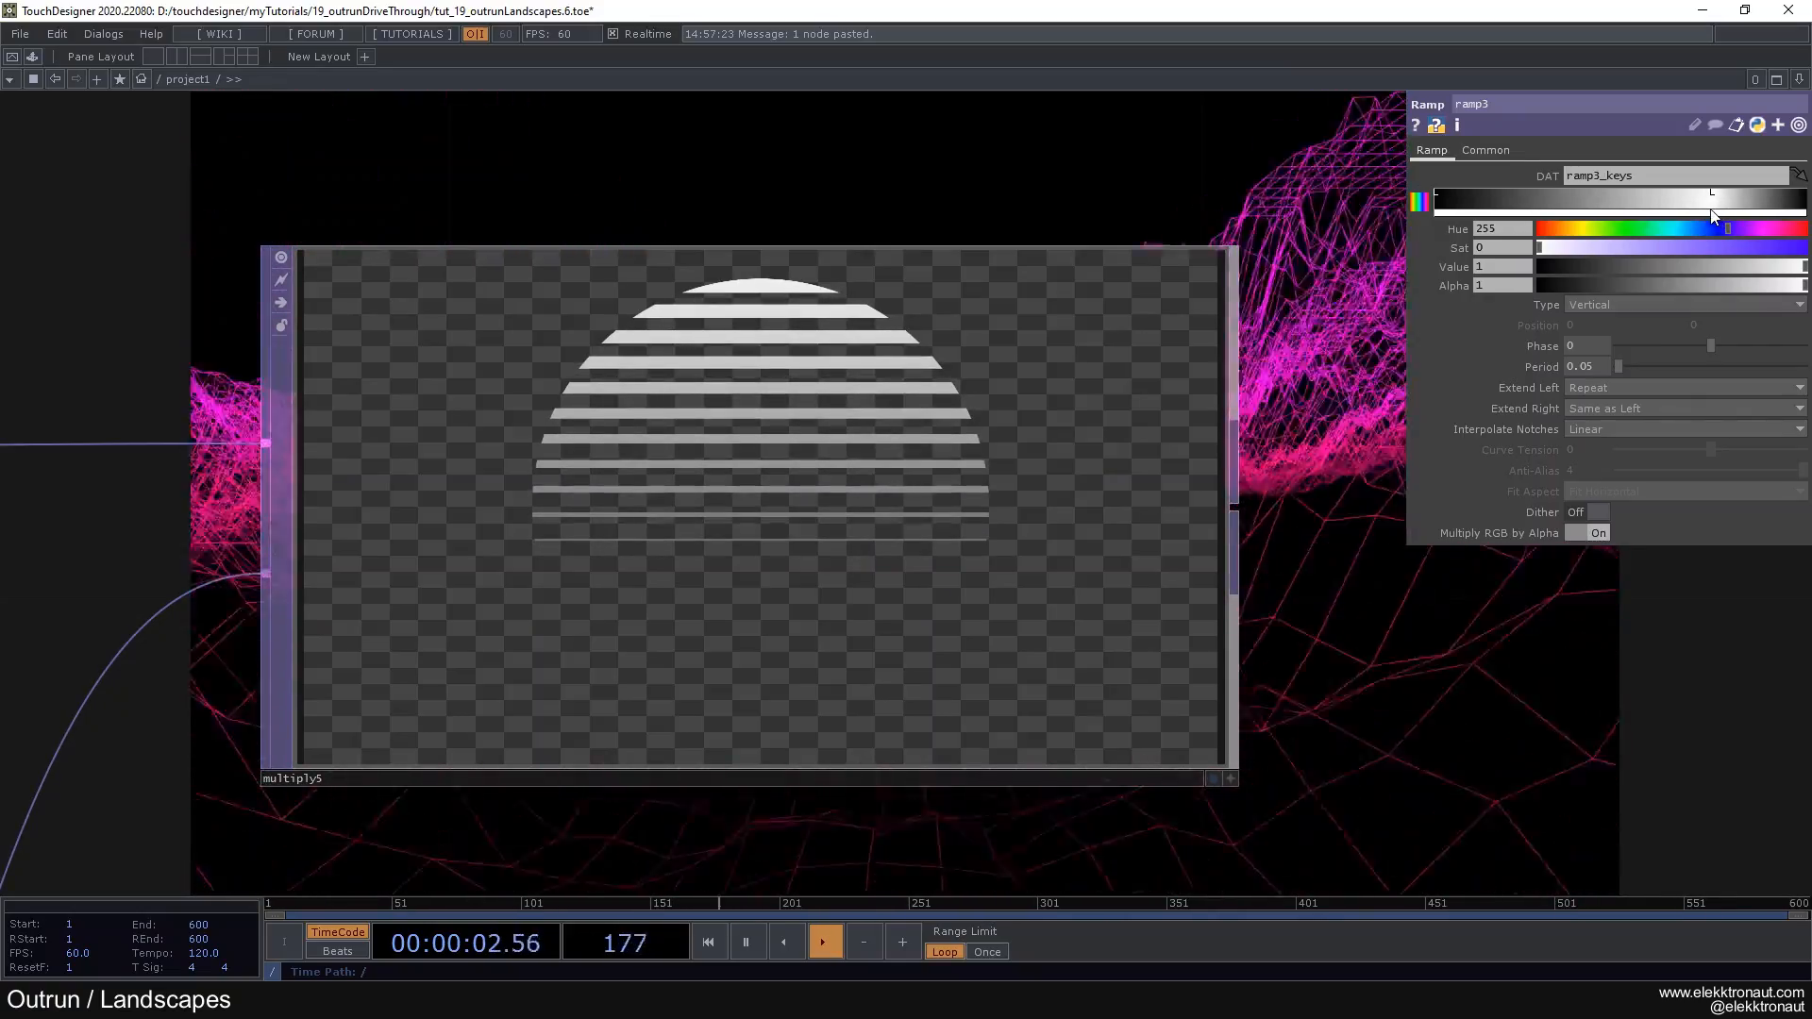
pyautogui.scroll(-4, 1003, 363)
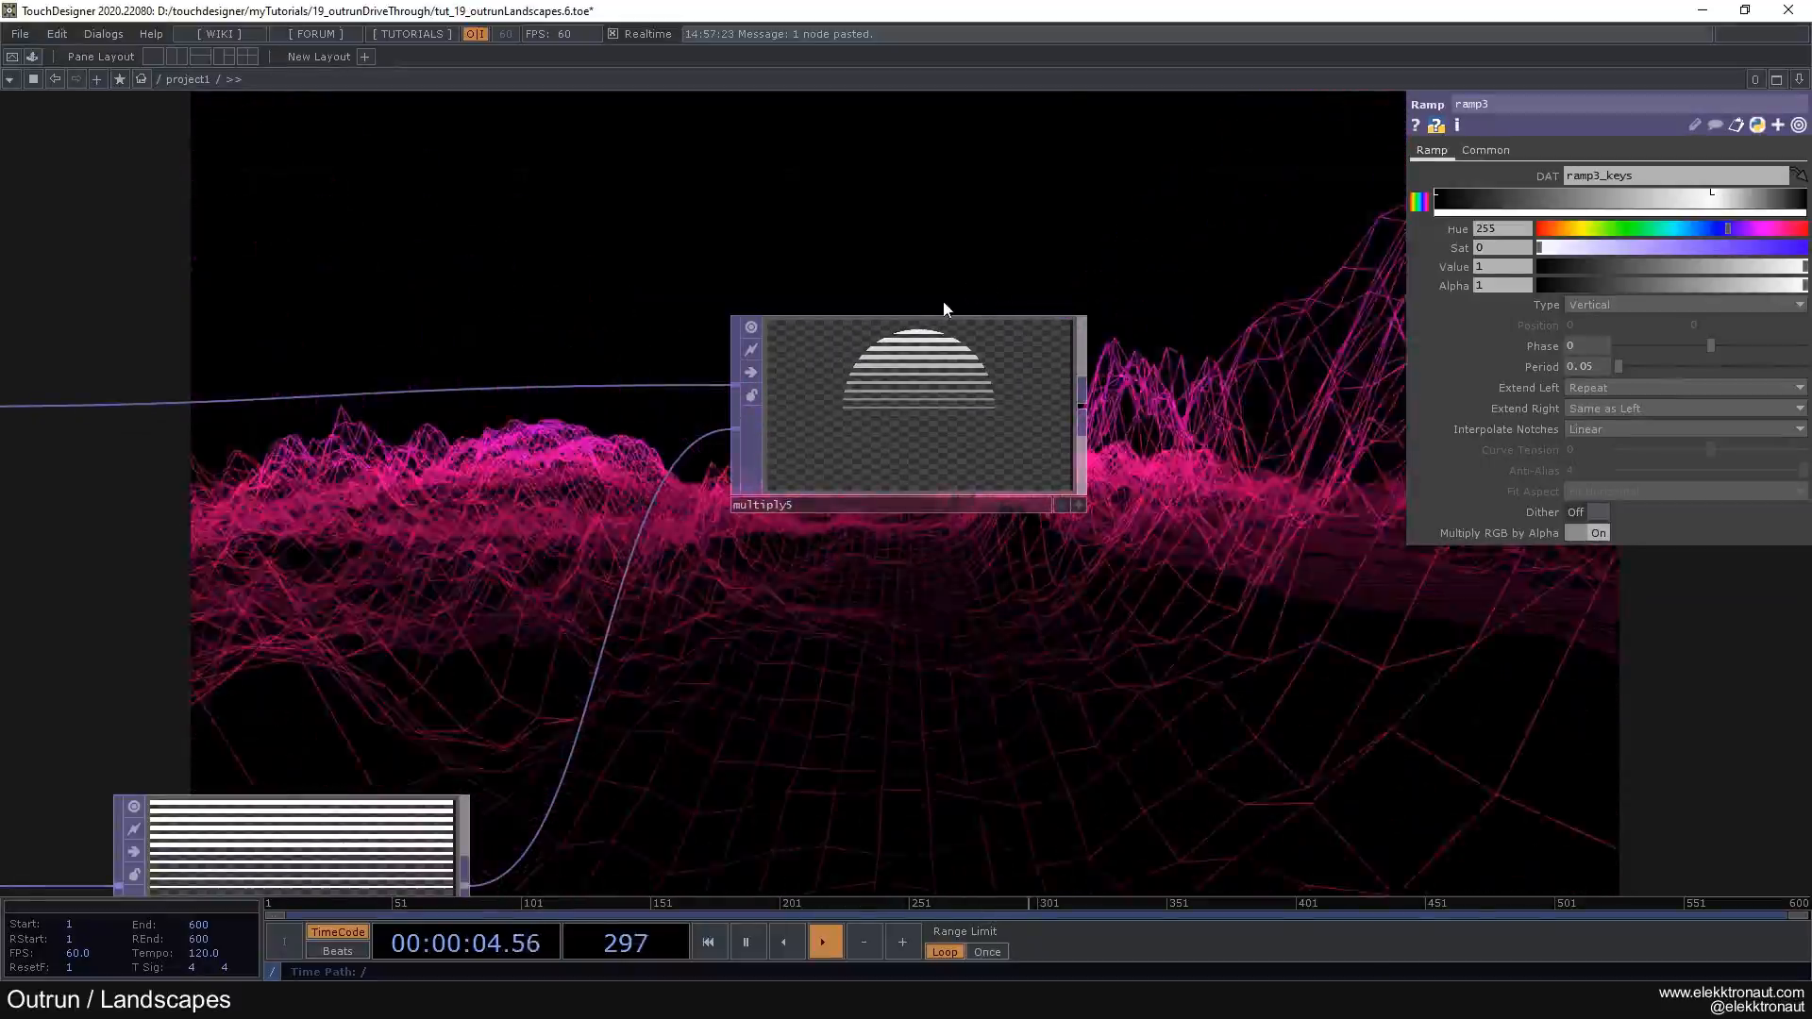
# Step: Insert an Over TOP into the wire of the main landscape chain and connect multiply5 to its second input
pyautogui.scroll(-2, 943, 307)
pyautogui.moveTo(874, 249); pyautogui.dragTo(579, 227)
pyautogui.scroll(-3, 437, 255)
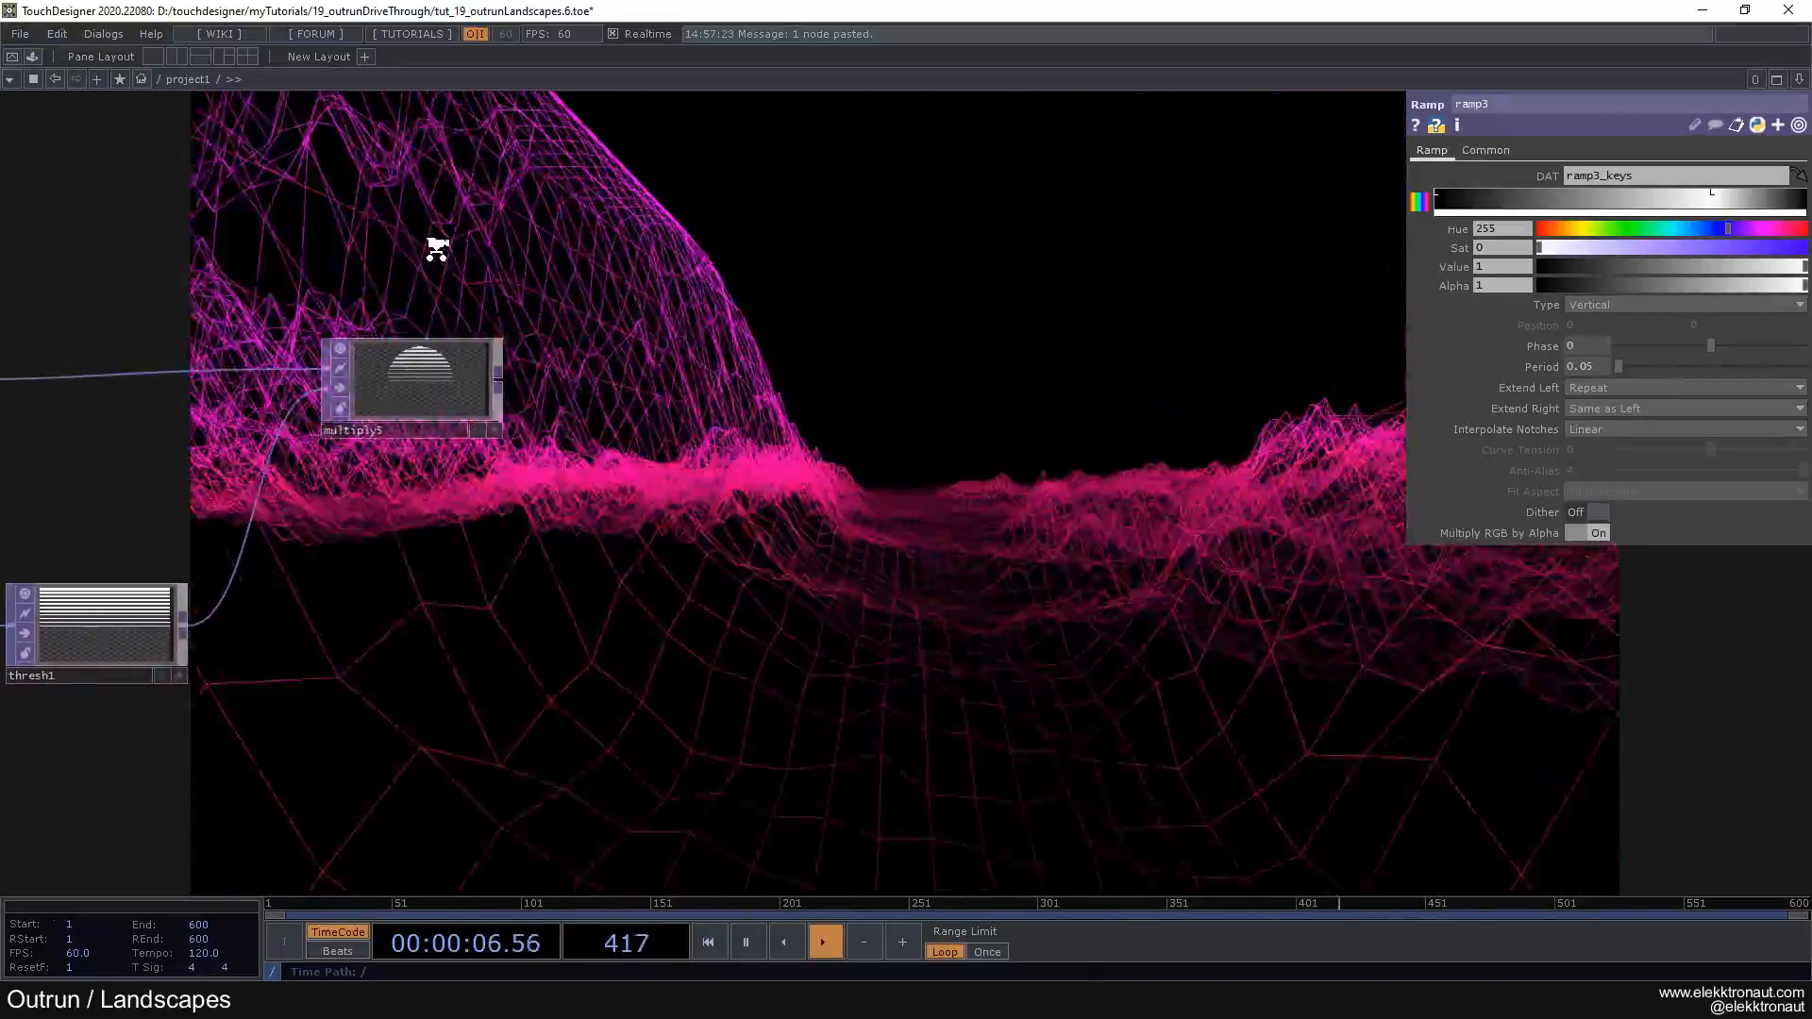
pyautogui.moveTo(389, 362); pyautogui.dragTo(331, 561)
pyautogui.scroll(-3, 542, 465)
pyautogui.rightClick(535, 242)
pyautogui.click(557, 224)
pyautogui.write('over')
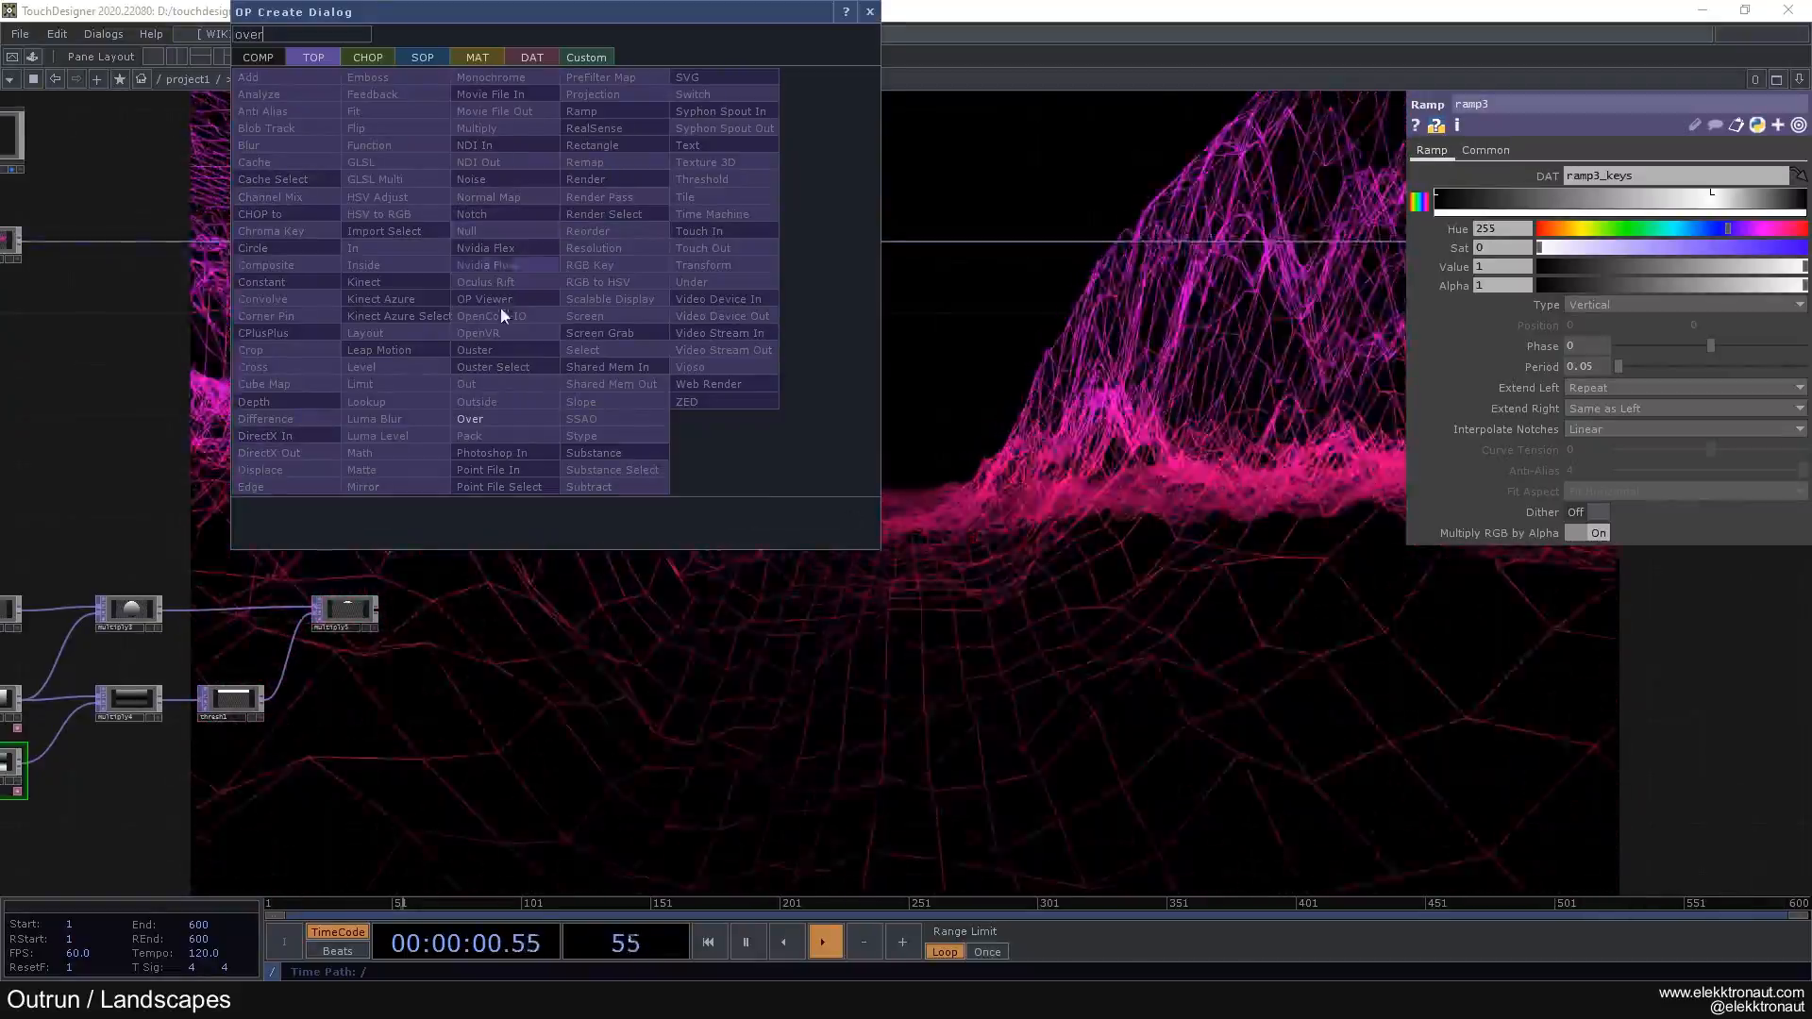
pyautogui.click(495, 418)
pyautogui.click(545, 255)
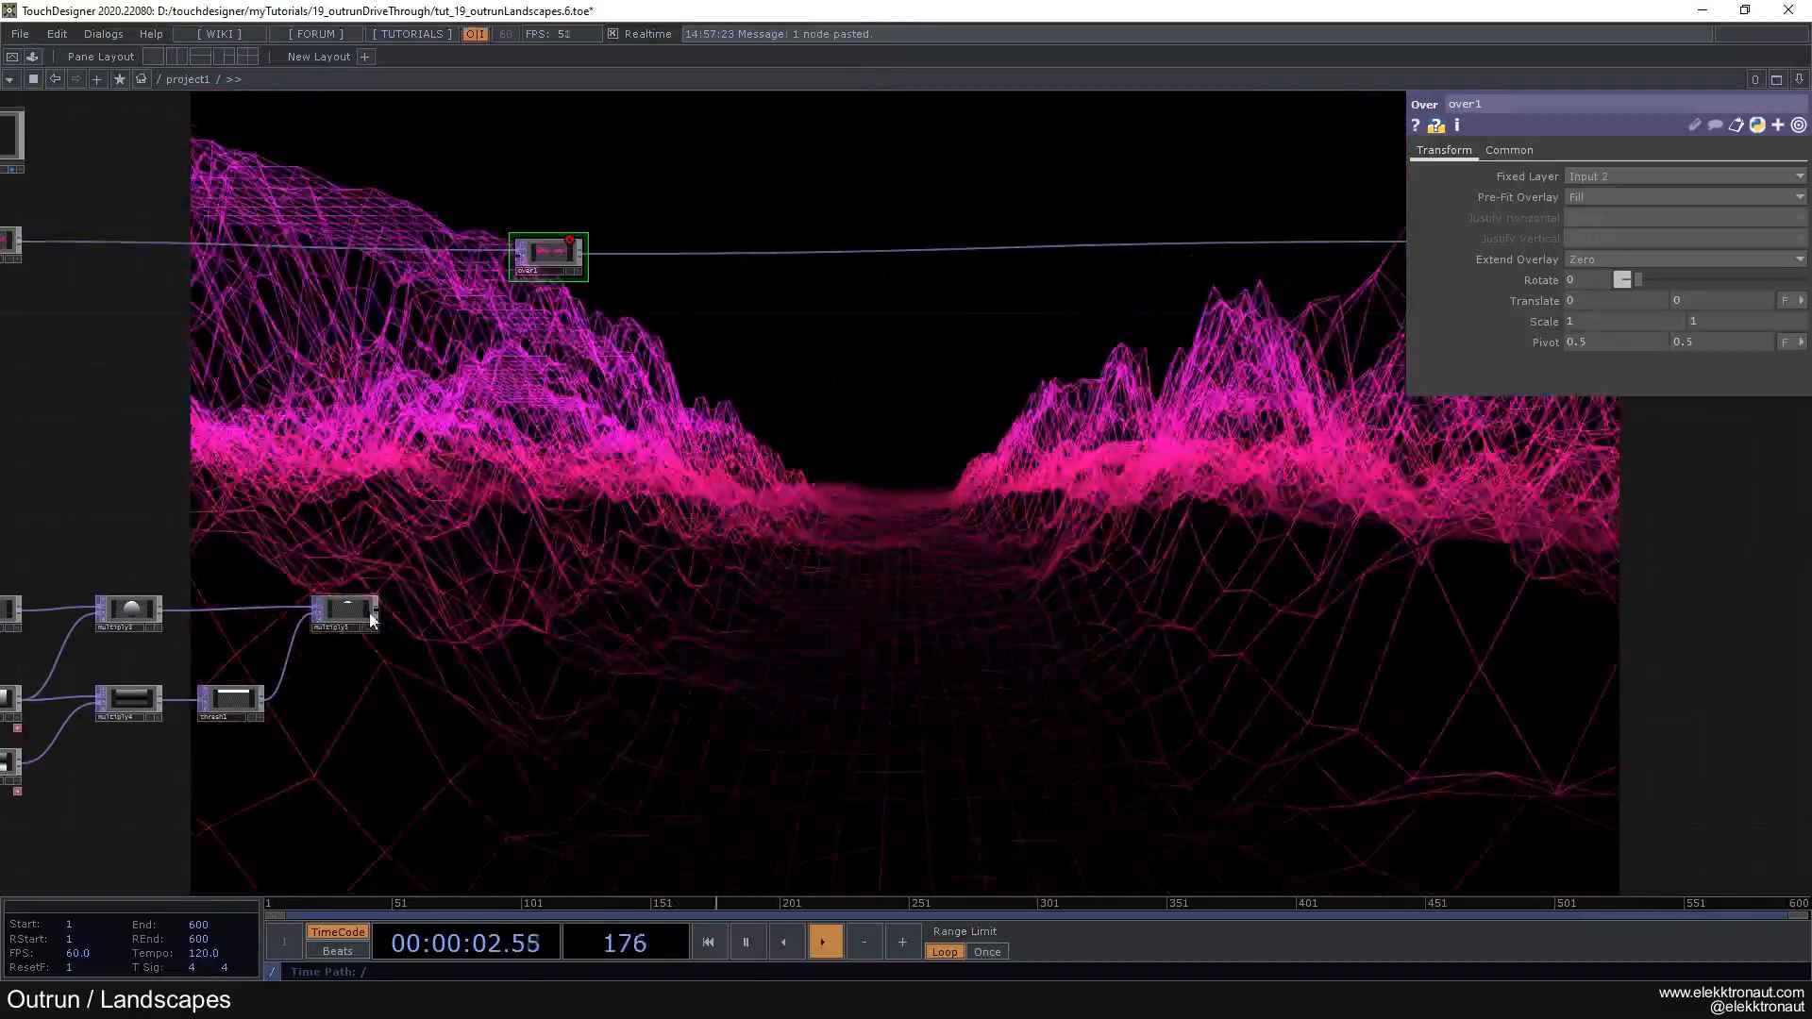
pyautogui.moveTo(376, 609); pyautogui.dragTo(640, 250)
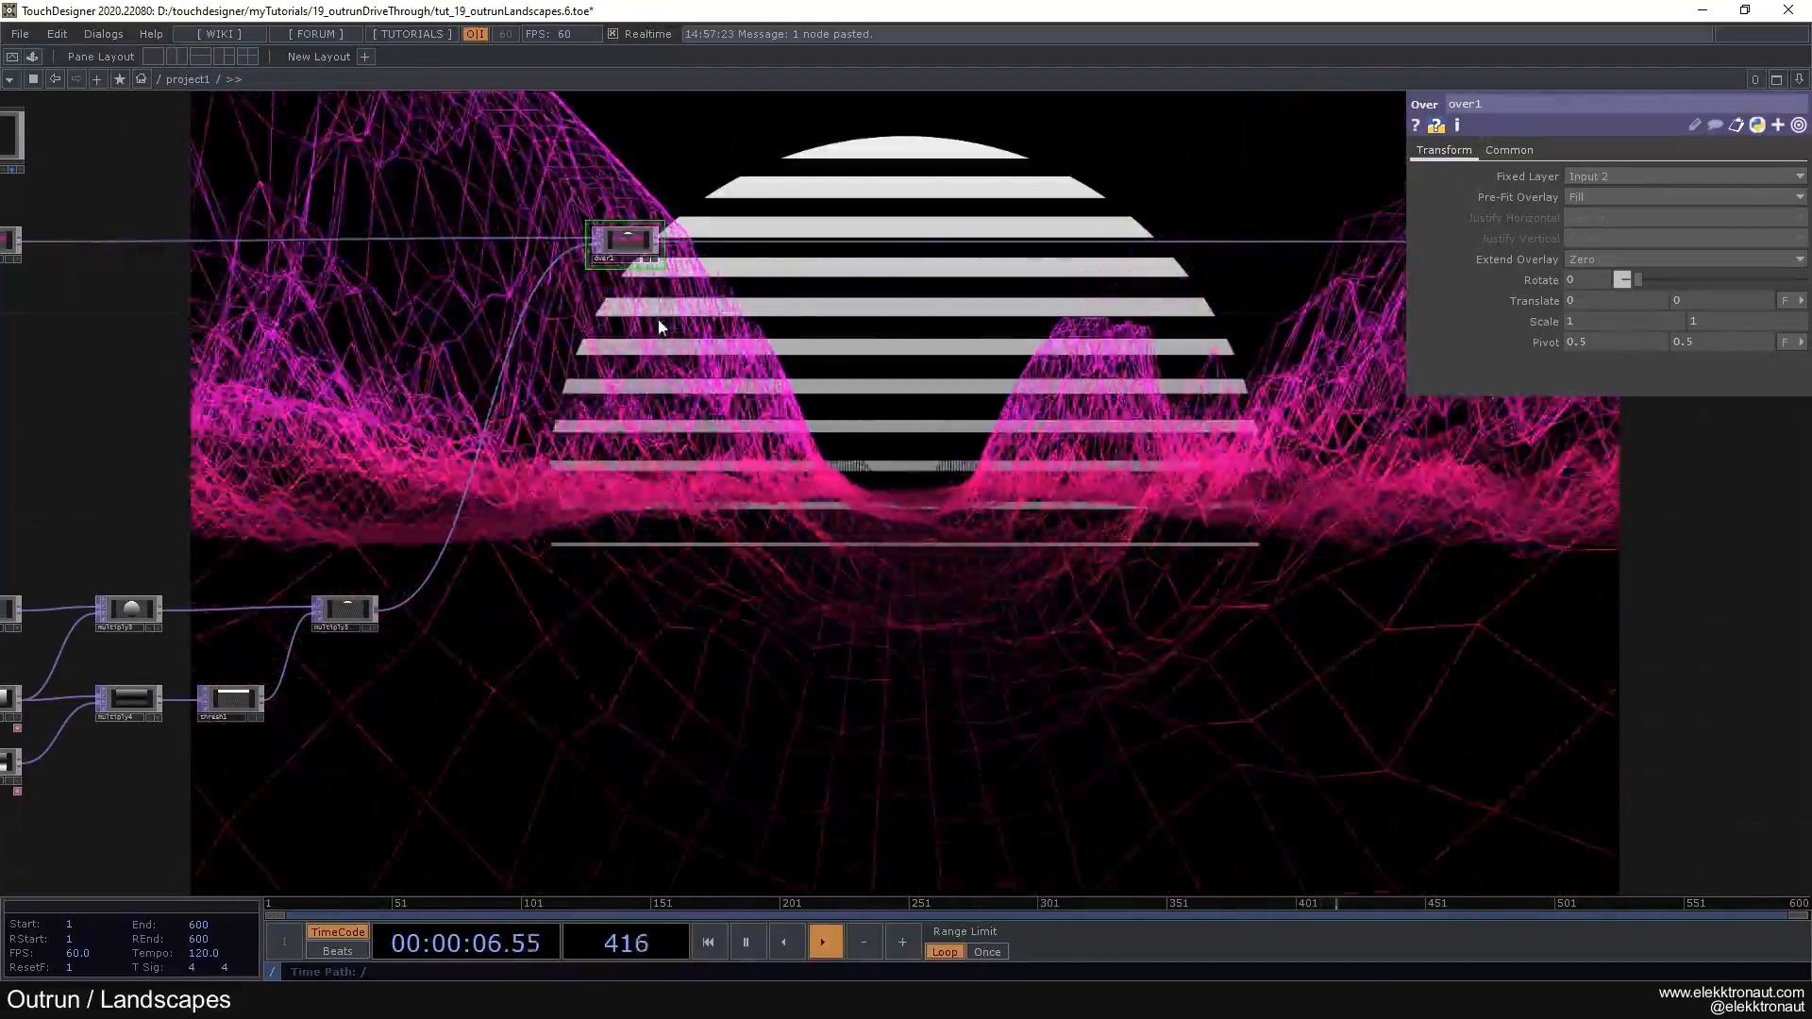
# Step: Try adding a middle key to ramp2's gradient, testing values of 0.248 and 0.206 for it
pyautogui.moveTo(723, 359); pyautogui.dragTo(1067, 234)
pyautogui.scroll(3, 319, 587)
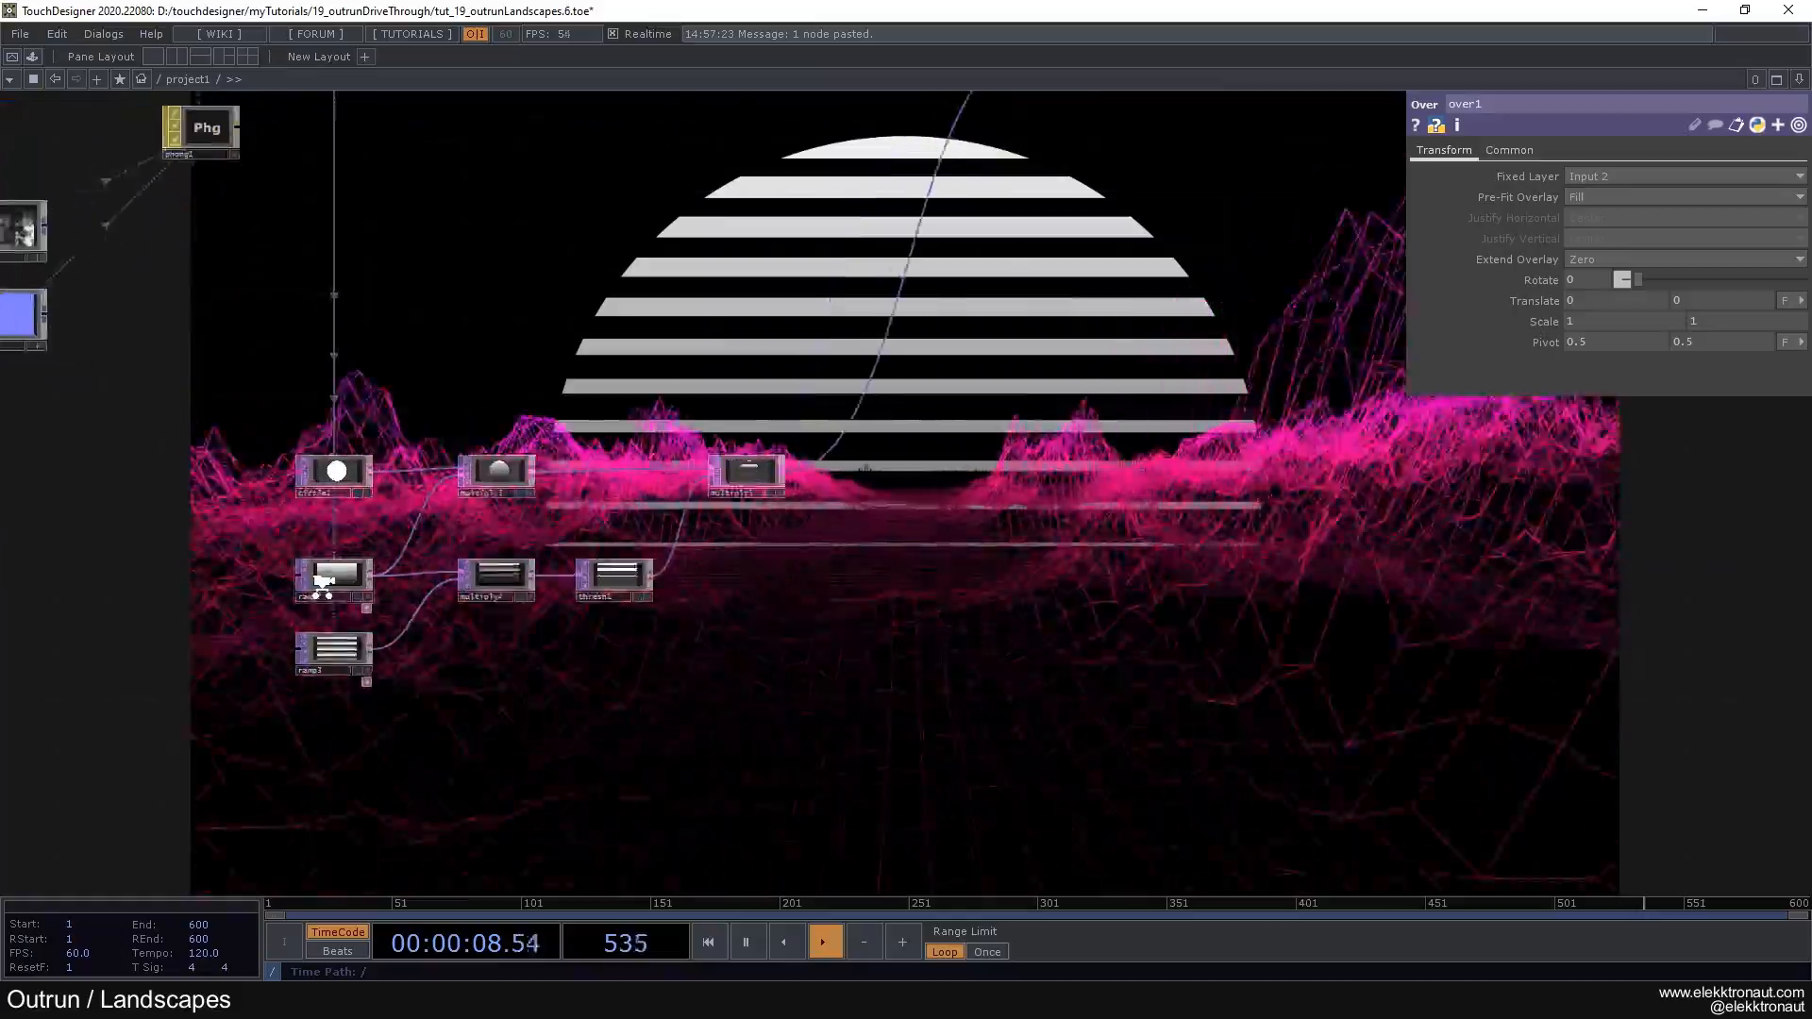
pyautogui.click(331, 576)
pyautogui.moveTo(535, 704); pyautogui.dragTo(374, 602)
pyautogui.moveTo(1521, 194); pyautogui.dragTo(1583, 212)
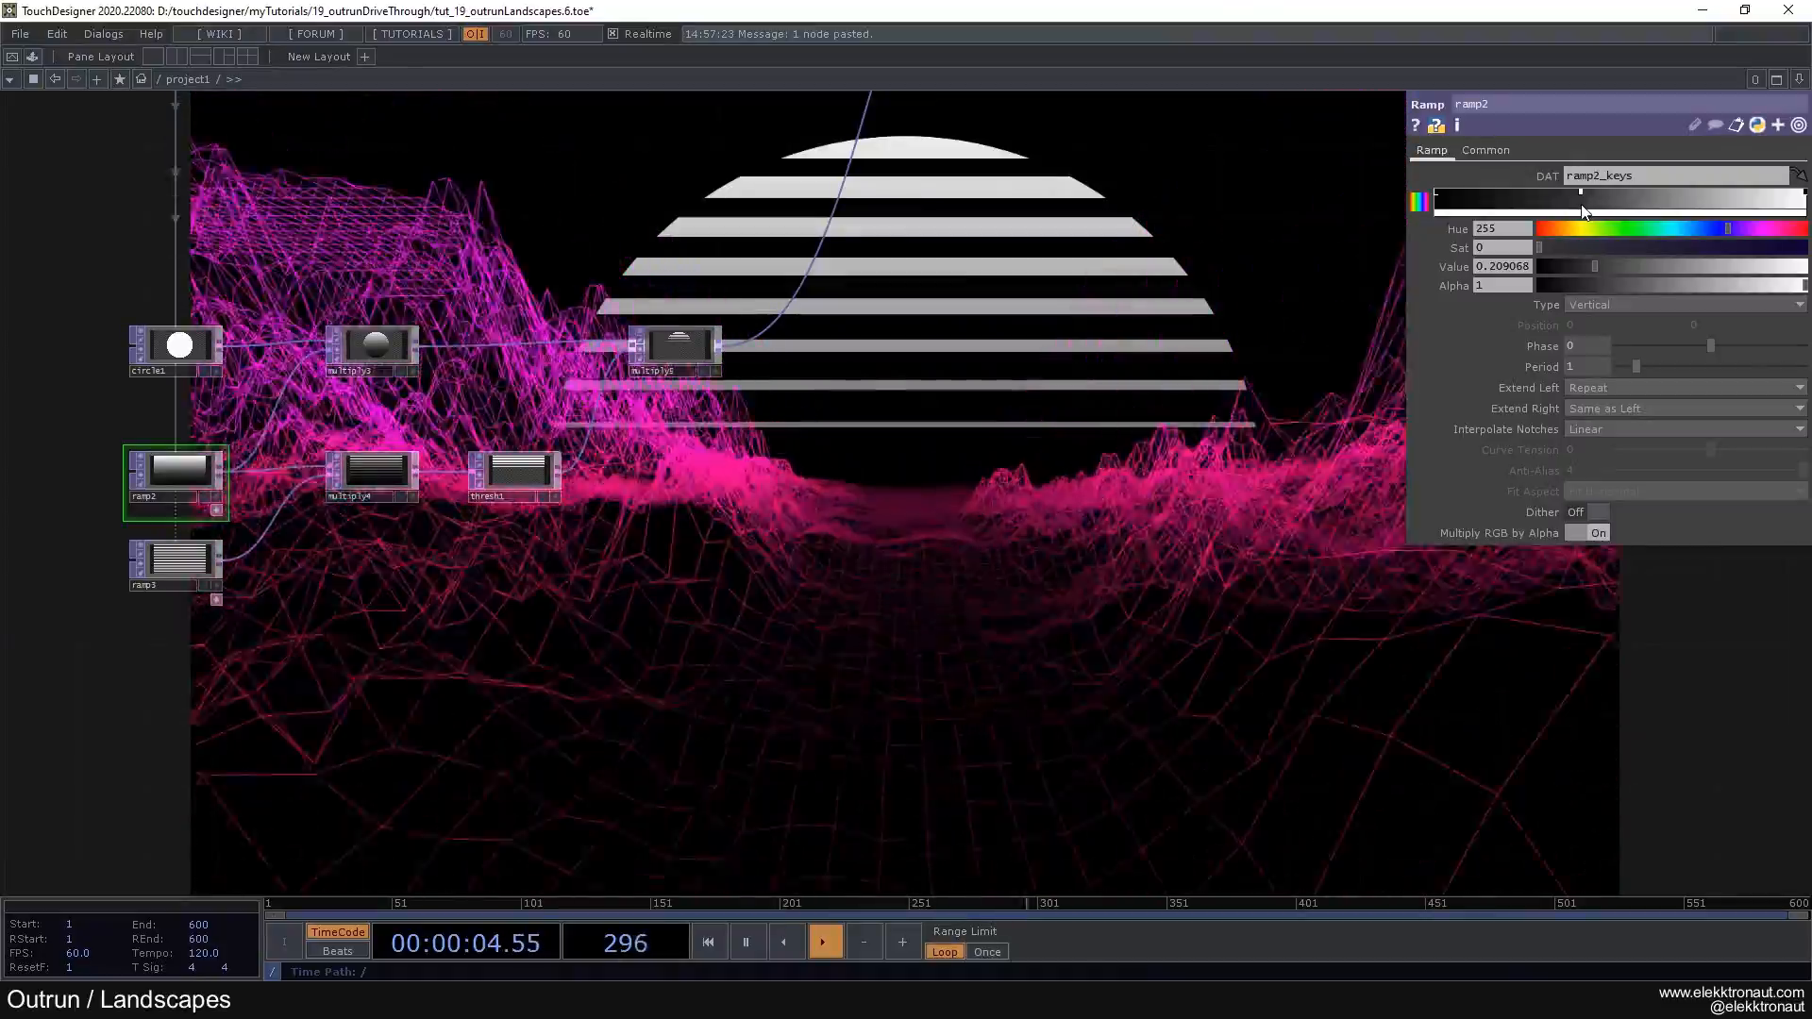
pyautogui.moveTo(1593, 267); pyautogui.dragTo(1609, 269)
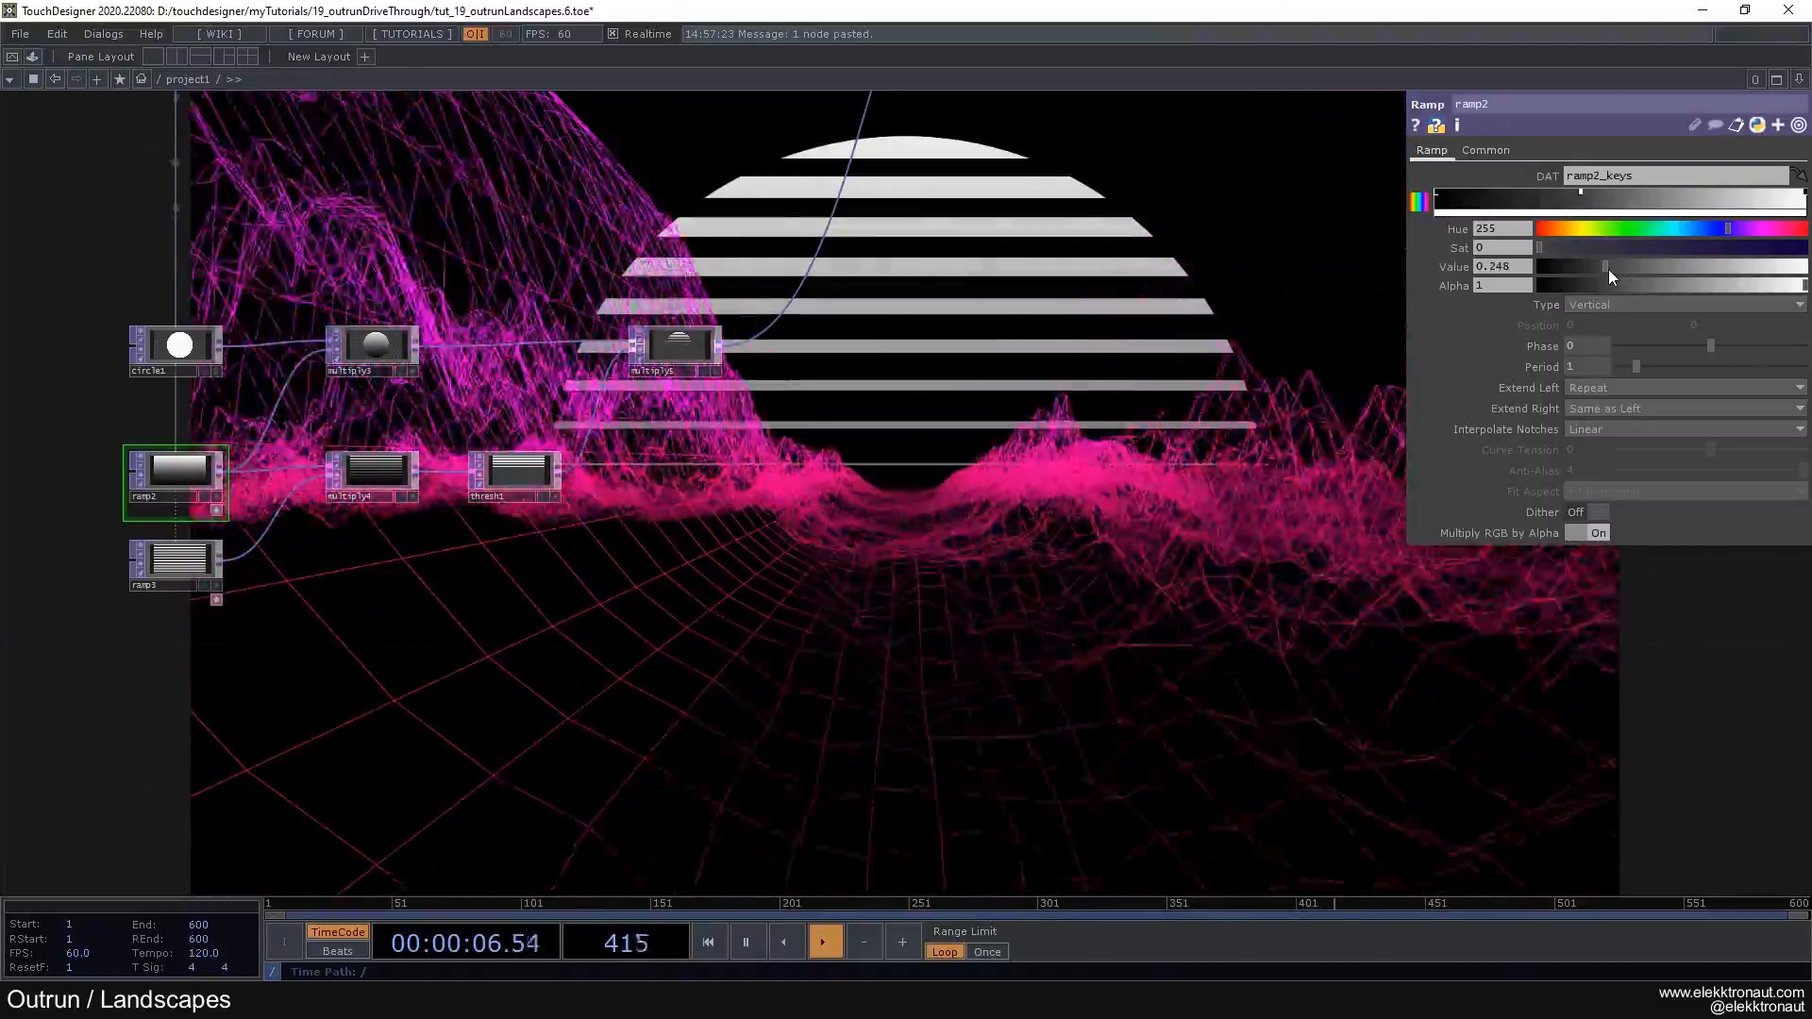
pyautogui.moveTo(887, 321); pyautogui.dragTo(683, 348)
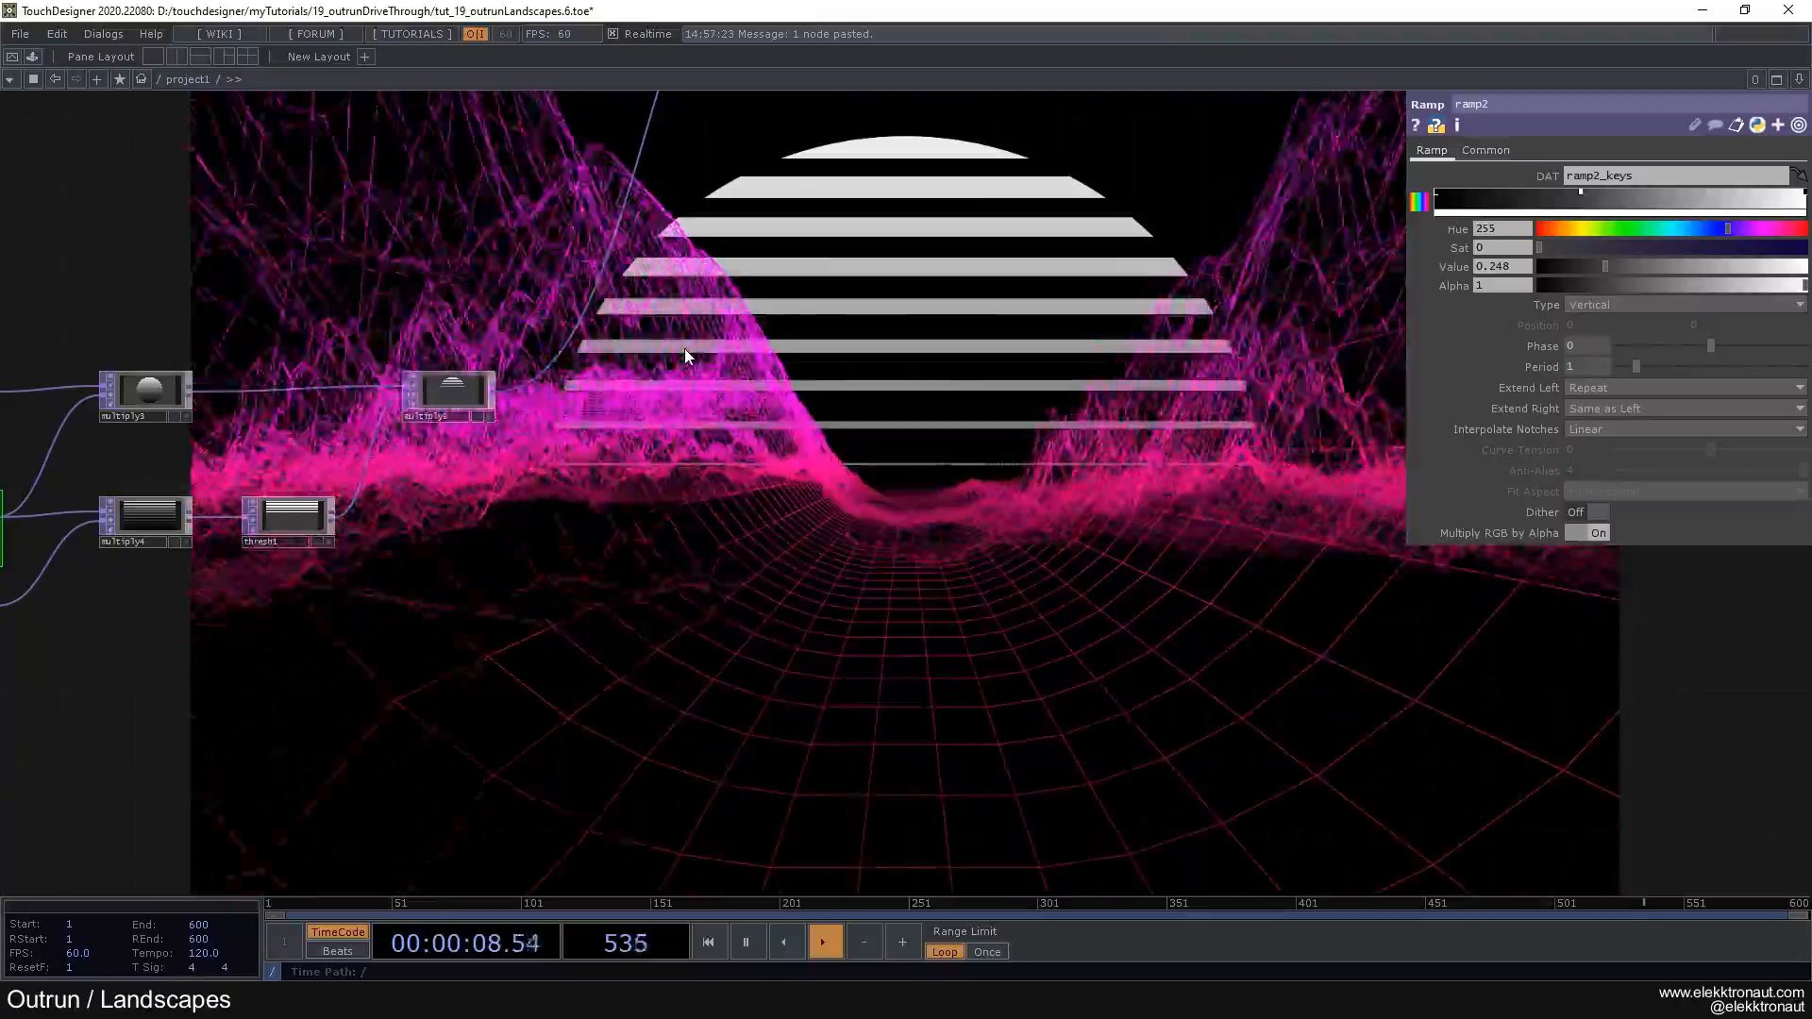
pyautogui.moveTo(1607, 272); pyautogui.dragTo(1596, 277)
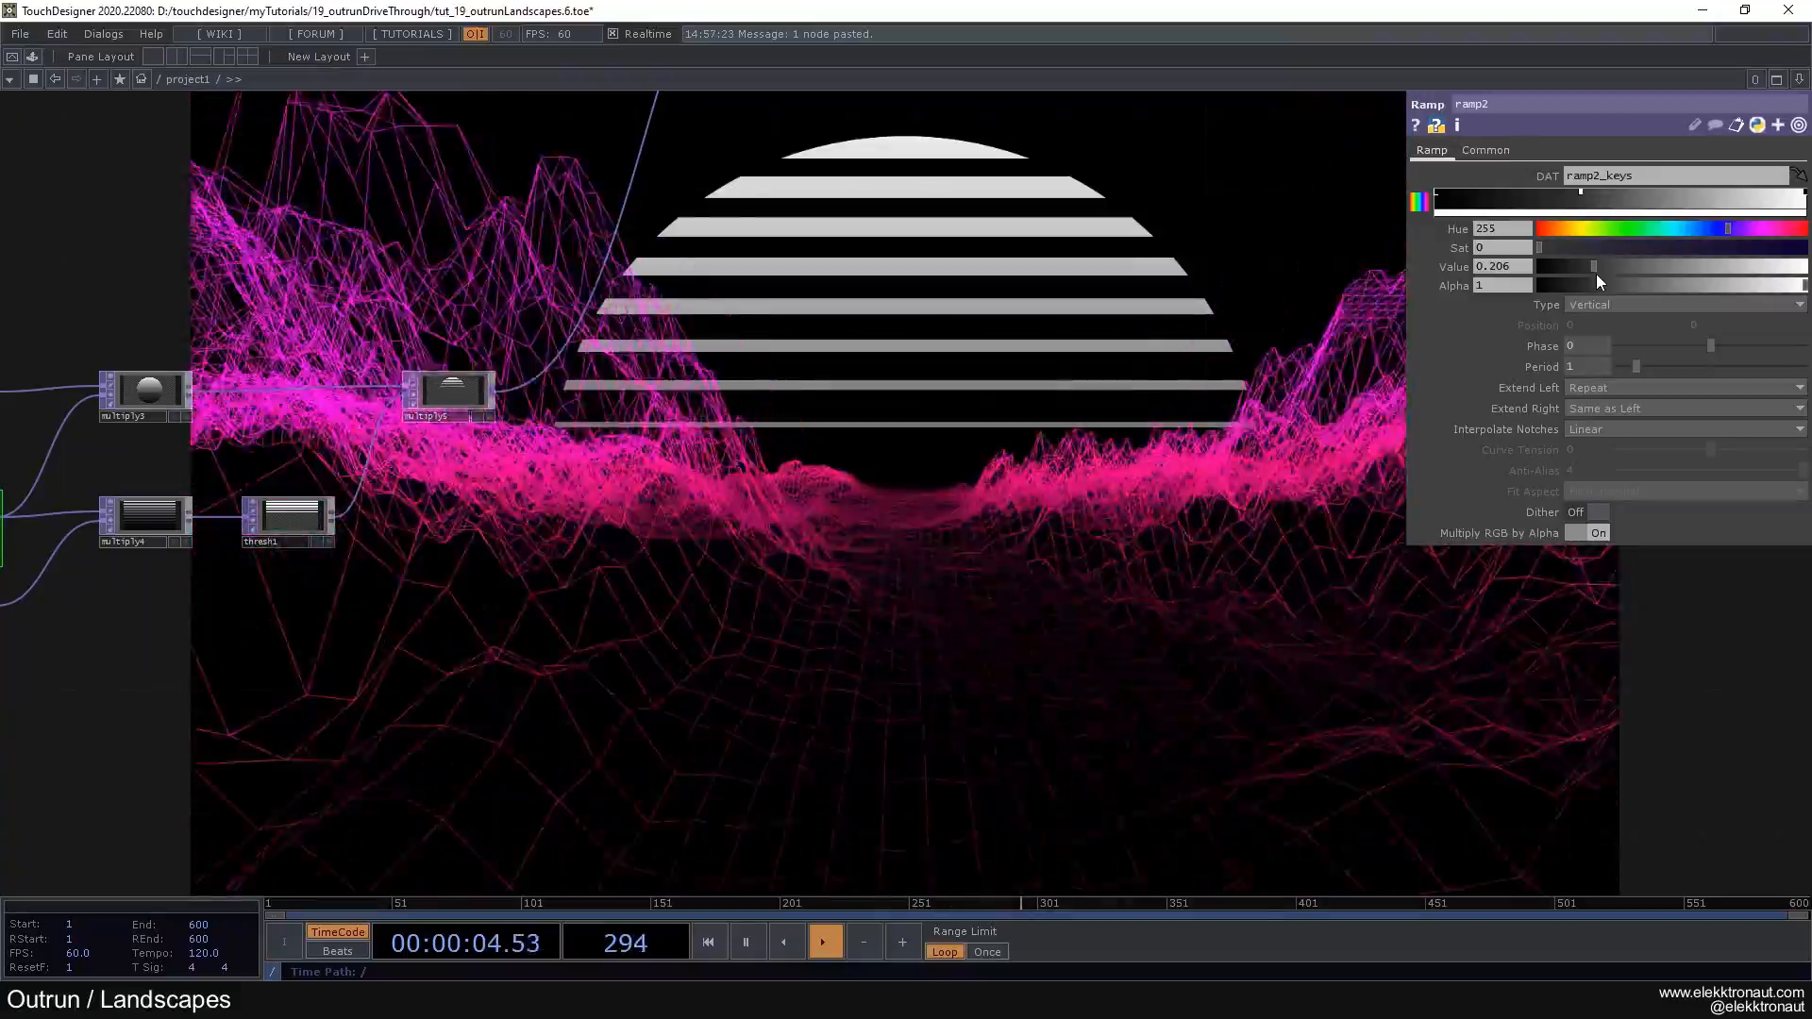
# Step: Undo the value changes of ramp2's middle key and remove that key from the gradient
pyautogui.hotkey('ctrl', 'z')
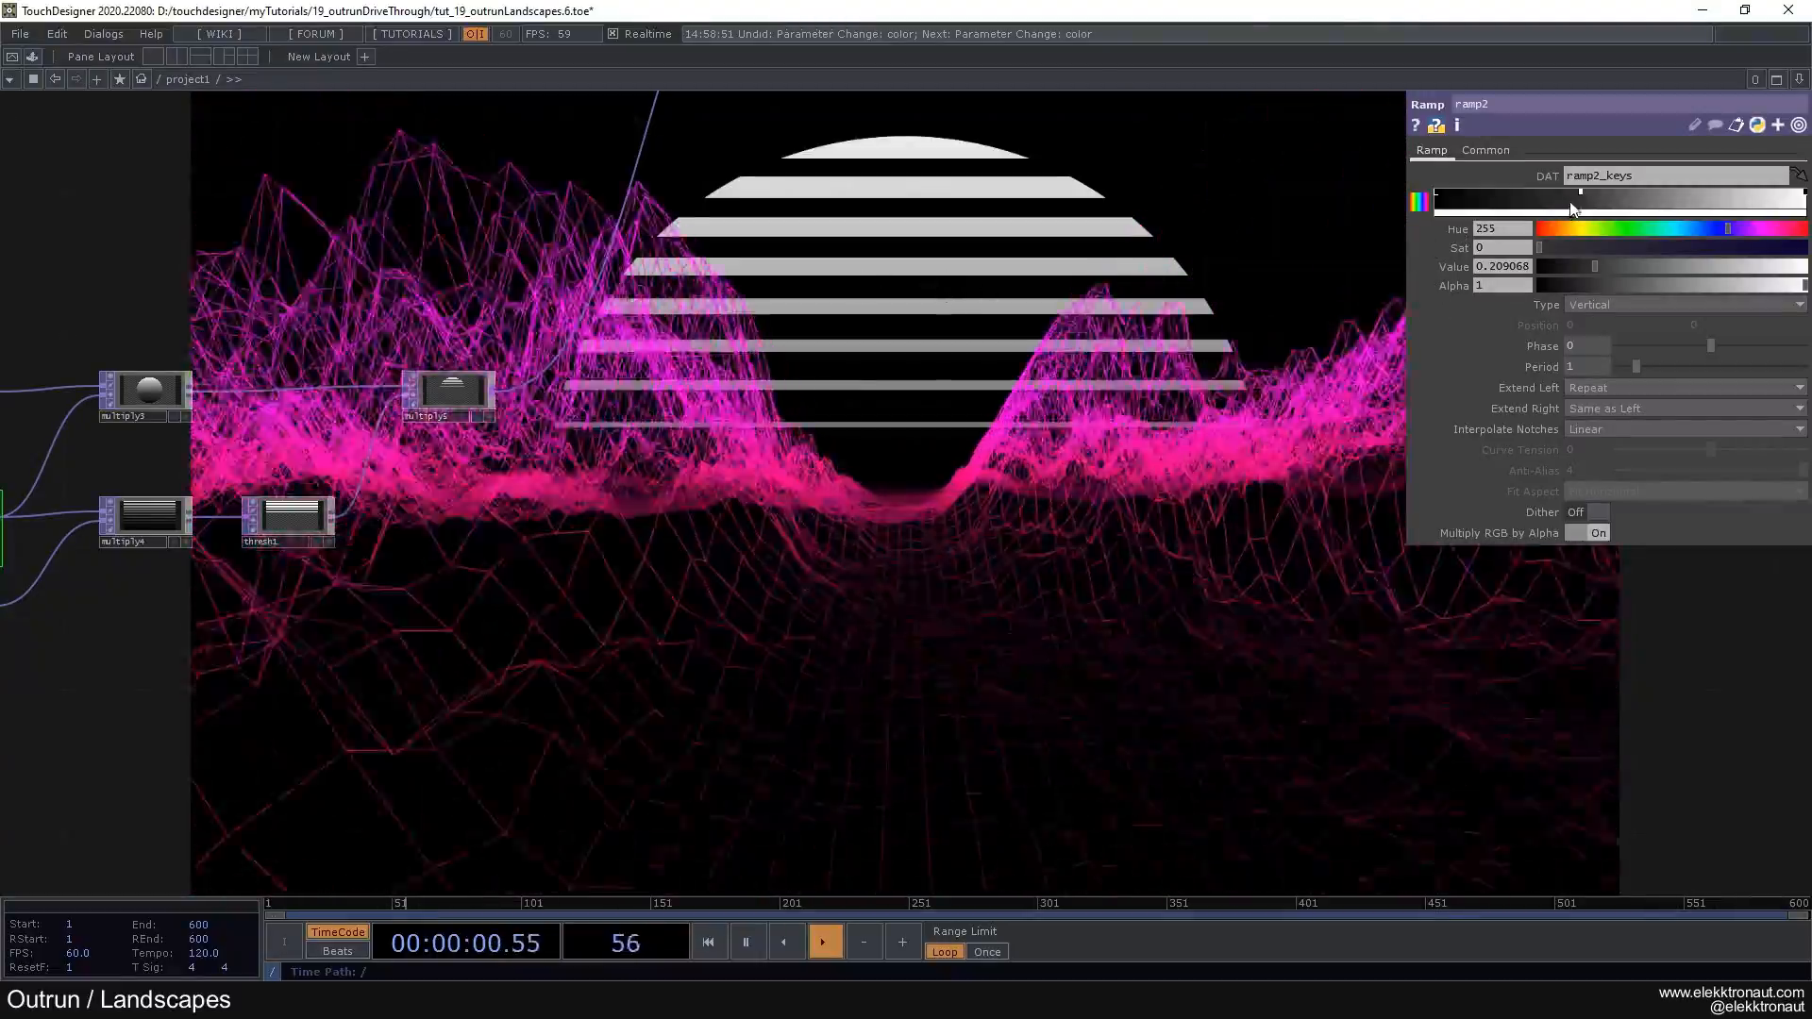
pyautogui.moveTo(1581, 195); pyautogui.dragTo(1562, 274)
pyautogui.moveTo(831, 391); pyautogui.dragTo(925, 453)
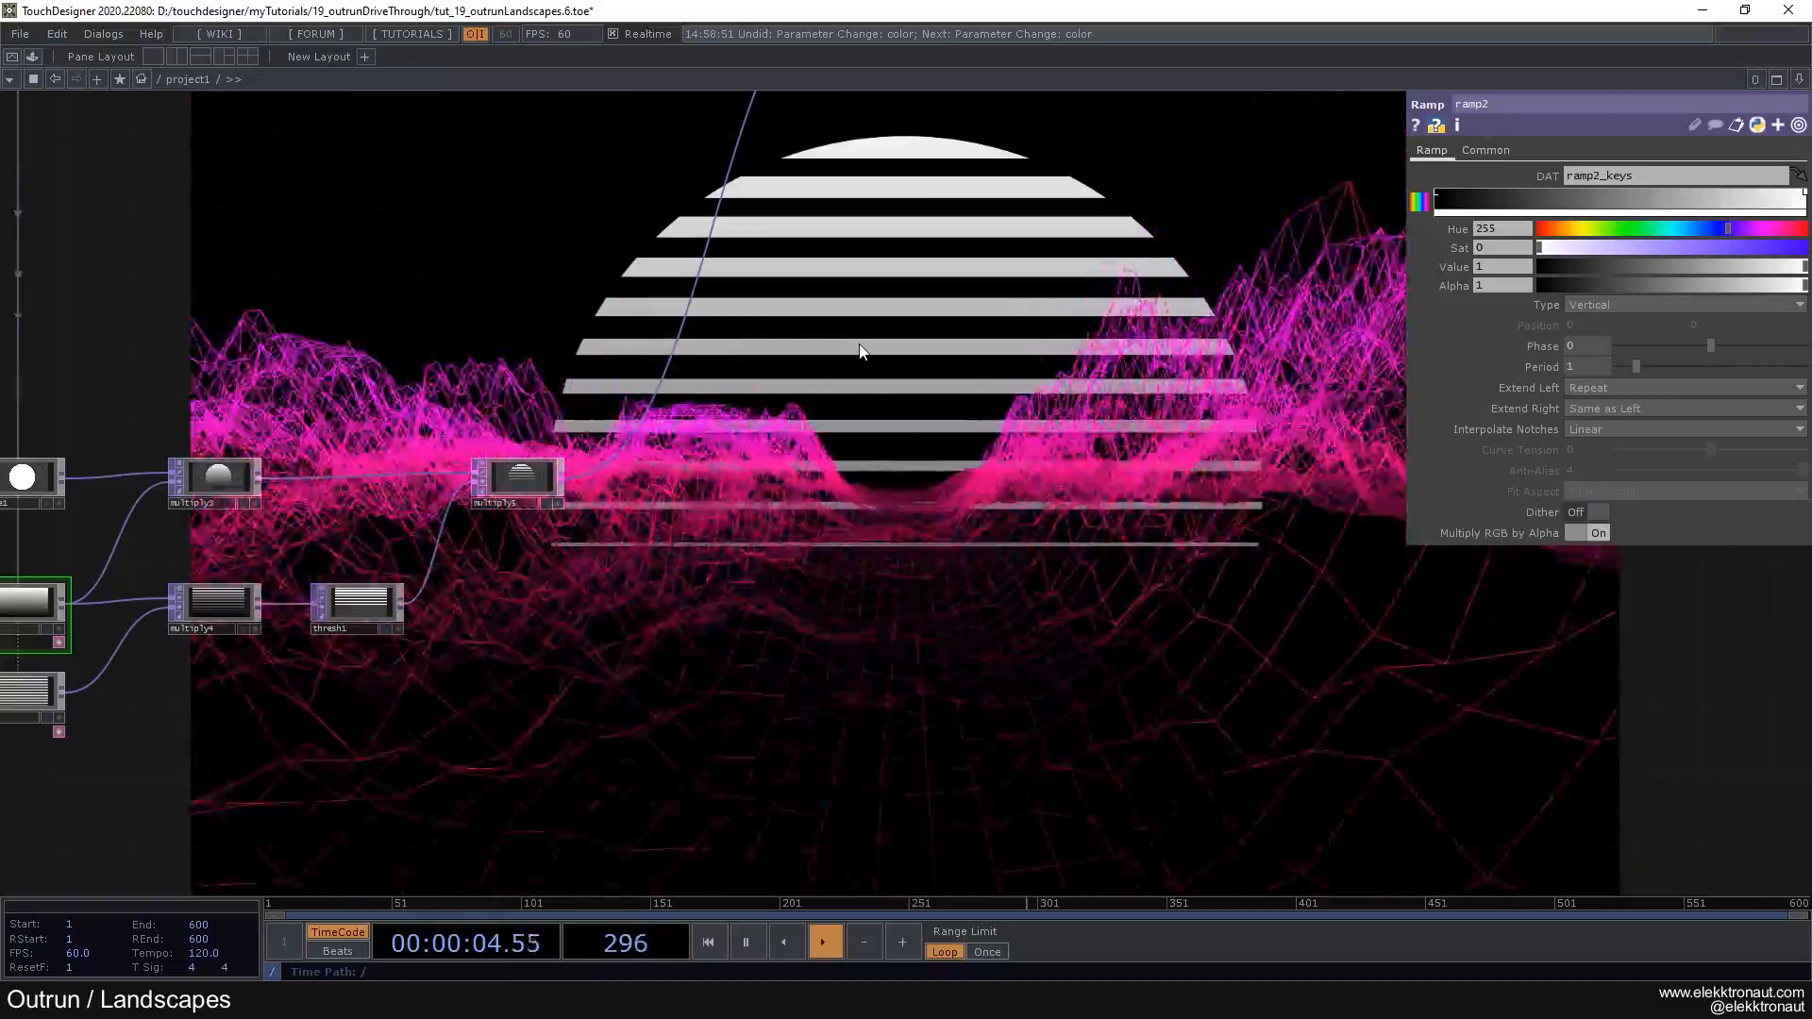
# Step: Insert a Multiply TOP into the wire between multiply5 and the Over TOP and place it along the sun's chain
pyautogui.moveTo(674, 341); pyautogui.dragTo(353, 416)
pyautogui.moveTo(587, 266); pyautogui.dragTo(576, 382)
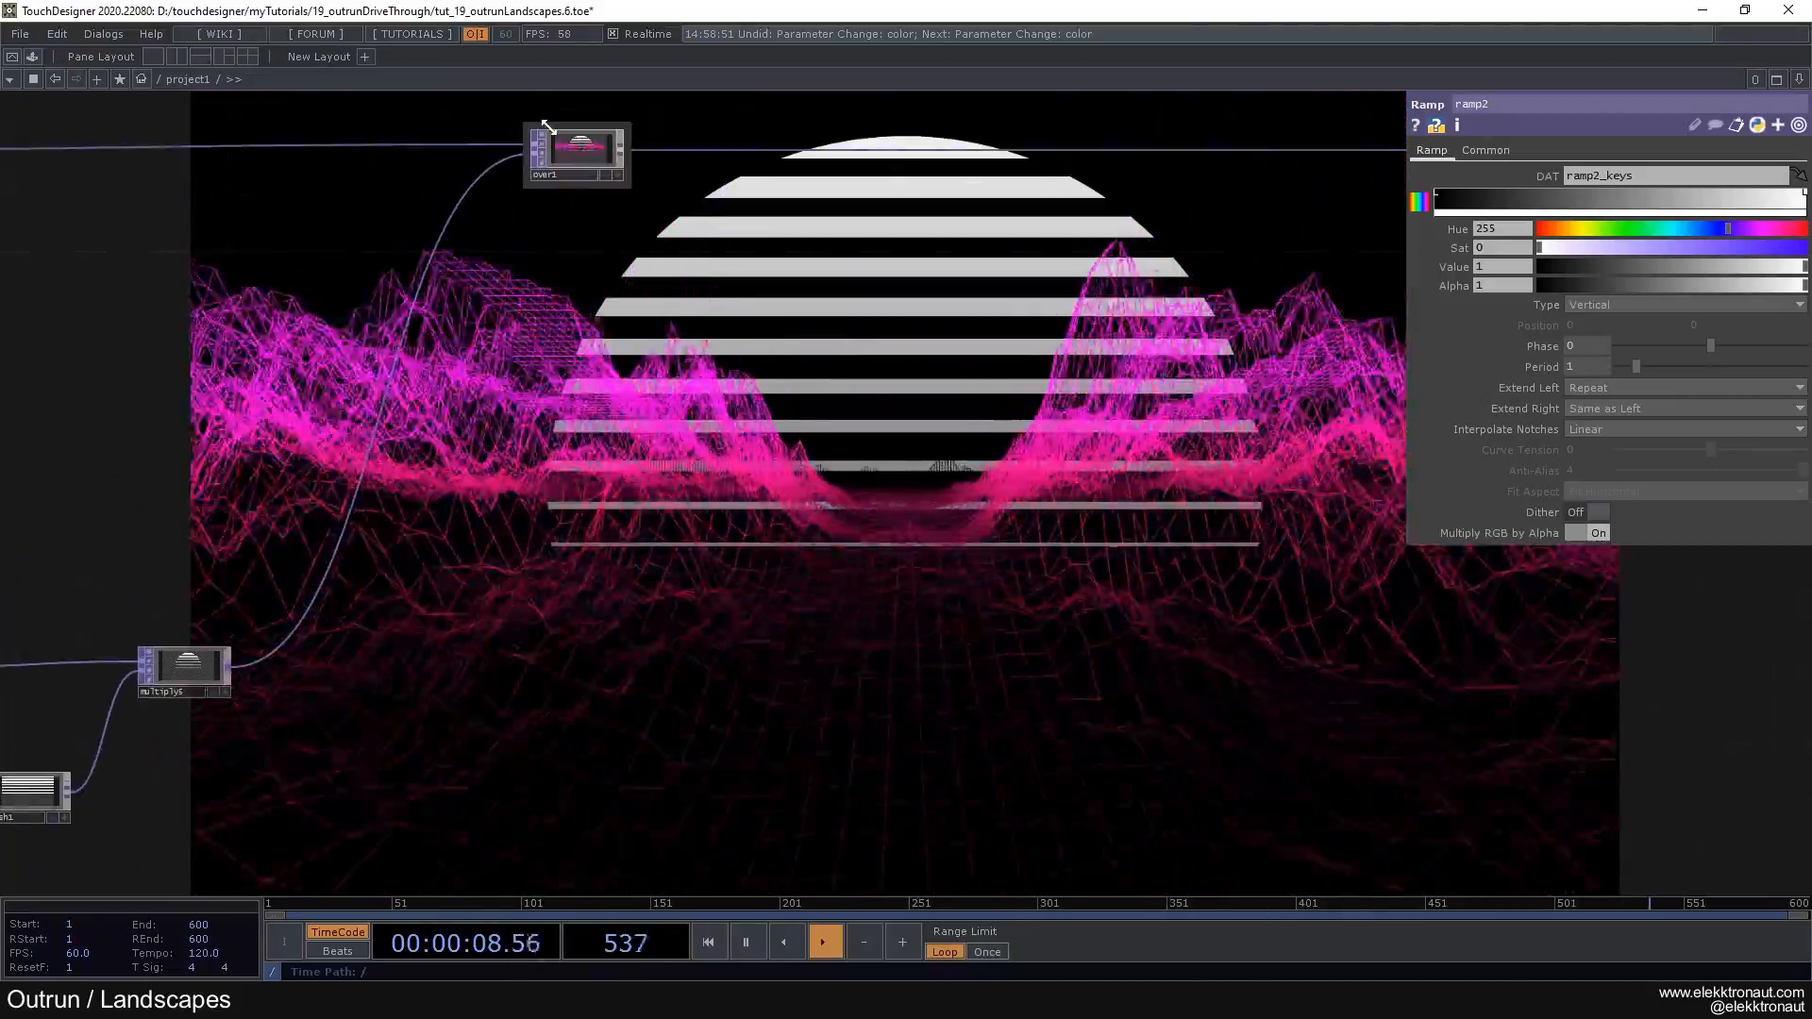
pyautogui.moveTo(693, 394); pyautogui.dragTo(725, 349)
pyautogui.rightClick(523, 330)
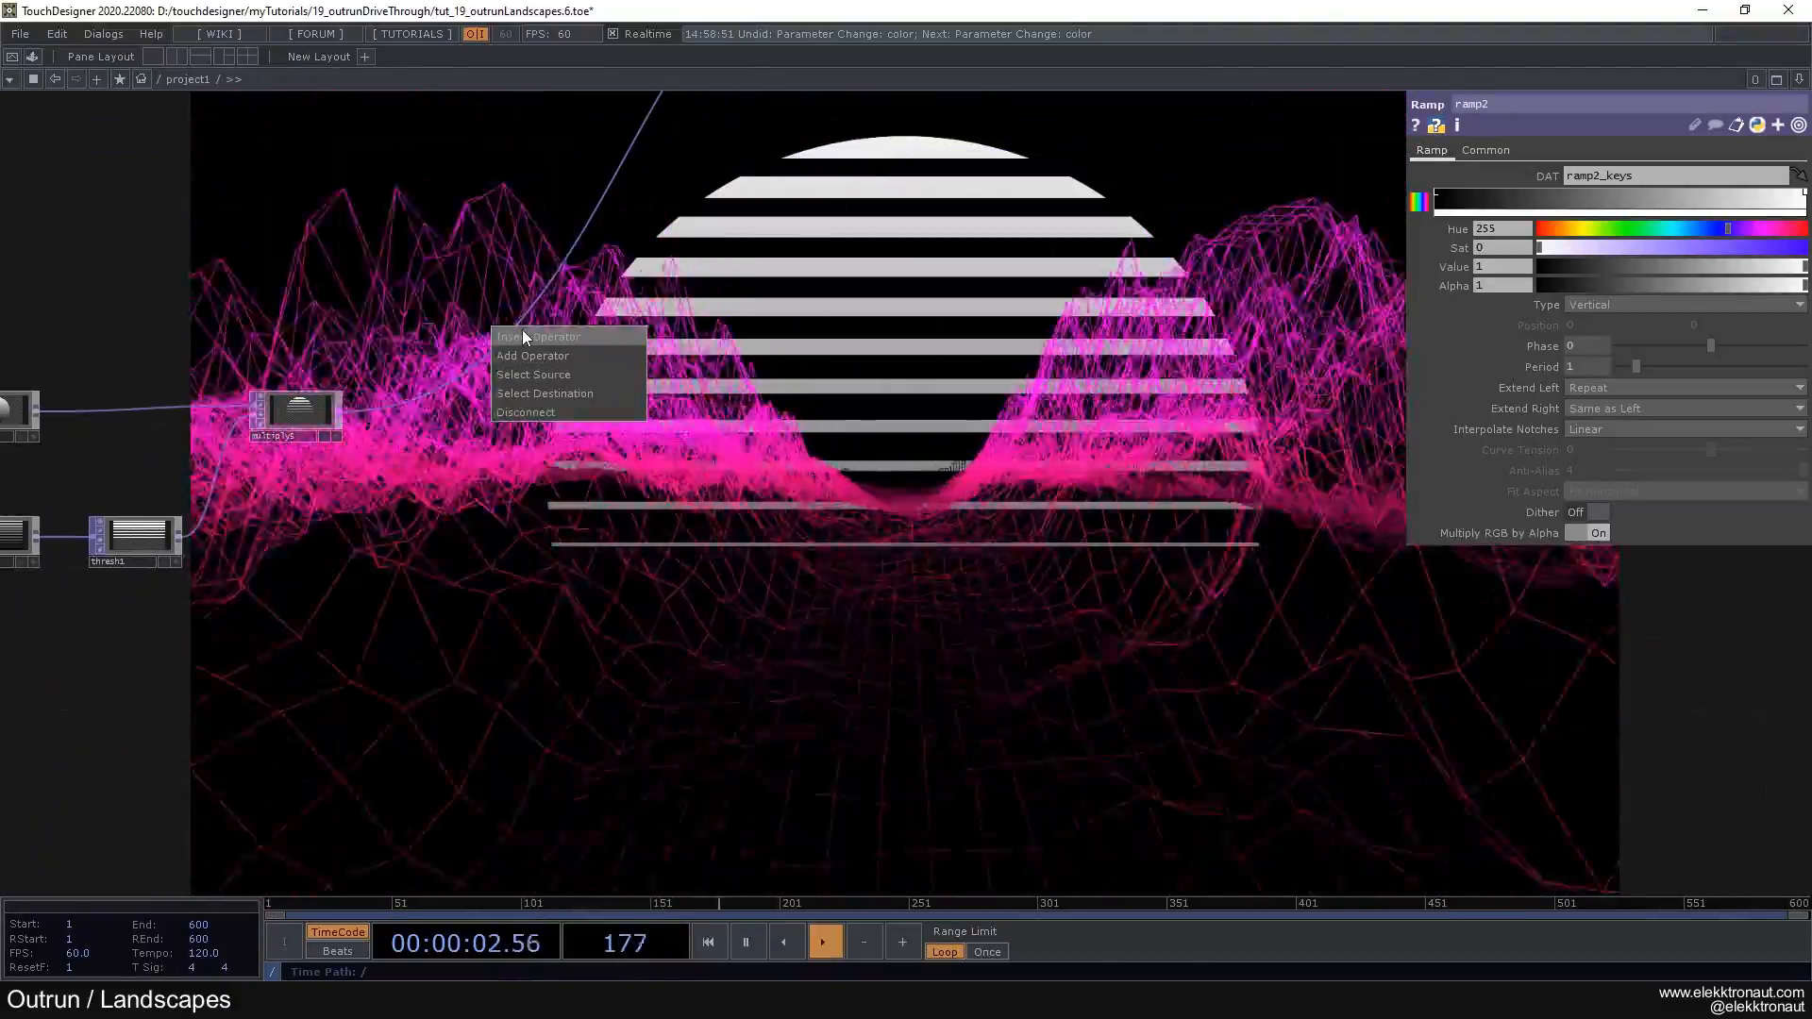
pyautogui.click(522, 330)
pyautogui.write('mul')
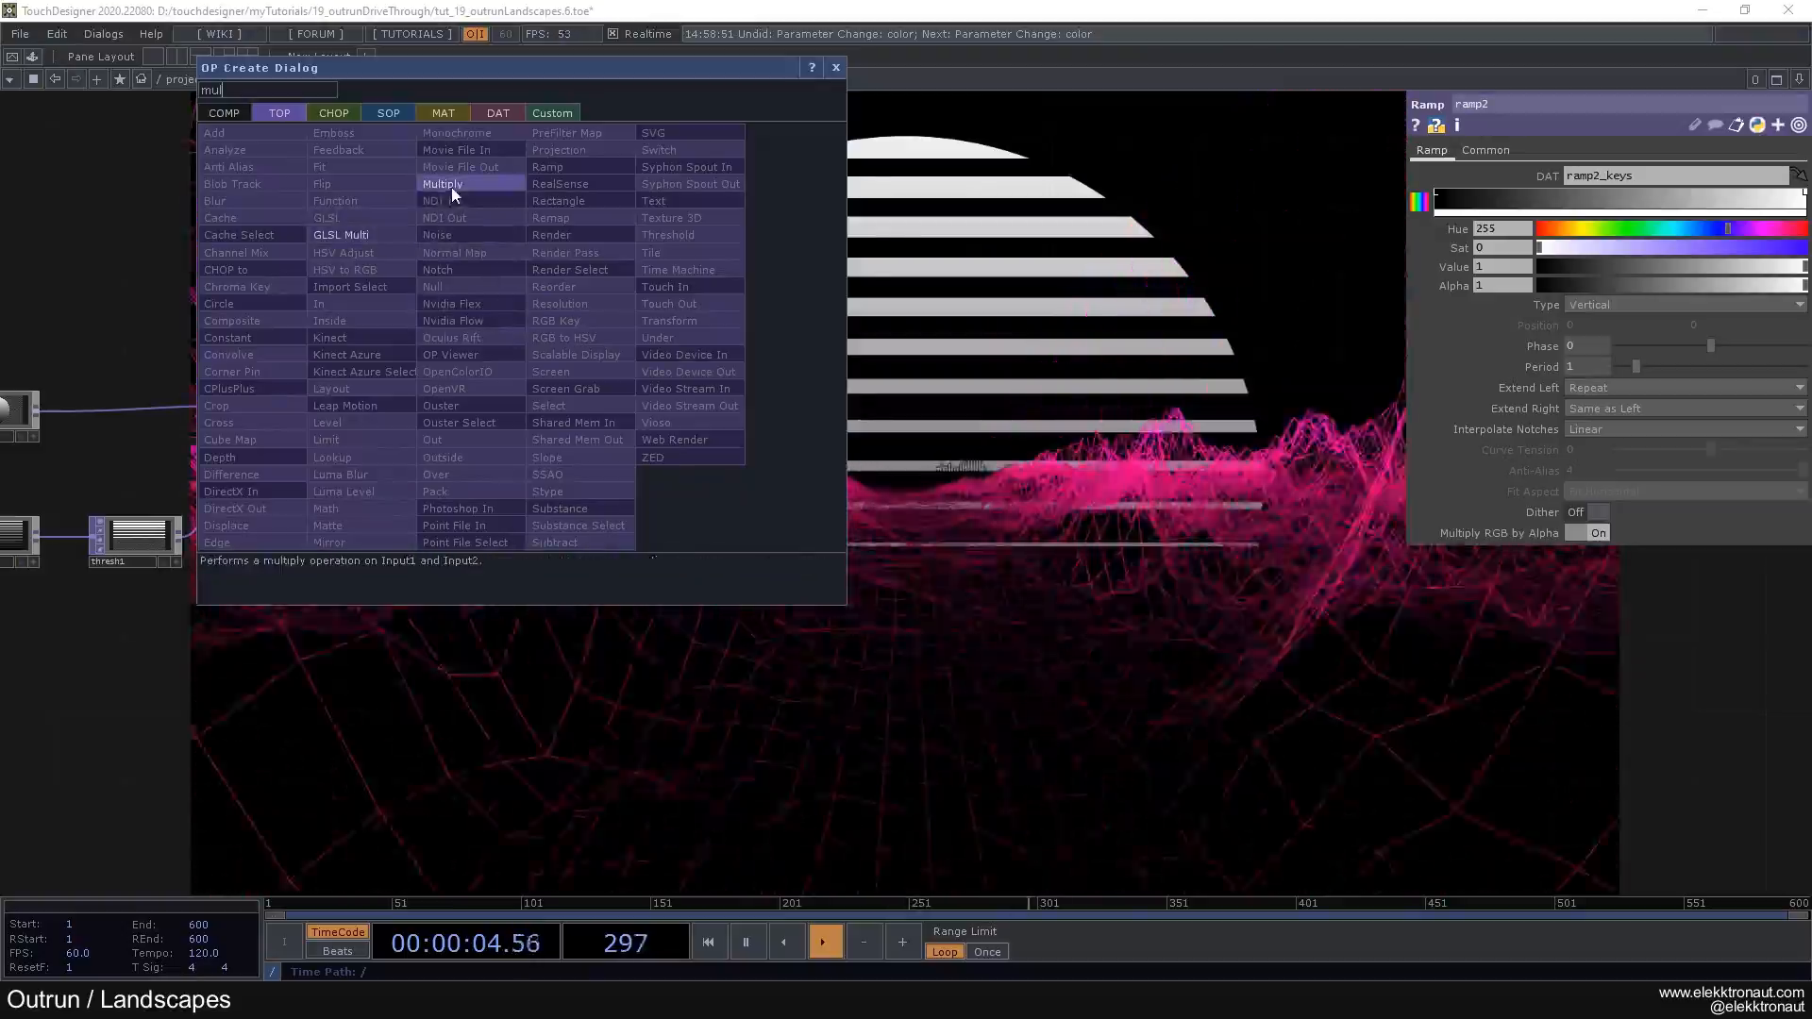
pyautogui.click(449, 185)
pyautogui.click(597, 404)
pyautogui.moveTo(596, 404); pyautogui.dragTo(686, 404)
pyautogui.moveTo(566, 466); pyautogui.dragTo(608, 431)
pyautogui.press('Tab')
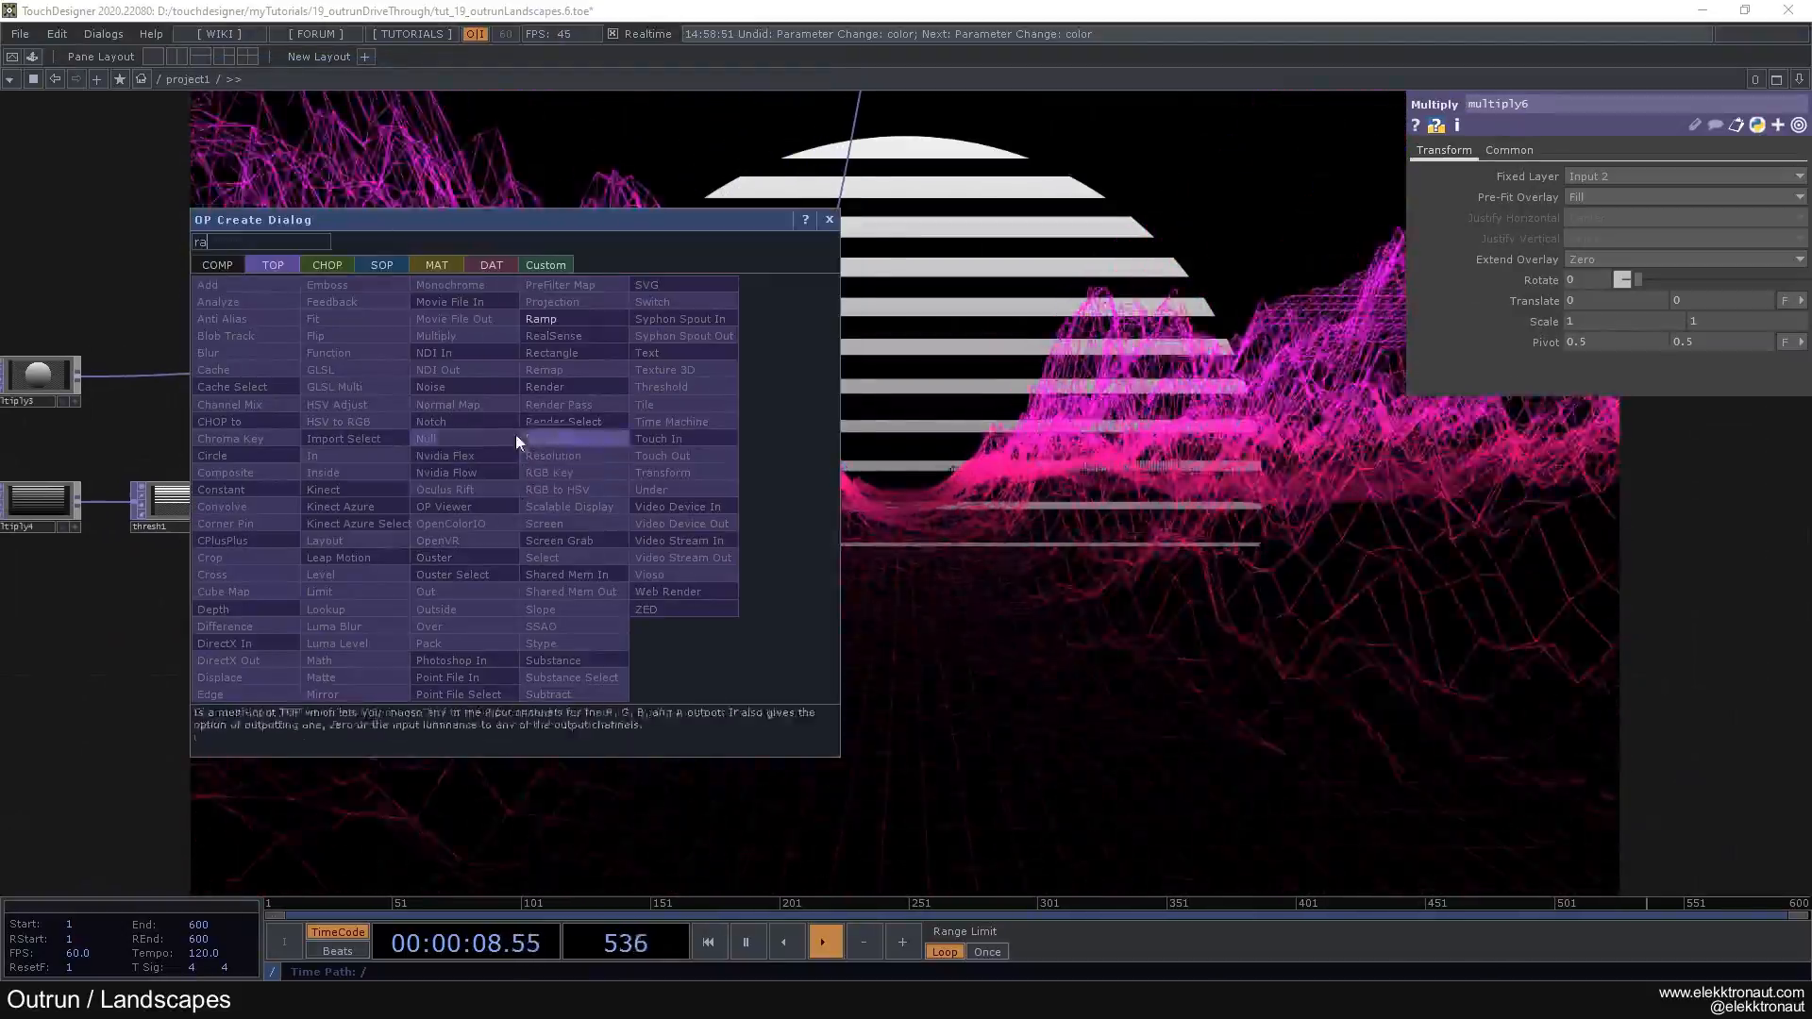
pyautogui.click(574, 316)
pyautogui.click(489, 512)
pyautogui.press('Delete')
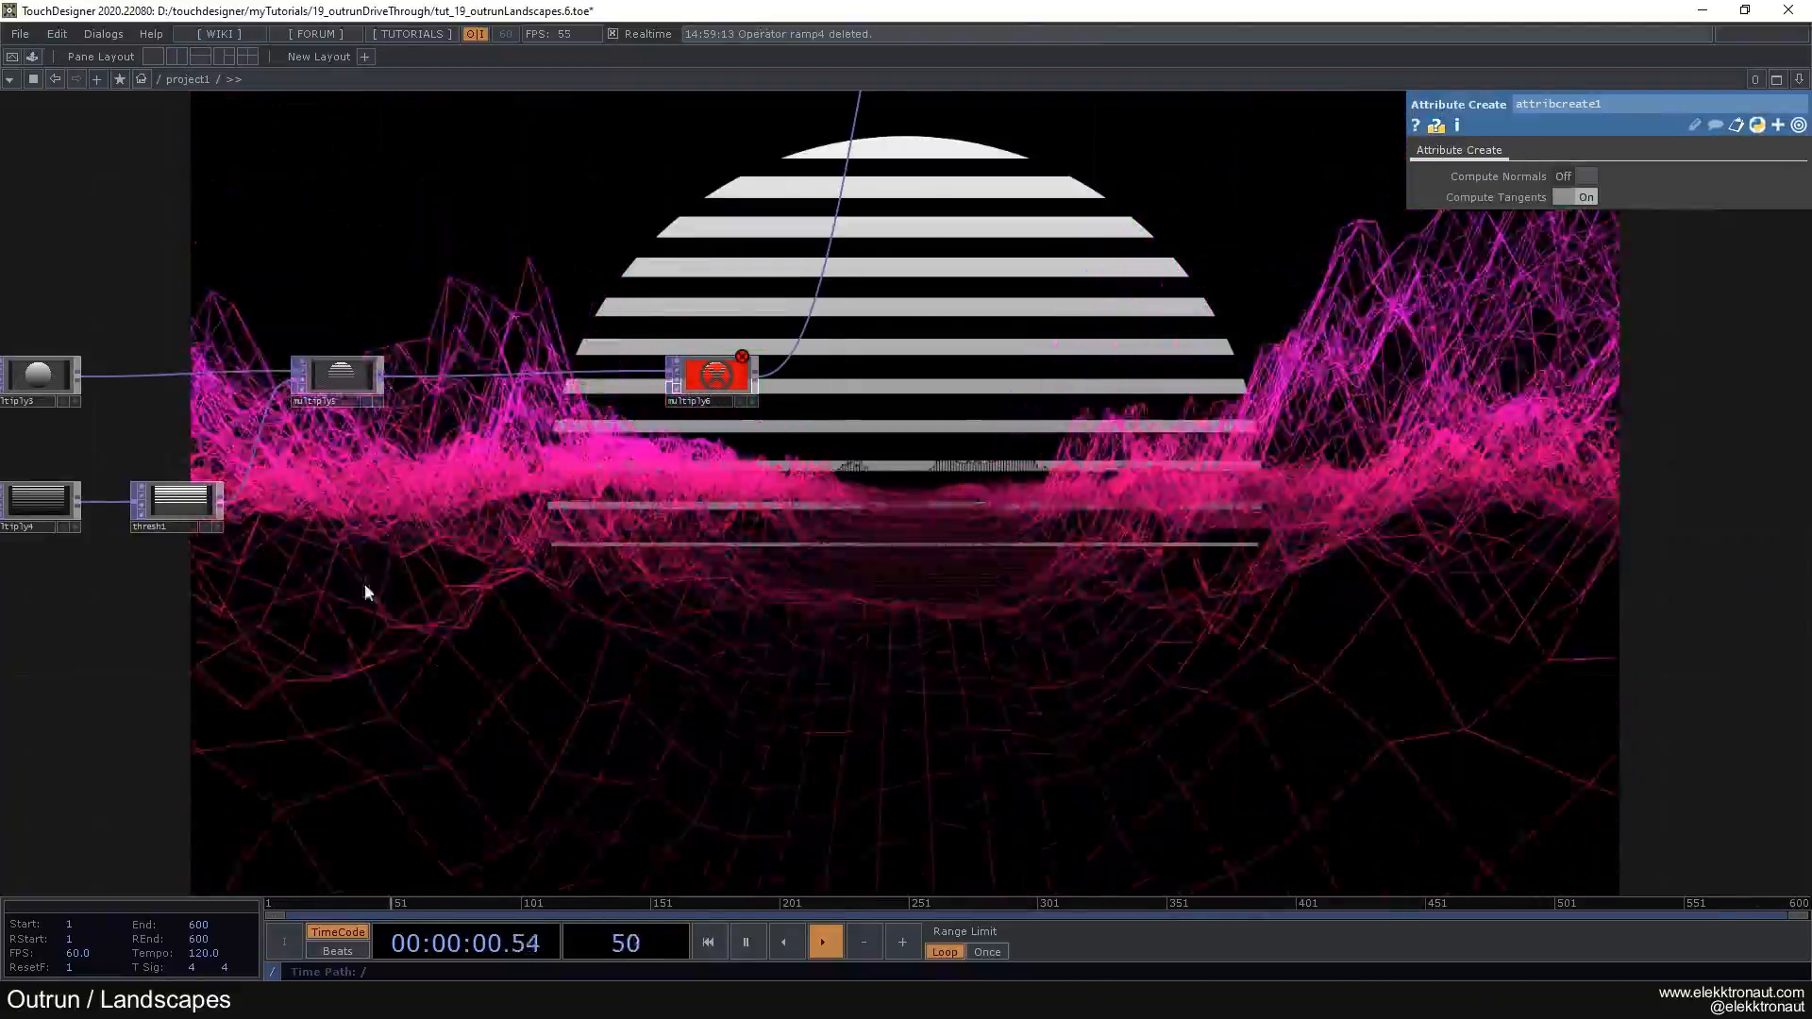
# Step: Duplicate ramp2, place the copy below multiply6, and connect it to multiply6's second input
pyautogui.moveTo(353, 584); pyautogui.dragTo(855, 534)
pyautogui.click(349, 448)
pyautogui.hotkey('ctrl', 'c')
pyautogui.hotkey('ctrl', 'v')
pyautogui.moveTo(349, 521); pyautogui.dragTo(1048, 450)
pyautogui.moveTo(910, 405); pyautogui.dragTo(606, 437)
pyautogui.scroll(5, 738, 442)
pyautogui.moveTo(828, 517); pyautogui.dragTo(1075, 196)
pyautogui.moveTo(1042, 316); pyautogui.dragTo(837, 355)
pyautogui.scroll(-3, 812, 358)
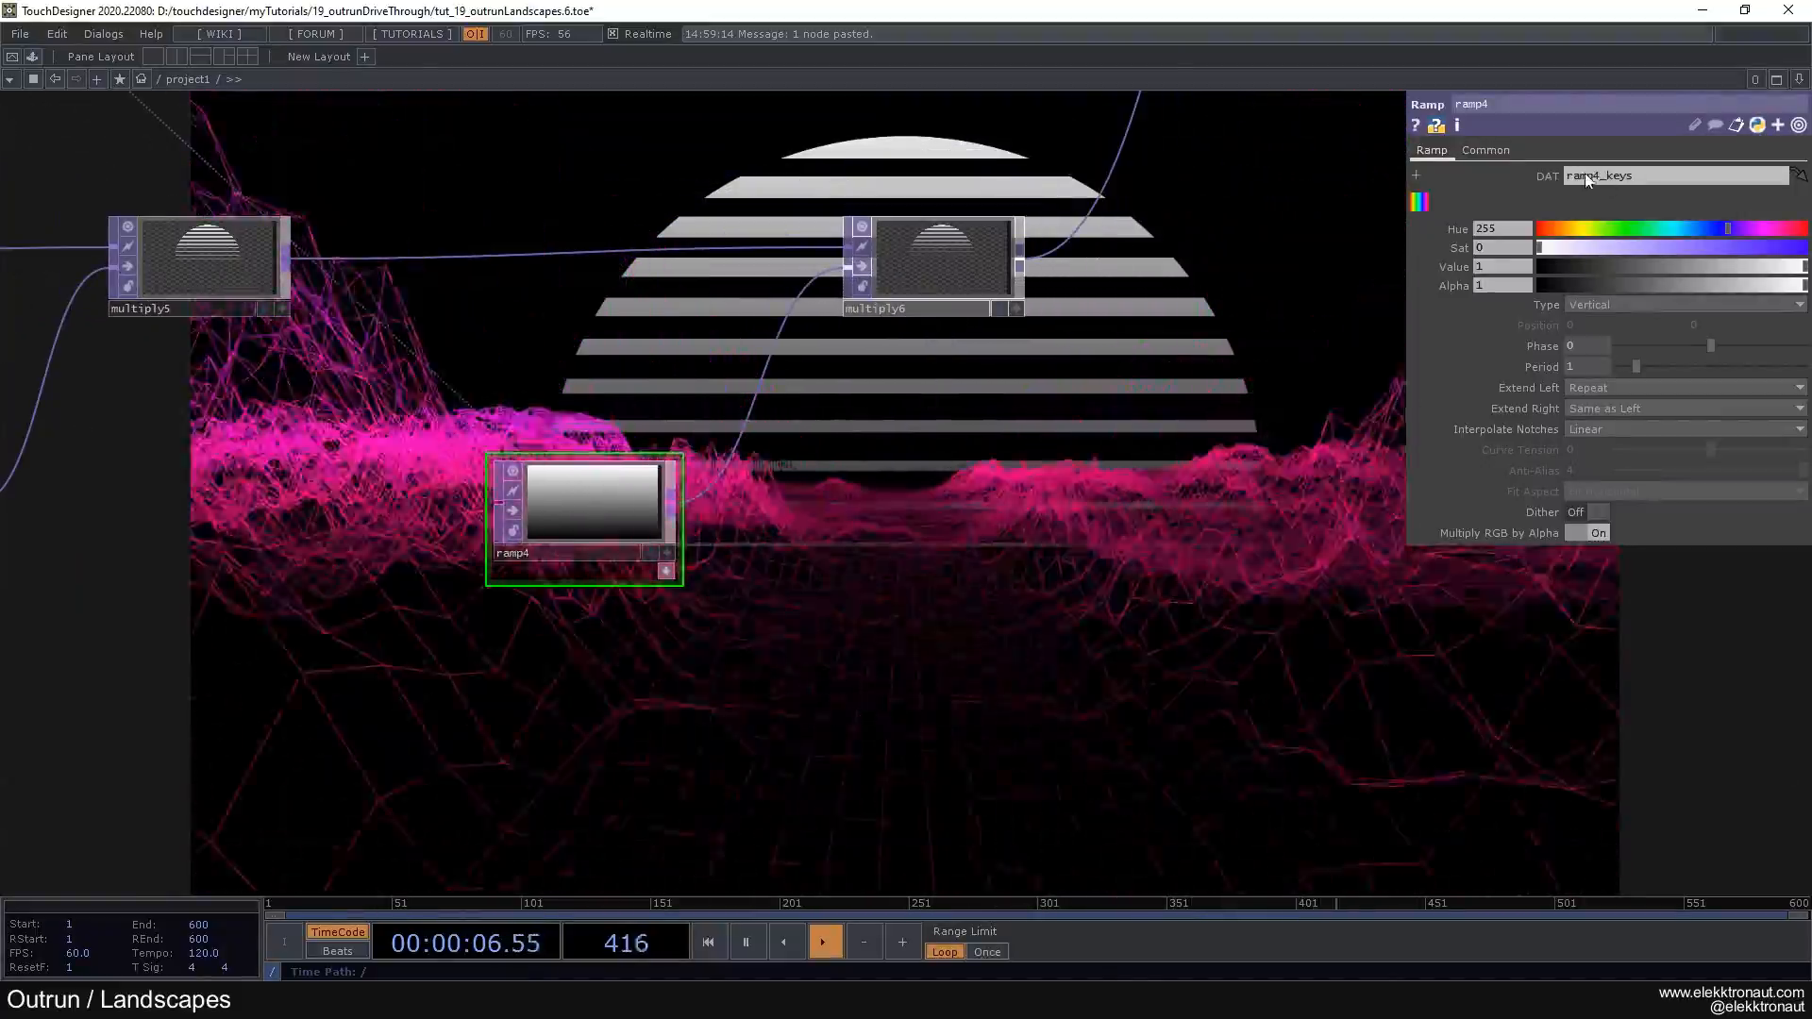
# Step: Add a dark key just past the middle of ramp4's gradient and a bright key with value 0.979 at about 70% of its length
pyautogui.click(1557, 199)
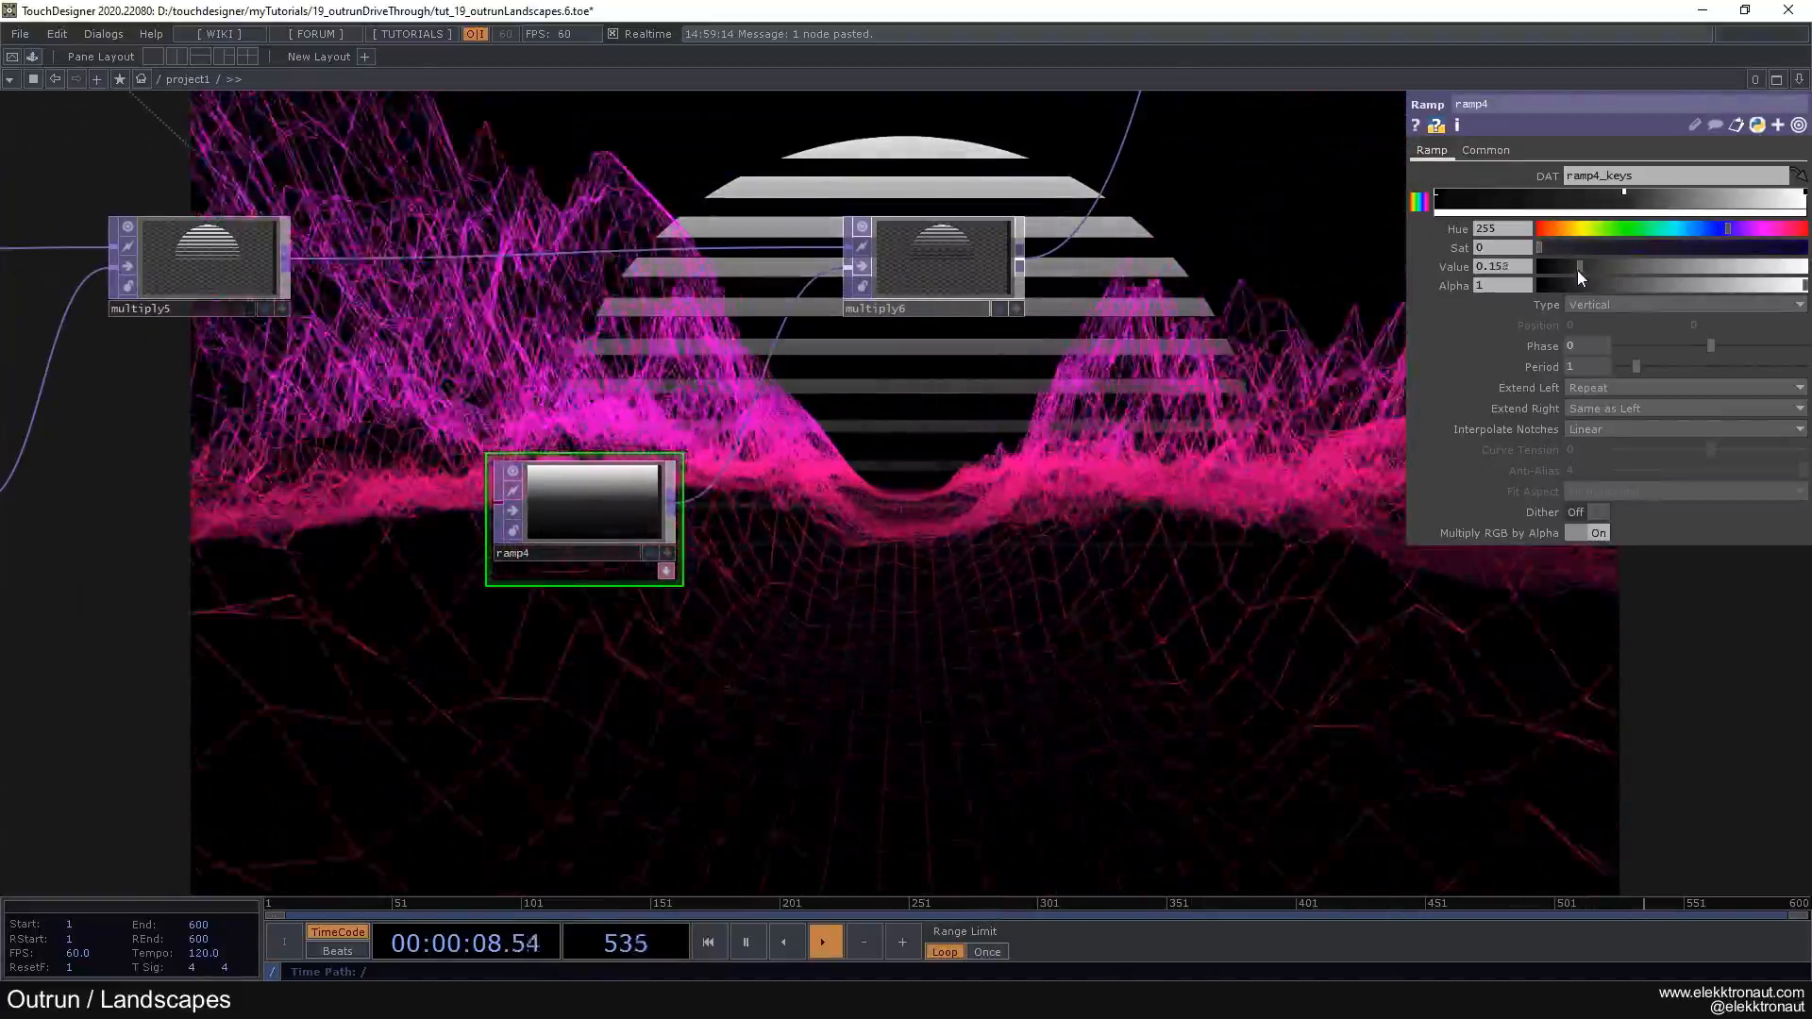
pyautogui.click(1697, 196)
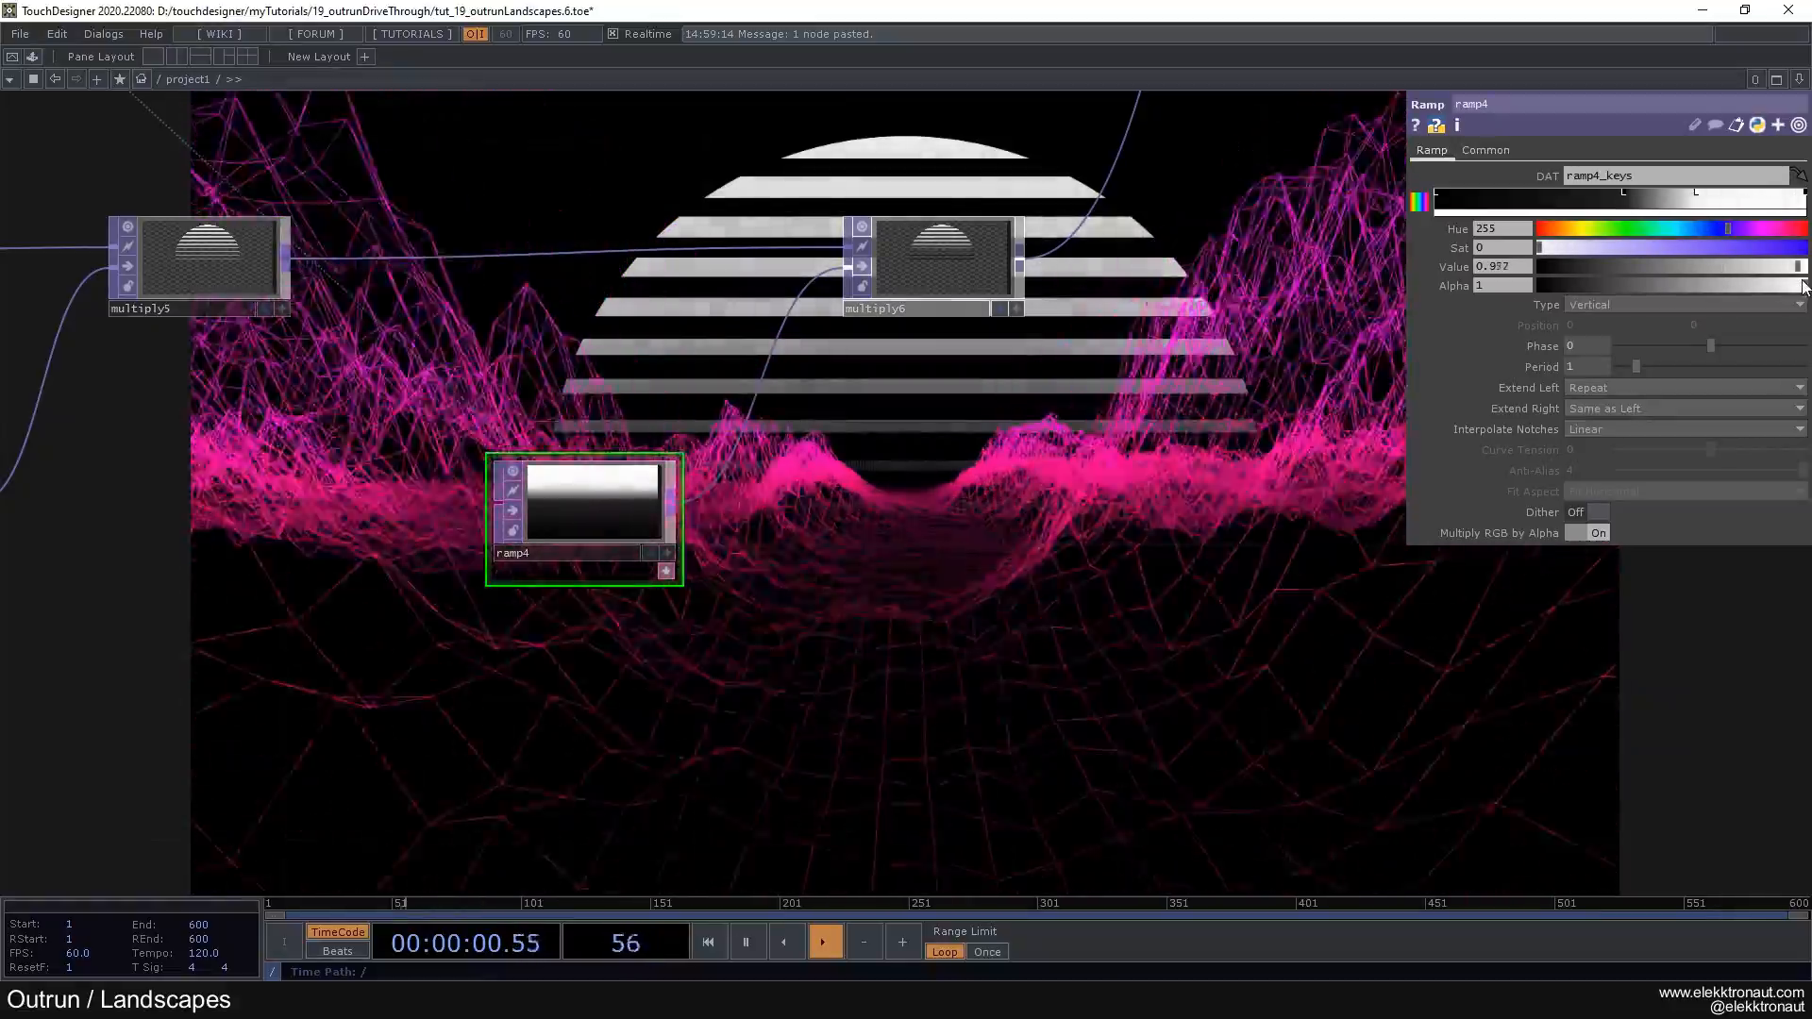
pyautogui.moveTo(1697, 195); pyautogui.dragTo(1701, 198)
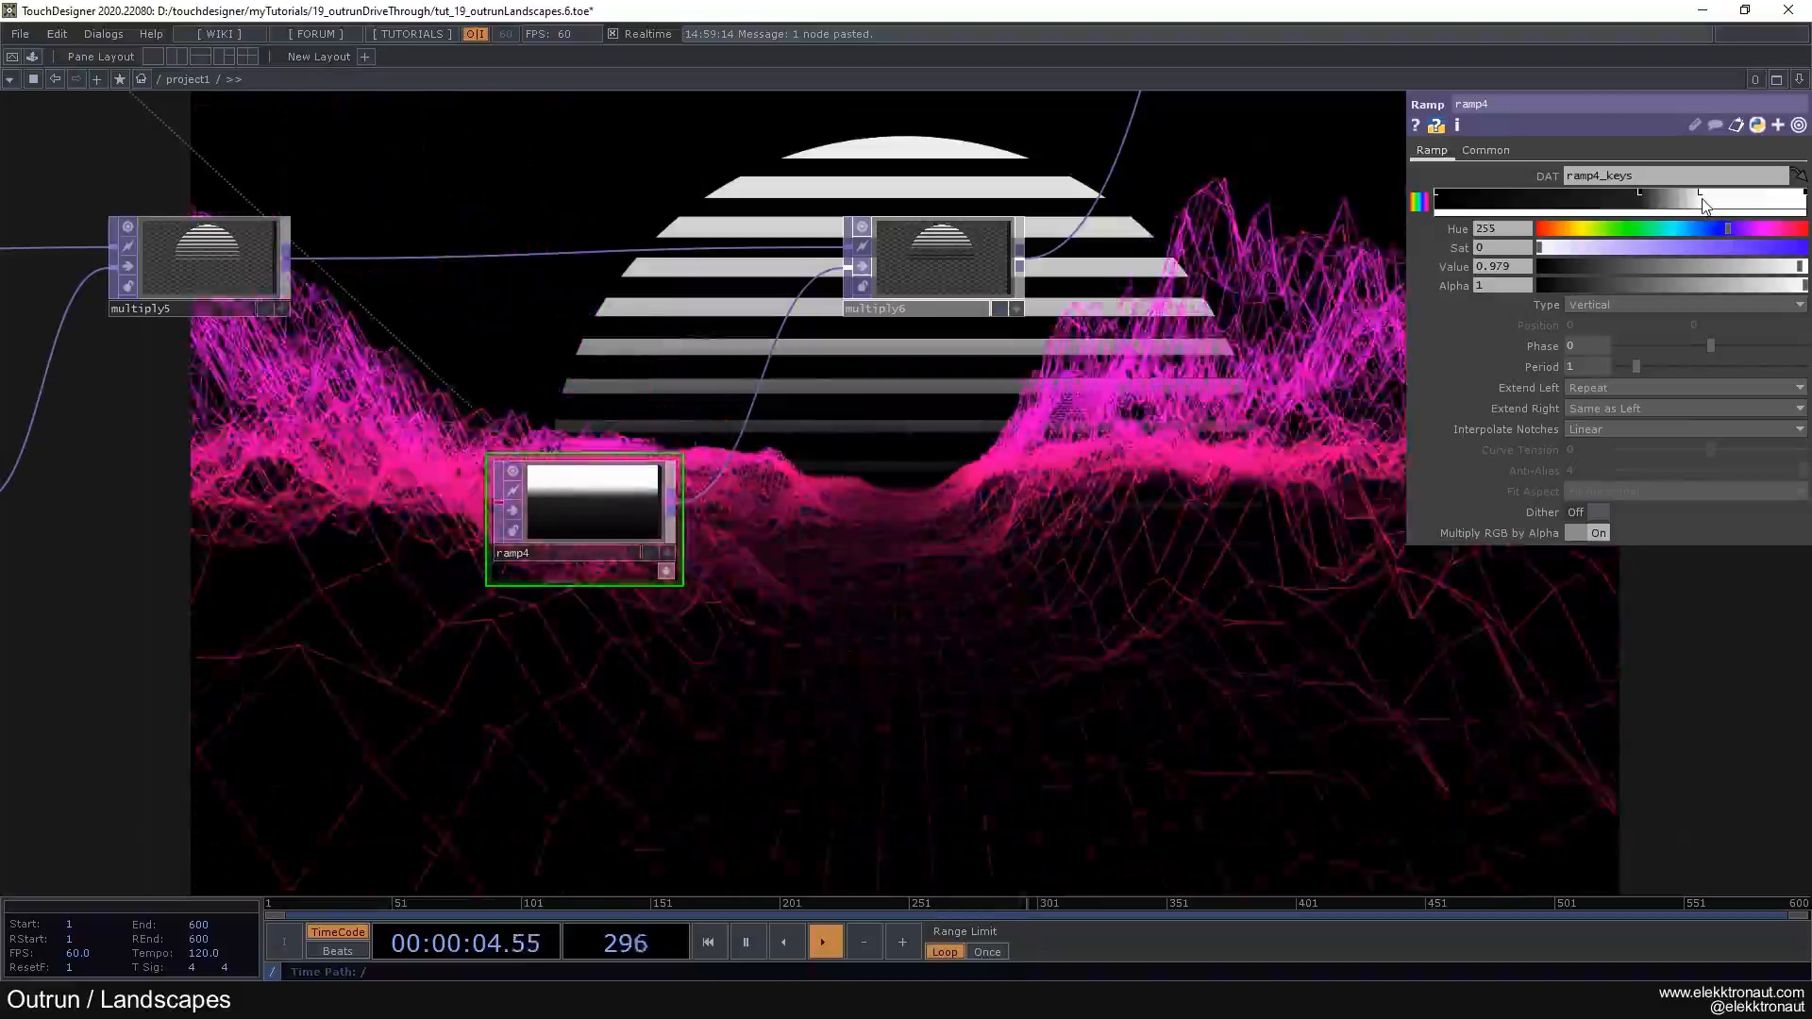
# Step: Insert a Lookup TOP into the wire between multiply5 and multiply6
pyautogui.scroll(-3, 948, 365)
pyautogui.moveTo(845, 404); pyautogui.dragTo(723, 406)
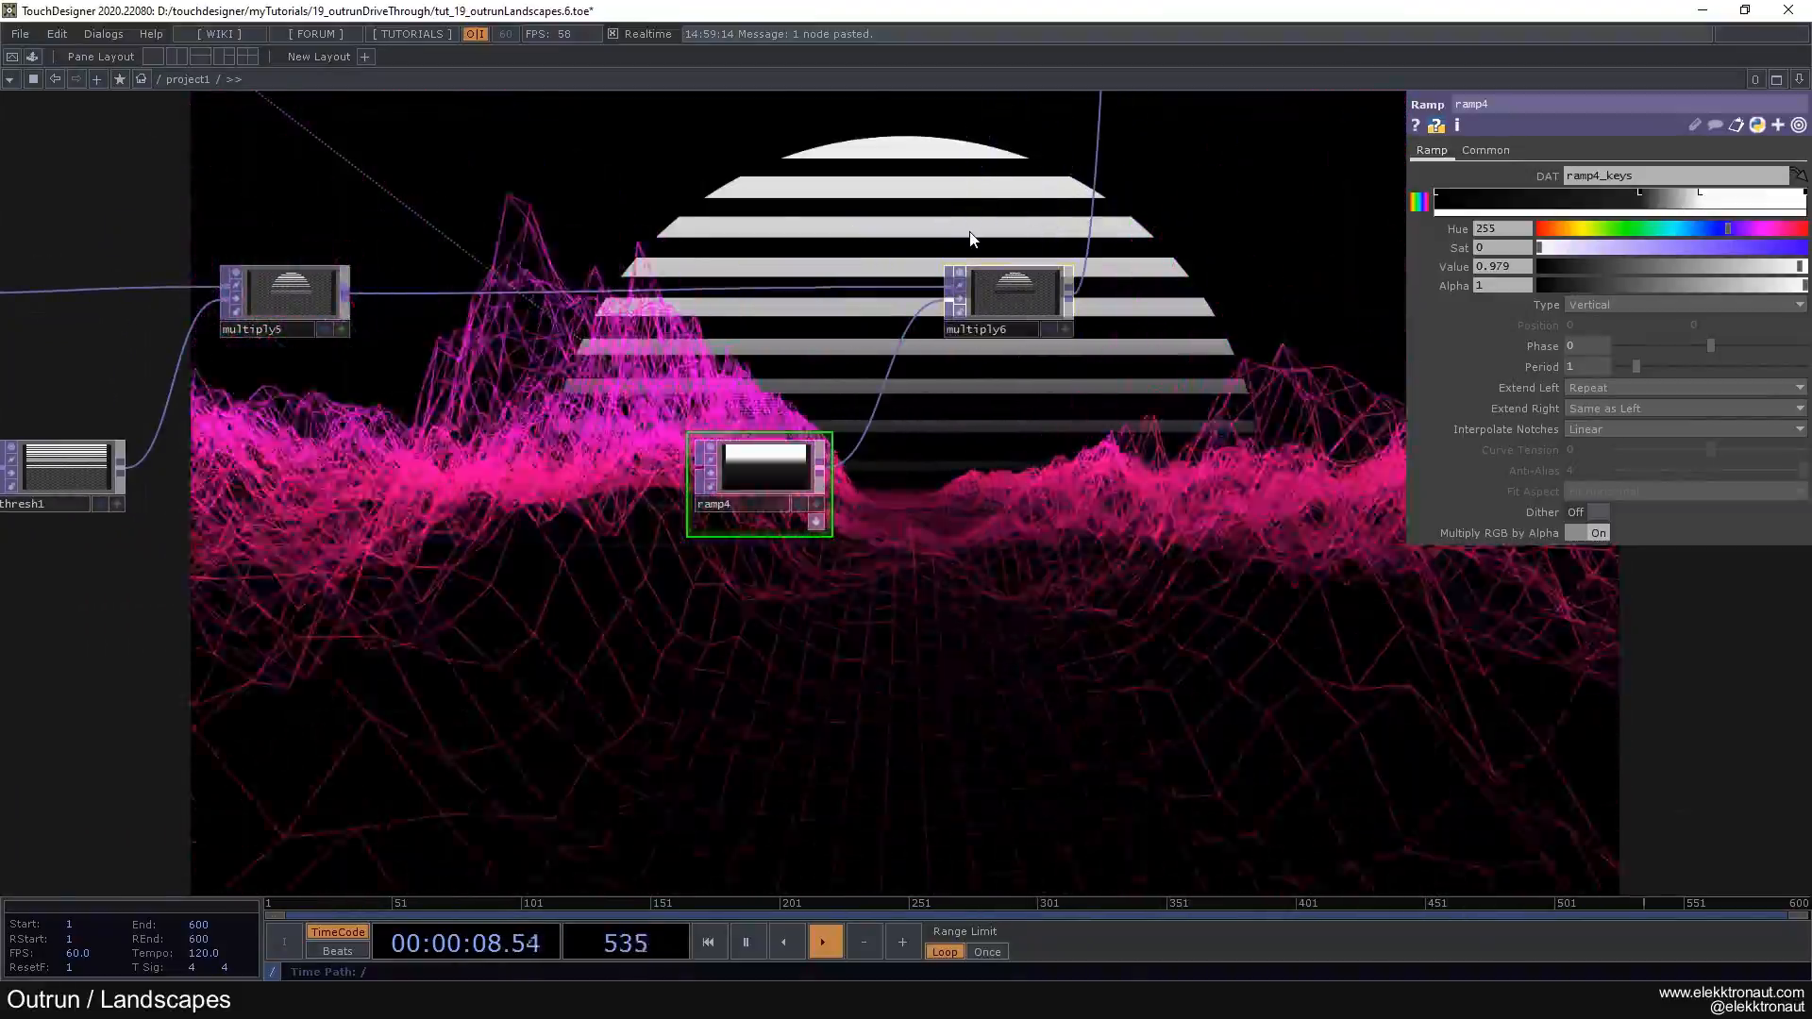
pyautogui.scroll(-3, 972, 238)
pyautogui.moveTo(556, 364); pyautogui.dragTo(216, 642)
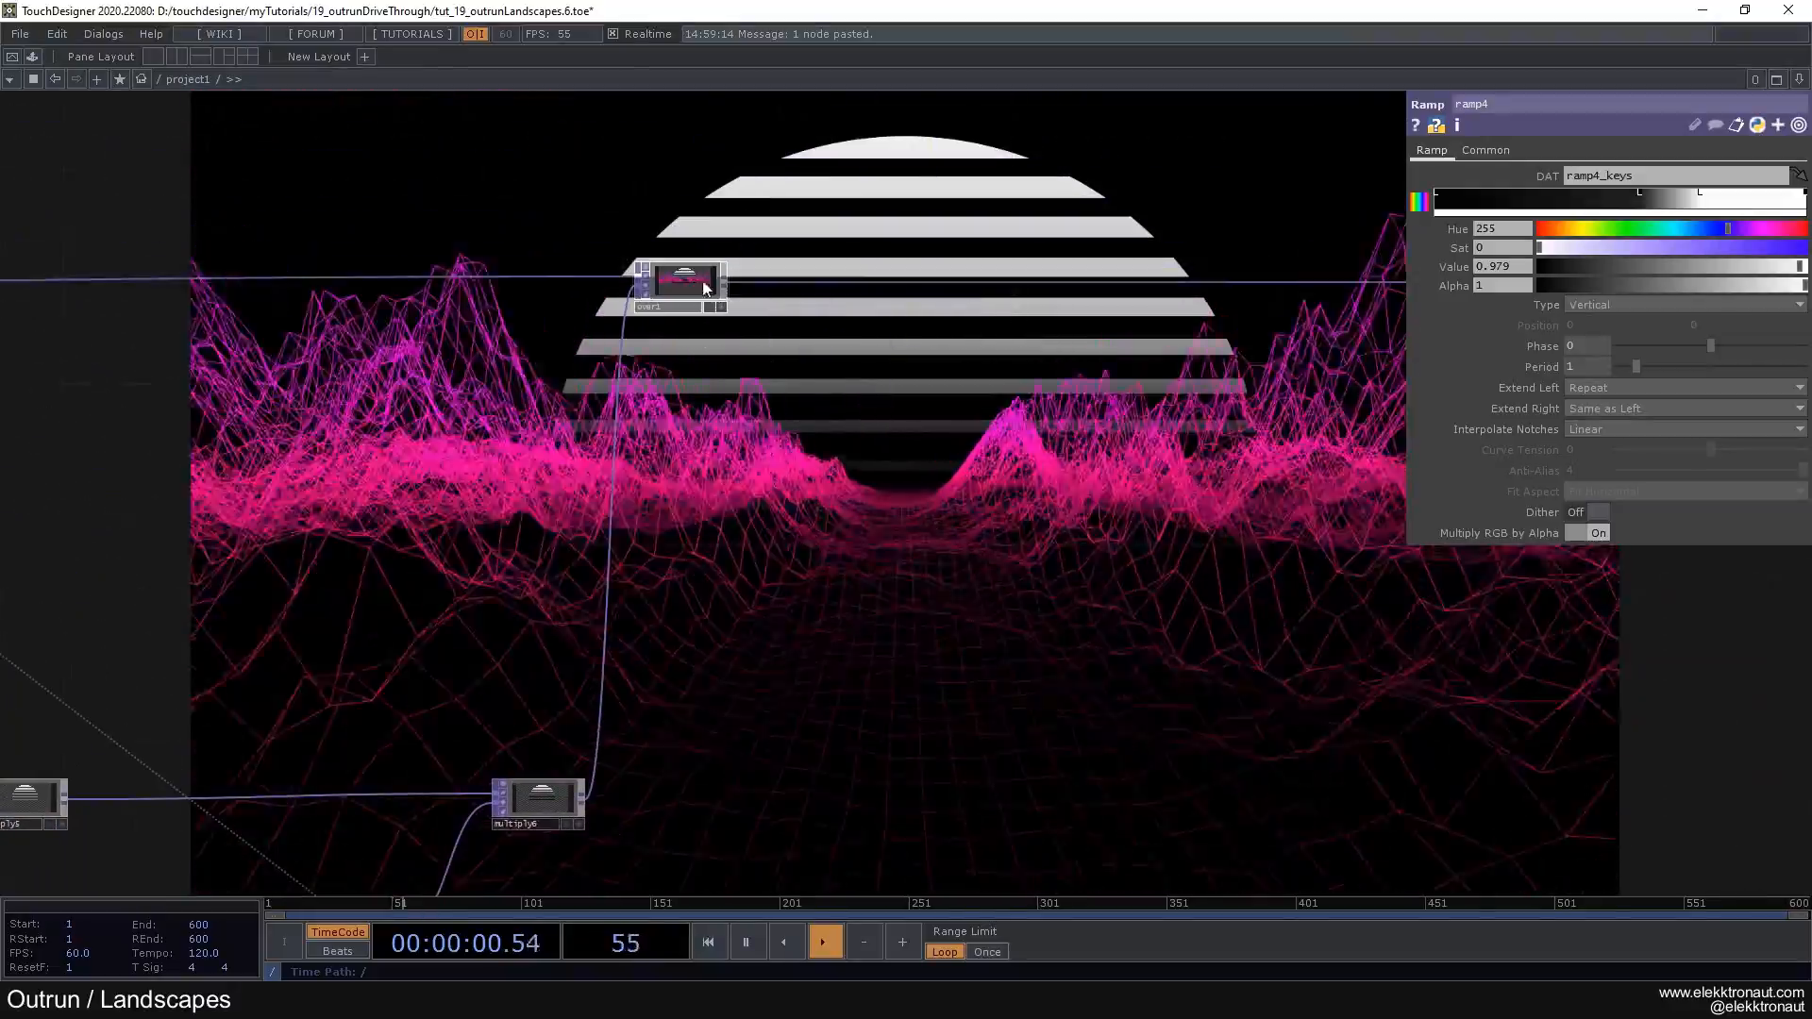
pyautogui.moveTo(930, 284); pyautogui.dragTo(930, 285)
pyautogui.moveTo(453, 665); pyautogui.dragTo(791, 450)
pyautogui.moveTo(575, 518); pyautogui.dragTo(660, 413)
pyautogui.moveTo(655, 410); pyautogui.dragTo(983, 641, button='right')
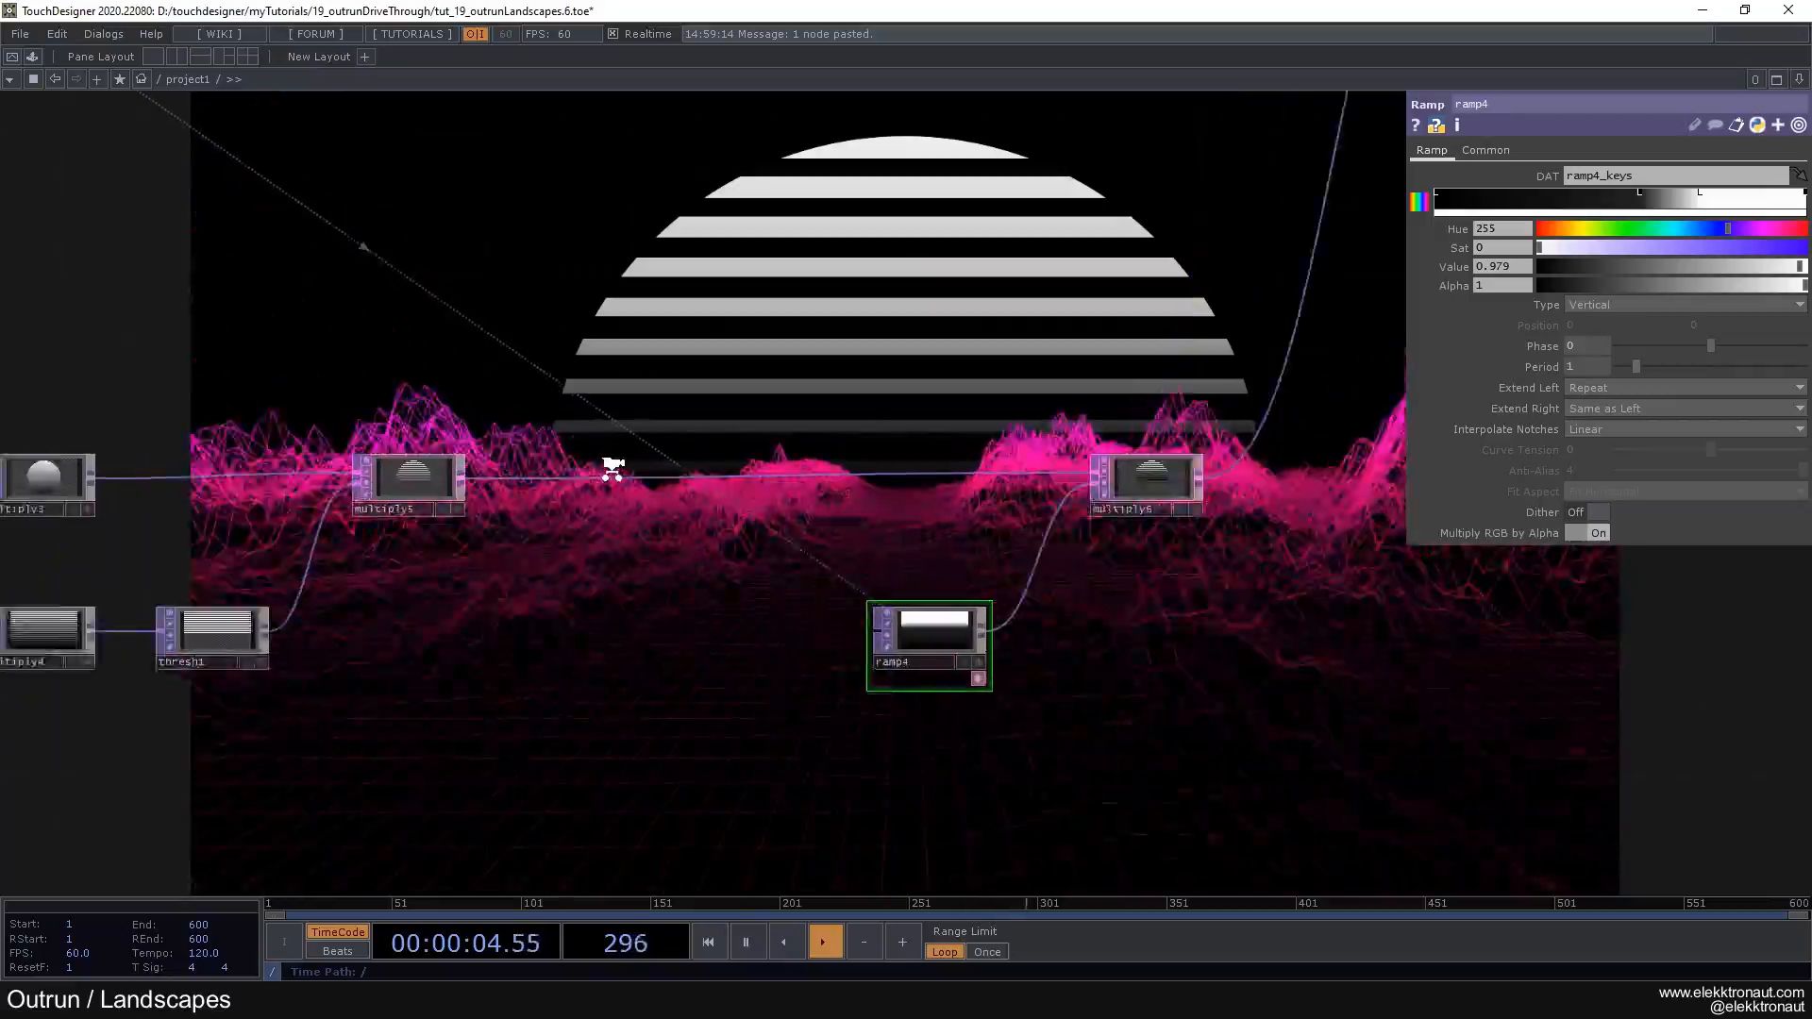
pyautogui.rightClick(615, 477)
pyautogui.click(633, 457)
pyautogui.write('lo')
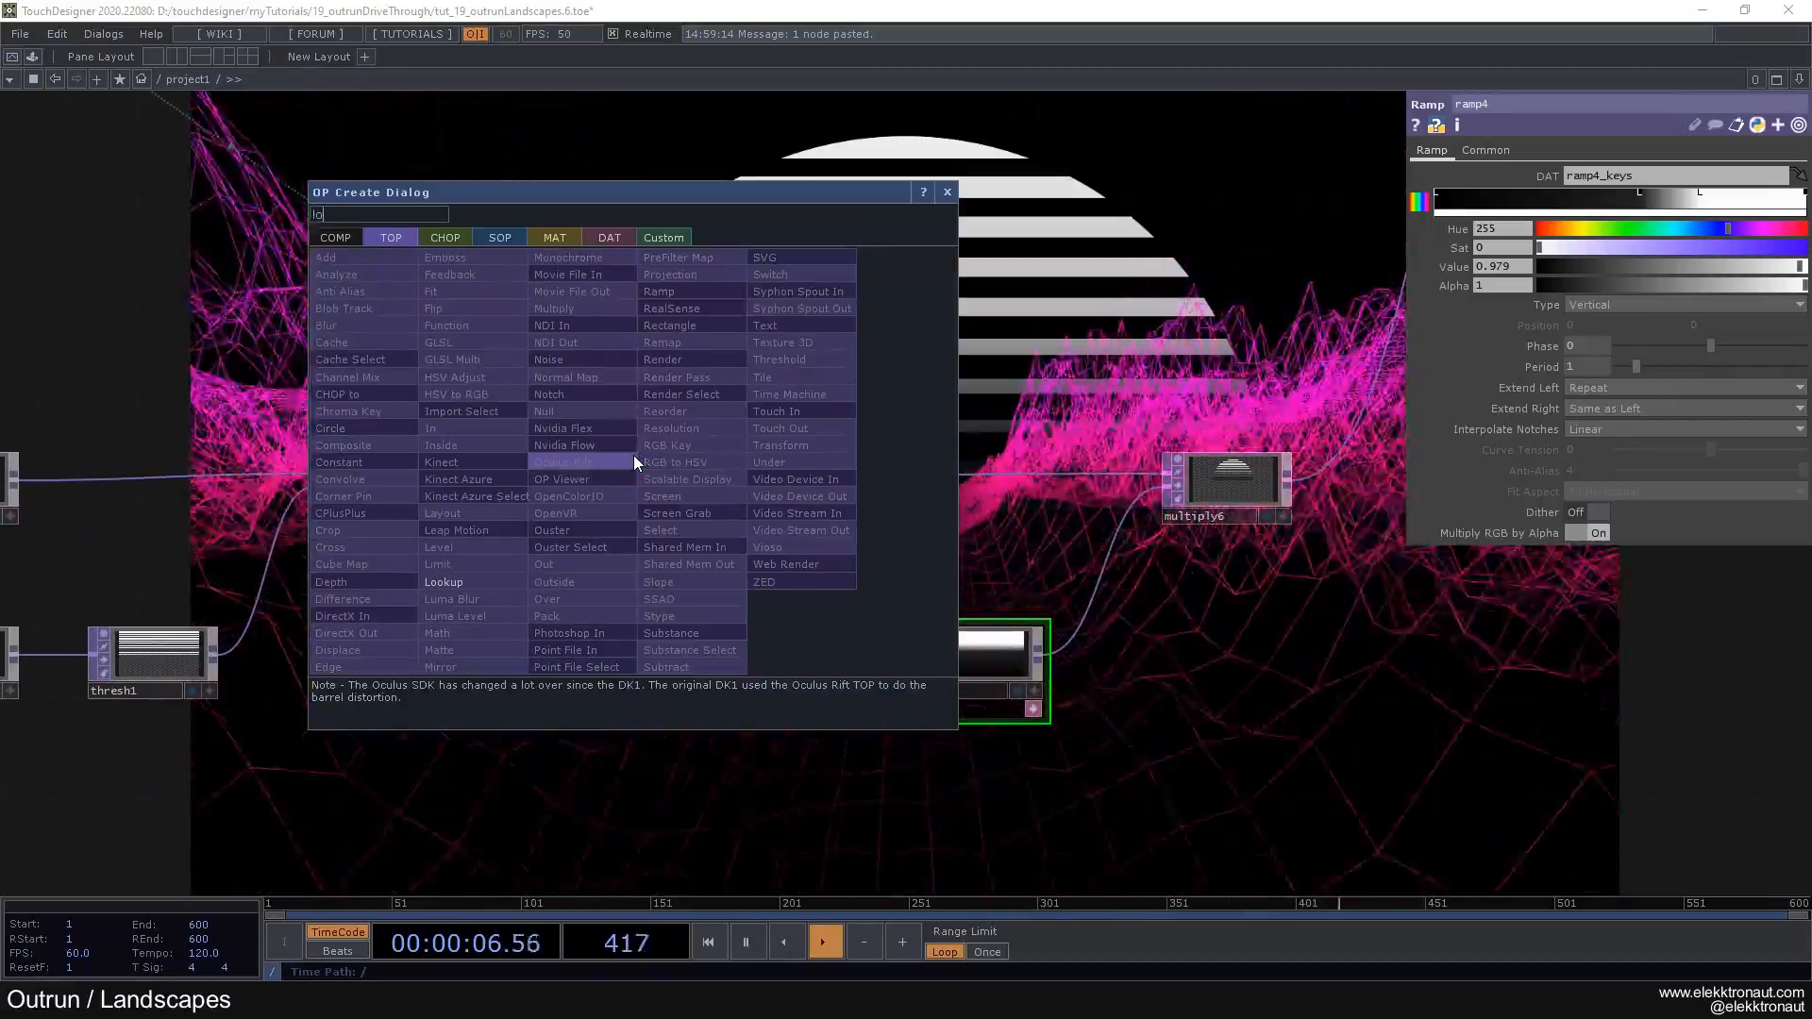
pyautogui.click(477, 583)
pyautogui.click(634, 521)
pyautogui.moveTo(535, 616); pyautogui.dragTo(569, 562)
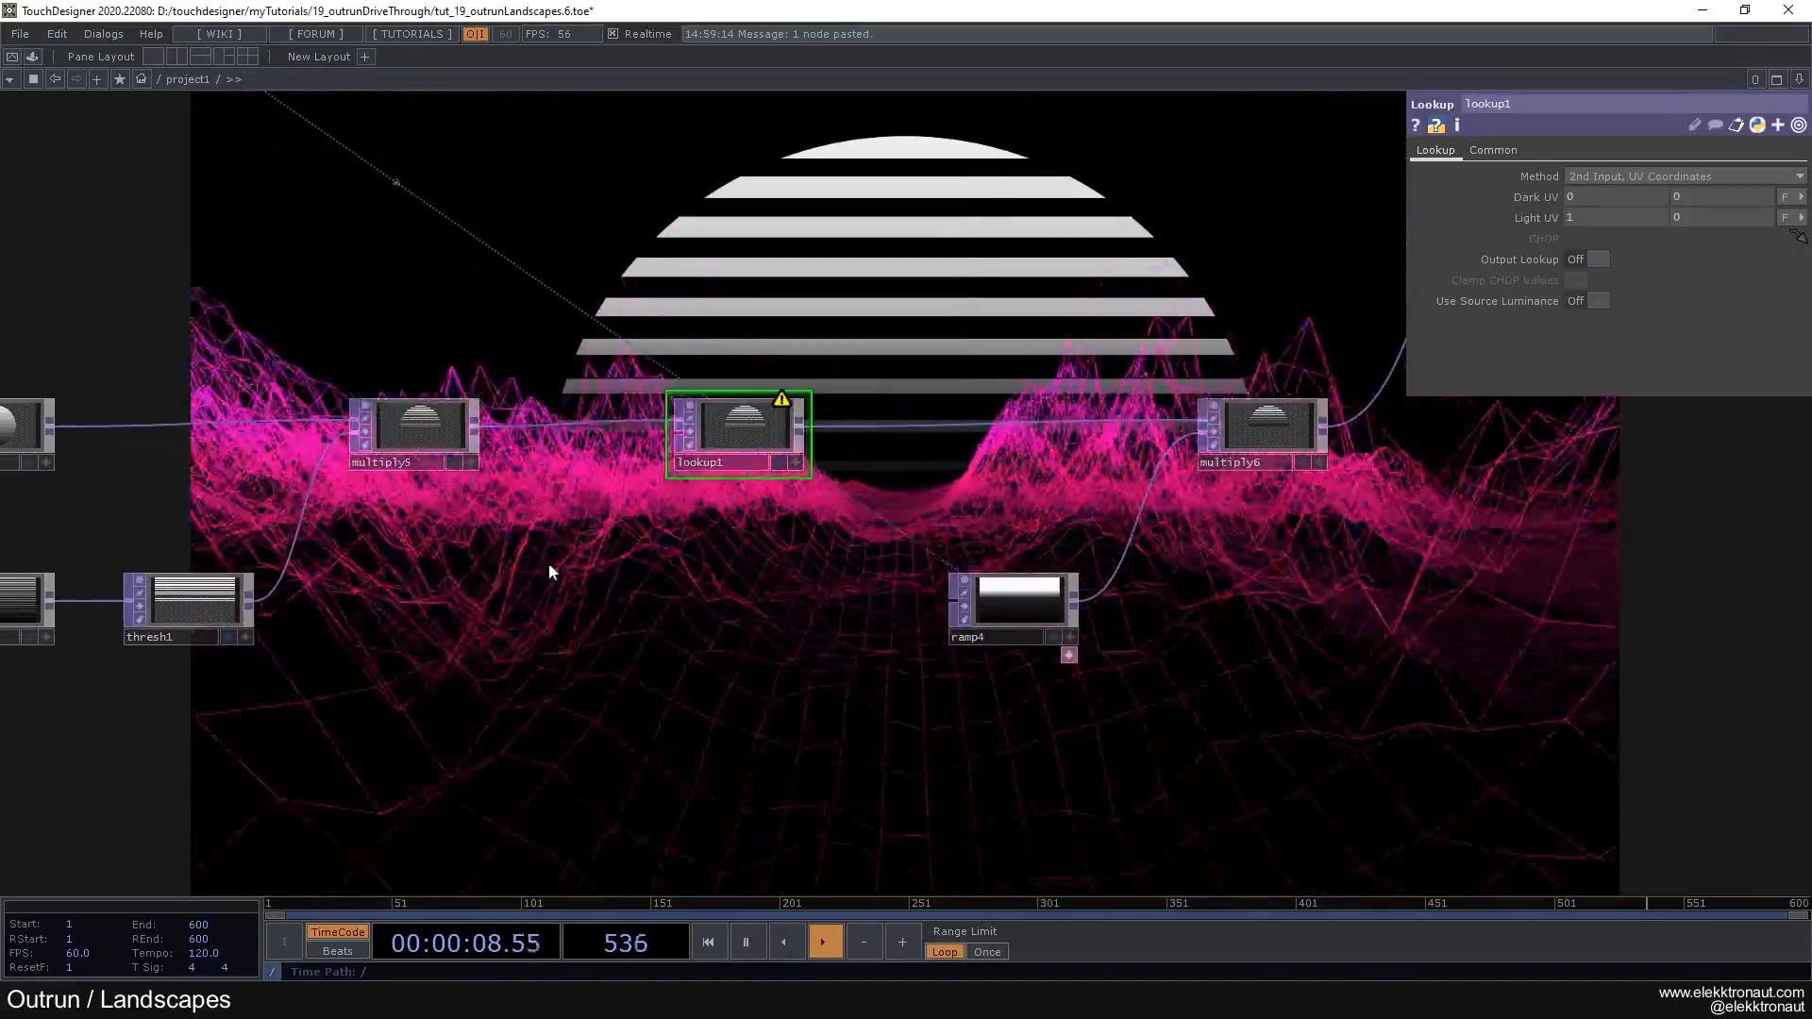
# Step: Create a new Ramp TOP below lookup1 and connect it to lookup1's second input
pyautogui.press('Tab')
pyautogui.click(536, 492)
pyautogui.click(510, 614)
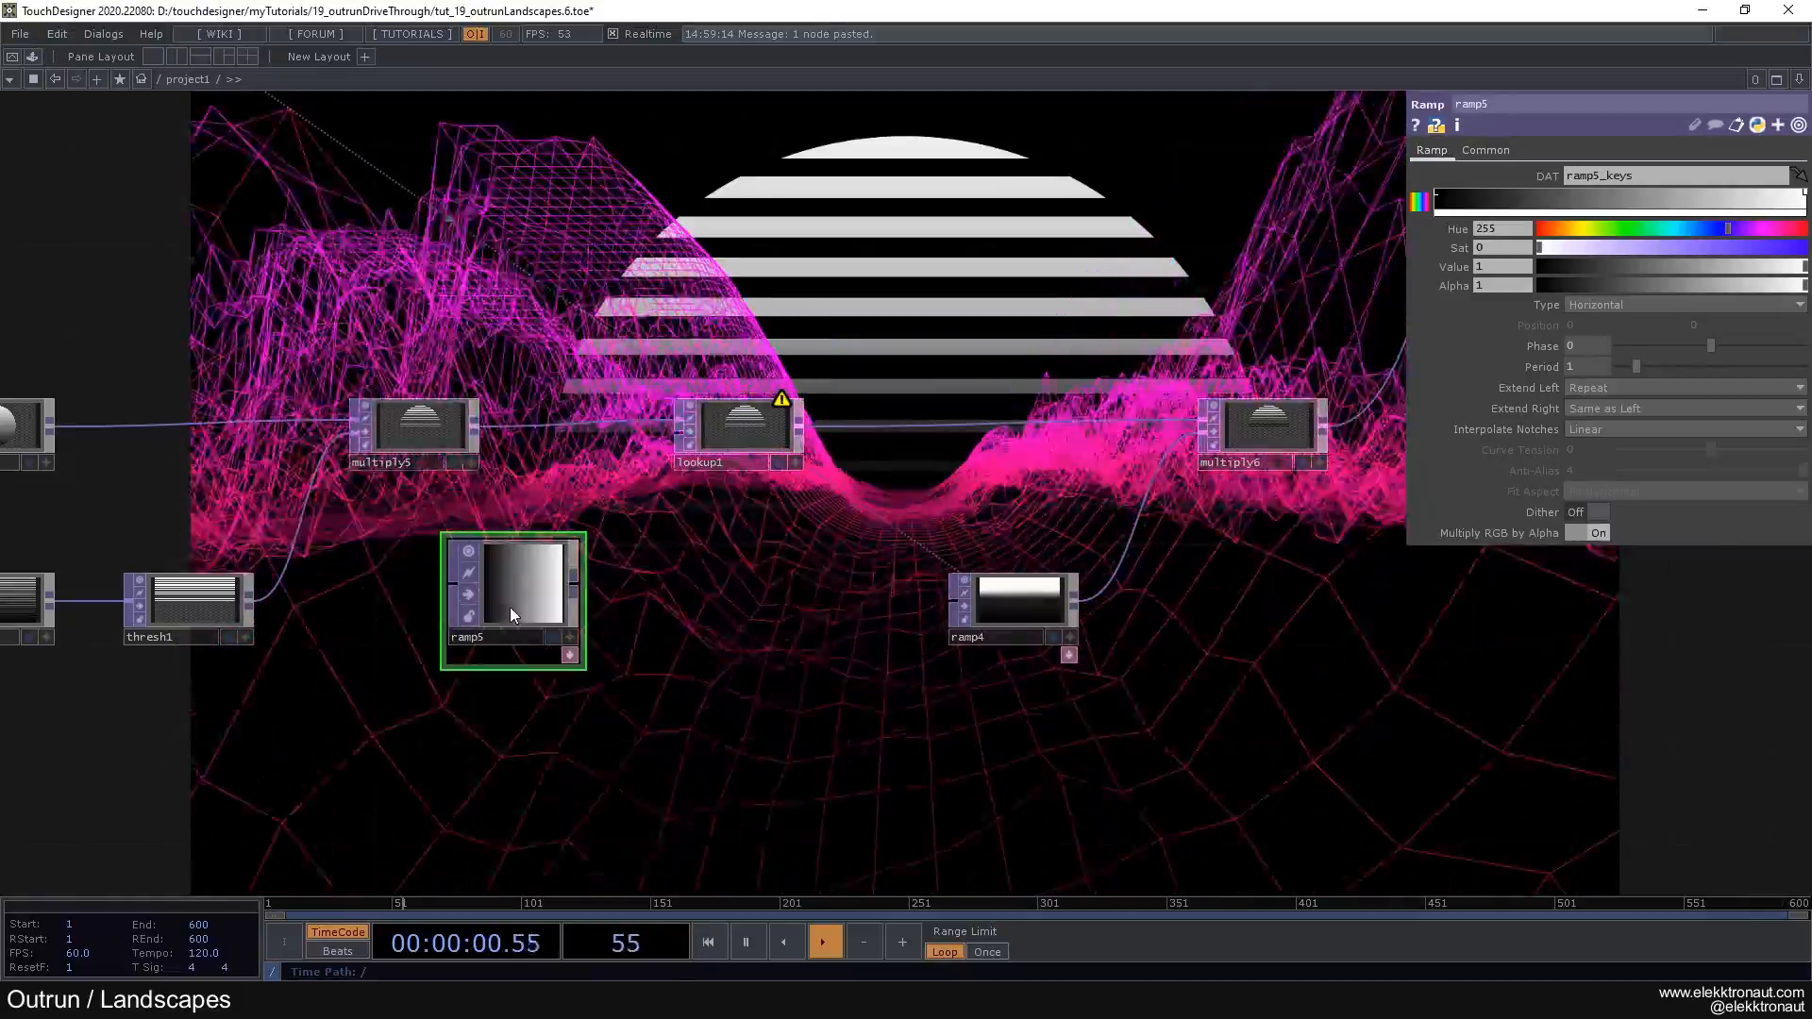
pyautogui.moveTo(574, 598); pyautogui.dragTo(678, 433)
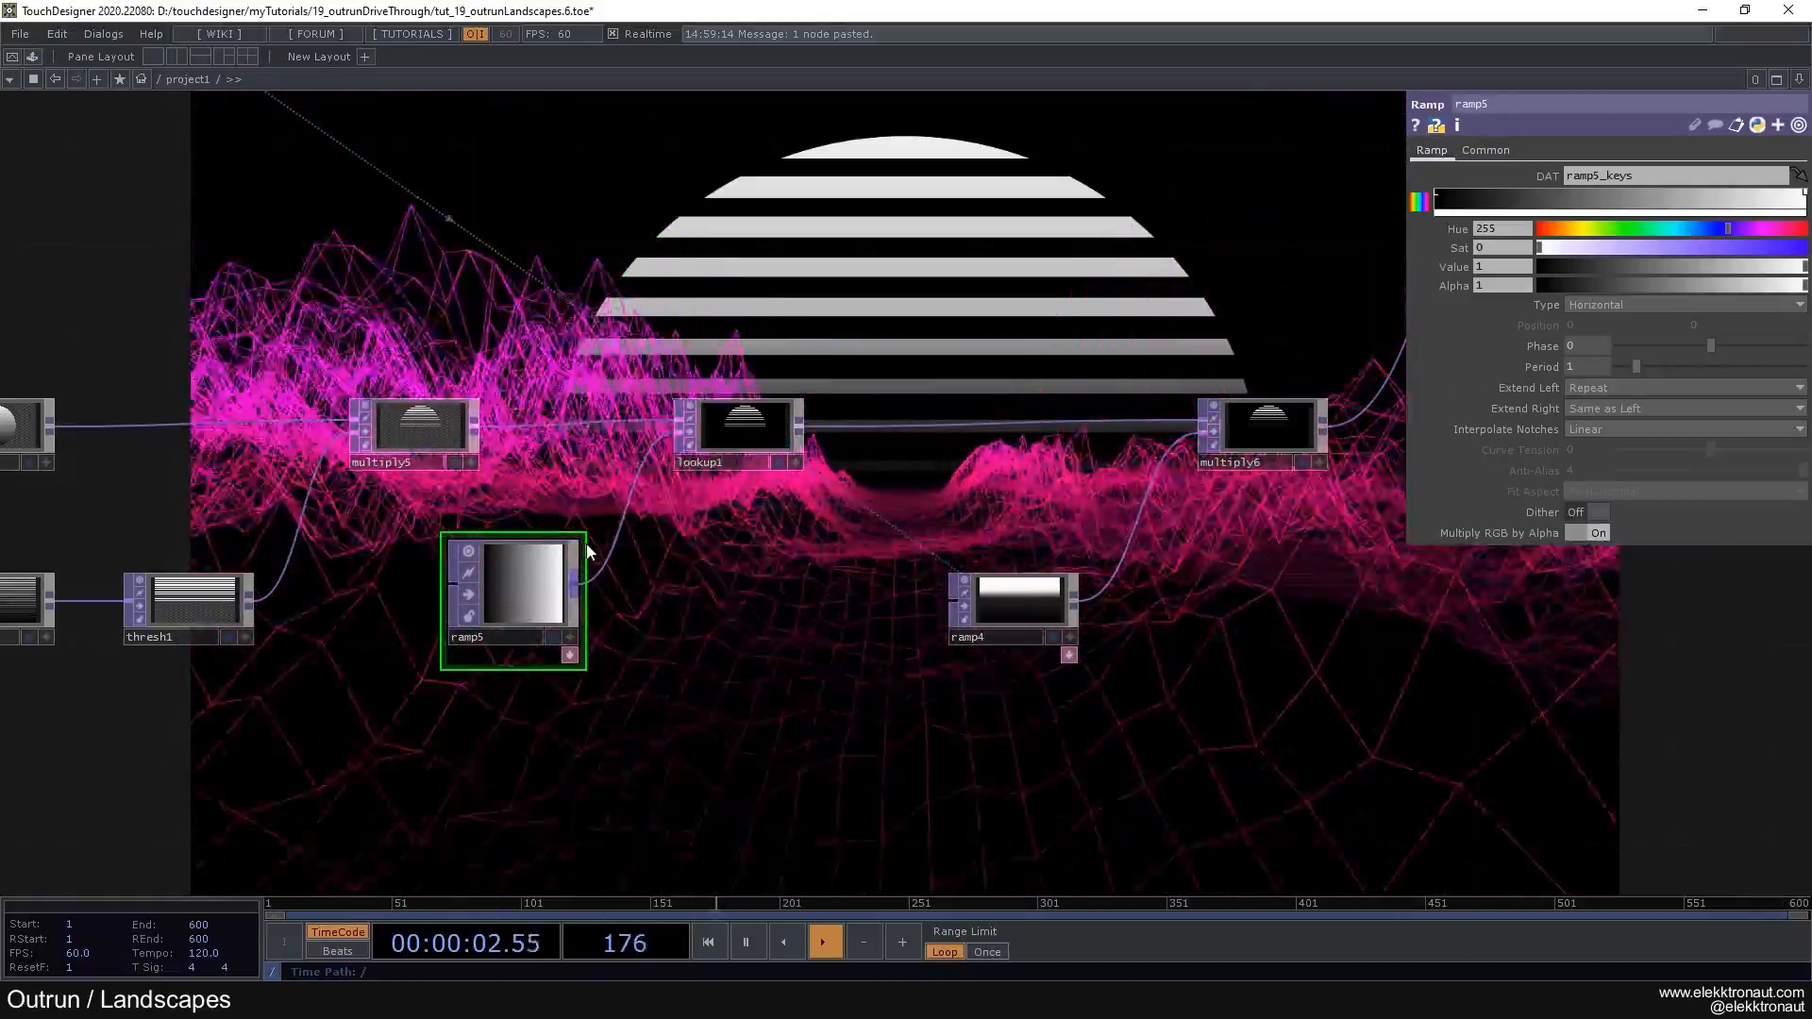
pyautogui.moveTo(695, 578); pyautogui.dragTo(711, 559)
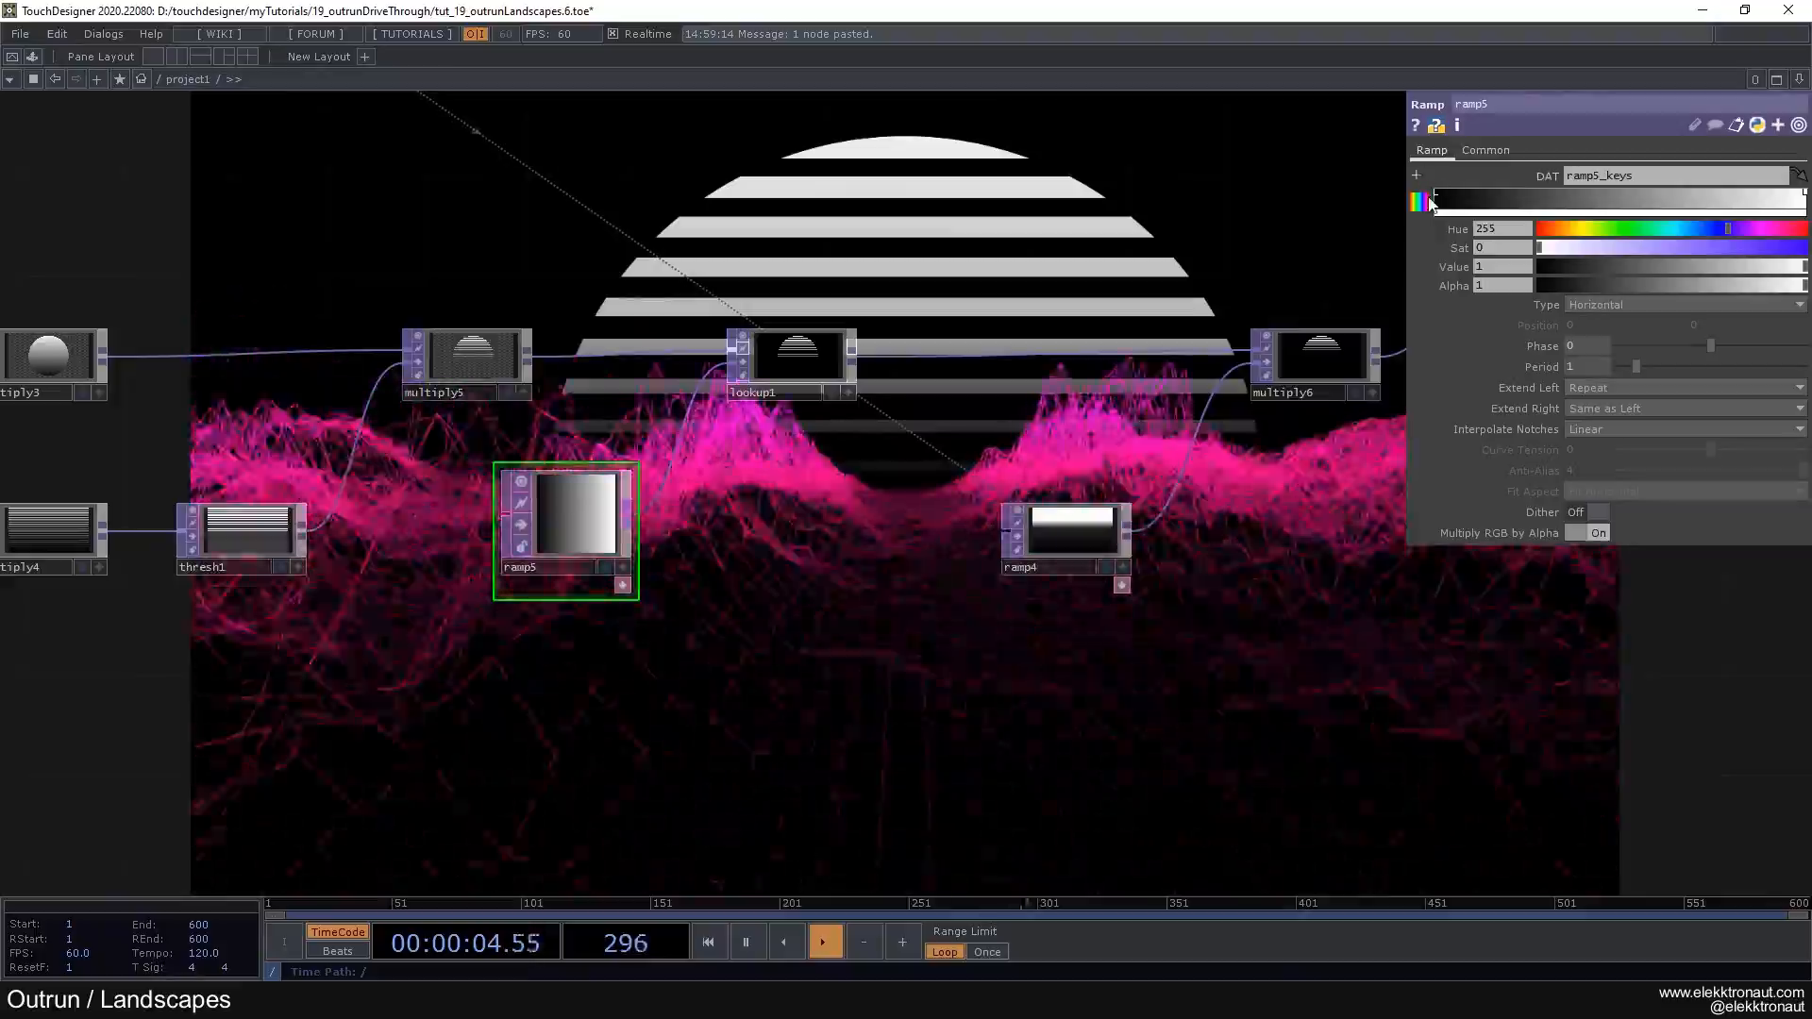
# Step: Set the alpha of the black start key in ramp5's gradient to 0
pyautogui.click(1438, 196)
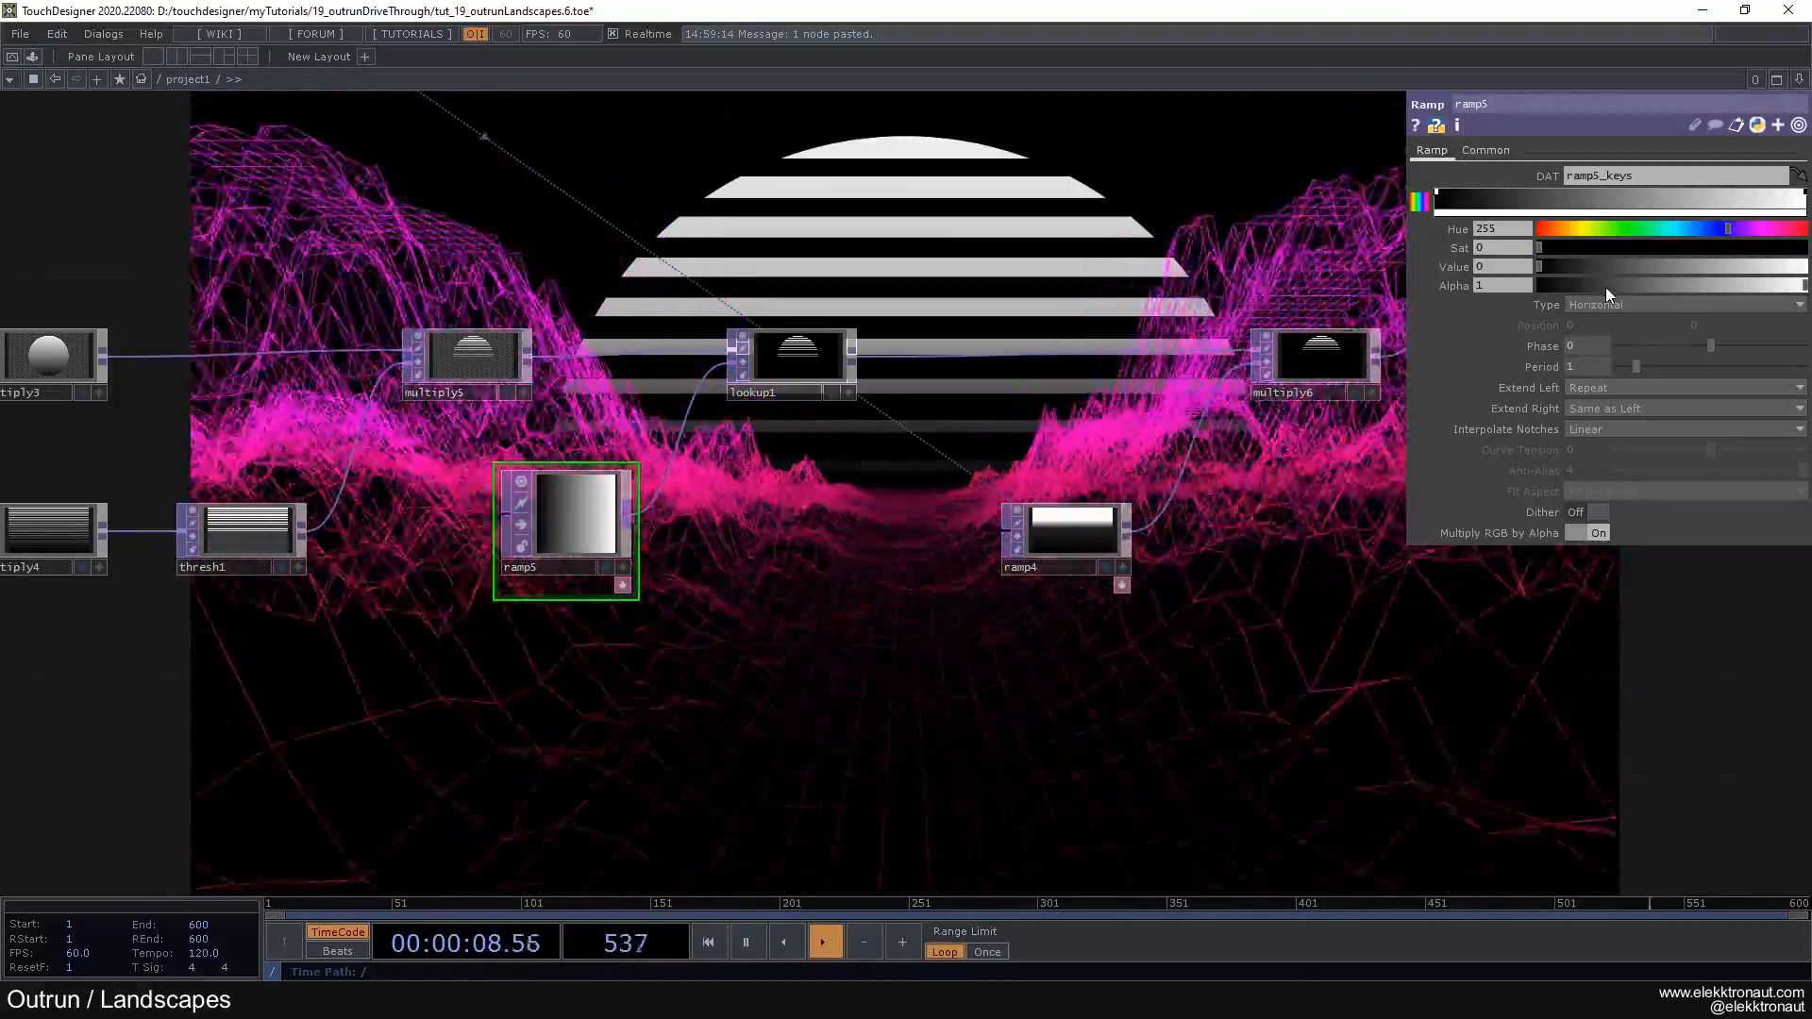
pyautogui.moveTo(1618, 287); pyautogui.dragTo(1390, 302)
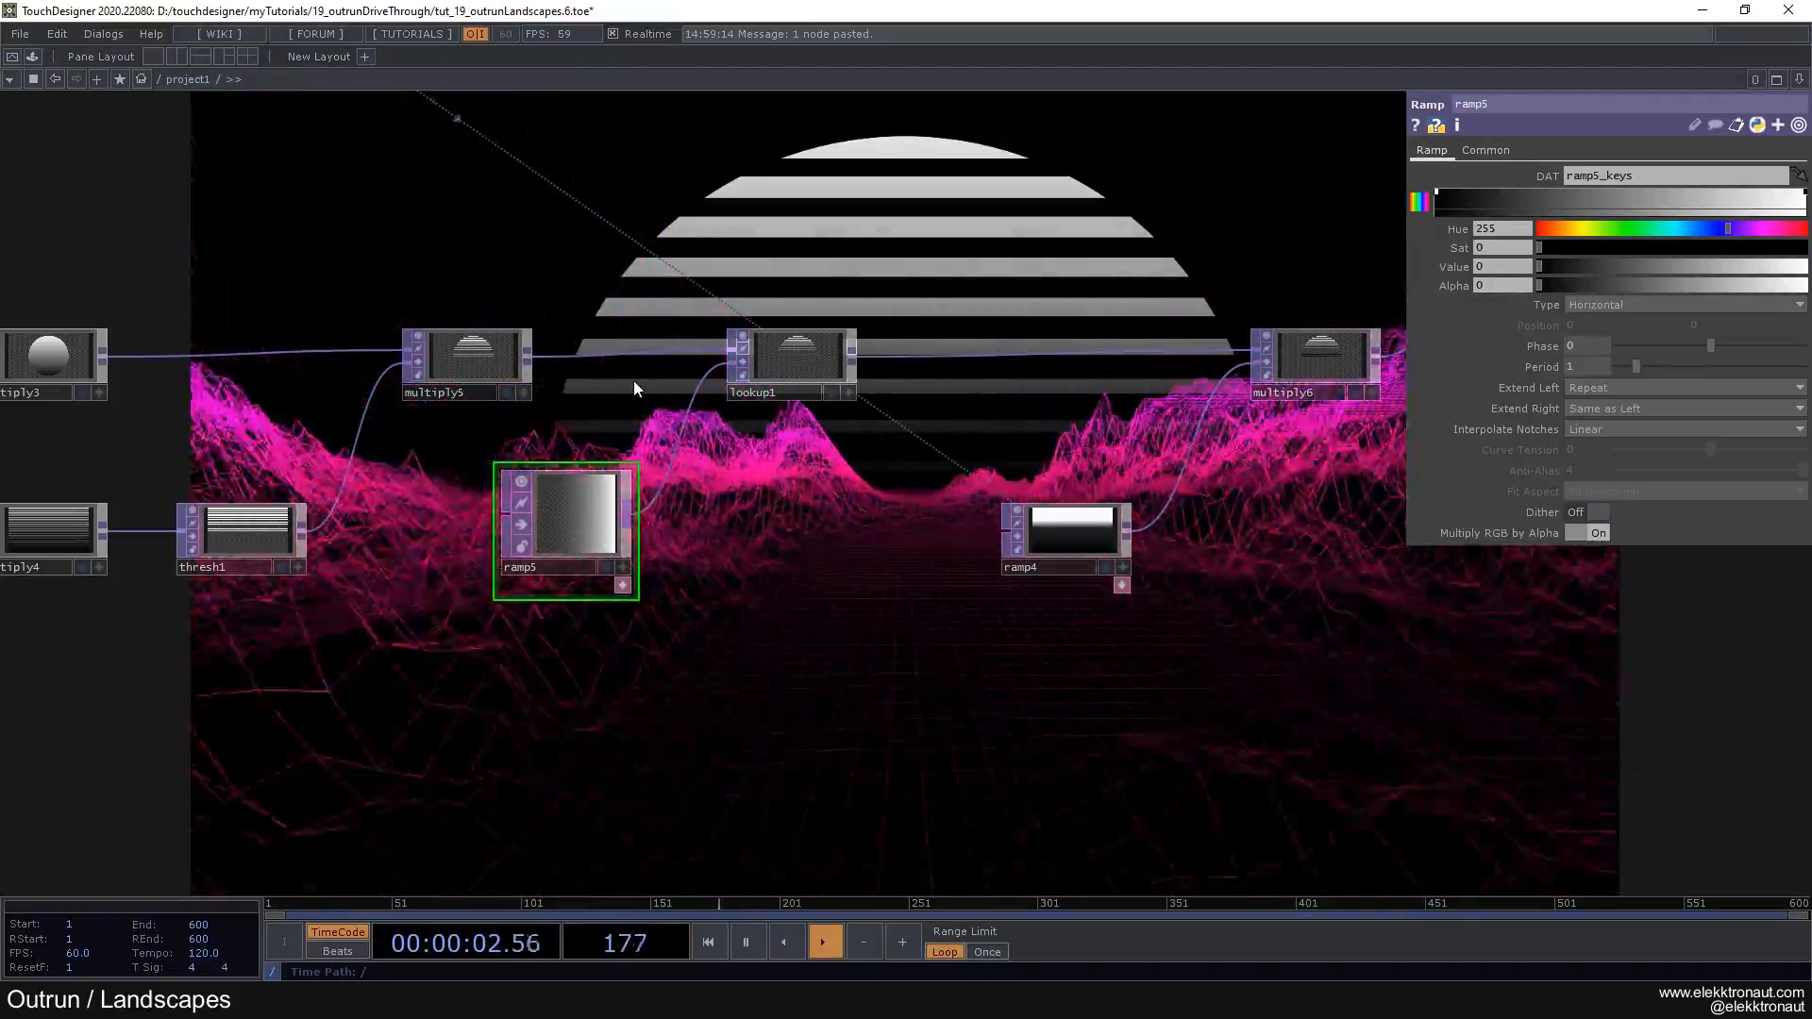
pyautogui.scroll(4, 819, 345)
pyautogui.scroll(-2, 755, 362)
pyautogui.moveTo(710, 549); pyautogui.dragTo(681, 406)
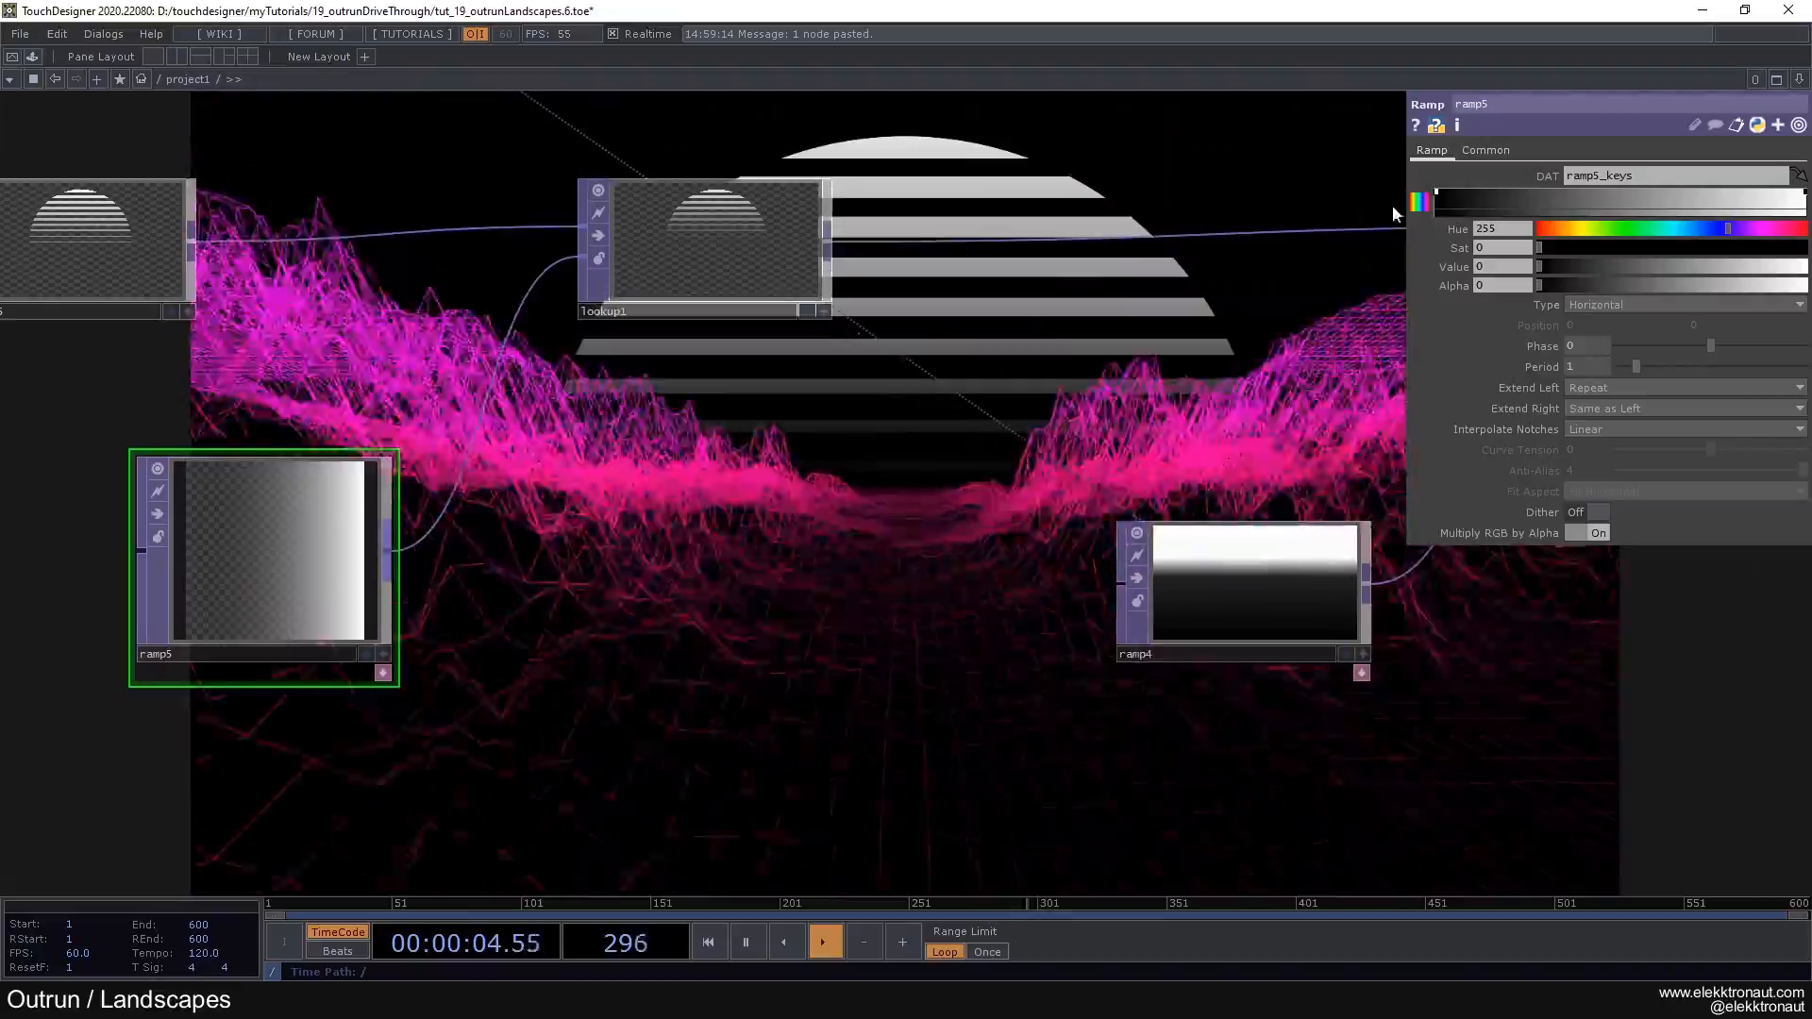
# Step: Add a key close to the start of ramp5's gradient and colour it pink with hue 326, saturation 0.929 and value 0.784
pyautogui.click(1452, 200)
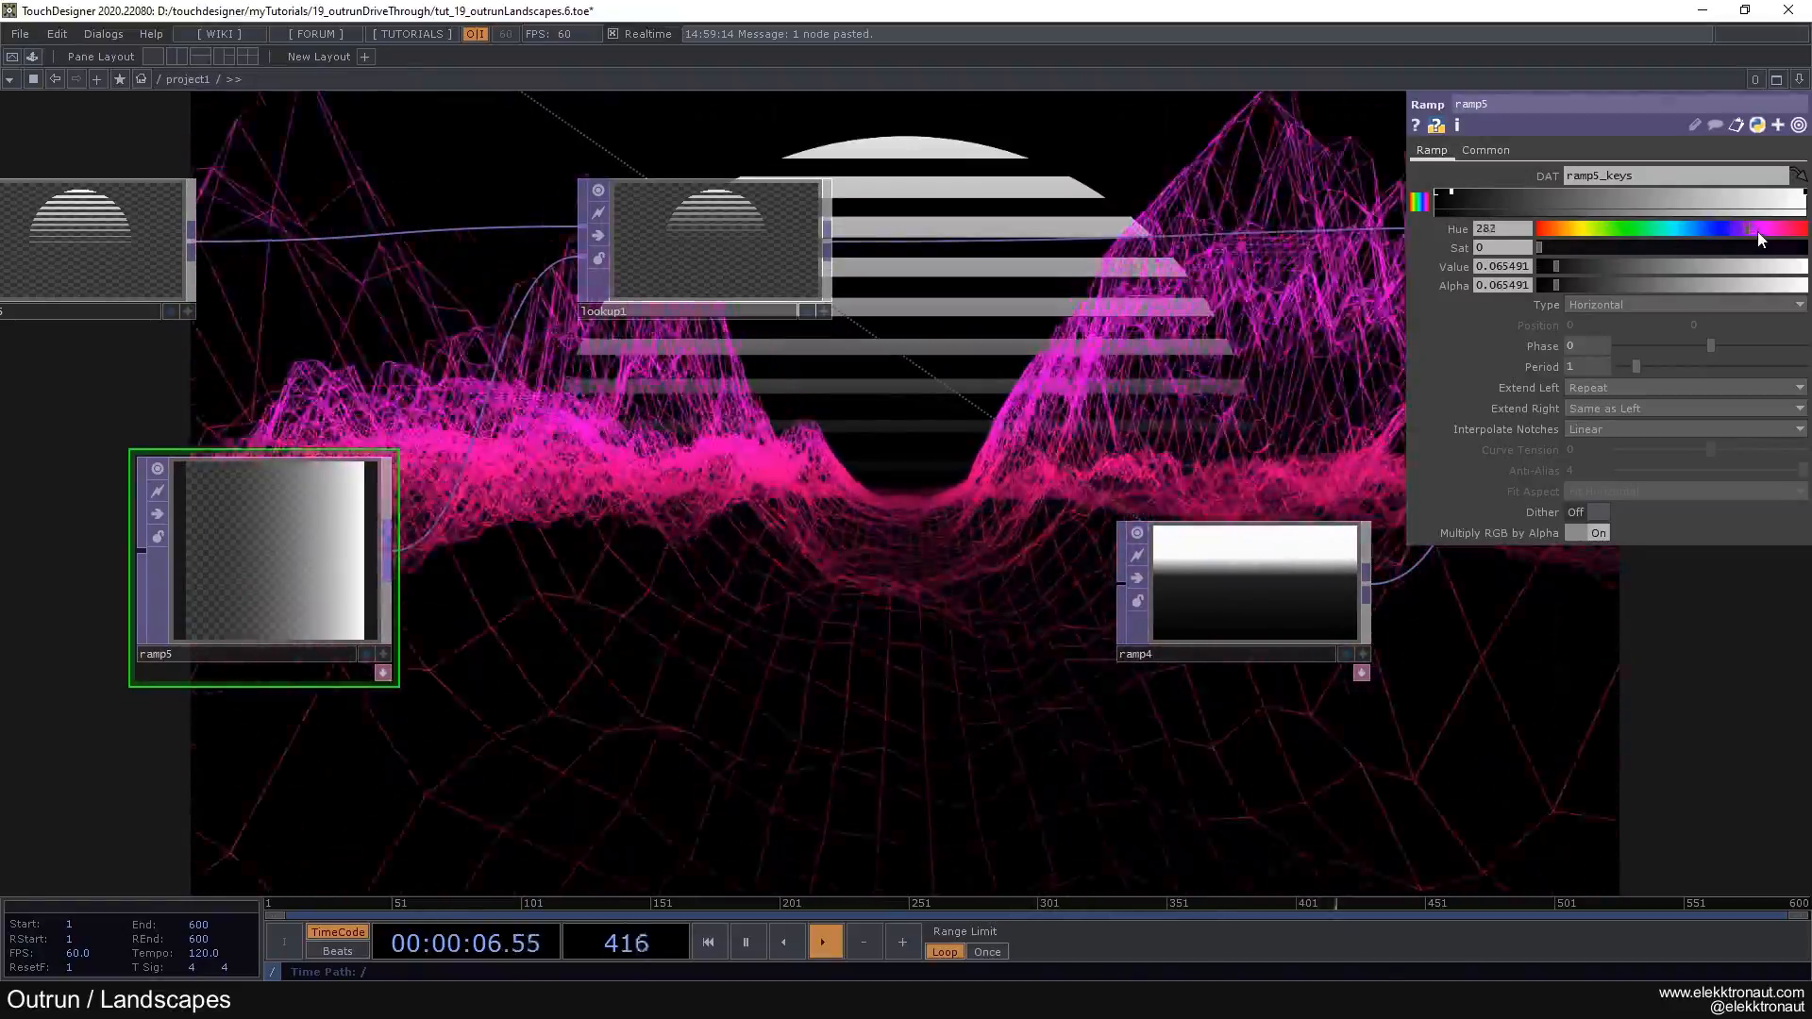
pyautogui.click(1772, 230)
pyautogui.moveTo(1775, 241); pyautogui.dragTo(1784, 244)
pyautogui.moveTo(1561, 247); pyautogui.dragTo(1729, 267)
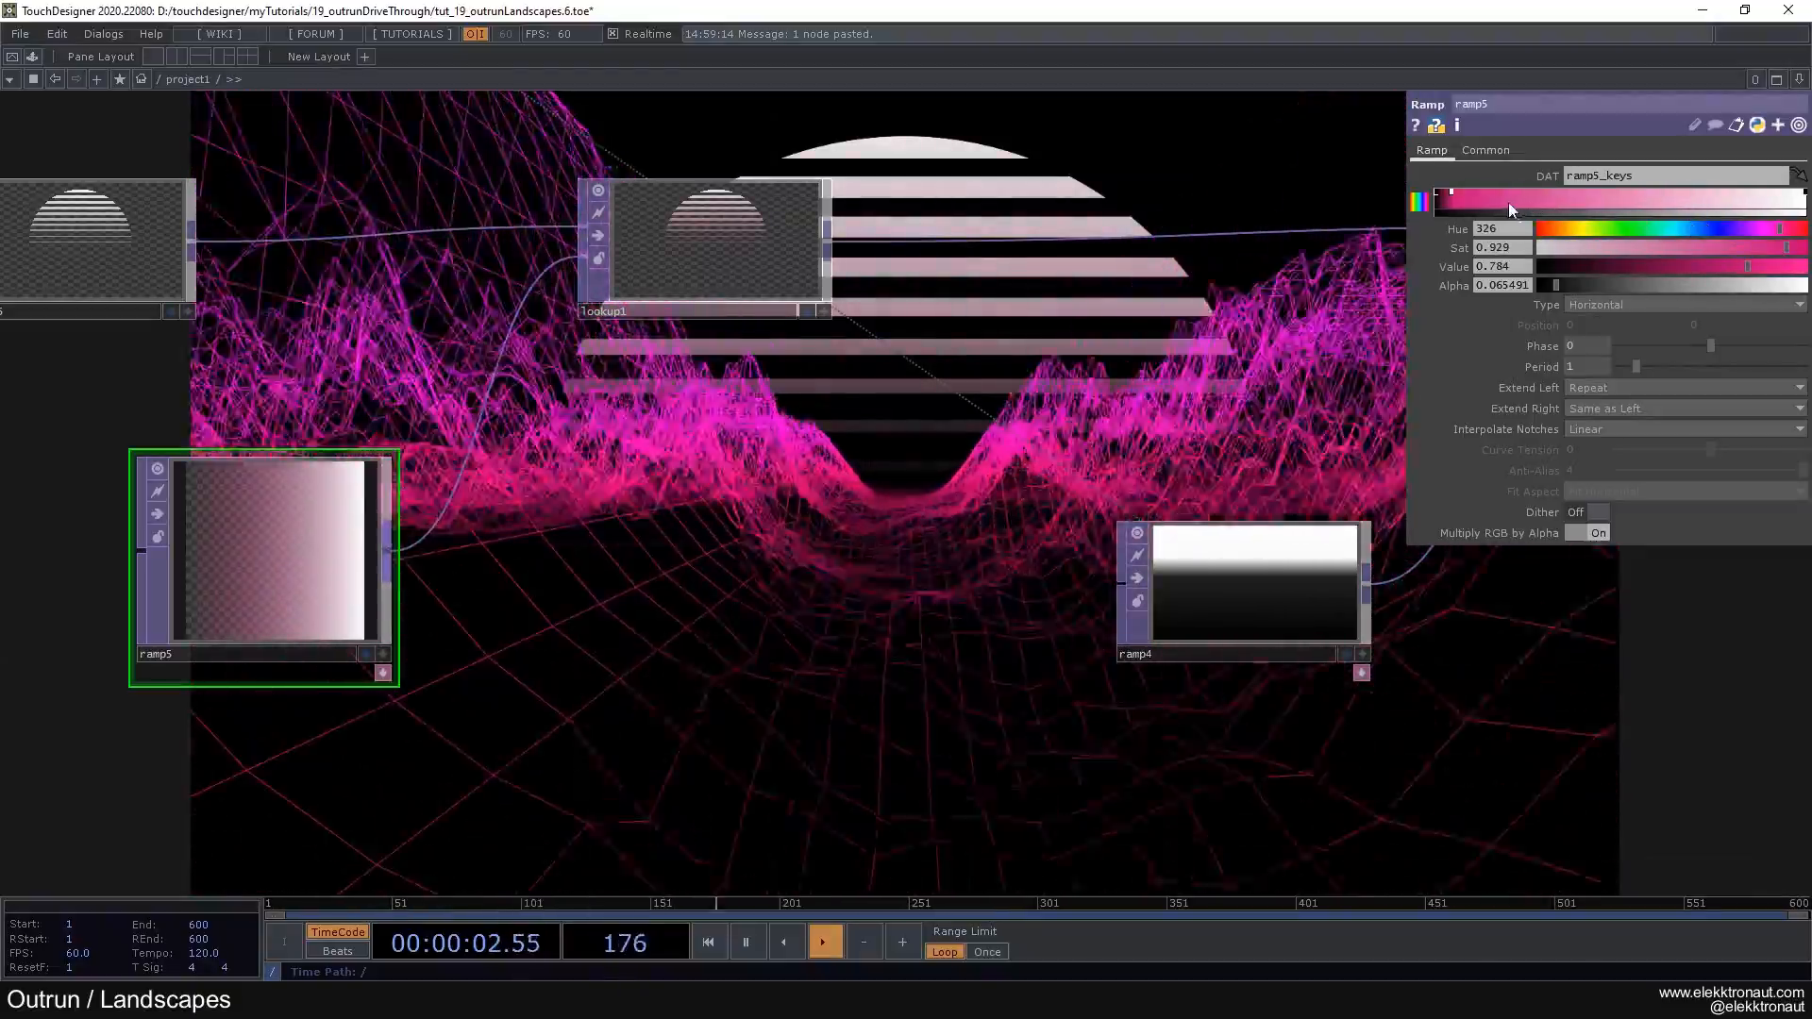
# Step: Colour ramp5's end key orange, and give its first half two opaque magenta keys with hue 290 near the start and hue 293 further in
pyautogui.moveTo(1738, 202); pyautogui.dragTo(1790, 200)
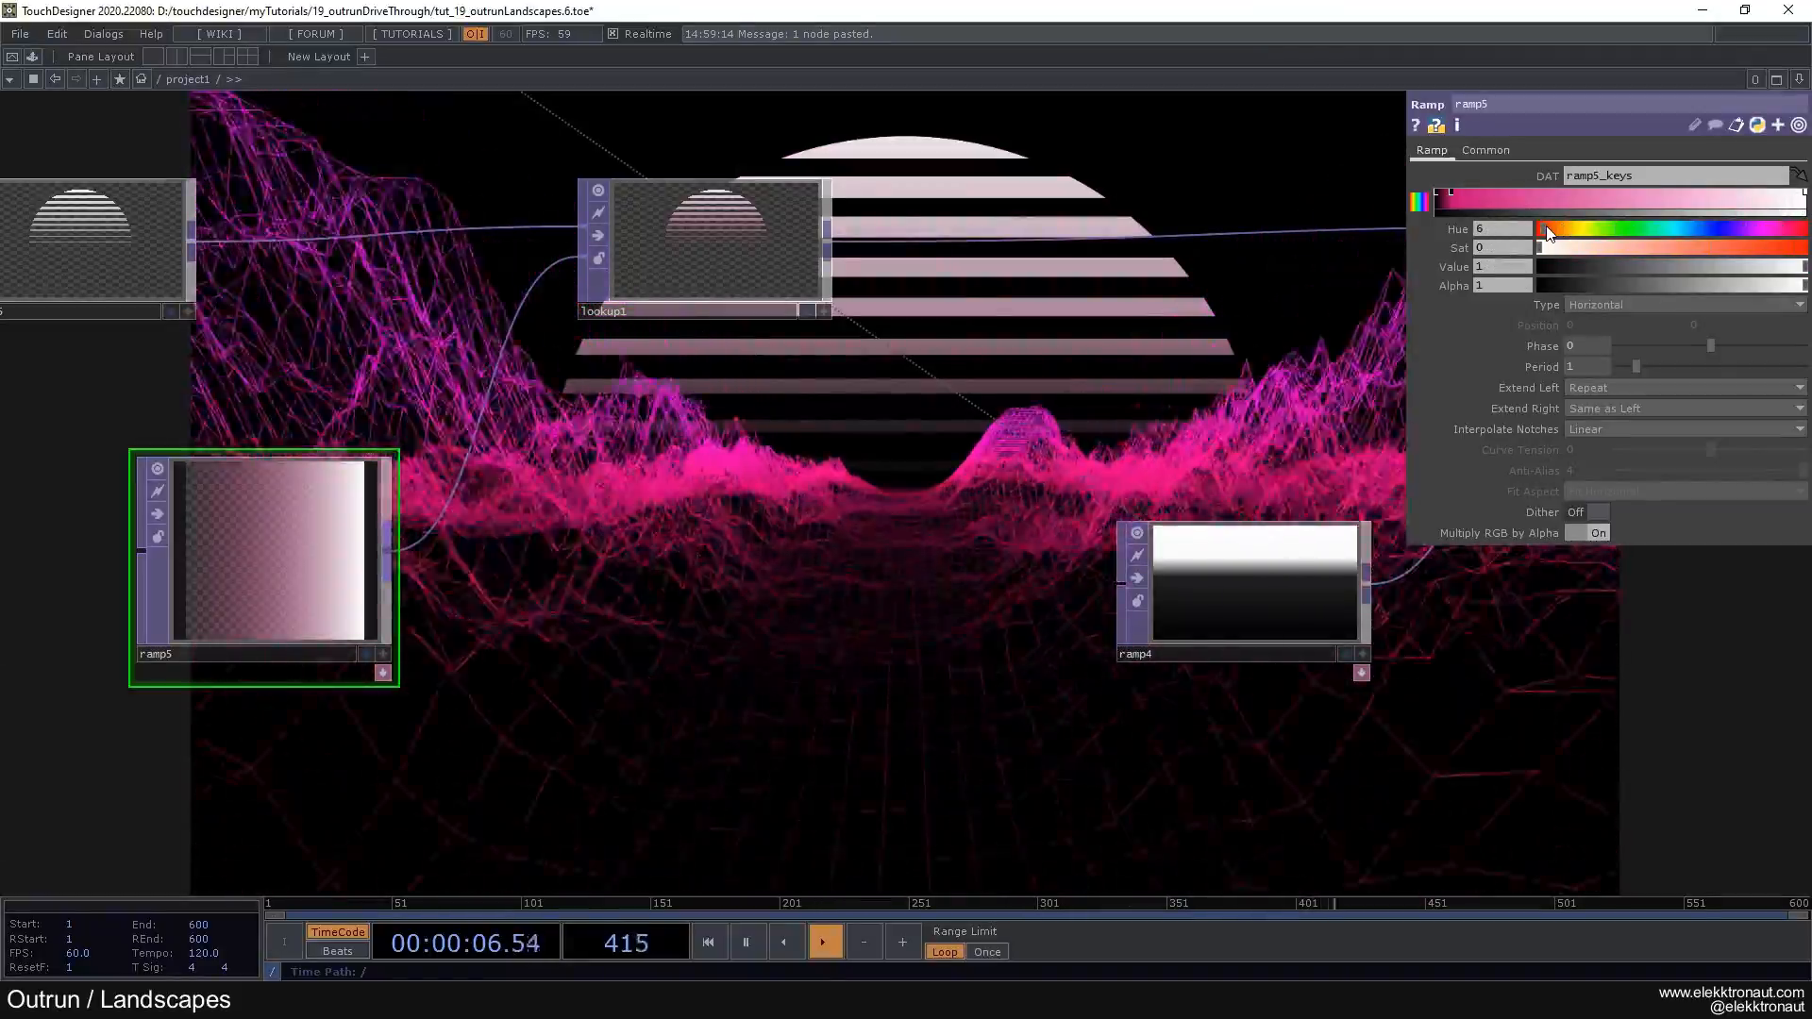
pyautogui.moveTo(1578, 249); pyautogui.dragTo(1718, 249)
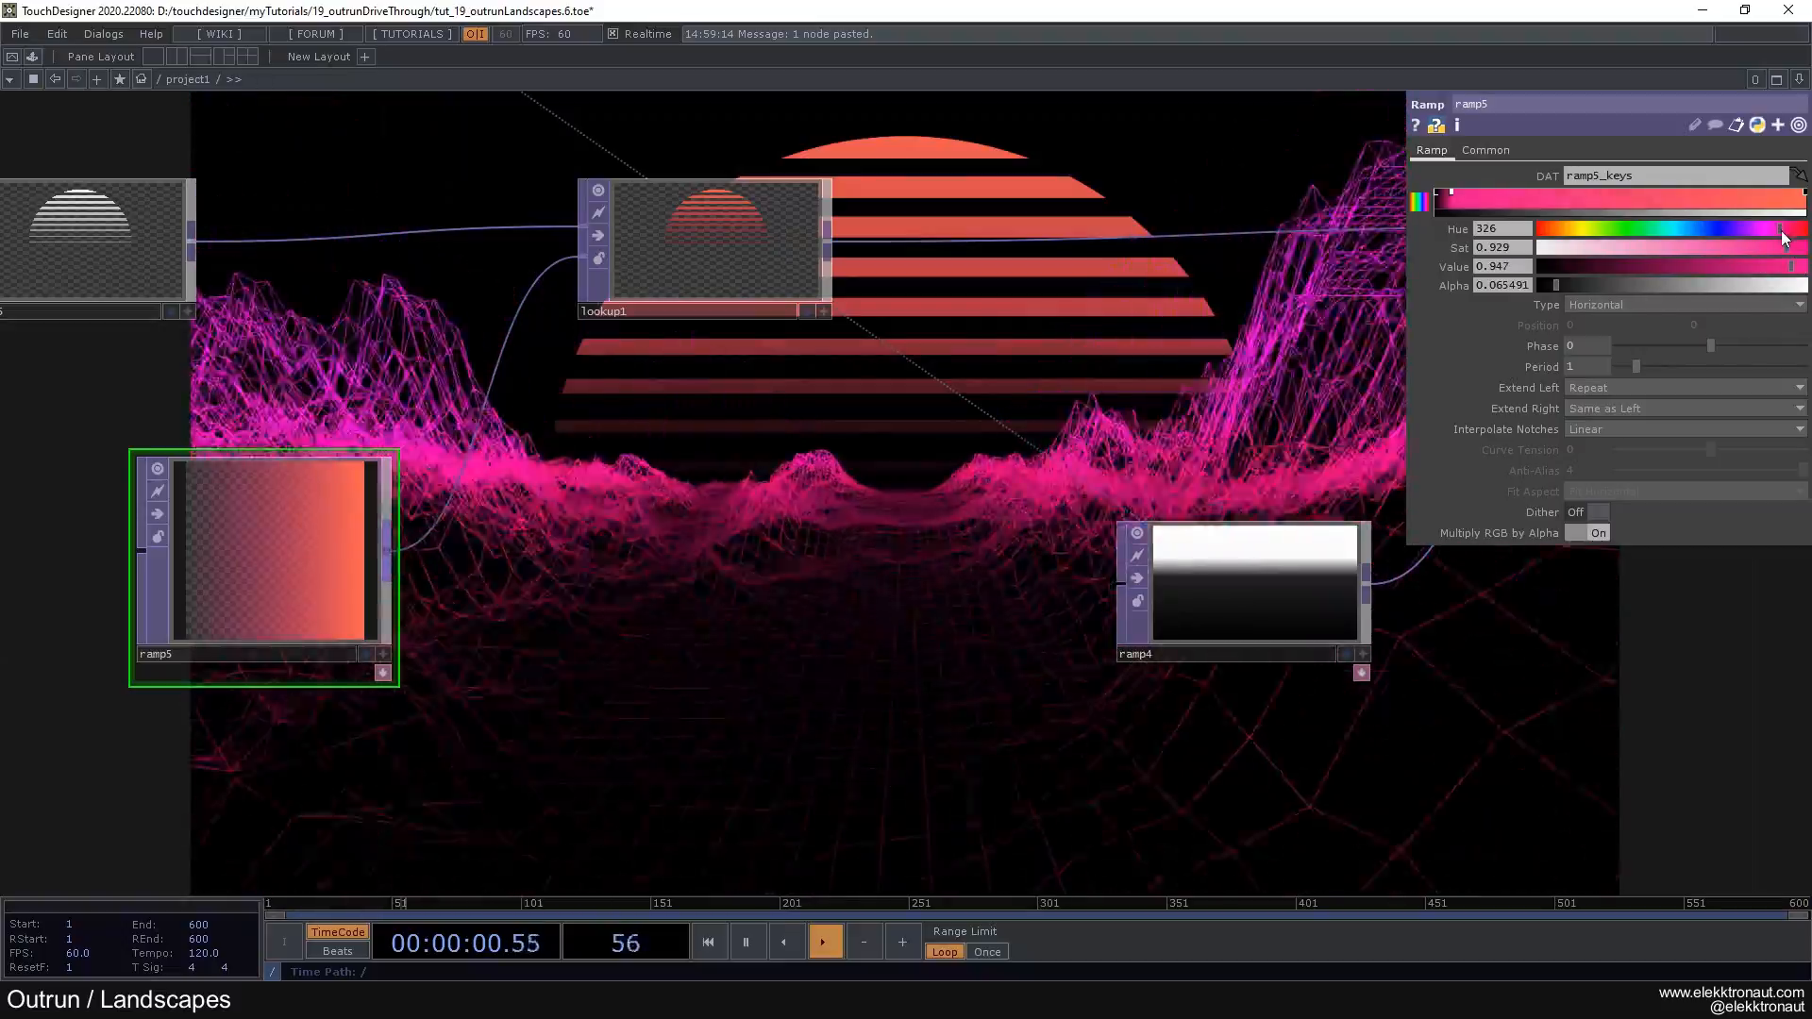
pyautogui.moveTo(1755, 229)
pyautogui.mouseDown()
pyautogui.moveTo(1735, 231)
pyautogui.moveTo(1753, 230)
pyautogui.mouseUp()
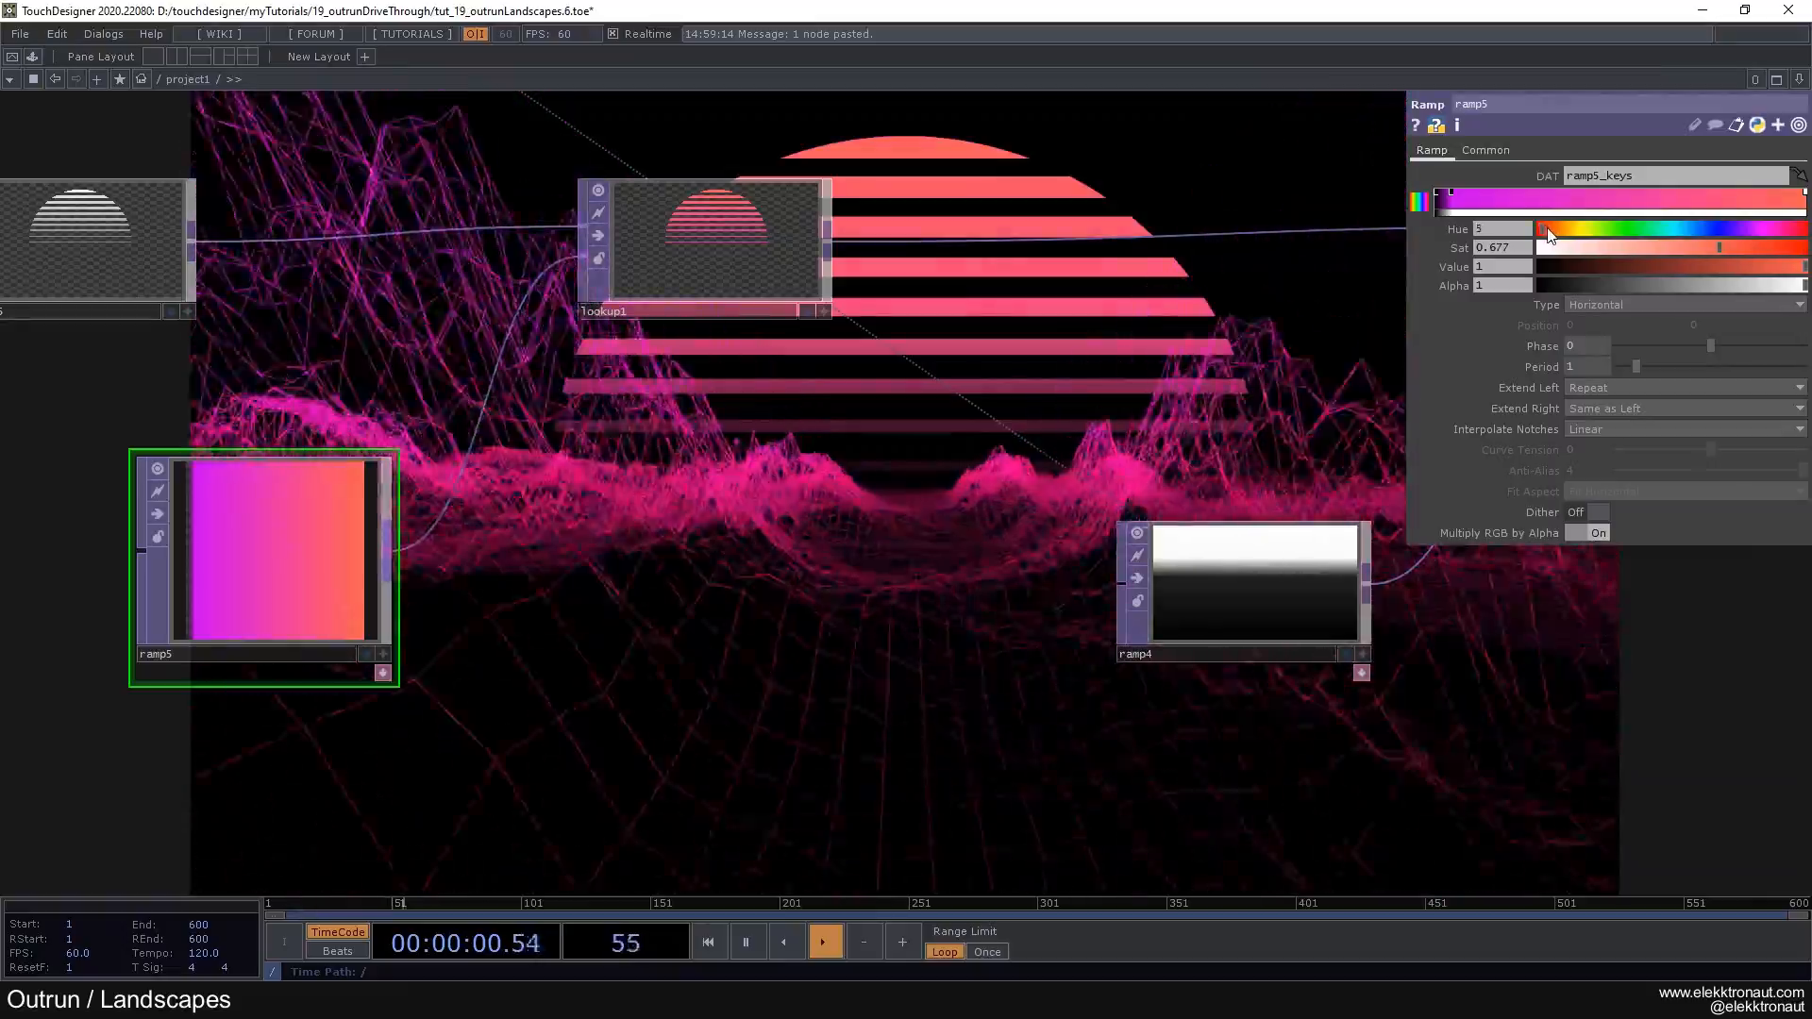
pyautogui.moveTo(1565, 238)
pyautogui.mouseDown()
pyautogui.moveTo(1502, 211)
pyautogui.moveTo(1527, 215)
pyautogui.mouseUp()
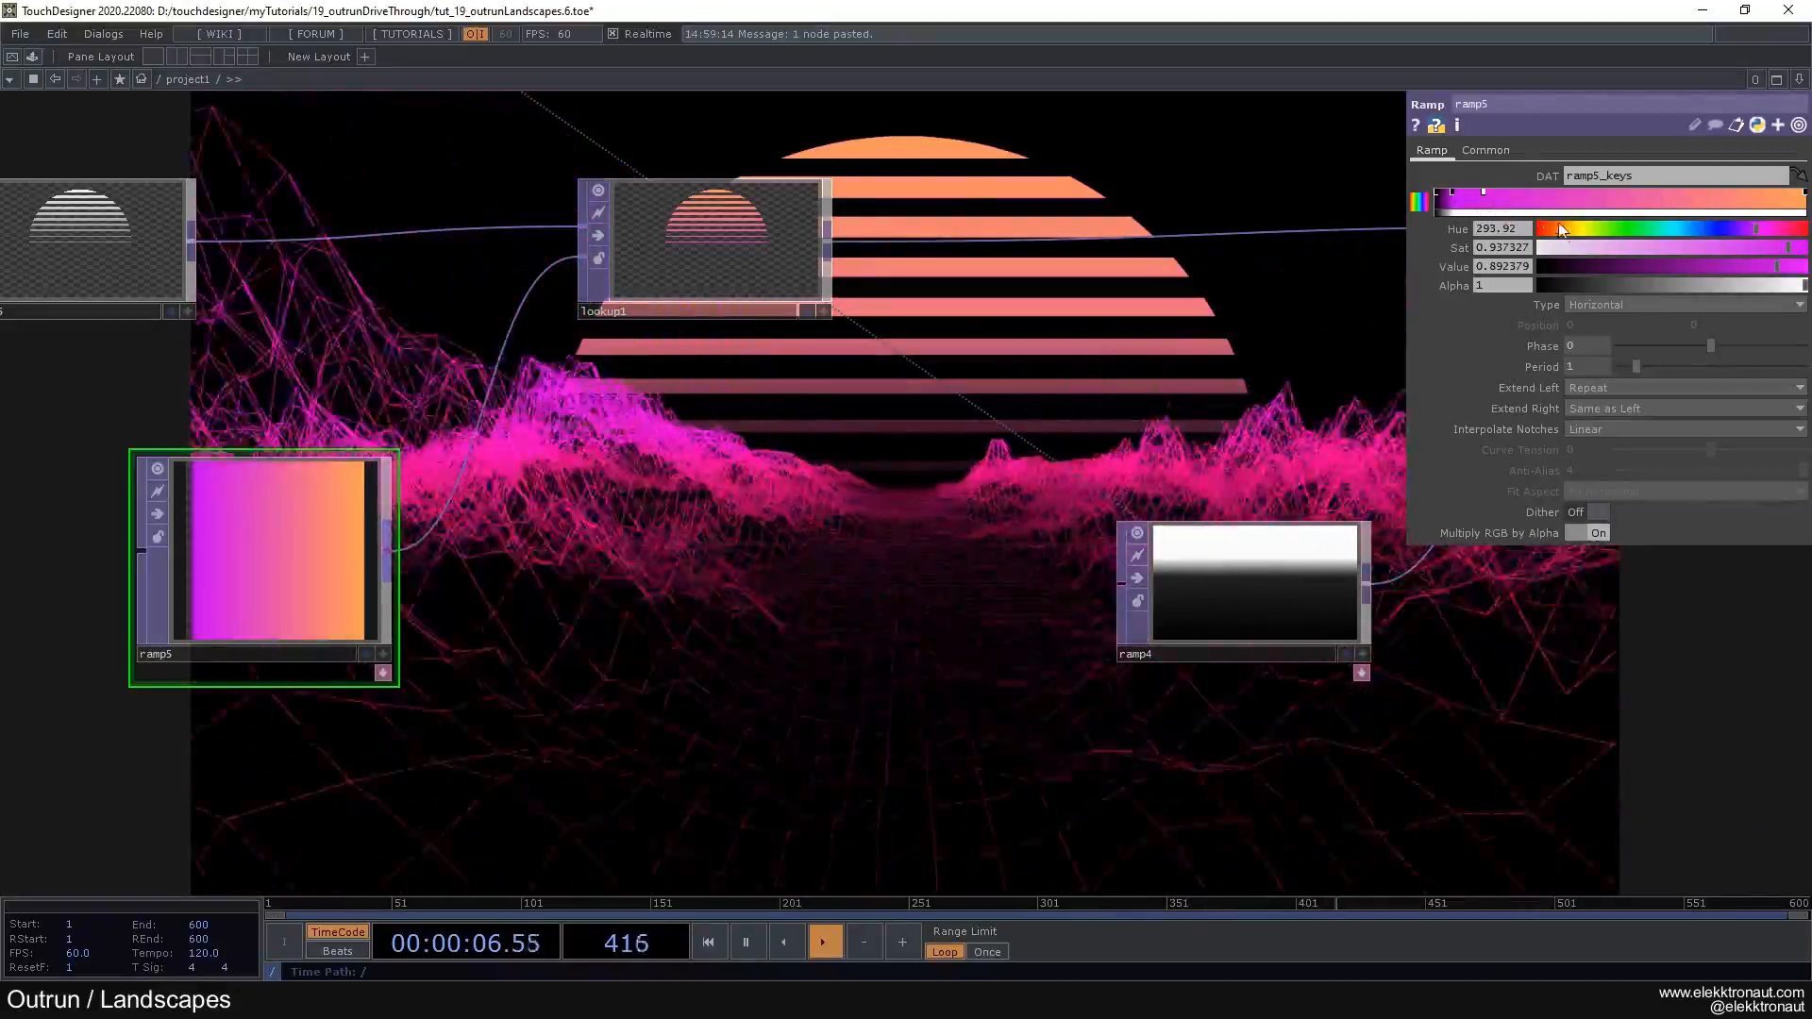
pyautogui.moveTo(1765, 231); pyautogui.dragTo(1771, 246)
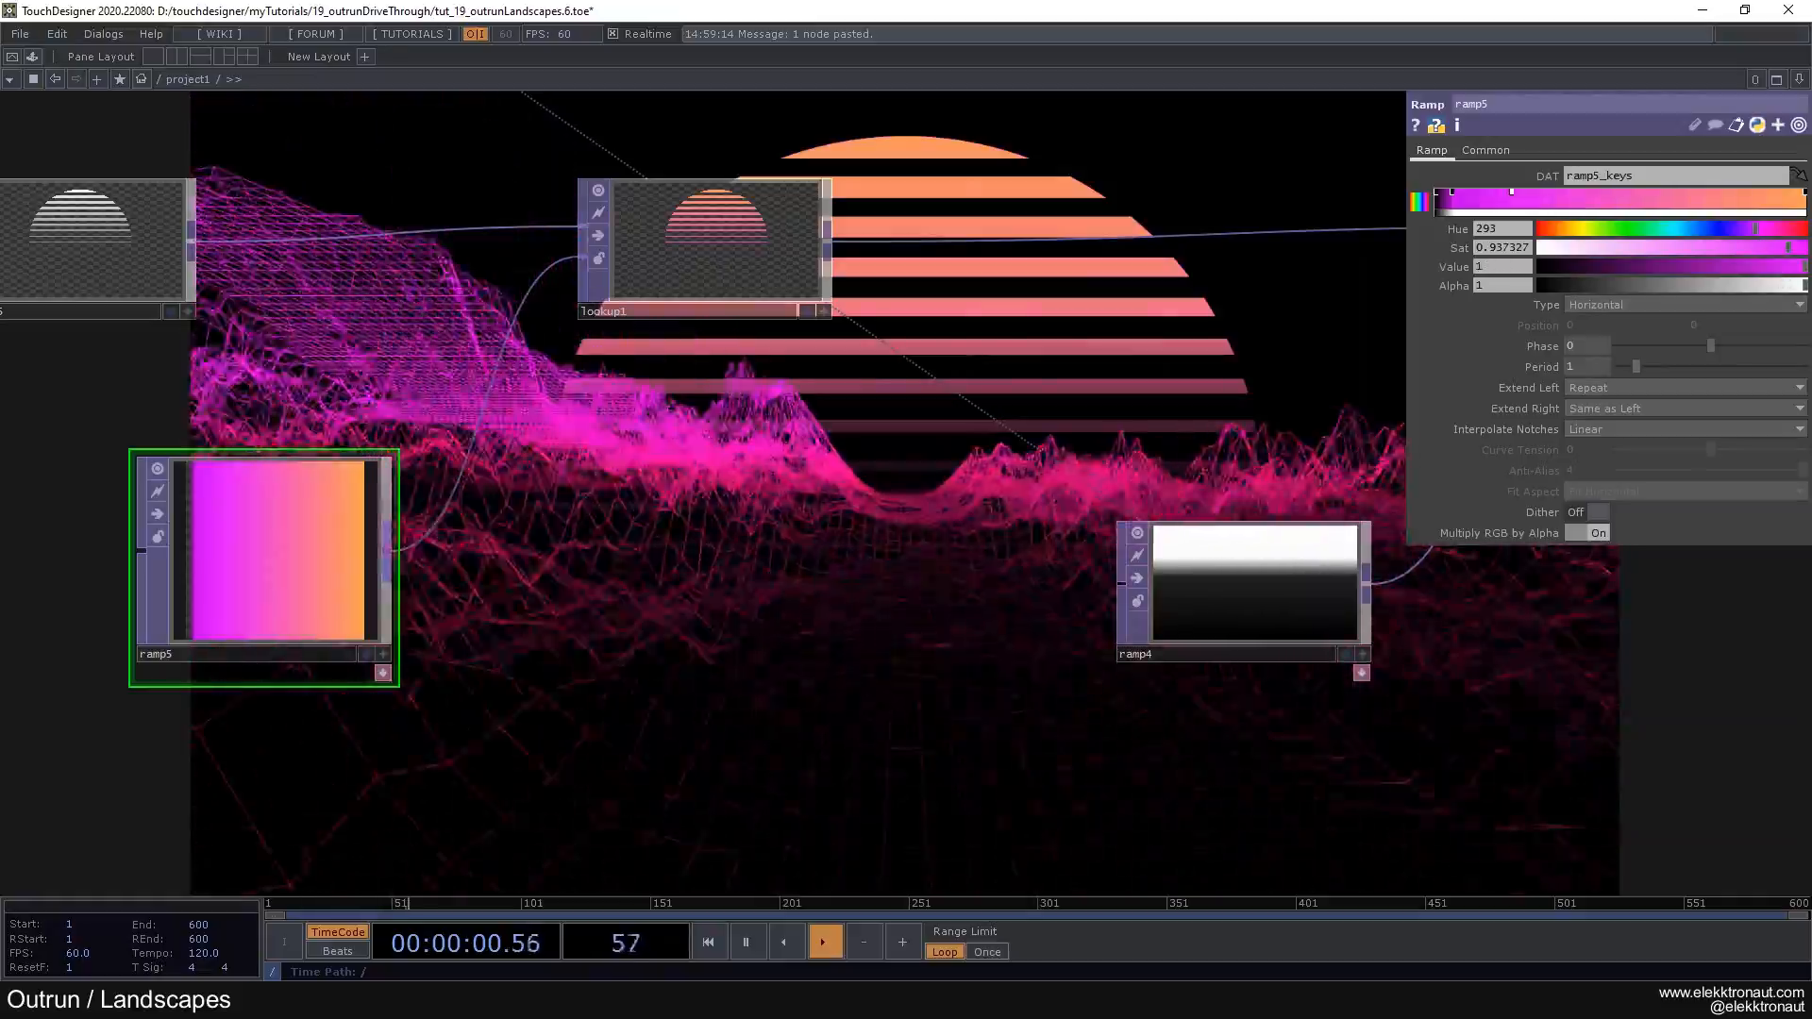
# Step: Add a key at about one fifth of ramp2's gradient and set its value to 0.047
pyautogui.scroll(-5, 1095, 288)
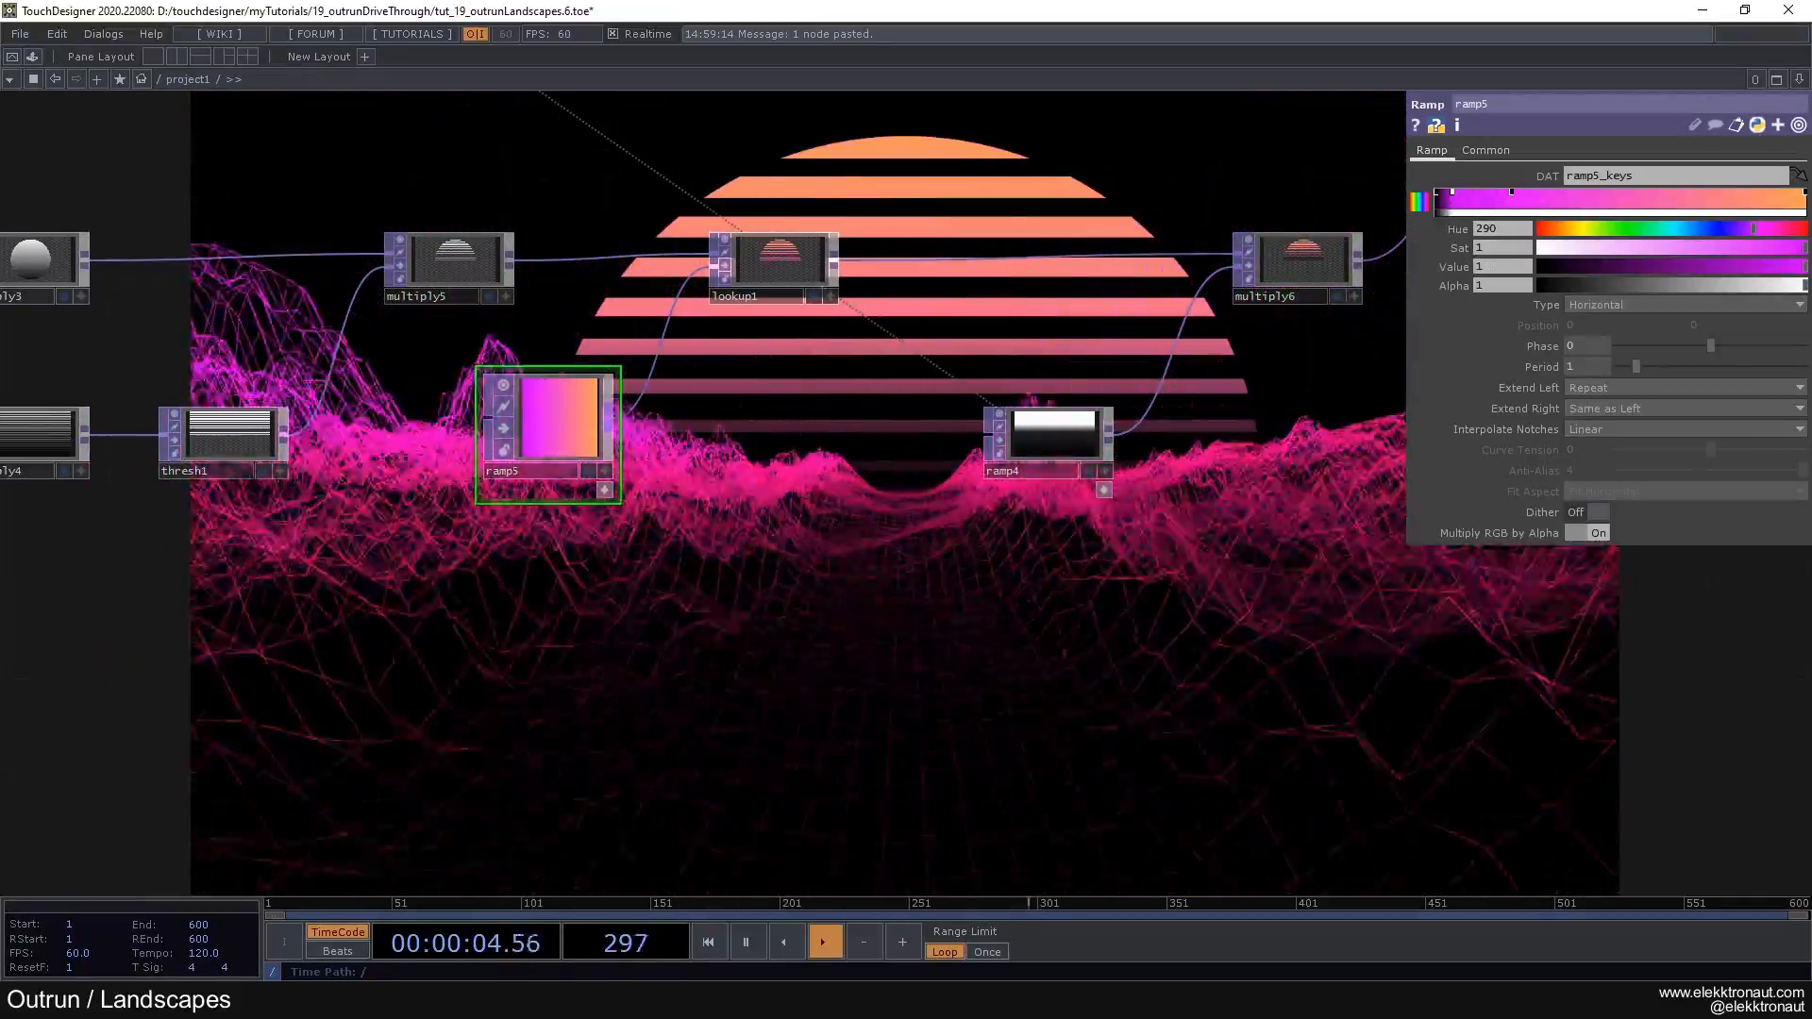
pyautogui.scroll(3, 1056, 306)
pyautogui.scroll(-5, 661, 260)
pyautogui.moveTo(881, 222); pyautogui.dragTo(554, 450)
pyautogui.scroll(-5, 525, 364)
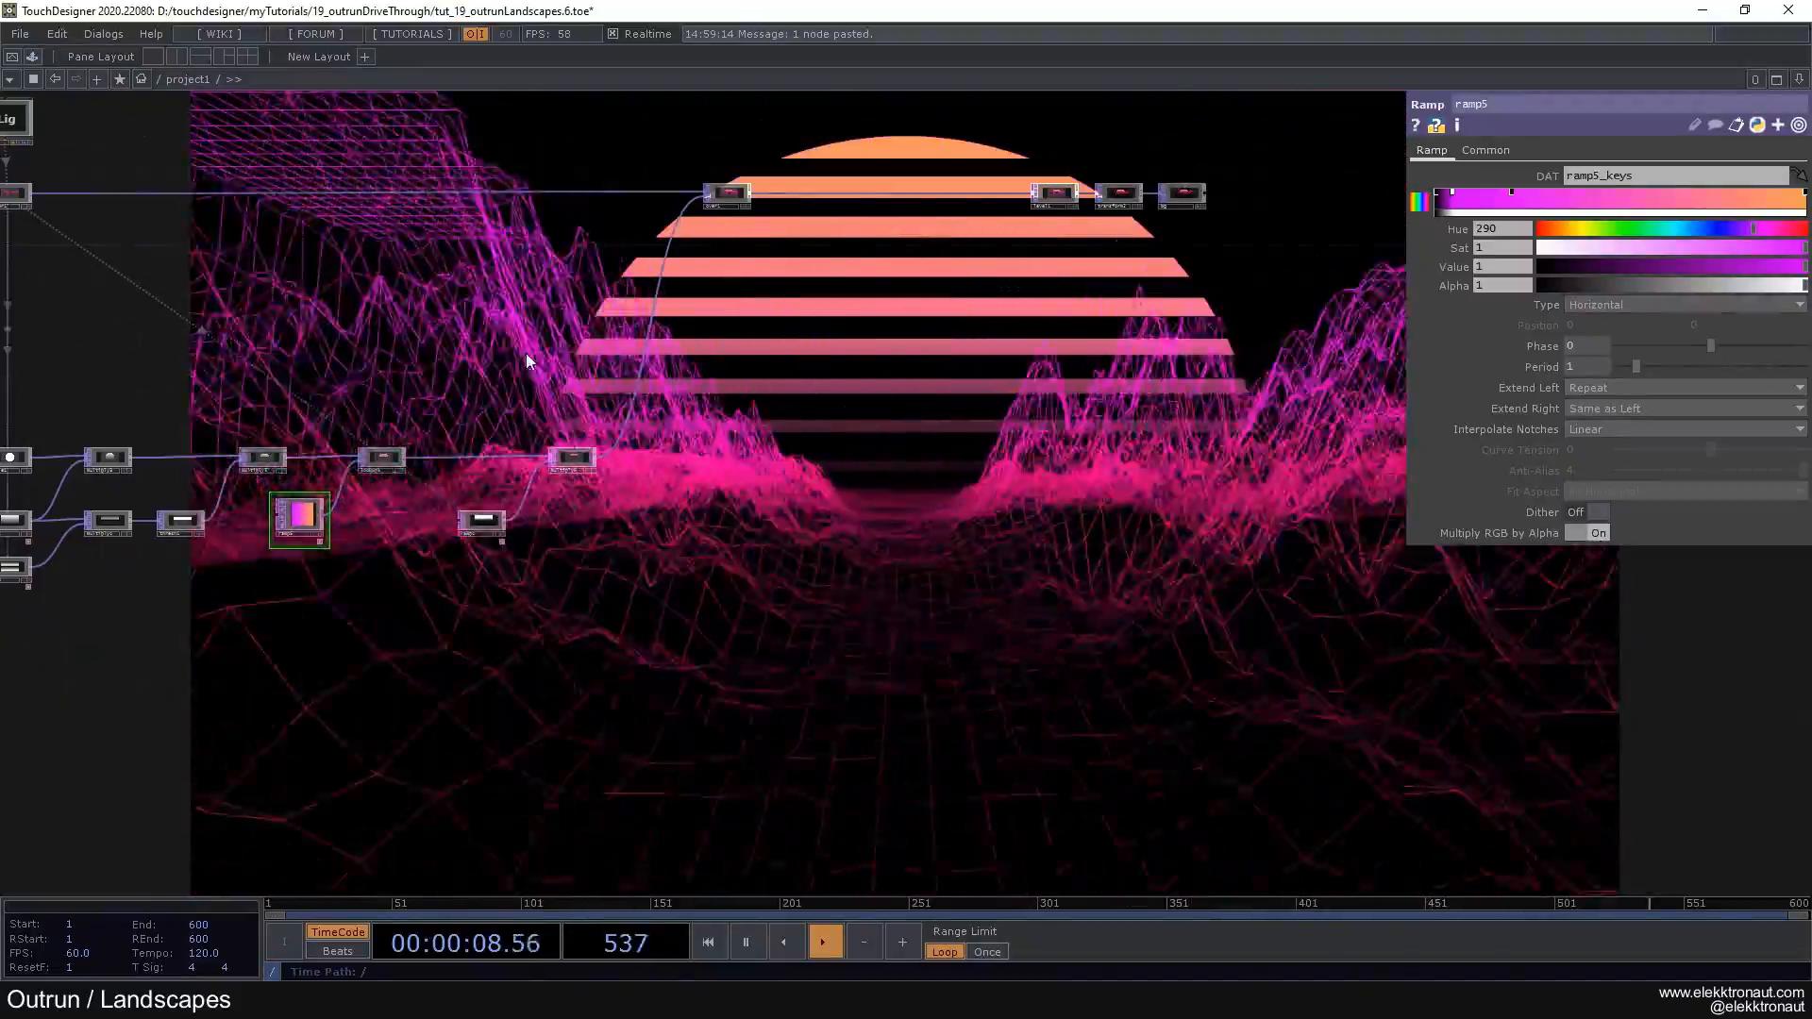
pyautogui.moveTo(531, 357); pyautogui.dragTo(433, 393)
pyautogui.scroll(2, 585, 406)
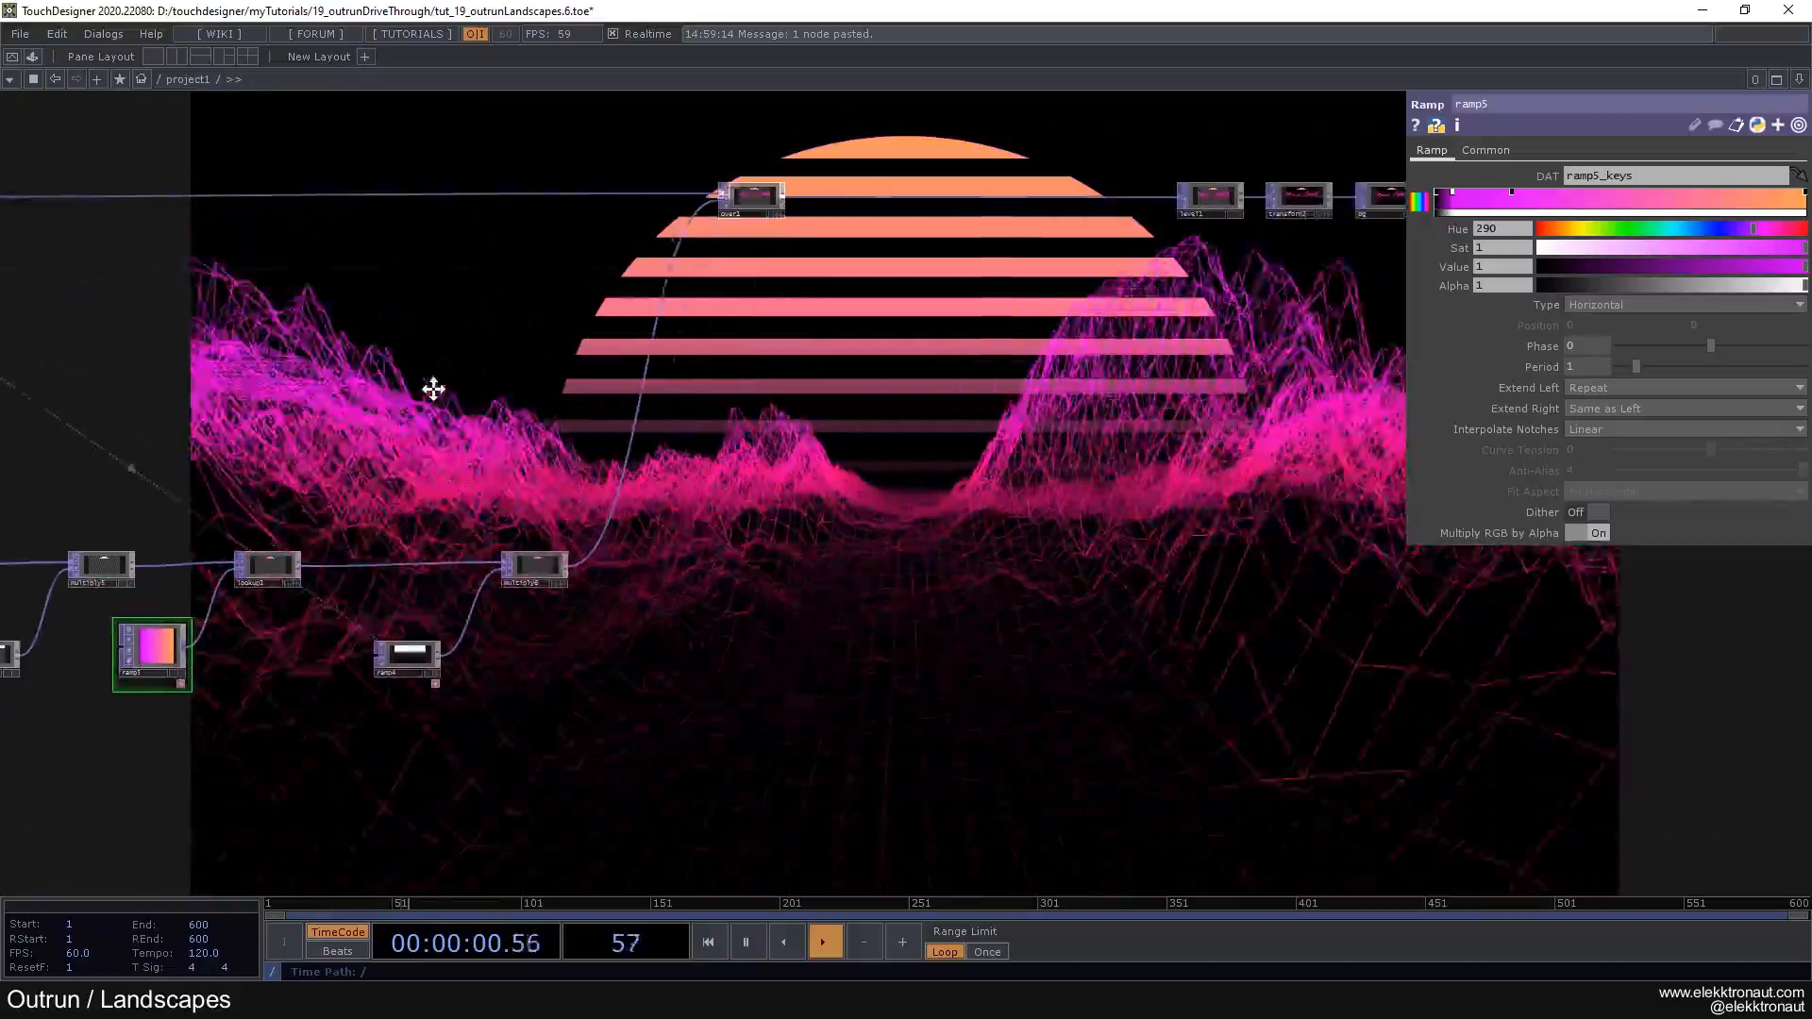
pyautogui.moveTo(332, 480); pyautogui.dragTo(600, 369)
pyautogui.scroll(2, 468, 489)
pyautogui.moveTo(352, 353); pyautogui.dragTo(931, 328)
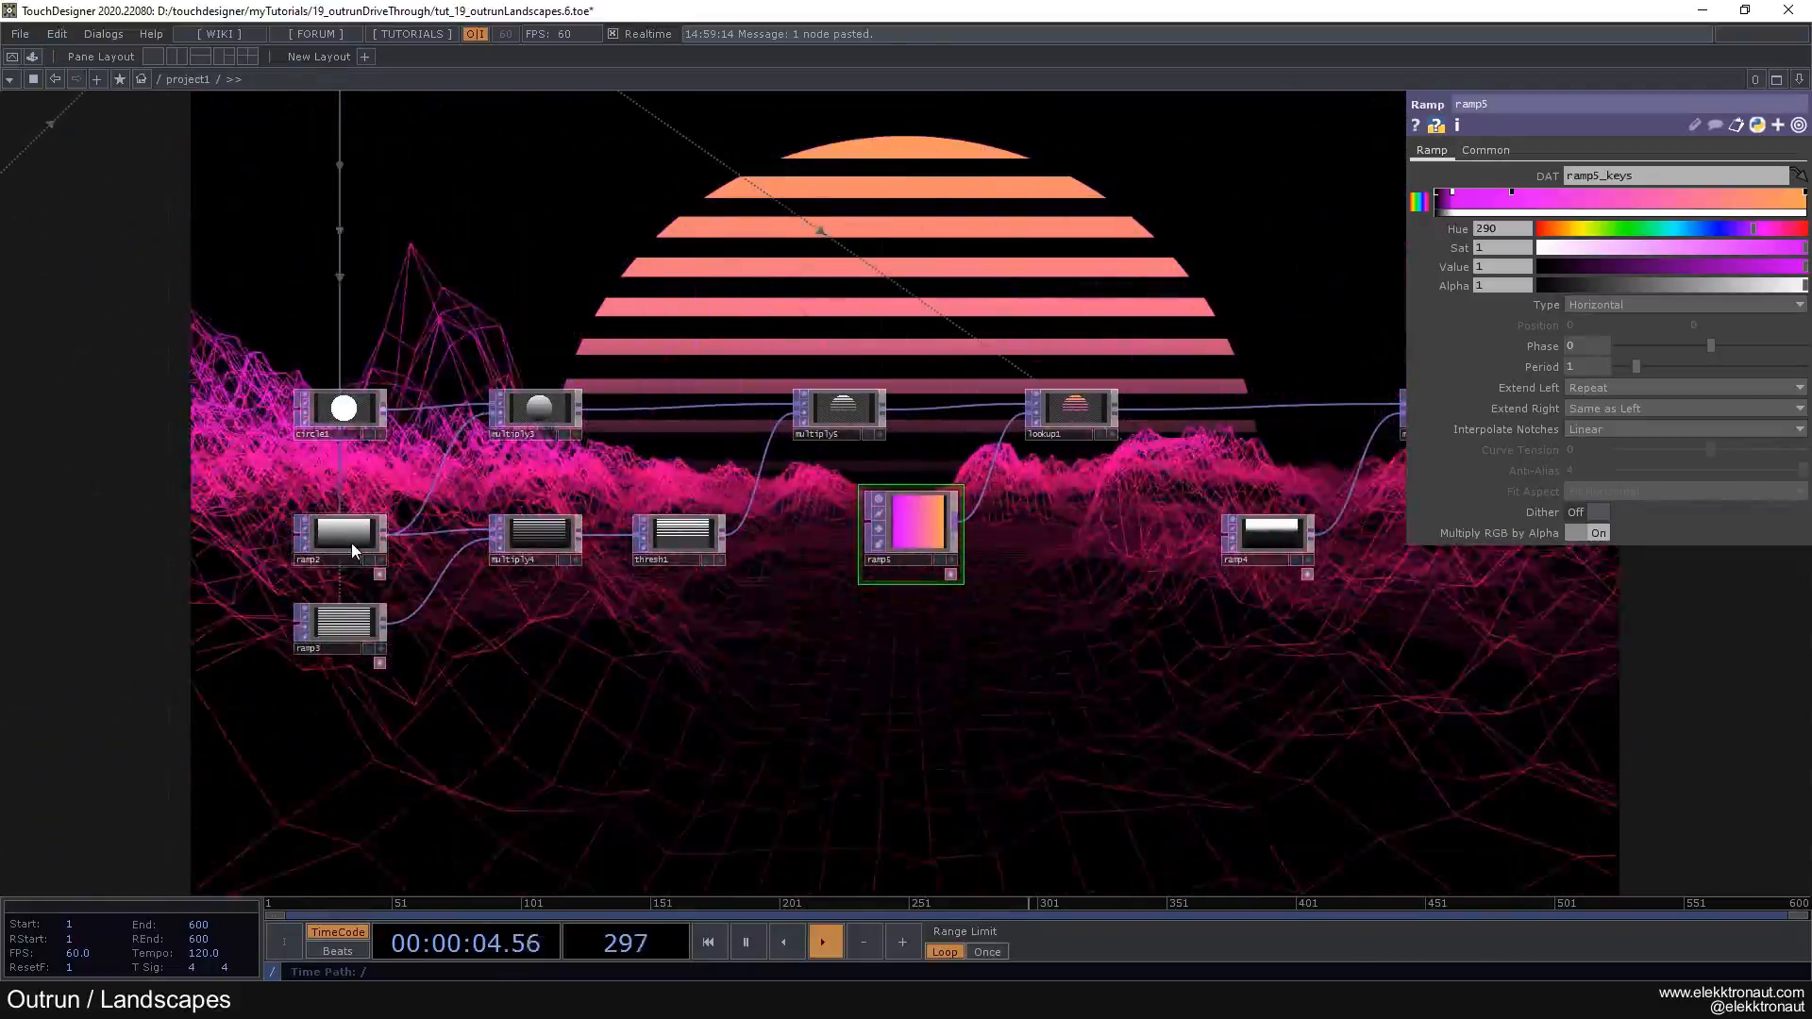
pyautogui.click(351, 538)
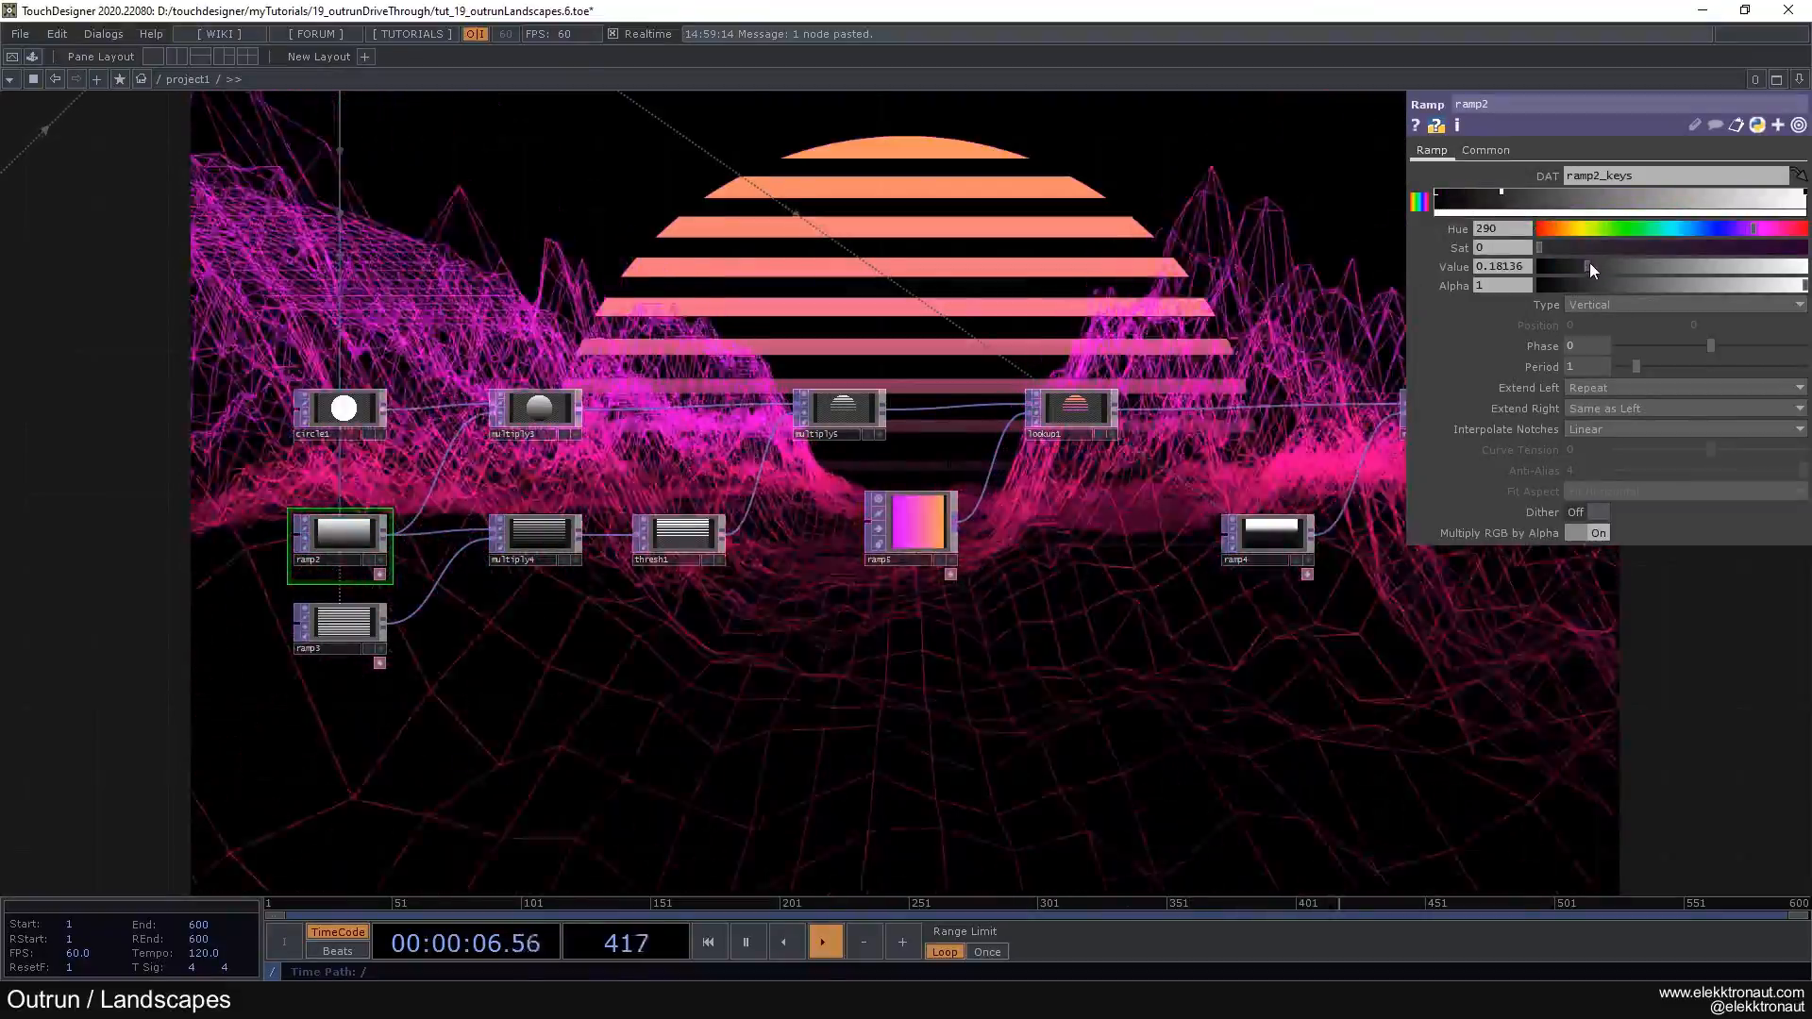
pyautogui.moveTo(1564, 265); pyautogui.dragTo(1553, 274)
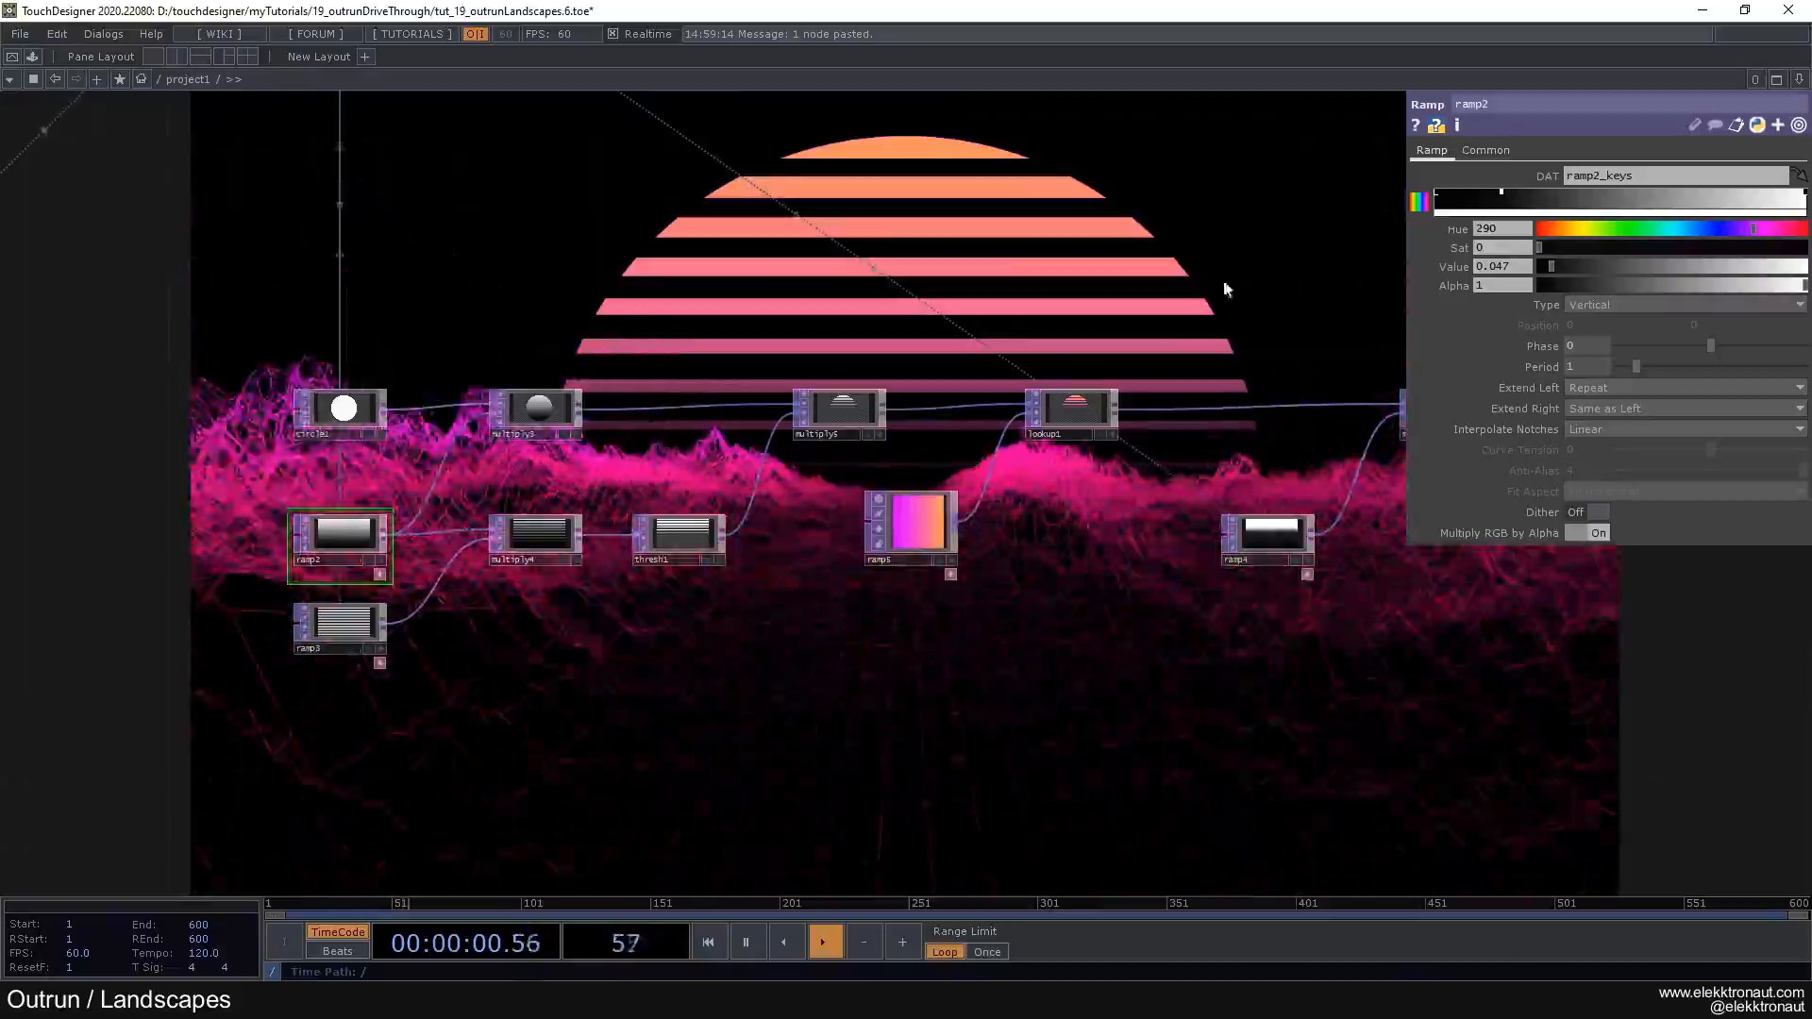
pyautogui.moveTo(1242, 275); pyautogui.dragTo(697, 370)
pyautogui.scroll(-2, 700, 370)
pyautogui.moveTo(587, 395); pyautogui.dragTo(349, 579)
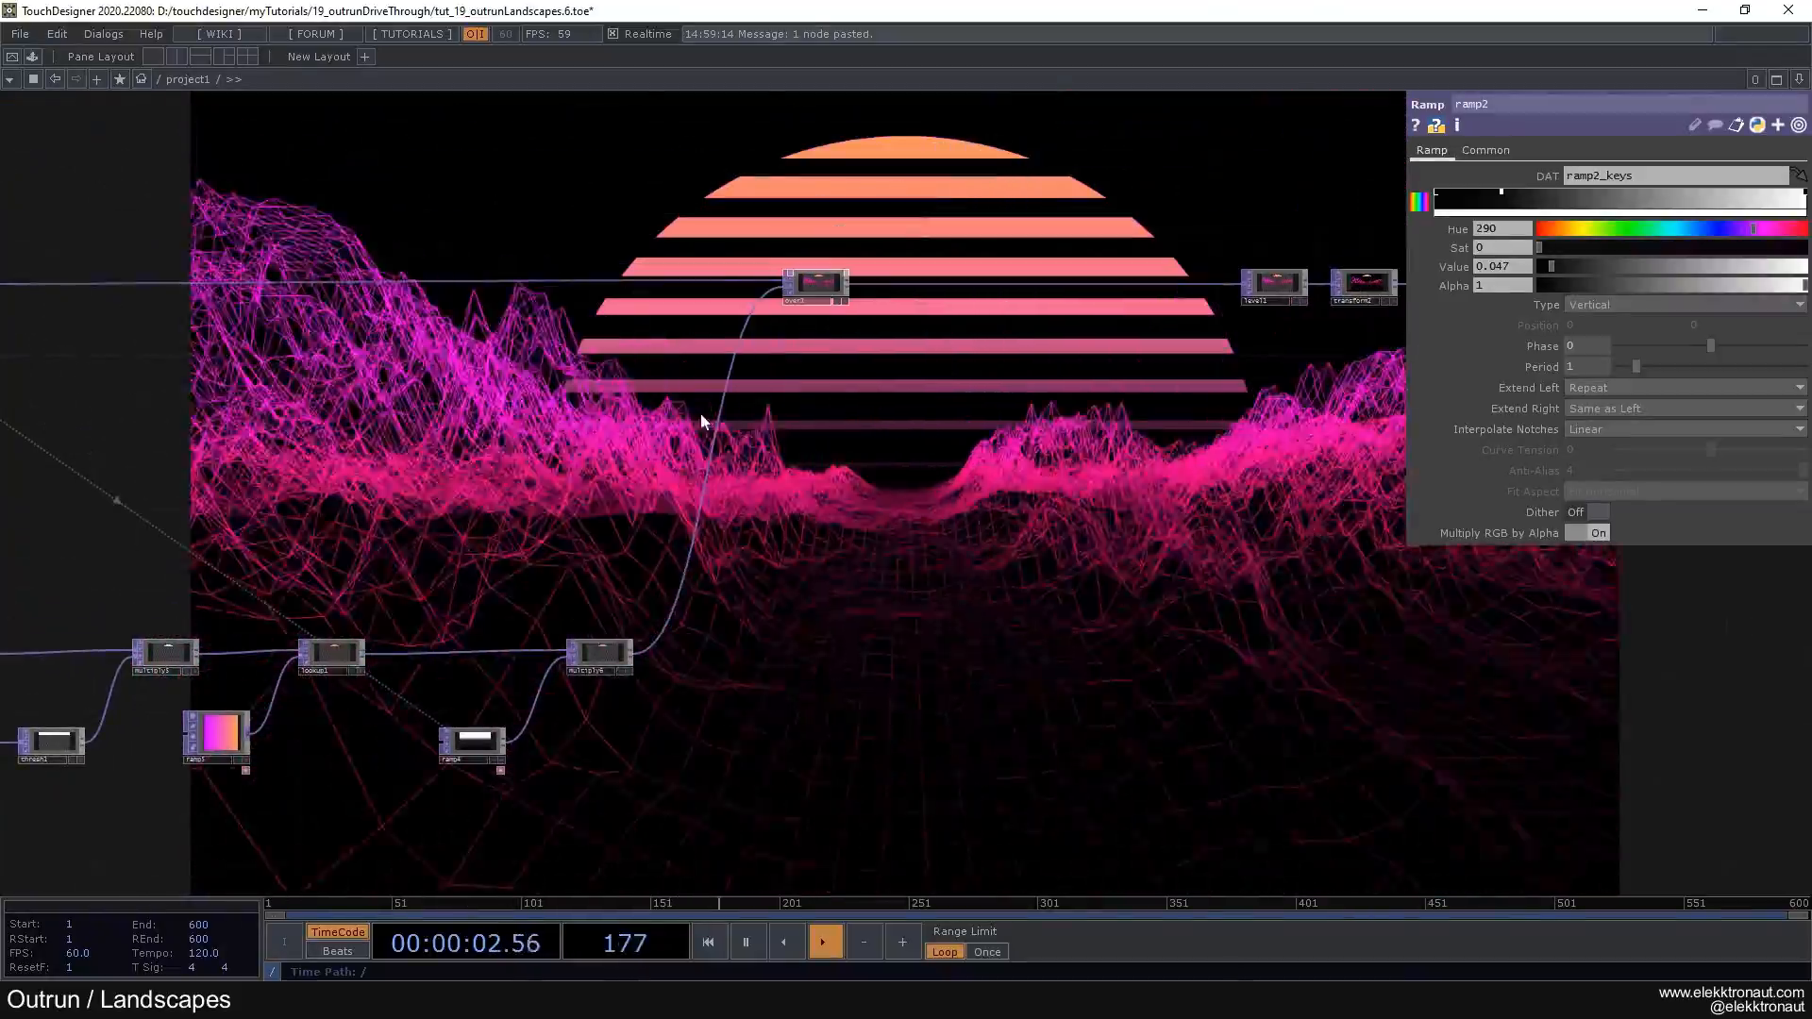
pyautogui.scroll(2, 660, 642)
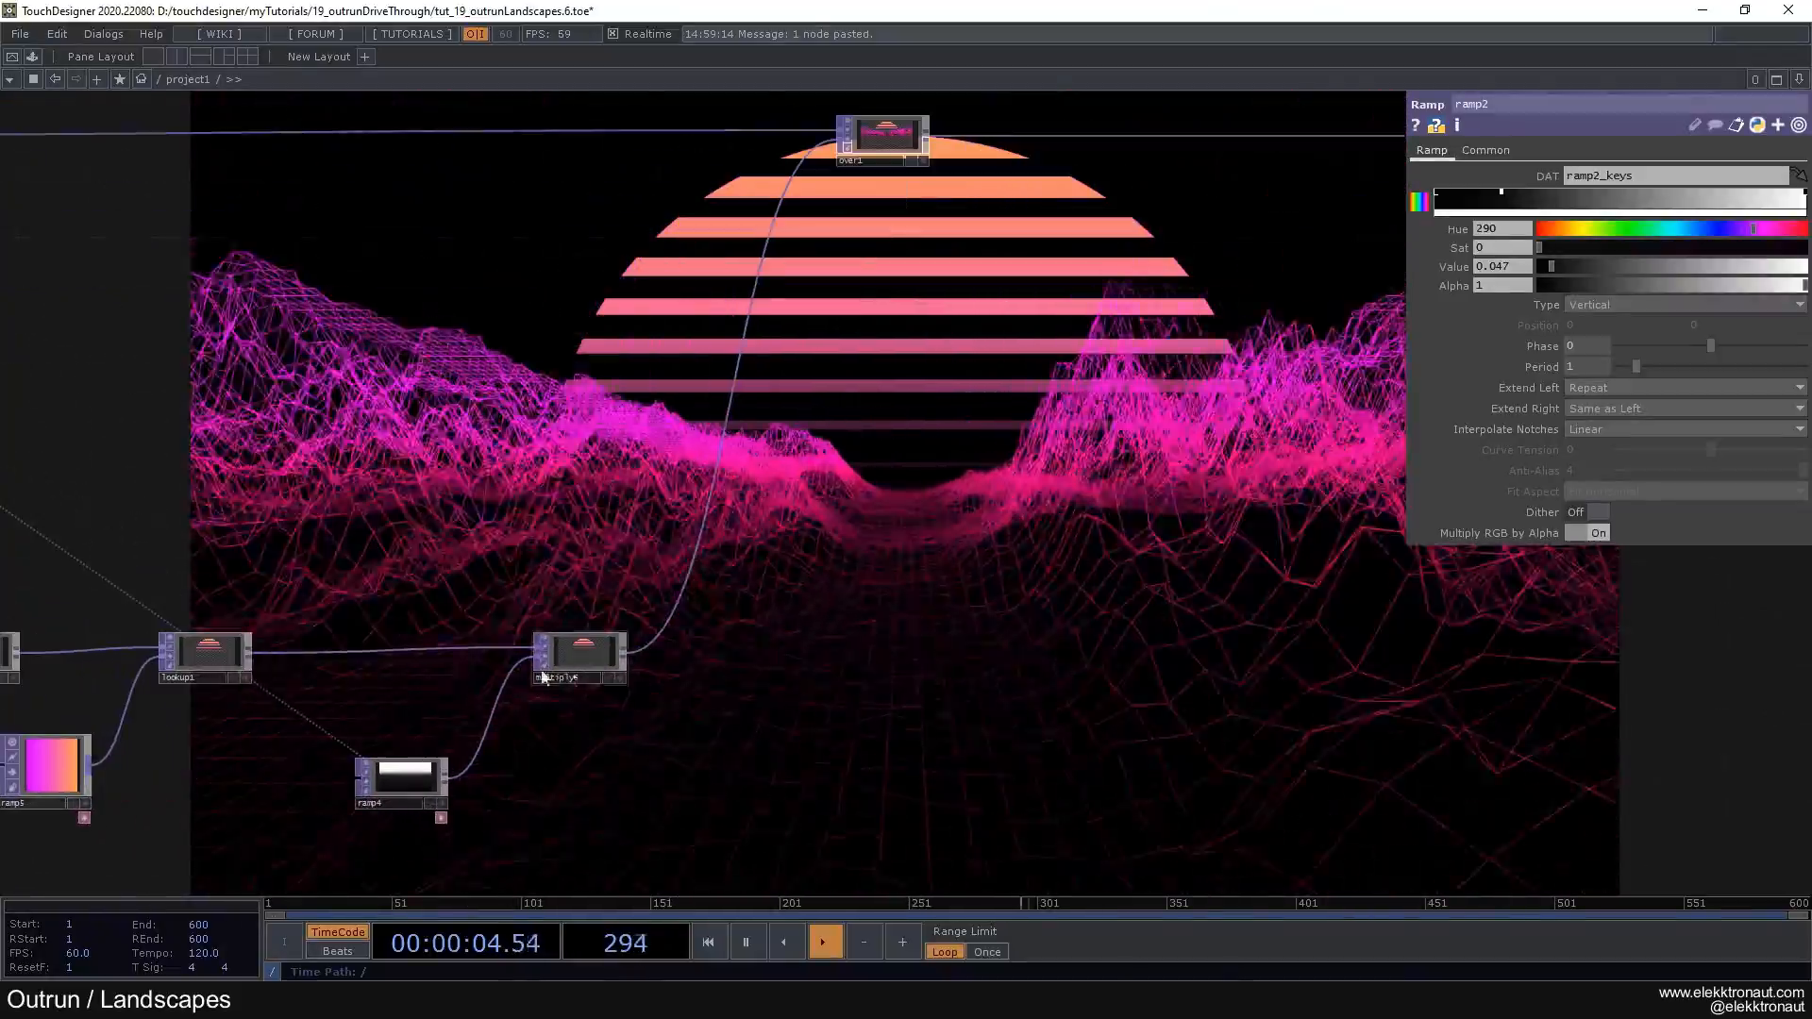
# Step: Recolour the orange end key of ramp5's gradient with hue 22 and saturation 0.904
pyautogui.click(53, 756)
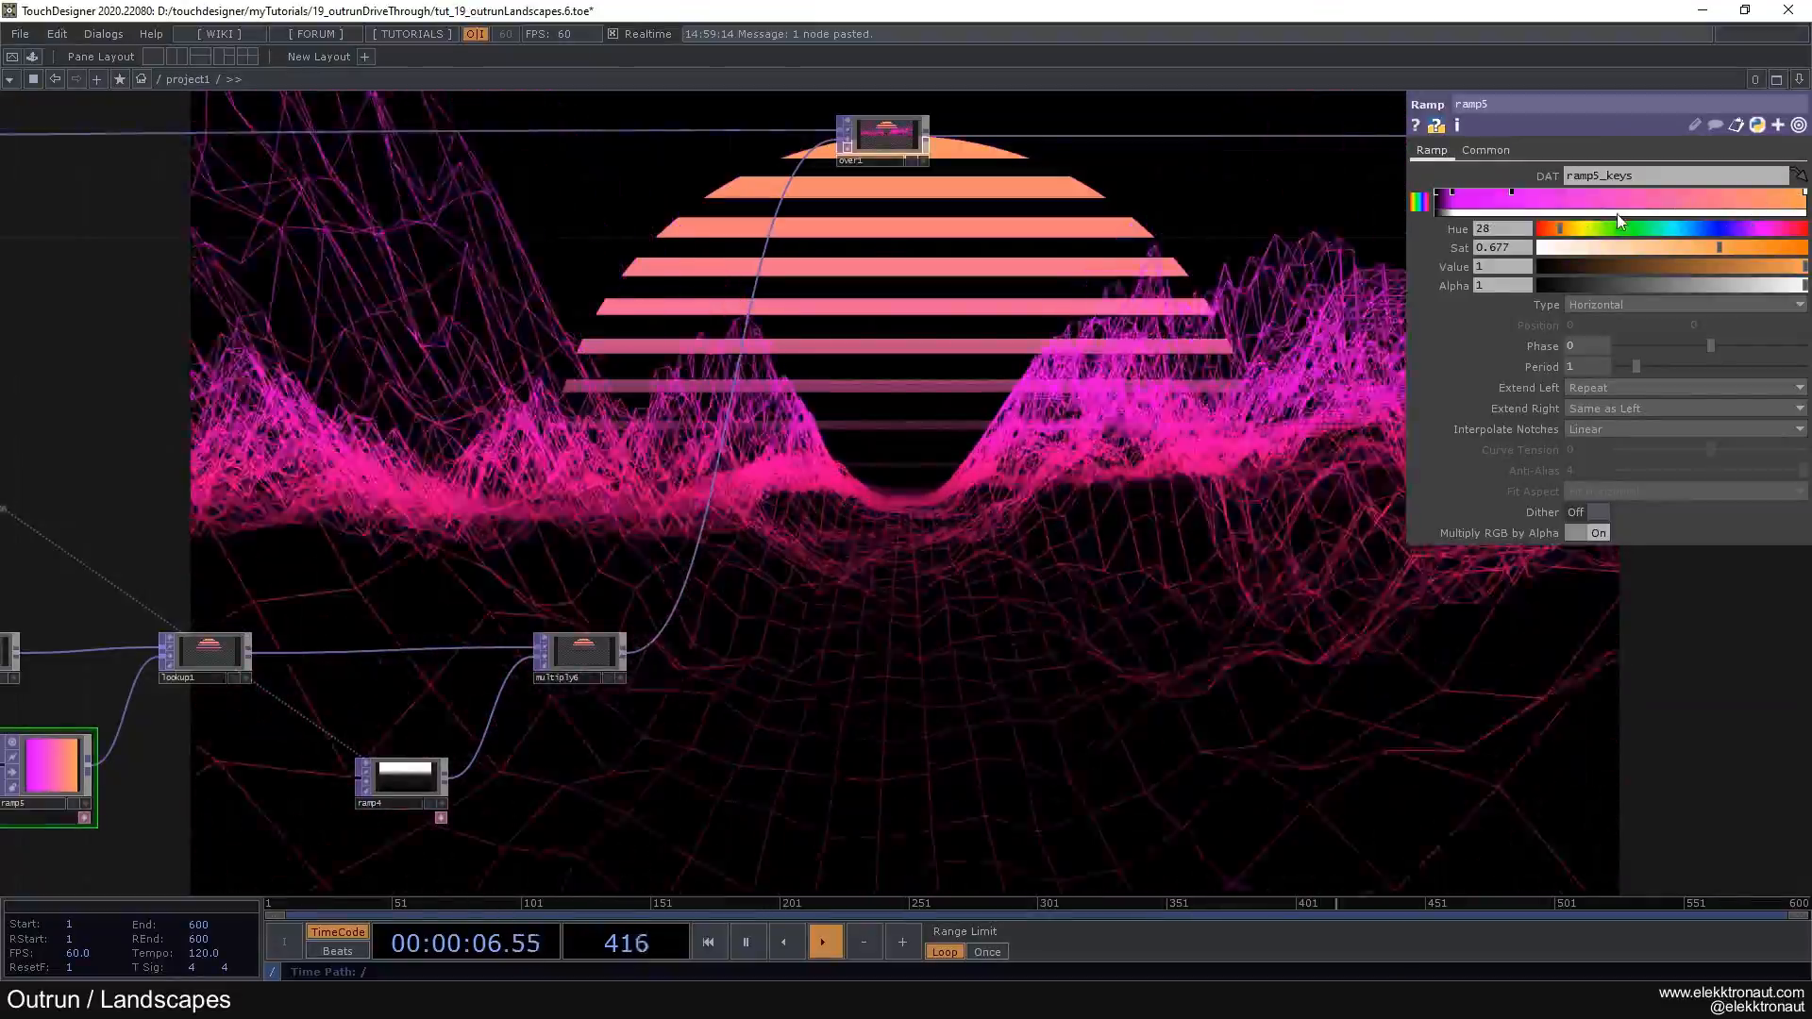
pyautogui.moveTo(1559, 226); pyautogui.dragTo(1546, 229)
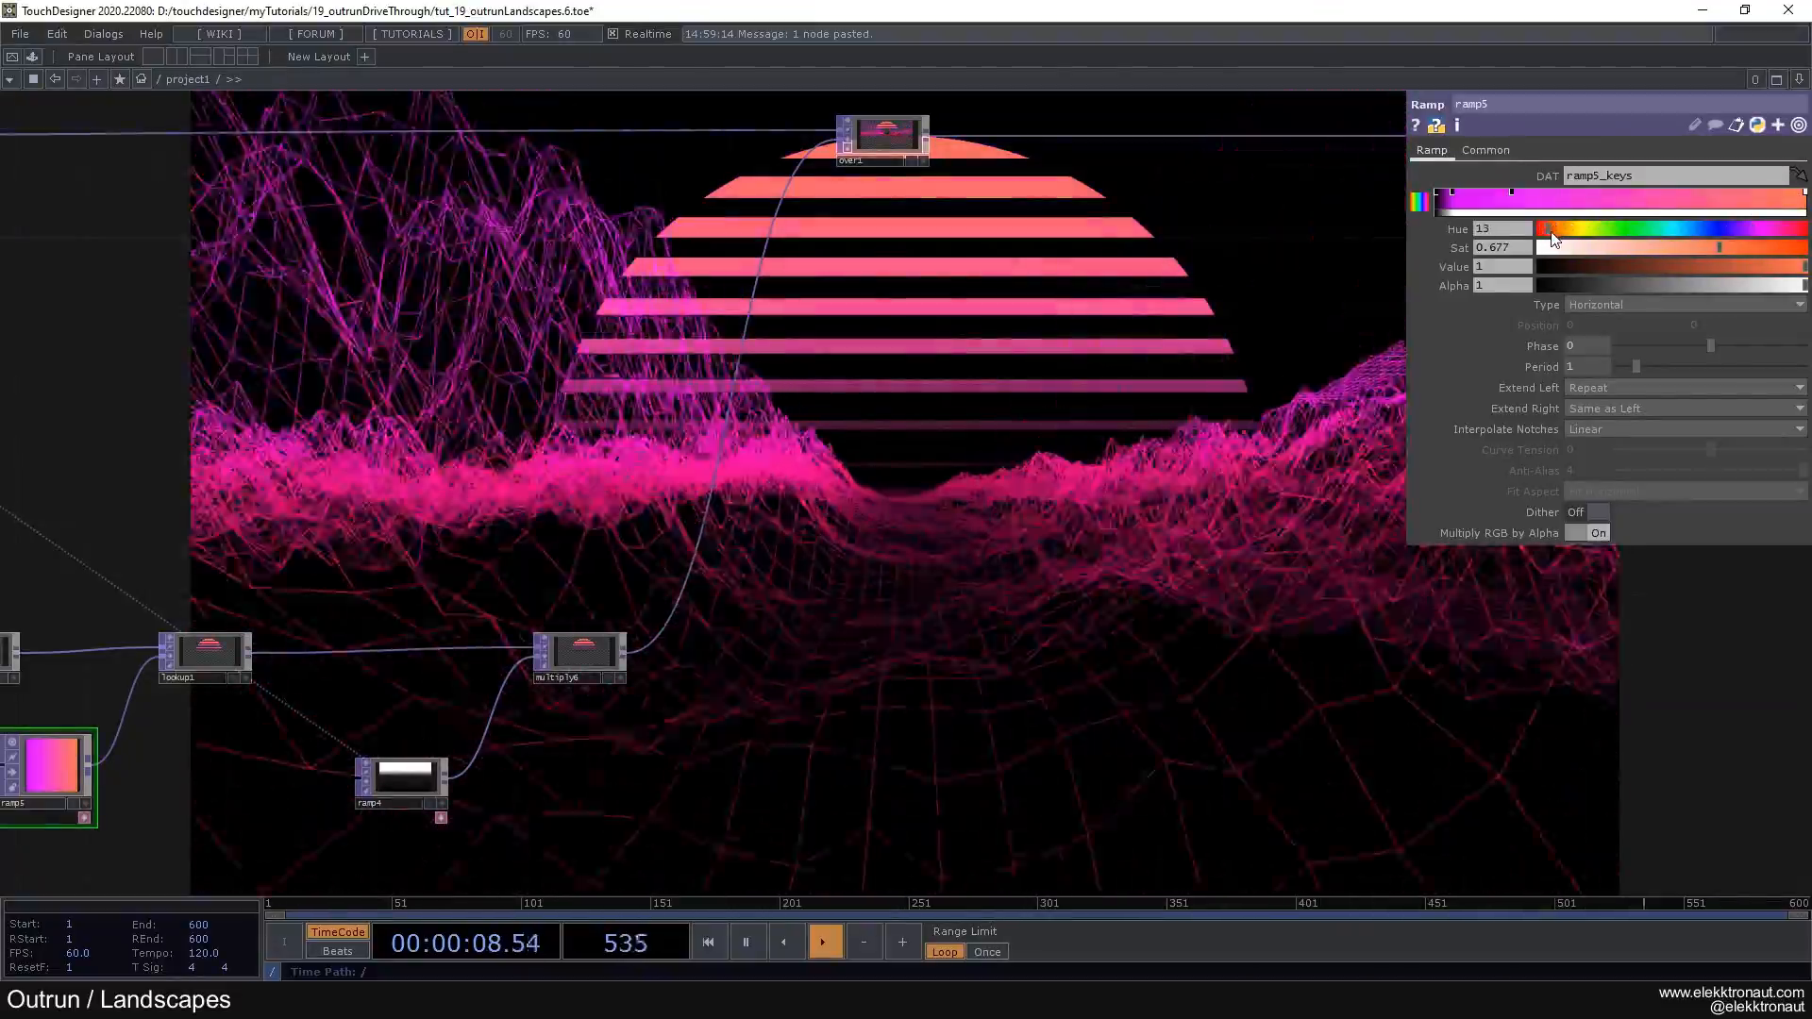
pyautogui.moveTo(1736, 248); pyautogui.dragTo(1776, 248)
pyautogui.click(1557, 229)
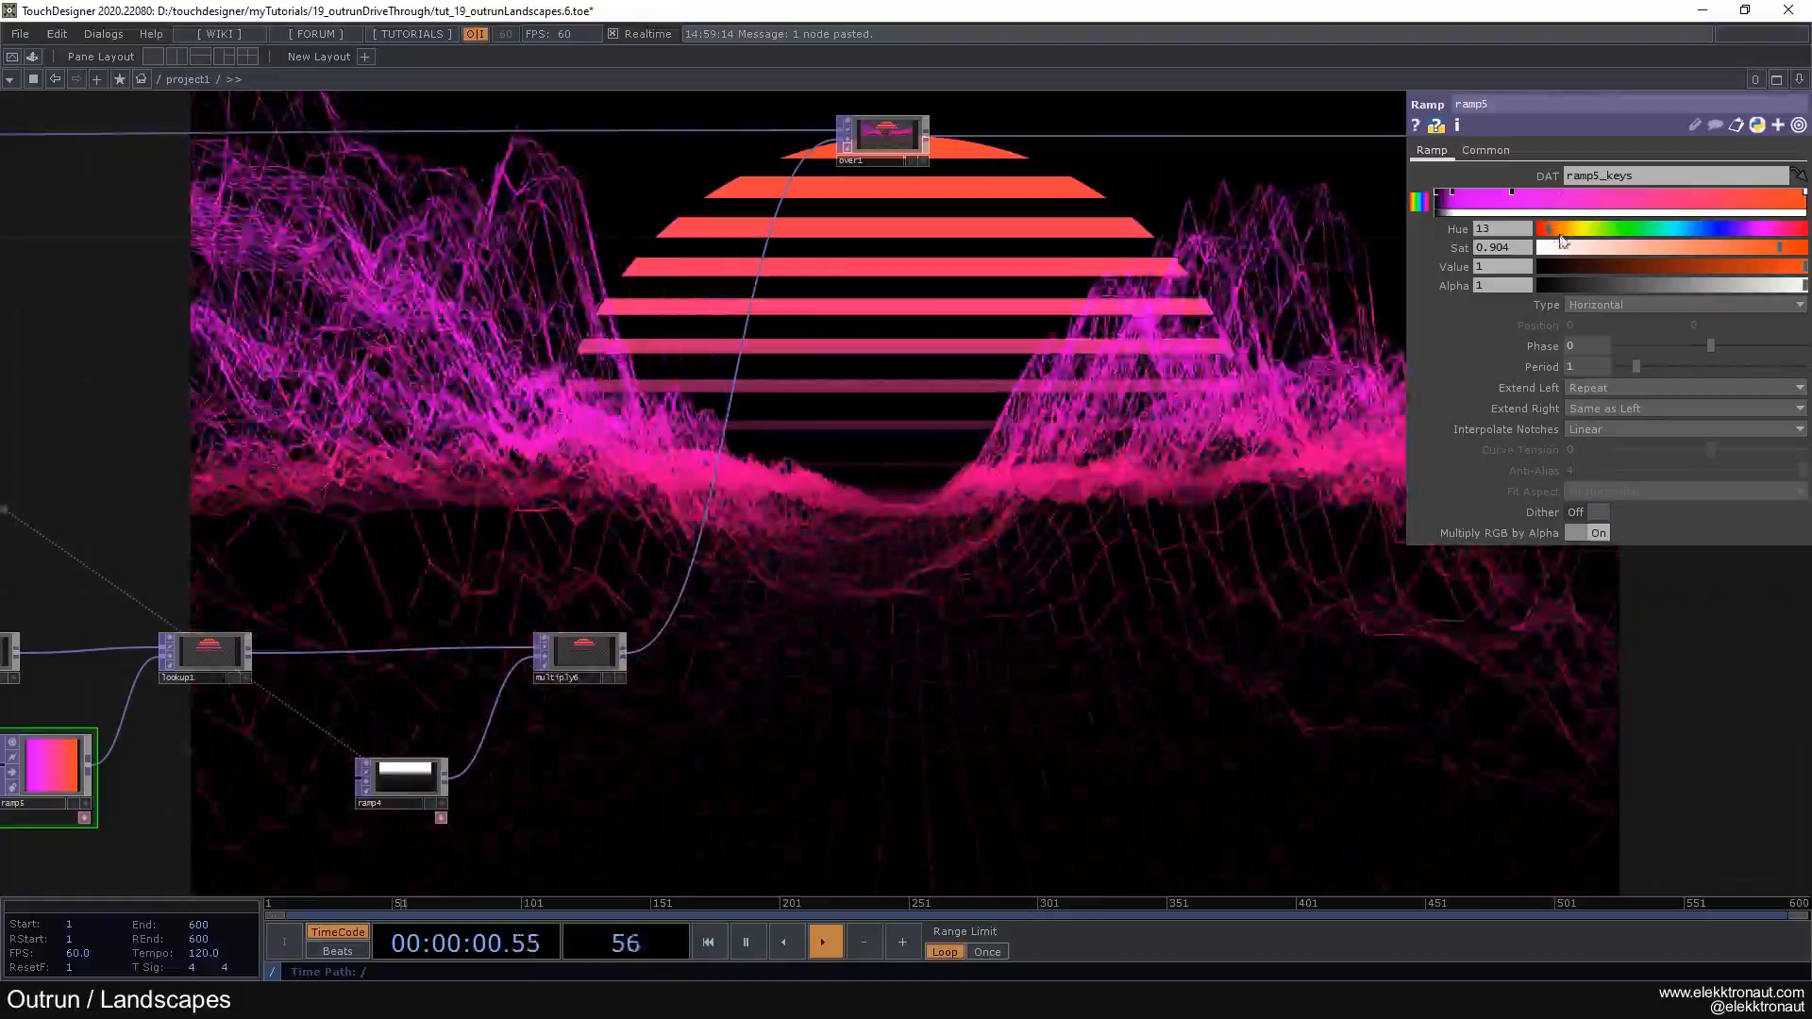
# Step: Move the level1, transform2 and bg nodes together further along the chain to widen the gap after over1
pyautogui.moveTo(866, 332); pyautogui.dragTo(570, 511)
pyautogui.scroll(-3, 570, 511)
pyautogui.moveTo(770, 431); pyautogui.dragTo(783, 523)
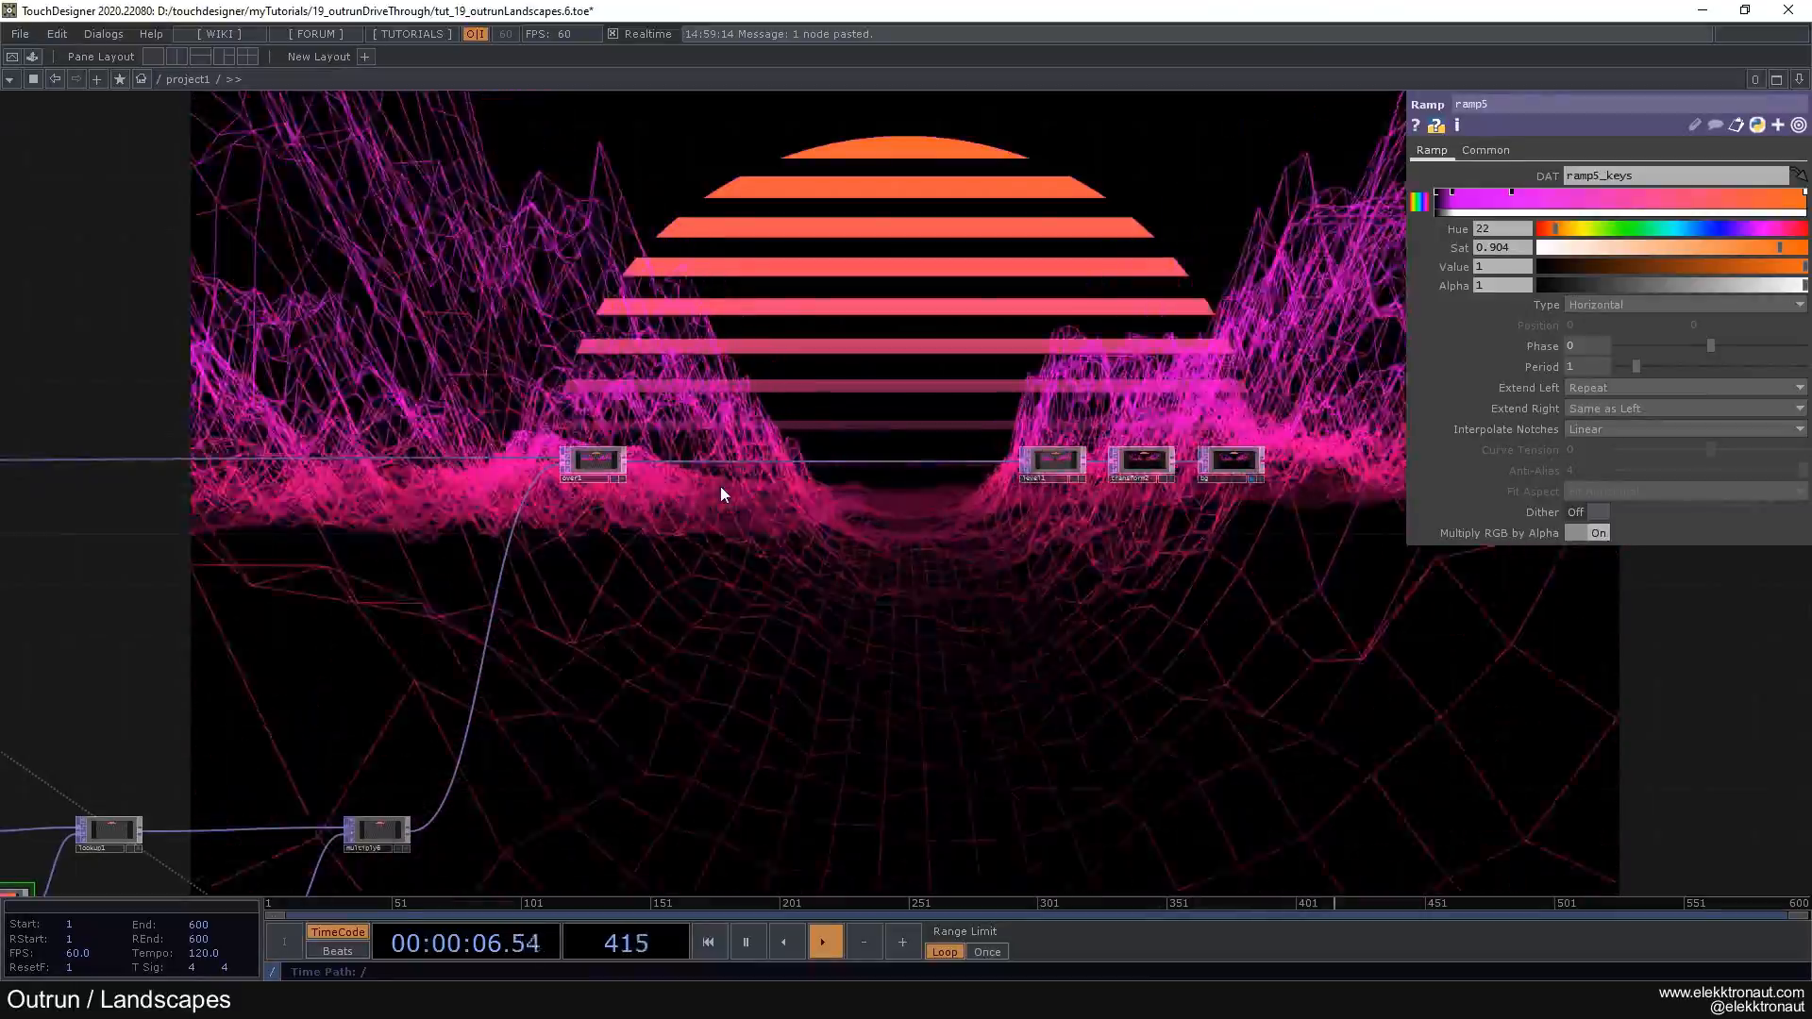
pyautogui.moveTo(916, 359); pyautogui.dragTo(1288, 518, button='right')
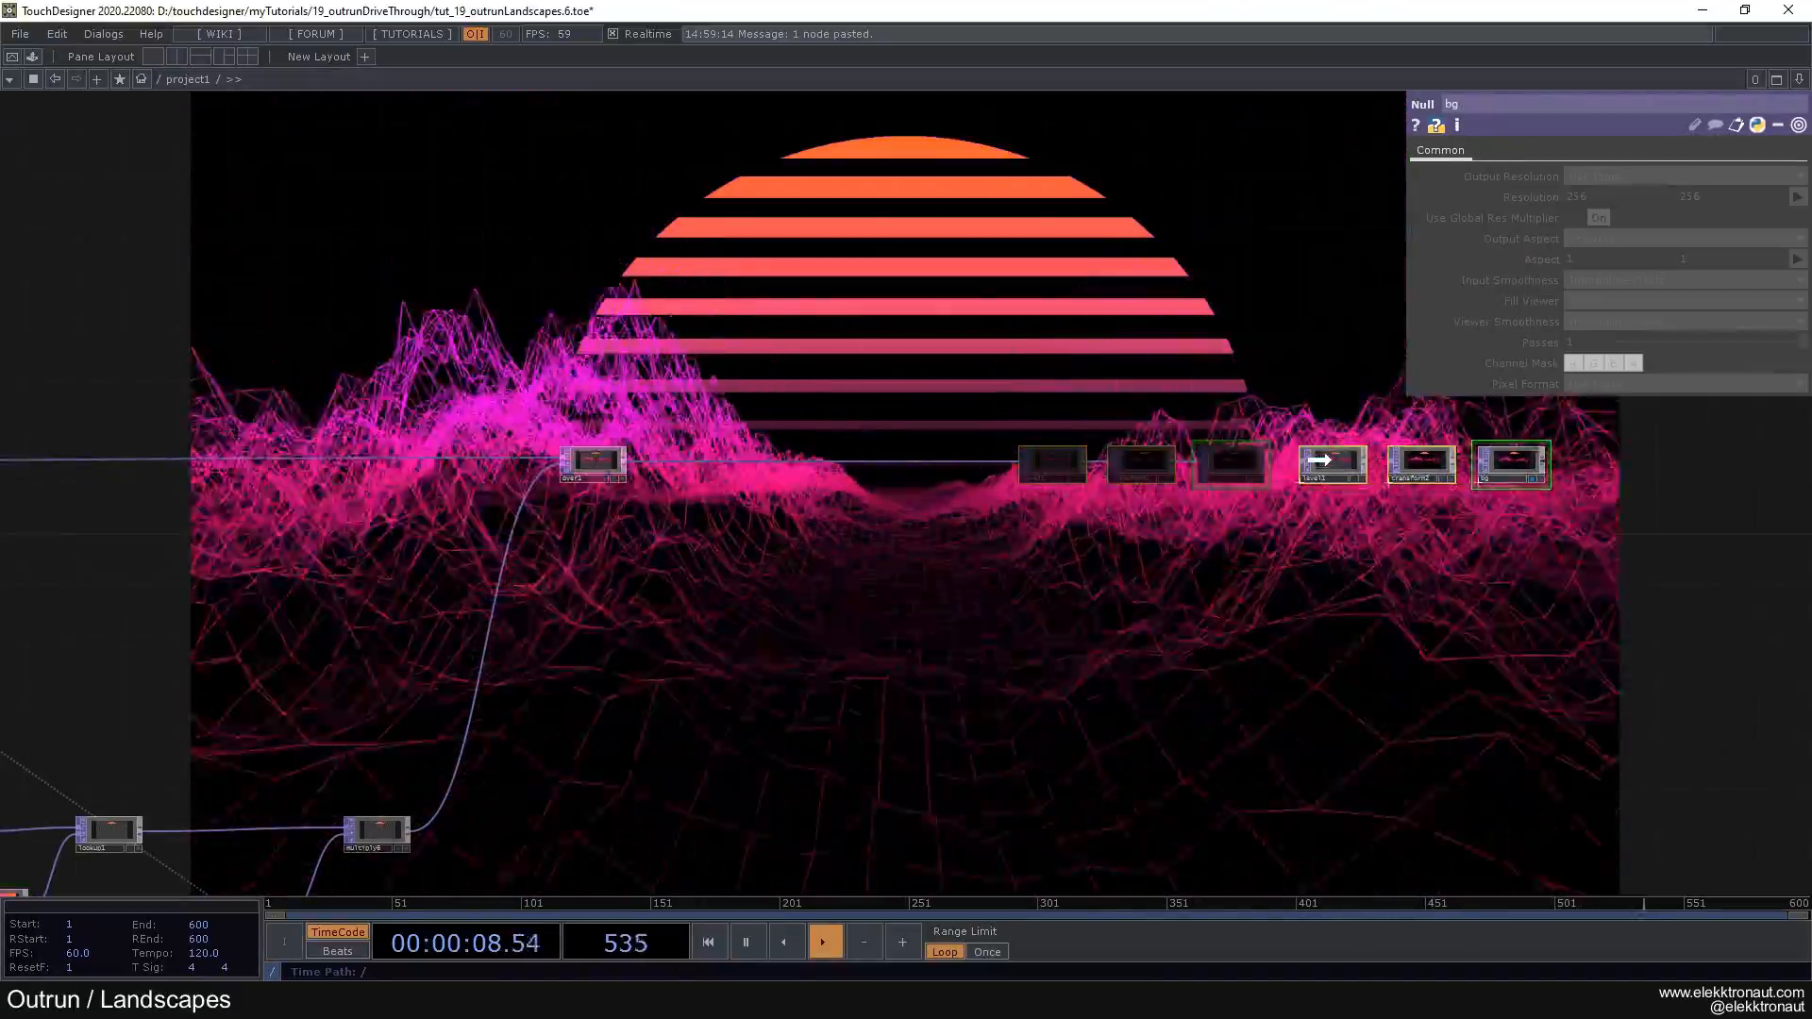
pyautogui.scroll(2, 729, 366)
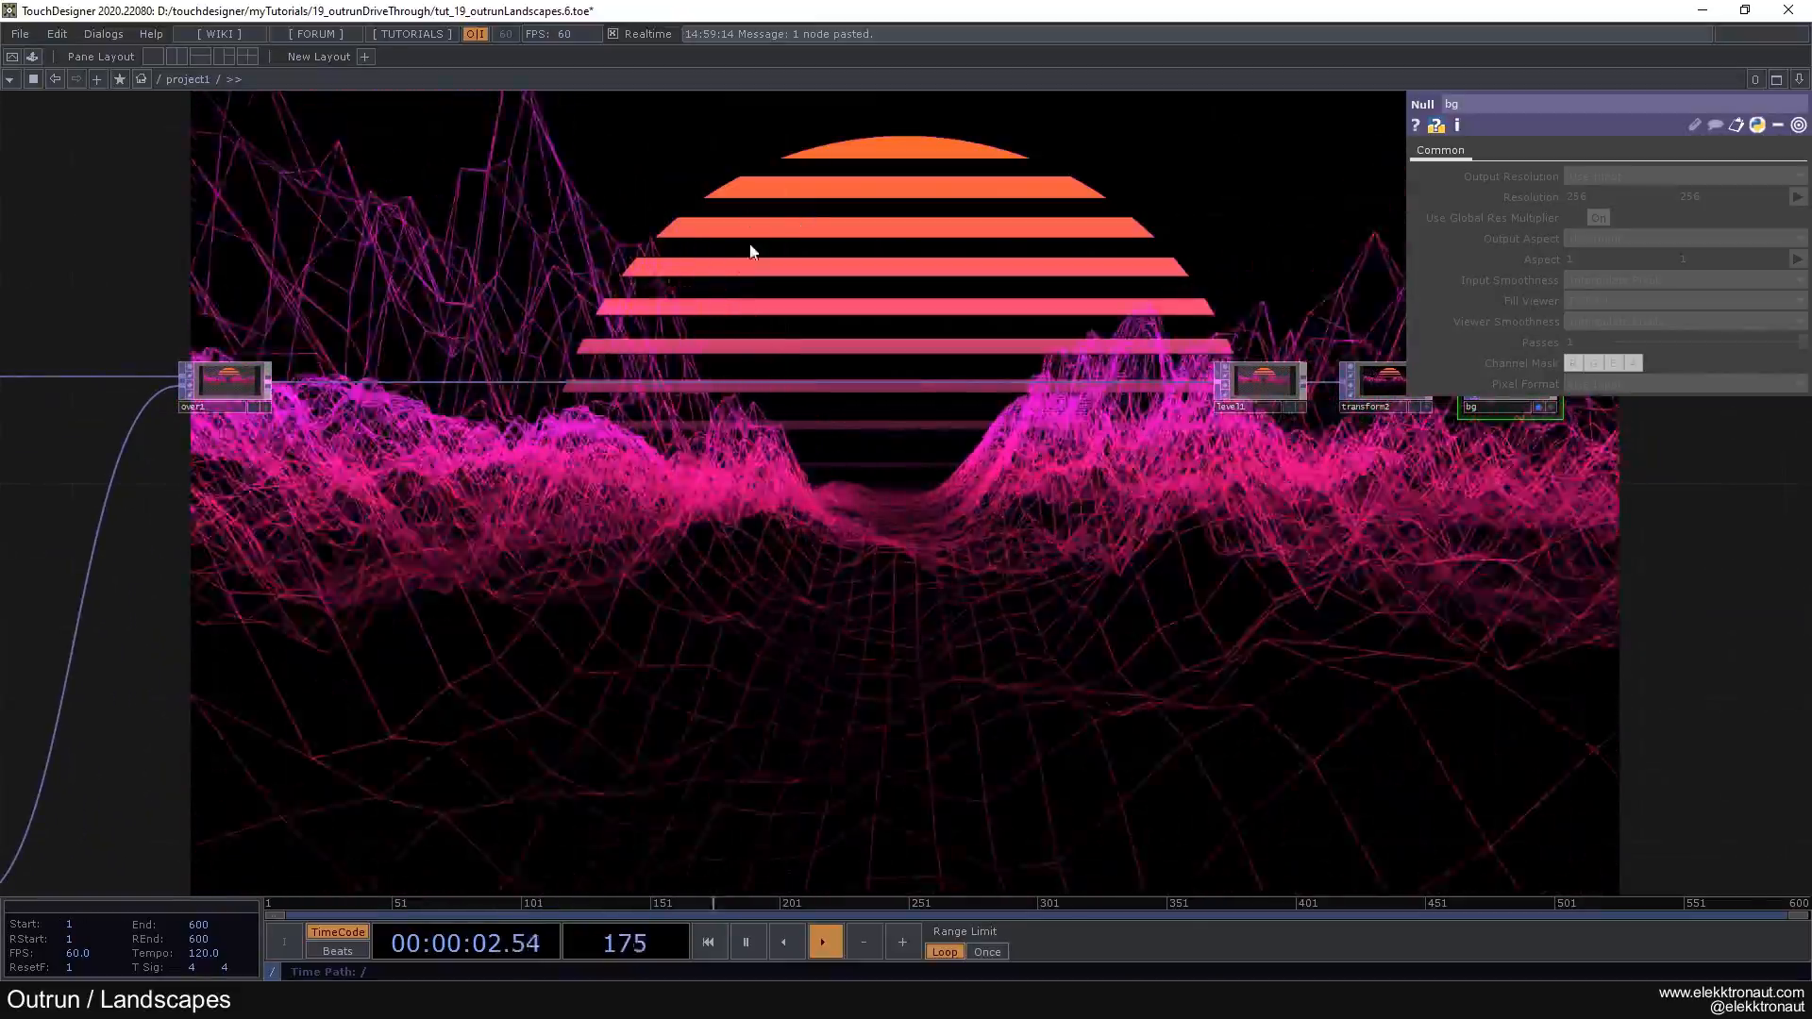
pyautogui.moveTo(790, 283); pyautogui.dragTo(790, 249)
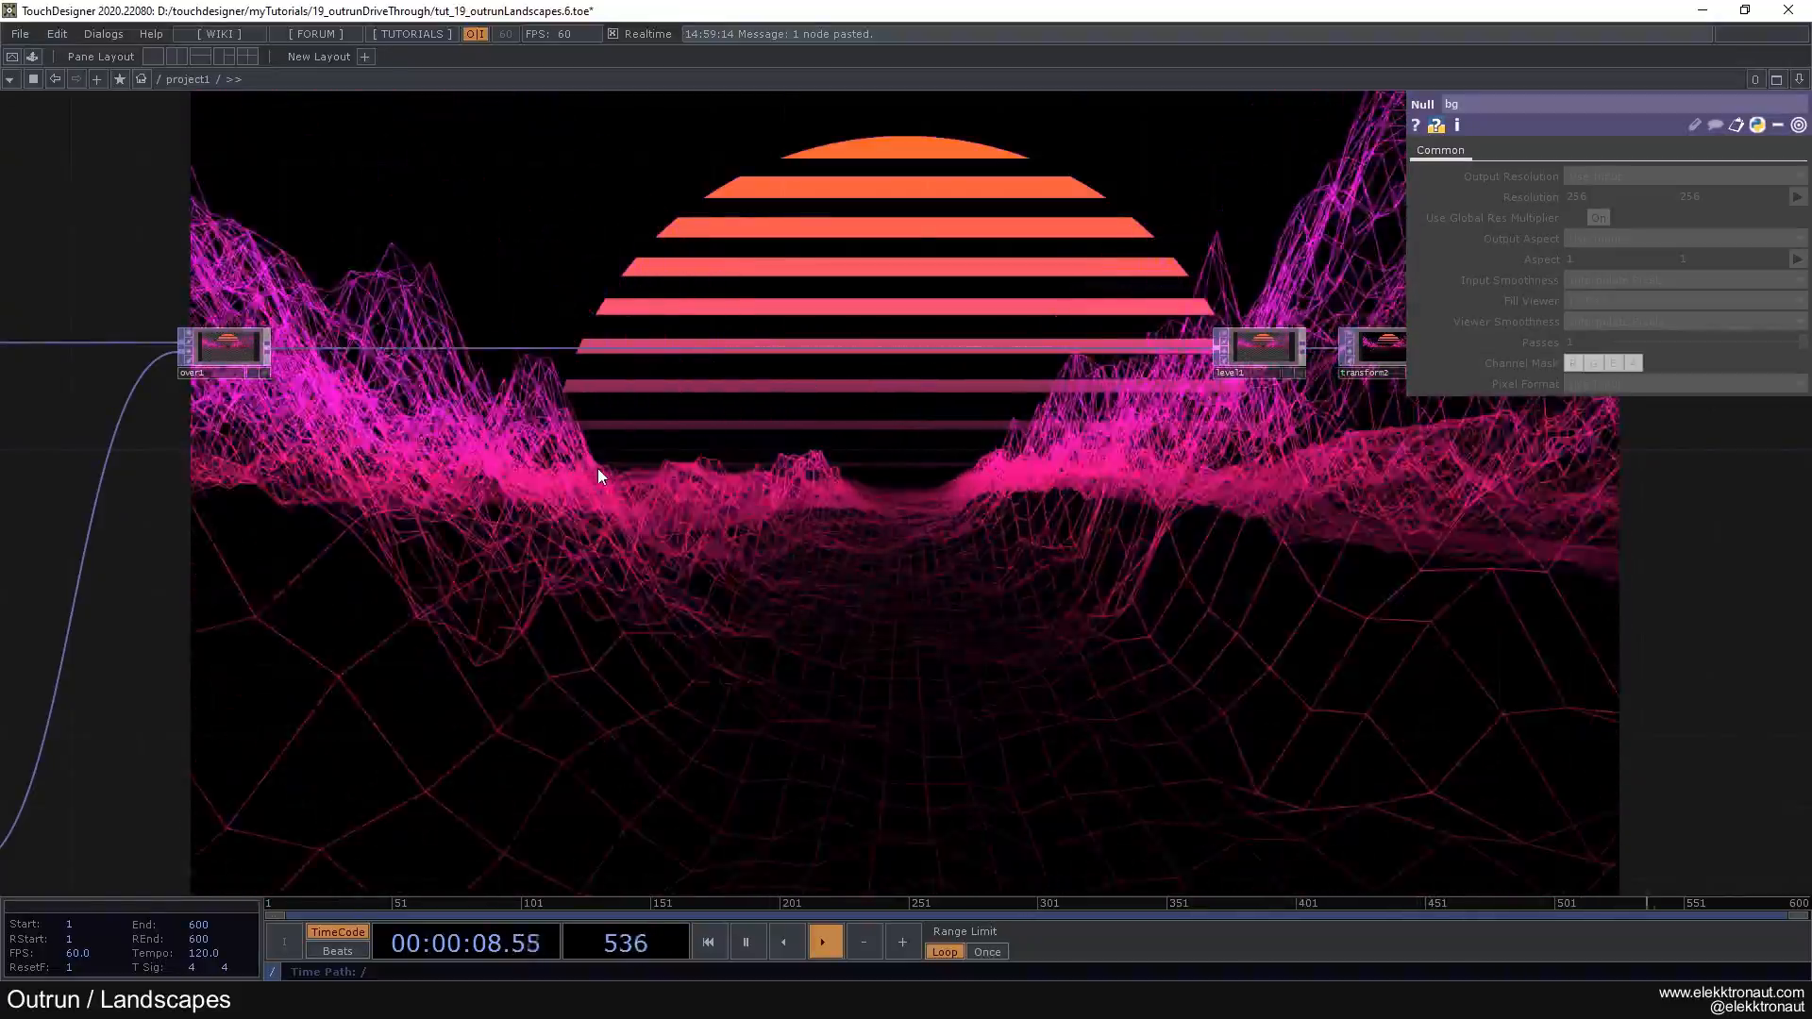
# Step: Add a Noise TOP below the main chain after over1 and give it a resolution of 1920 x 1080
pyautogui.press('Tab')
pyautogui.press('Escape')
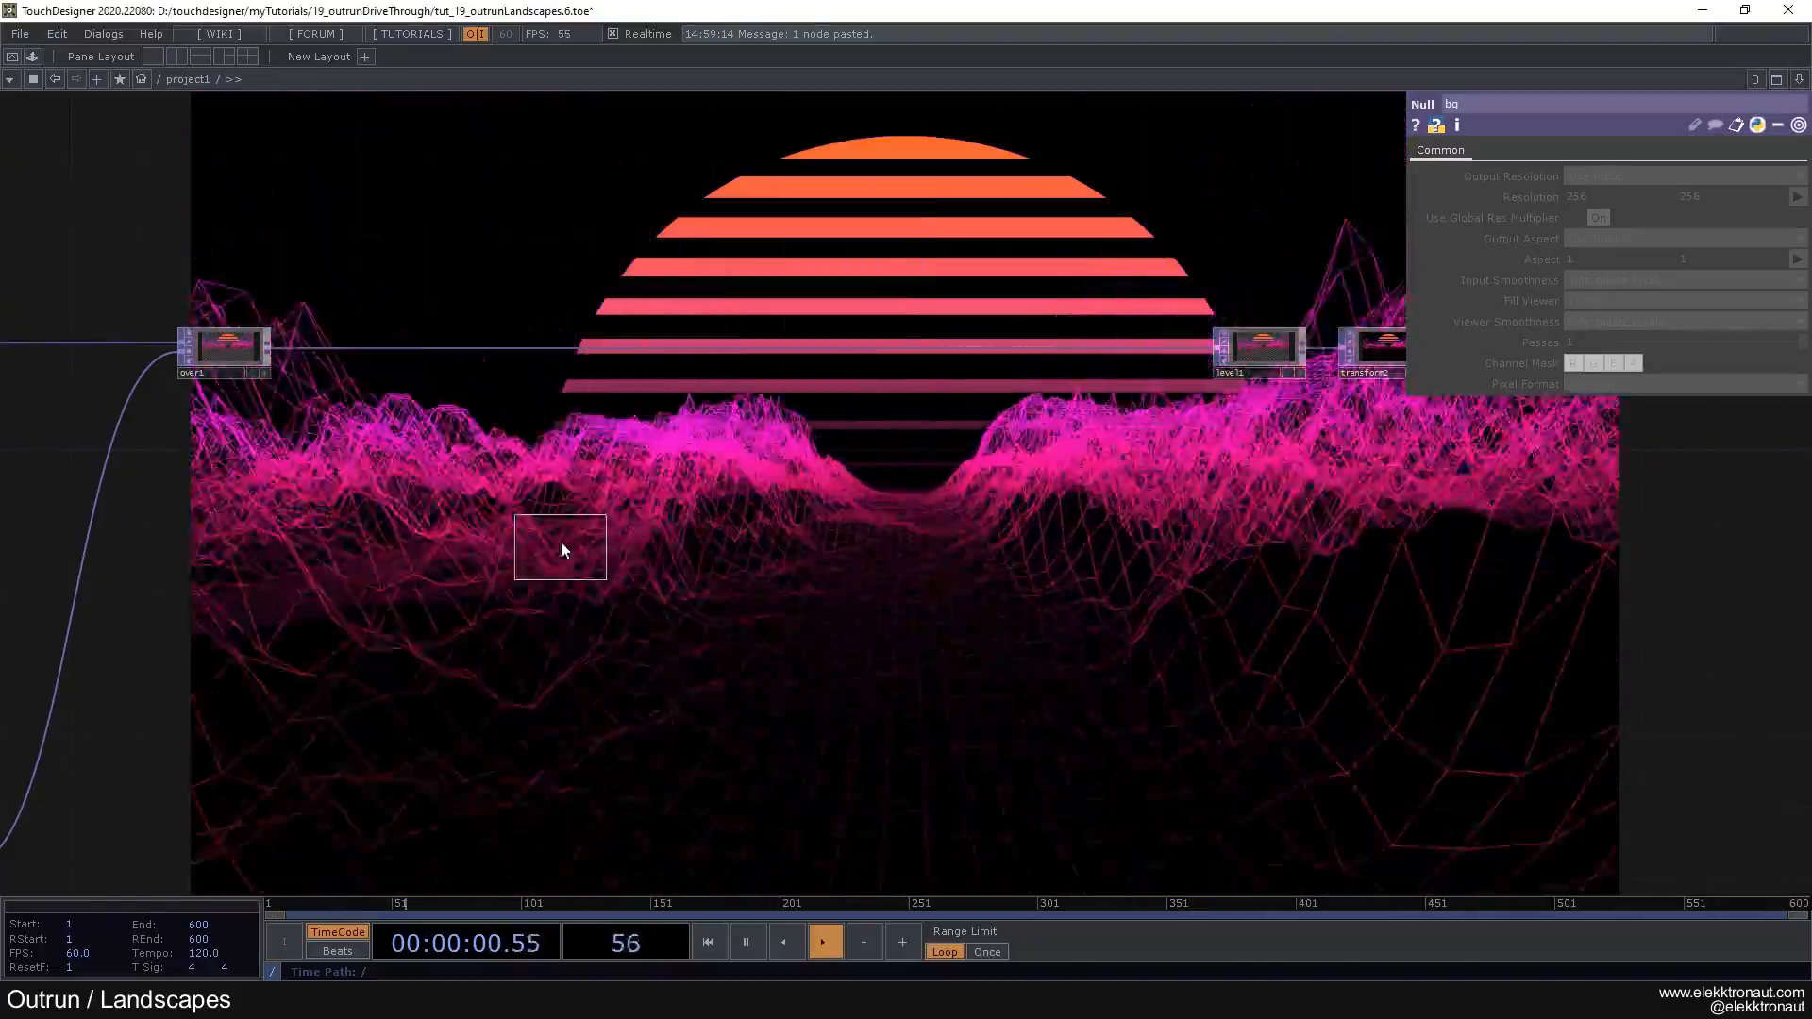
pyautogui.click(561, 542)
pyautogui.click(1582, 152)
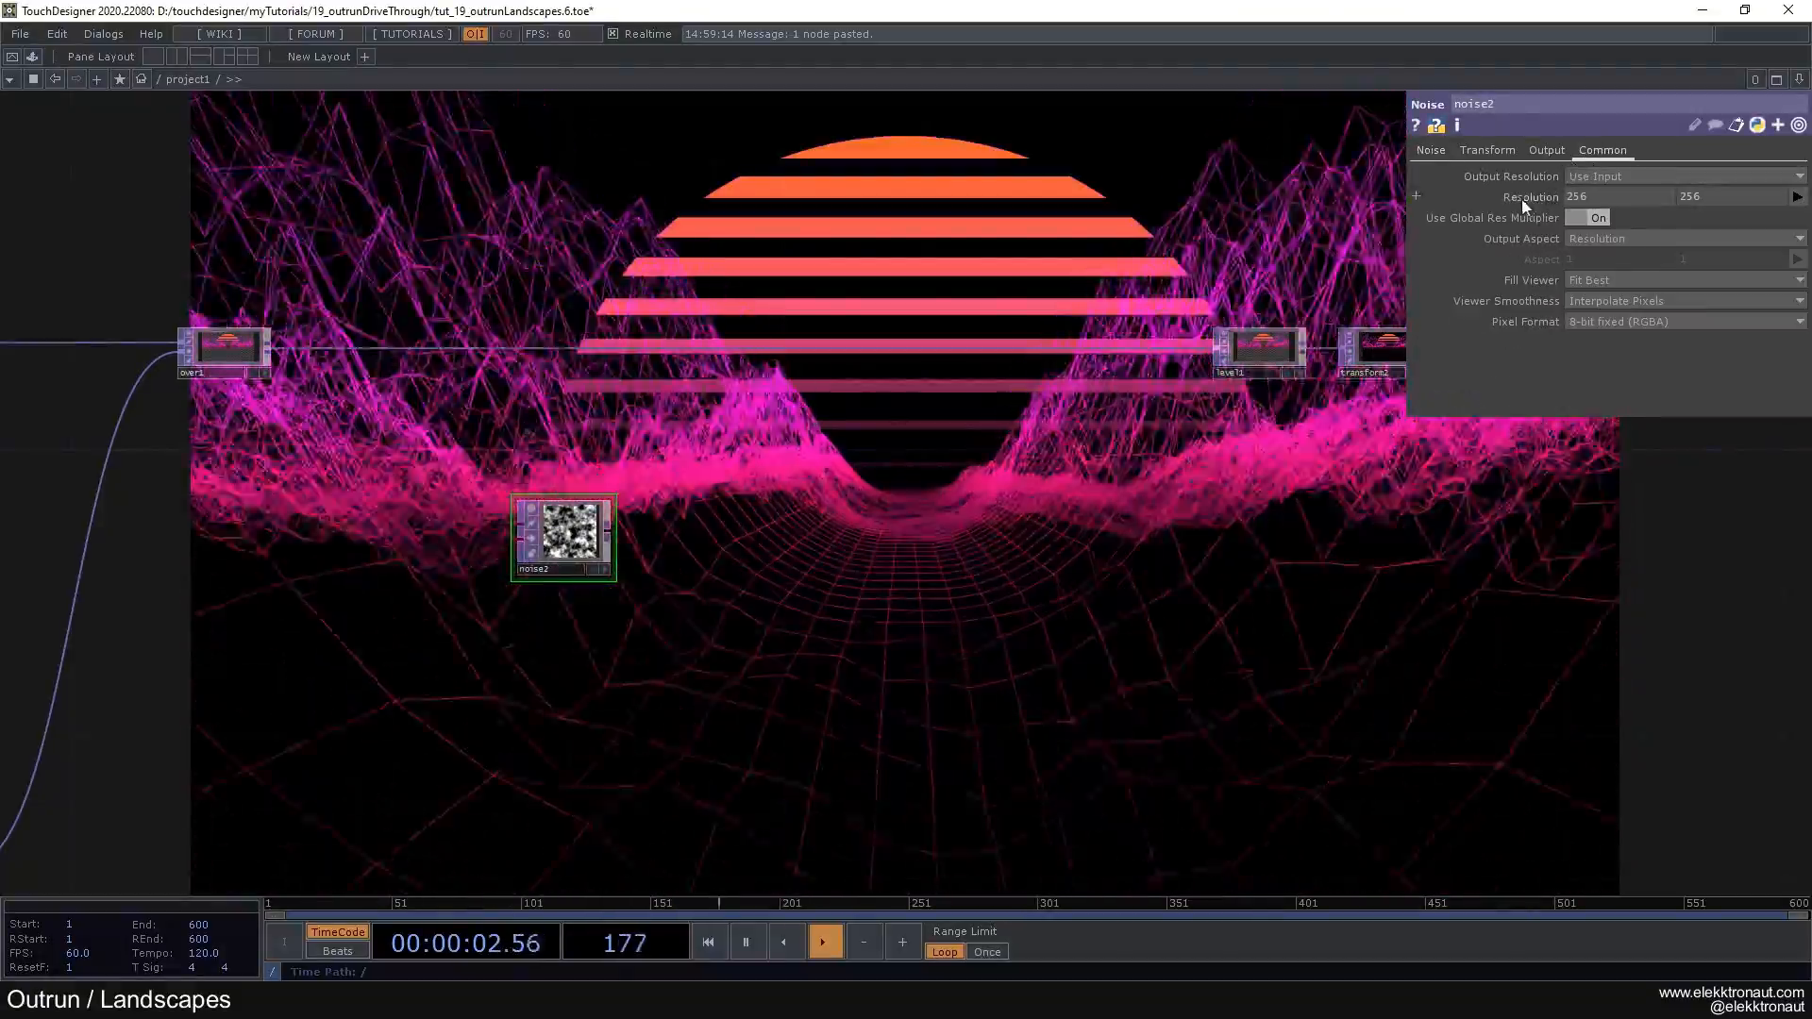
pyautogui.rightClick(1521, 198)
pyautogui.press('Escape')
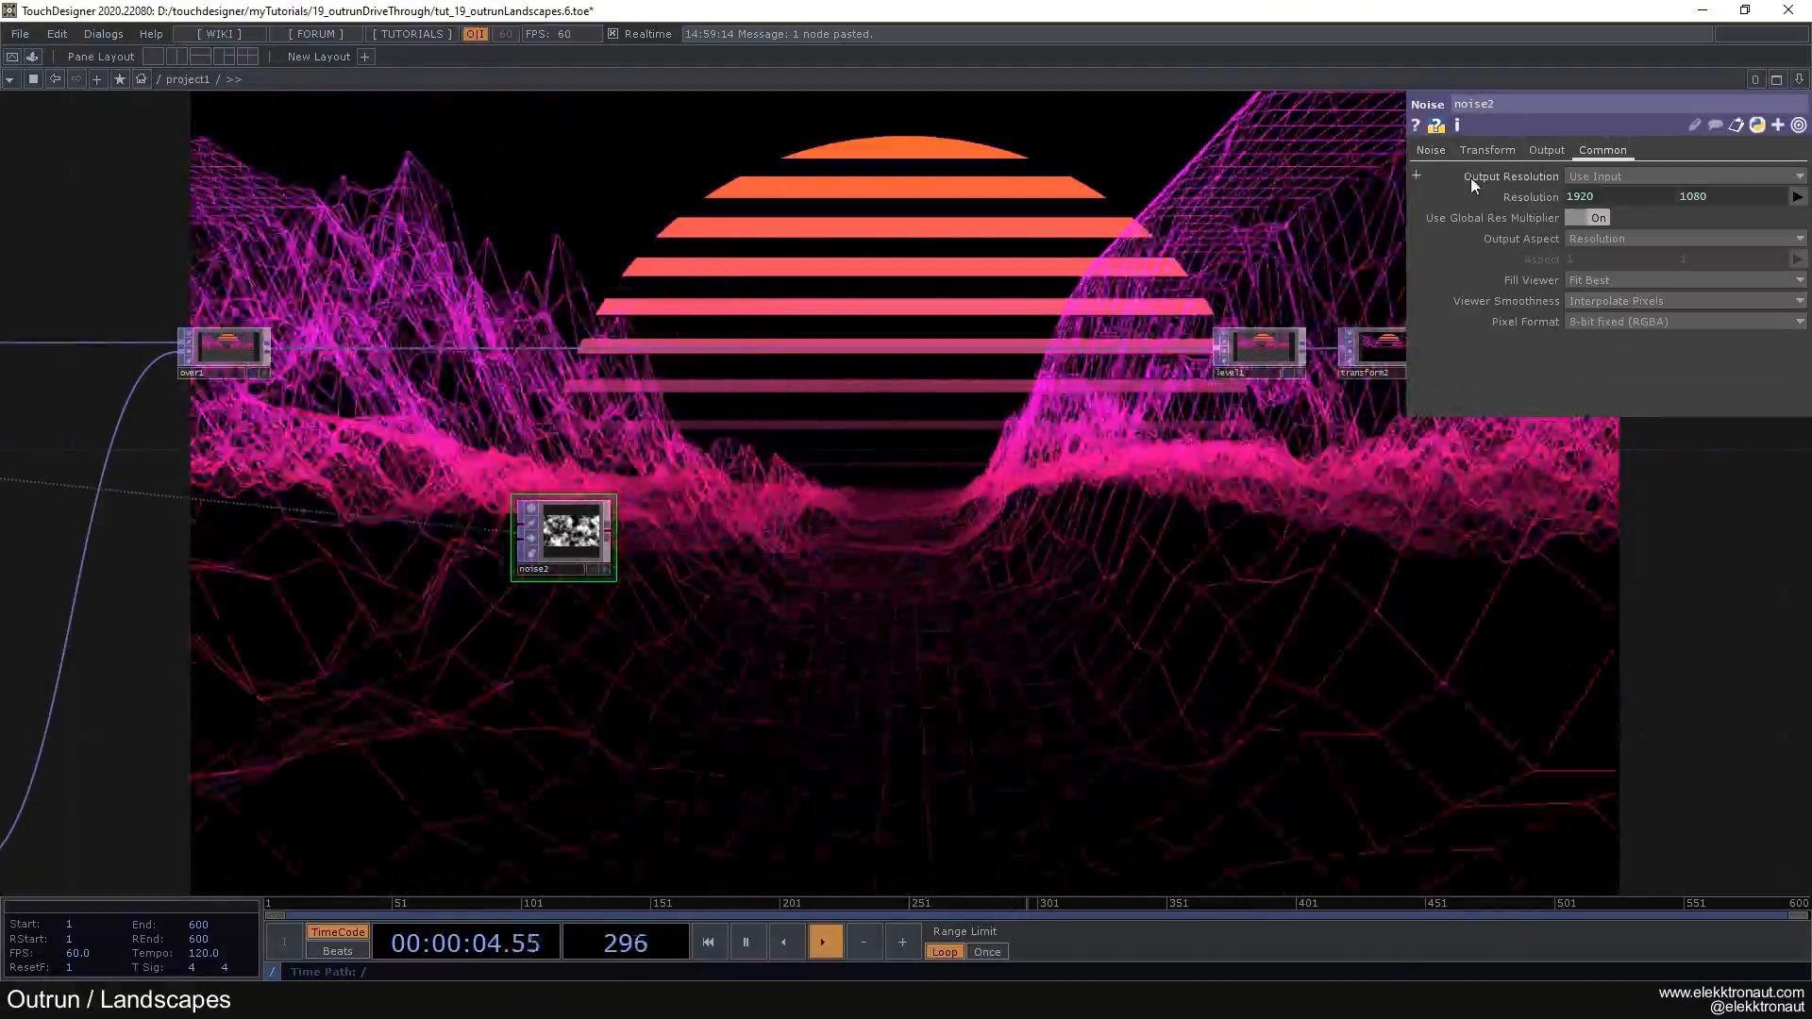
# Step: Set noise2's period to 0.05
pyautogui.click(1432, 150)
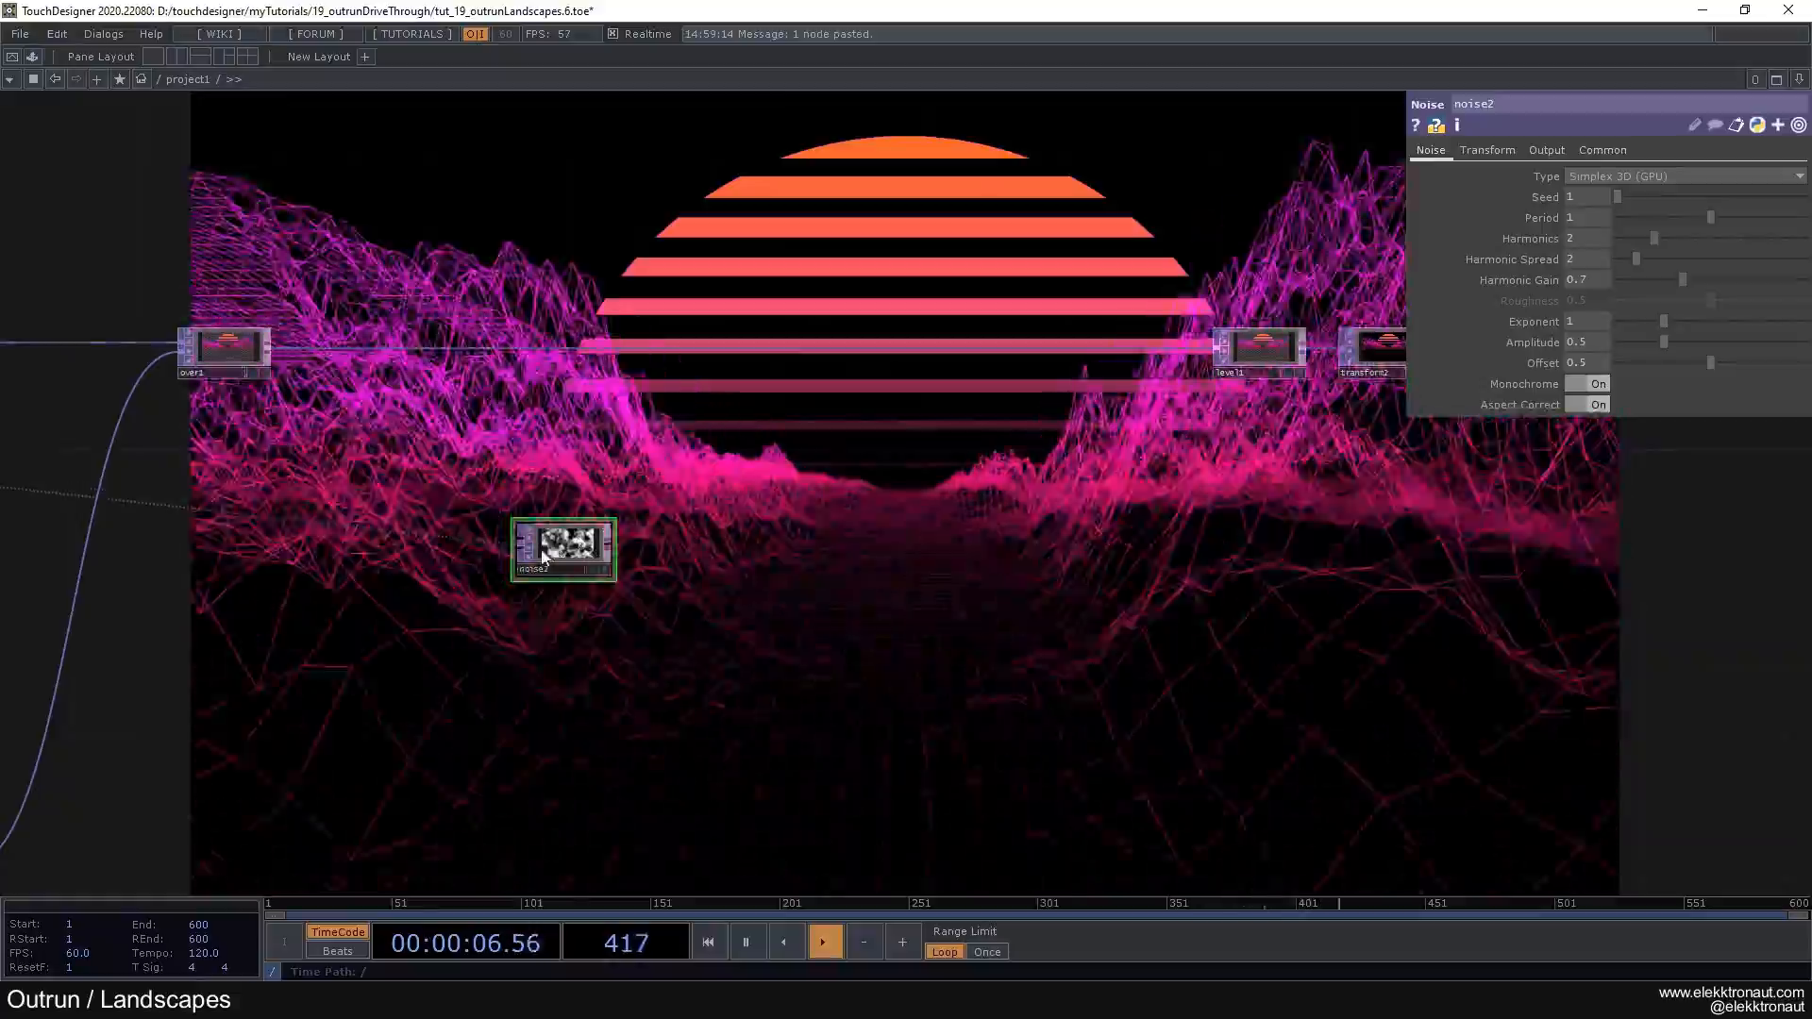
pyautogui.scroll(3, 557, 505)
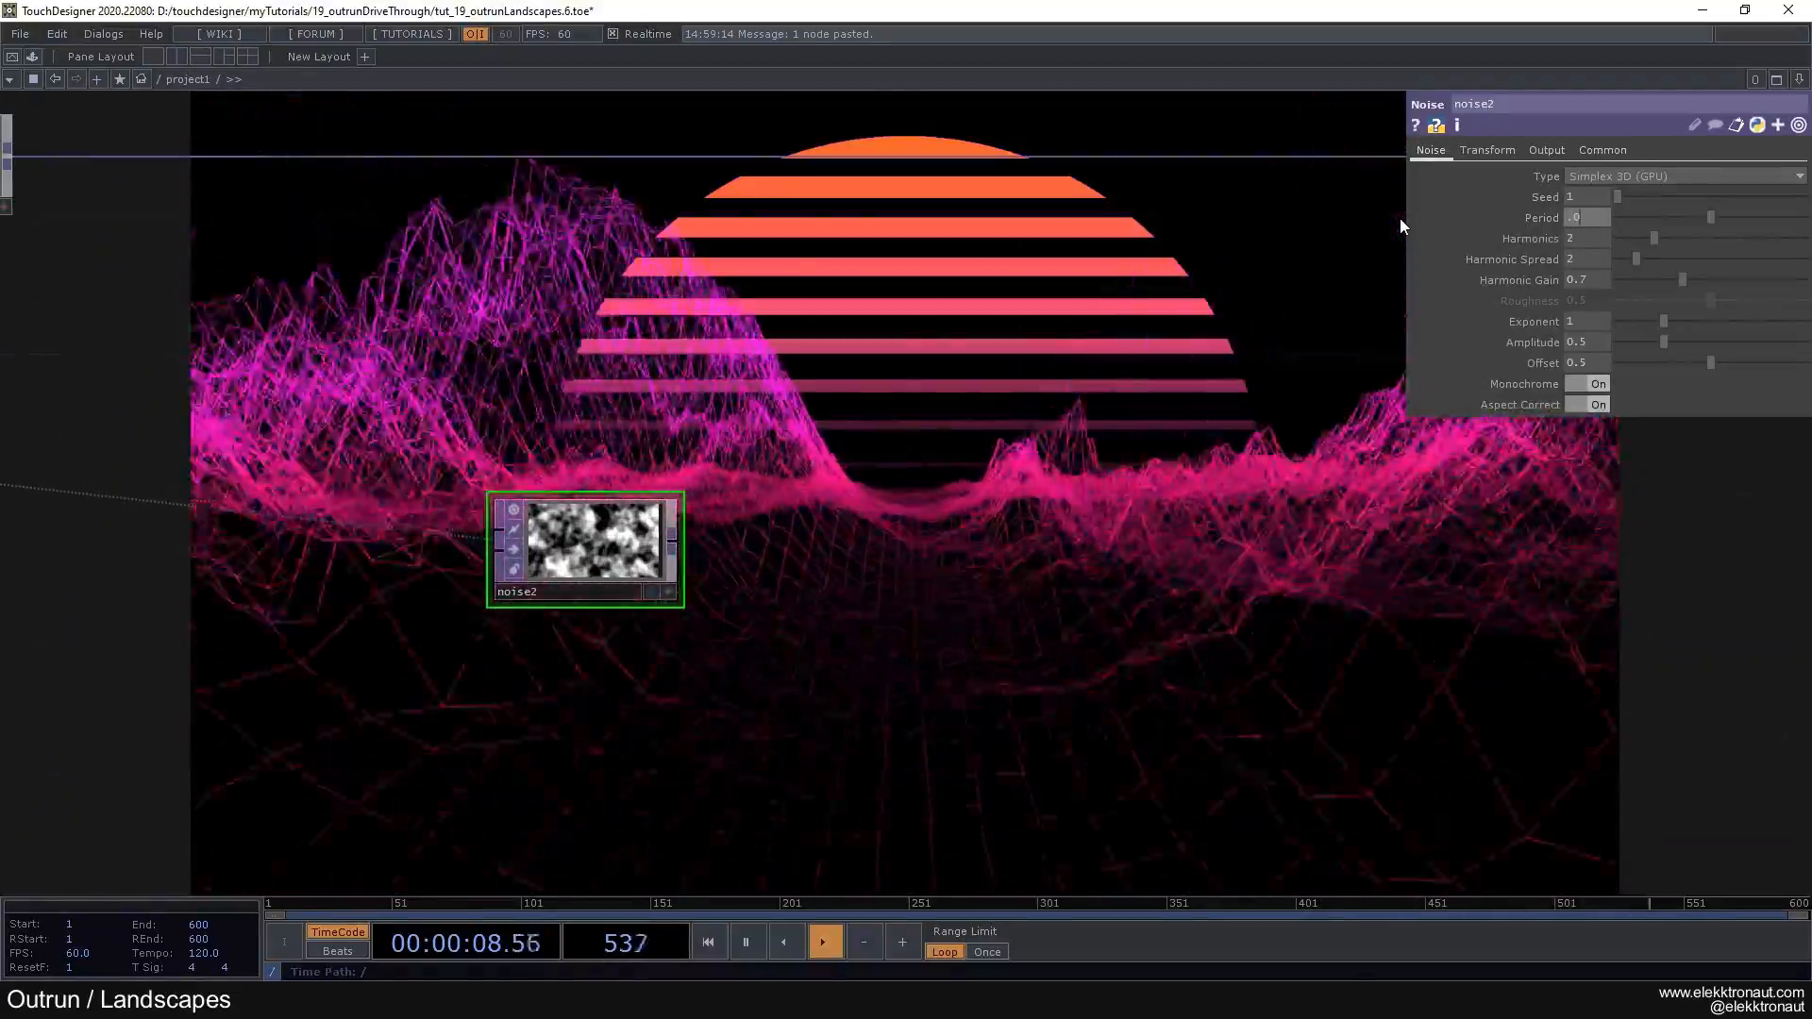
pyautogui.write('.05')
pyautogui.press('Return')
pyautogui.scroll(5, 600, 525)
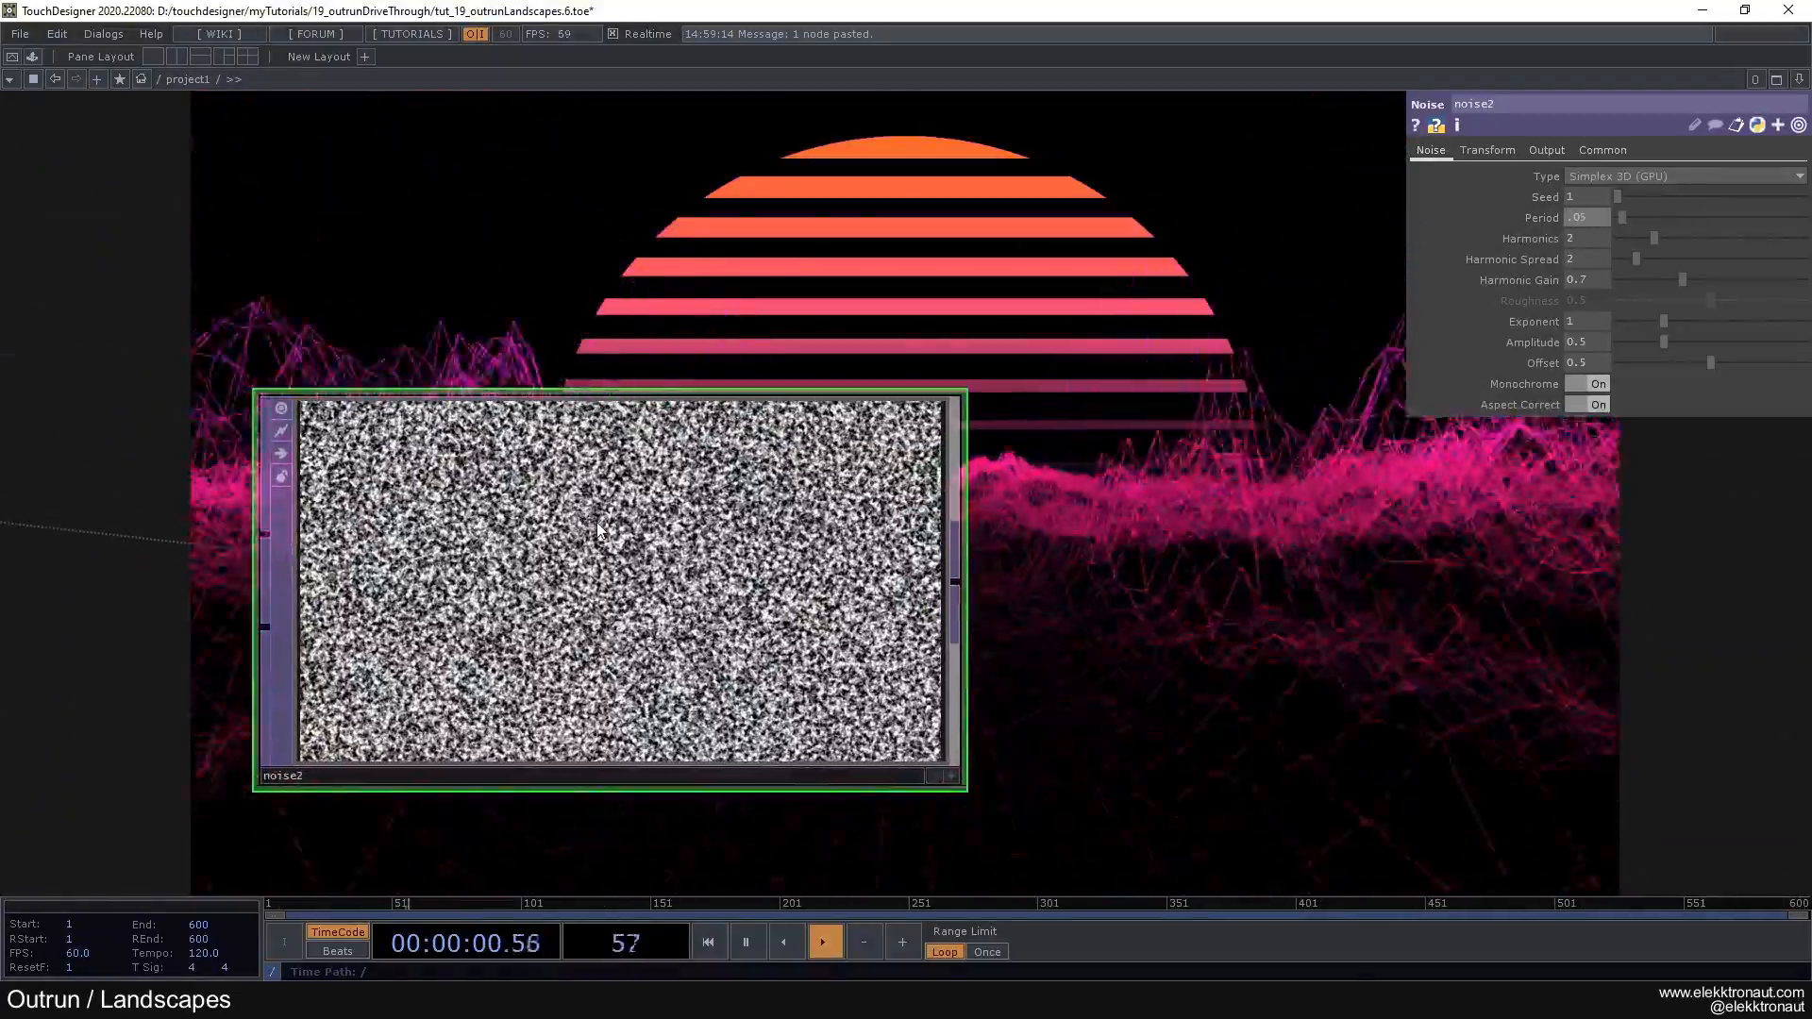
pyautogui.scroll(-6, 602, 523)
pyautogui.scroll(-2, 602, 523)
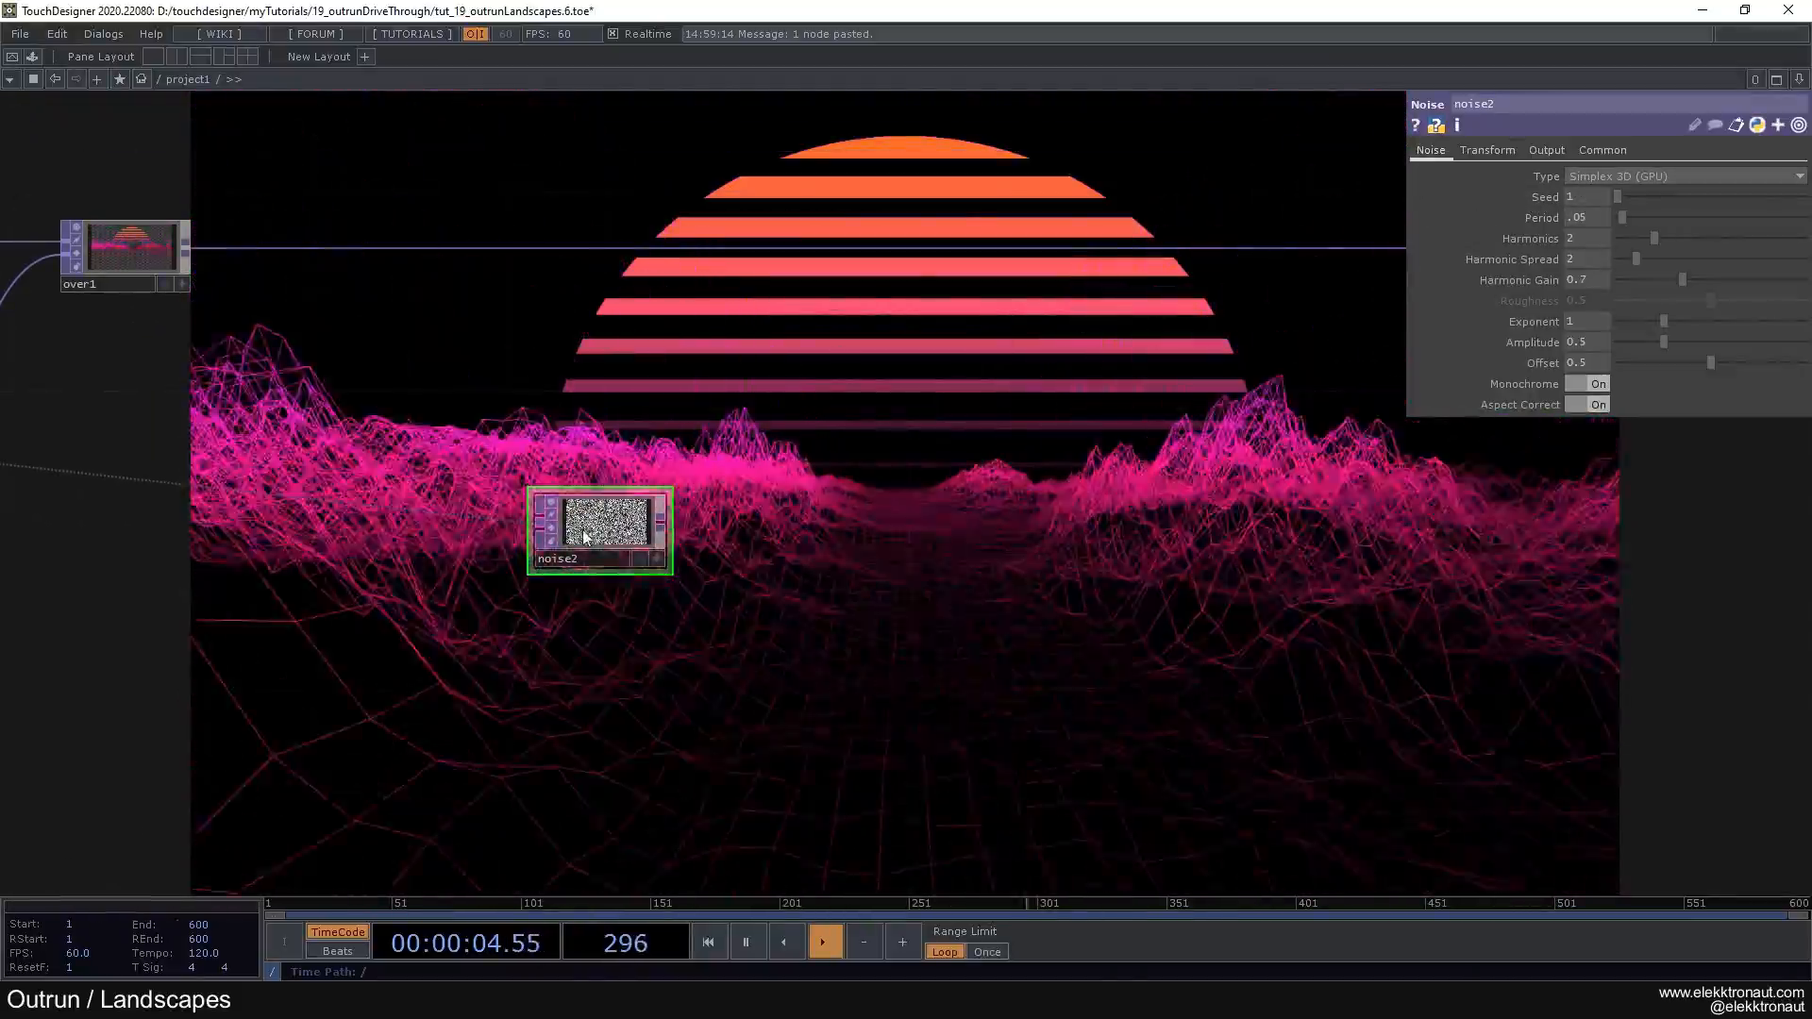
# Step: Add a Function TOP after noise2 and set its RGB function to pow(x), Input1 ^ Exponent
pyautogui.moveTo(623, 518); pyautogui.dragTo(569, 491)
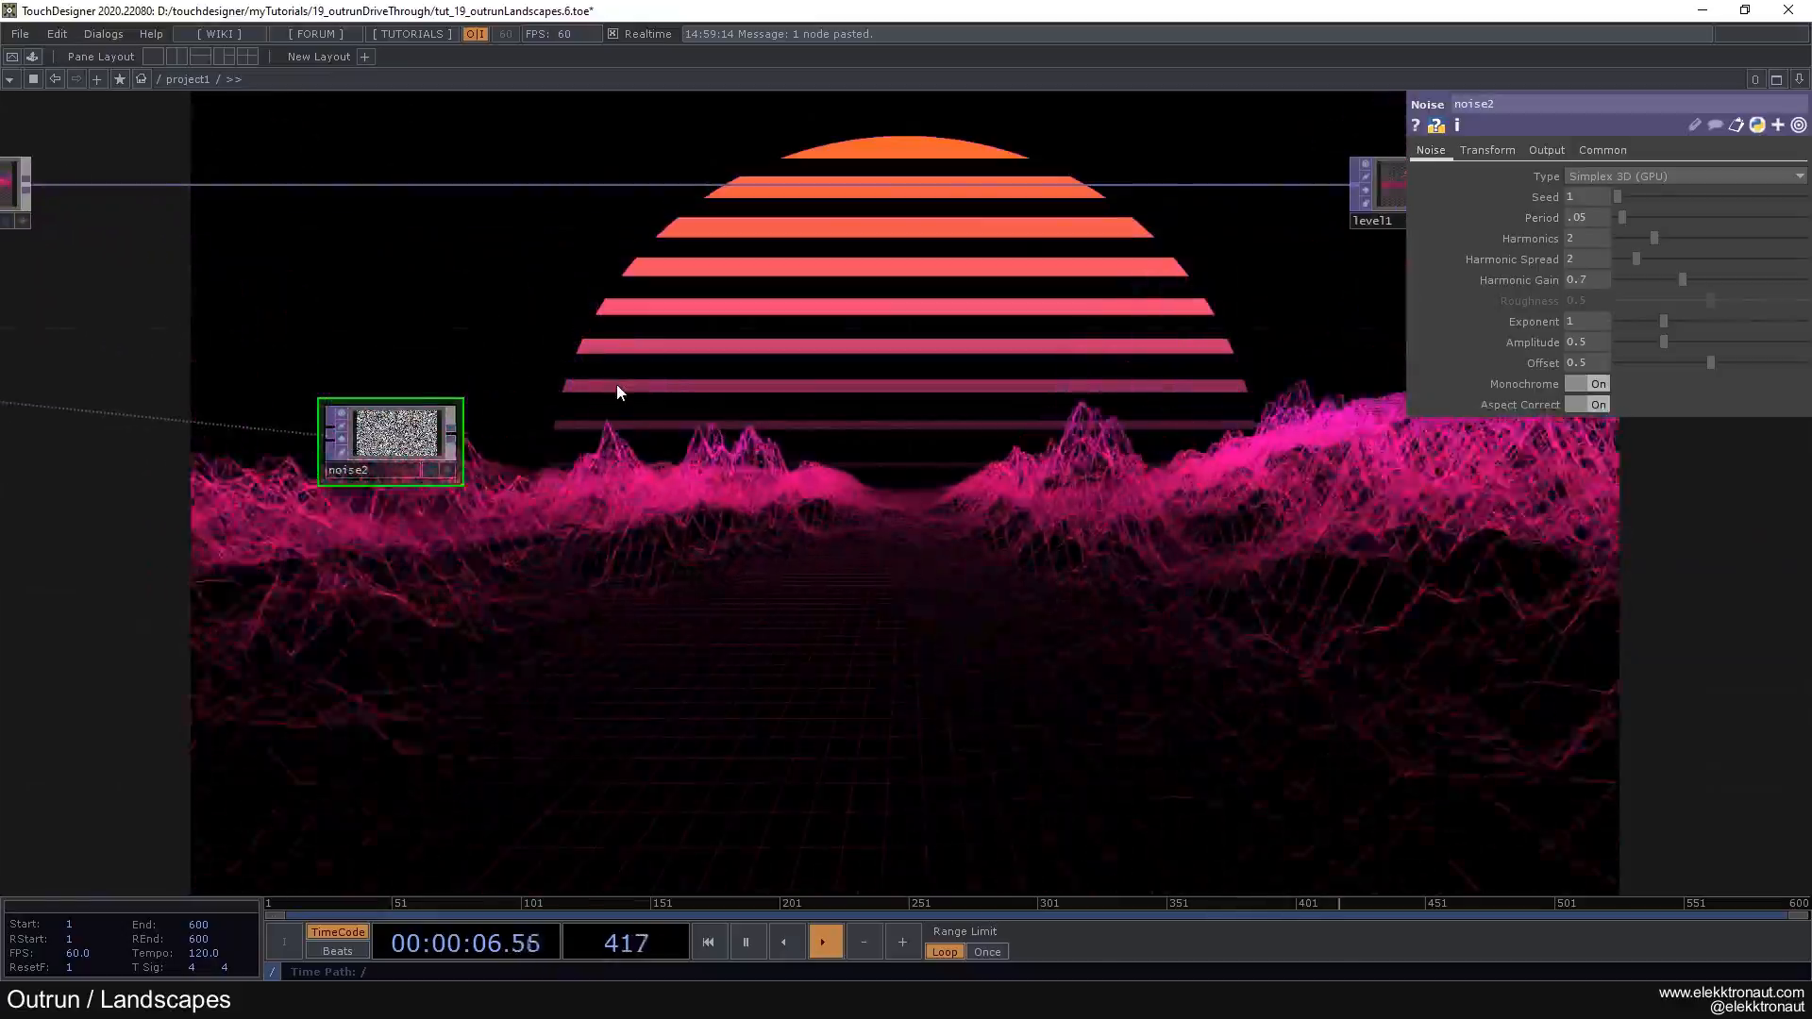
pyautogui.press('Tab')
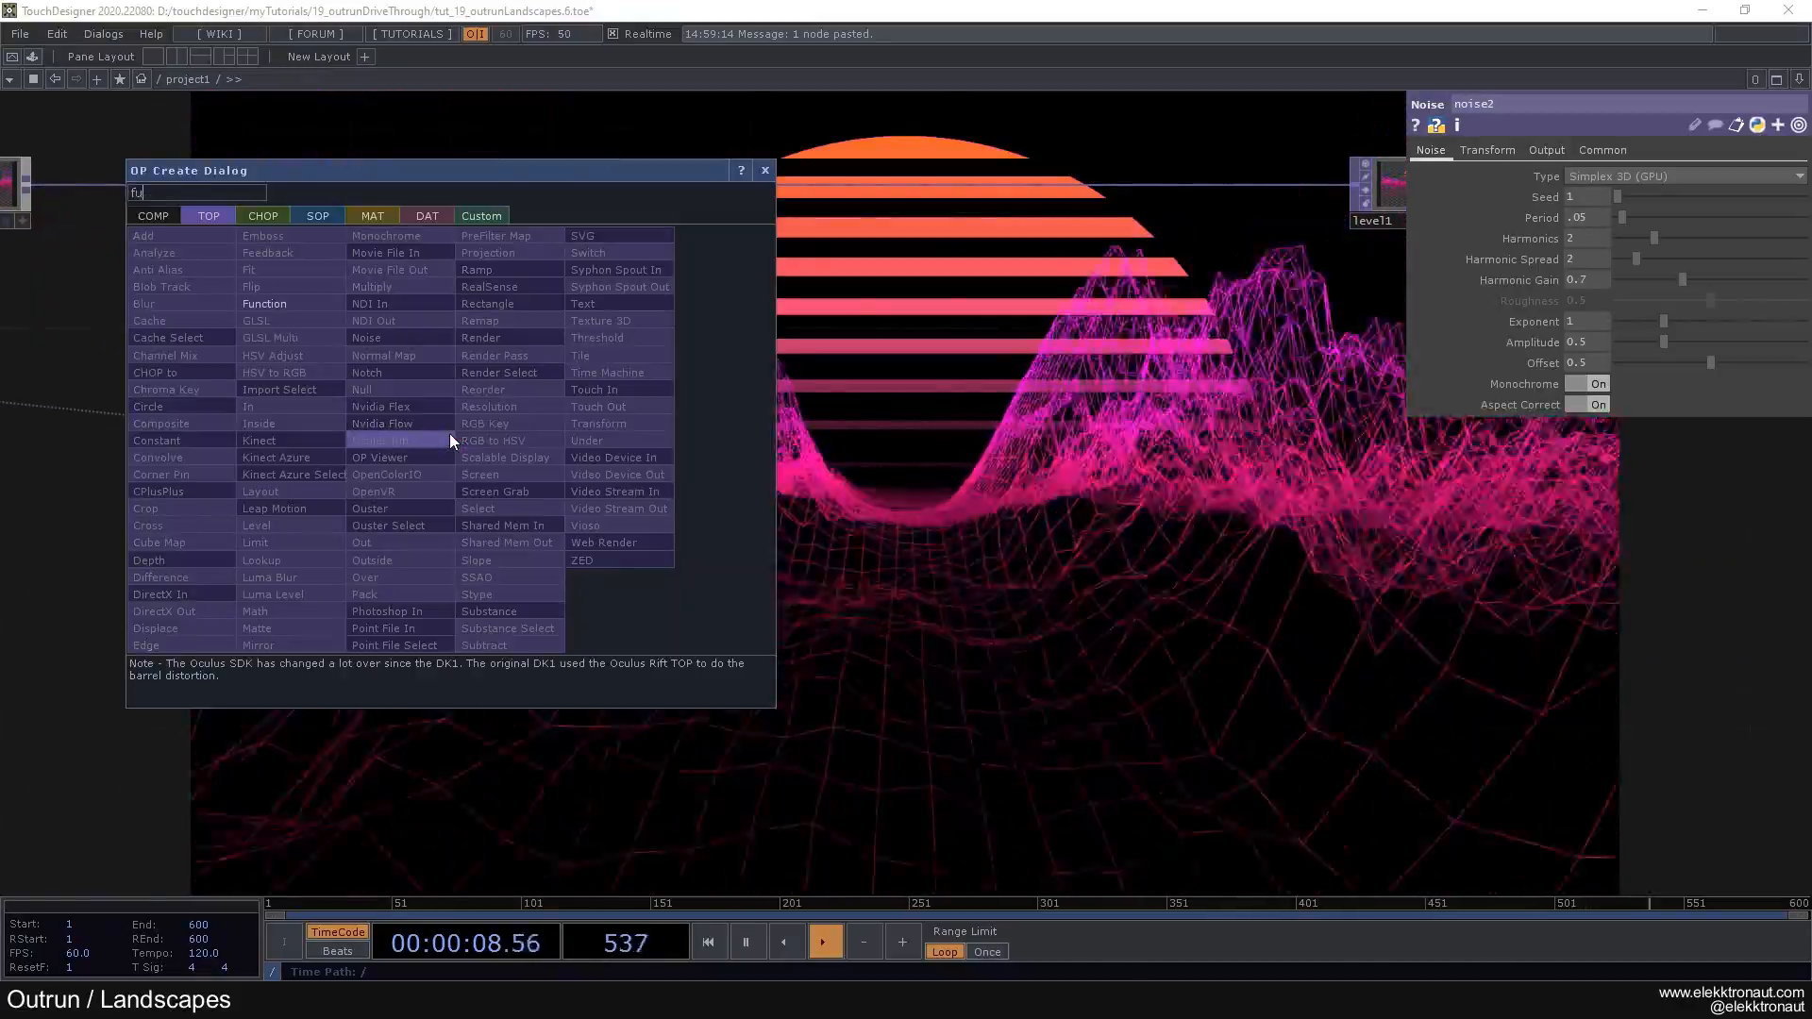
pyautogui.click(264, 303)
pyautogui.click(611, 442)
pyautogui.moveTo(611, 441); pyautogui.dragTo(587, 441)
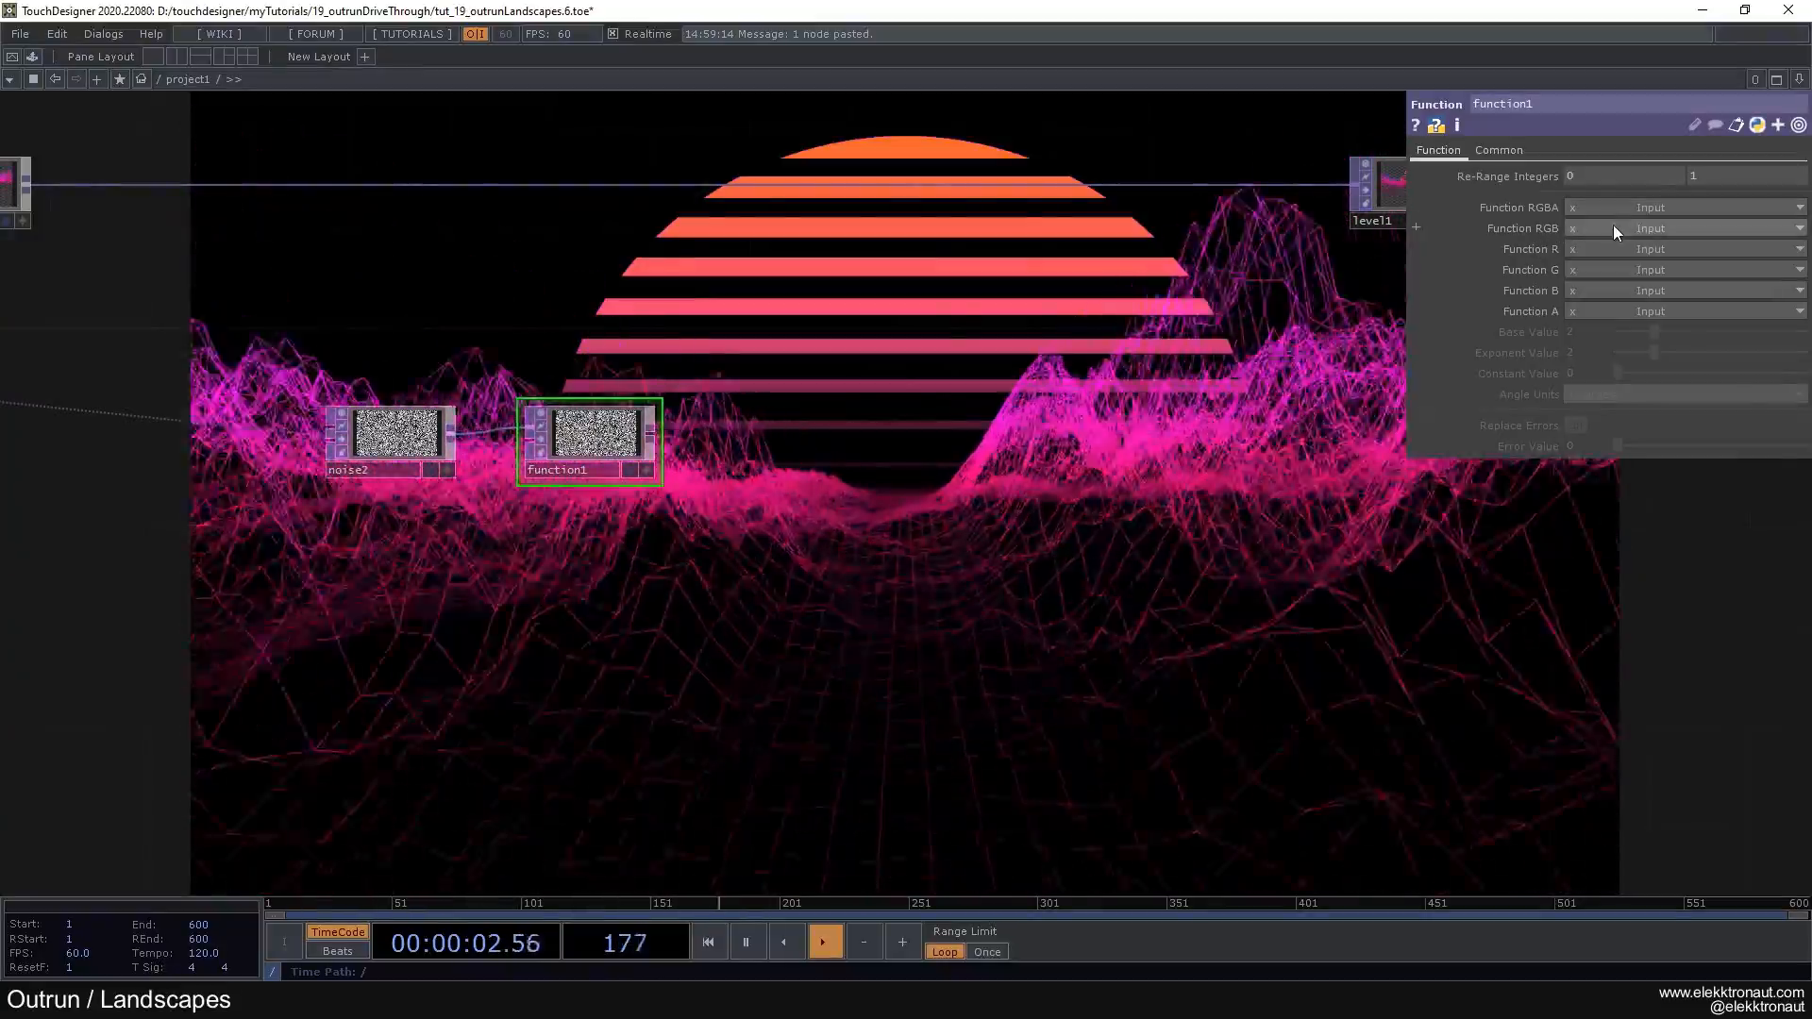
pyautogui.click(1623, 249)
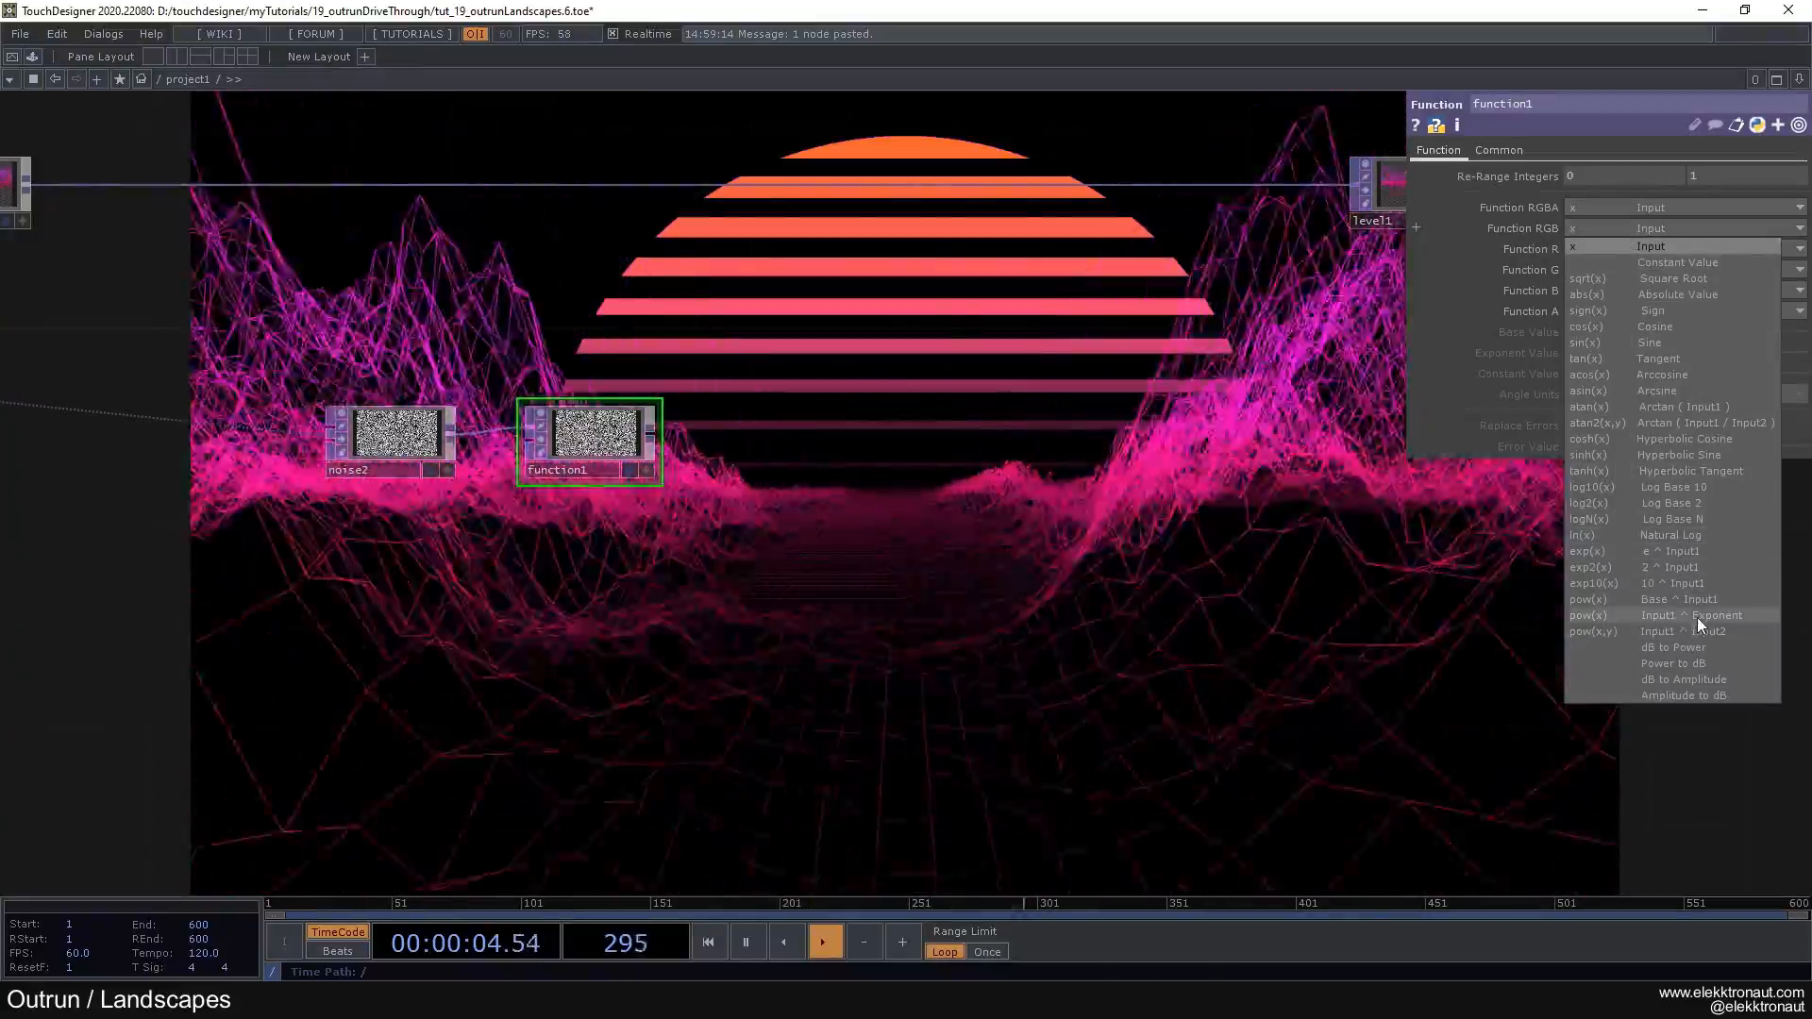
pyautogui.click(1690, 615)
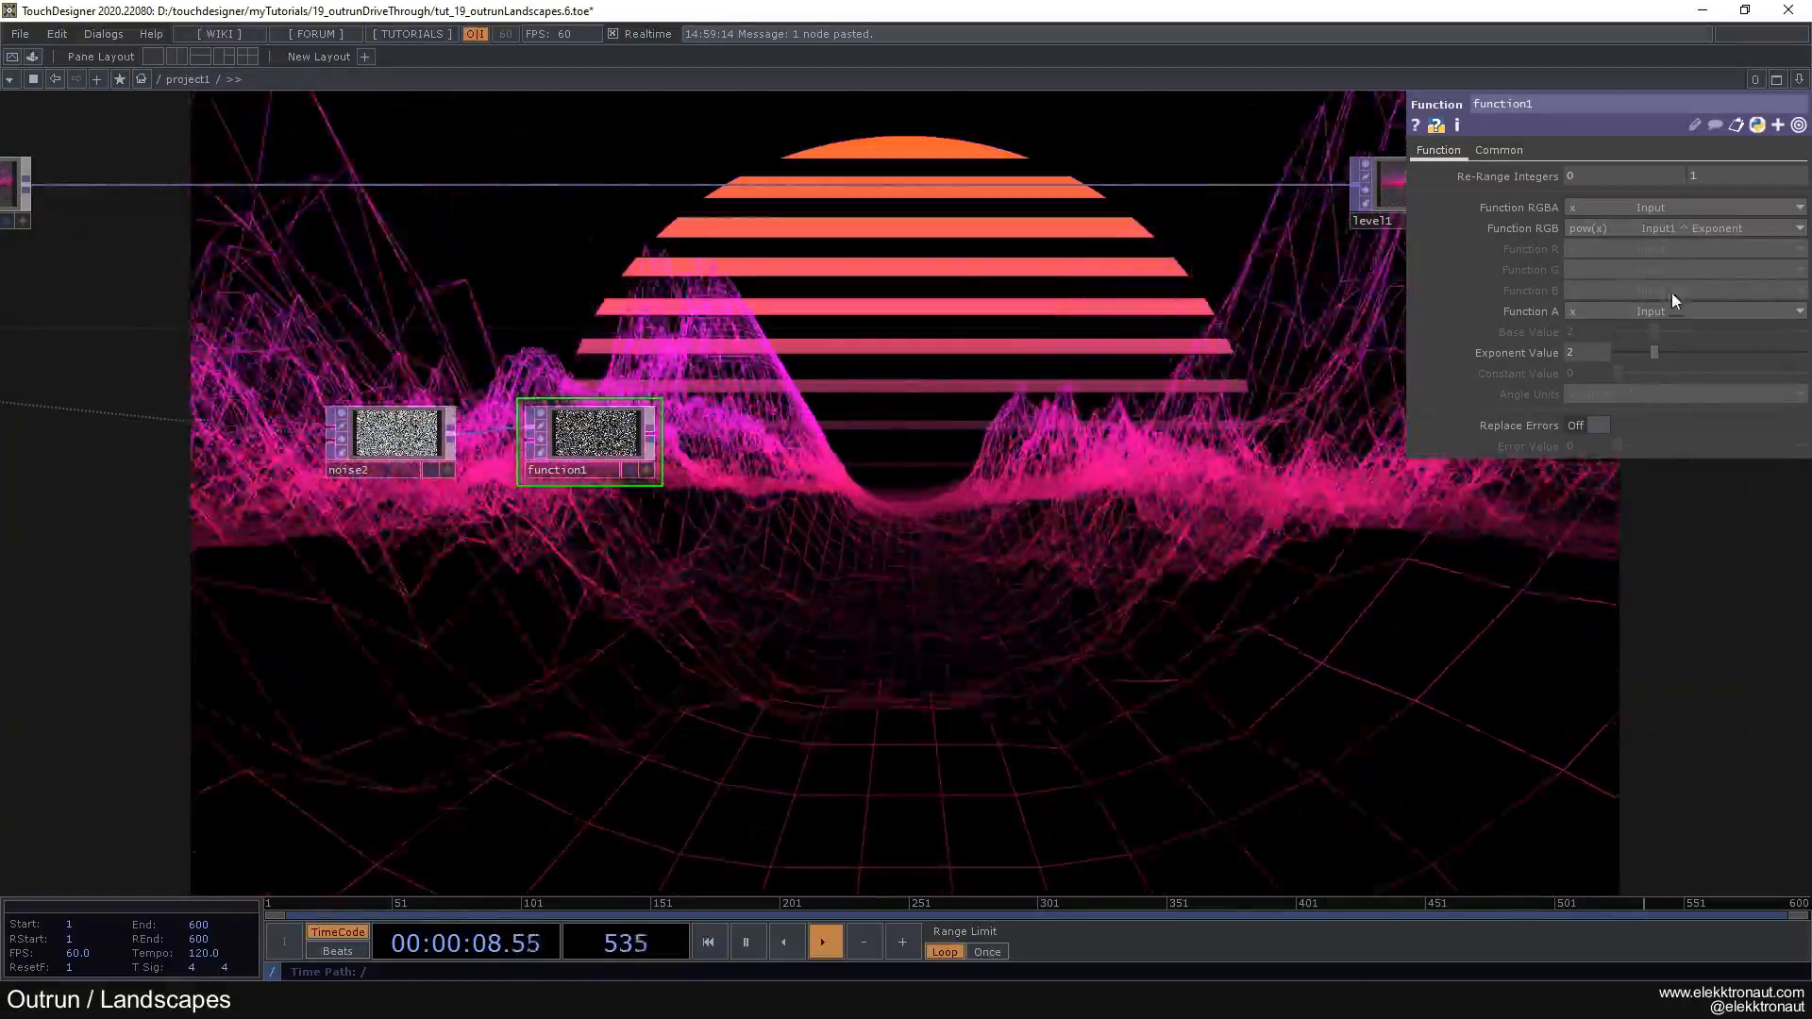
# Step: Try exponent values of 15 and 0 on function1
pyautogui.click(1585, 352)
pyautogui.write('15')
pyautogui.press('Return')
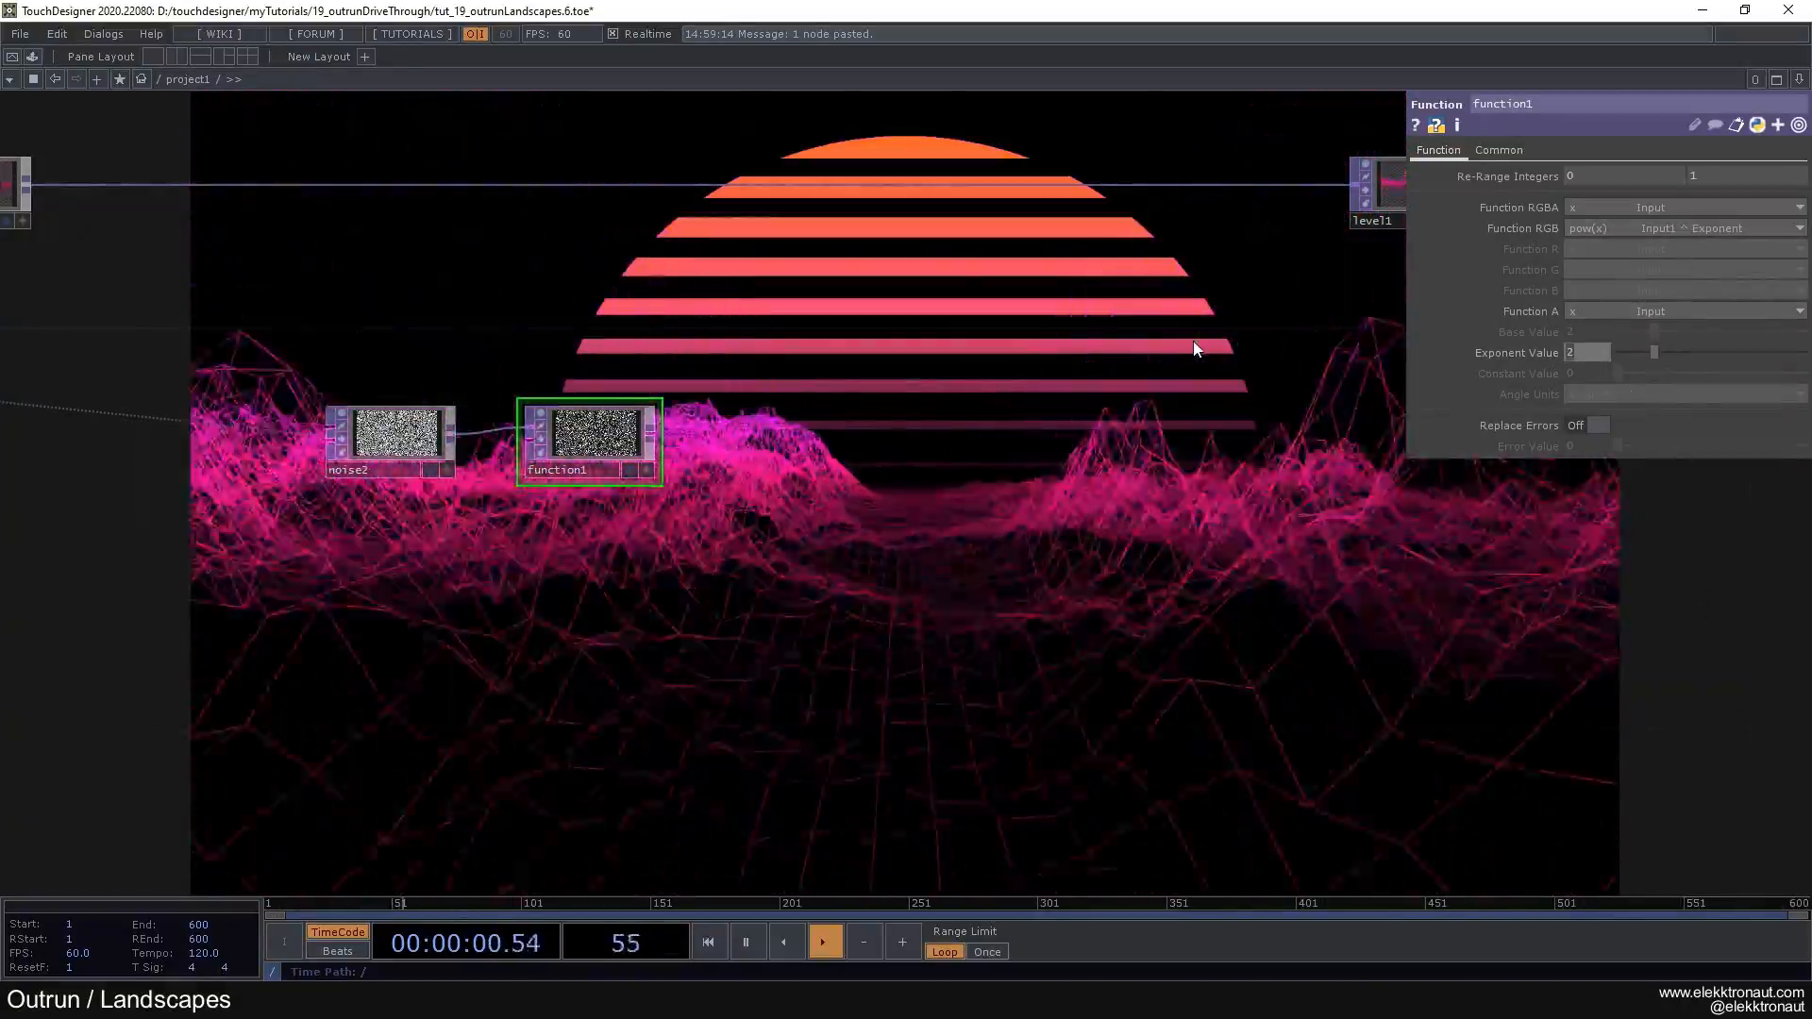
pyautogui.scroll(2, 559, 444)
pyautogui.scroll(4, 559, 444)
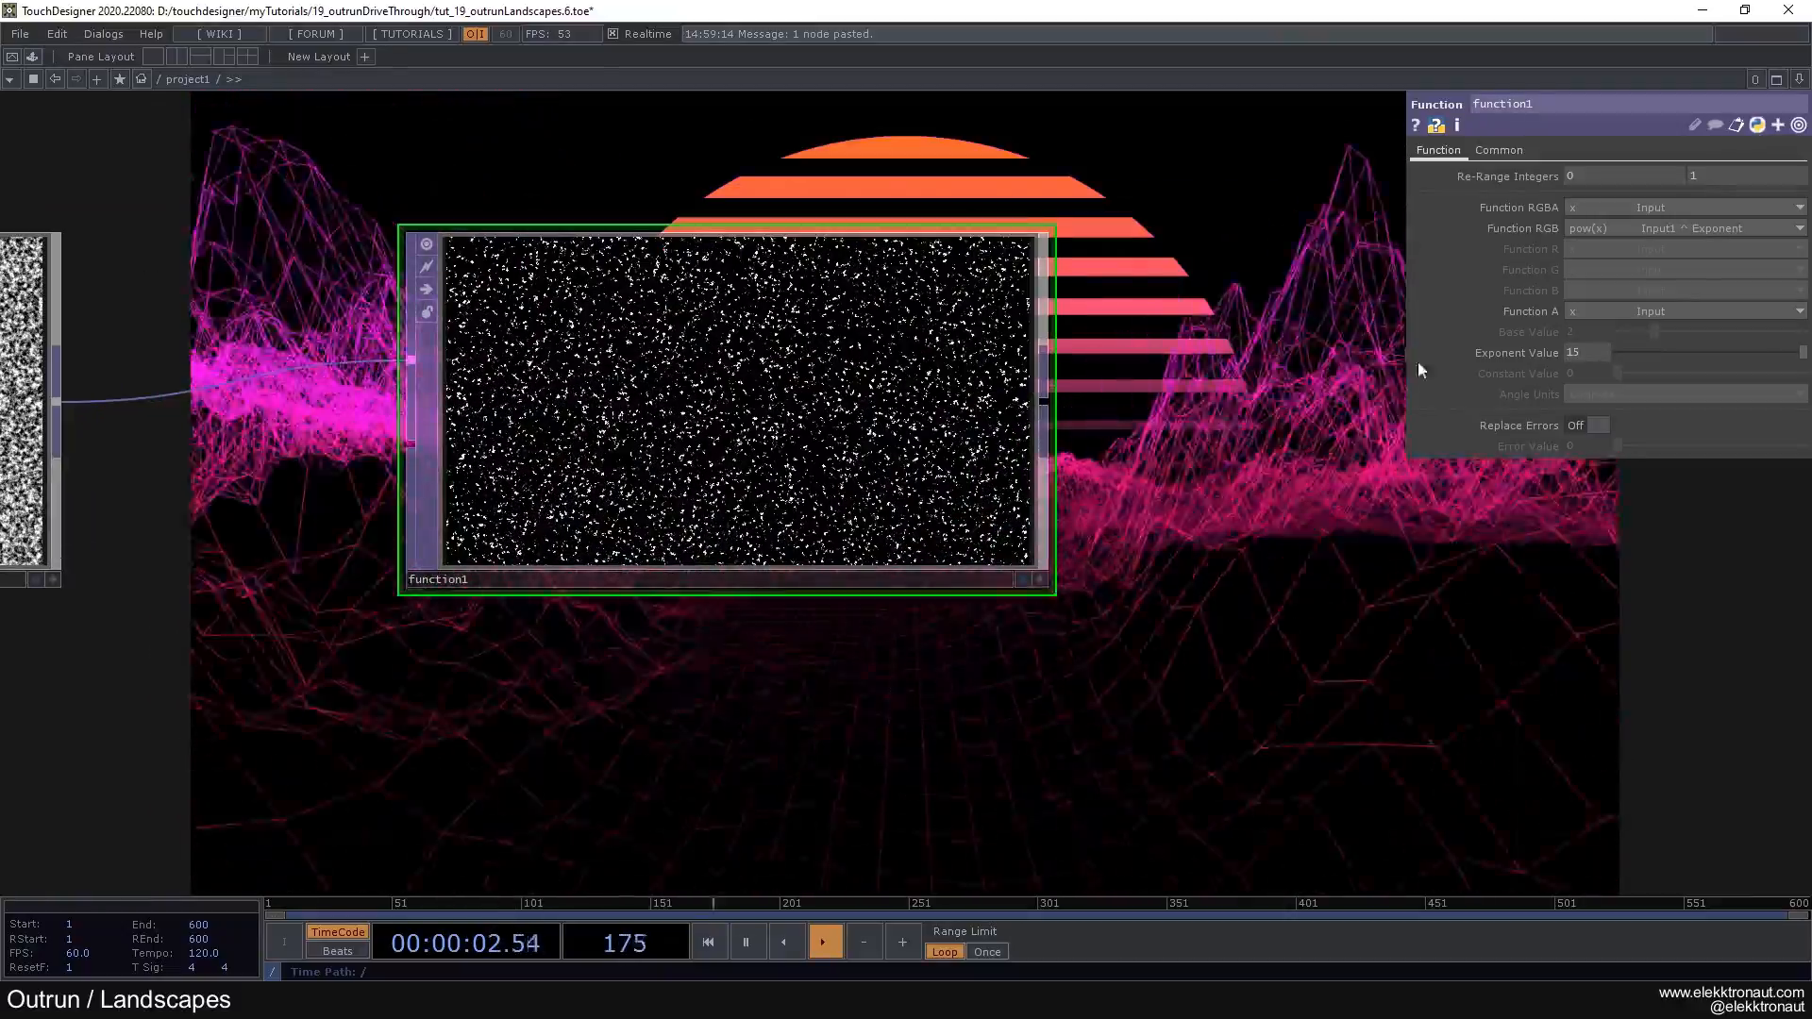
pyautogui.click(1566, 351)
pyautogui.write('0')
pyautogui.press('Return')
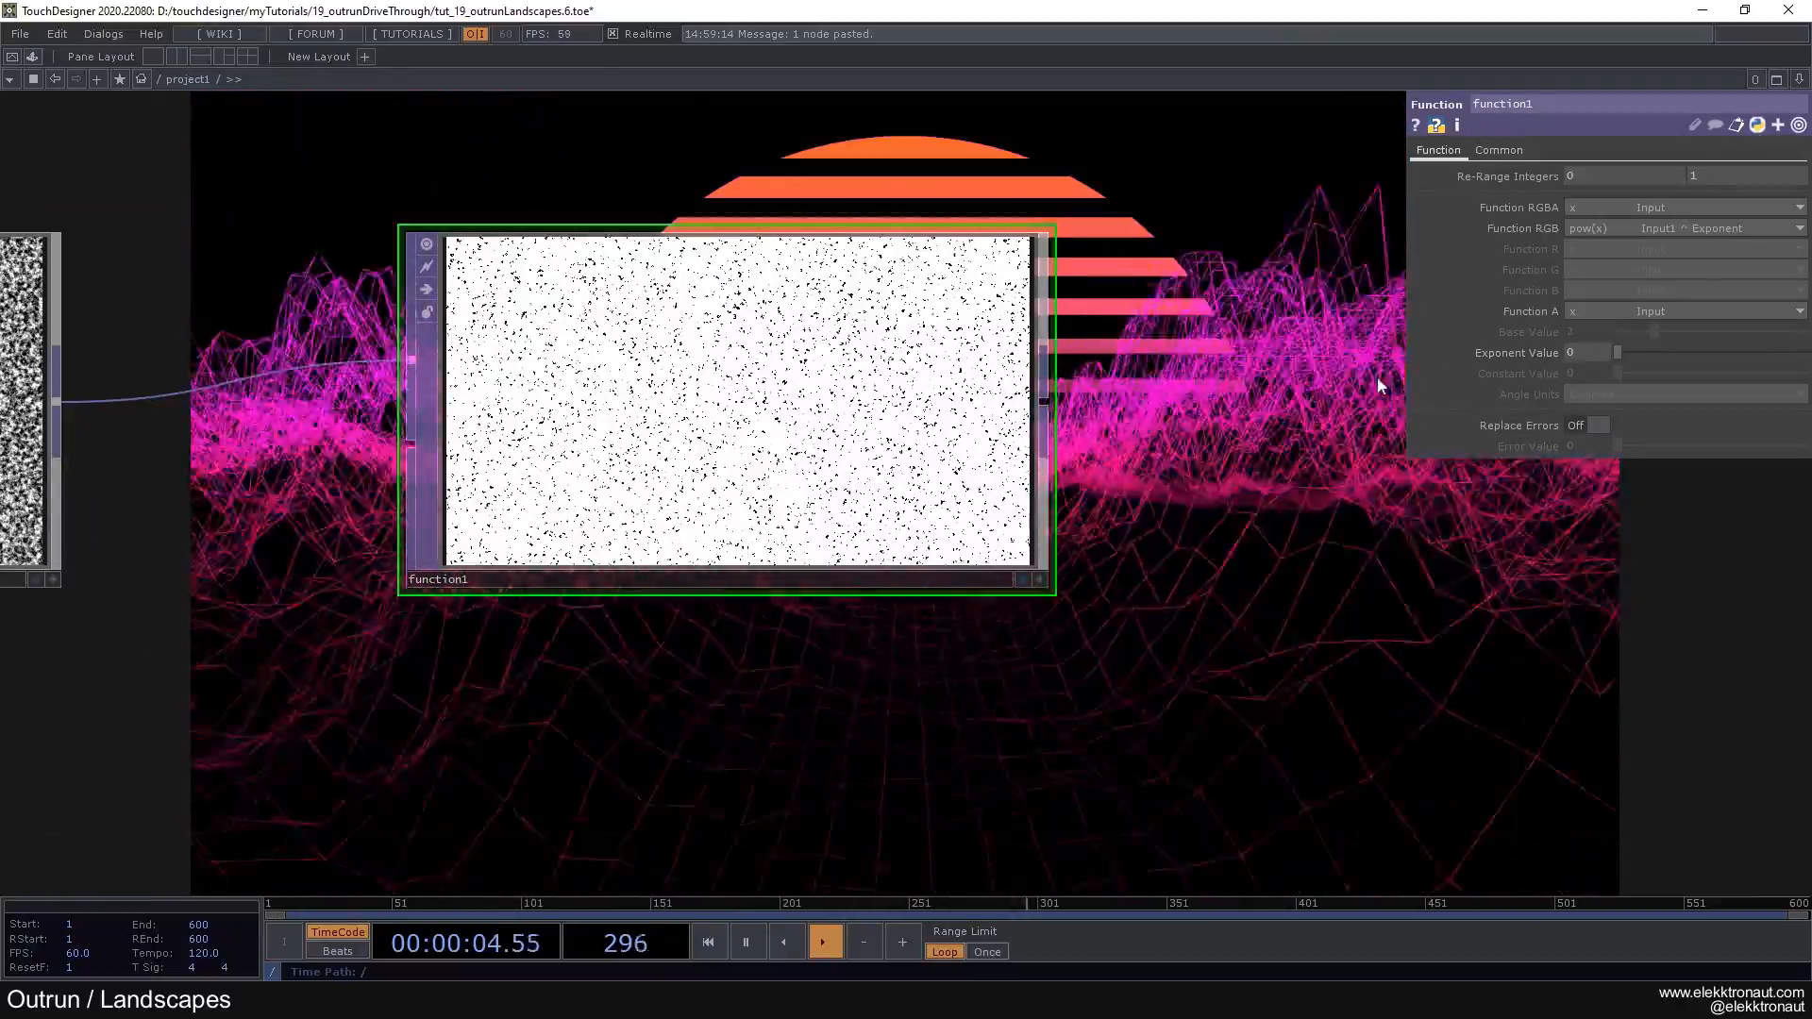
# Step: Set function1's exponent value to 20
pyautogui.click(1585, 352)
pyautogui.write('20')
pyautogui.press('Return')
pyautogui.scroll(2, 1057, 364)
pyautogui.scroll(-6, 636, 352)
# Step: Raise noise2's exponent to 2.44 to thin out the white specks in function1
pyautogui.click(189, 368)
pyautogui.moveTo(554, 274); pyautogui.dragTo(705, 304)
pyautogui.moveTo(1686, 321); pyautogui.dragTo(1730, 321)
pyautogui.scroll(3, 910, 359)
pyautogui.scroll(-3, 912, 362)
pyautogui.scroll(1, 774, 387)
pyautogui.scroll(2, 774, 387)
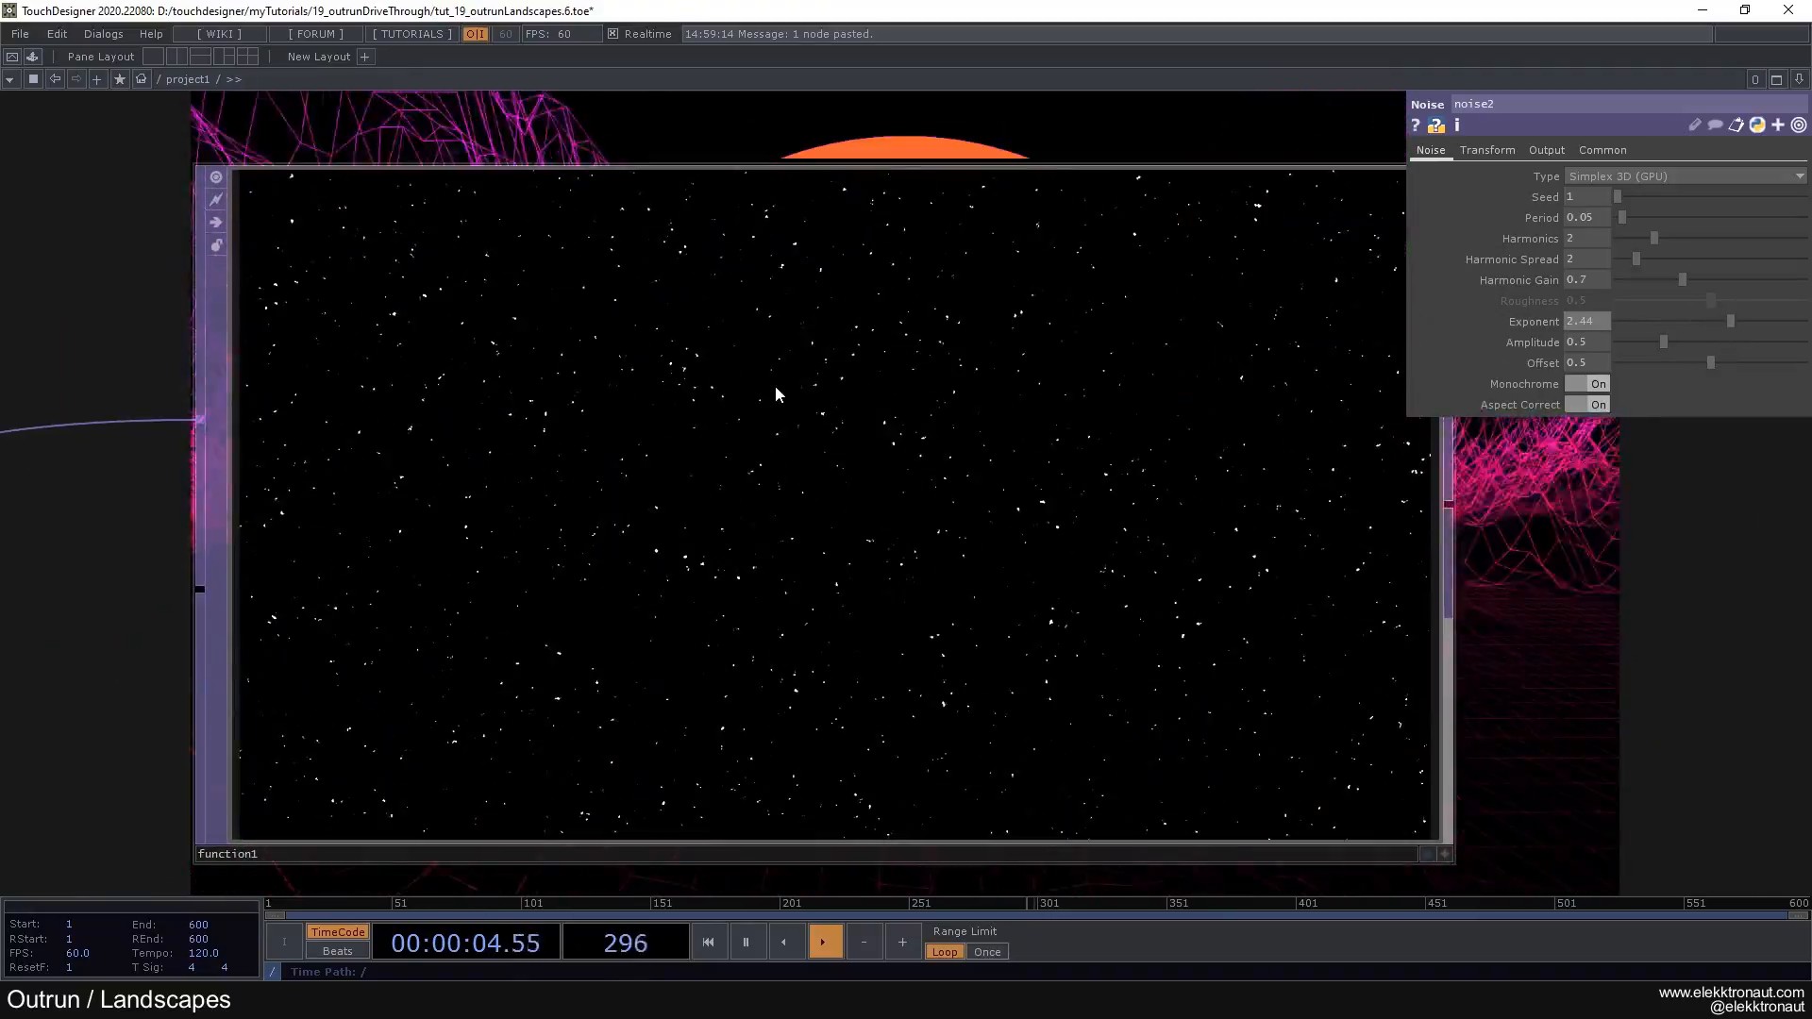
pyautogui.moveTo(1706, 653); pyautogui.dragTo(1525, 602)
pyautogui.scroll(-2, 1470, 564)
pyautogui.scroll(-3, 1470, 565)
# Step: Insert an Over TOP between over1 and level1 and connect function1 to its second input
pyautogui.moveTo(761, 352); pyautogui.dragTo(562, 490)
pyautogui.scroll(-1, 843, 322)
pyautogui.rightClick(862, 272)
pyautogui.click(891, 266)
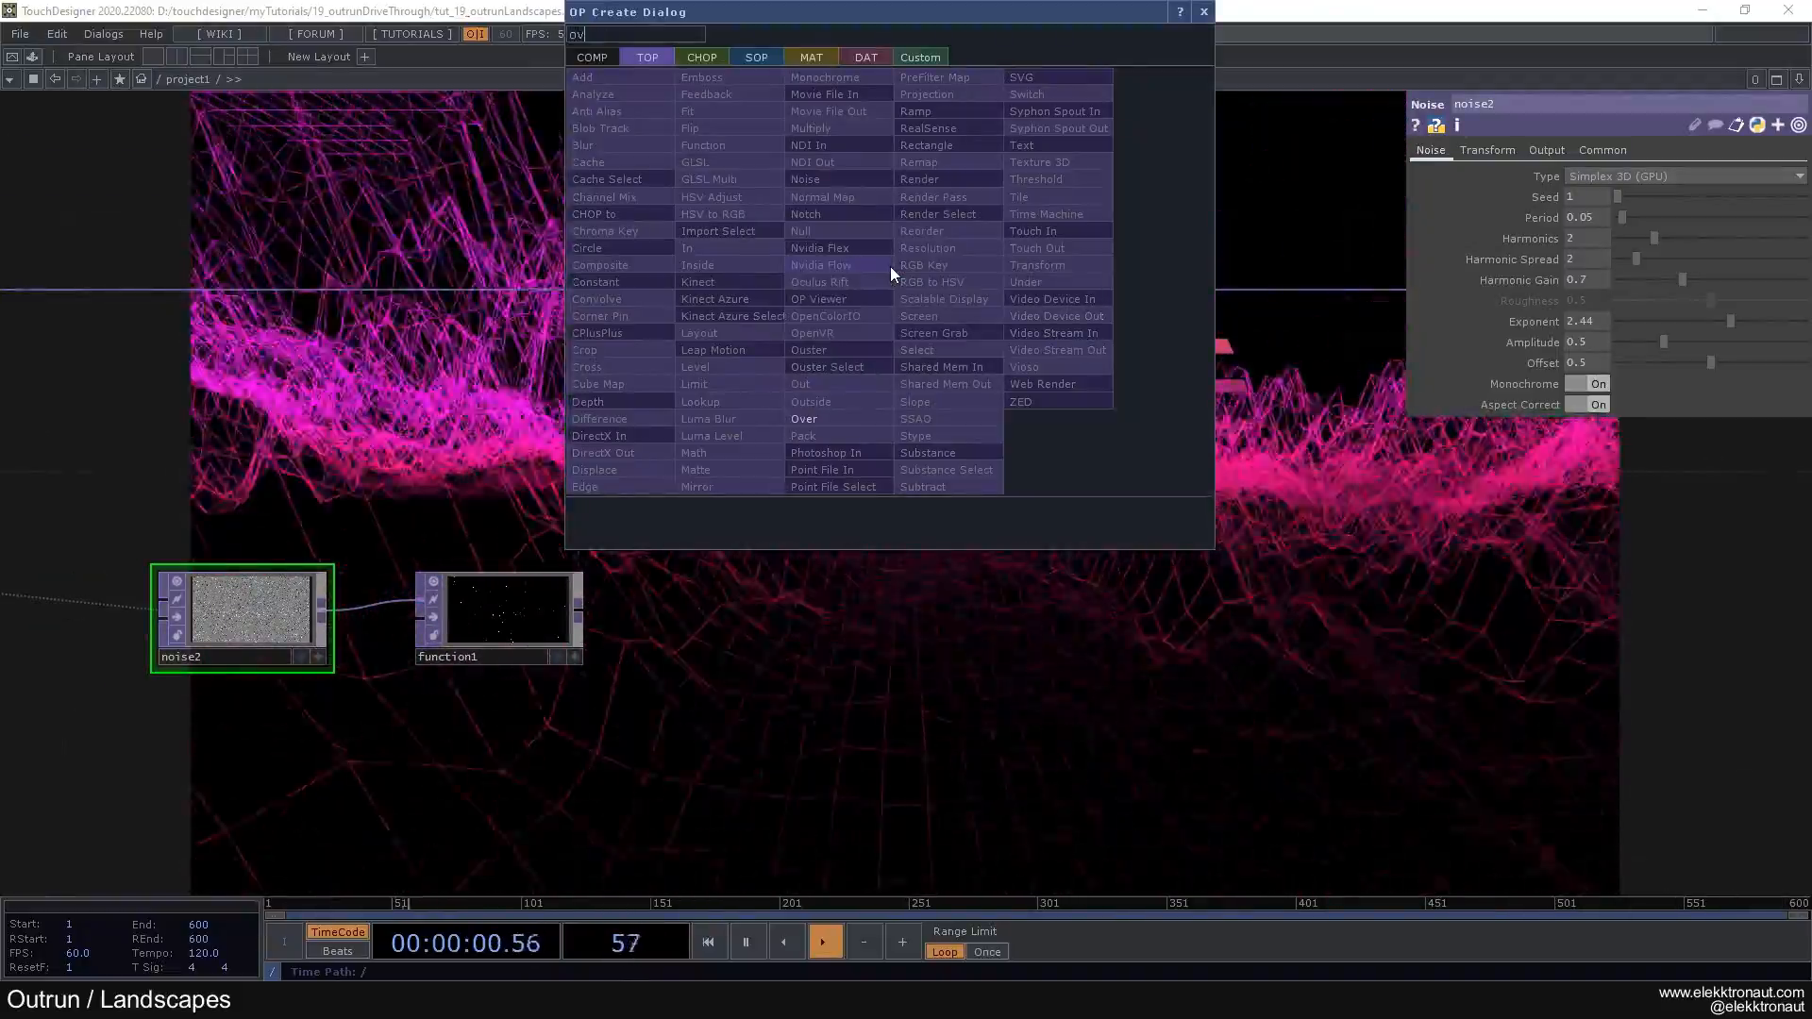
pyautogui.press('Escape')
pyautogui.hotkey('ctrl', 'v')
pyautogui.click(1109, 300)
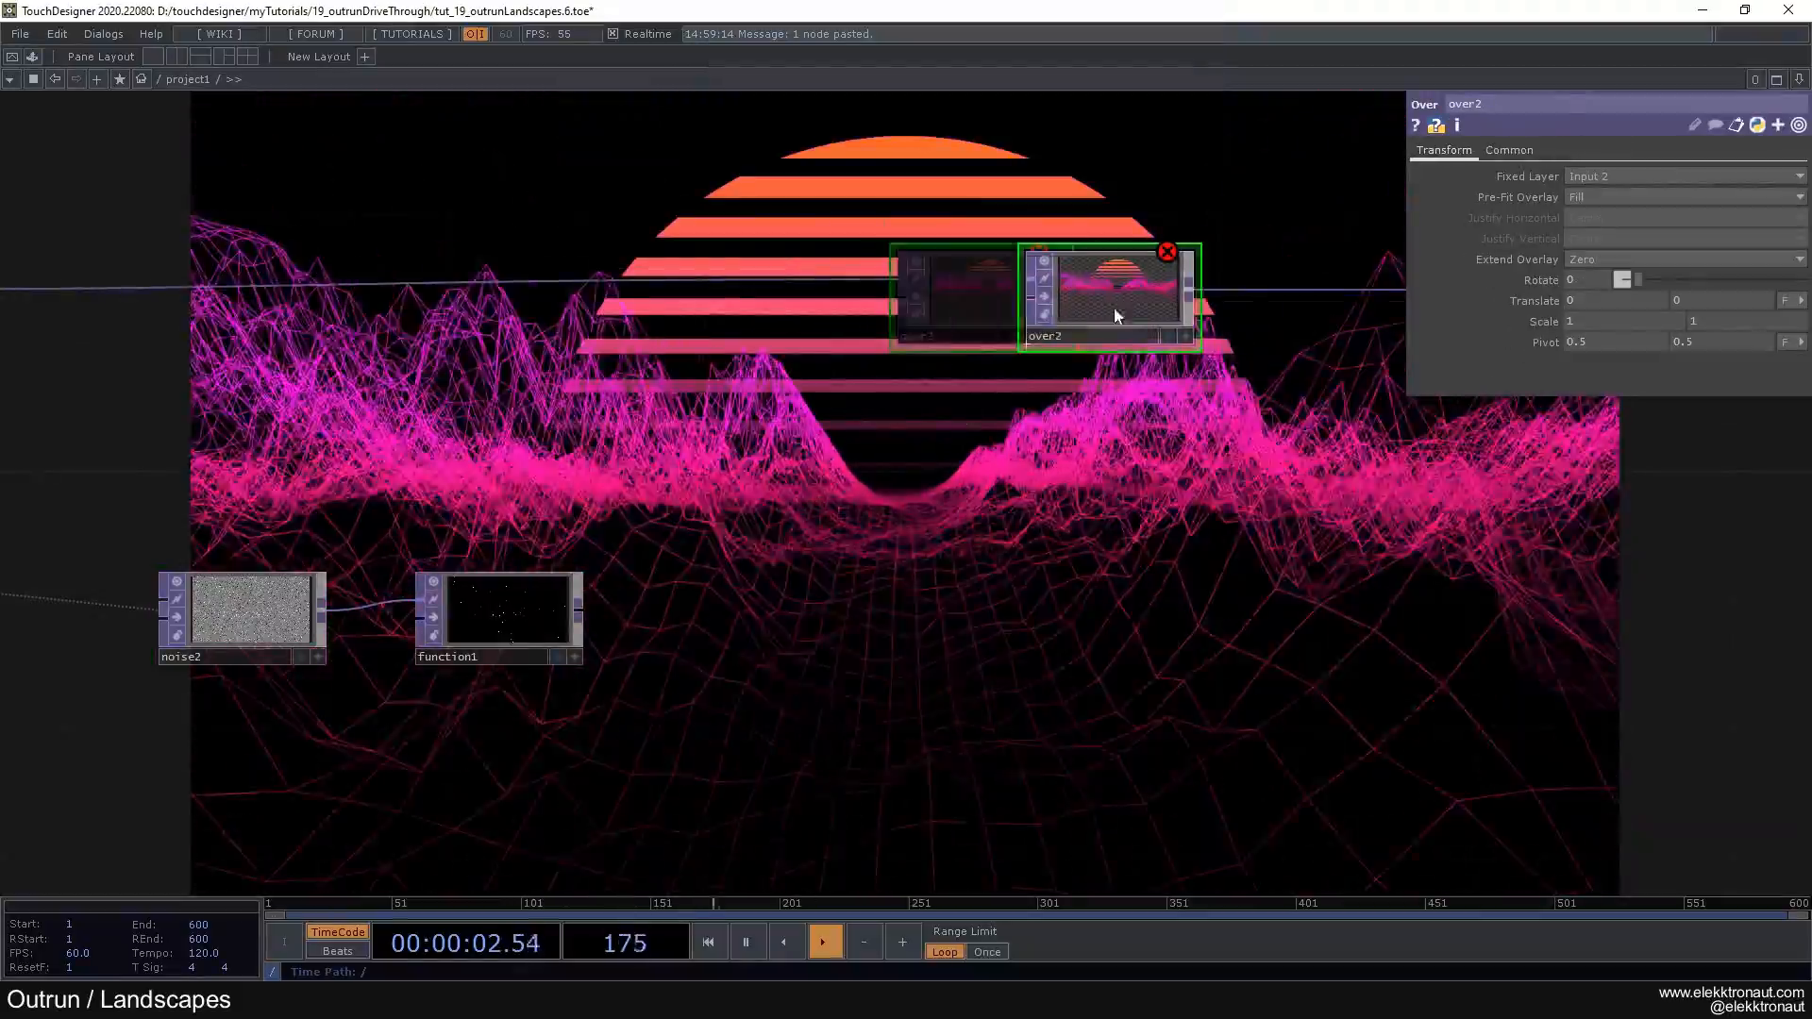
pyautogui.moveTo(578, 609); pyautogui.dragTo(1017, 345)
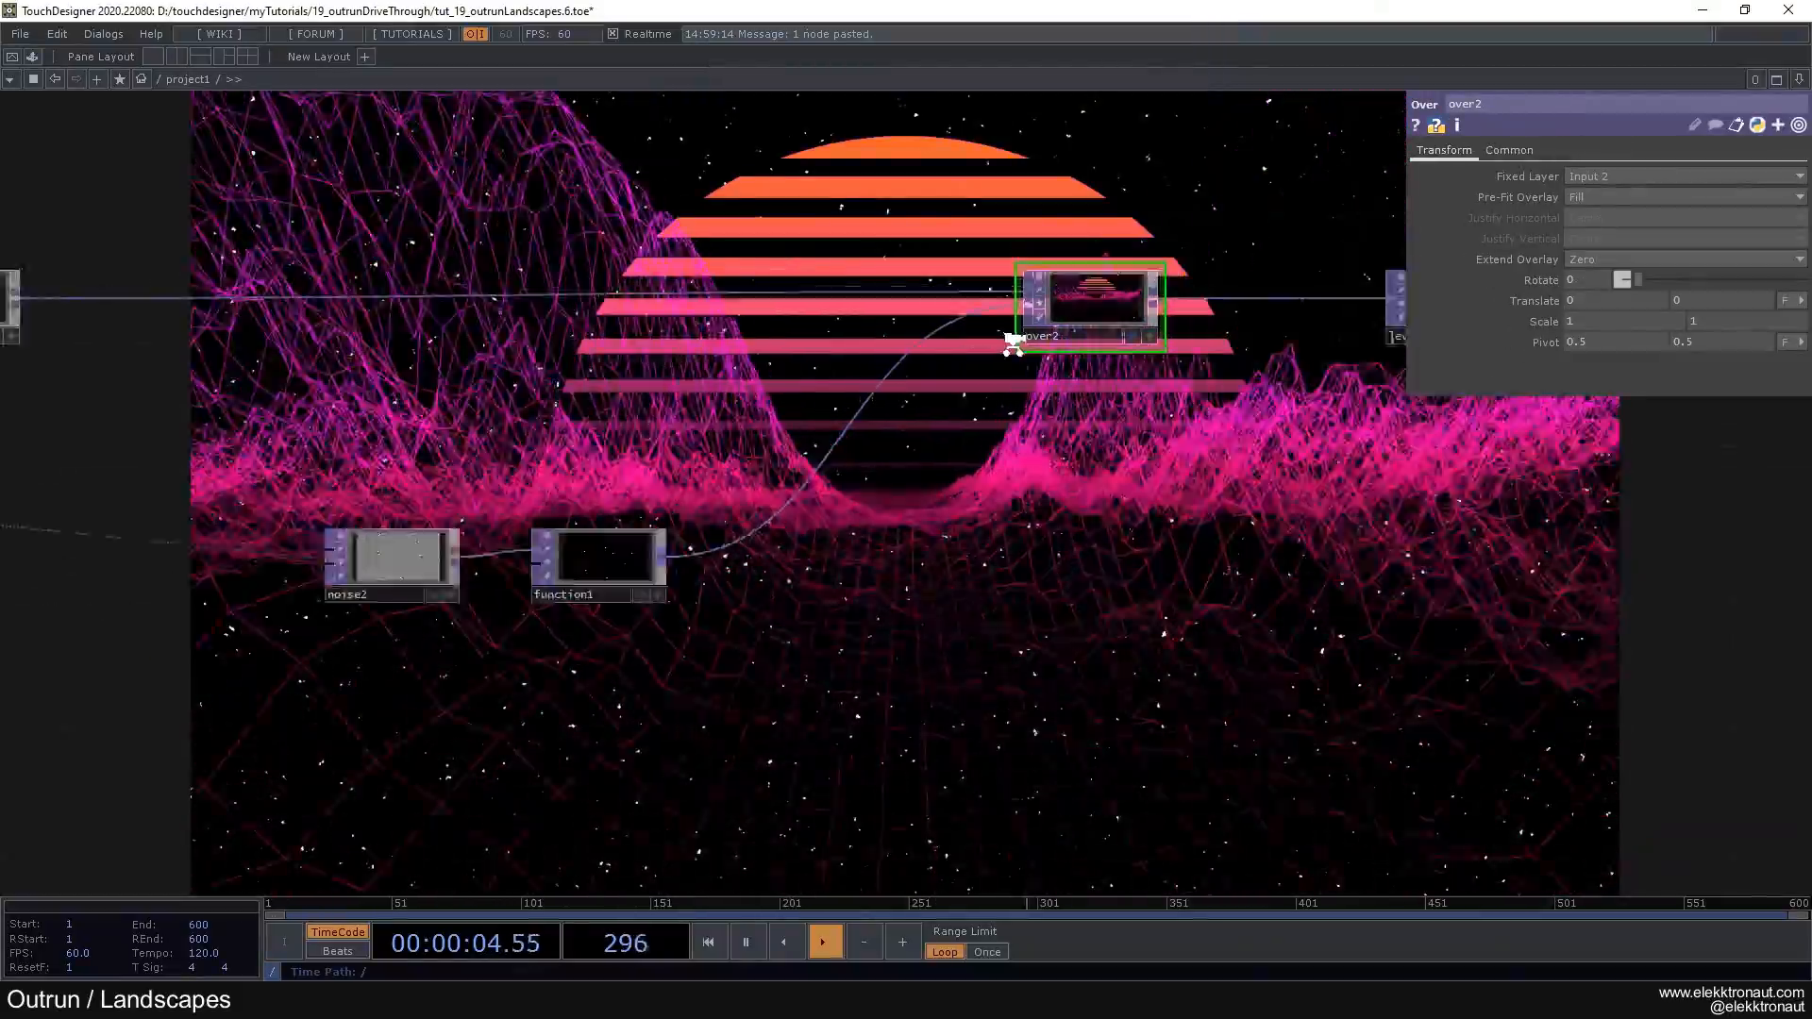
# Step: Shift noise2 and function1 away from over2 and insert a Transform TOP between function1 and over2
pyautogui.scroll(-3, 973, 377)
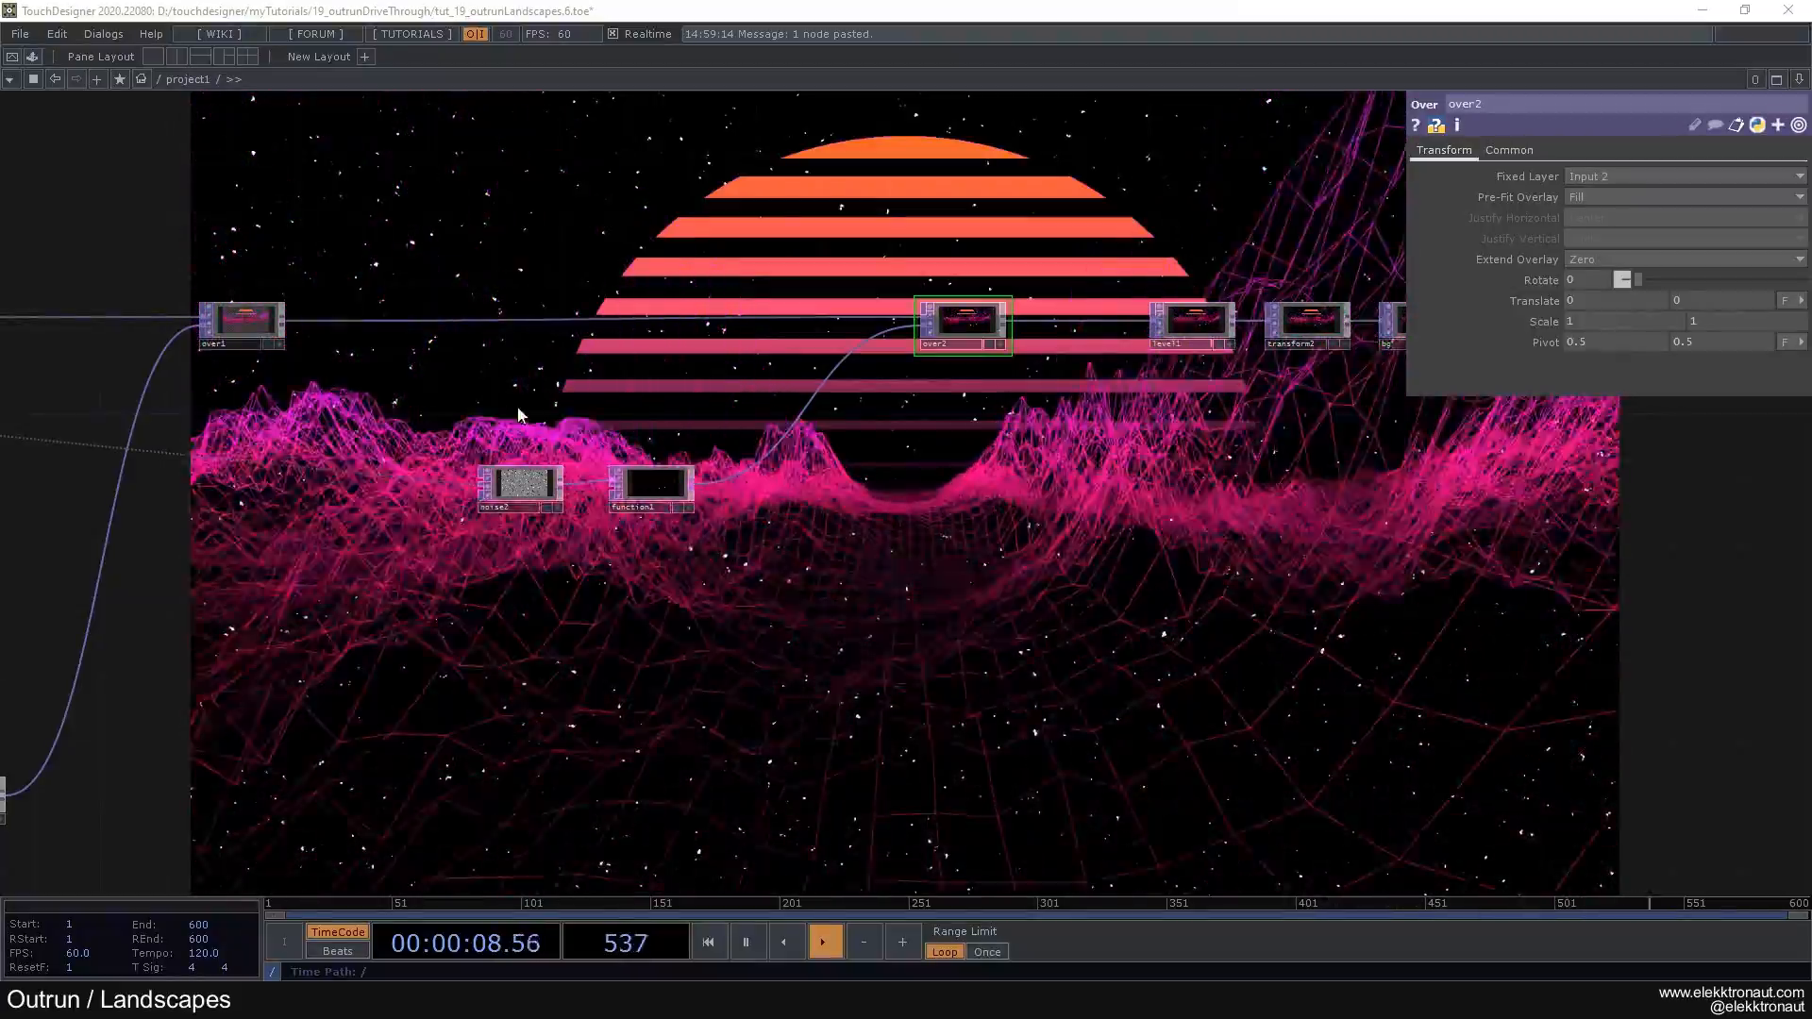
pyautogui.scroll(2, 681, 414)
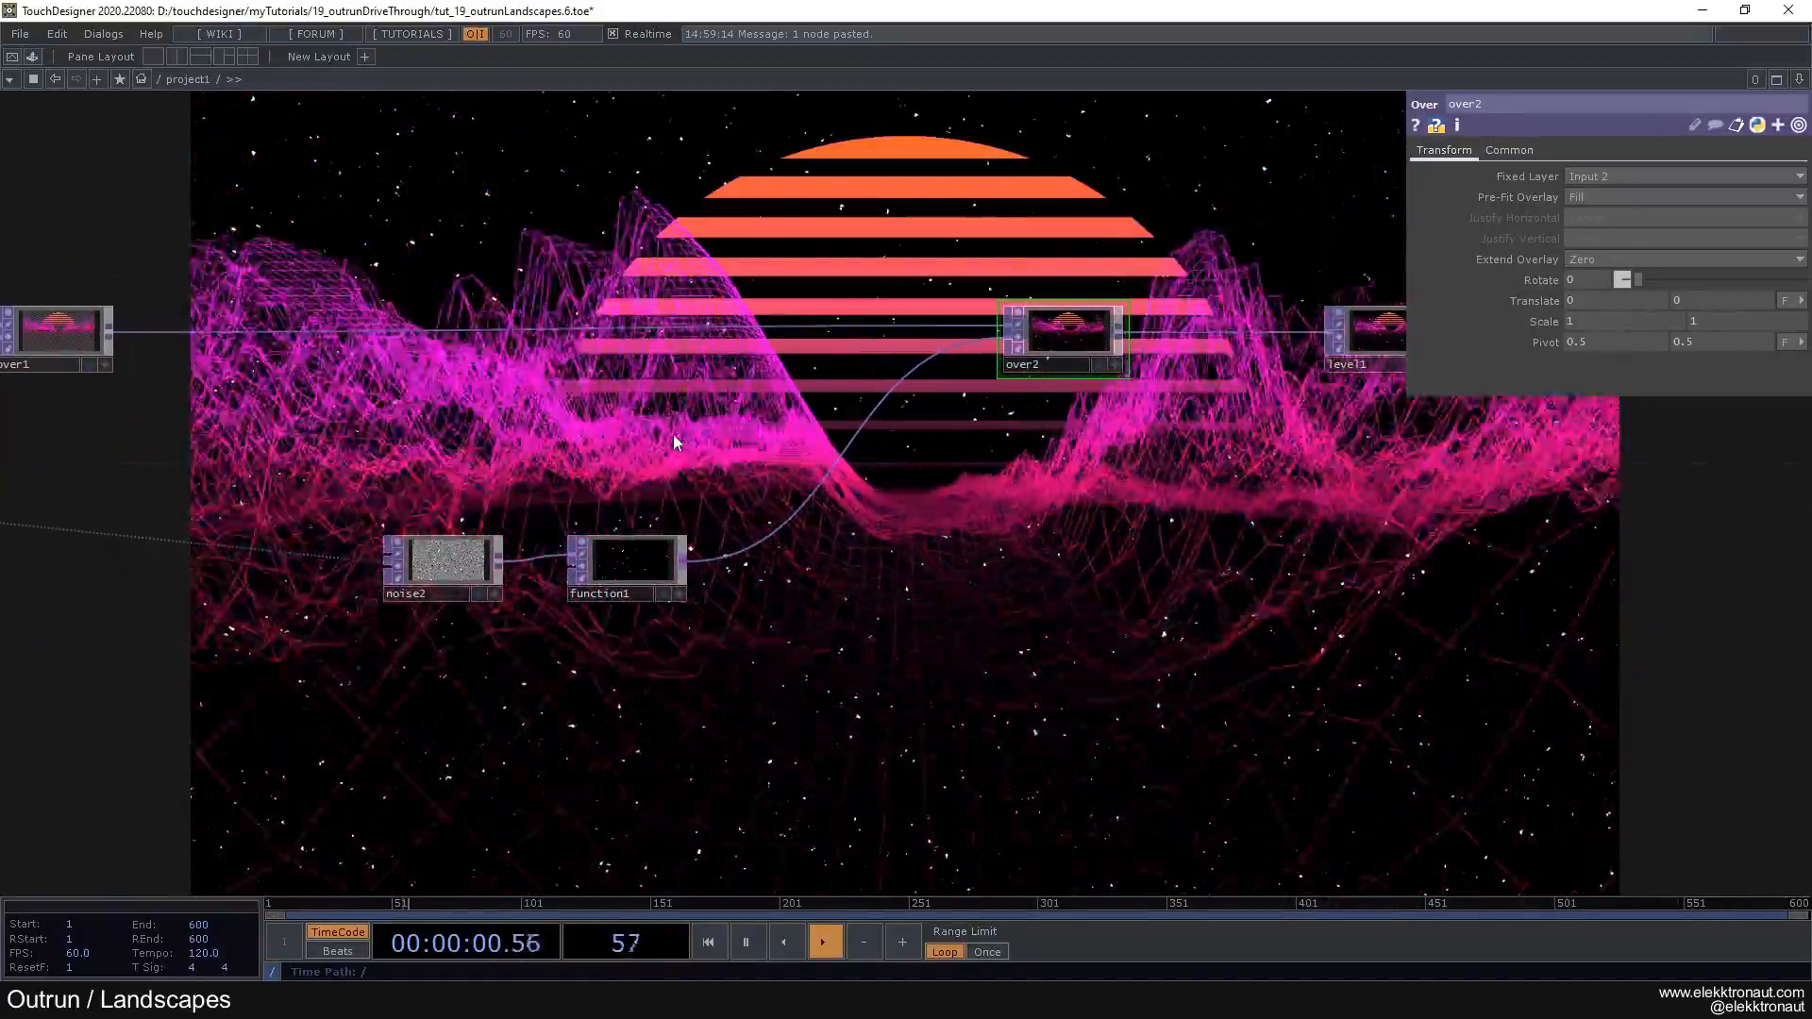
pyautogui.moveTo(485, 472); pyautogui.dragTo(543, 567)
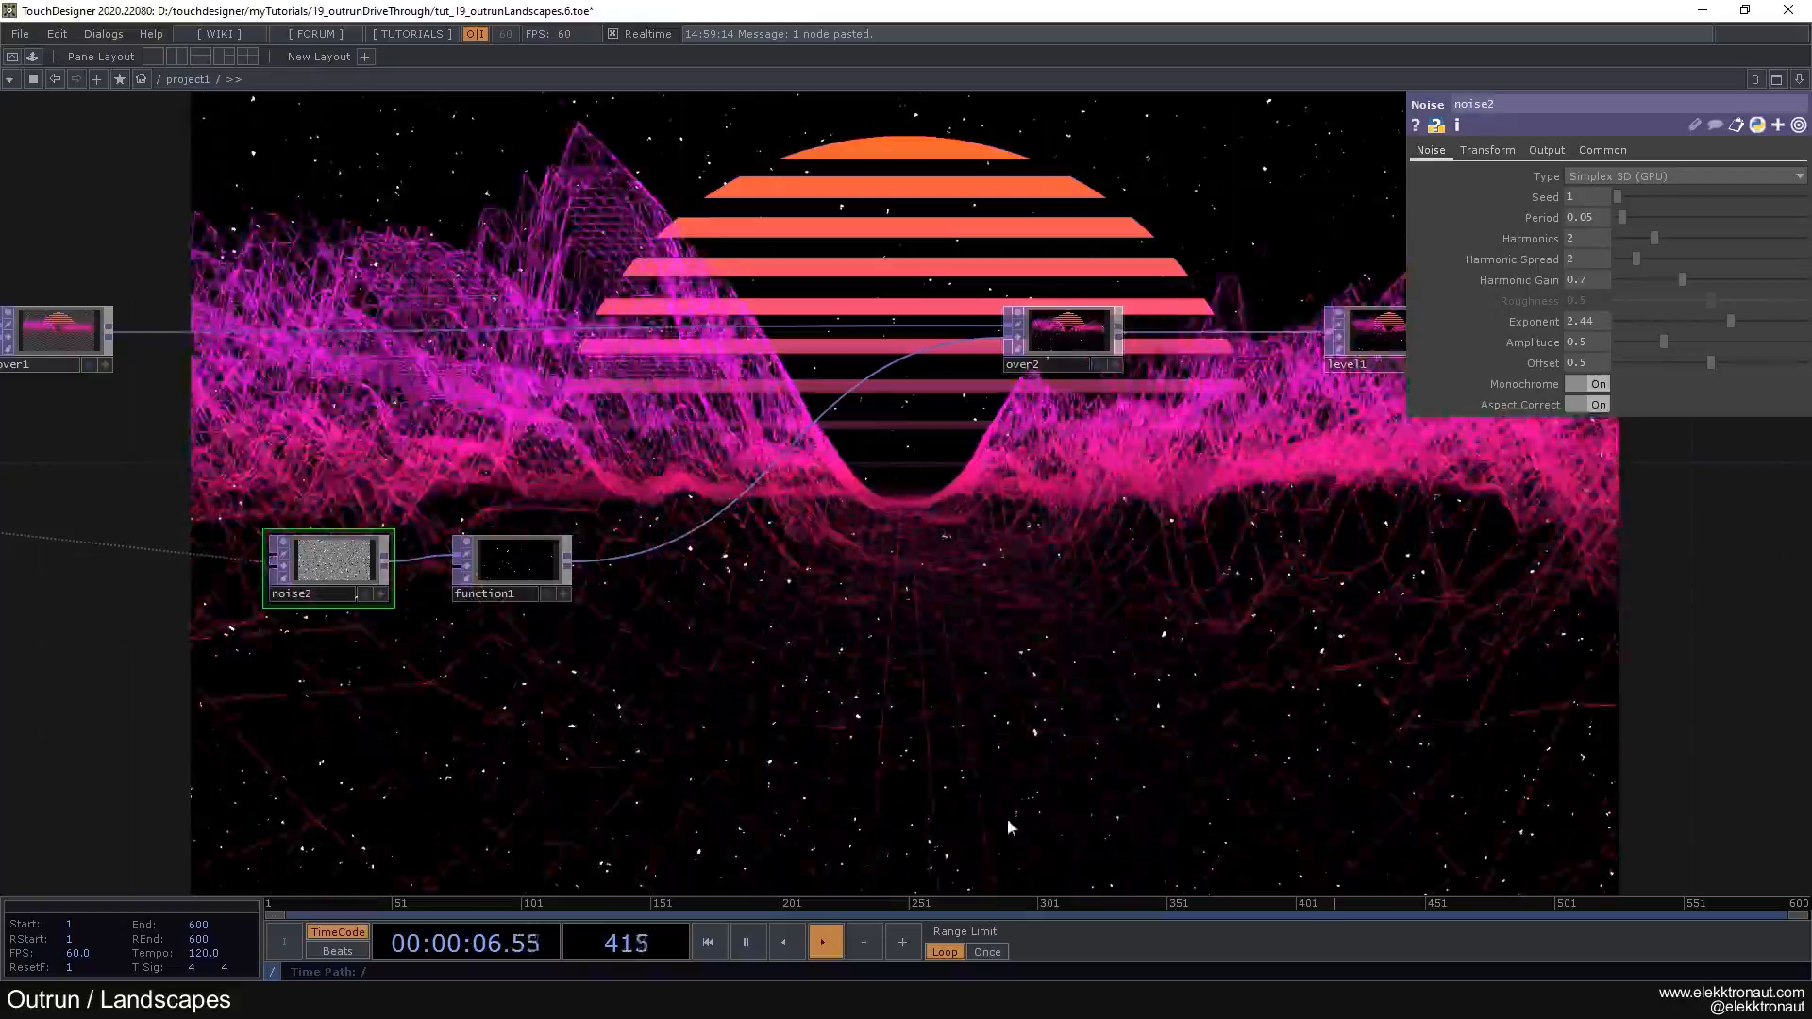
pyautogui.rightClick(665, 546)
pyautogui.click(683, 530)
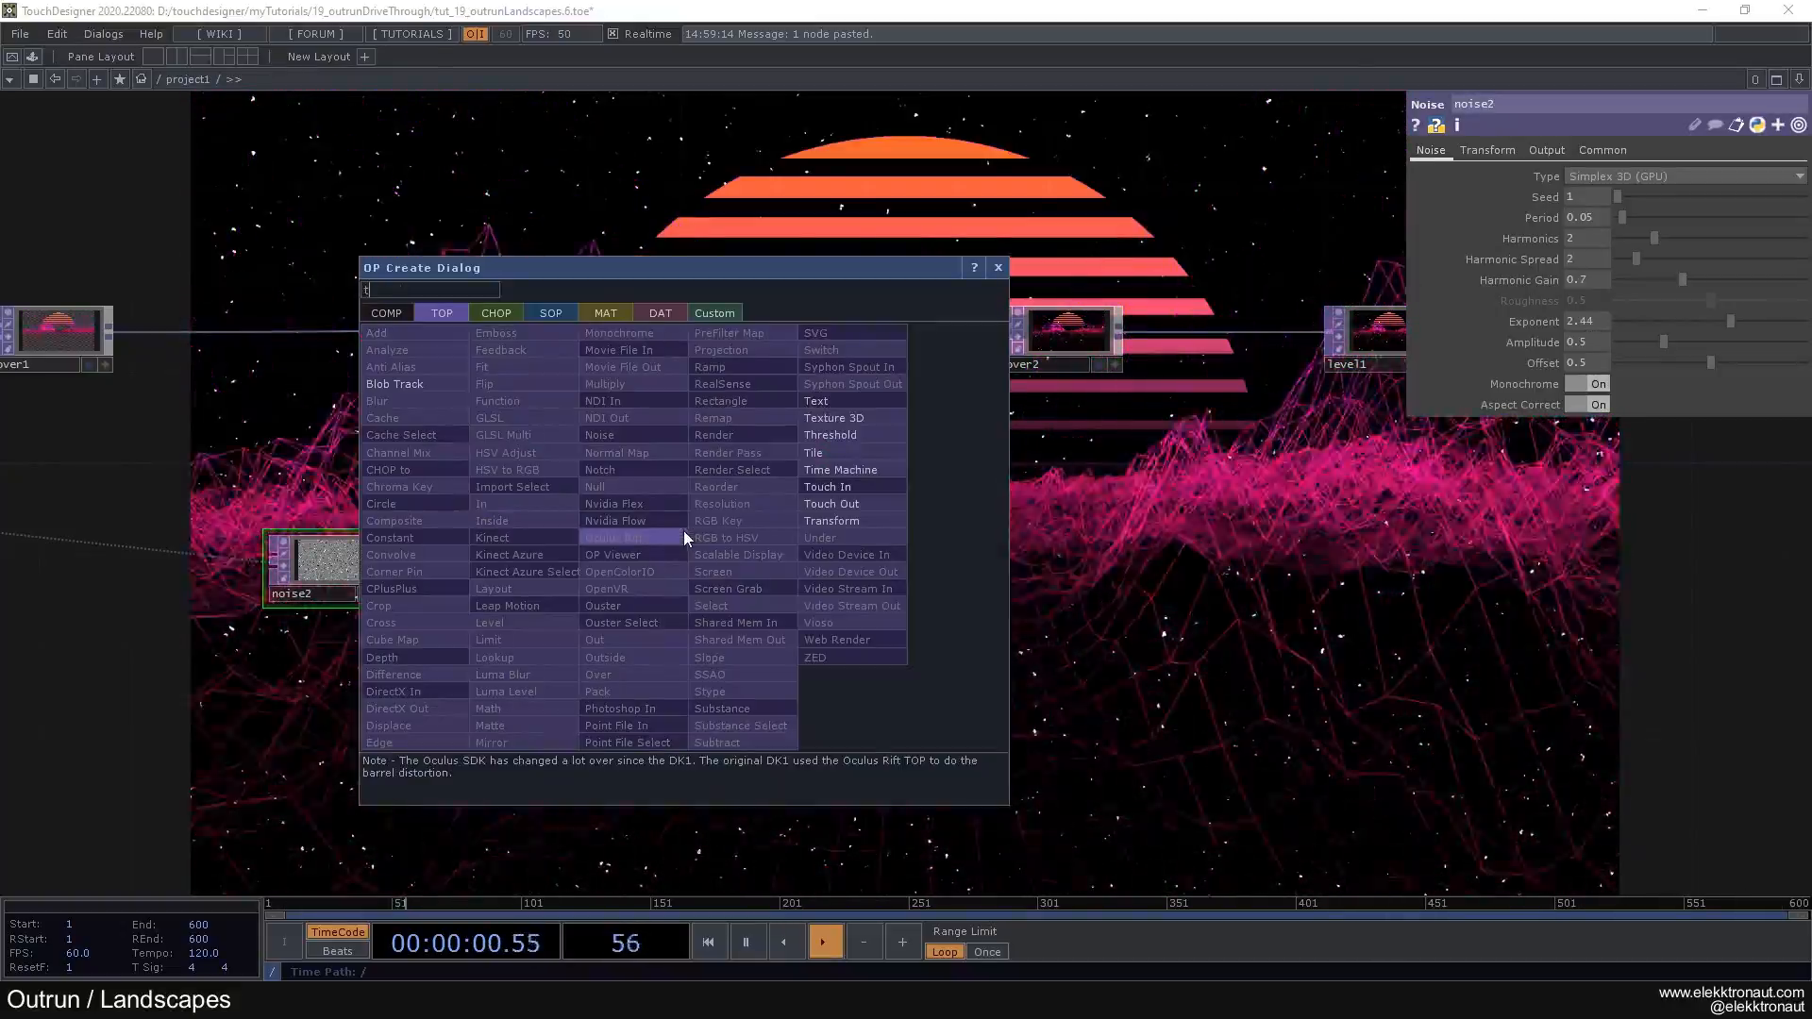
pyautogui.click(863, 501)
pyautogui.click(844, 565)
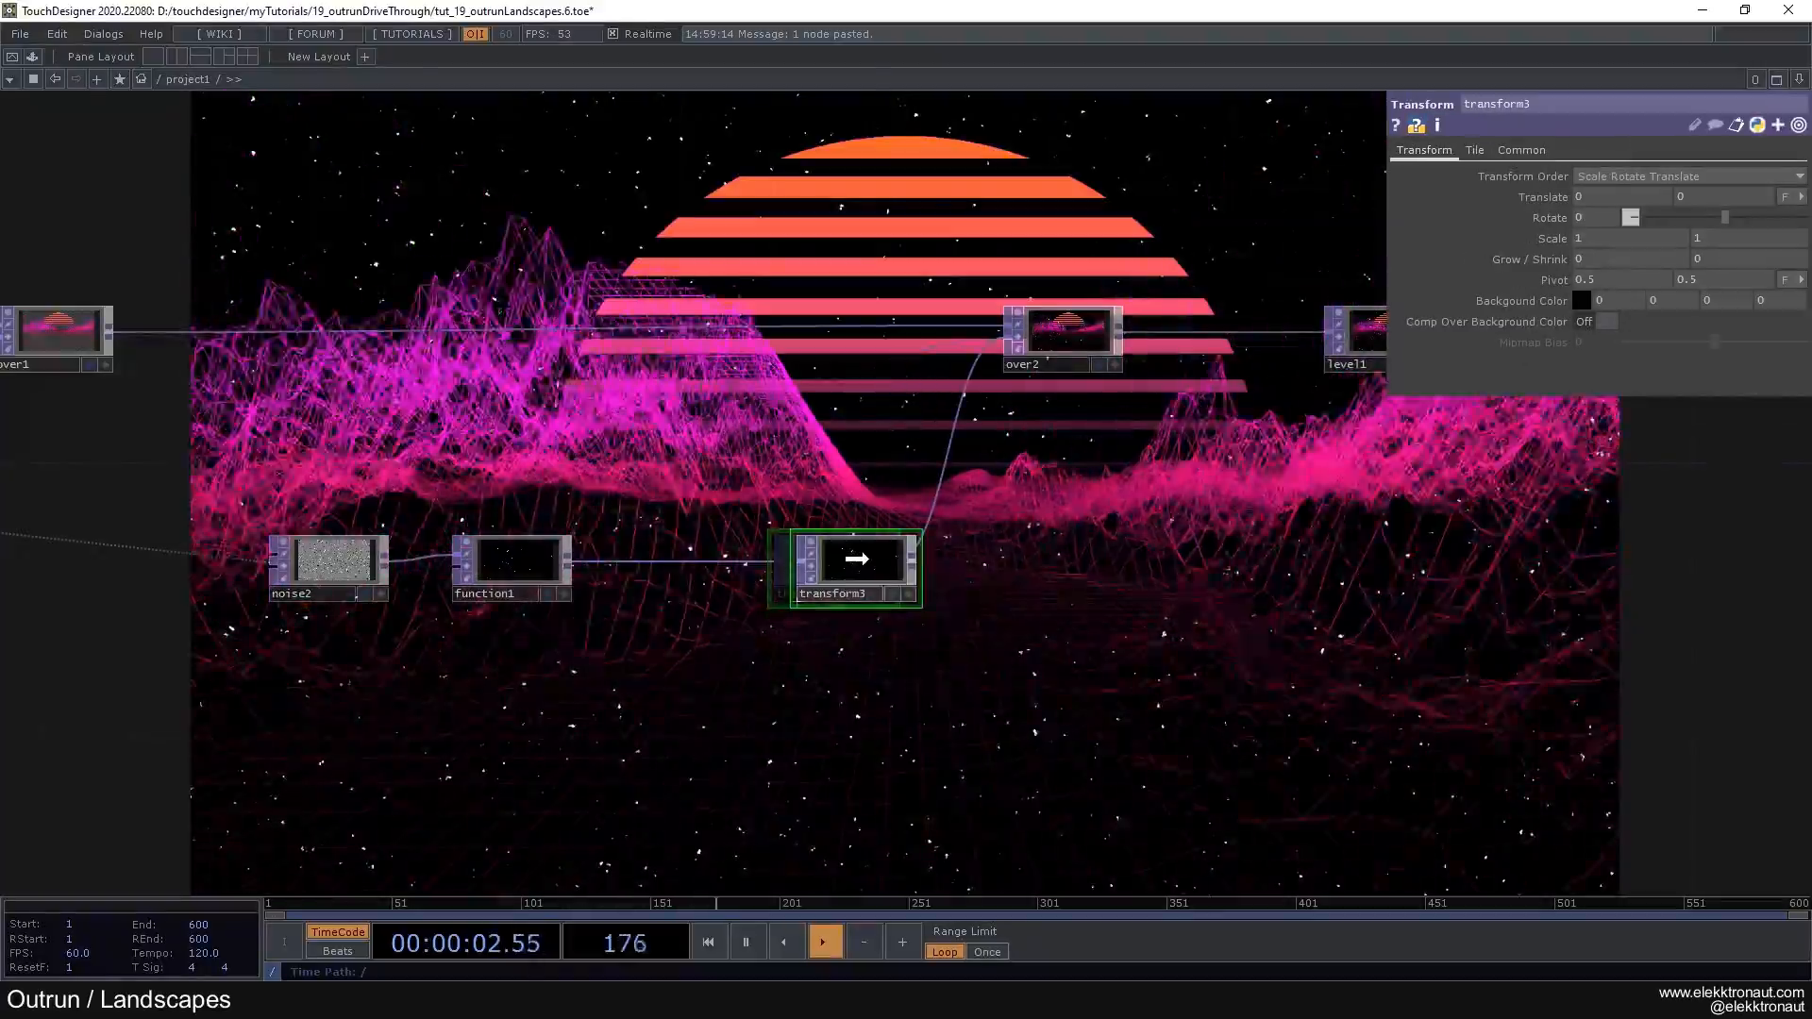
# Step: Set transform3's vertical translate to 0.5
pyautogui.write('-.6')
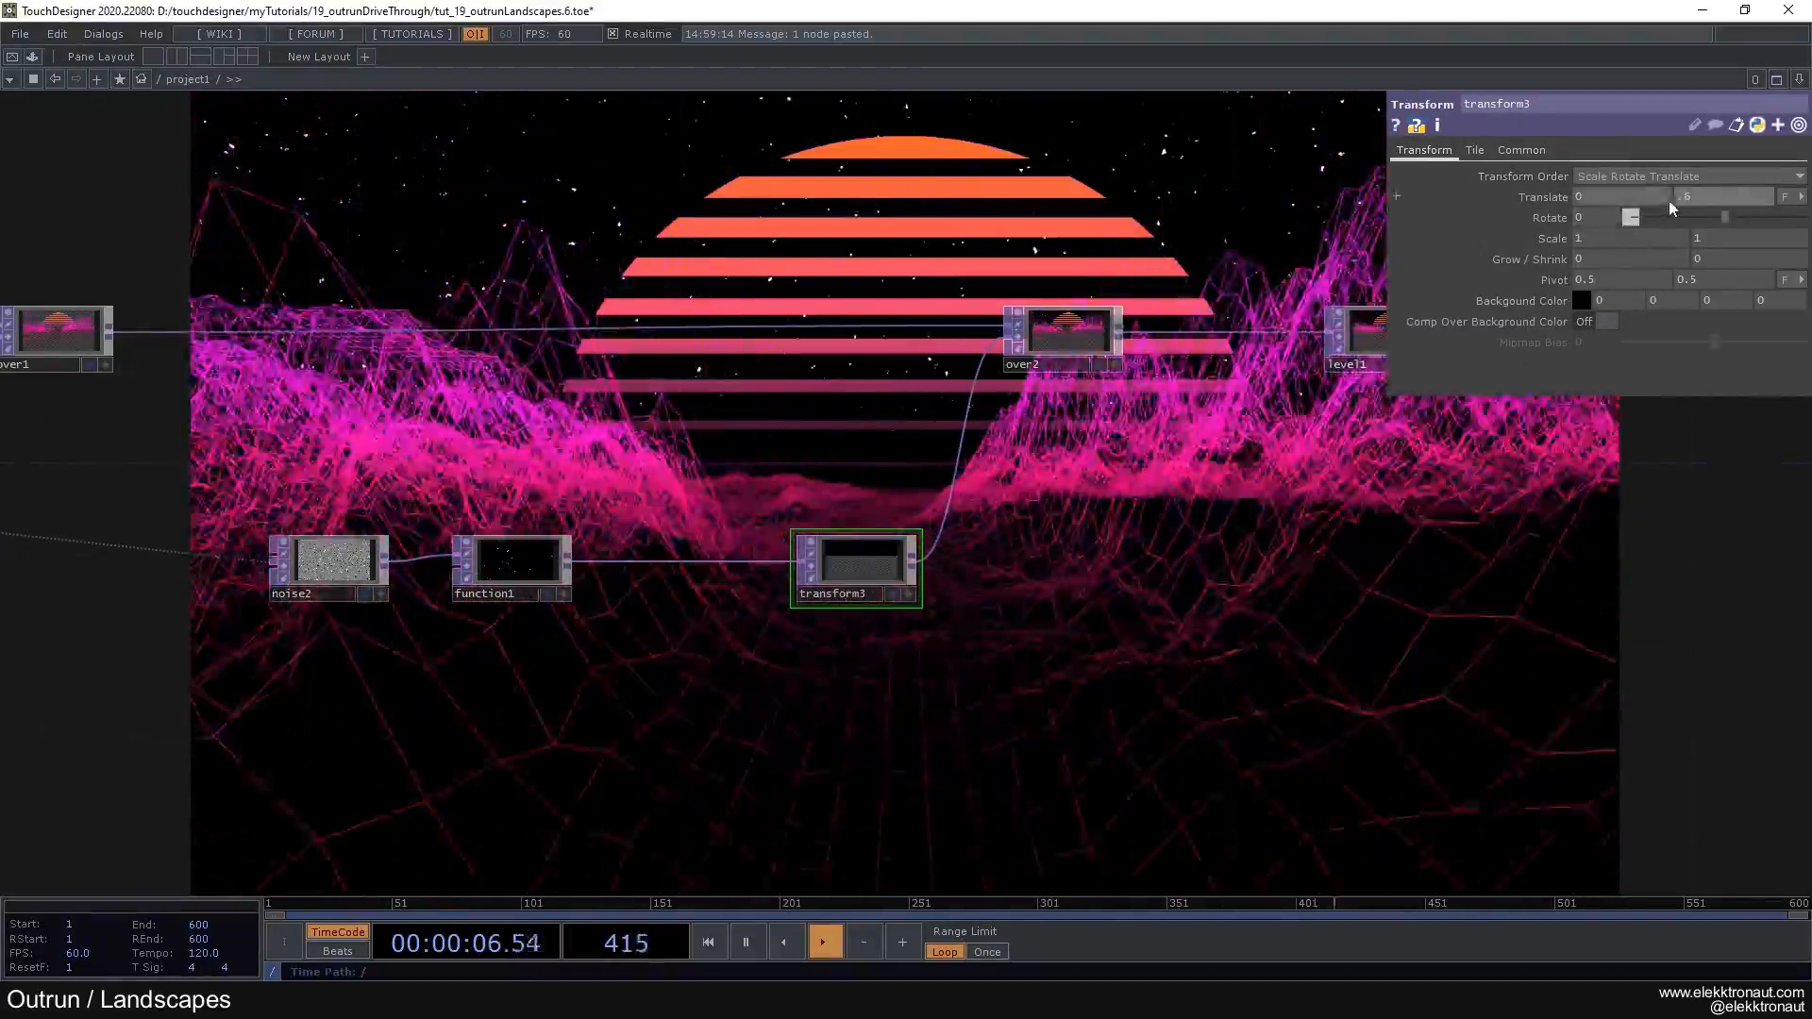
pyautogui.doubleClick(1684, 195)
pyautogui.write('.5')
pyautogui.press('Return')
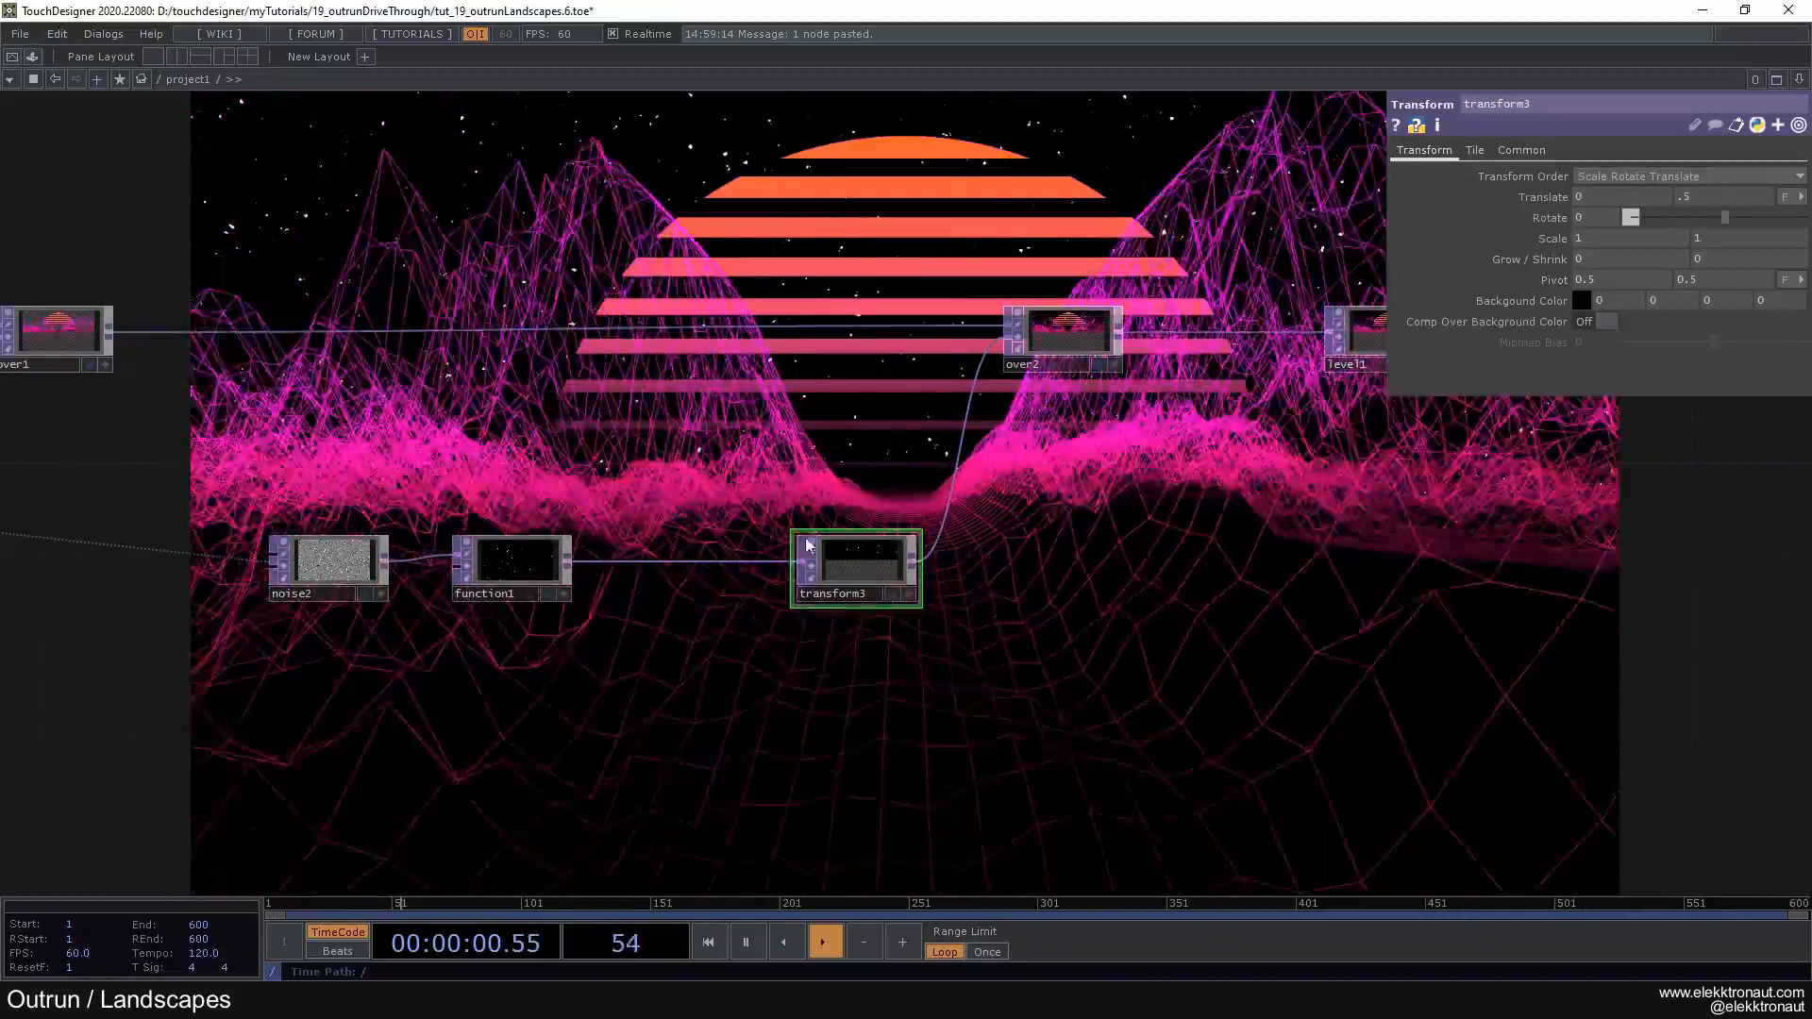
# Step: Shift noise2 and function1 together away from transform3 to open a gap in the star chain
pyautogui.moveTo(689, 482); pyautogui.dragTo(787, 462)
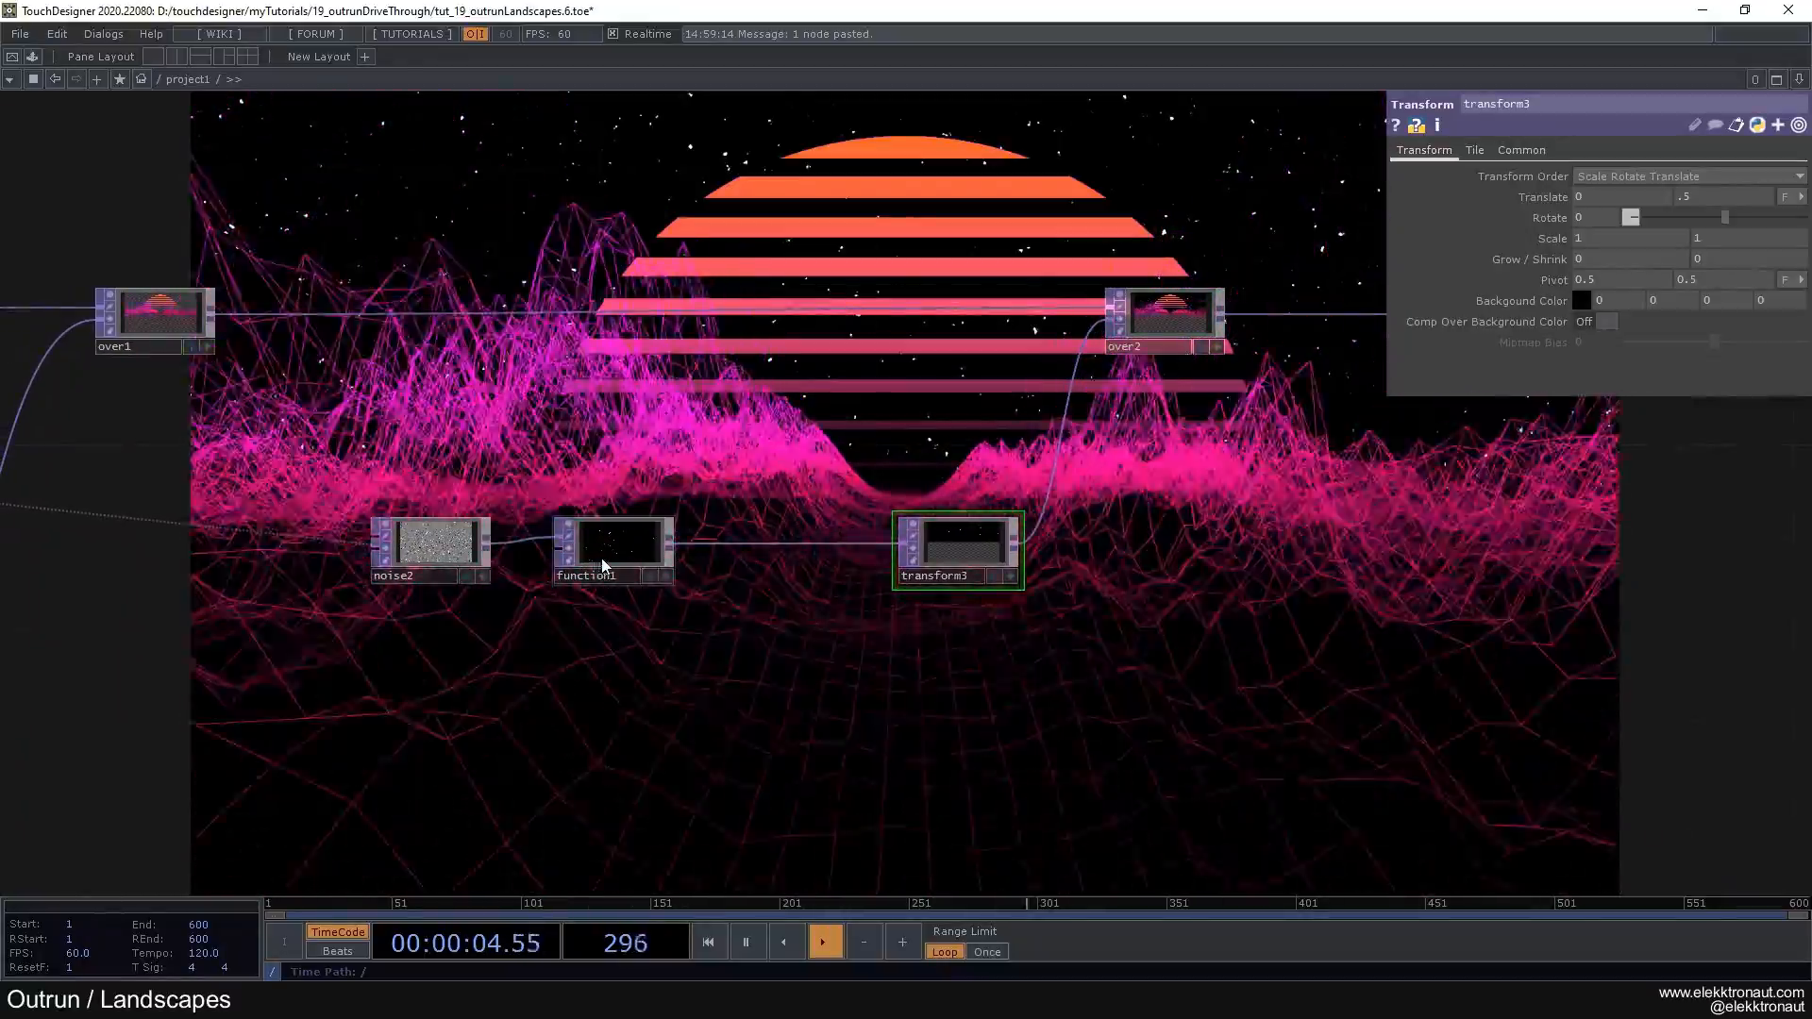
pyautogui.moveTo(354, 470); pyautogui.dragTo(642, 554, button='right')
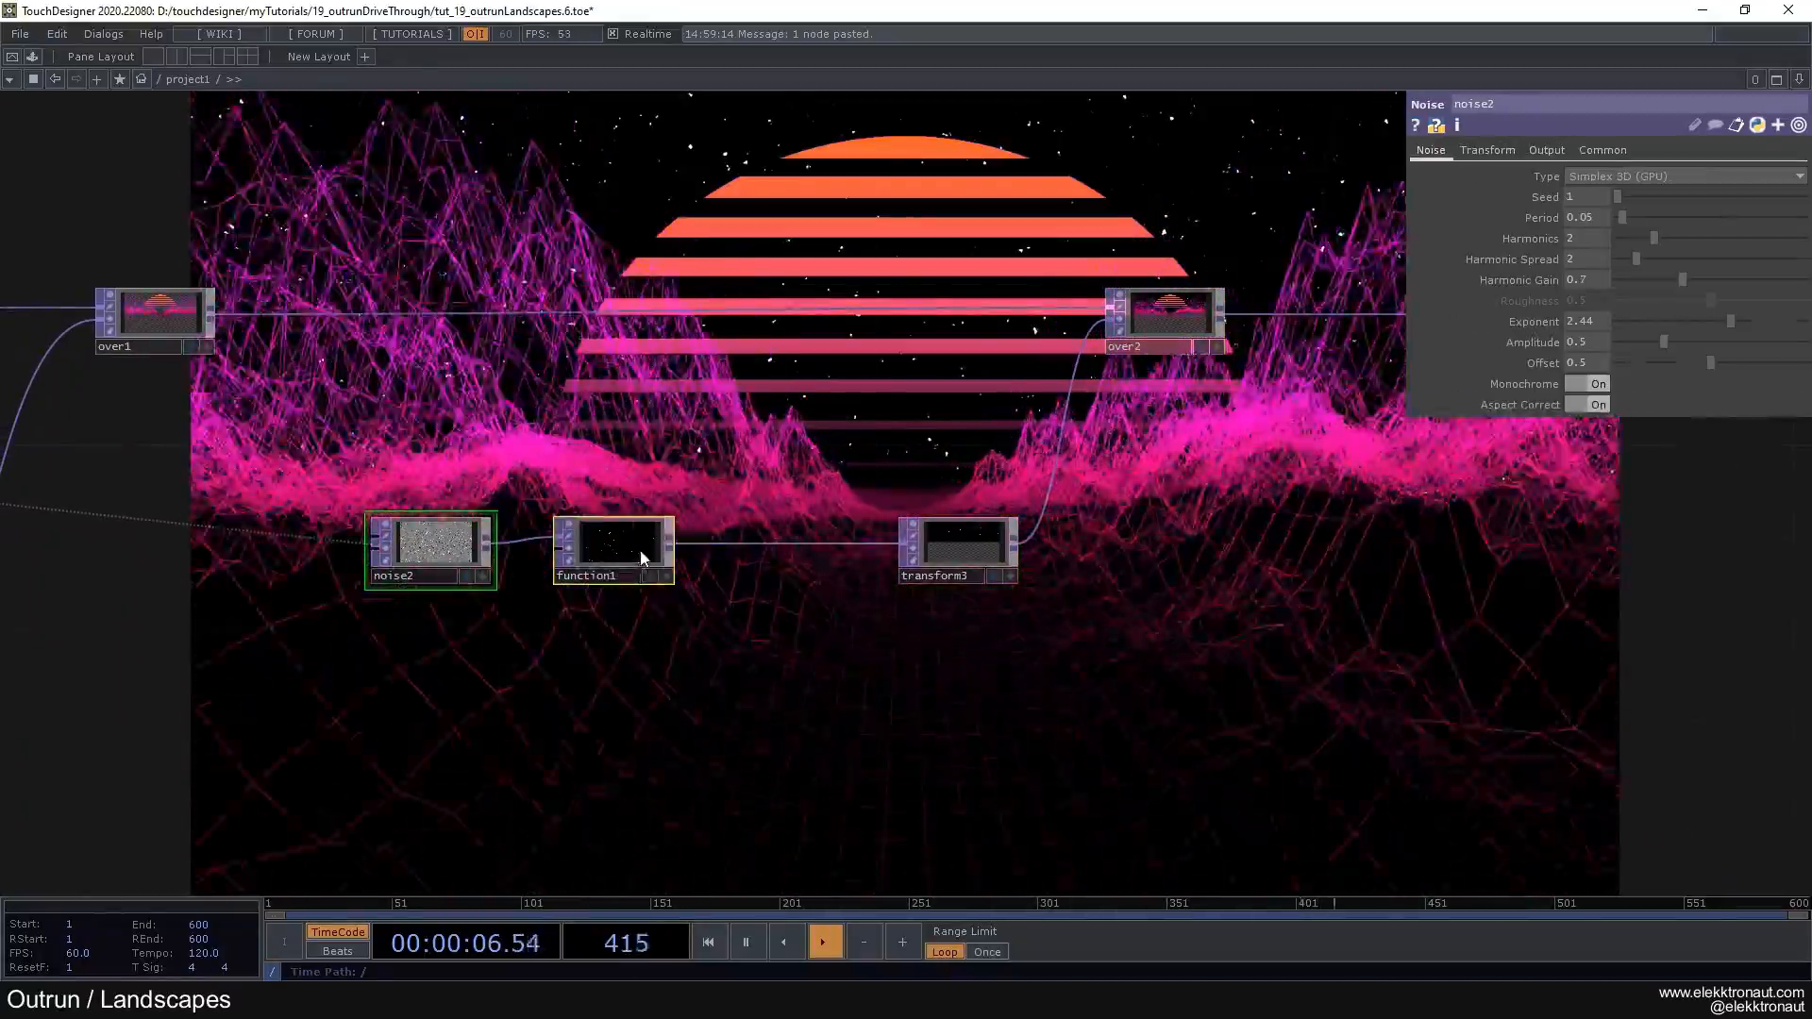
pyautogui.moveTo(450, 565); pyautogui.dragTo(380, 564)
pyautogui.click(382, 462)
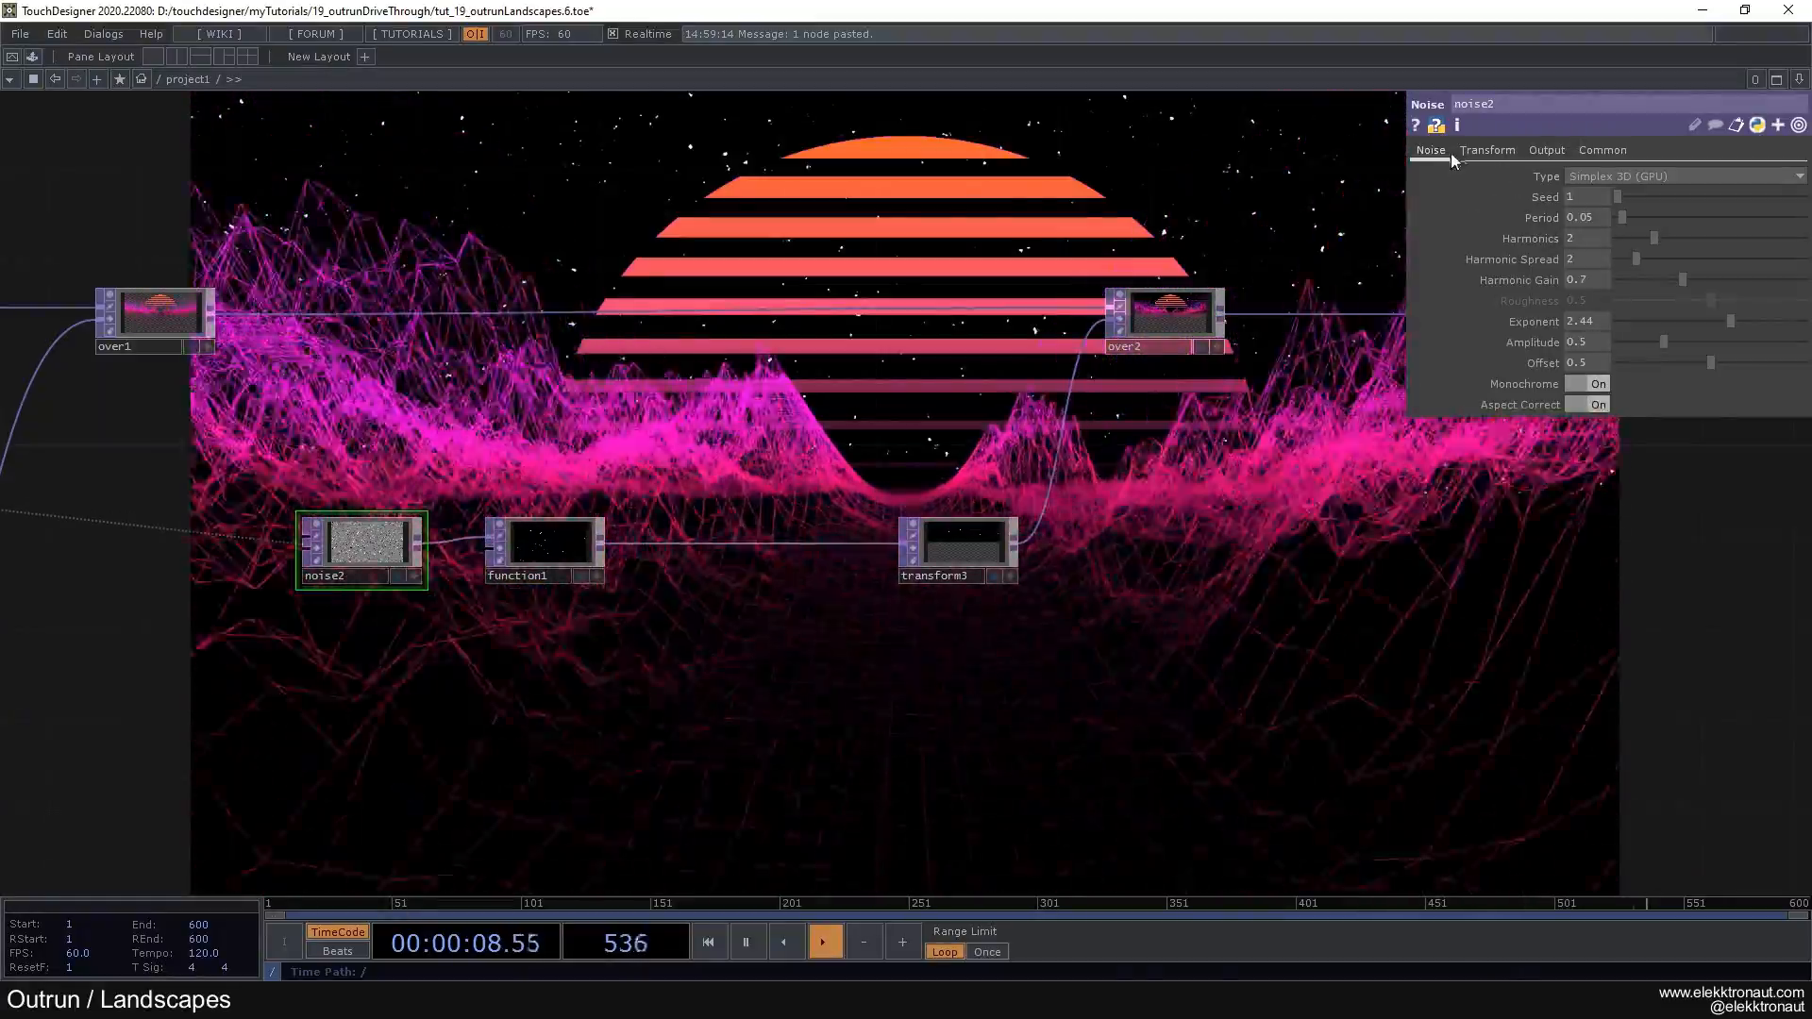
# Step: Animate noise2's vertical translate with the expression absTime.seconds * .5
pyautogui.click(1482, 149)
pyautogui.click(1678, 217)
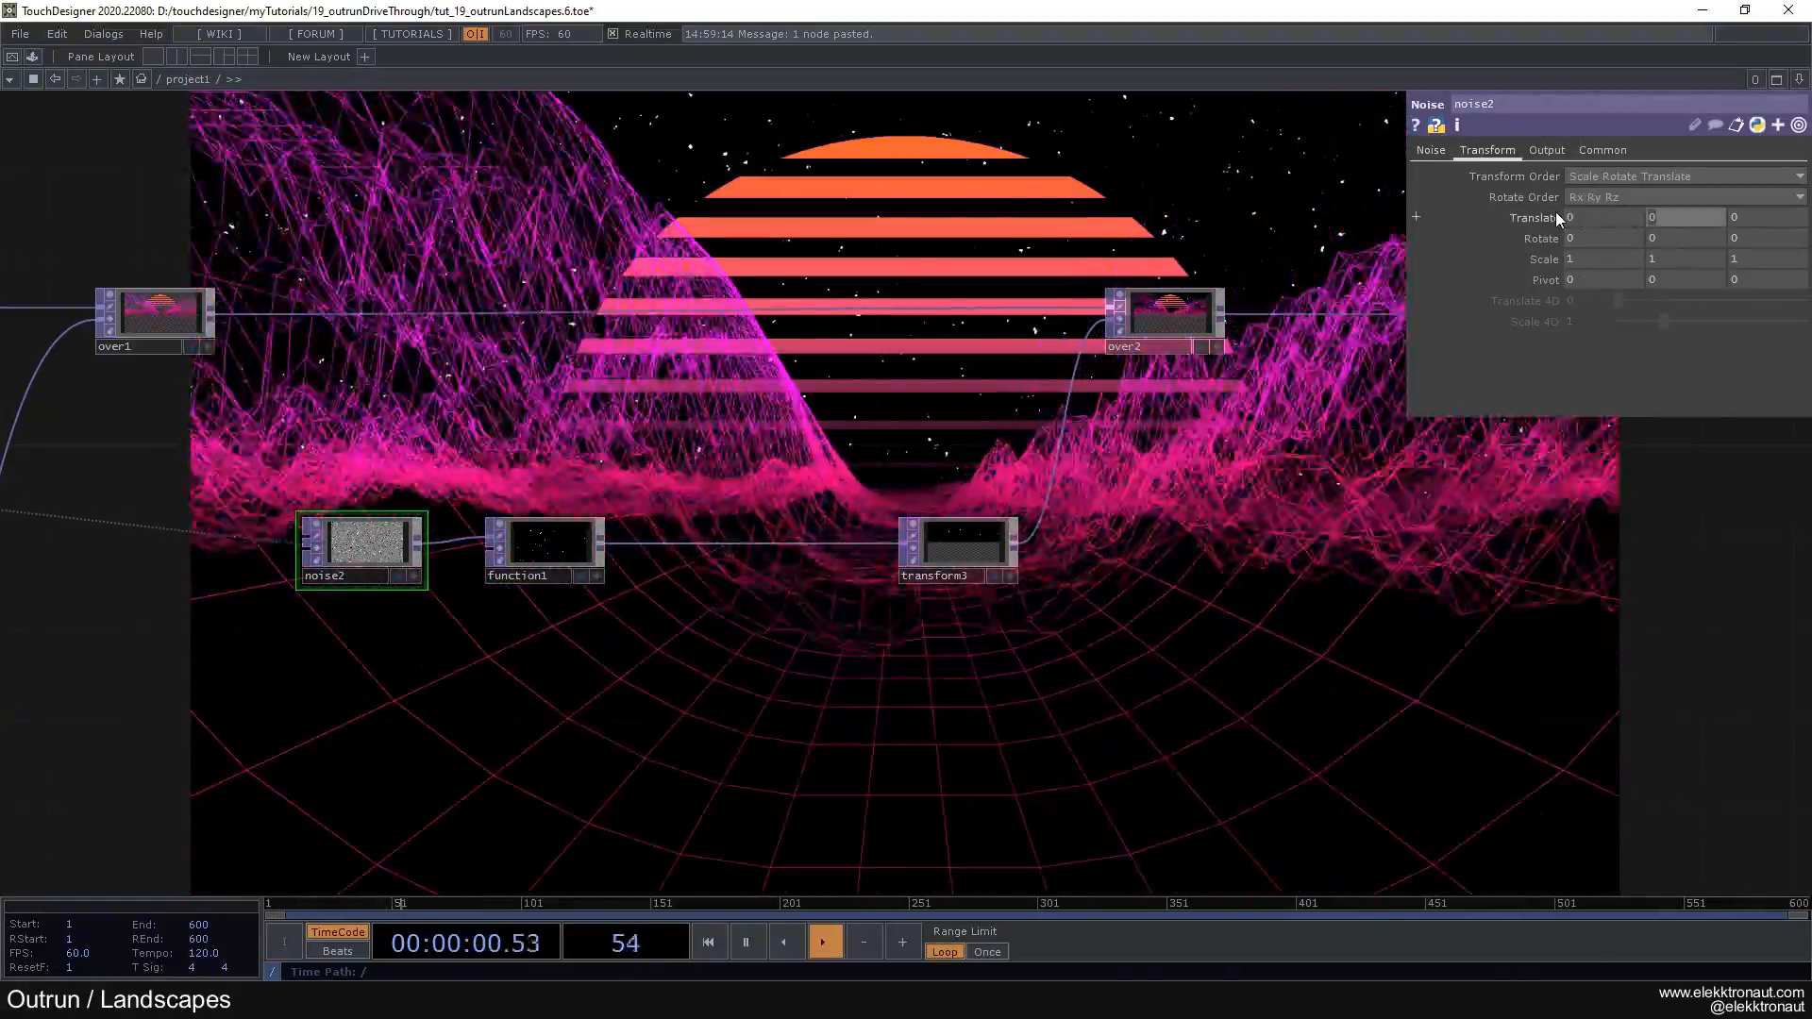
pyautogui.write('absTime.s')
pyautogui.press('Return')
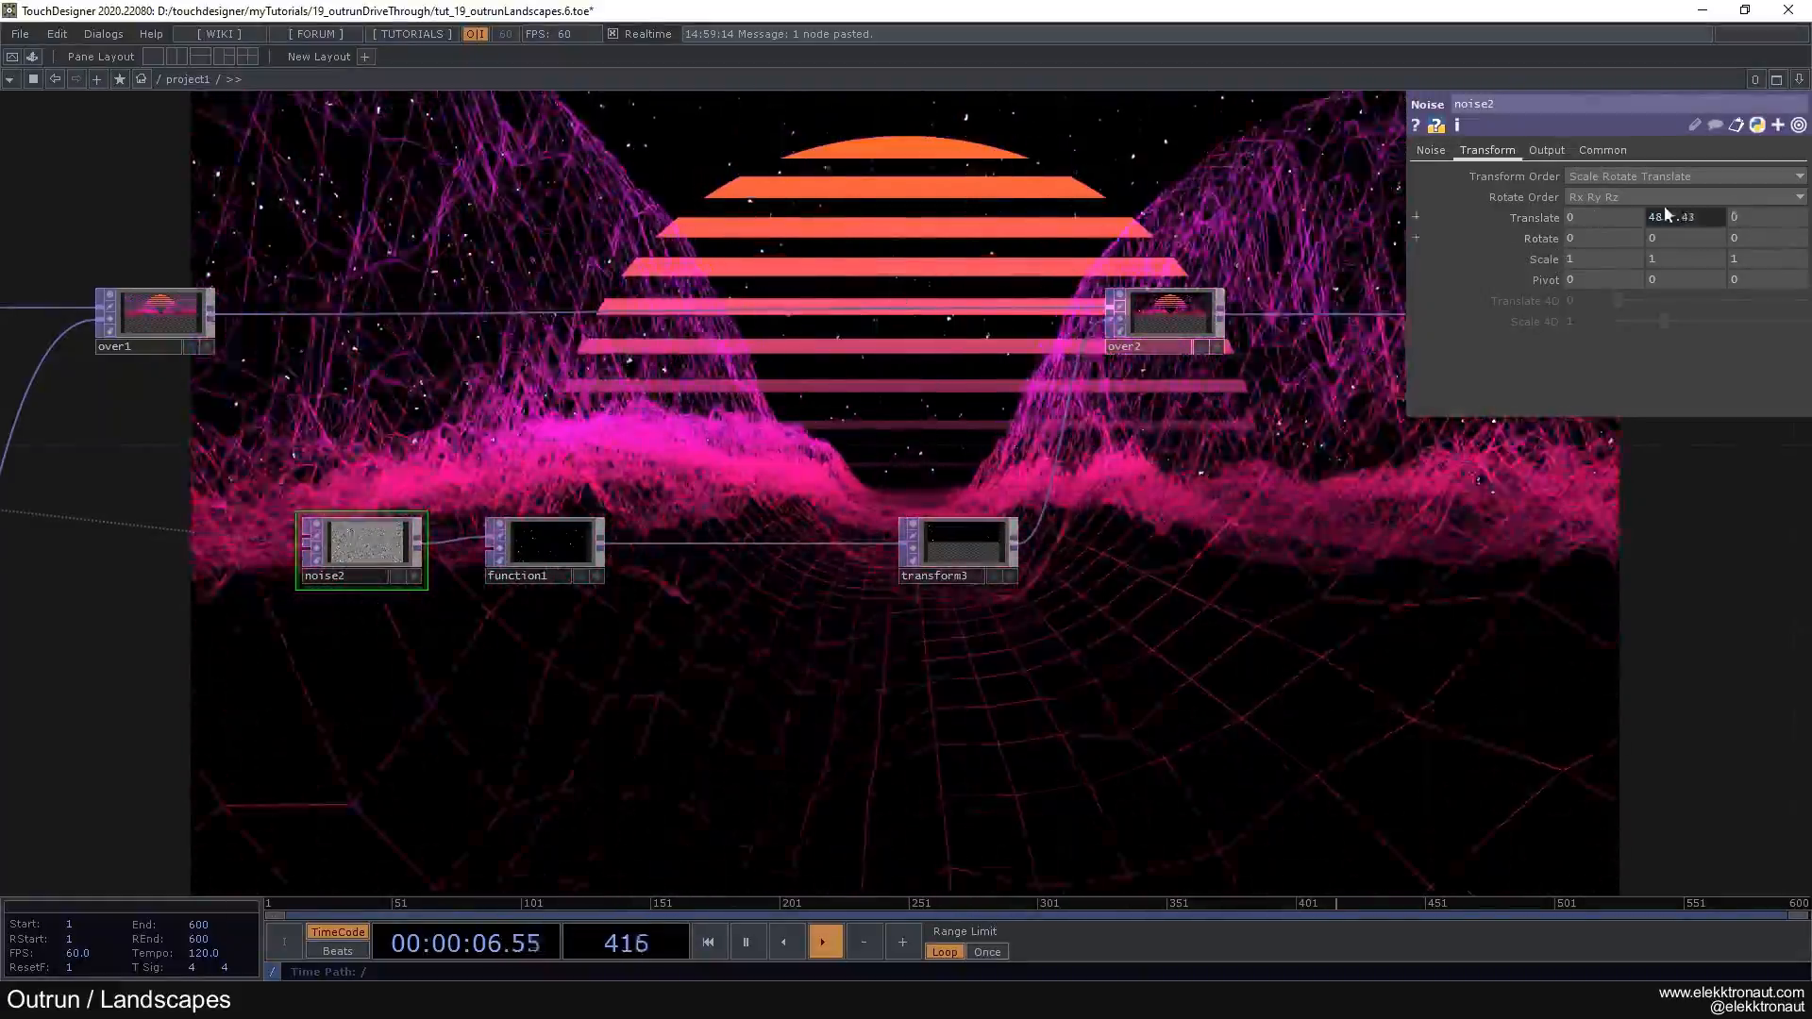
pyautogui.click(1713, 216)
pyautogui.write('* .5')
pyautogui.press('Return')
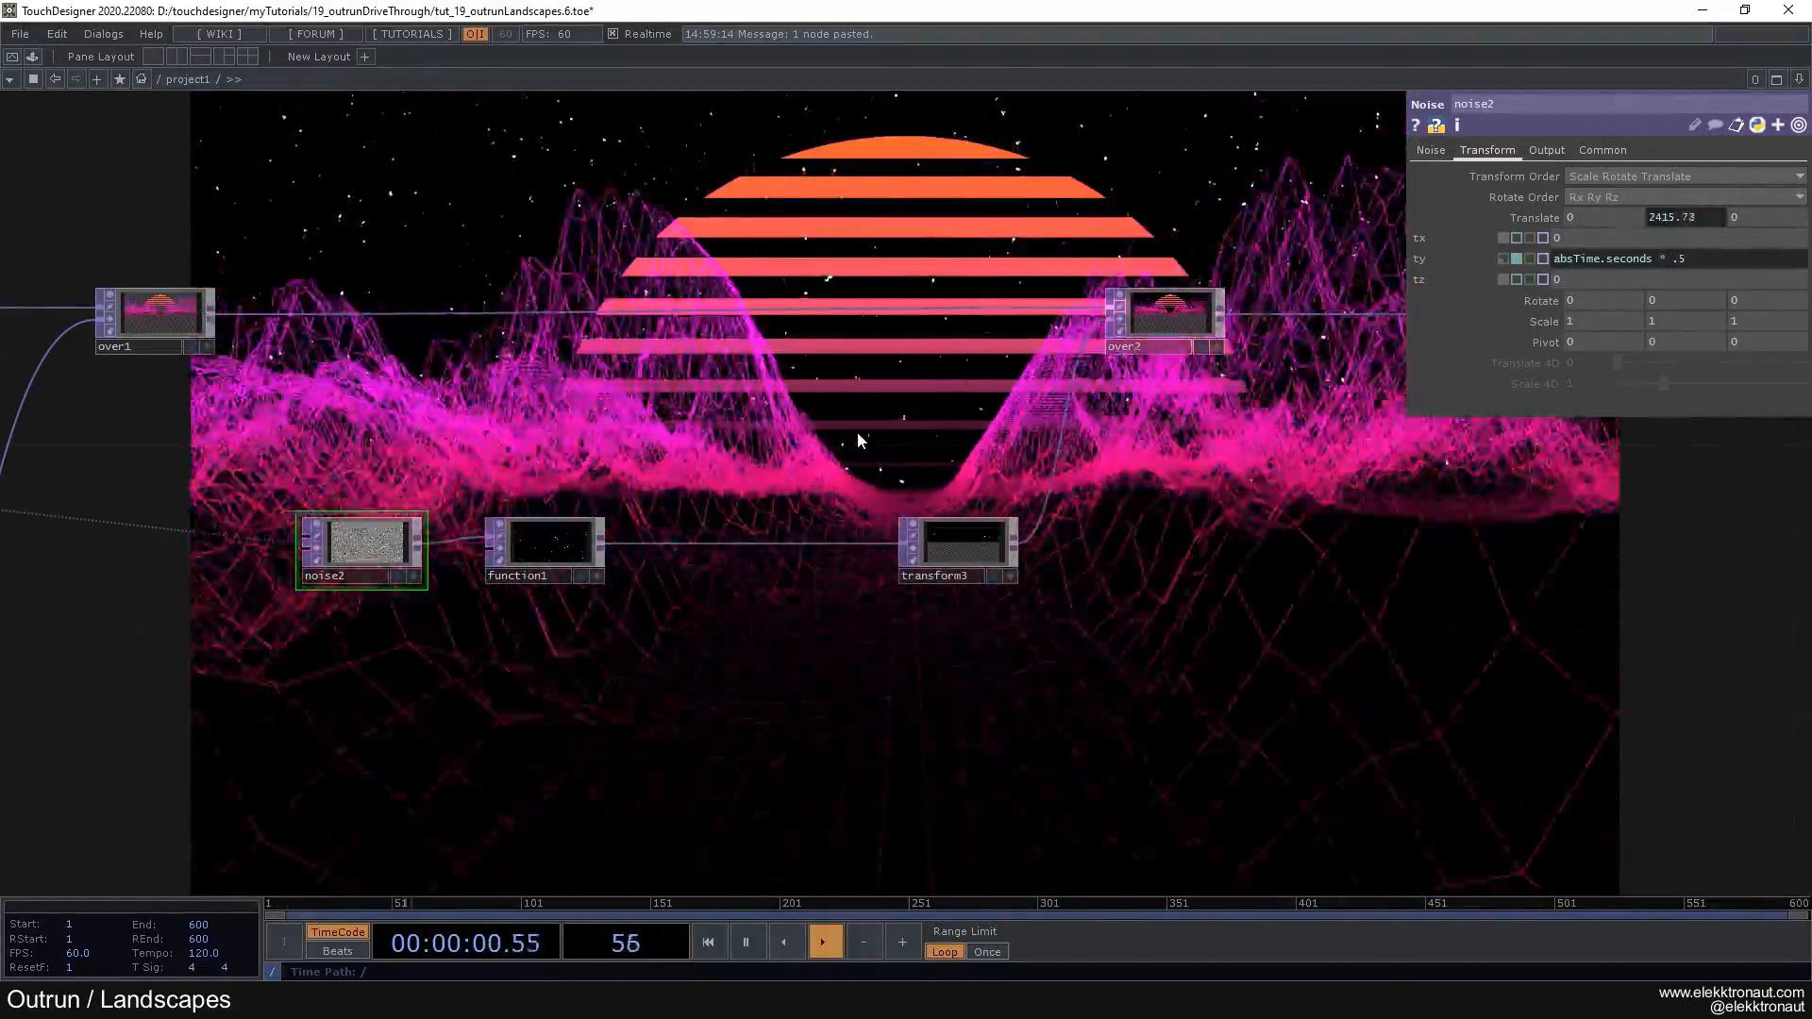
# Step: Insert a Level TOP between function1 and transform3 and lower its opacity to dim the stars
pyautogui.rightClick(700, 538)
pyautogui.click(733, 515)
pyautogui.write('lev')
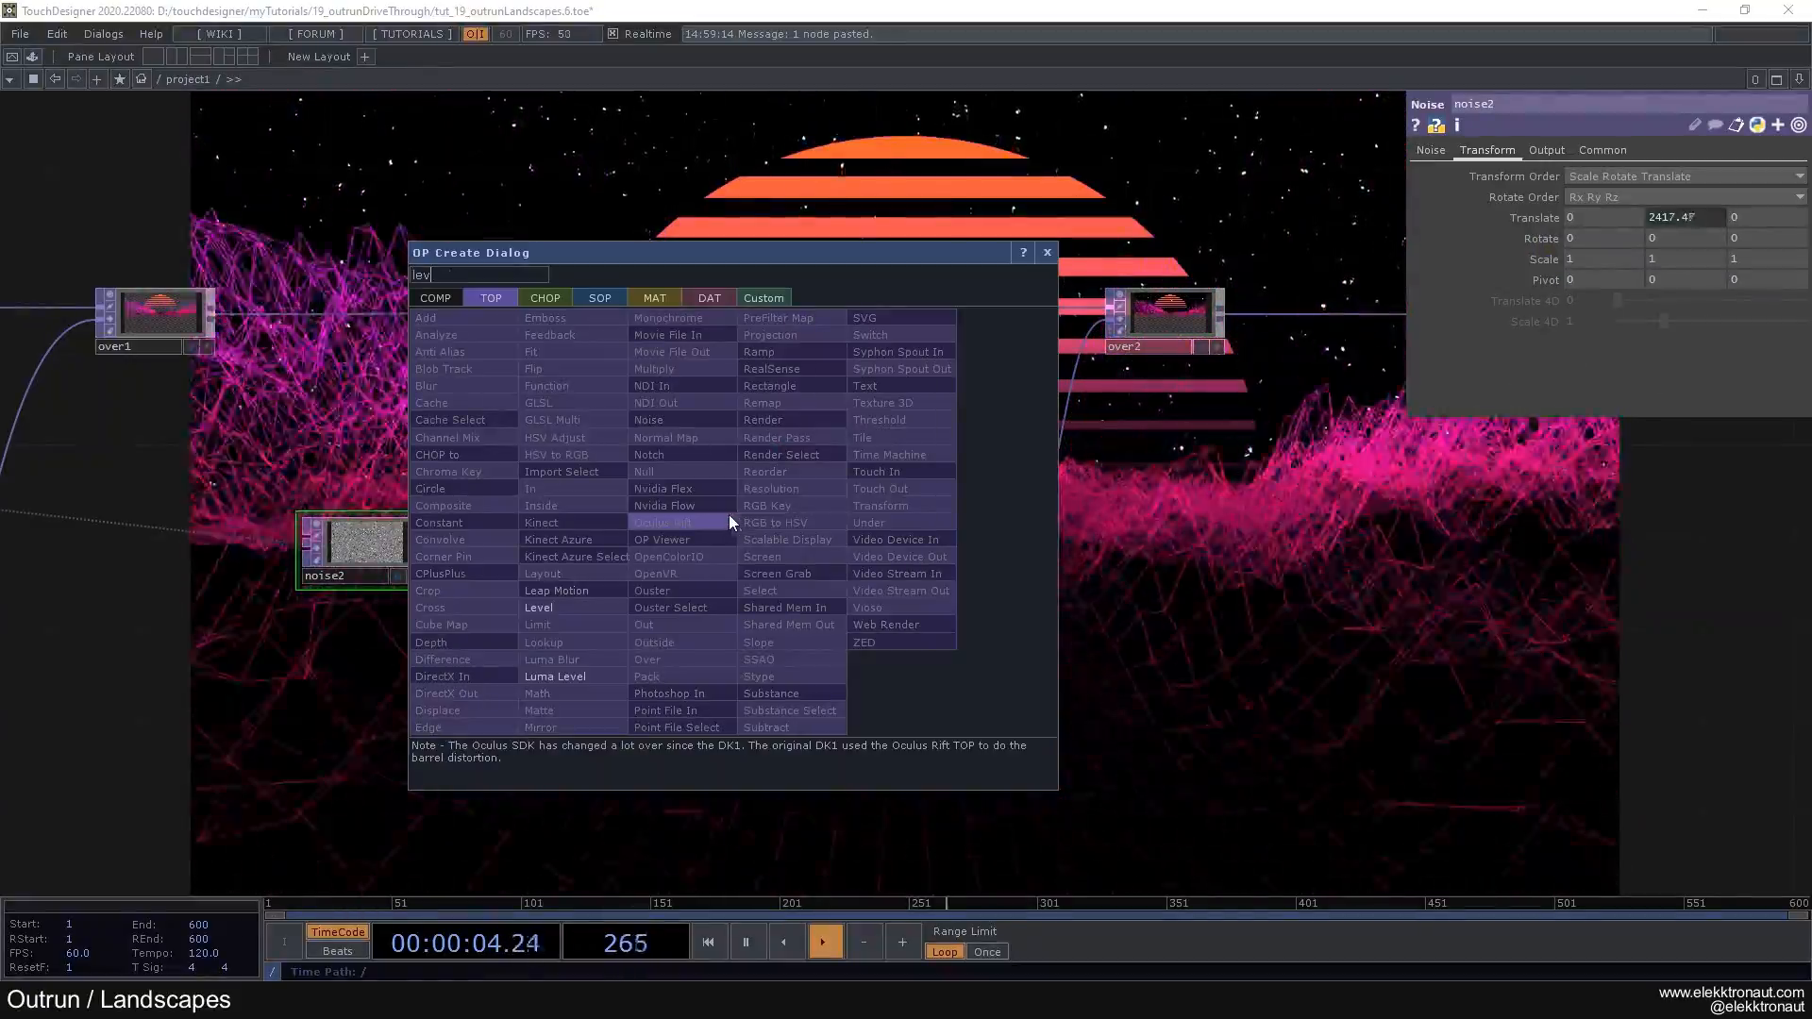
pyautogui.click(547, 607)
pyautogui.click(772, 548)
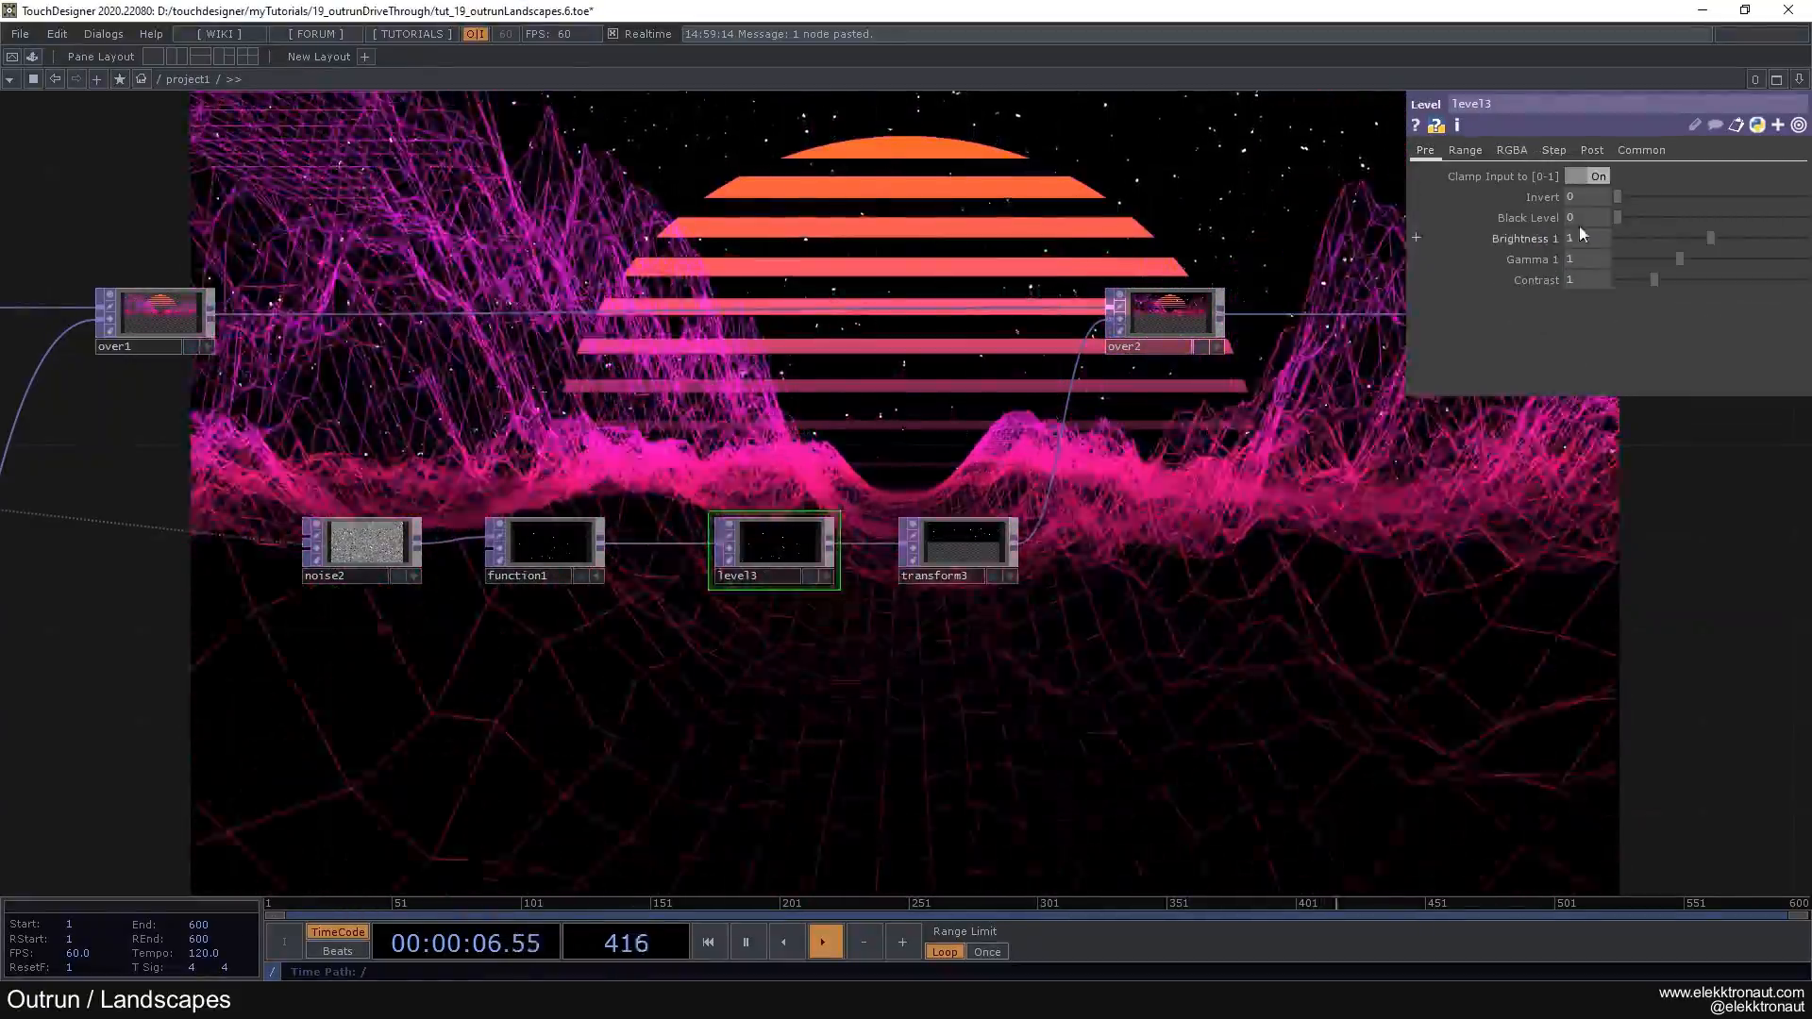
pyautogui.click(1592, 150)
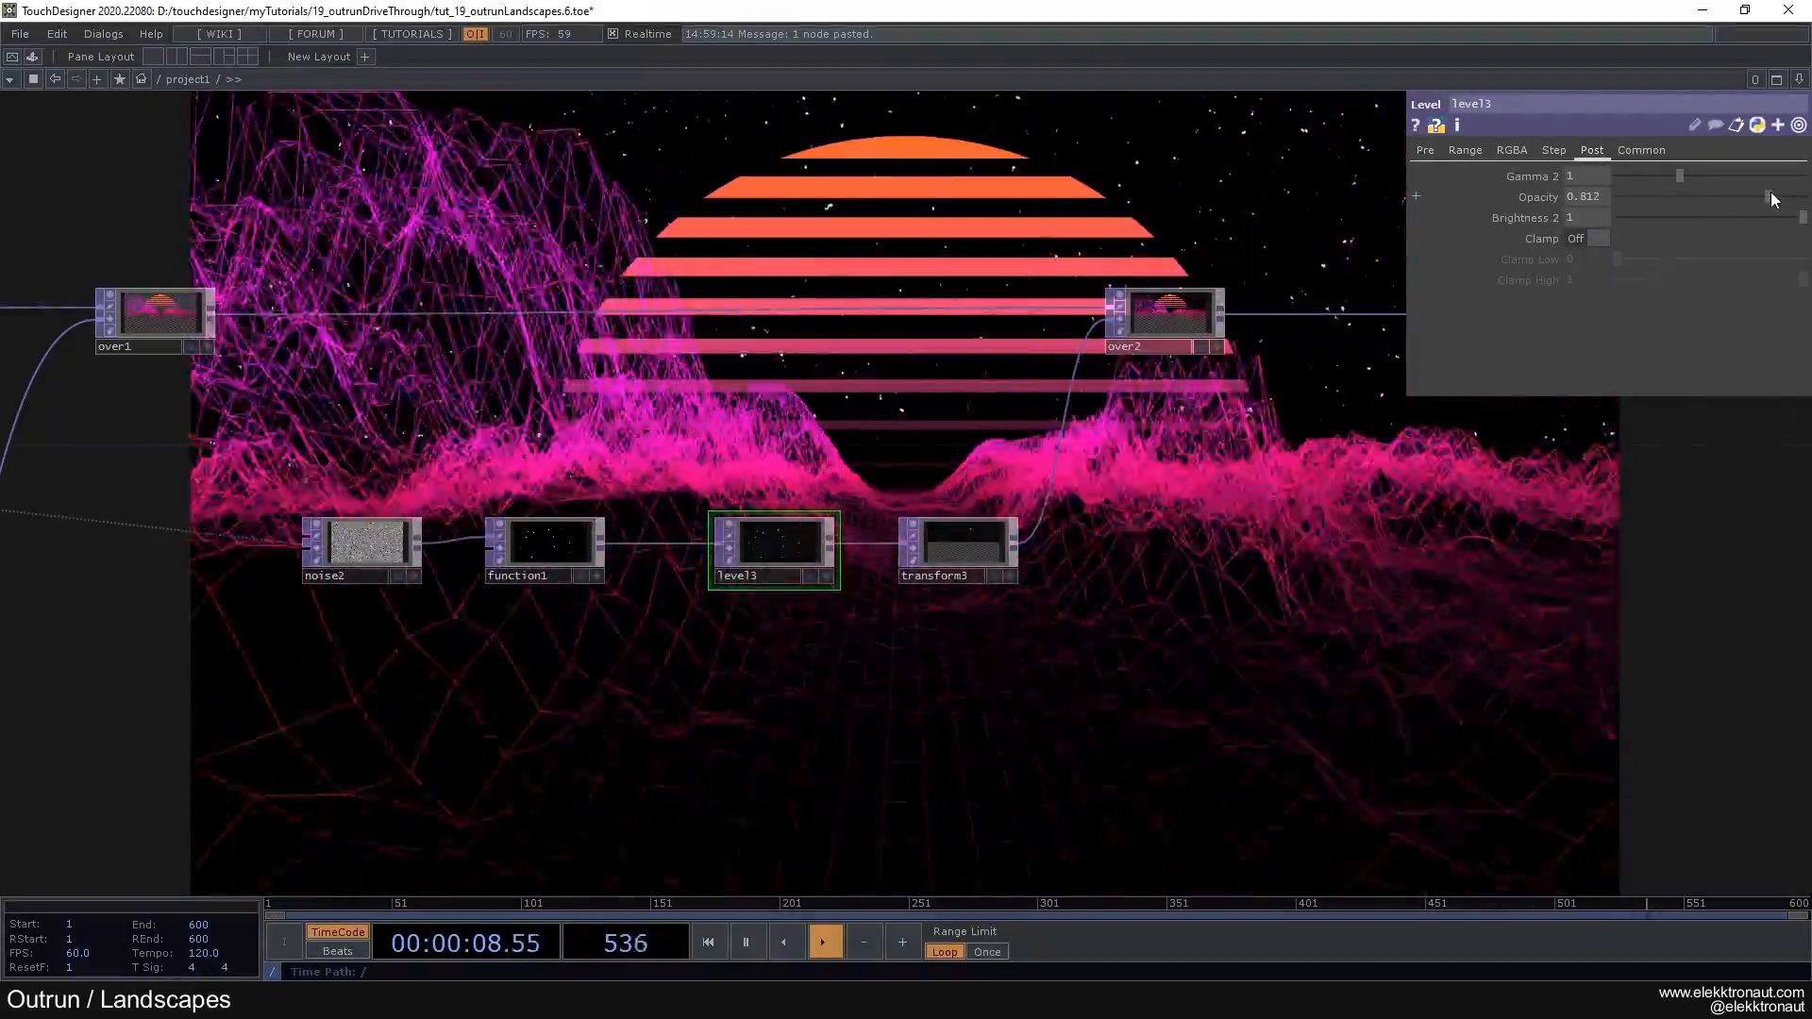
pyautogui.moveTo(1737, 191); pyautogui.dragTo(1696, 218)
# Step: Move level1, transform2 and bg together farther from over2 to make room in the chain
pyautogui.scroll(-4, 1224, 437)
pyautogui.moveTo(1224, 437); pyautogui.dragTo(570, 359)
pyautogui.scroll(2, 662, 424)
pyautogui.moveTo(617, 236); pyautogui.dragTo(831, 319, button='right')
pyautogui.moveTo(555, 261); pyautogui.dragTo(1354, 275)
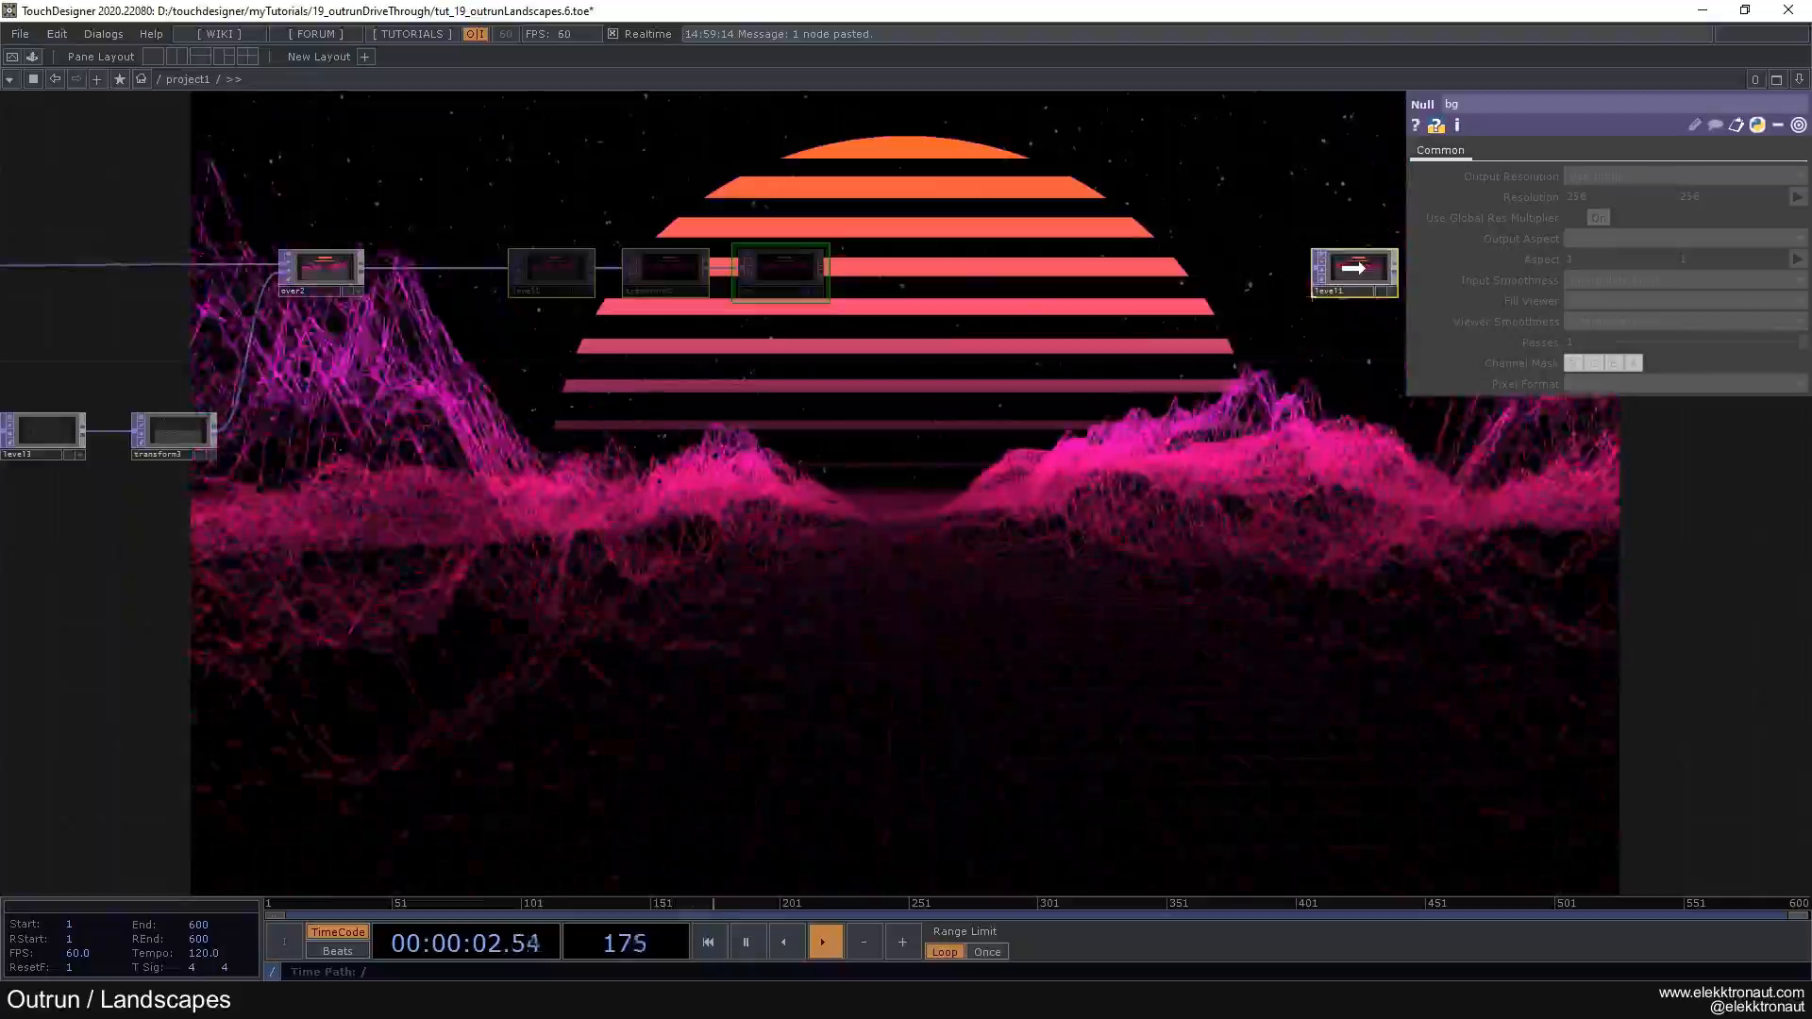
pyautogui.moveTo(1081, 317); pyautogui.dragTo(1429, 286)
# Step: Duplicate noise2 and place the copy below the wire between over2 and level1
pyautogui.moveTo(675, 453); pyautogui.dragTo(858, 415)
pyautogui.click(286, 363)
pyautogui.hotkey('ctrl', 'c')
pyautogui.hotkey('ctrl', 'v')
pyautogui.moveTo(287, 440); pyautogui.dragTo(1227, 417)
# Step: Set noise3's noise type to Random (GPU)
pyautogui.moveTo(1142, 317); pyautogui.dragTo(854, 342)
pyautogui.scroll(3, 964, 403)
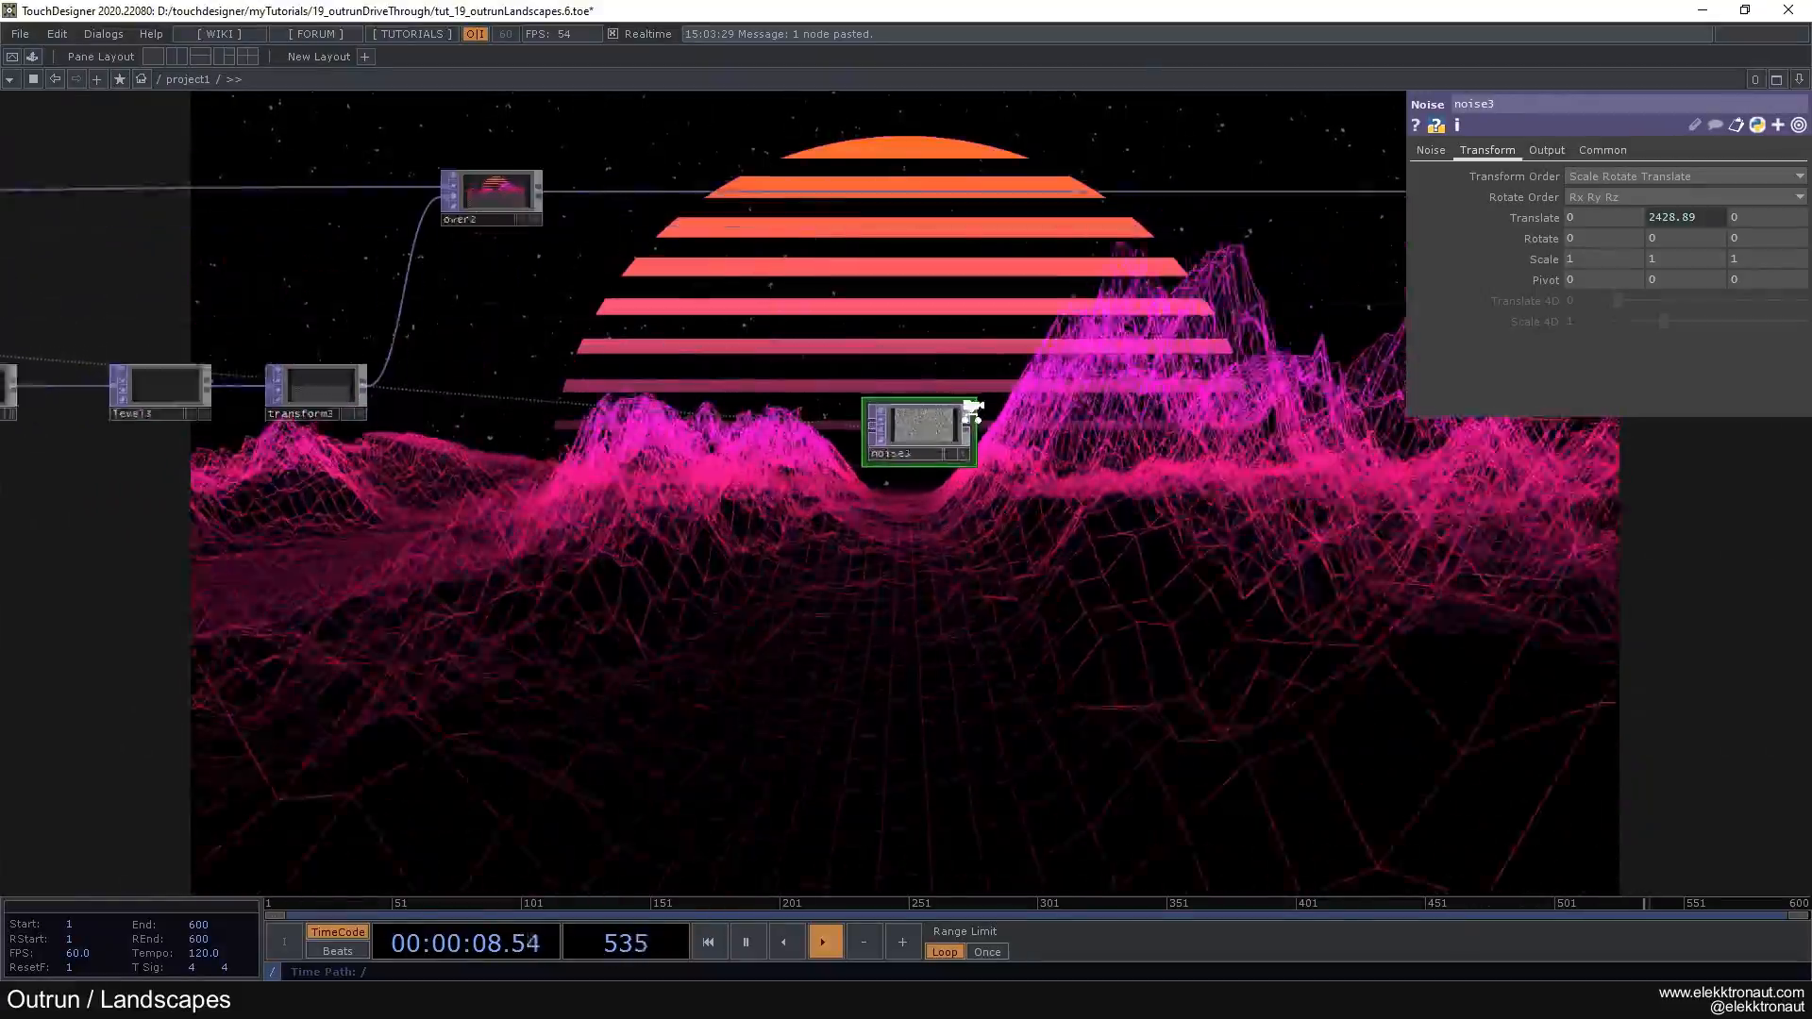
pyautogui.click(1431, 152)
pyautogui.click(1614, 177)
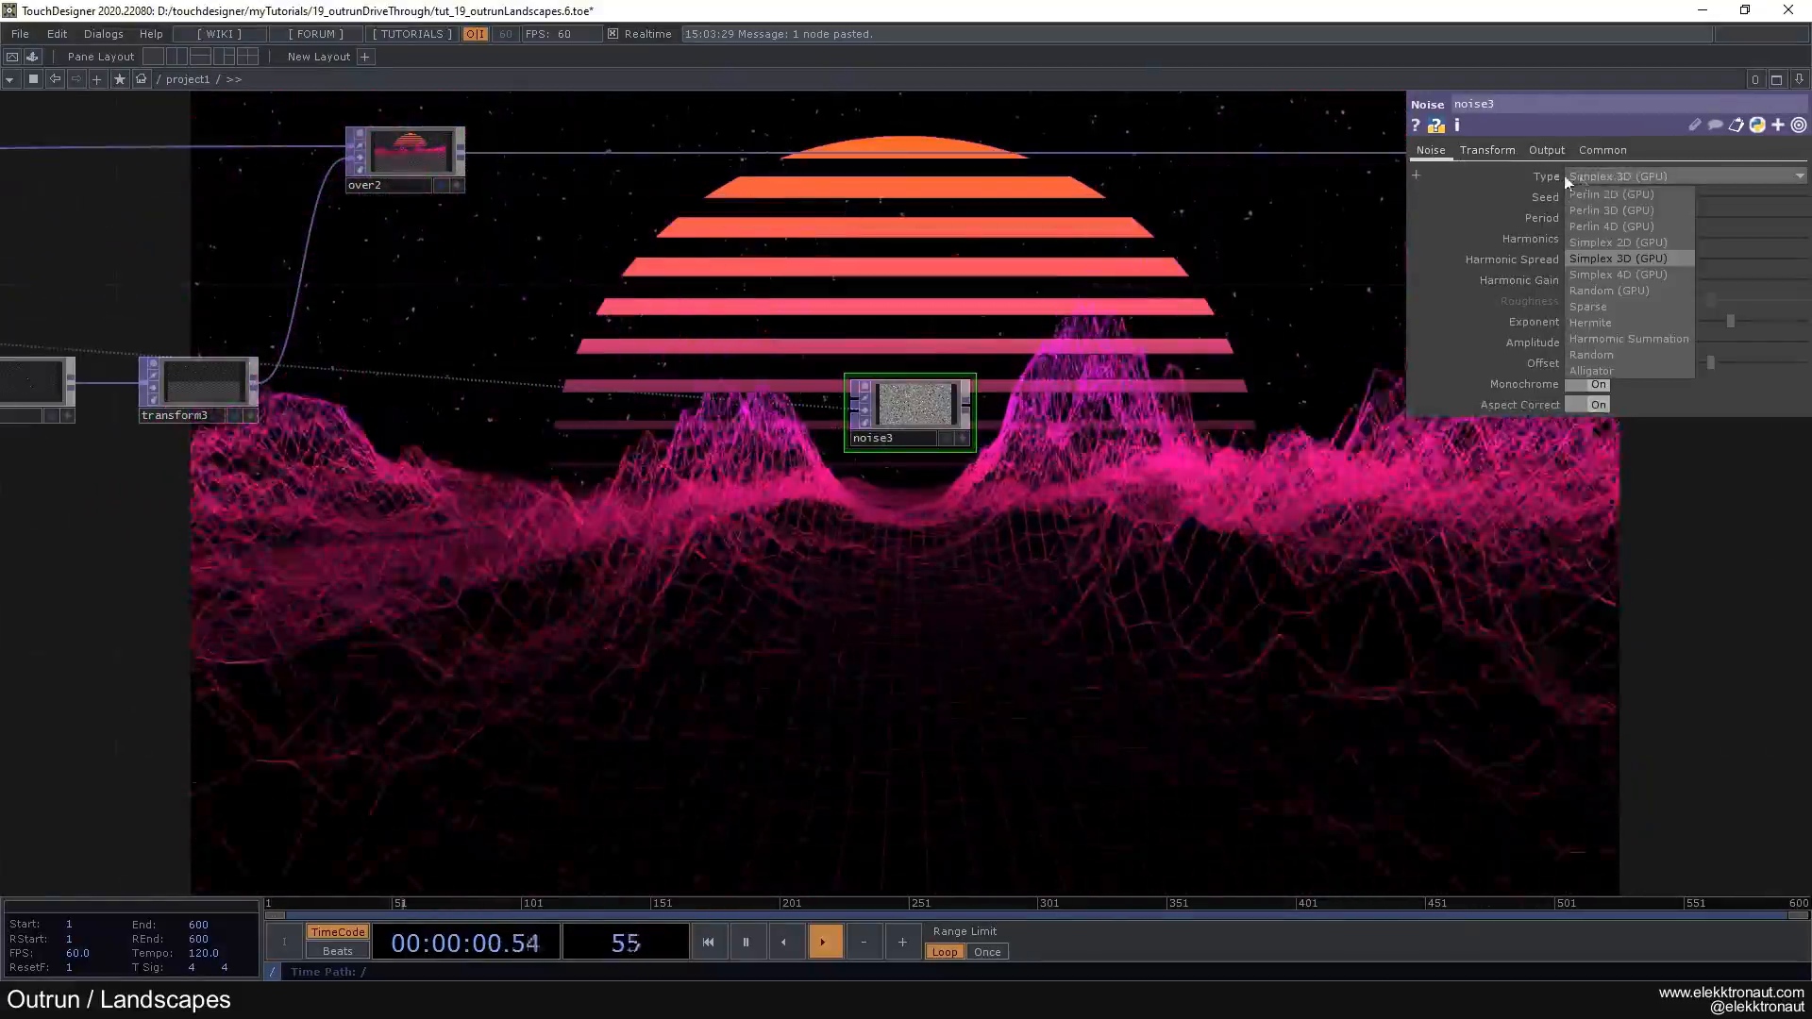
pyautogui.click(1628, 291)
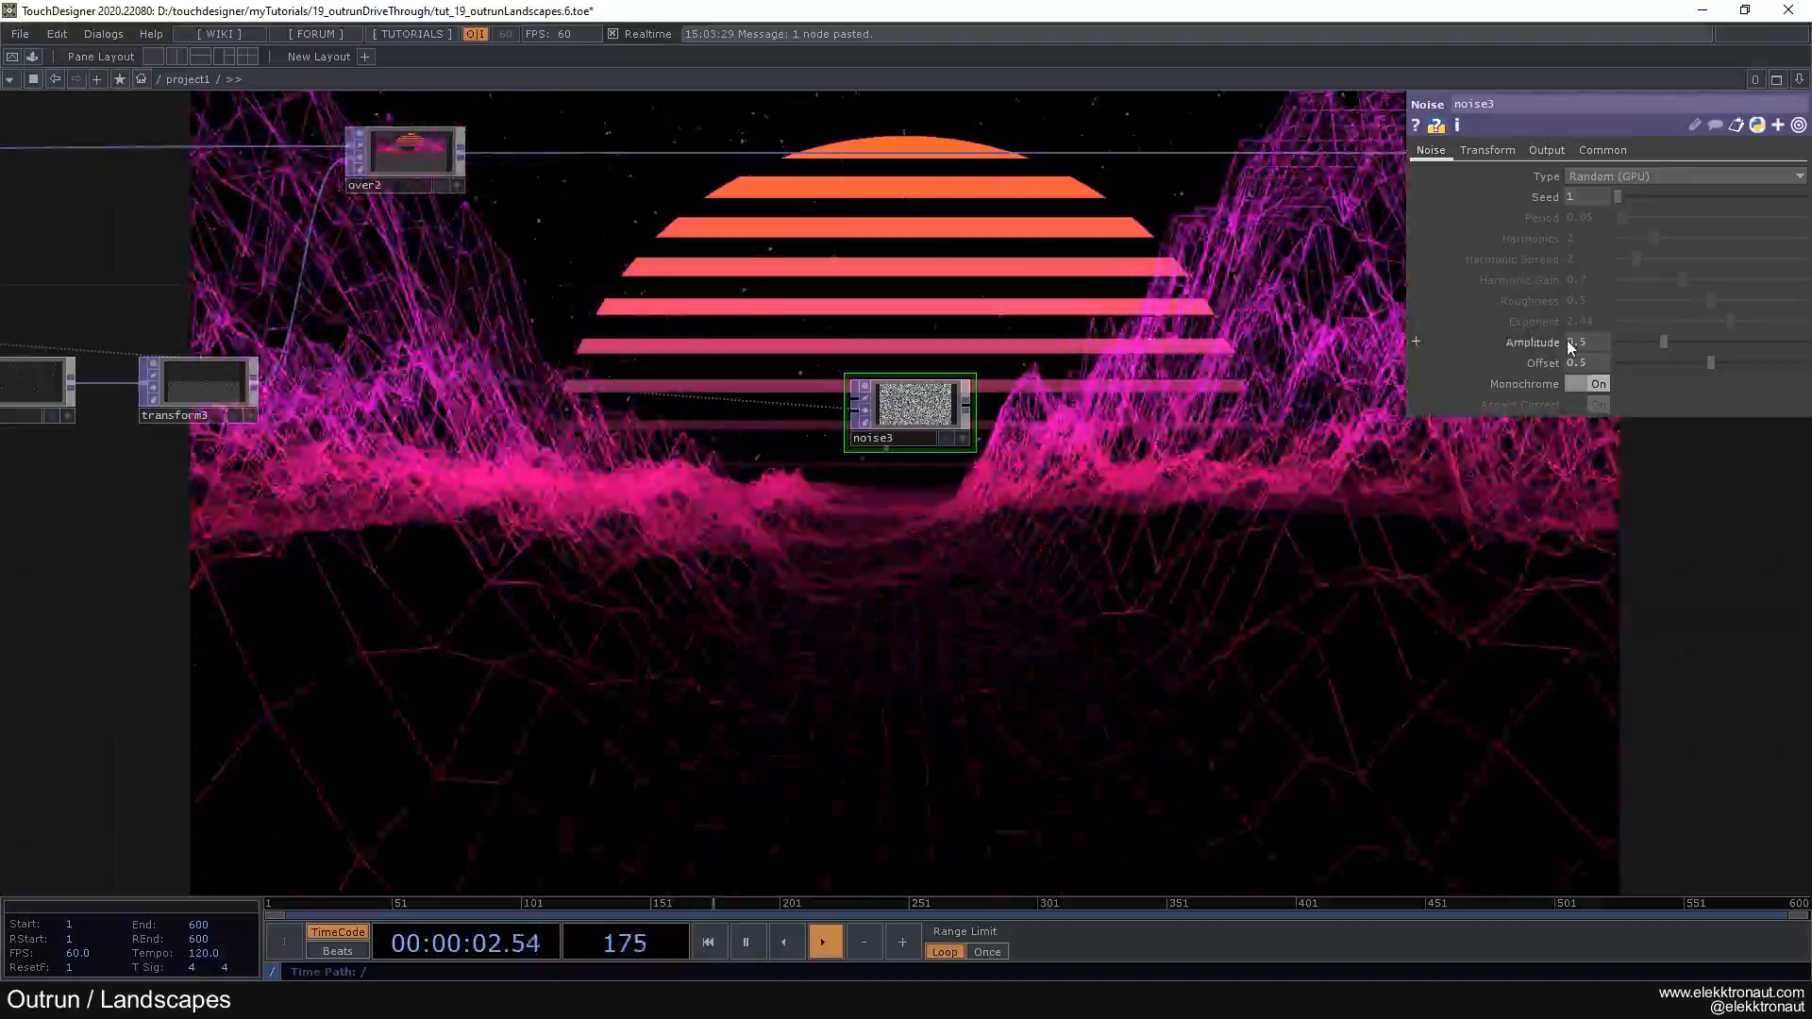
# Step: Insert an Add TOP on the wire between over2 and level1
pyautogui.moveTo(1032, 320); pyautogui.dragTo(680, 295)
pyautogui.rightClick(838, 137)
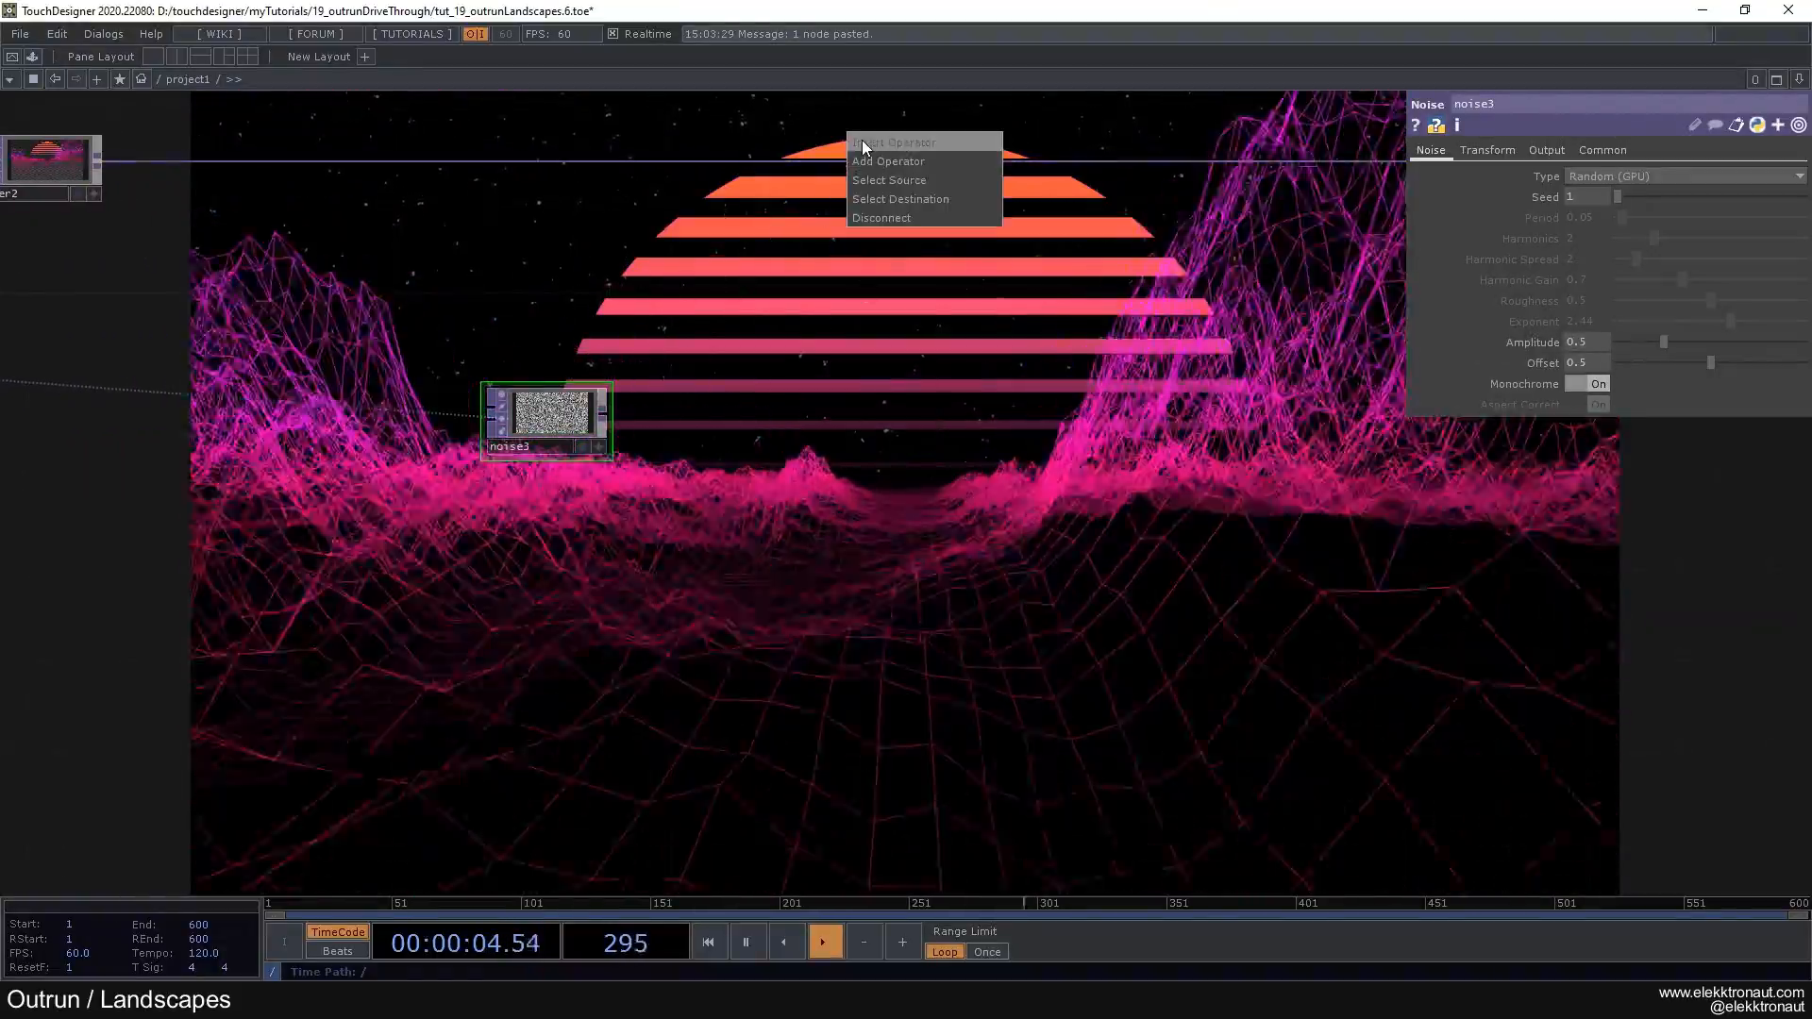
pyautogui.click(862, 139)
pyautogui.click(608, 79)
pyautogui.click(1020, 168)
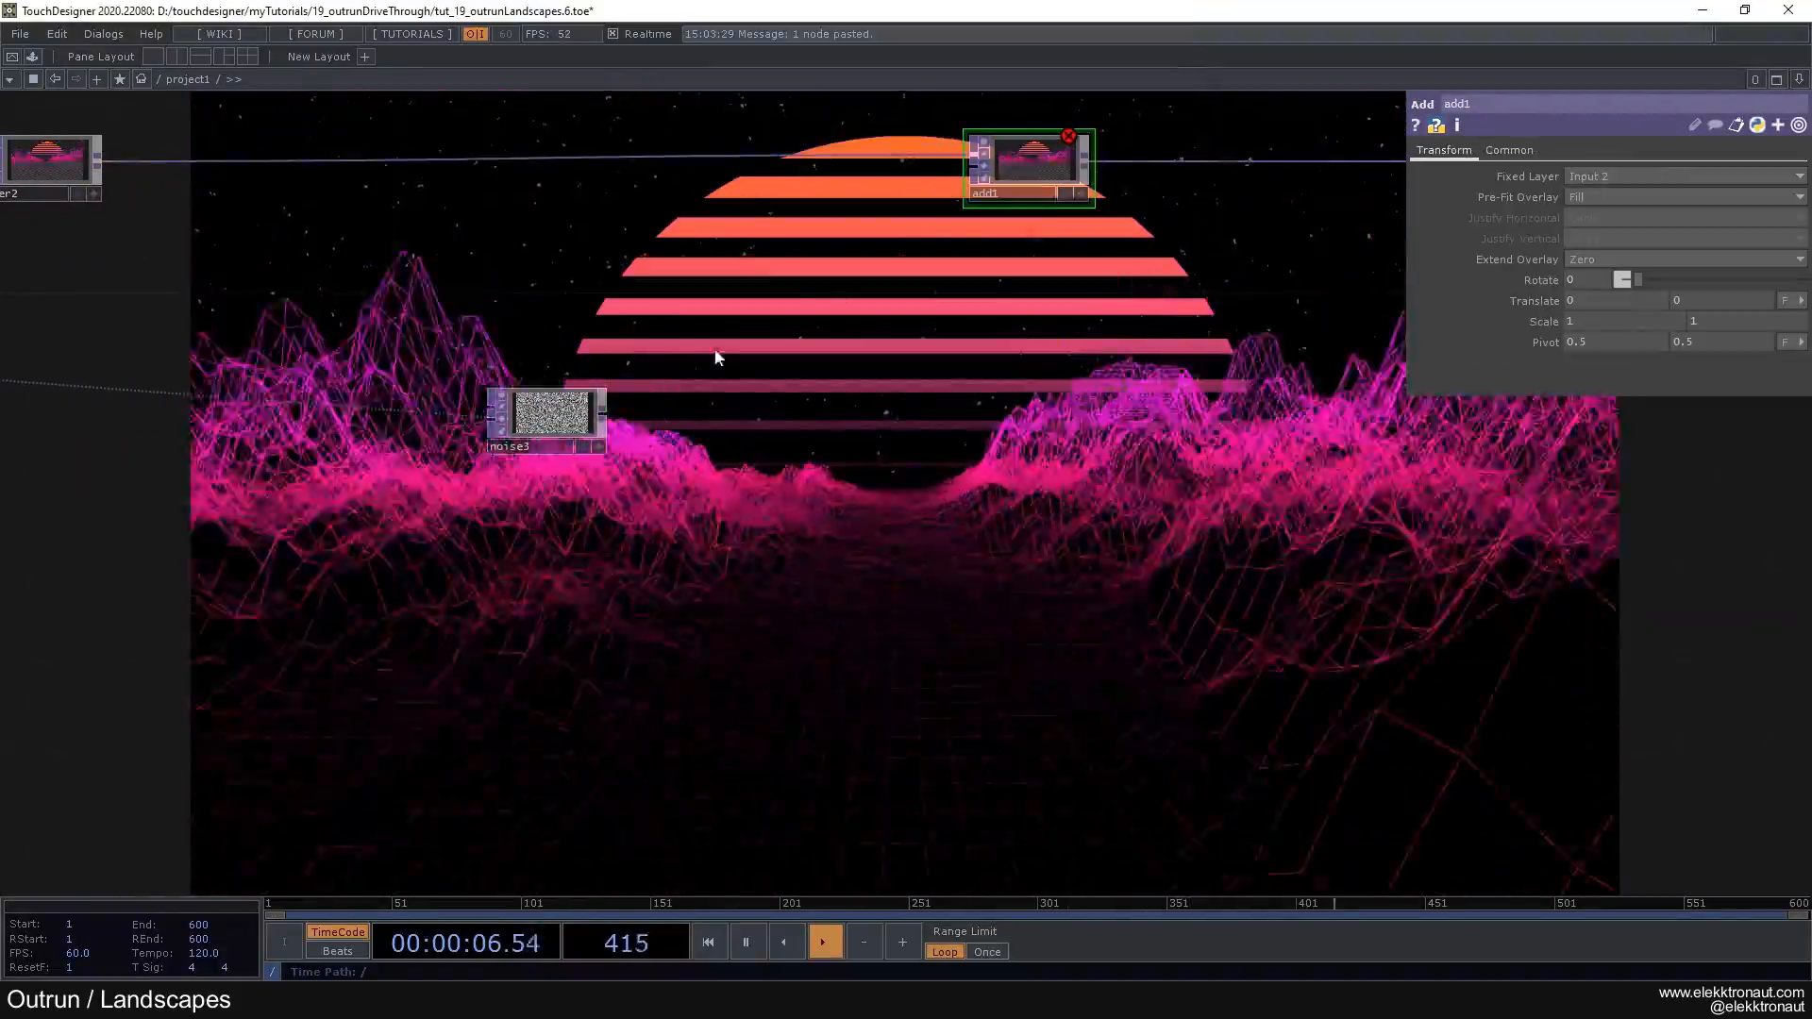
# Step: Append a Level TOP to noise3 and connect its output to add1's second input
pyautogui.rightClick(603, 416)
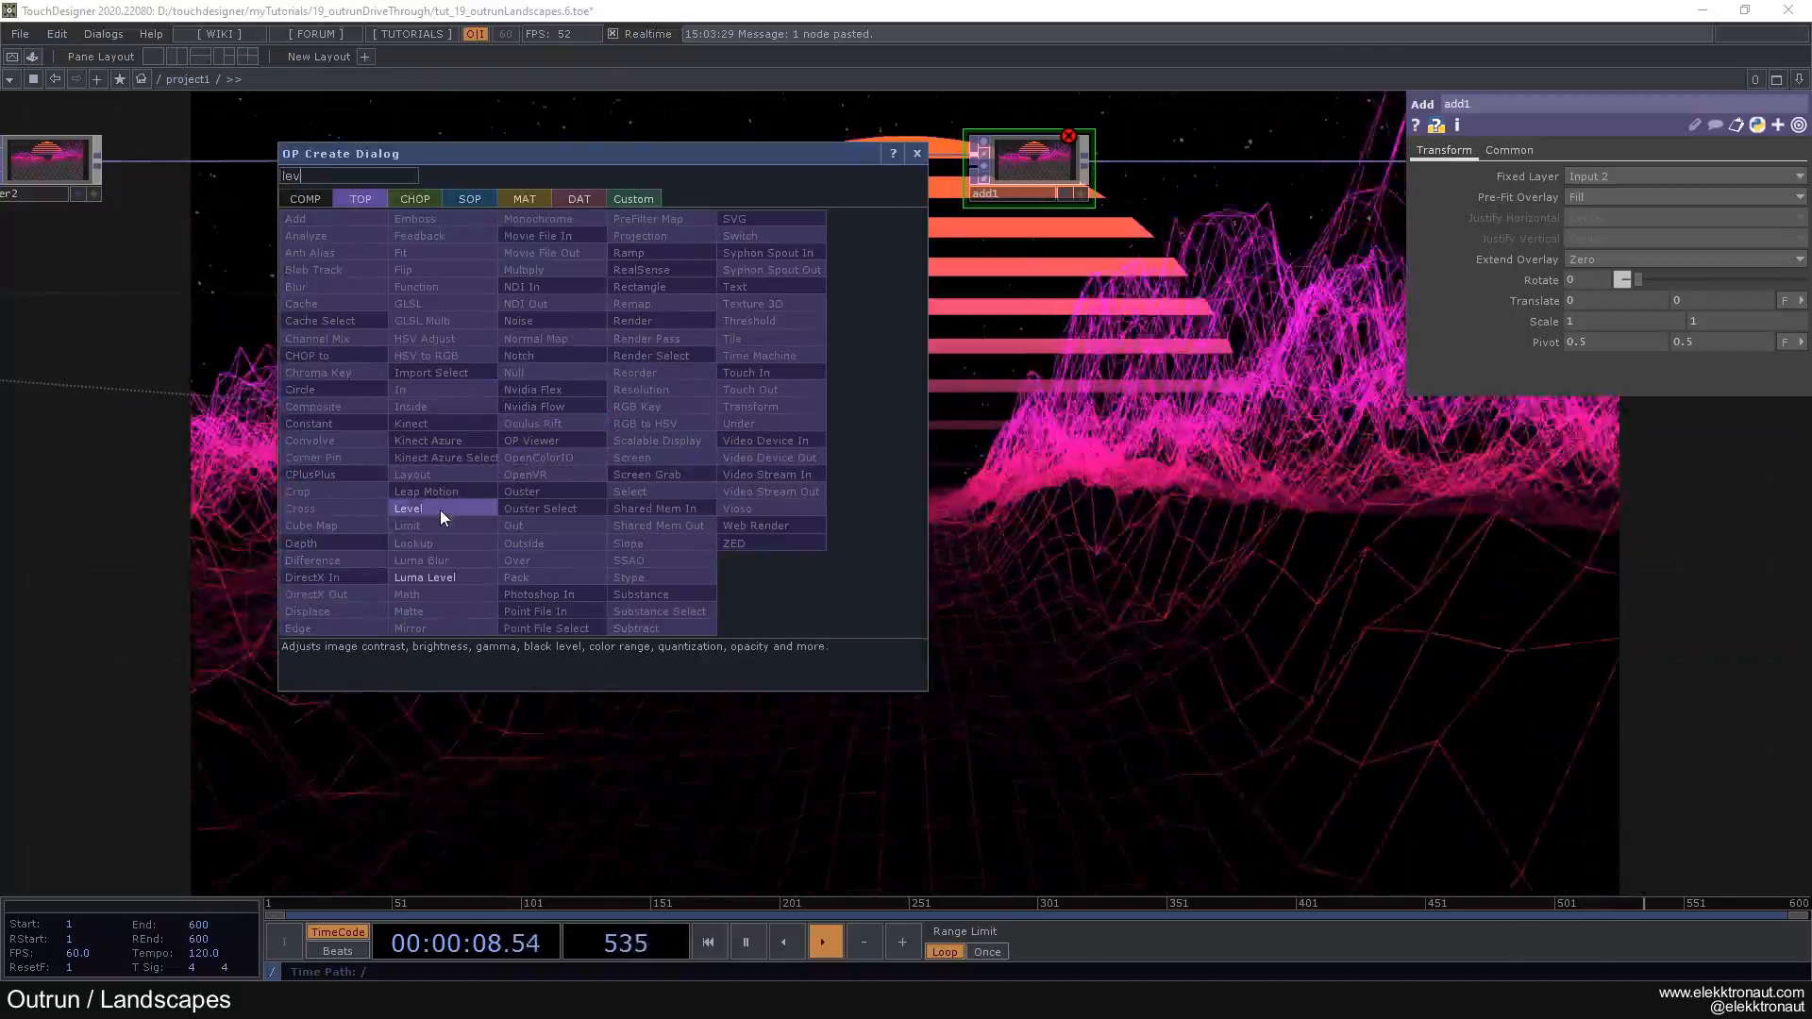
pyautogui.click(438, 509)
pyautogui.click(755, 444)
pyautogui.moveTo(817, 415); pyautogui.dragTo(976, 151)
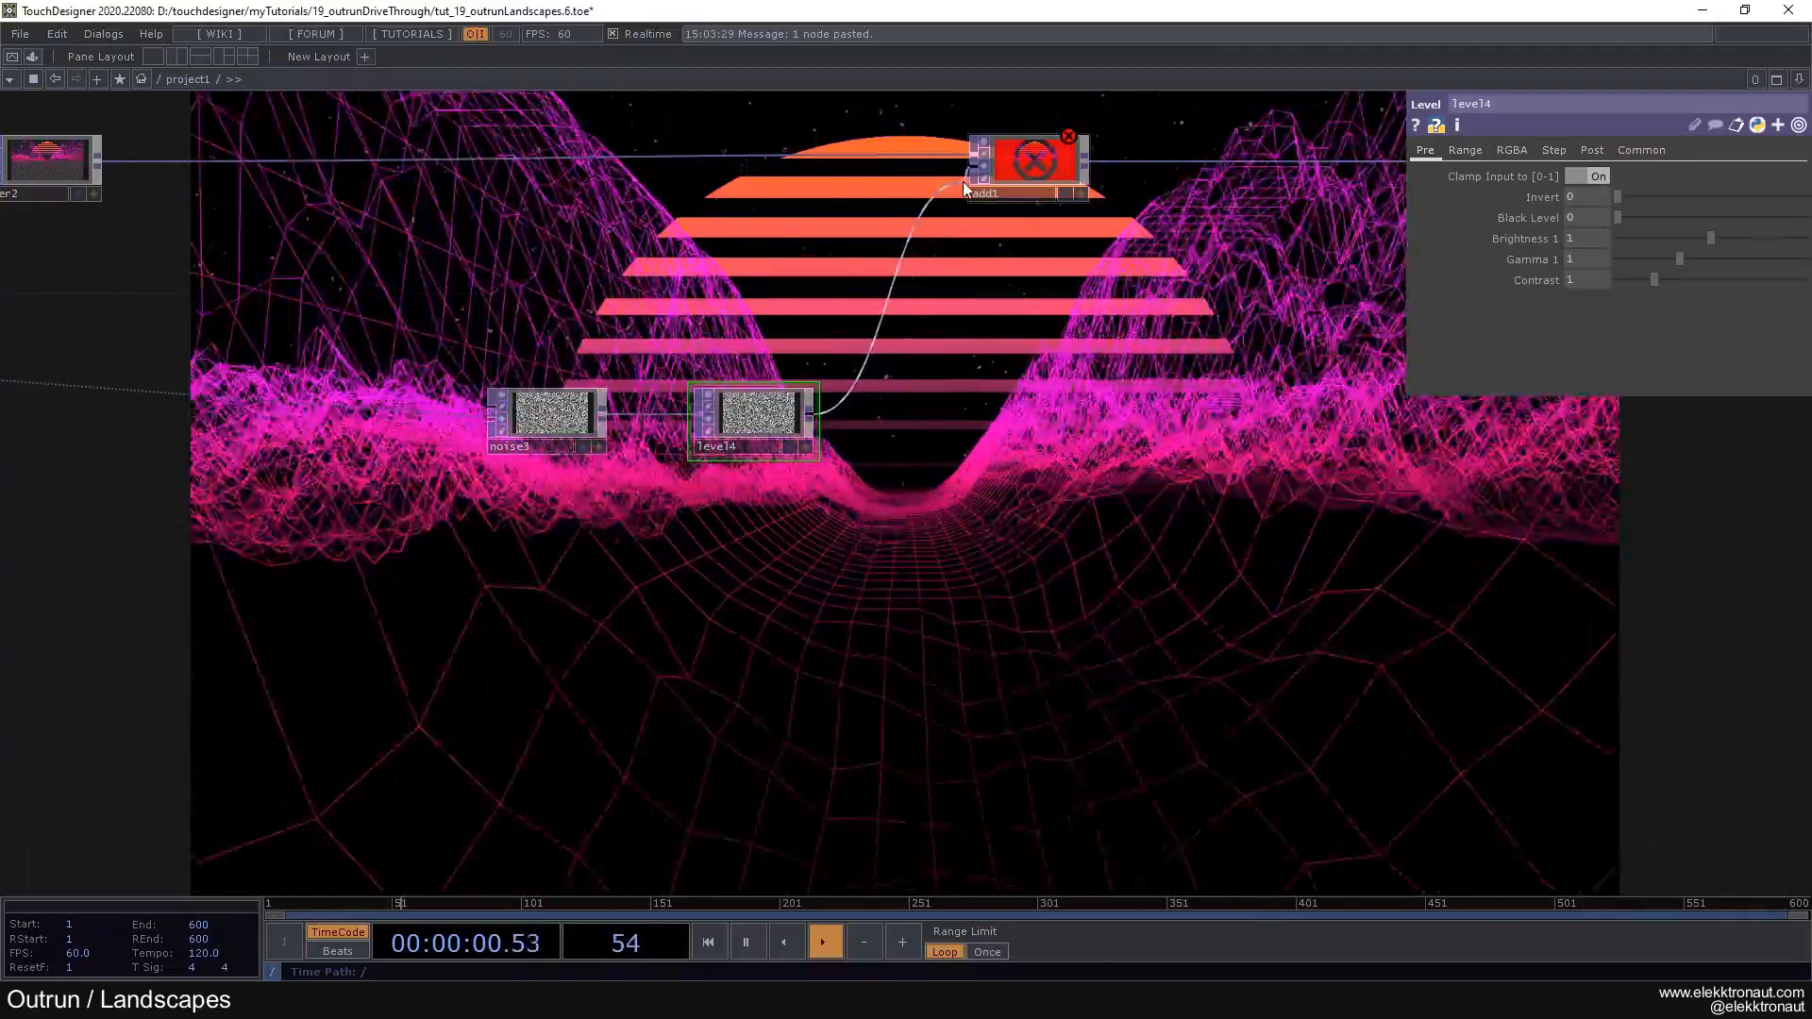
# Step: Reposition noise3 and level4 slightly and set noise3's amplitude to 0.2
pyautogui.moveTo(758, 349); pyautogui.dragTo(654, 396)
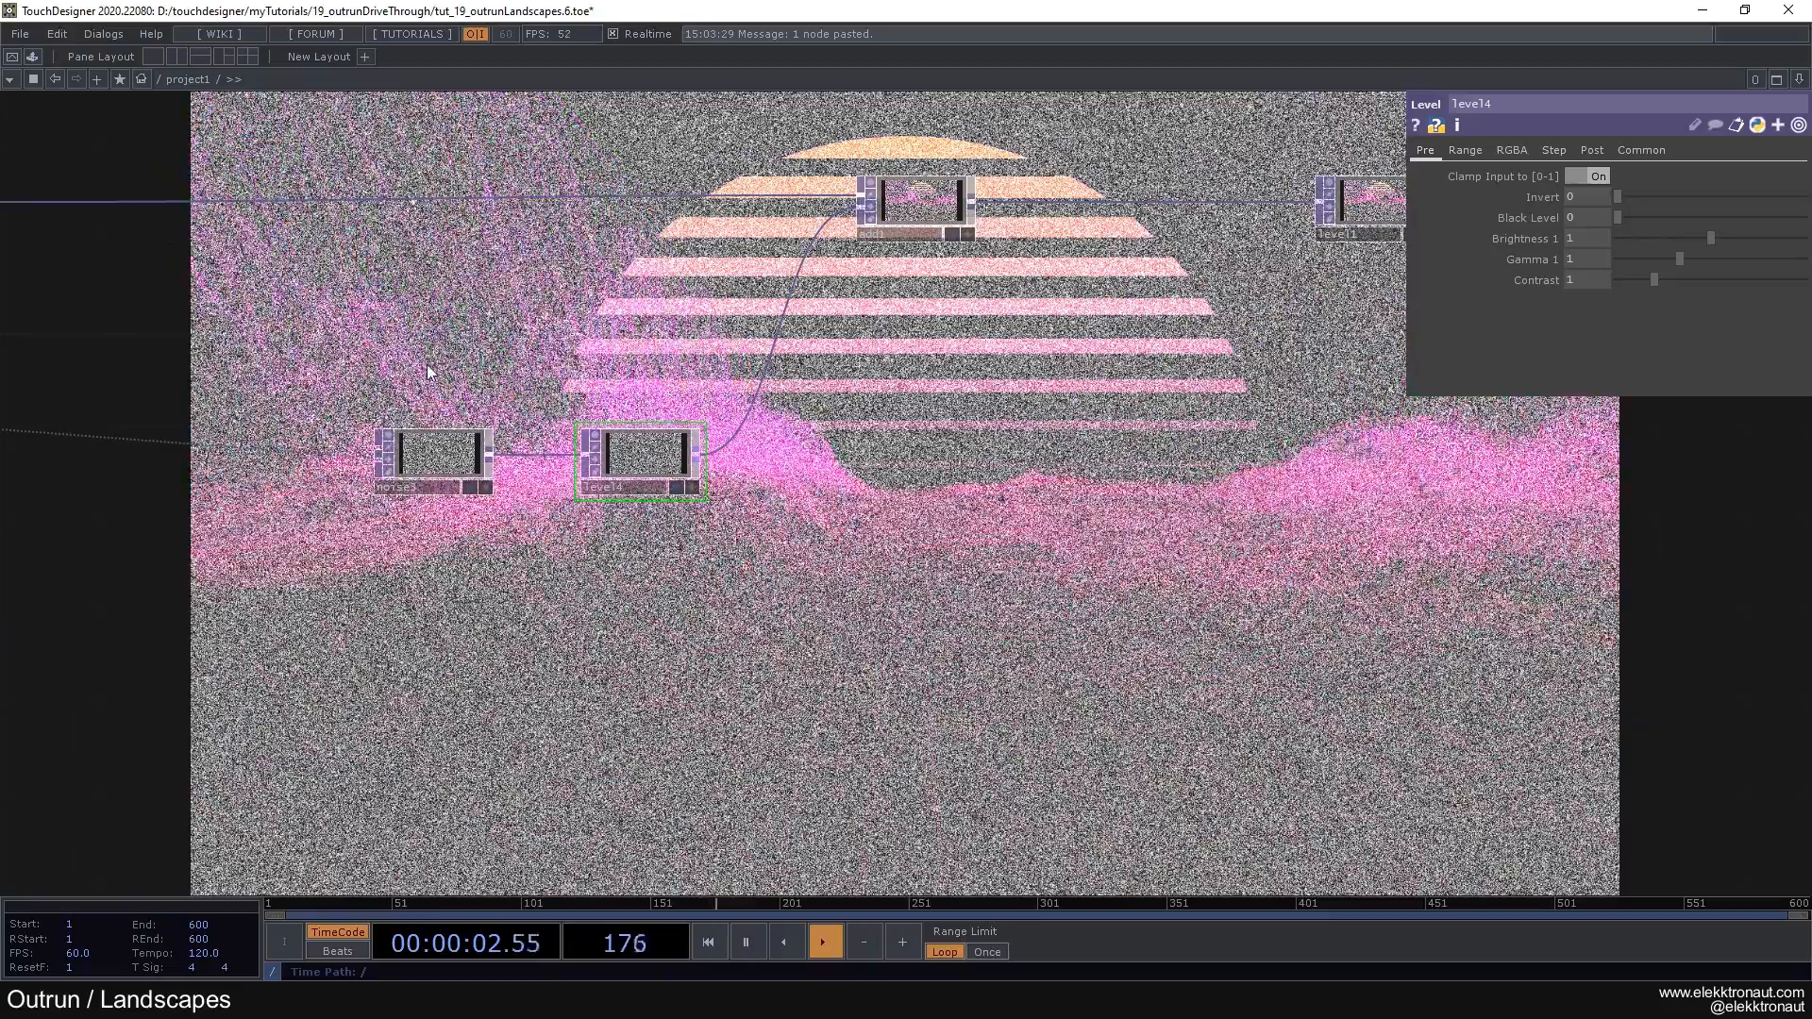
pyautogui.click(427, 457)
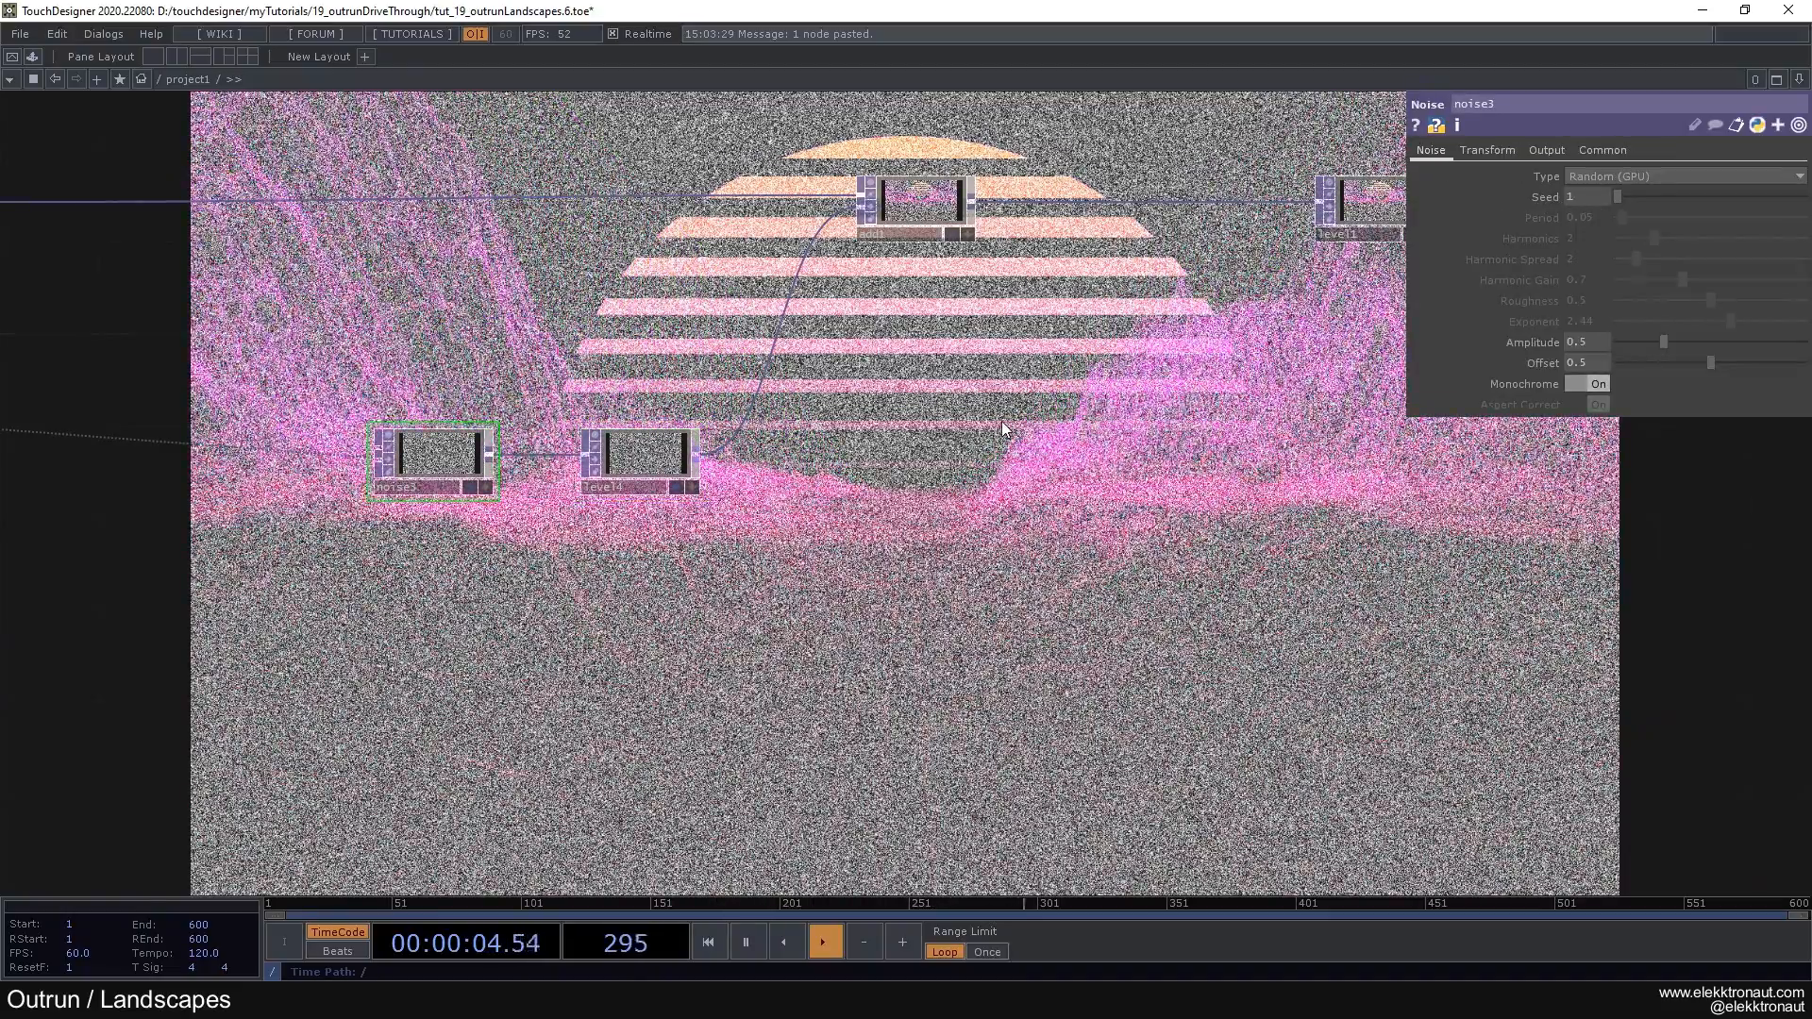
pyautogui.moveTo(375, 356); pyautogui.dragTo(685, 477, button='right')
pyautogui.moveTo(653, 451); pyautogui.dragTo(630, 406)
pyautogui.click(470, 365)
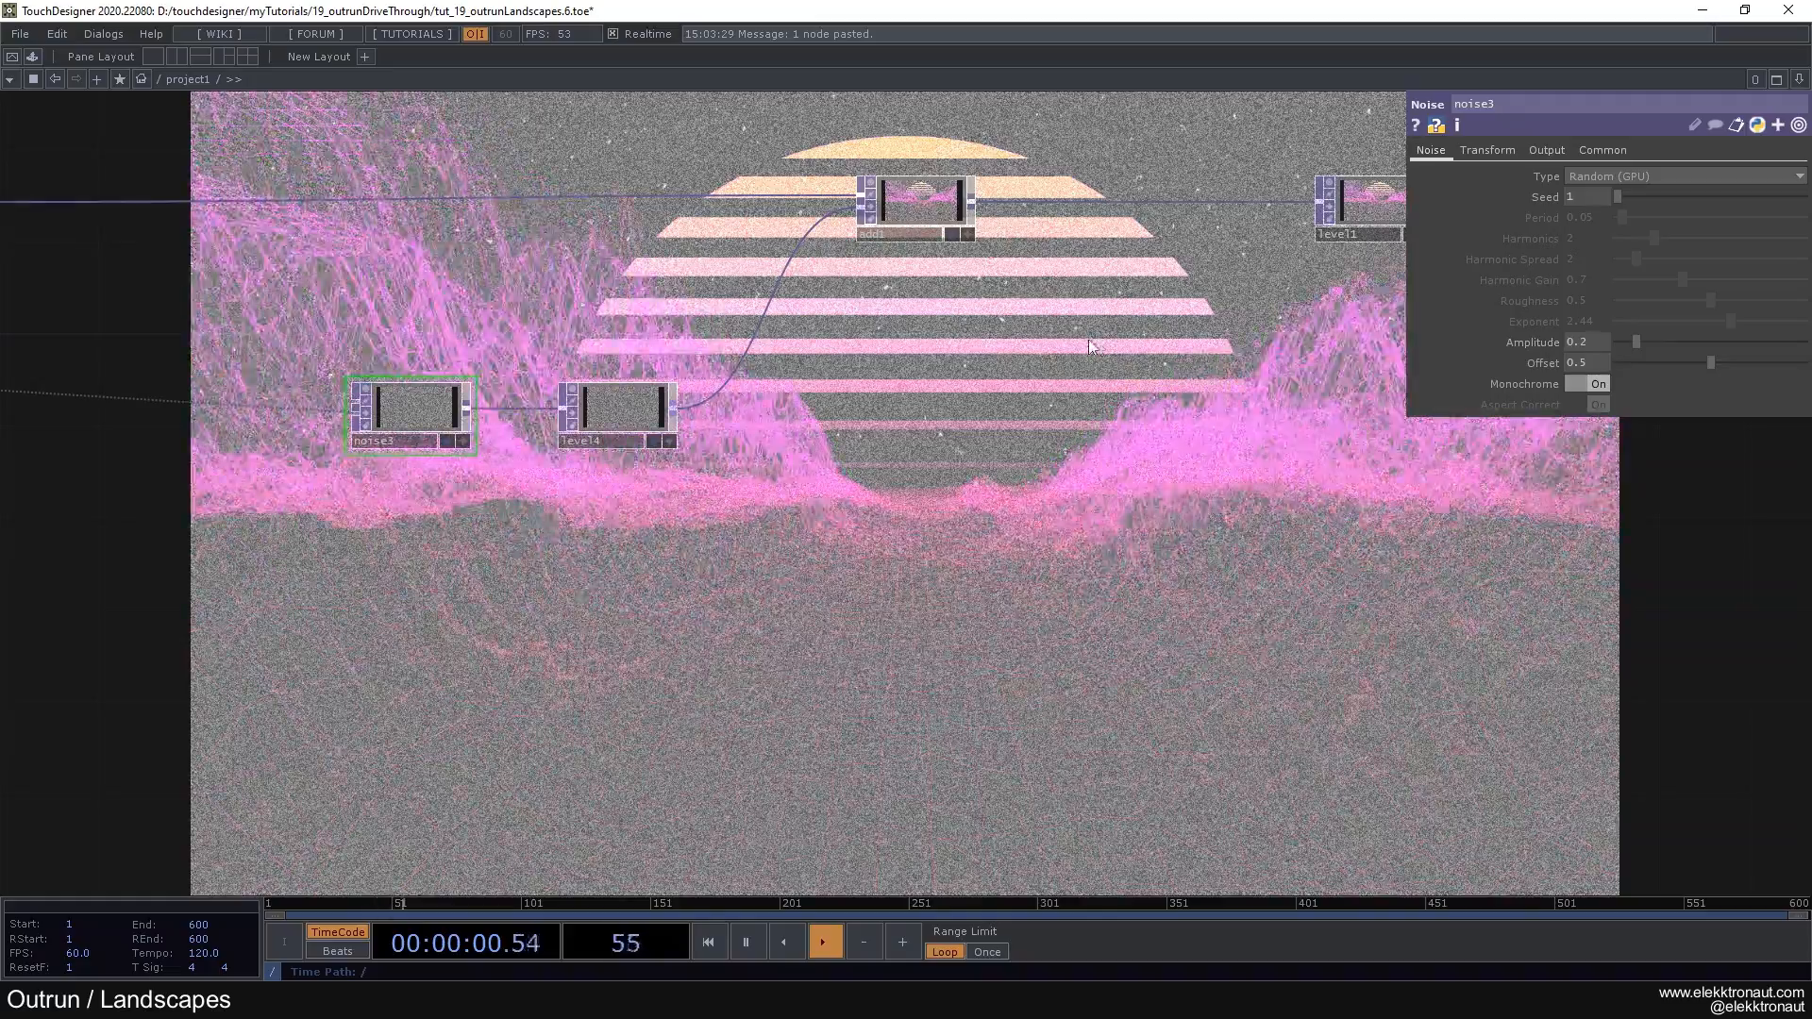
# Step: Set level4's opacity to 0.2 to soften the grain overlay
pyautogui.click(619, 407)
pyautogui.click(1591, 151)
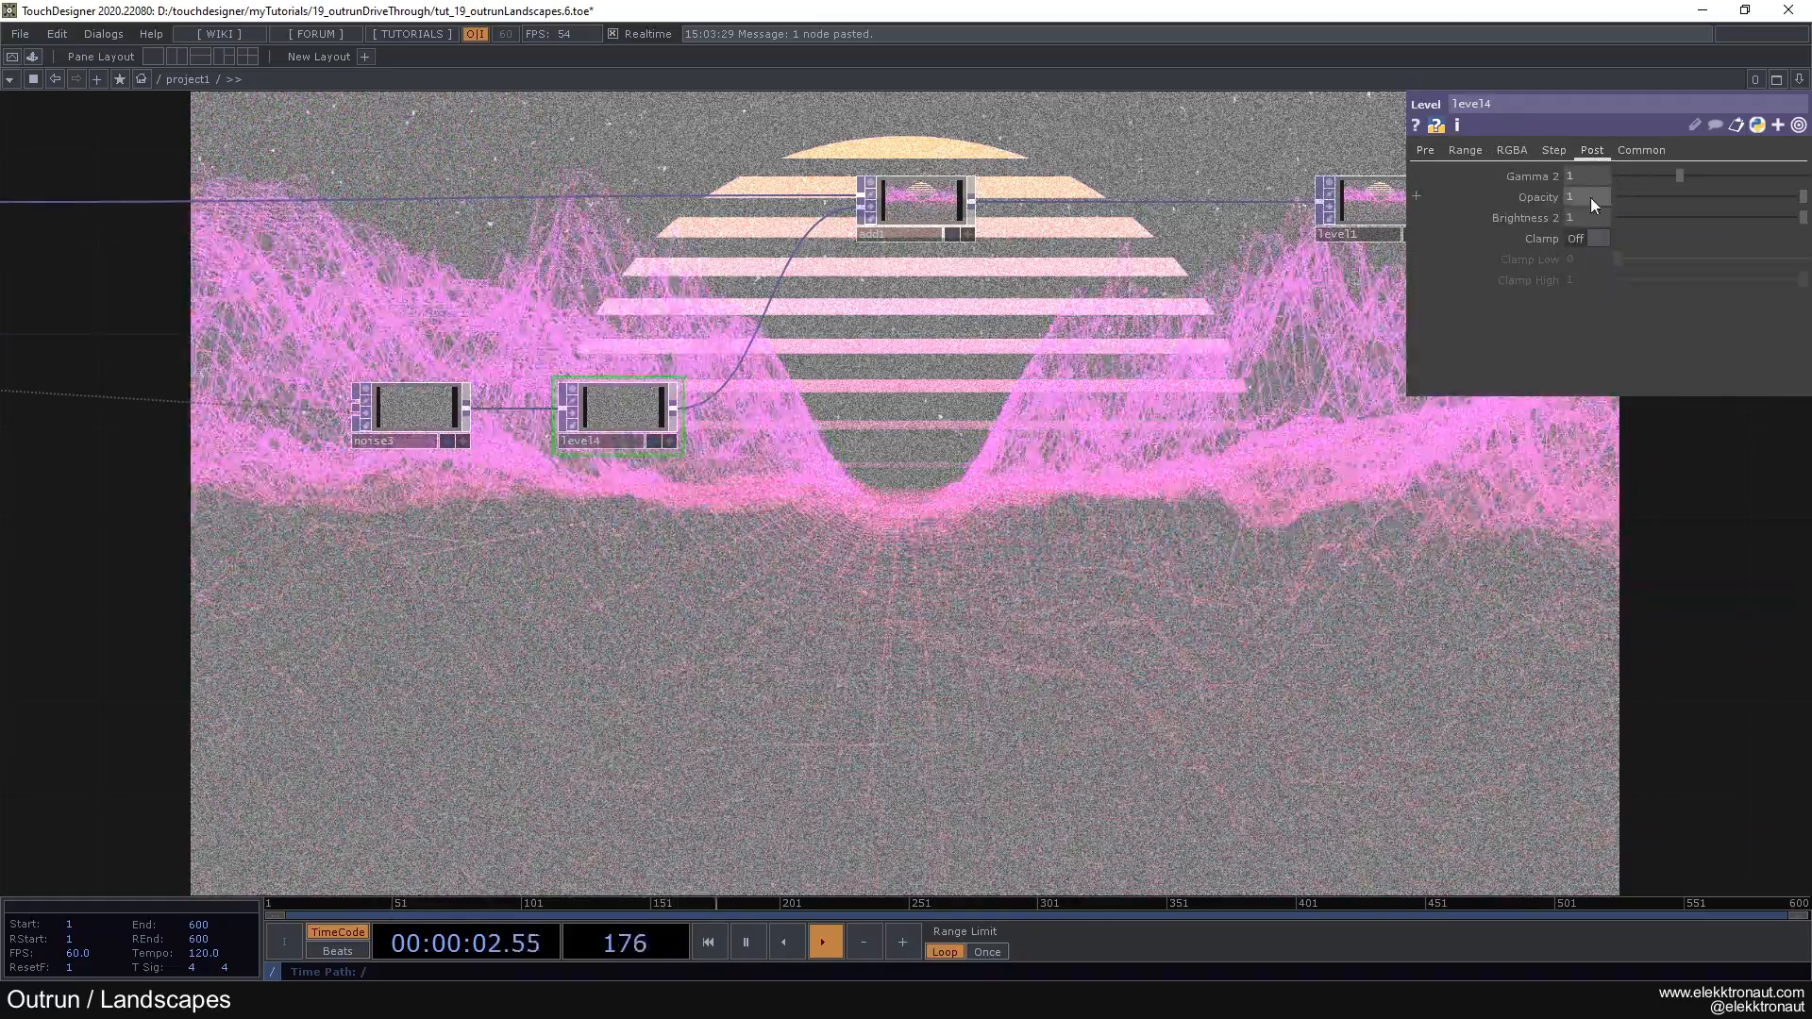
pyautogui.write('.')
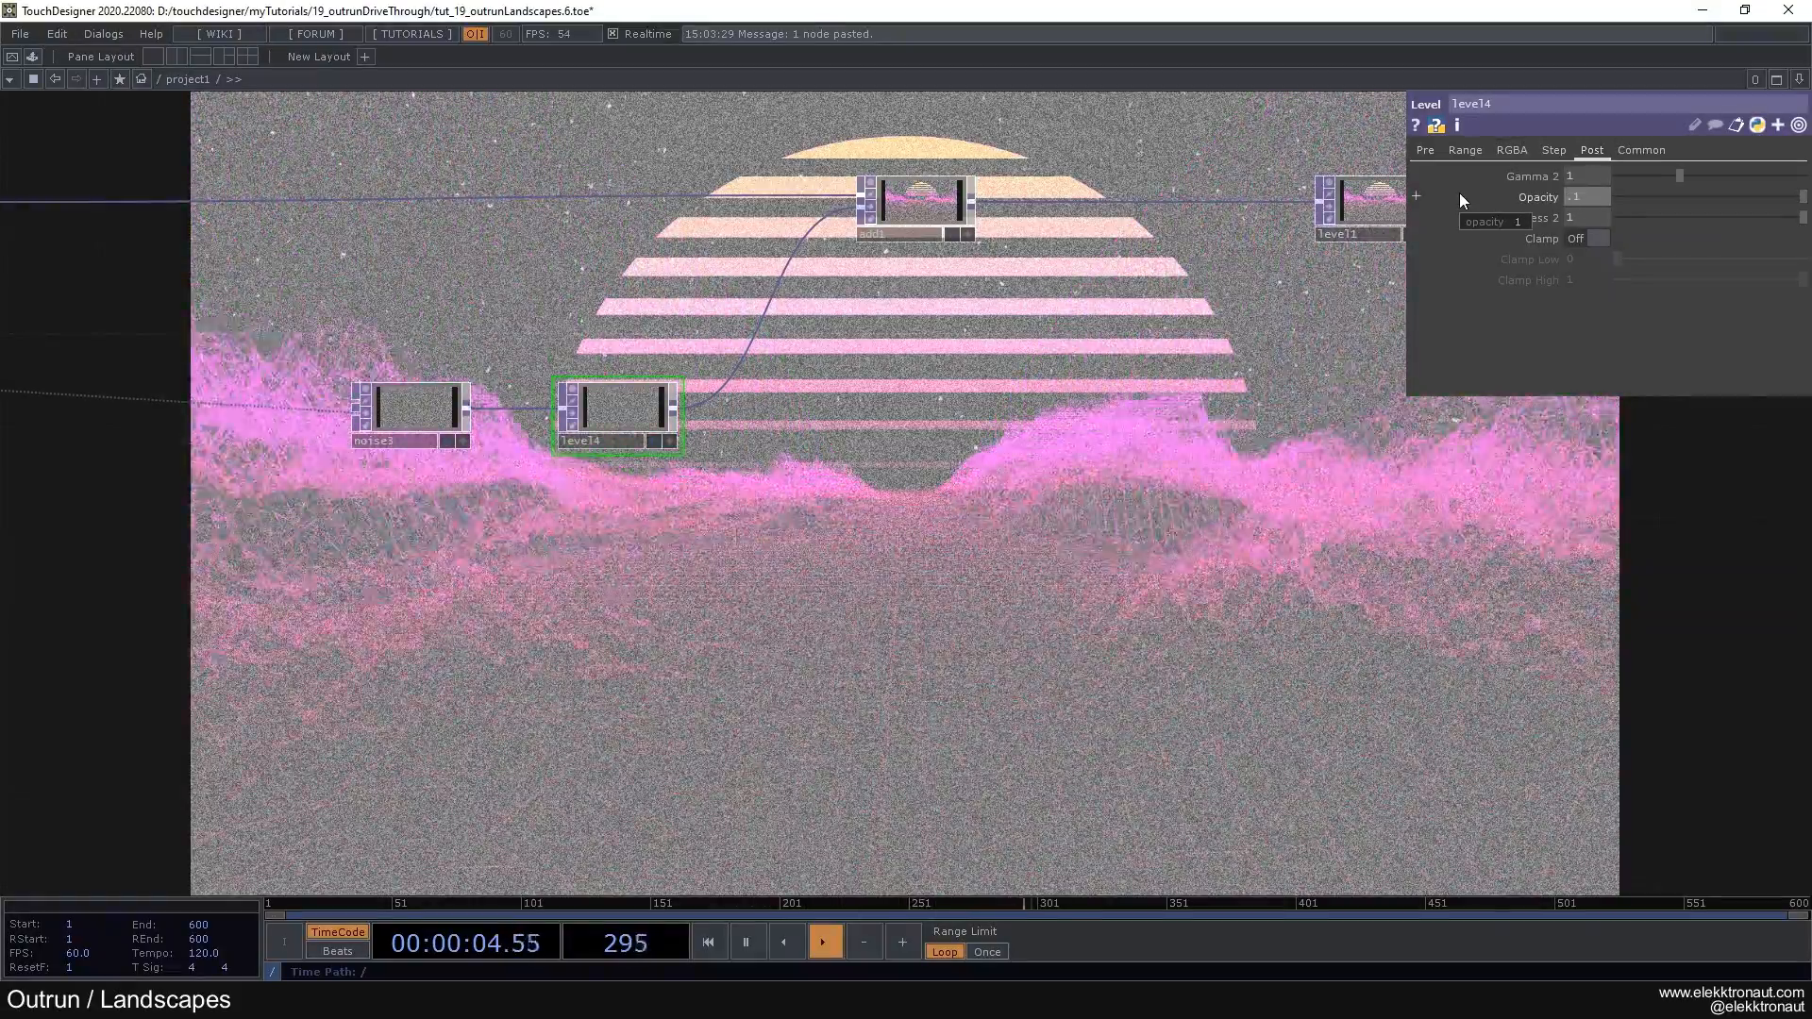
pyautogui.write('2')
pyautogui.press('Return')
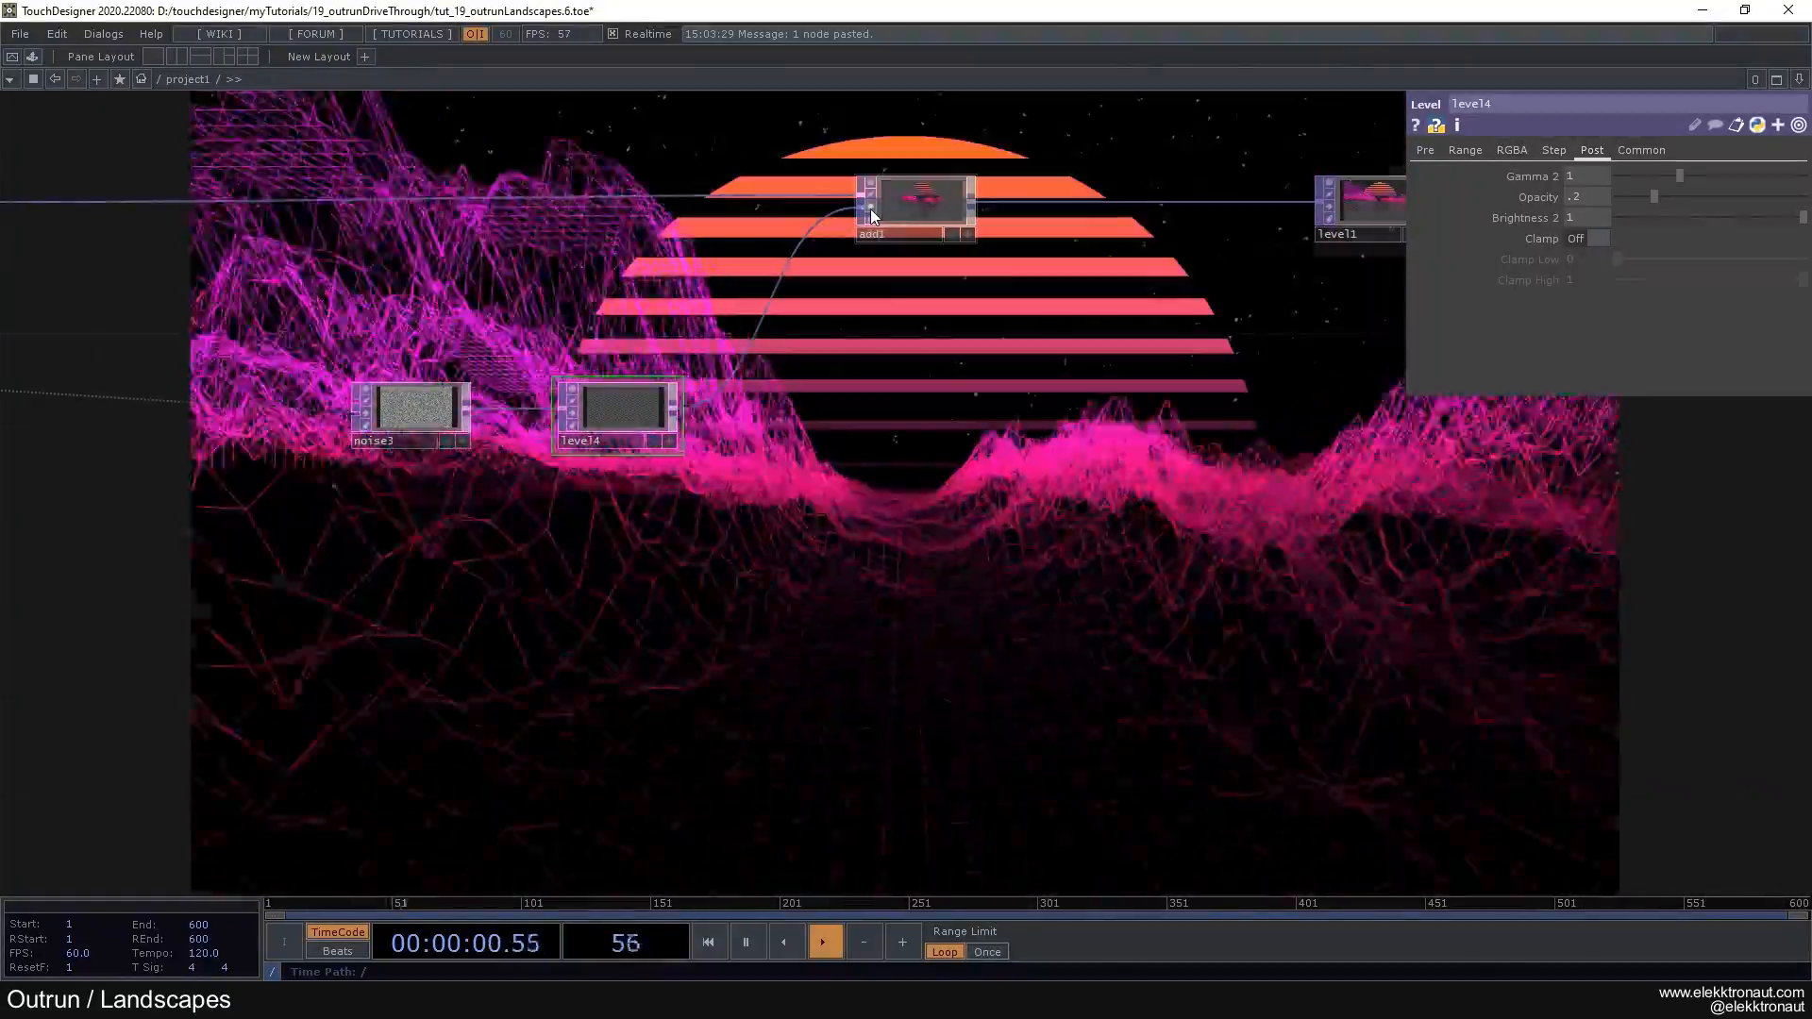
# Step: Review the whole network from the grain overlay back to render1 and the sun's circle1
pyautogui.scroll(-10, 869, 509)
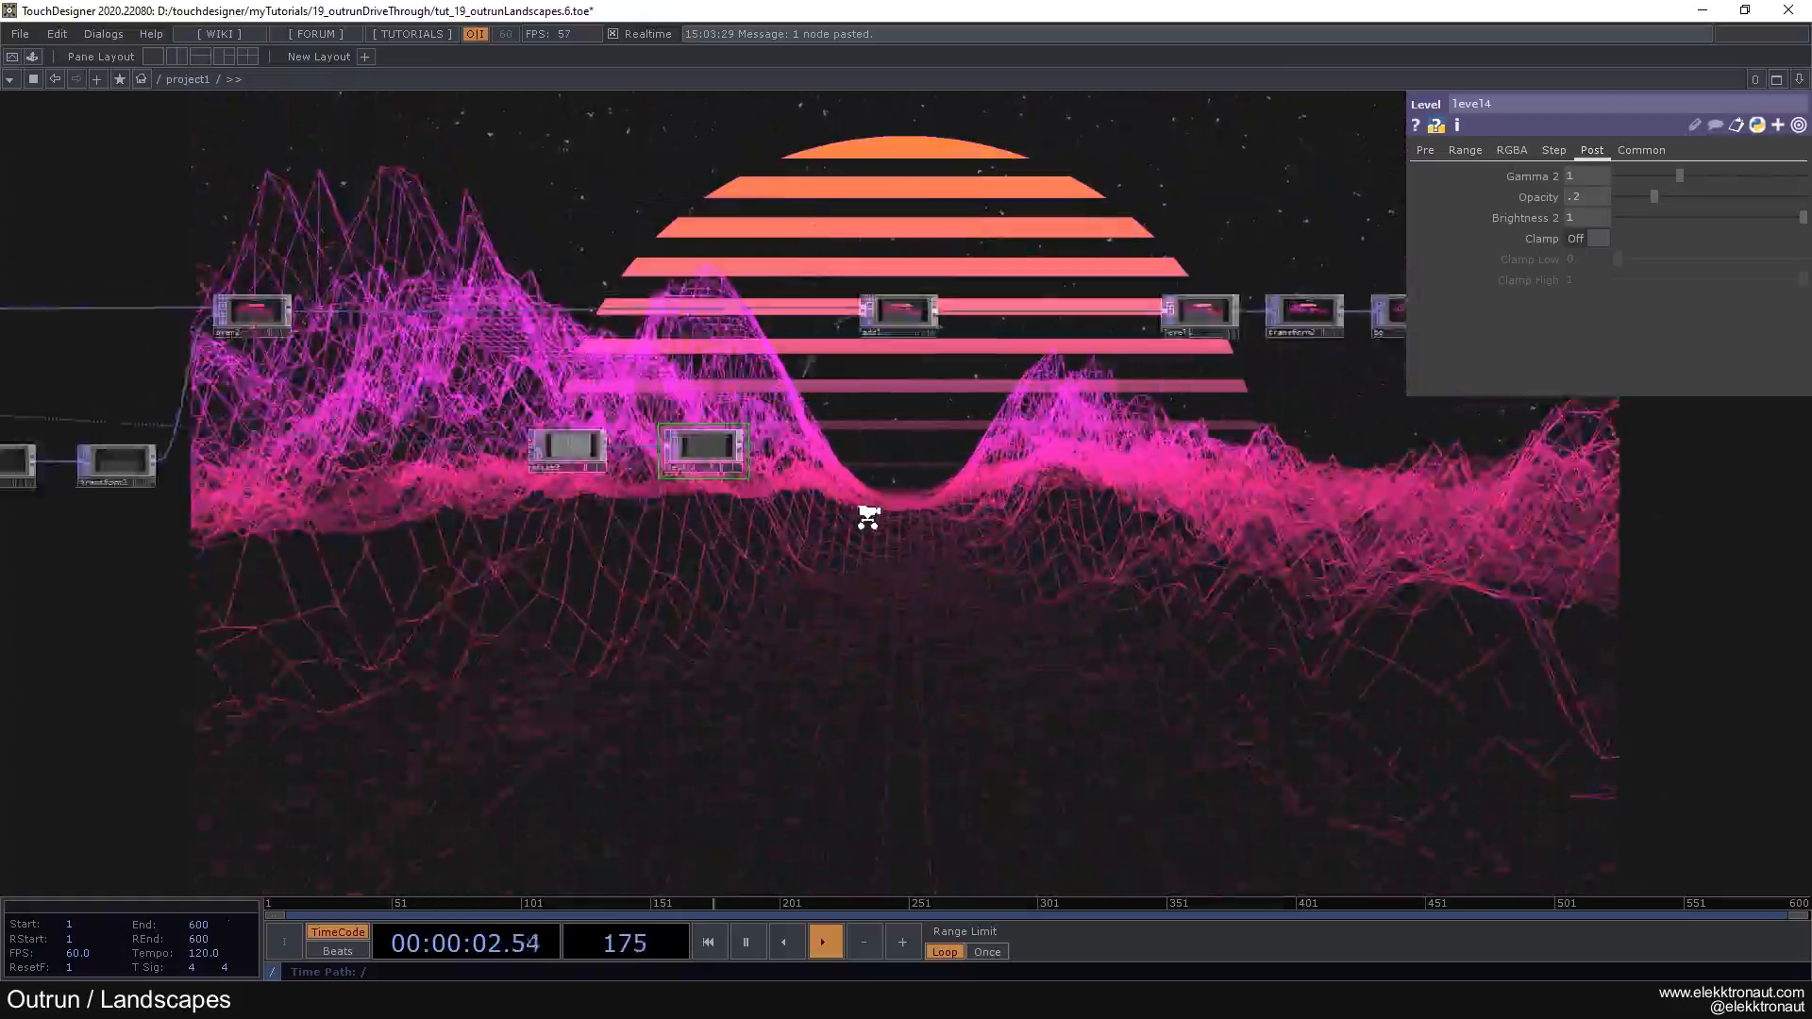
pyautogui.scroll(6, 1016, 472)
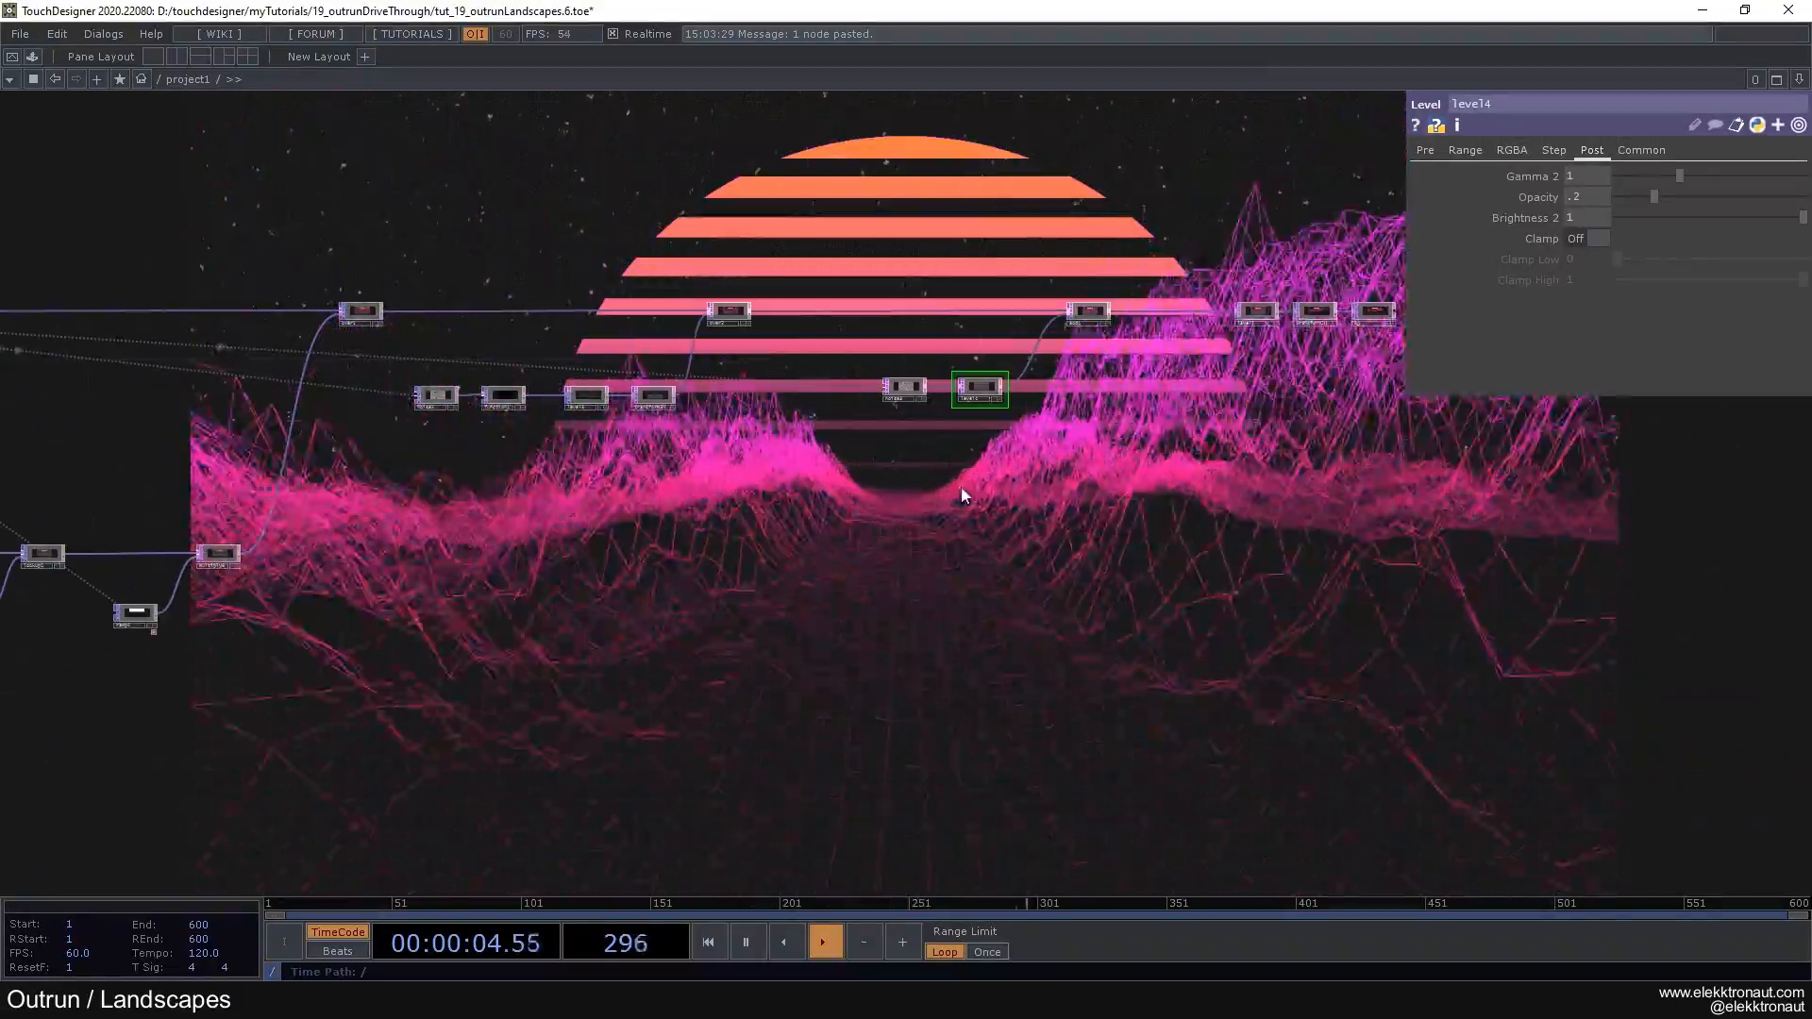
pyautogui.scroll(-2, 1130, 455)
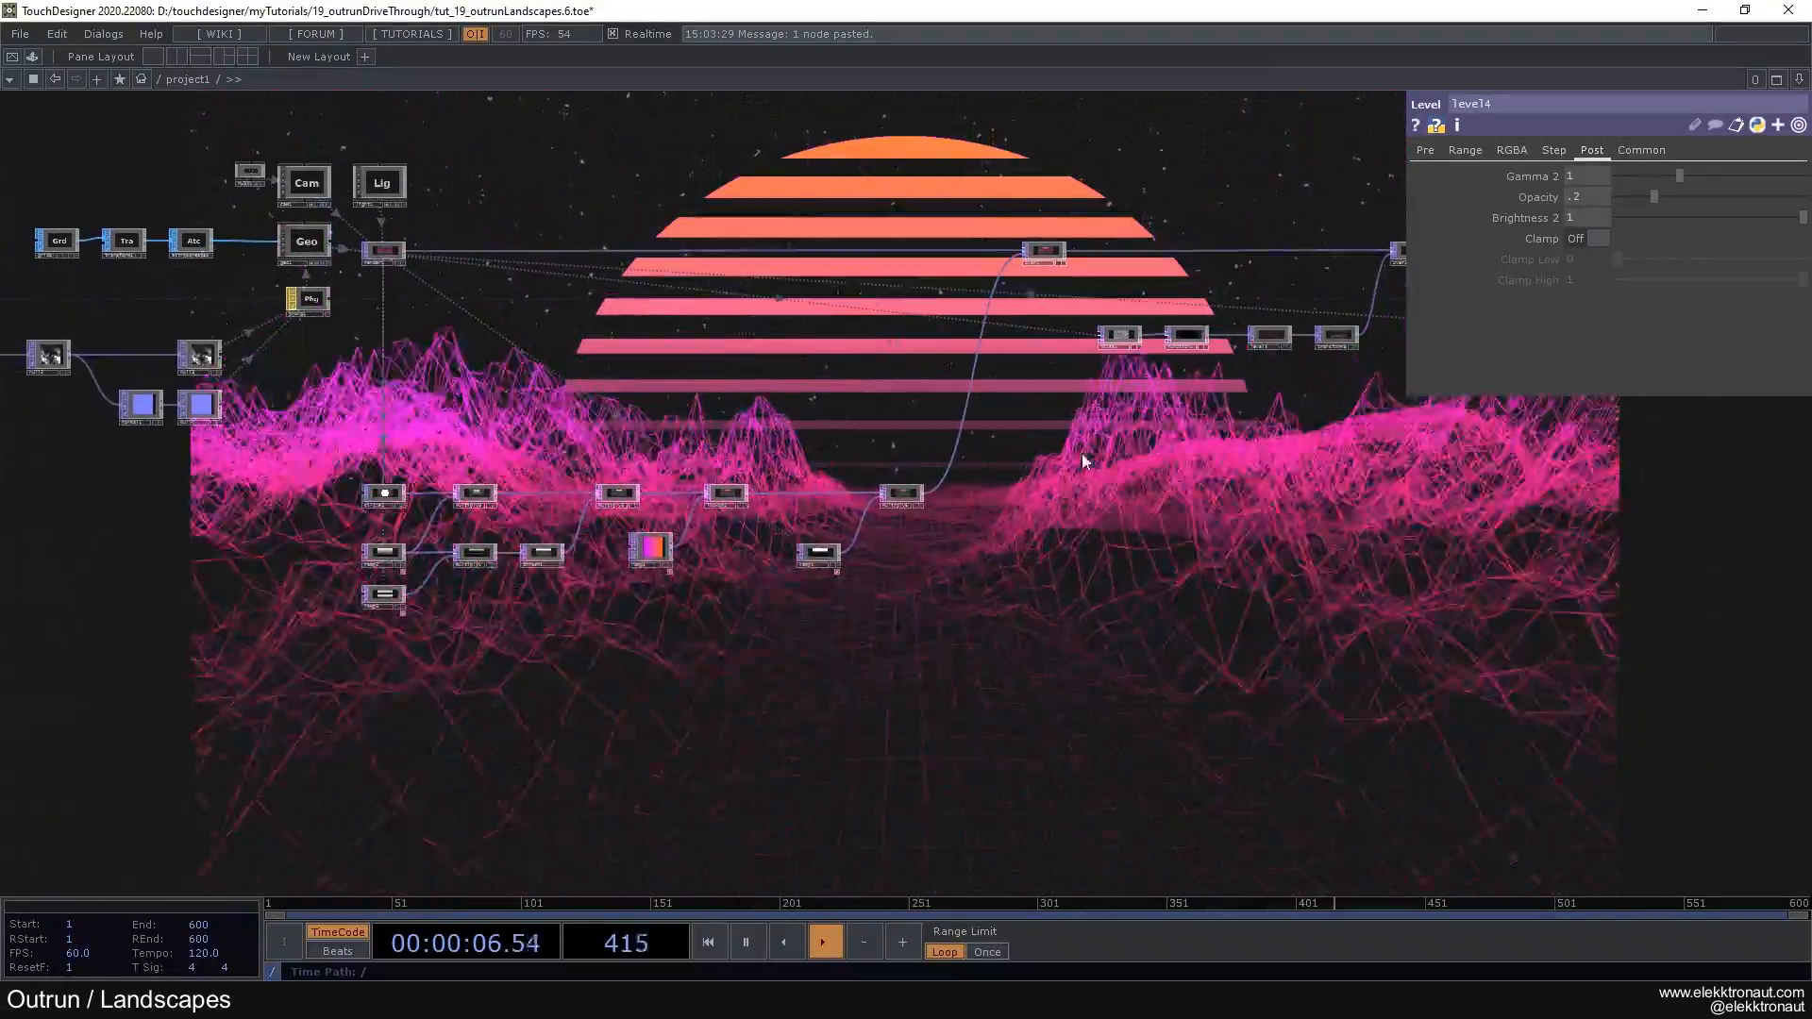
pyautogui.scroll(2, 583, 364)
pyautogui.moveTo(786, 408); pyautogui.dragTo(678, 401)
pyautogui.scroll(3, 330, 298)
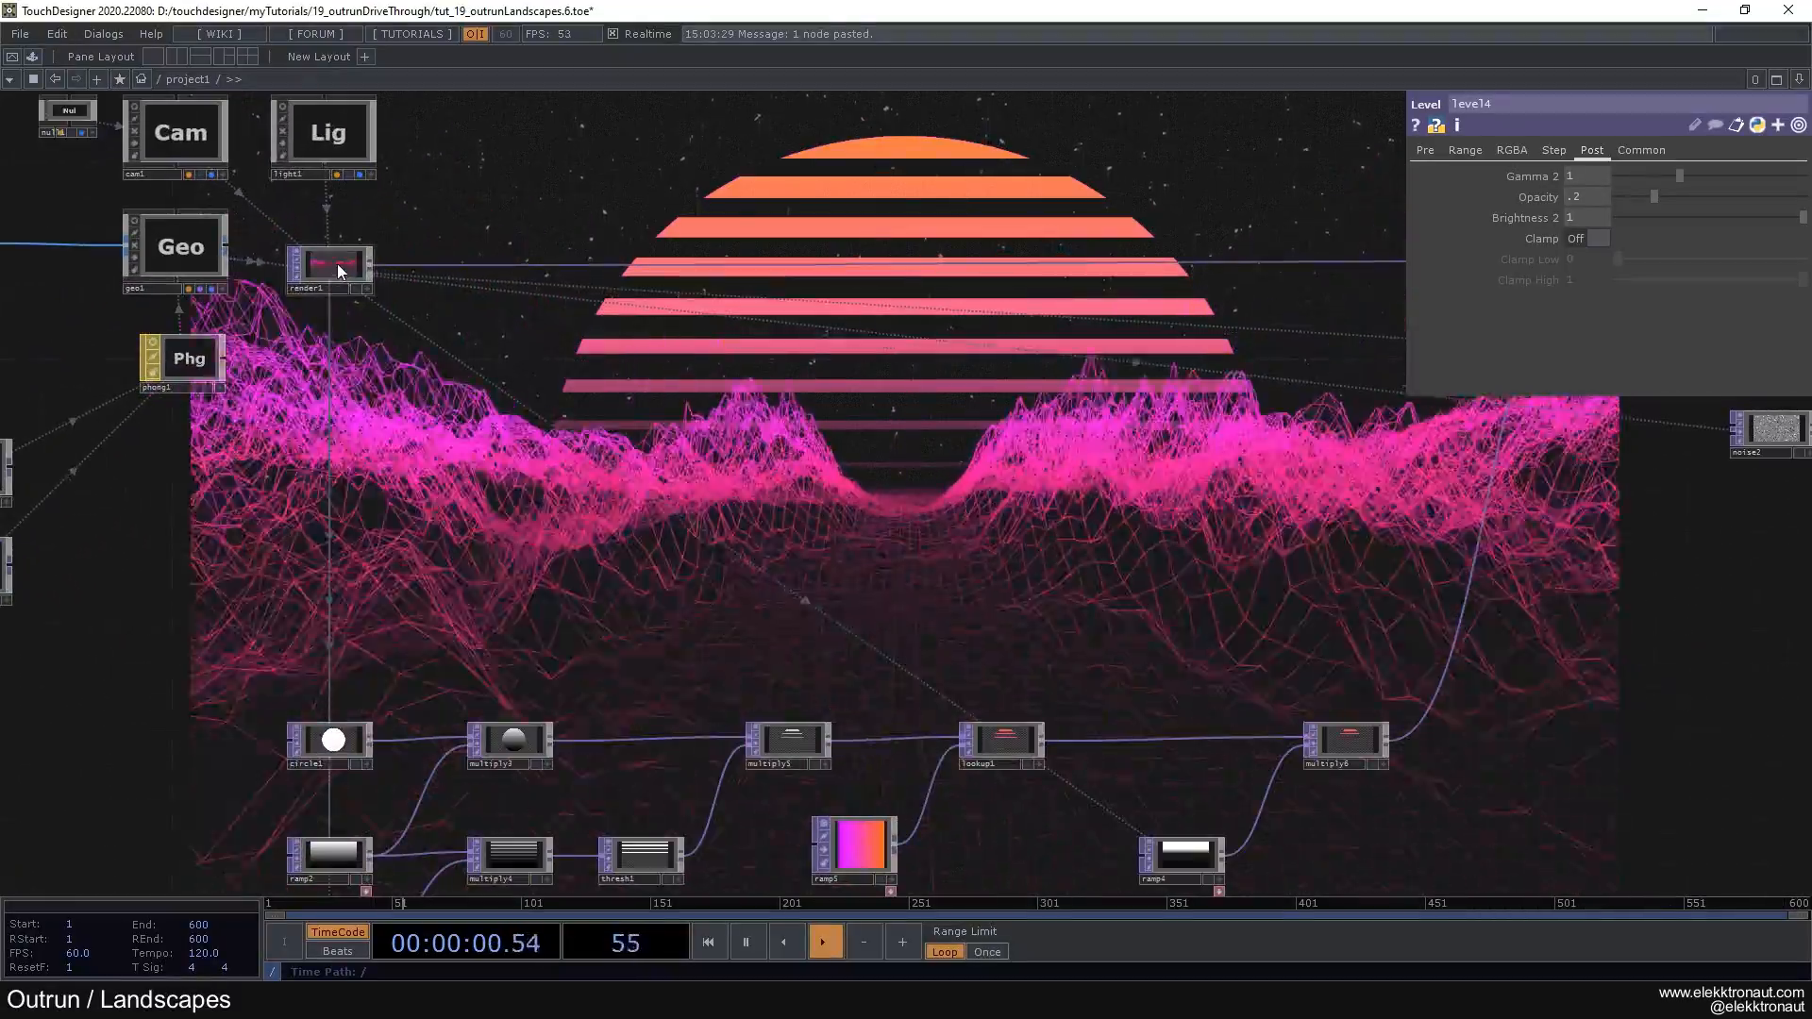
pyautogui.click(314, 268)
pyautogui.moveTo(457, 361); pyautogui.dragTo(480, 247)
pyautogui.scroll(-1, 485, 345)
pyautogui.scroll(-1, 485, 345)
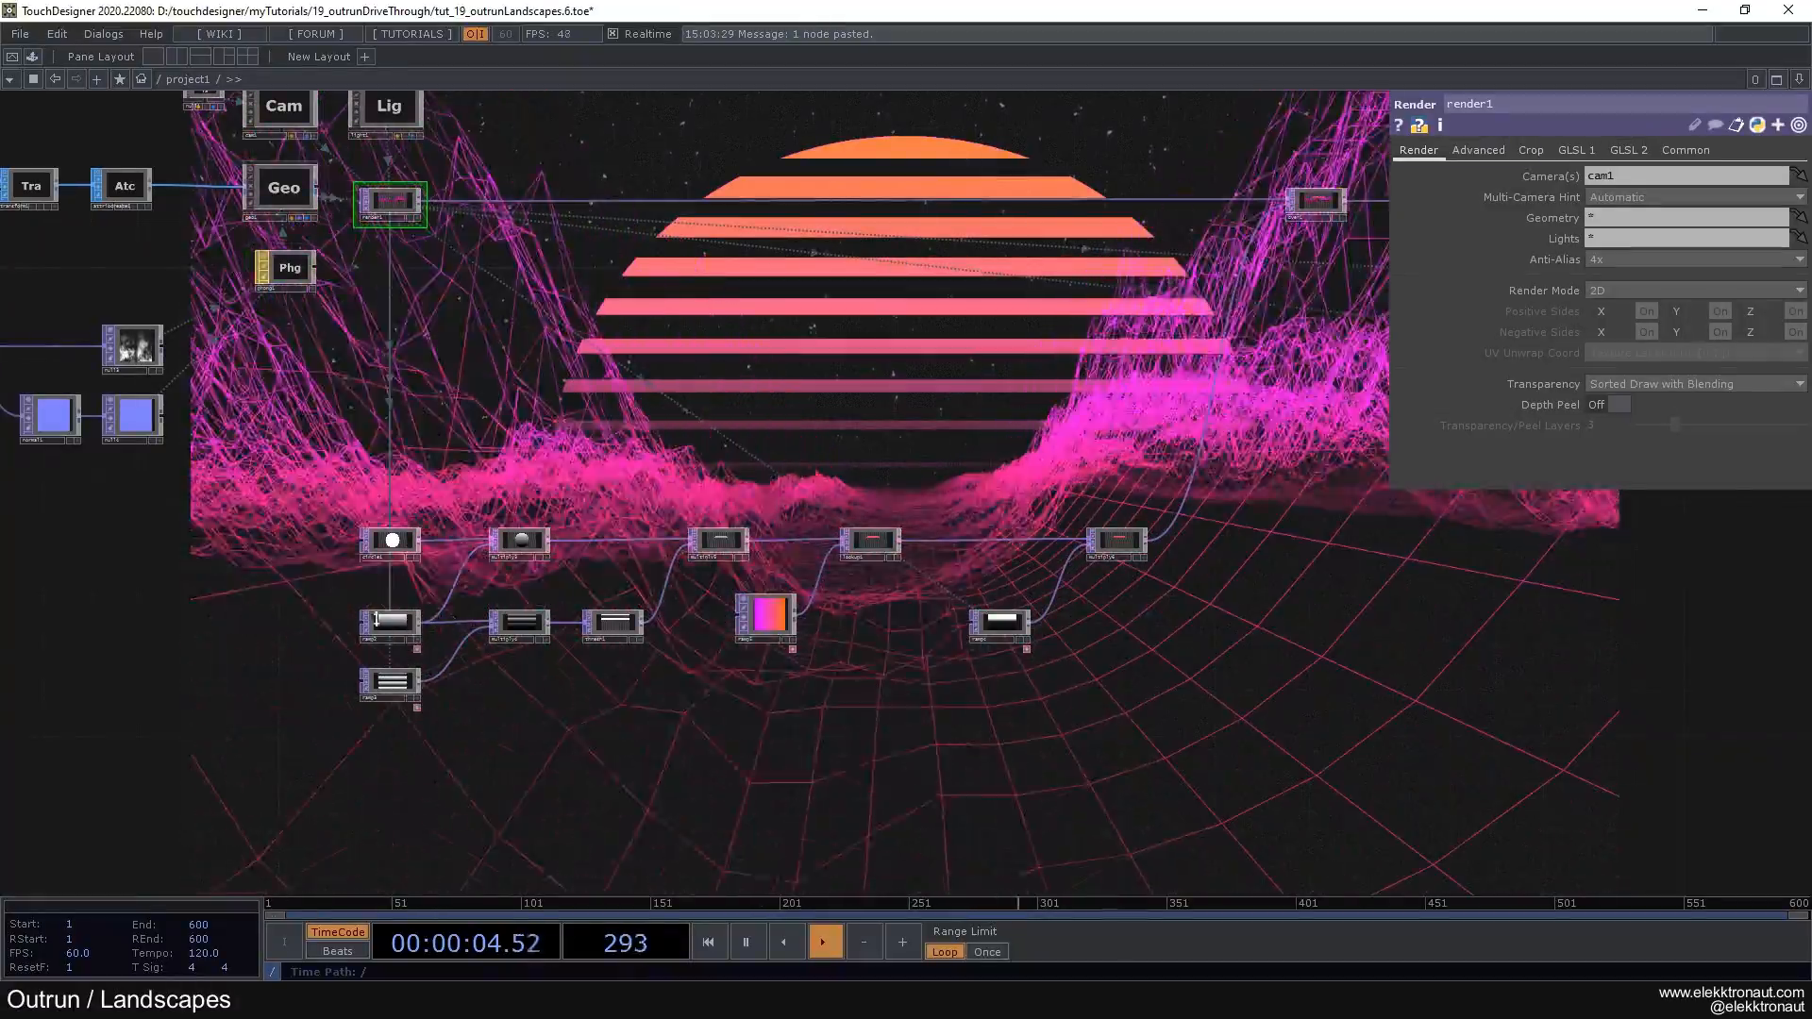
pyautogui.click(391, 542)
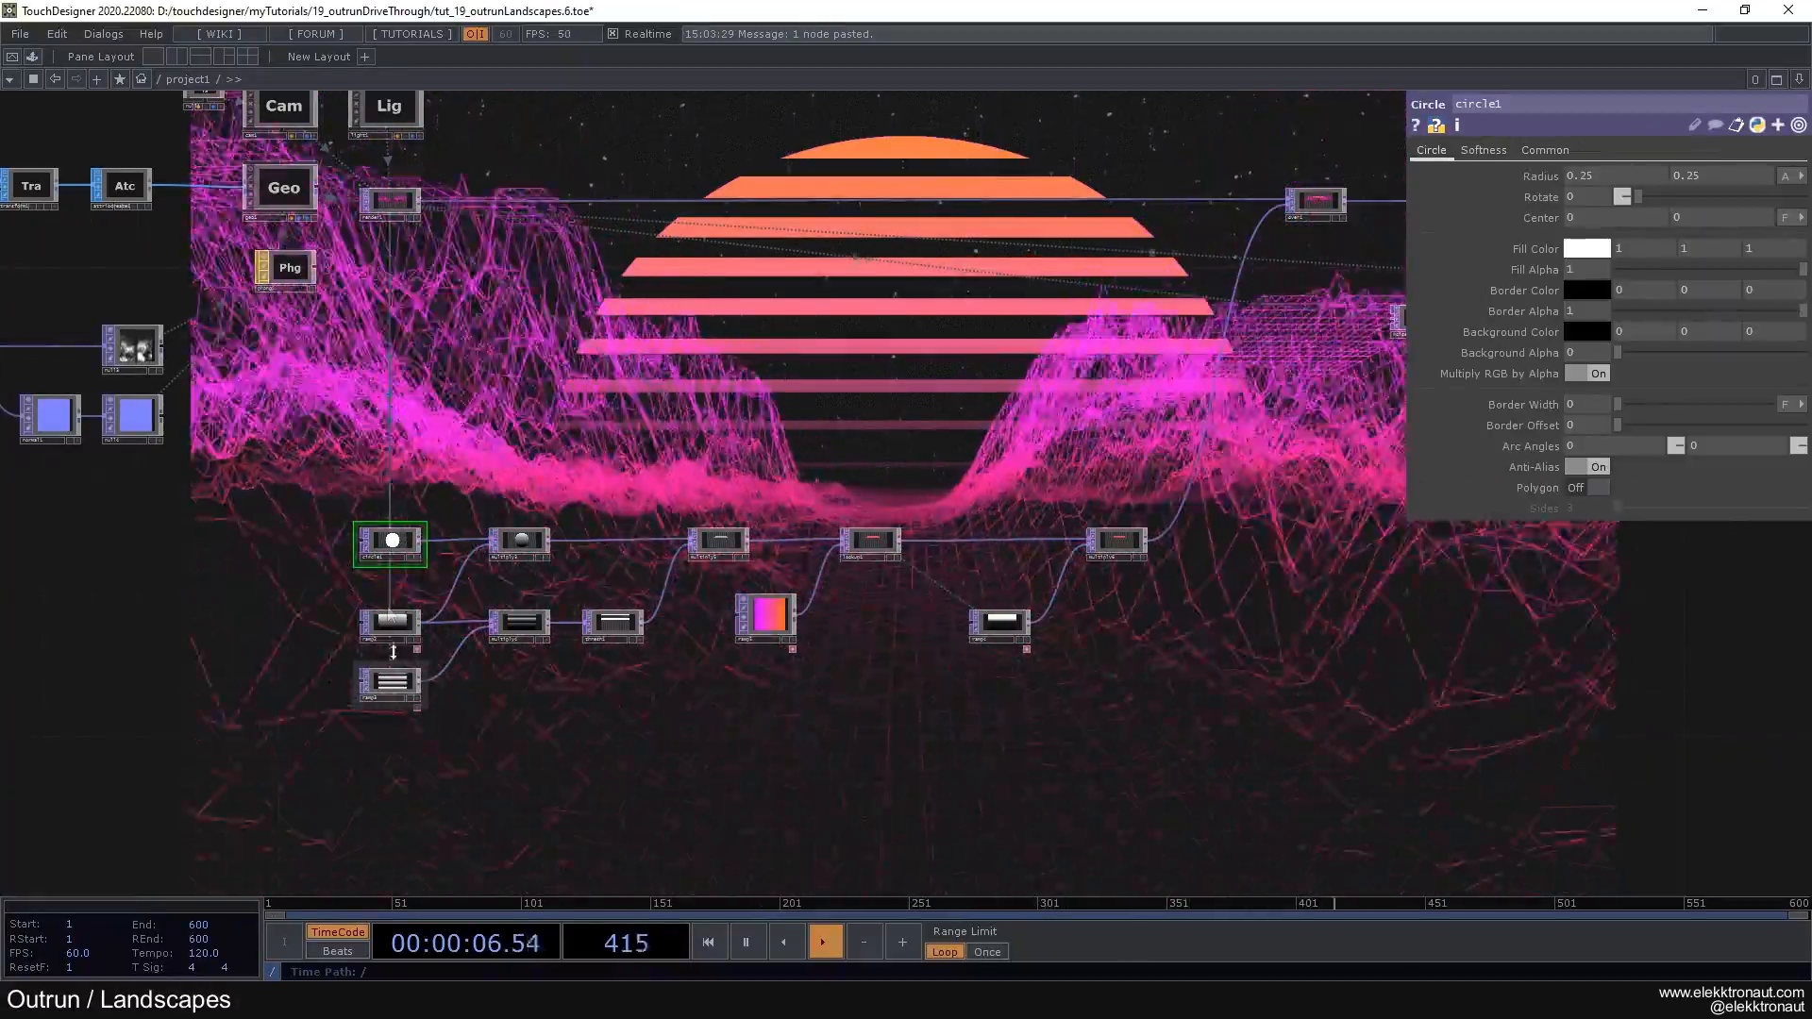
# Step: Set render1's resolution to 640 x 480
pyautogui.click(392, 205)
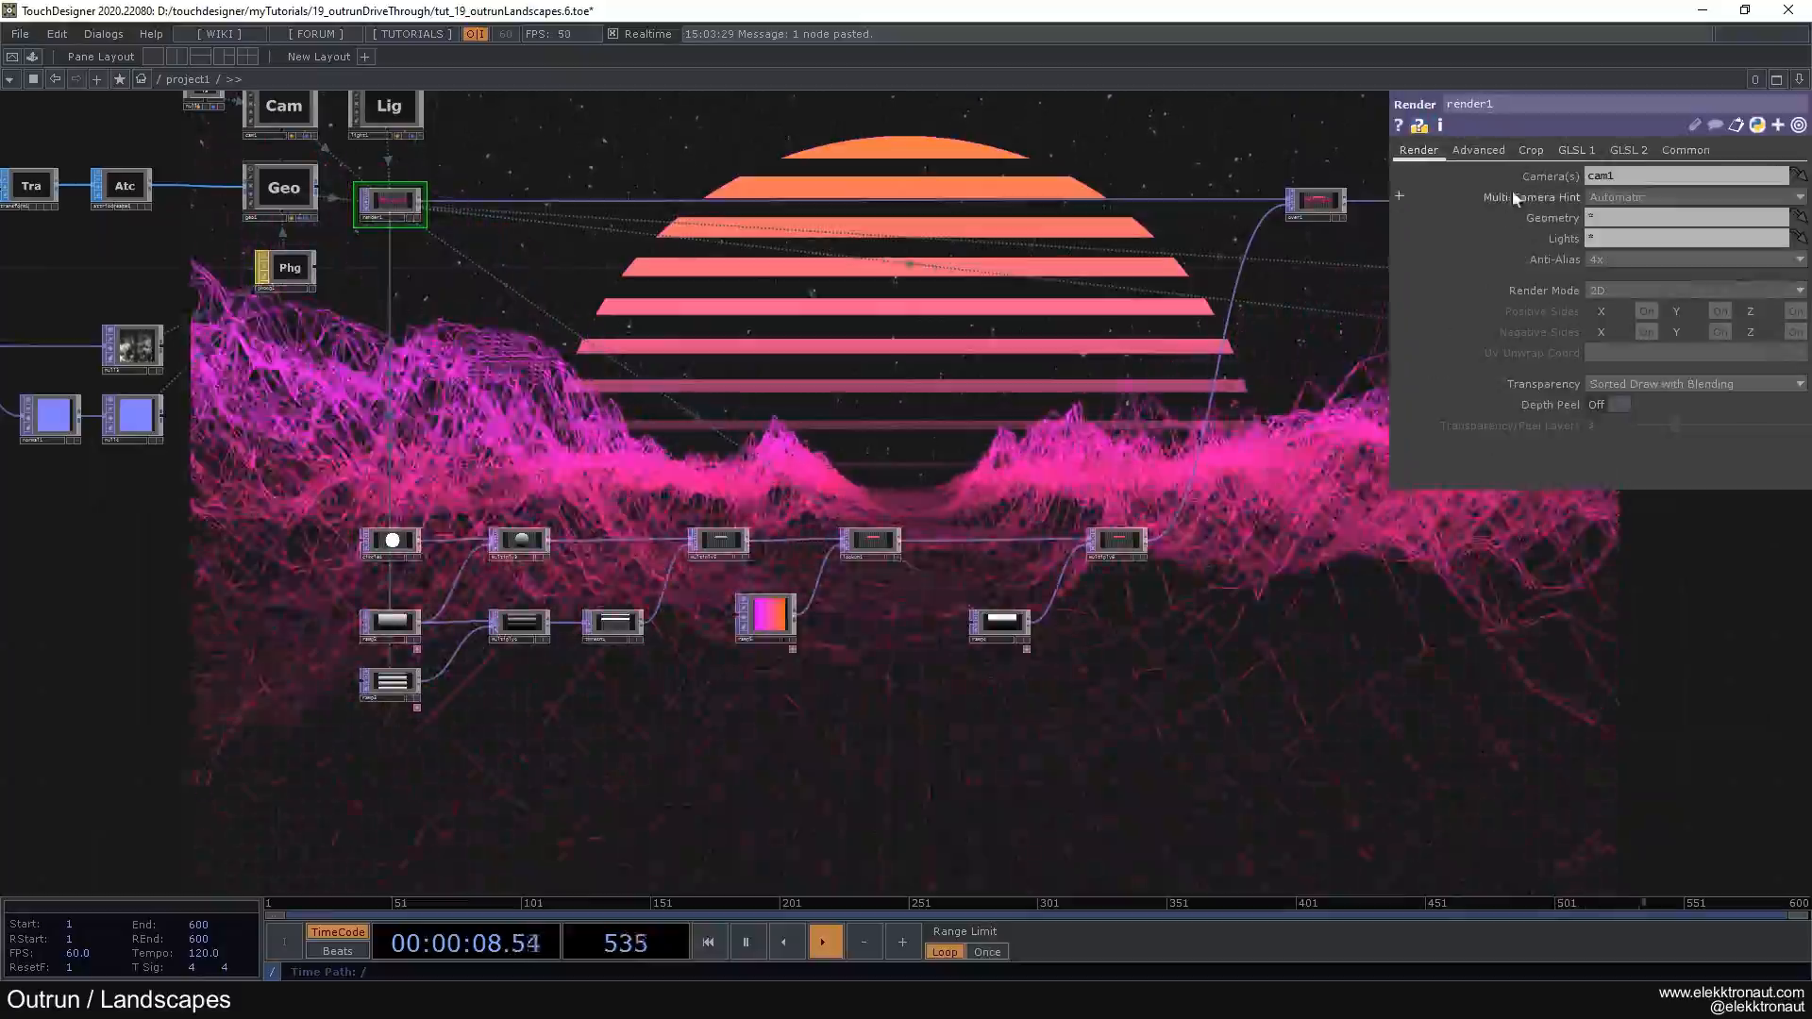
pyautogui.click(1684, 149)
pyautogui.click(1797, 180)
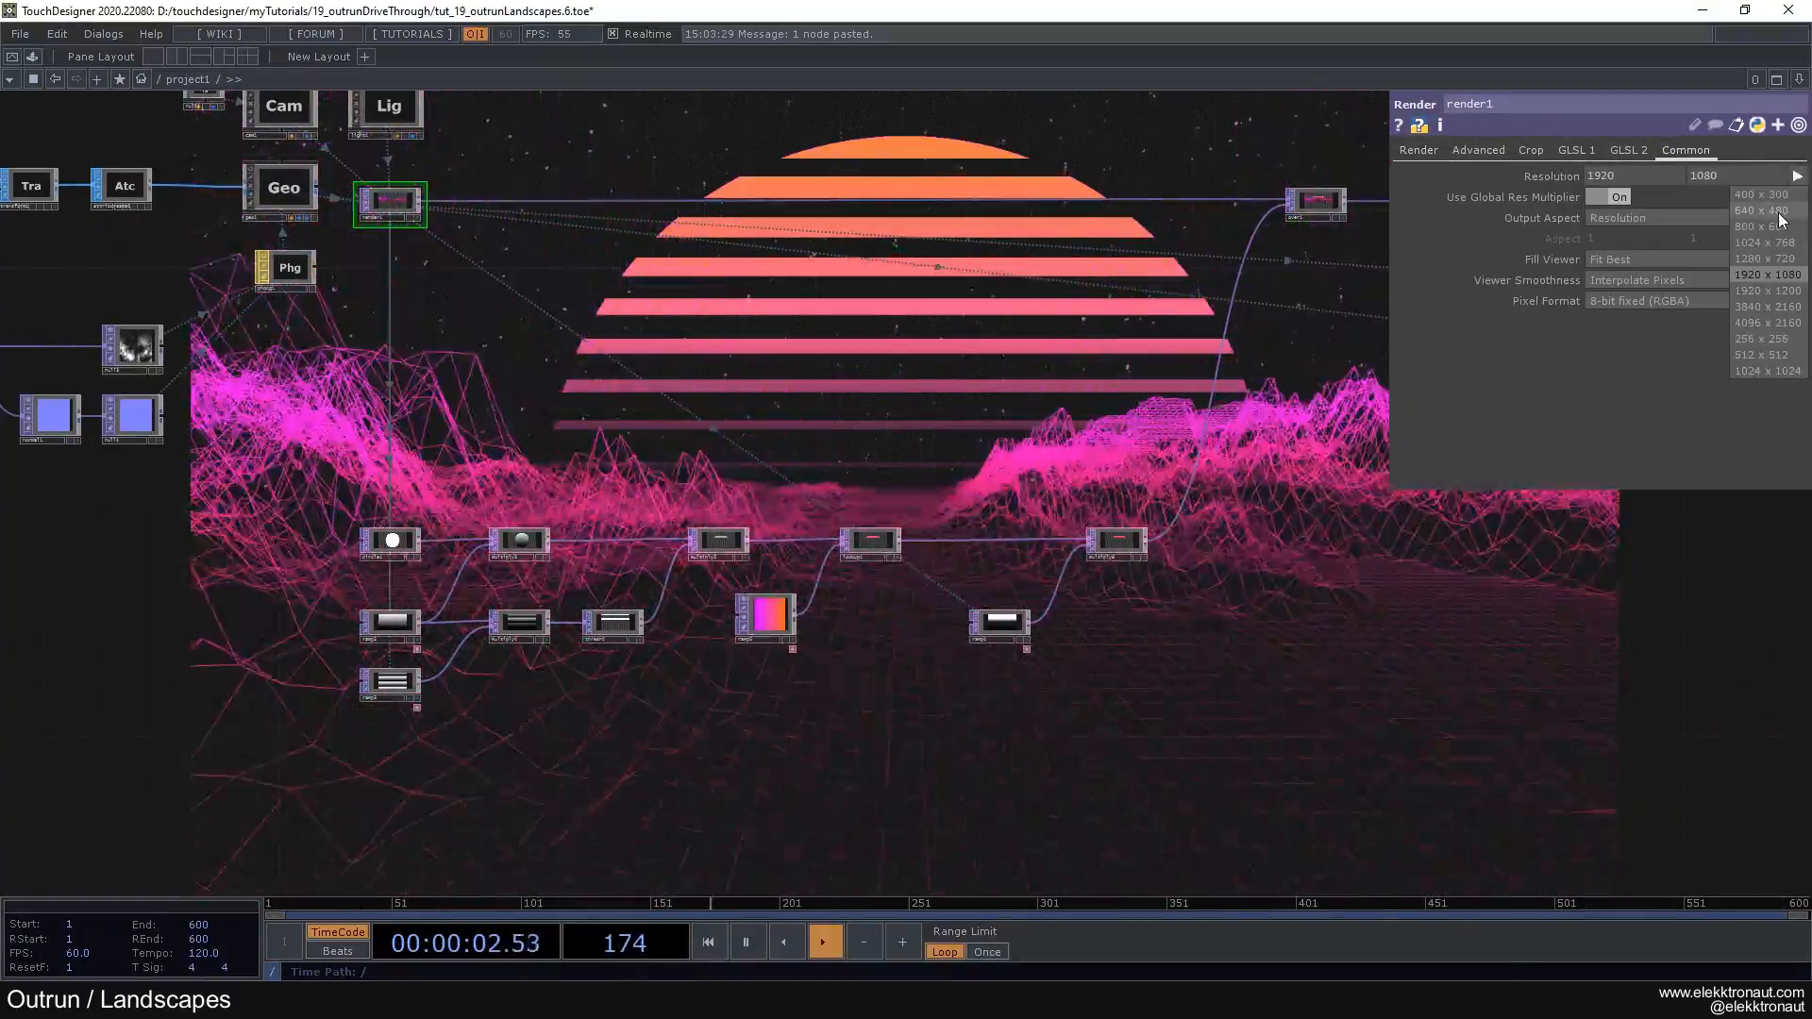
pyautogui.click(1781, 212)
# Step: Try a wireframe line width of 0.06 on phong1 and undo the change
pyautogui.moveTo(1029, 341); pyautogui.dragTo(519, 343)
pyautogui.moveTo(1027, 425); pyautogui.dragTo(1043, 314)
pyautogui.moveTo(880, 307); pyautogui.dragTo(1619, 276)
pyautogui.click(541, 137)
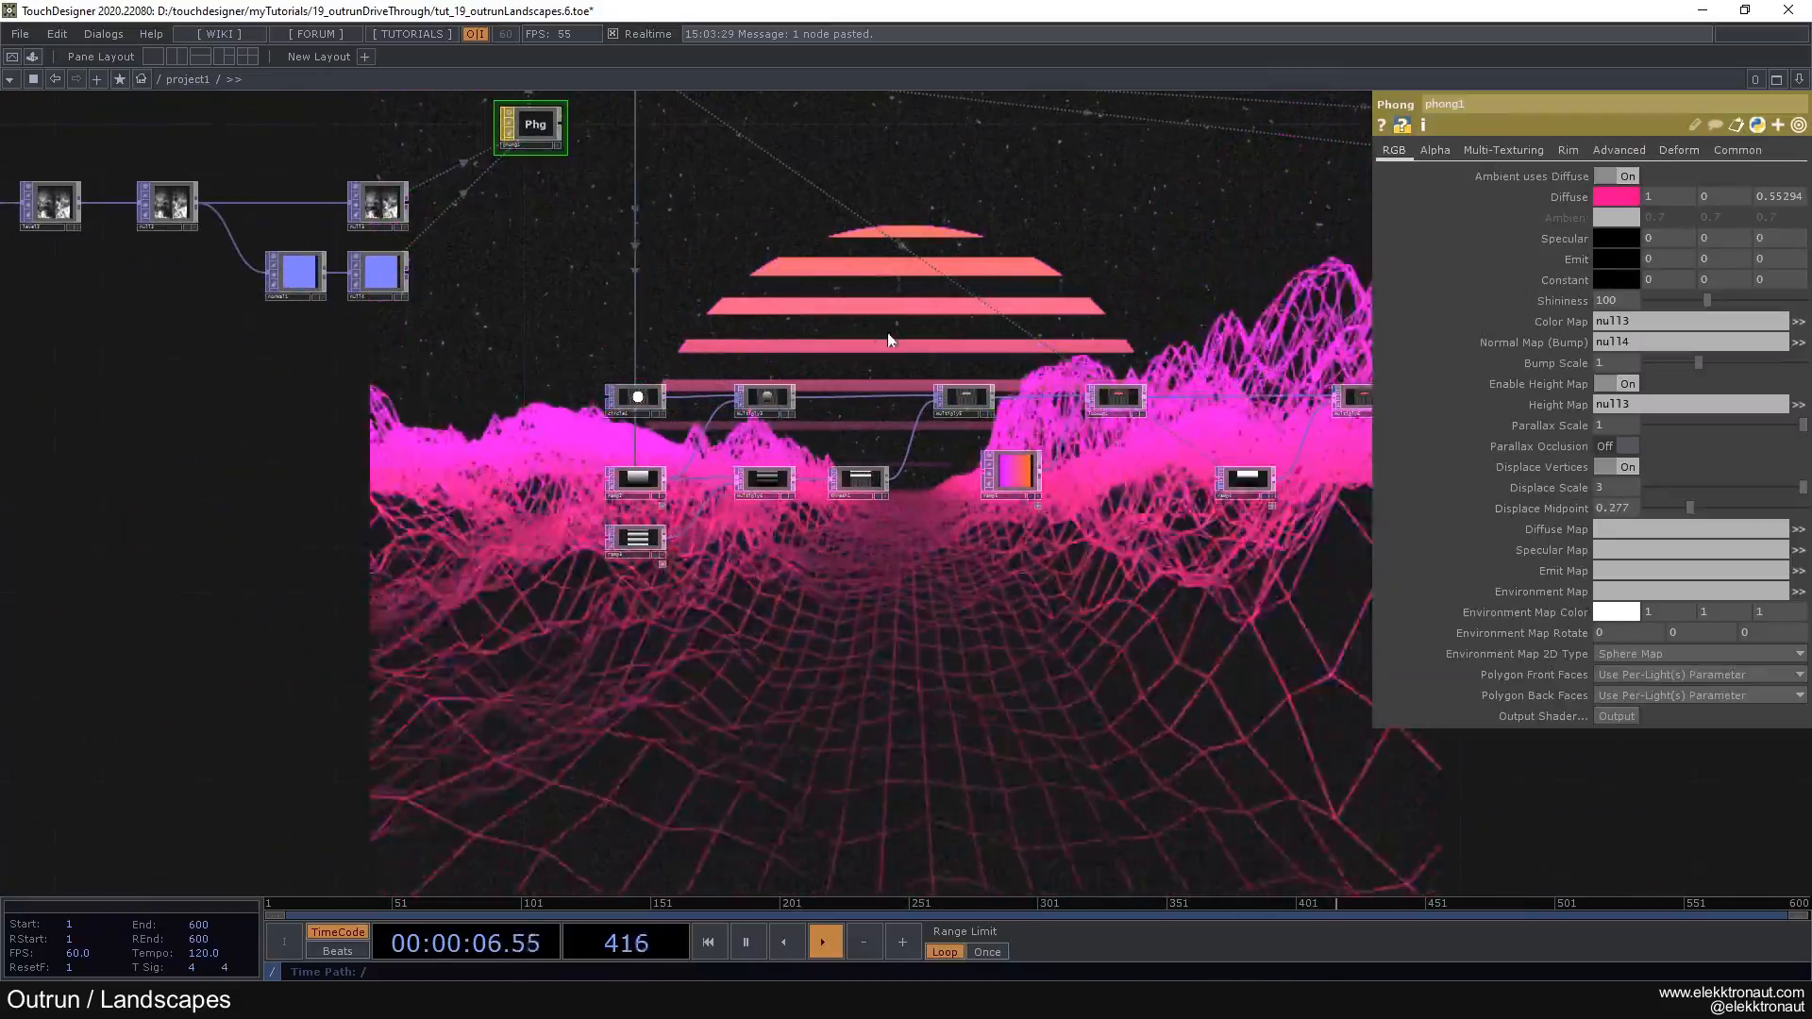
pyautogui.moveTo(1085, 491); pyautogui.dragTo(690, 368)
pyautogui.click(1736, 150)
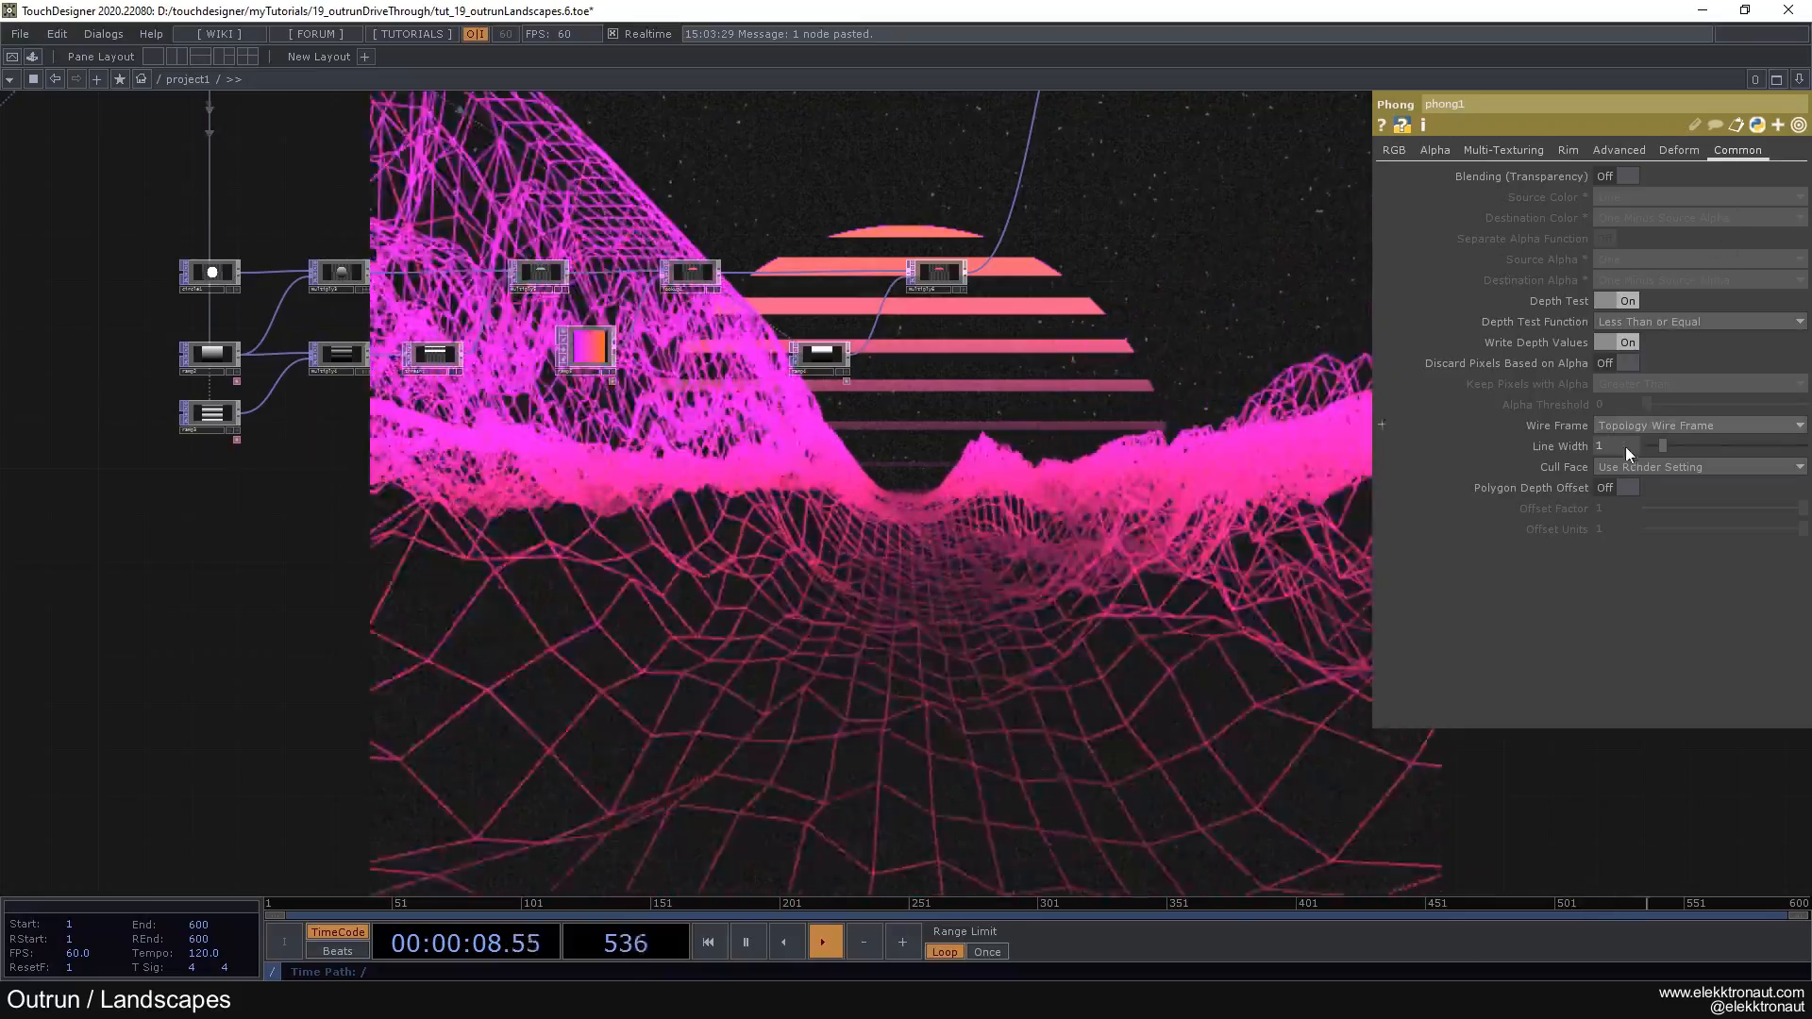
pyautogui.moveTo(1661, 449)
pyautogui.mouseDown()
pyautogui.moveTo(1640, 450)
pyautogui.moveTo(1661, 455)
pyautogui.mouseUp()
pyautogui.hotkey('ctrl', 'z')
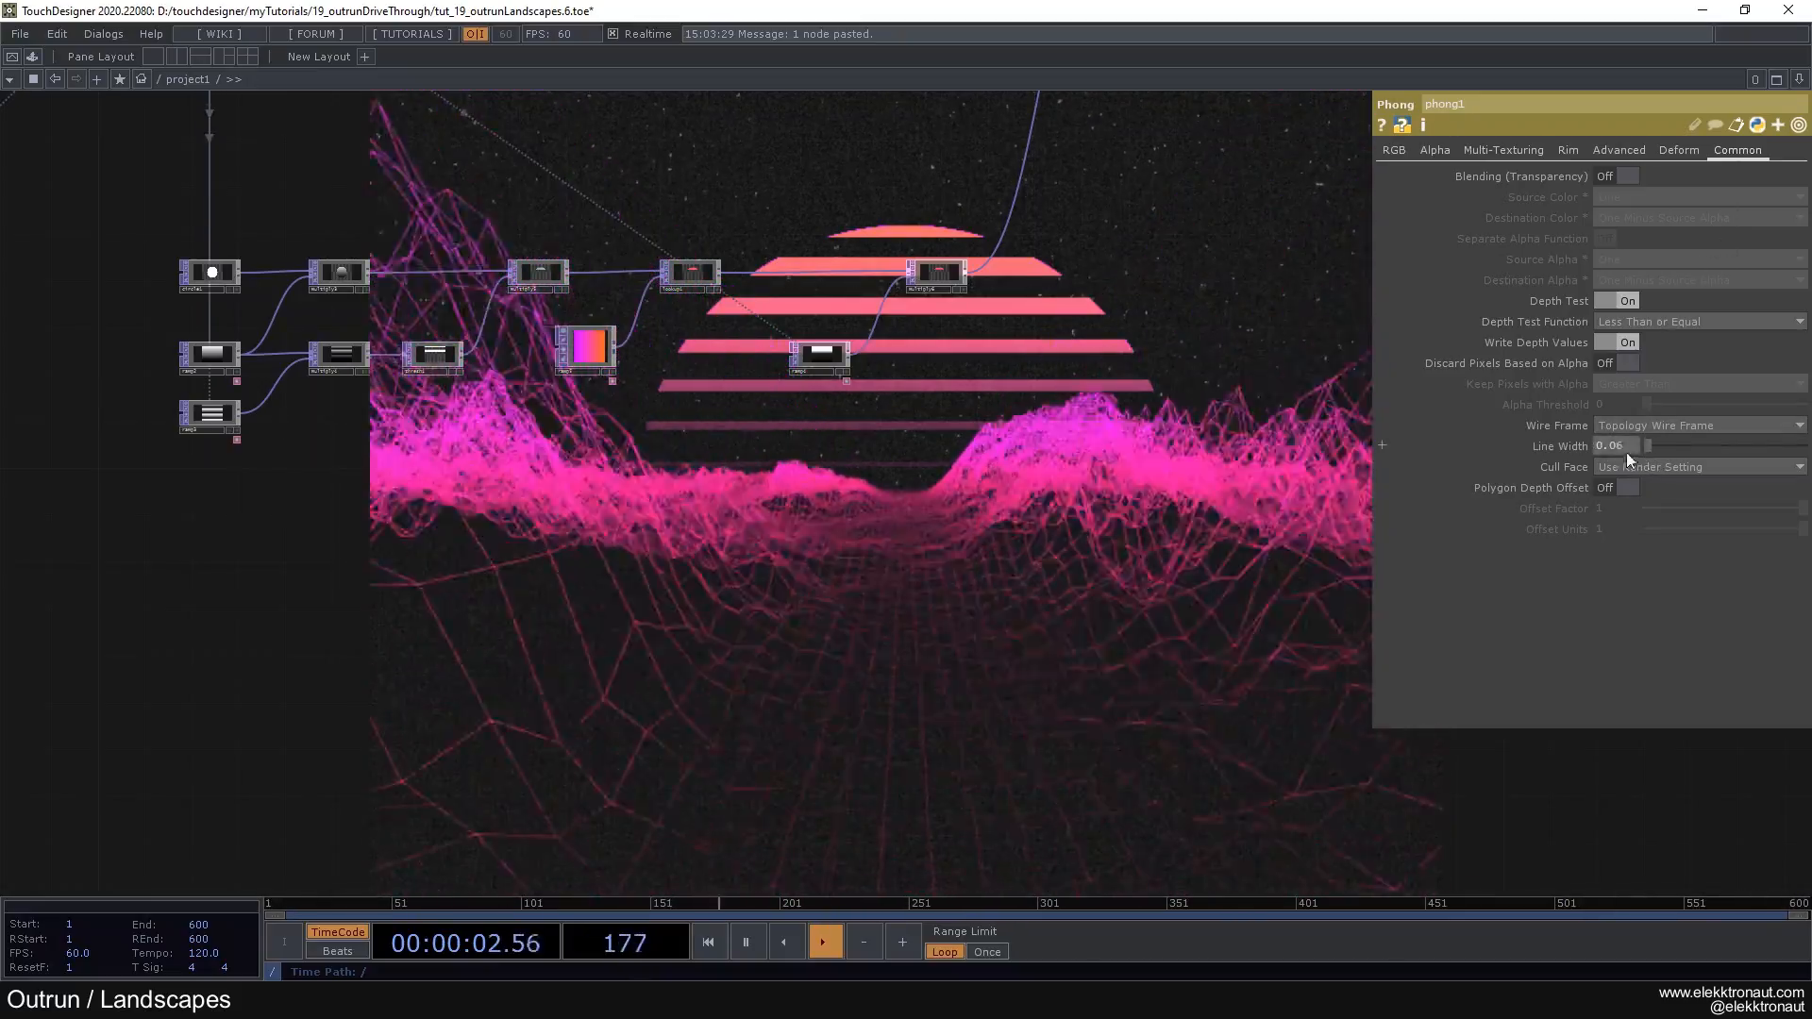
pyautogui.moveTo(1298, 260); pyautogui.dragTo(556, 538)
pyautogui.moveTo(995, 417); pyautogui.dragTo(620, 600)
pyautogui.moveTo(748, 501); pyautogui.dragTo(325, 459)
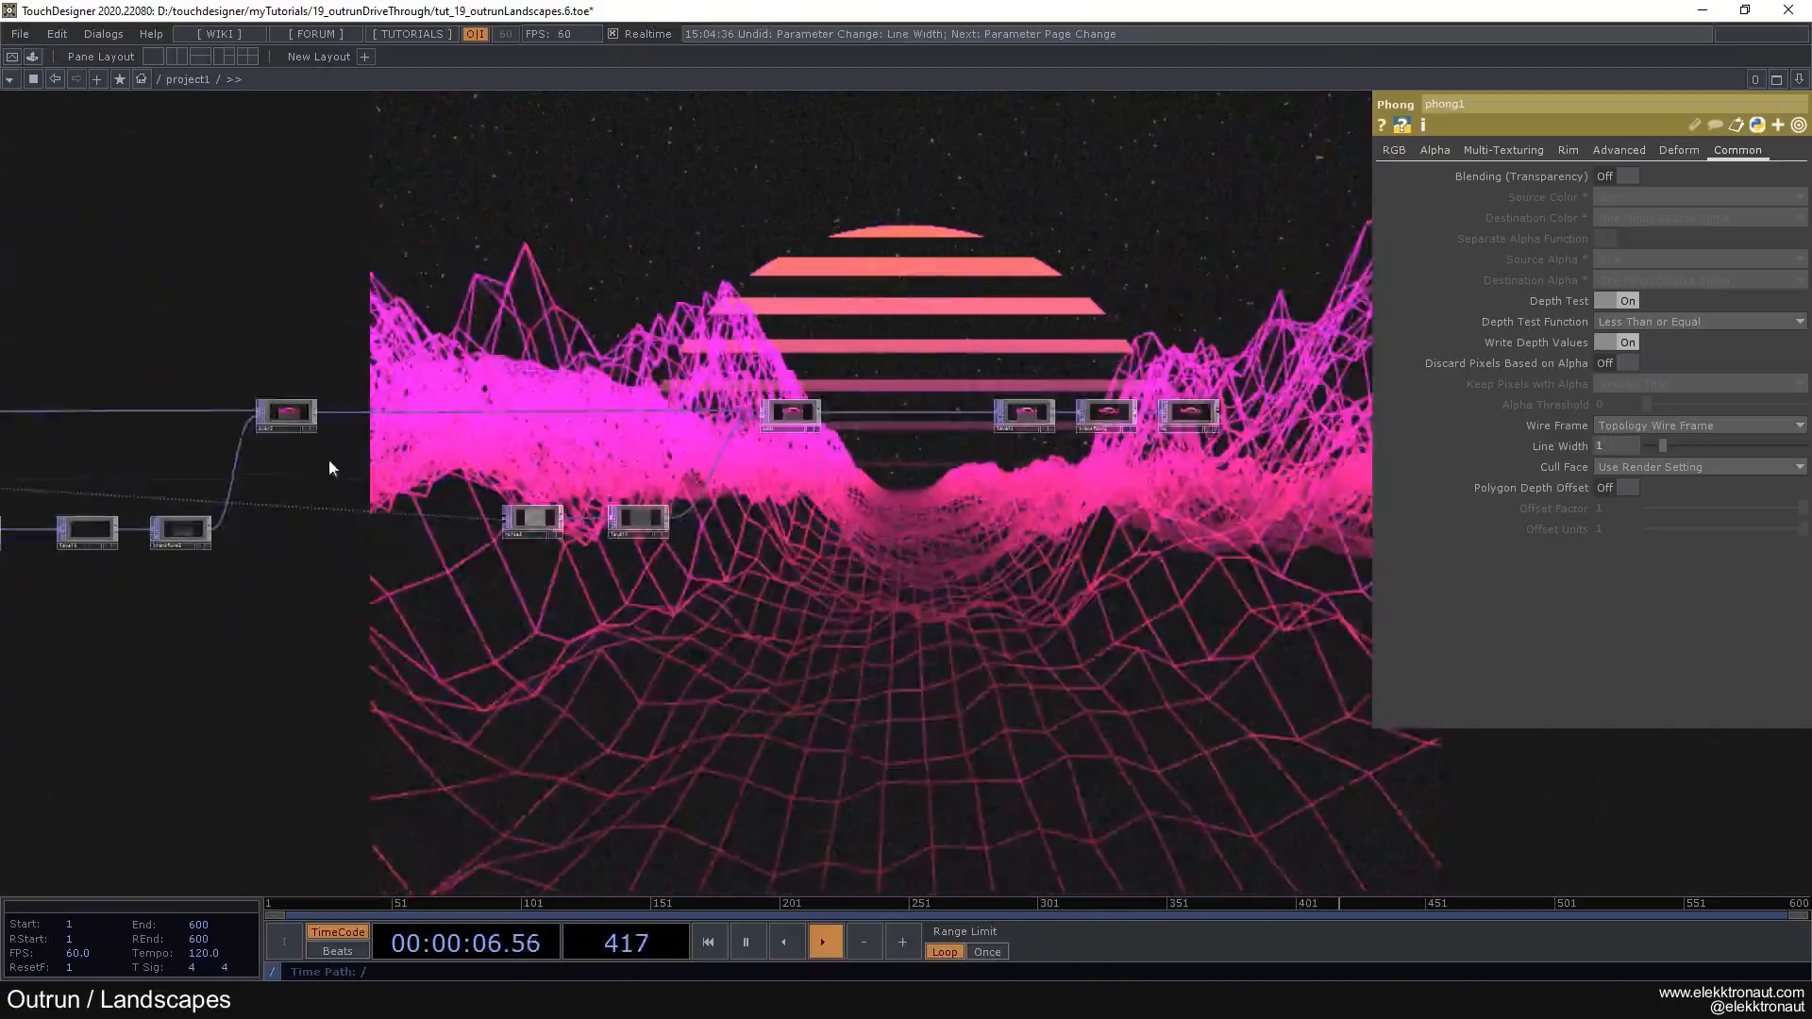
# Step: Move the last three nodes of the chain aside and insert a Fit TOP after the grain-overlay add node
pyautogui.moveTo(761, 382); pyautogui.dragTo(1059, 464, button='right')
pyautogui.moveTo(895, 423); pyautogui.dragTo(1164, 425)
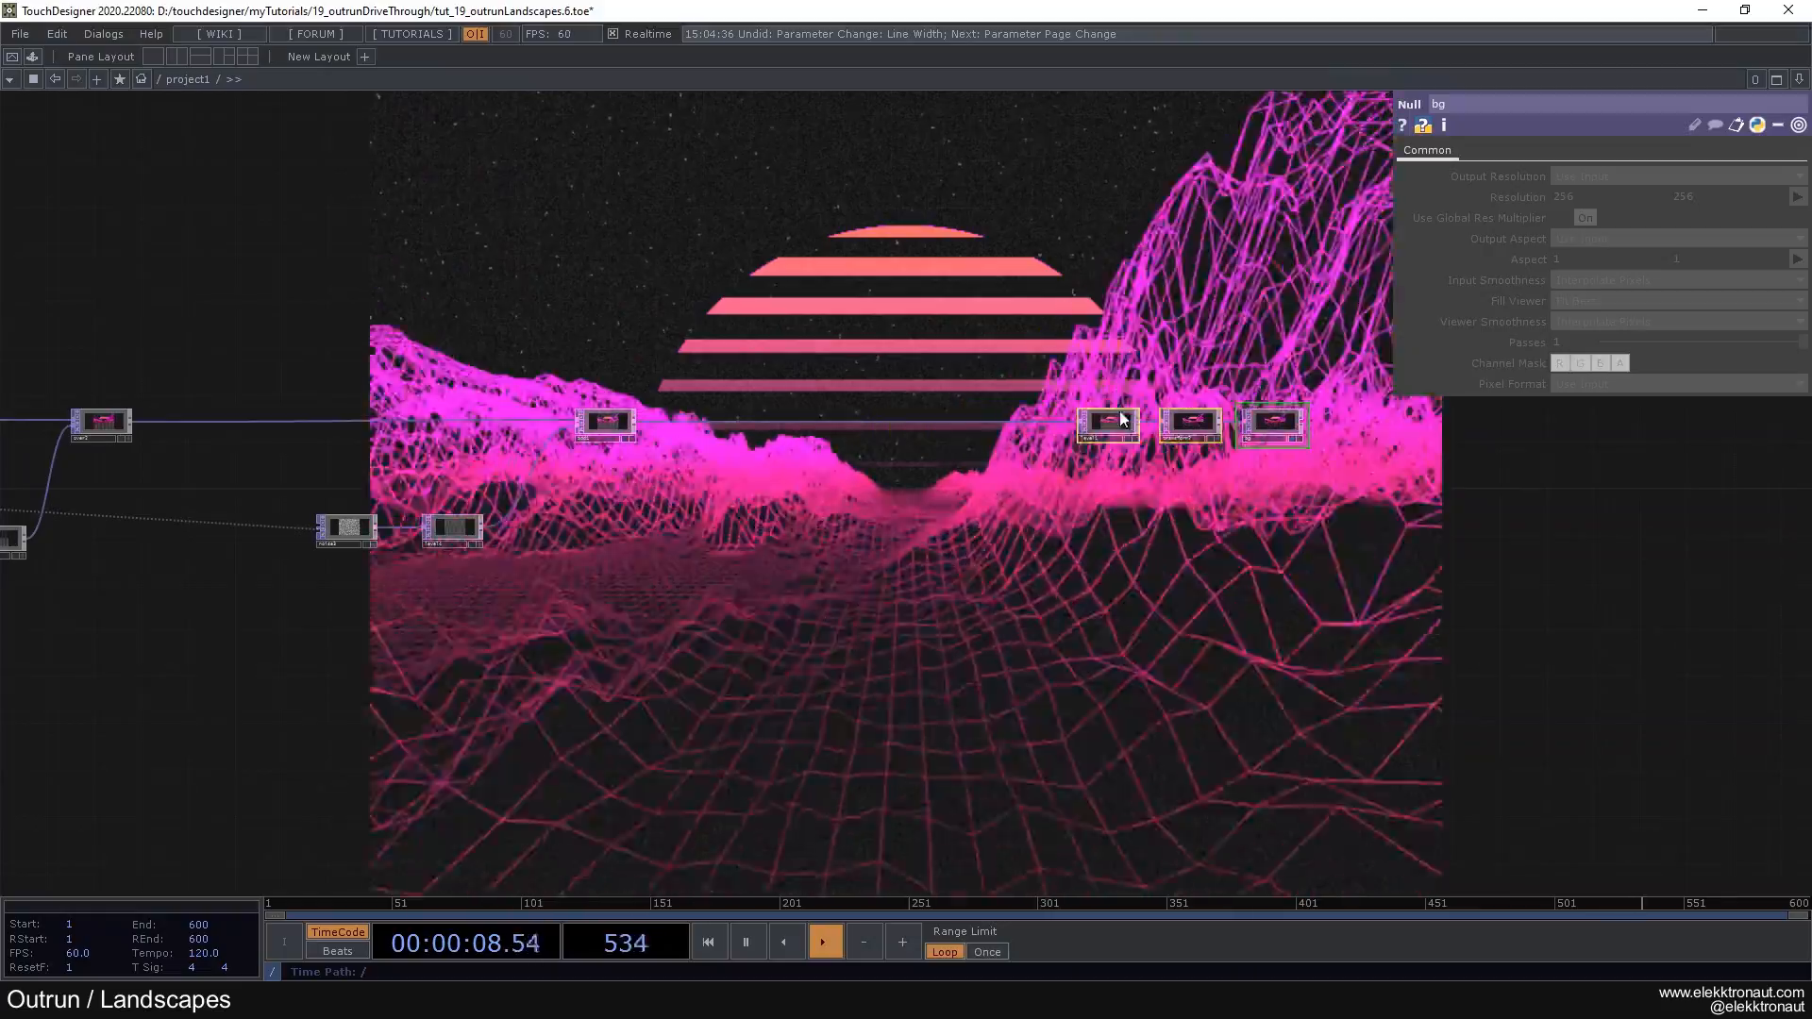
pyautogui.click(970, 377)
pyautogui.scroll(2, 970, 376)
pyautogui.scroll(1, 969, 376)
pyautogui.click(828, 430)
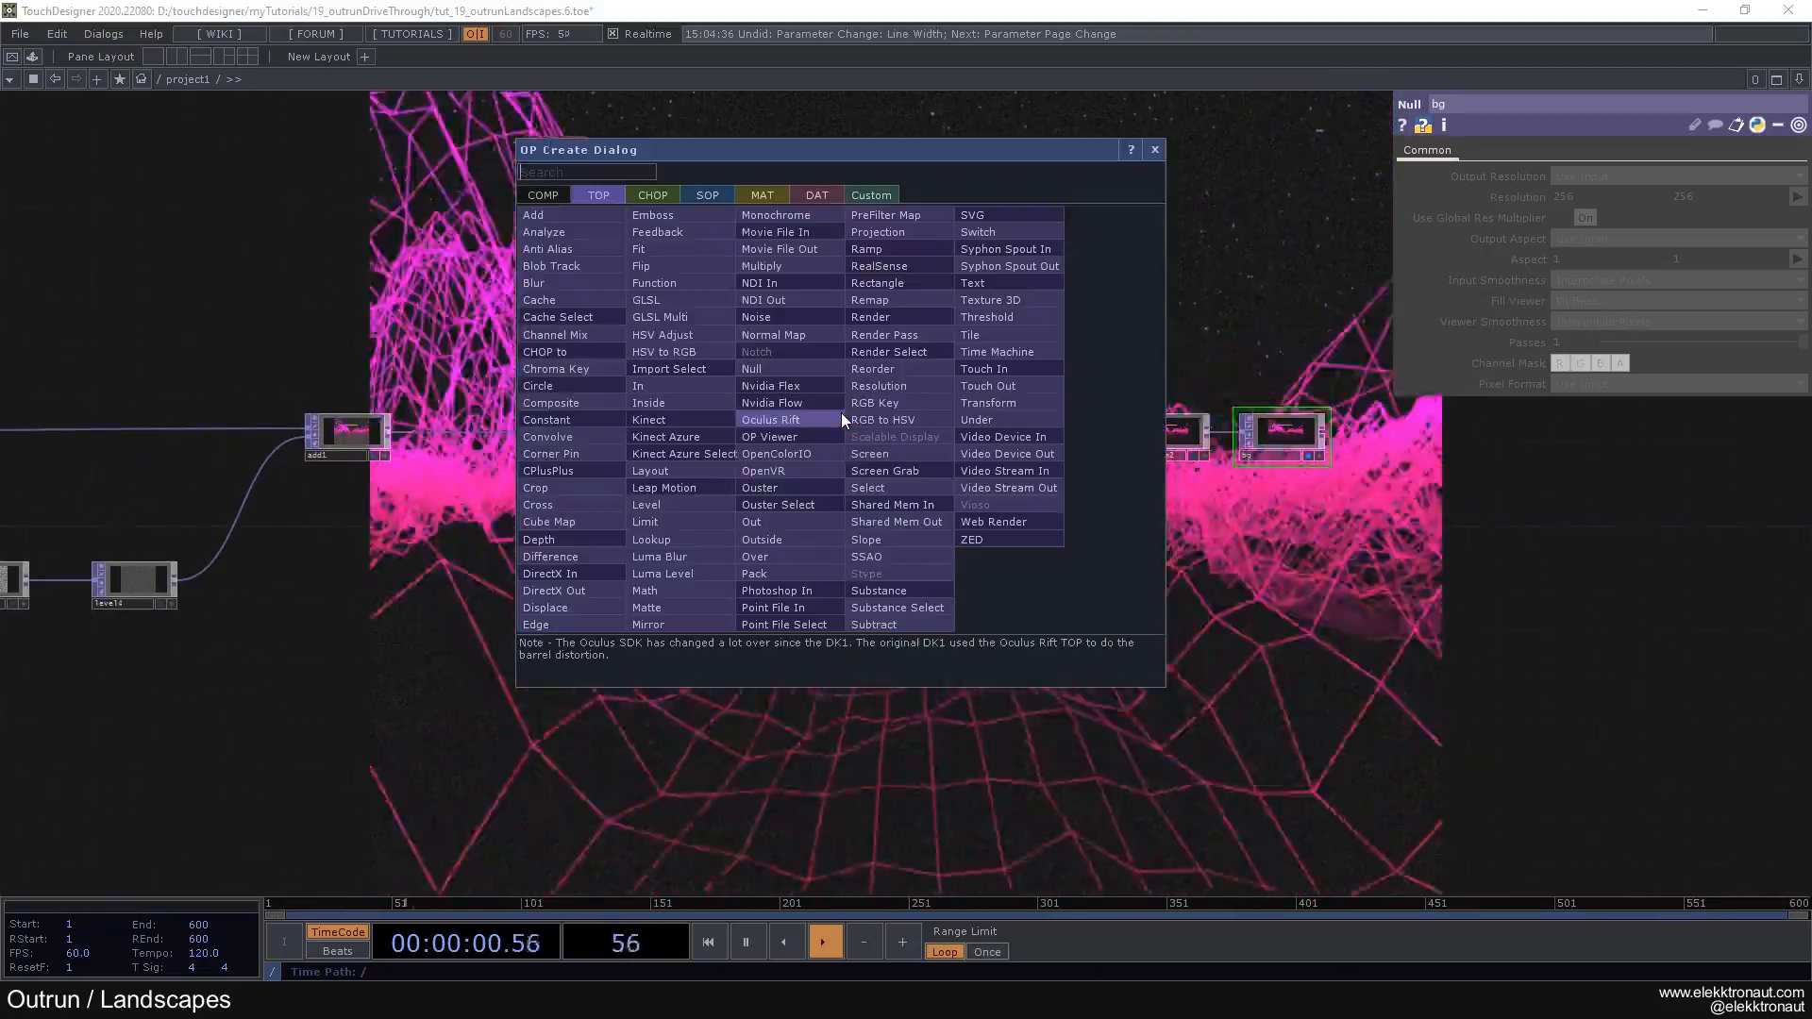
pyautogui.write('fit')
pyautogui.click(695, 251)
pyautogui.click(779, 421)
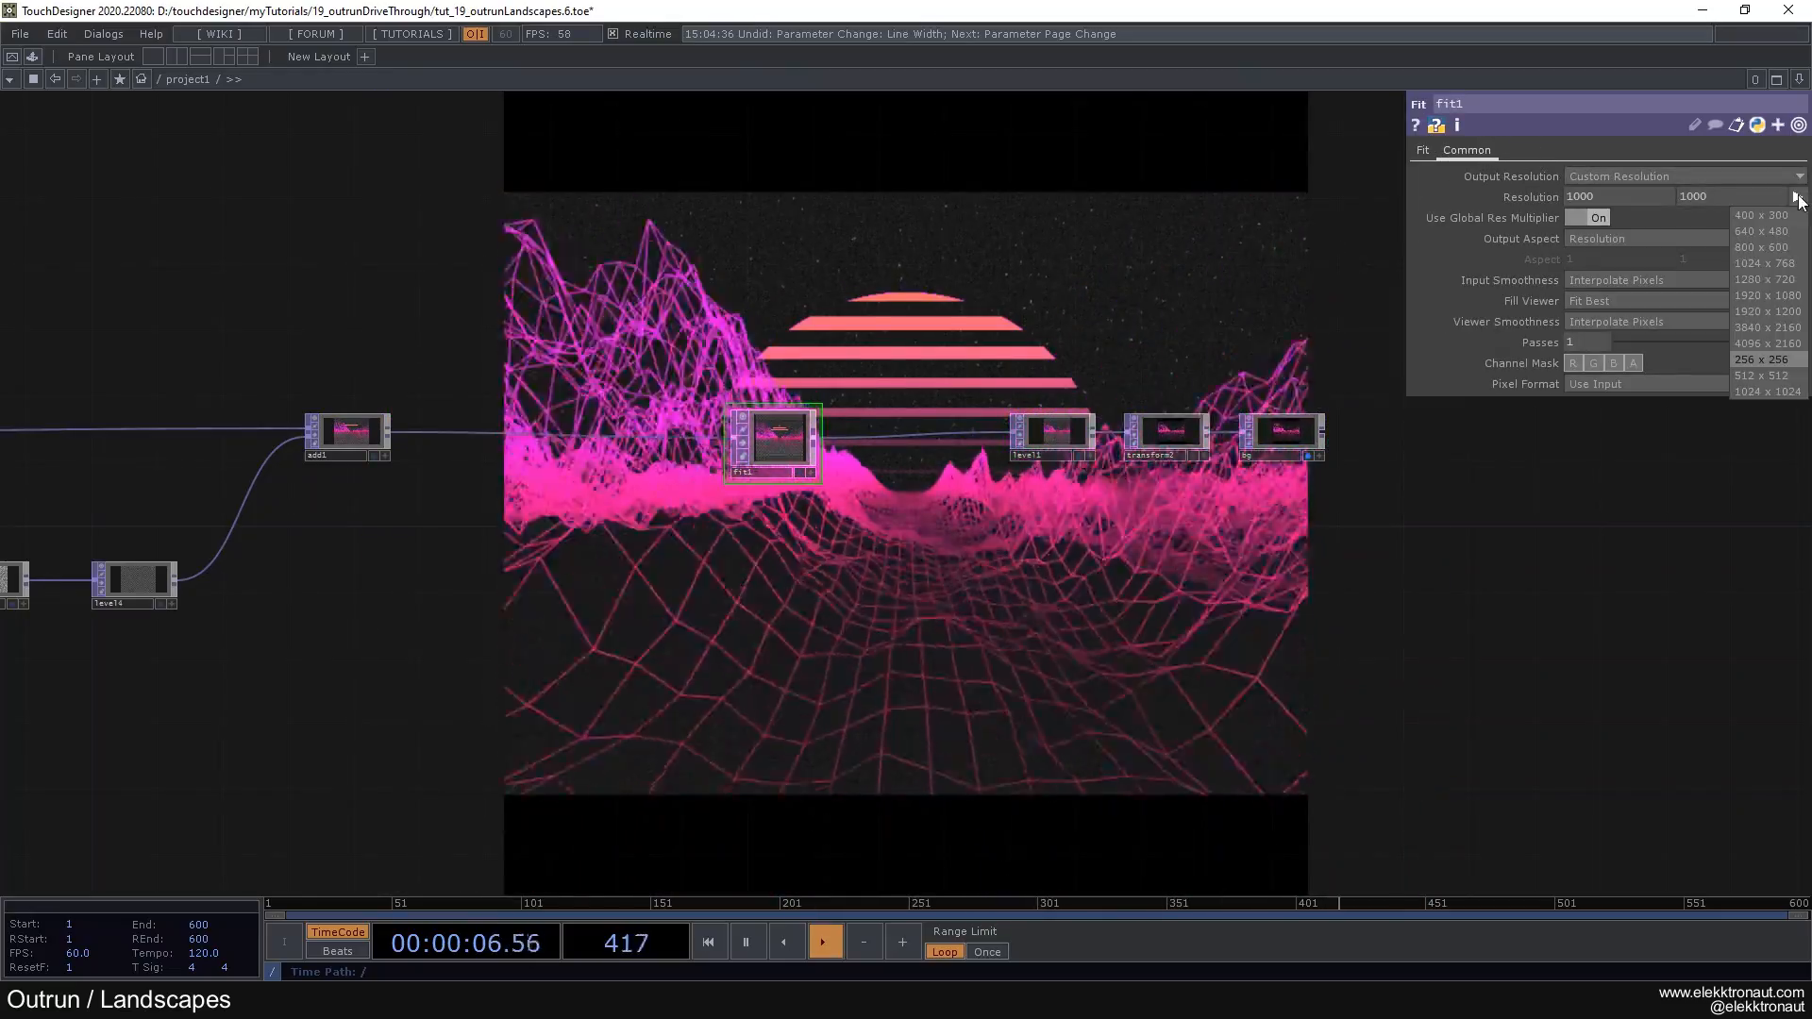
# Step: Set fit1's resolution to 1920 x 1080 and its fit mode to Fit Outside
pyautogui.click(1787, 294)
pyautogui.click(1431, 153)
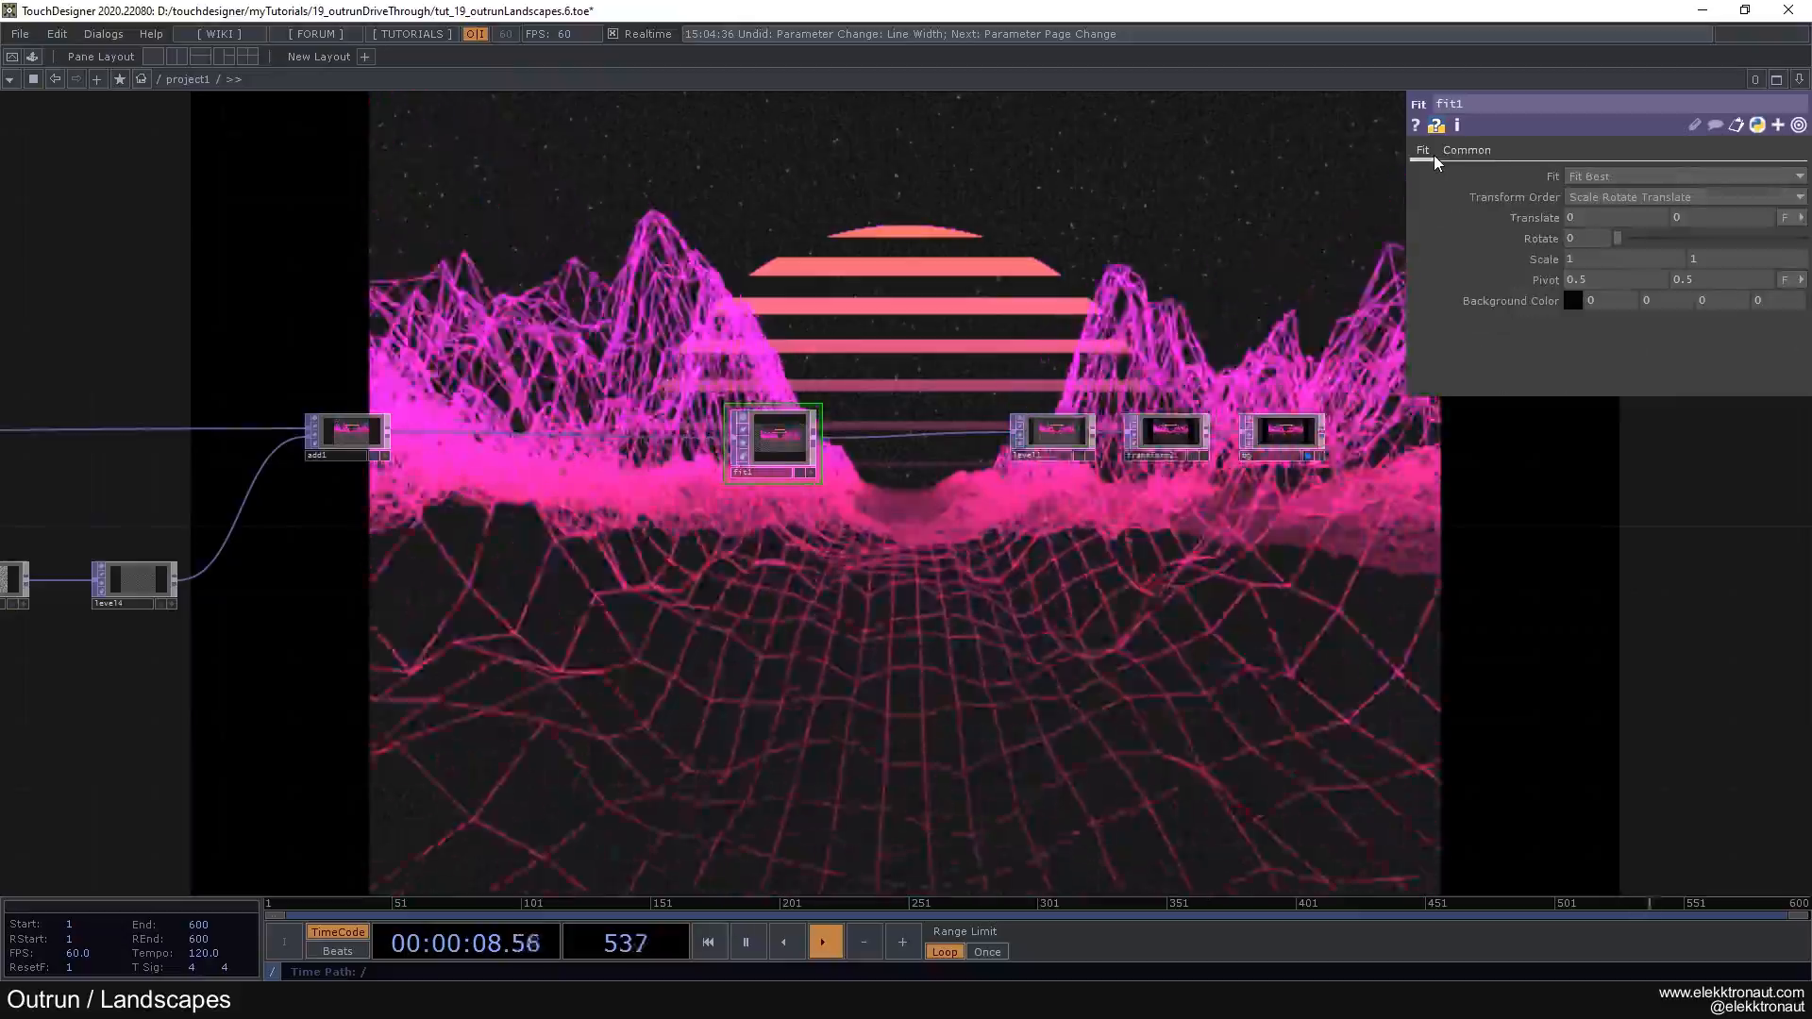
pyautogui.click(1589, 179)
pyautogui.click(1614, 211)
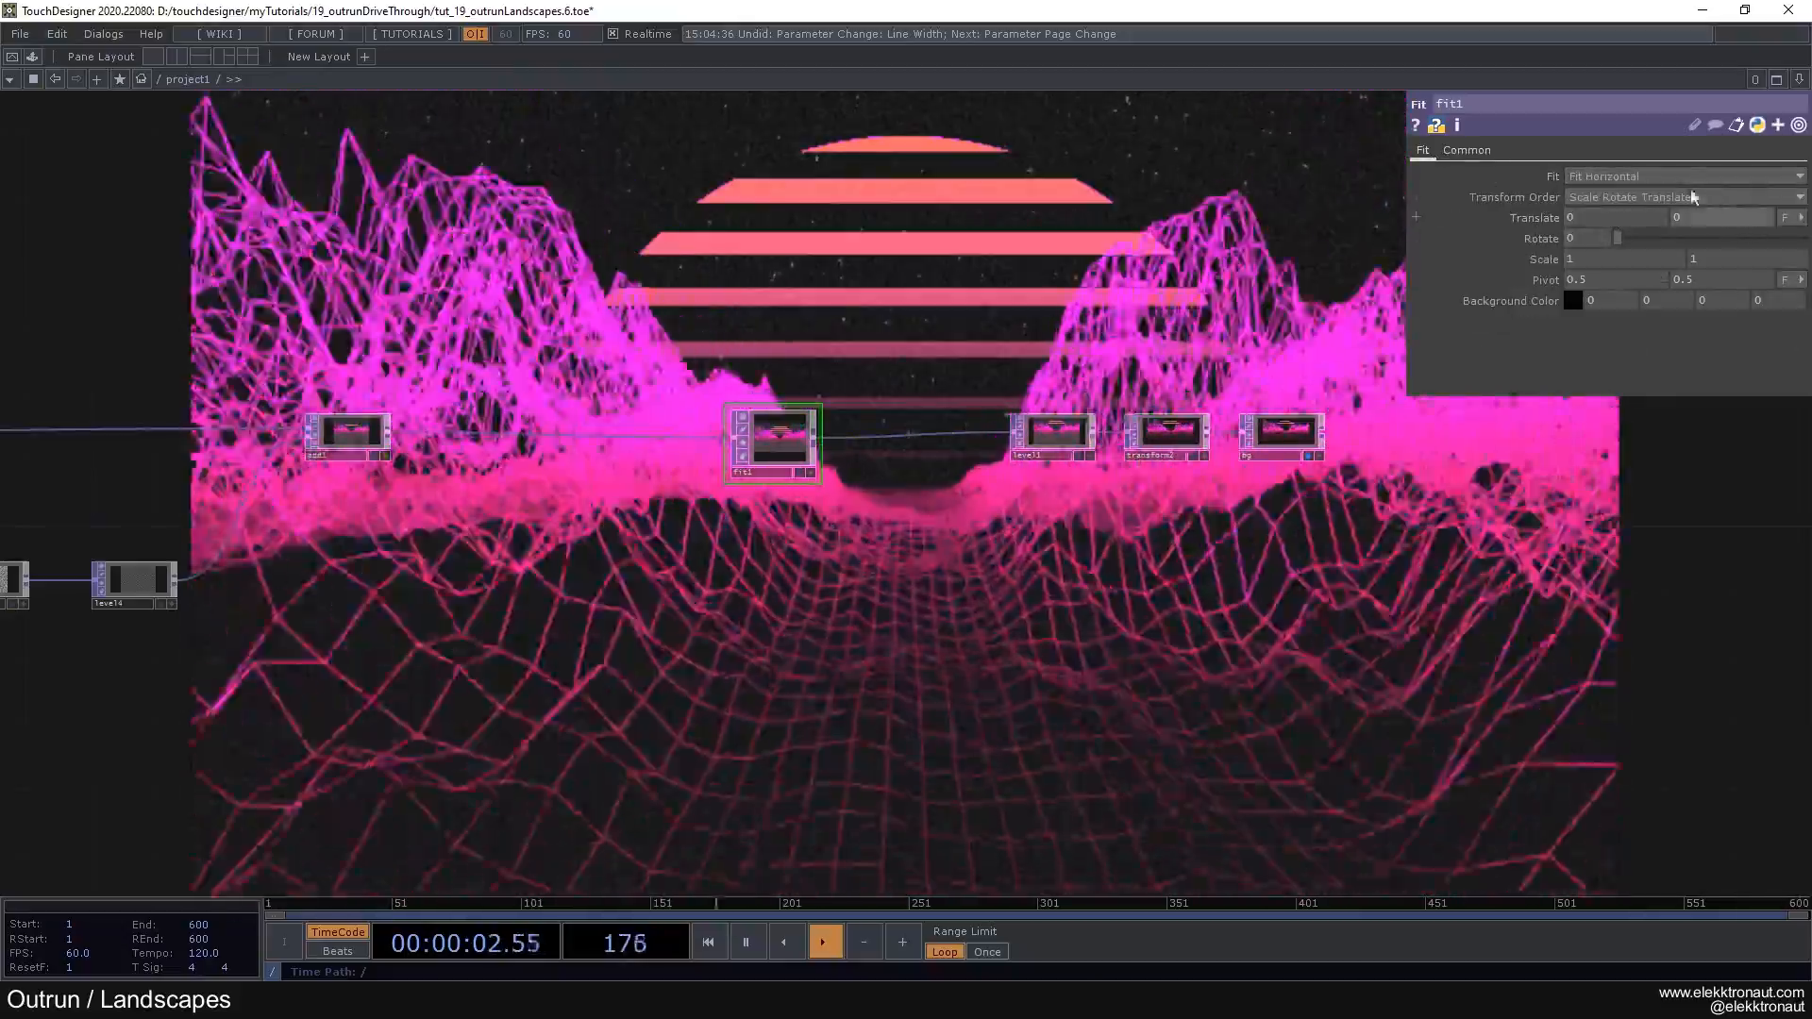
pyautogui.click(1638, 177)
pyautogui.click(1602, 256)
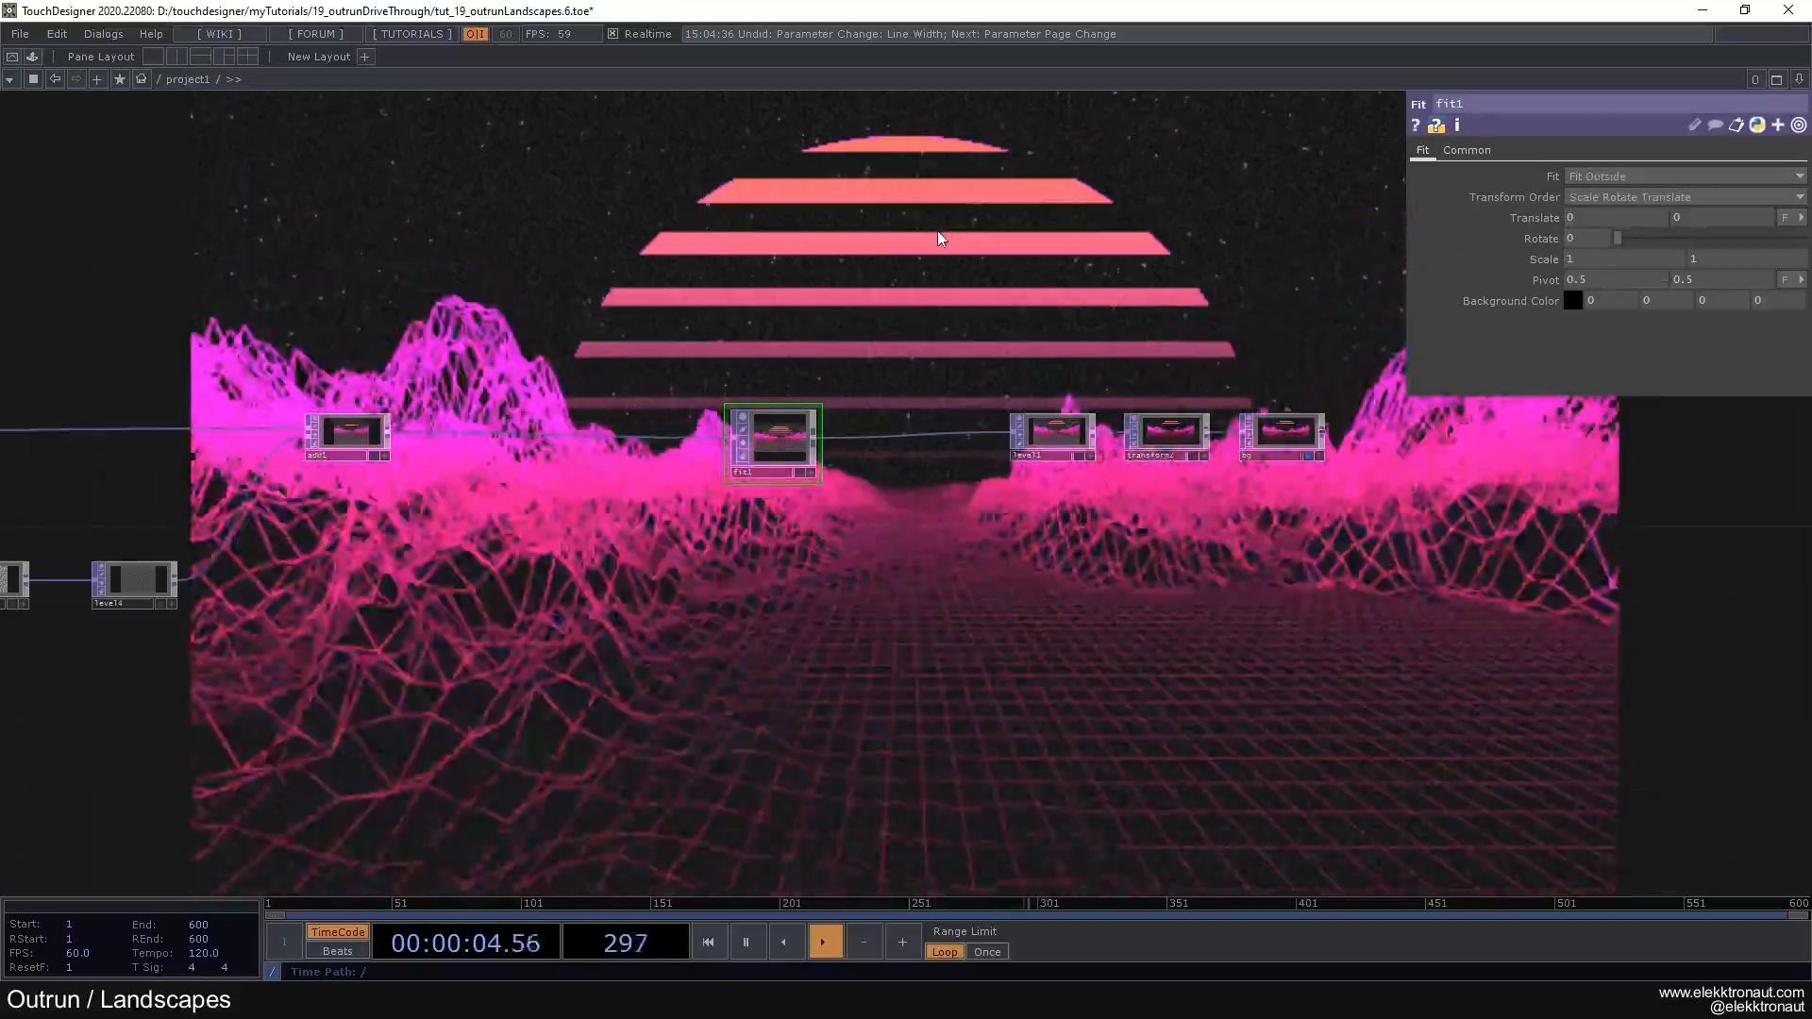
# Step: Set the wireframe line width of the landscape's phong1 material to 0.36
pyautogui.scroll(-2, 934, 240)
pyautogui.scroll(-1, 1055, 231)
pyautogui.scroll(3, 1129, 288)
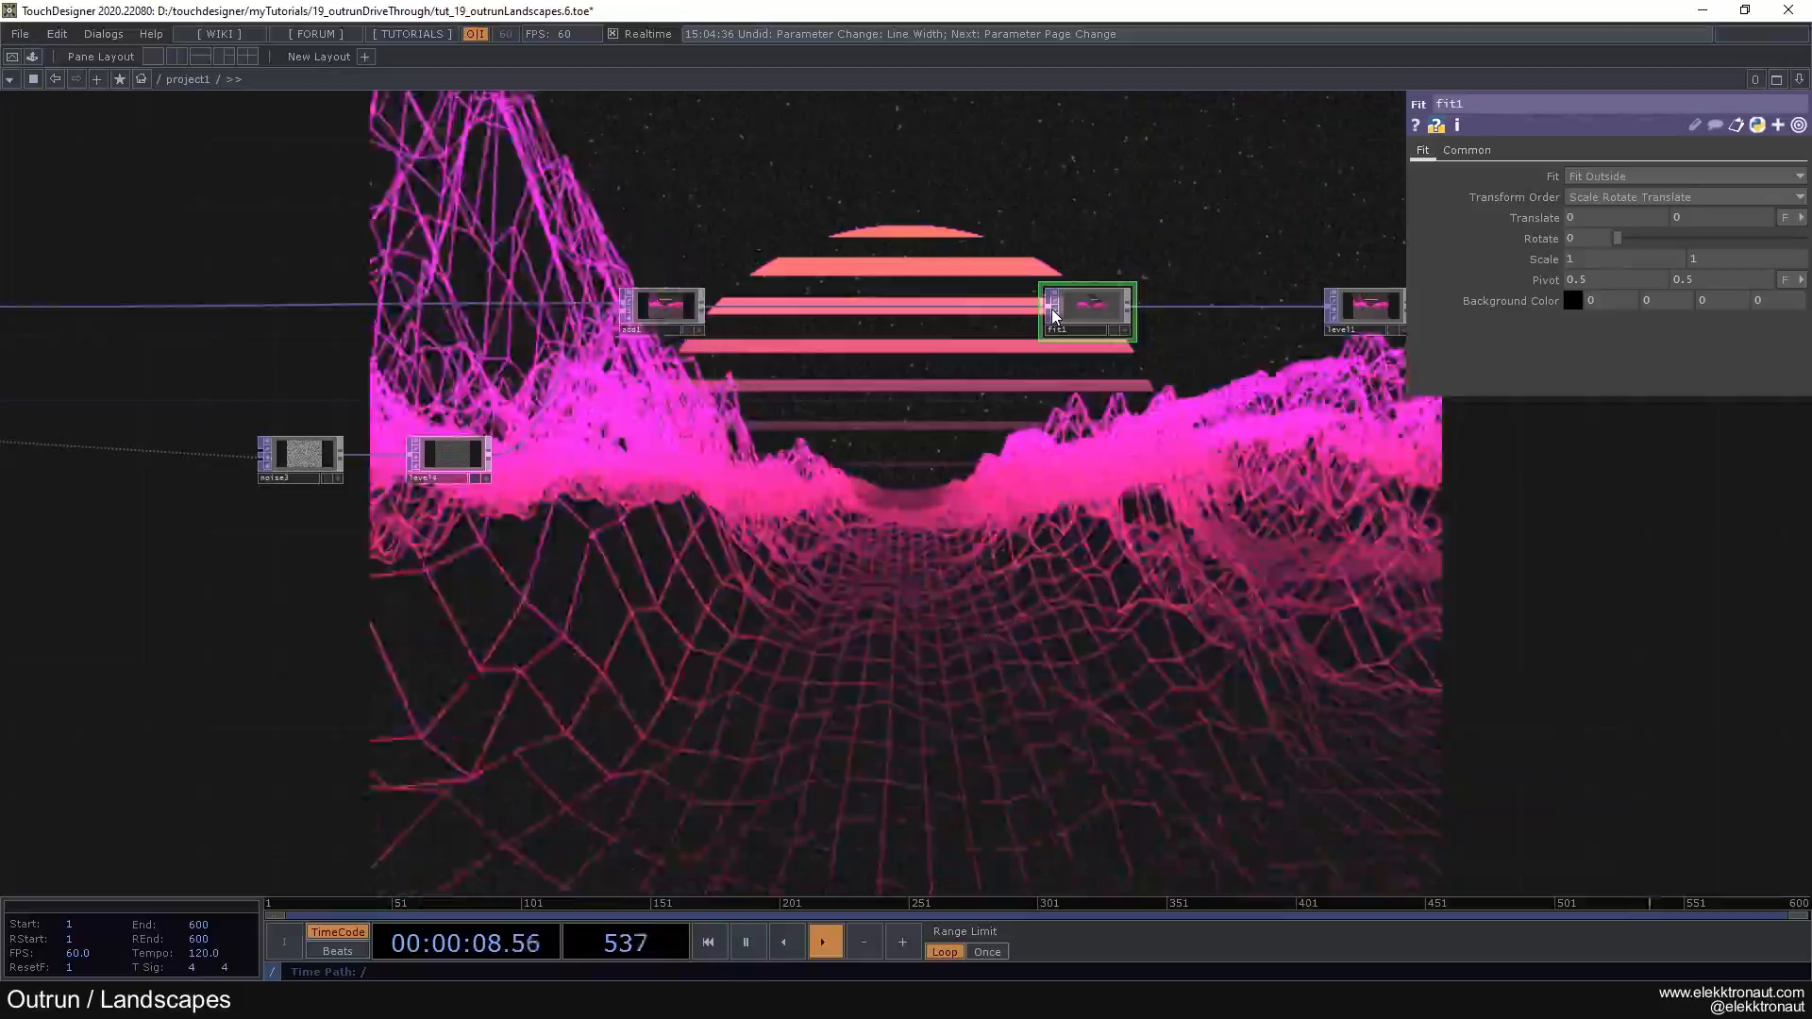
pyautogui.scroll(-2, 1051, 308)
pyautogui.scroll(-2, 1145, 376)
pyautogui.scroll(2, 931, 416)
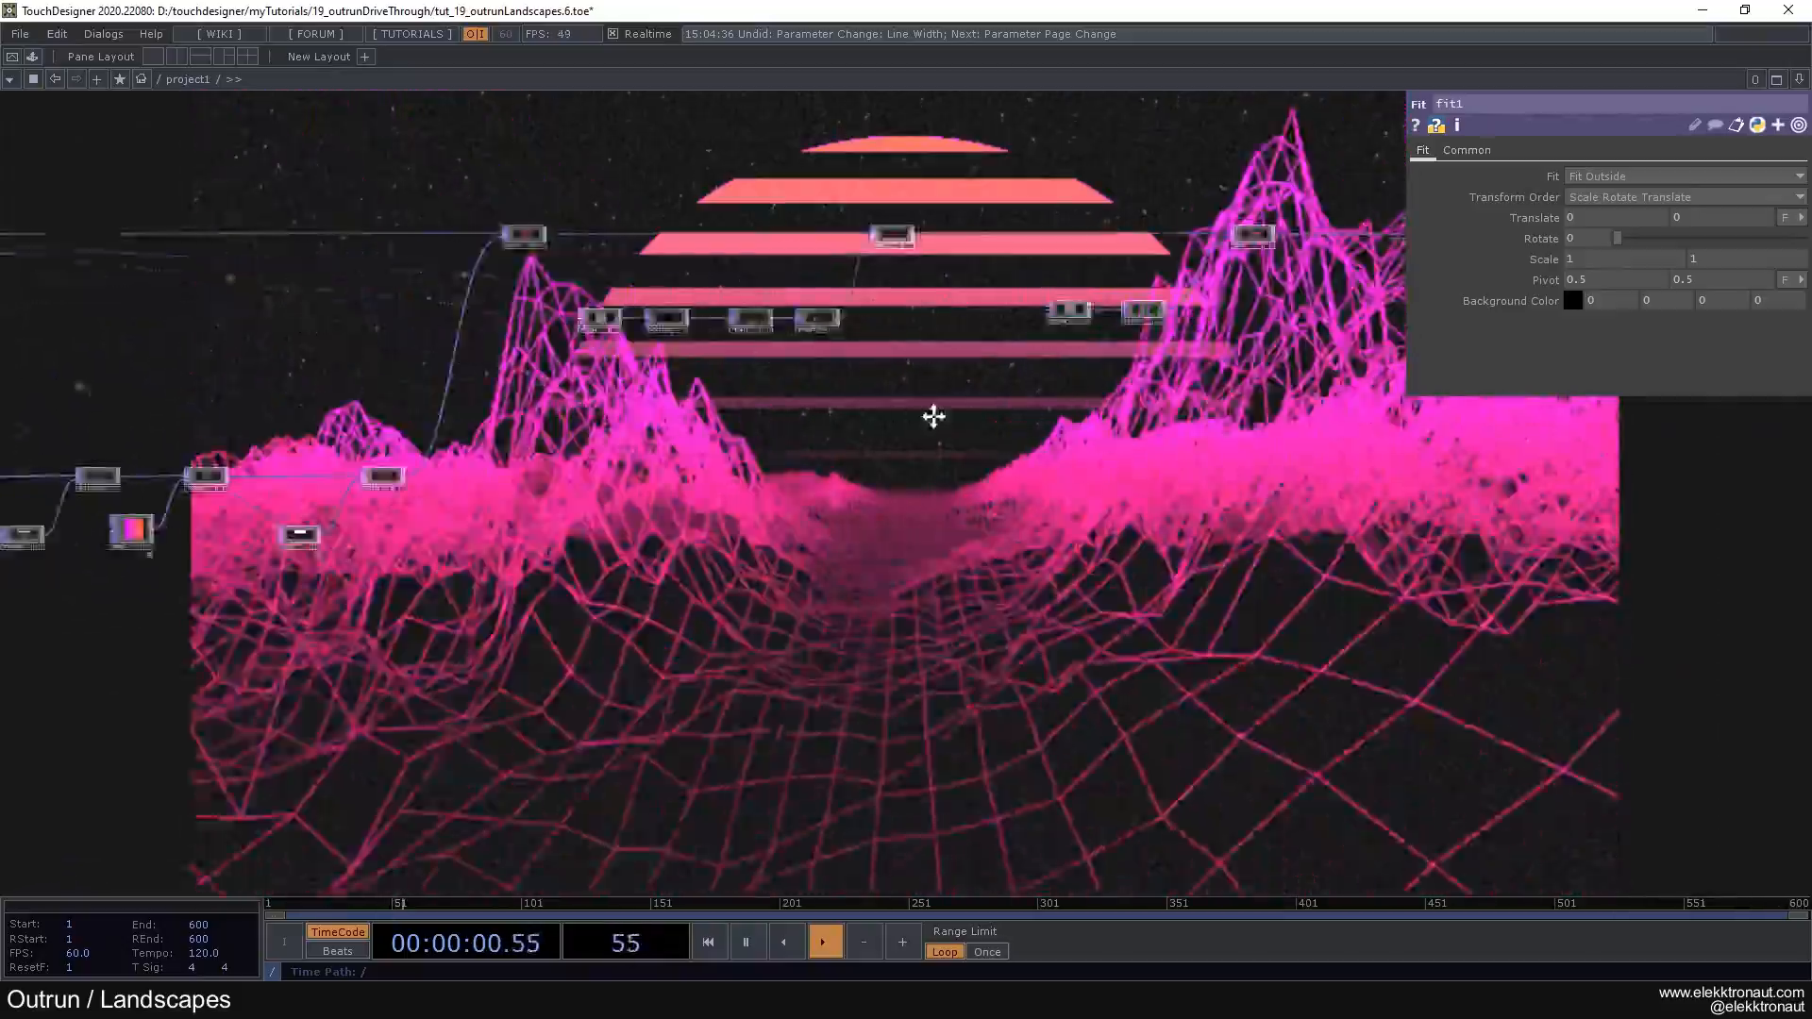
pyautogui.click(475, 226)
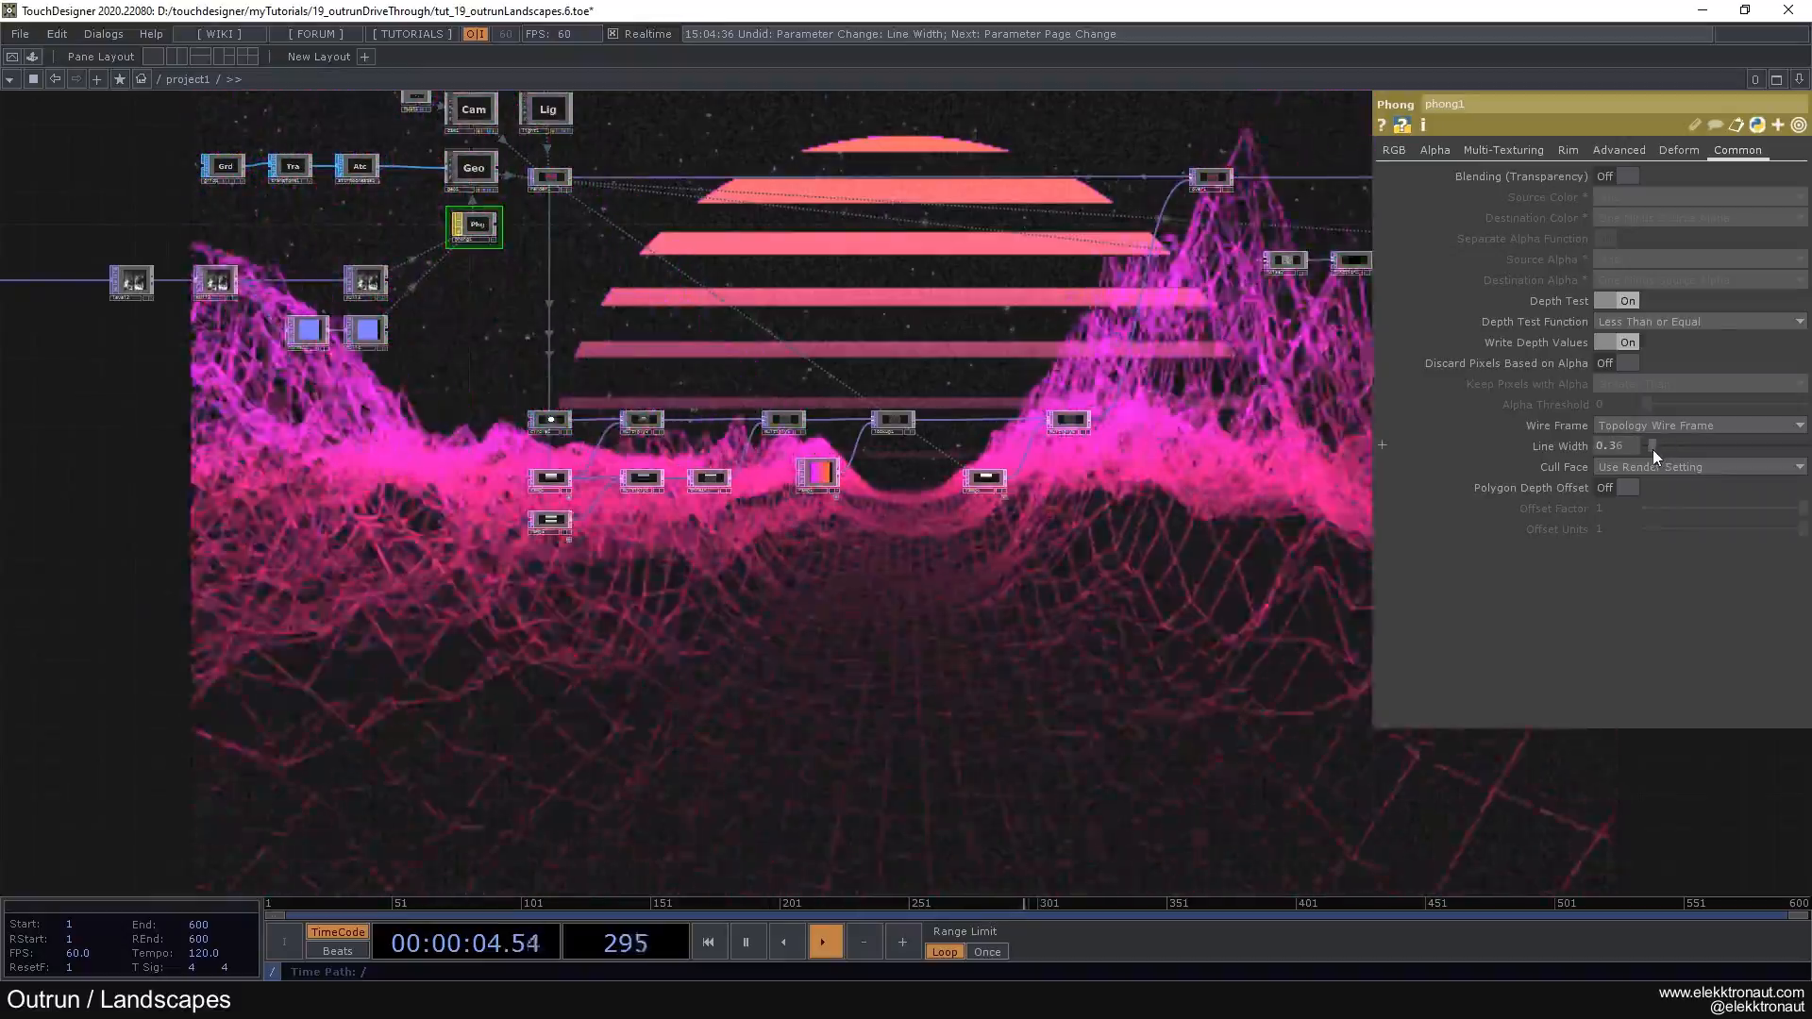
# Step: Set the output resolution of render1 to 1920 x 1080
pyautogui.moveTo(918, 242); pyautogui.dragTo(472, 338)
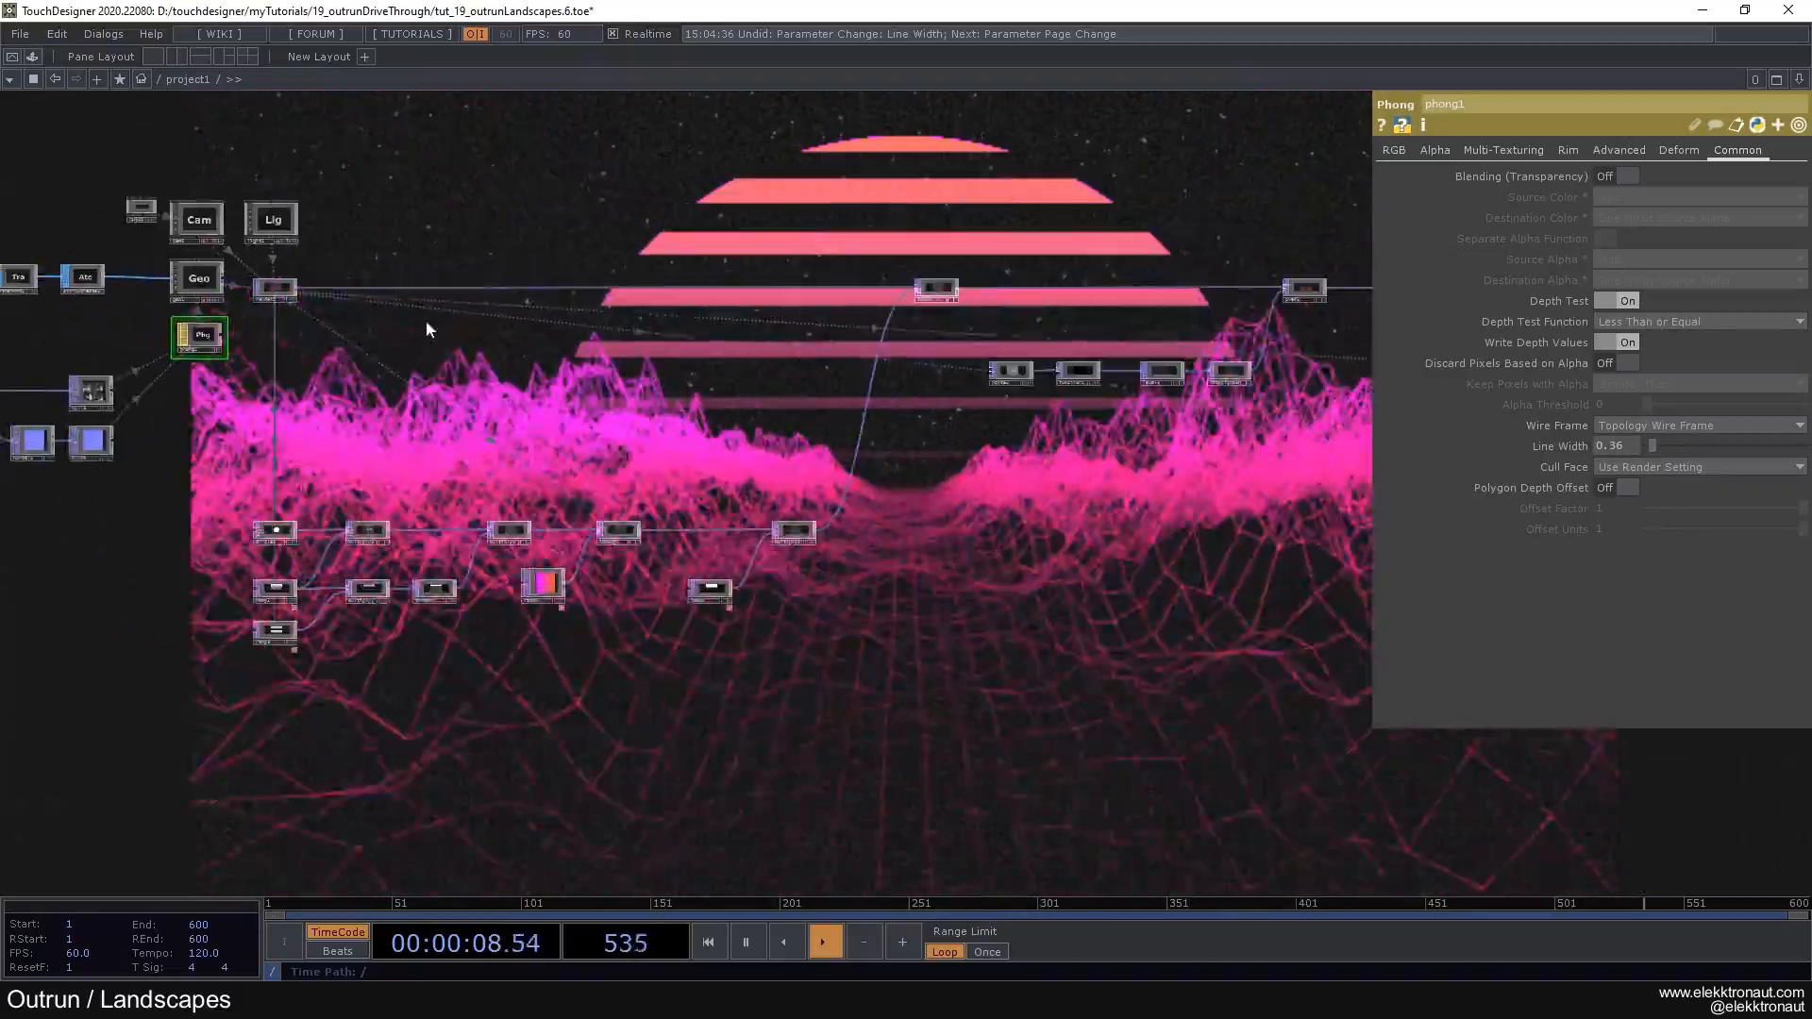
pyautogui.click(292, 295)
pyautogui.click(1797, 175)
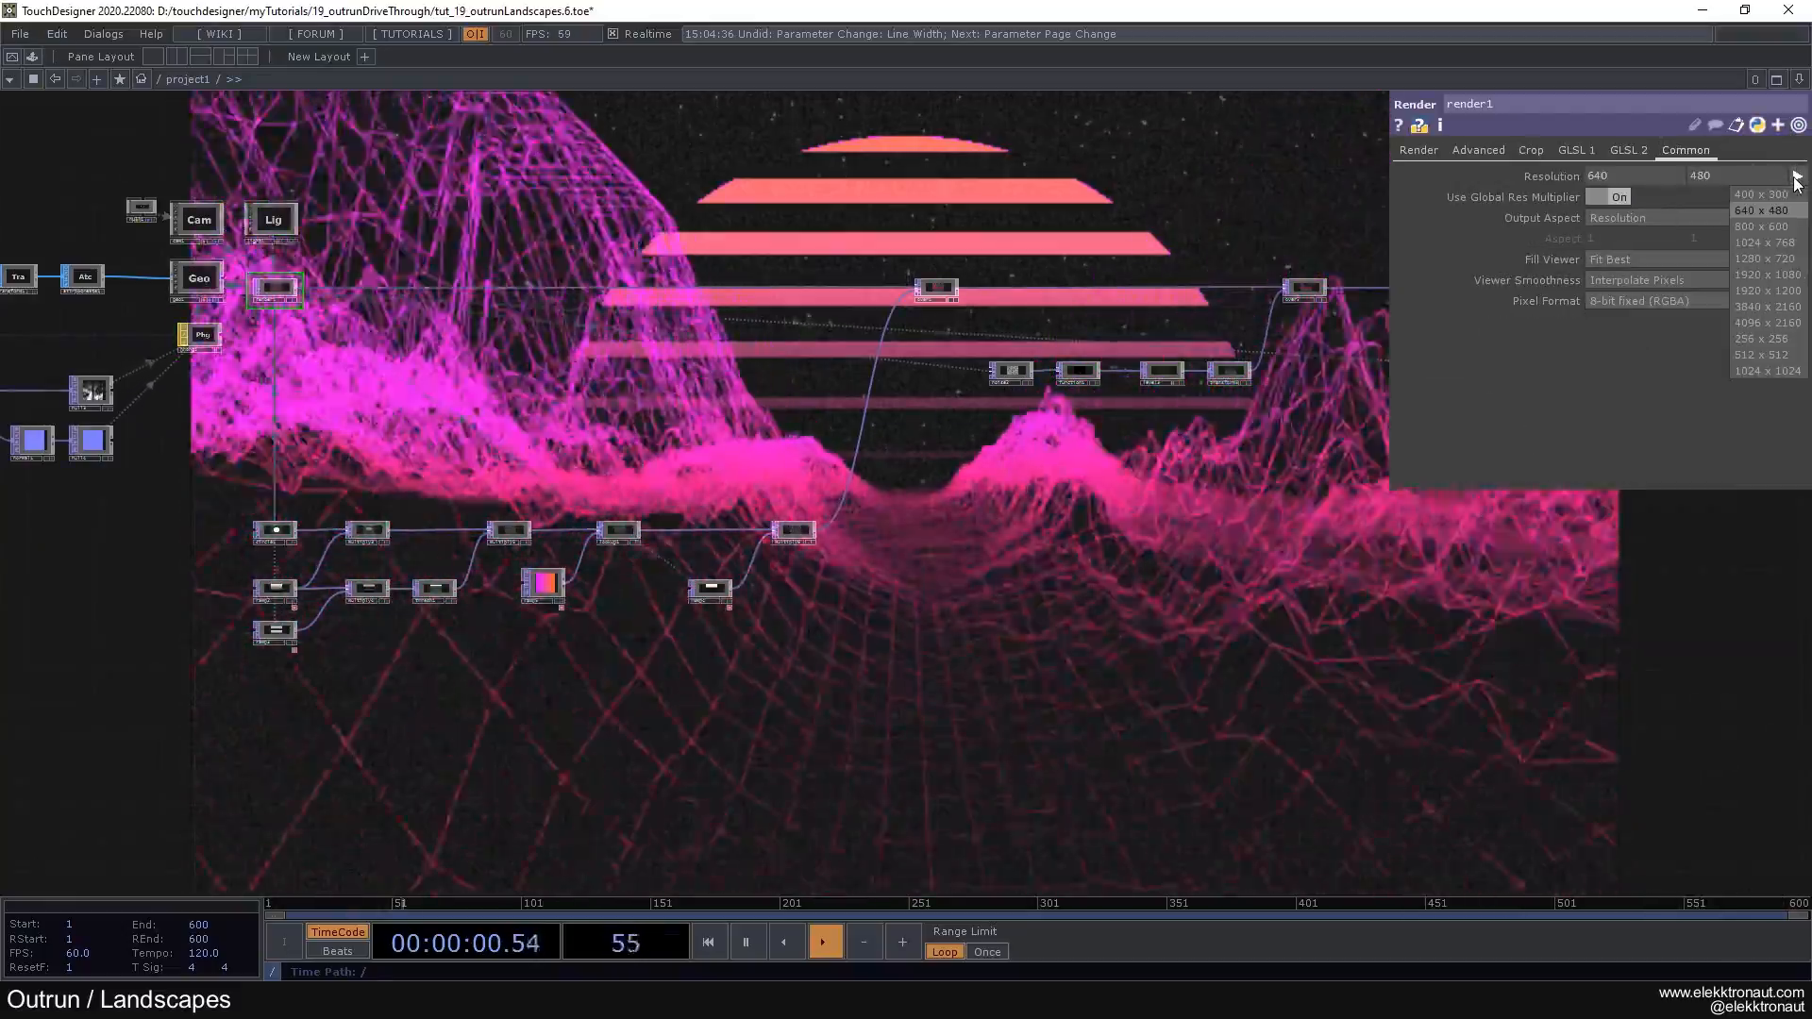
pyautogui.click(1759, 276)
pyautogui.scroll(-1, 1028, 509)
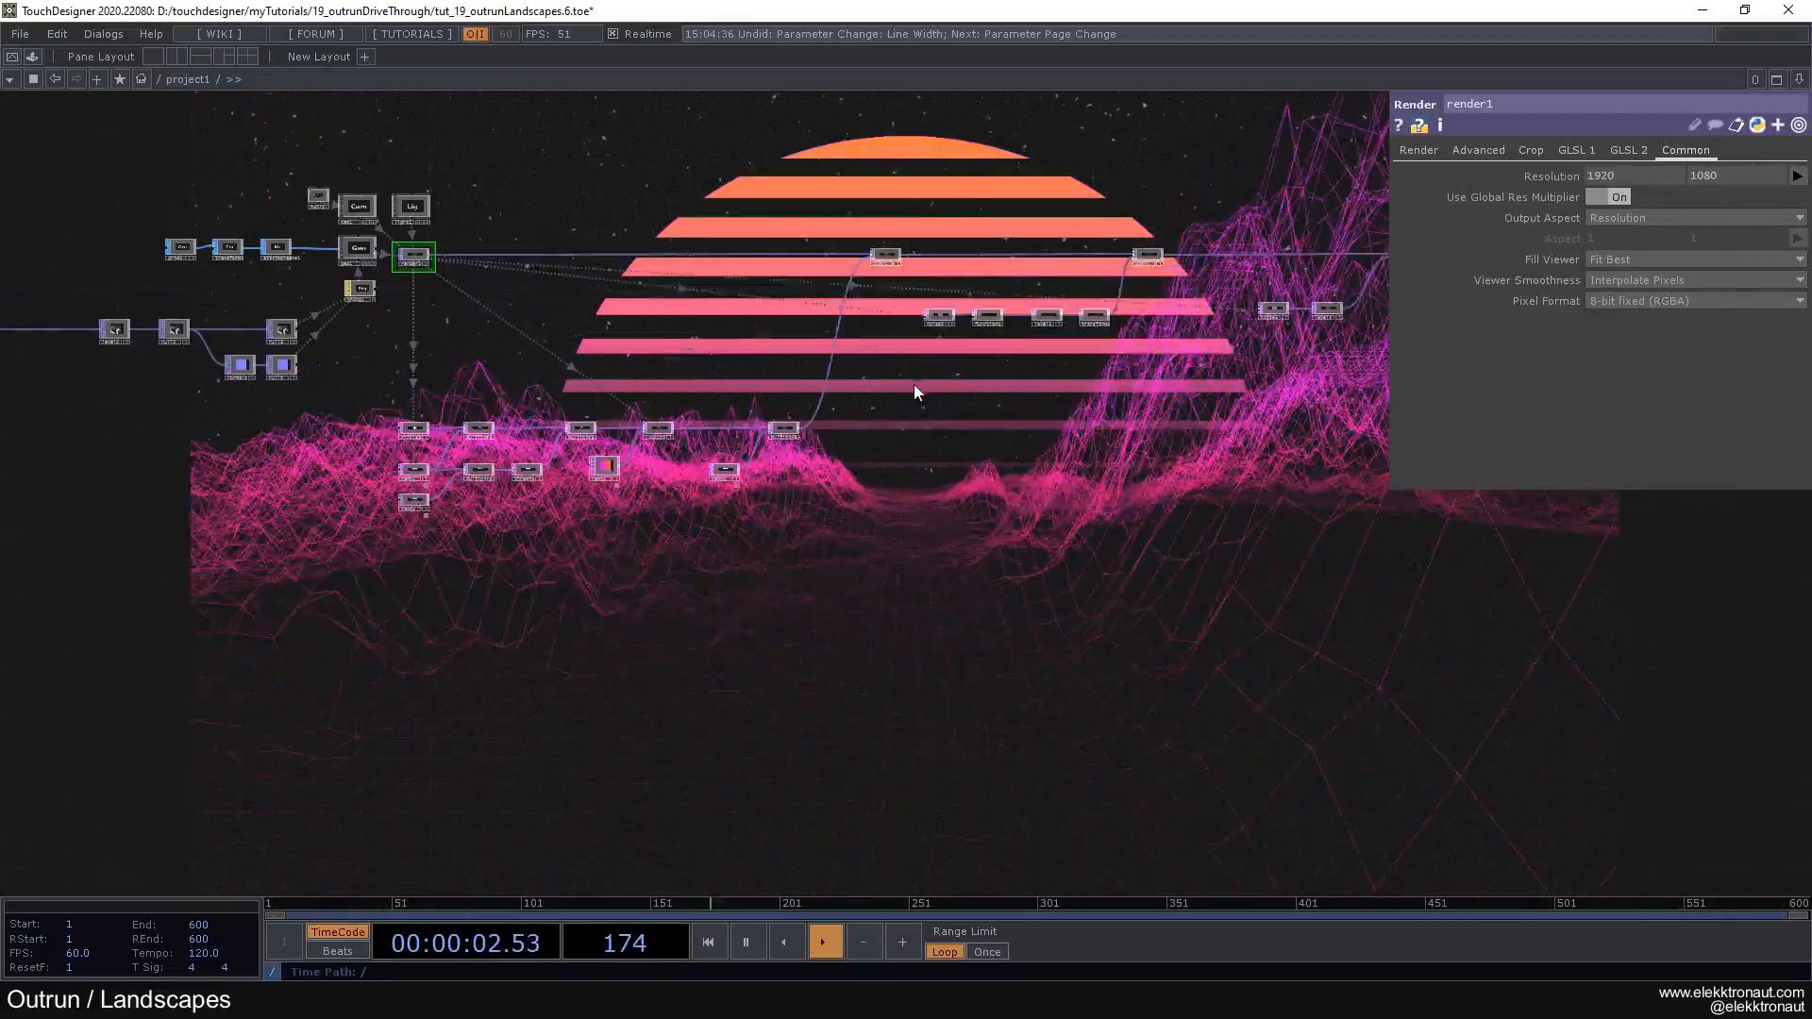
# Step: Thin the landscape wireframe by setting phong1's line width to 0.3
pyautogui.moveTo(551, 326); pyautogui.dragTo(838, 408)
pyautogui.moveTo(664, 443); pyautogui.dragTo(880, 283)
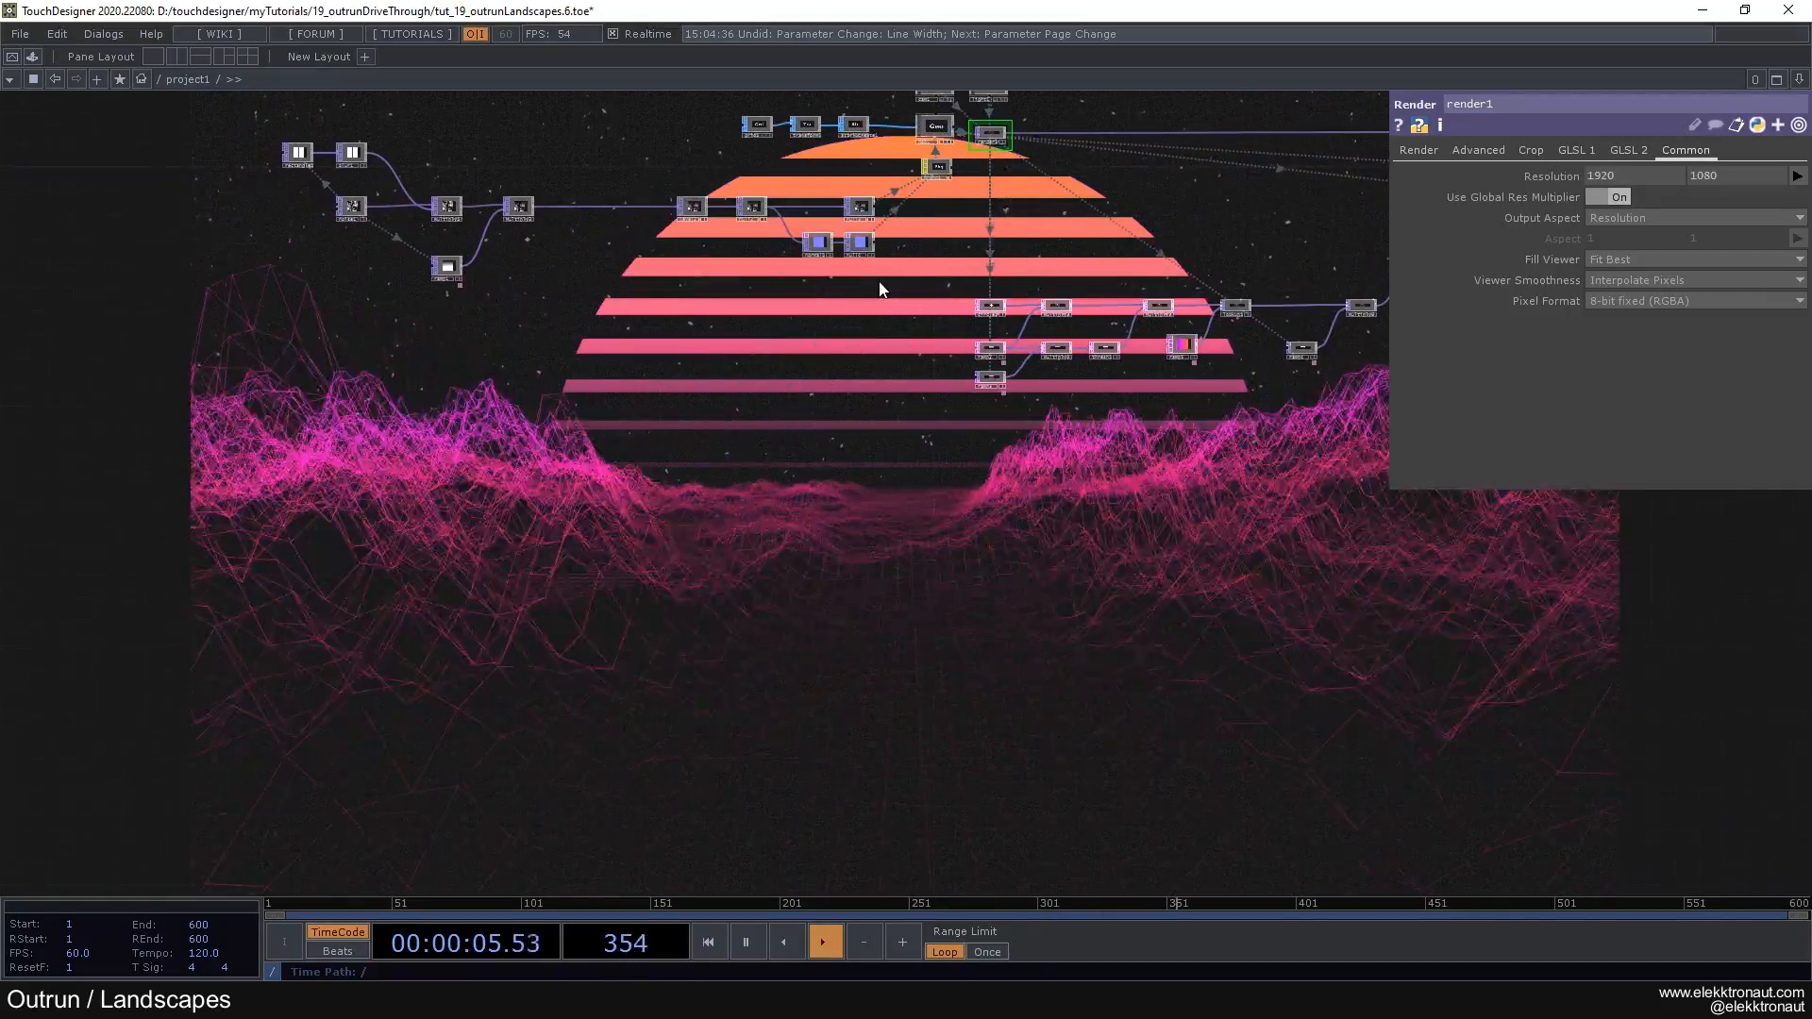
pyautogui.click(937, 168)
pyautogui.moveTo(1660, 444)
pyautogui.mouseDown()
pyautogui.moveTo(1639, 448)
pyautogui.moveTo(1712, 464)
pyautogui.moveTo(1642, 461)
pyautogui.mouseUp()
# Step: Look over the complete network and save the project
pyautogui.moveTo(1094, 494); pyautogui.dragTo(841, 384)
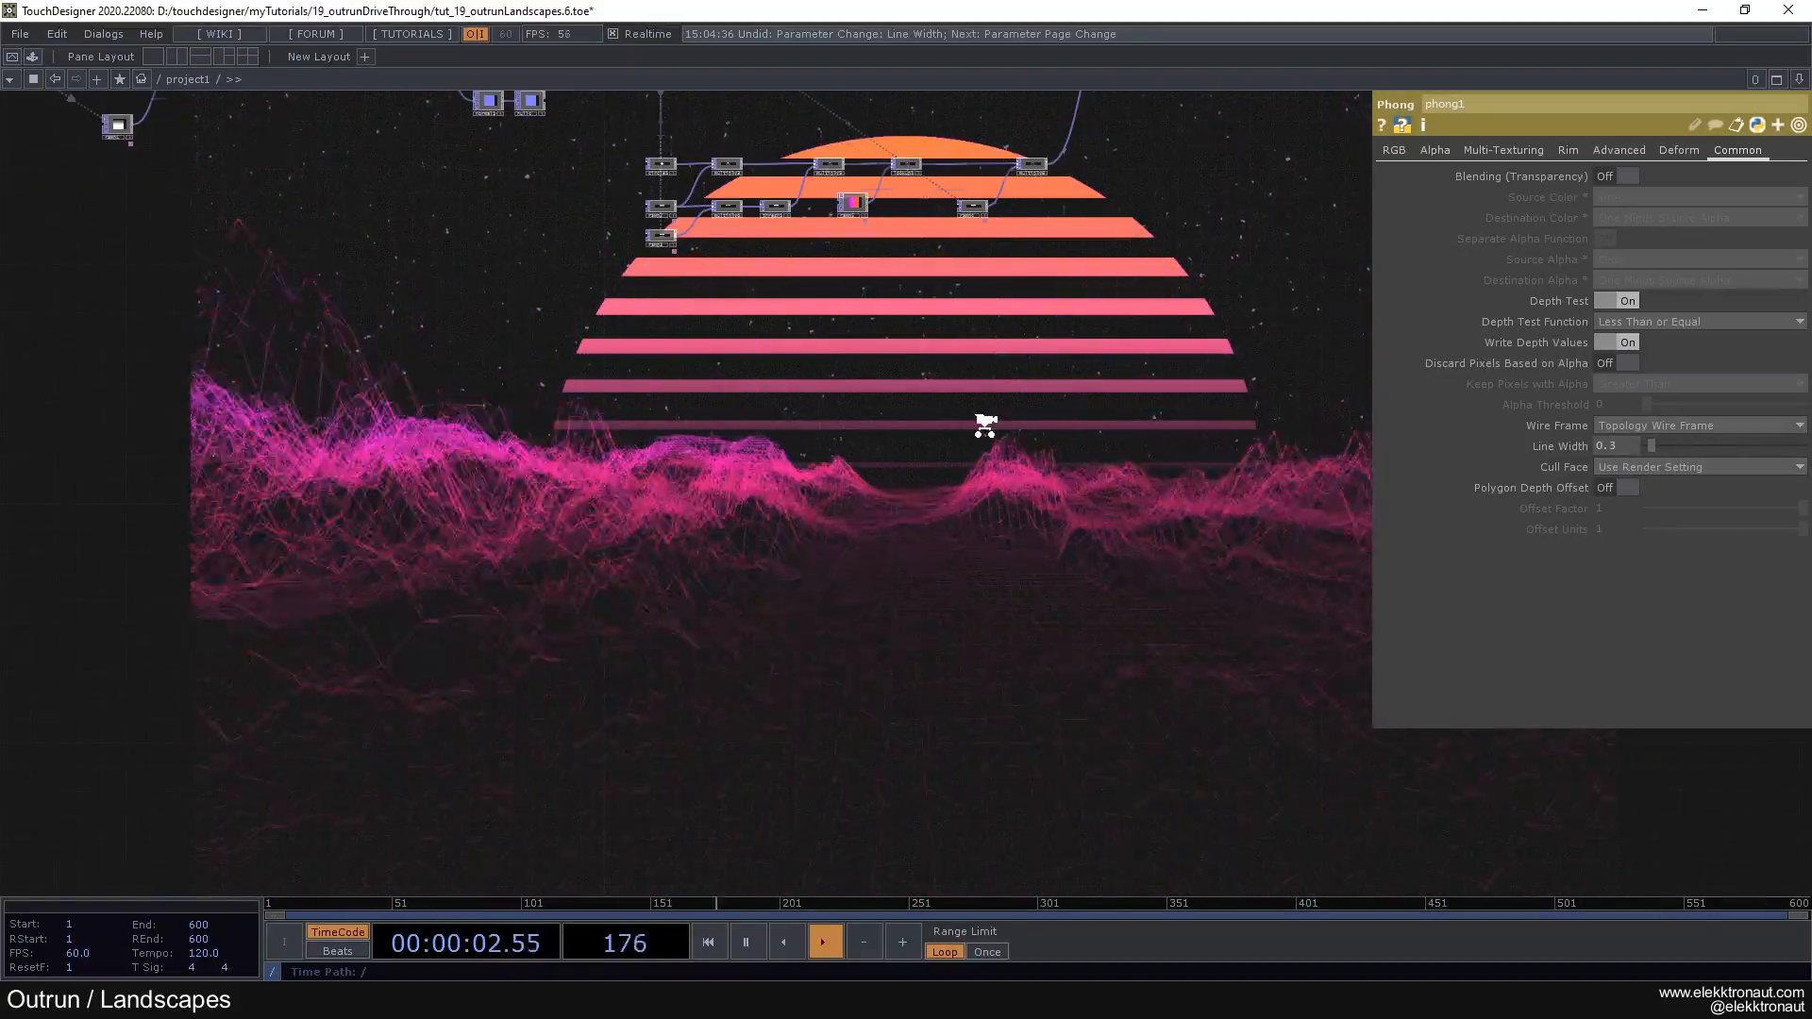
pyautogui.scroll(-2, 860, 508)
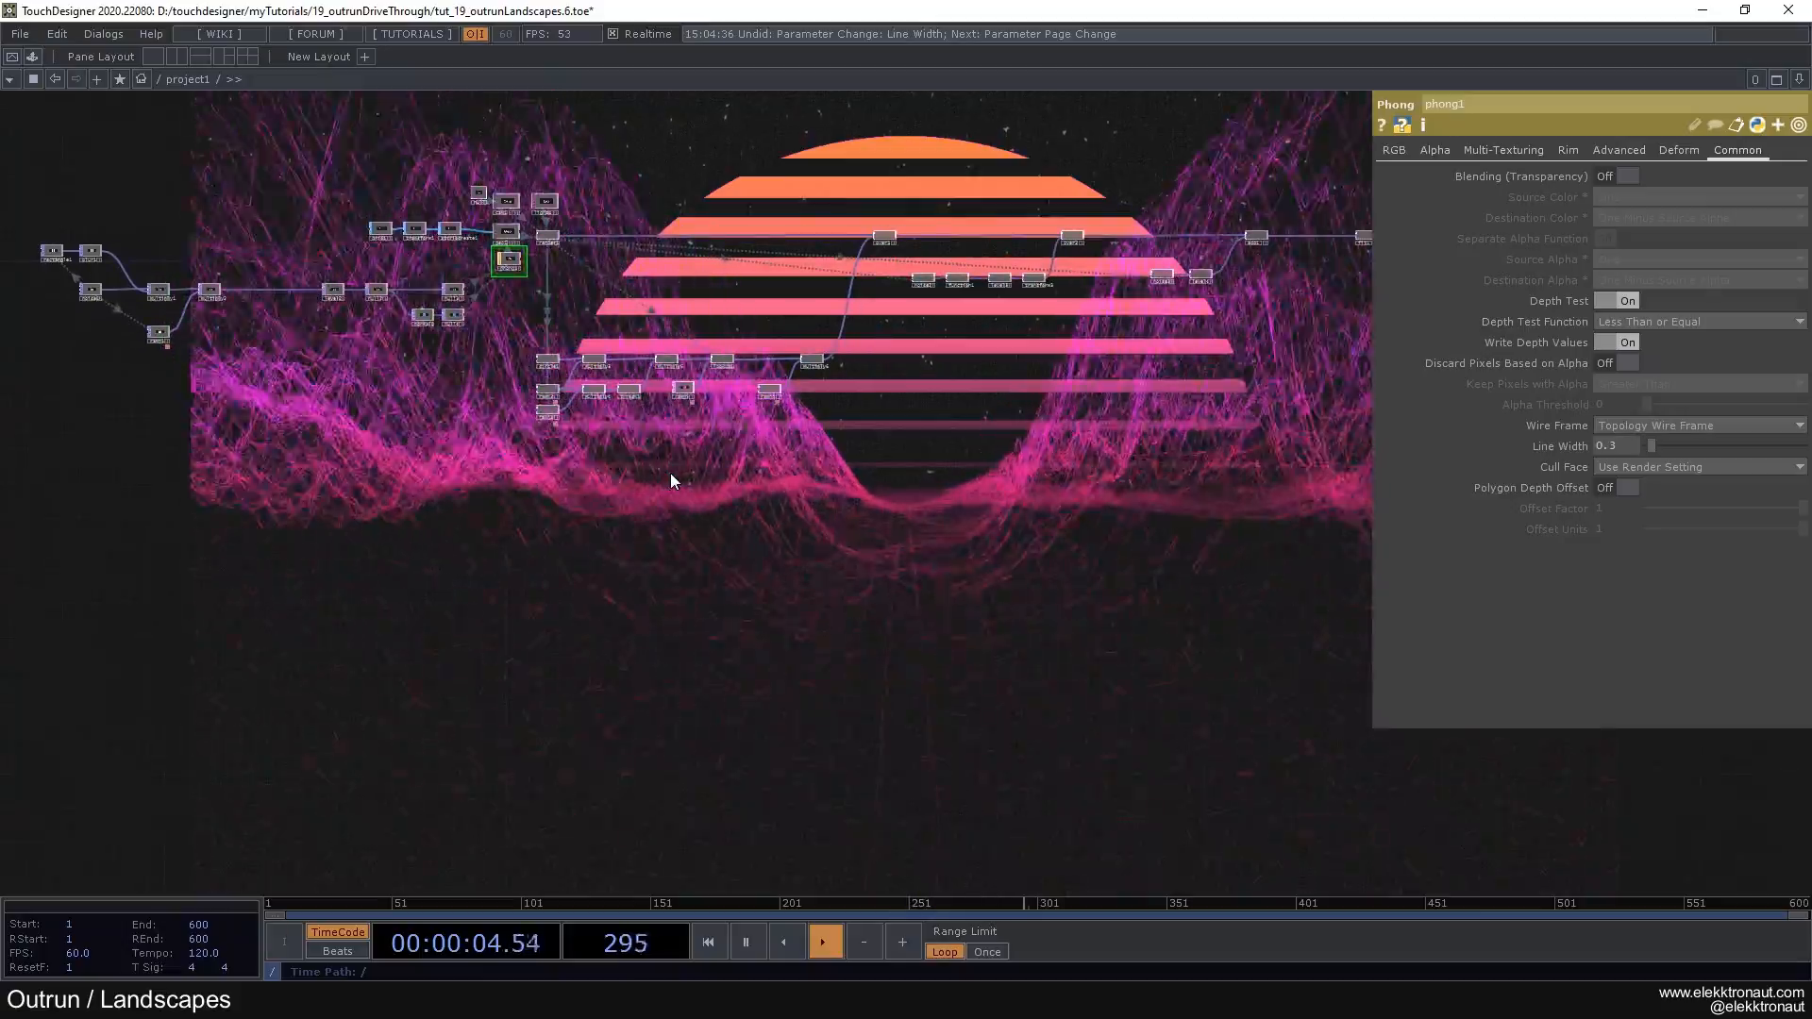
pyautogui.scroll(-2, 675, 480)
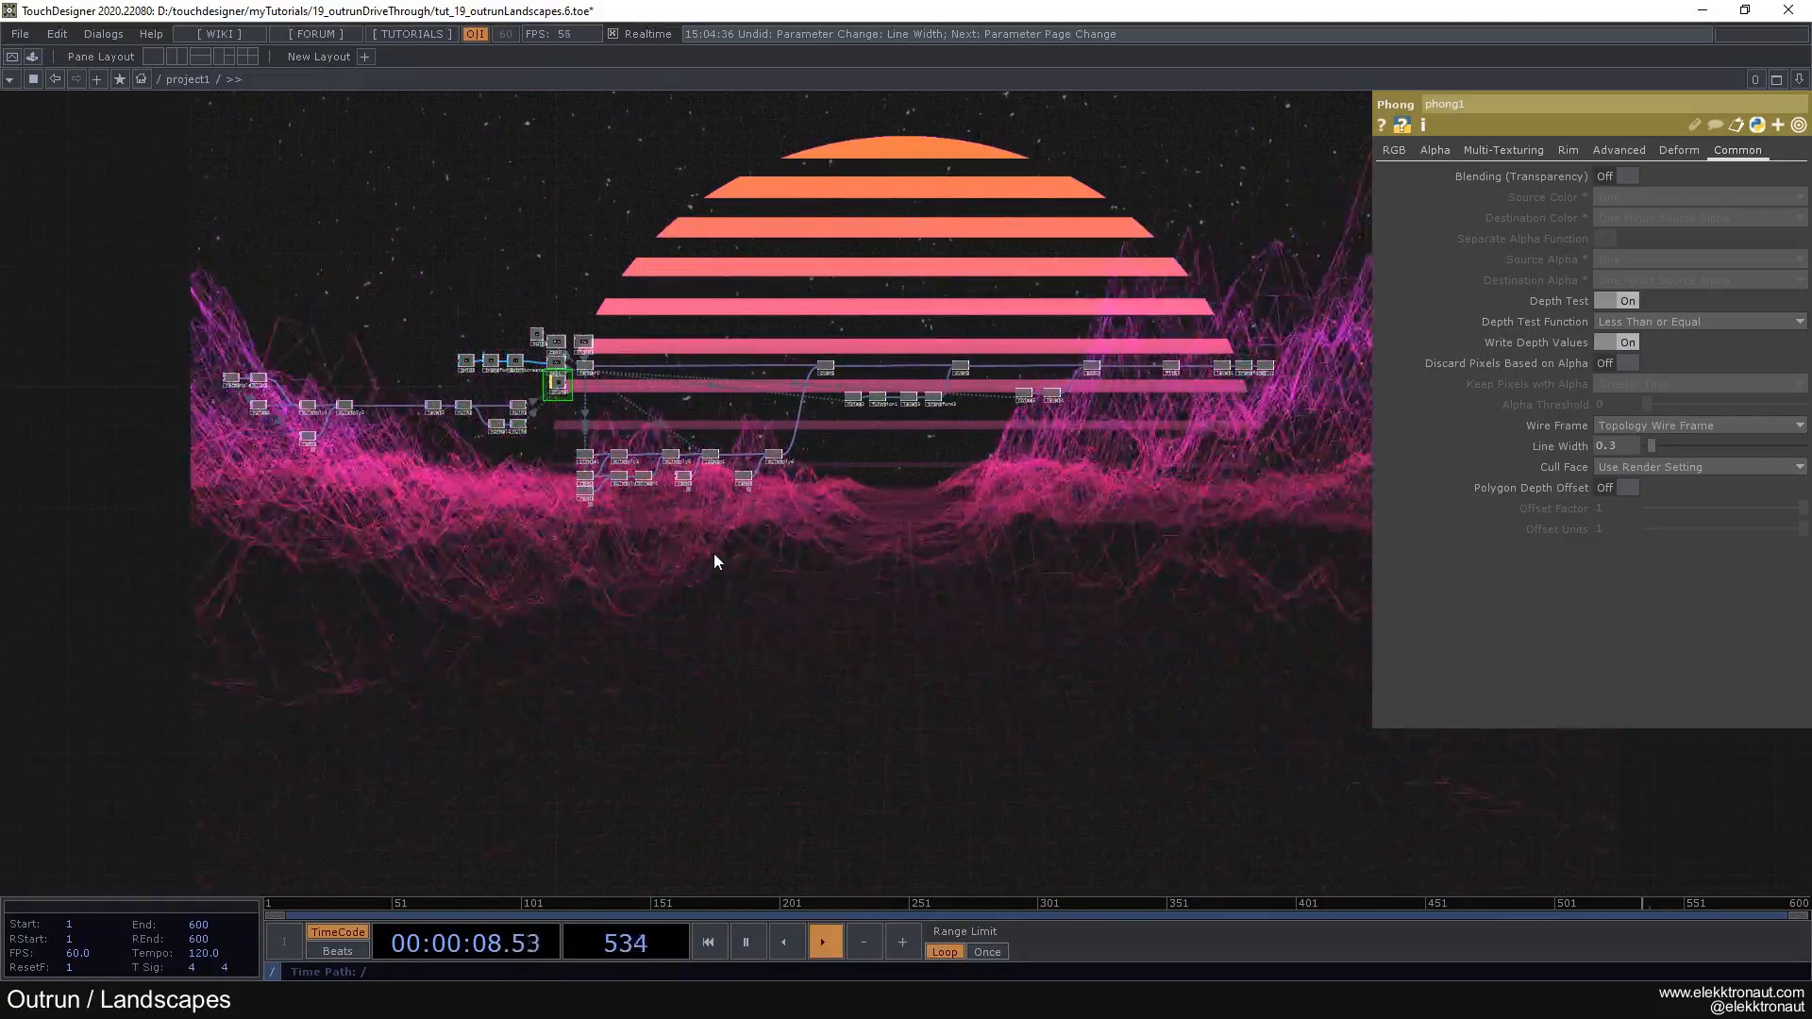
pyautogui.moveTo(714, 553); pyautogui.dragTo(536, 531)
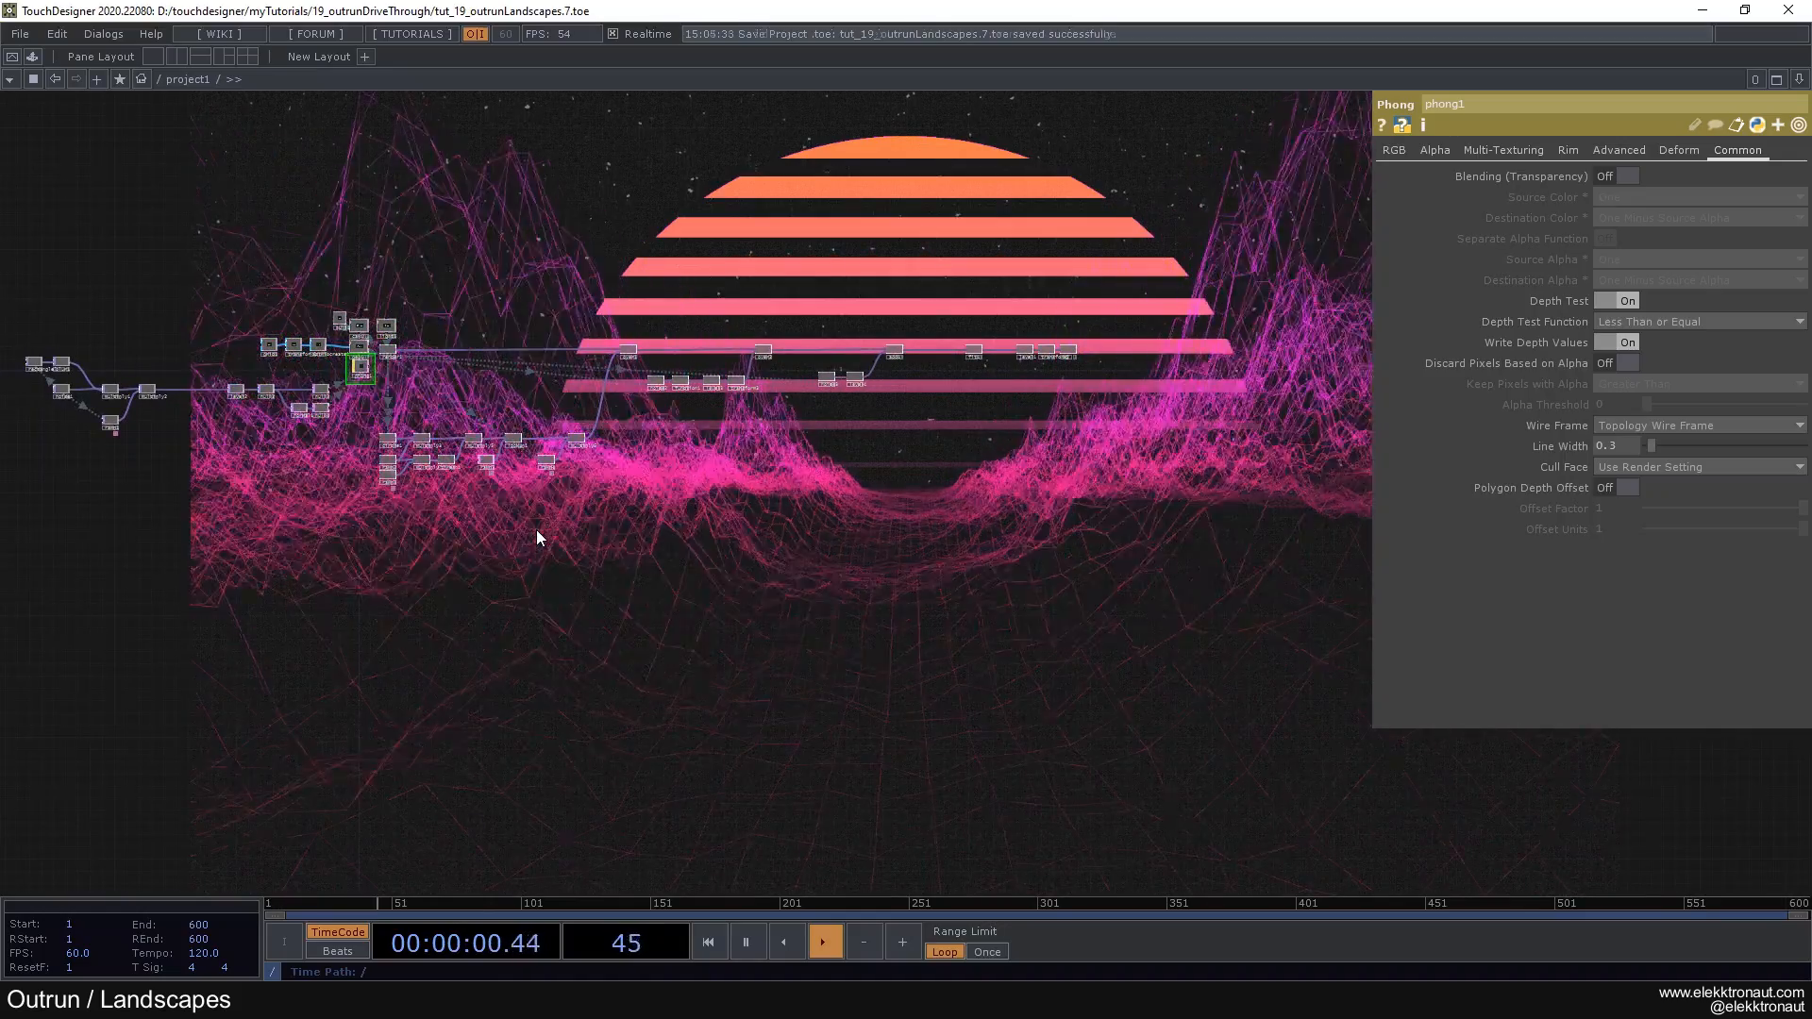
pyautogui.hotkey('ctrl', 's')
# Step: At the root level, replace the old project2 container with a pasted copy of project1 and turn off project1's viewer
pyautogui.scroll(-5, 538, 521)
pyautogui.scroll(-6, 546, 500)
pyautogui.press('p')
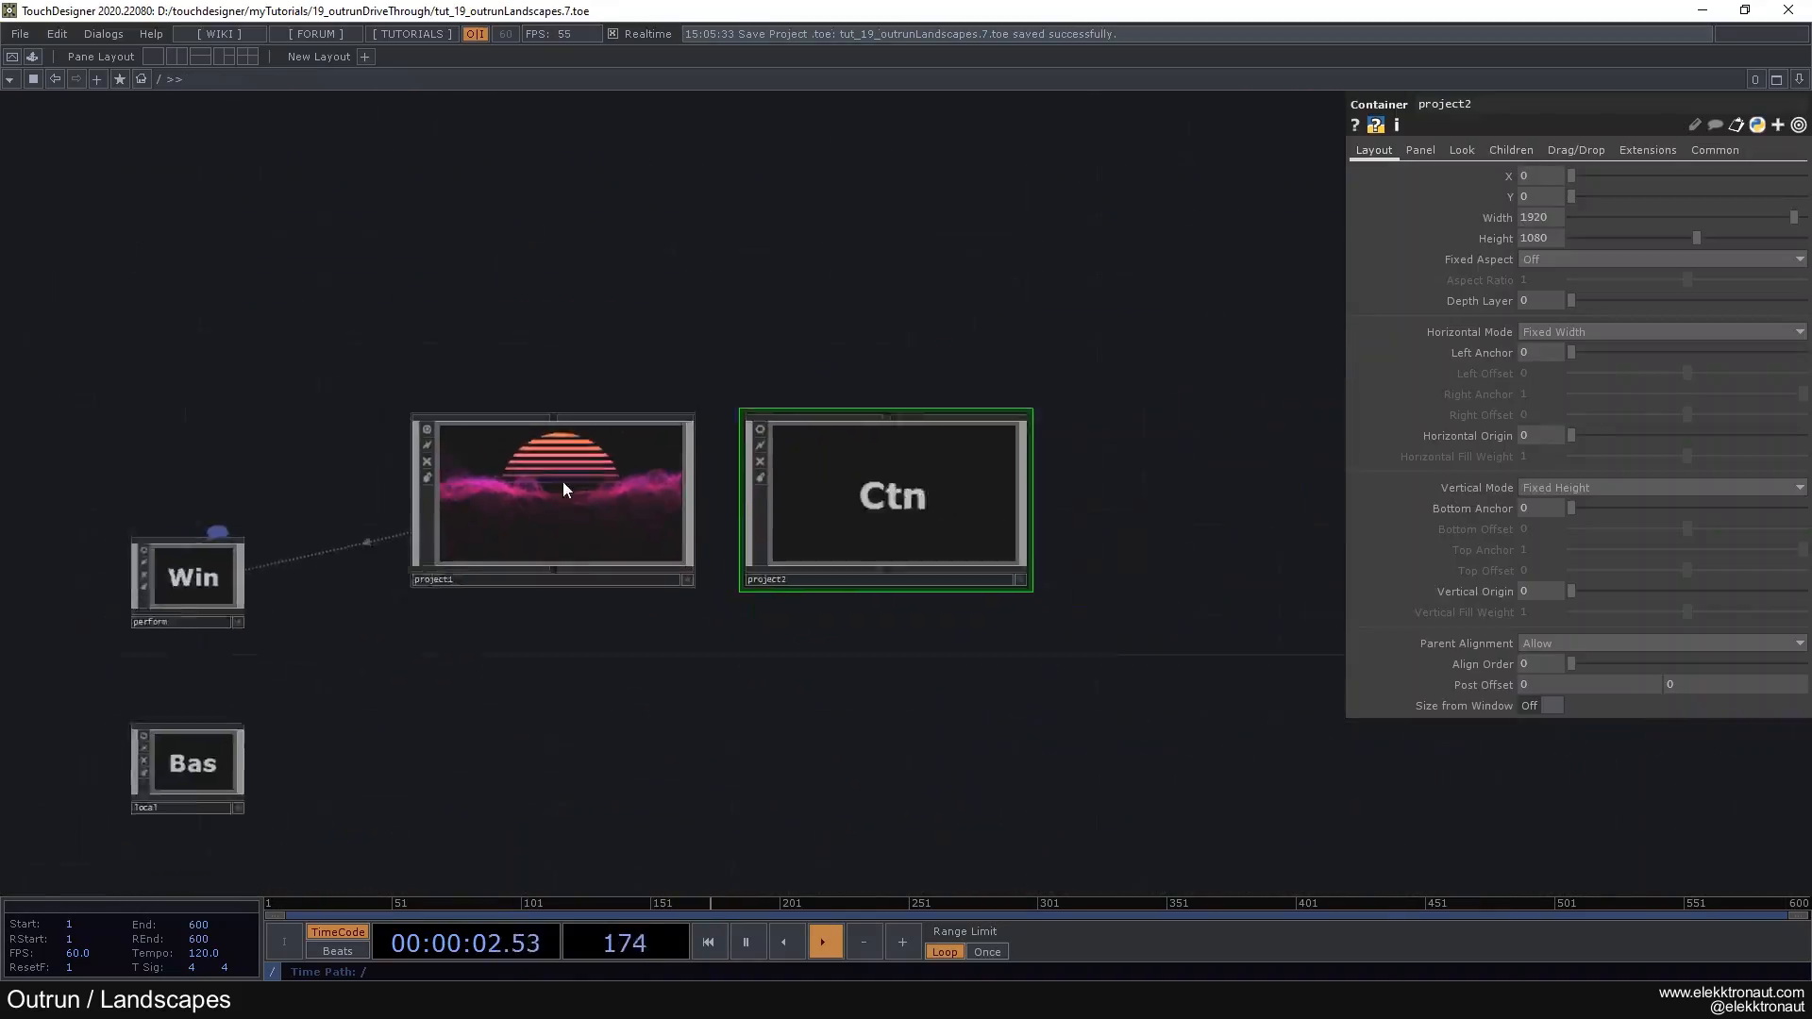
pyautogui.scroll(5, 746, 457)
pyautogui.scroll(-2, 897, 505)
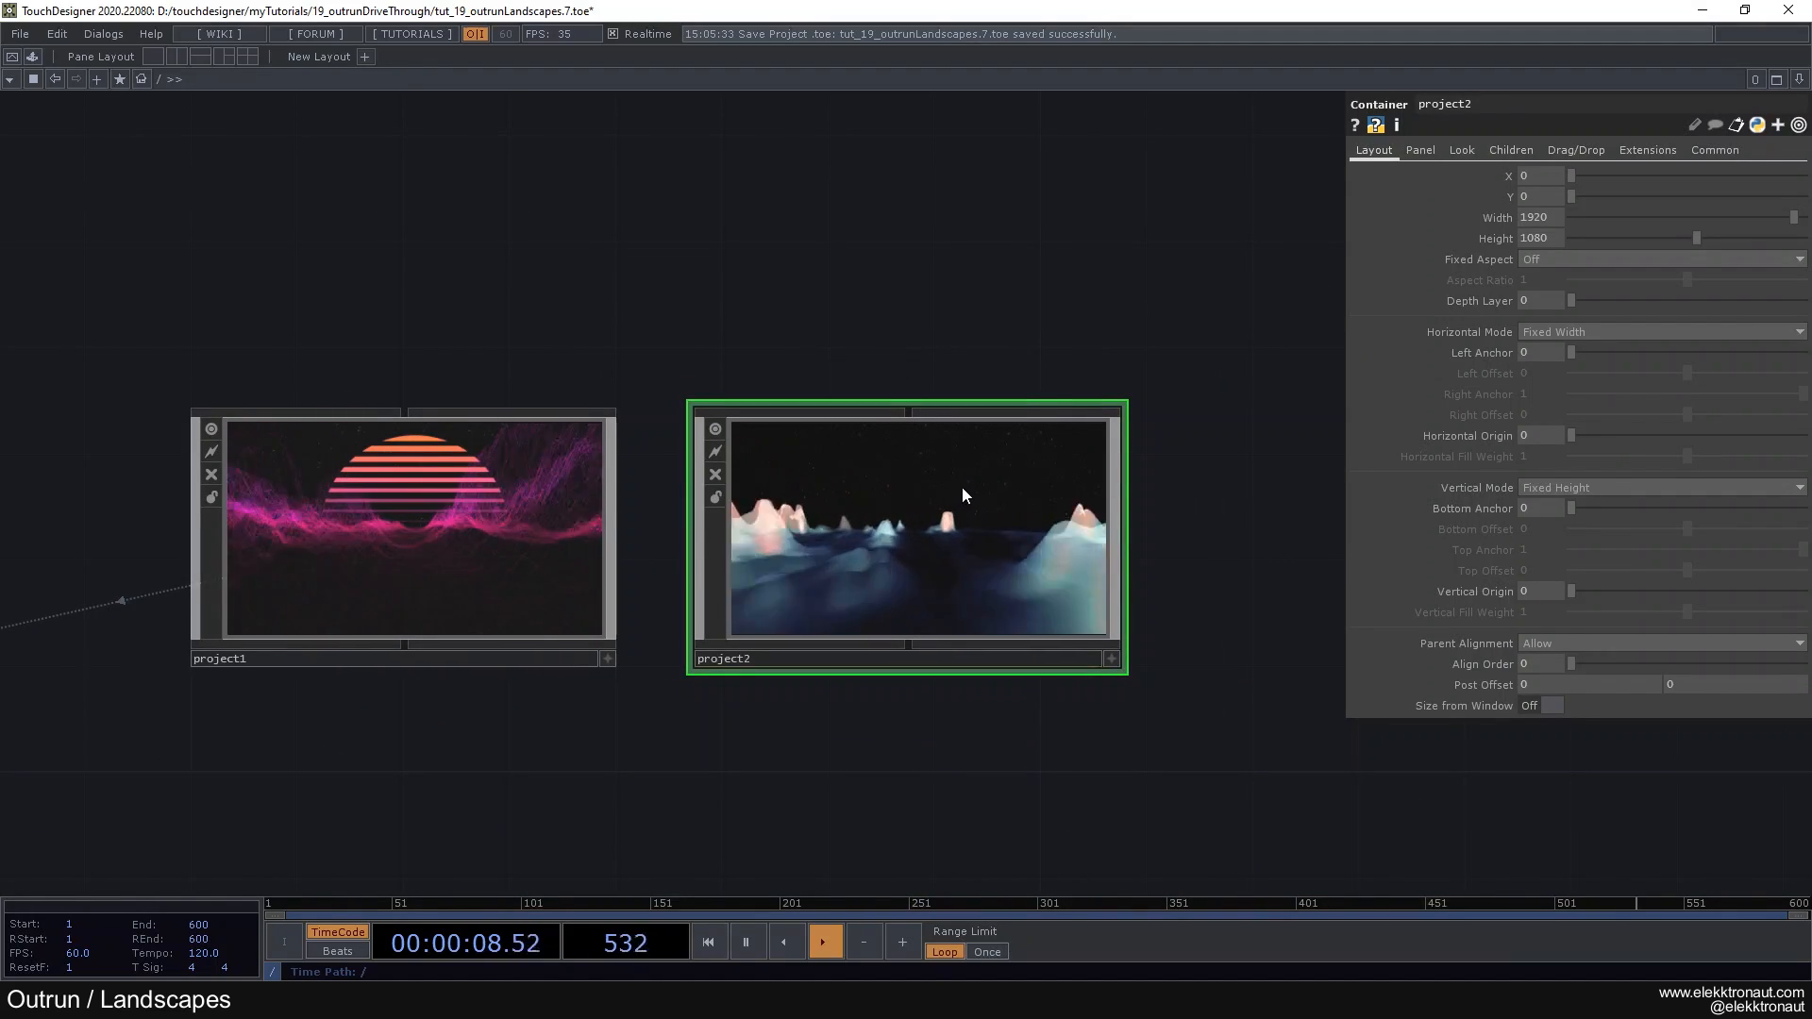
pyautogui.press('Delete')
pyautogui.hotkey('ctrl', 'v')
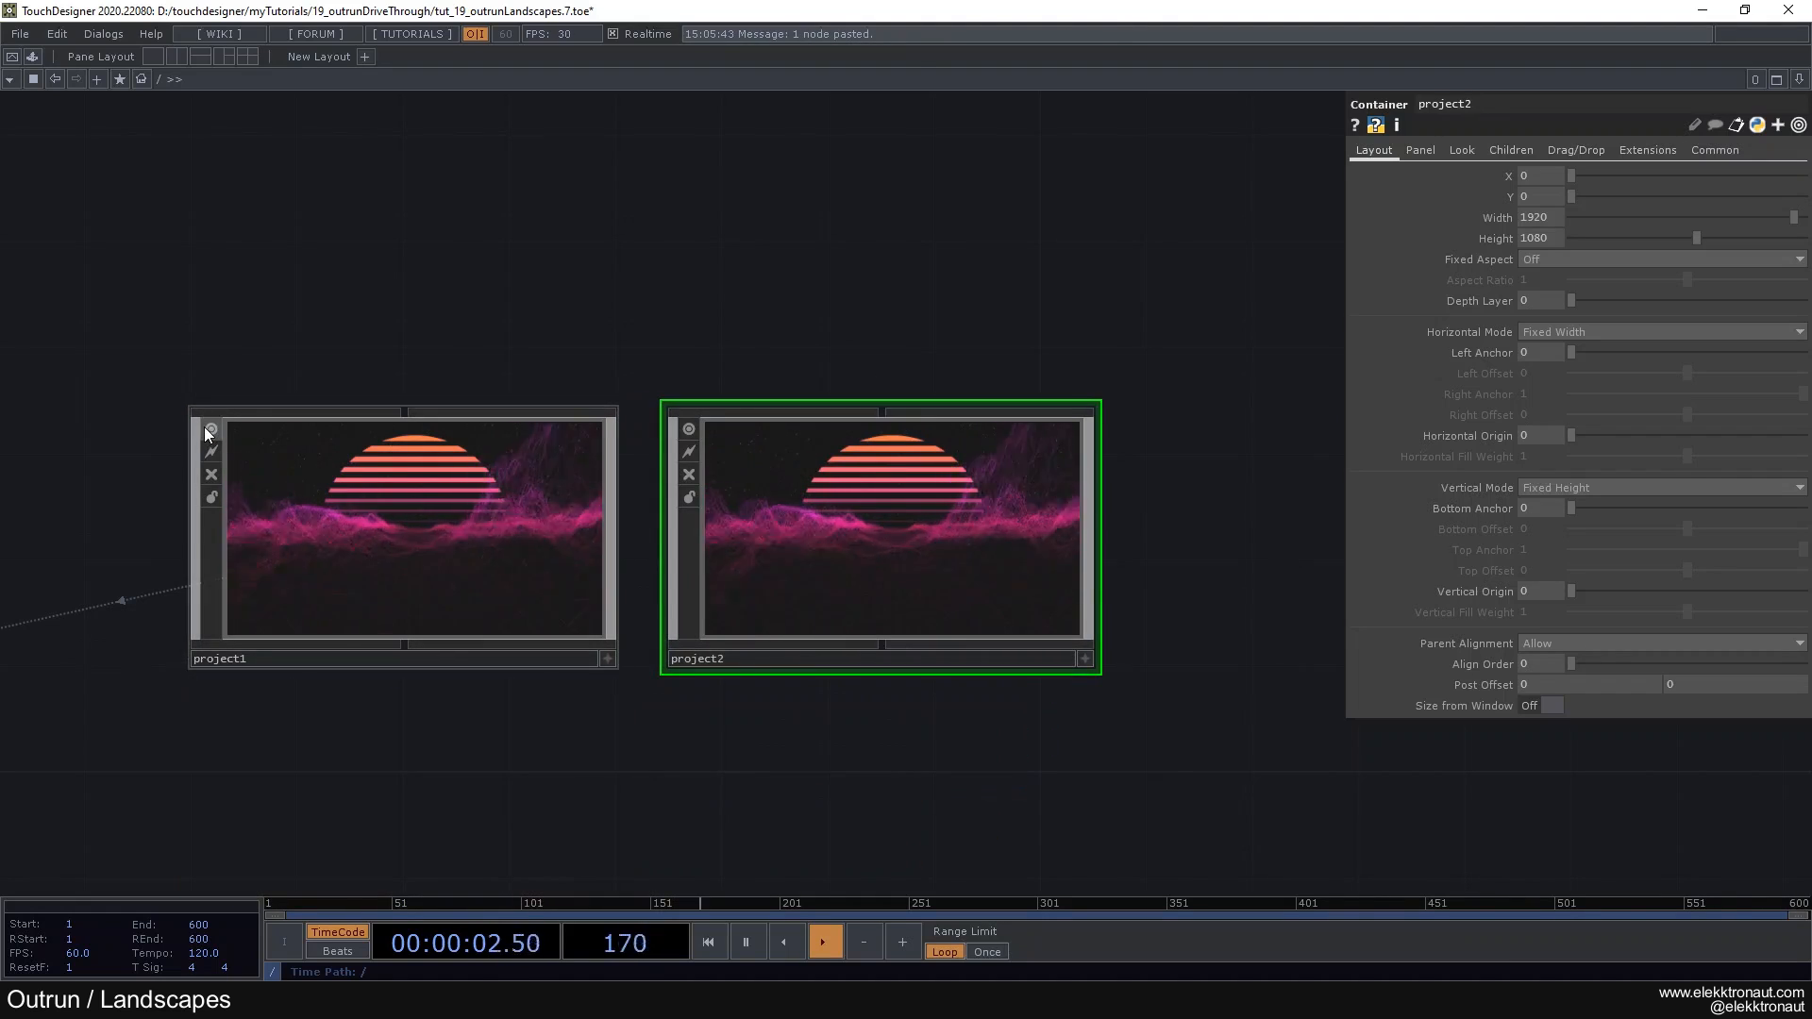
pyautogui.moveTo(837, 337); pyautogui.dragTo(714, 320)
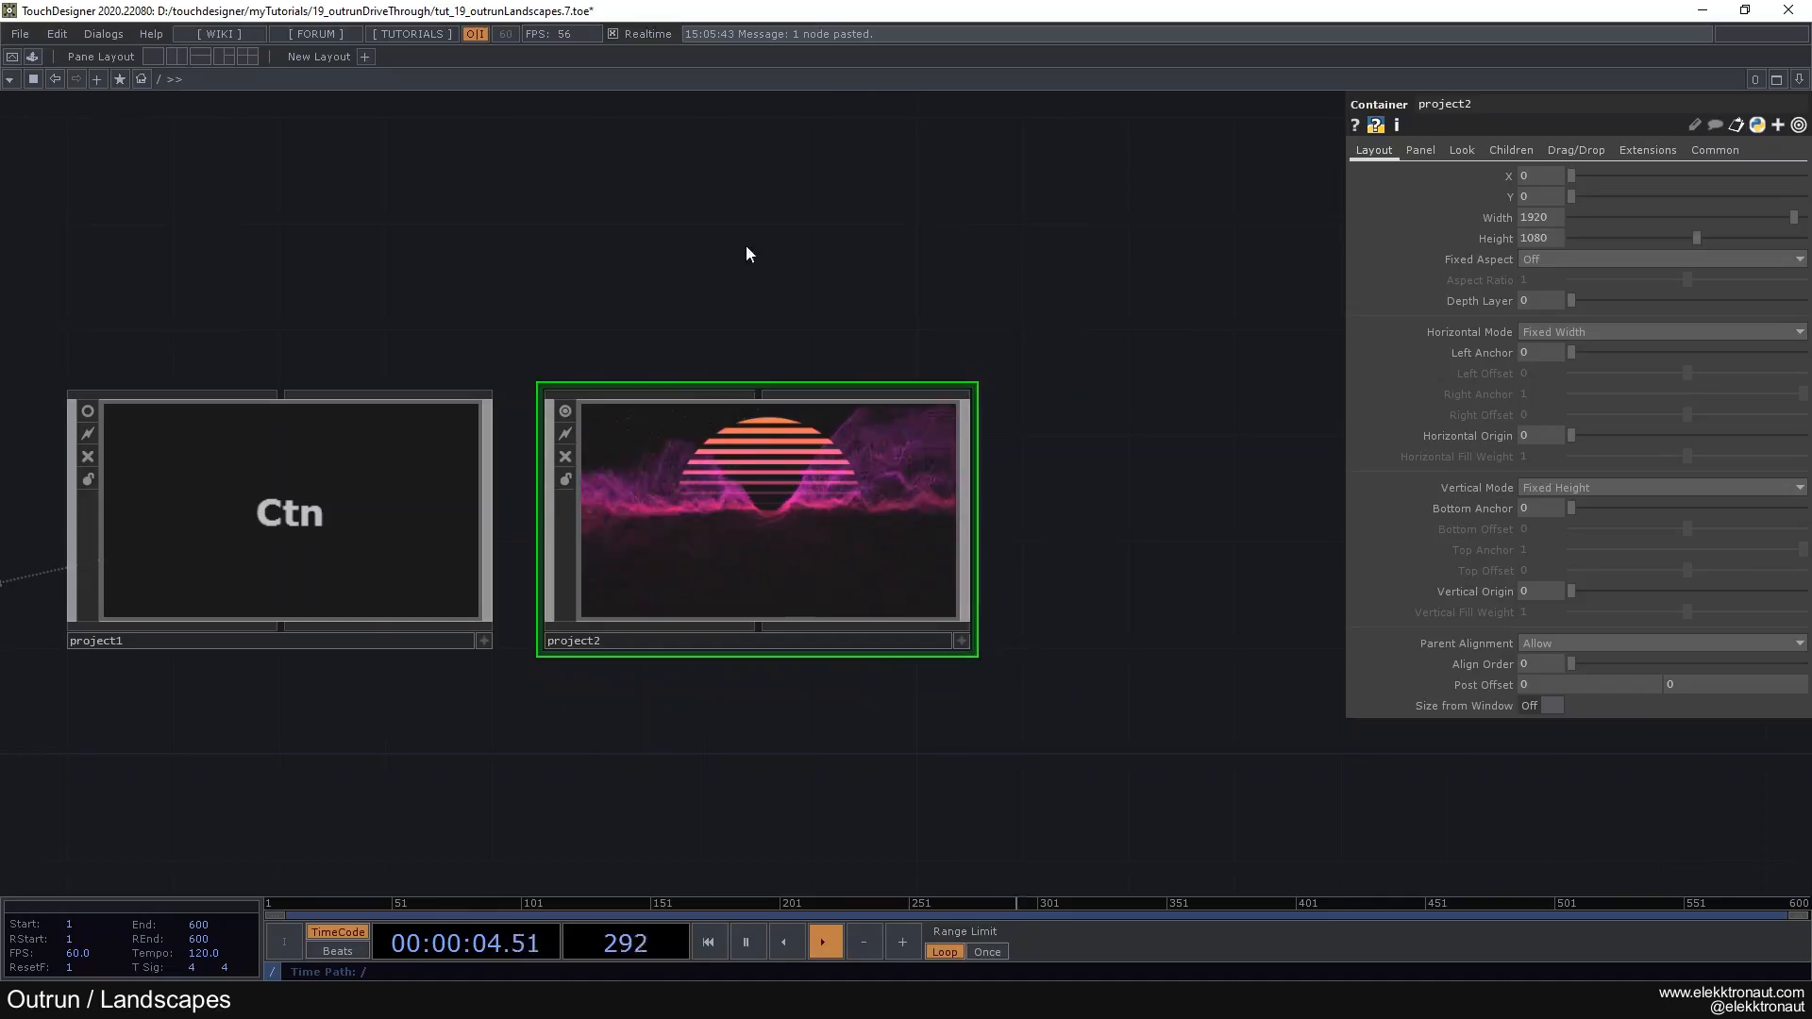
# Step: Enter project2 and delete the striped-sun nodes together with the node that composites the sun onto the render
pyautogui.scroll(5, 738, 464)
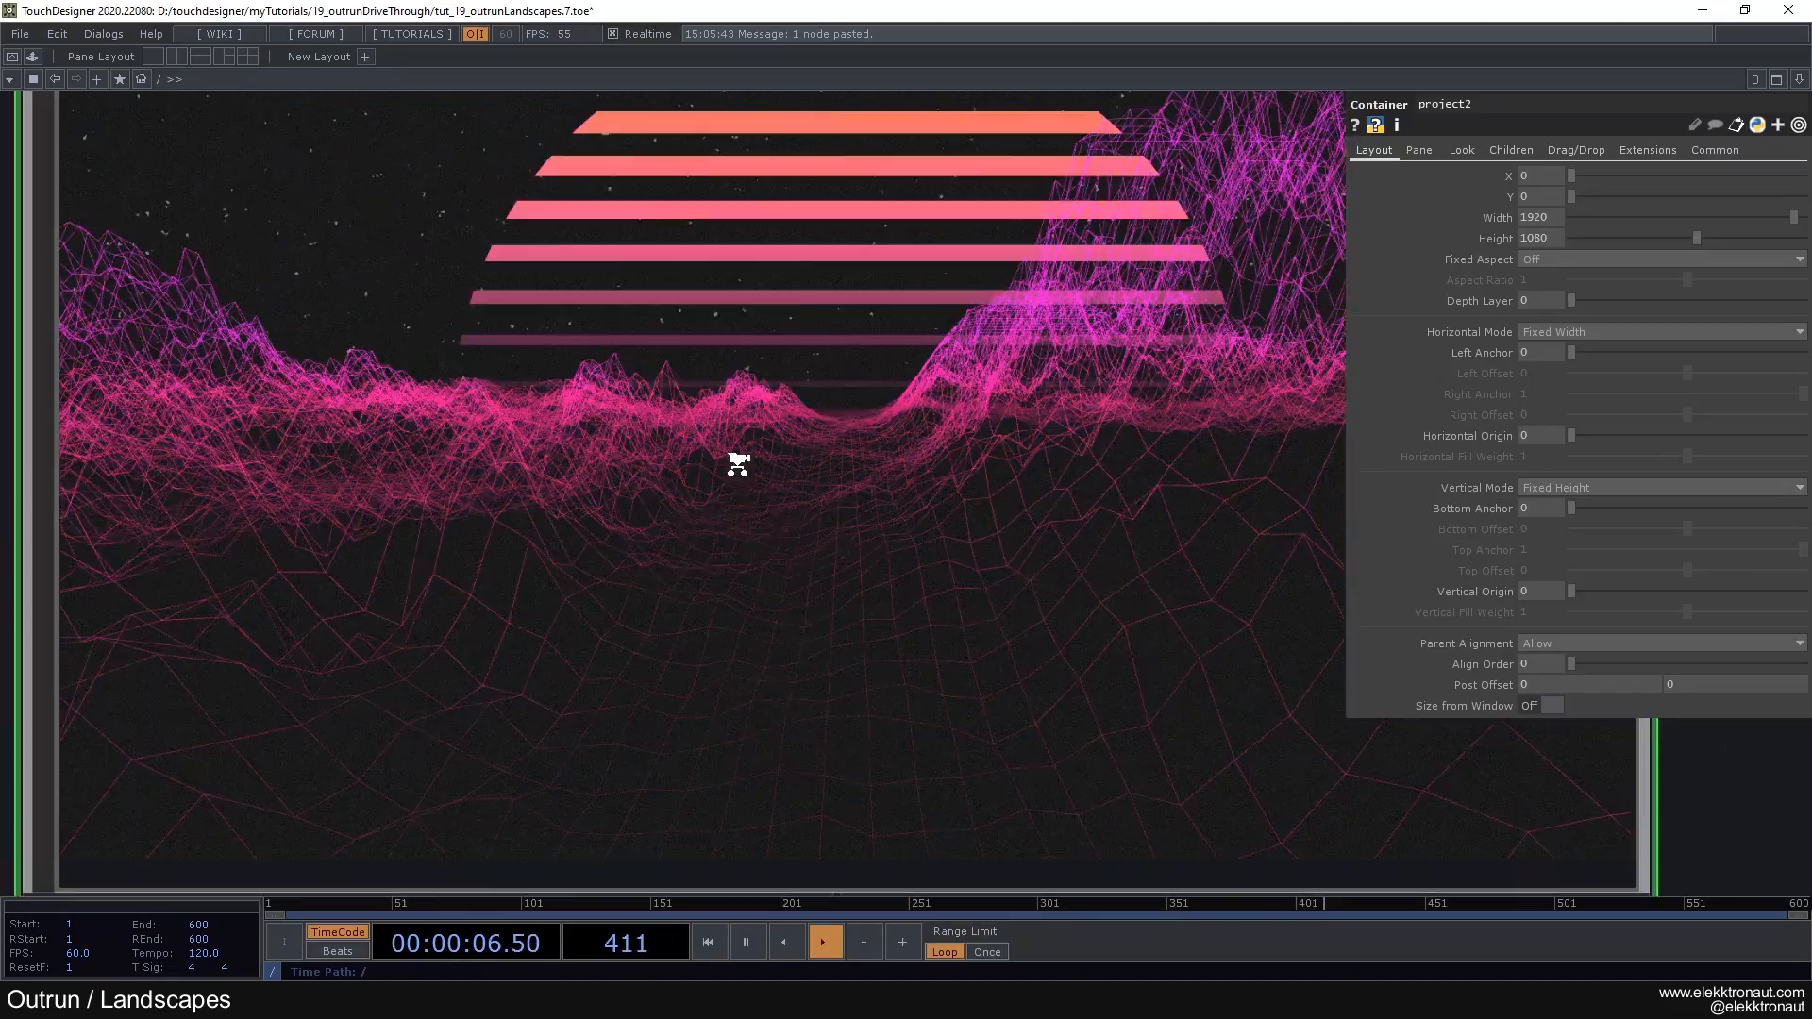
pyautogui.scroll(3, 738, 463)
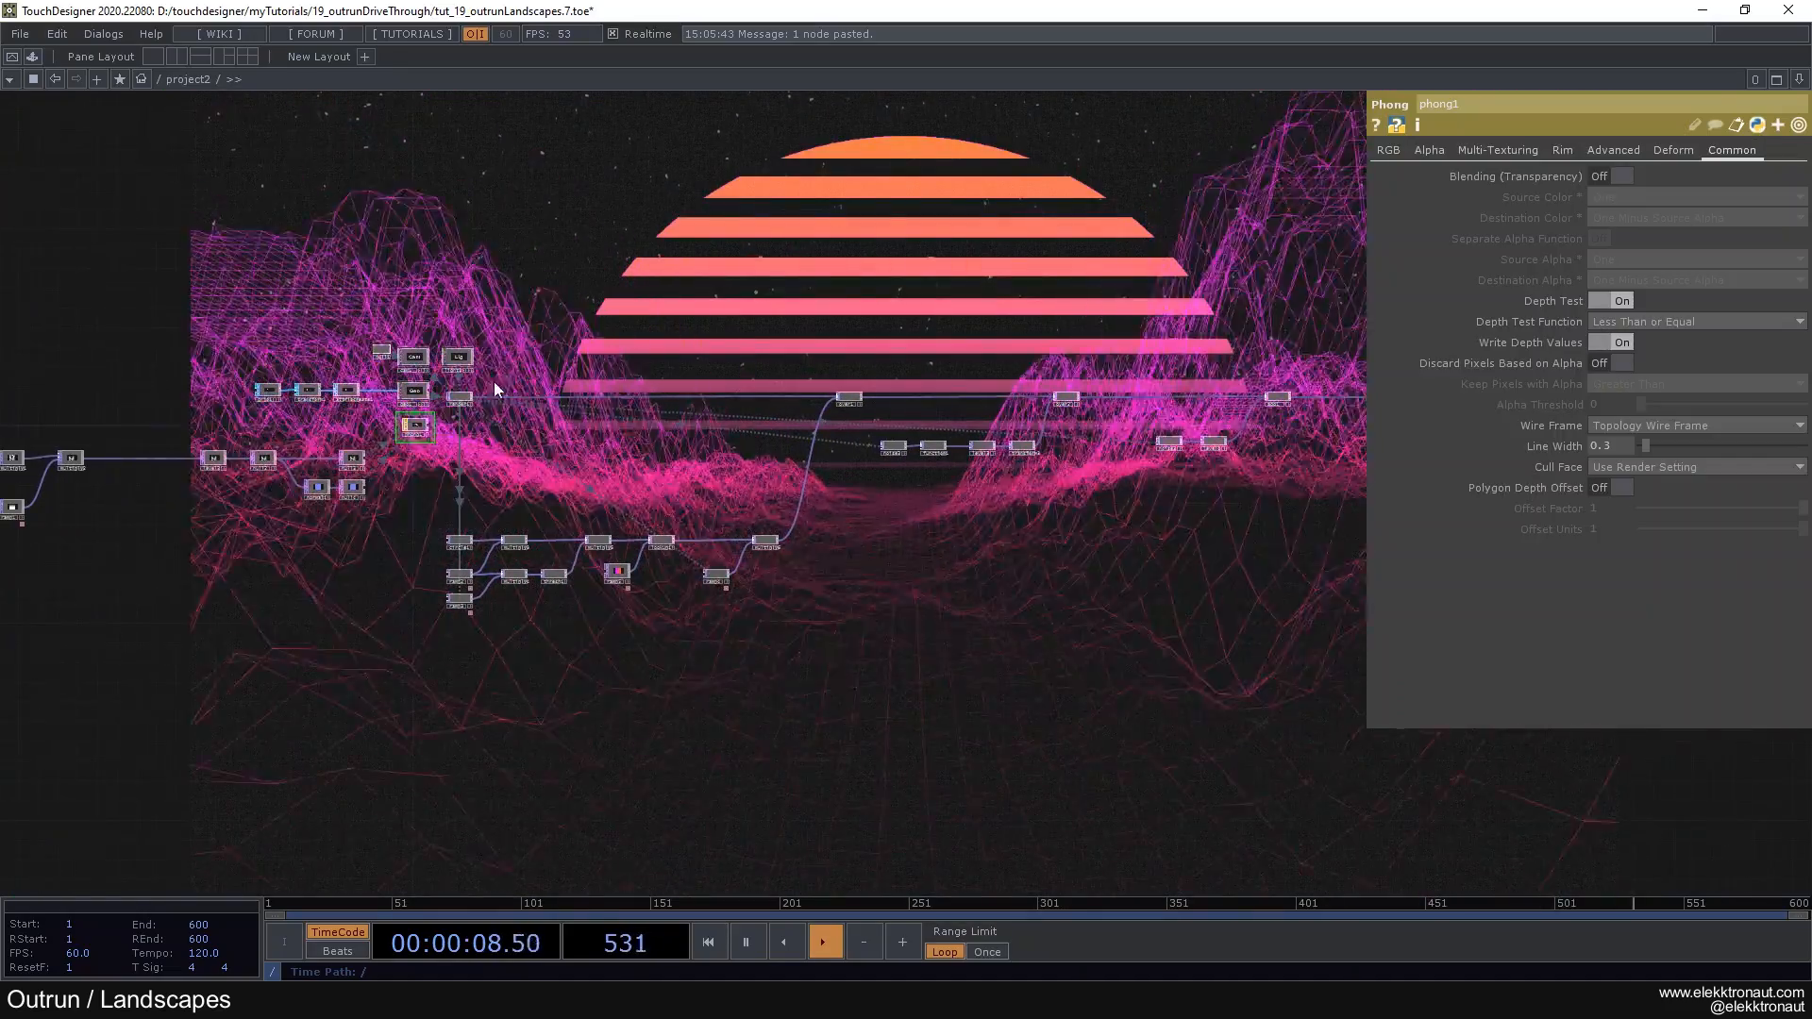
pyautogui.moveTo(664, 628); pyautogui.dragTo(797, 647, button='right')
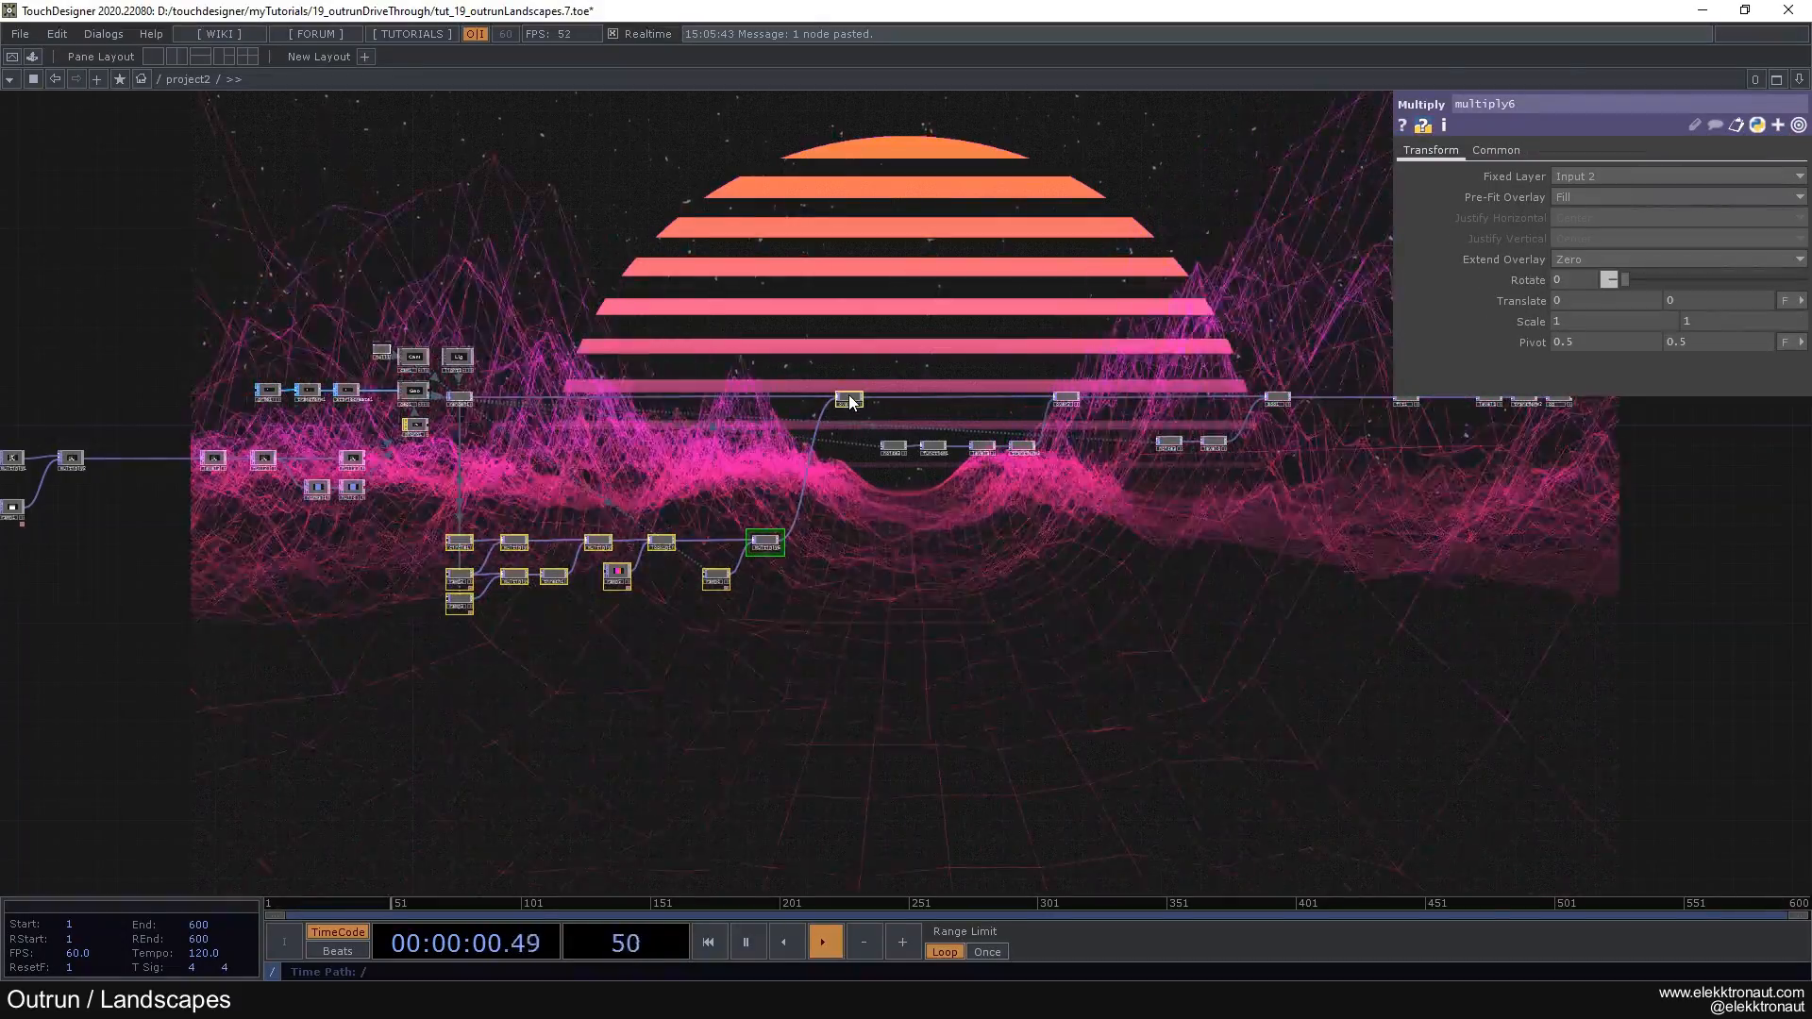
pyautogui.press('Delete')
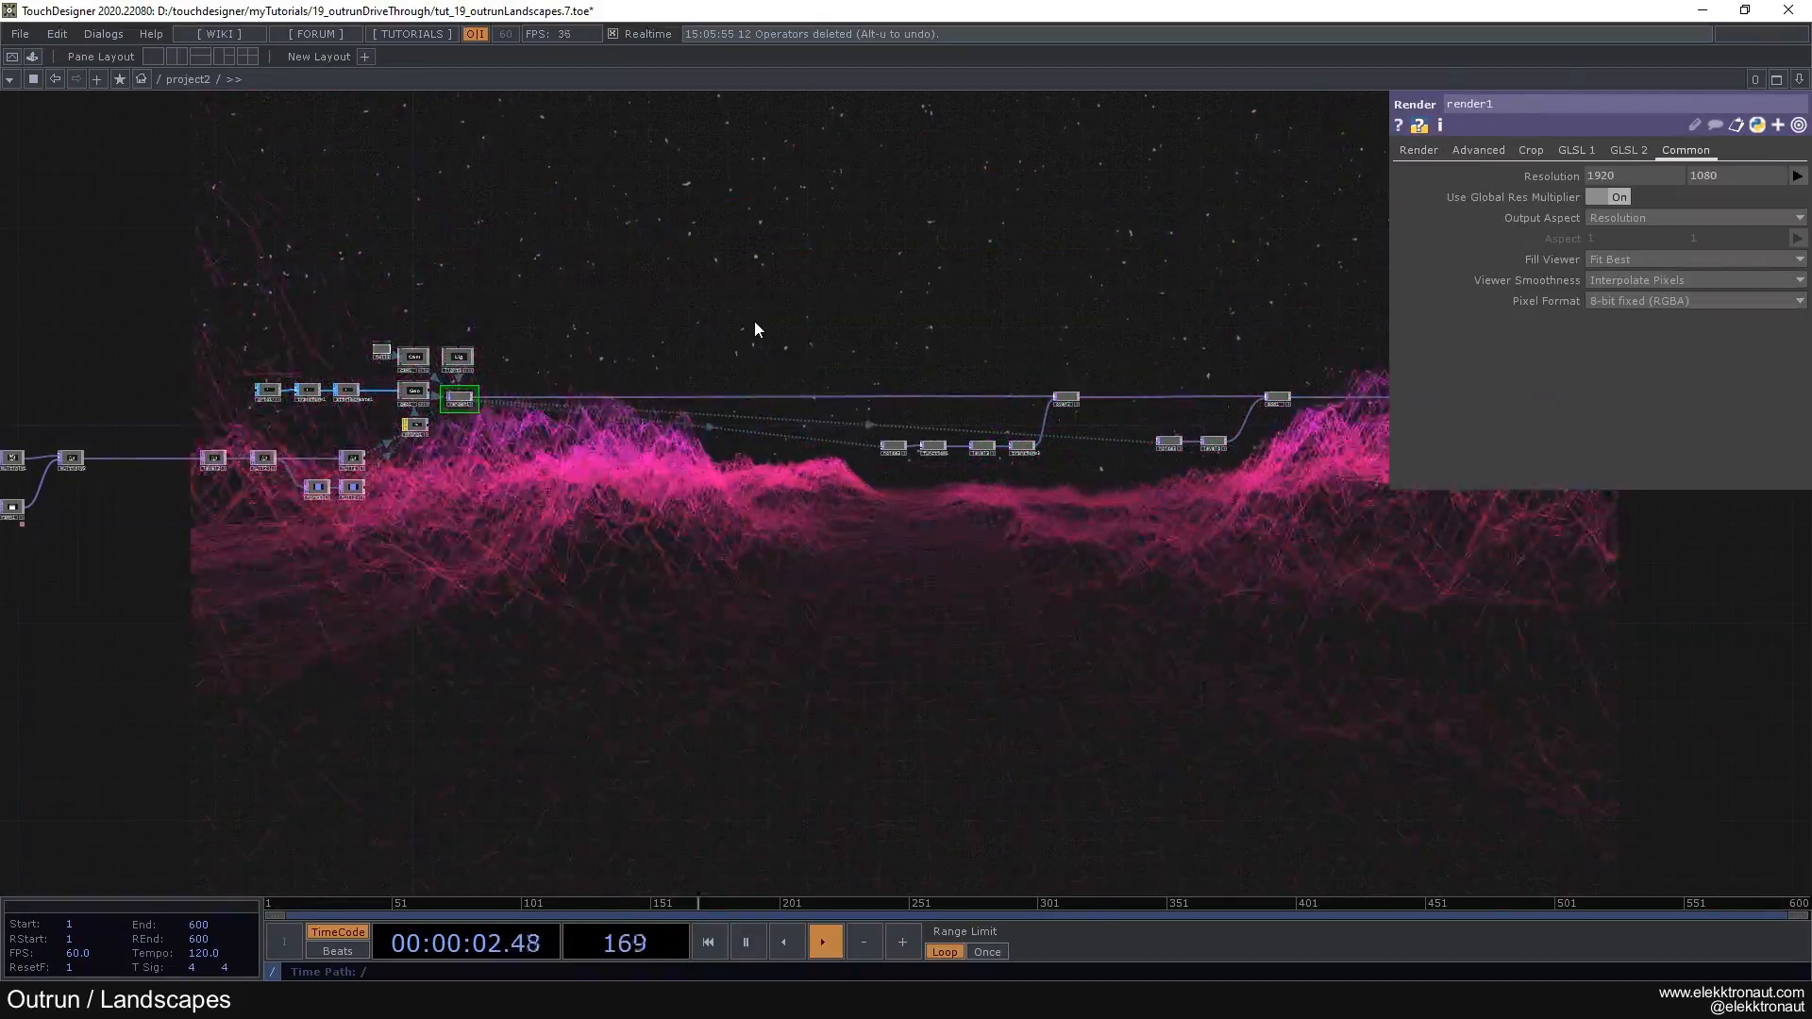
# Step: Move the remaining starfield, grain and output nodes closer to render1
pyautogui.moveTo(776, 327); pyautogui.dragTo(1658, 494, button='right')
pyautogui.moveTo(1277, 404); pyautogui.dragTo(882, 395)
pyautogui.moveTo(669, 364); pyautogui.dragTo(947, 371)
# Step: Set the wire frame option of project2's phong1 material to Off so the landscape renders as a solid surface
pyautogui.moveTo(947, 371); pyautogui.dragTo(1500, 308, button='middle')
pyautogui.scroll(3, 573, 577)
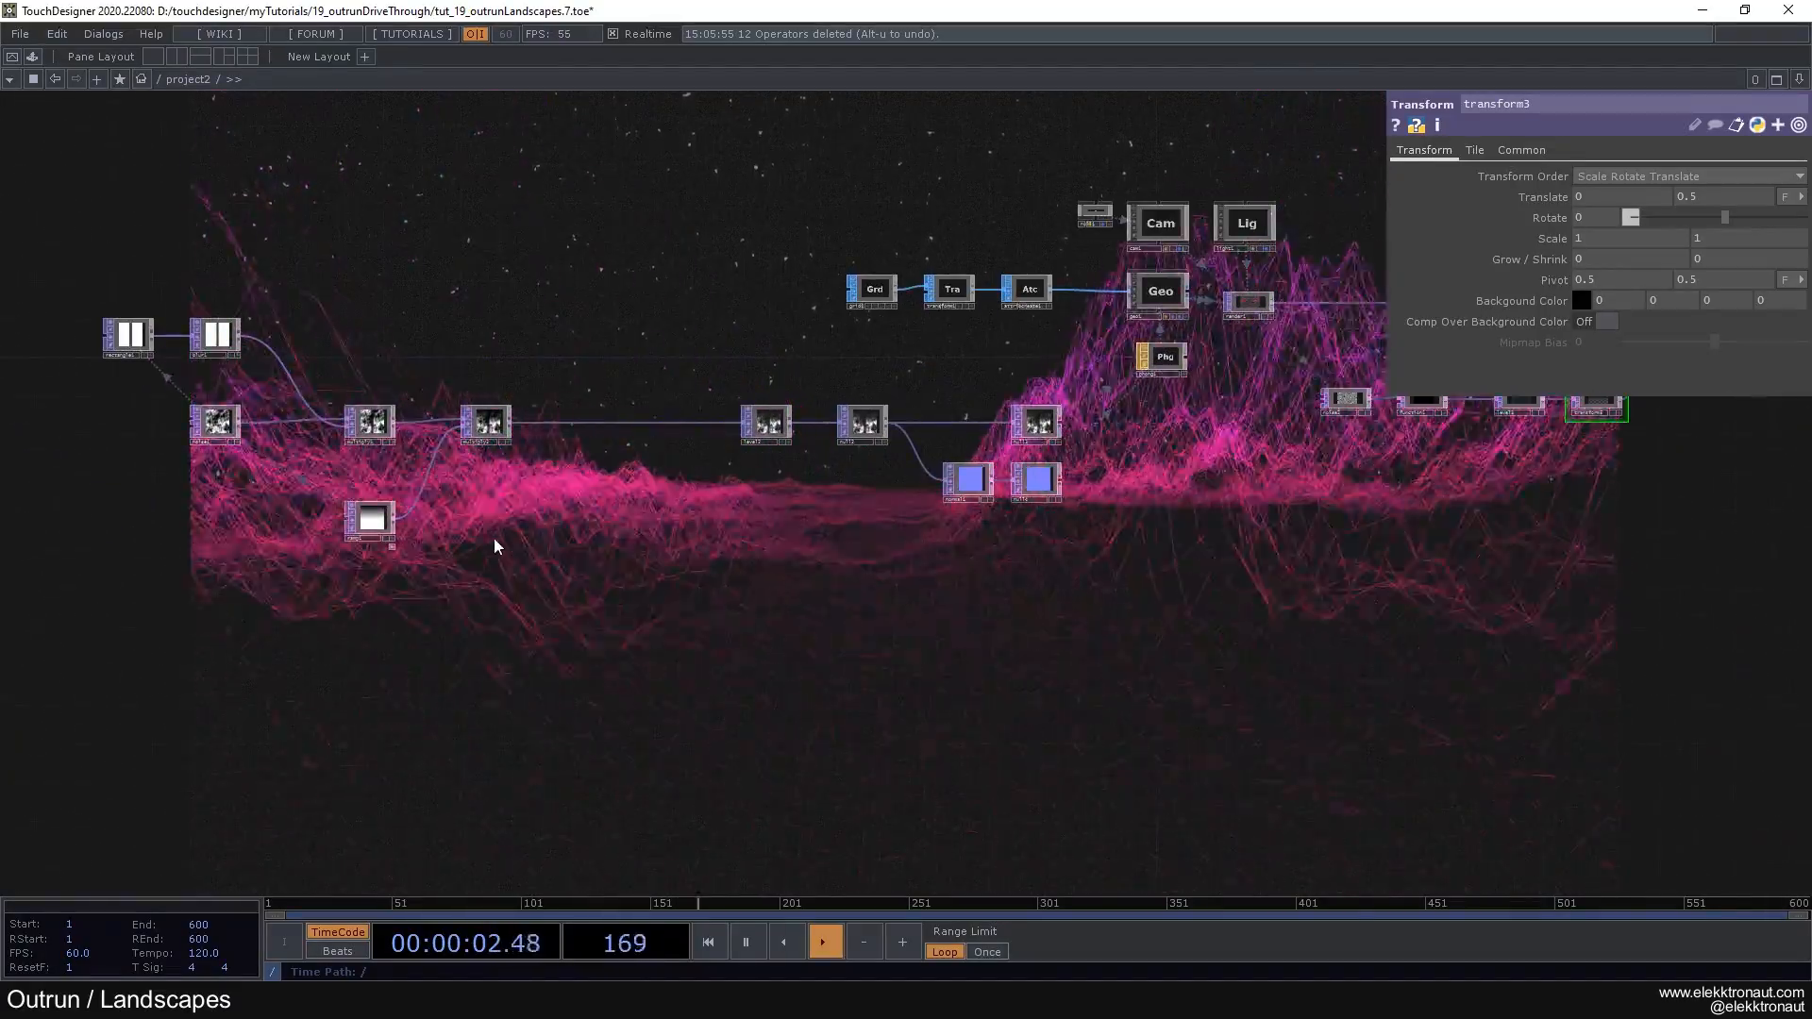
pyautogui.moveTo(1115, 352); pyautogui.dragTo(642, 375, button='middle')
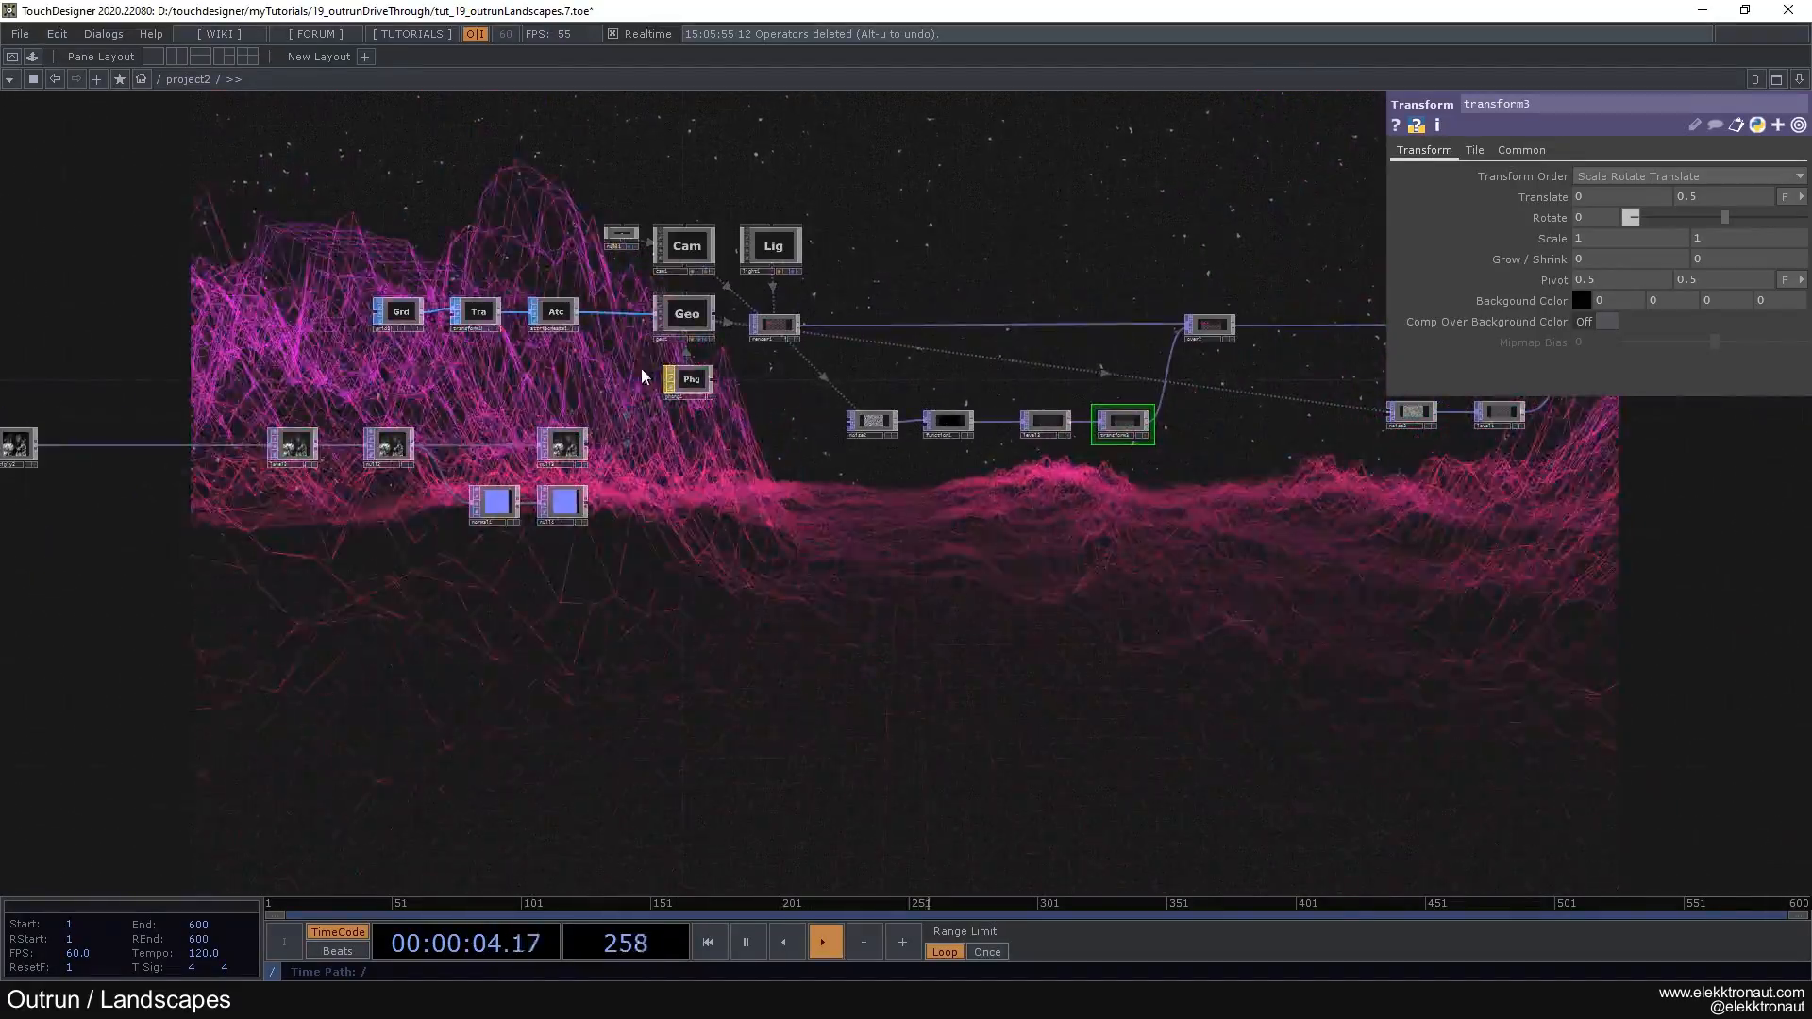
pyautogui.click(695, 383)
pyautogui.moveTo(711, 476); pyautogui.dragTo(614, 449, button='middle')
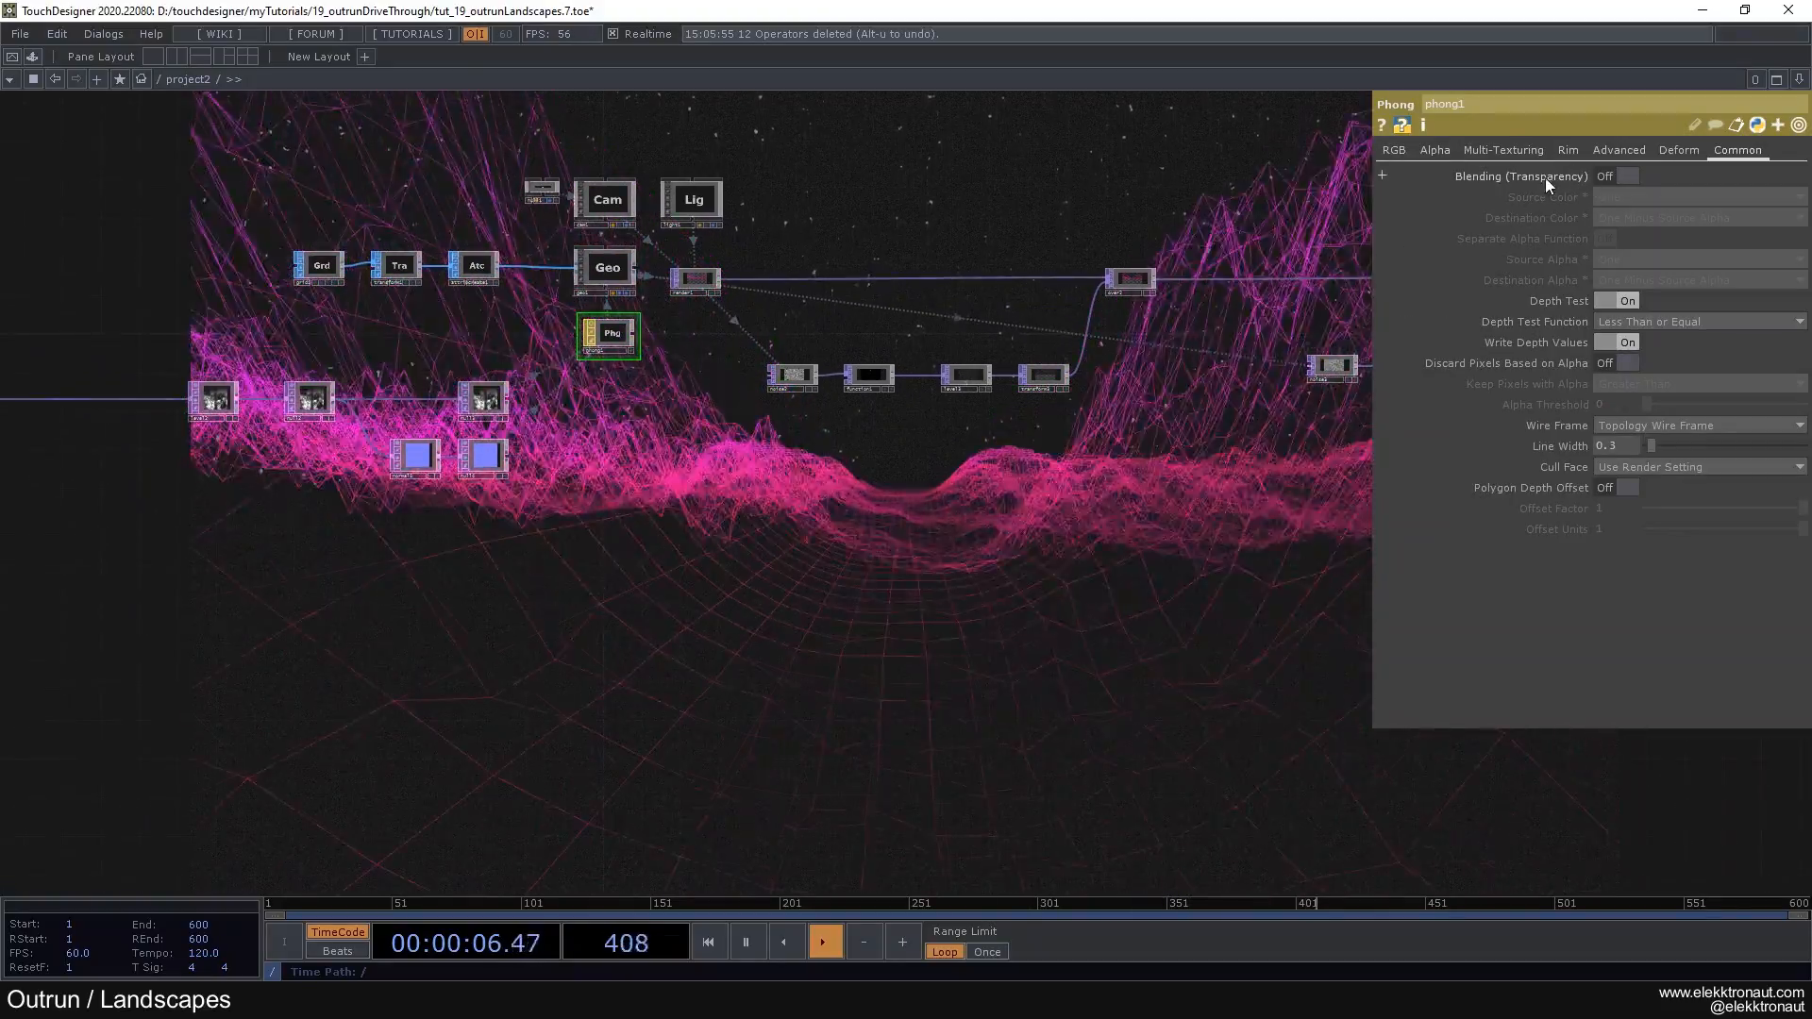
pyautogui.click(1629, 426)
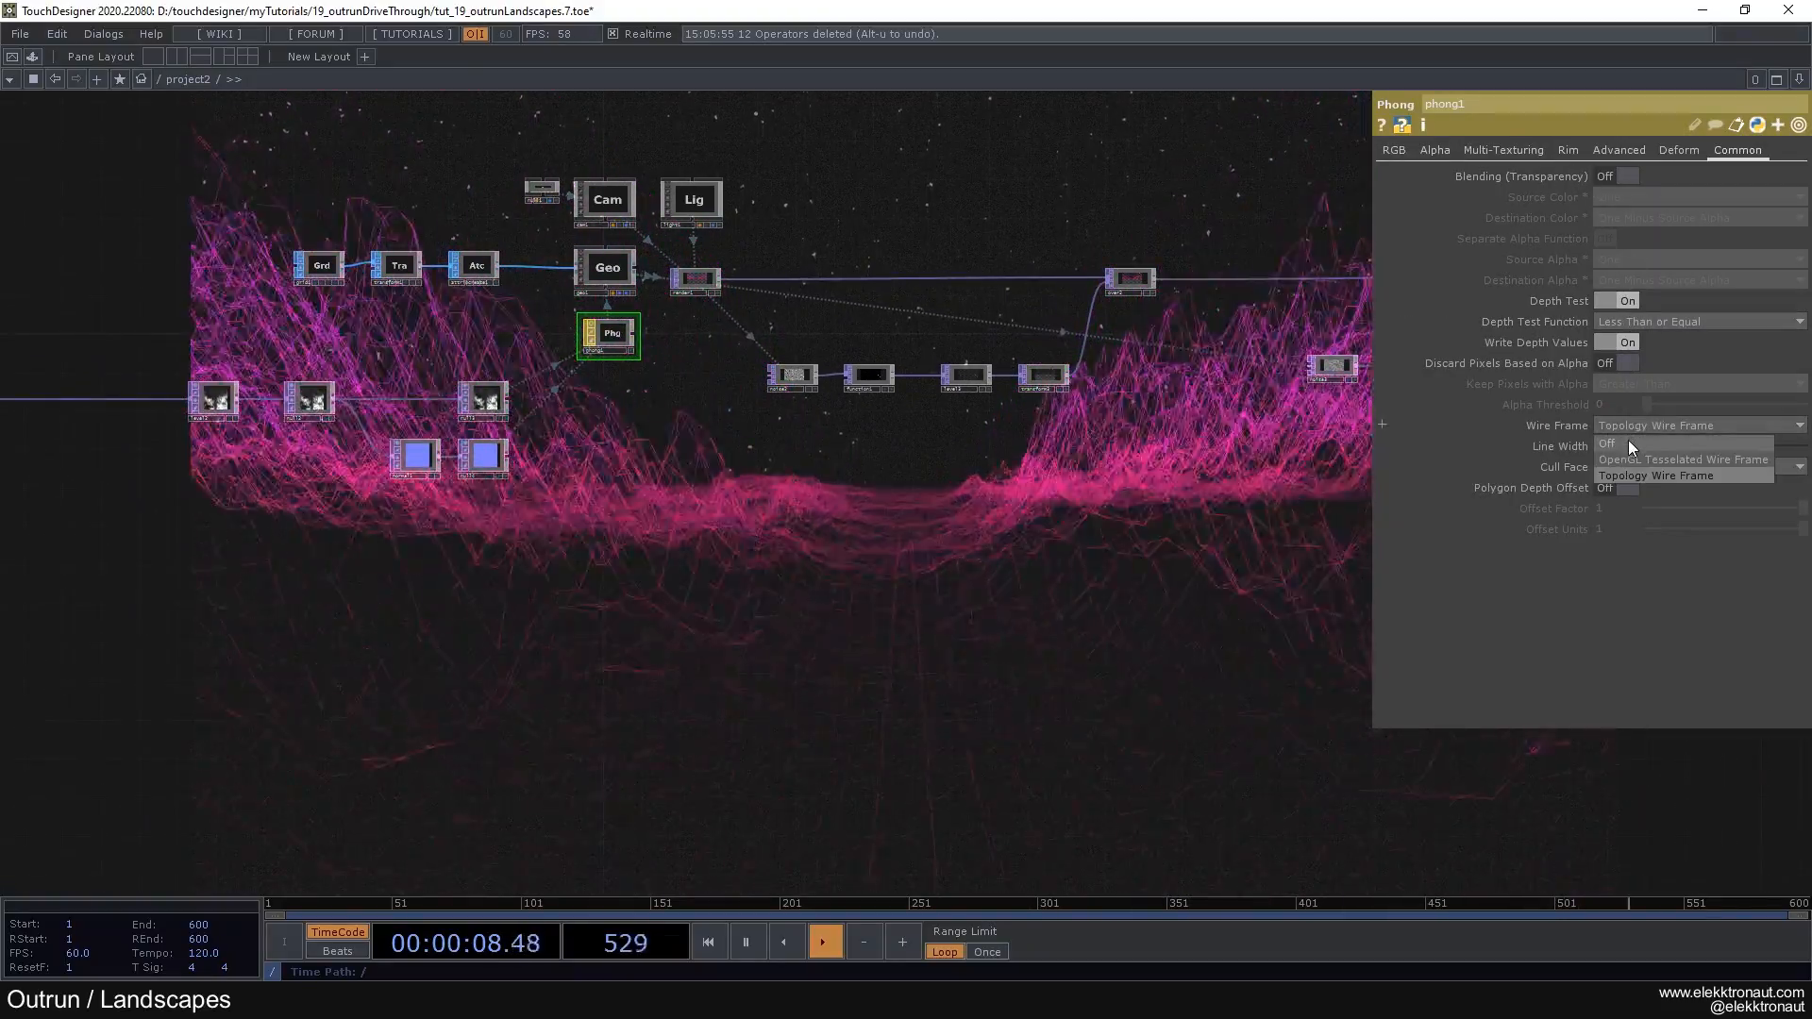
pyautogui.click(1628, 442)
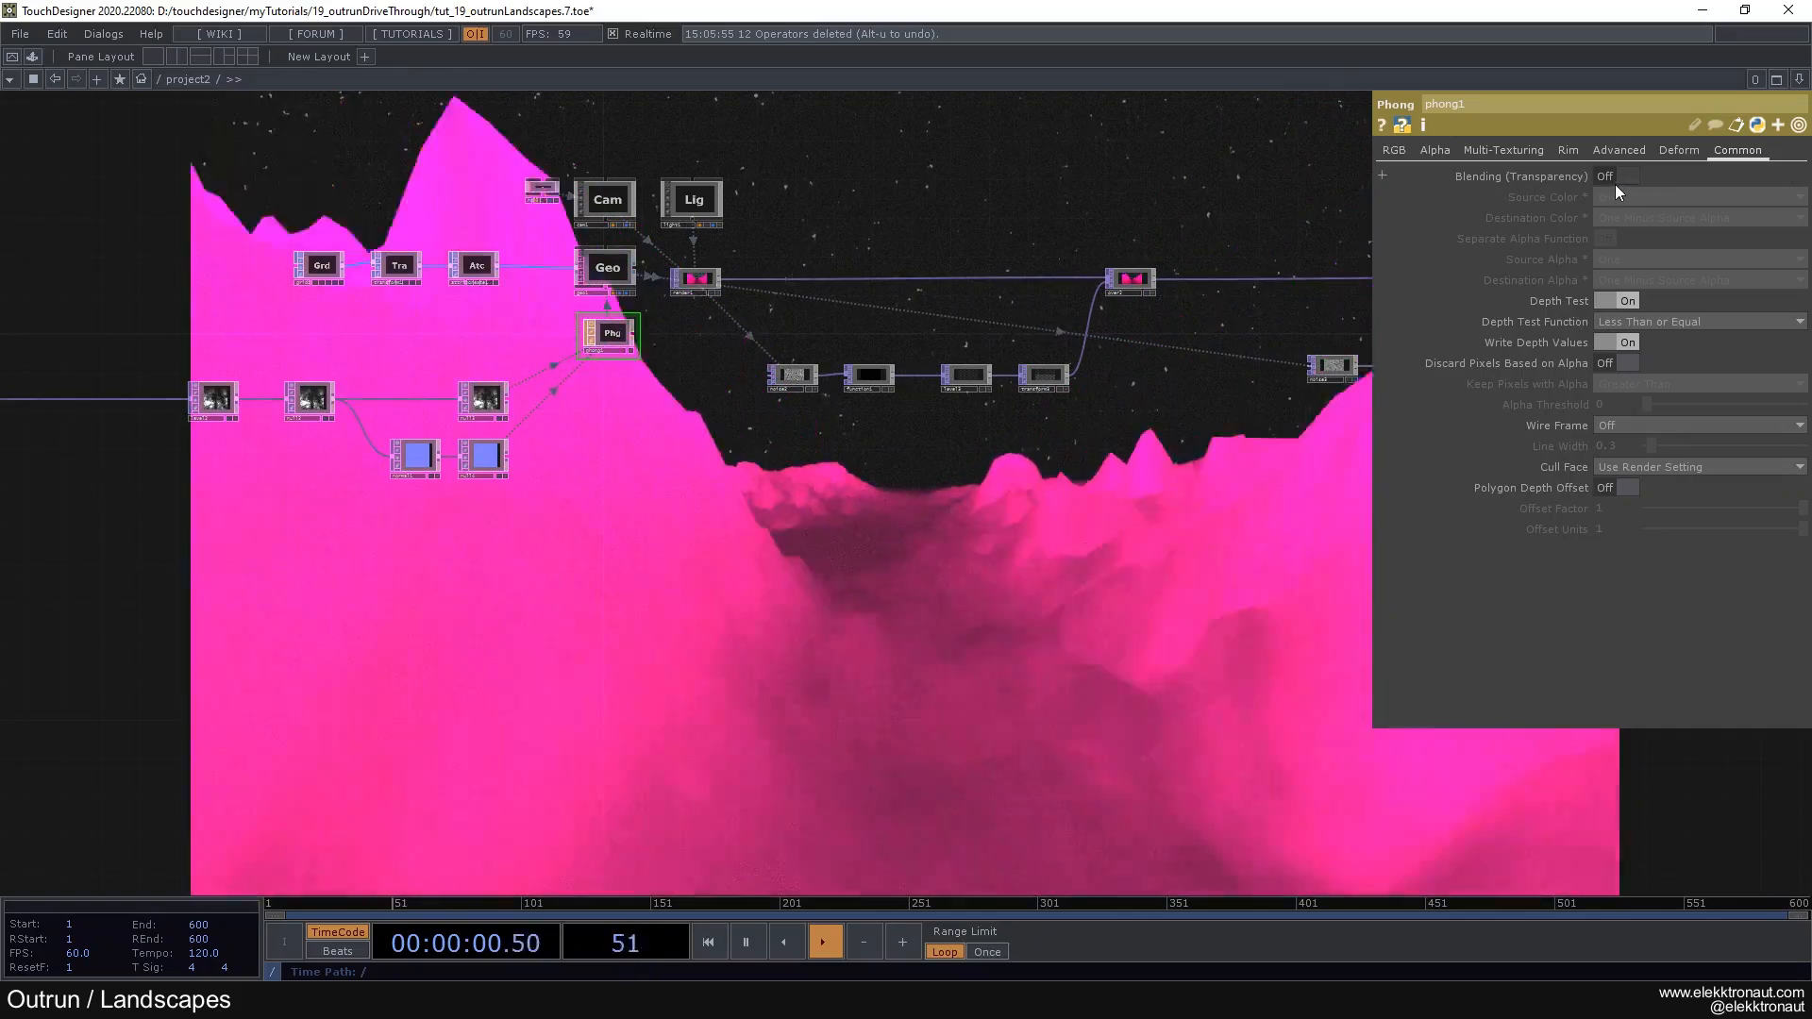
# Step: Turn on phong1's blending with destination color One Minus Src Color, and turn off its depth test
pyautogui.click(1628, 176)
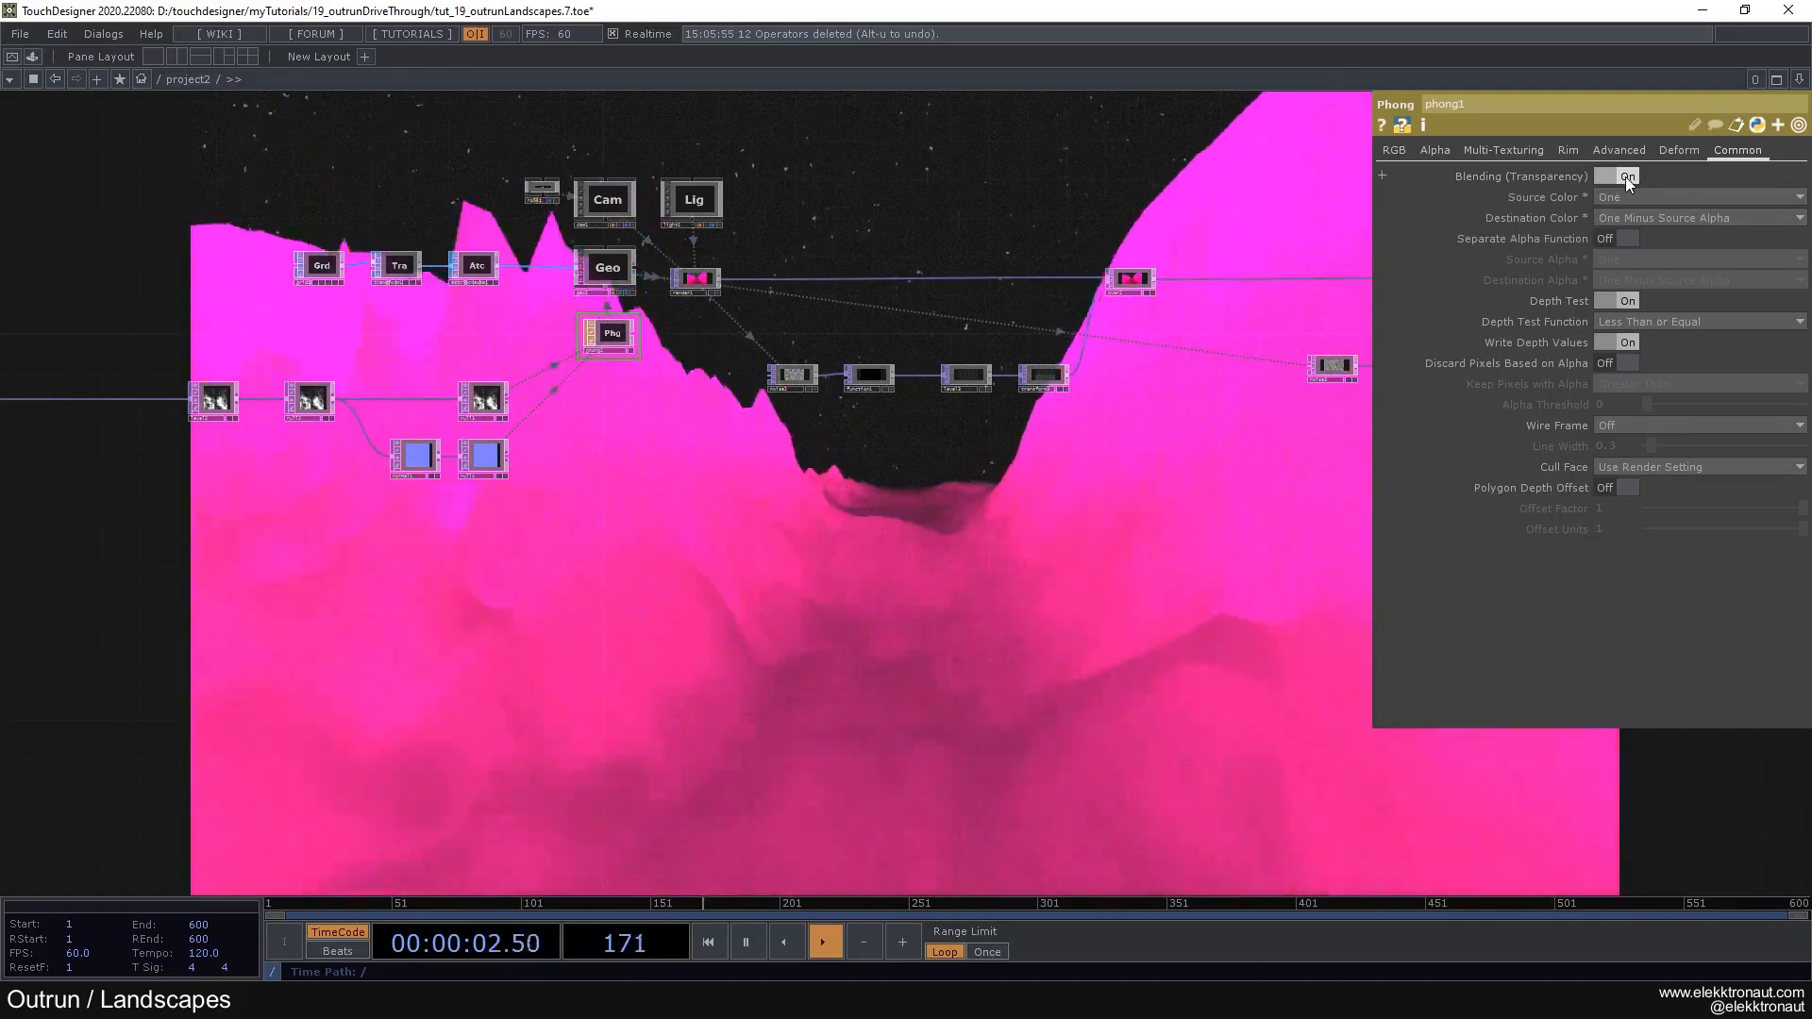
pyautogui.click(1650, 217)
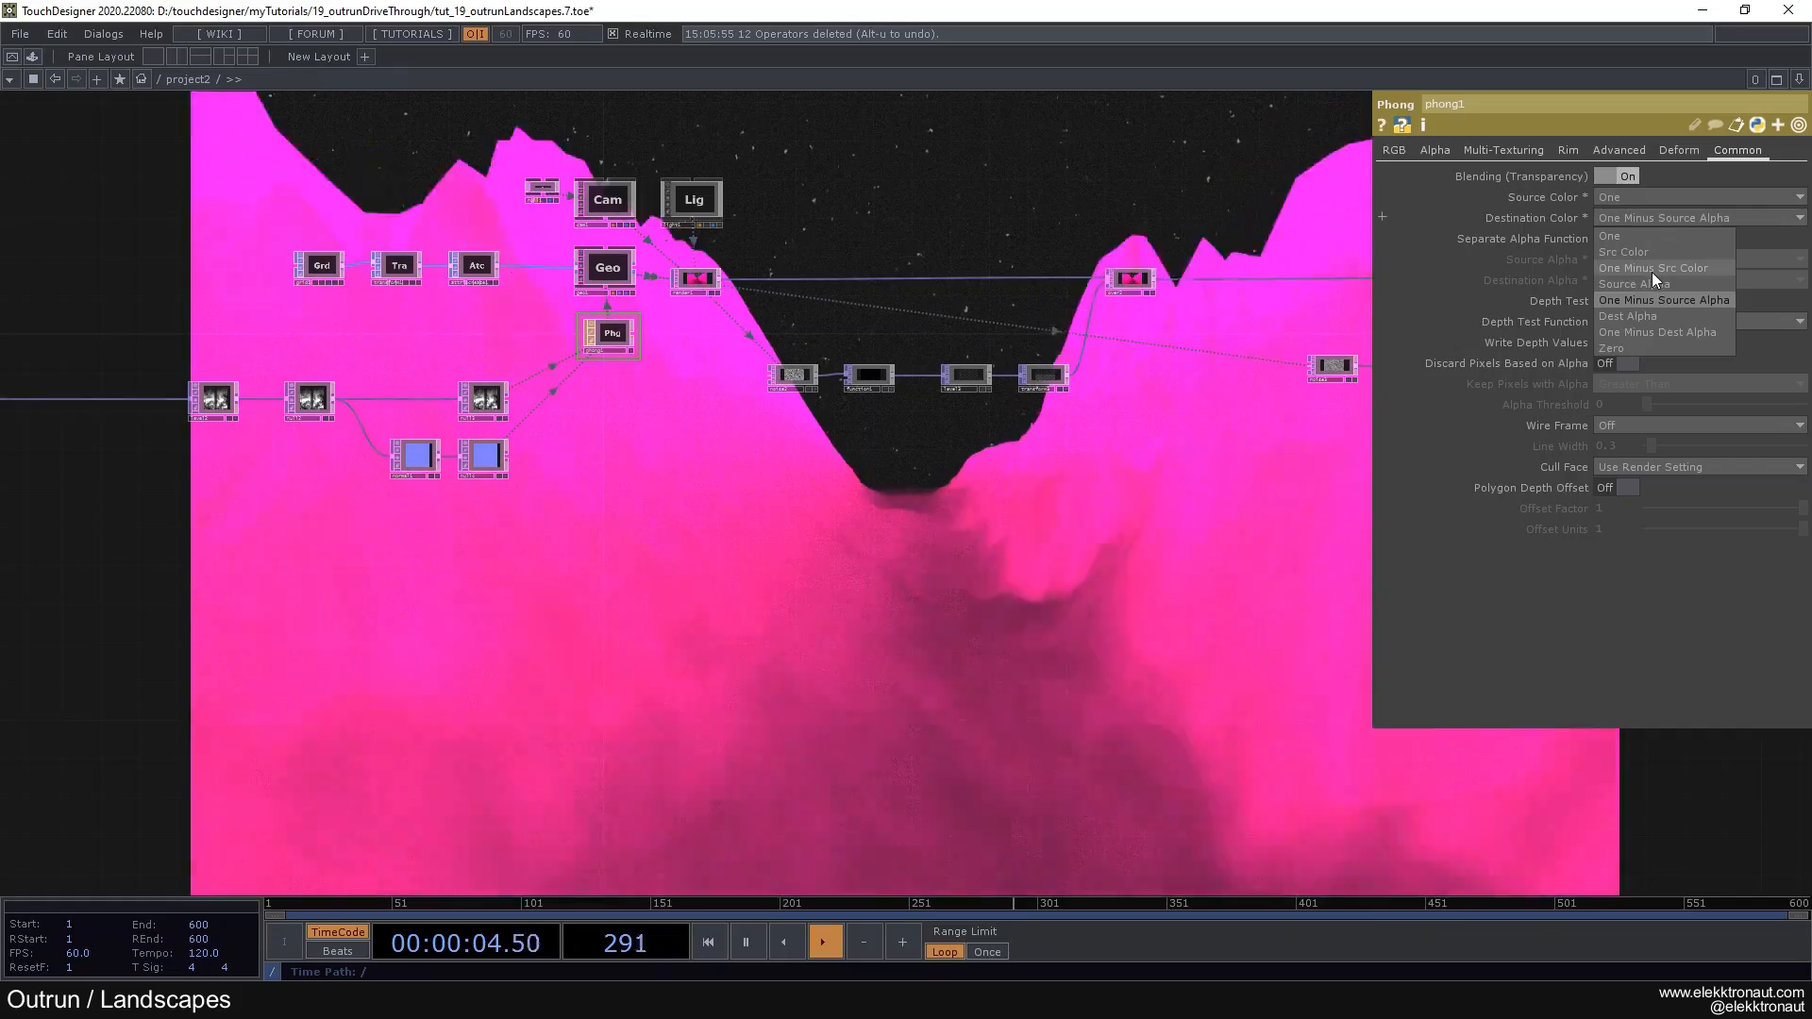
pyautogui.click(1644, 269)
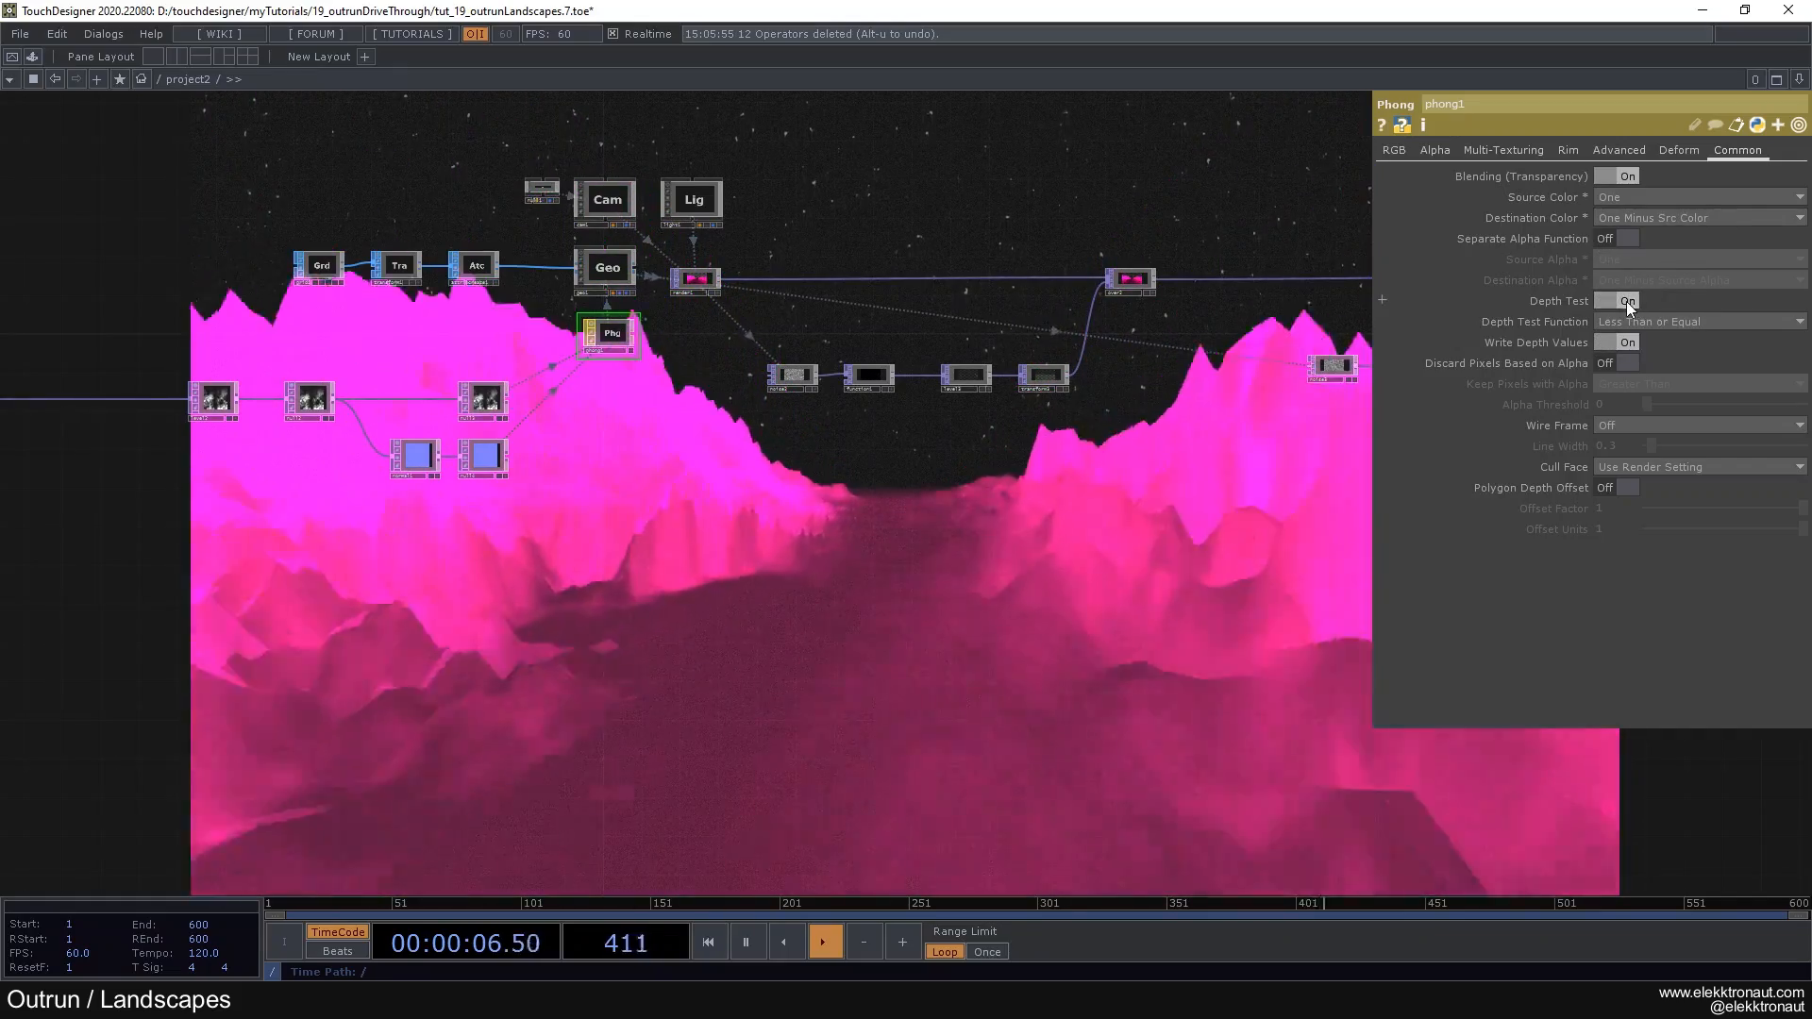
pyautogui.click(1627, 302)
# Step: Set phong1's Alpha Front to 0.422 to make the landscape surface semi-transparent
pyautogui.moveTo(1278, 357); pyautogui.dragTo(1363, 287)
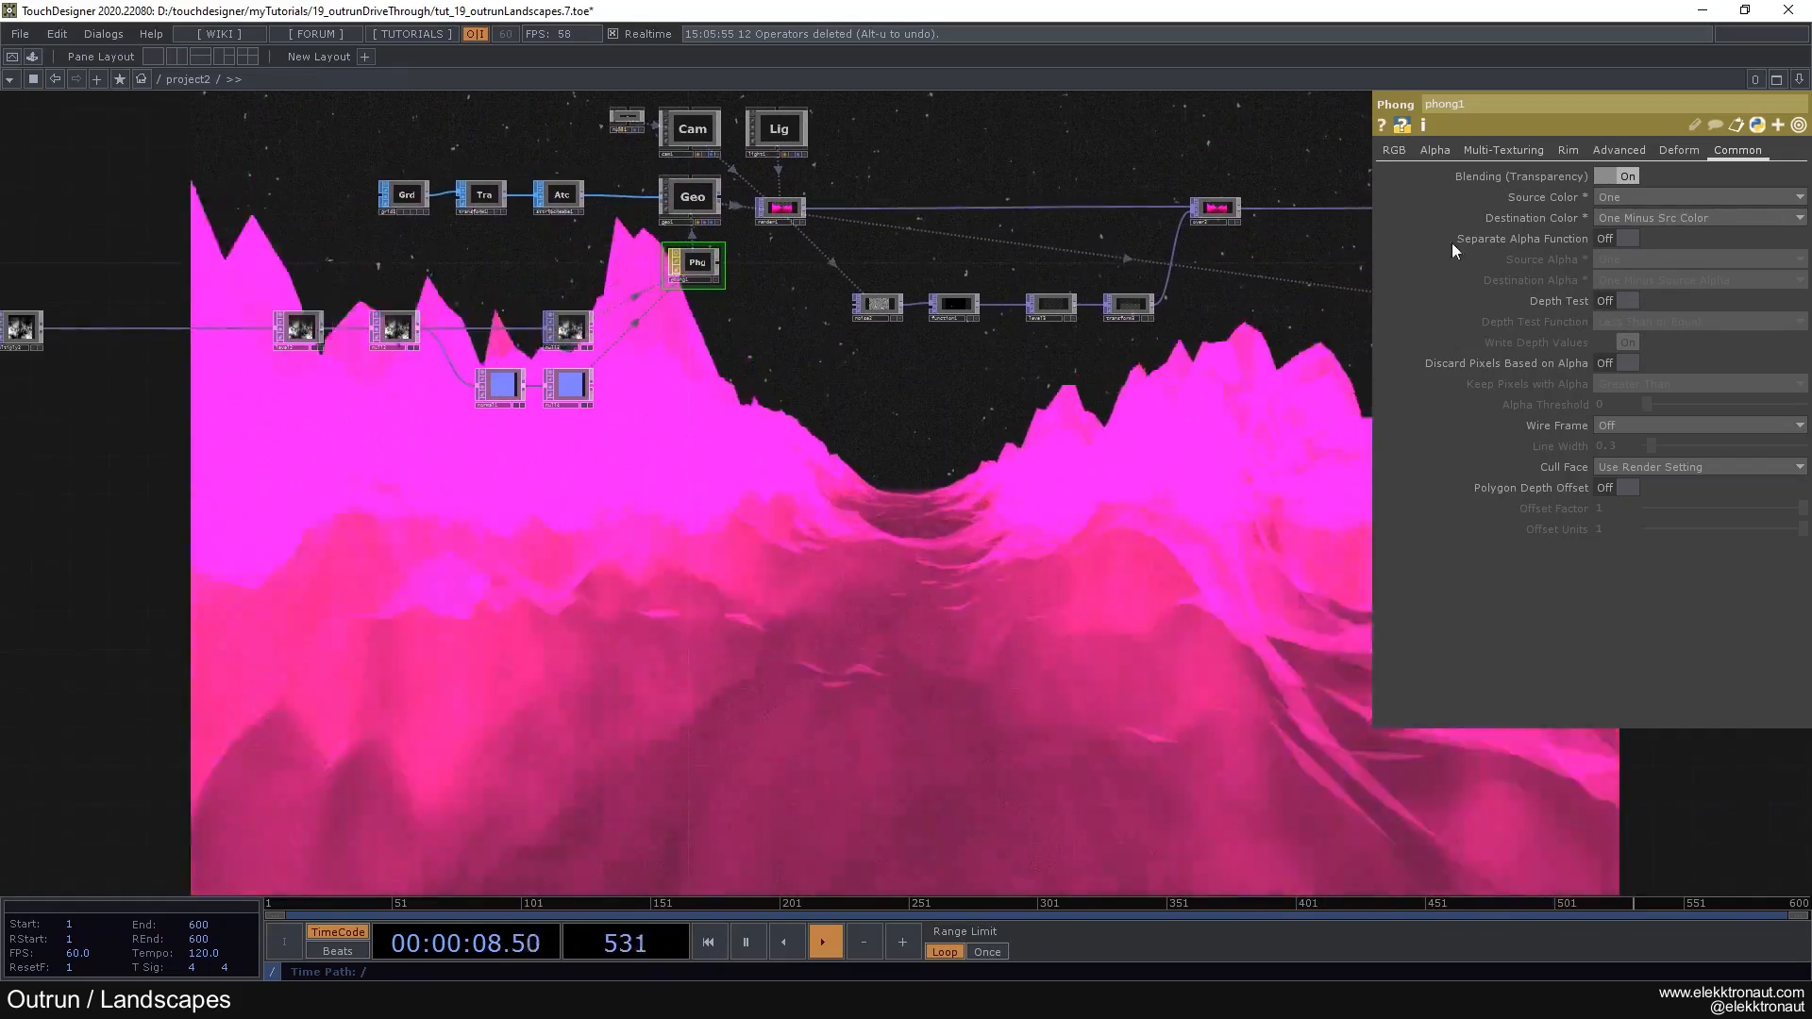
pyautogui.moveTo(1797, 222); pyautogui.dragTo(1715, 229)
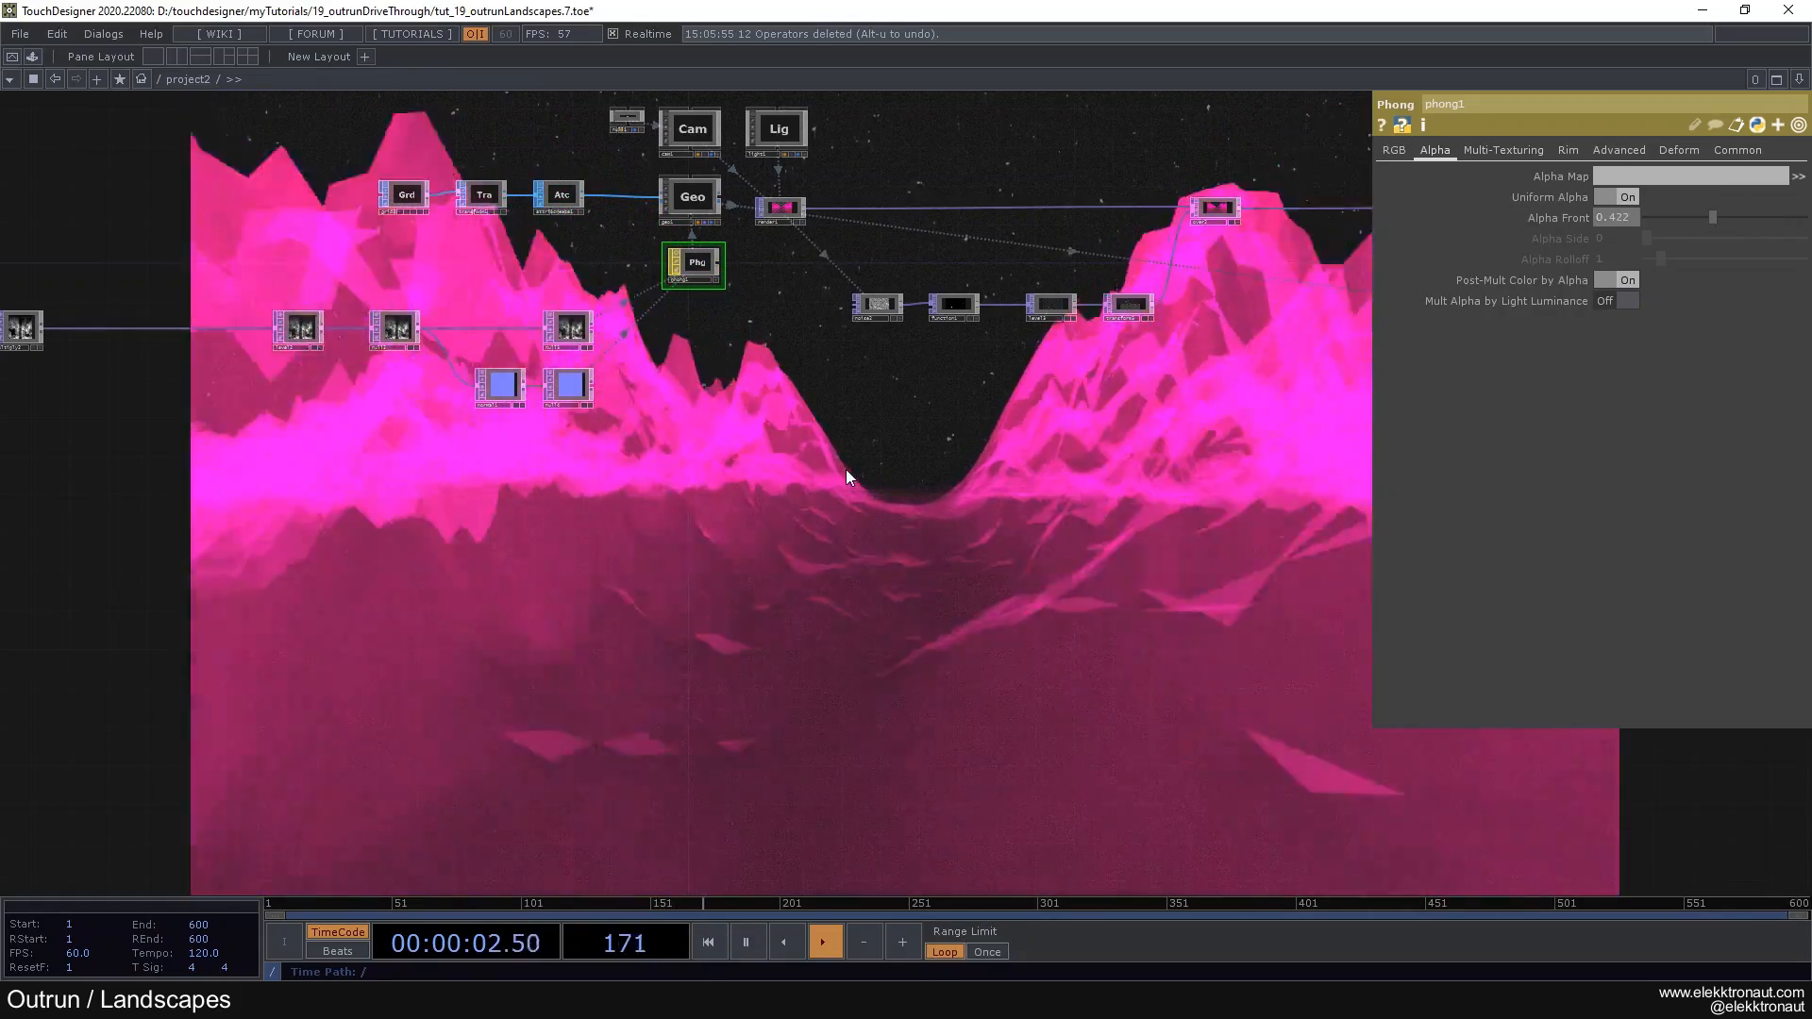
# Step: Change the diffuse color of the phong1 material to white
pyautogui.moveTo(703, 481); pyautogui.dragTo(1064, 490)
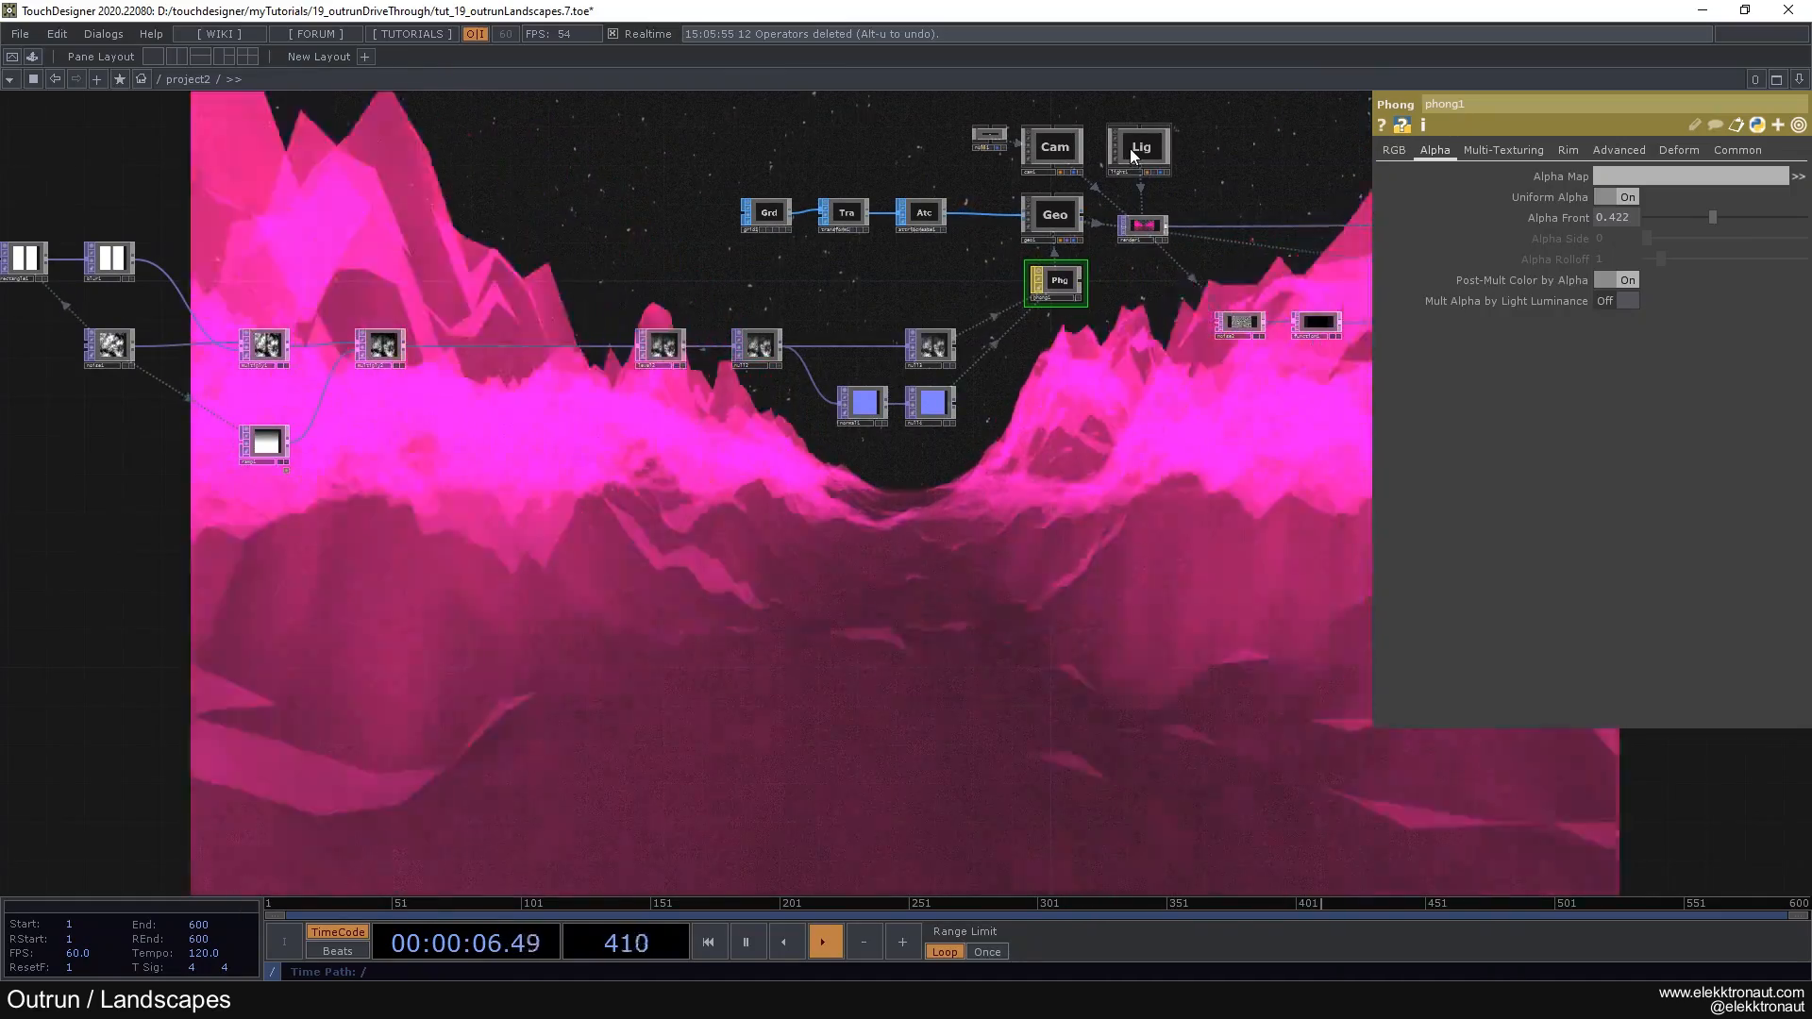
pyautogui.click(1132, 149)
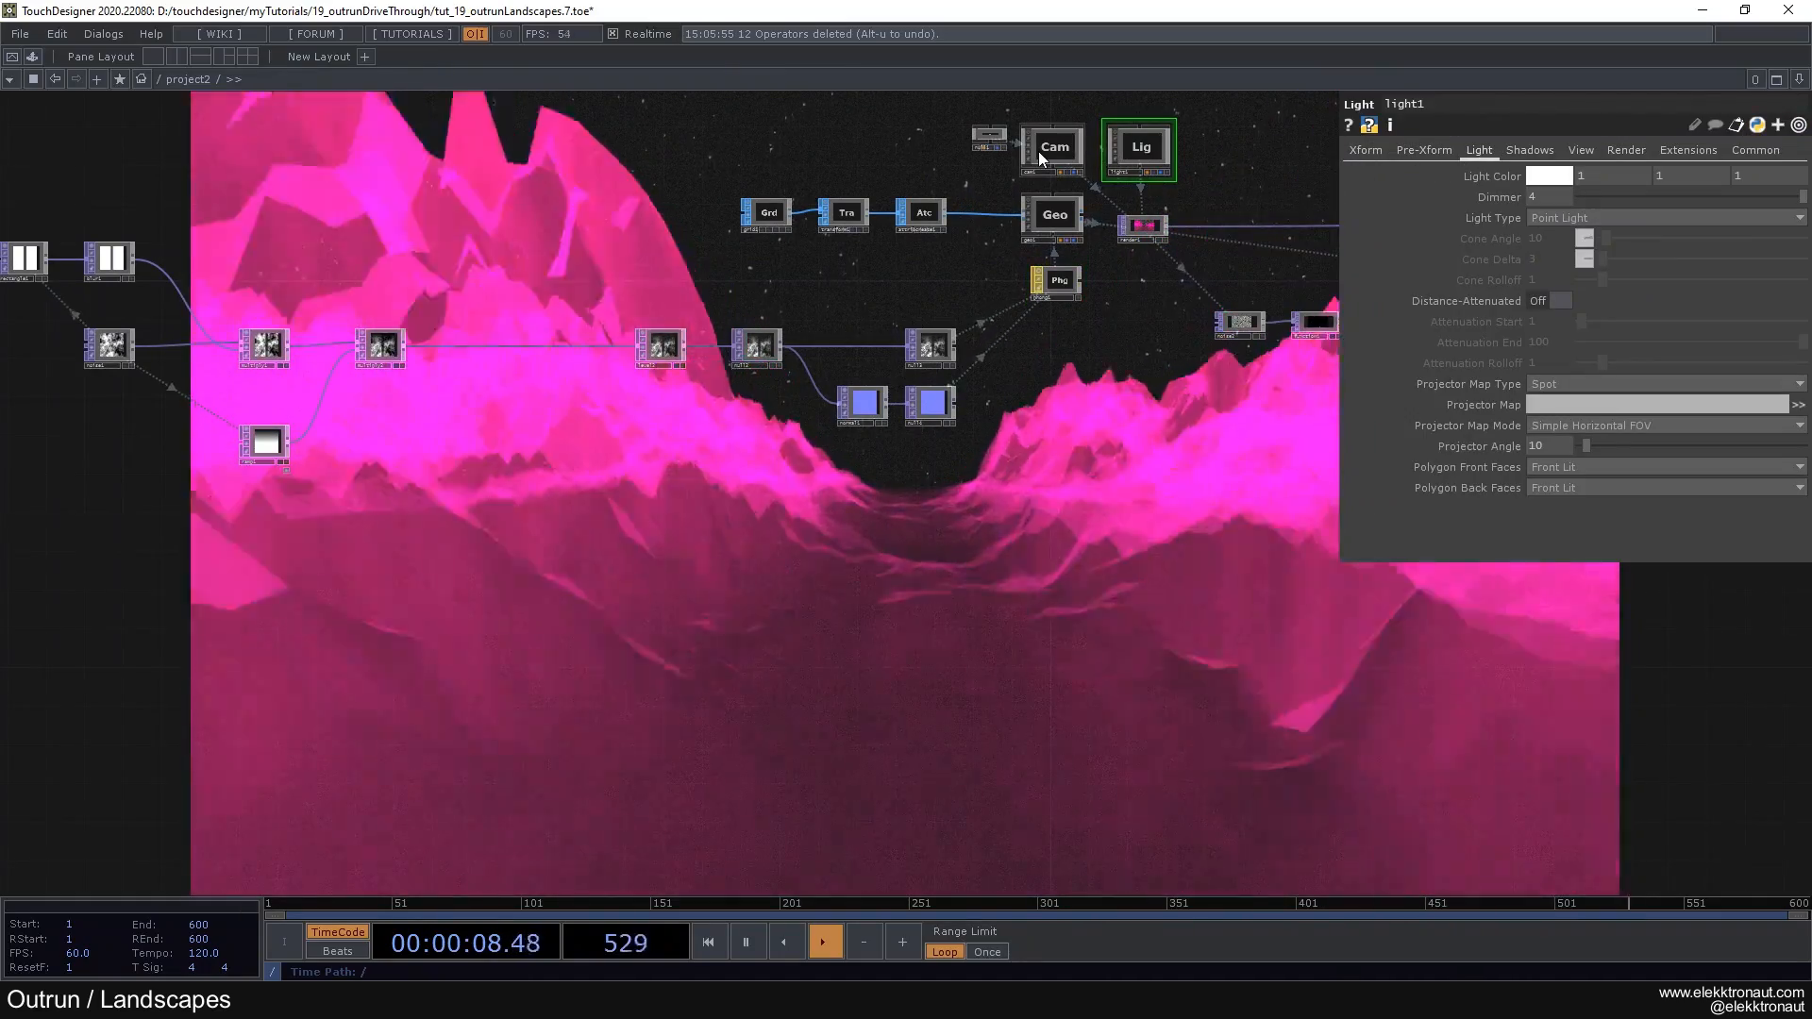
pyautogui.click(1056, 154)
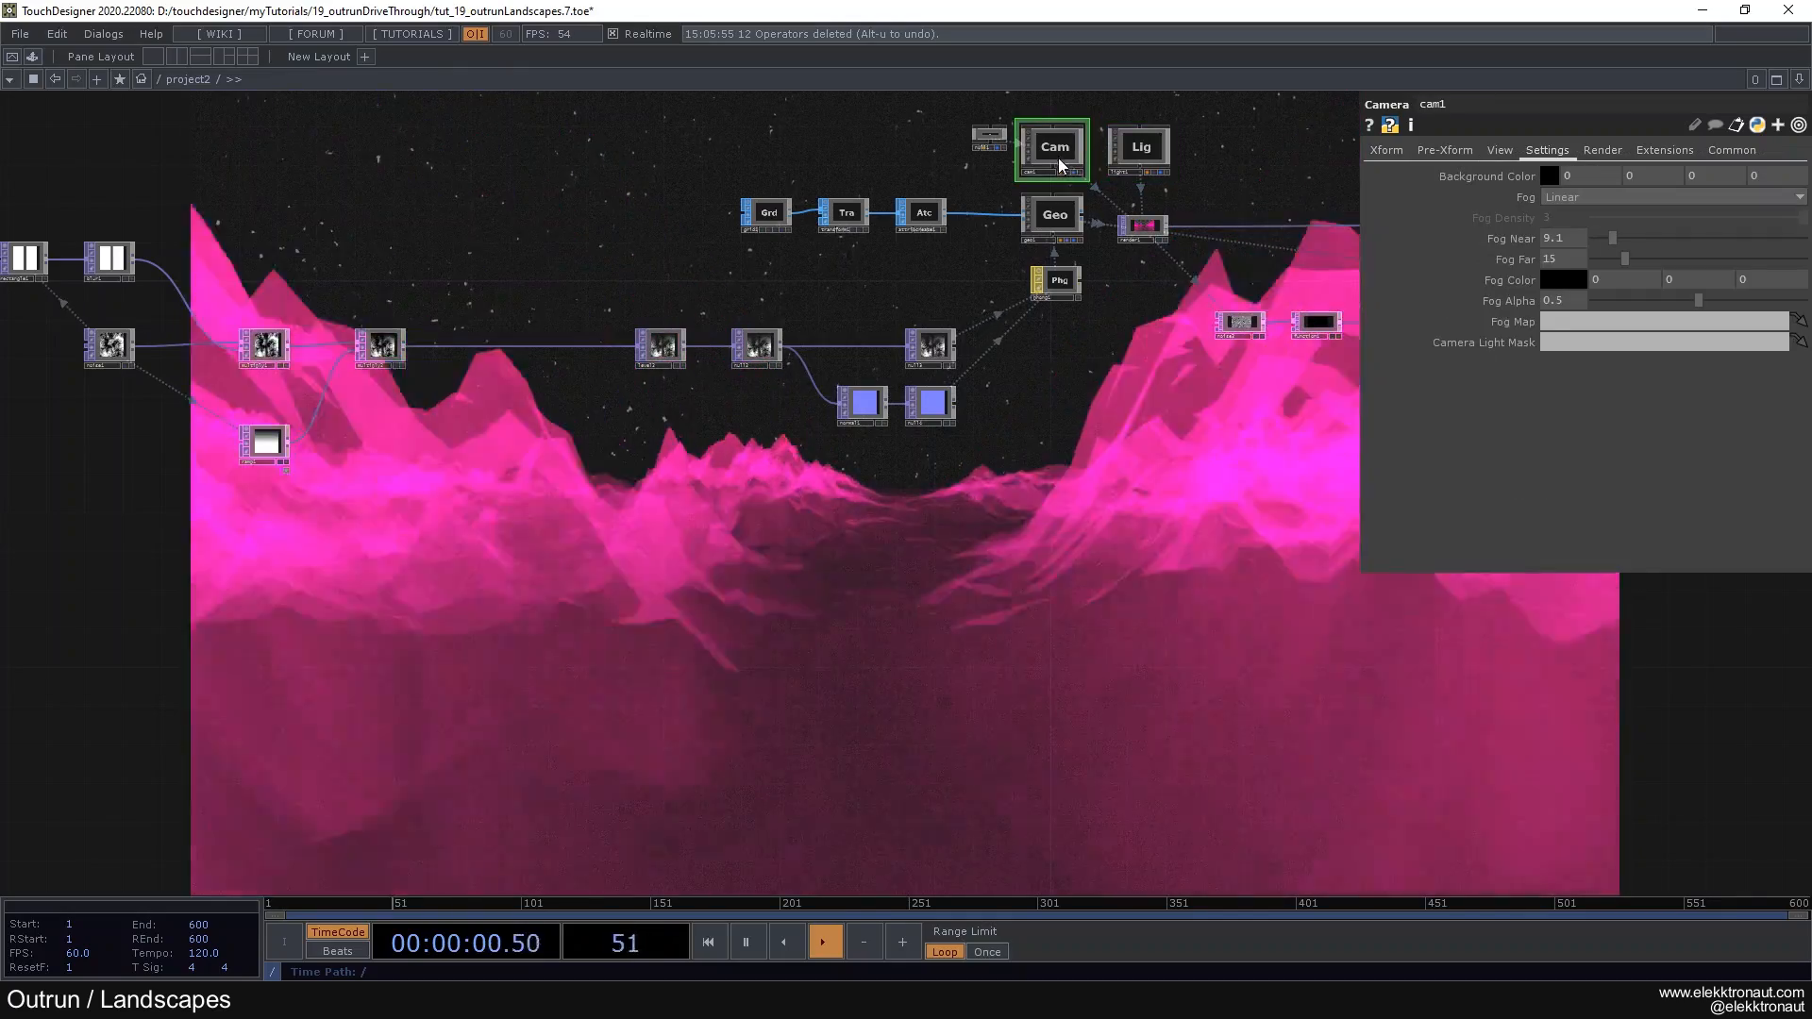
pyautogui.click(1046, 283)
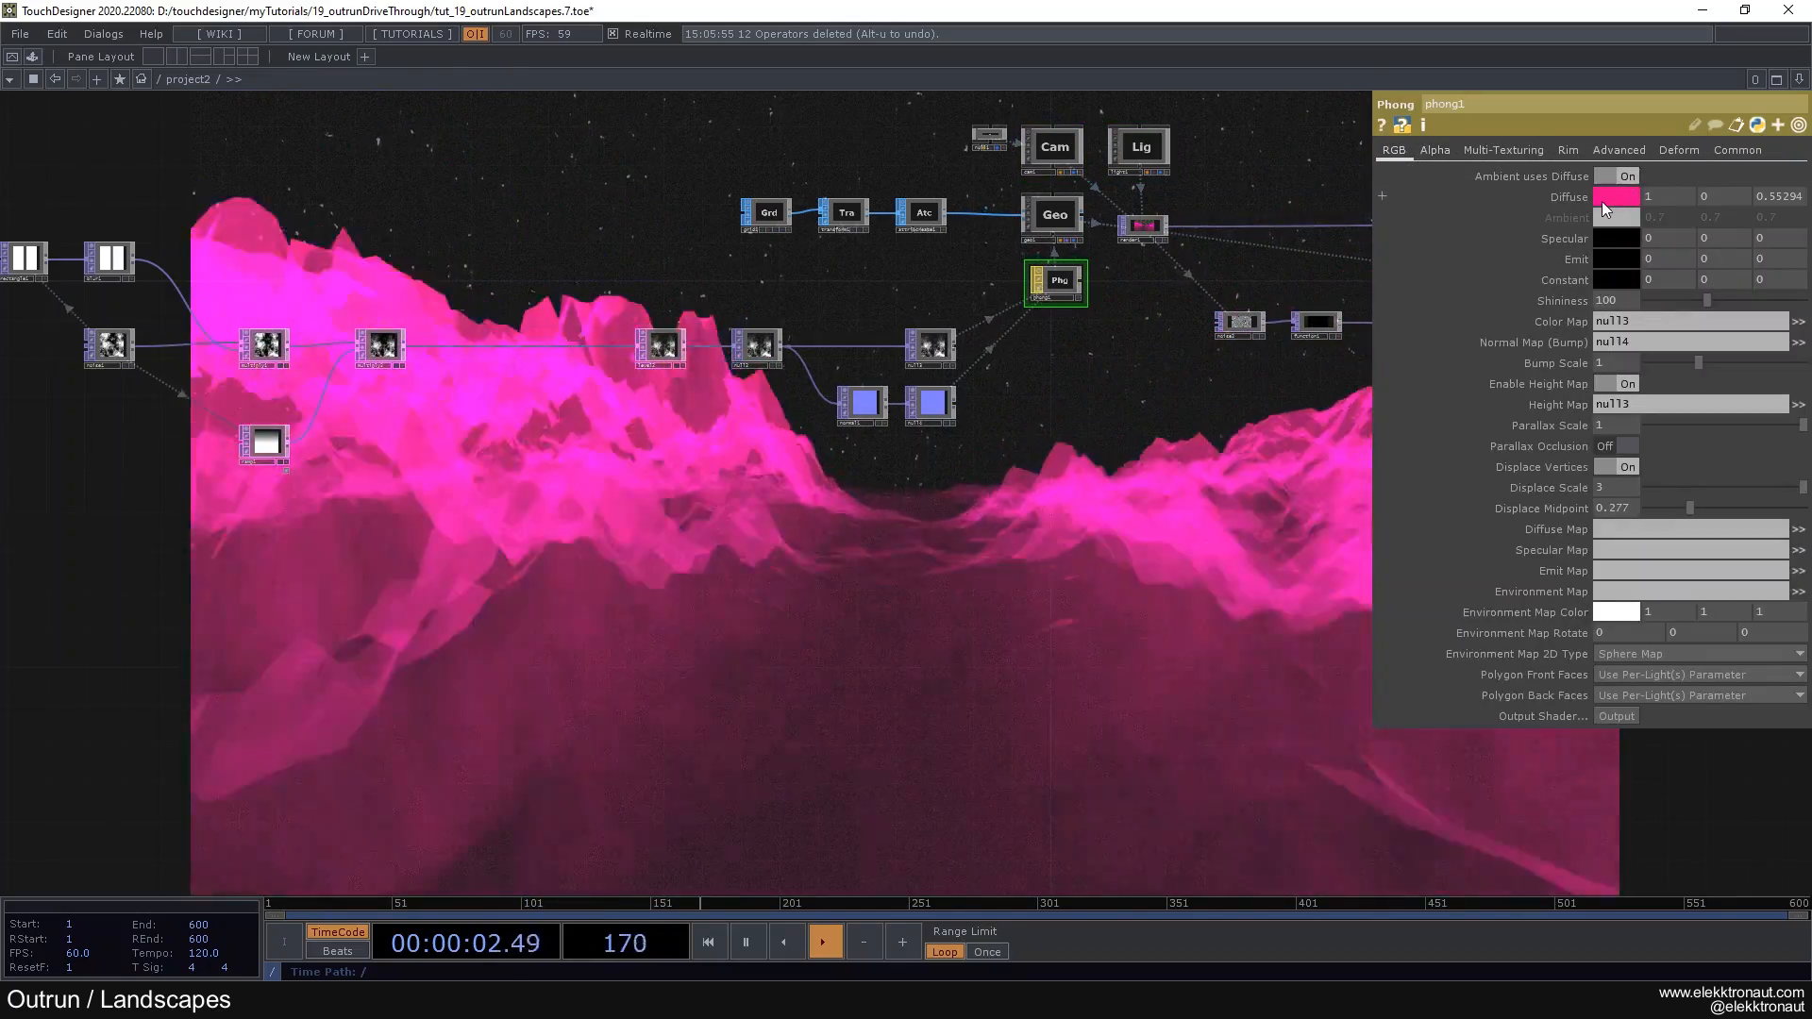
pyautogui.click(1604, 197)
pyautogui.click(1677, 169)
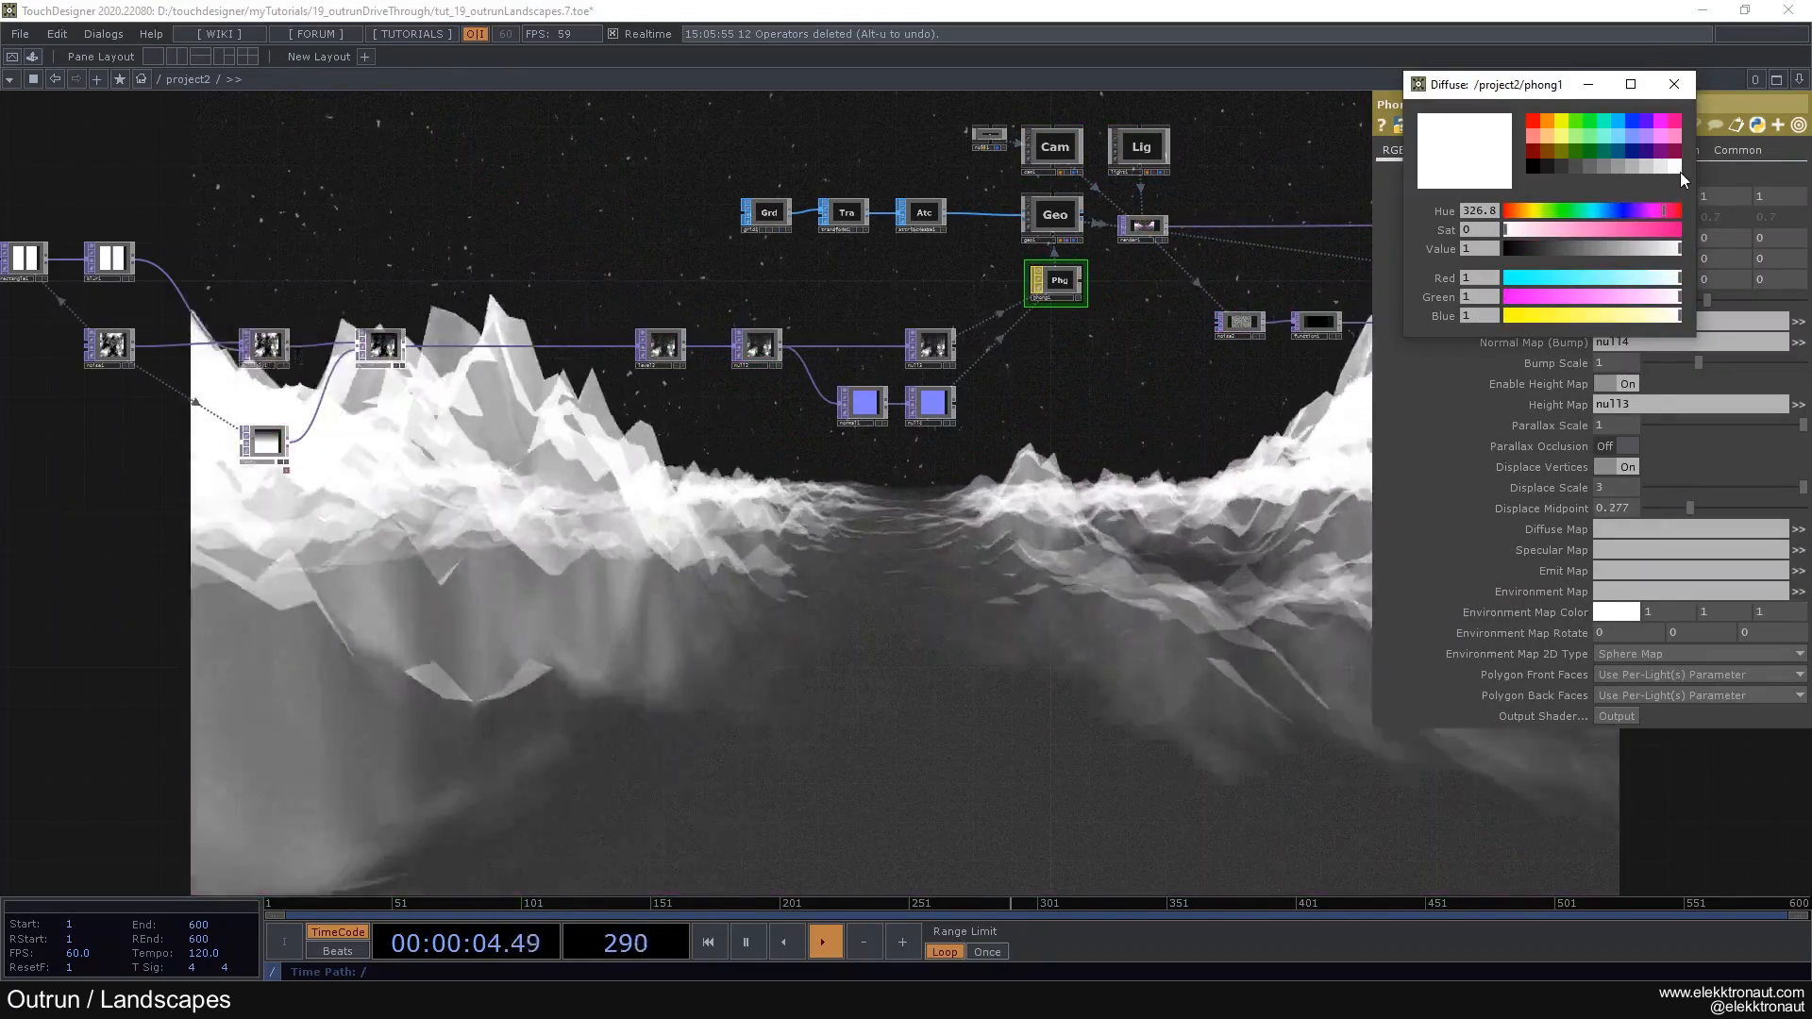
pyautogui.click(1684, 90)
# Step: Insert a Function TOP between noise1 and multiply1 in the height map chain
pyautogui.moveTo(221, 332); pyautogui.dragTo(576, 359)
pyautogui.scroll(2, 444, 366)
pyautogui.scroll(1, 468, 393)
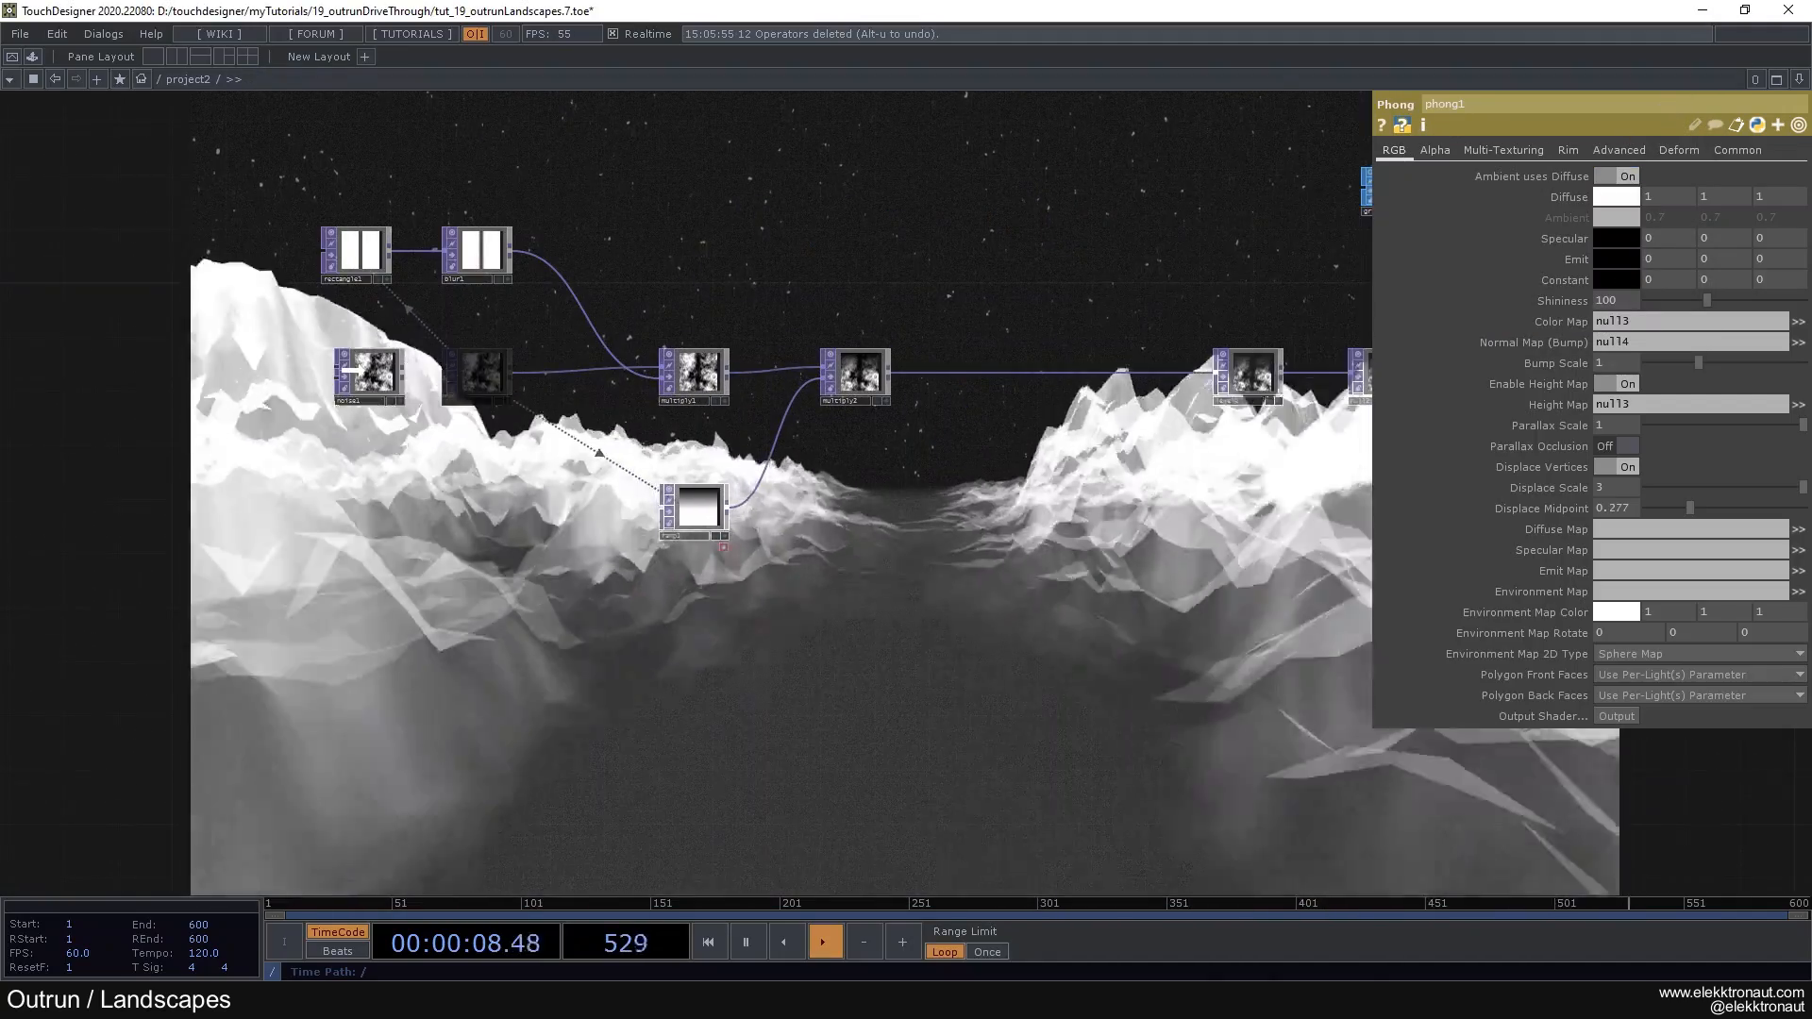
pyautogui.rightClick(454, 378)
pyautogui.click(487, 354)
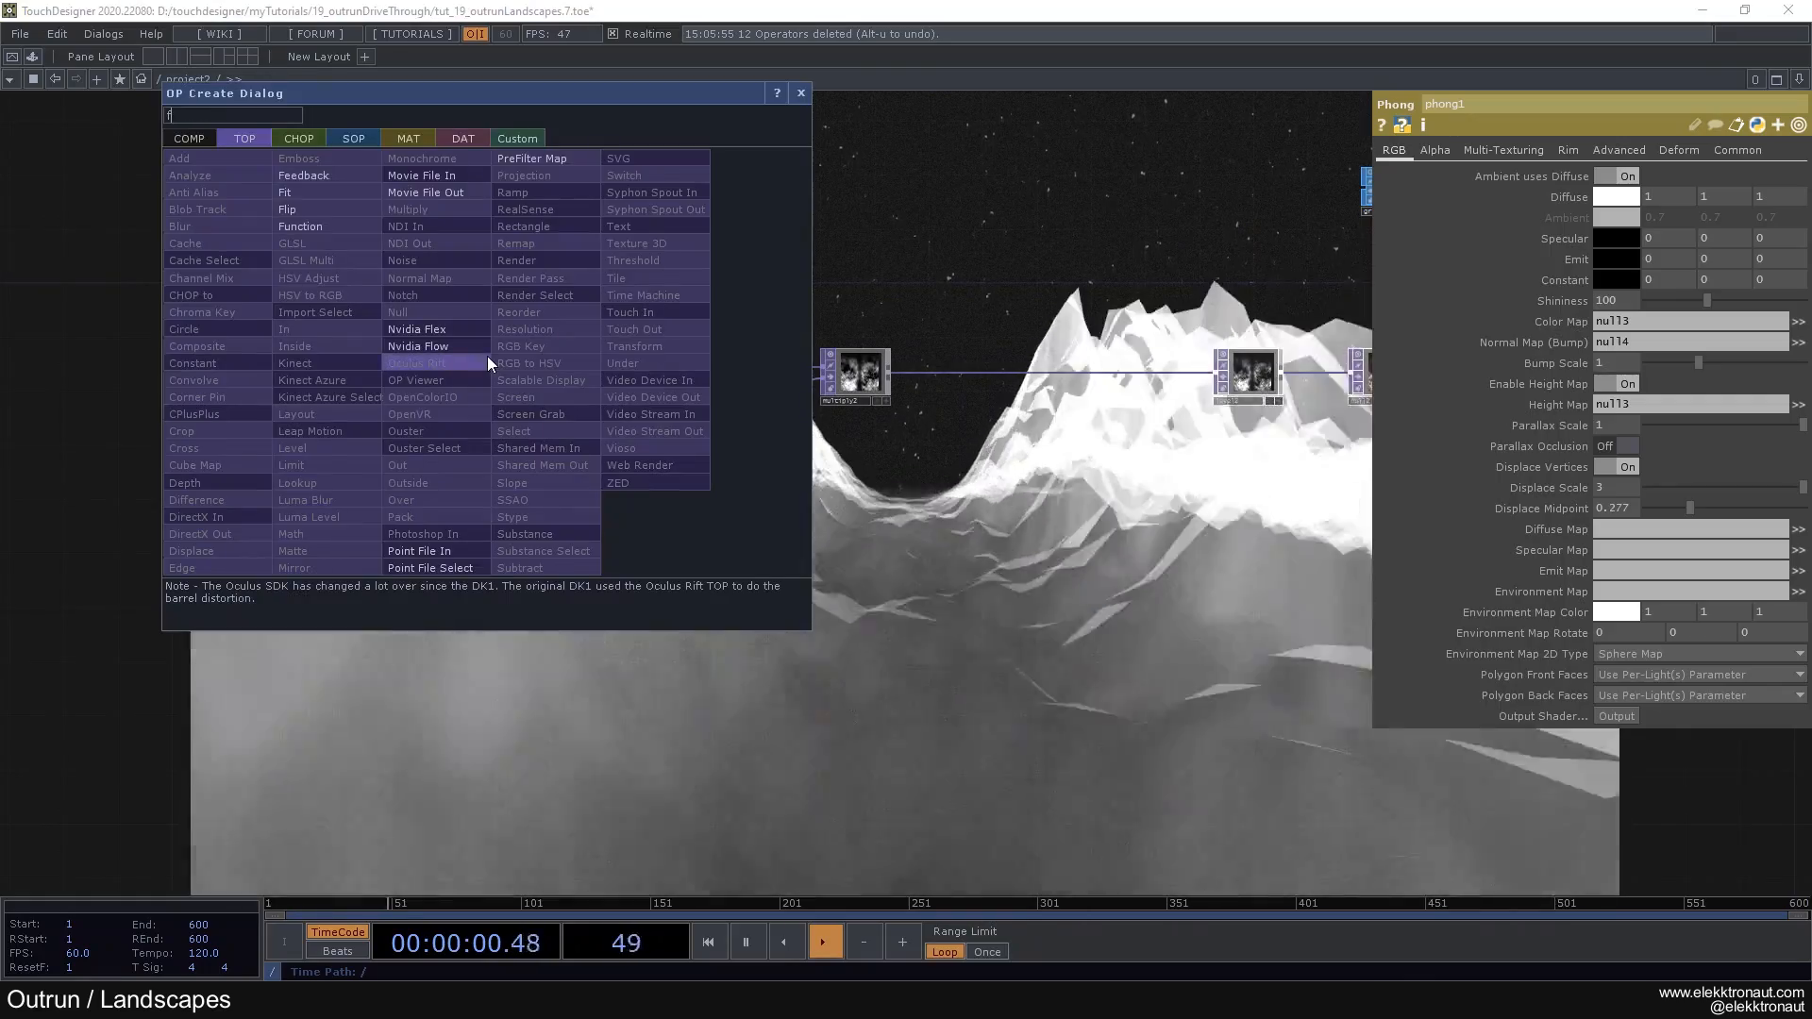
pyautogui.click(436, 295)
pyautogui.click(478, 370)
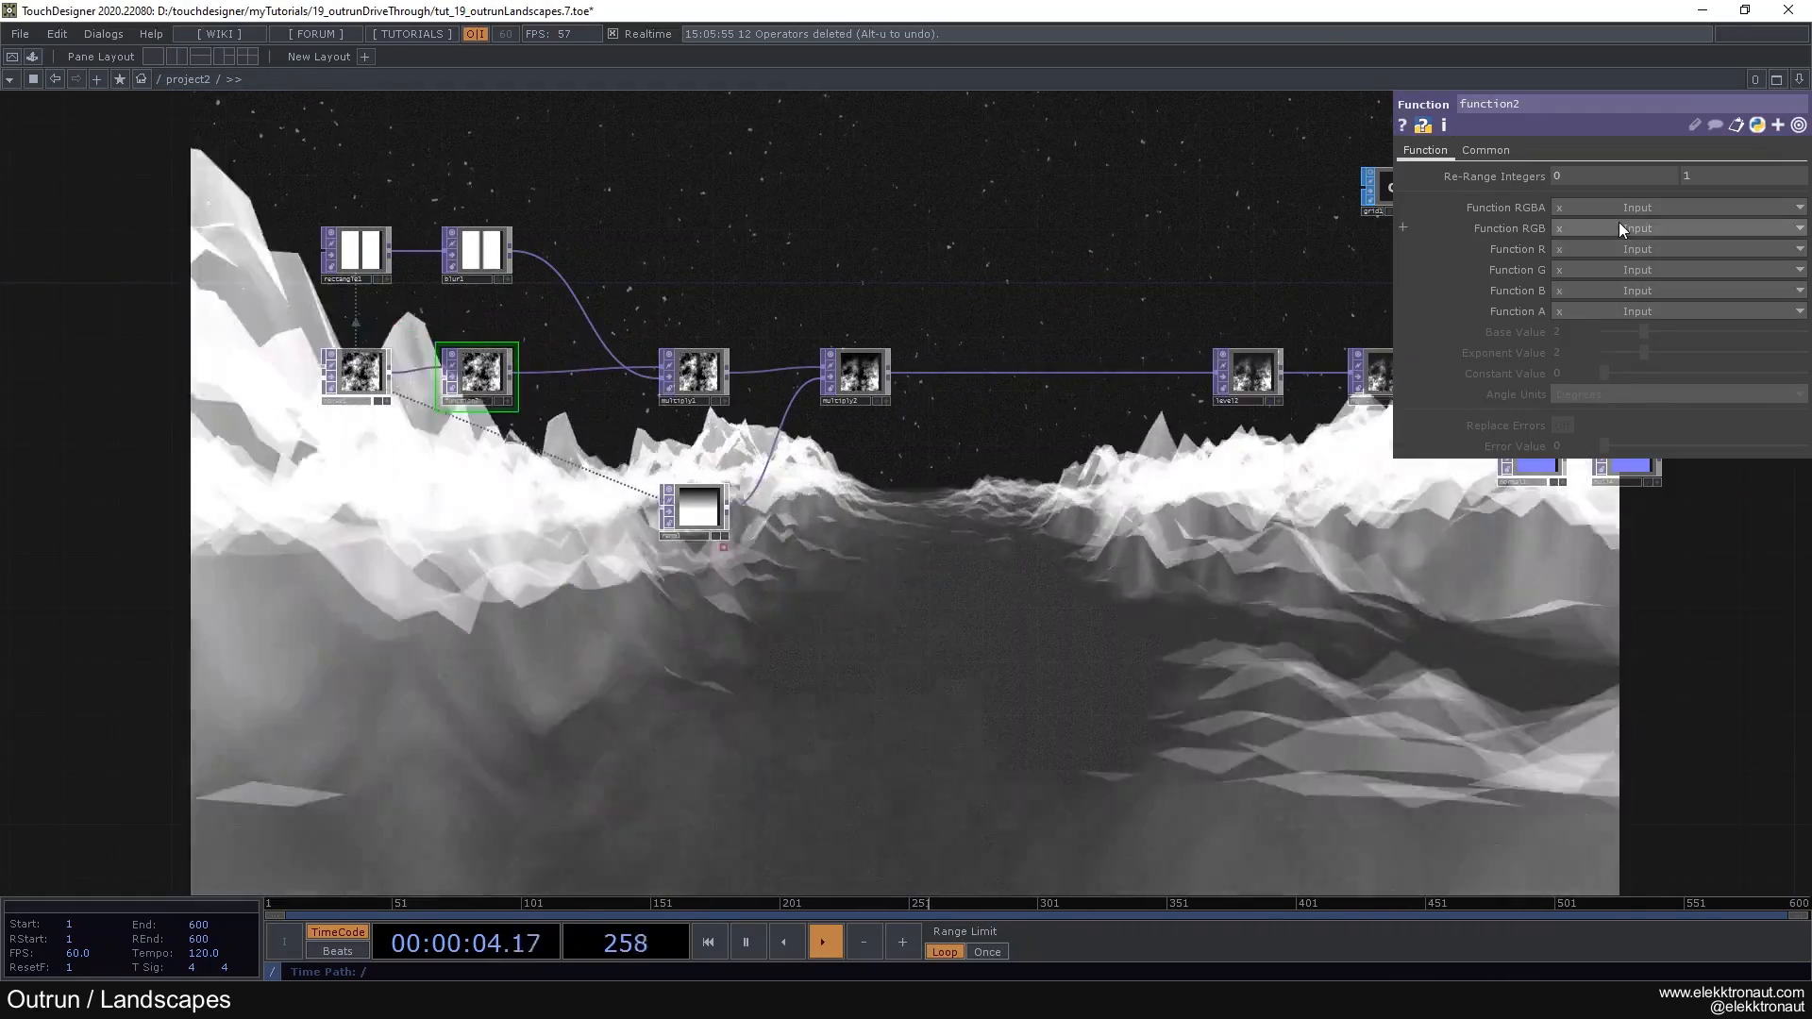
# Step: Set function2's Function RGB to pow(x) Input1 ^ Exponent and raise its Exponent Value to 8.29
pyautogui.click(1618, 226)
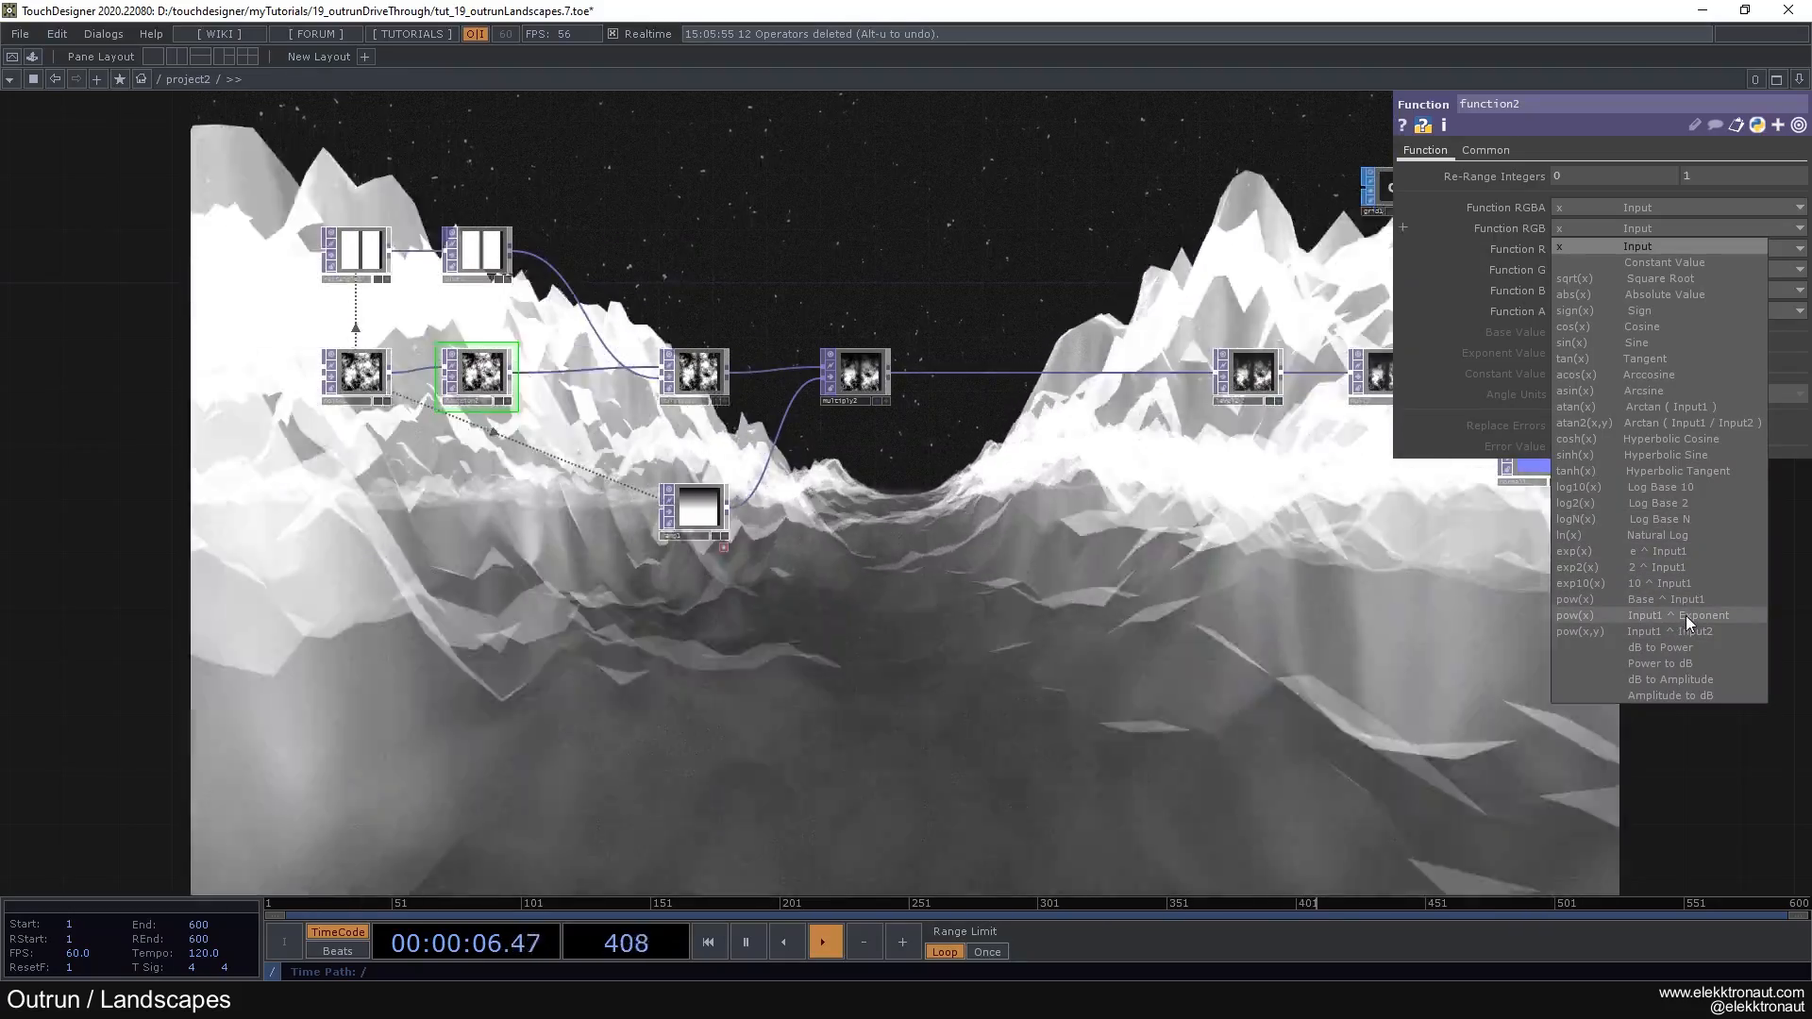
pyautogui.click(1685, 615)
pyautogui.moveTo(1637, 345); pyautogui.dragTo(1771, 366)
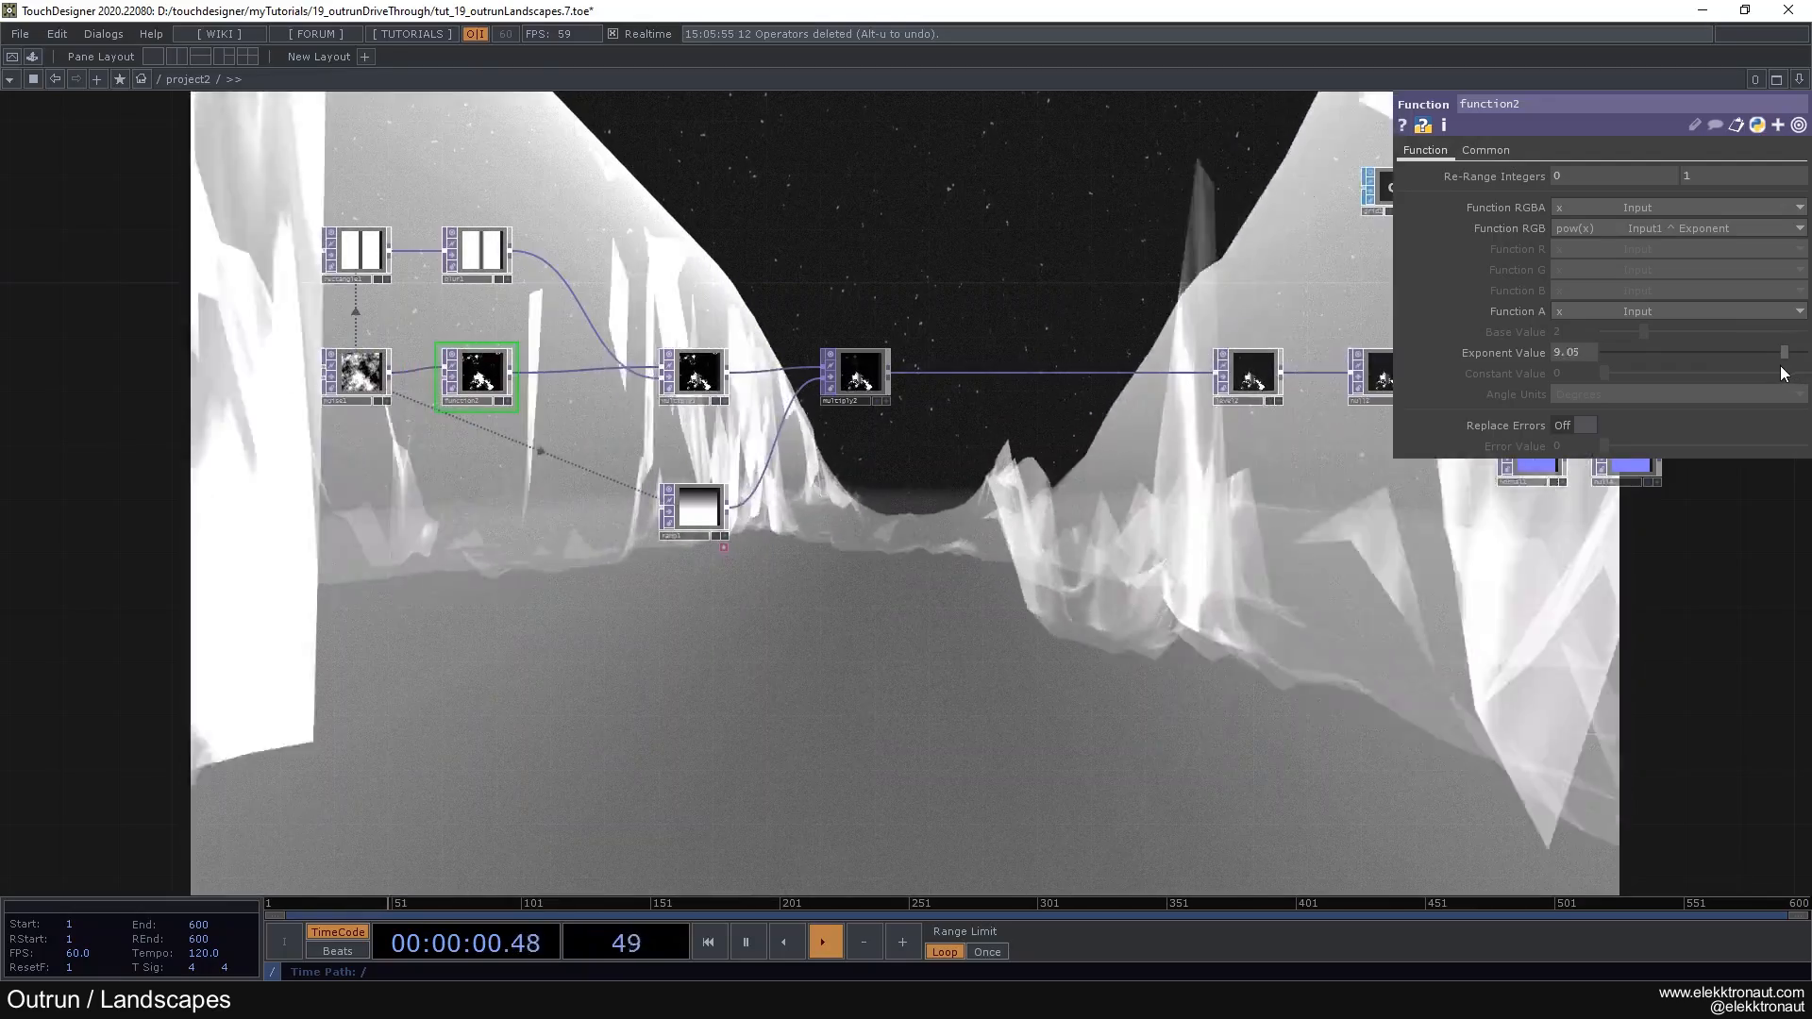
# Step: Bypass the level2 and multiply2 nodes in the height map chain
pyautogui.scroll(3, 1153, 438)
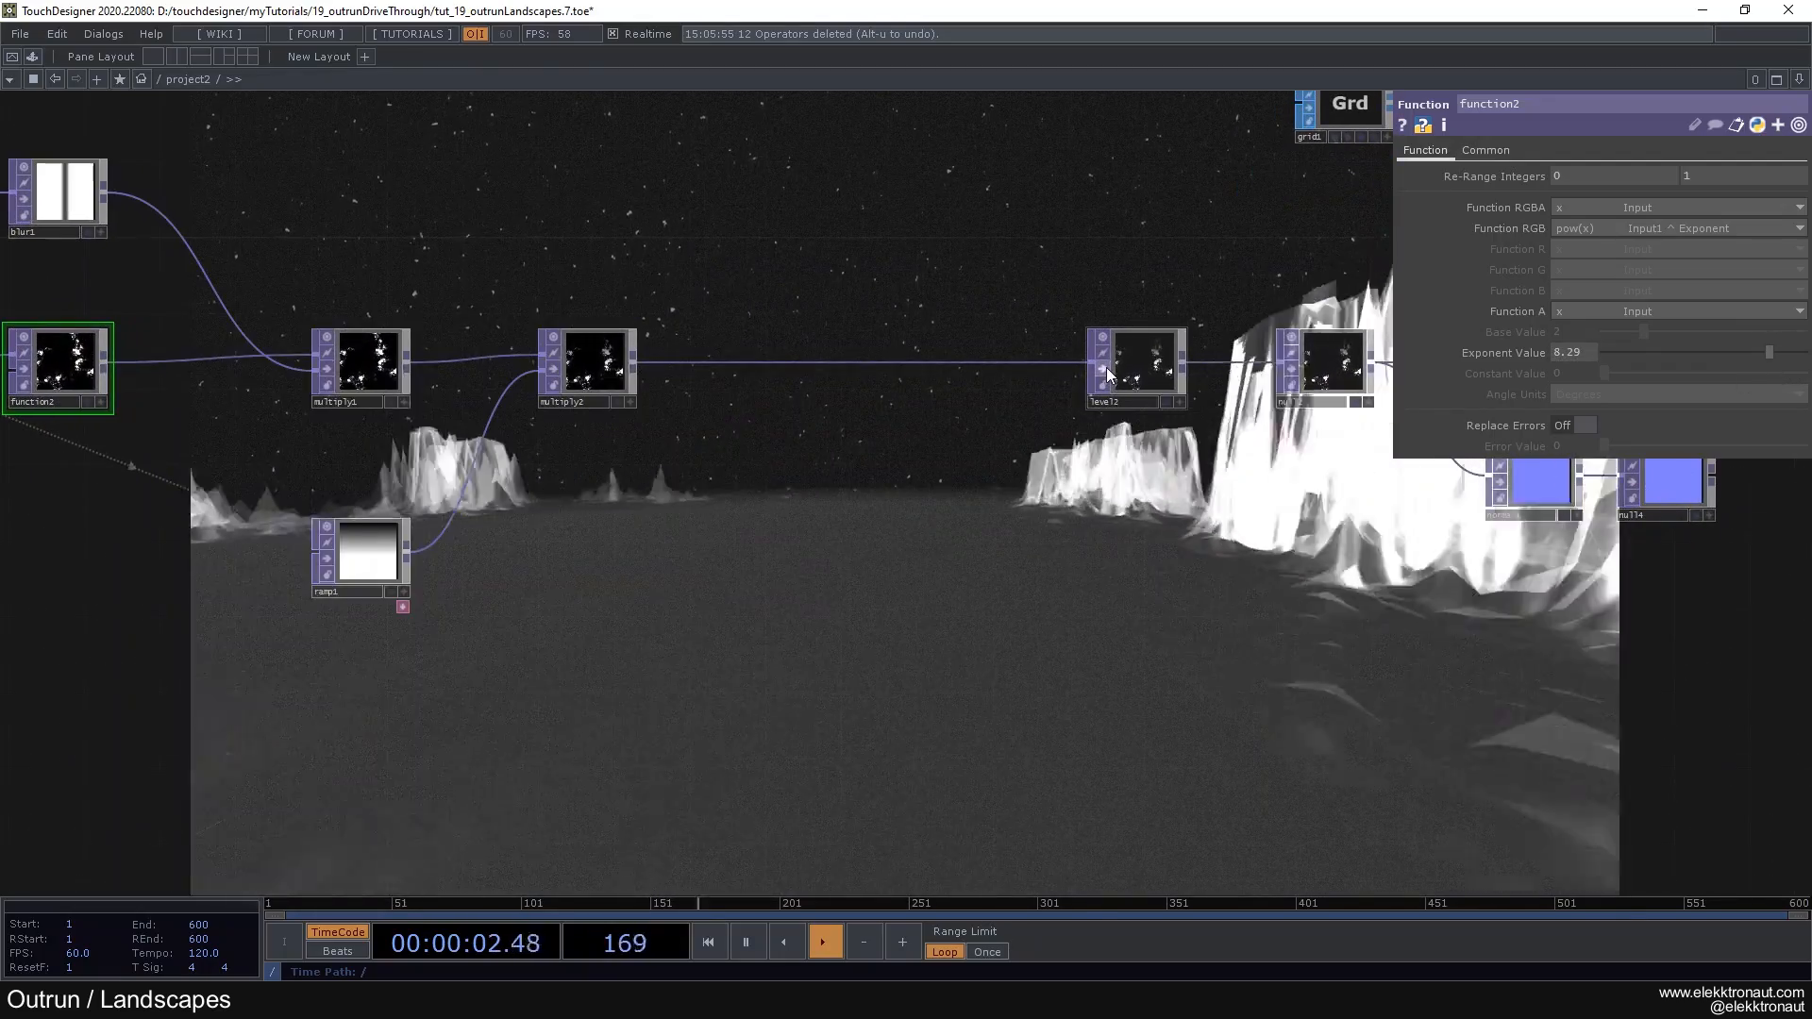
pyautogui.scroll(-2, 1001, 399)
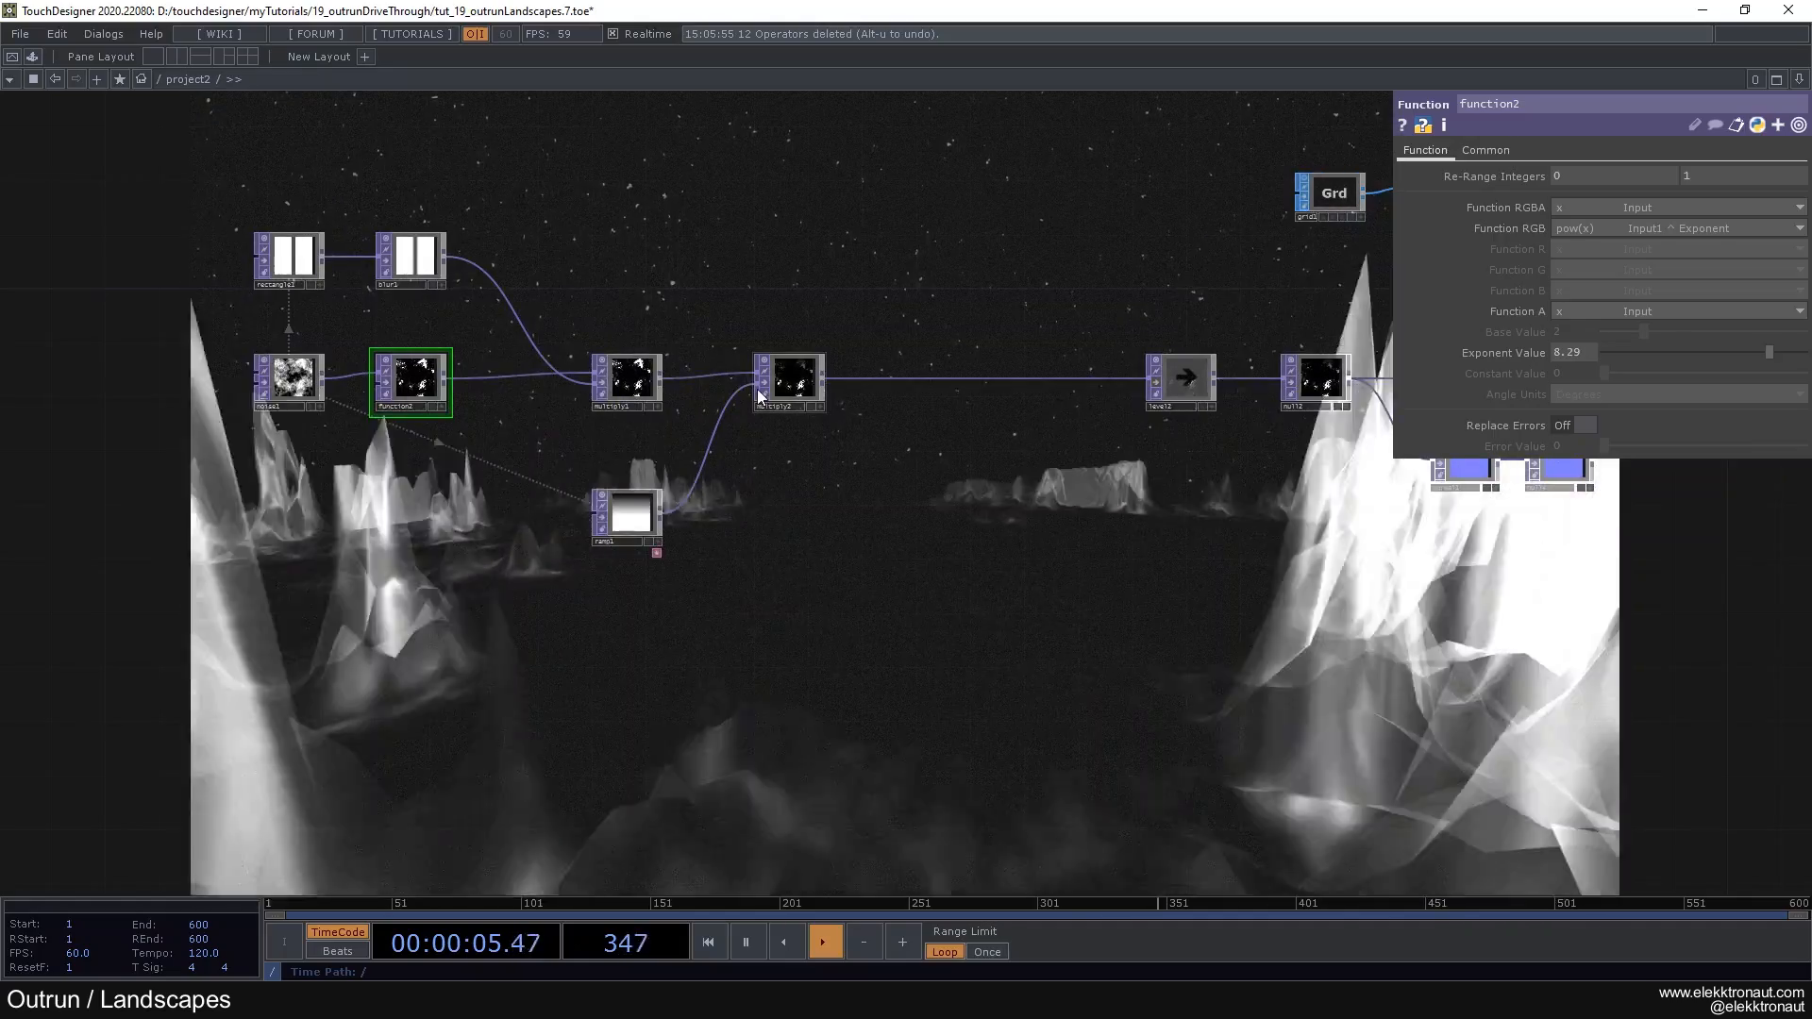
pyautogui.click(763, 383)
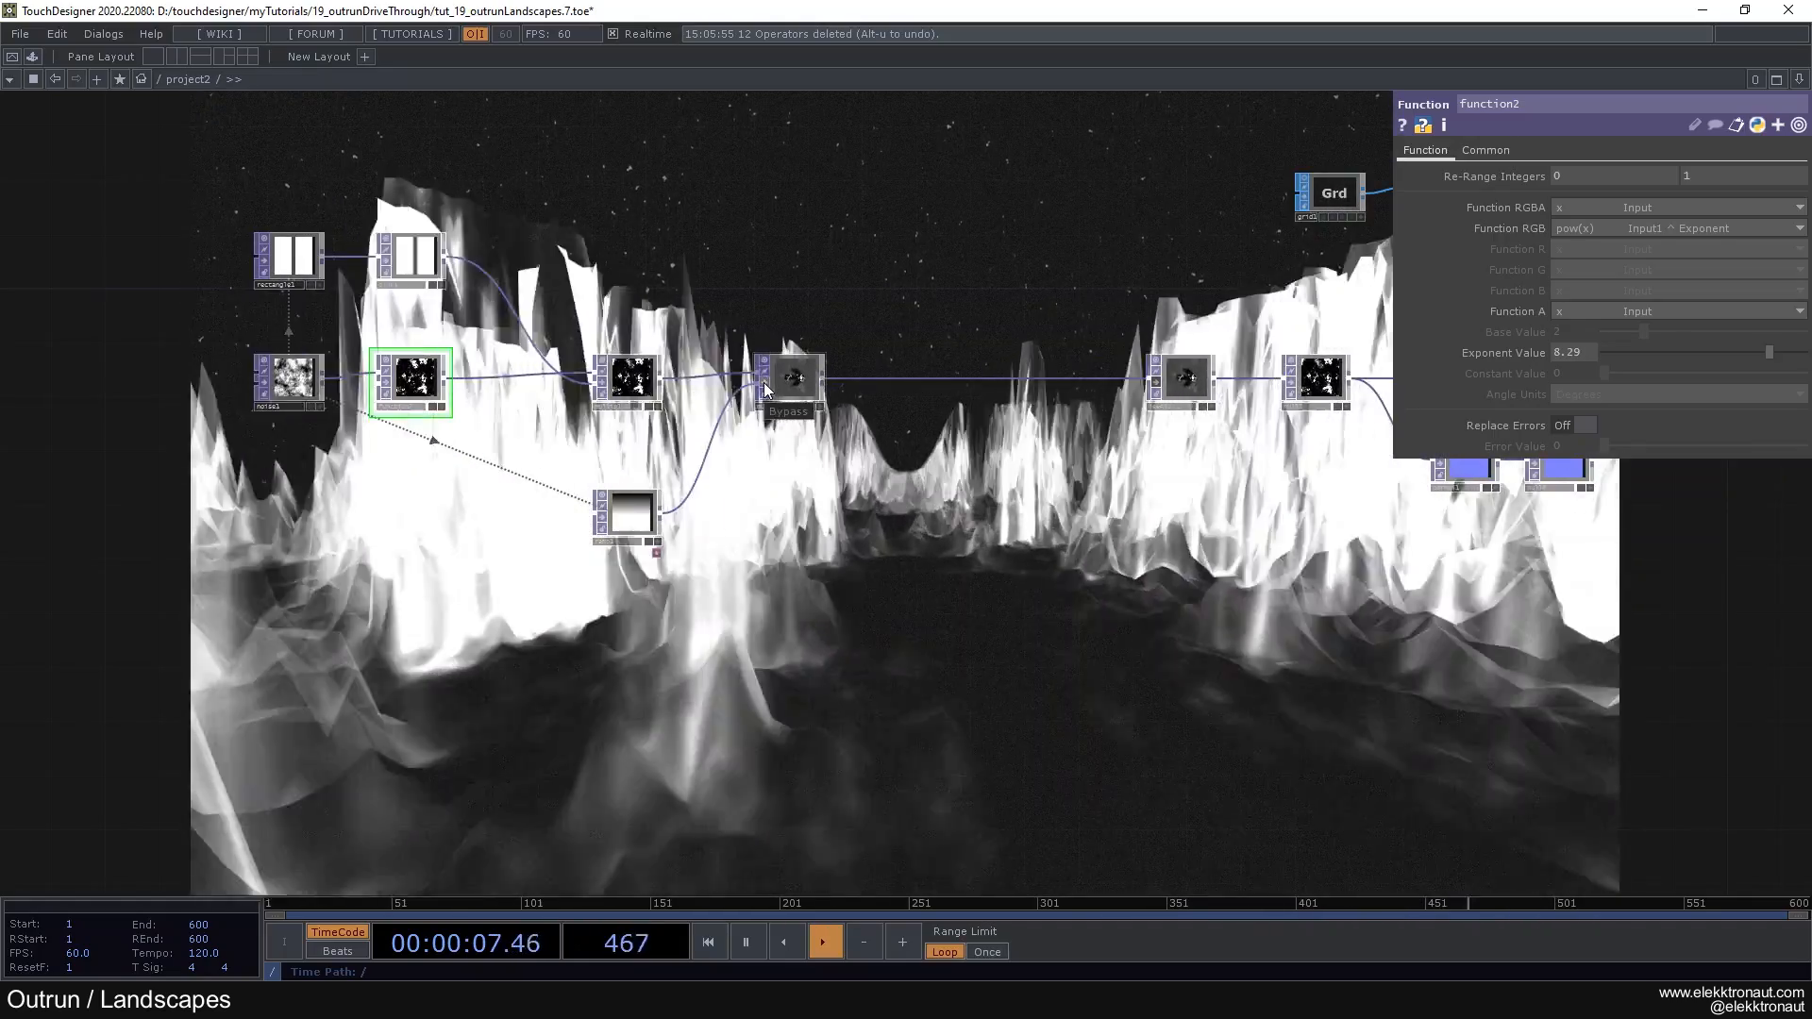
pyautogui.click(762, 382)
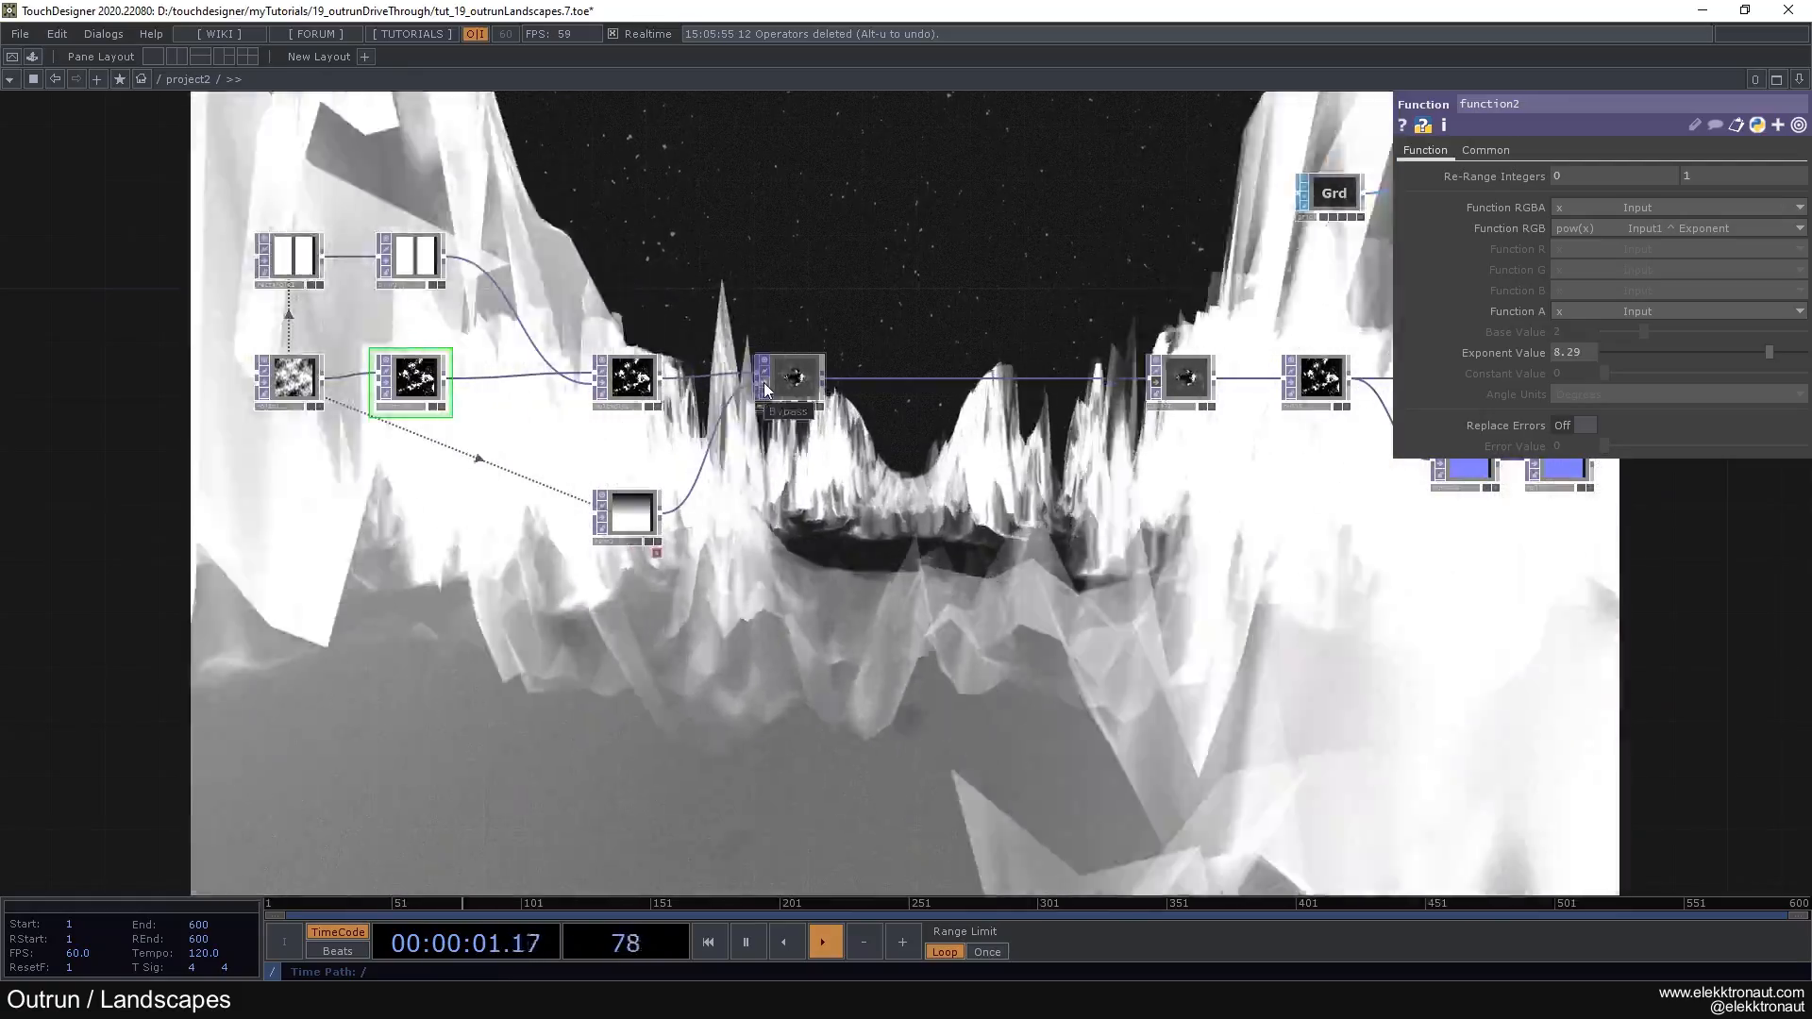
# Step: Set the Displace Scale of the phong1 material to 2
pyautogui.scroll(-2, 763, 382)
pyautogui.moveTo(1155, 479); pyautogui.dragTo(774, 456)
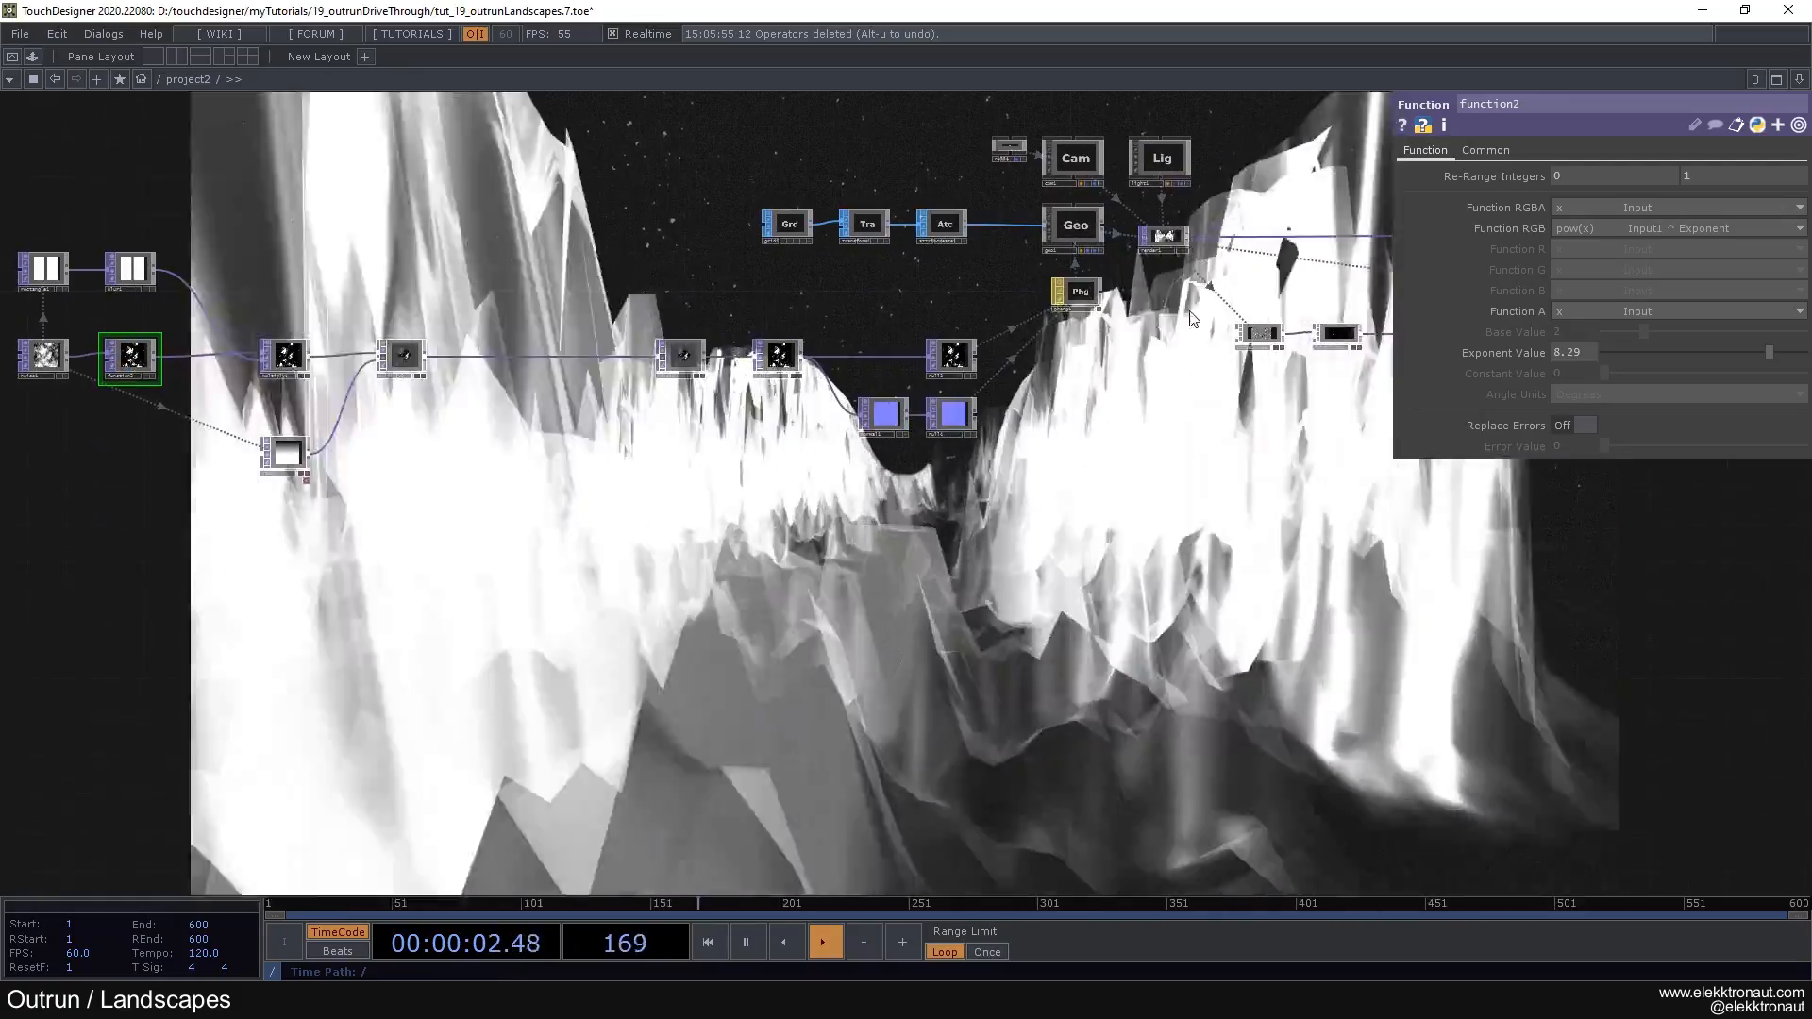
pyautogui.click(1077, 292)
pyautogui.moveTo(1151, 411); pyautogui.dragTo(927, 280)
pyautogui.click(1610, 489)
pyautogui.write('2')
pyautogui.press('Return')
# Step: Reduce the Harmonics of noise1 to 3 to smooth the terrain shapes
pyautogui.moveTo(1062, 430); pyautogui.dragTo(1430, 511)
pyautogui.click(200, 305)
pyautogui.moveTo(300, 354); pyautogui.dragTo(224, 255)
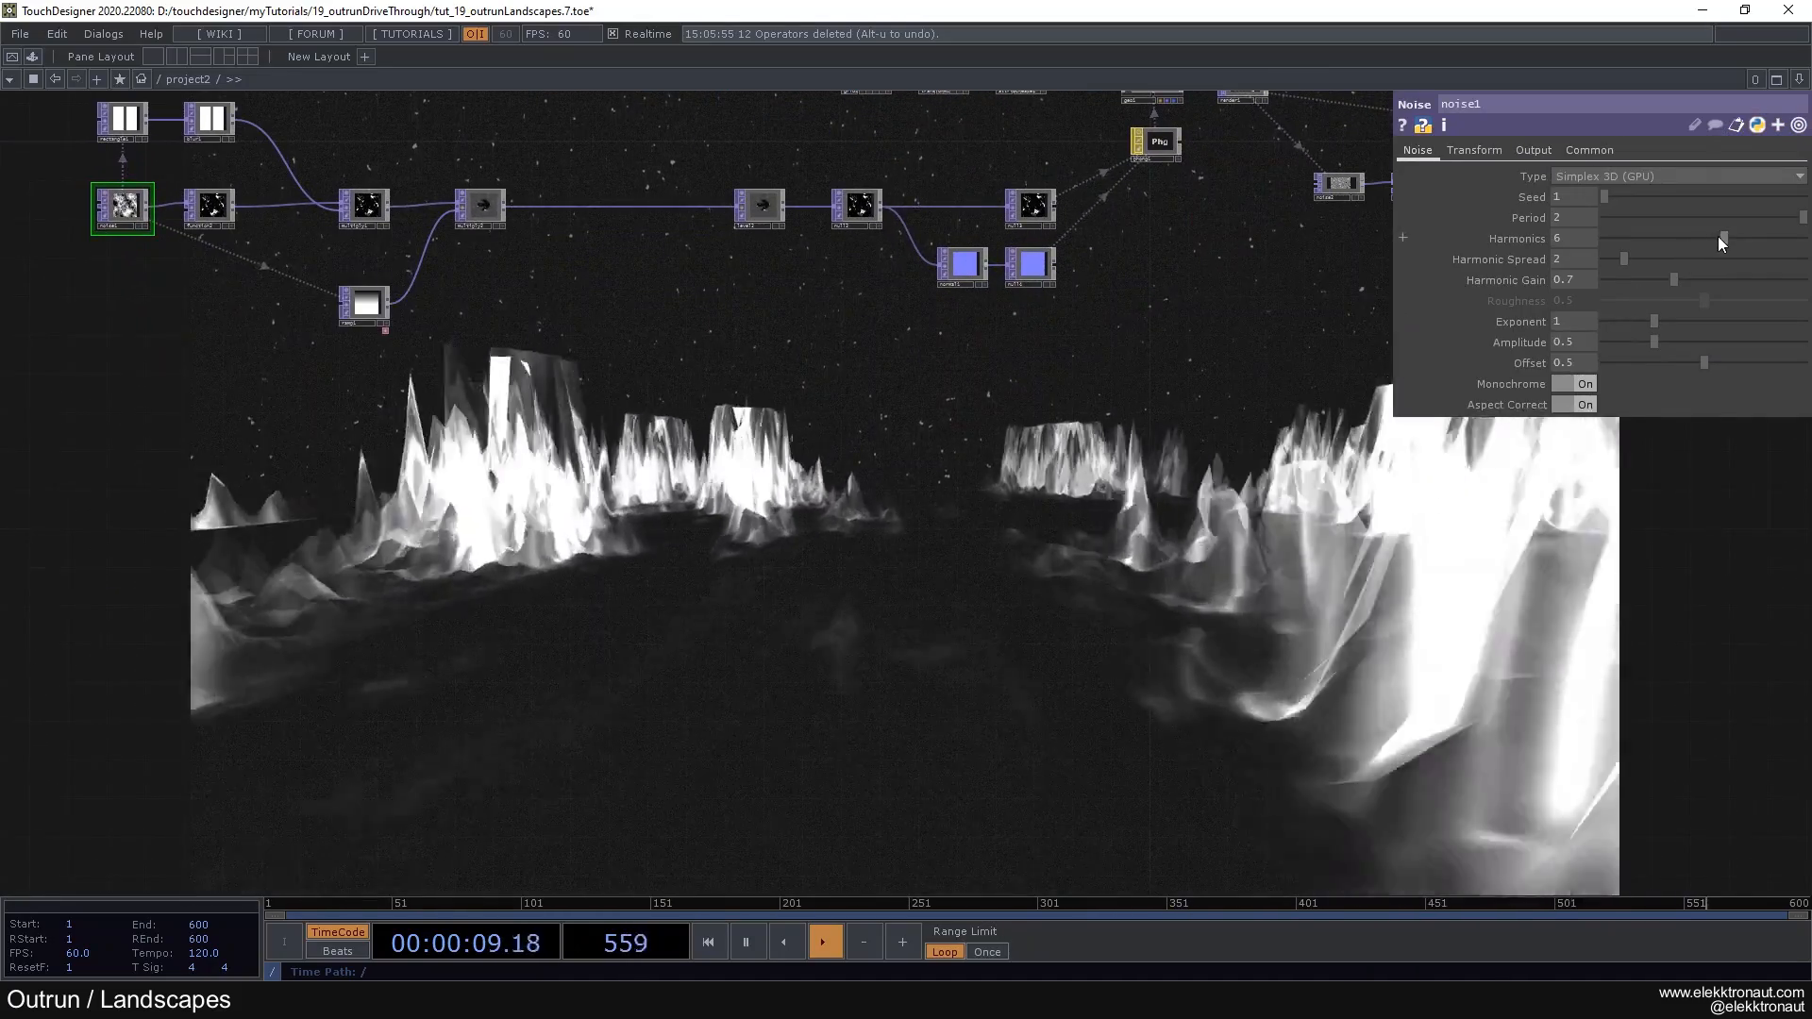
pyautogui.moveTo(1718, 238); pyautogui.dragTo(1674, 248)
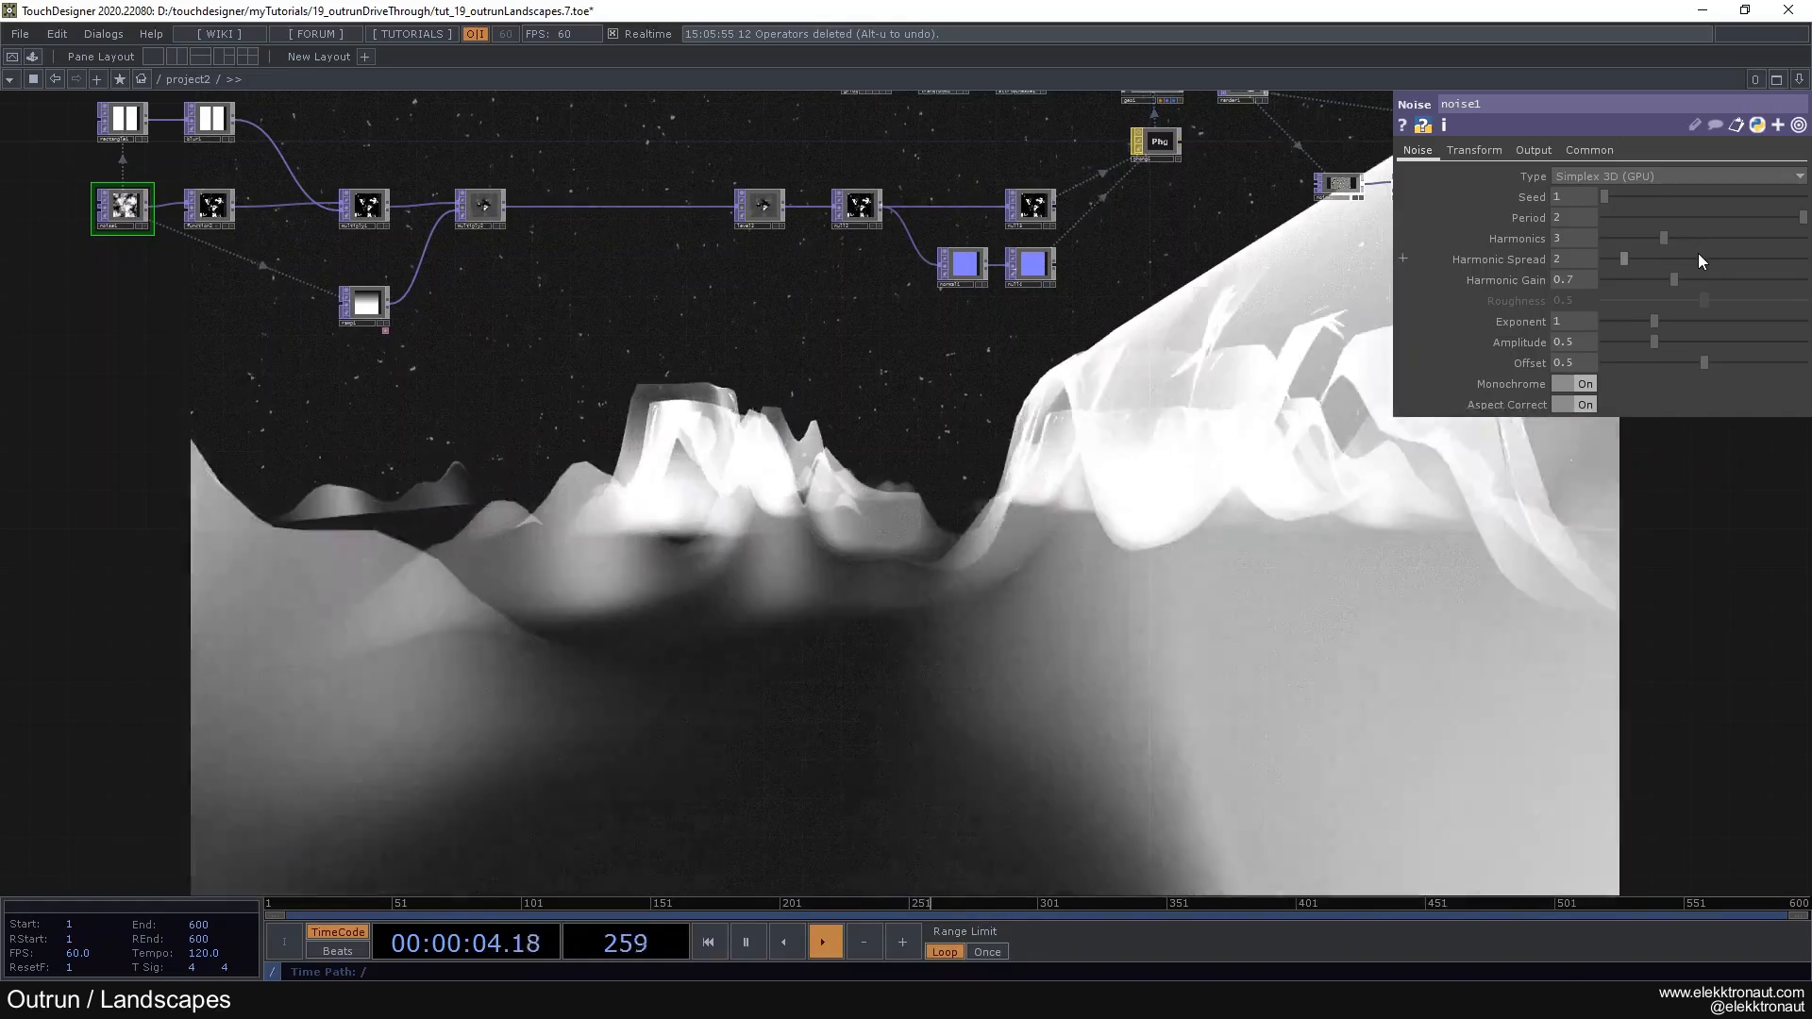
# Step: Increase the resolution of grid1 to 500 rows and 500 columns
pyautogui.moveTo(887, 556); pyautogui.dragTo(460, 793)
pyautogui.moveTo(852, 326); pyautogui.dragTo(914, 133)
pyautogui.moveTo(846, 513); pyautogui.dragTo(888, 591)
pyautogui.click(569, 255)
pyautogui.moveTo(798, 388); pyautogui.dragTo(683, 213)
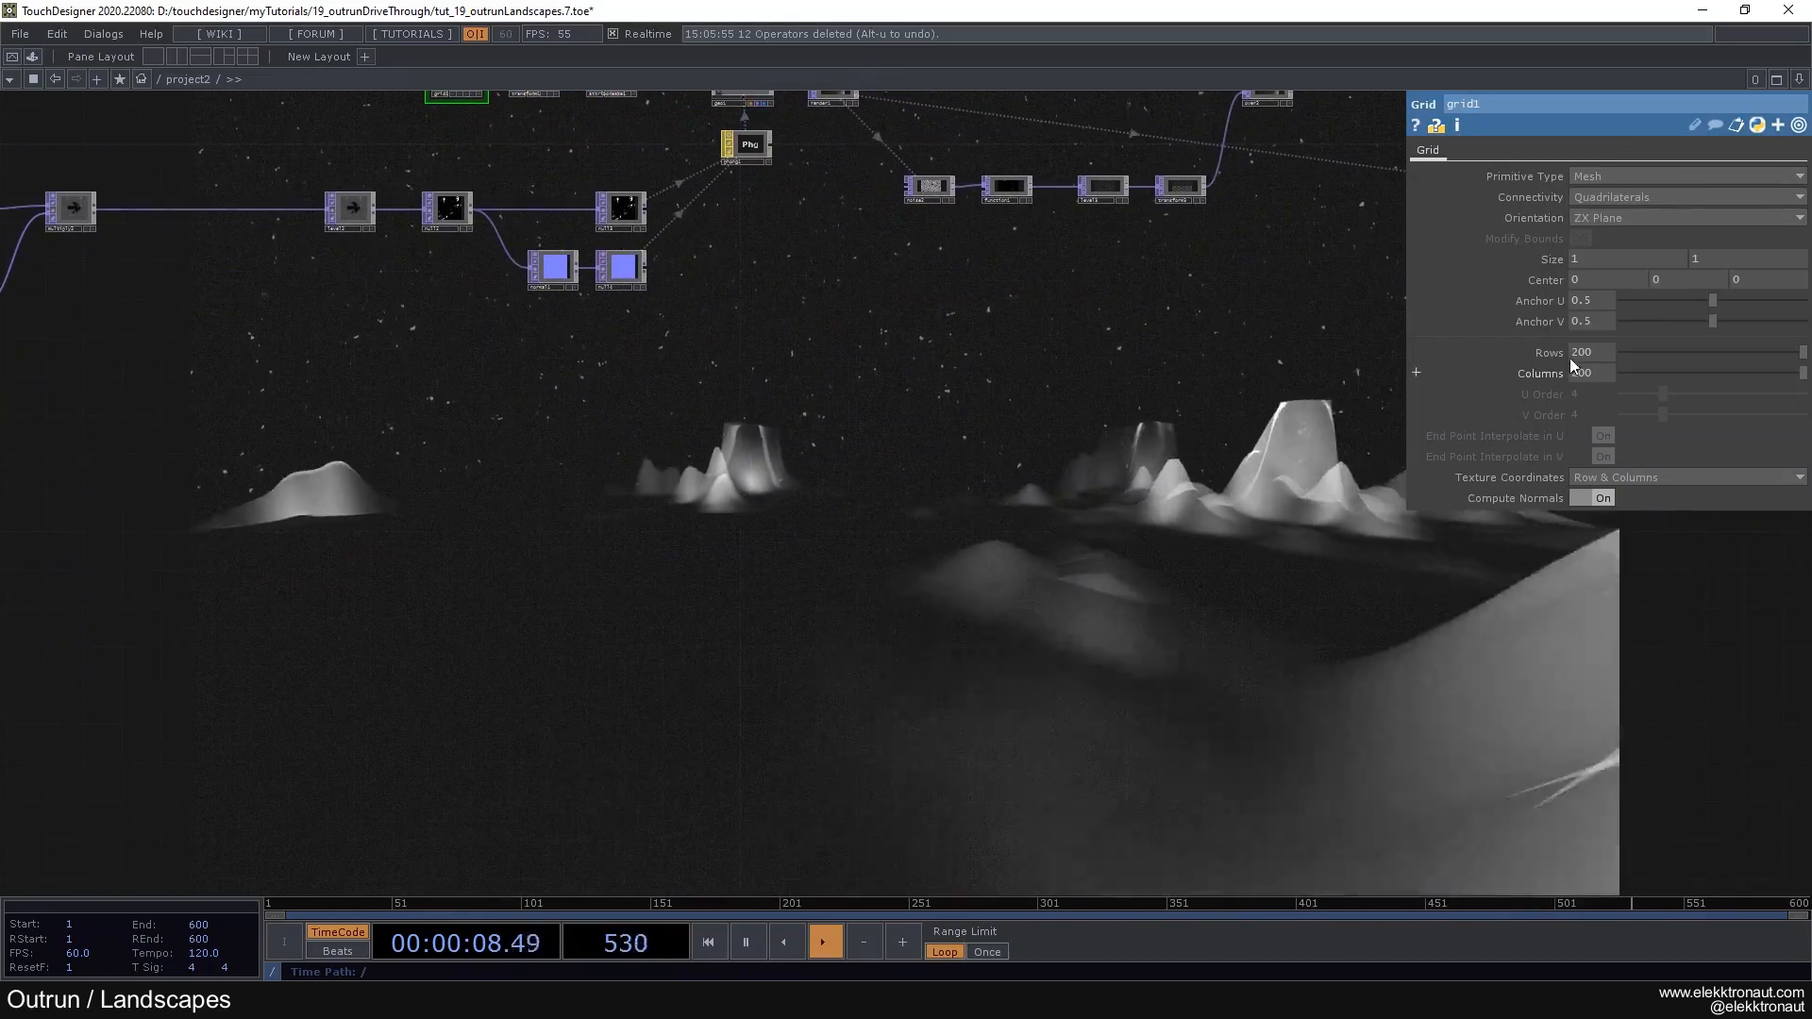
pyautogui.click(1570, 351)
pyautogui.write('500')
pyautogui.press('Return')
pyautogui.click(1572, 372)
pyautogui.write('500')
pyautogui.press('Return')
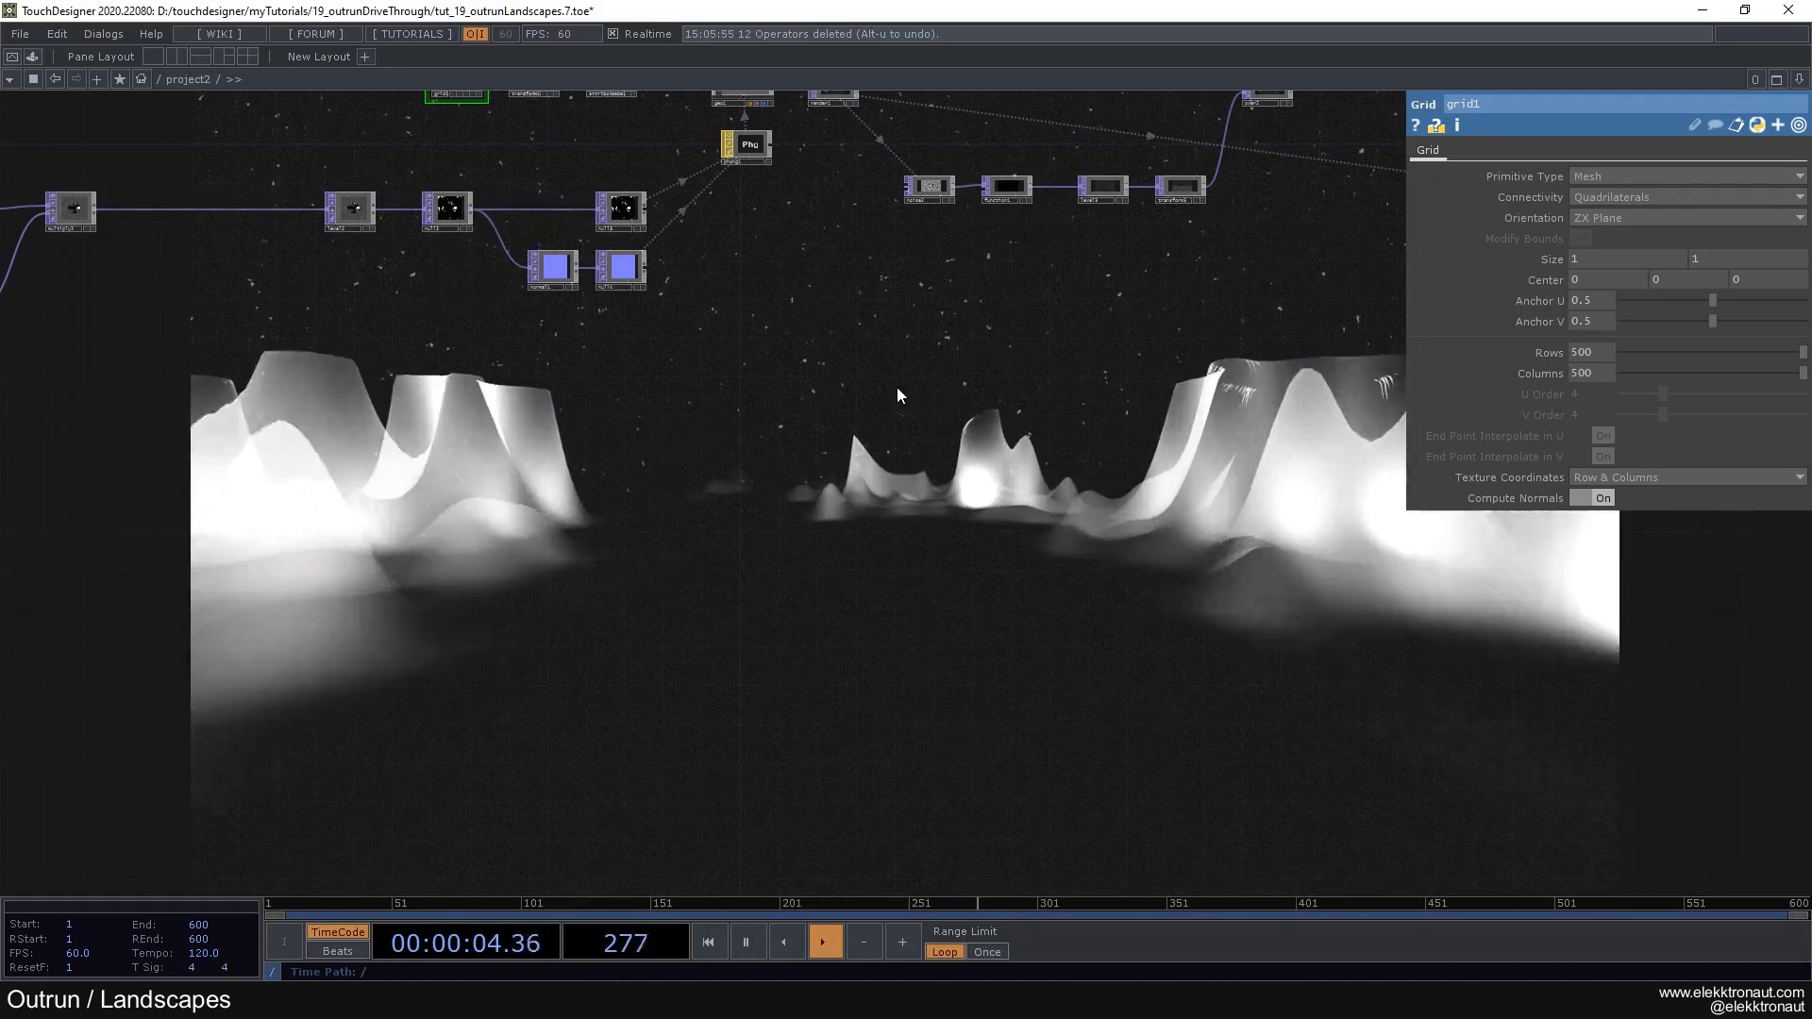
# Step: Rearrange the height map network, moving level2 and null2 closer to multiply2 to free space before null3
pyautogui.moveTo(930, 384); pyautogui.dragTo(944, 383)
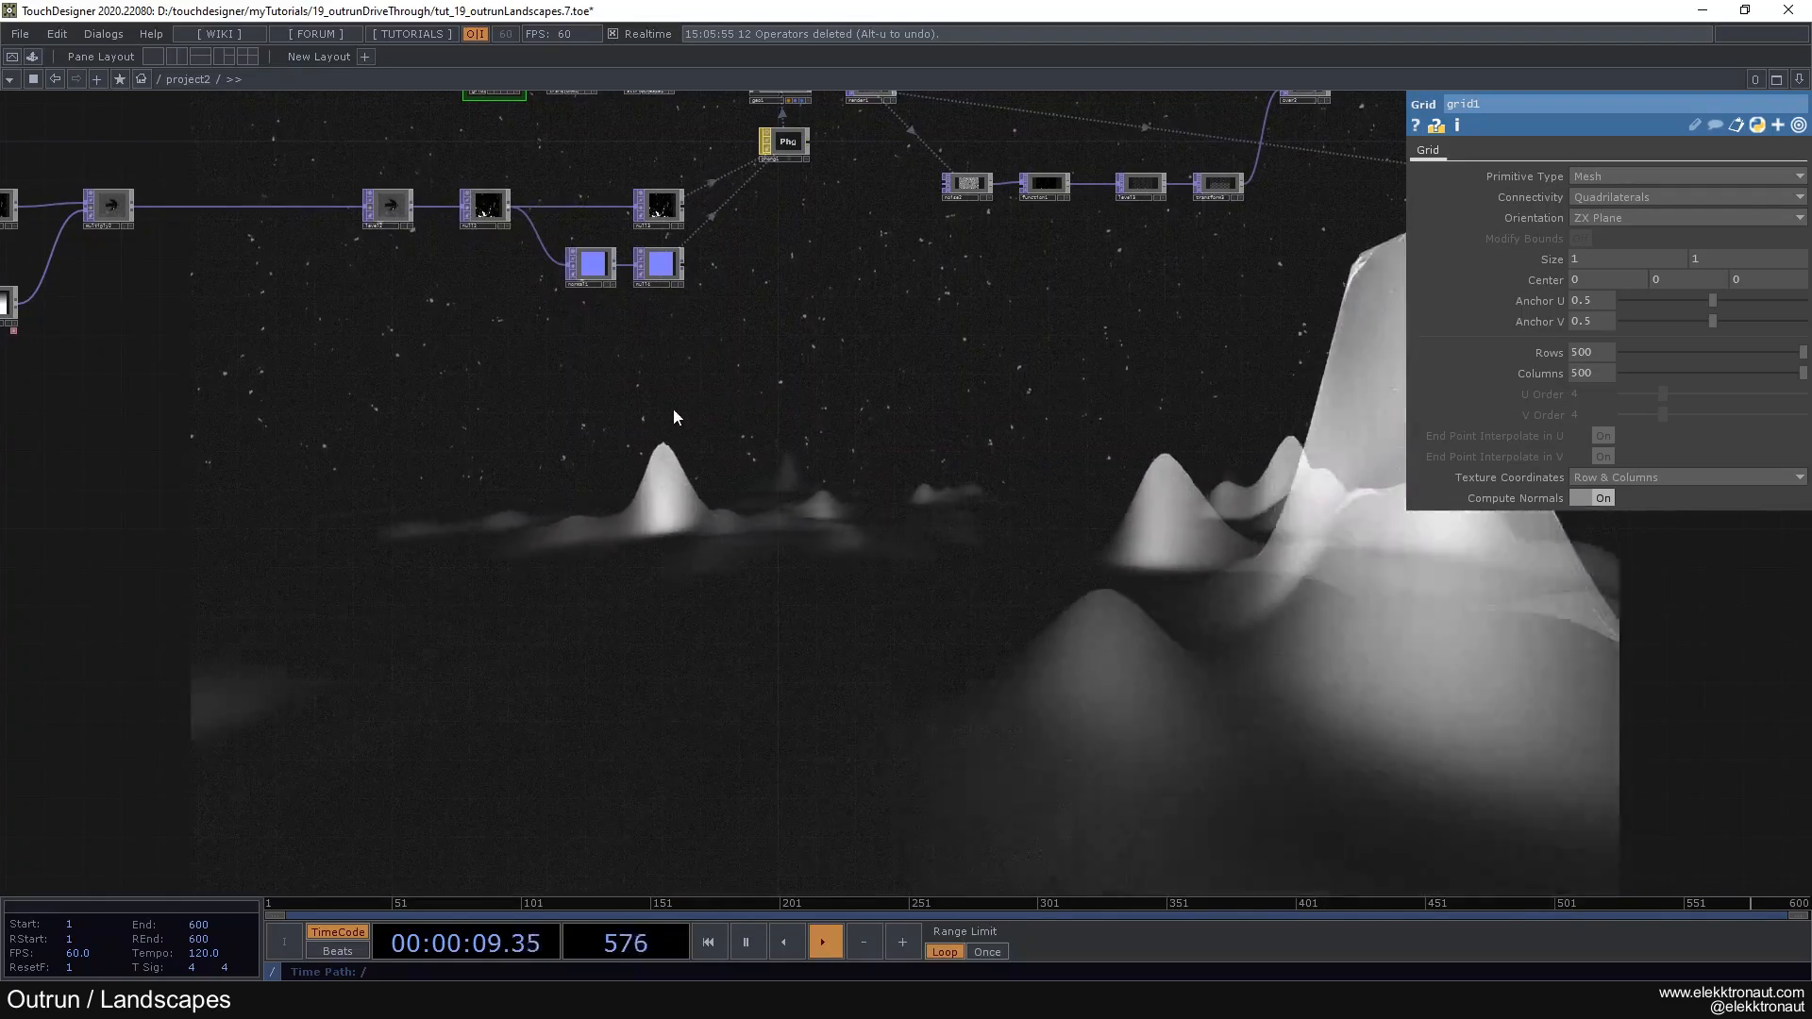
pyautogui.moveTo(674, 412); pyautogui.dragTo(1262, 495)
pyautogui.moveTo(146, 151); pyautogui.dragTo(1246, 444)
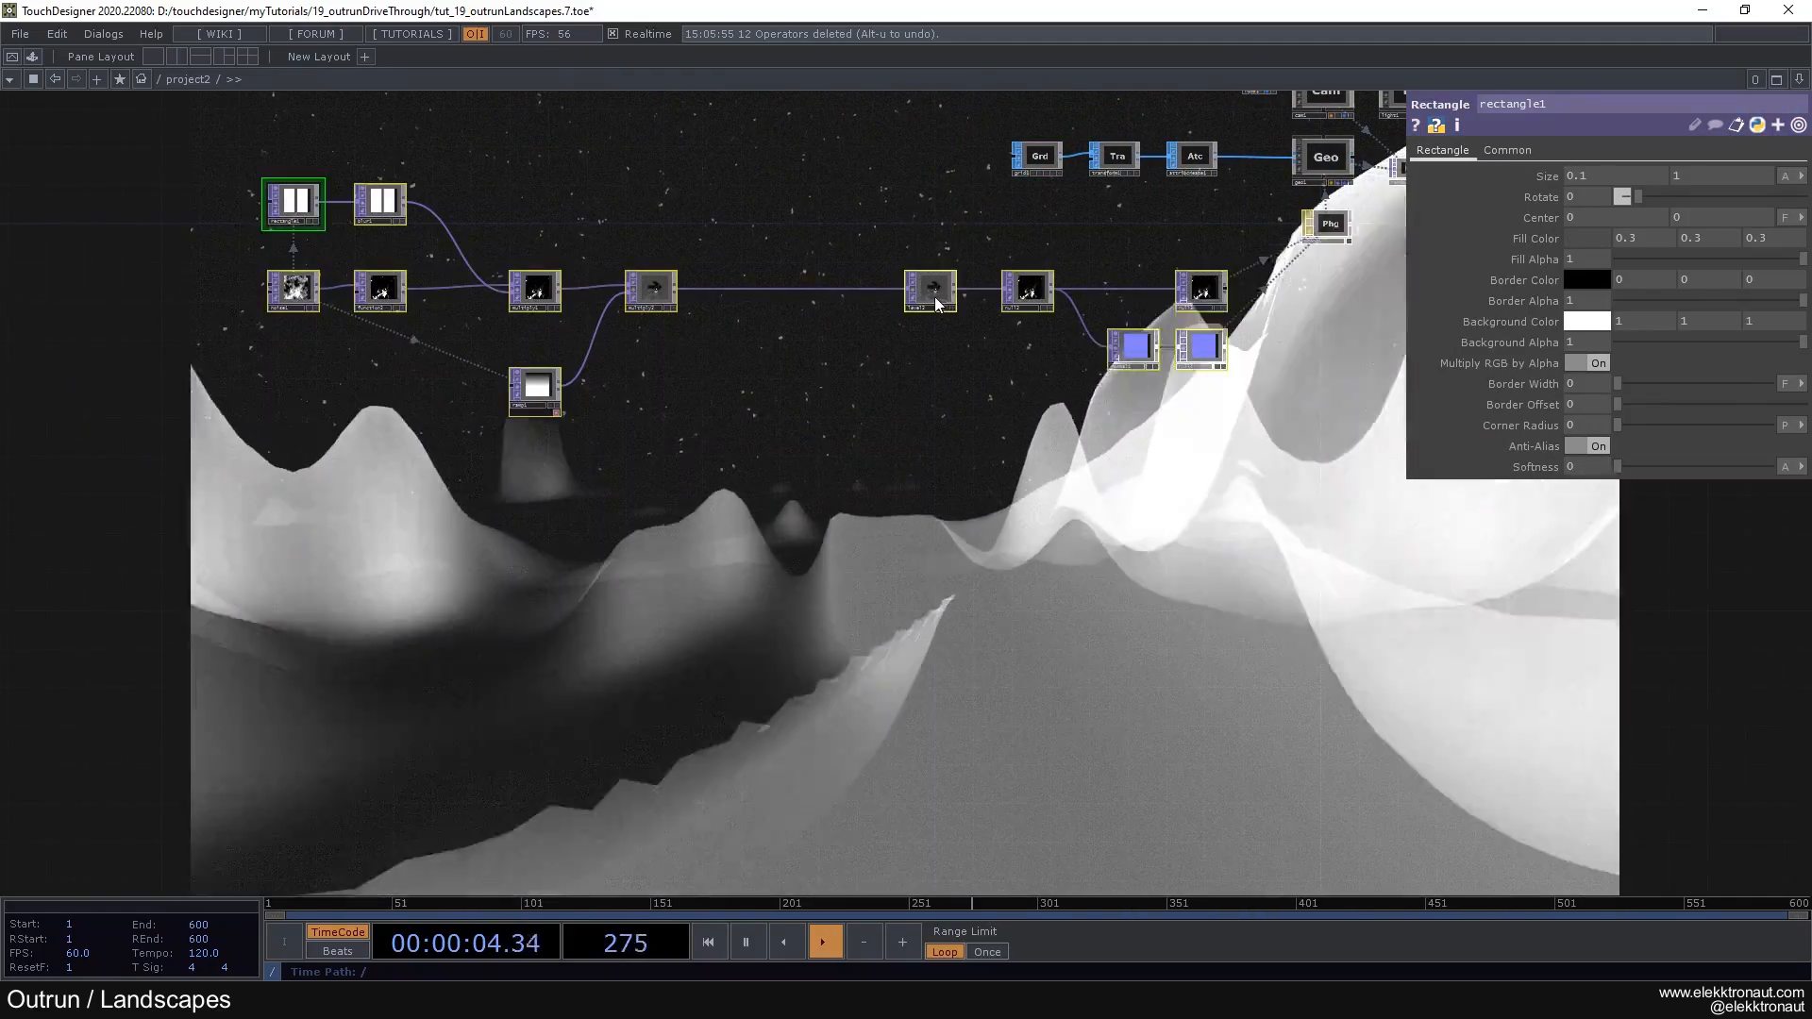
pyautogui.moveTo(937, 300); pyautogui.dragTo(869, 300)
pyautogui.moveTo(985, 234); pyautogui.dragTo(648, 231)
pyautogui.scroll(3, 627, 236)
pyautogui.click(461, 300)
pyautogui.moveTo(605, 293); pyautogui.dragTo(469, 280)
pyautogui.moveTo(254, 191); pyautogui.dragTo(456, 314)
# Step: Branch a Lookup TOP off null2 and connect a Null TOP to its output, placed below null4
pyautogui.moveTo(942, 367); pyautogui.dragTo(326, 497)
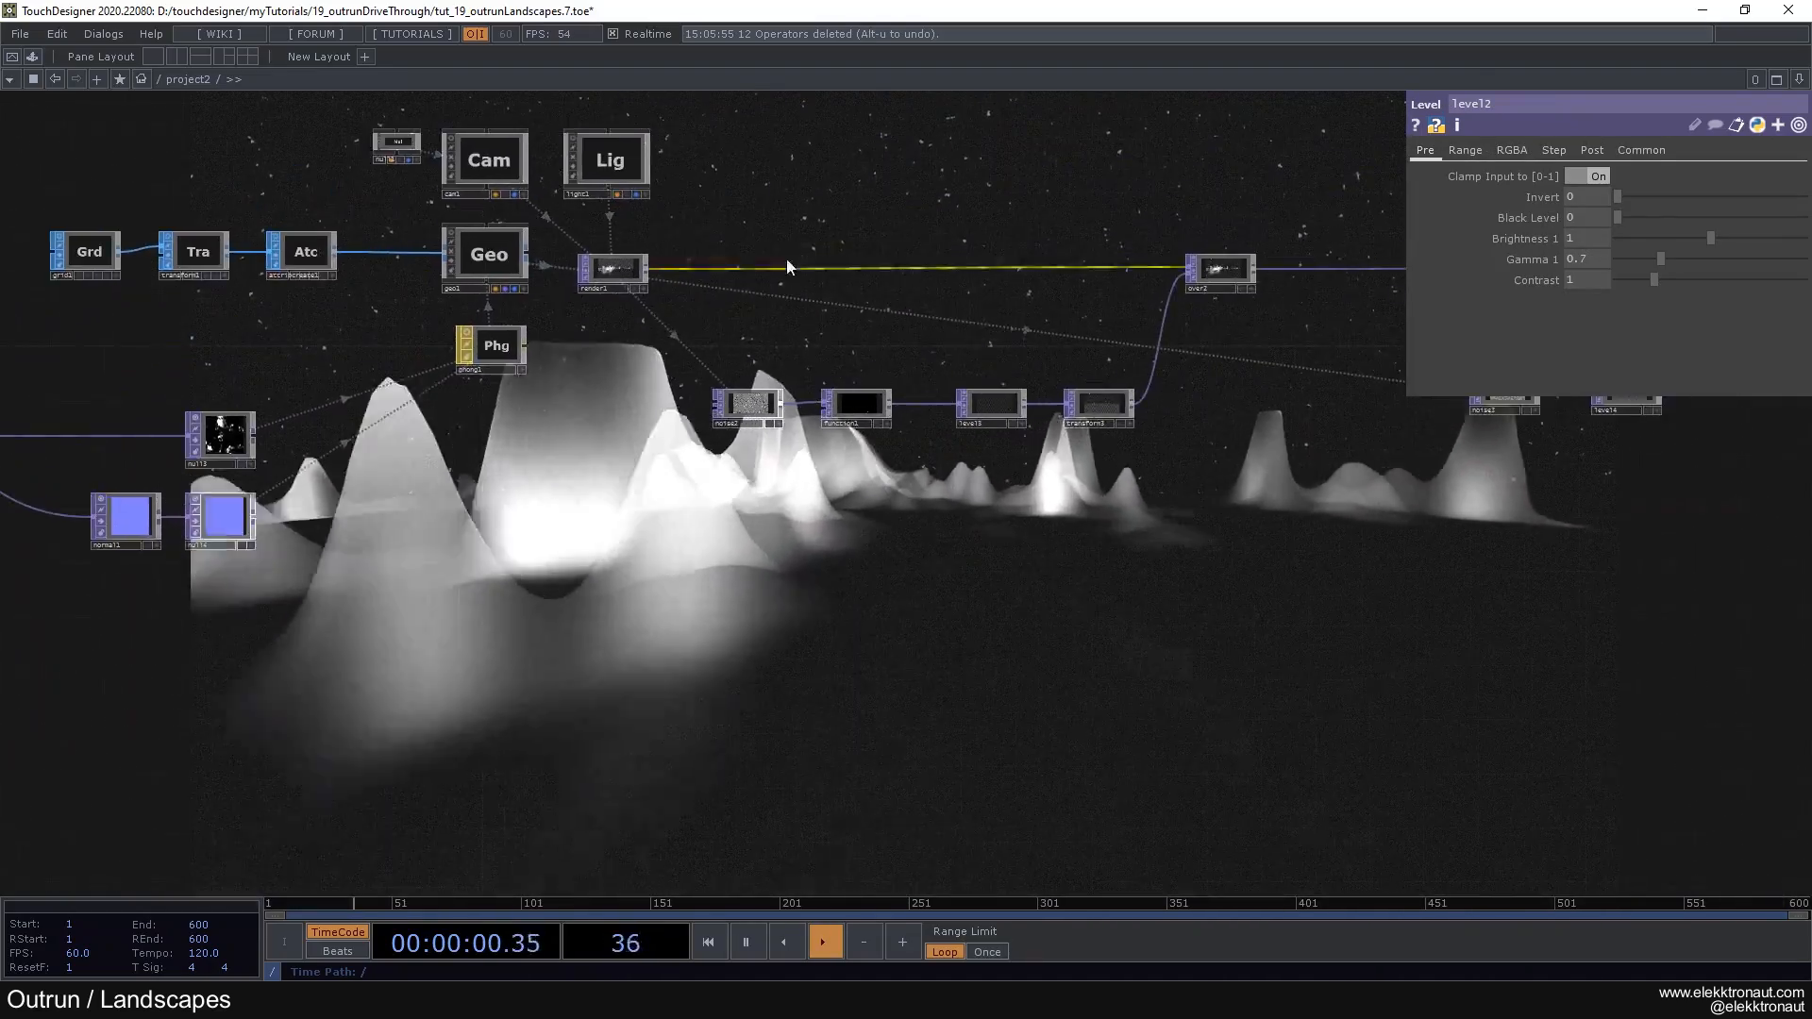
pyautogui.moveTo(596, 471); pyautogui.dragTo(1055, 355)
pyautogui.moveTo(918, 392); pyautogui.dragTo(1089, 393)
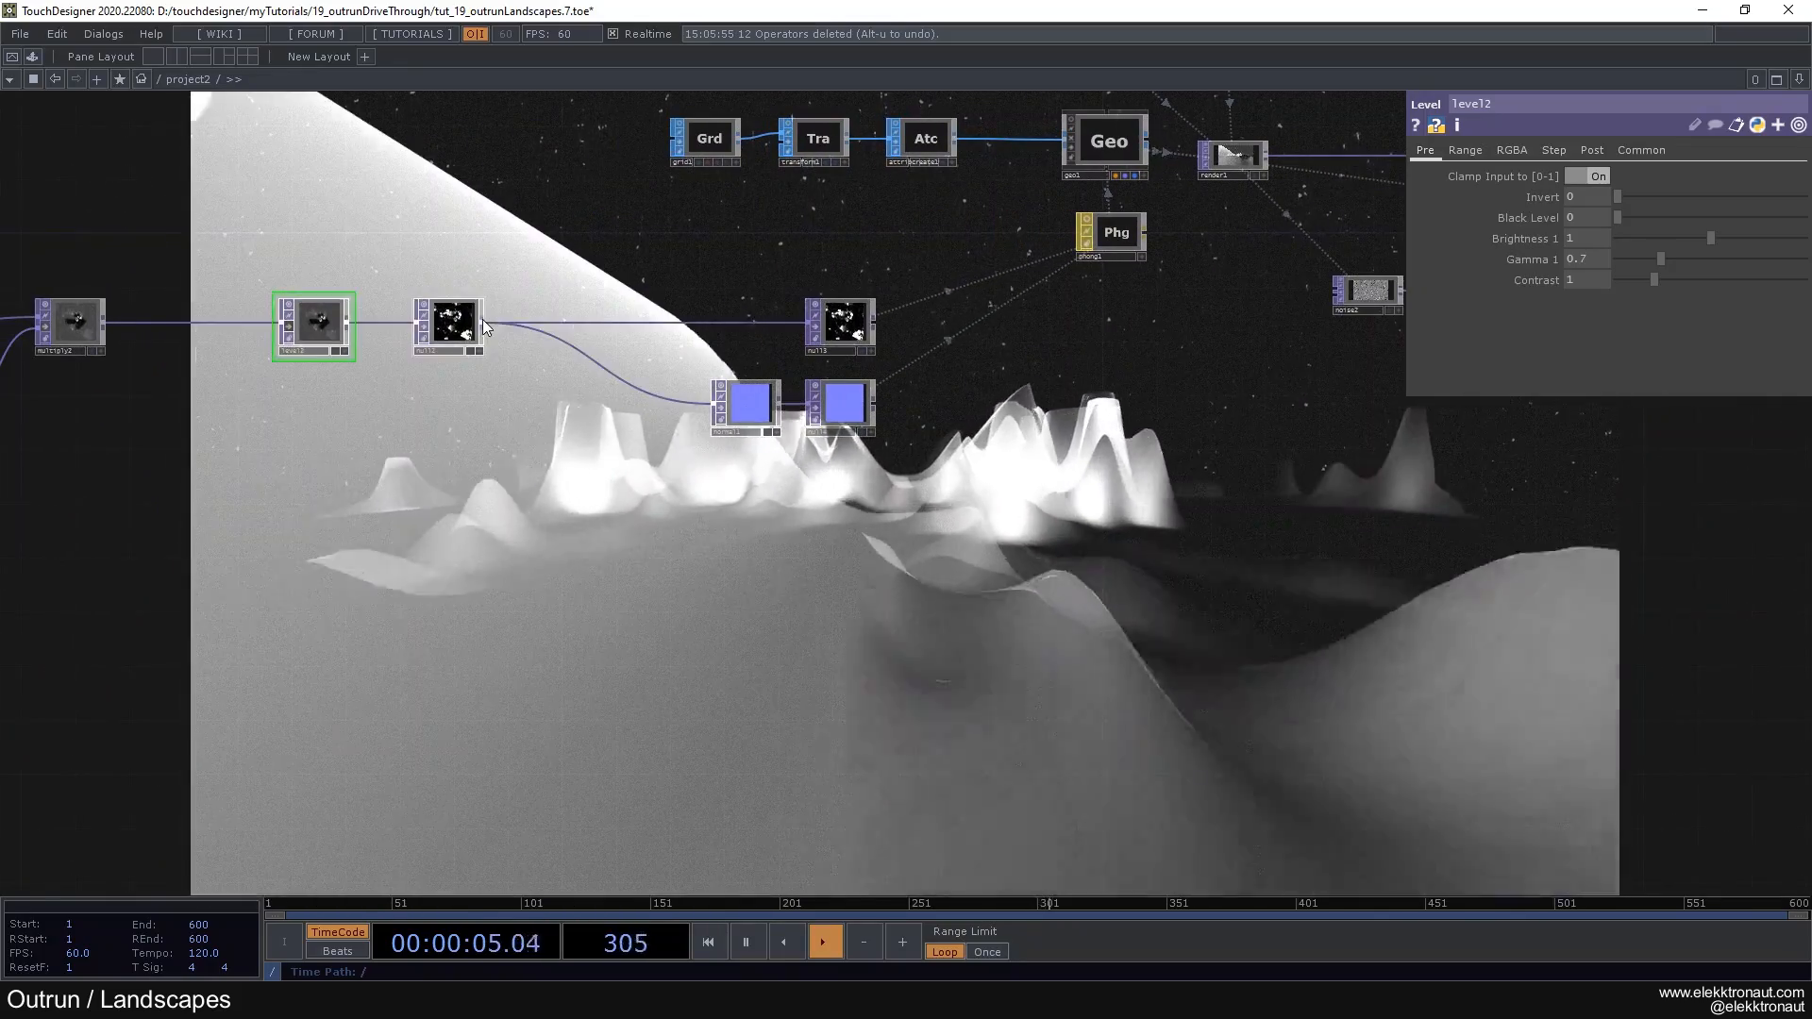
pyautogui.rightClick(482, 318)
pyautogui.write('loo')
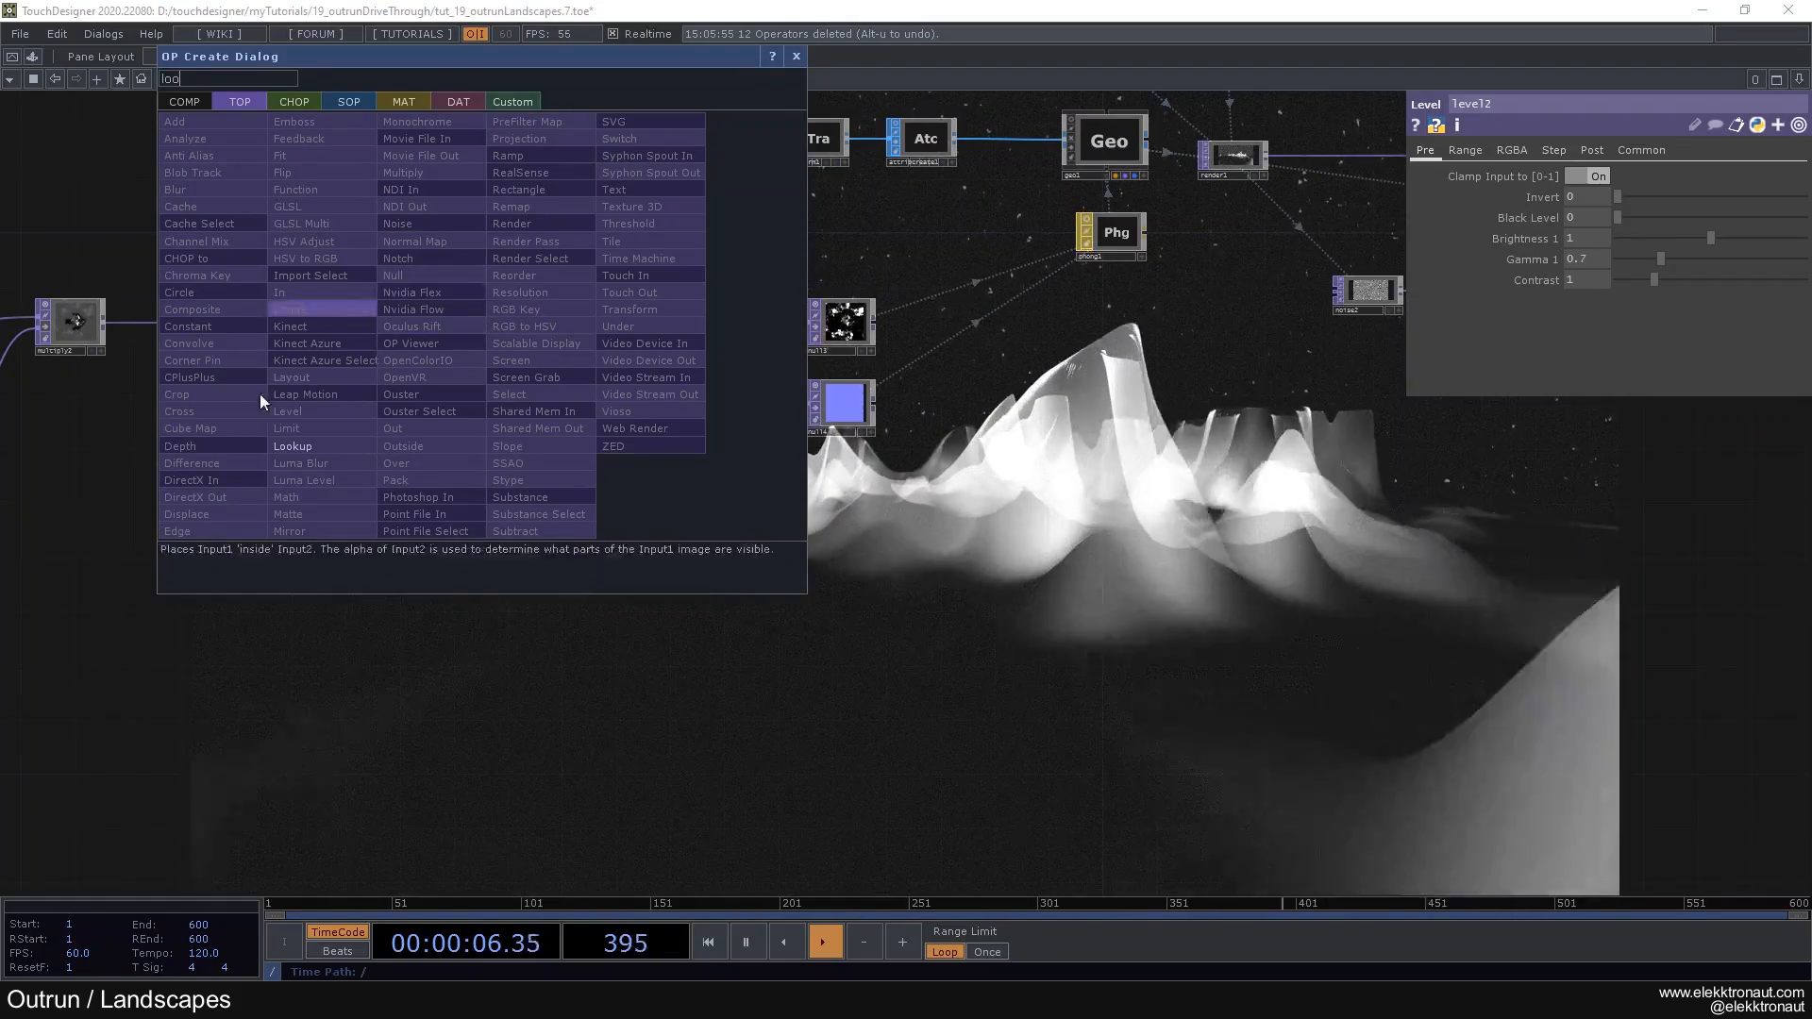
pyautogui.click(299, 445)
pyautogui.click(752, 520)
pyautogui.rightClick(770, 519)
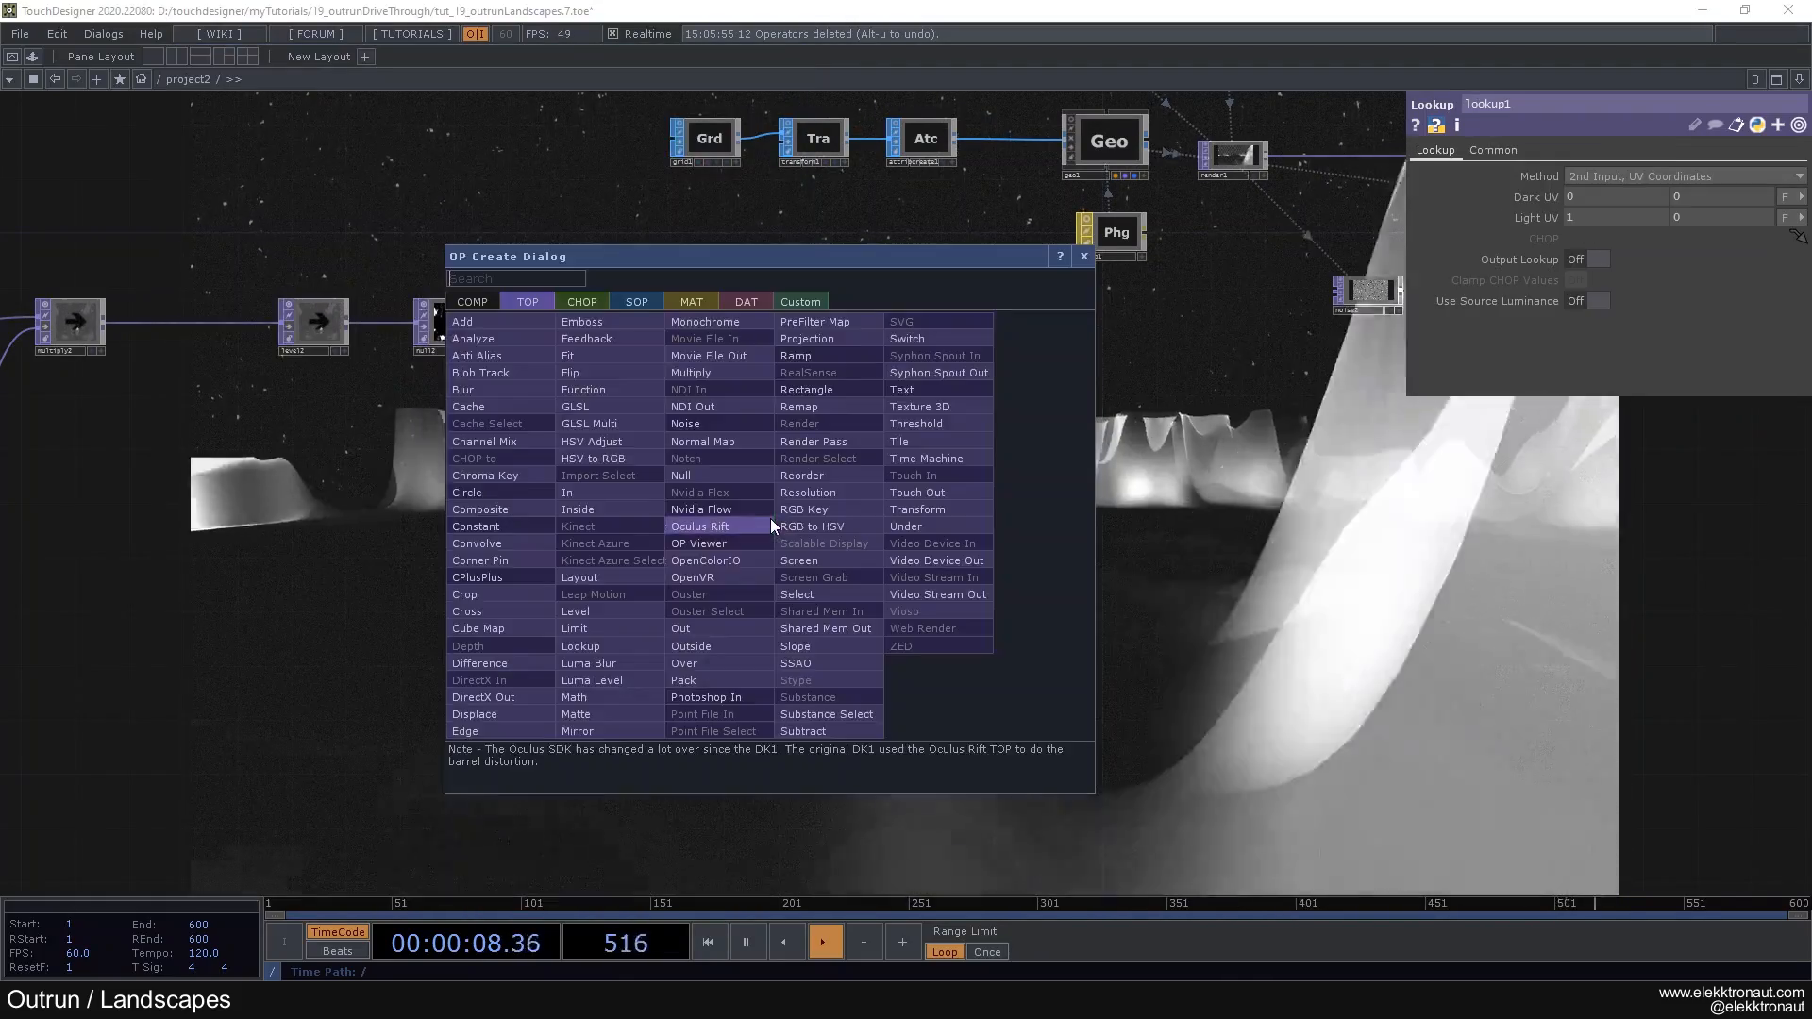
pyautogui.click(681, 475)
pyautogui.click(859, 515)
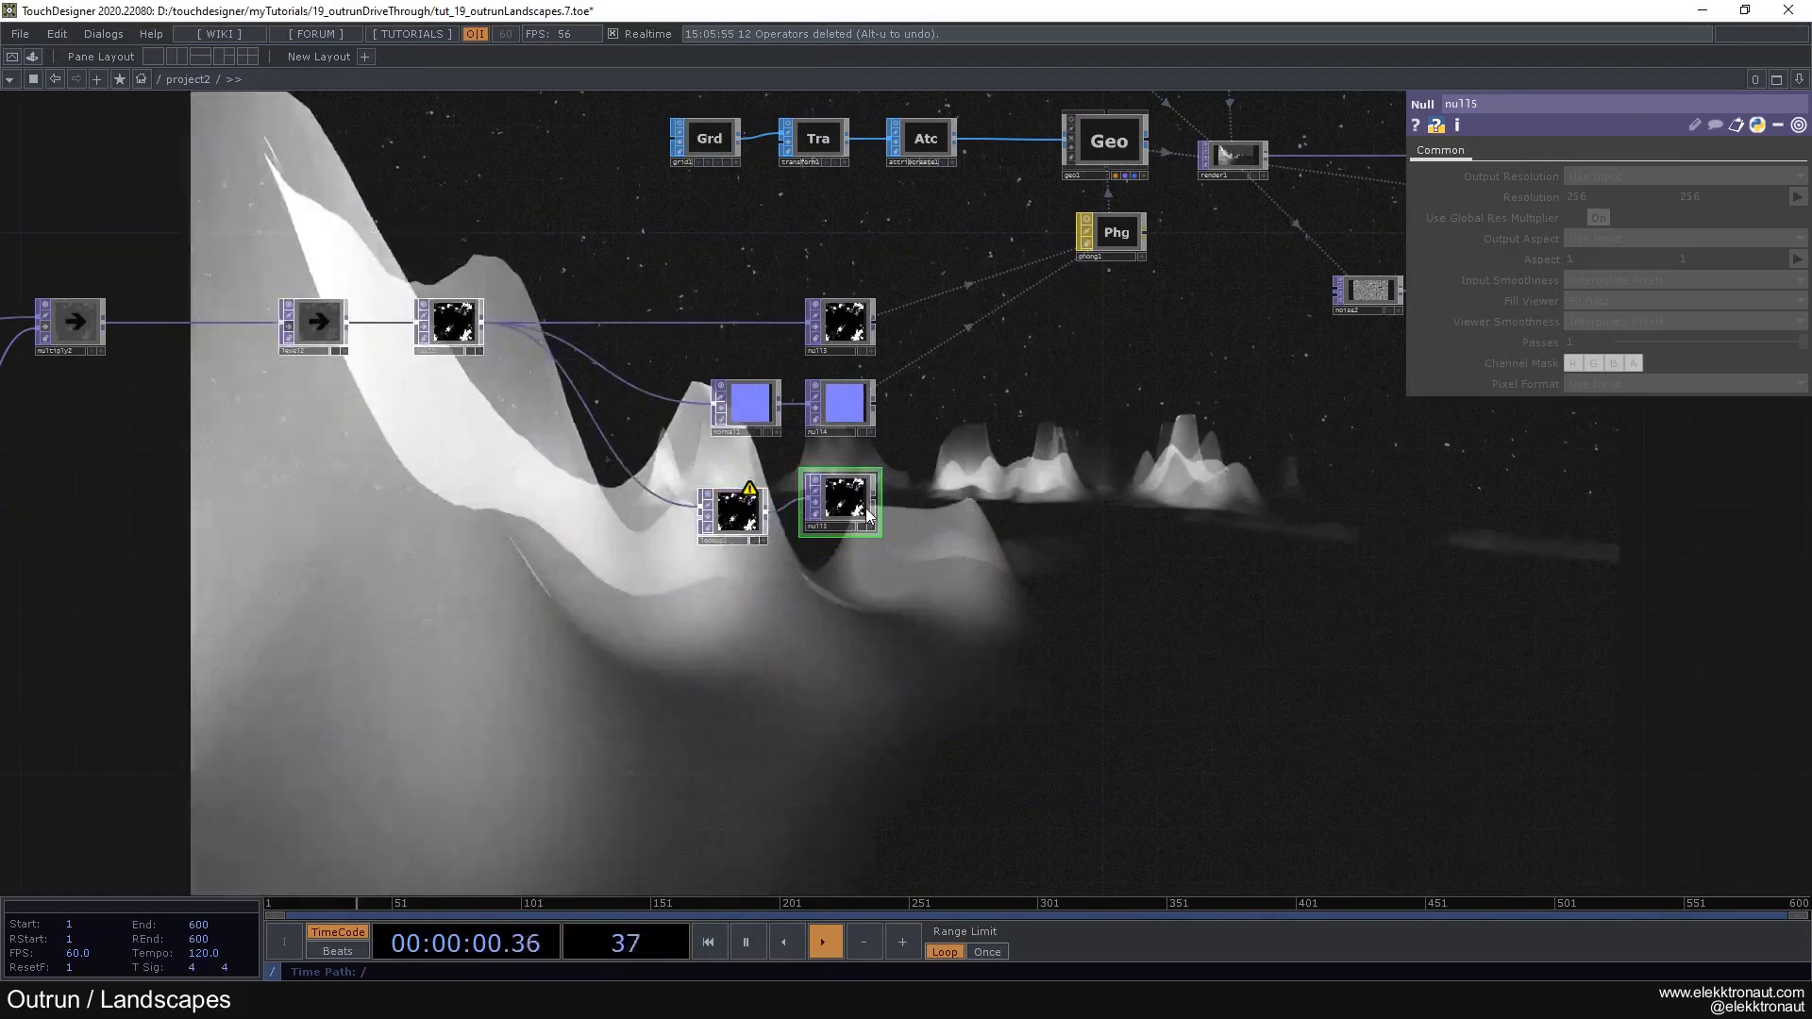
pyautogui.moveTo(850, 498); pyautogui.dragTo(850, 512)
# Step: Add a Ramp TOP and connect it to the second input of lookup1
pyautogui.click(703, 525)
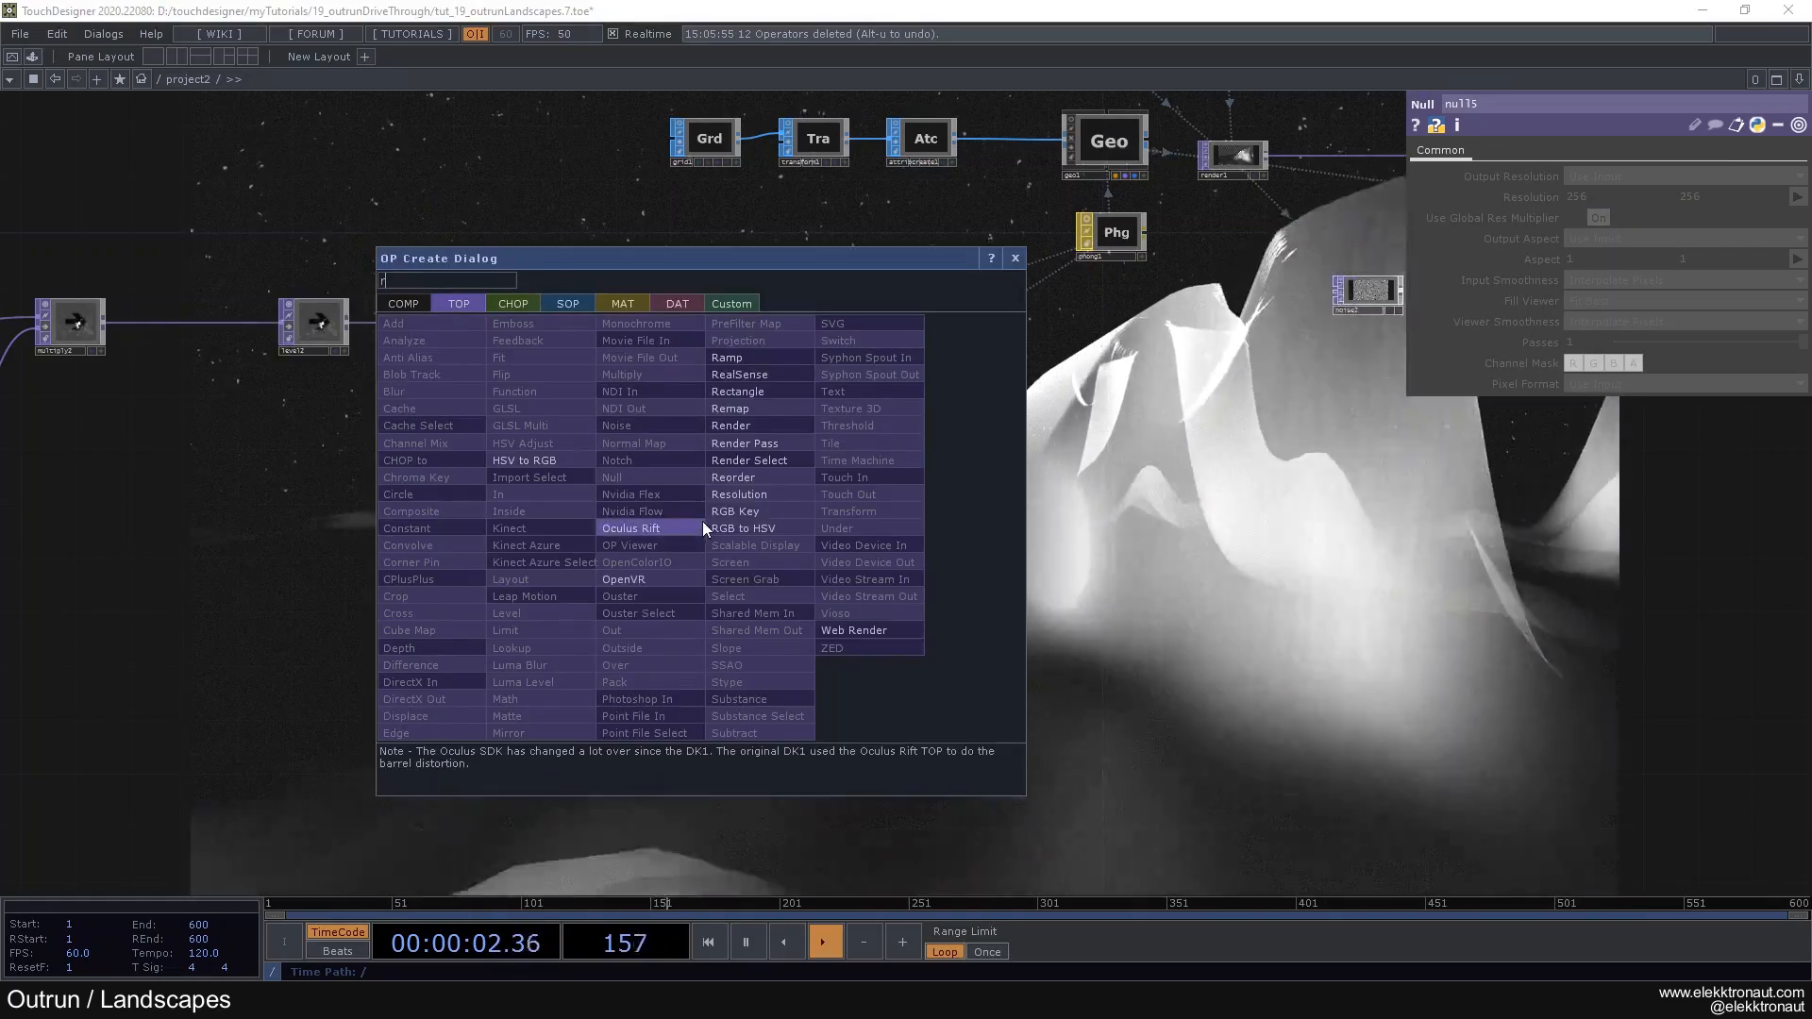
pyautogui.click(722, 368)
pyautogui.click(565, 604)
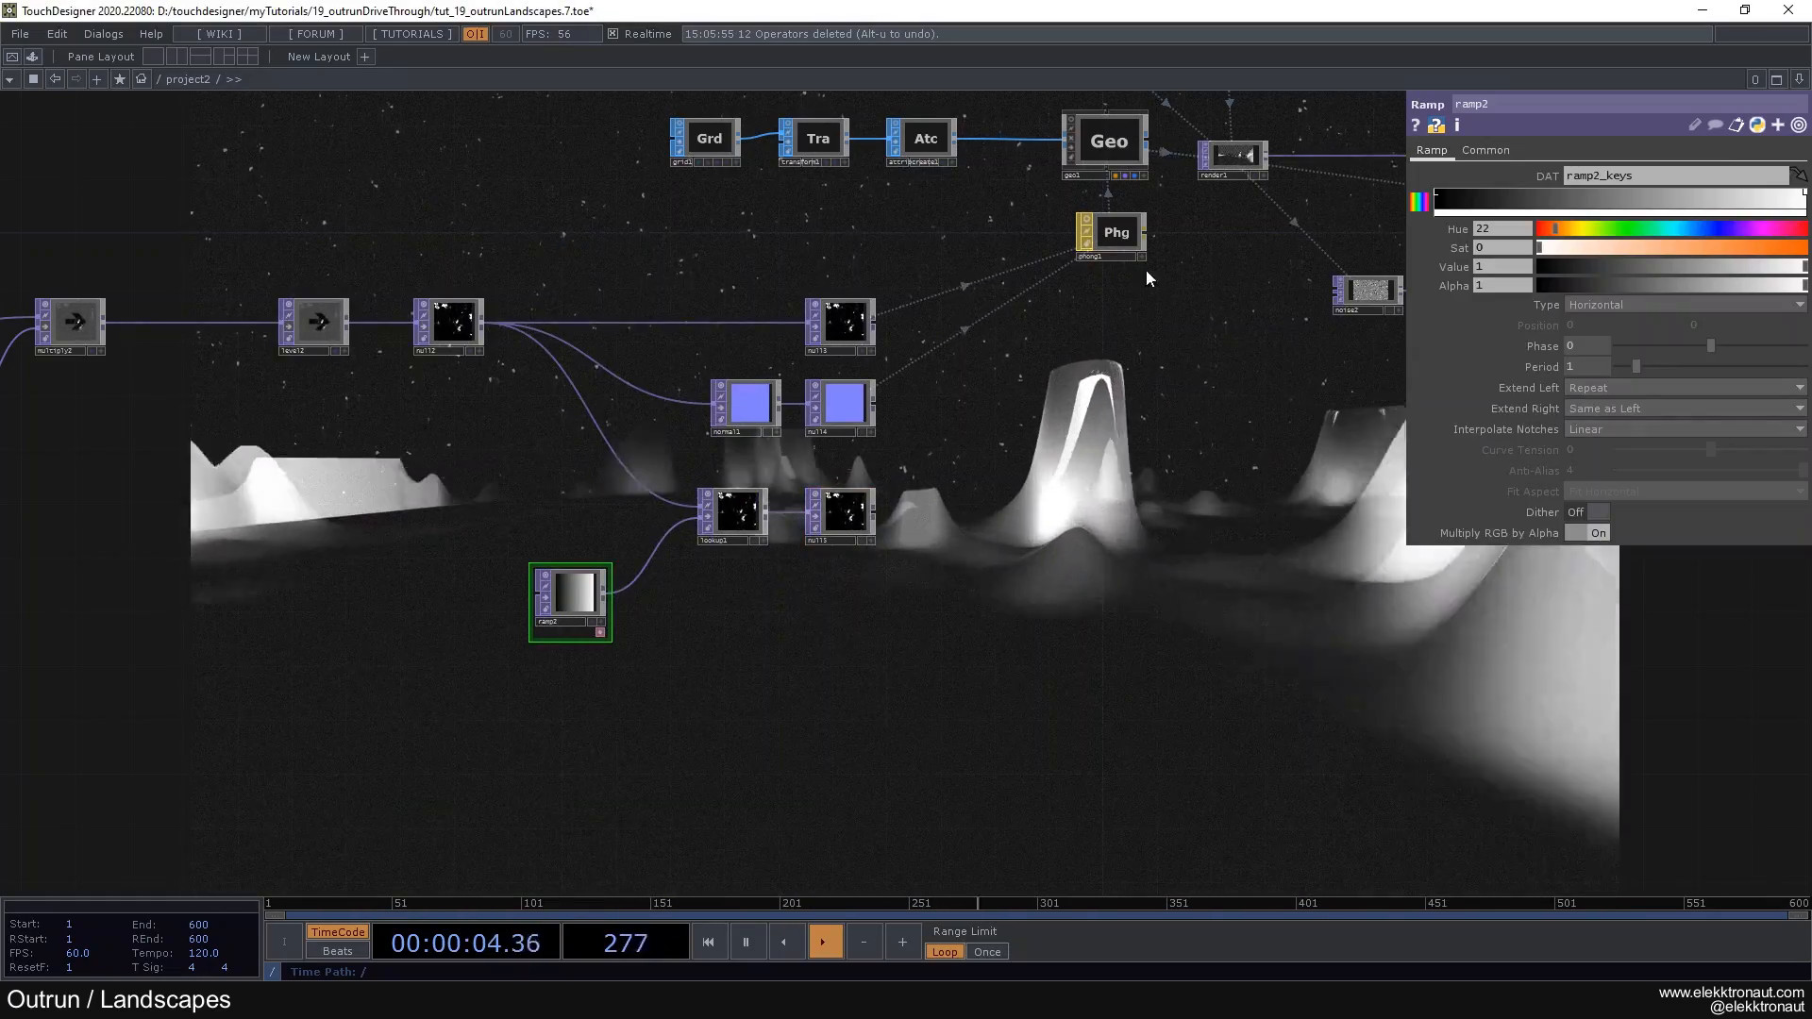
# Step: Assign null5 as the Color Map of the phong1 material
pyautogui.click(1117, 232)
pyautogui.moveTo(1022, 398); pyautogui.dragTo(755, 389)
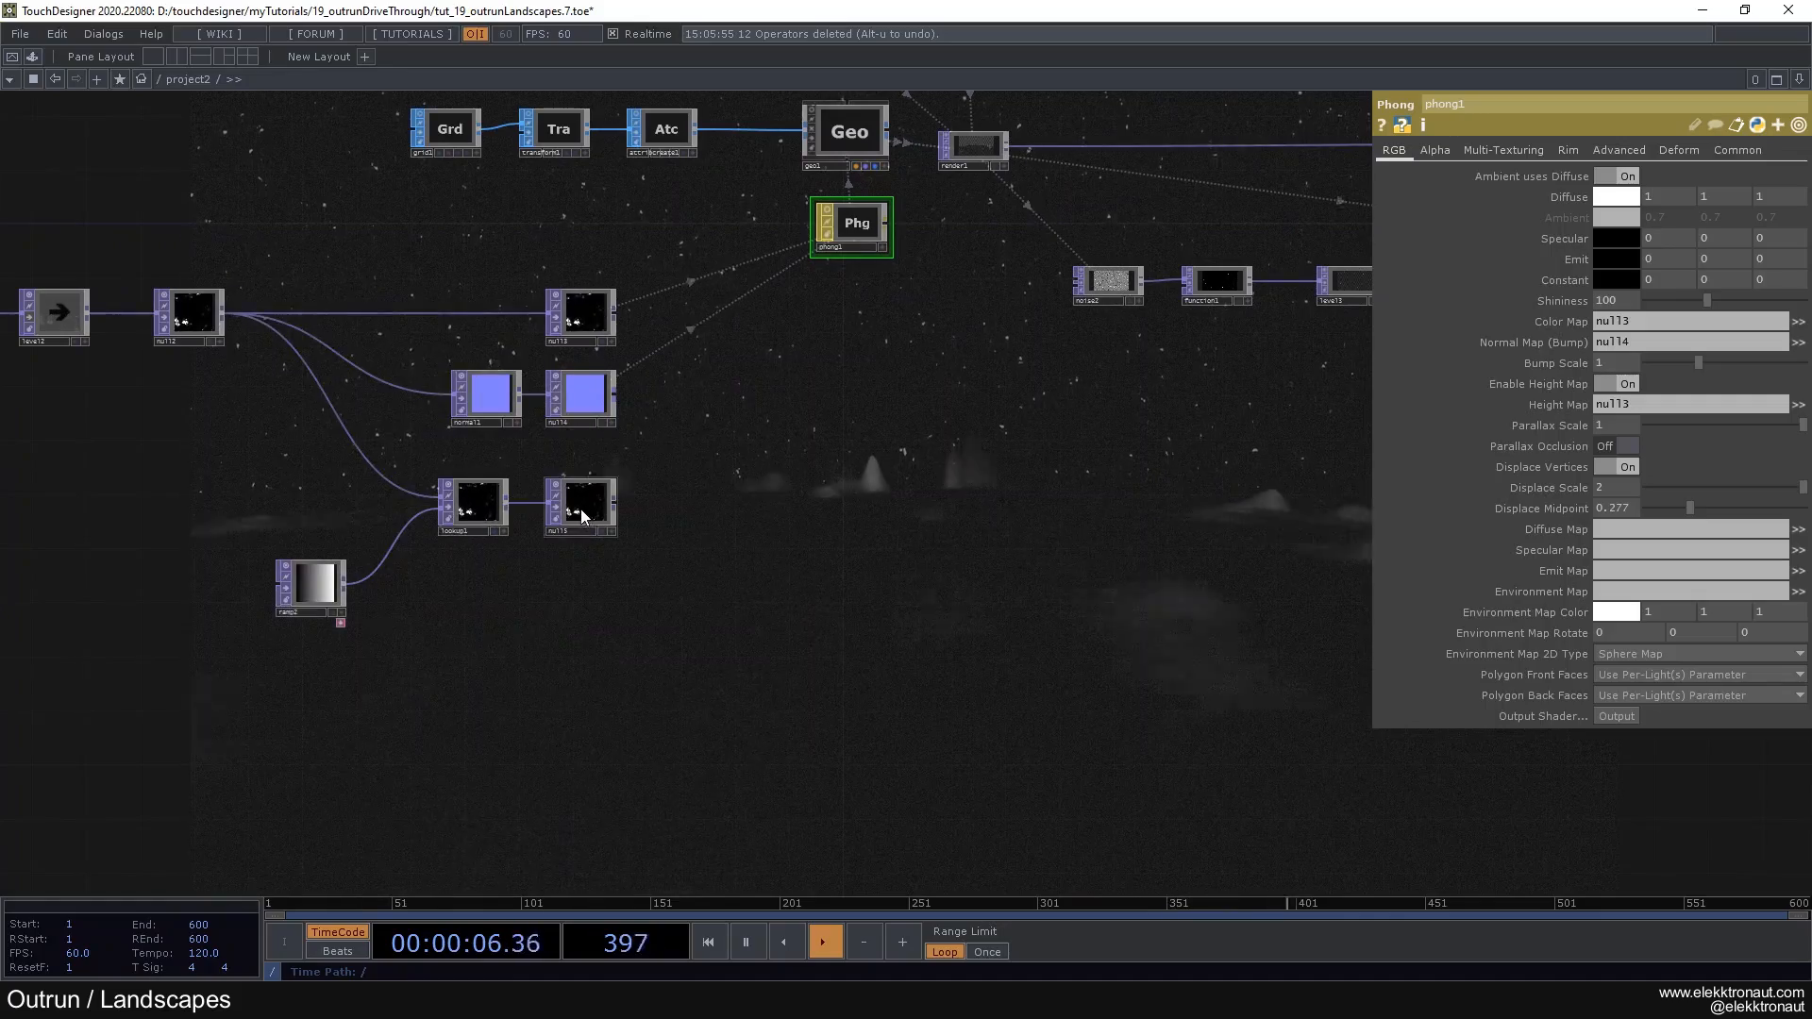
pyautogui.scroll(5, 496, 495)
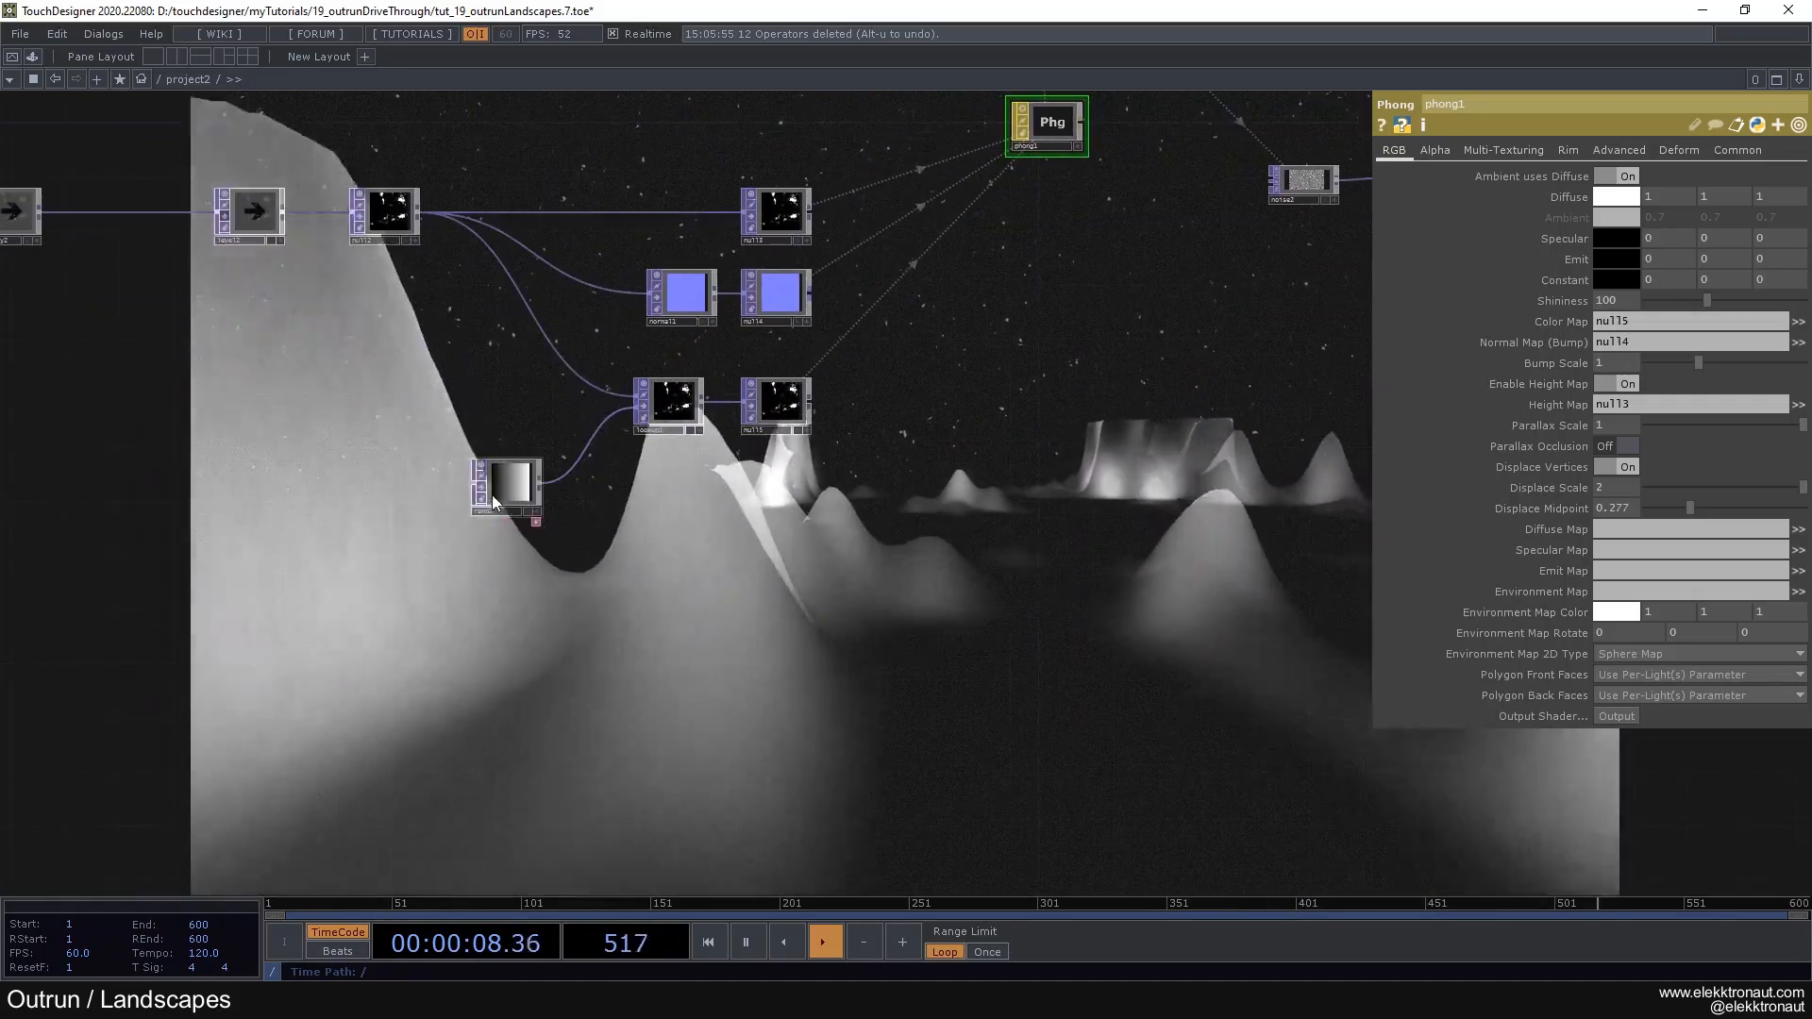
# Step: Add a dark blue color key with hue 235 near the black start of ramp2's gradient
pyautogui.click(513, 496)
pyautogui.moveTo(946, 453); pyautogui.dragTo(873, 425)
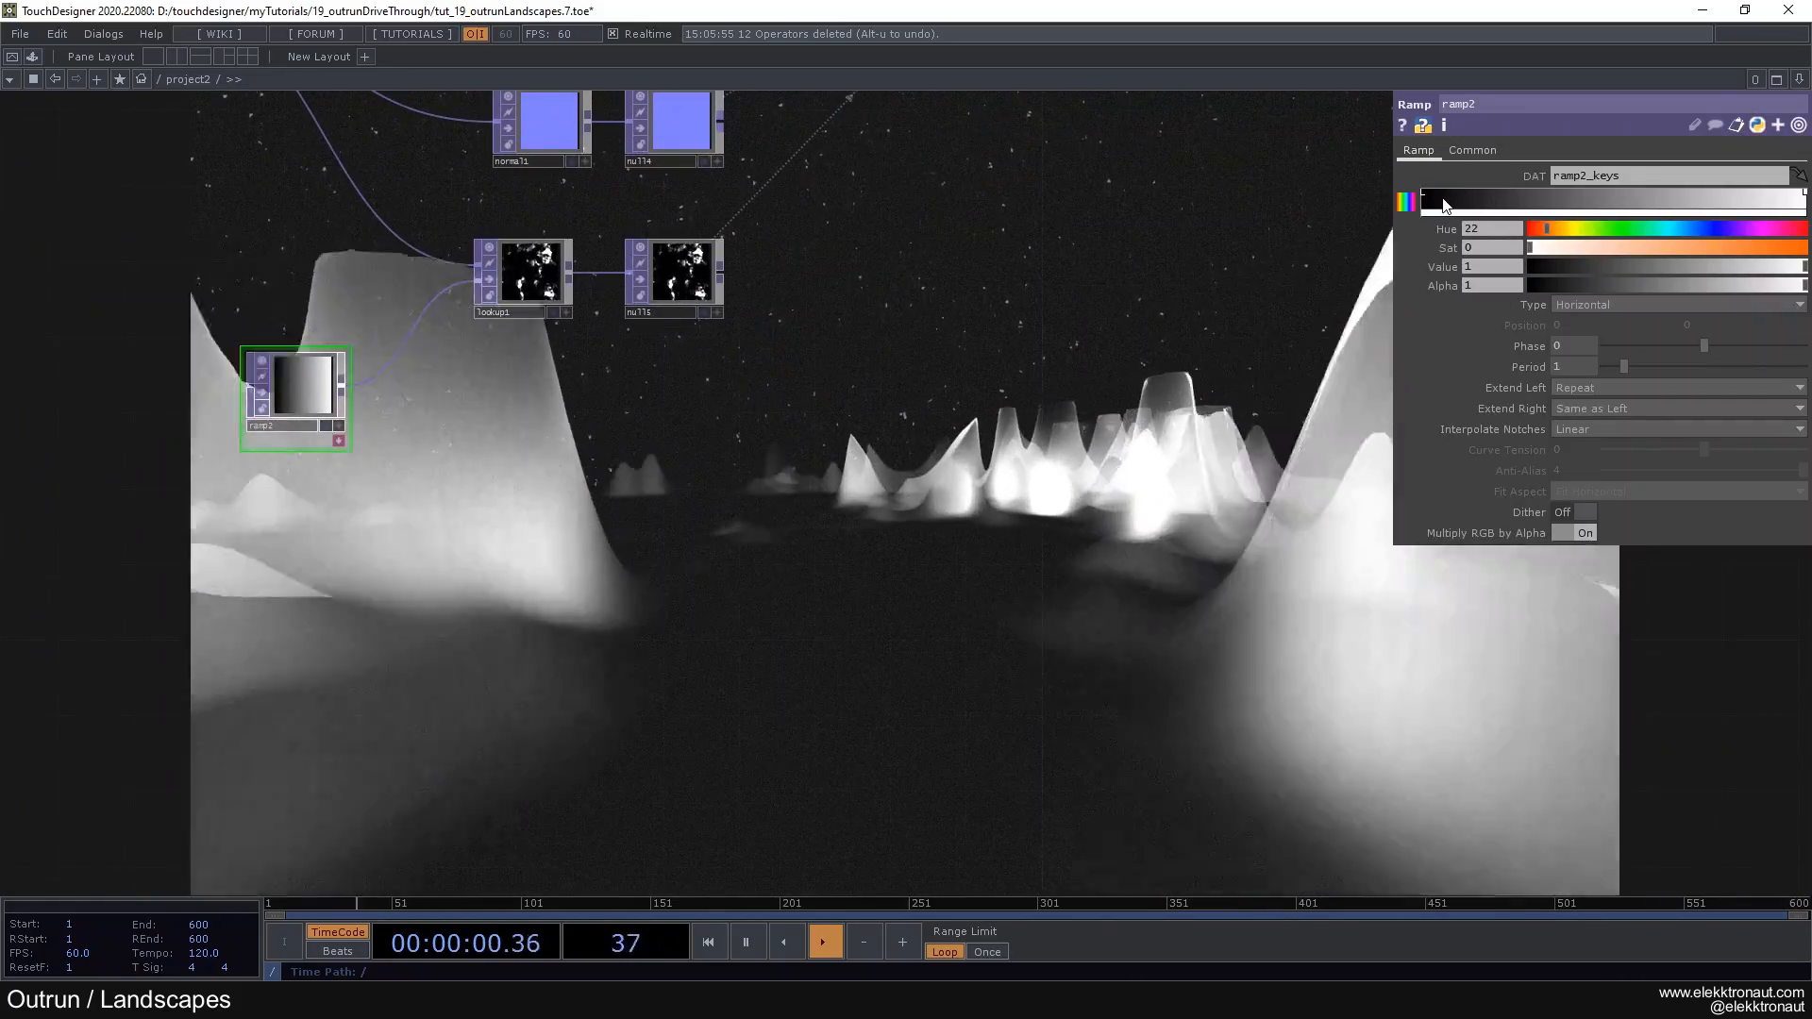
pyautogui.click(1437, 203)
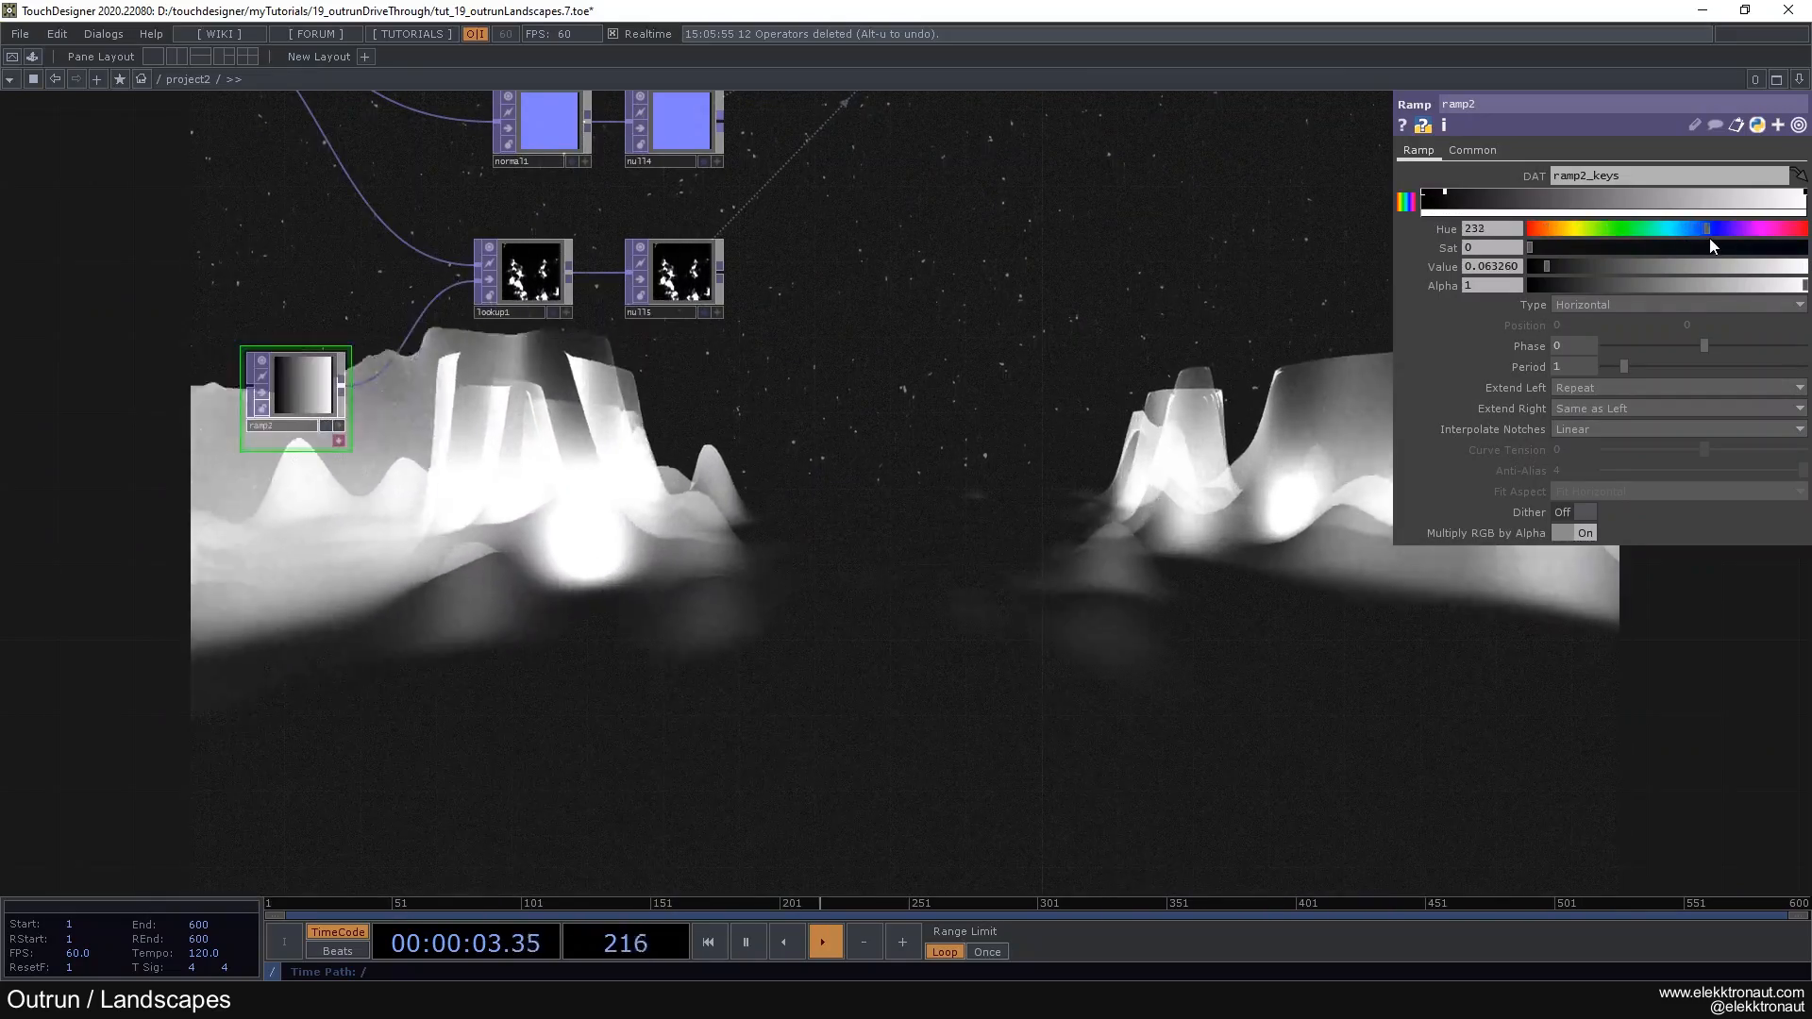
pyautogui.click(1709, 235)
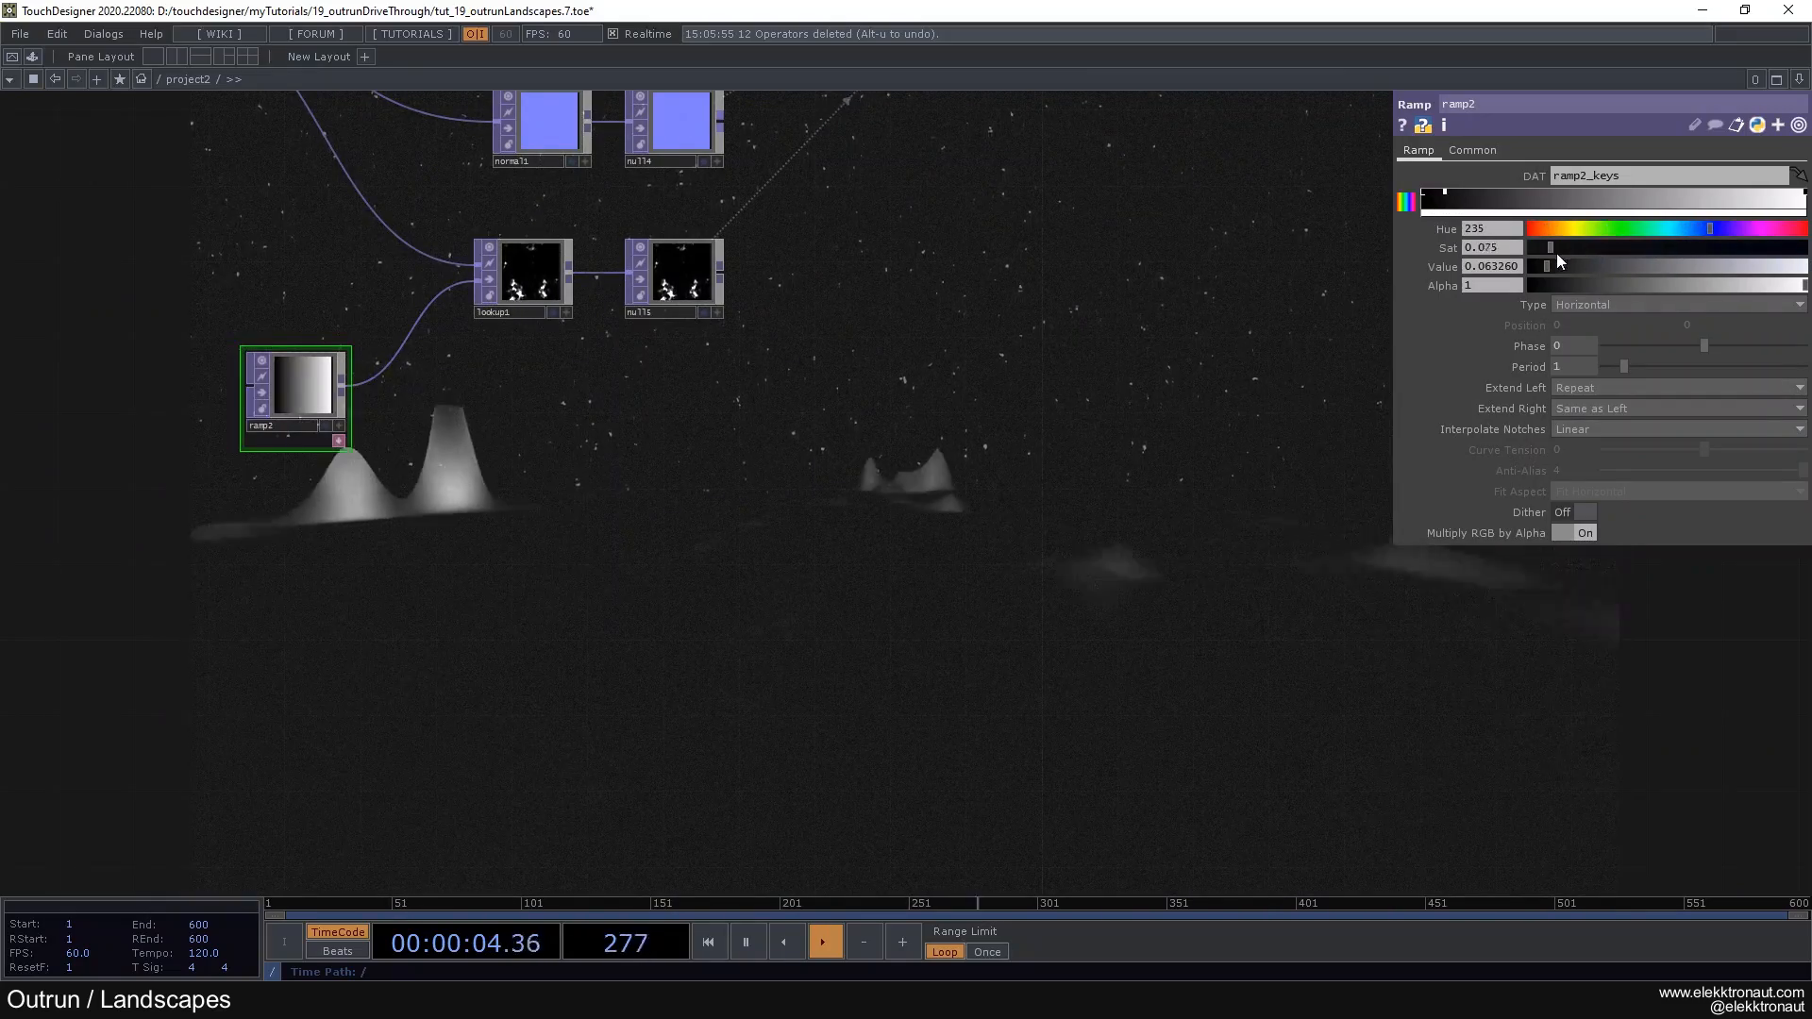
pyautogui.moveTo(1548, 268)
pyautogui.mouseDown()
pyautogui.moveTo(1687, 231)
pyautogui.moveTo(1625, 249)
pyautogui.moveTo(1669, 286)
pyautogui.moveTo(1635, 246)
pyautogui.moveTo(1655, 247)
pyautogui.mouseUp()
# Step: Add two keys to ramp2: blue with hue 205, saturation 0.442, value 0.524, and teal with hue 171, saturation 0.283176, value 0.632118
pyautogui.click(1486, 192)
pyautogui.click(1698, 230)
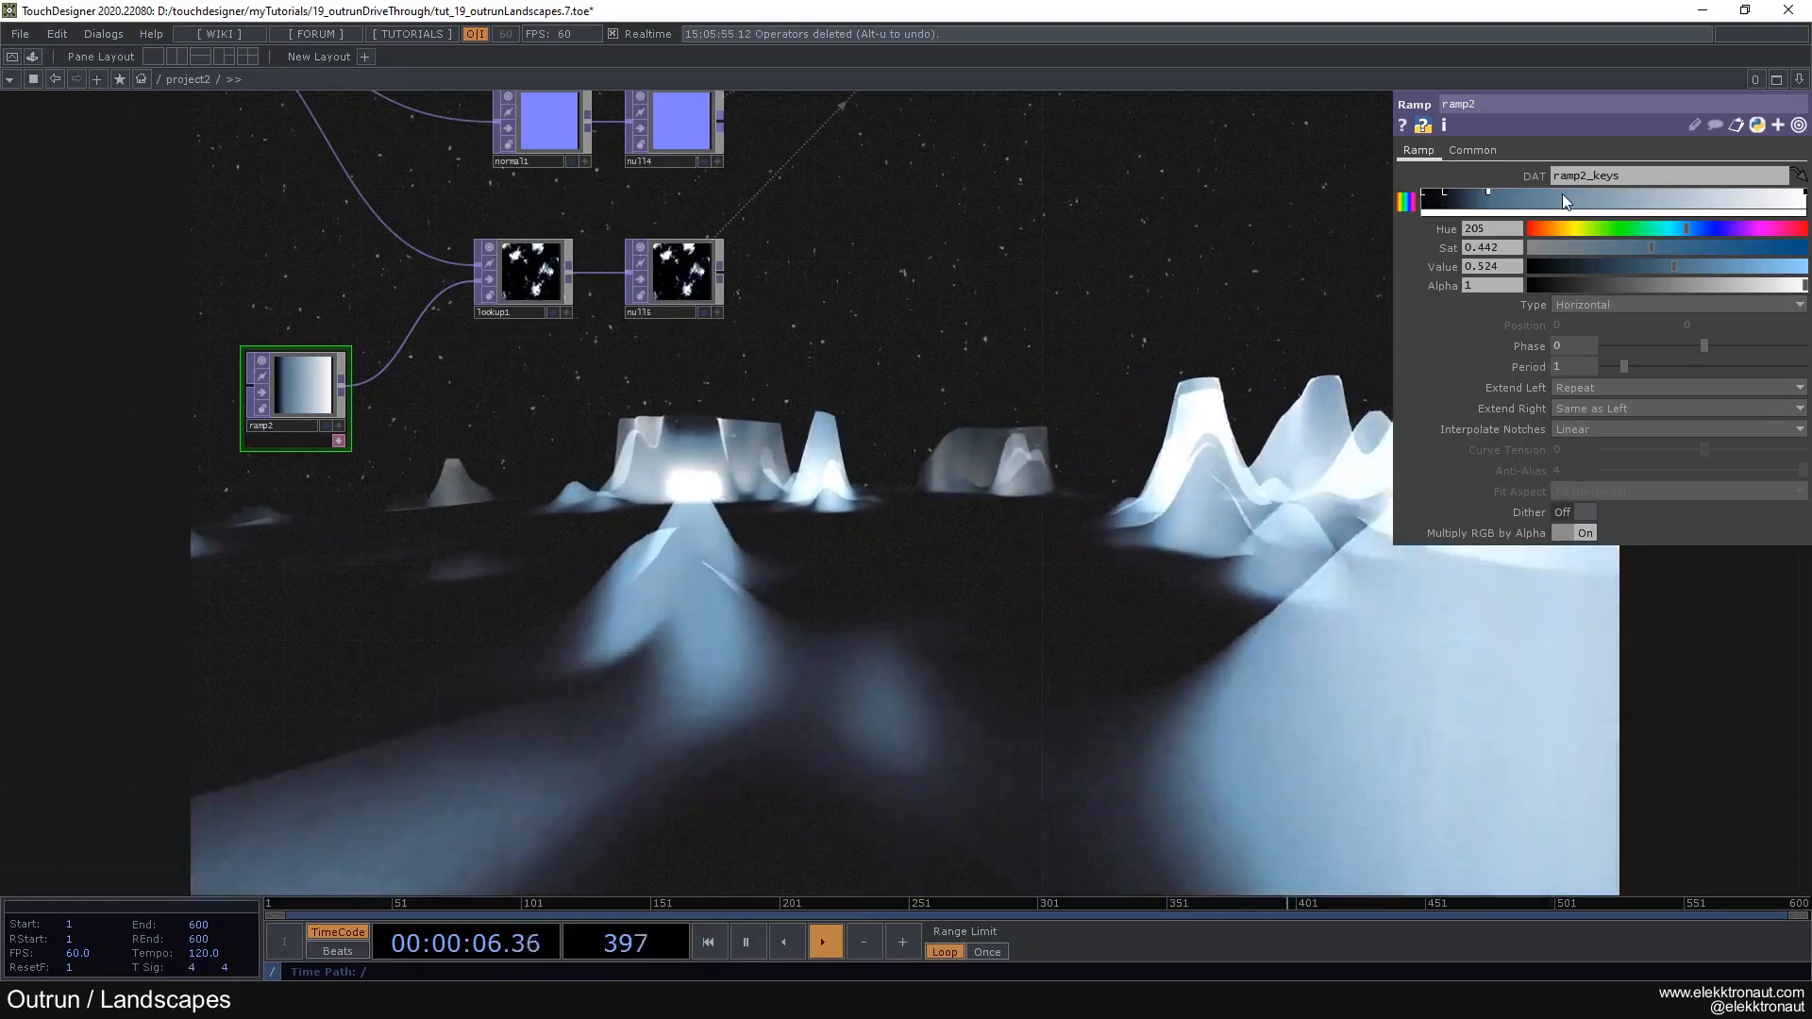
pyautogui.click(1563, 193)
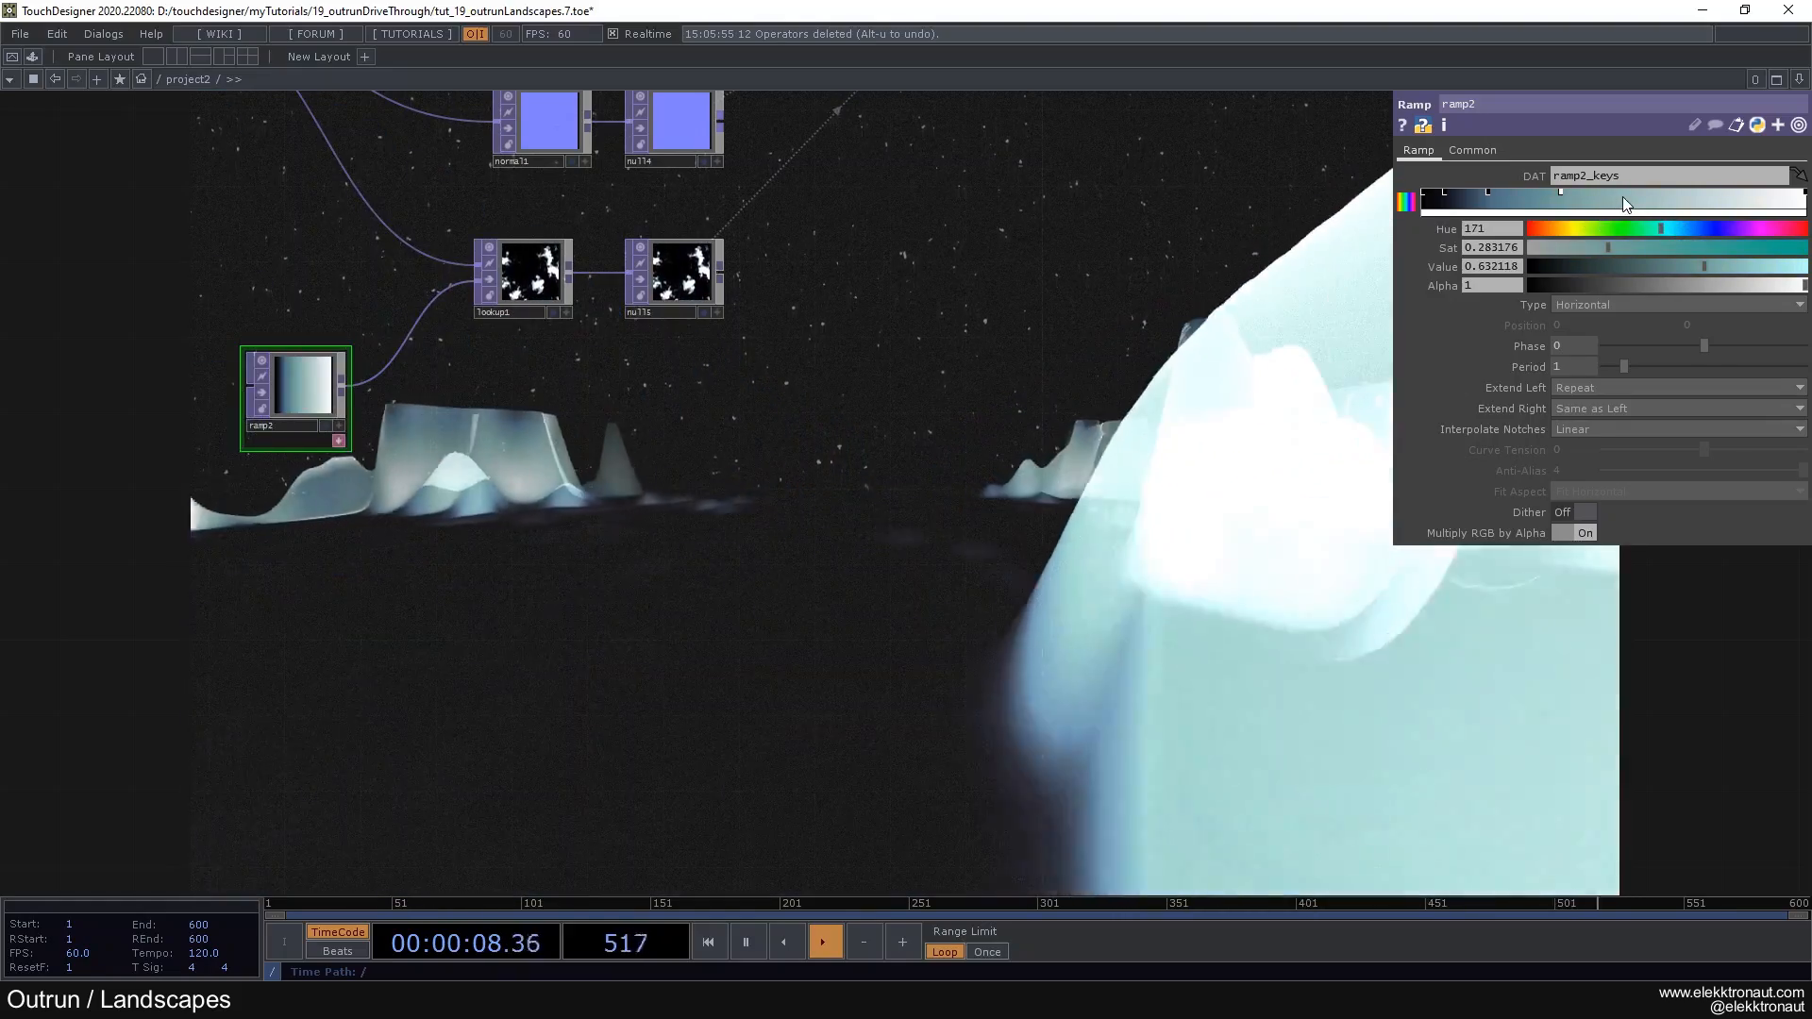
# Step: Add two keys to ramp2: beige with hue 31, saturation 0.186059, value 0.723386, and pale violet with hue 279, saturation 0.115894, value 0.807634
pyautogui.click(1623, 194)
pyautogui.moveTo(1585, 231); pyautogui.dragTo(1555, 234)
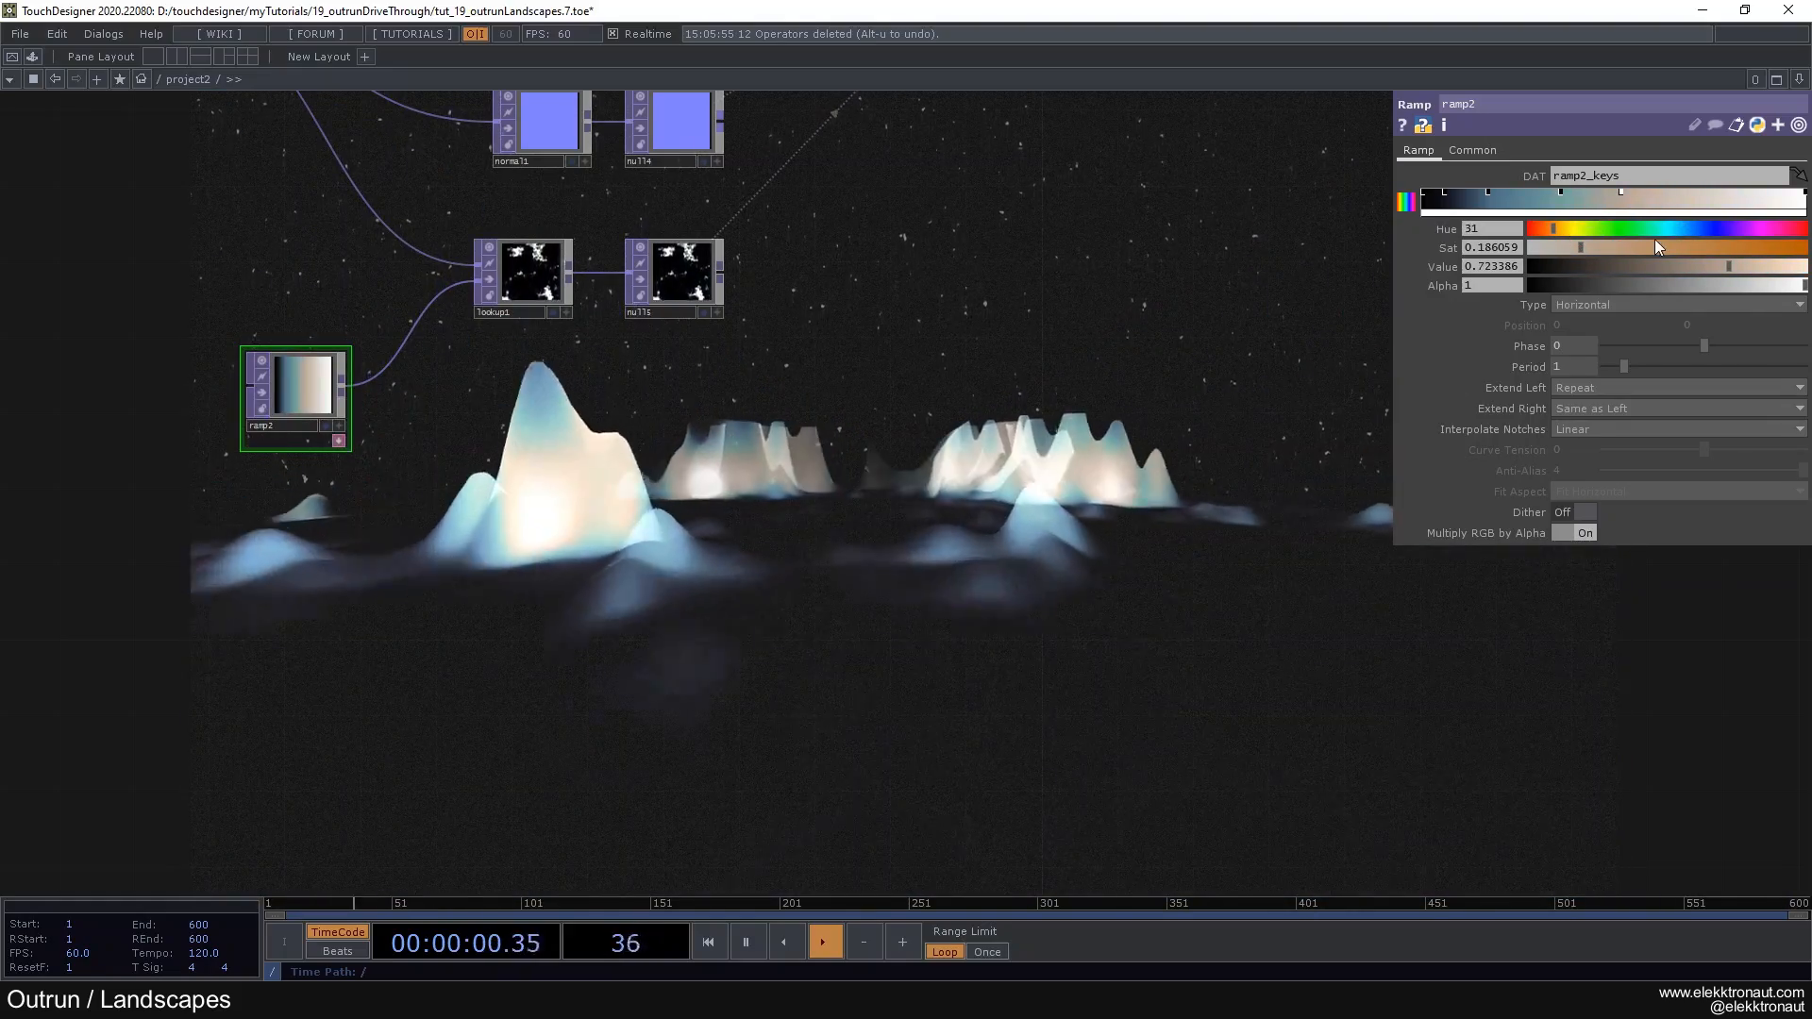
pyautogui.moveTo(1706, 234); pyautogui.dragTo(1746, 239)
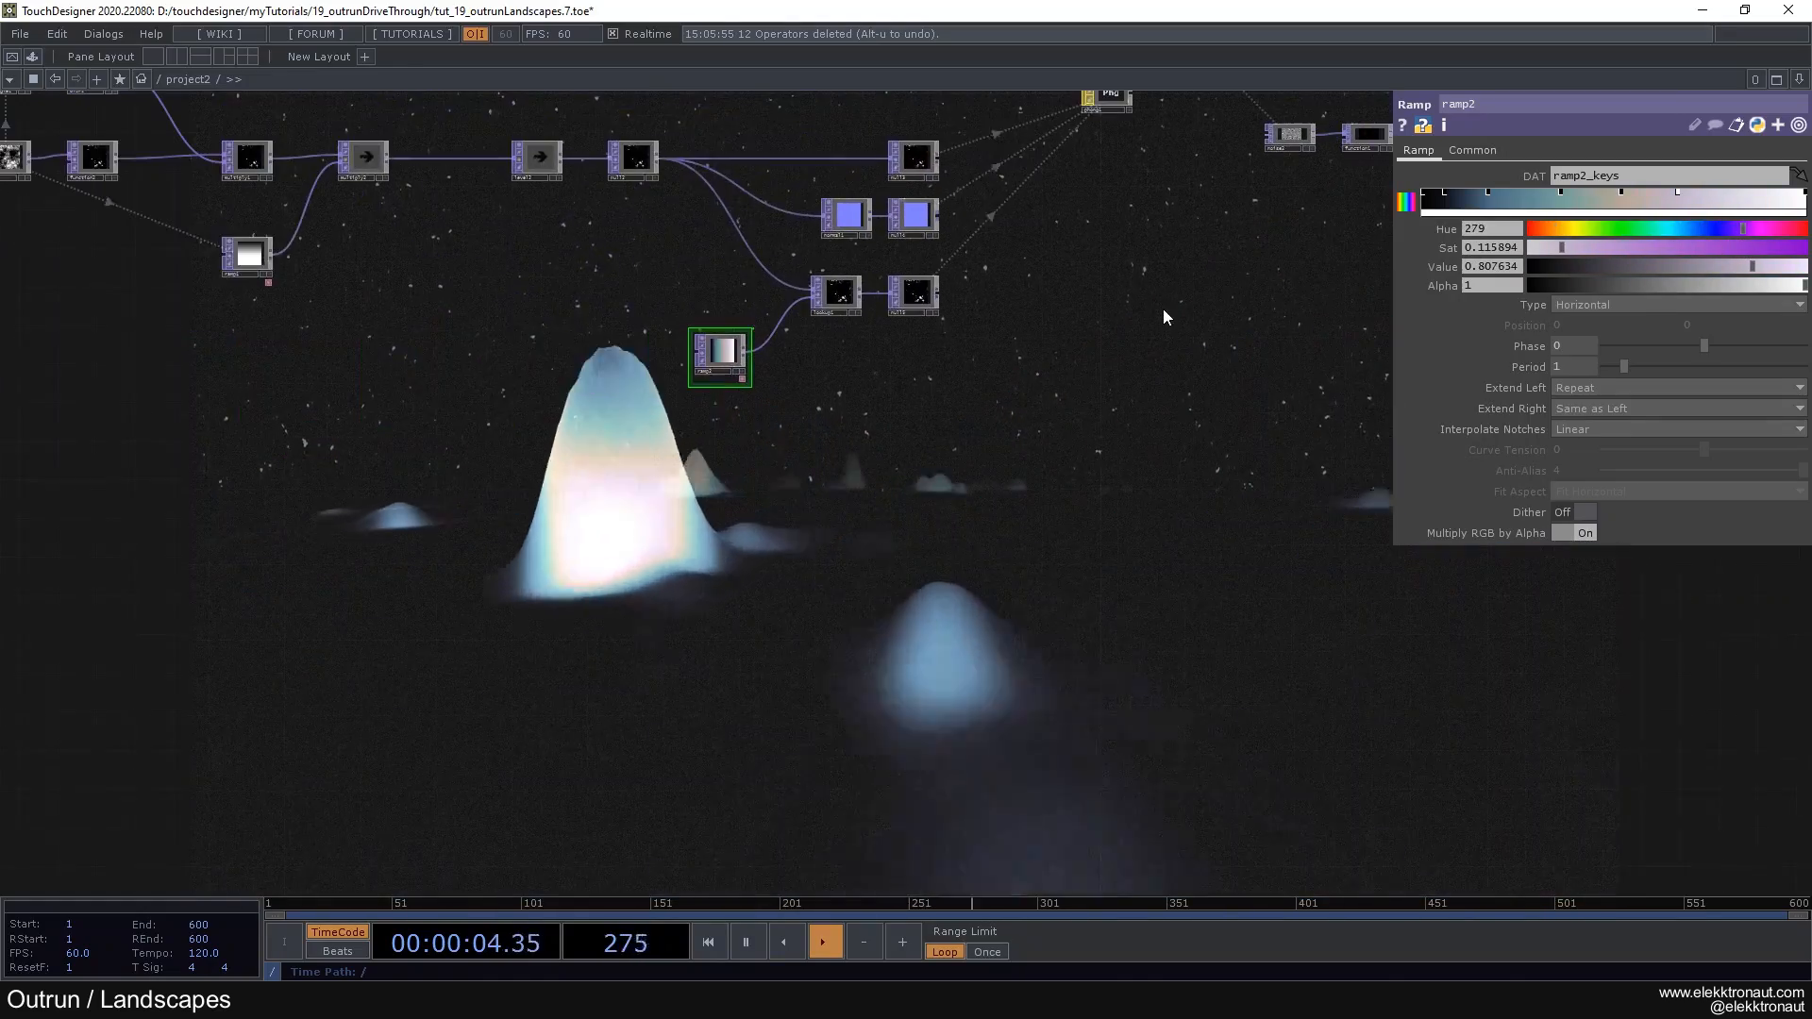
pyautogui.moveTo(1142, 297); pyautogui.dragTo(1110, 284)
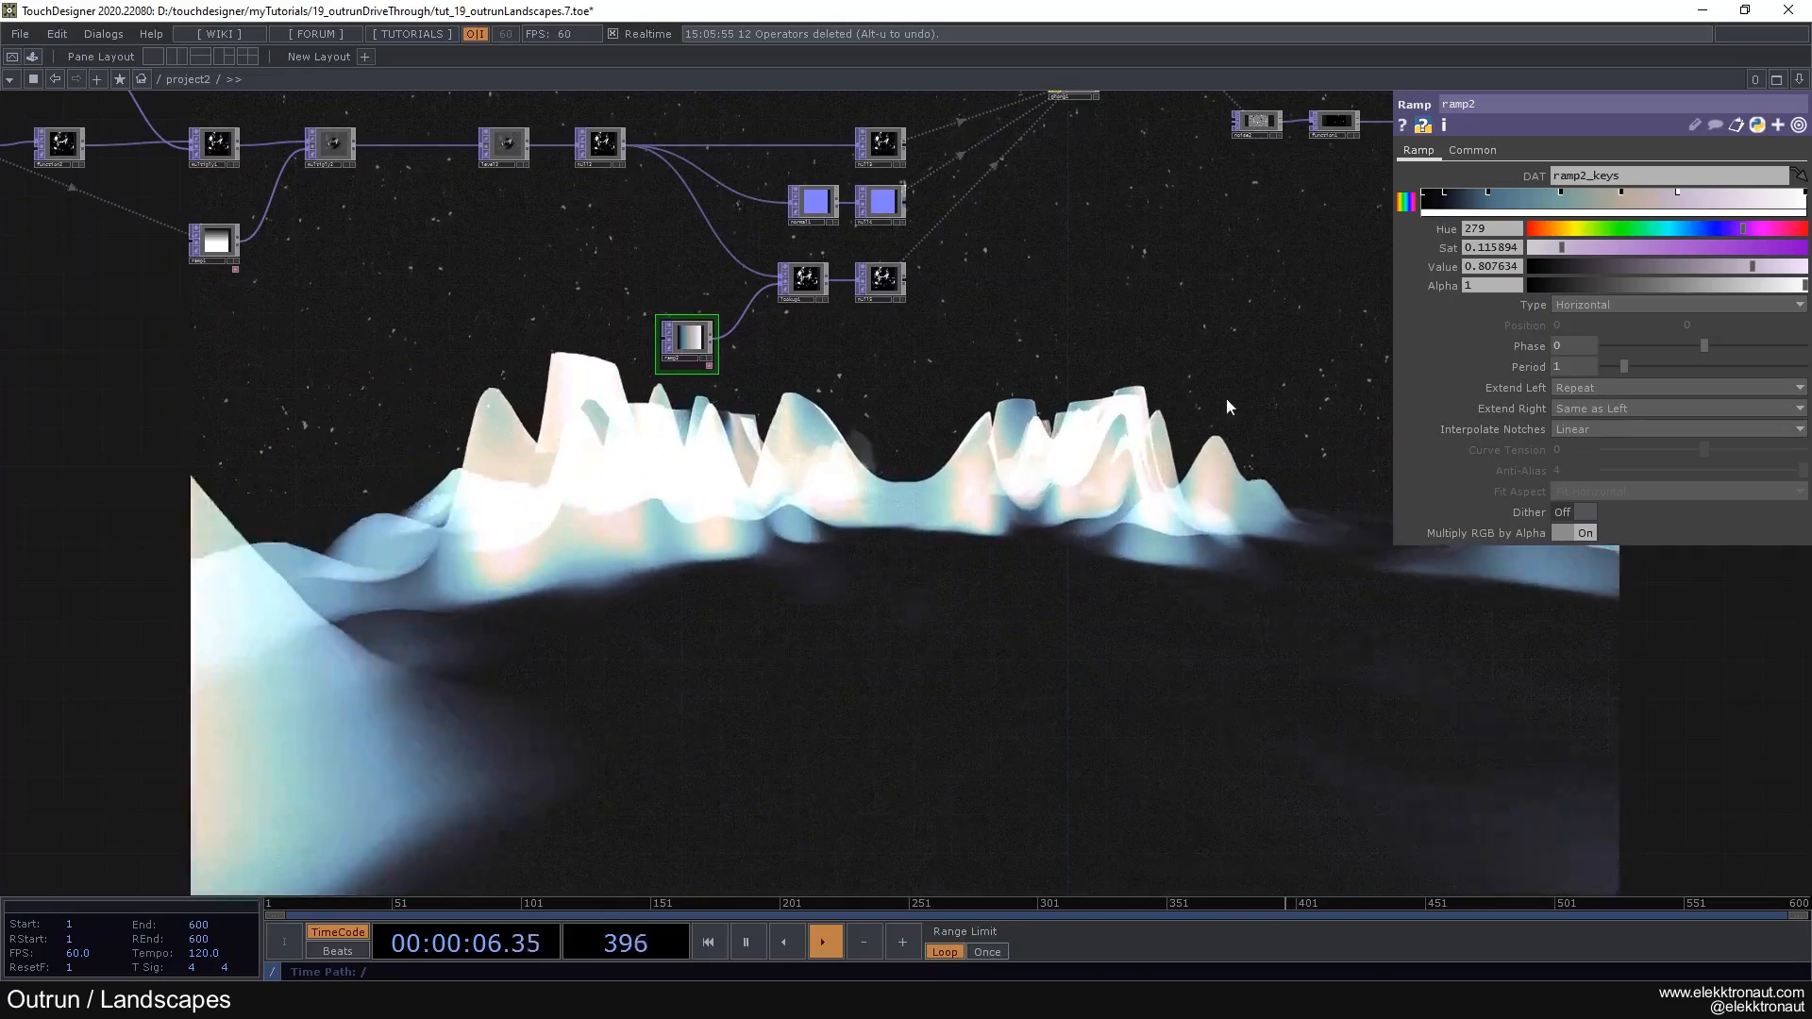
# Step: Recolor the white end key of ramp2 to light blue with hue 195 and saturation 0.39
pyautogui.click(1804, 193)
pyautogui.moveTo(1635, 231); pyautogui.dragTo(1681, 227)
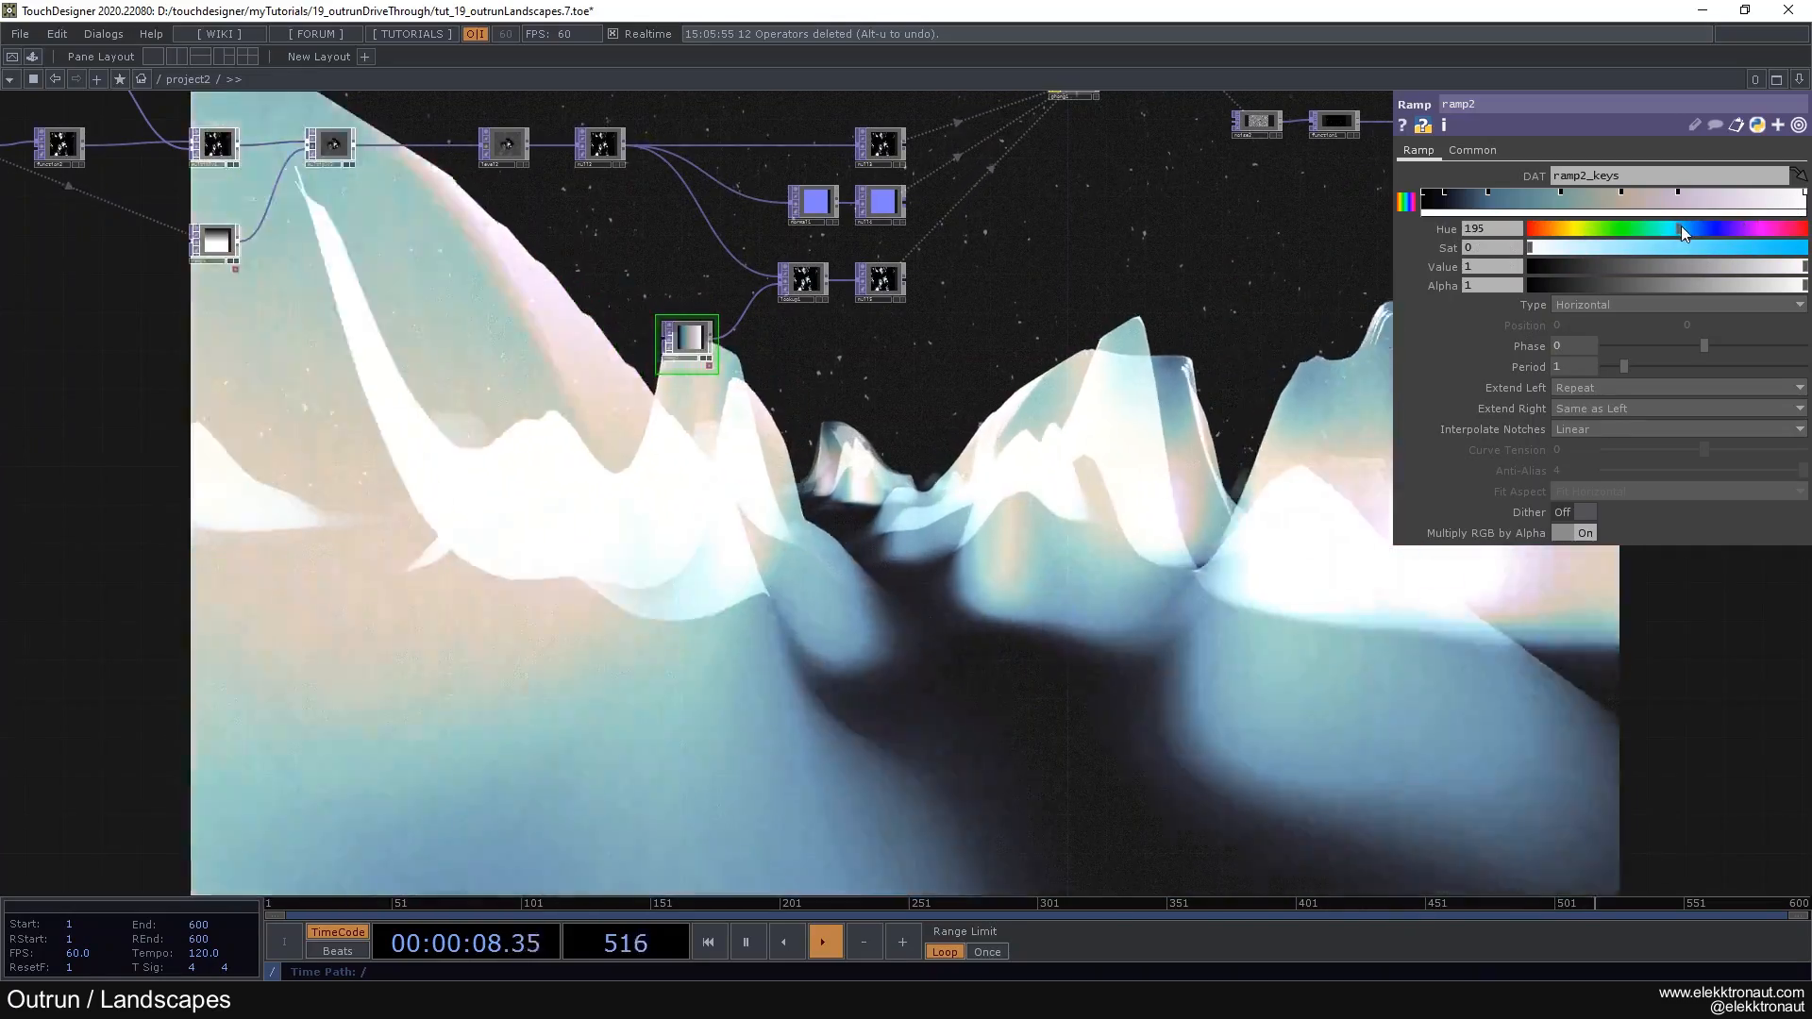
pyautogui.click(1639, 245)
# Step: Set the exponent of the noise1 TOP to 1.89
pyautogui.scroll(-5, 1135, 363)
pyautogui.scroll(3, 484, 384)
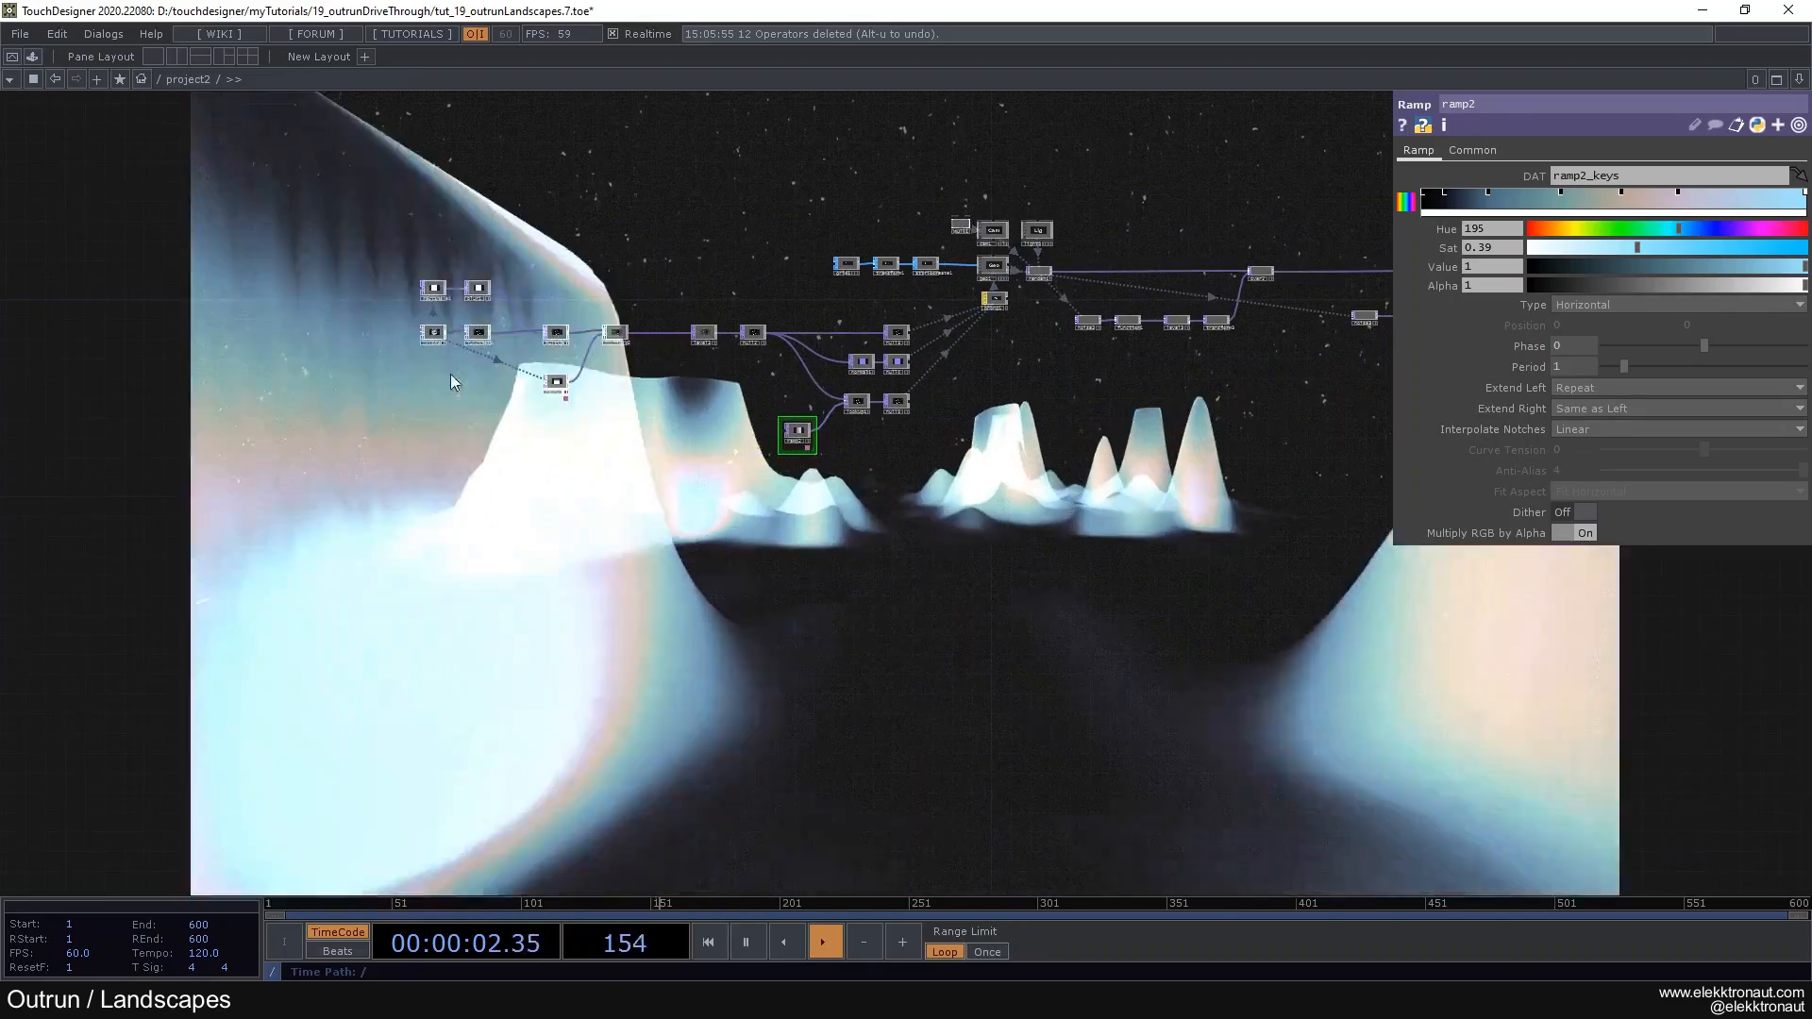
pyautogui.scroll(3, 363, 355)
pyautogui.click(526, 317)
pyautogui.moveTo(740, 447); pyautogui.dragTo(506, 353)
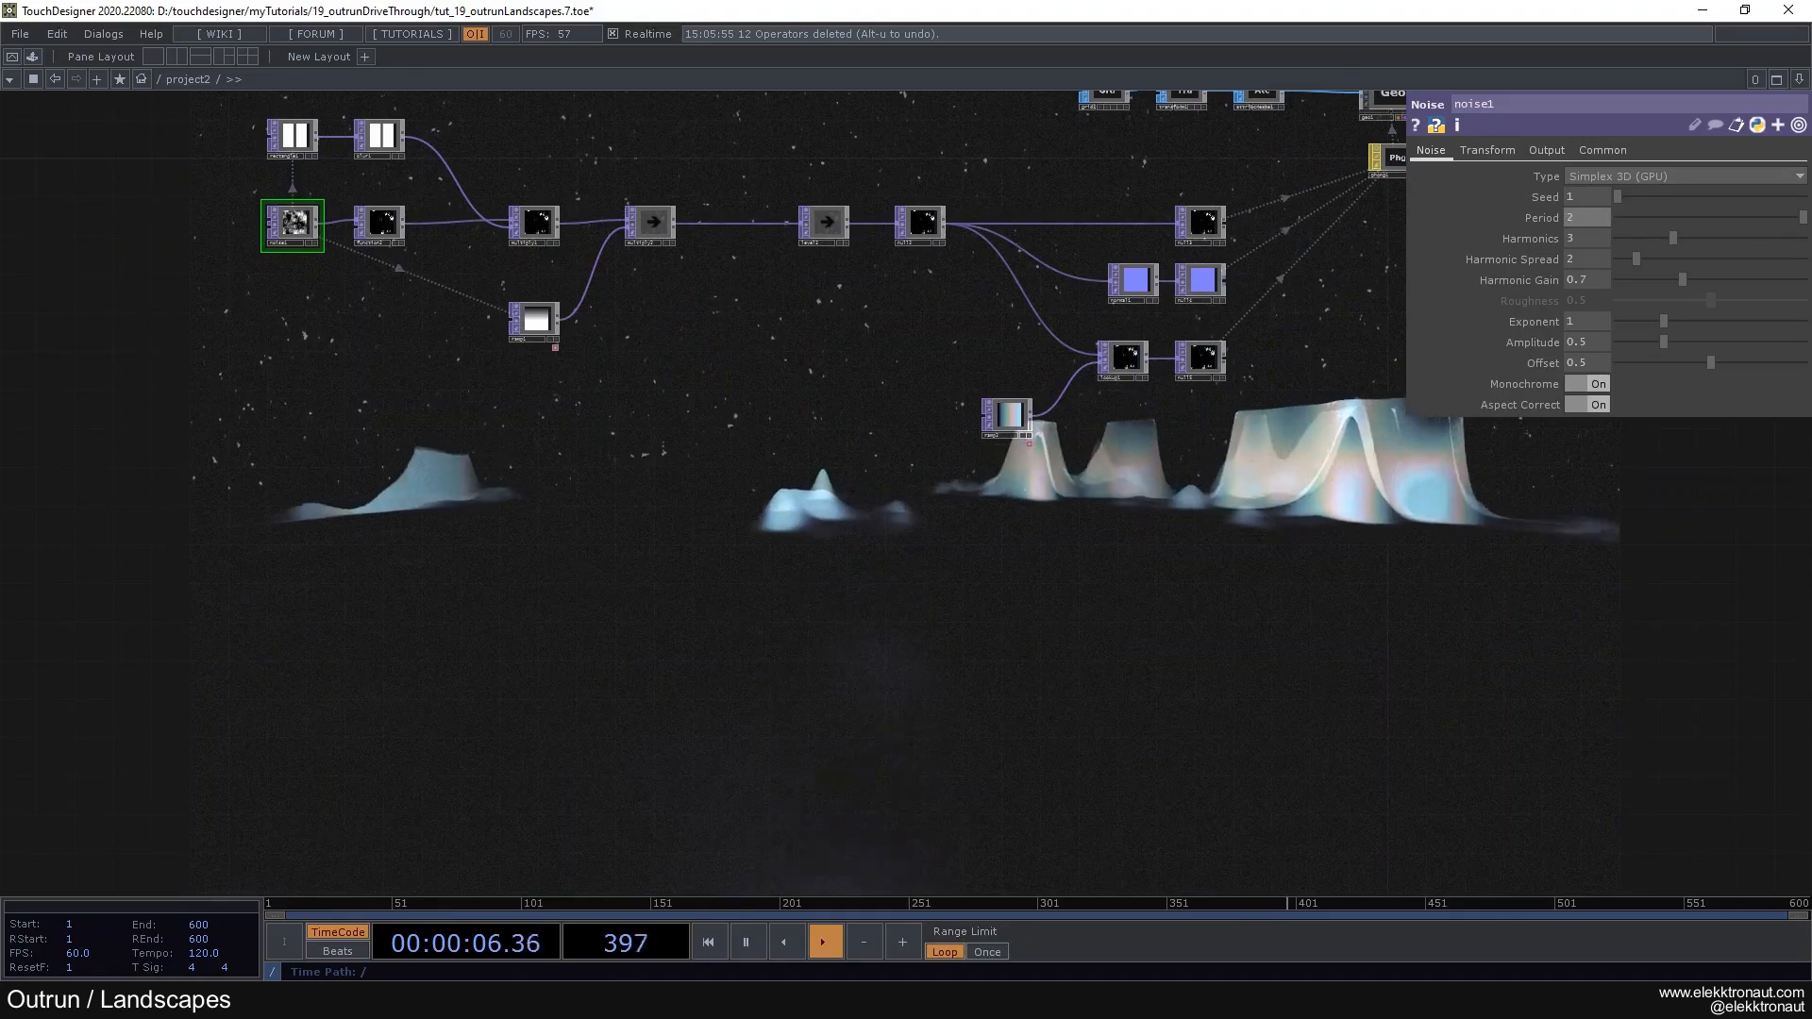
pyautogui.moveTo(1655, 316); pyautogui.dragTo(1707, 342)
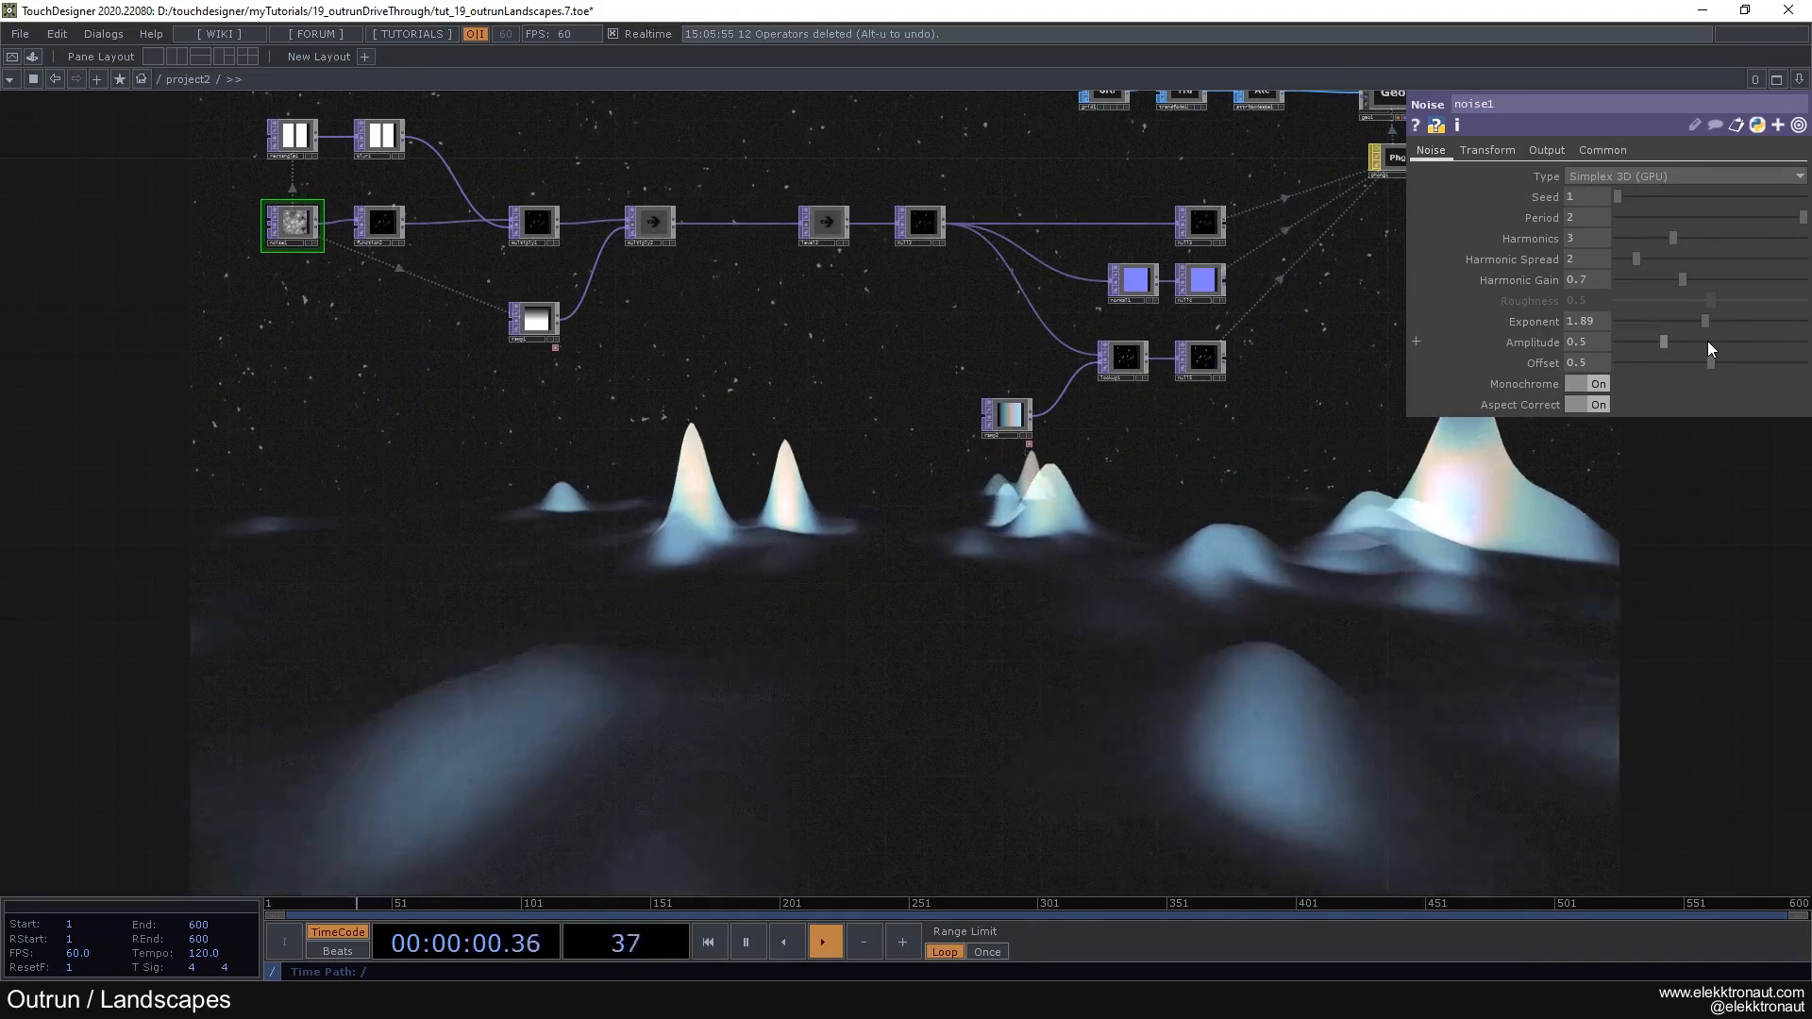
pyautogui.moveTo(1026, 570); pyautogui.dragTo(928, 517)
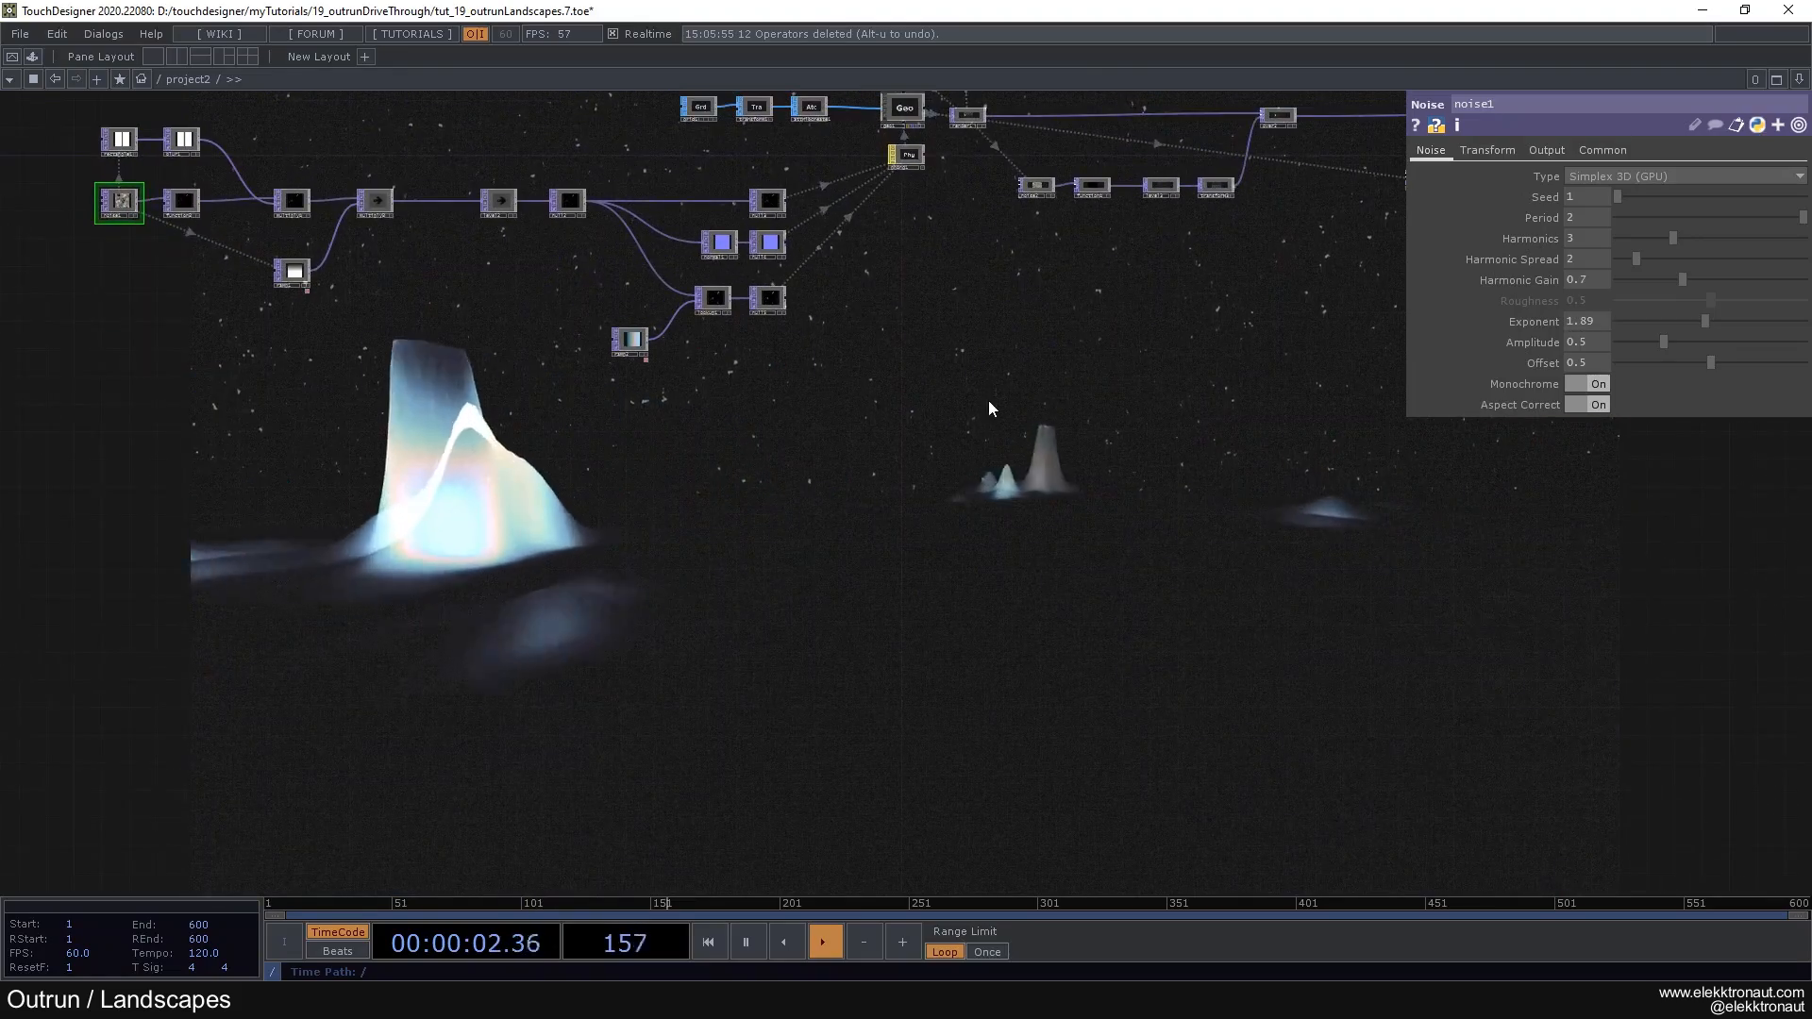
# Step: Look over the operator network from the height map chain through the geometry and render to the composited noise layers
pyautogui.moveTo(922, 421); pyautogui.dragTo(557, 540)
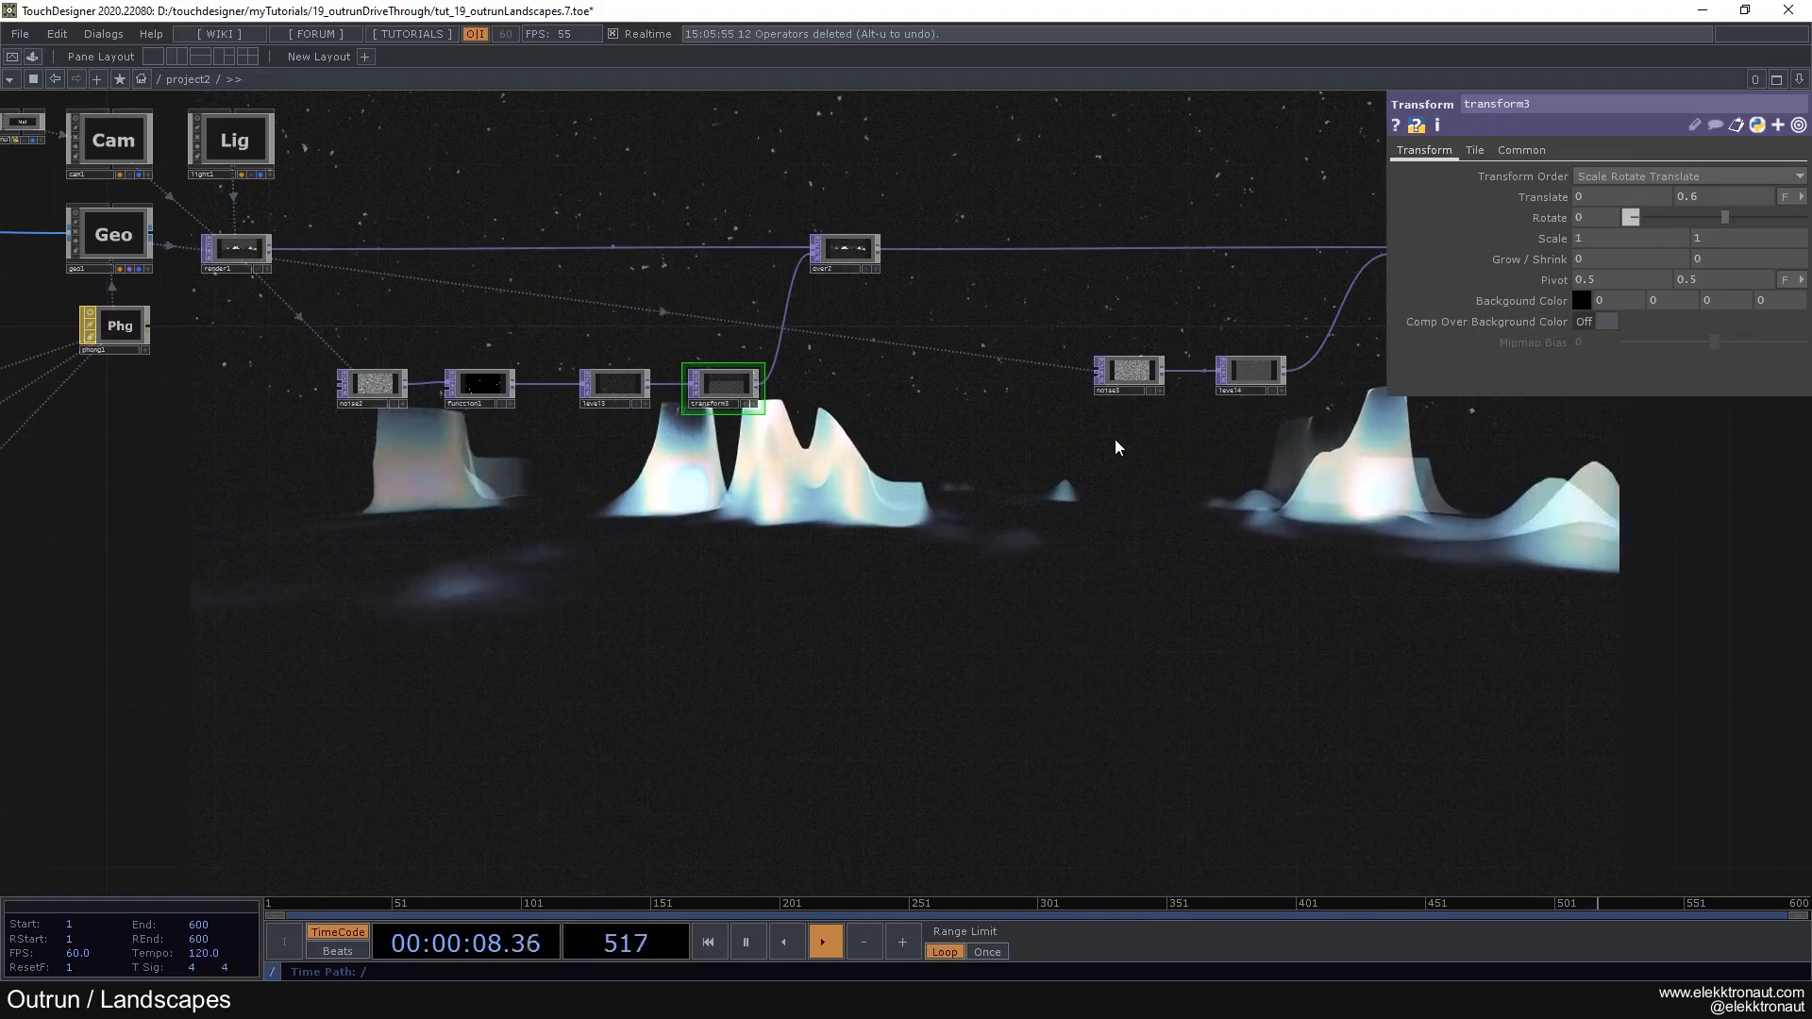
pyautogui.moveTo(1118, 439); pyautogui.dragTo(774, 295)
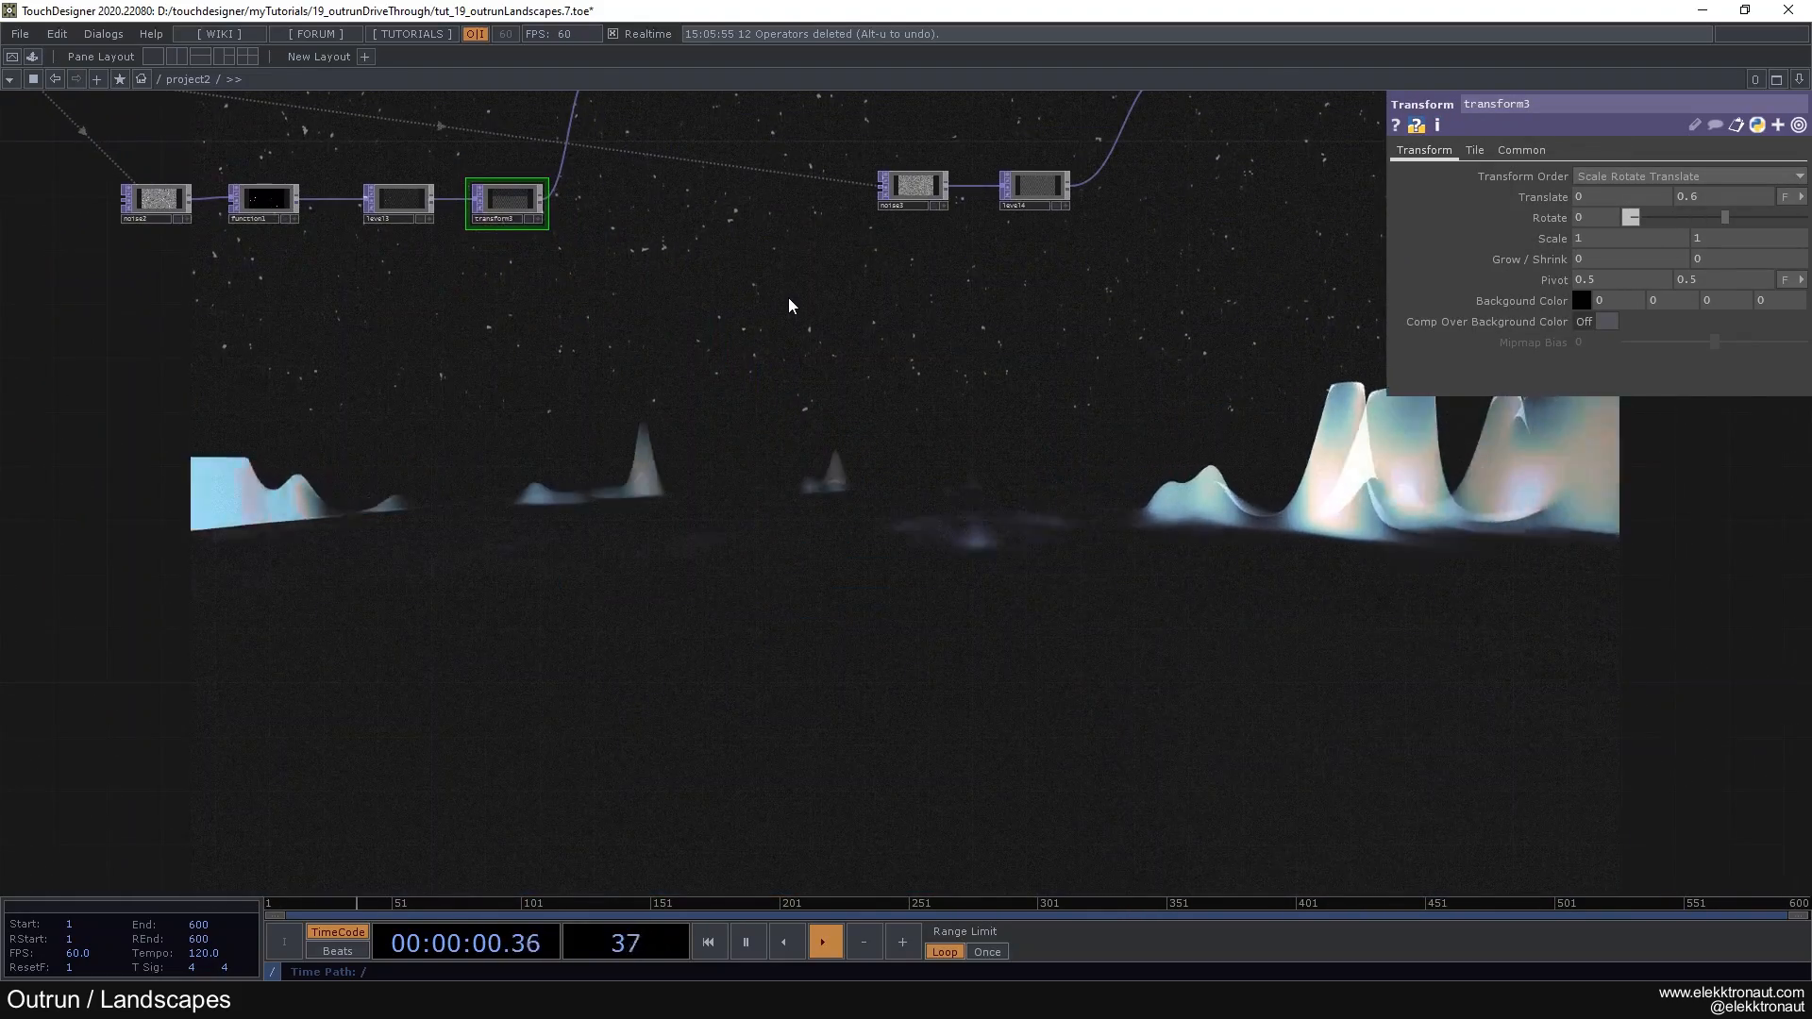
pyautogui.moveTo(841, 366); pyautogui.dragTo(1071, 467)
pyautogui.scroll(5, 902, 336)
pyautogui.scroll(-3, 903, 336)
pyautogui.moveTo(830, 422); pyautogui.dragTo(453, 323)
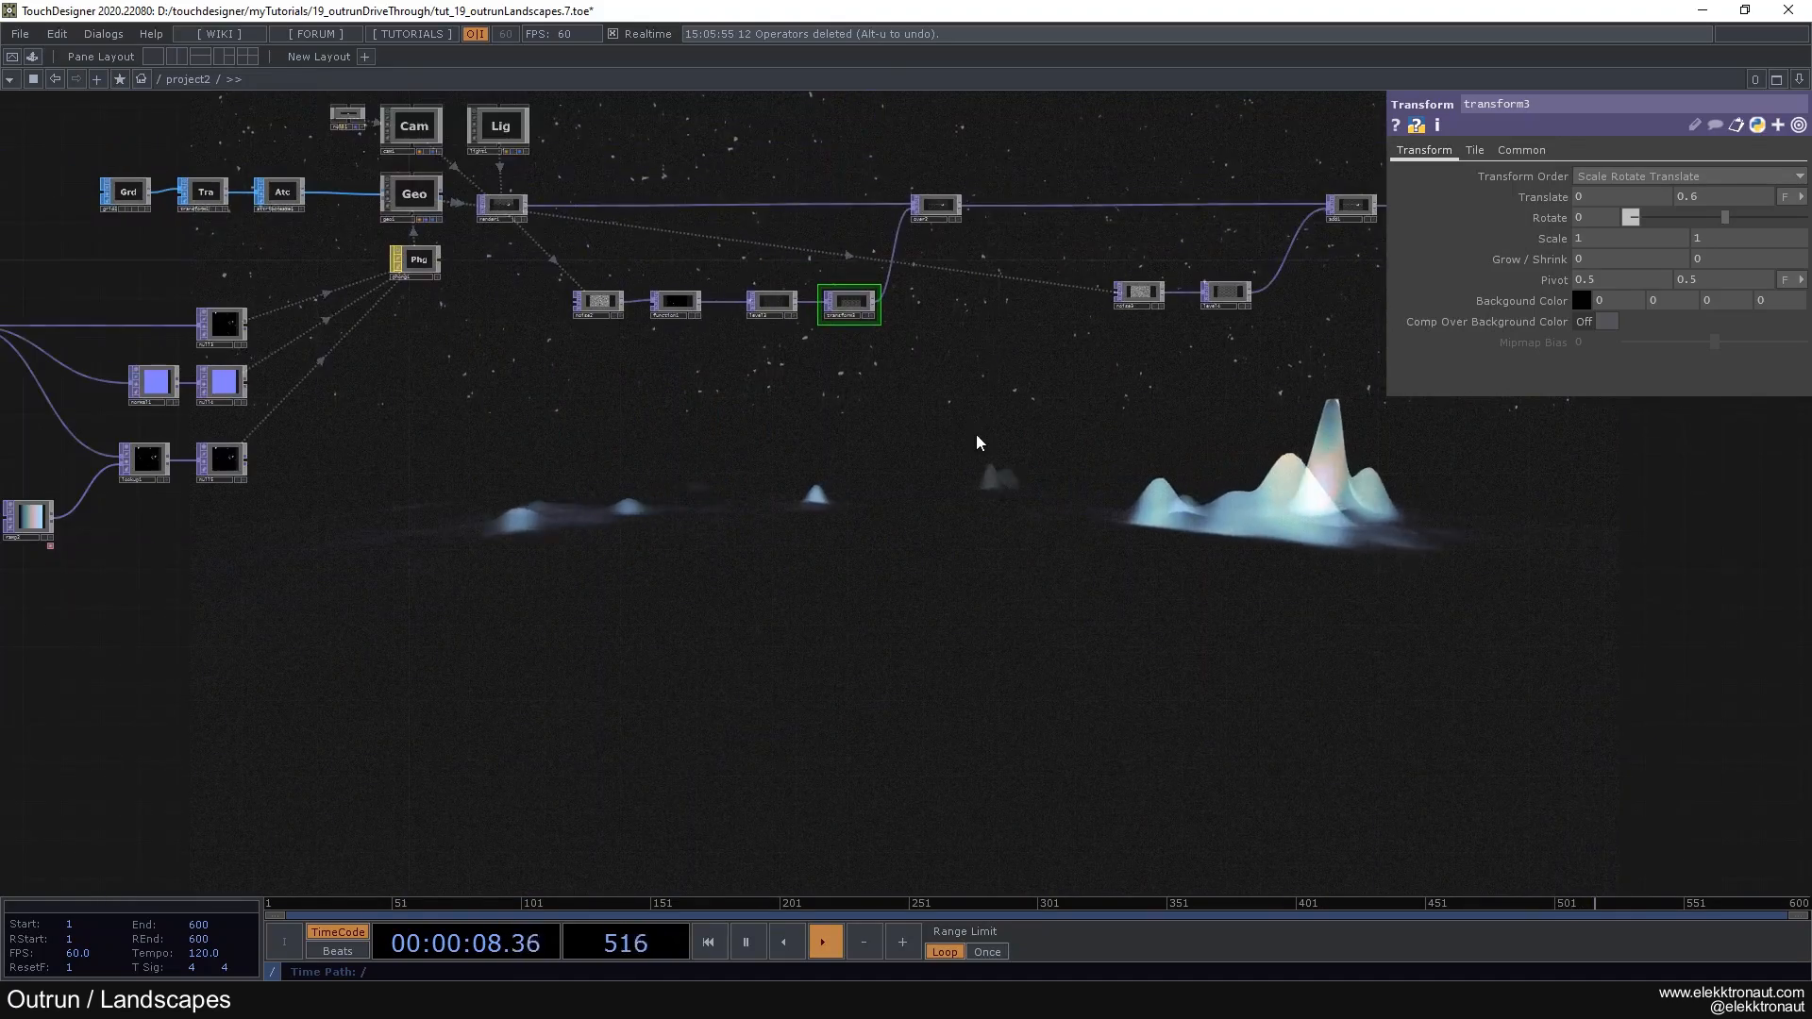
pyautogui.scroll(-2, 953, 325)
pyautogui.moveTo(949, 315); pyautogui.dragTo(378, 434)
pyautogui.moveTo(981, 420); pyautogui.dragTo(1045, 413)
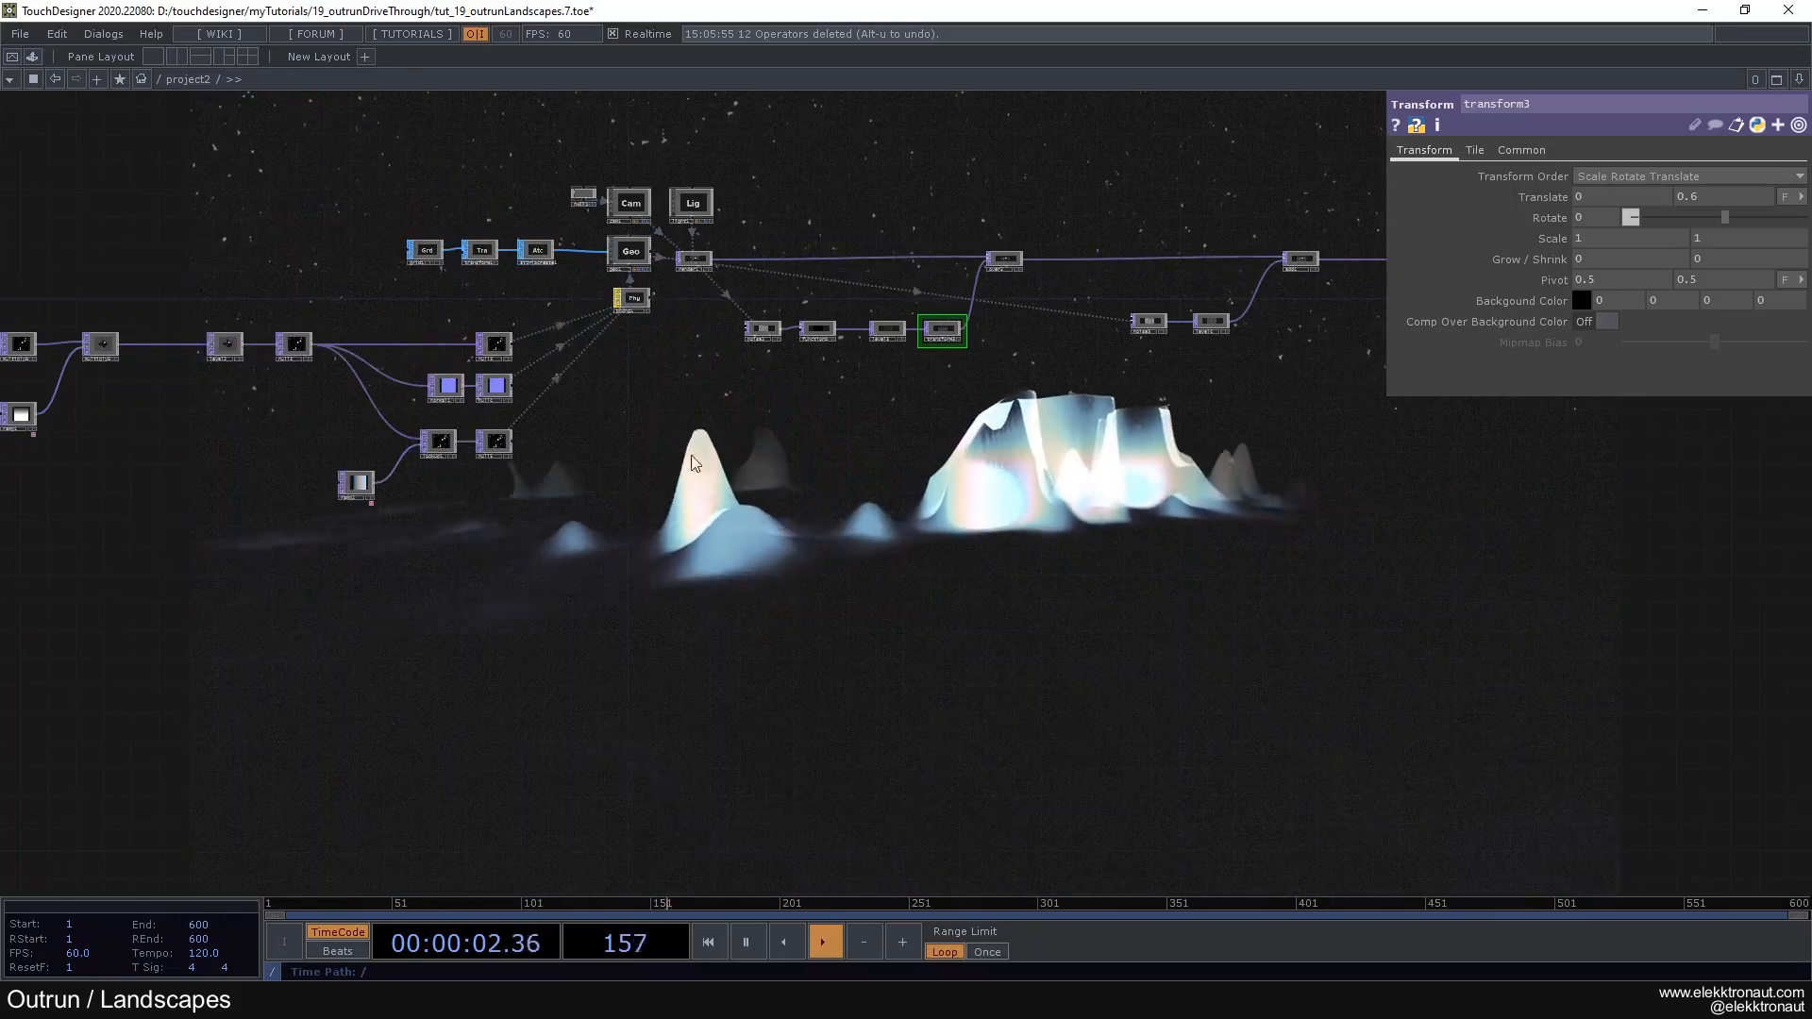
pyautogui.moveTo(668, 450); pyautogui.dragTo(1014, 479)
pyautogui.scroll(2, 482, 420)
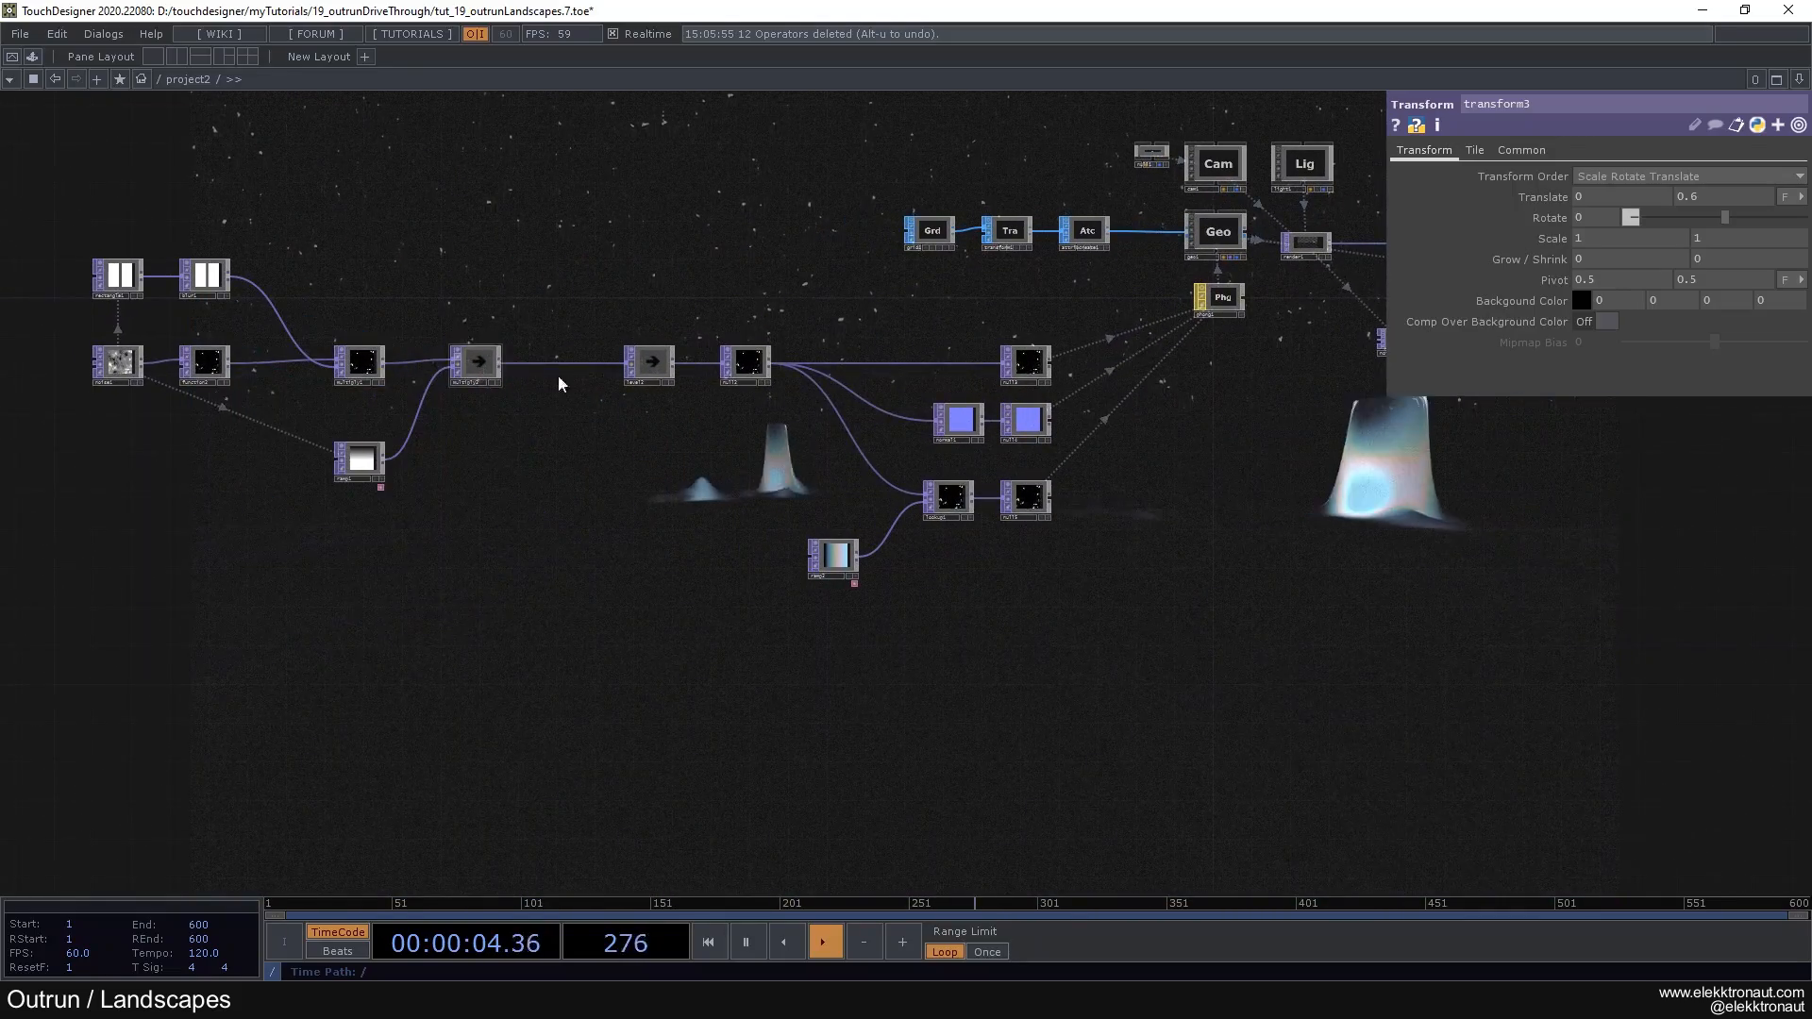
# Step: Insert a Limit TOP into the wire between multiply2 and the following Level TOP
pyautogui.moveTo(215, 200); pyautogui.dragTo(700, 465, button='right')
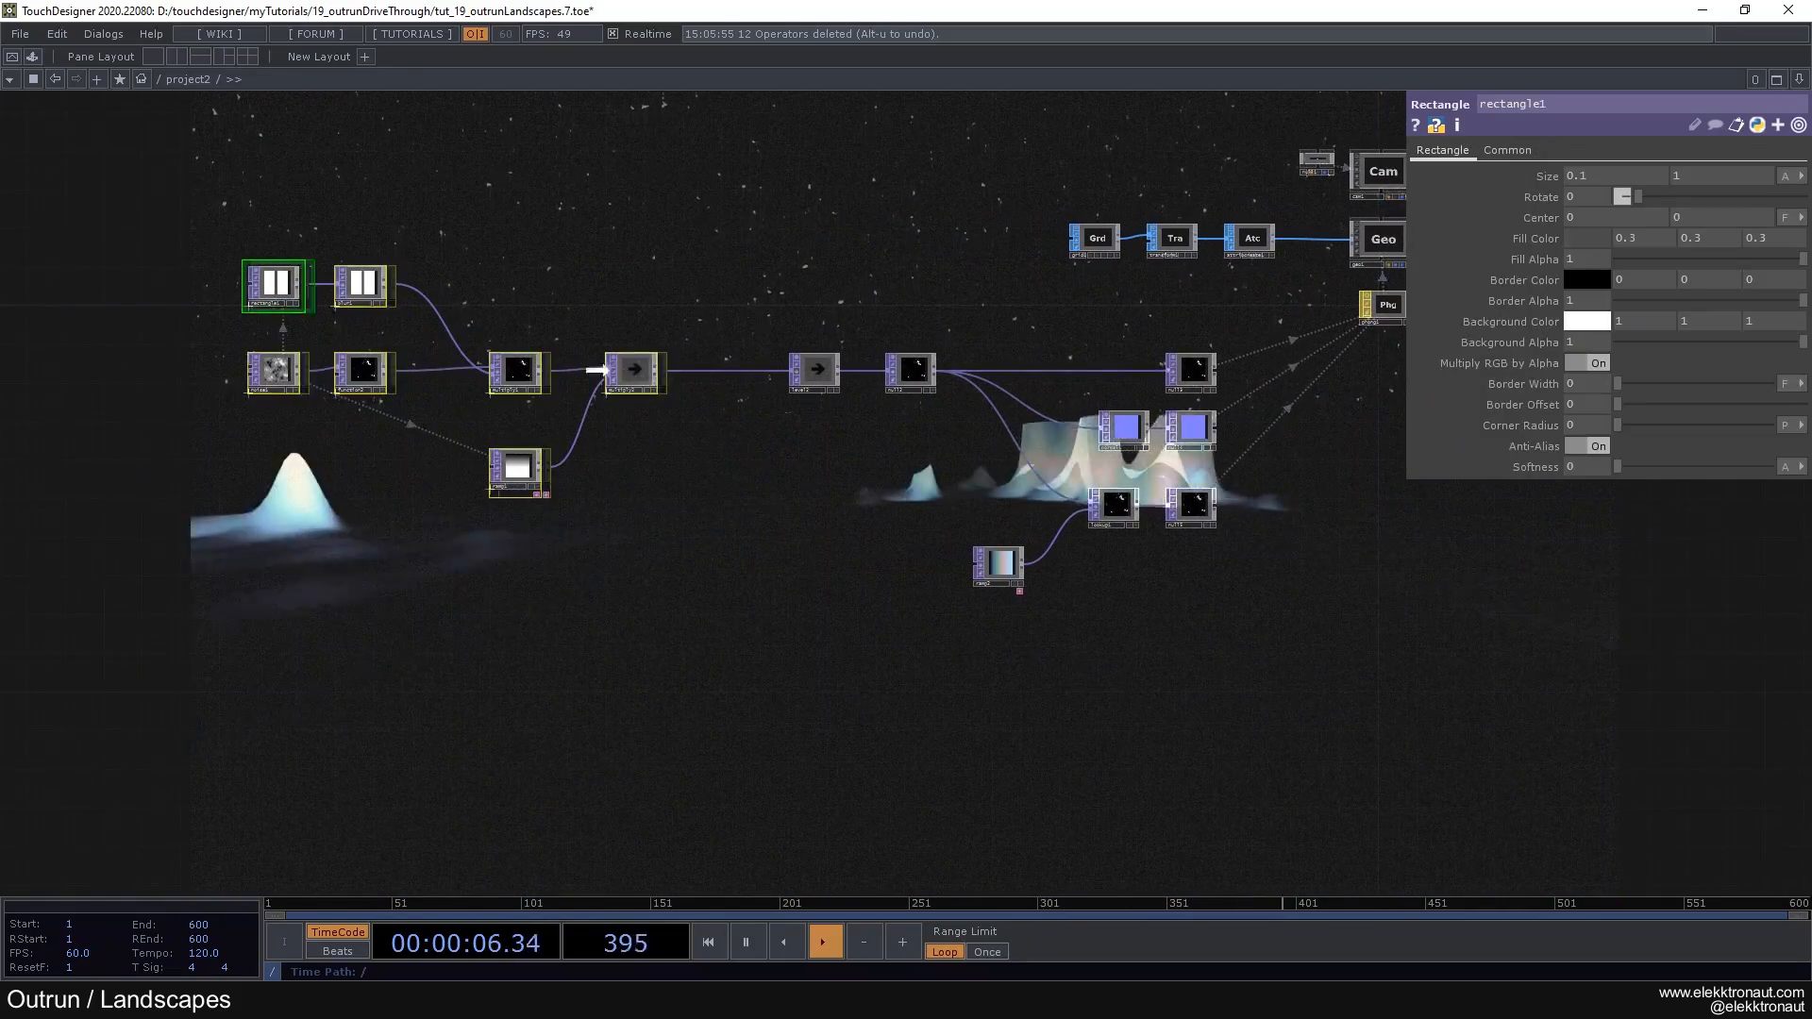
pyautogui.scroll(3, 641, 378)
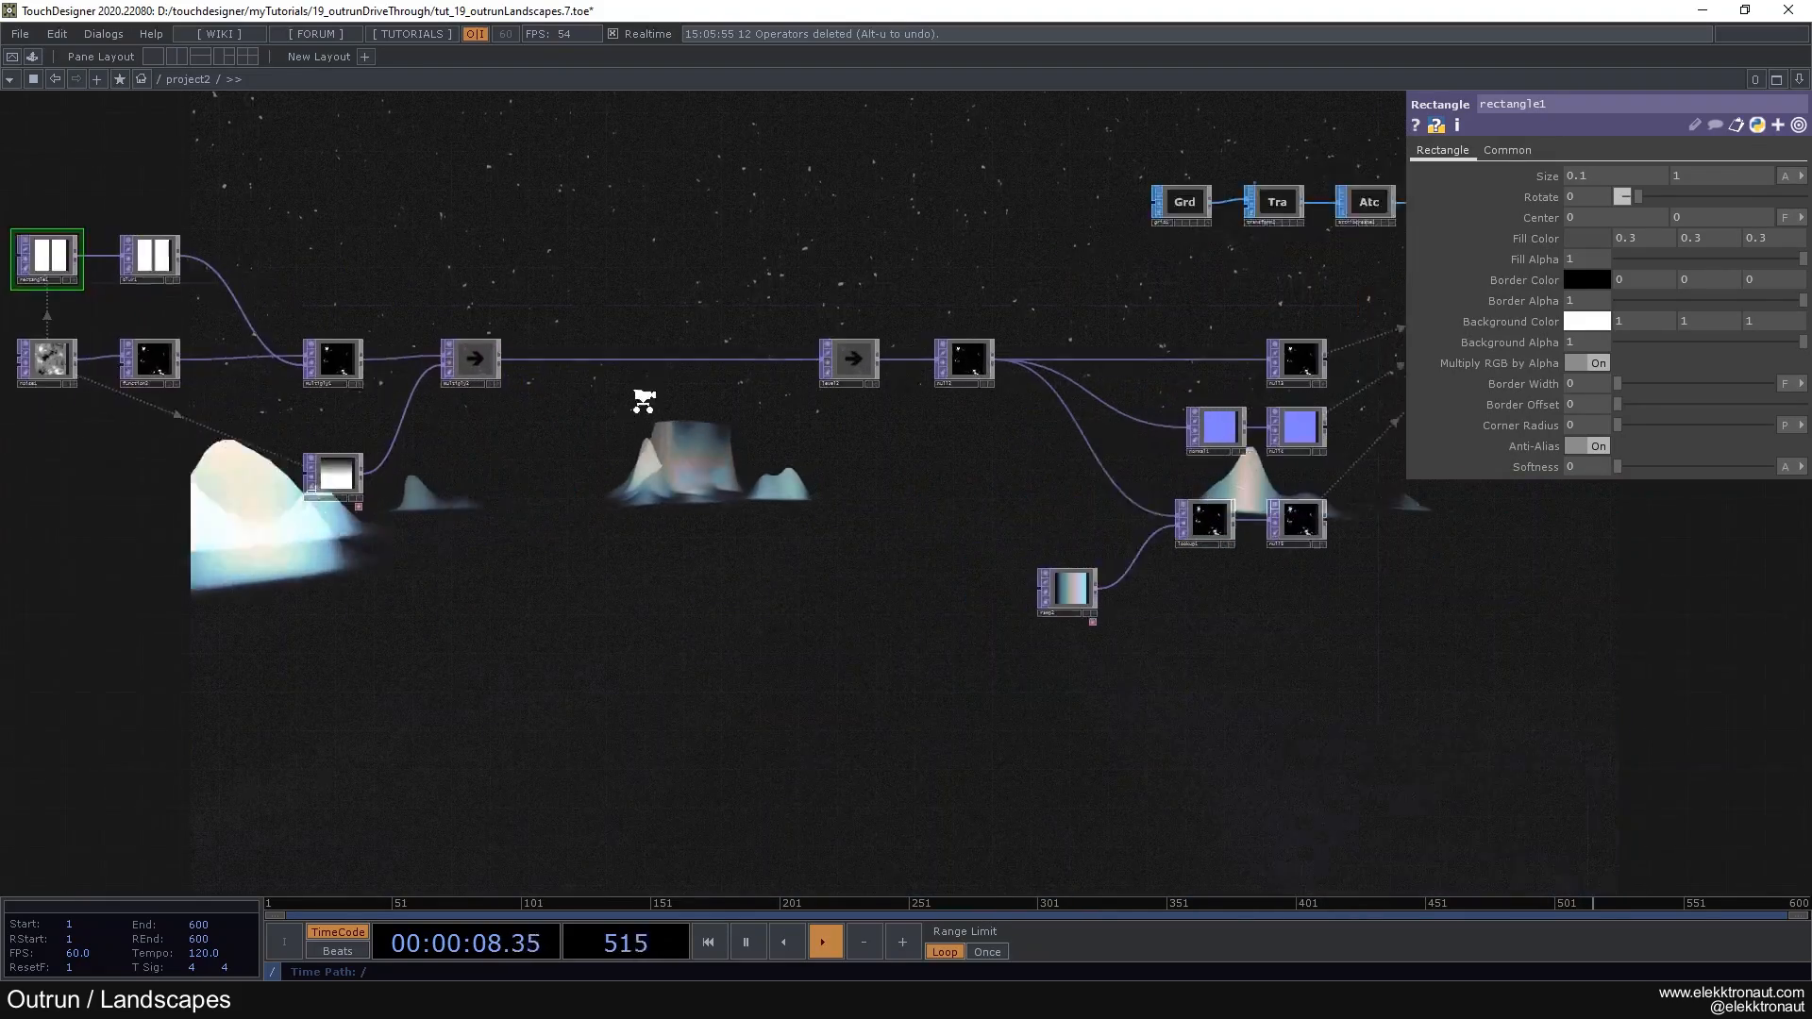
pyautogui.rightClick(651, 353)
pyautogui.rightClick(643, 346)
pyautogui.click(659, 334)
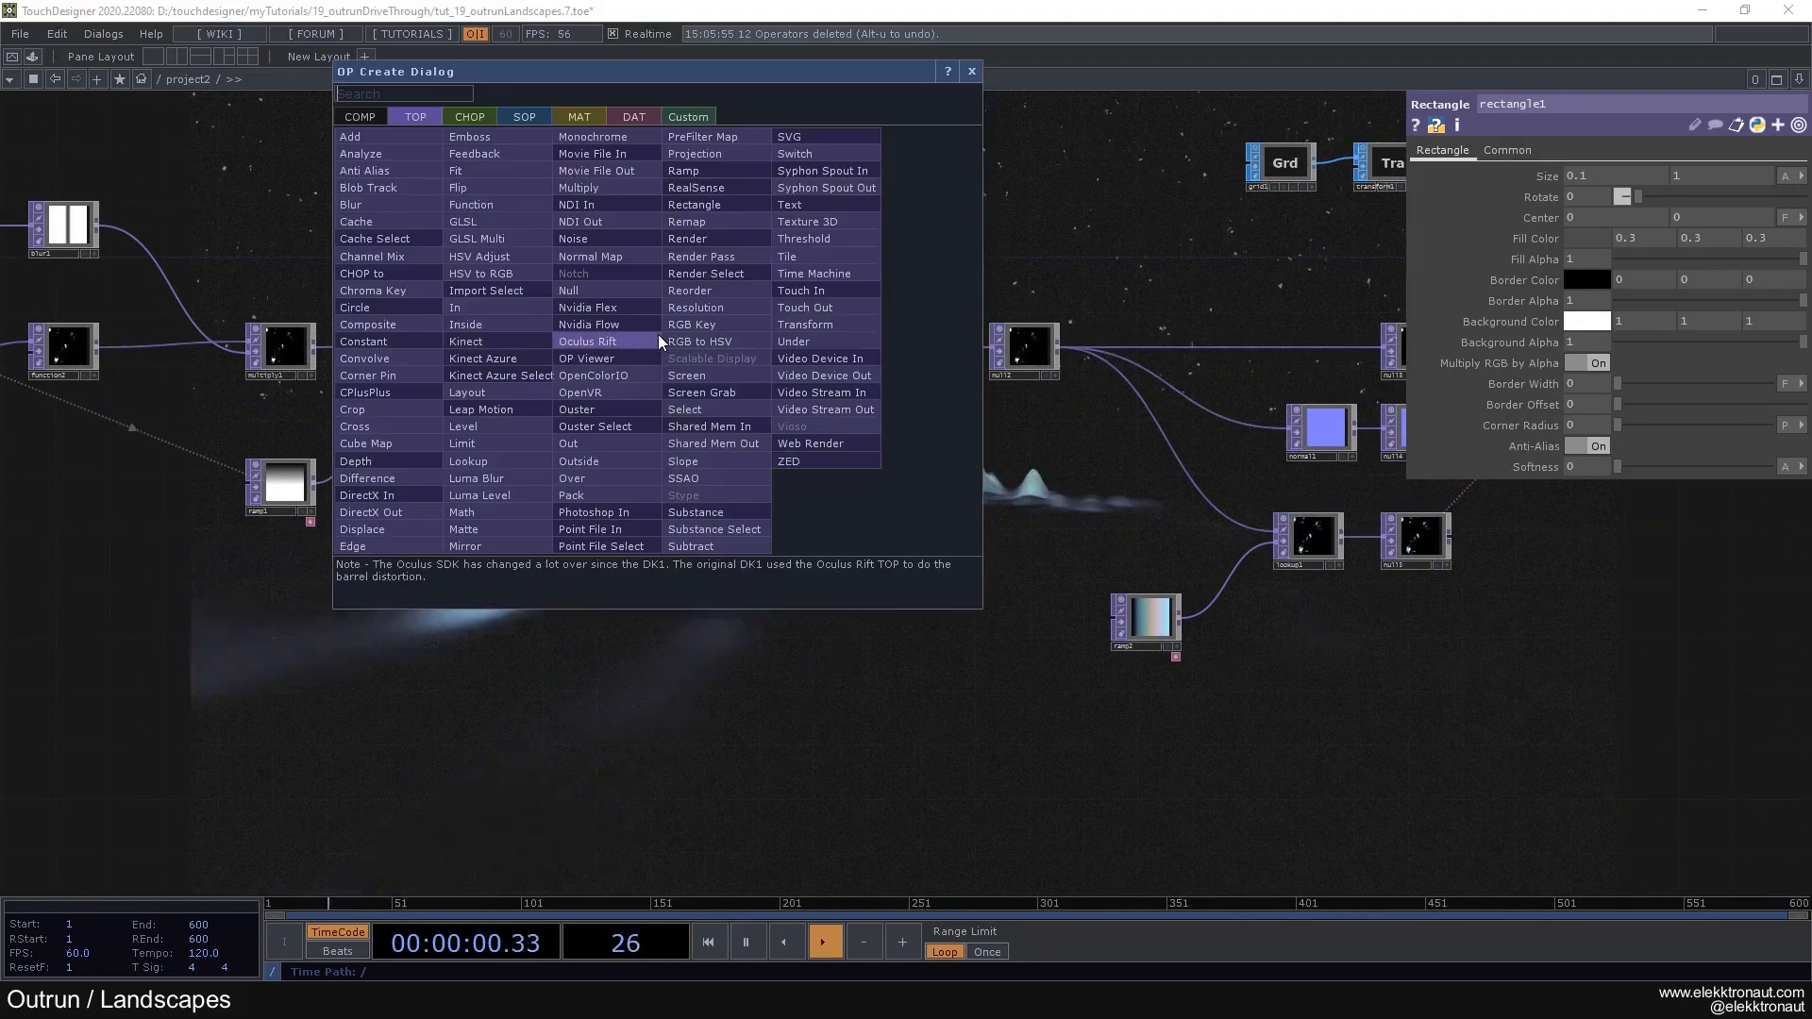
pyautogui.write('lim')
pyautogui.press('Return')
pyautogui.click(694, 349)
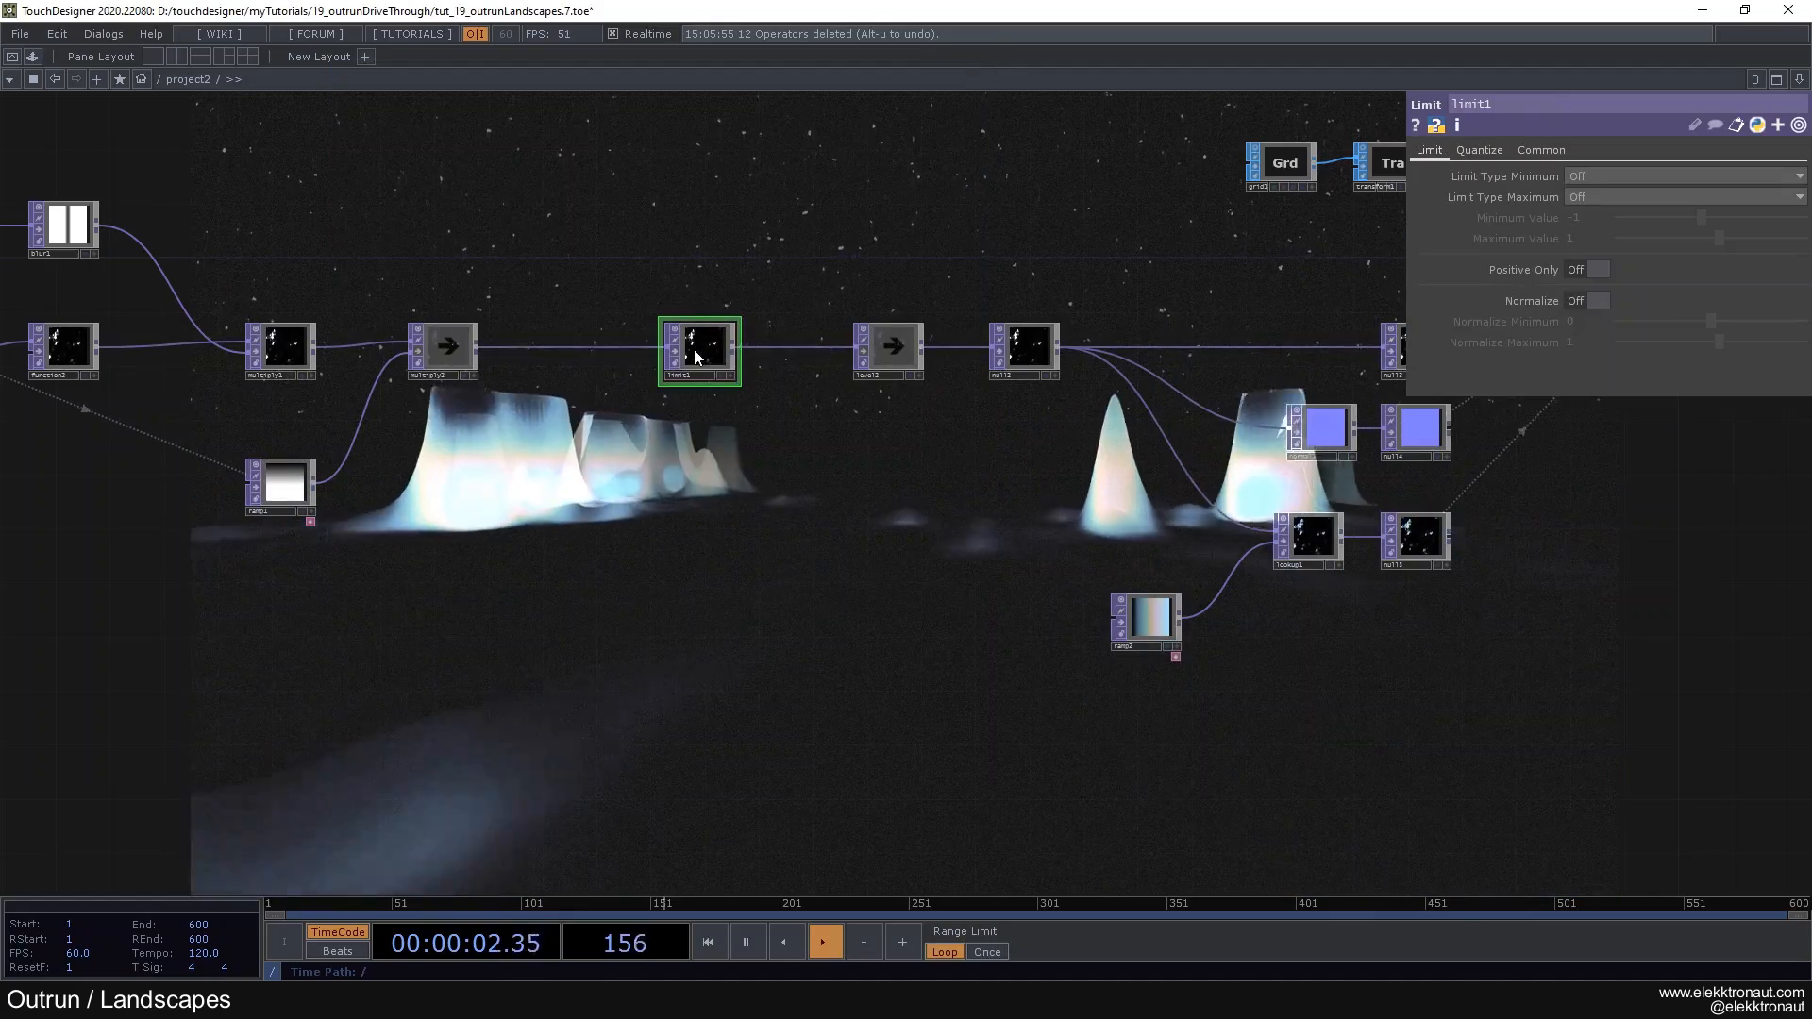
# Step: Set limit1's Quantize Value to Round and try out different value steps
pyautogui.click(1479, 150)
pyautogui.click(1604, 176)
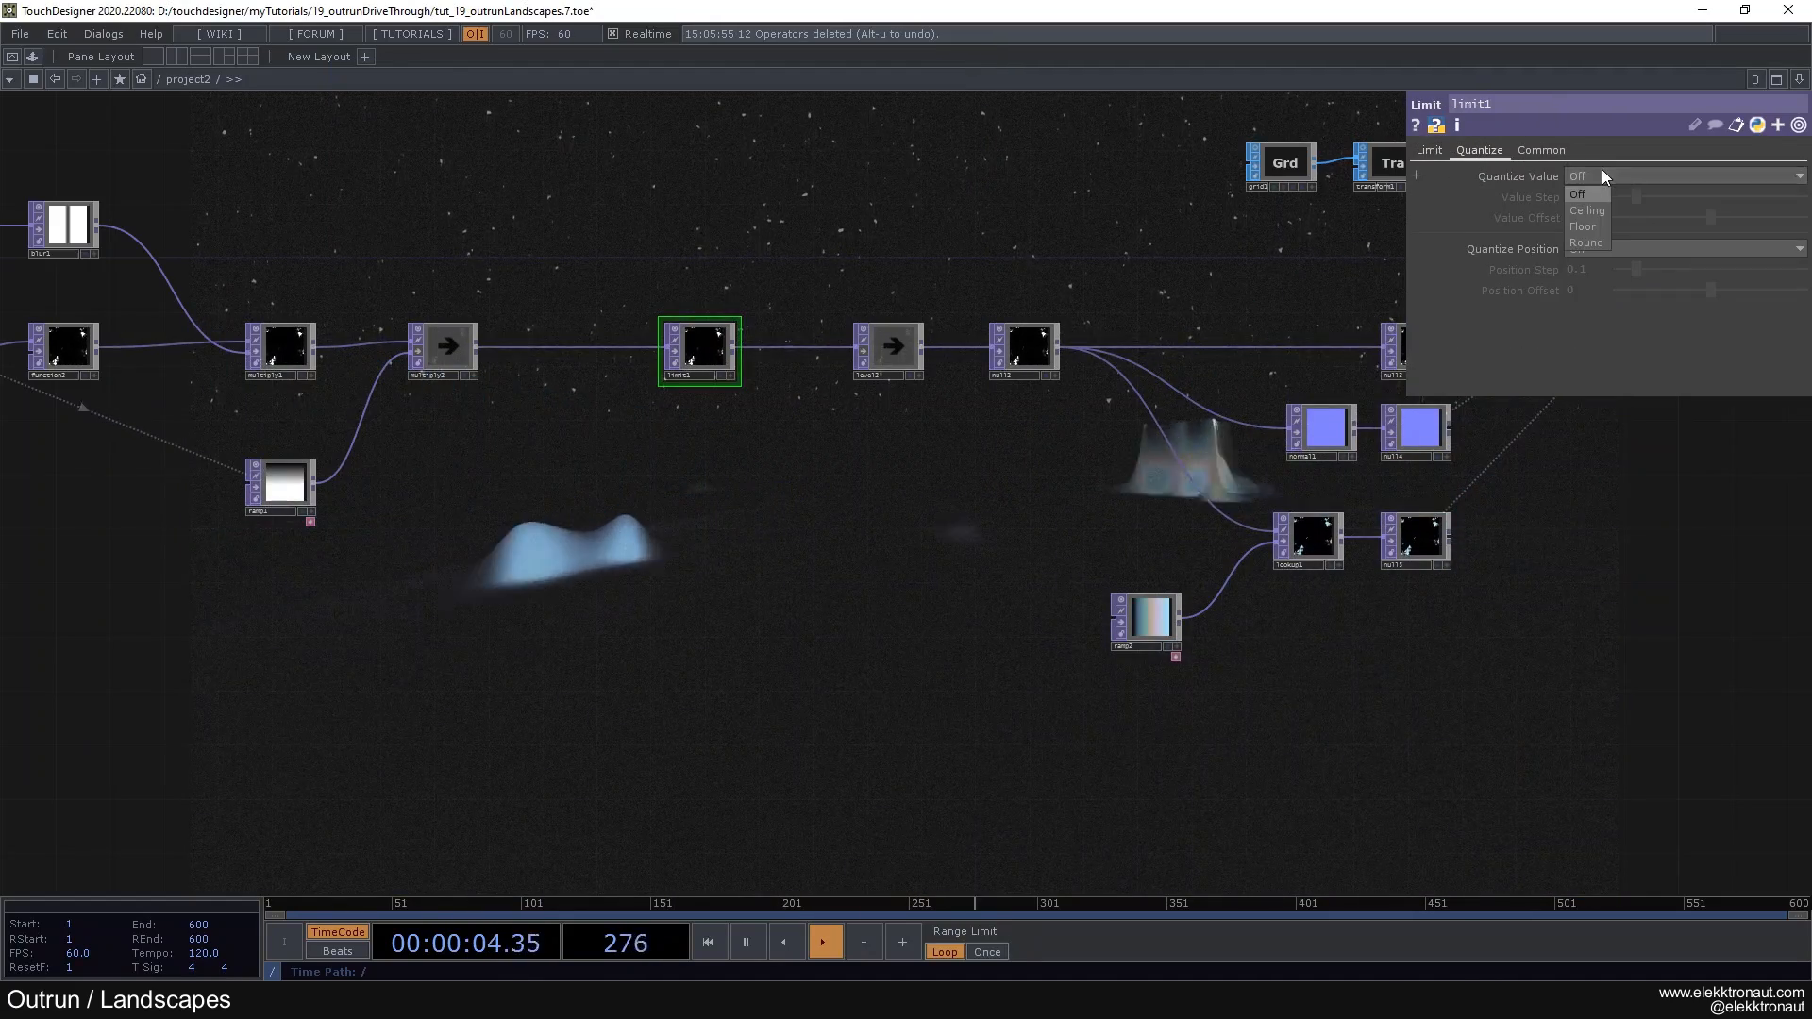
pyautogui.click(1604, 238)
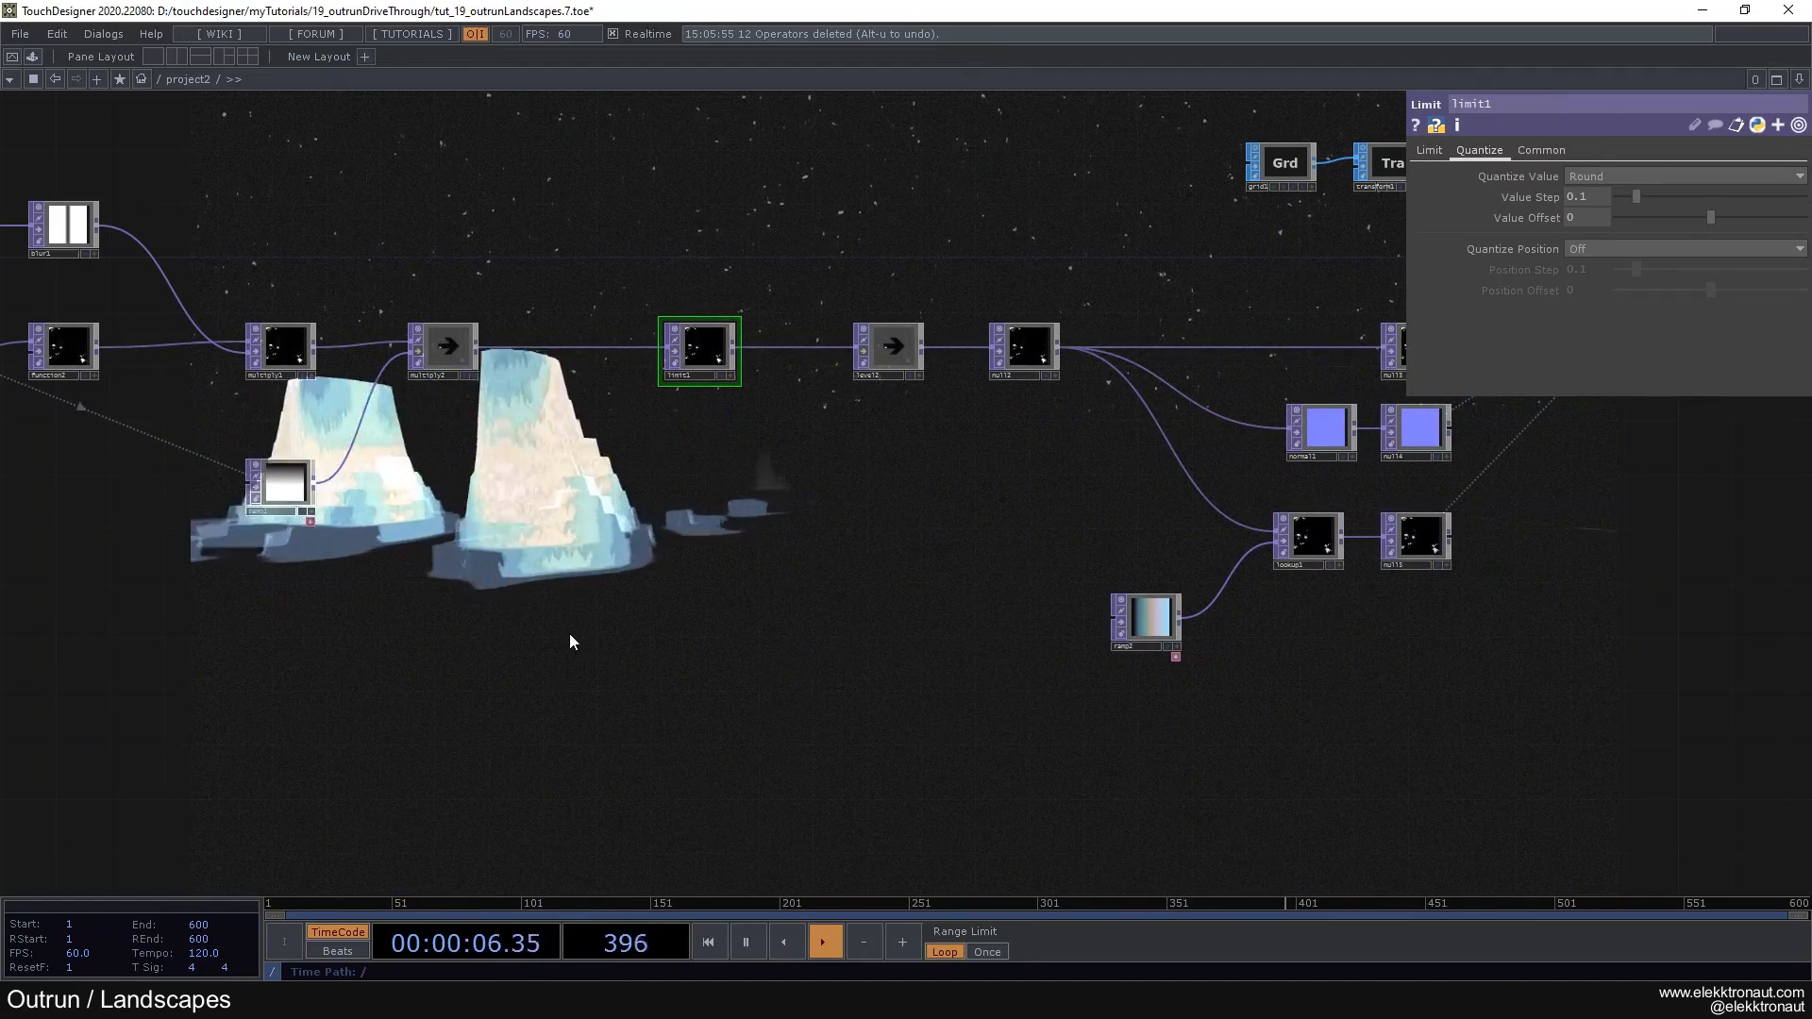
pyautogui.moveTo(601, 551); pyautogui.dragTo(709, 539)
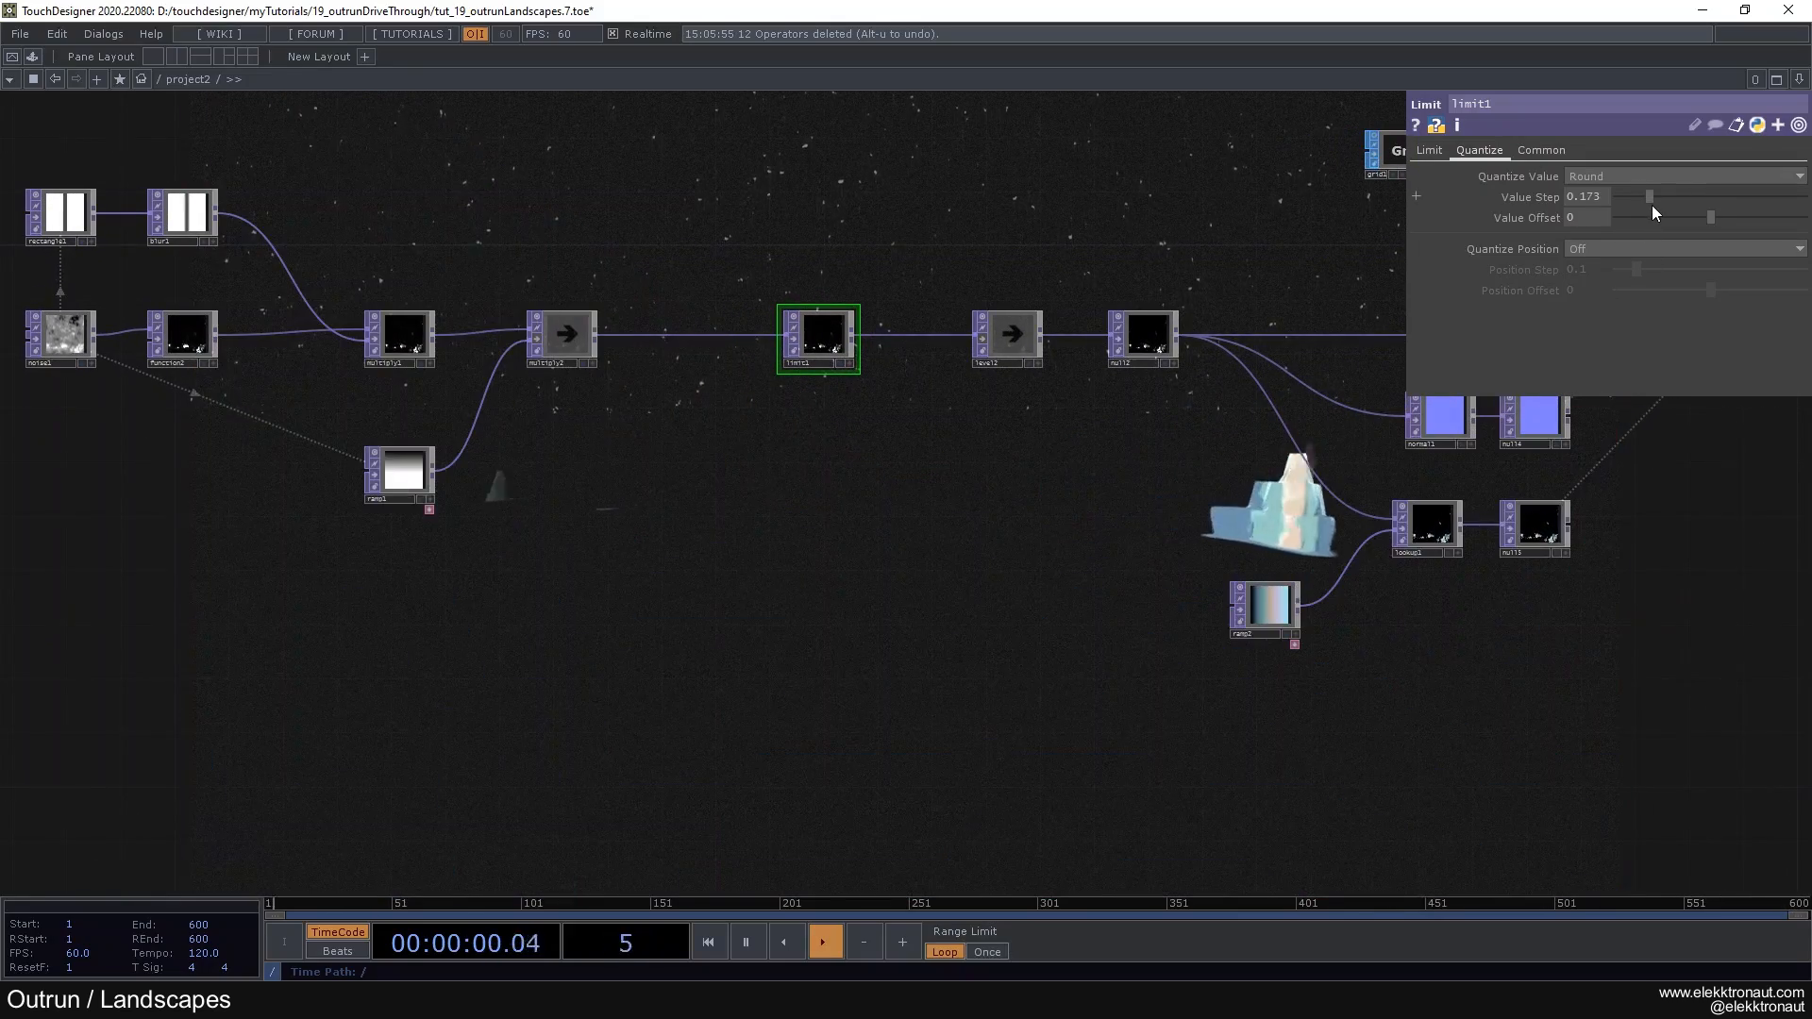
pyautogui.moveTo(1652, 205); pyautogui.dragTo(1630, 212)
pyautogui.moveTo(1072, 554); pyautogui.dragTo(1420, 551)
# Step: Lower the exponent of the noise1 TOP to 1.02
pyautogui.click(421, 346)
pyautogui.moveTo(987, 406); pyautogui.dragTo(825, 335)
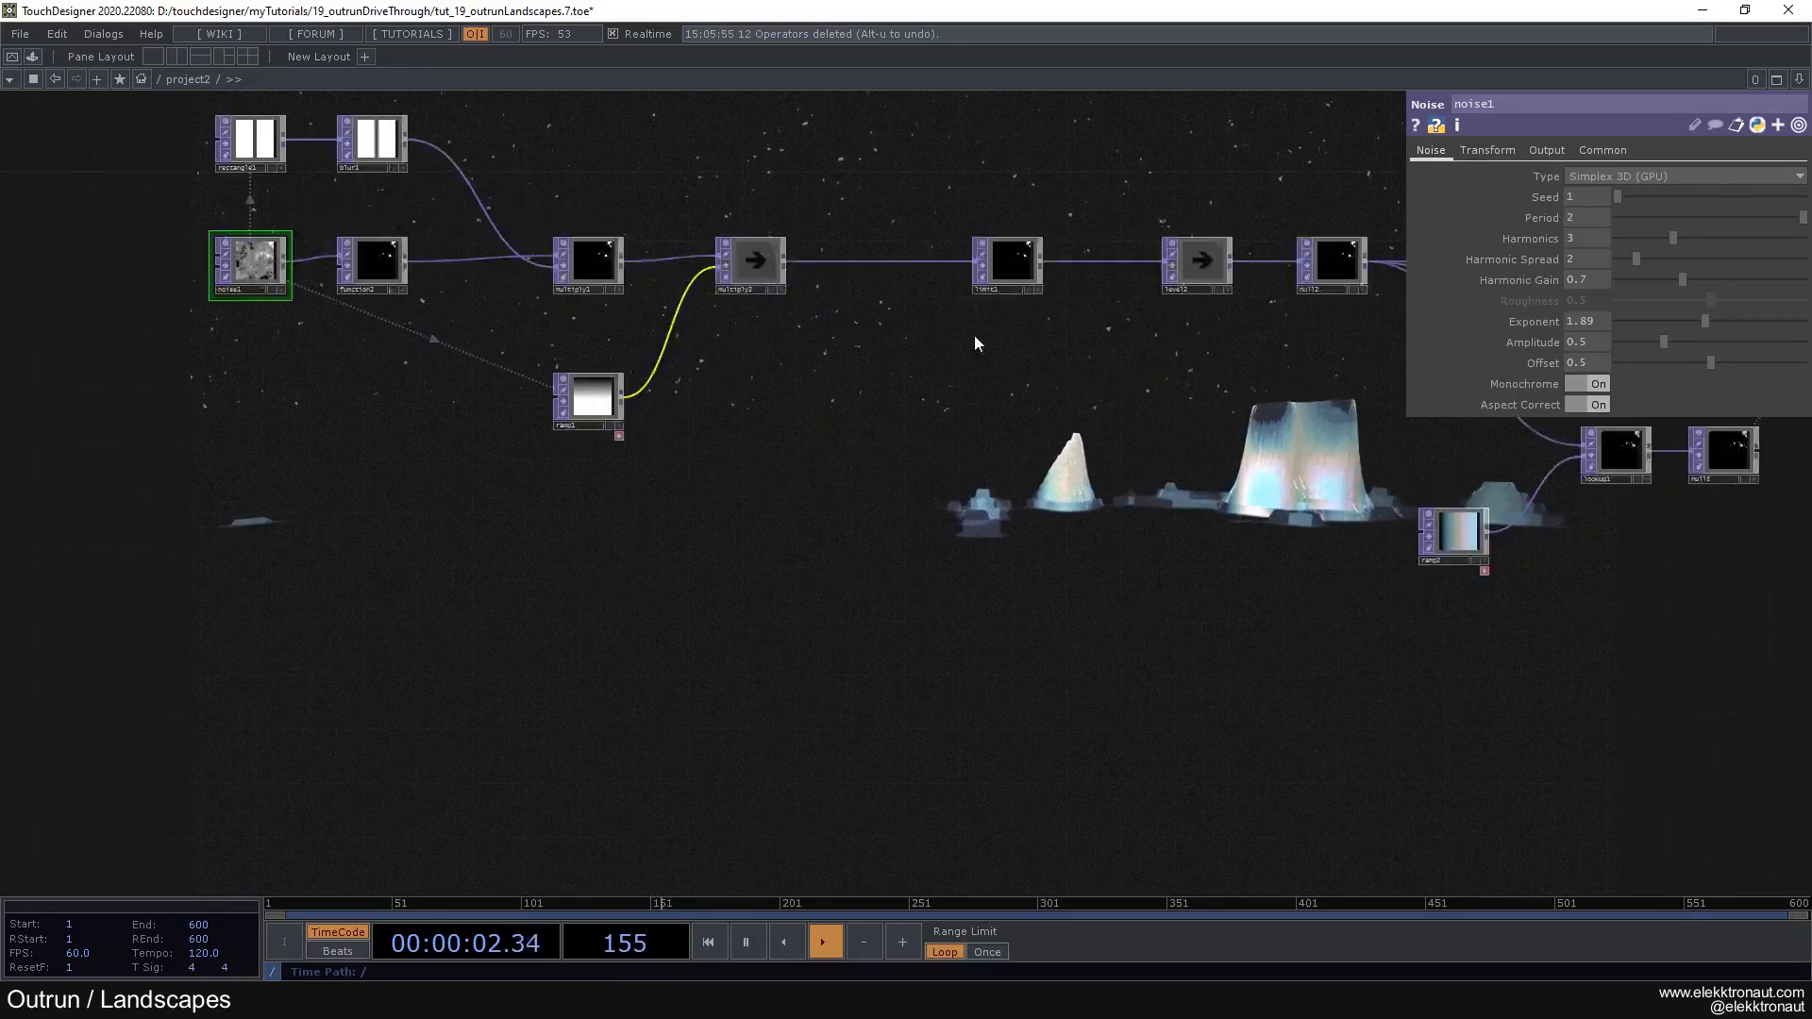
pyautogui.moveTo(1701, 320); pyautogui.dragTo(1667, 324)
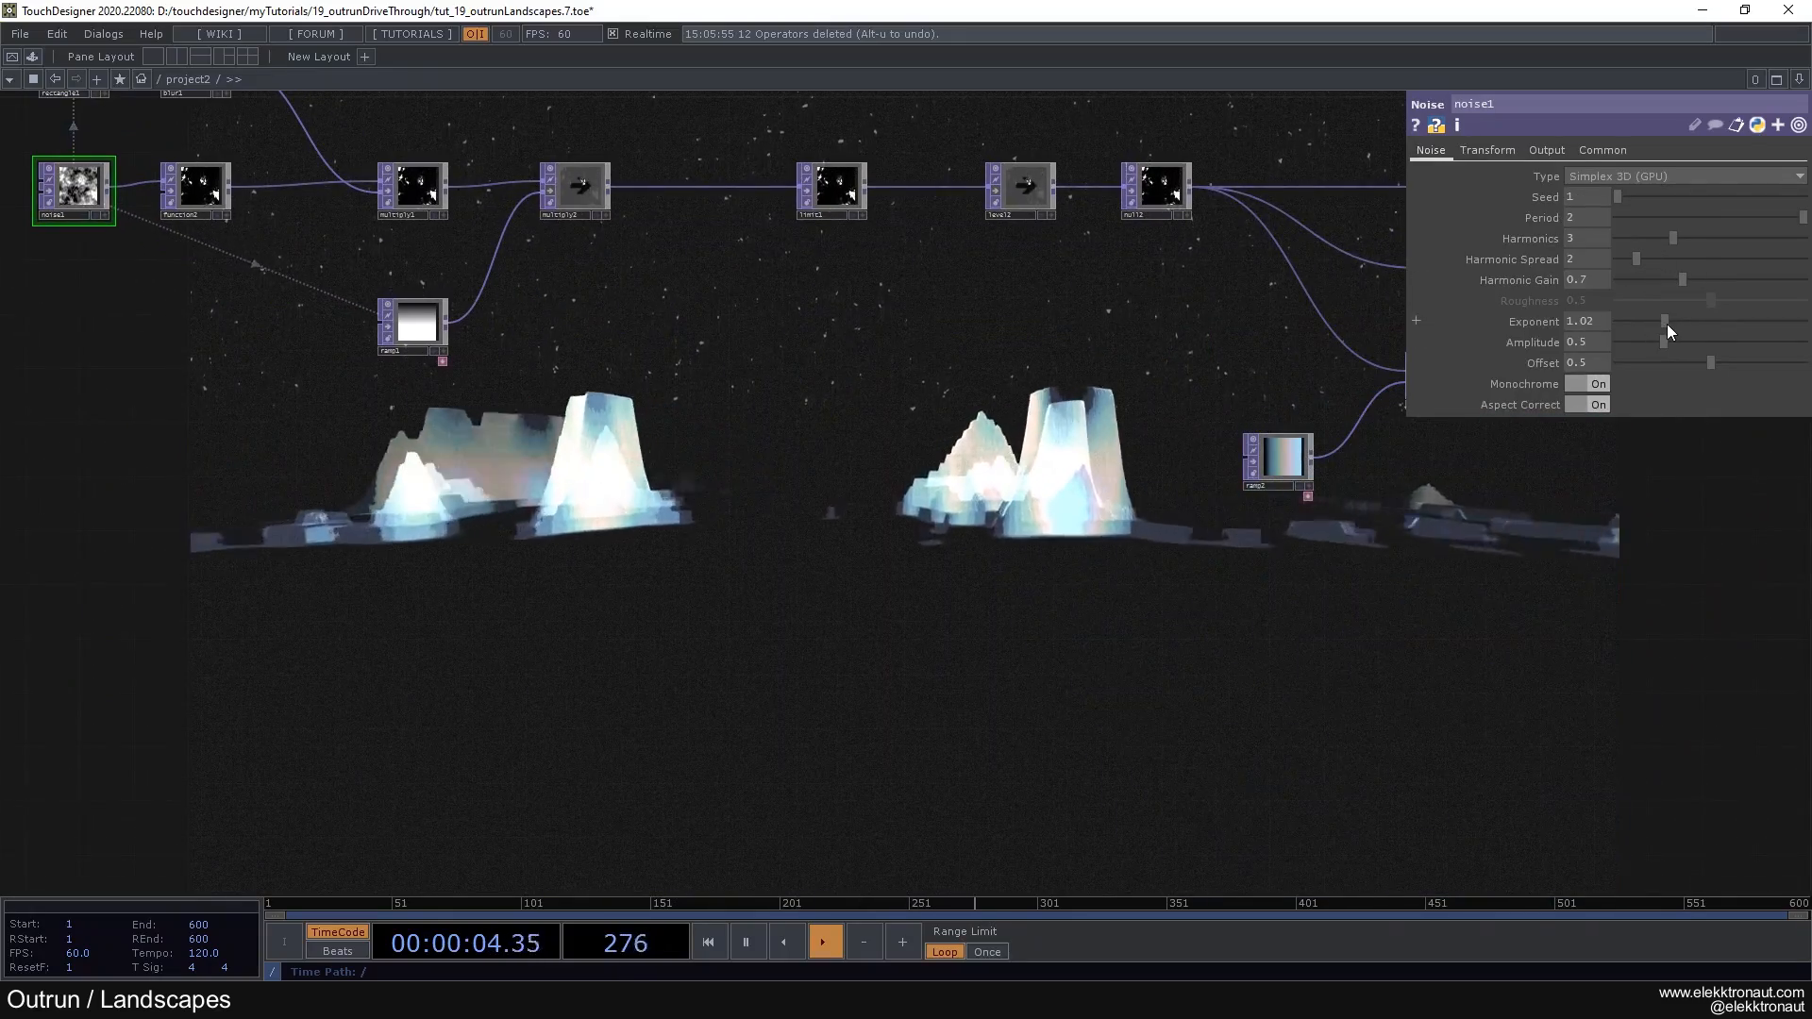
pyautogui.moveTo(994, 393); pyautogui.dragTo(978, 457)
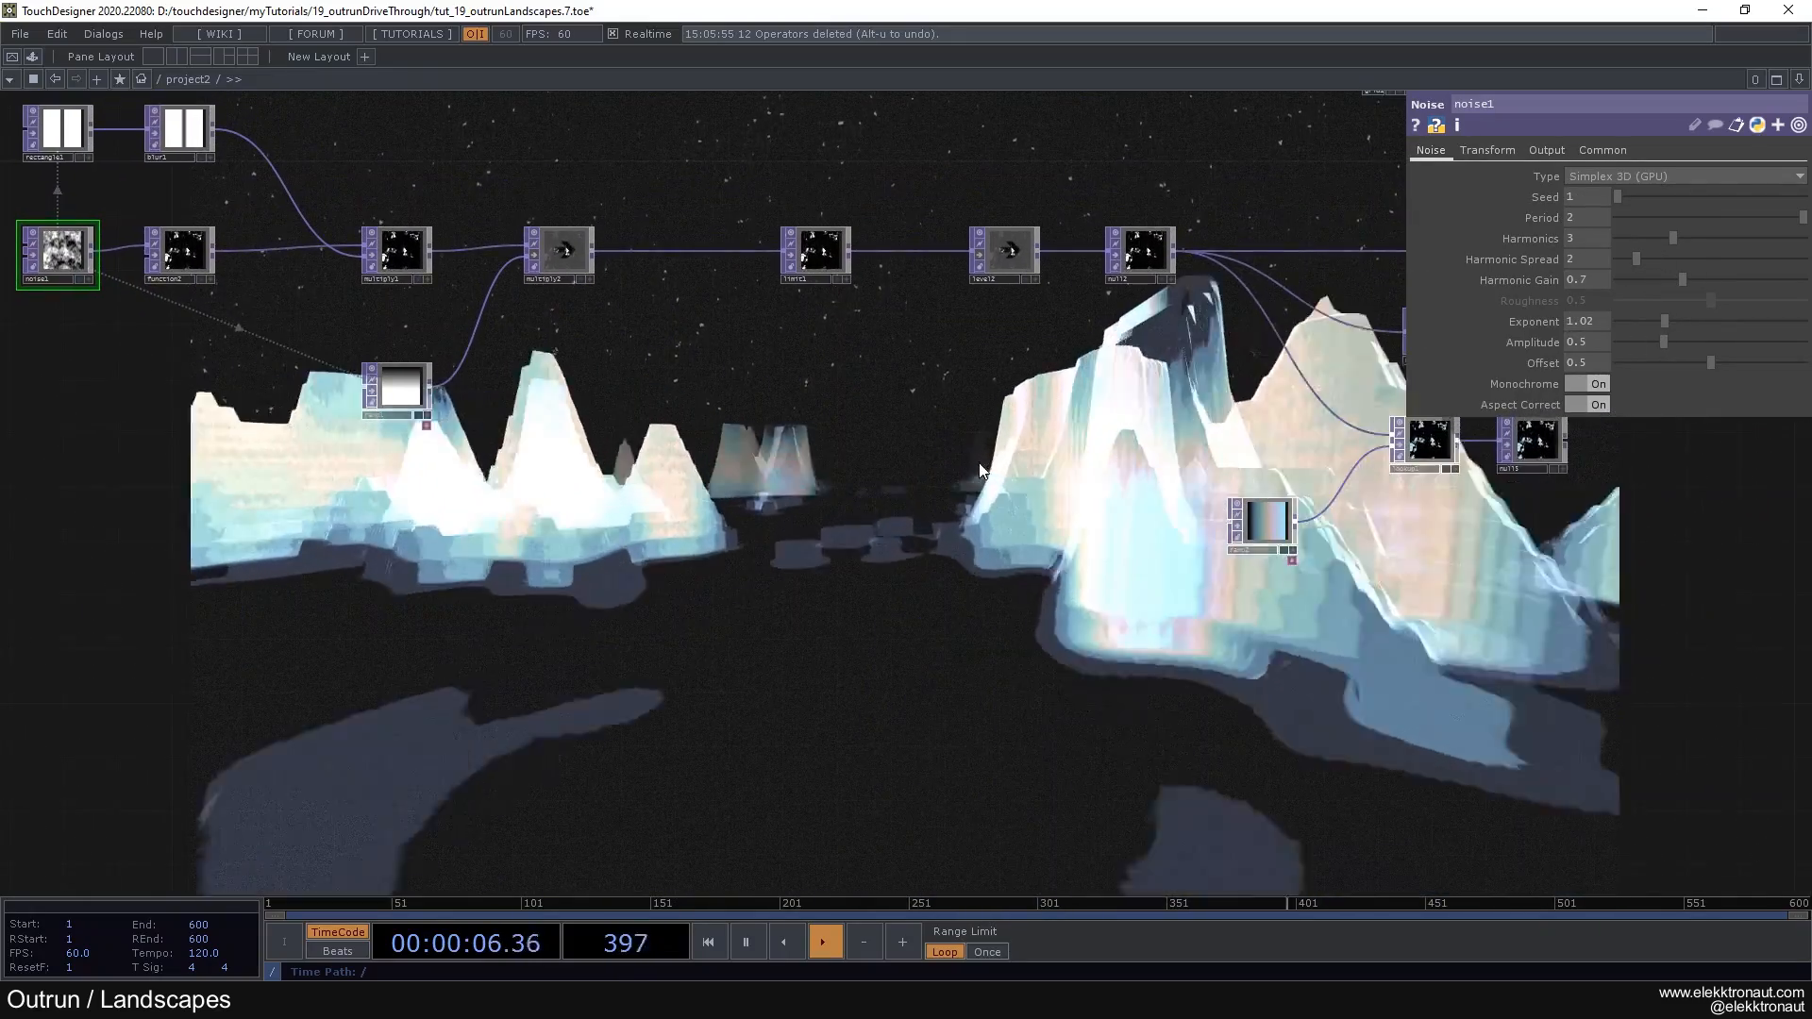
# Step: Set the quantize value step of limit1 to 0.076
pyautogui.click(810, 257)
pyautogui.moveTo(875, 381); pyautogui.dragTo(765, 332)
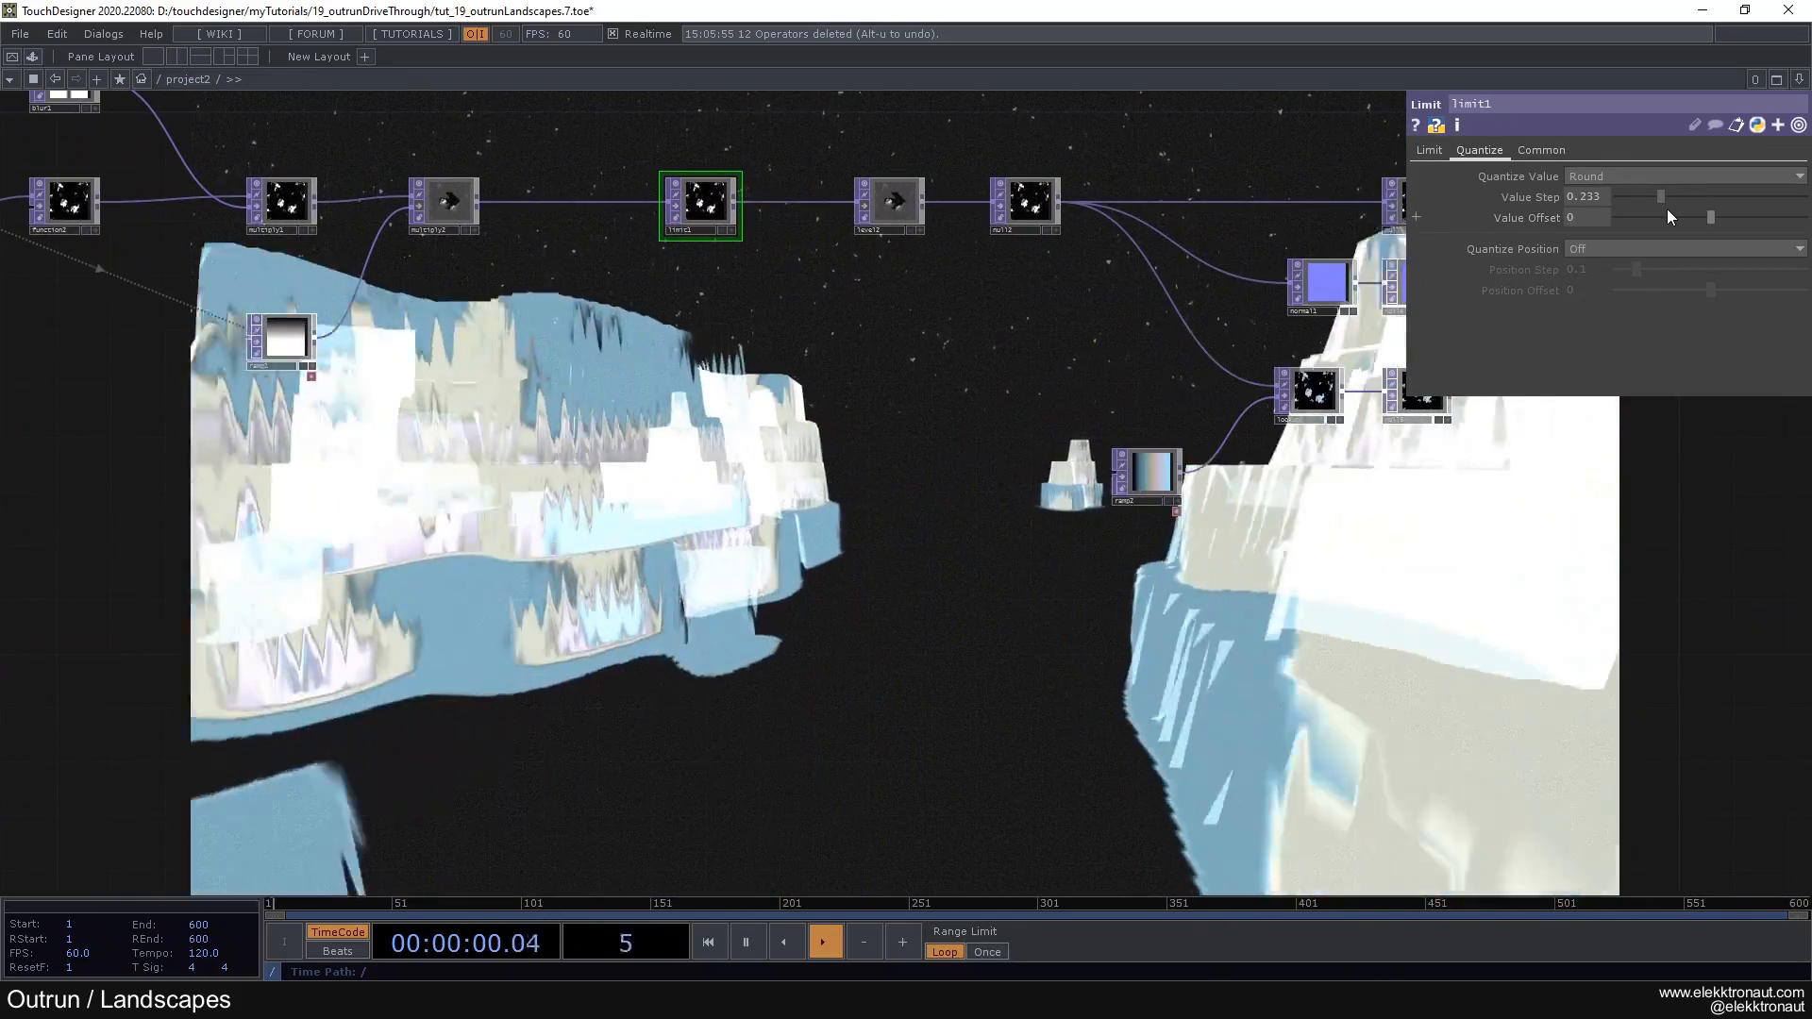
pyautogui.moveTo(1667, 208); pyautogui.dragTo(1639, 216)
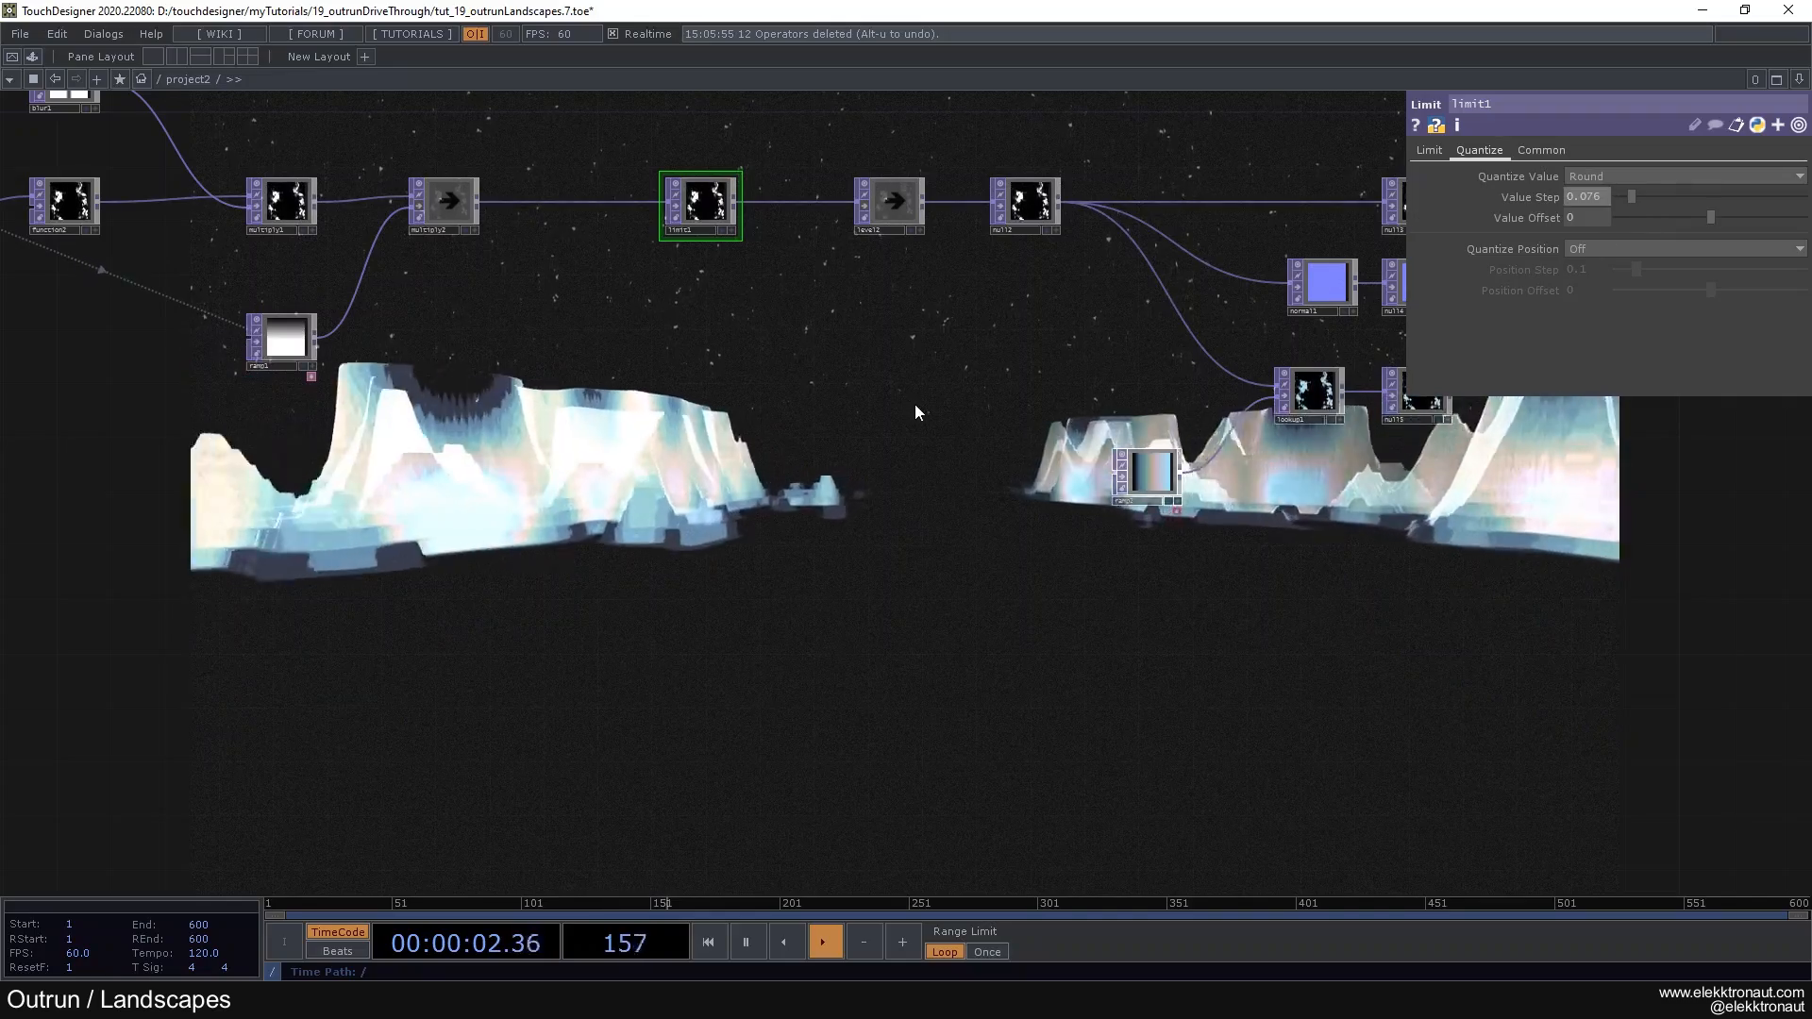
# Step: Try parallax occlusion and vertex displacement on and off in the phong1 material, restoring both original settings
pyautogui.scroll(-2, 915, 408)
pyautogui.click(890, 242)
pyautogui.moveTo(841, 308); pyautogui.dragTo(620, 204)
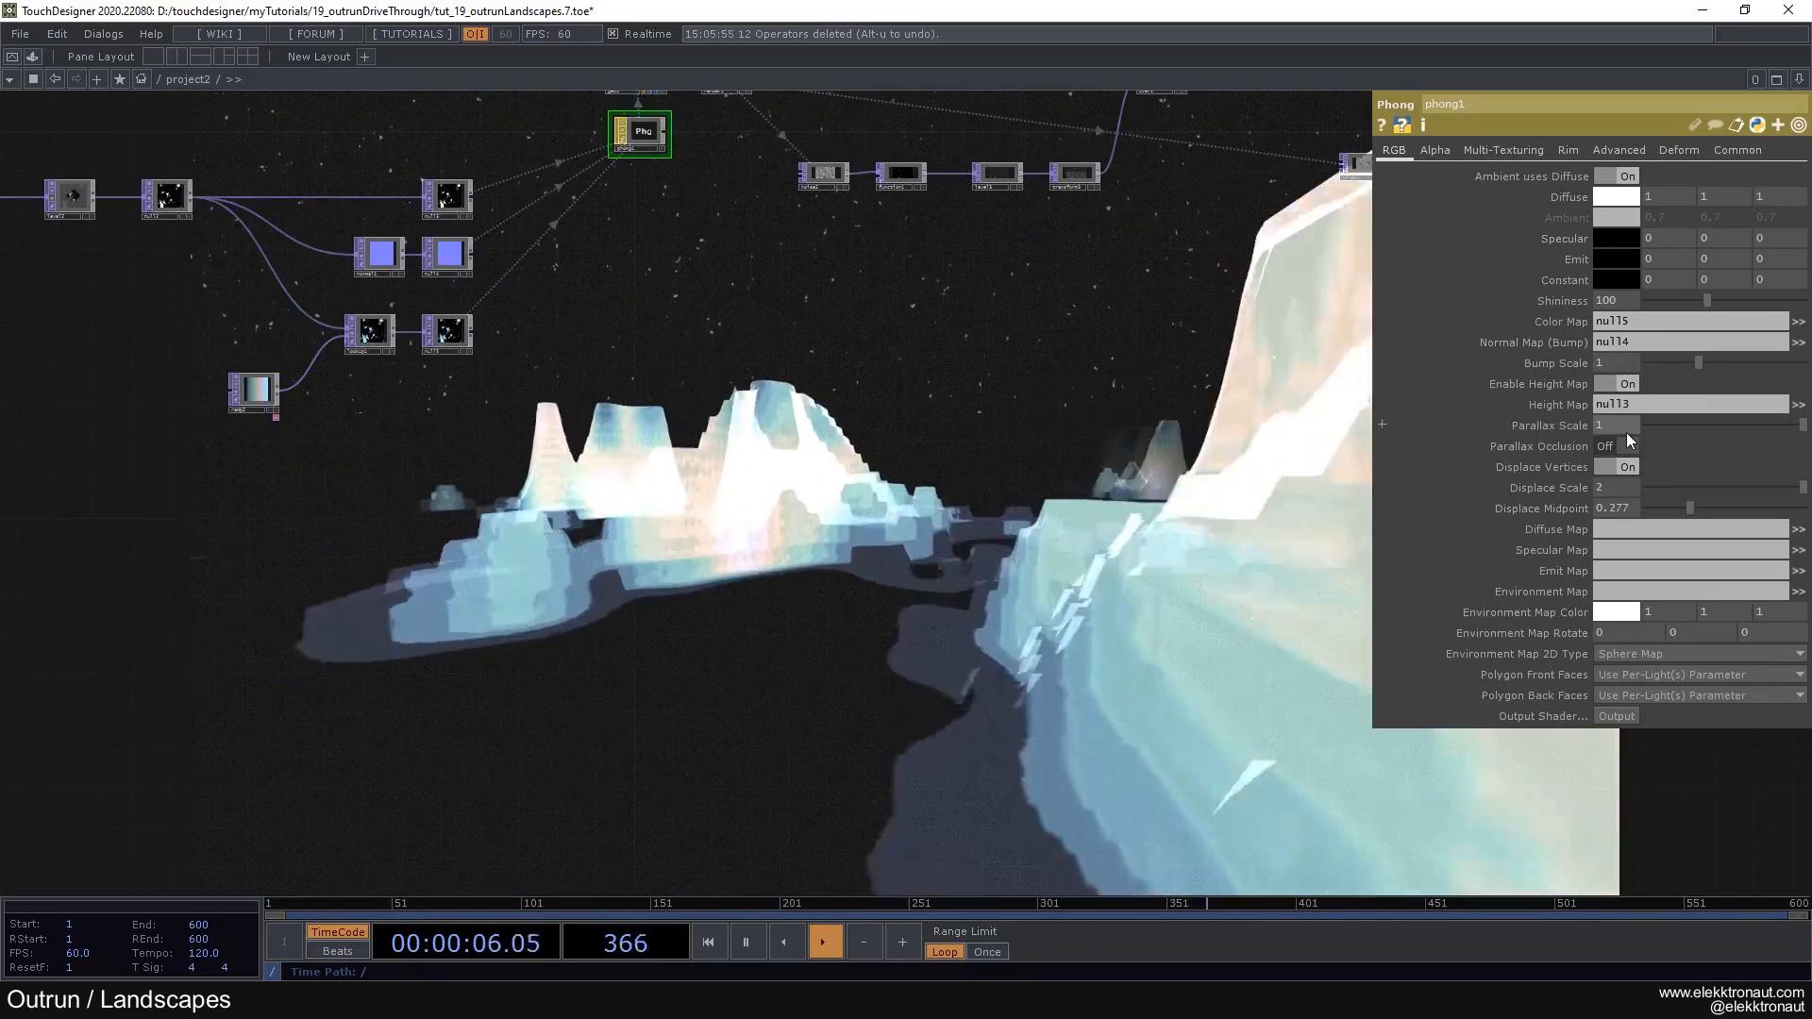
pyautogui.click(1632, 443)
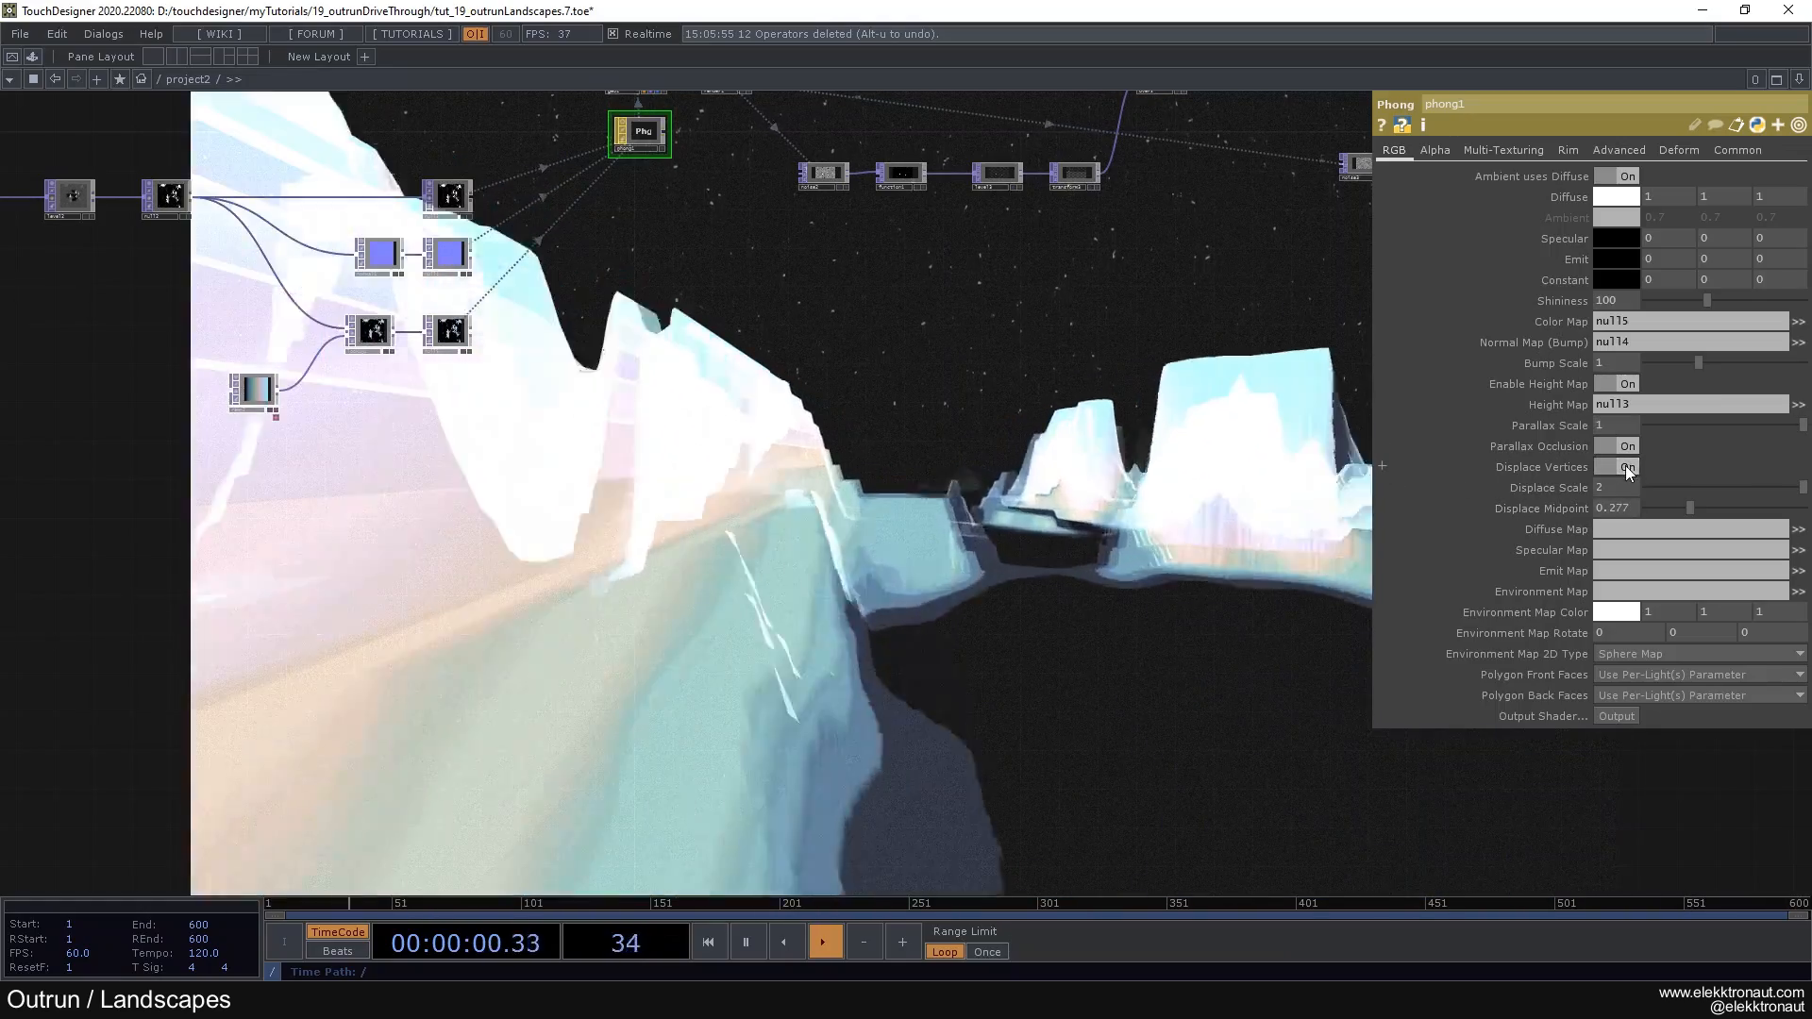
pyautogui.click(1621, 468)
pyautogui.click(1618, 466)
pyautogui.click(1621, 443)
pyautogui.moveTo(1689, 506)
pyautogui.mouseDown()
pyautogui.moveTo(1759, 524)
pyautogui.moveTo(1680, 523)
pyautogui.mouseUp()
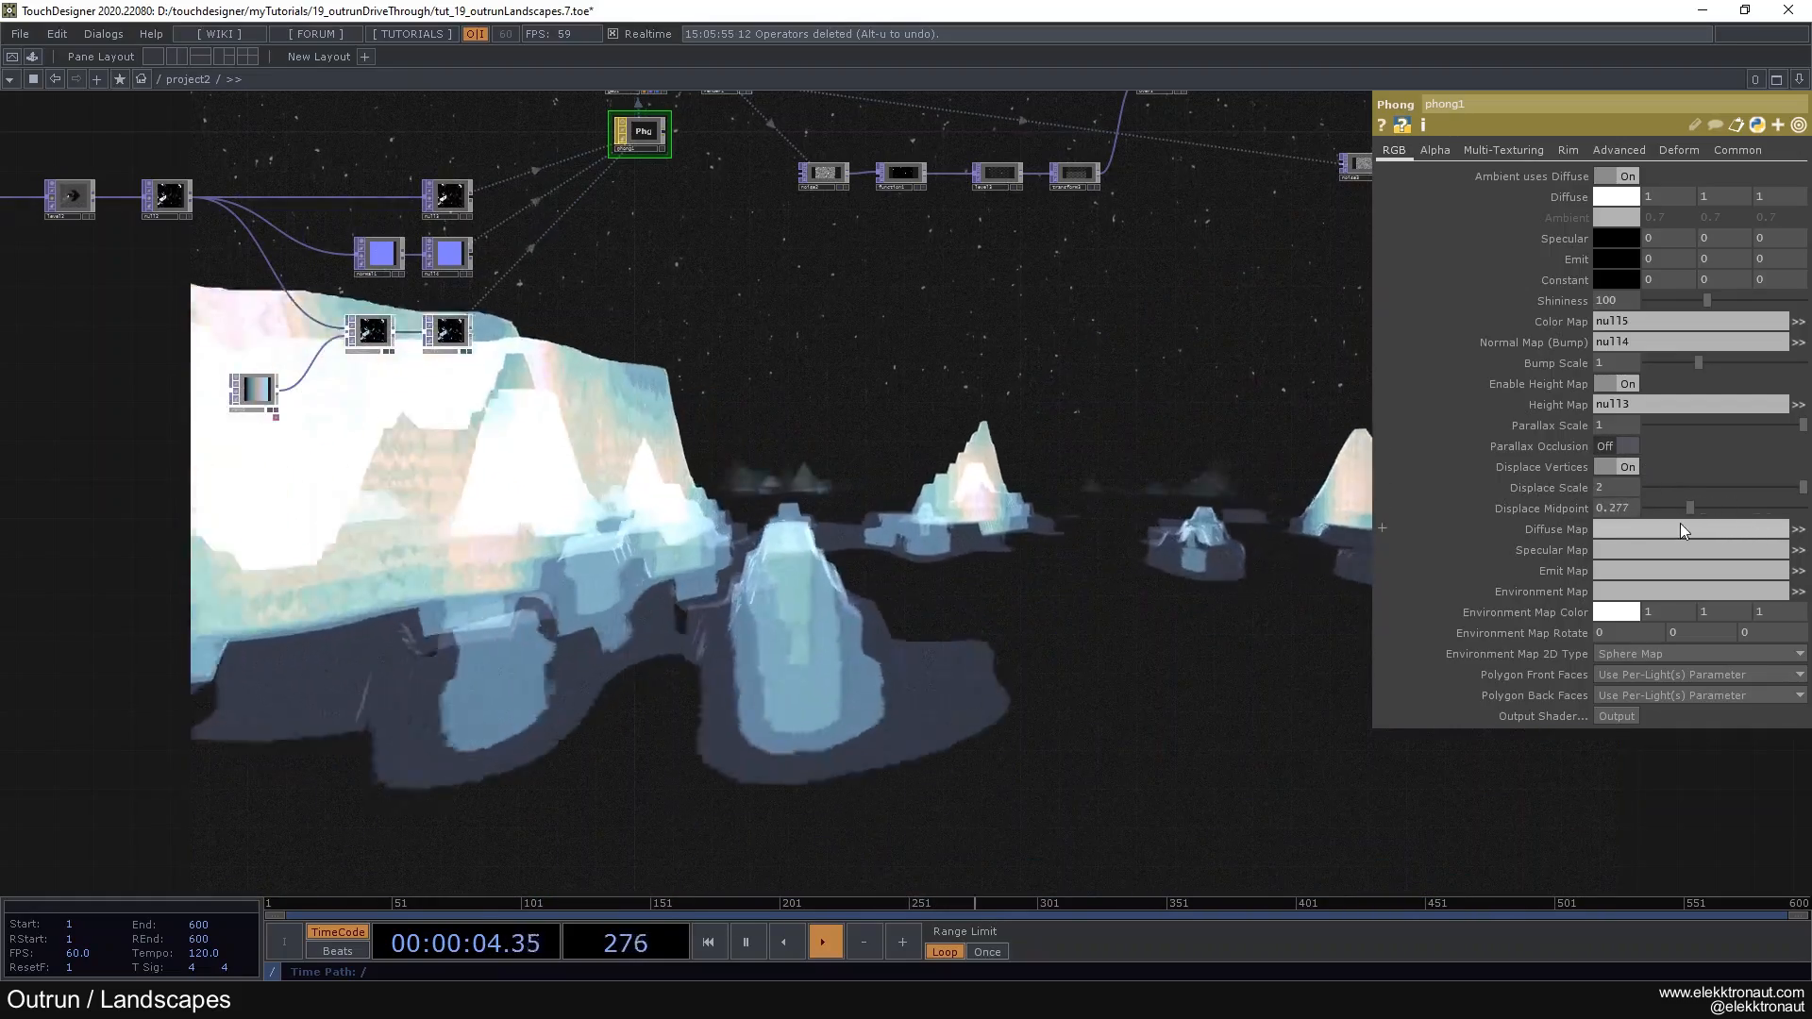
pyautogui.scroll(-5, 938, 506)
pyautogui.moveTo(874, 490); pyautogui.dragTo(606, 514)
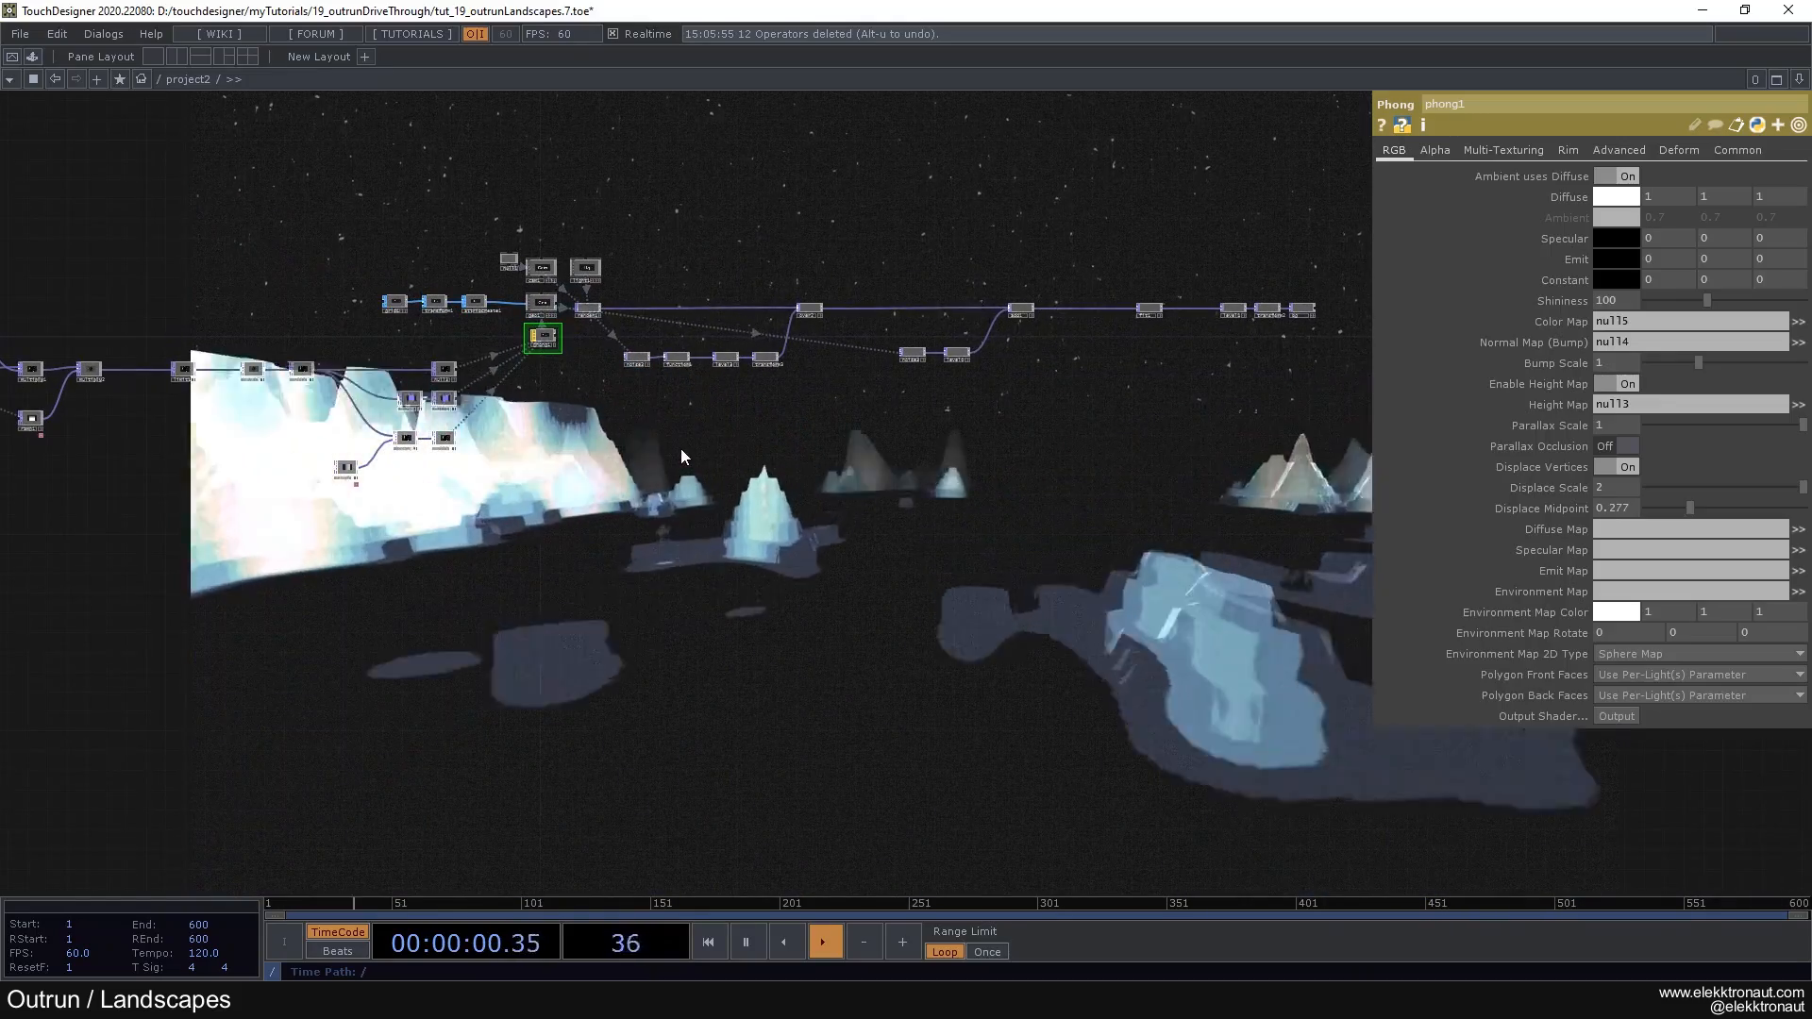
pyautogui.moveTo(623, 426); pyautogui.dragTo(688, 418)
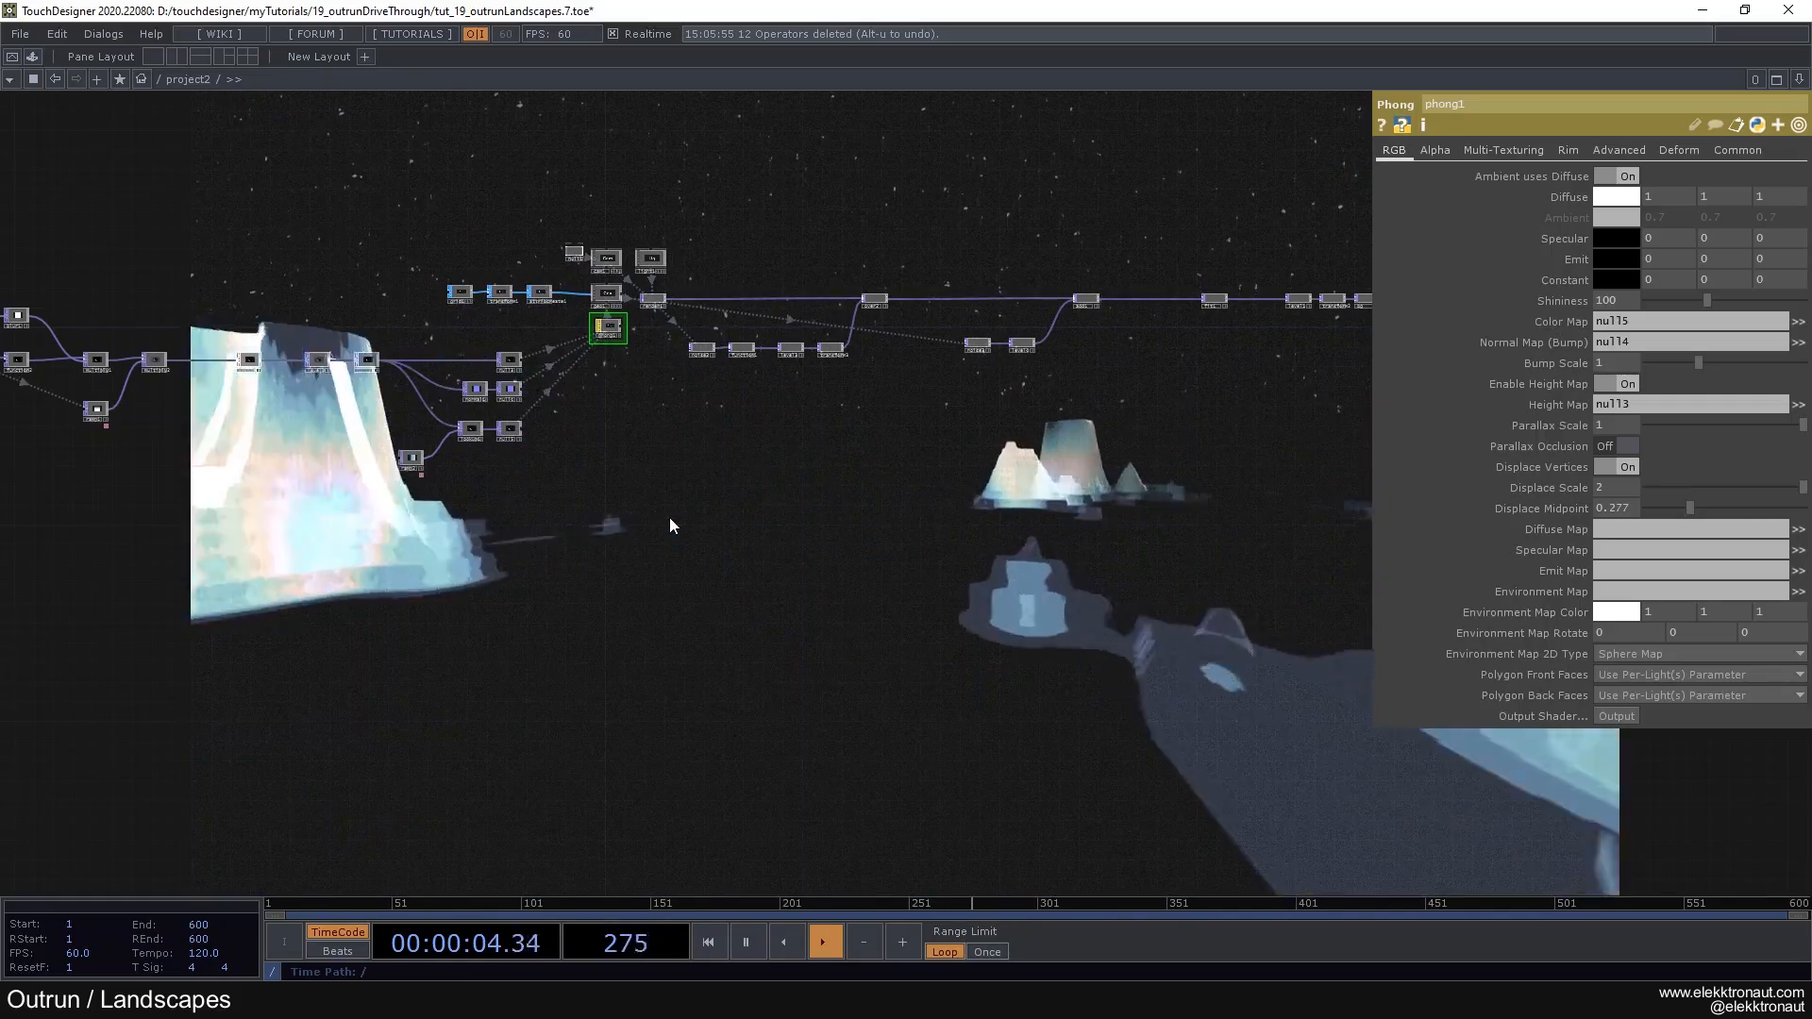
pyautogui.moveTo(755, 520); pyautogui.dragTo(812, 491)
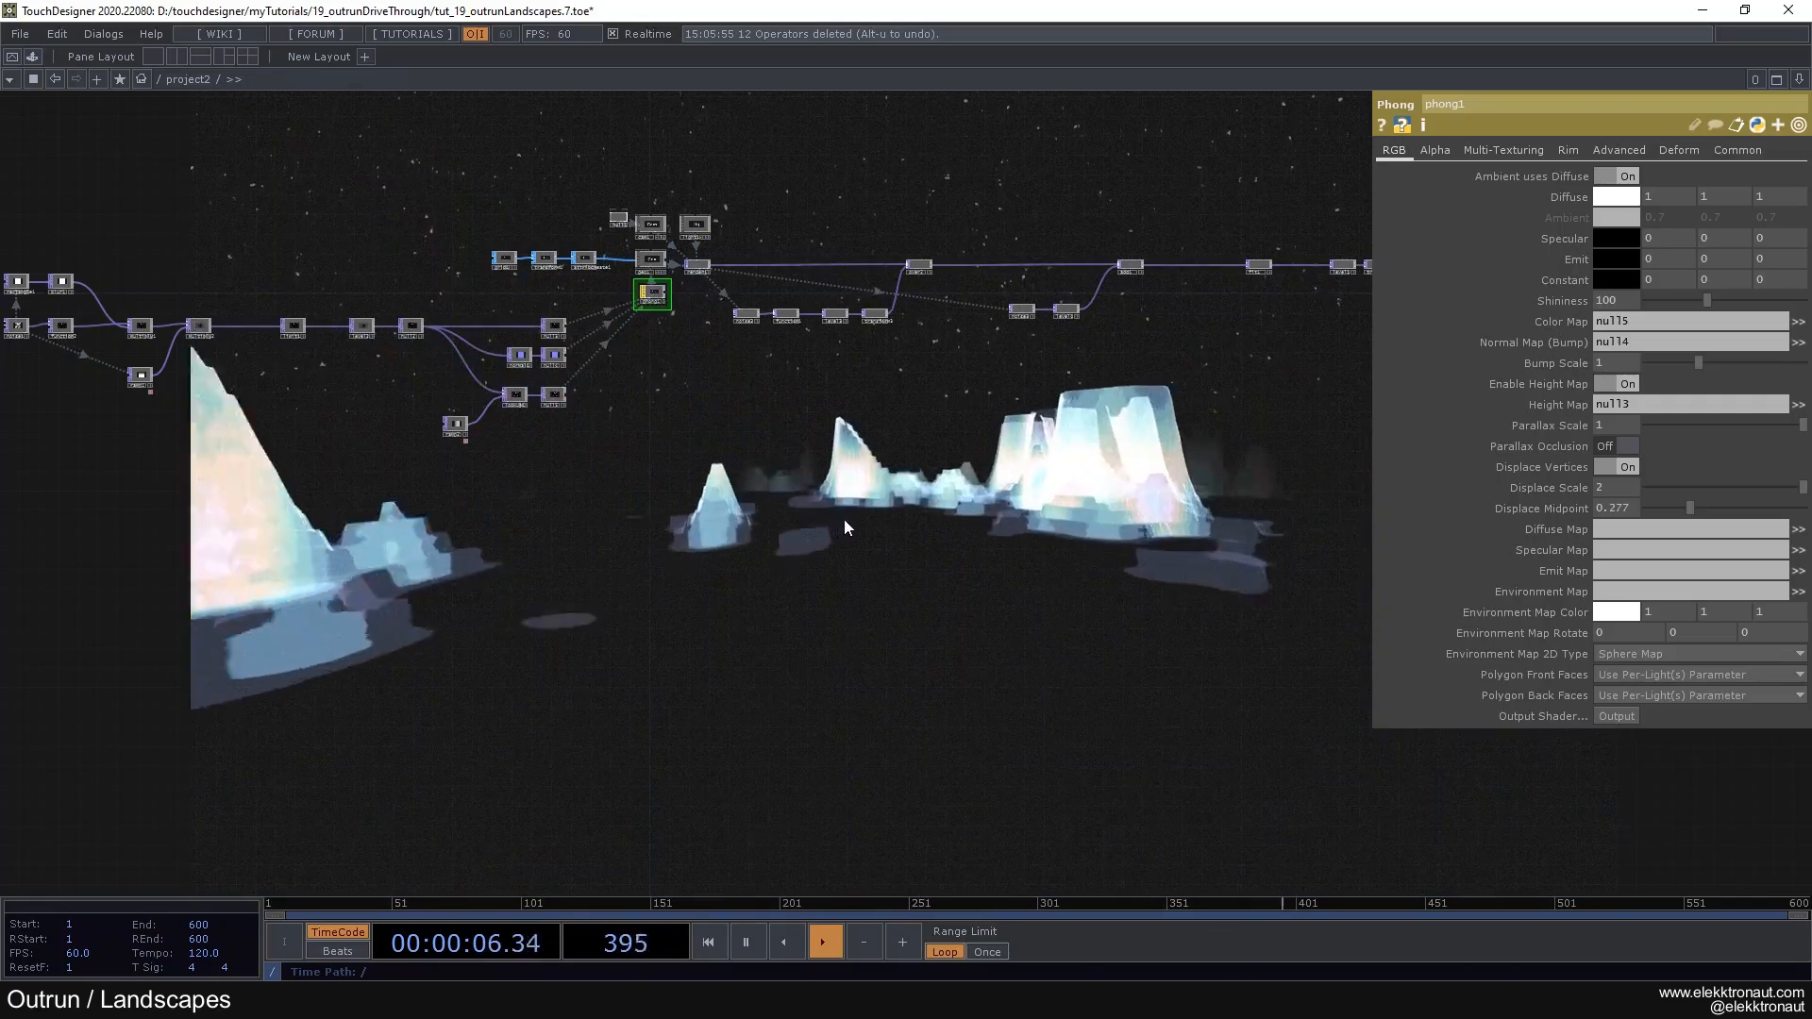
pyautogui.moveTo(863, 517); pyautogui.dragTo(979, 457)
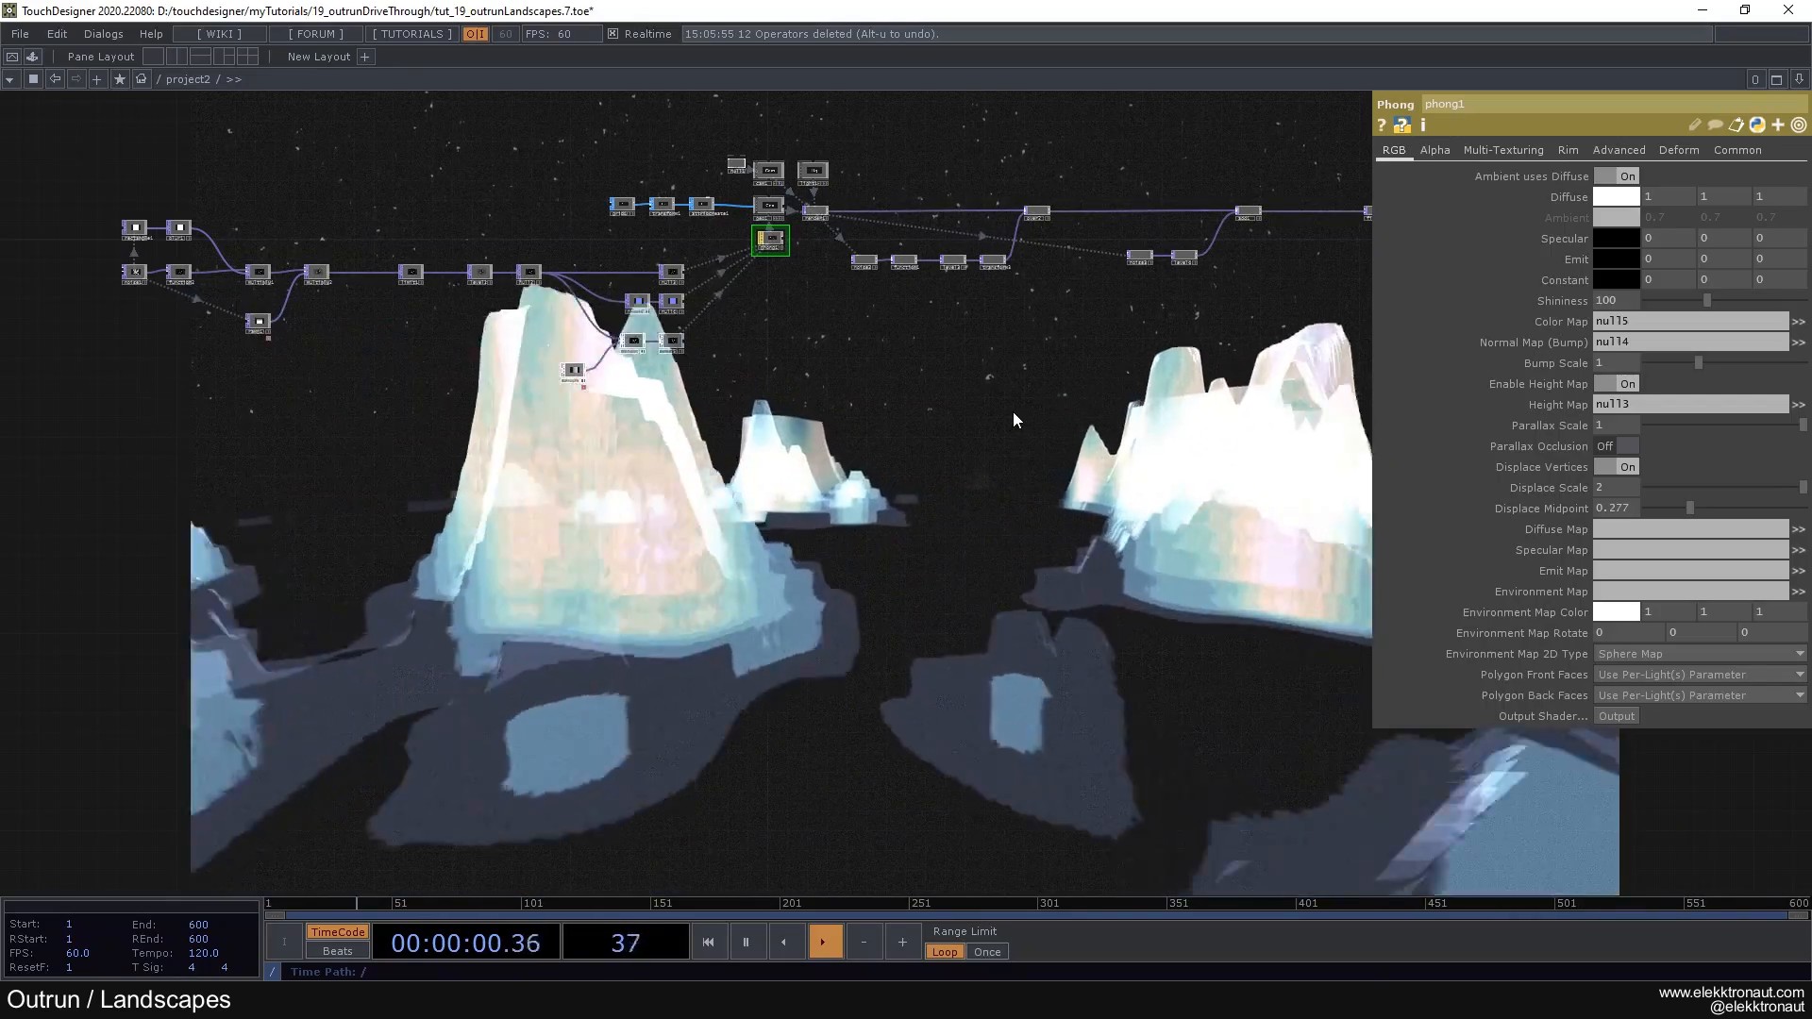
# Step: Leave the project2 network and turn on the viewer of the project1 container to compare both landscapes
pyautogui.scroll(-5, 950, 472)
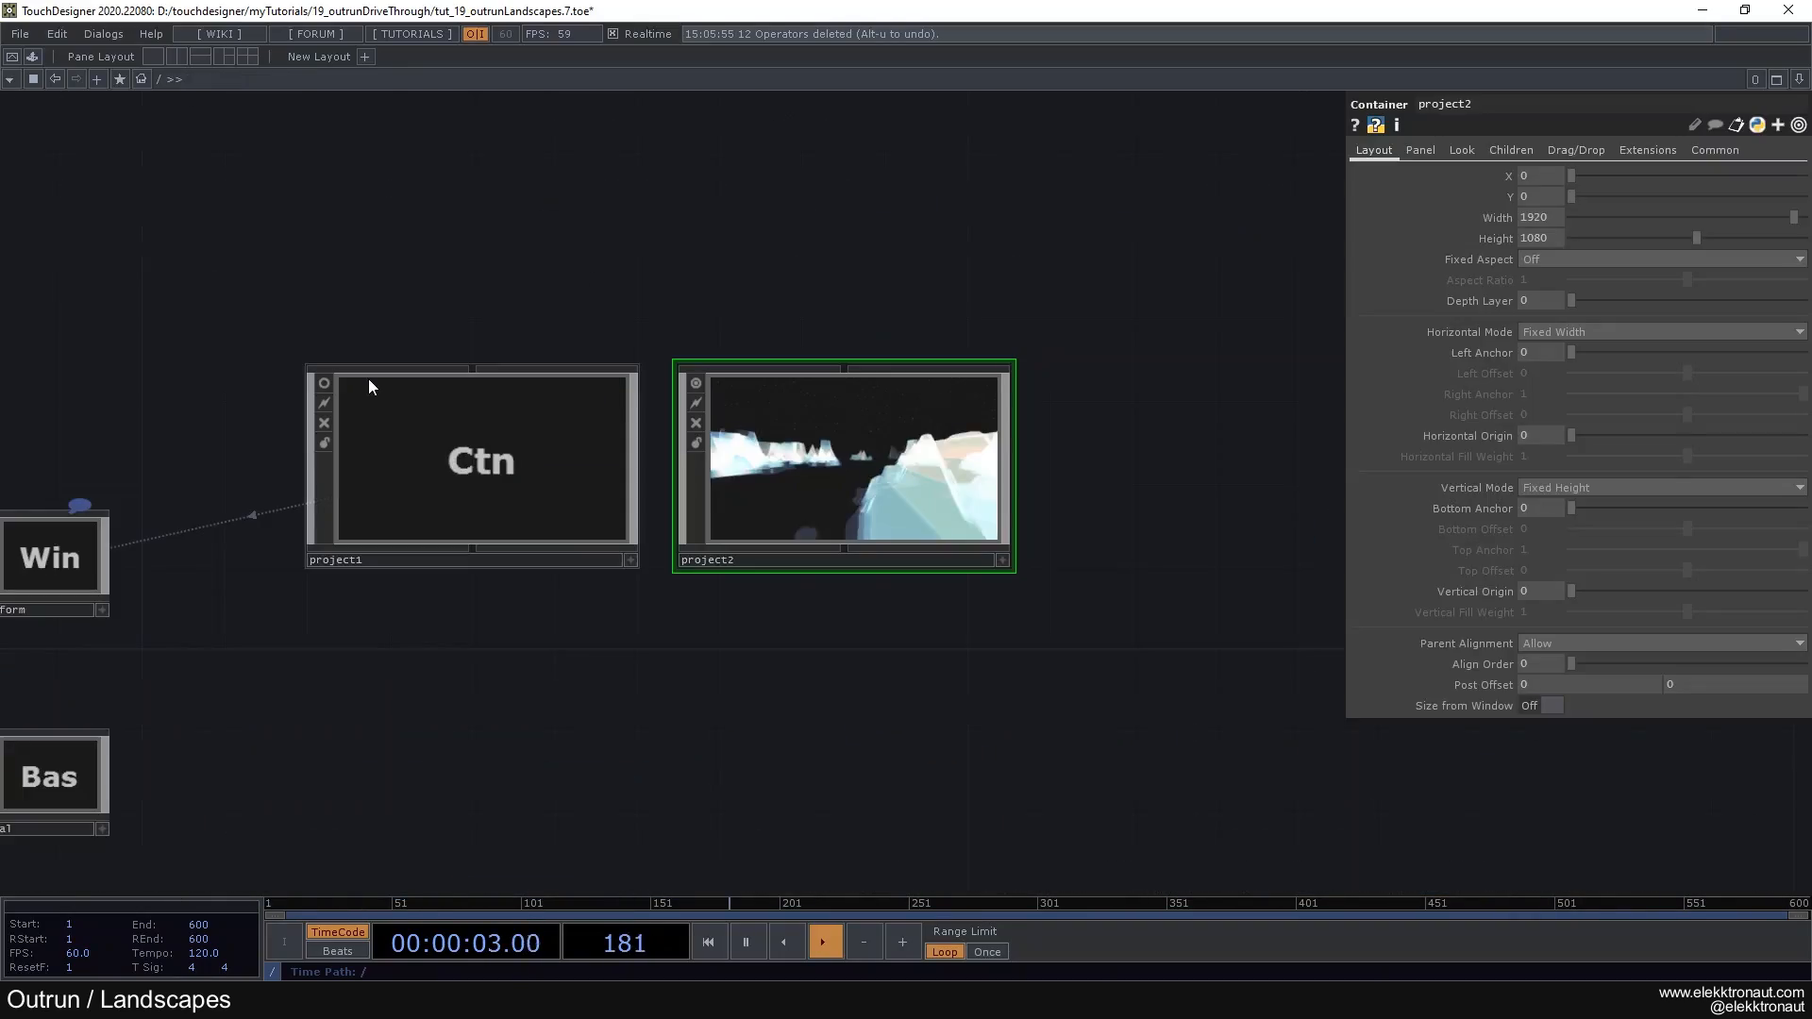
pyautogui.click(325, 384)
pyautogui.moveTo(426, 282); pyautogui.dragTo(520, 235)
pyautogui.moveTo(698, 322); pyautogui.dragTo(744, 262, button='middle')
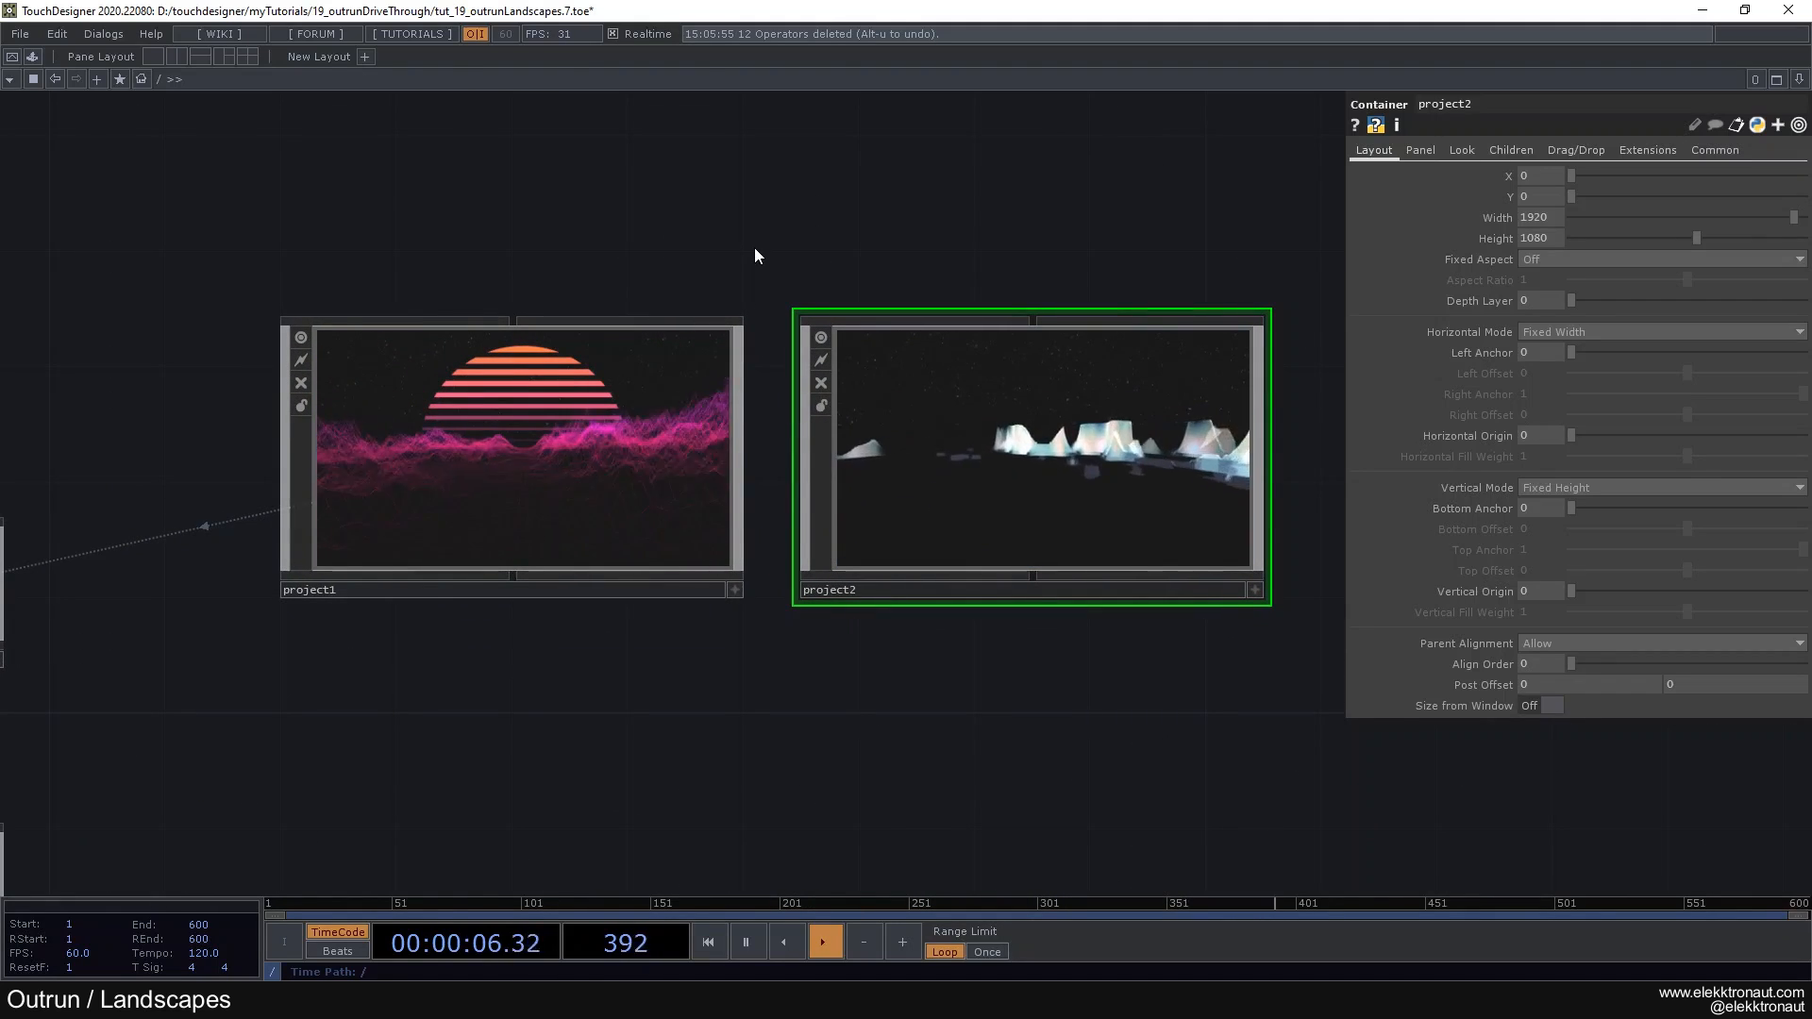